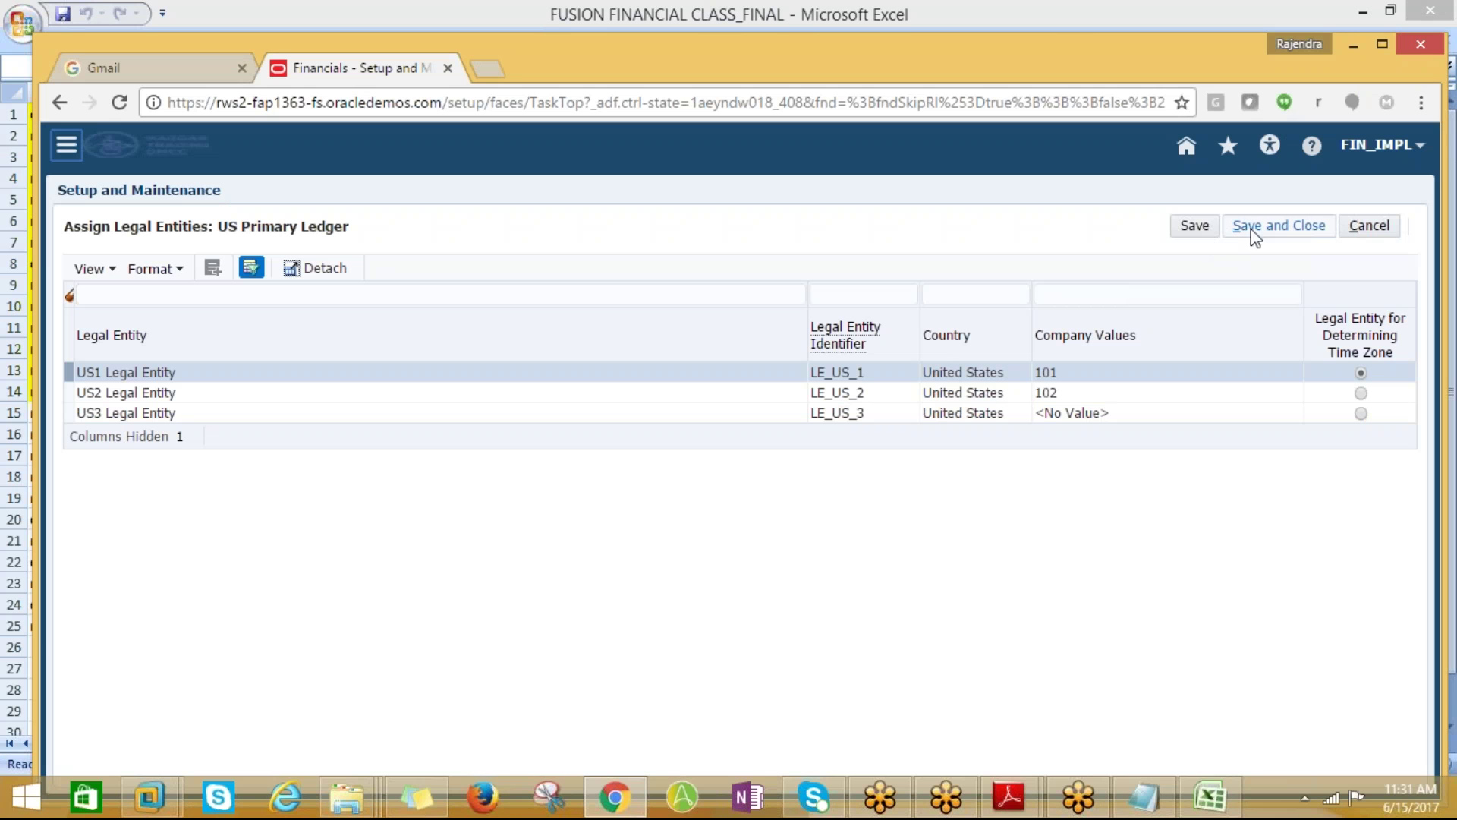
Save the US Primary Ledger legal entity assignments and acknowledge the GL-781191 balancing segment warning
left_click(1268, 227)
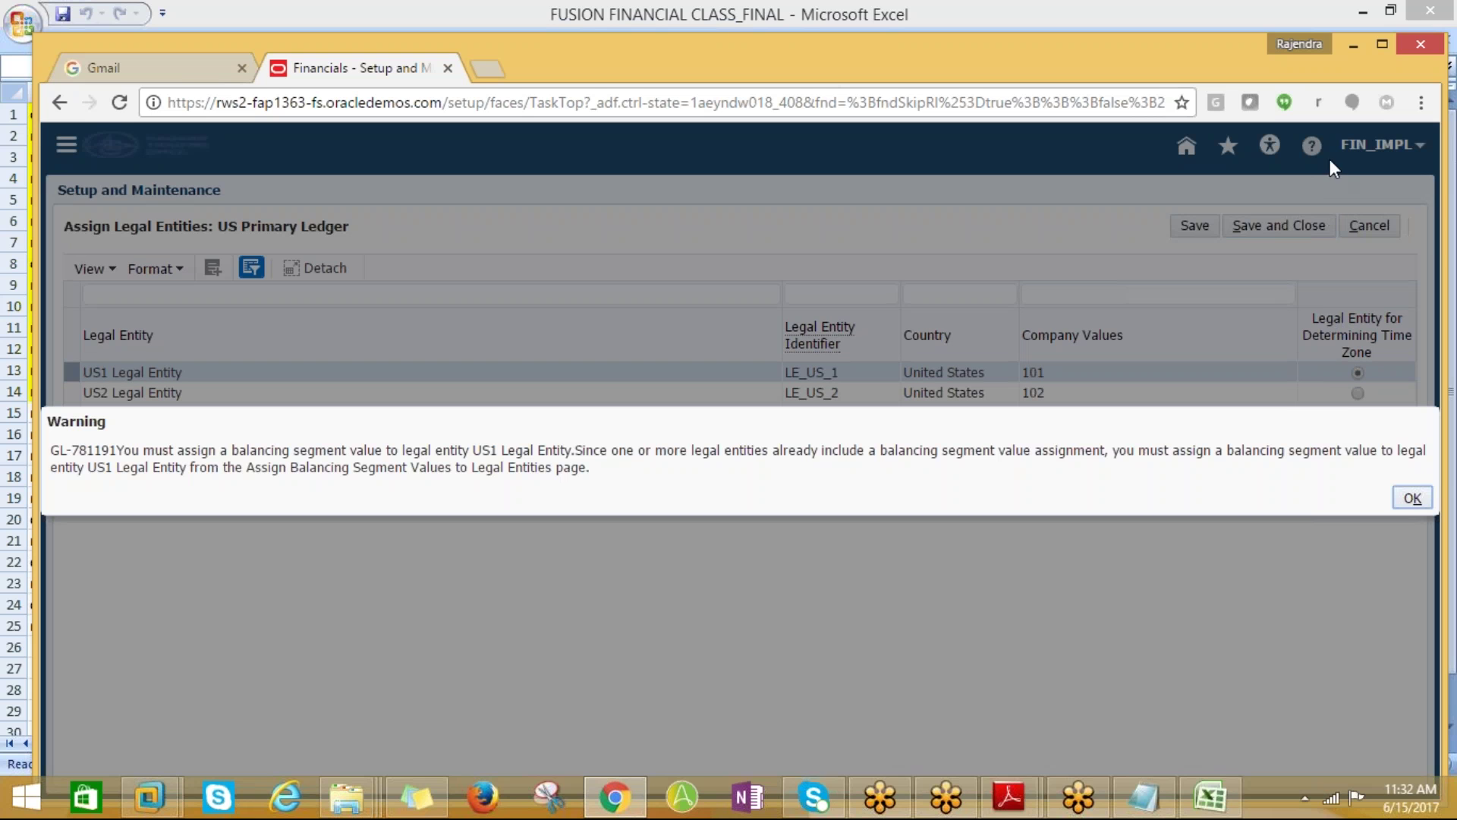
left_click(1412, 499)
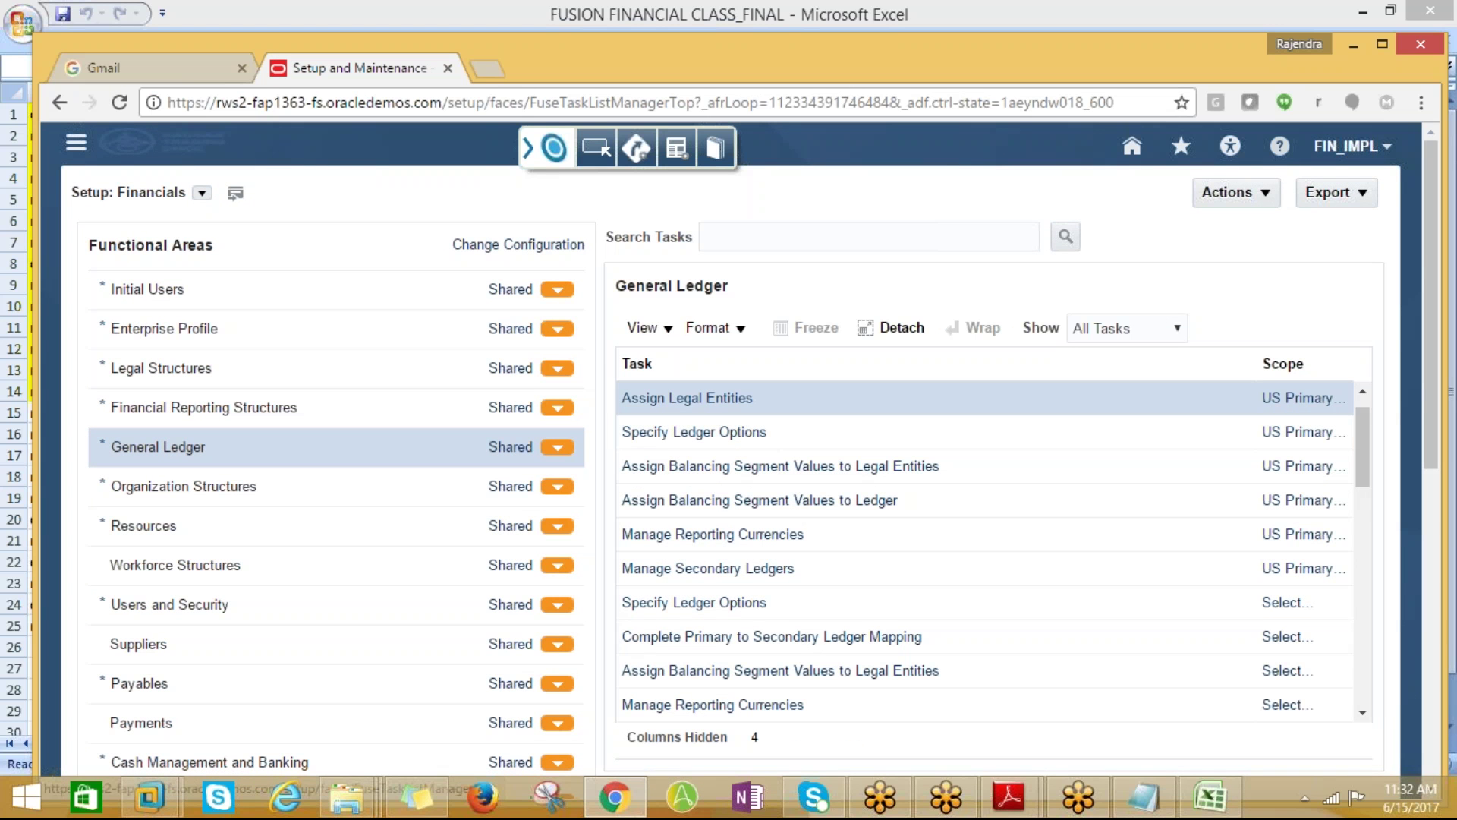
Search the setup tasks for ledger tasks and select Manage Primary Ledgers
left_click(729, 239)
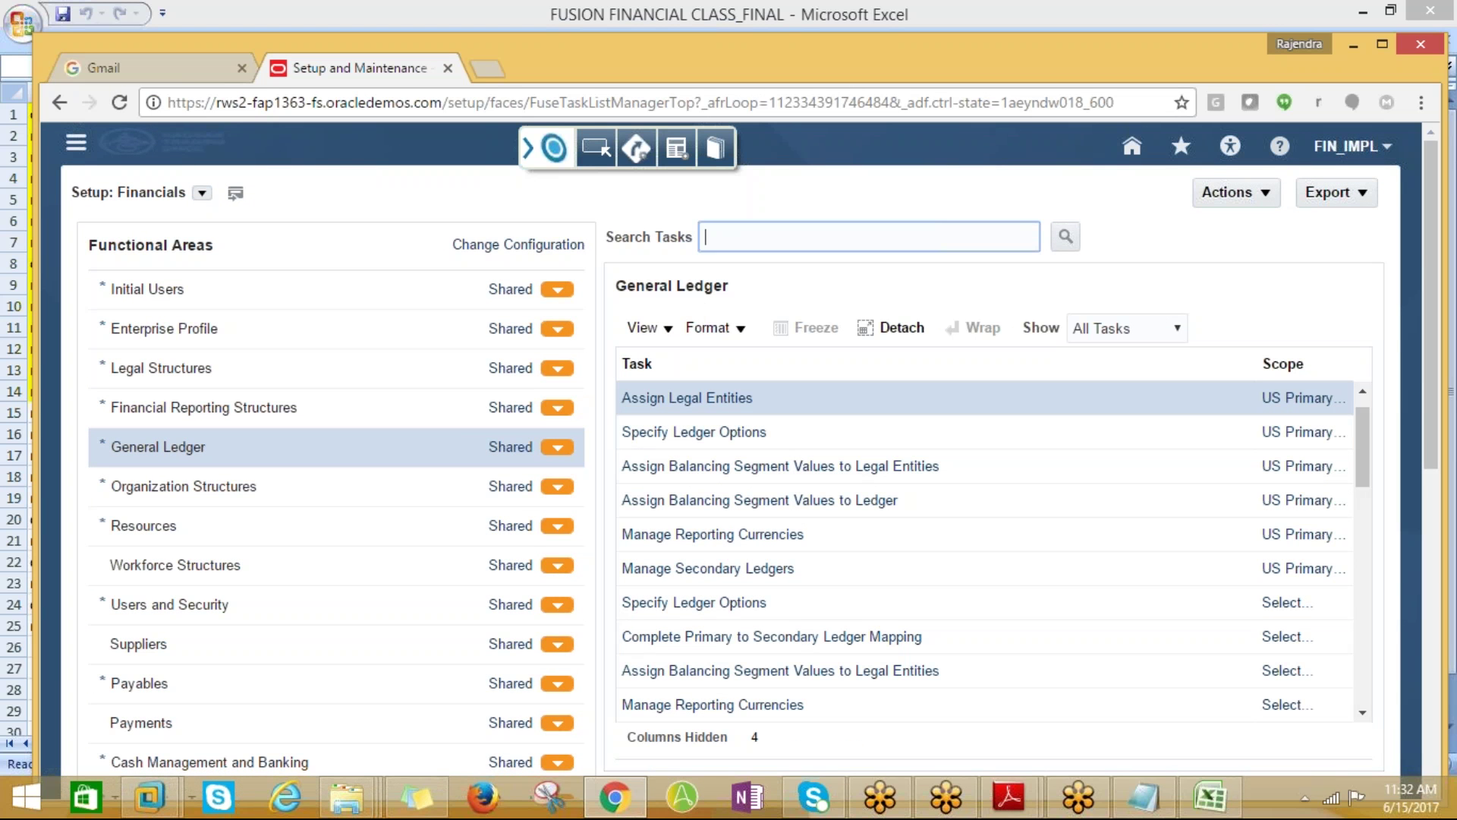
type("manage%")
left_click(1066, 236)
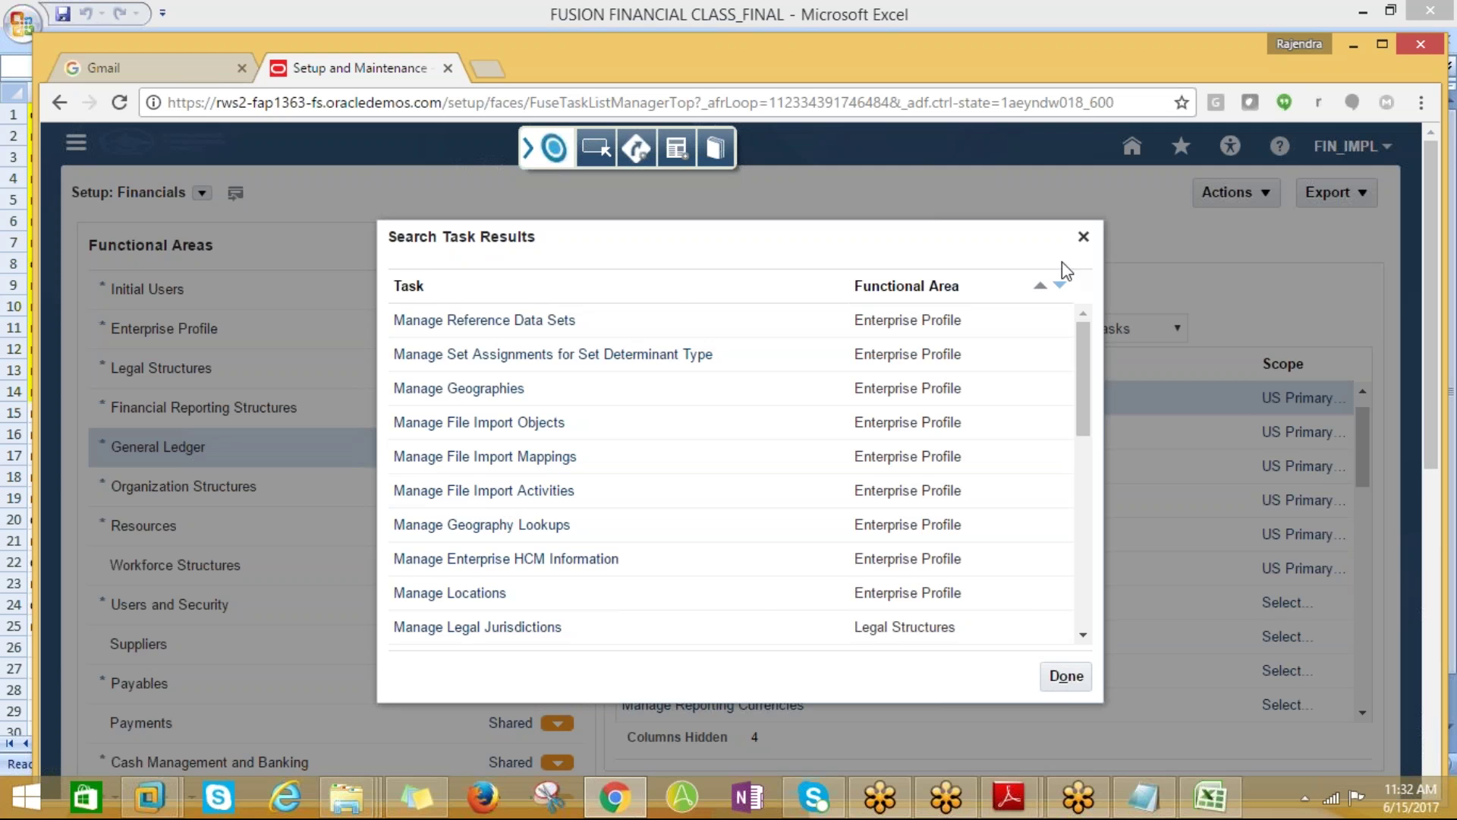
left_click(1084, 236)
left_click(775, 236)
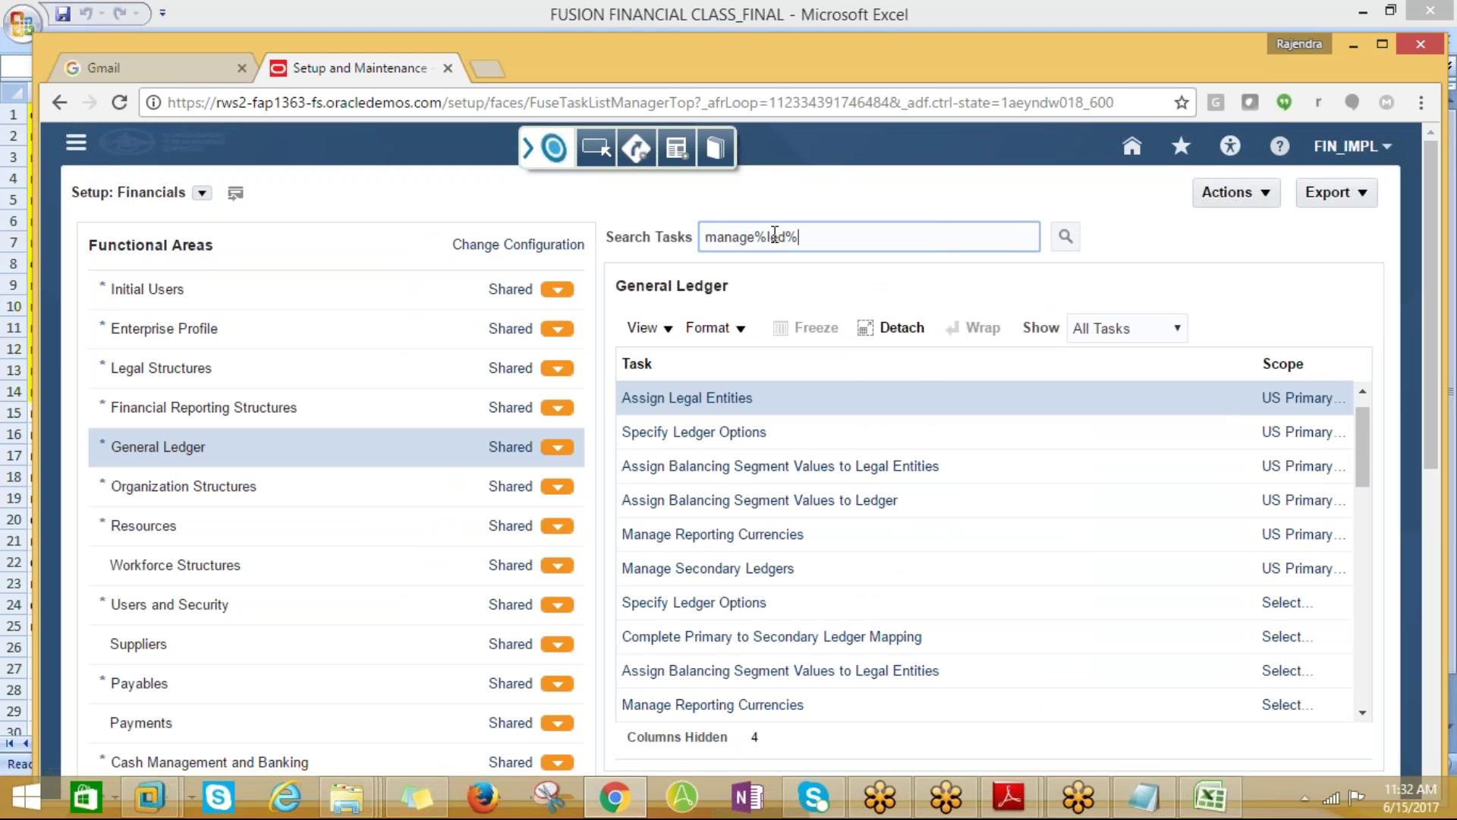
key("Return")
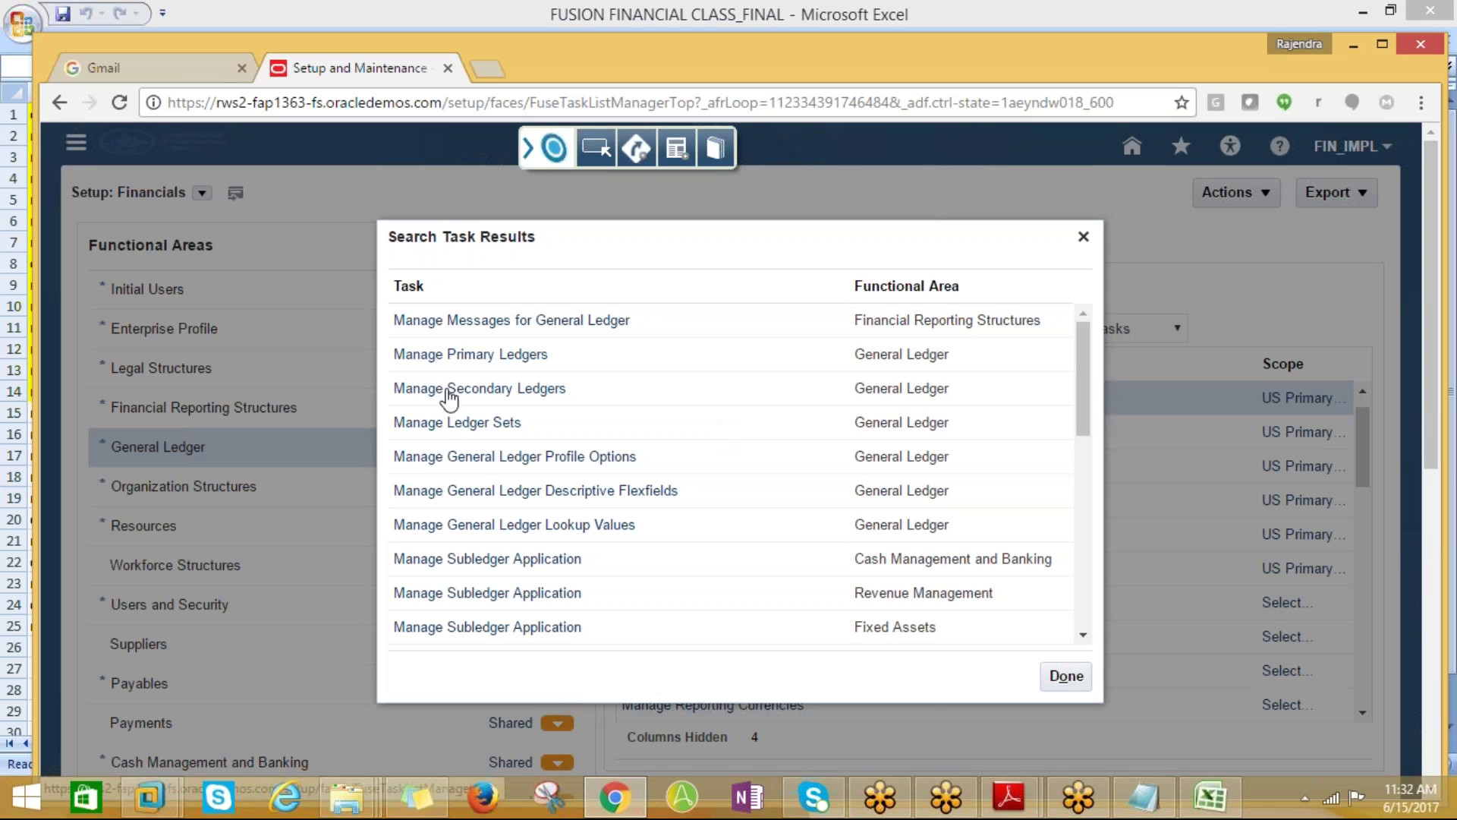
left_click(461, 362)
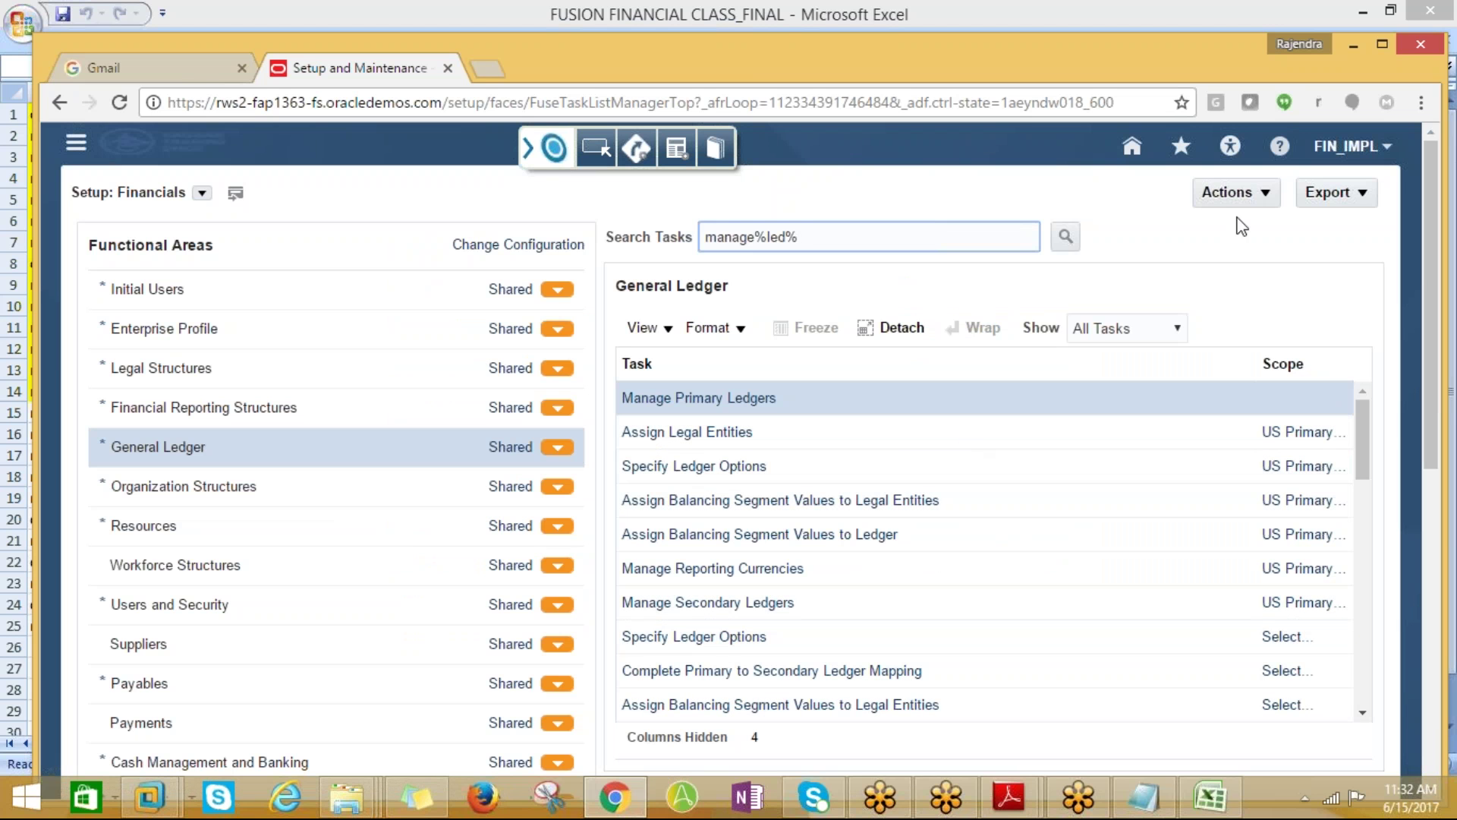
Search the tasks for 'manage busine' to find Manage Business Unit, then return to the Excel notes
key("alt+Tab")
key("alt+Tab")
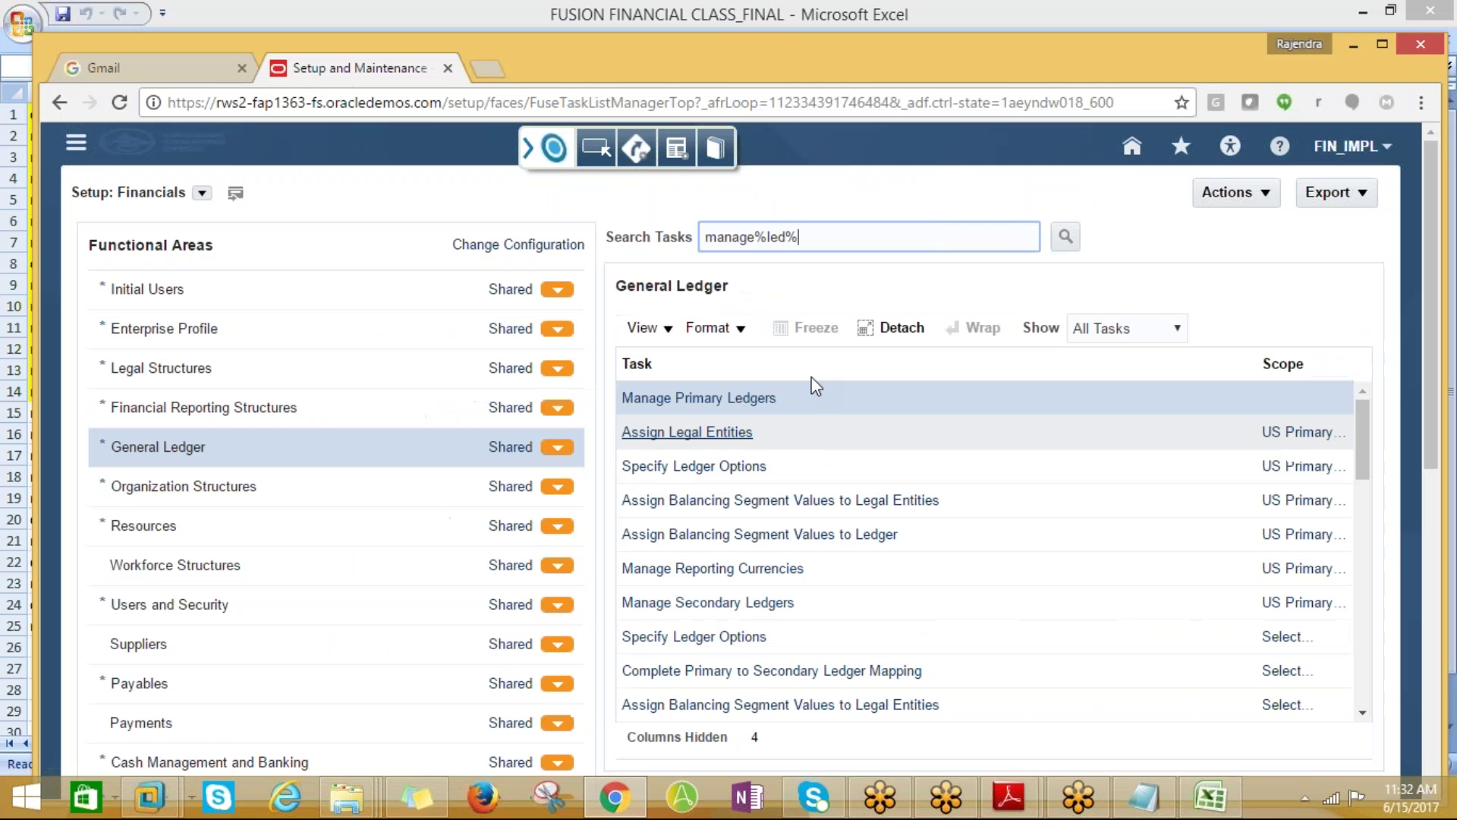
left_click_drag(802, 235, 490, 234)
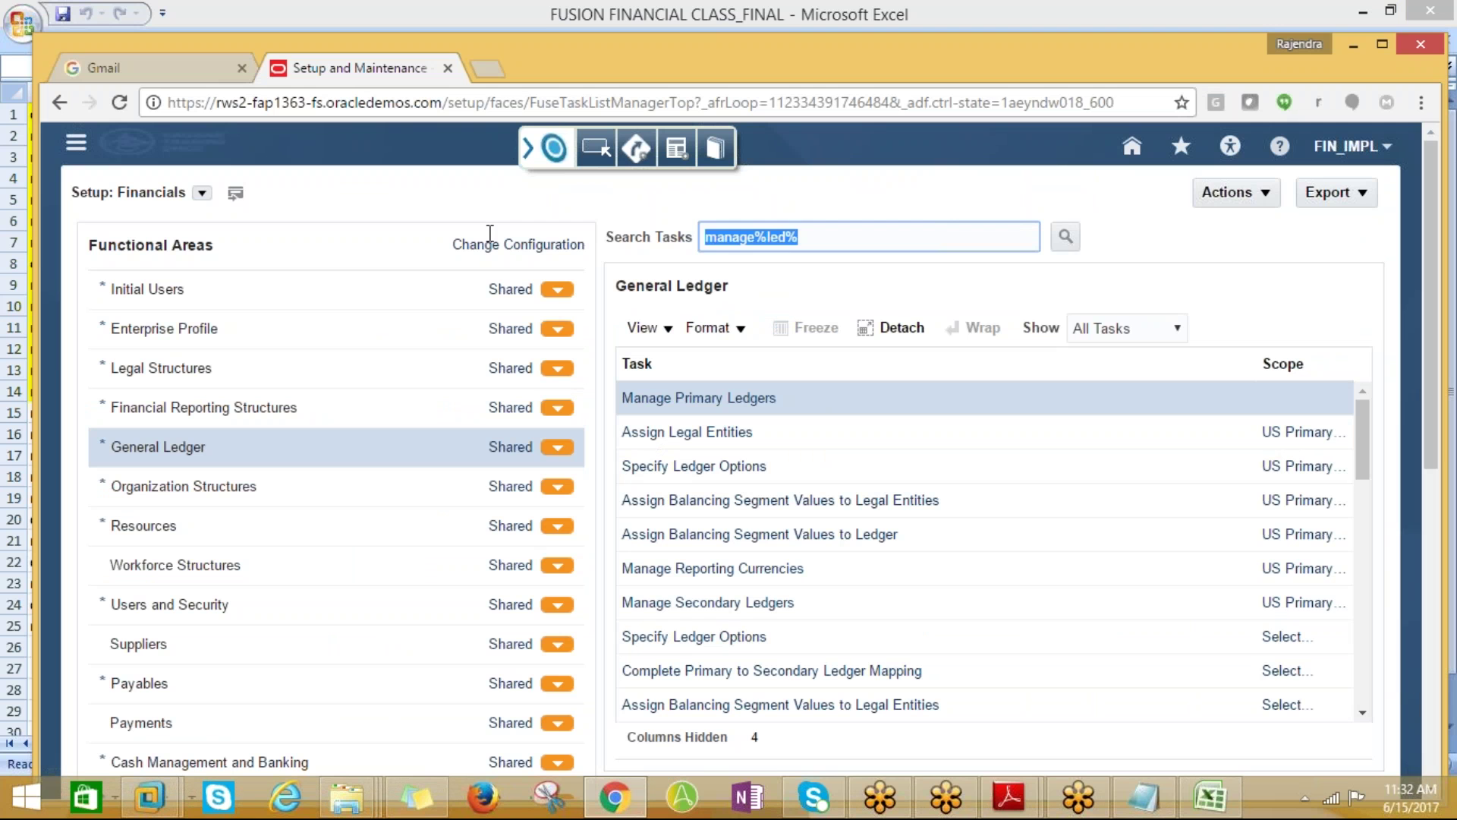
type("manage bus")
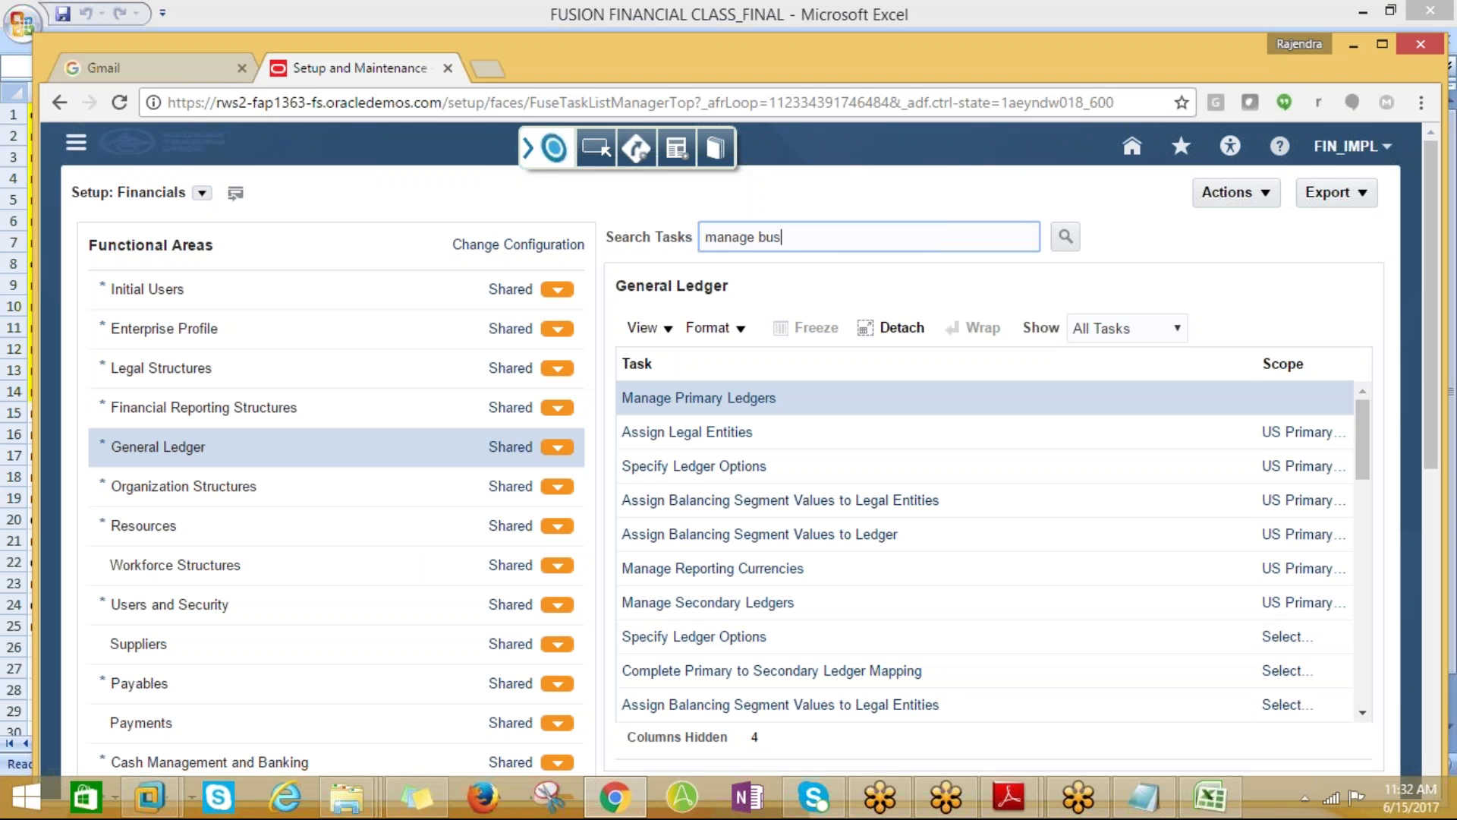
type("iness%")
left_click(1066, 236)
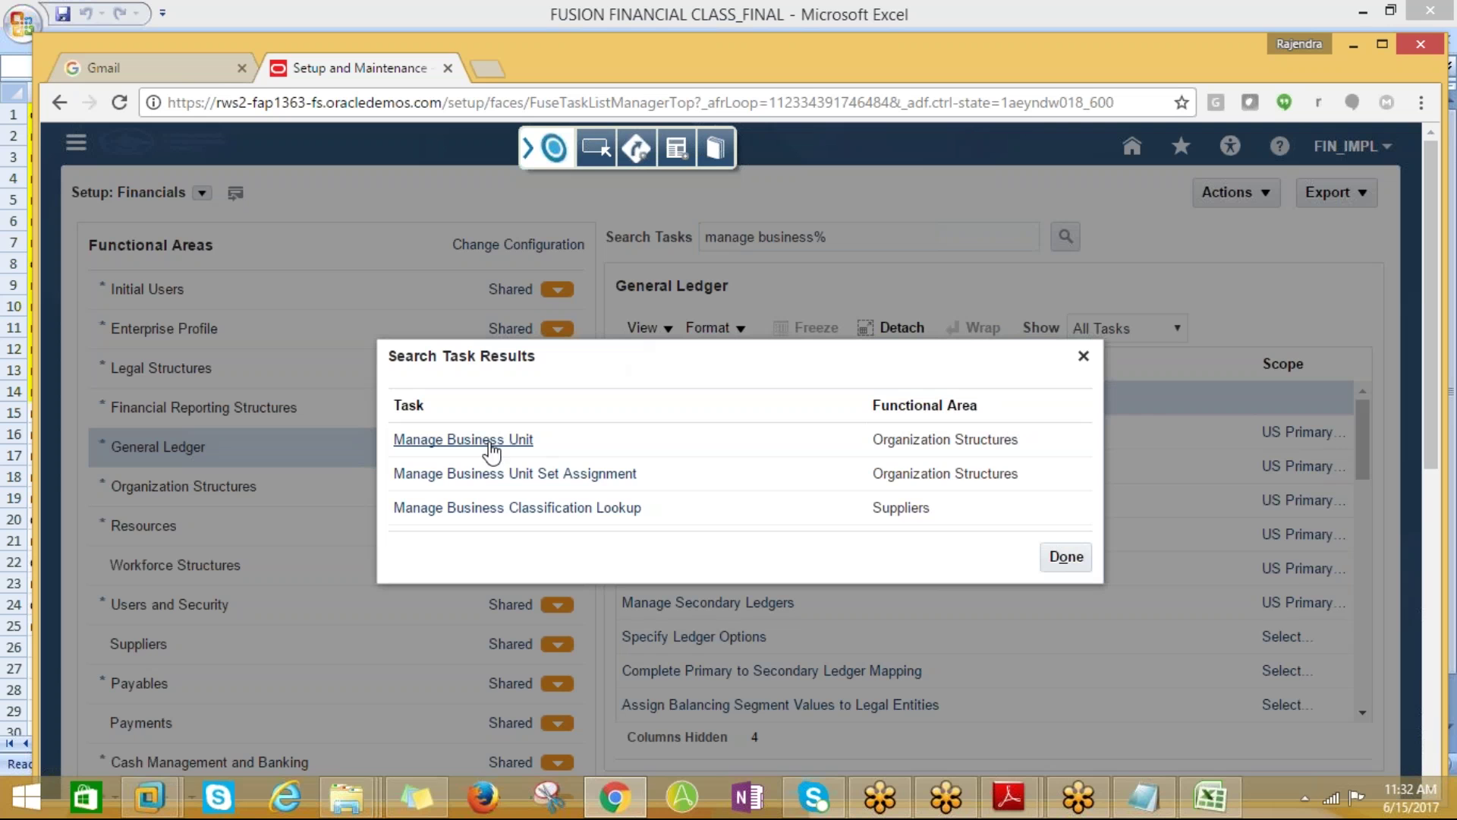
key("alt+Tab")
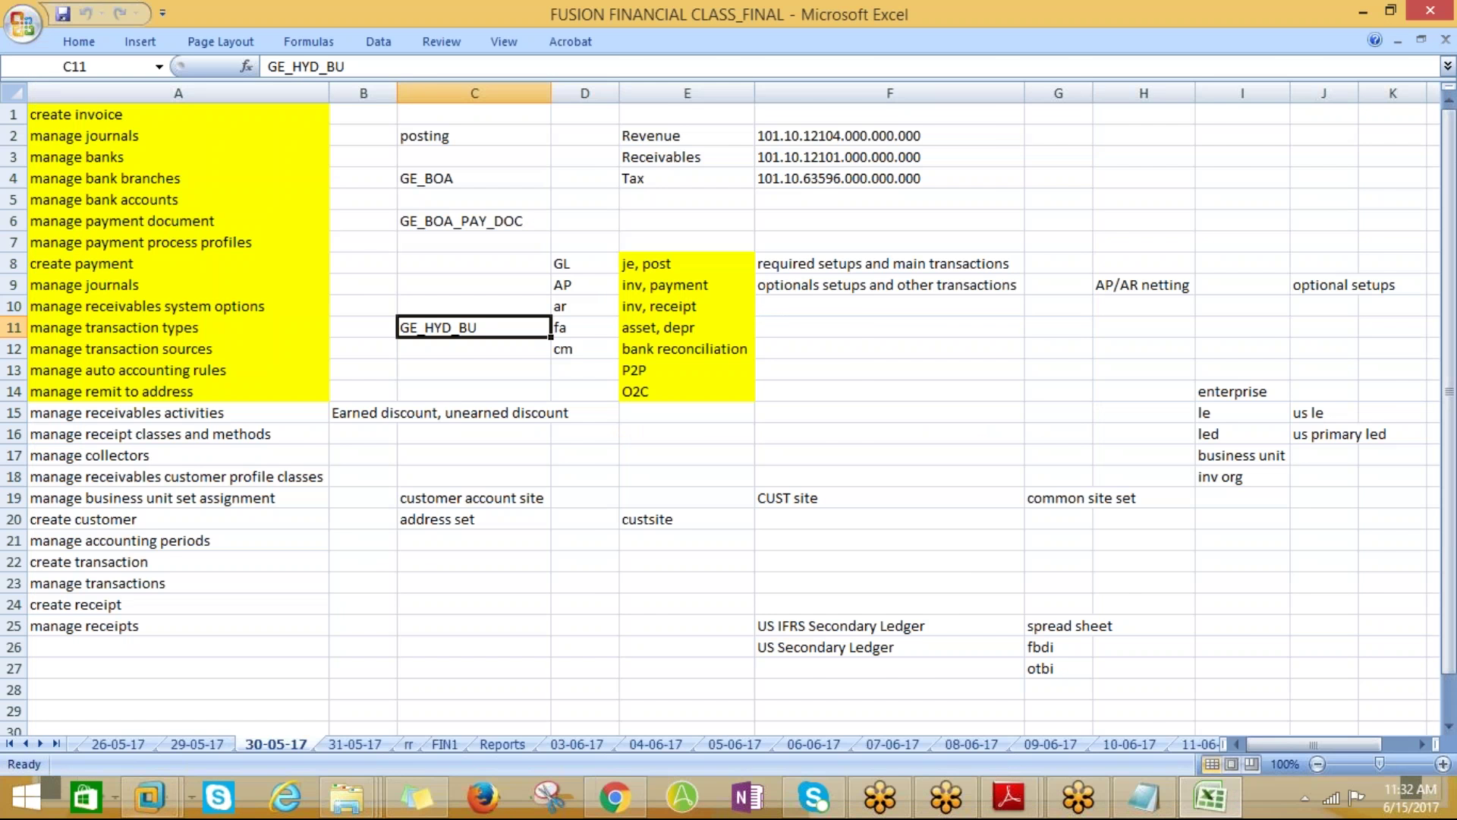
Page back through the dated sheets 29-05-17, 26-05-17, 22-05-17 and 21-05-17 to 19-05-17
left_click(174, 746)
left_click(154, 745)
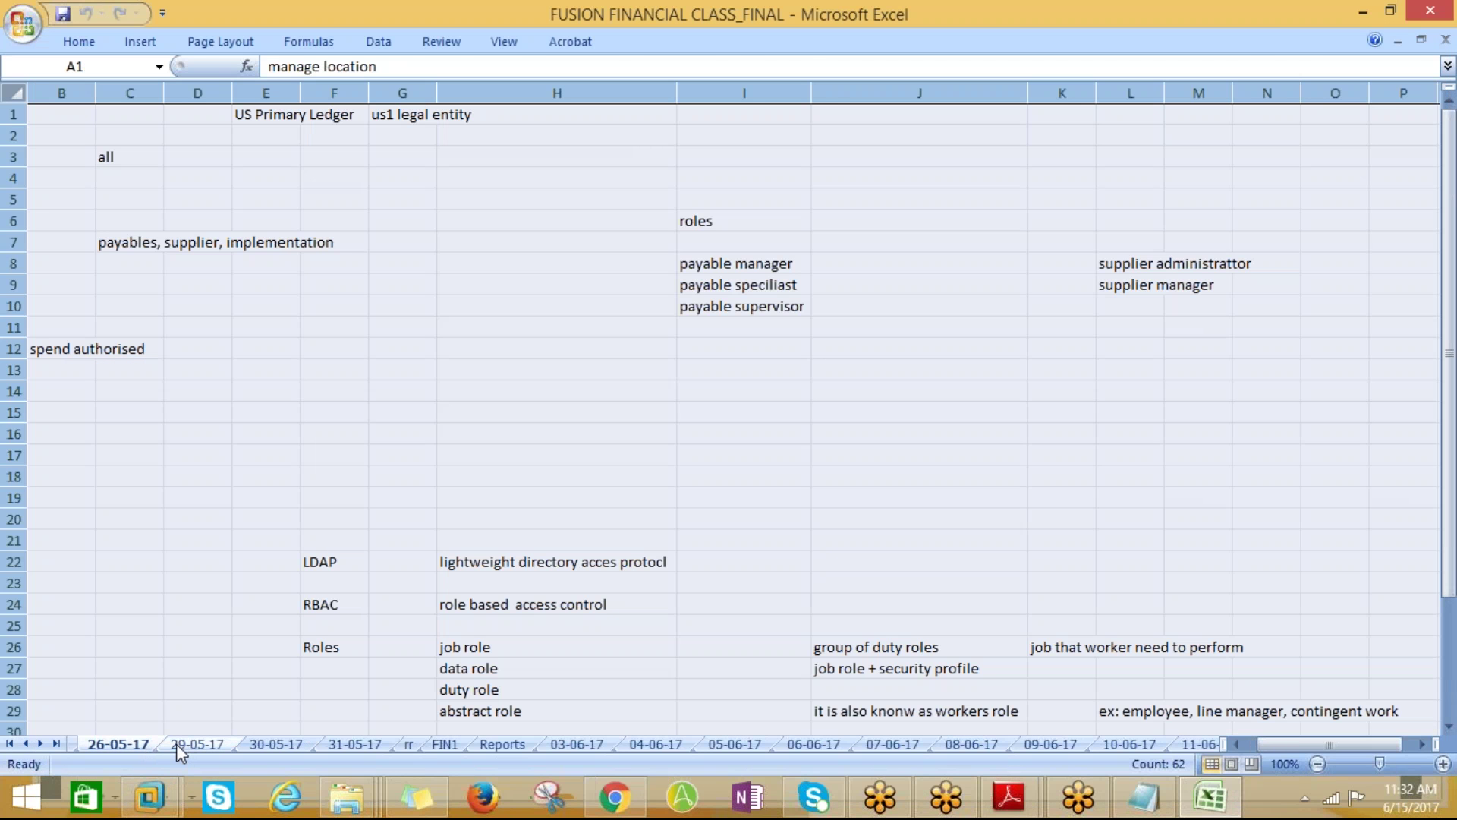
left_click_drag(1272, 747, 1260, 759)
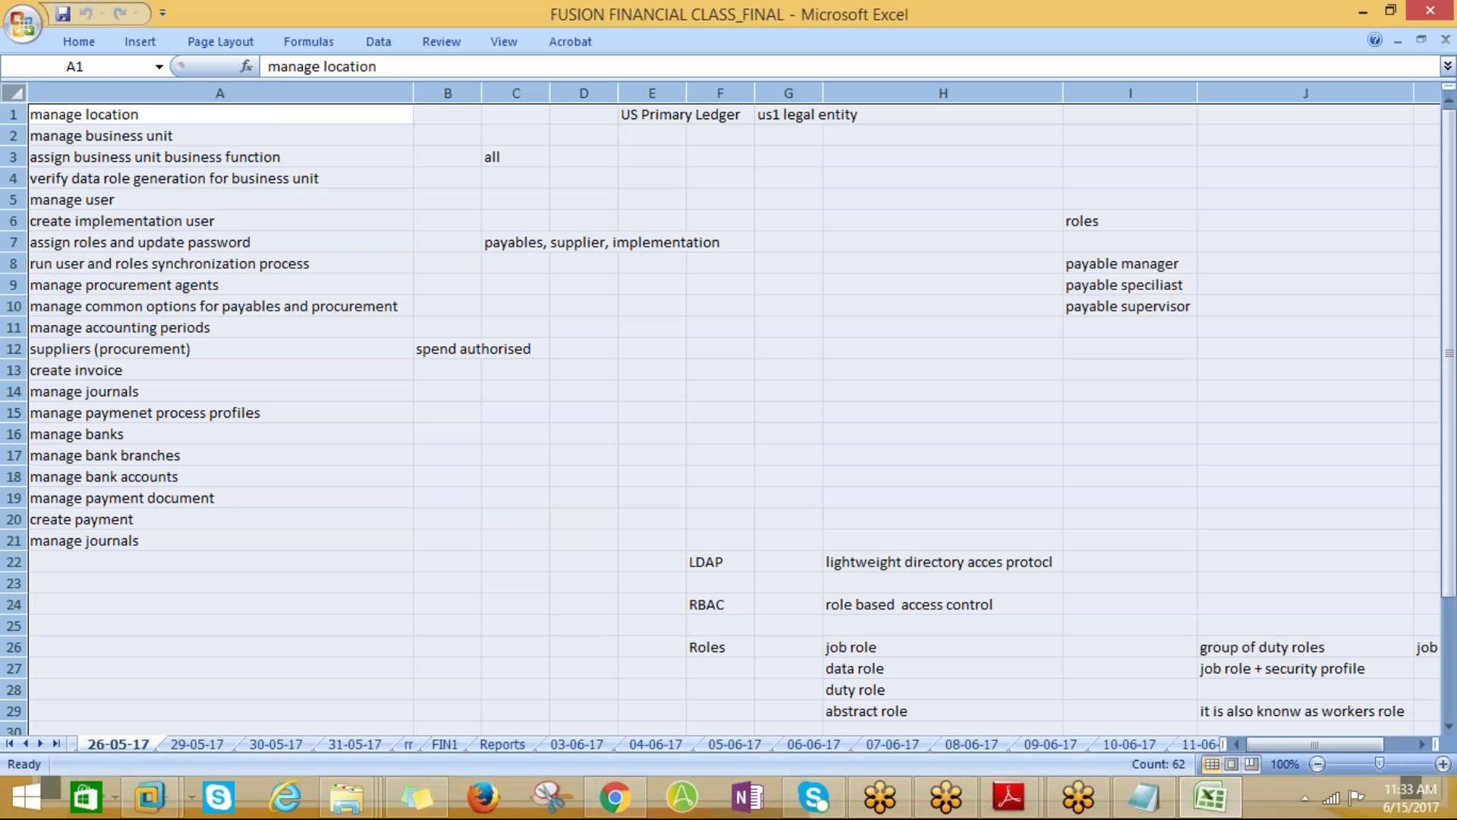
left_click(25, 744)
left_click(121, 745)
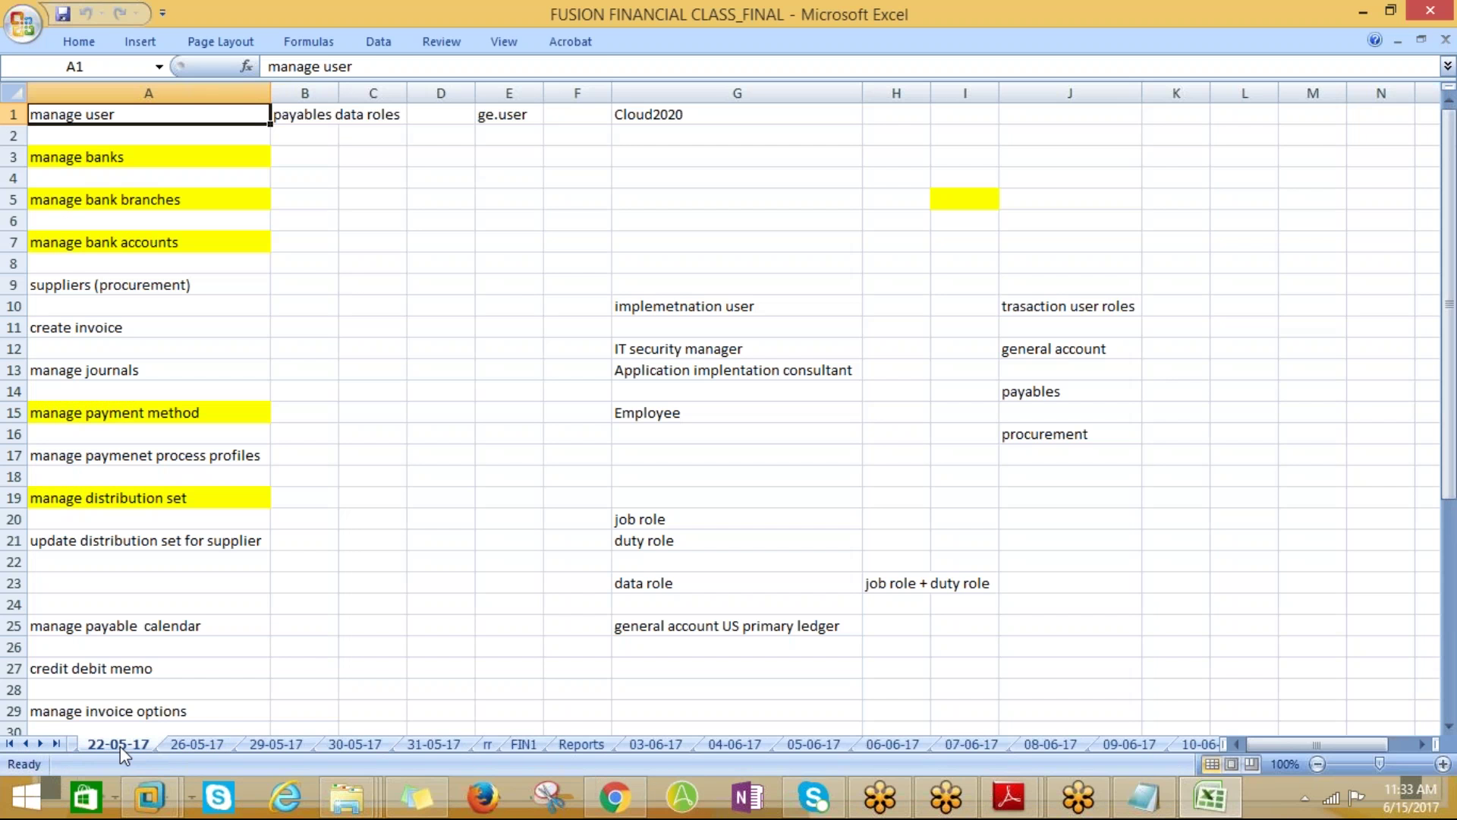
scroll(200, 605, "down", 8)
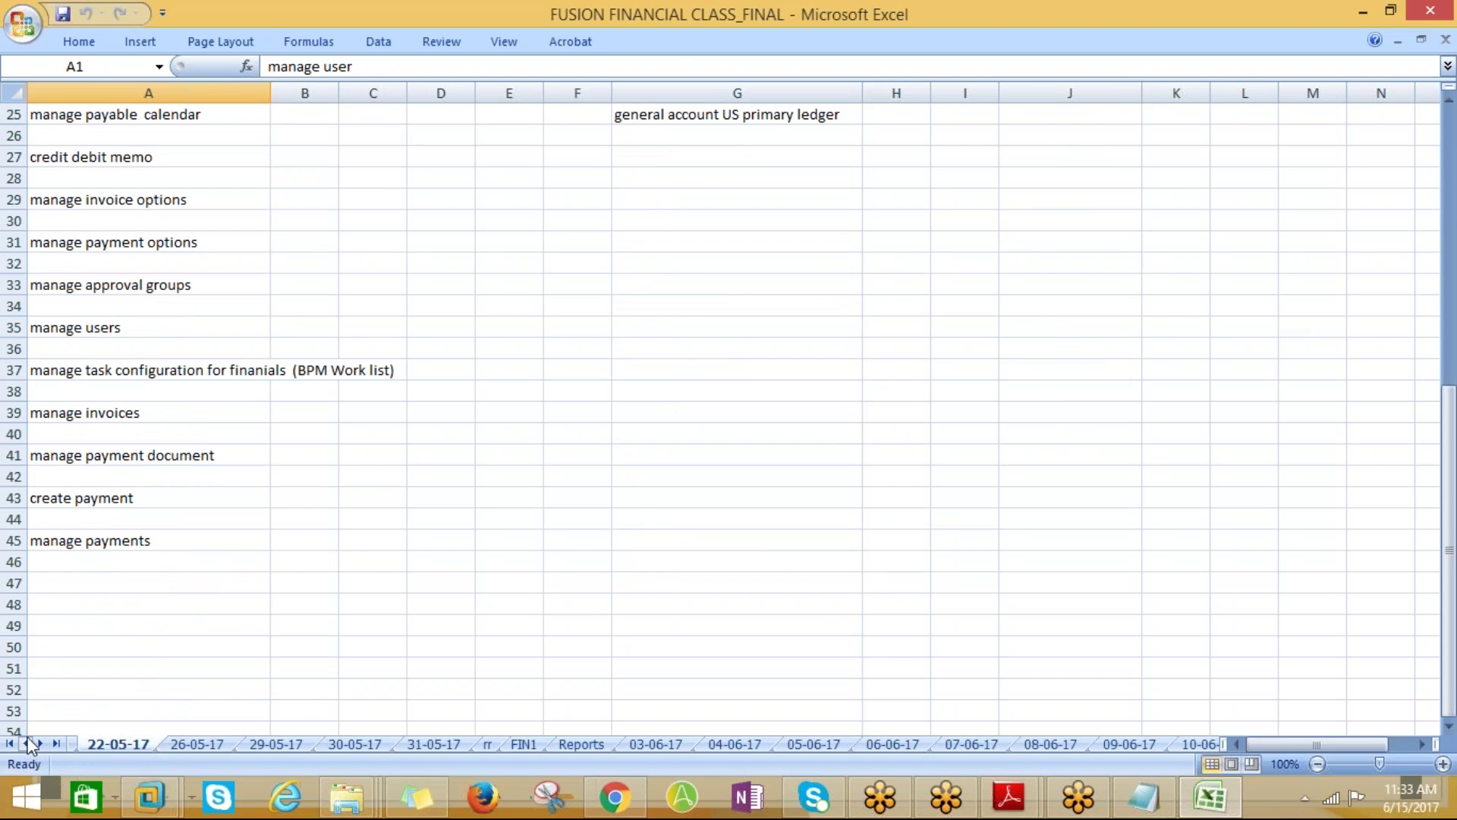
left_click(27, 743)
left_click(122, 745)
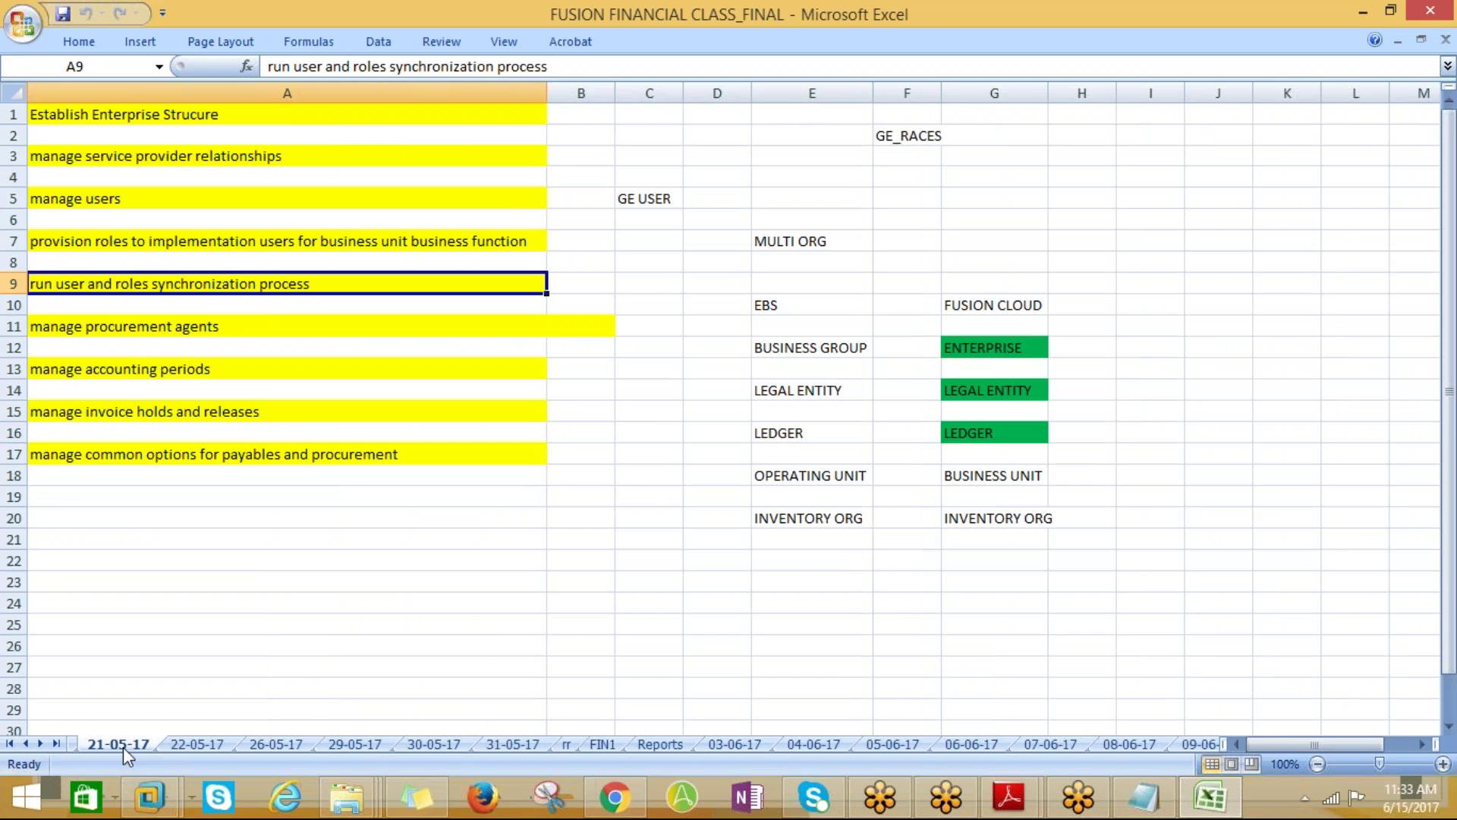
left_click(28, 743)
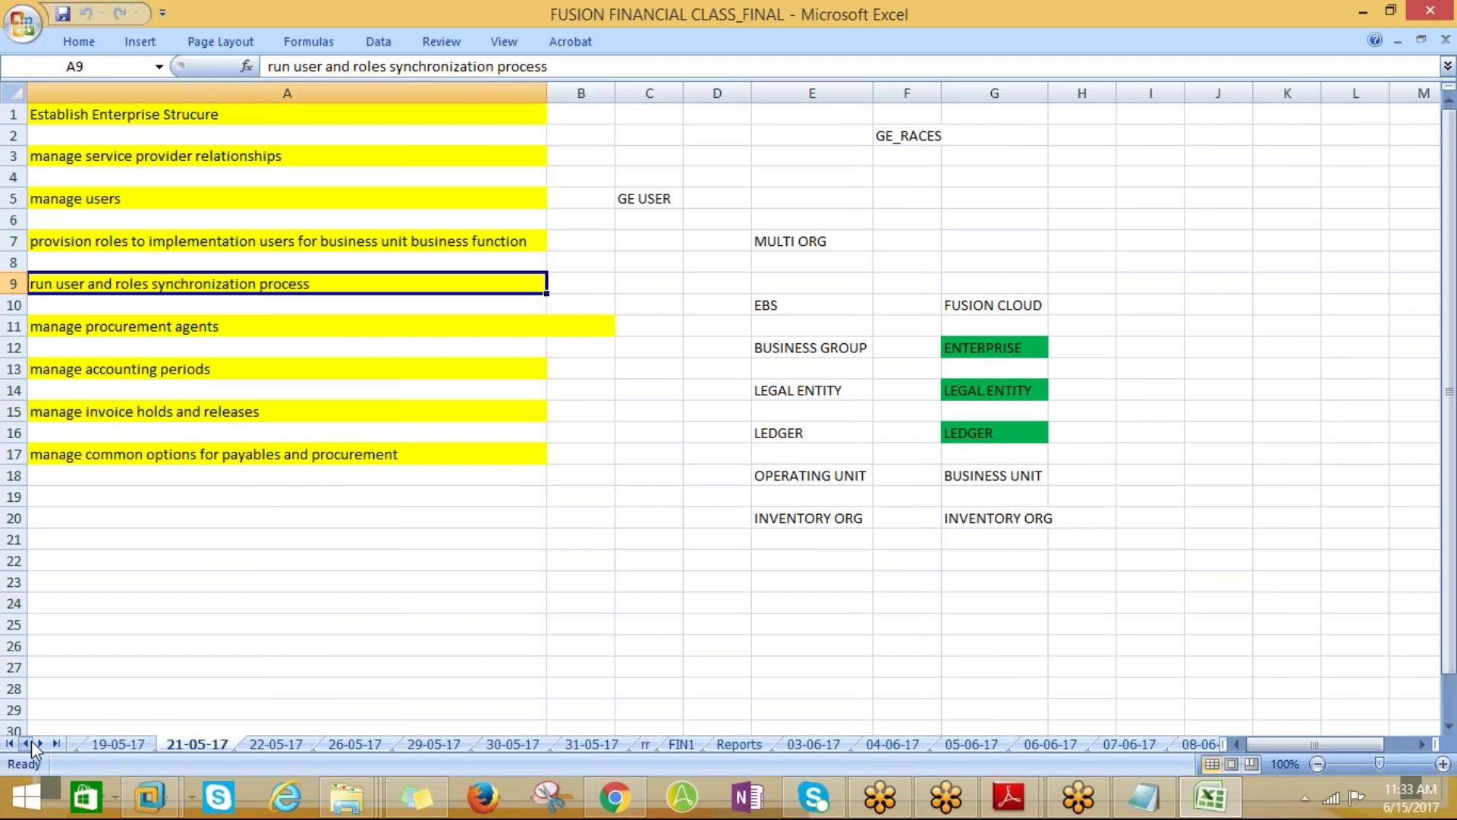
left_click(115, 744)
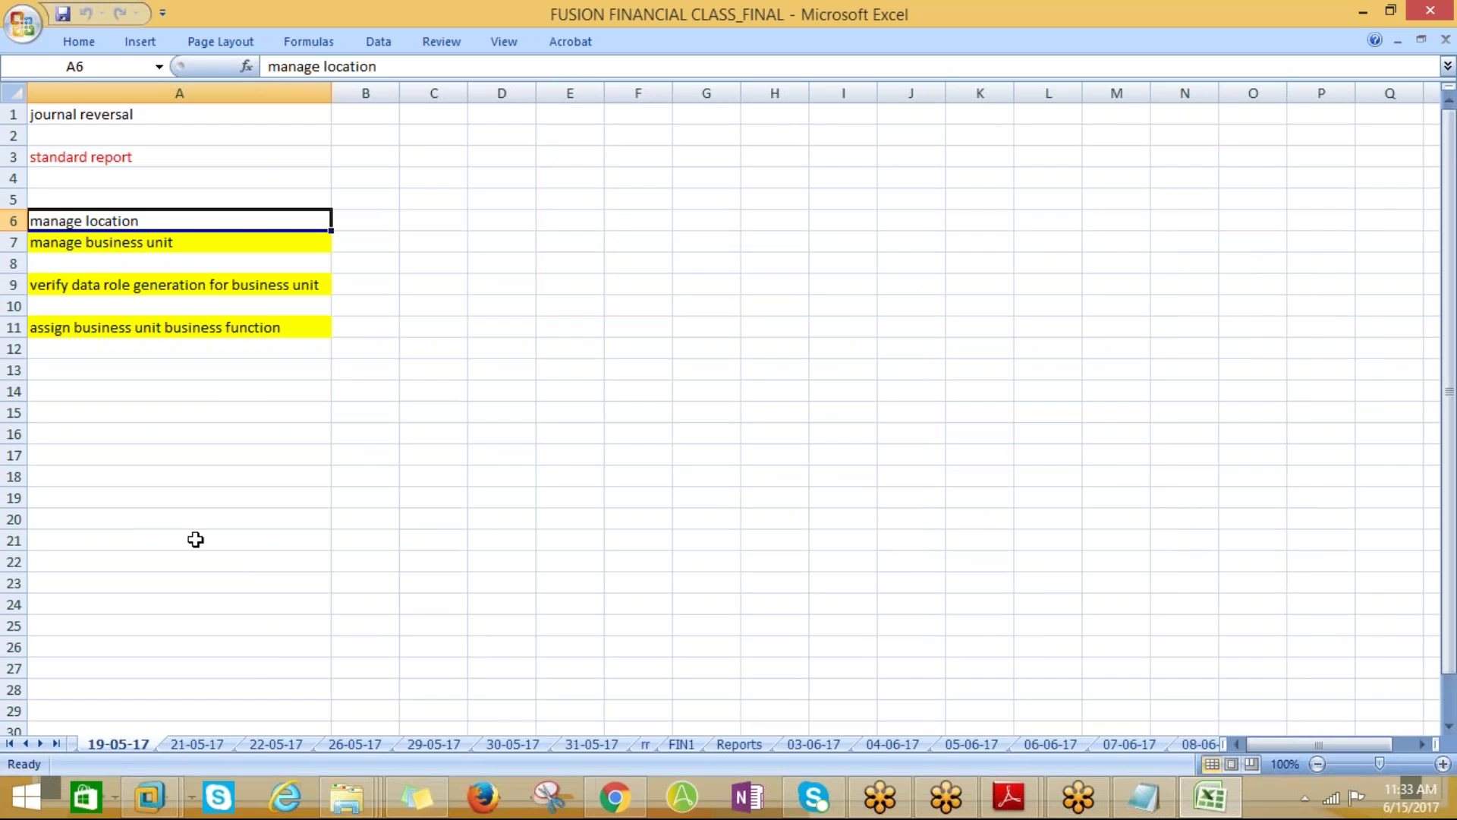
Review the manage business unit and verify data role steps in A7 and A9, then return to Oracle
left_click(110, 251)
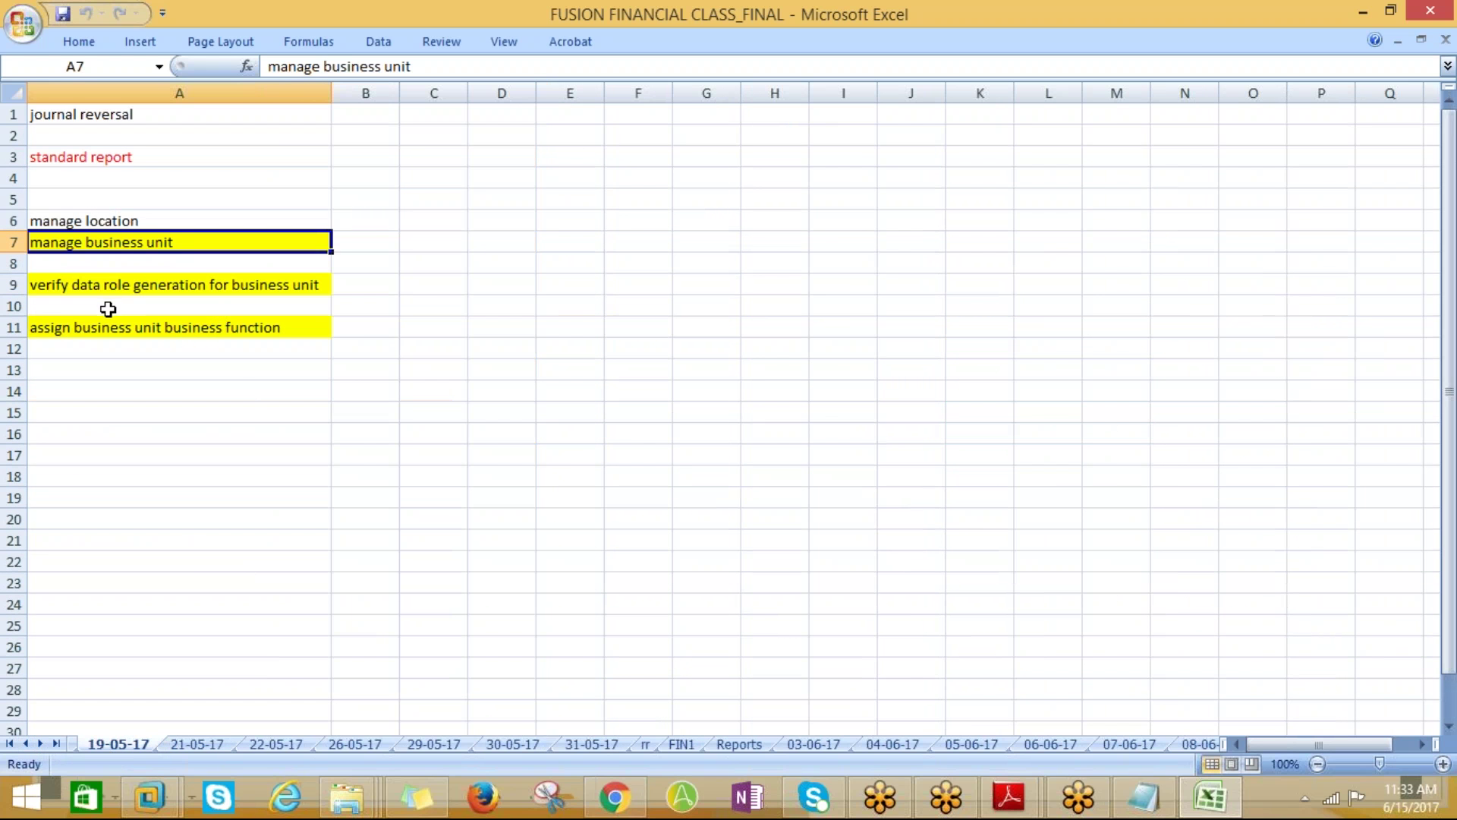
left_click(107, 286)
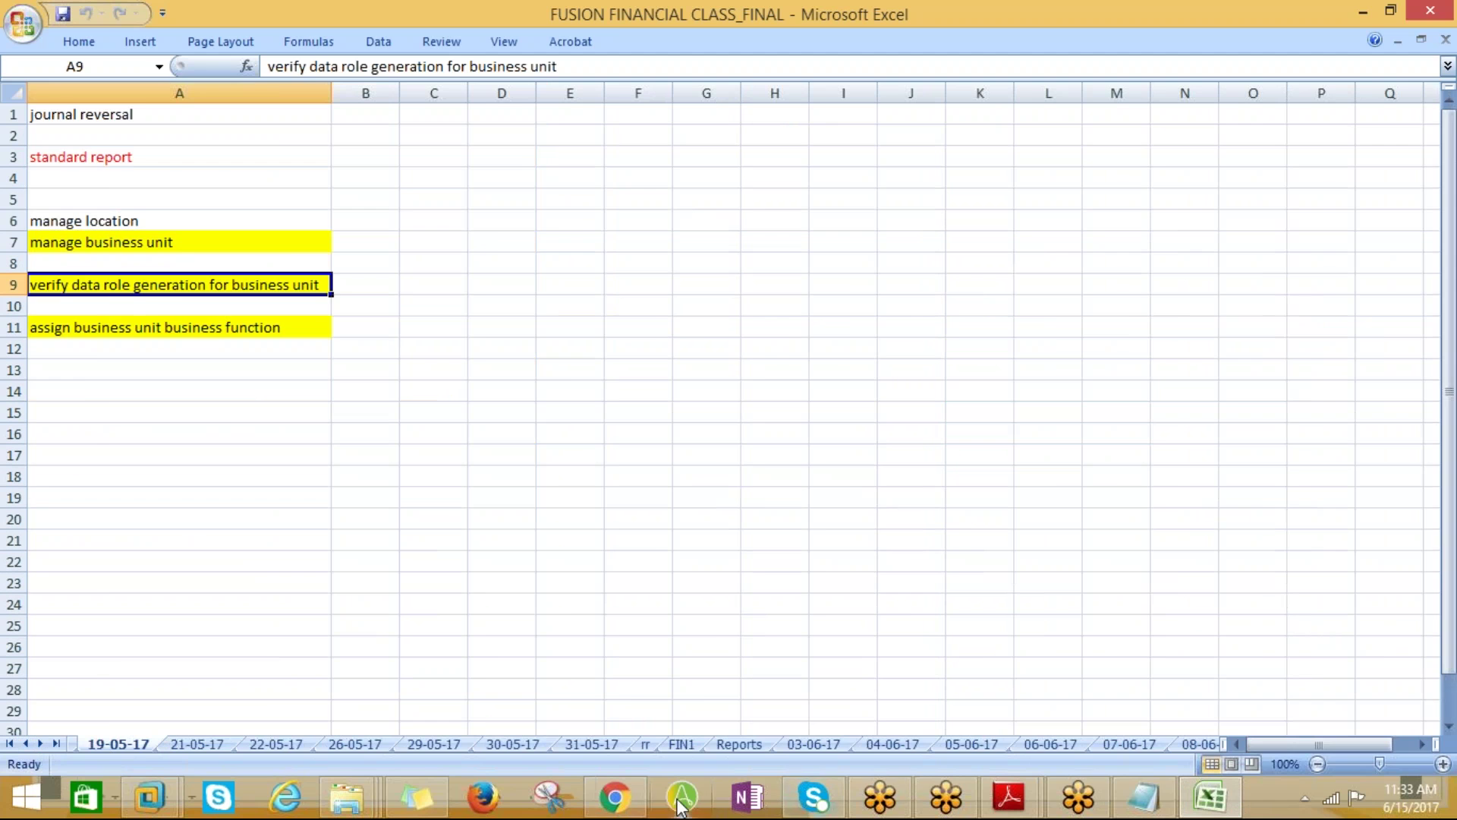
left_click(614, 797)
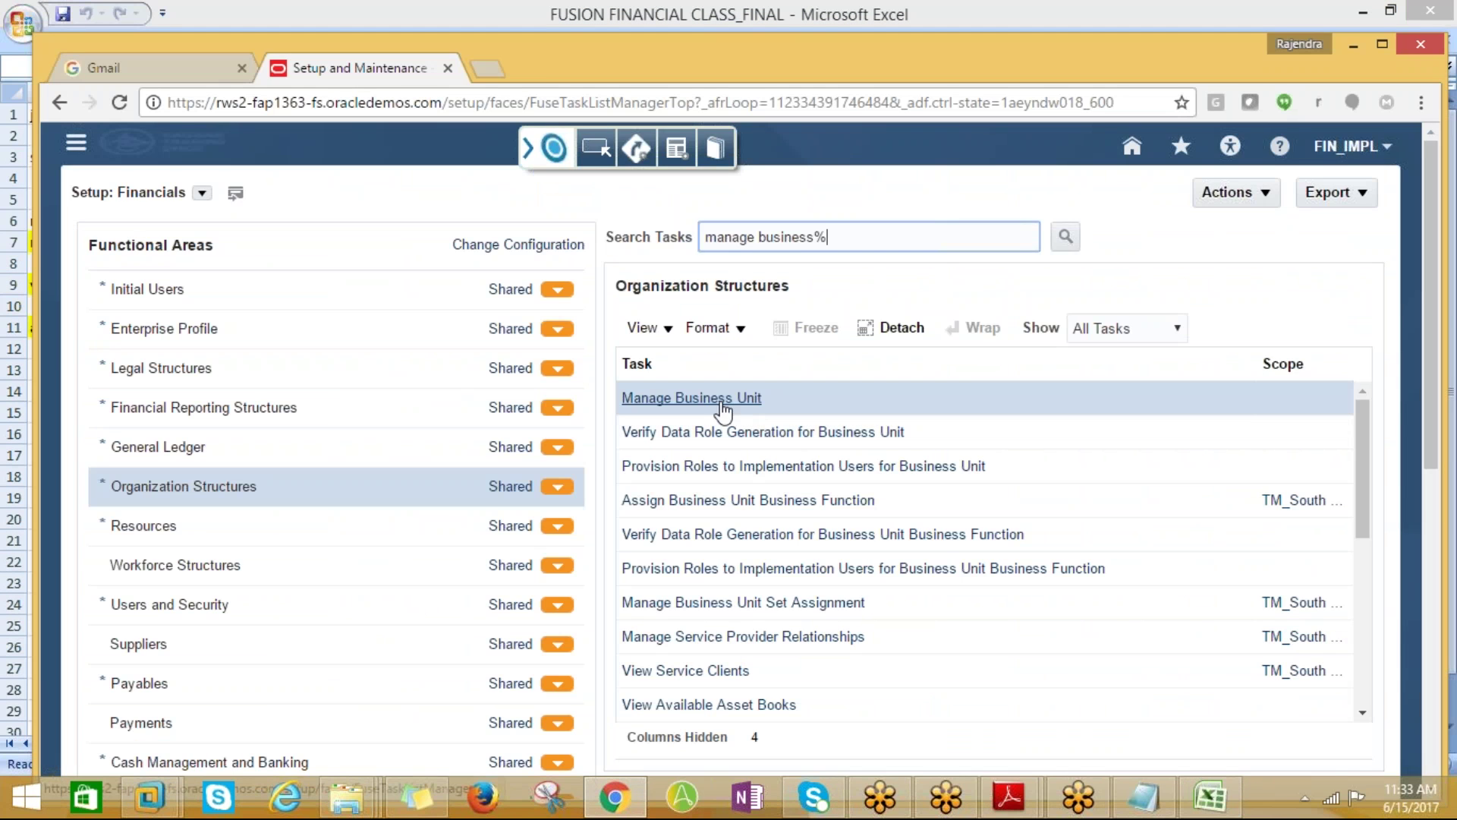
key("alt+Tab")
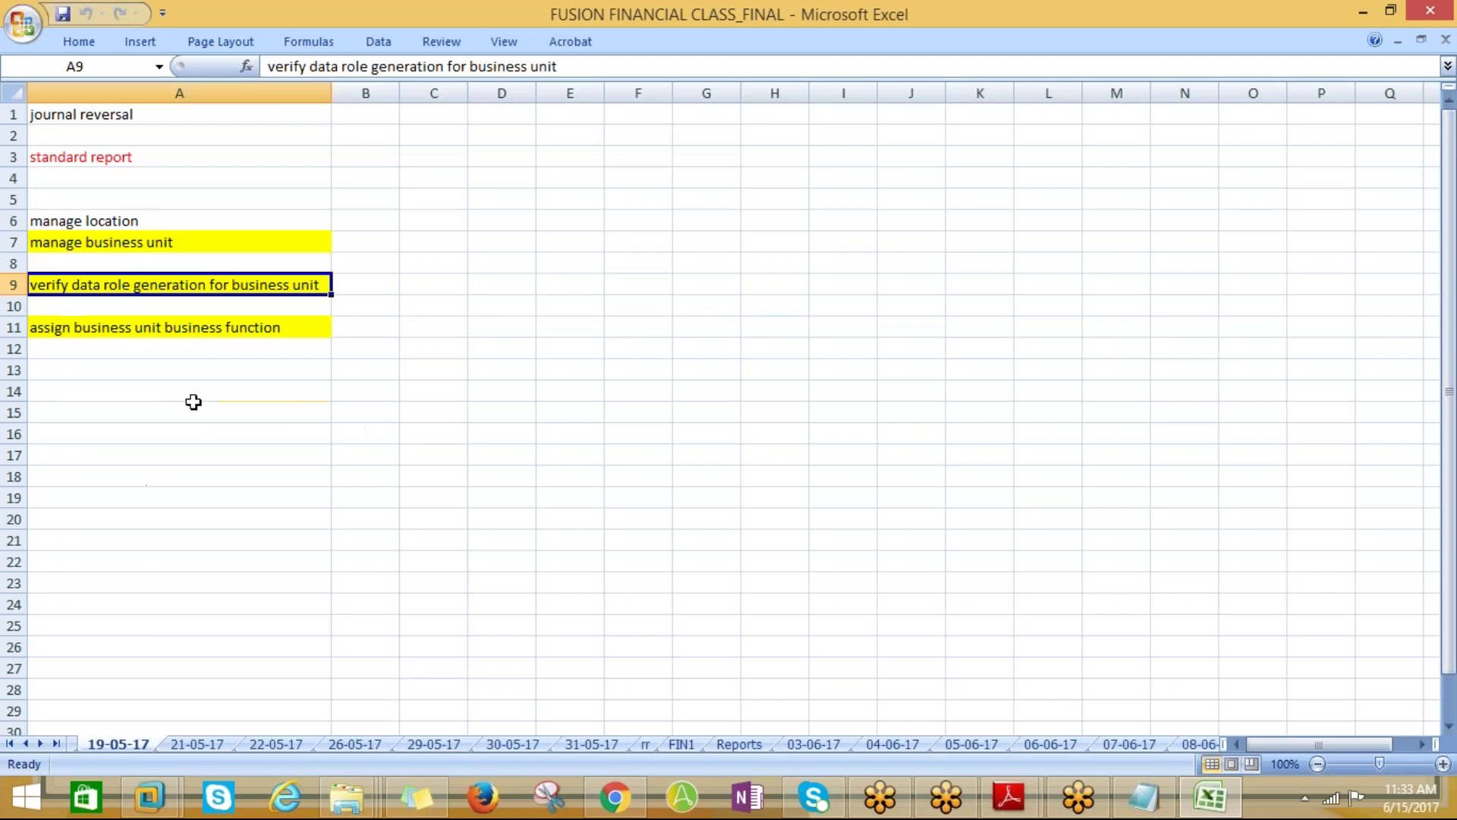
key("alt+Tab")
Start a new business unit from the Manage Business Units page with the Create icon
left_click(210, 309)
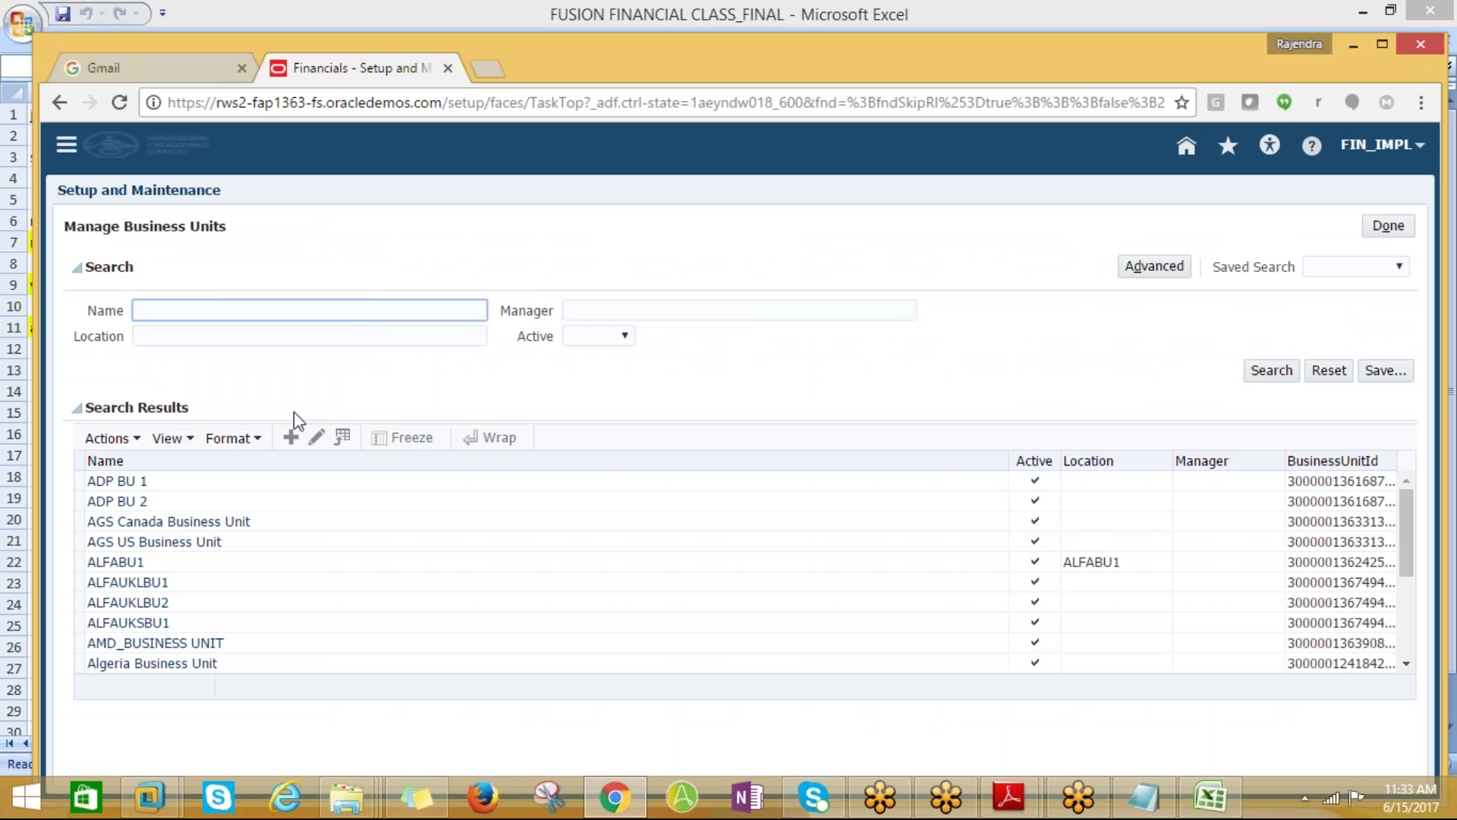
left_click(348, 501)
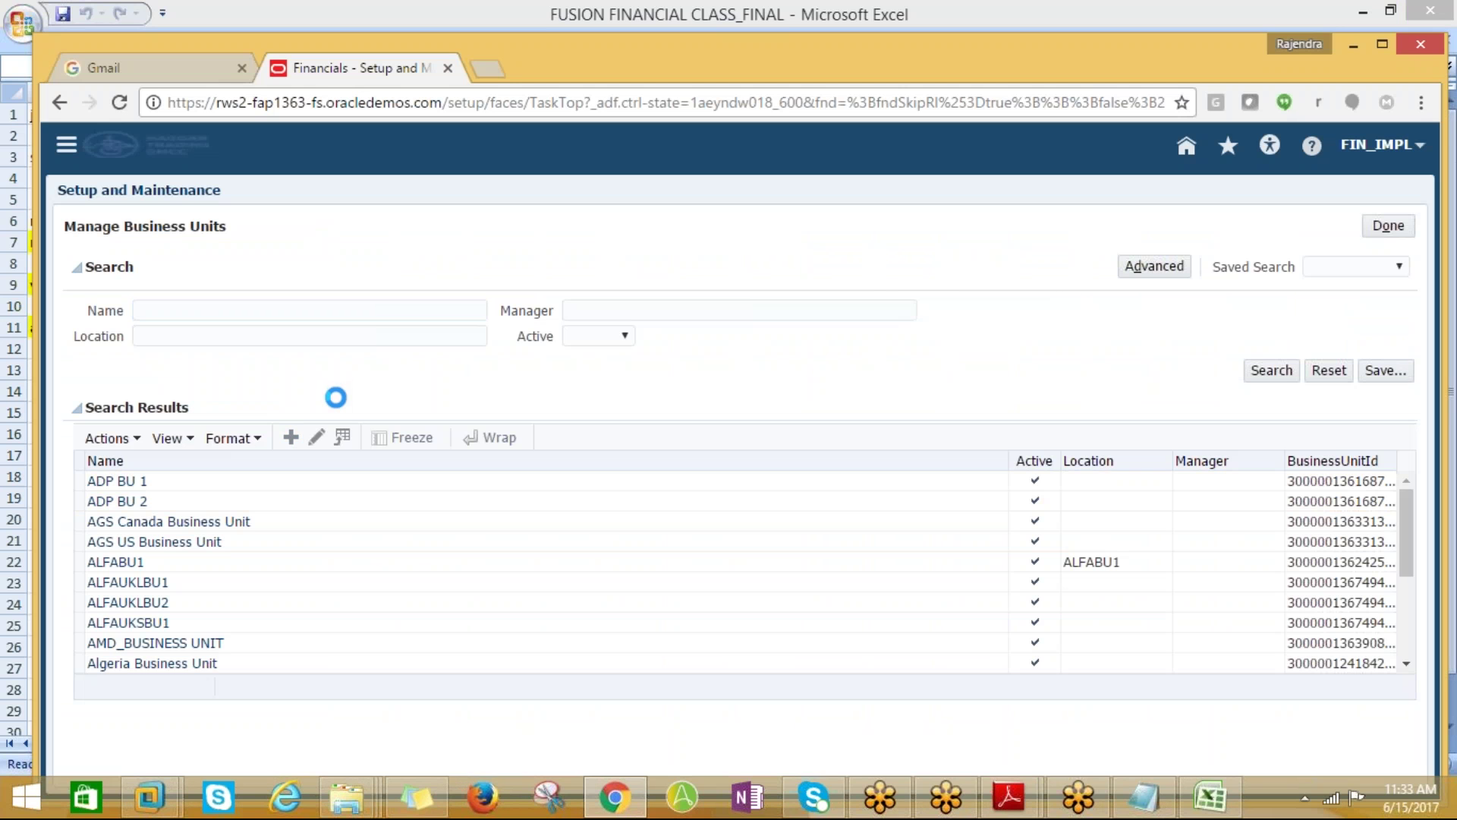
left_click(287, 266)
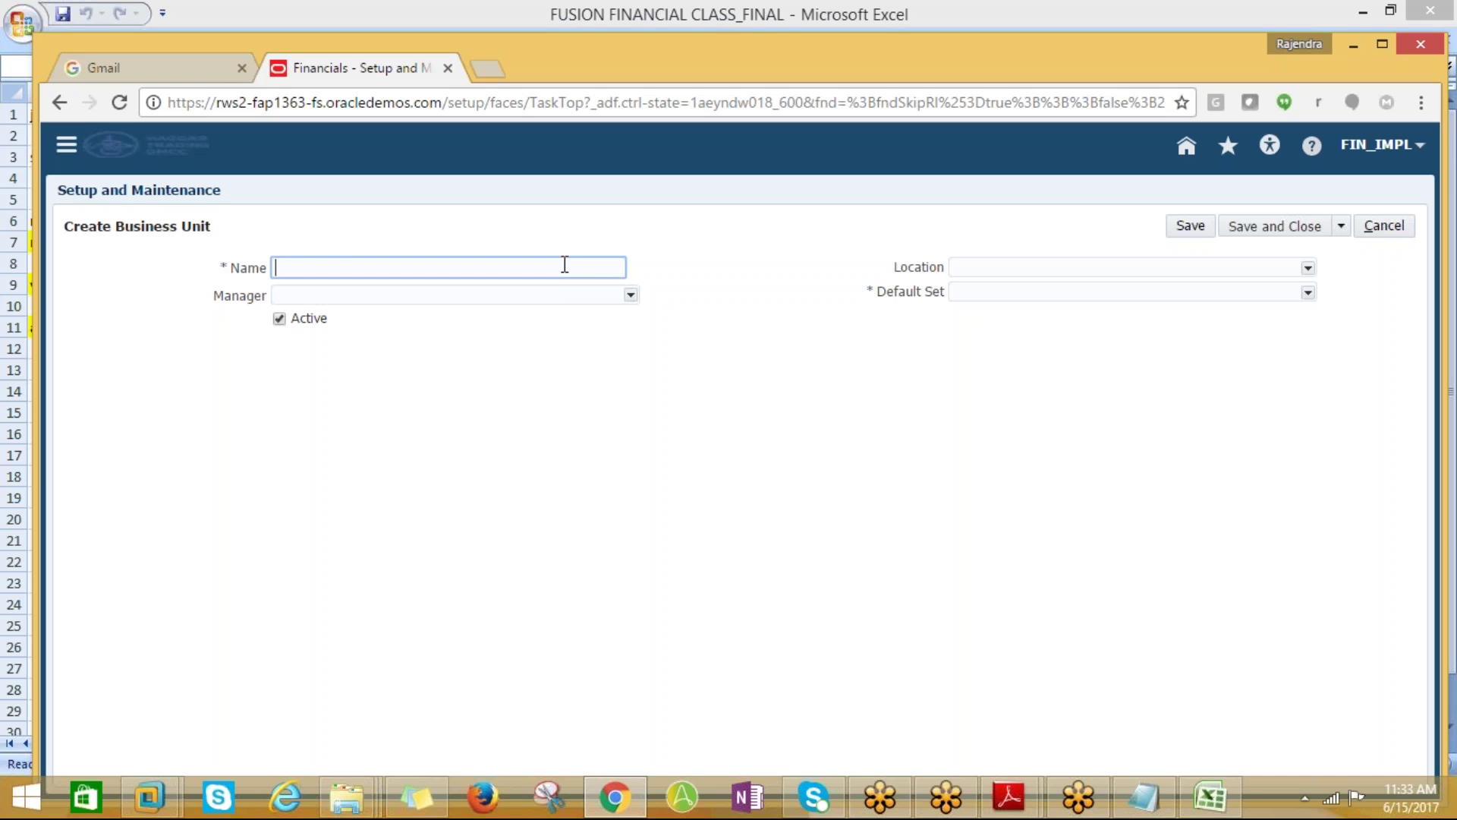
Name the new business unit PROTON_BUSINESS UNIT
type("PROTON")
type("_BUSINESS UNIT")
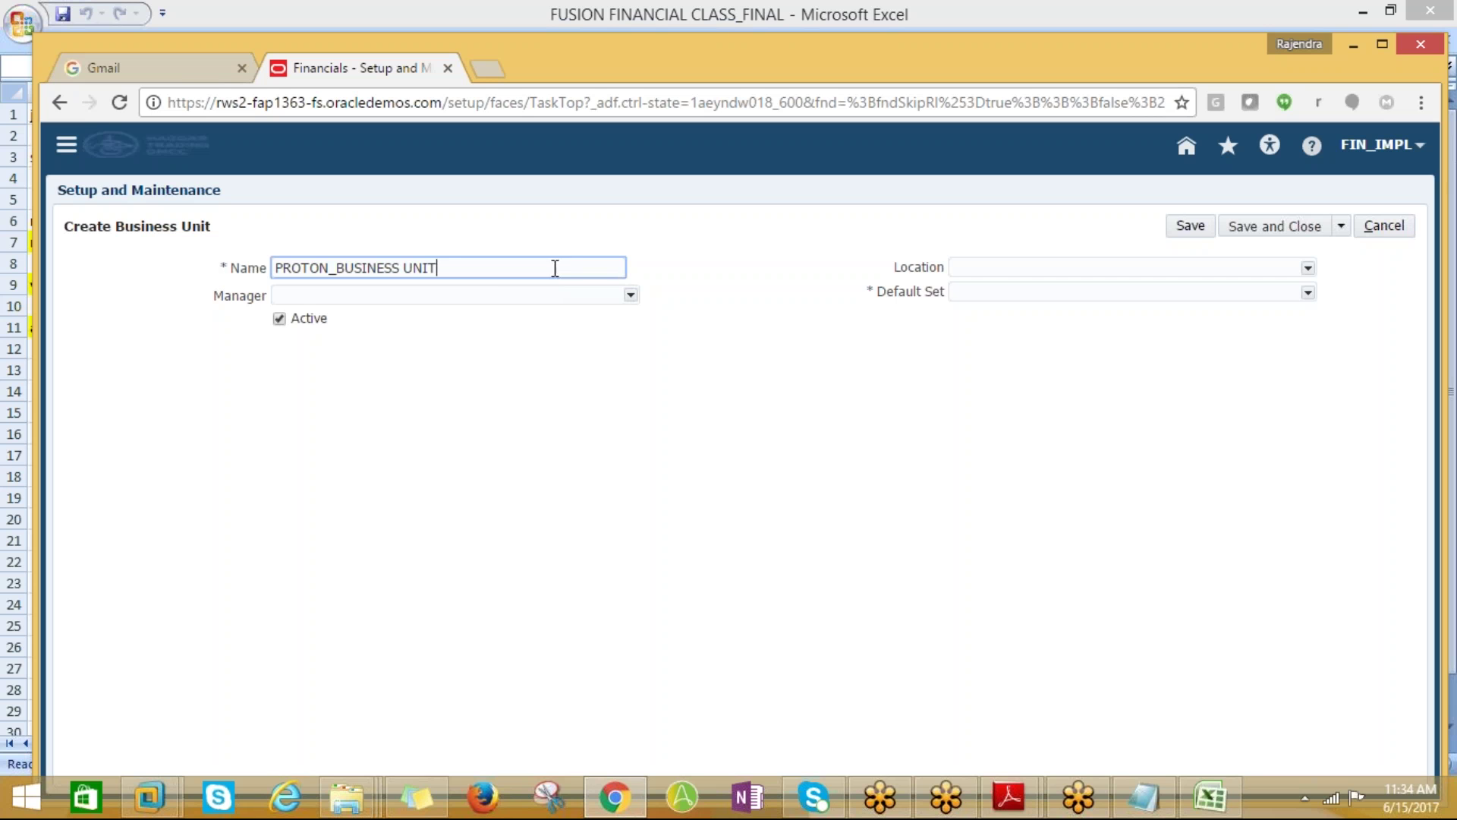
left_click(1069, 267)
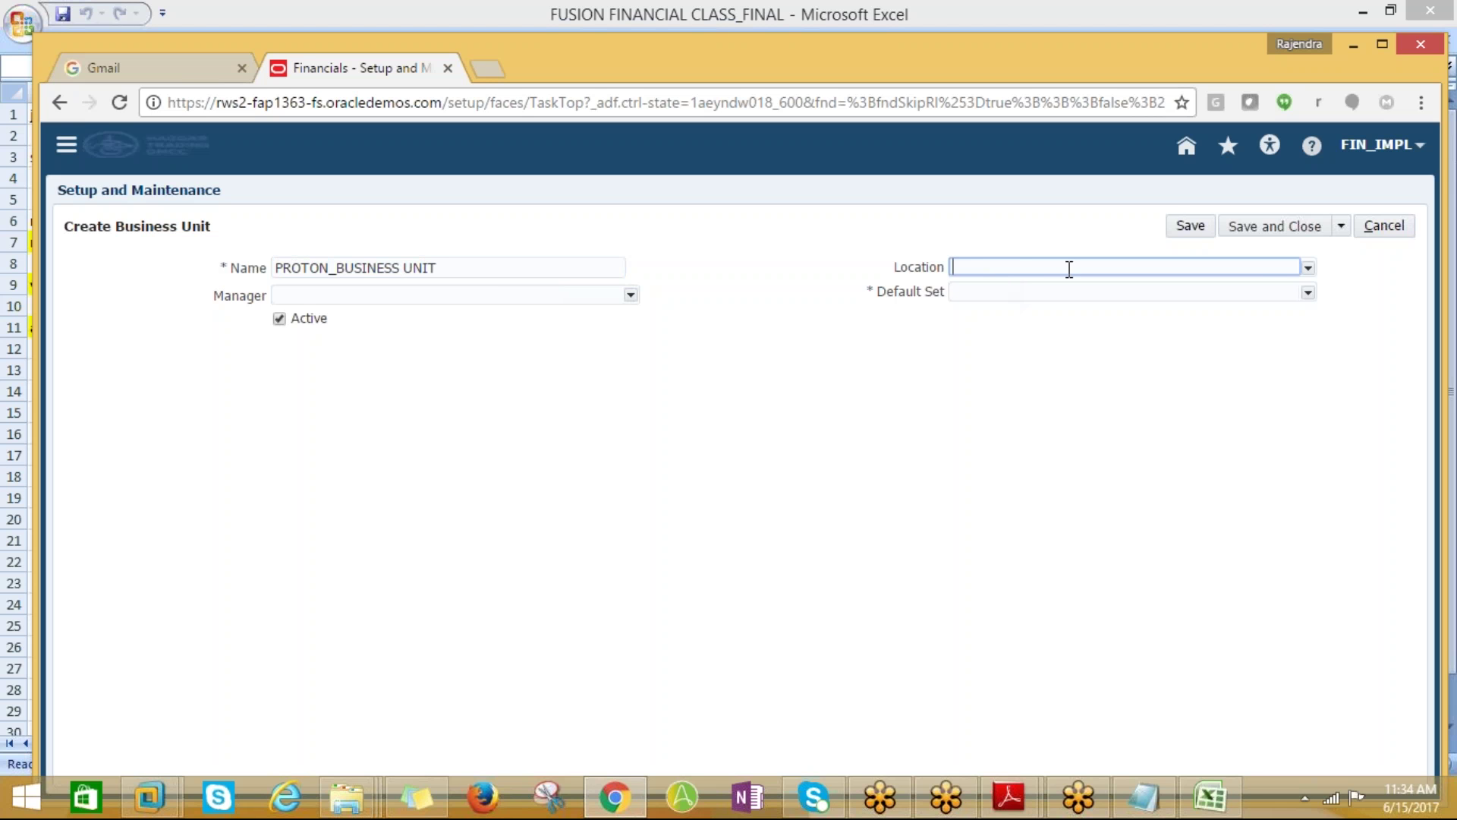
Set the business unit's location to Hyderabad through a HY% location search
left_click(1307, 267)
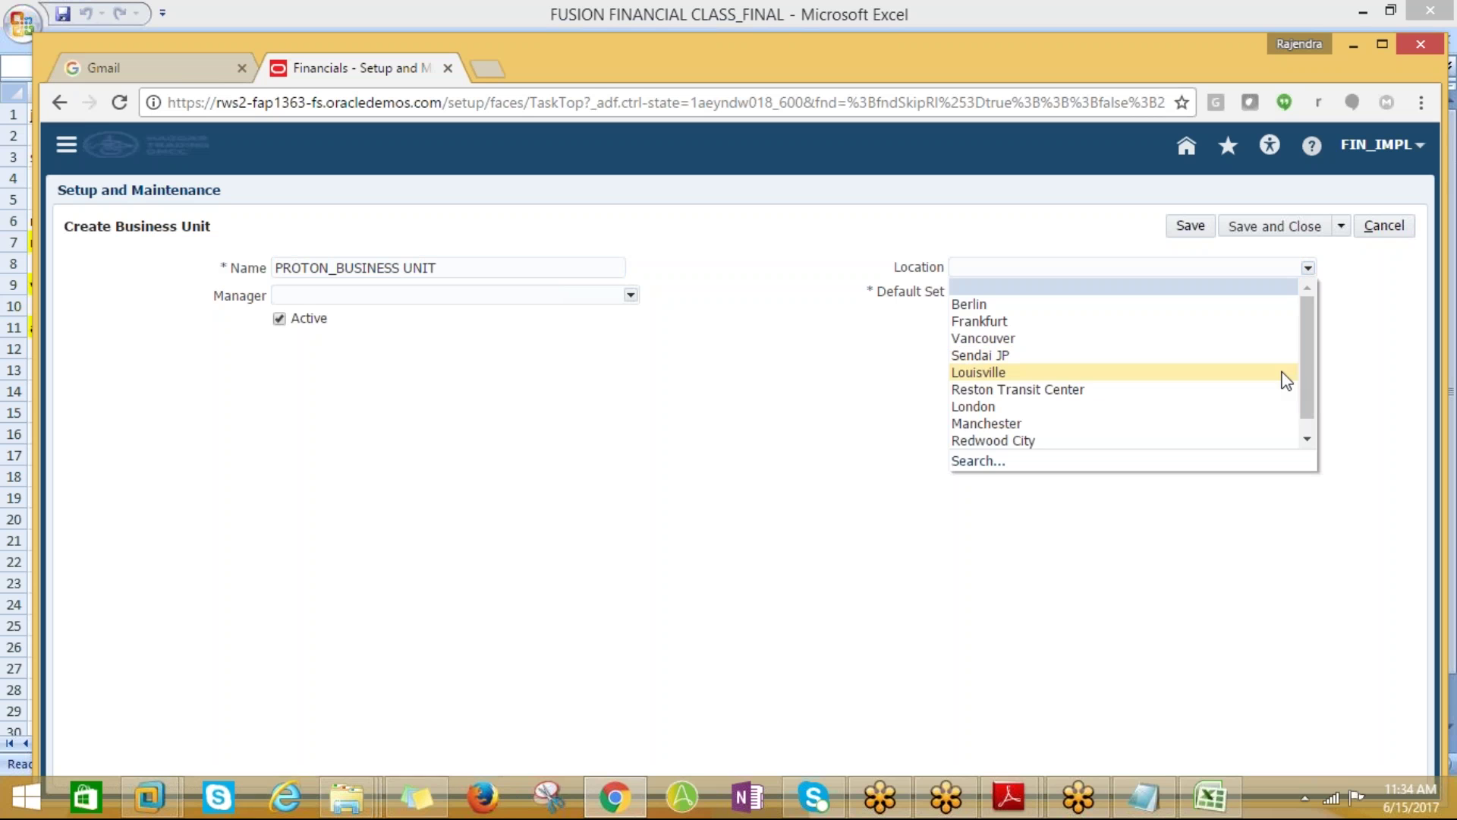
left_click(976, 467)
left_click(1308, 269)
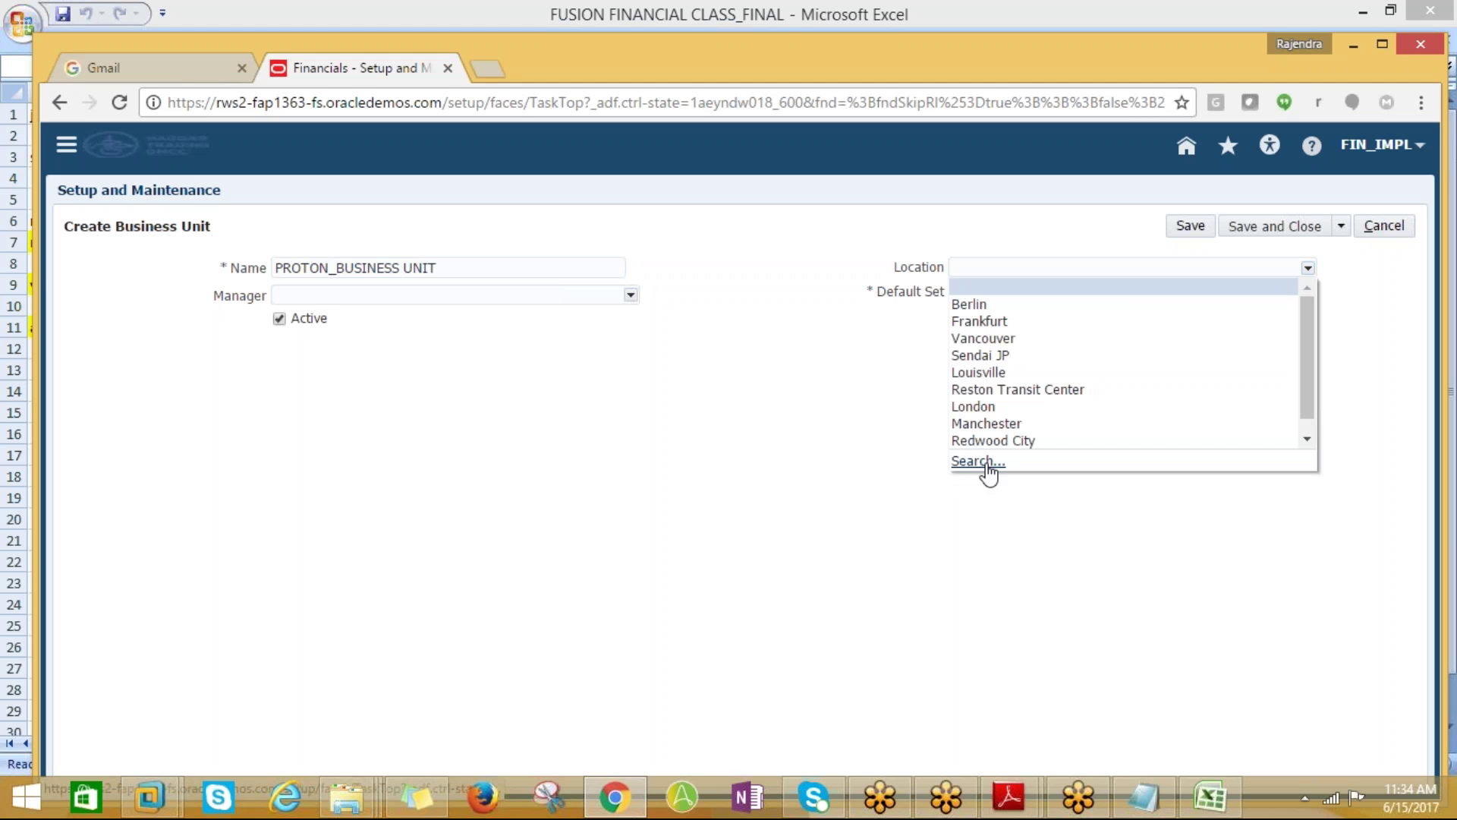
left_click(979, 462)
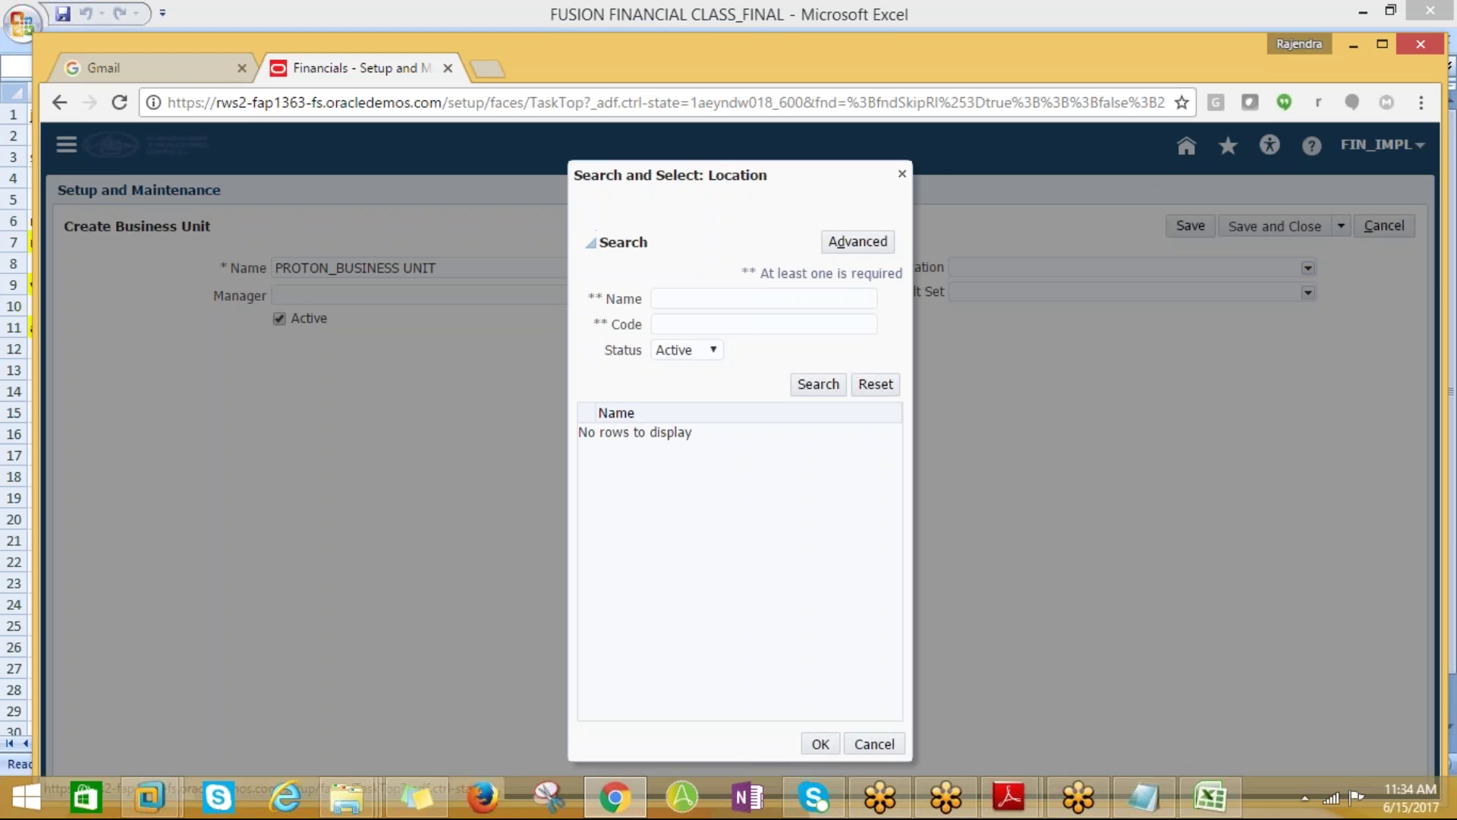
left_click(695, 299)
type("HY%")
key("Return")
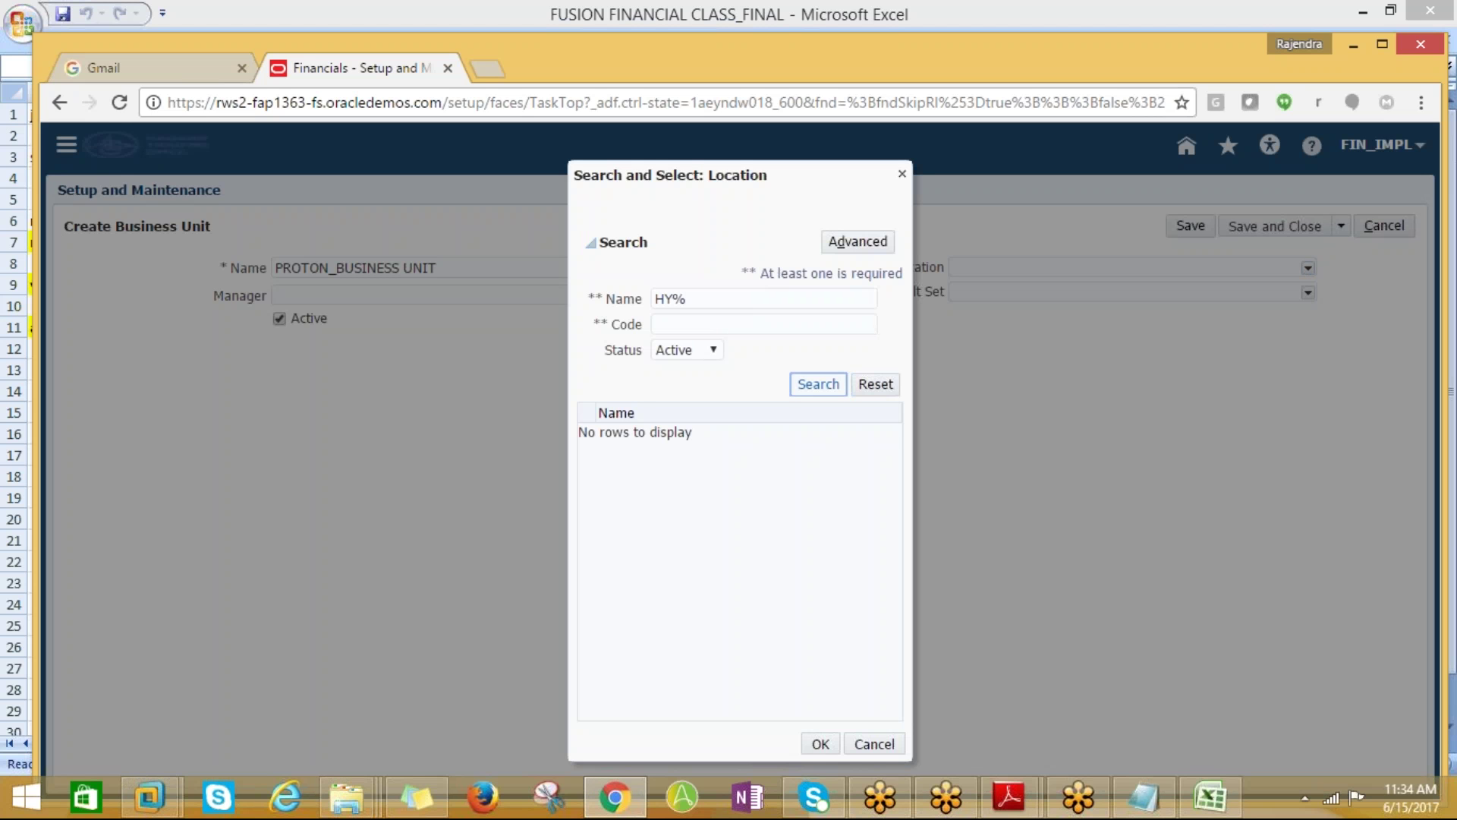
left_click(701, 437)
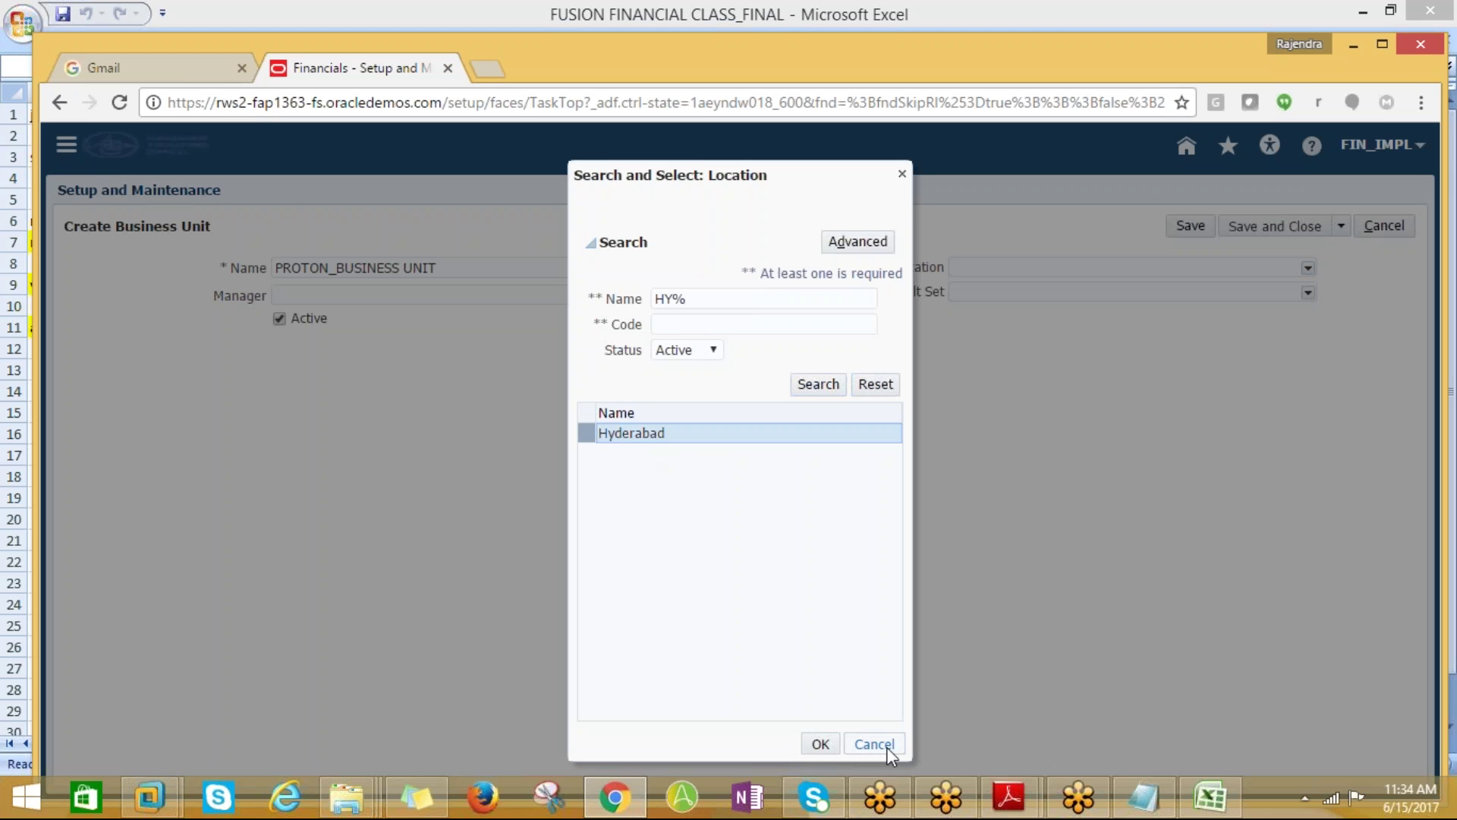
left_click(827, 750)
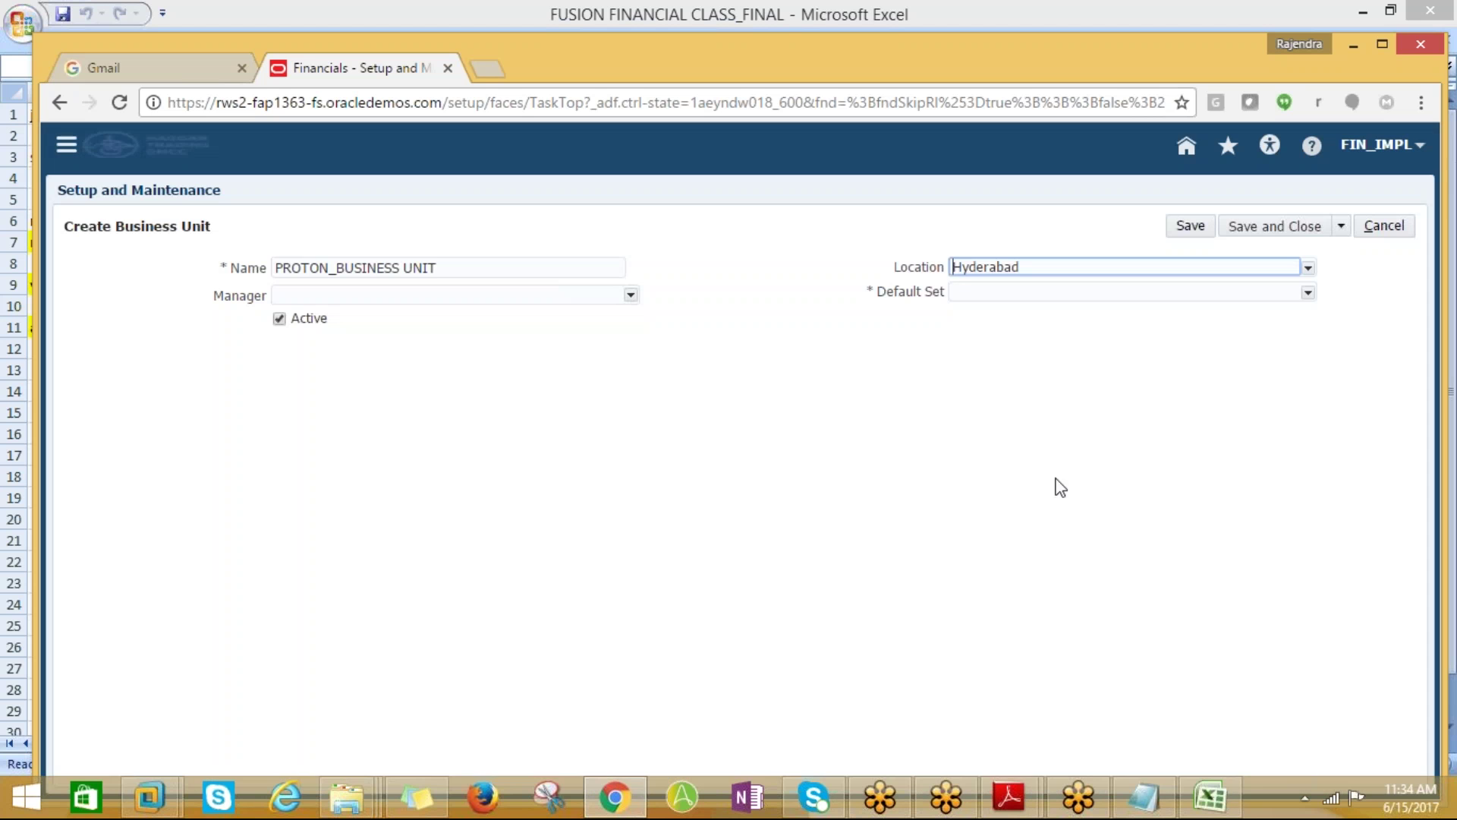
Set the default set to COMMON via a Common search and save the business unit
left_click(1308, 294)
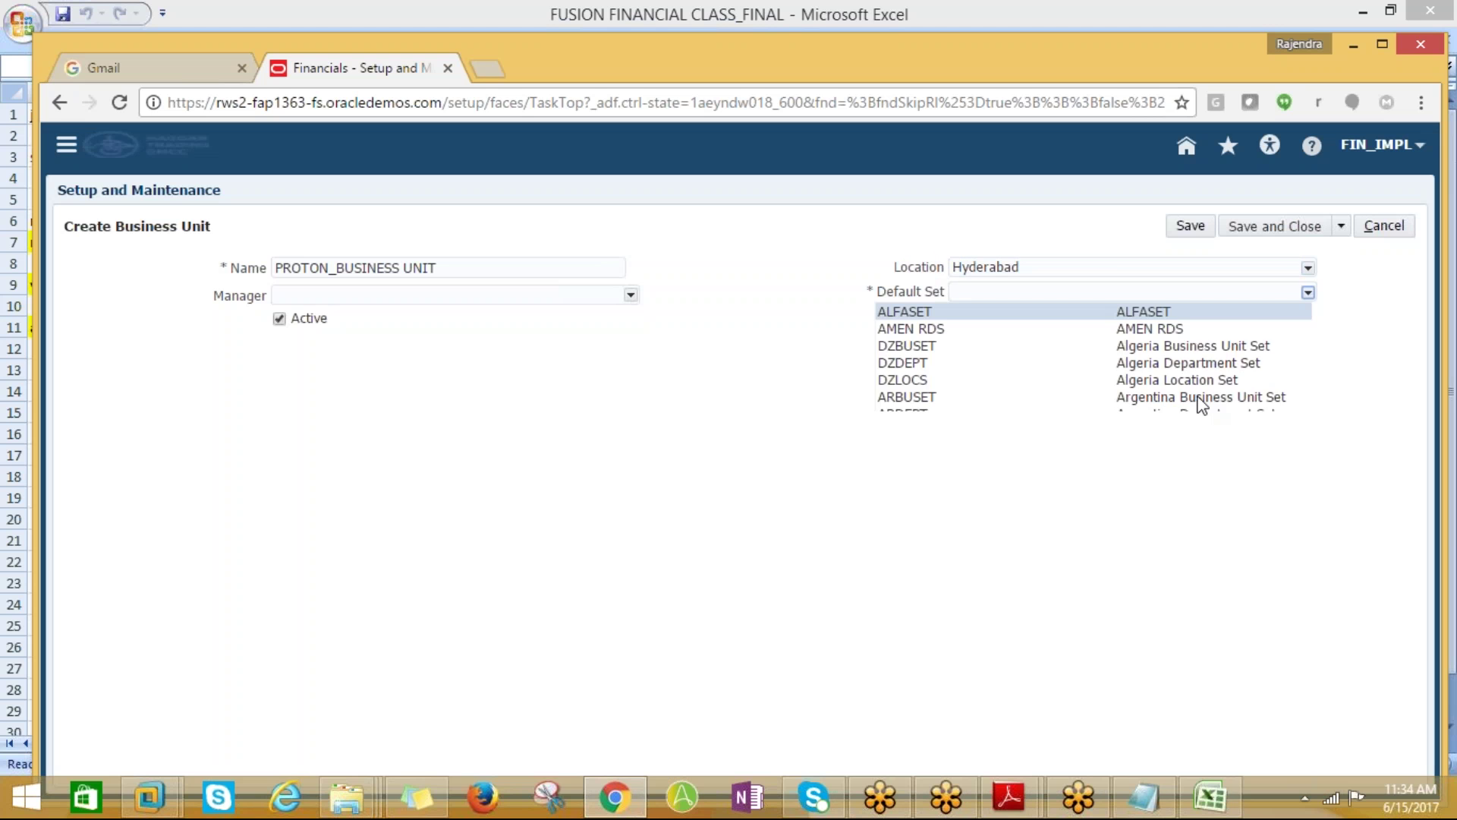
left_click(459, 486)
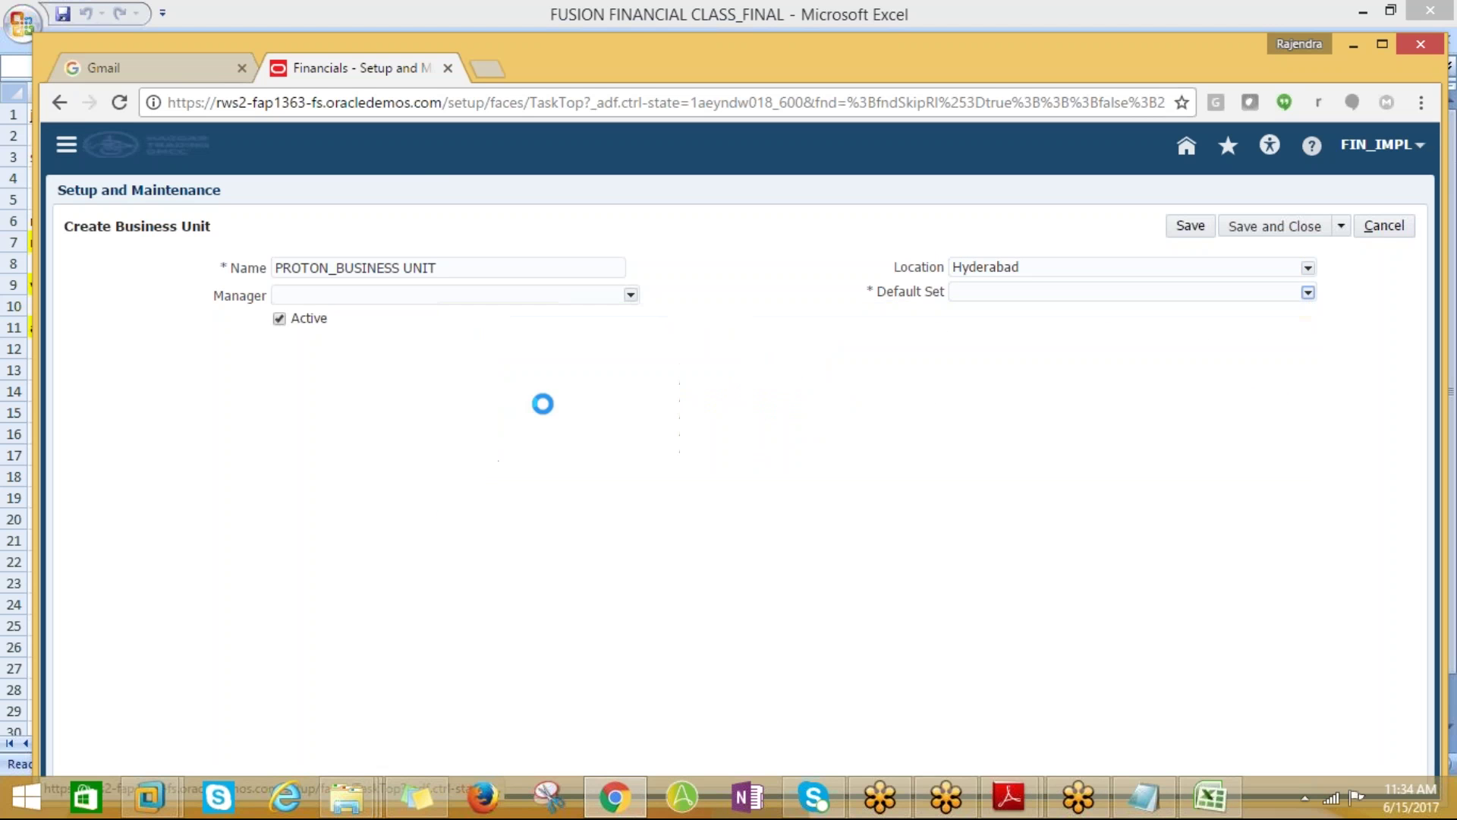
left_click(592, 288)
type("C")
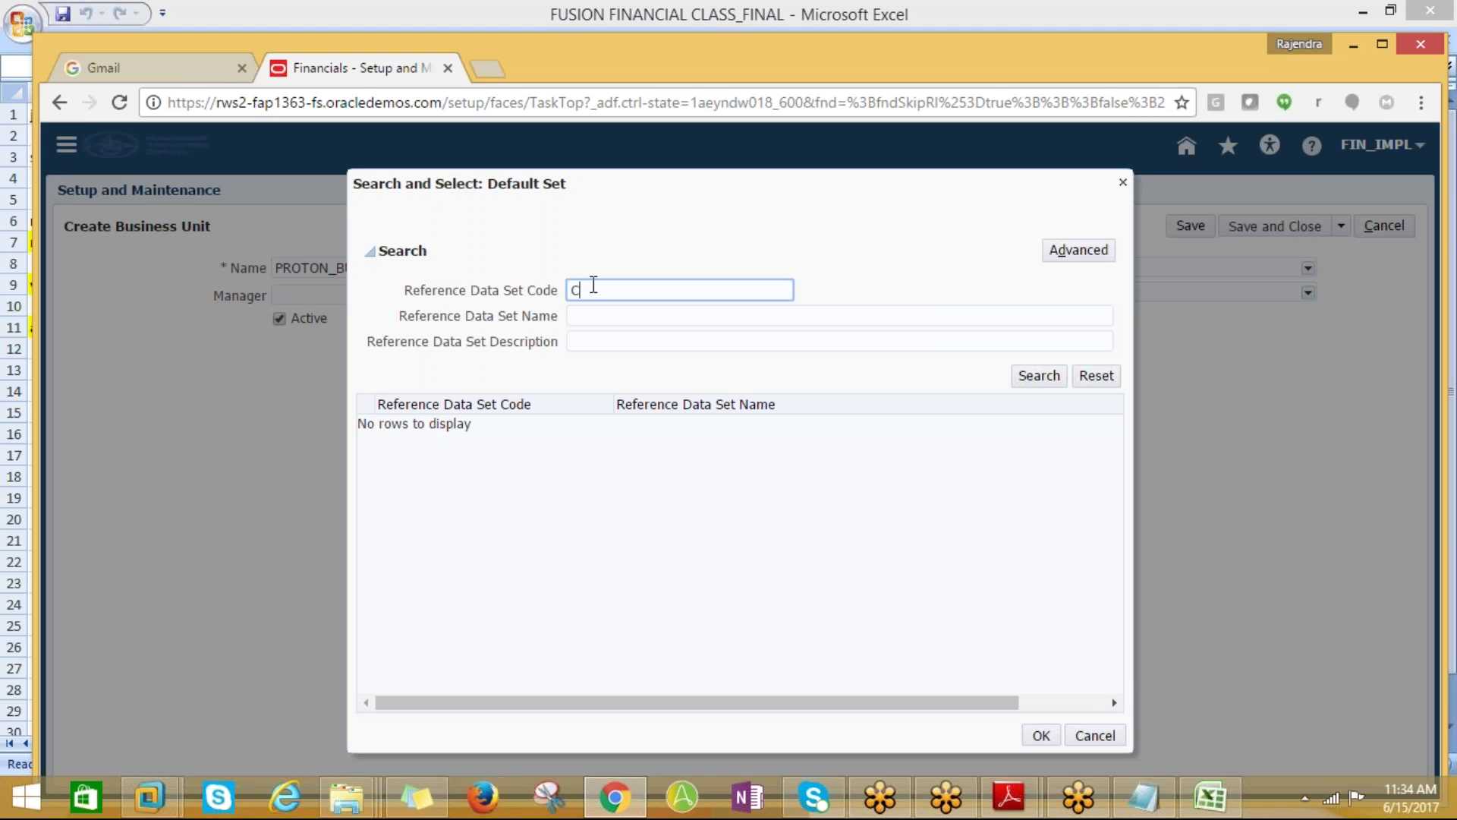
type("ommon%")
left_click(1039, 375)
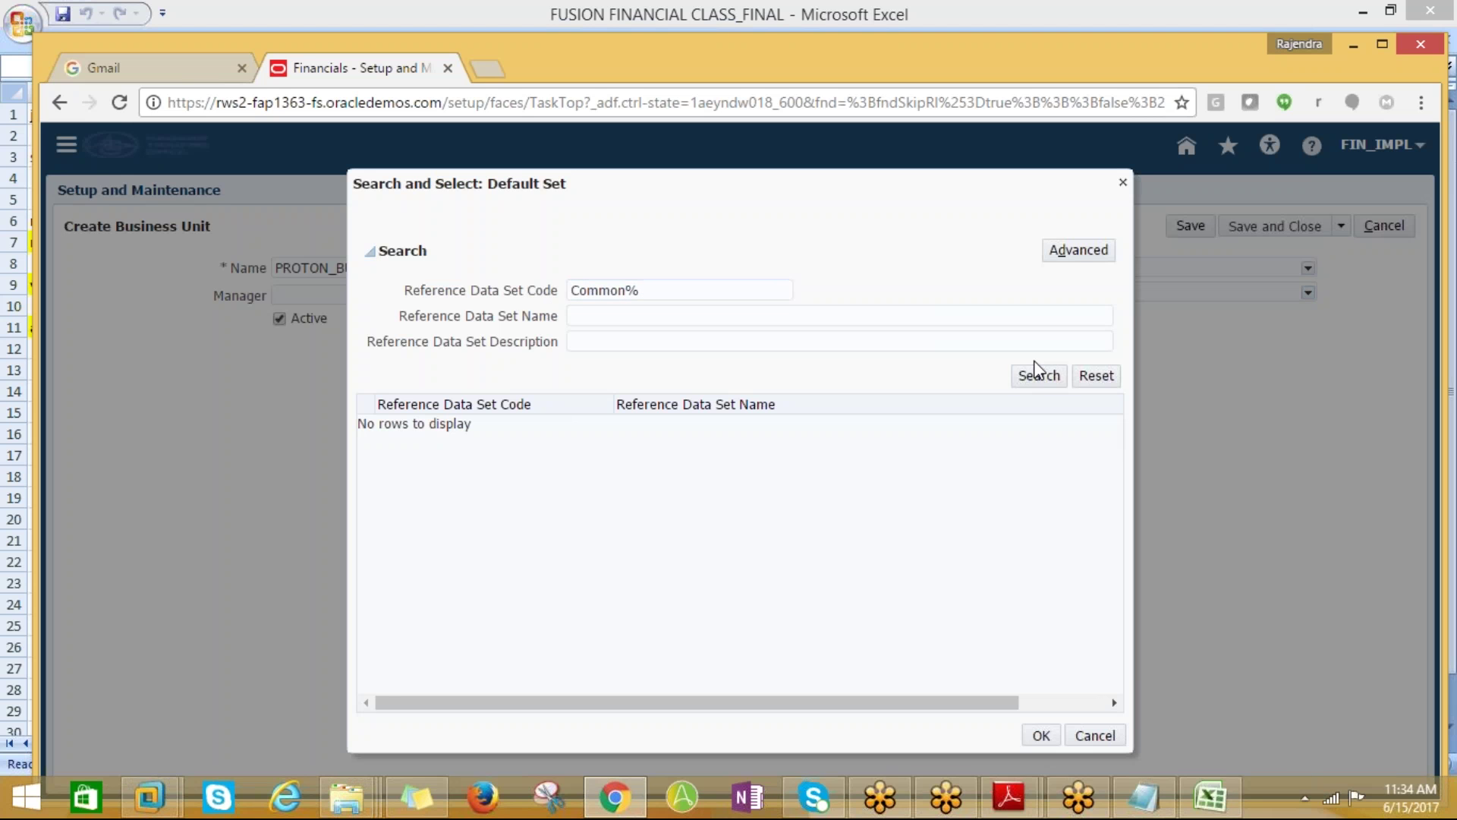
left_click(446, 425)
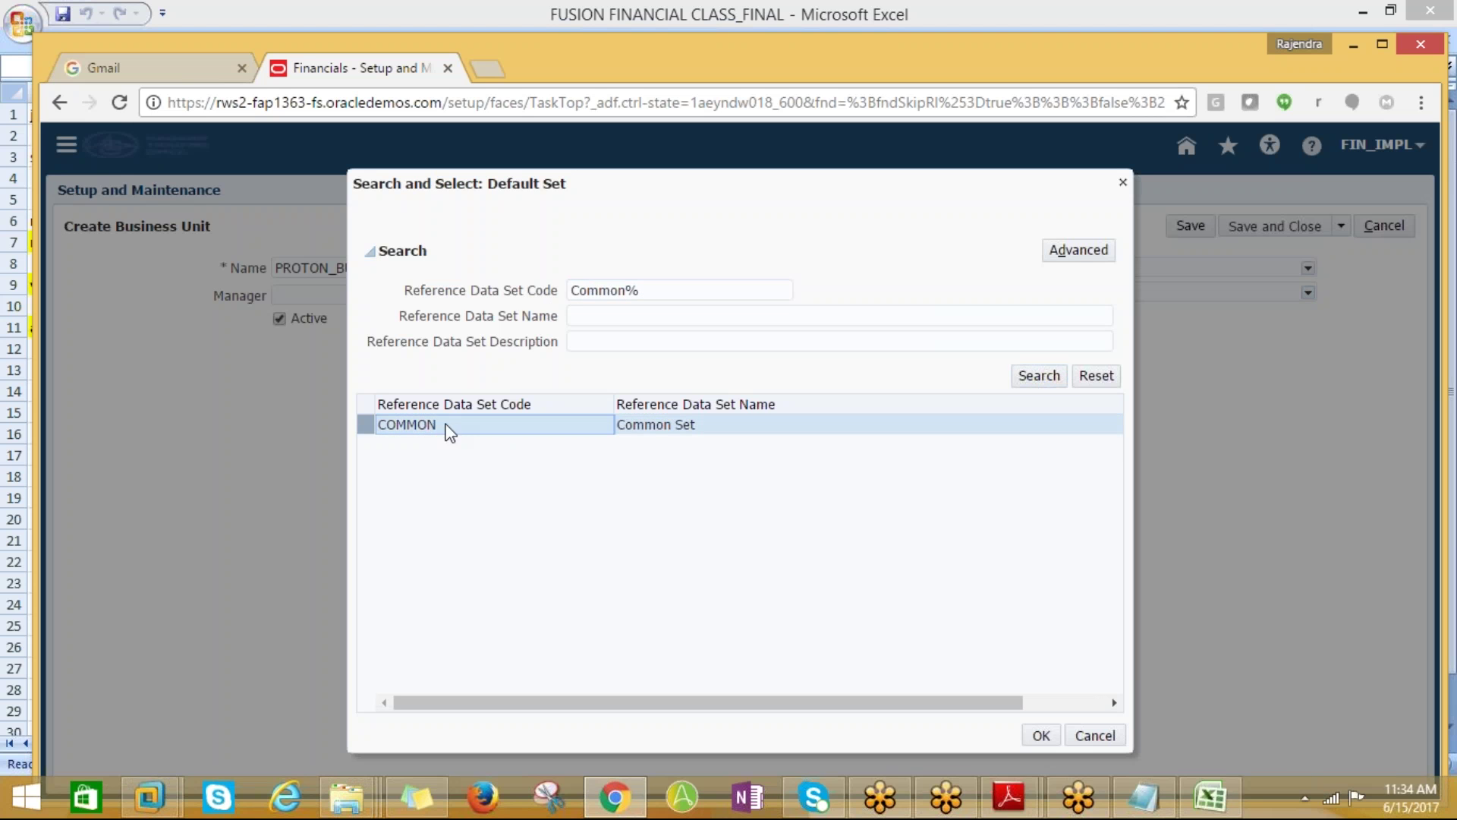
left_click(1038, 735)
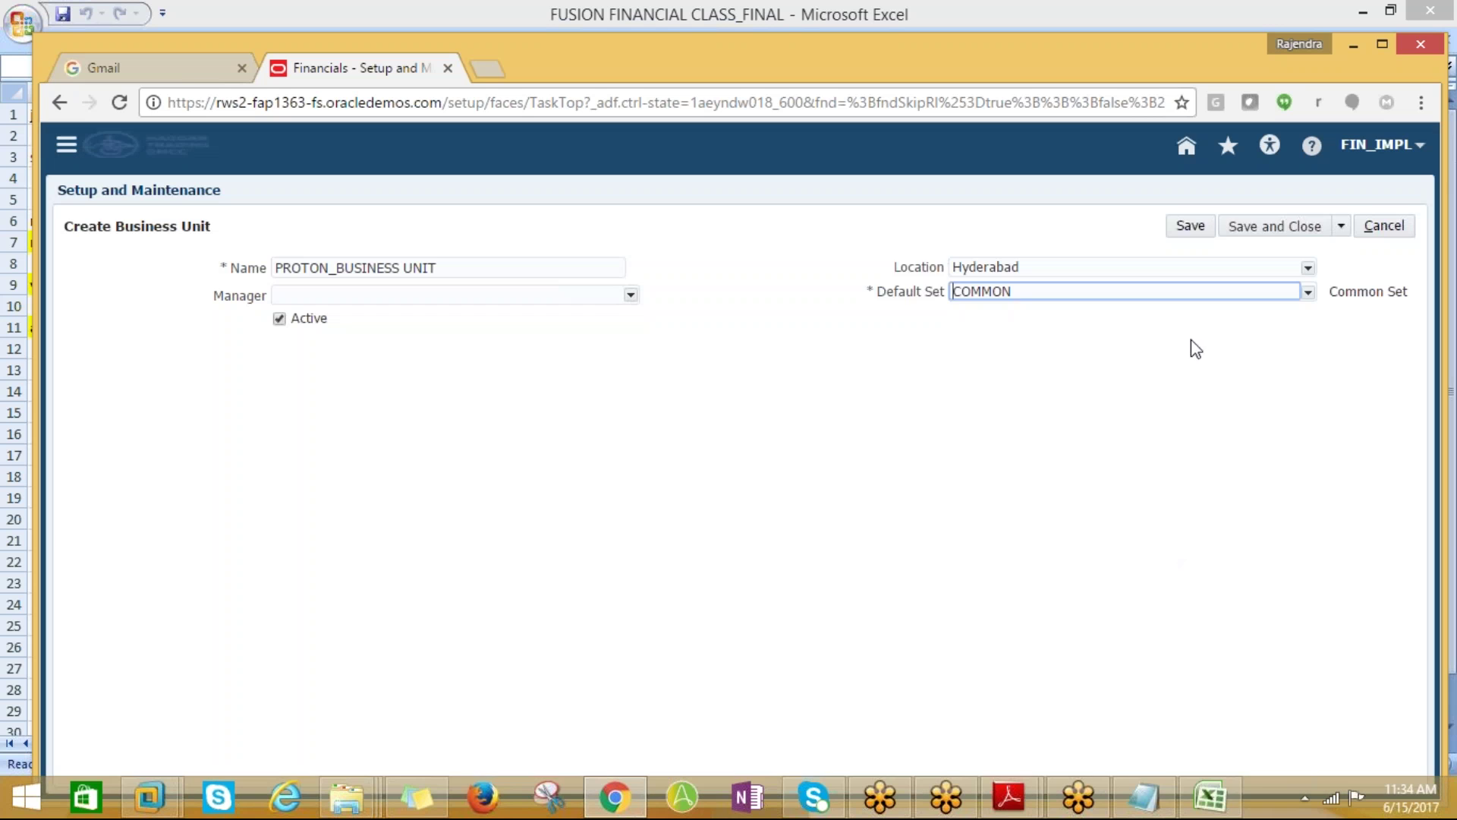
left_click(1267, 230)
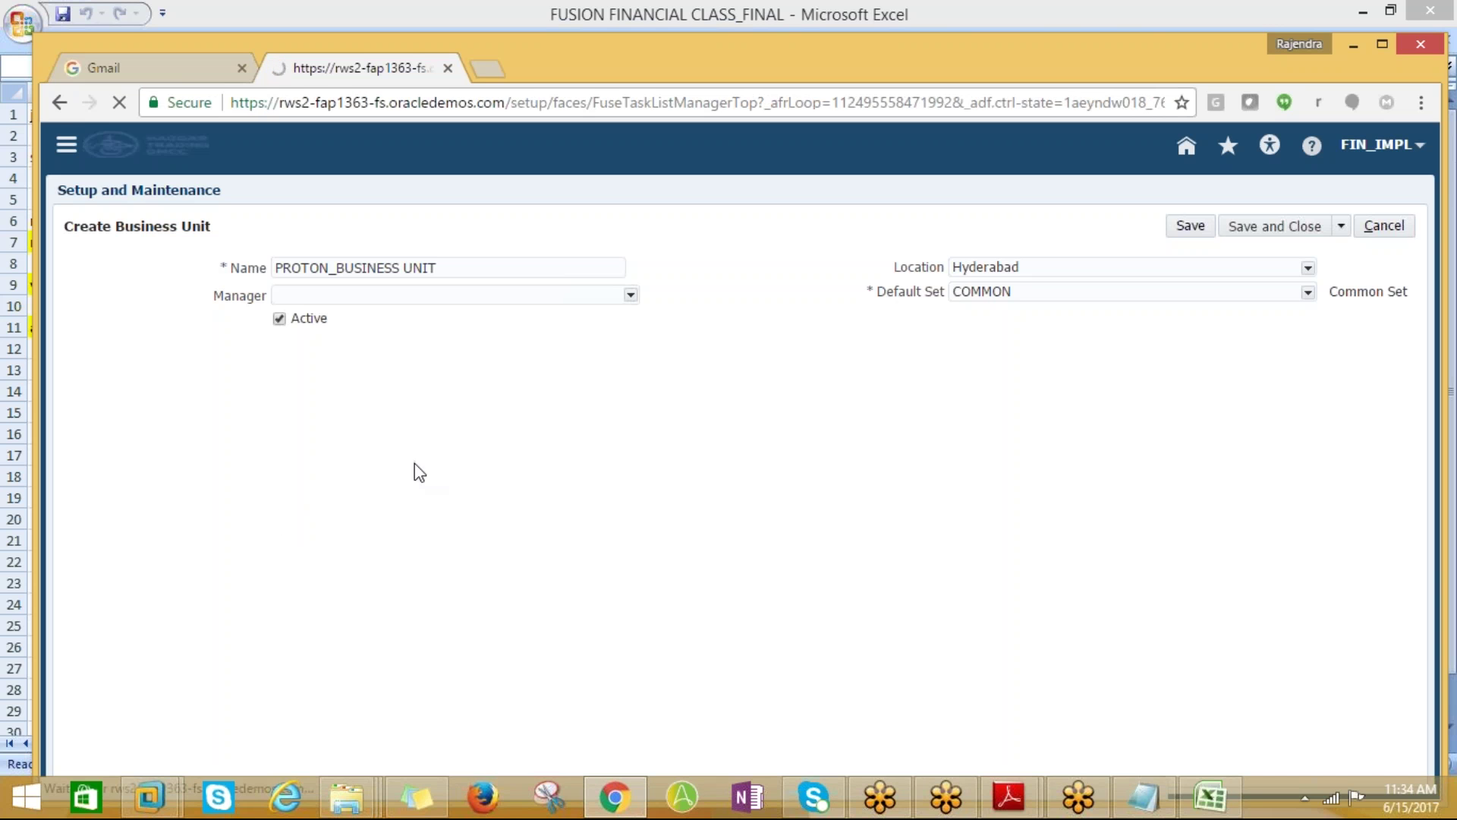
Search for the task name copied from Excel cell A11 and open Assign Business Unit Business Function's TM_South scope
key("alt+Tab")
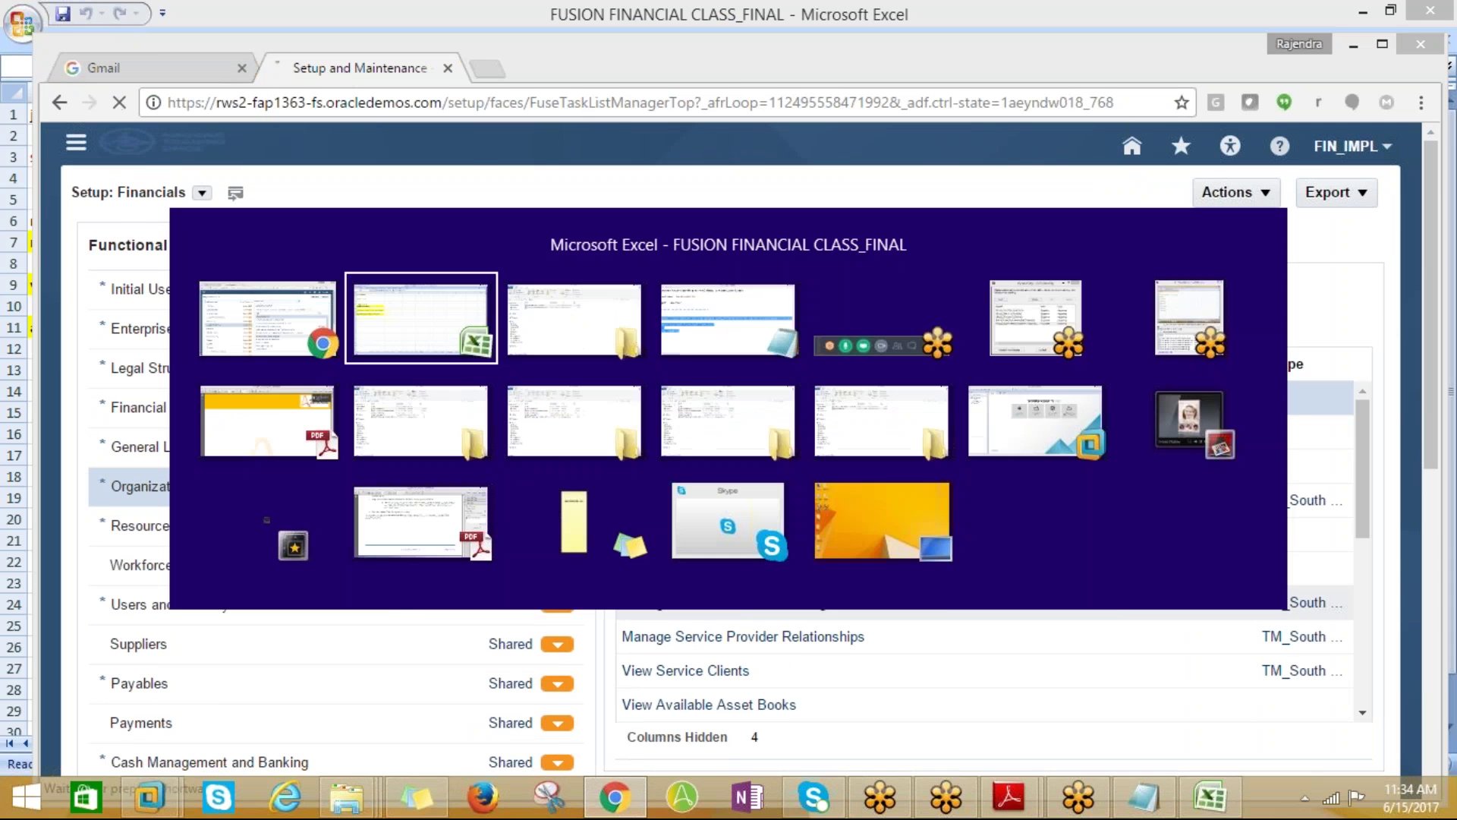
left_click(119, 329)
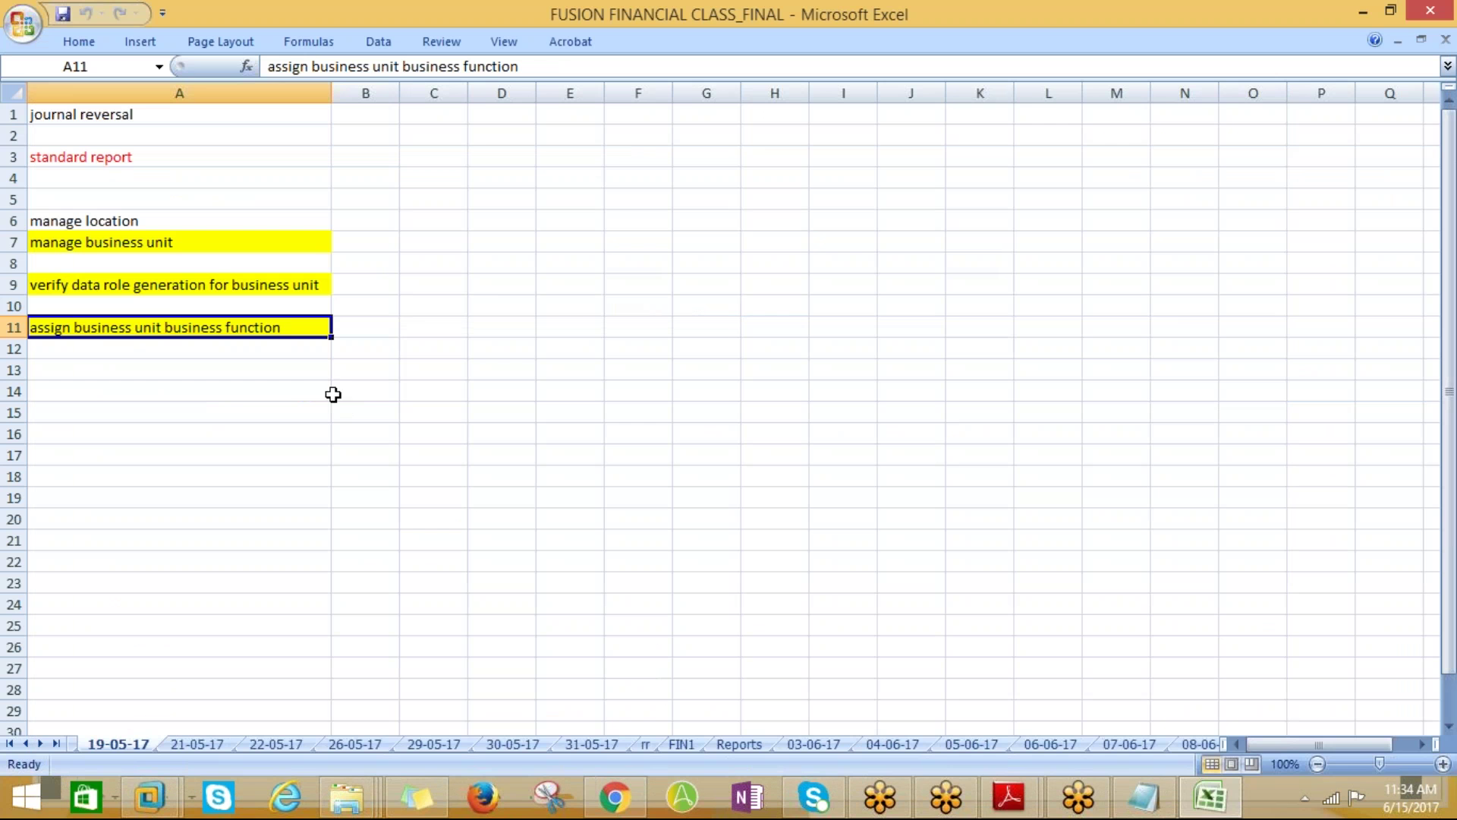
key("ctrl+c")
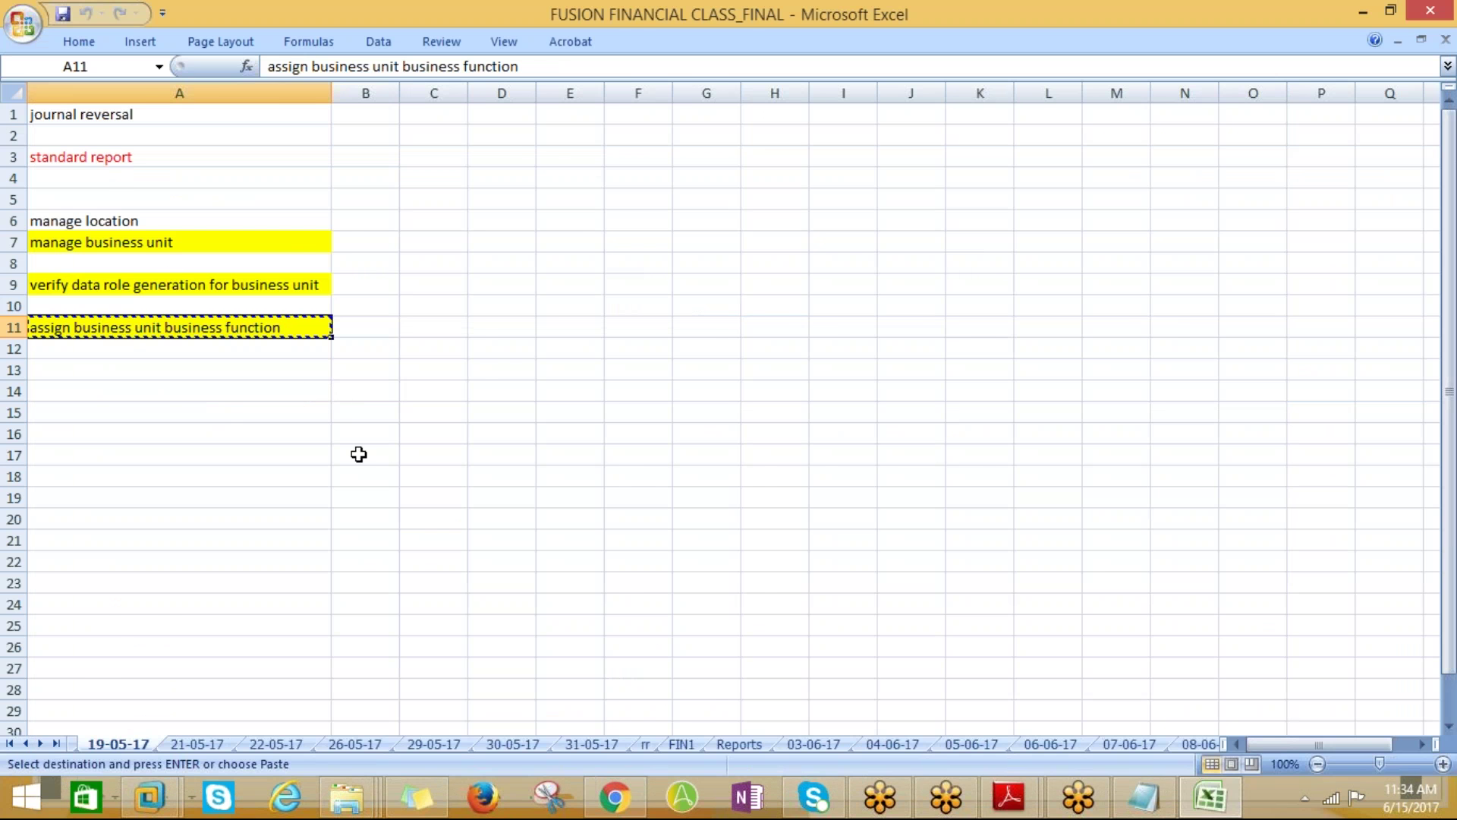
key("alt+Tab")
left_click(742, 237)
key("ctrl+v")
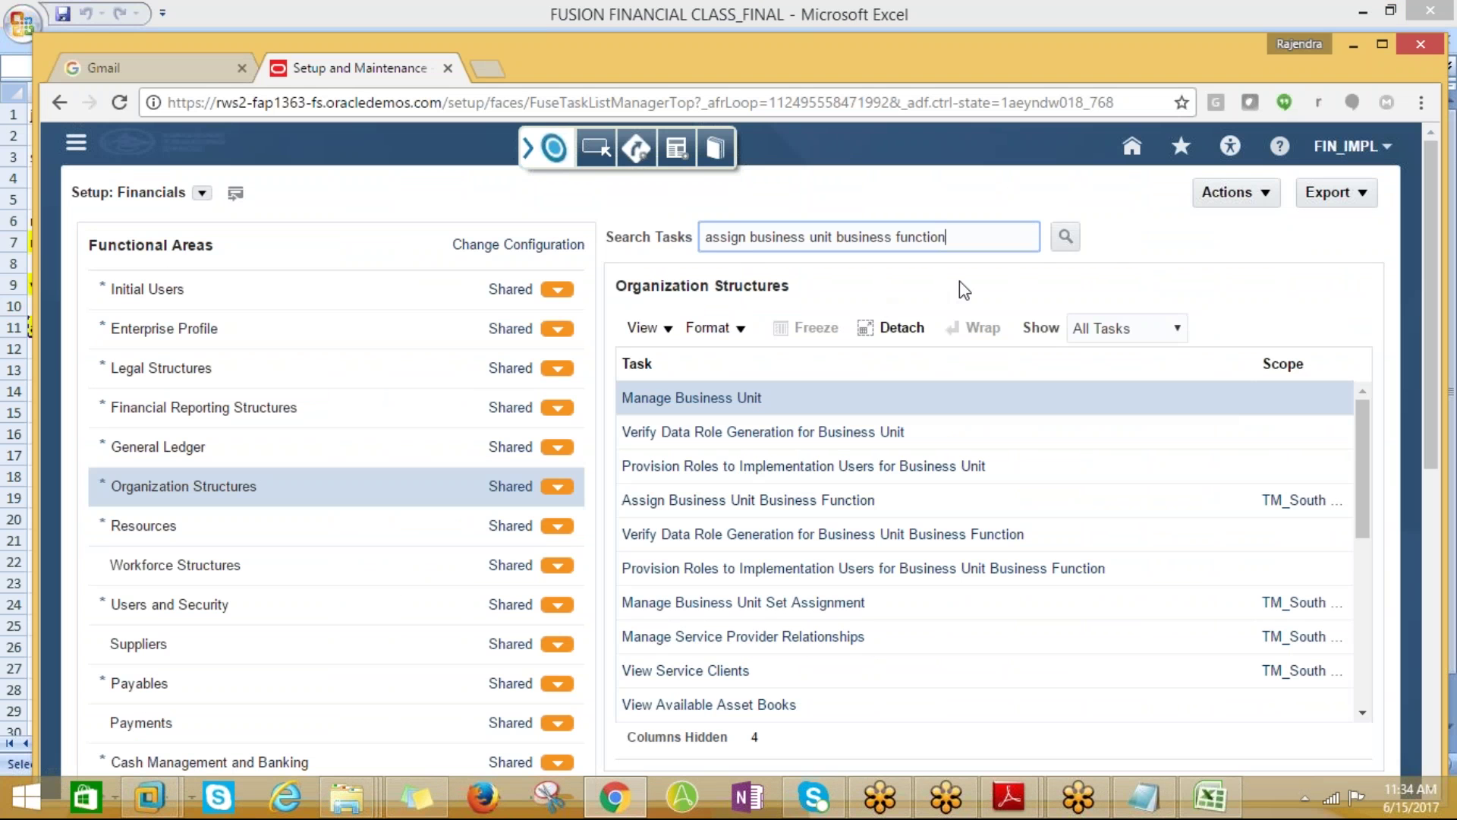
left_click(1067, 237)
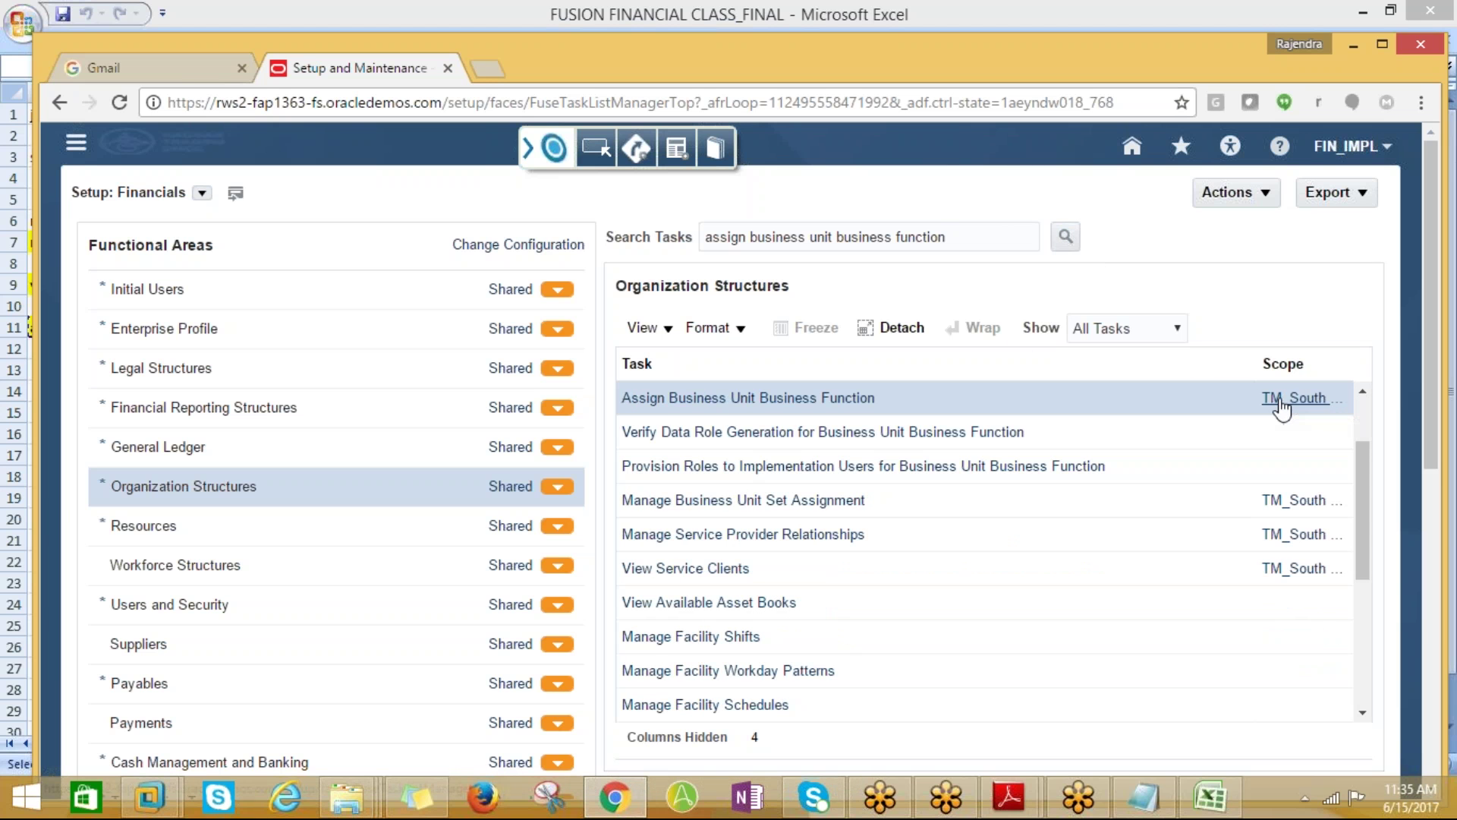
left_click(1294, 398)
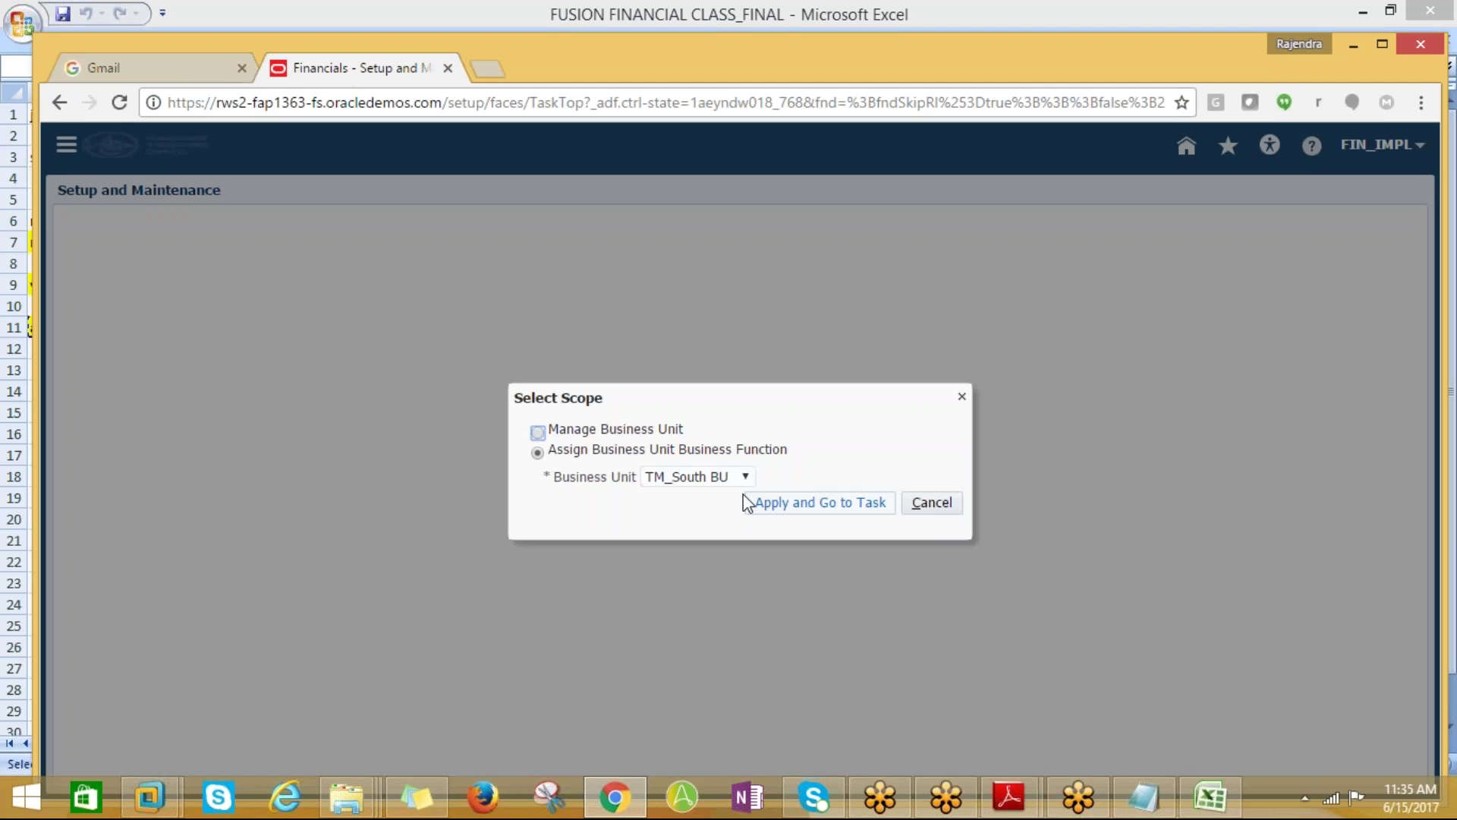
Change the task scope to PROTON_BUSINESS UNIT via a proton% search and go to the task
left_click(744, 477)
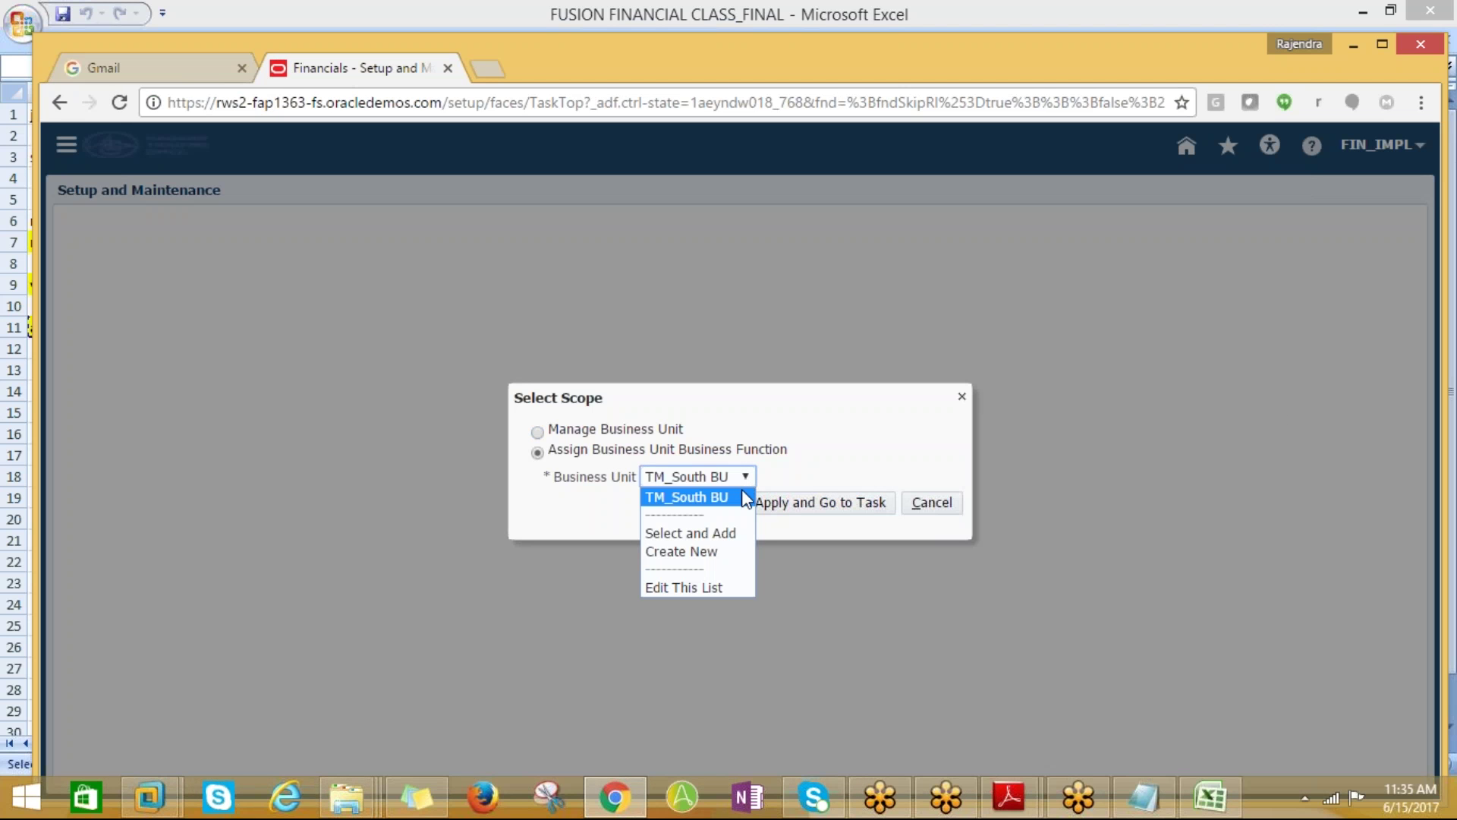
left_click(694, 539)
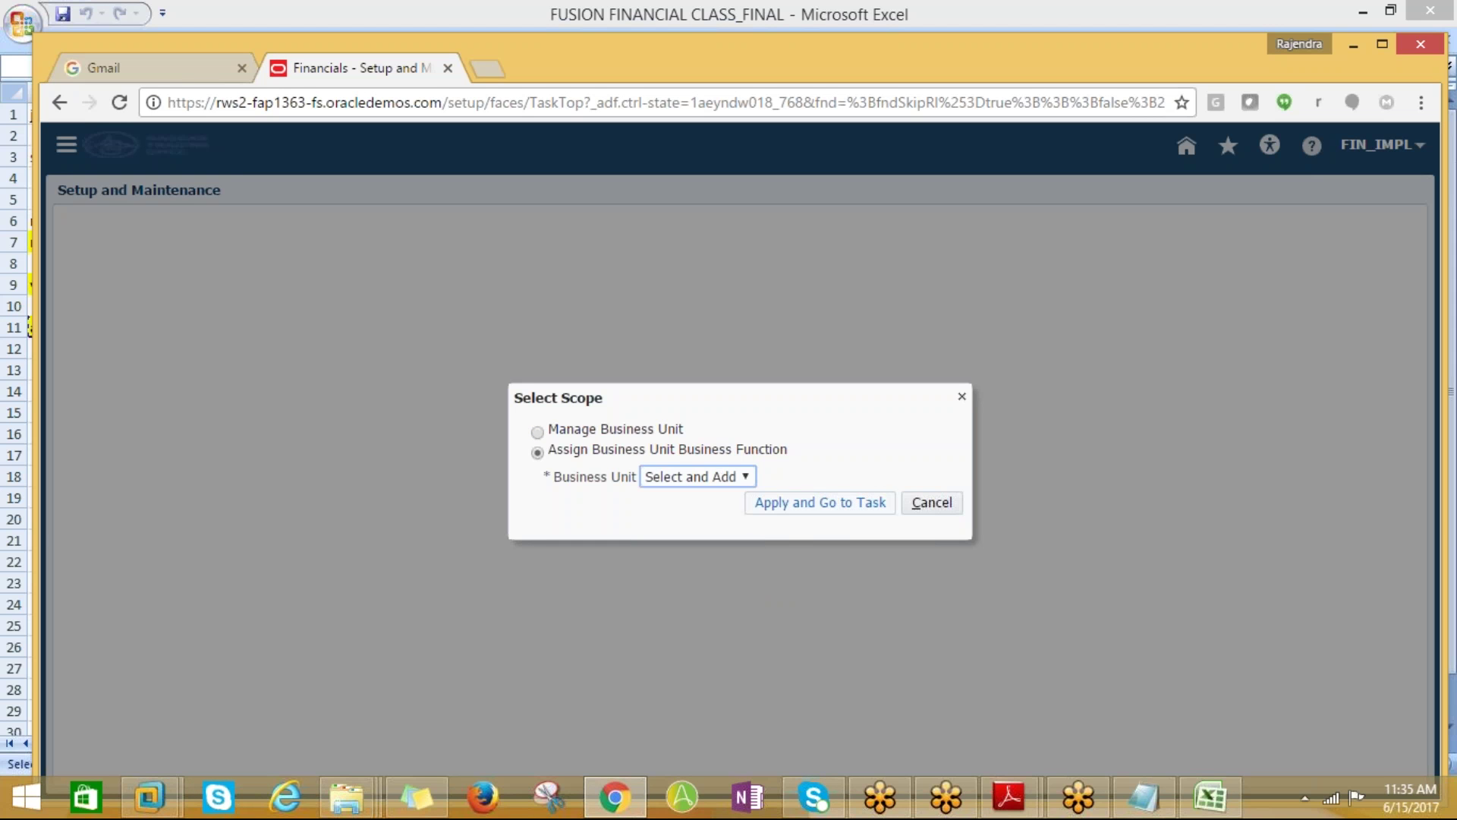
left_click(804, 504)
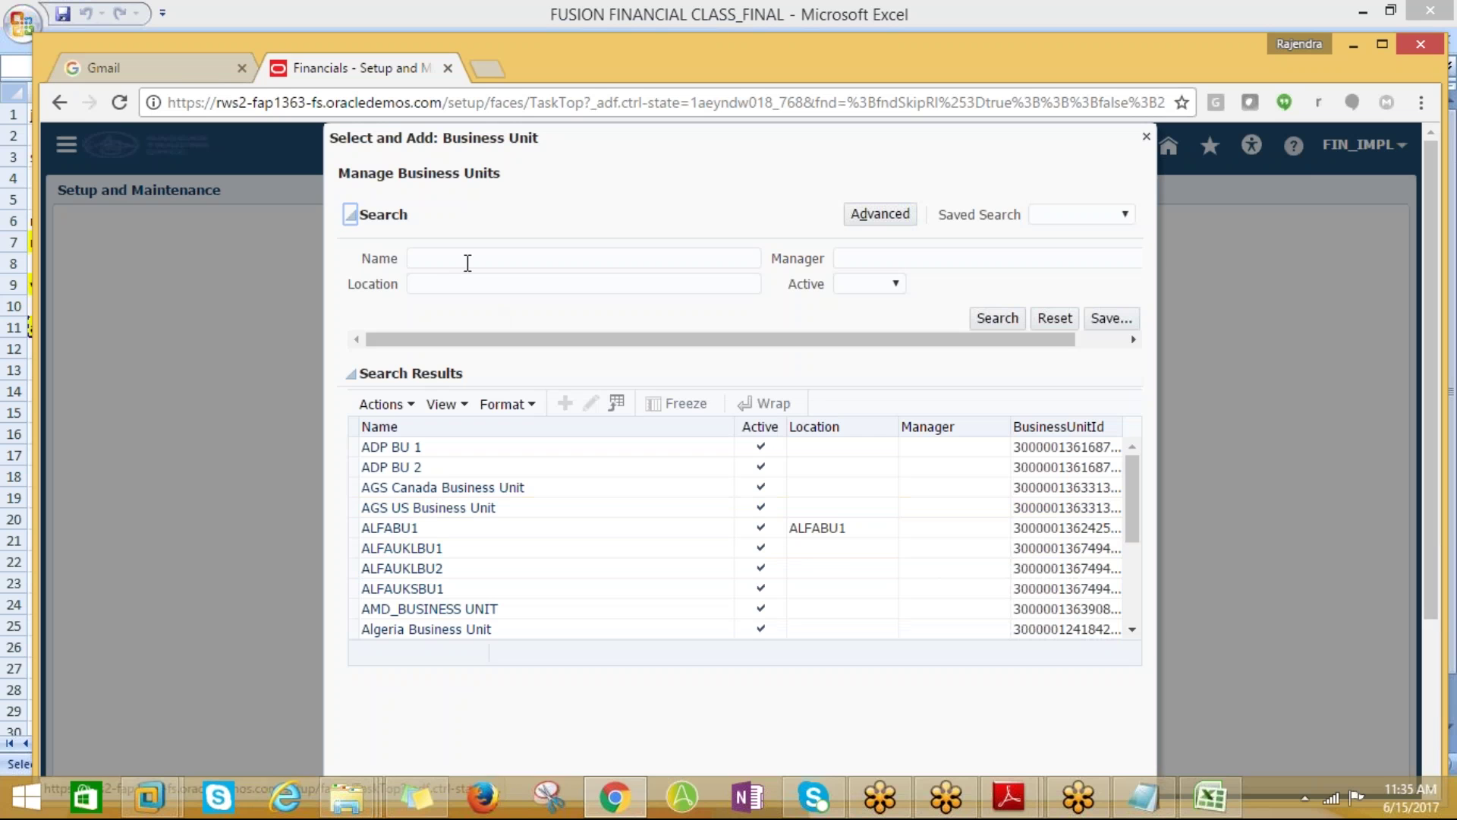
left_click(467, 262)
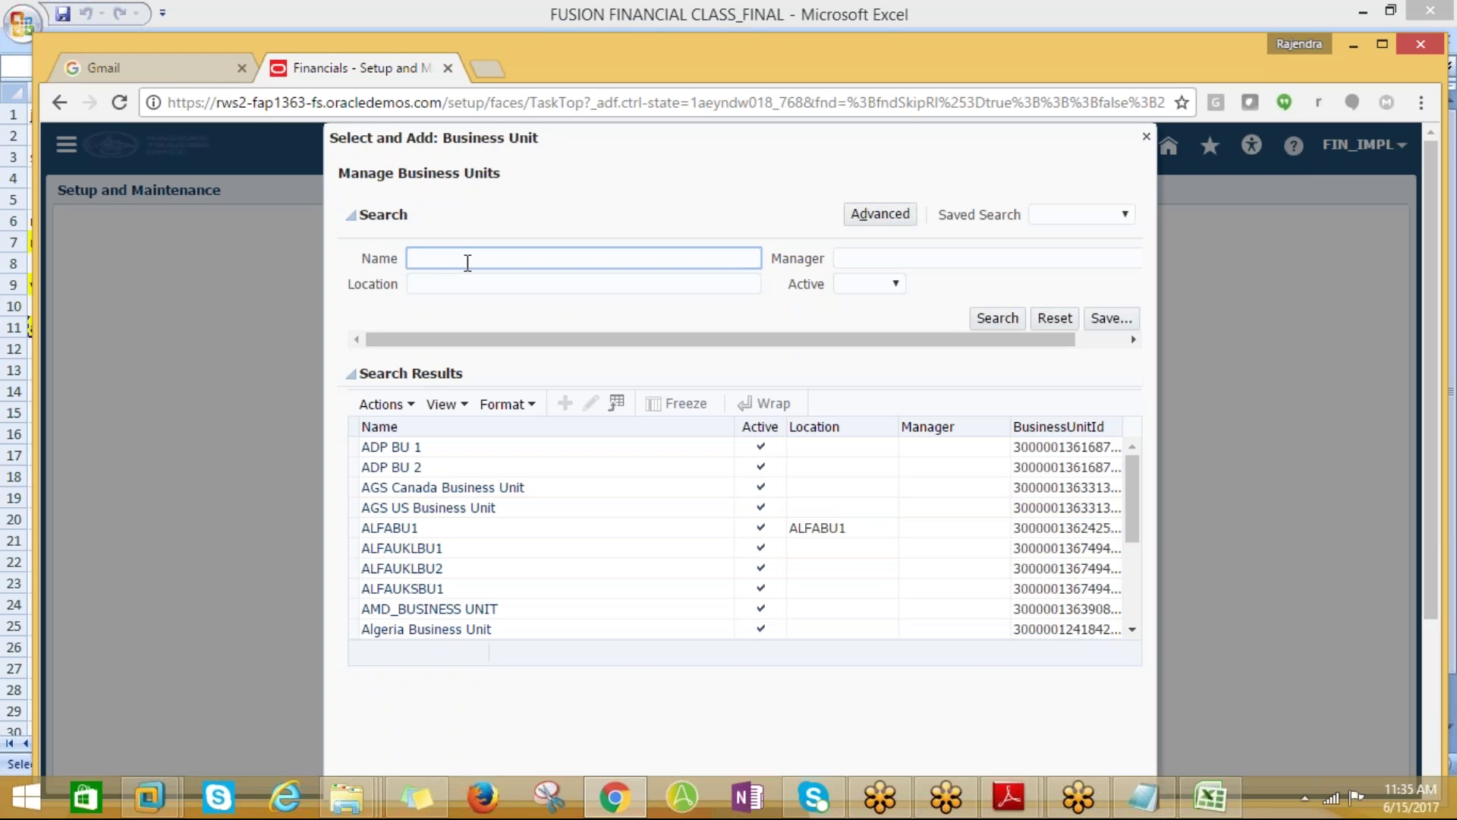
type("proton%")
left_click(987, 317)
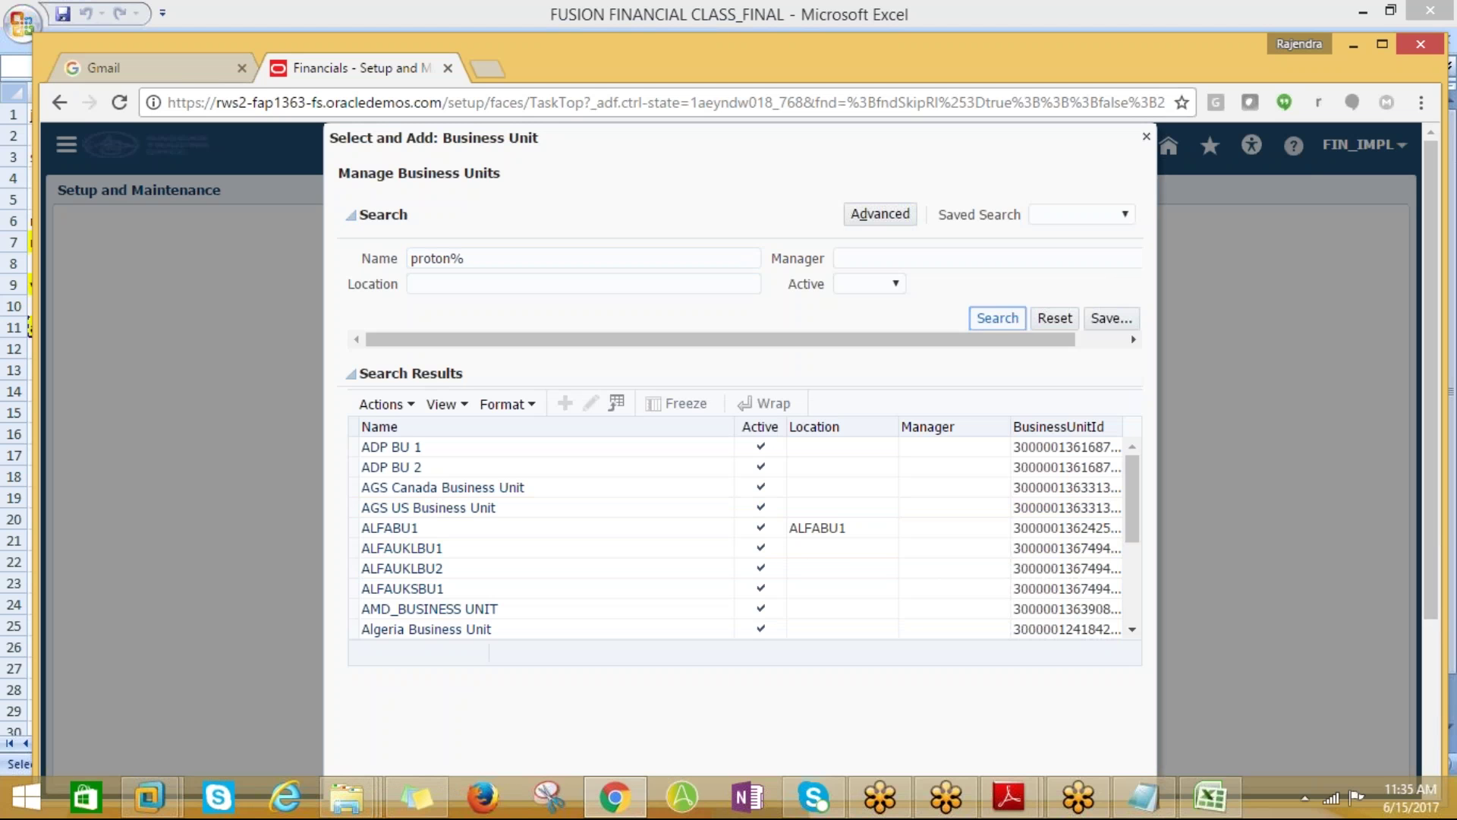
left_click(447, 446)
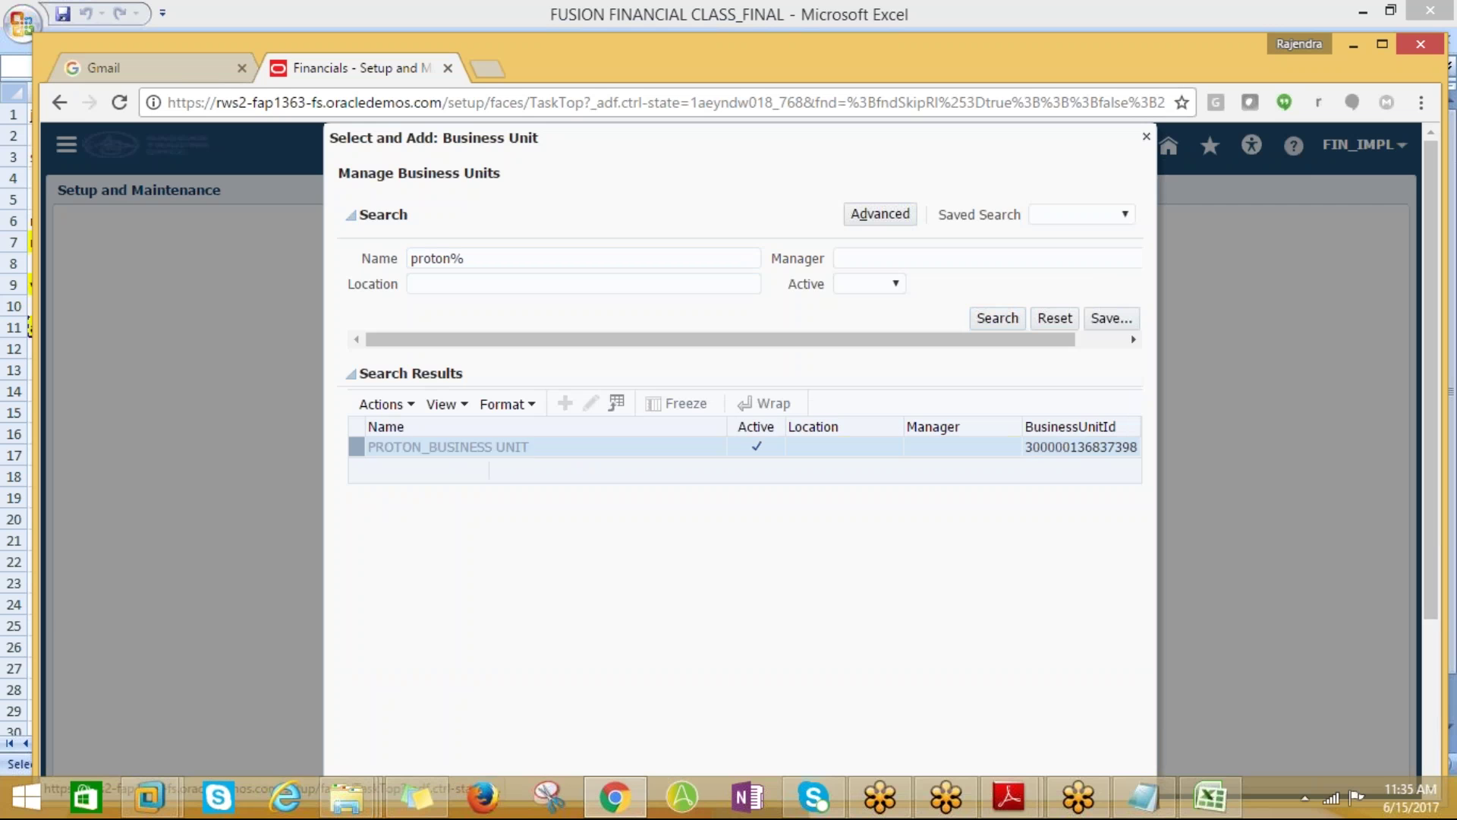
scroll(1430, 463, "down", 5)
left_click(1022, 762)
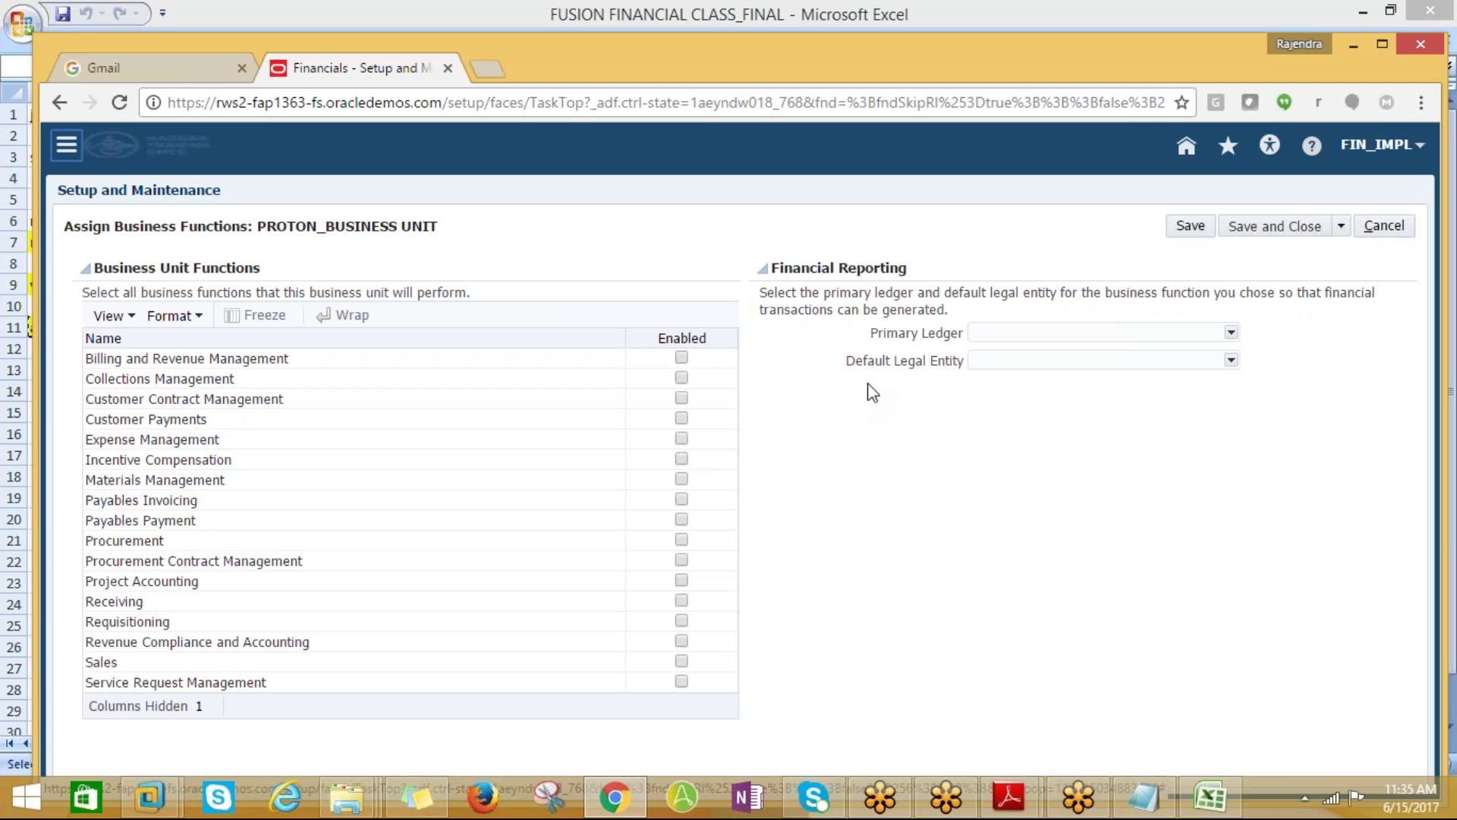
Enable Billing, Collections, Expense, Incentive Compensation, Payables Payment, Procurement Contract, Project Accounting, Sales and Service Request functions
left_click(681, 357)
left_click(682, 377)
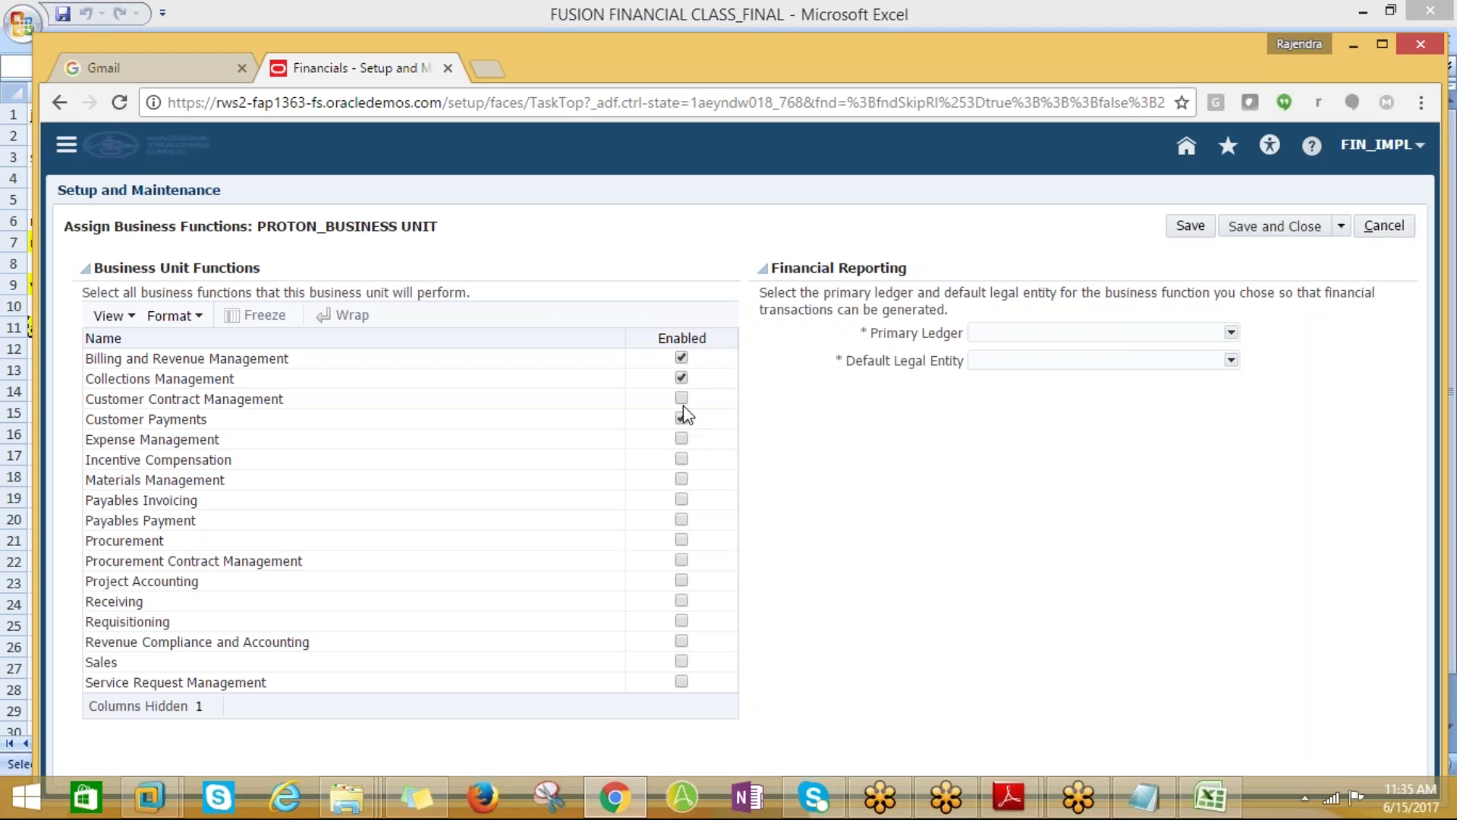
left_click(681, 439)
left_click(681, 458)
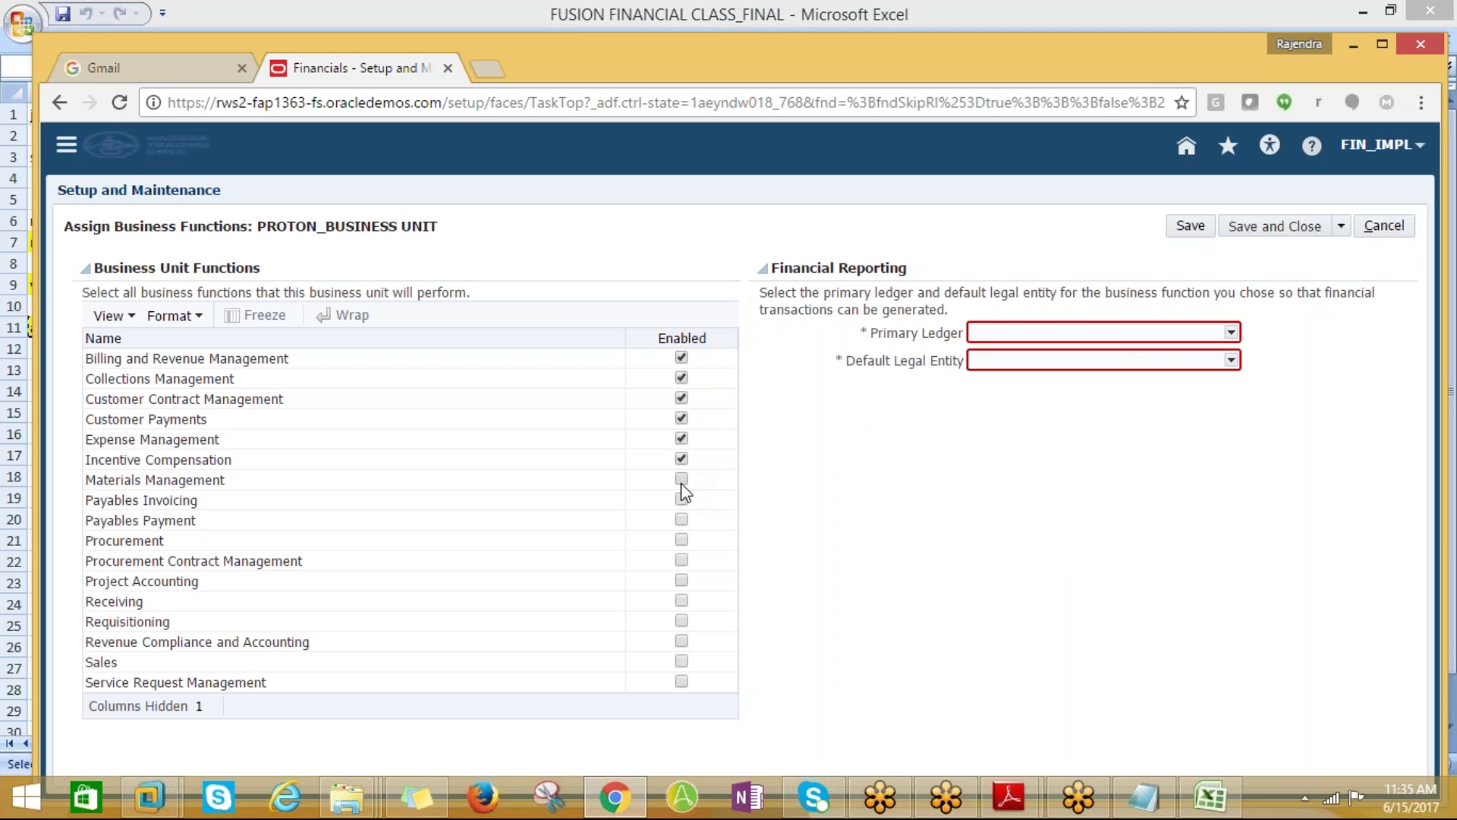
left_click(681, 520)
left_click(682, 562)
left_click(682, 581)
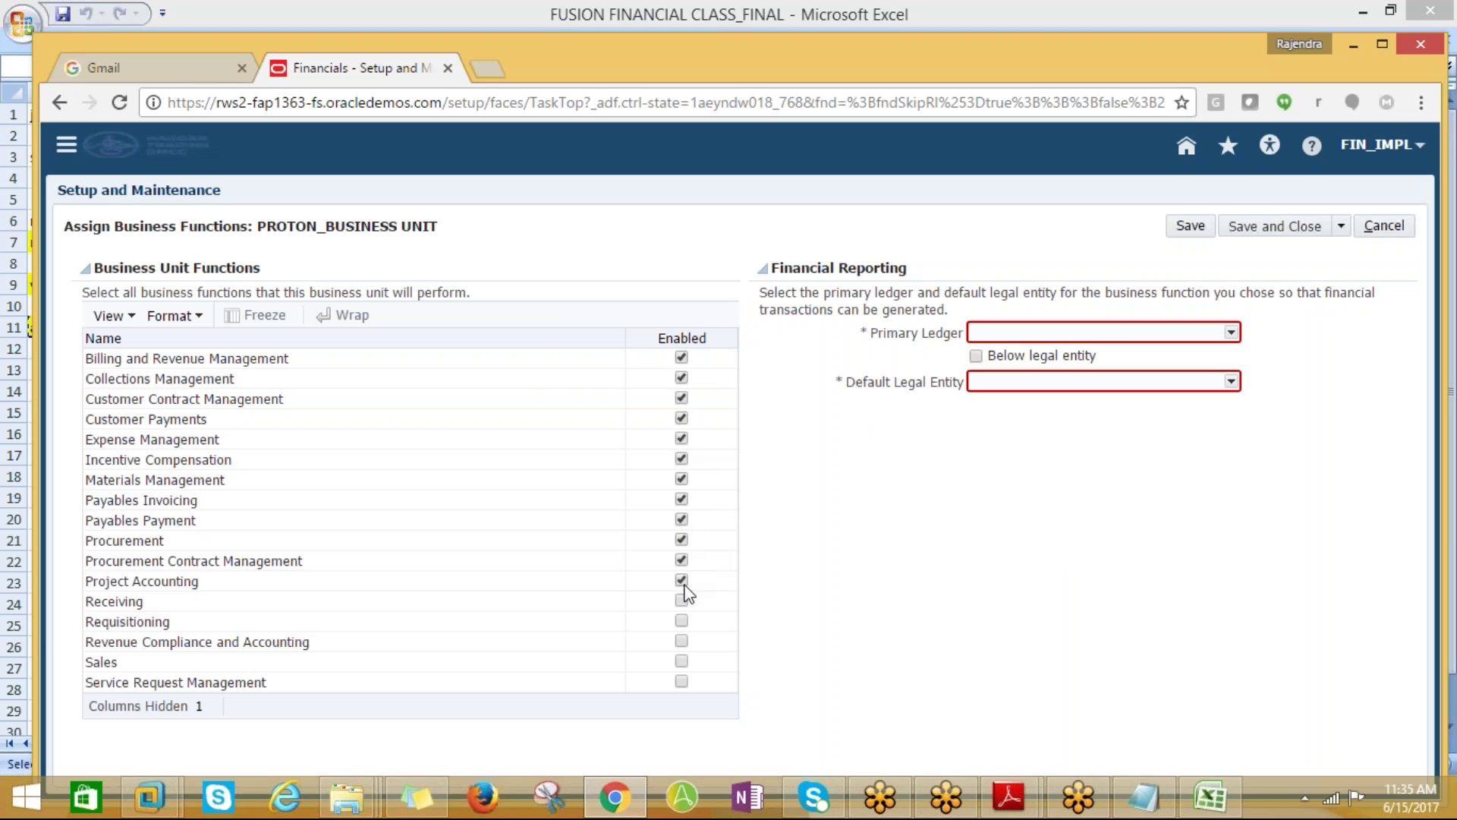
left_click(681, 661)
left_click(682, 680)
Begin entering 'US P' in the Primary Ledger field
left_click(1006, 333)
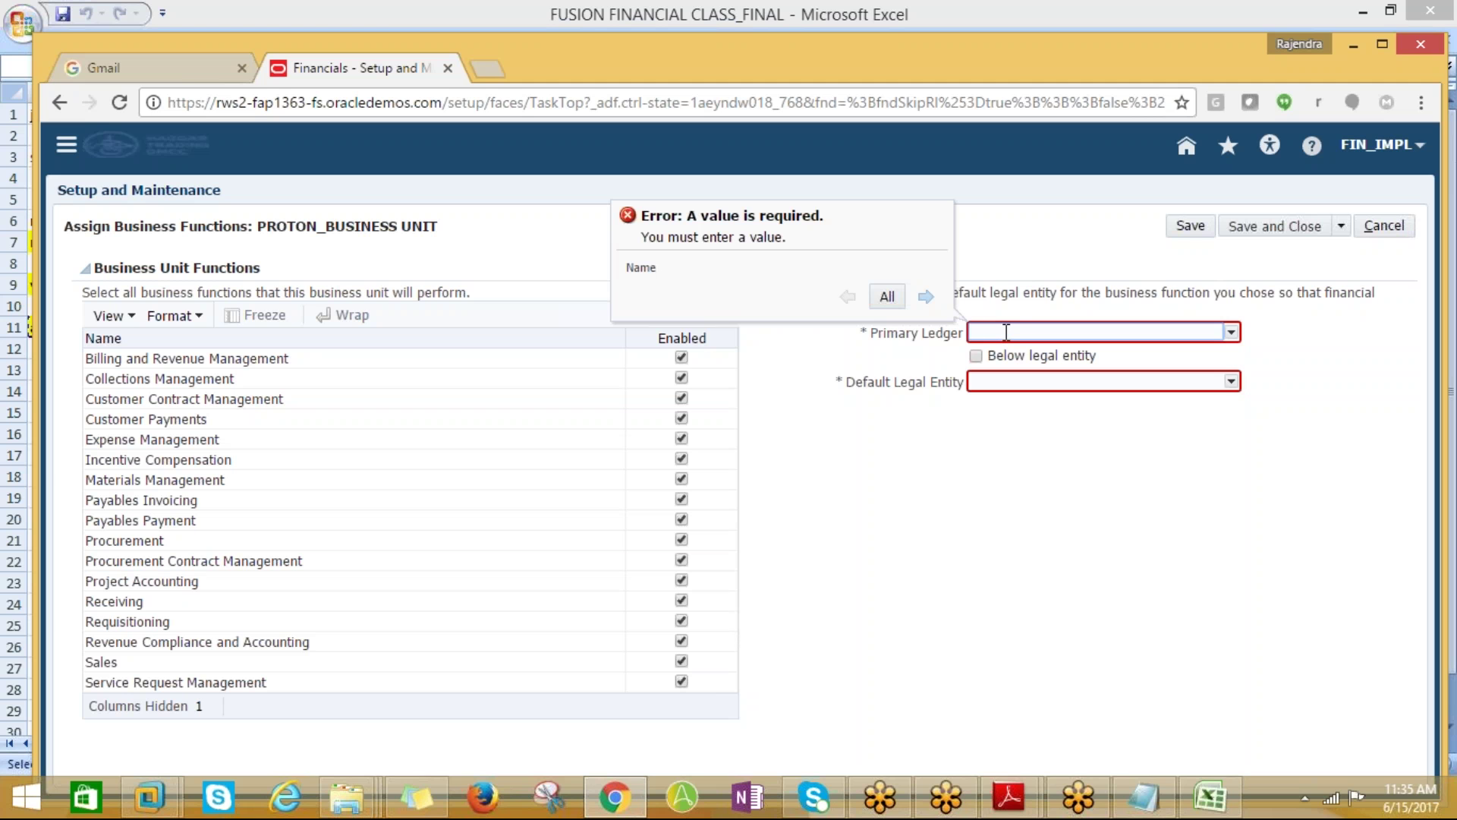
type("u")
key("BackSpace")
type("US P")
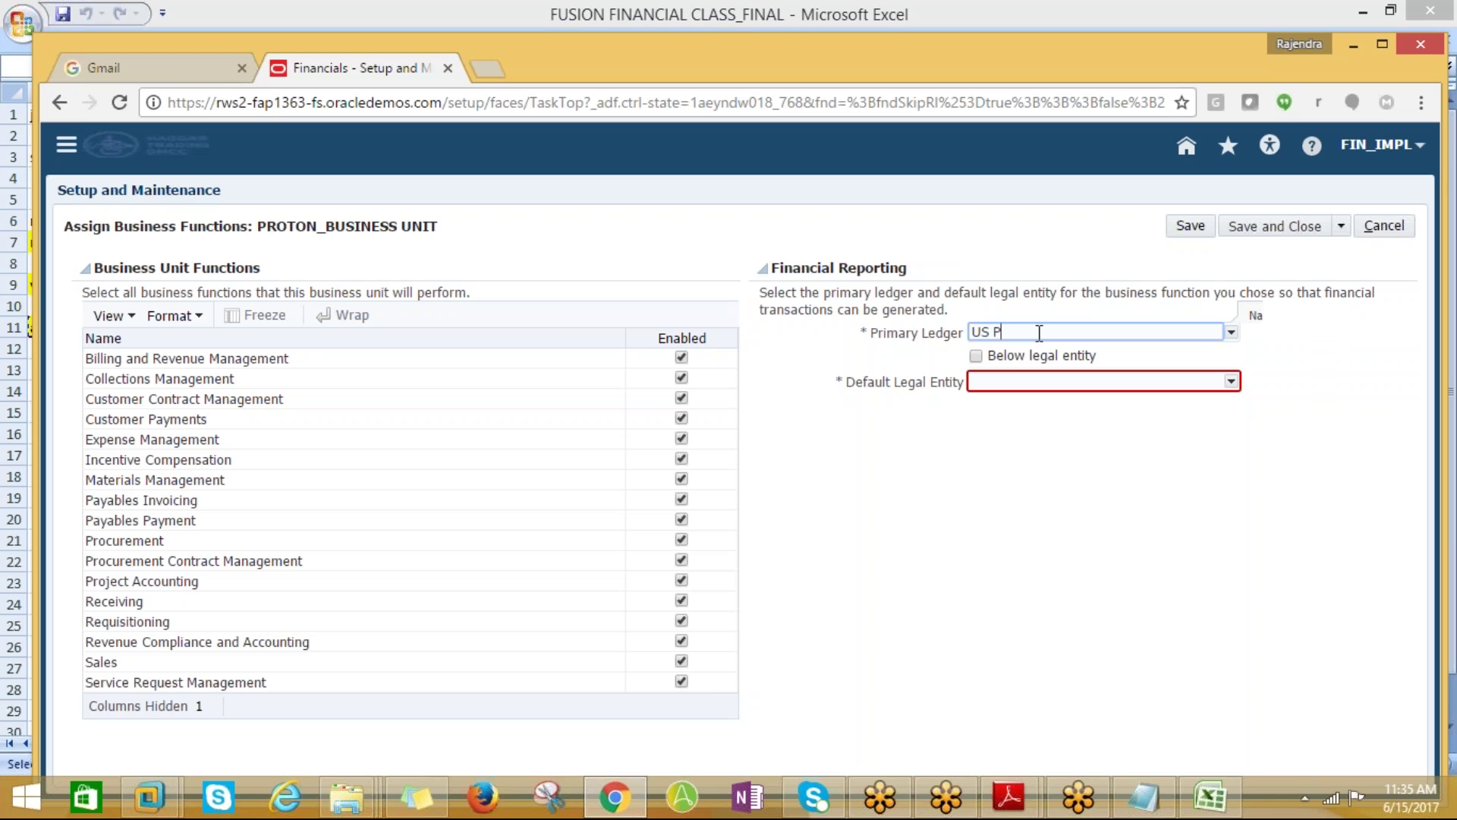
Choose US Primary Ledger with US1 Legal Entity via a US%Pri% search and save the assignment
left_click(1231, 332)
left_click(764, 525)
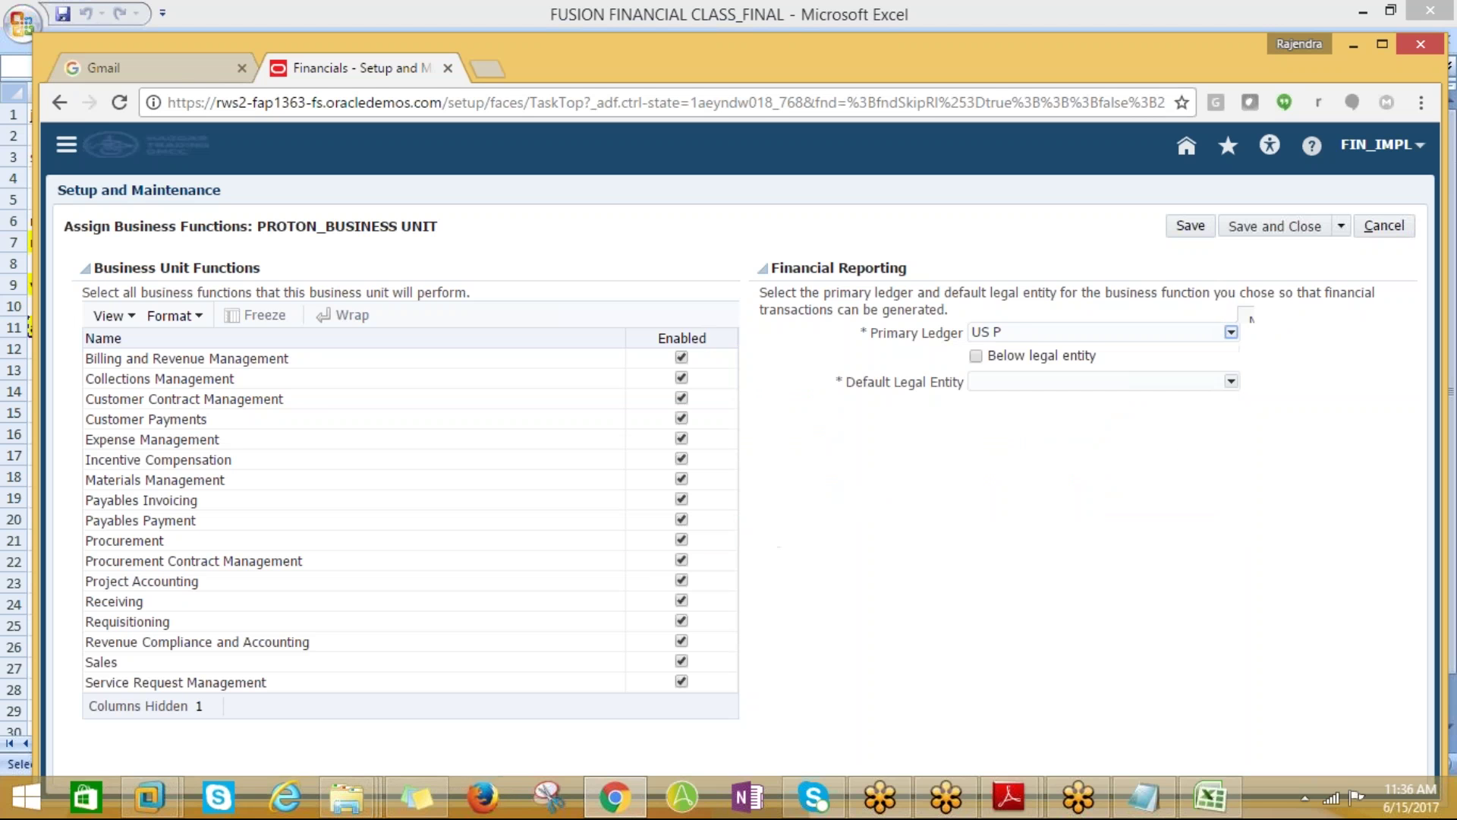
type("US%Pri%")
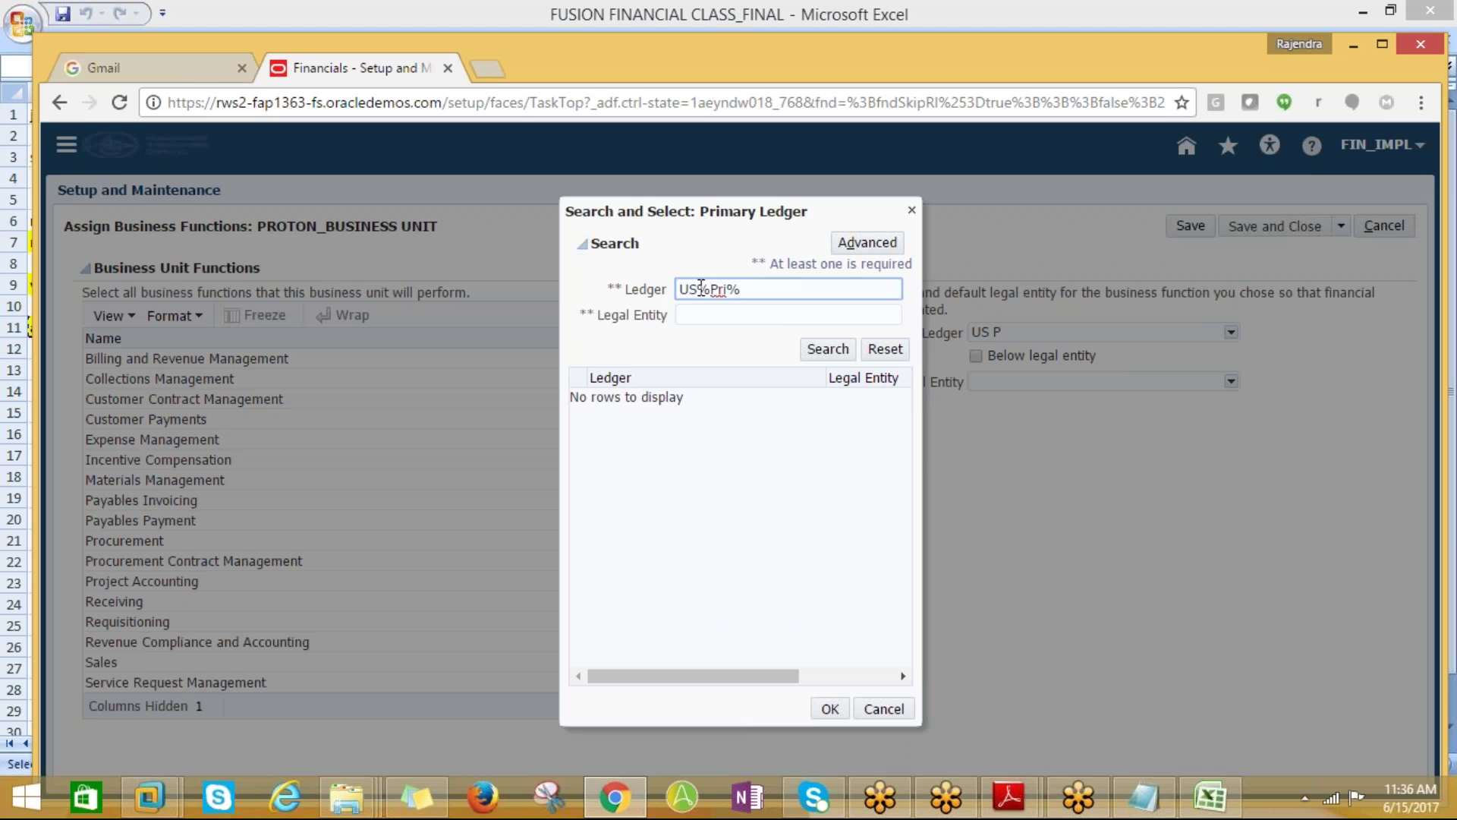
key("Return")
left_click(686, 398)
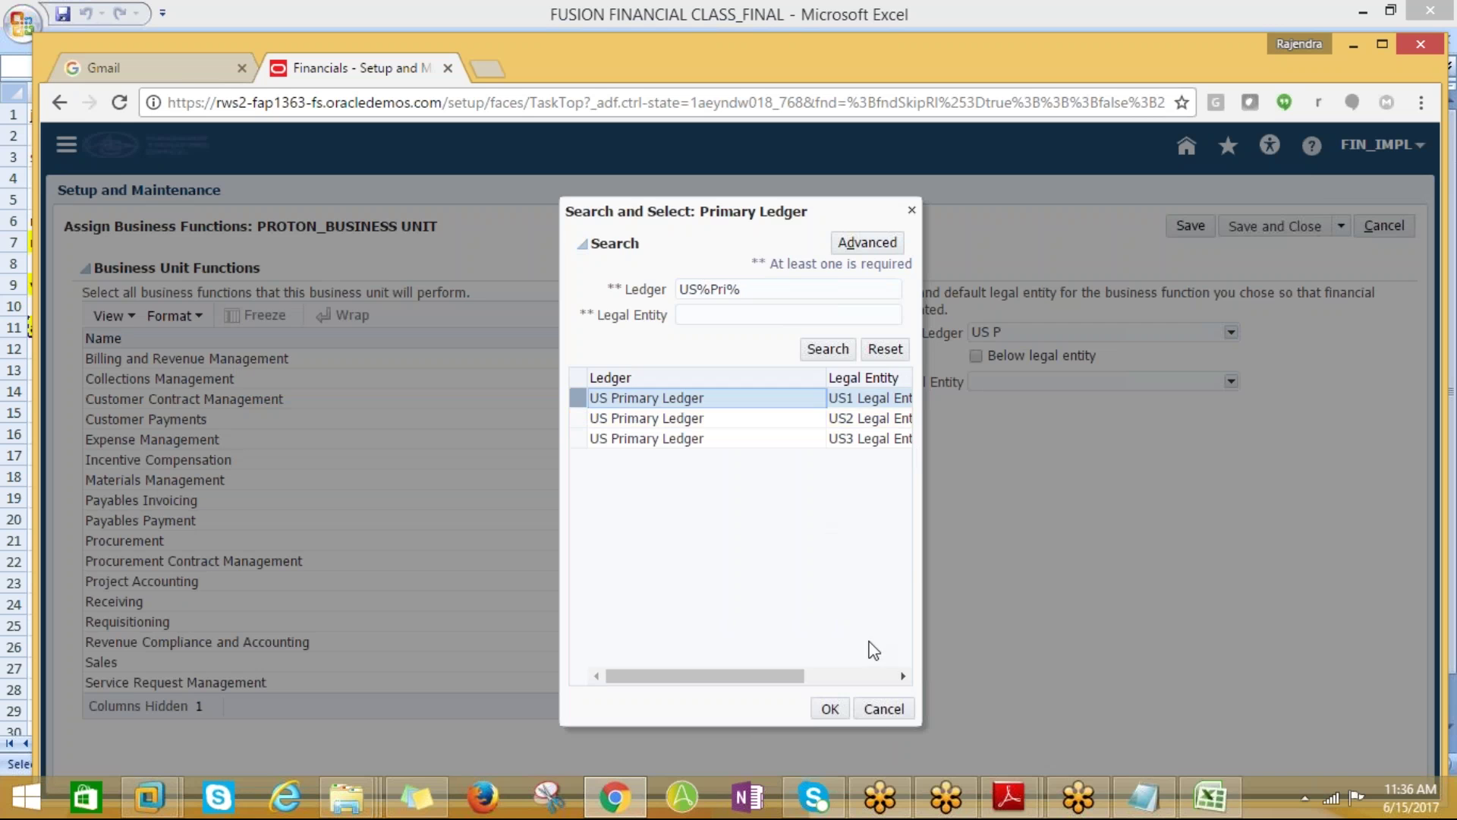
left_click(831, 708)
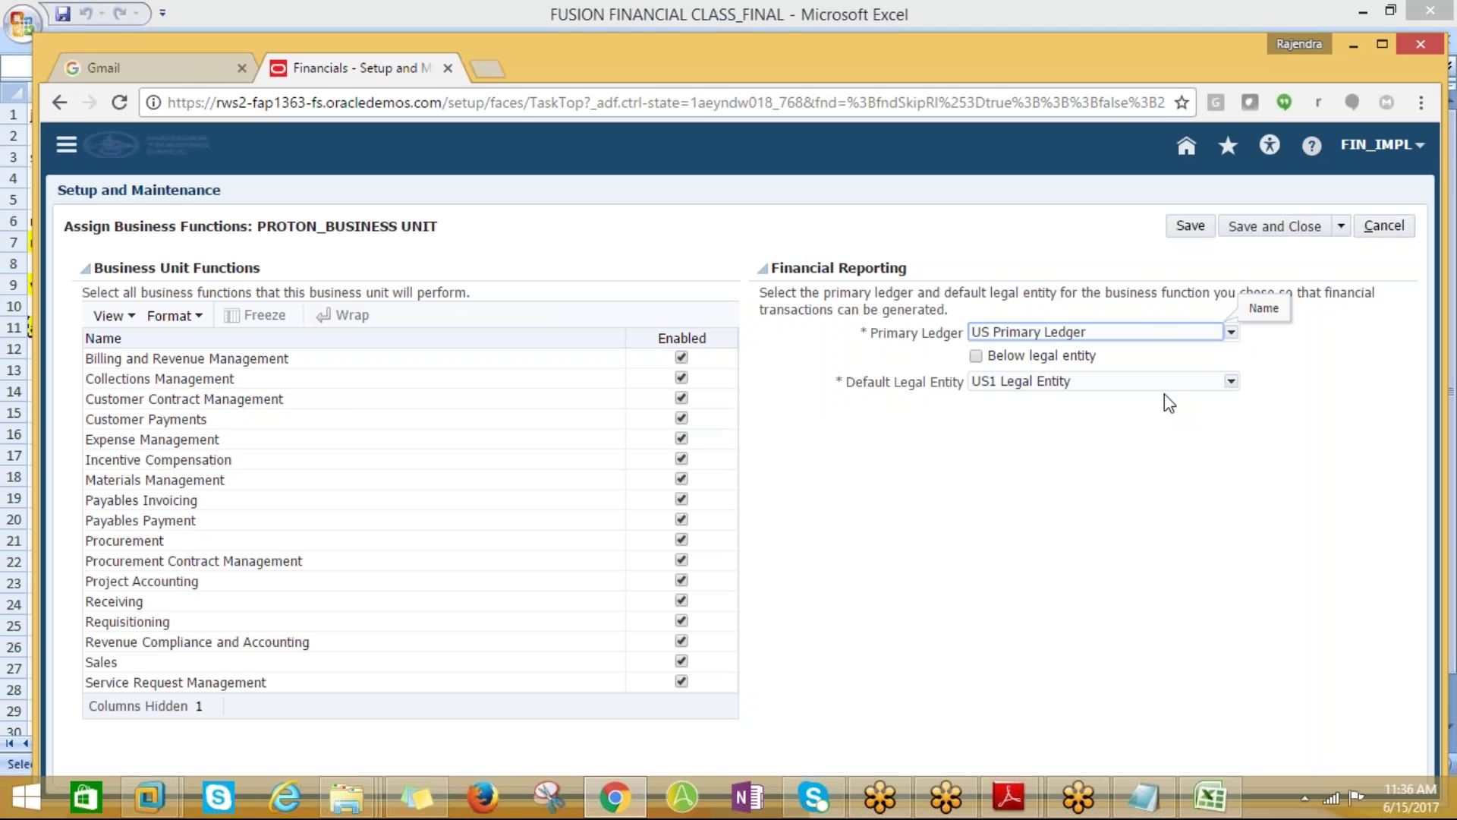
left_click(1275, 232)
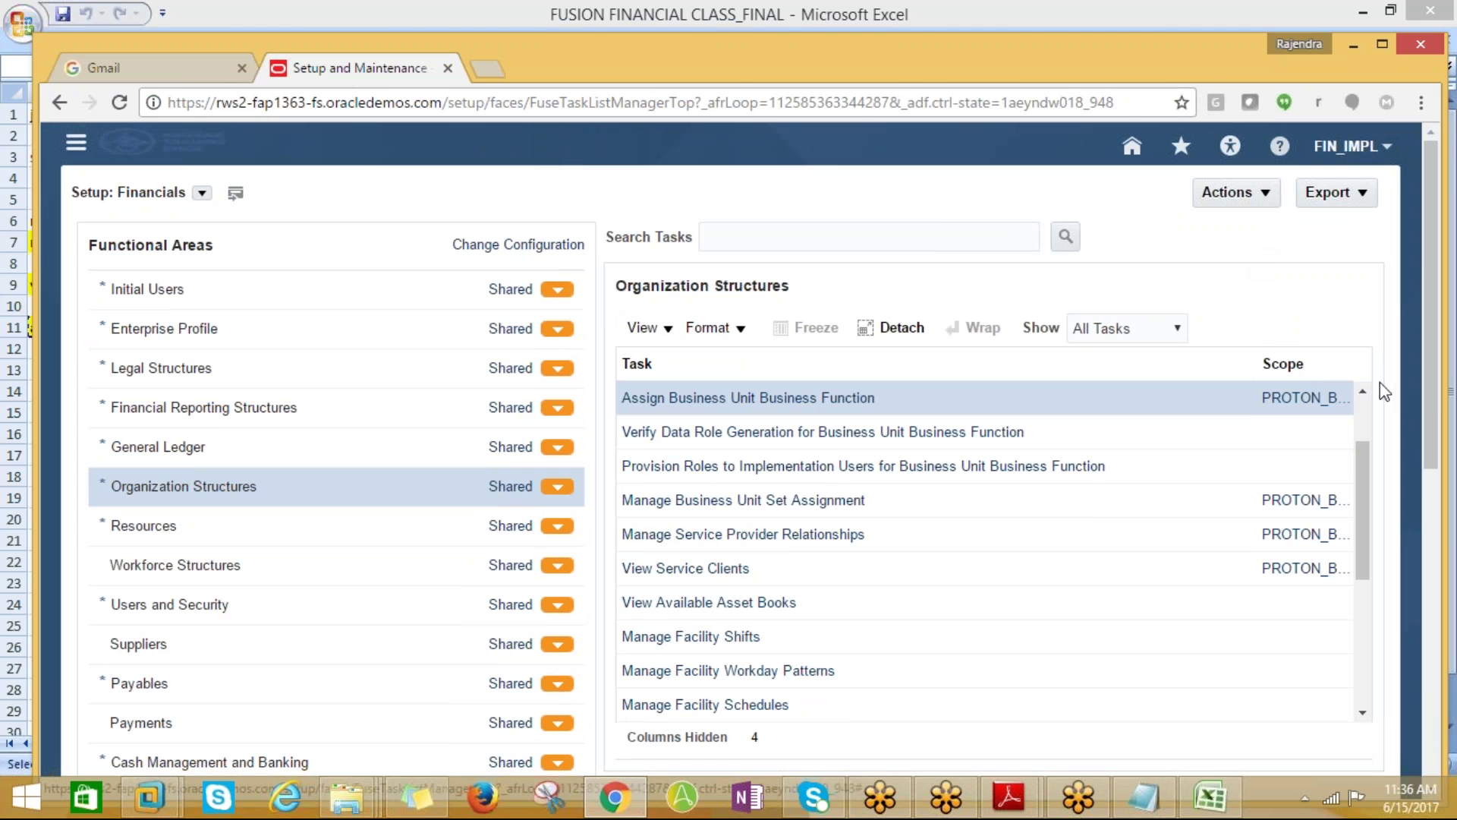
Search the setup tasks for 'Verify Data Role Generation for Business Unit', copied from the notes, and select it
left_click(1212, 799)
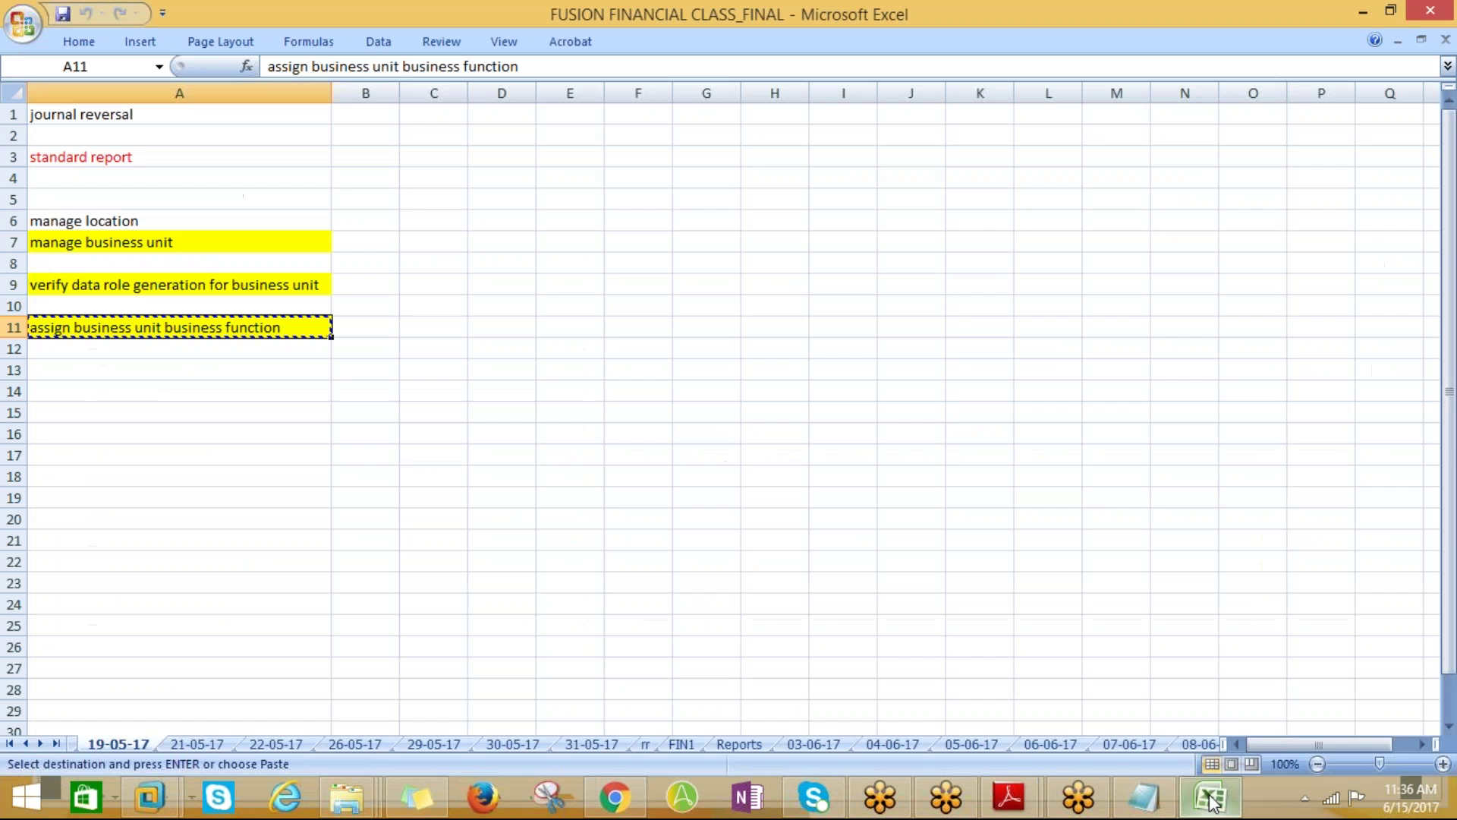
left_click(75, 287)
key("ctrl+c")
key("alt+Tab")
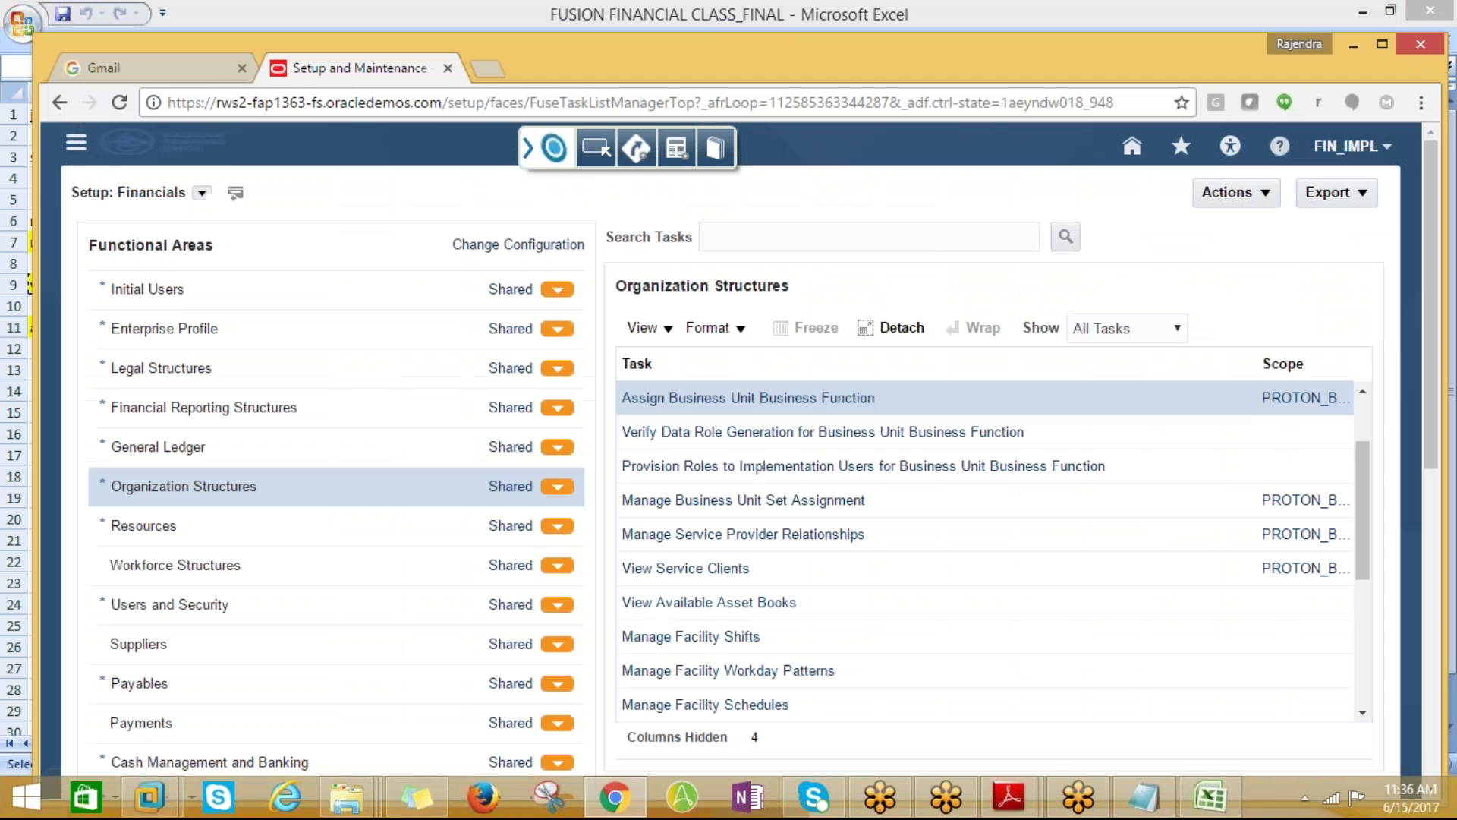
left_click(733, 240)
key("ctrl+v")
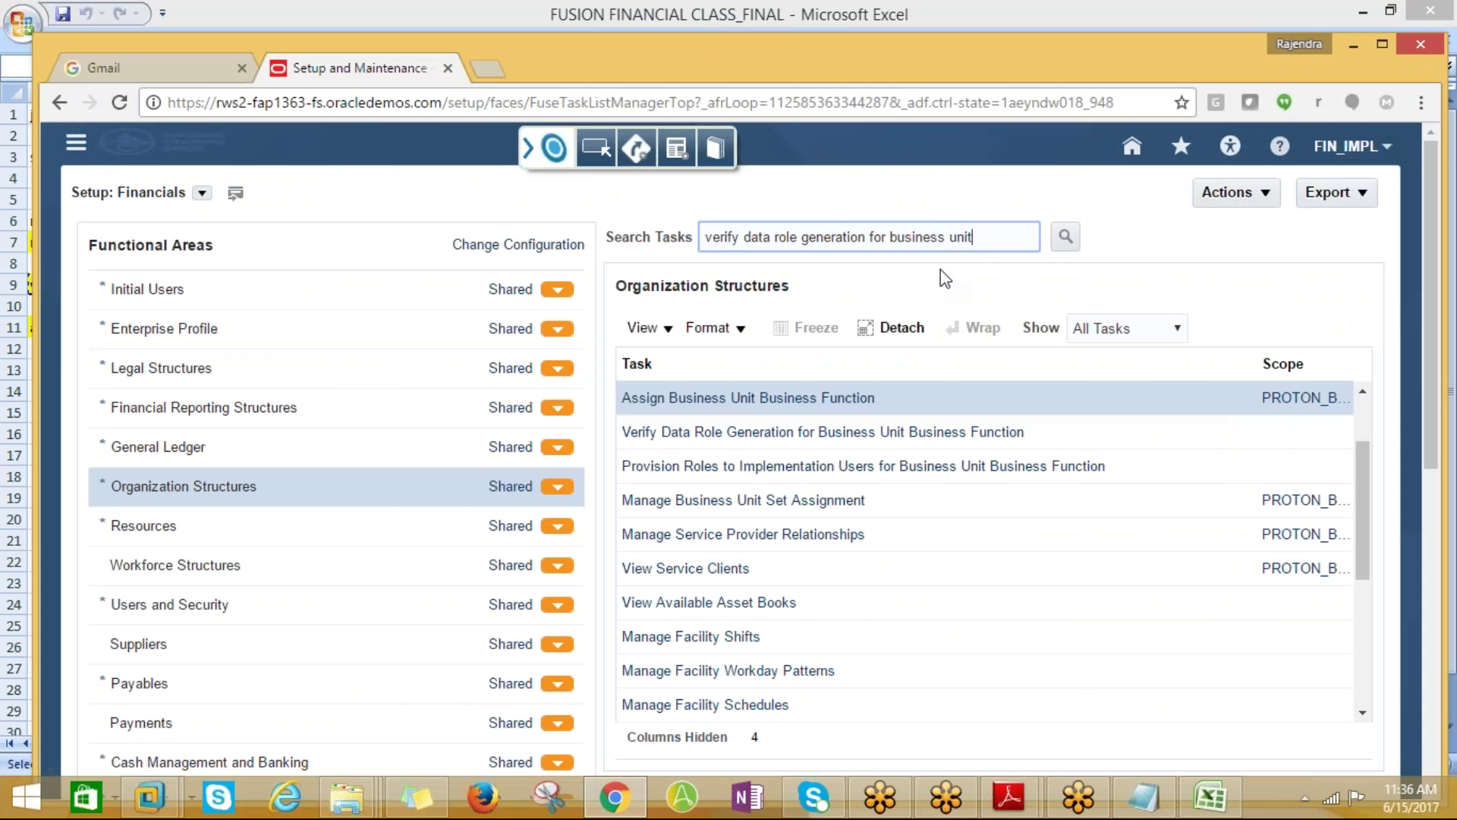
left_click(1066, 237)
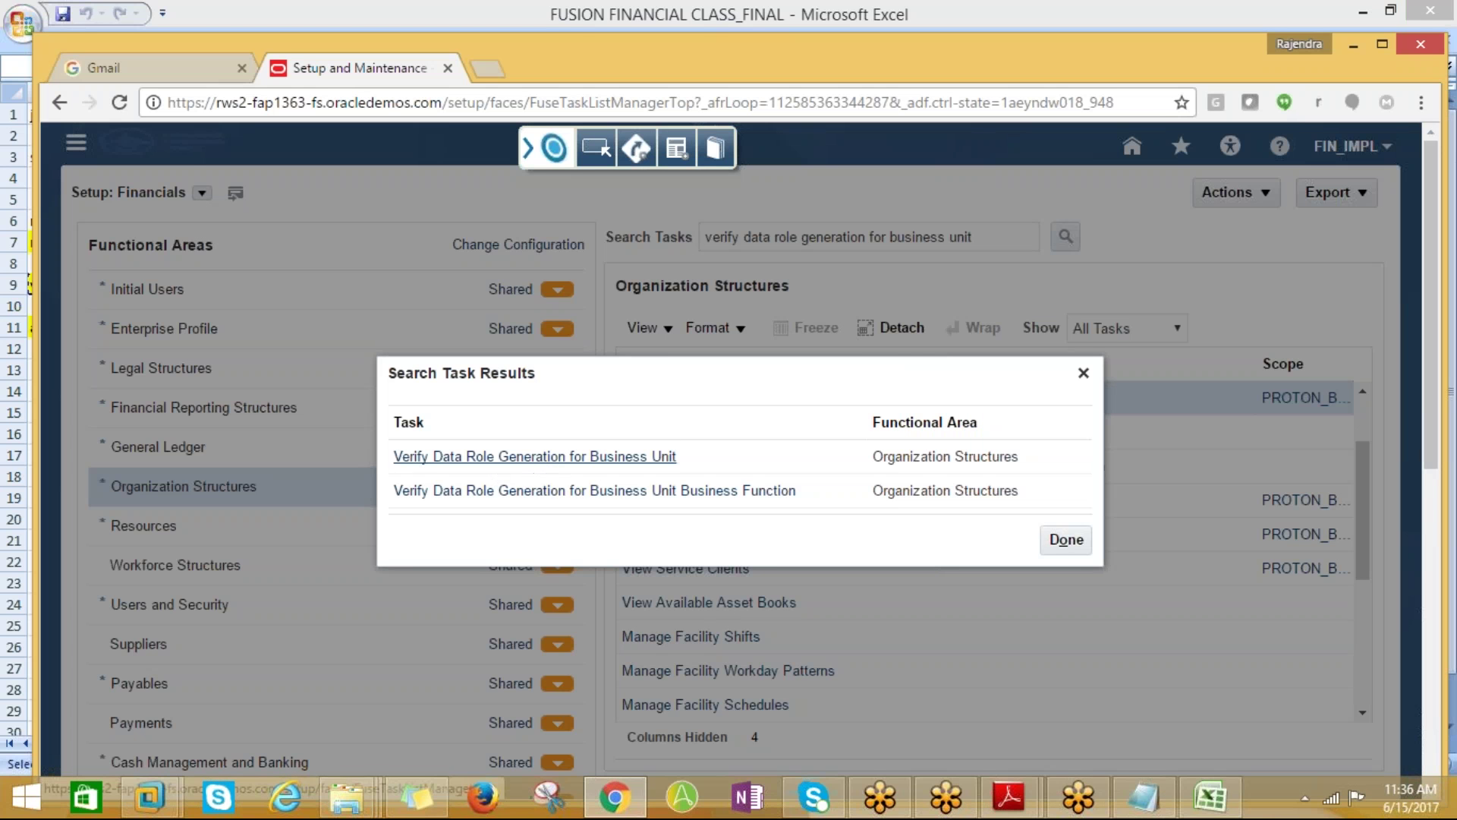
left_click(574, 467)
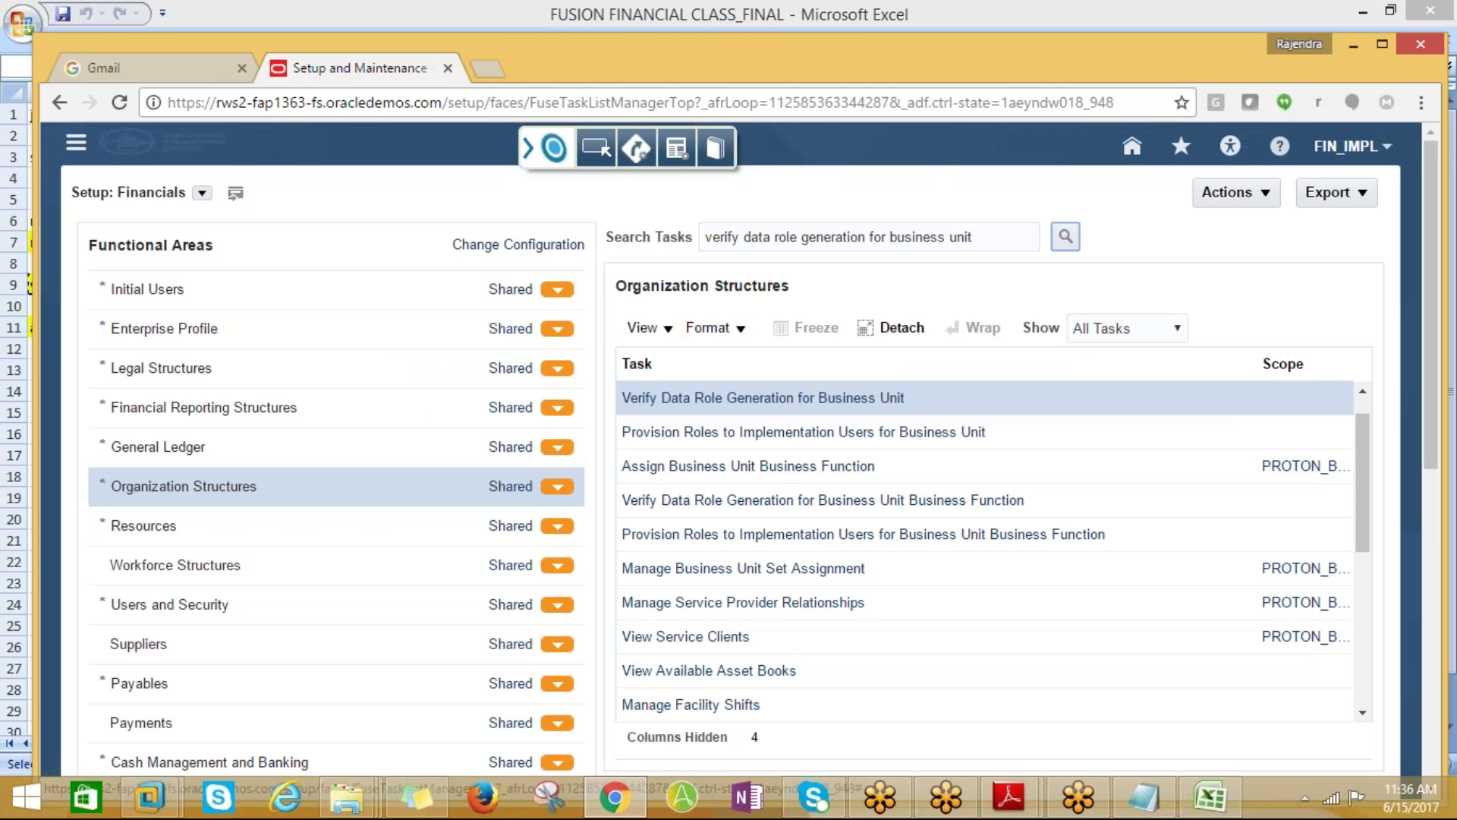
Launch the Verify Data Role Generation for Business Unit task, opening Oracle Entitlements Server
left_click(774, 400)
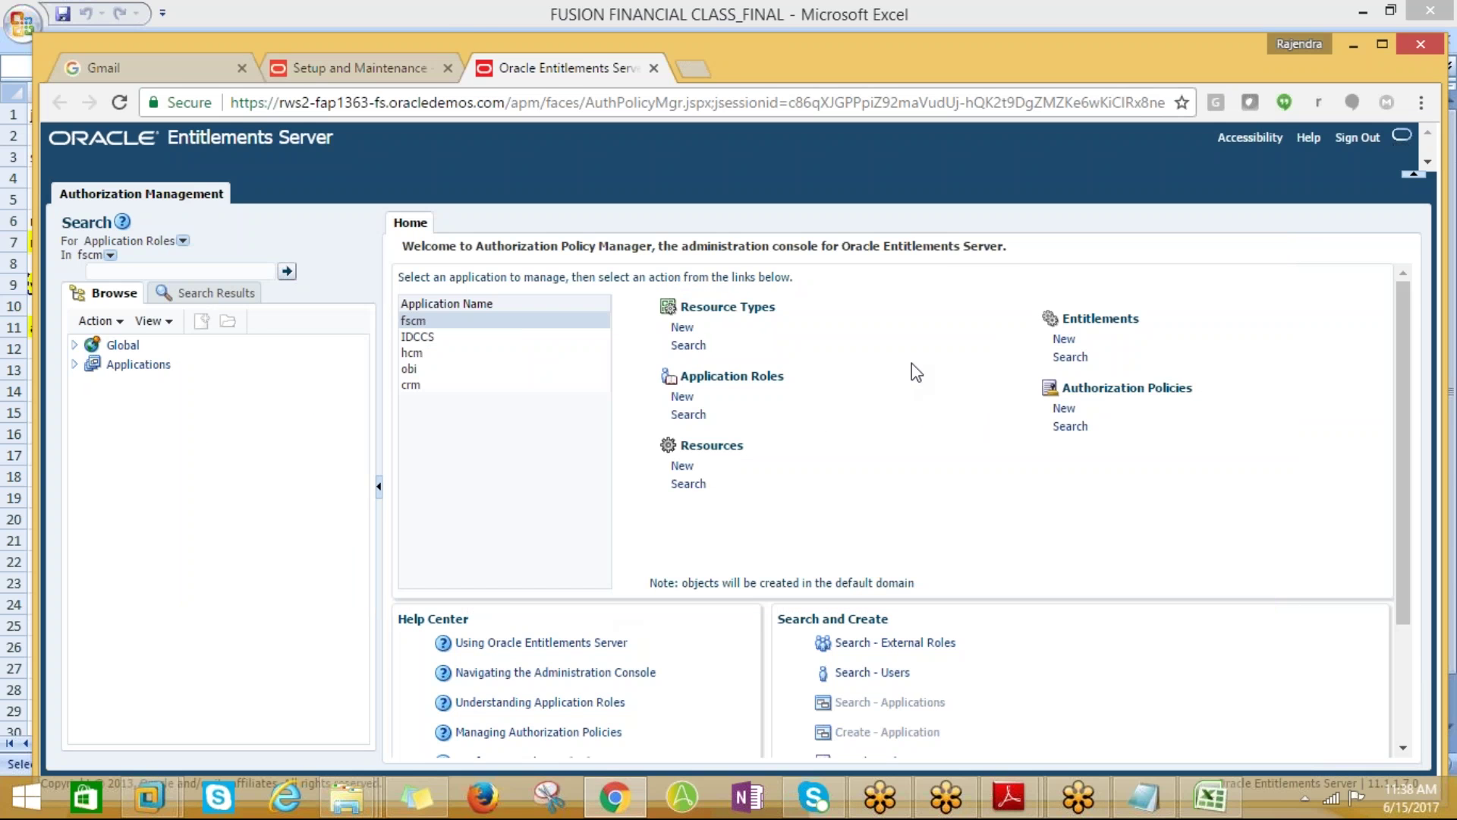
Go to the 30-05-17 sheet of the notes workbook at the receivables system options note
key("alt+Tab")
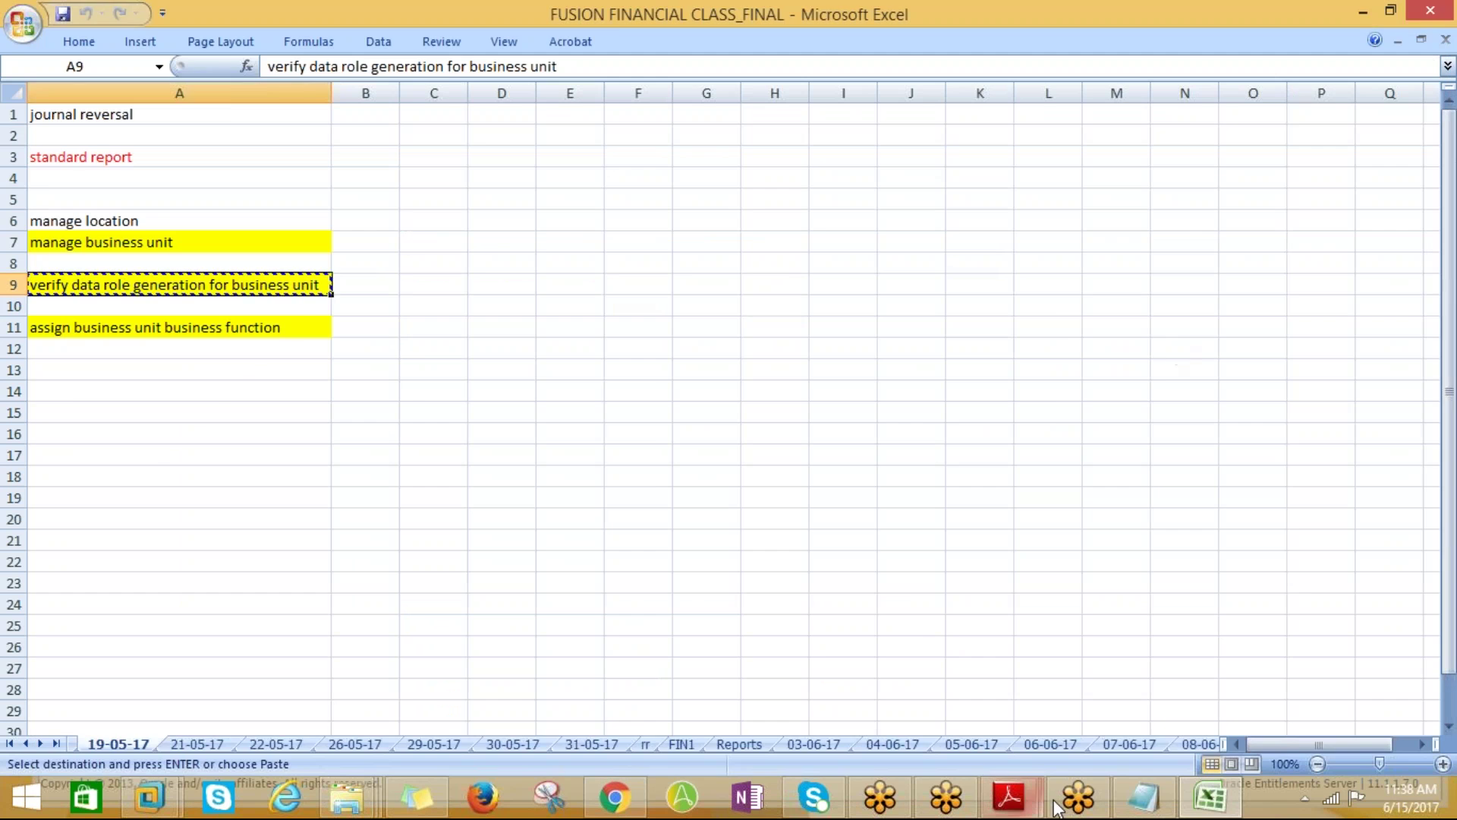
key("alt+Tab")
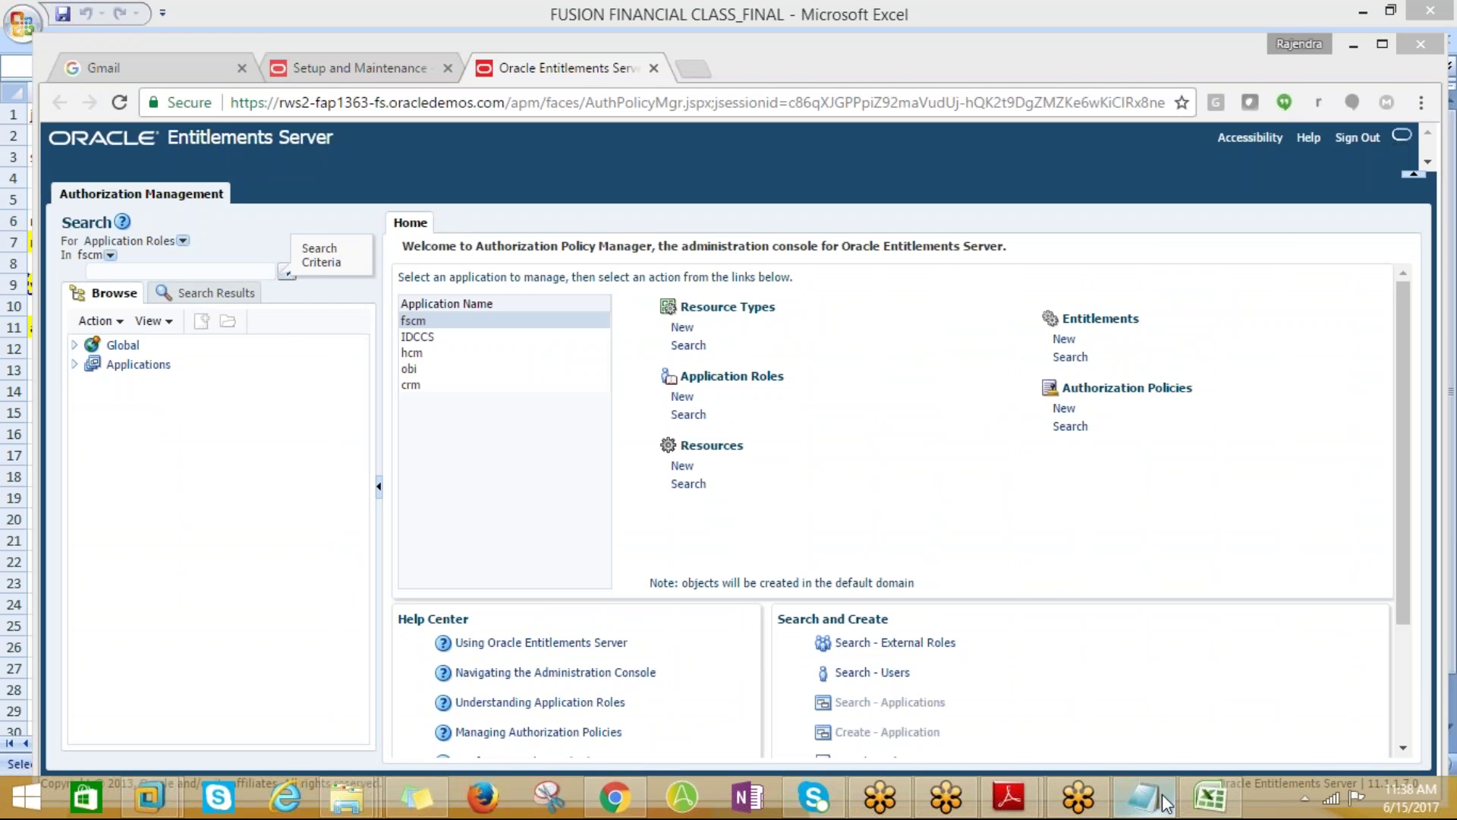
key("alt+Tab")
left_click(196, 744)
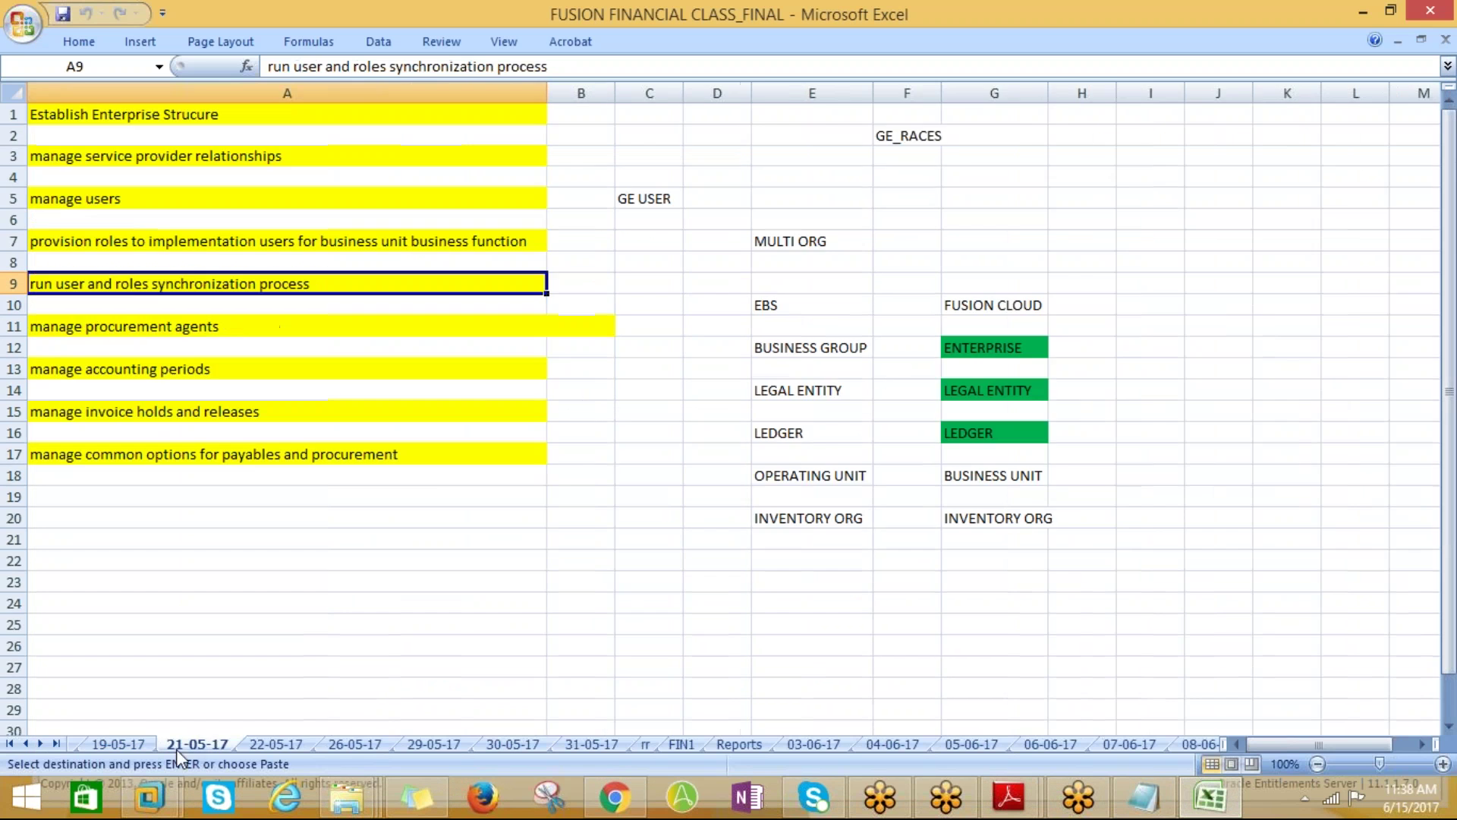
left_click(254, 744)
left_click(334, 742)
left_click(410, 742)
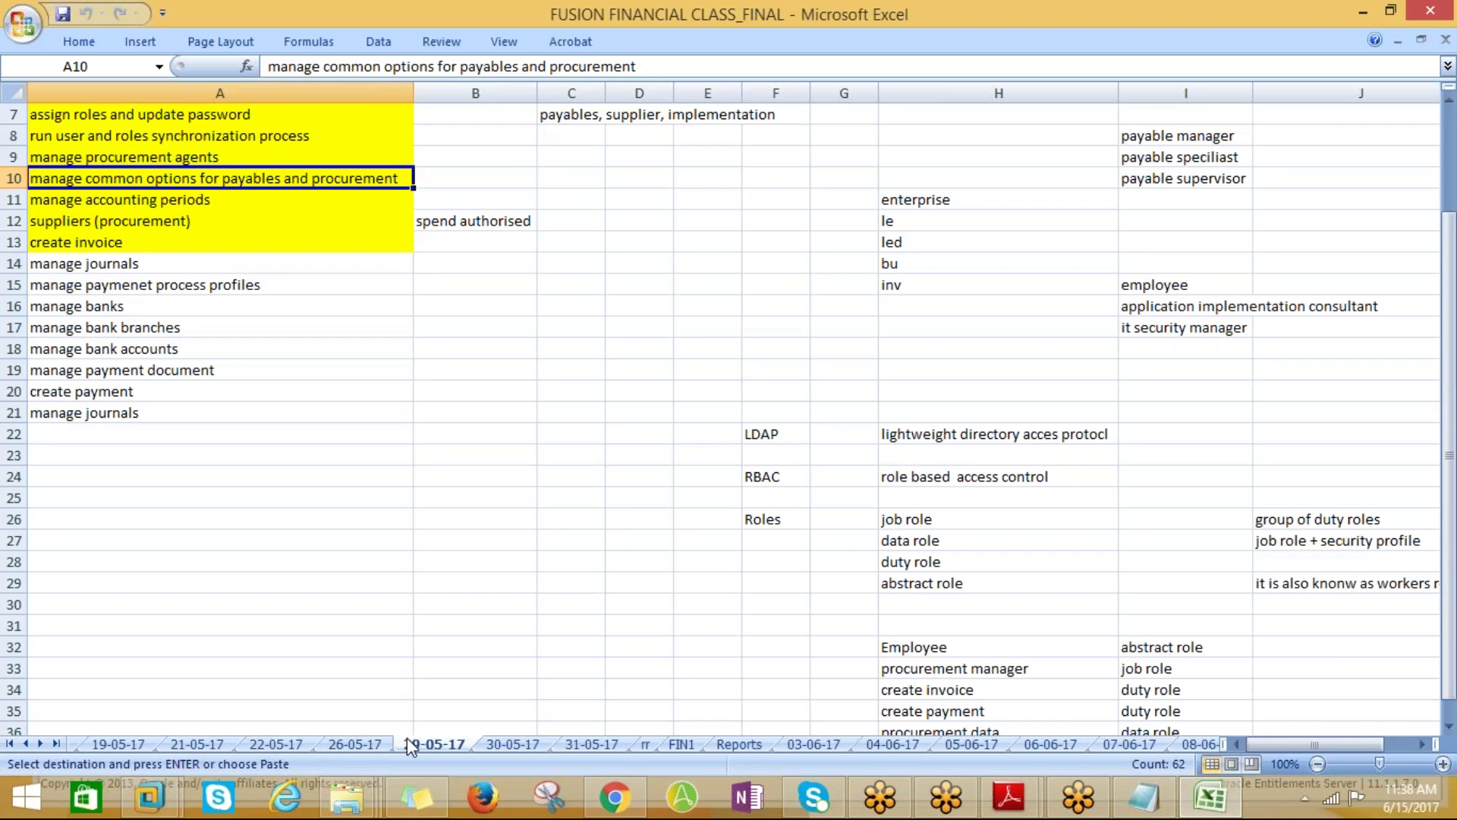
left_click(494, 747)
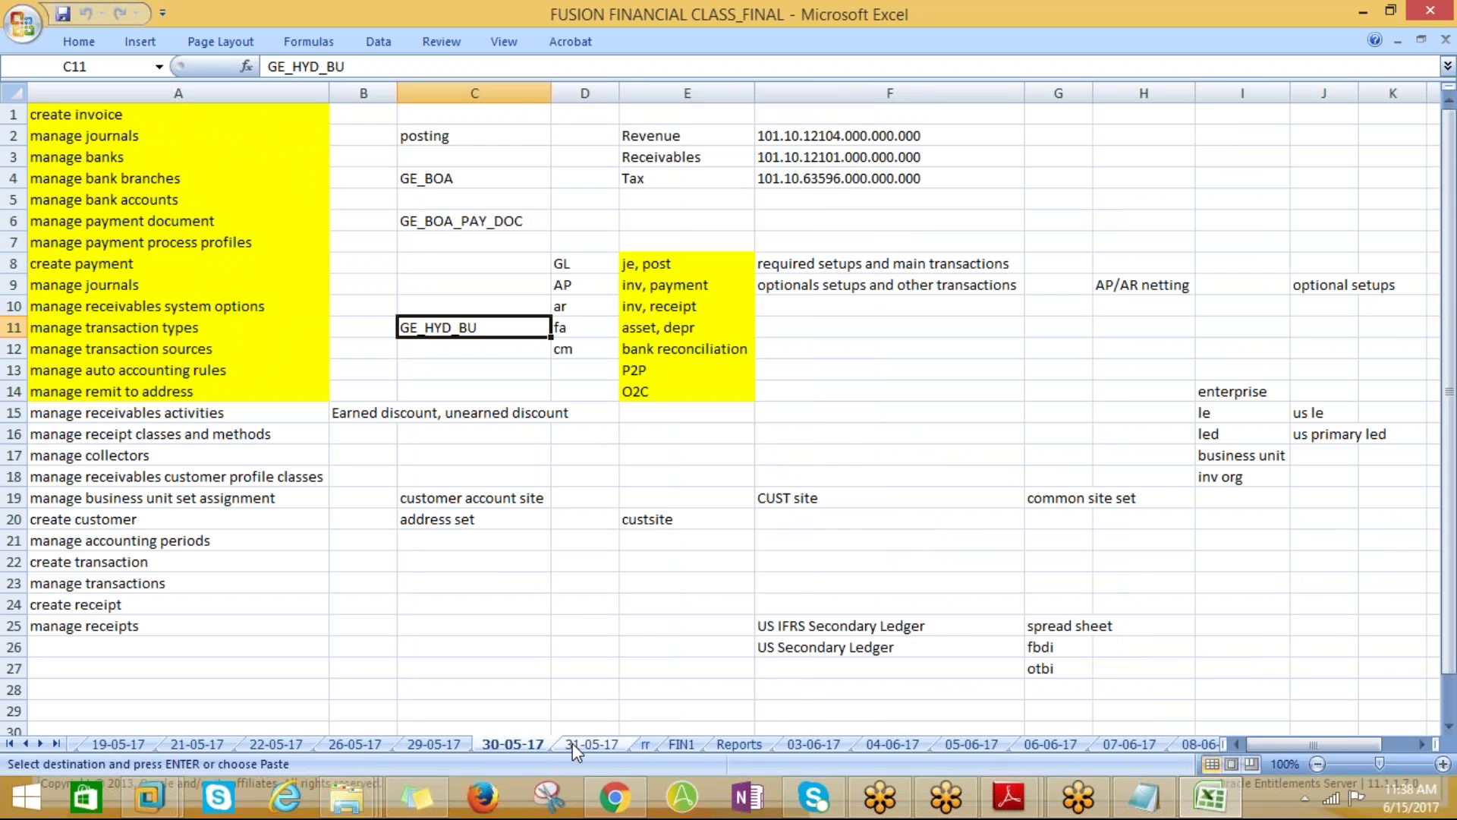
left_click(55, 304)
left_click(65, 371)
left_click(74, 307)
Set cells A10:A14 to No Fill, removing their yellow highlight
left_click_drag(74, 307, 84, 391)
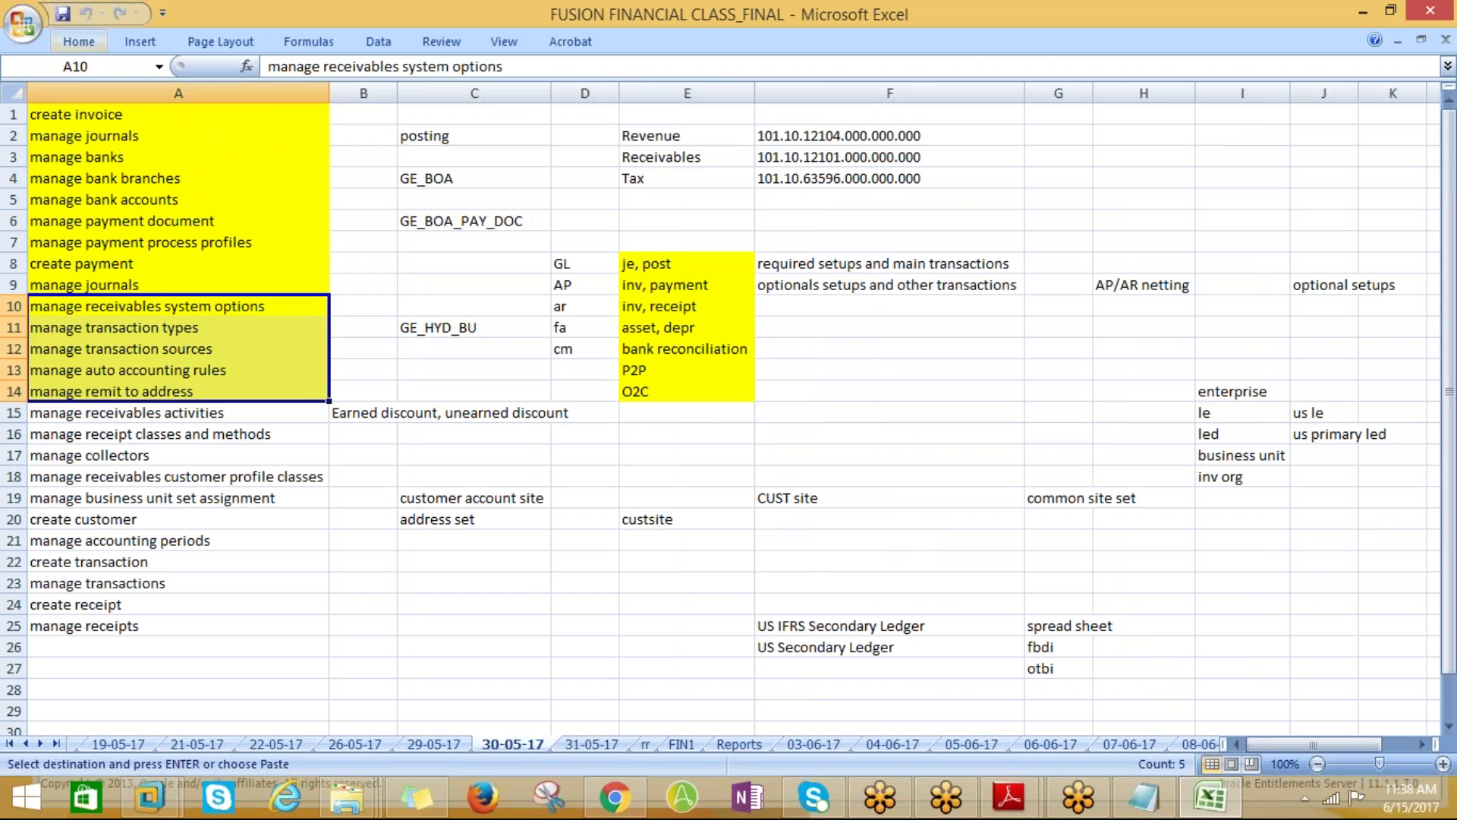
left_click(93, 43)
left_click(331, 108)
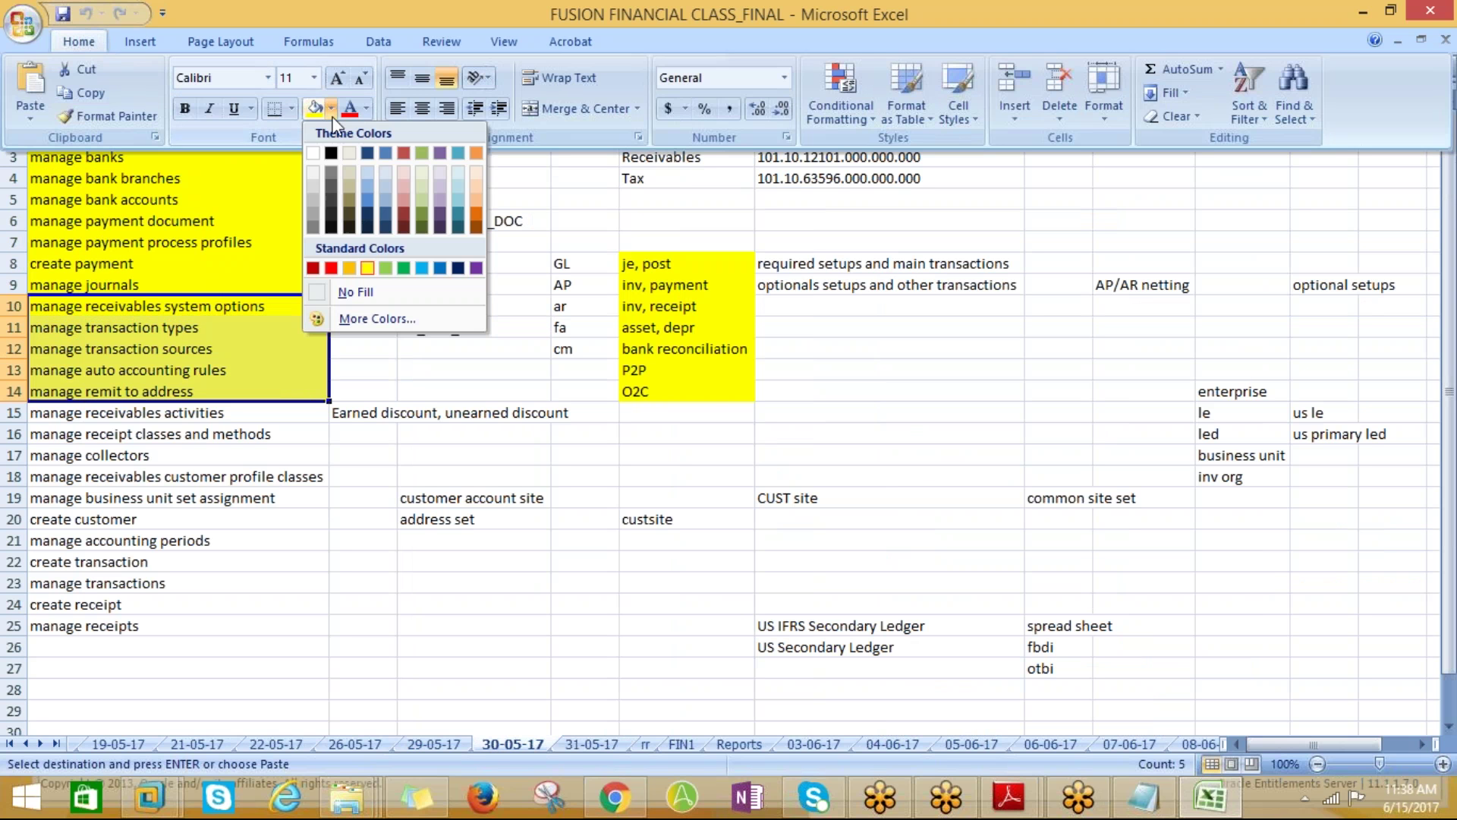
left_click(348, 296)
left_click(150, 307)
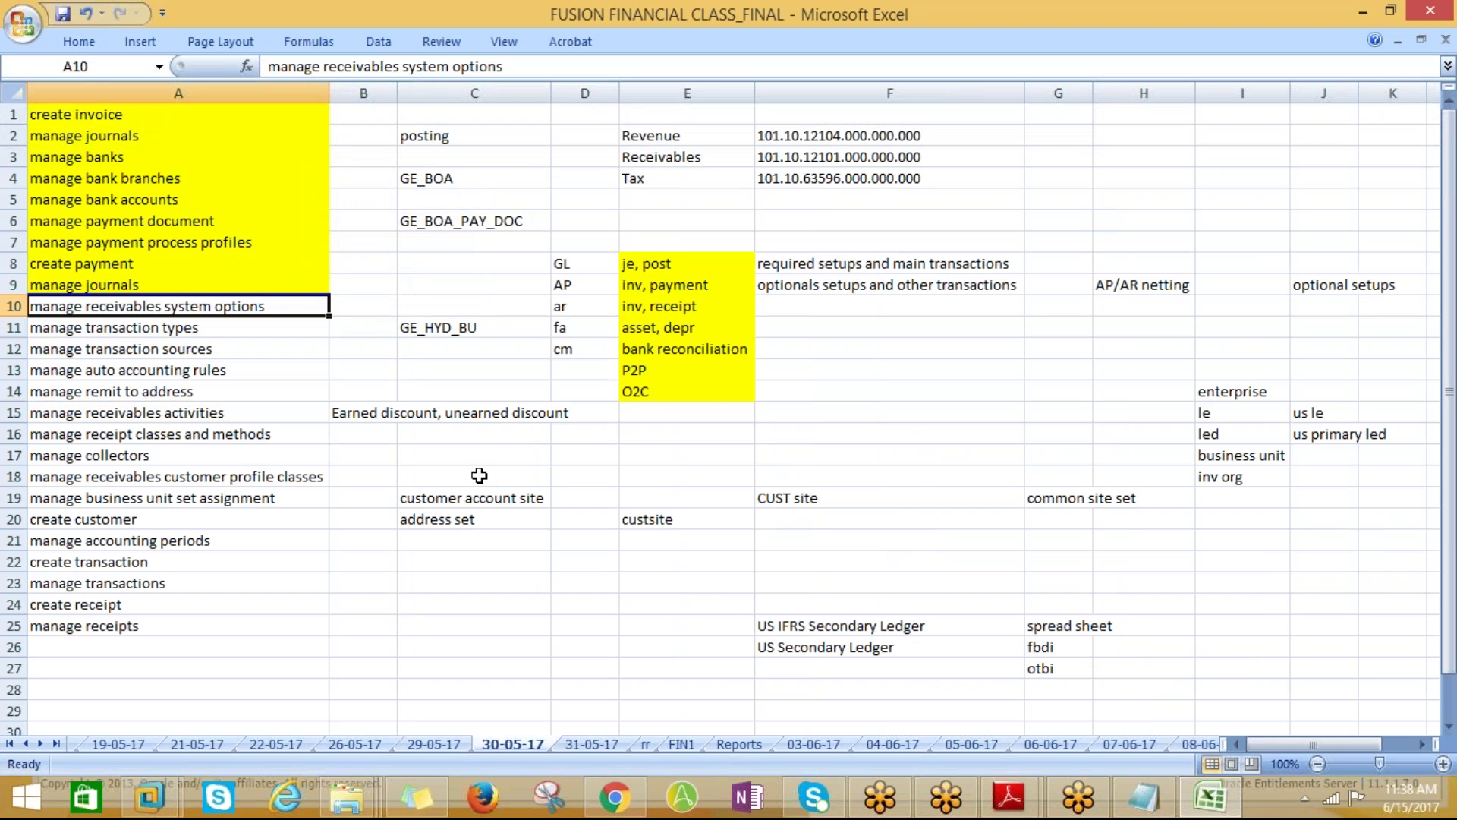
key("alt+Tab")
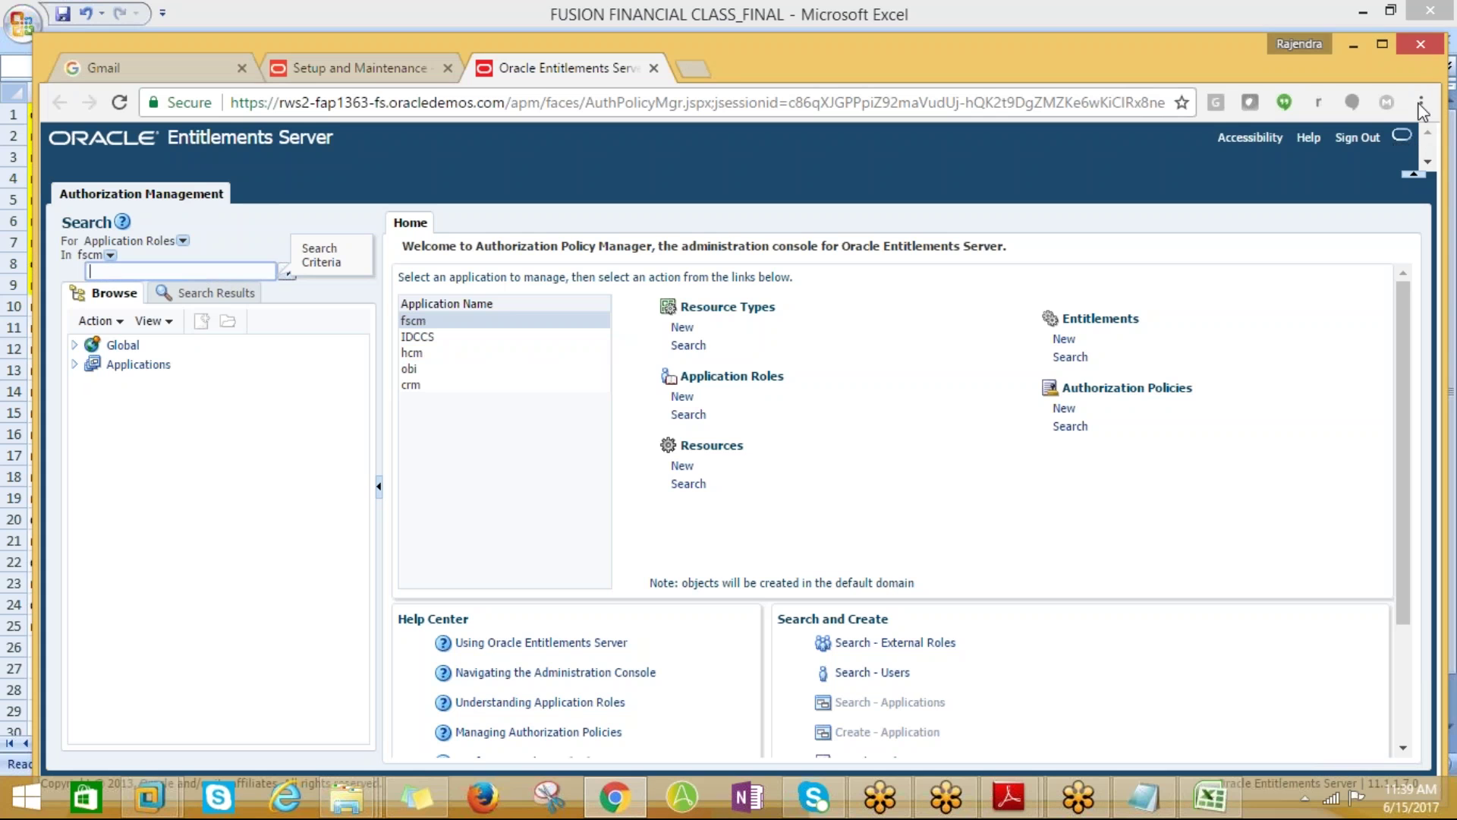
Switch the search type to Role Template and run a % wildcard search
left_click(173, 273)
type("%")
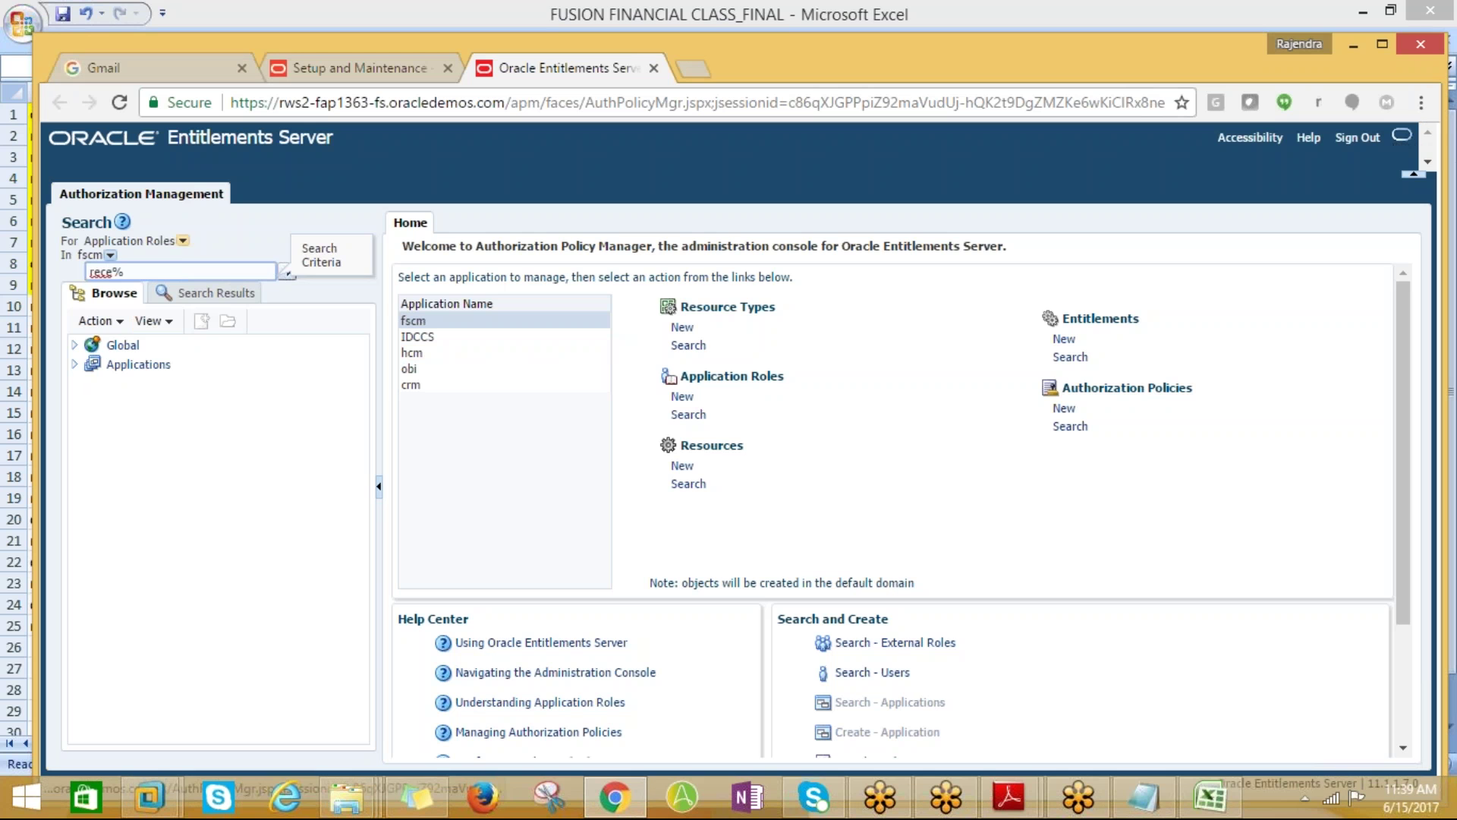
left_click(182, 240)
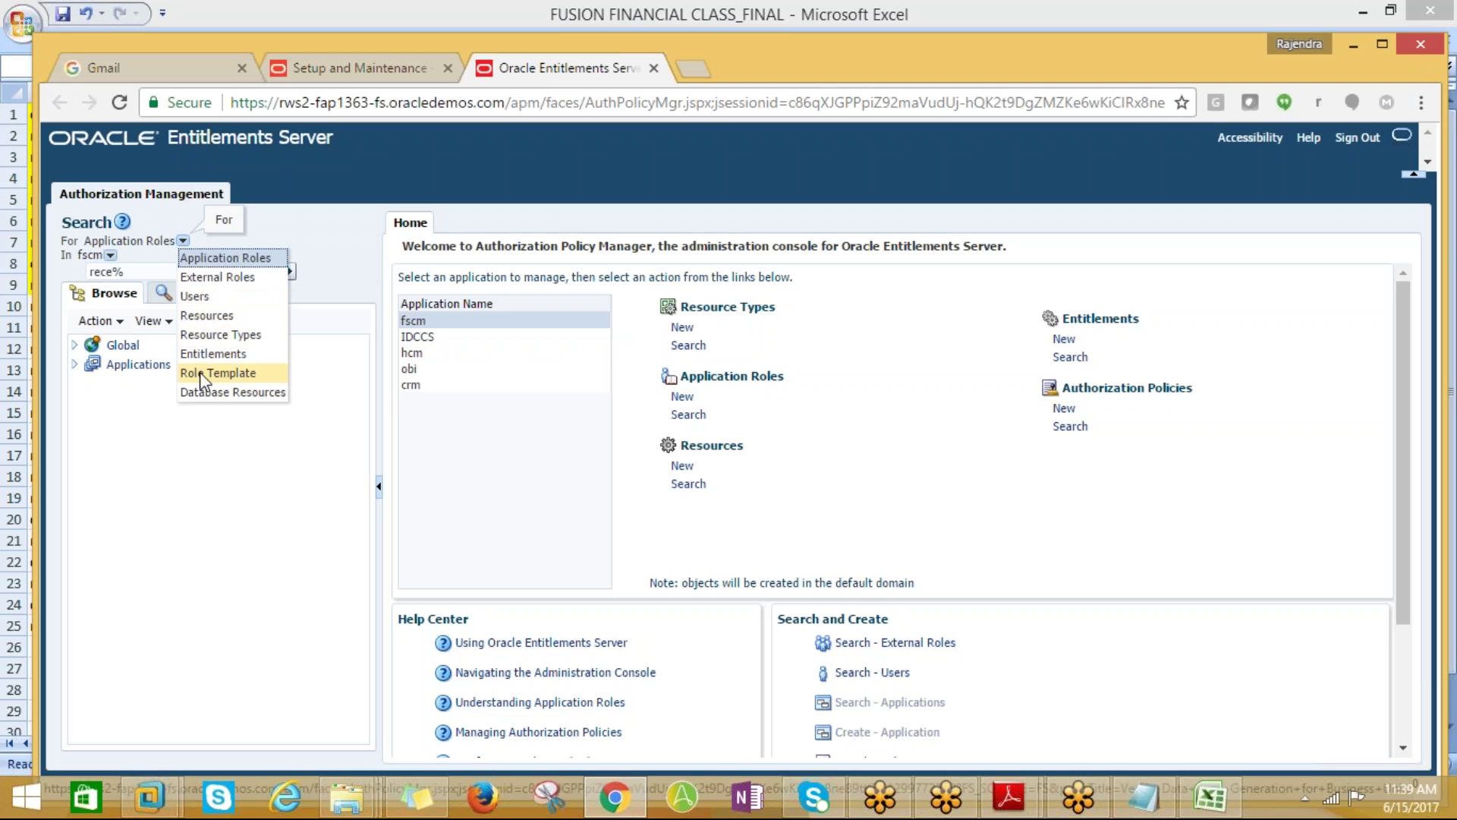
left_click(199, 372)
left_click(286, 271)
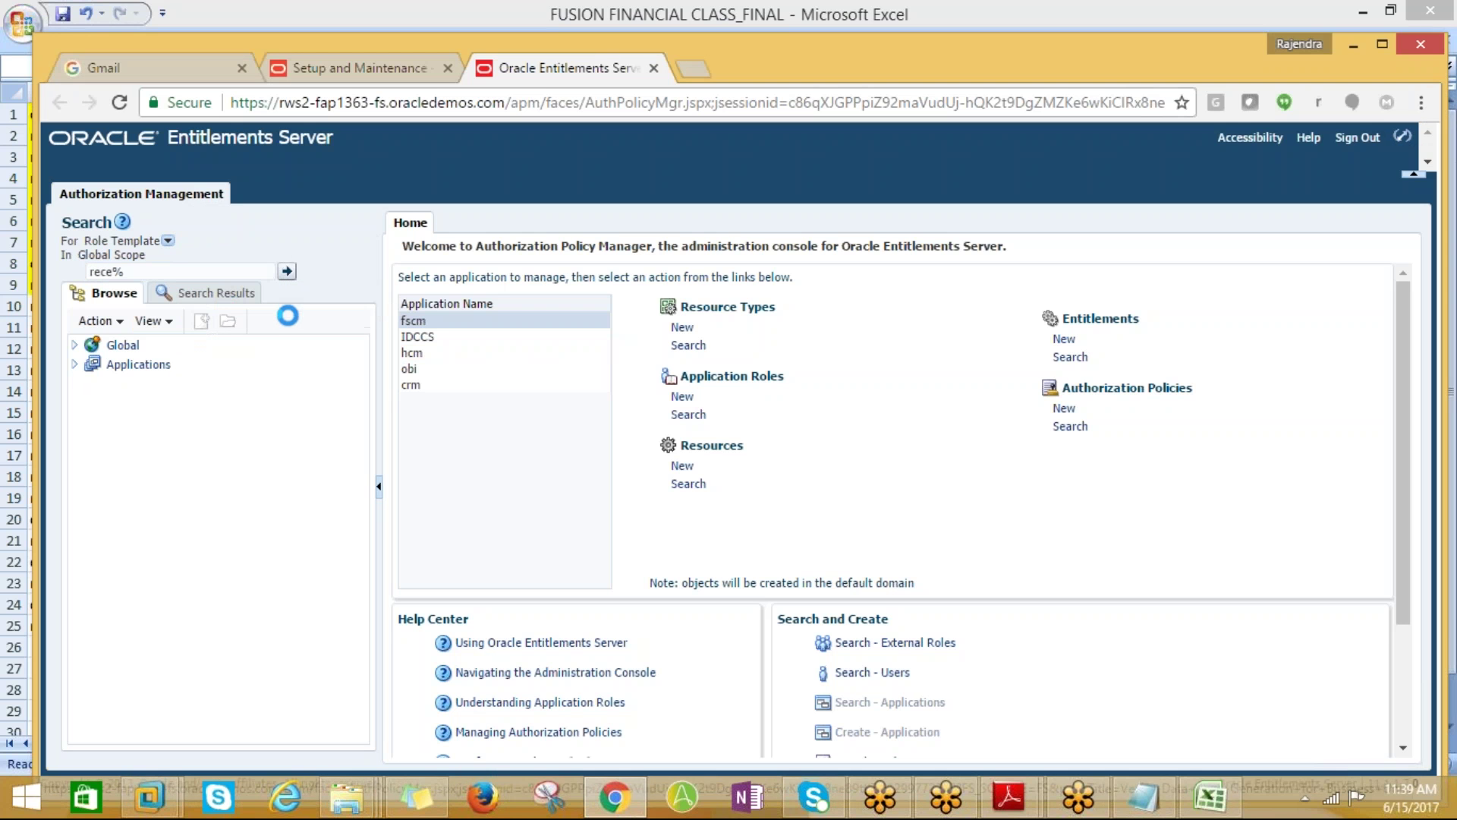
Narrow the role template search to names matching Rec%
left_click(119, 271)
key("BackSpace")
key("BackSpace")
key("BackSpace")
key("BackSpace")
key("BackSpace")
type("RE%")
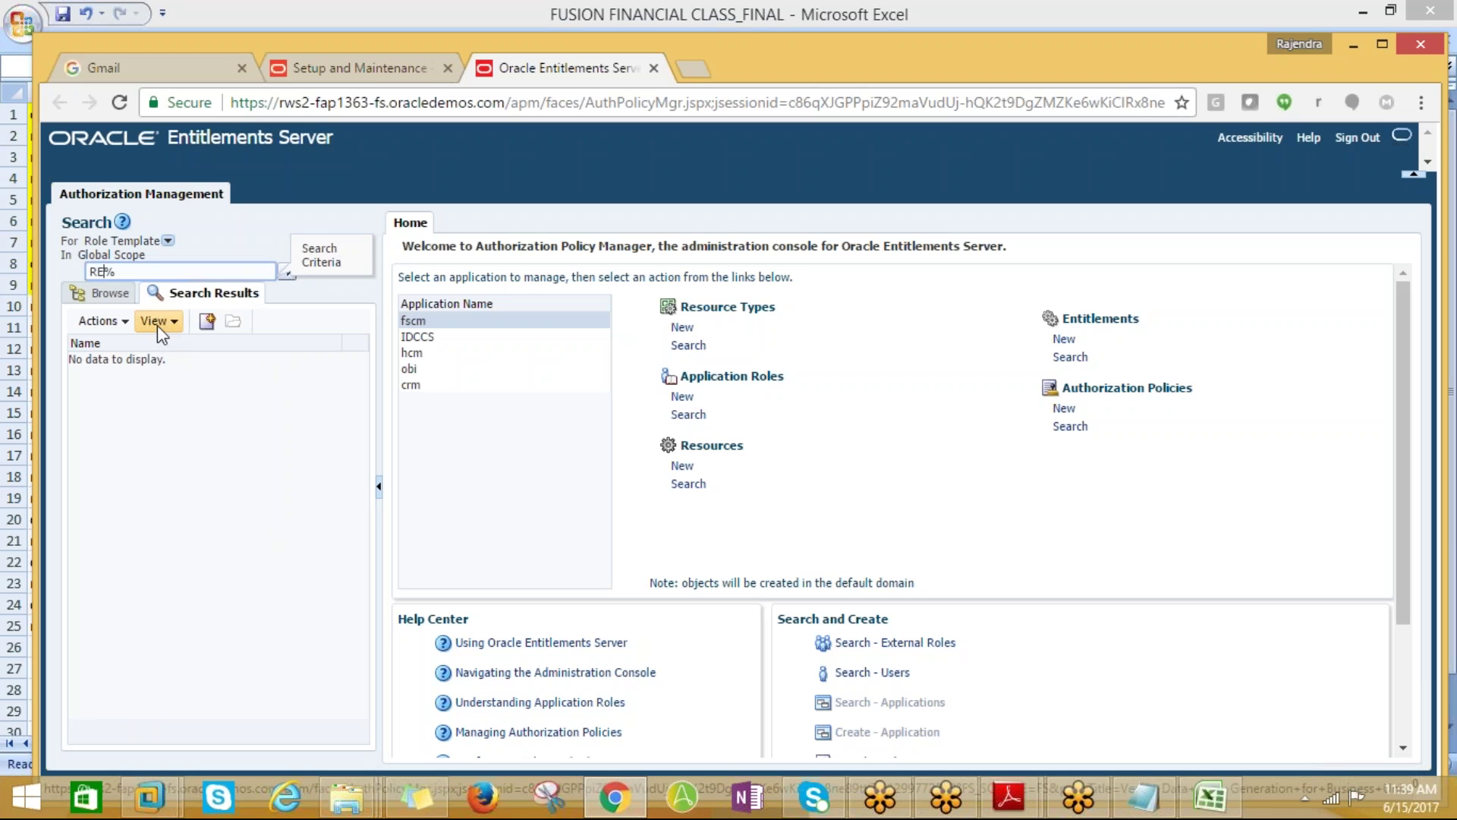
key("BackSpace")
type("ec")
key("Return")
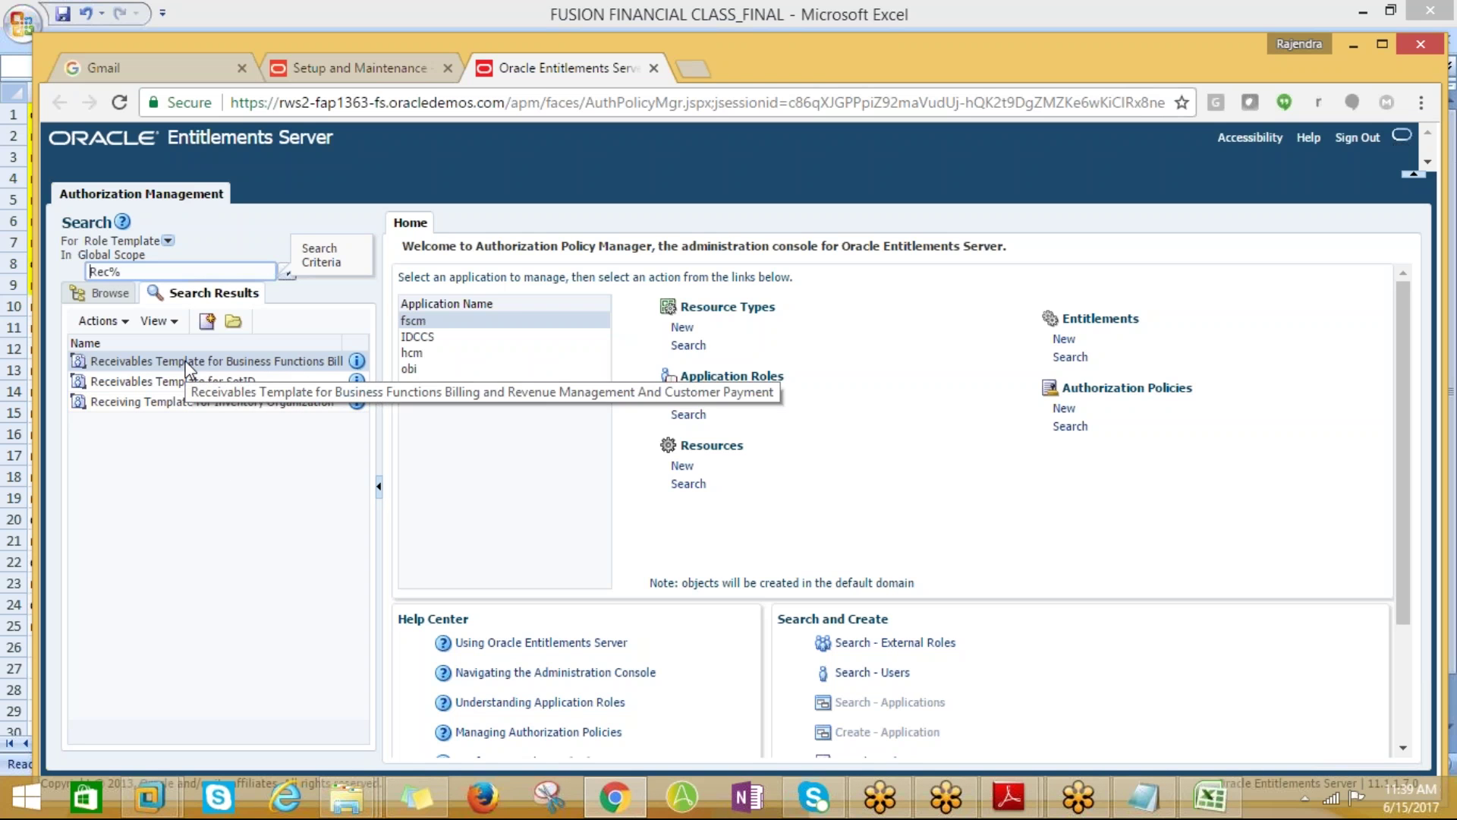
Open the Receivables Template for Business Functions Billing and Revenue Management and review its External Roles
left_click(235, 321)
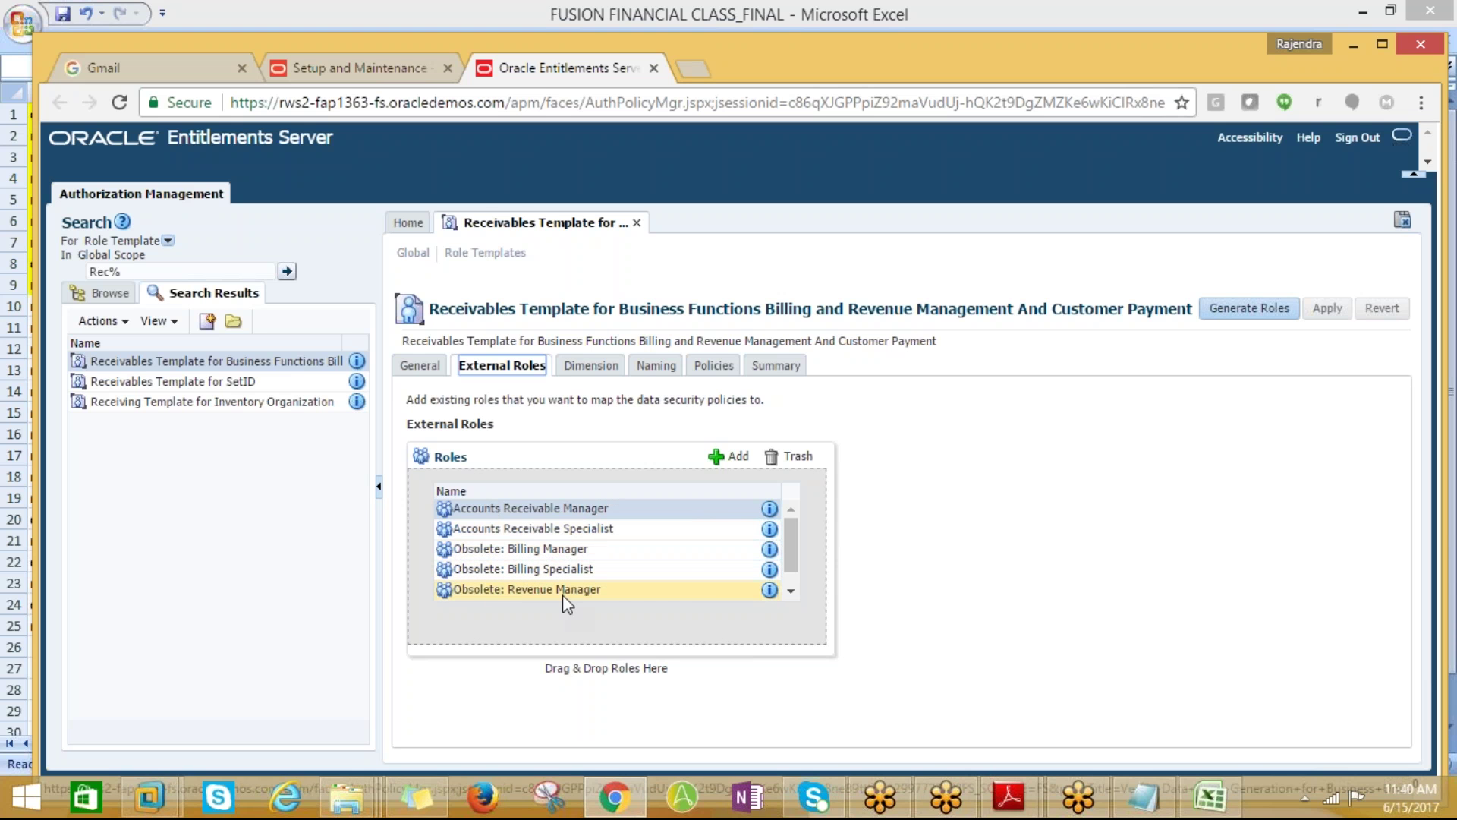
left_click(791, 590)
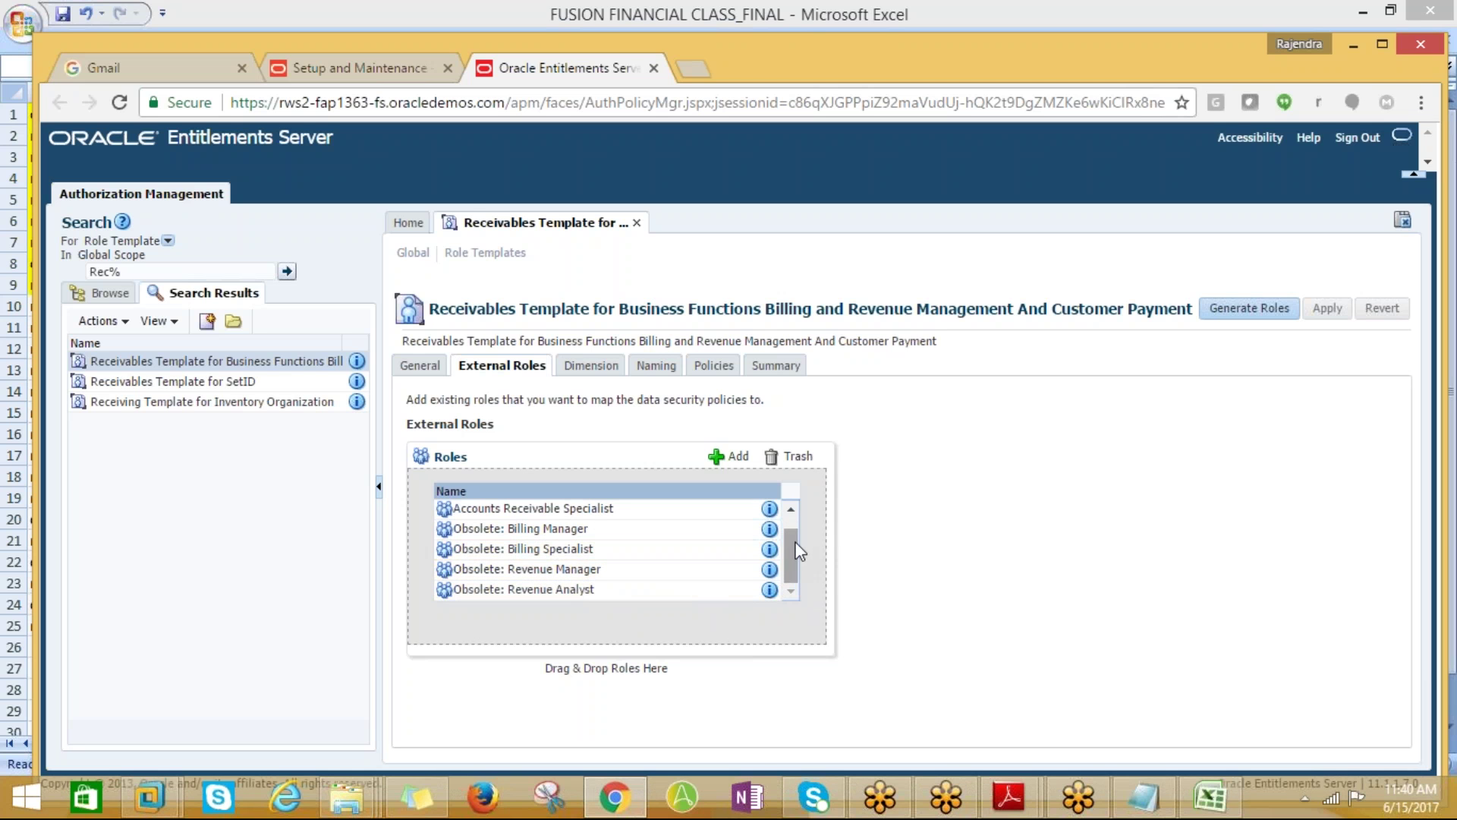
left_click(791, 508)
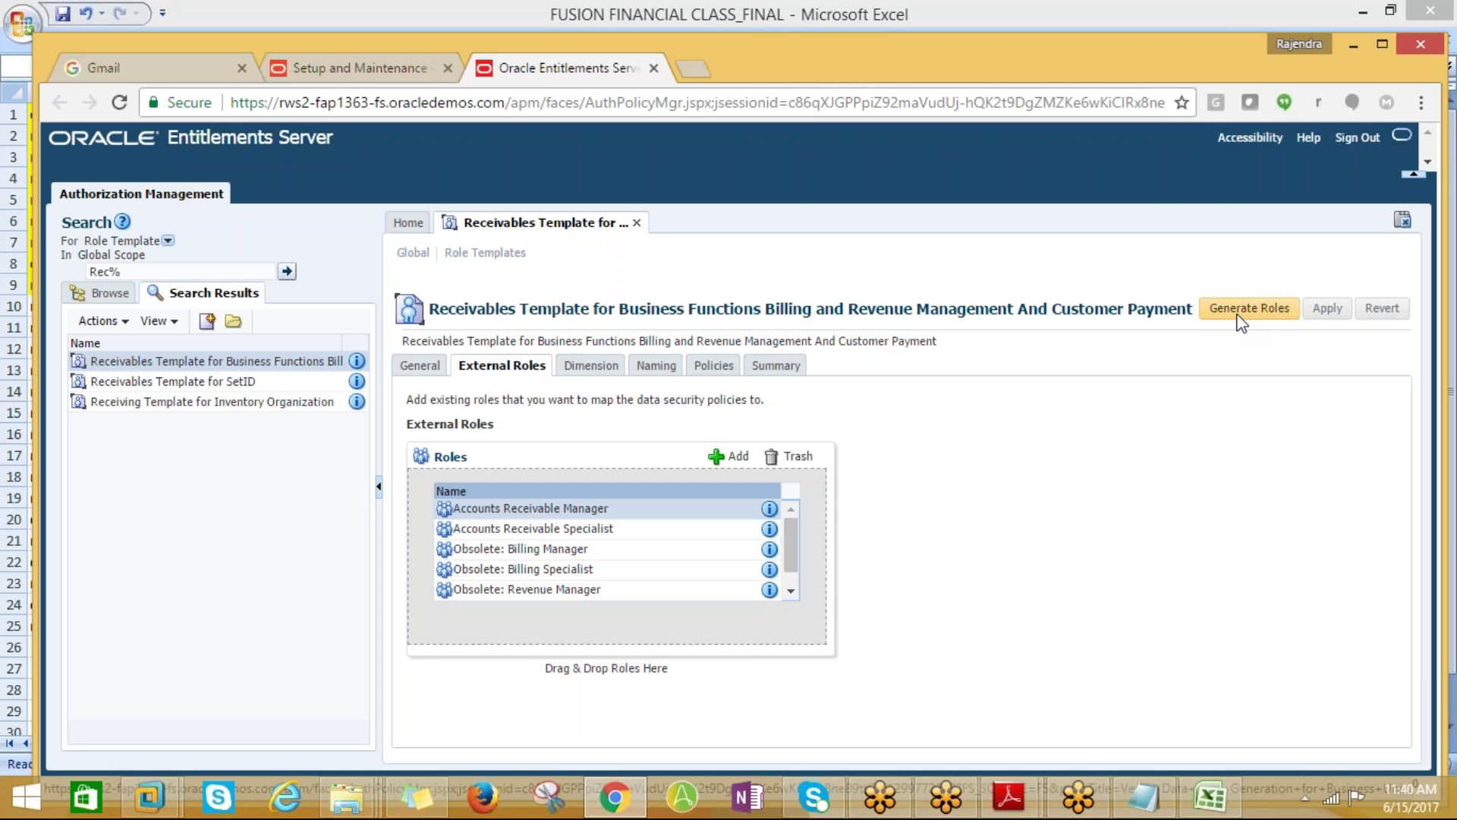
key("alt+Tab")
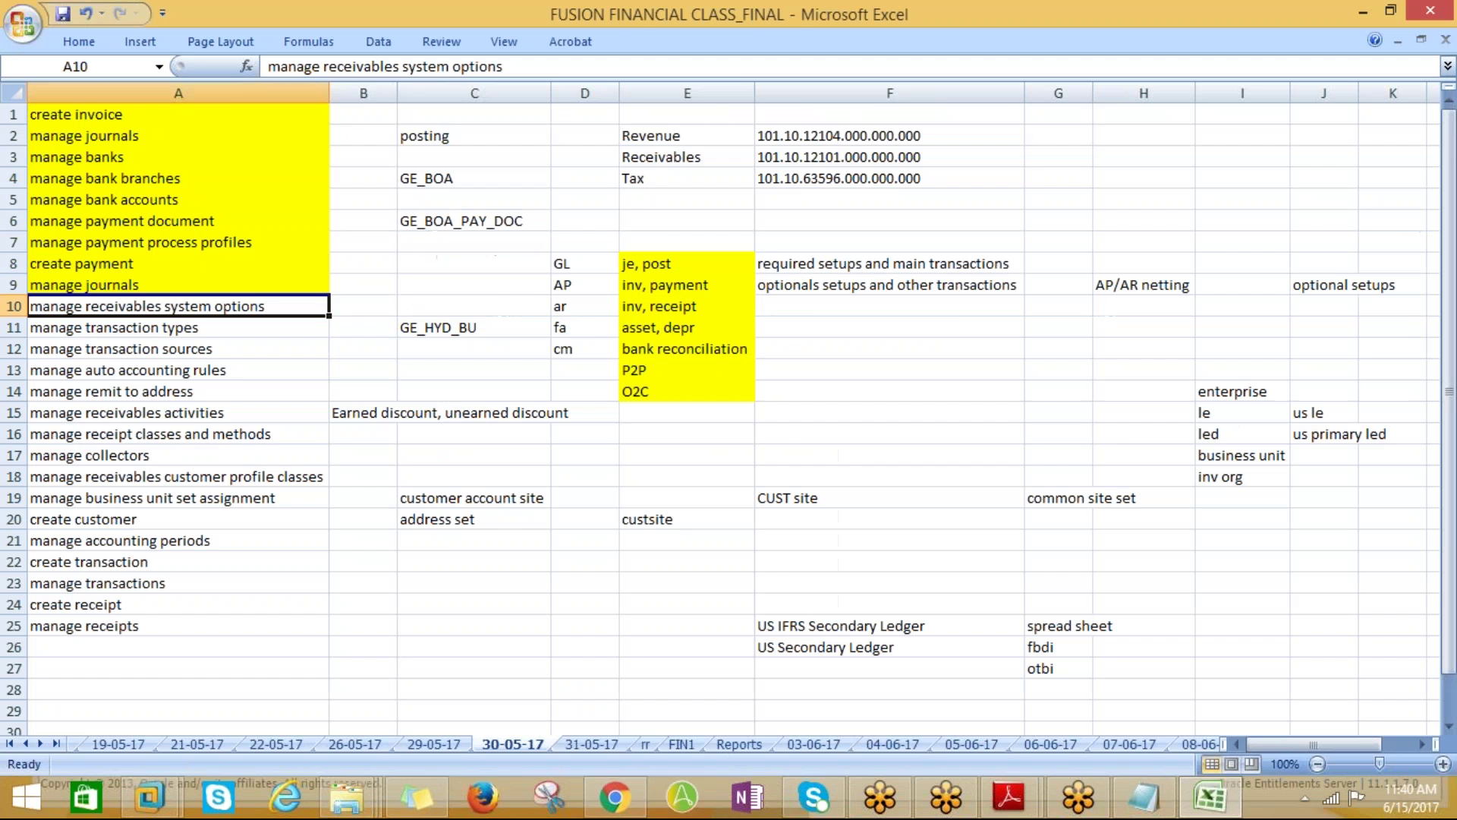
key("alt+Tab")
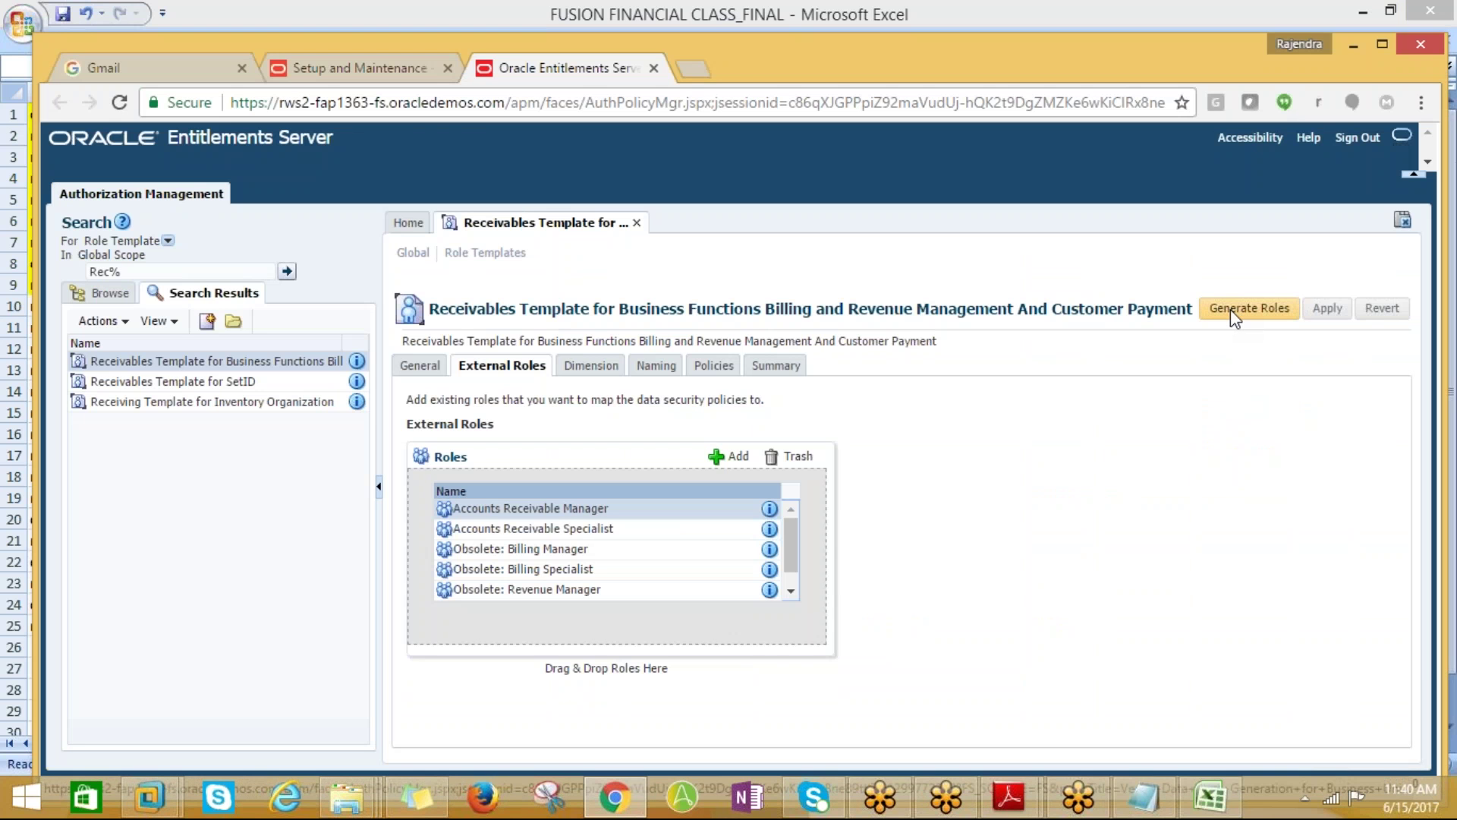
Generate roles from the Receivables template and dismiss the operation completed message
left_click(1231, 308)
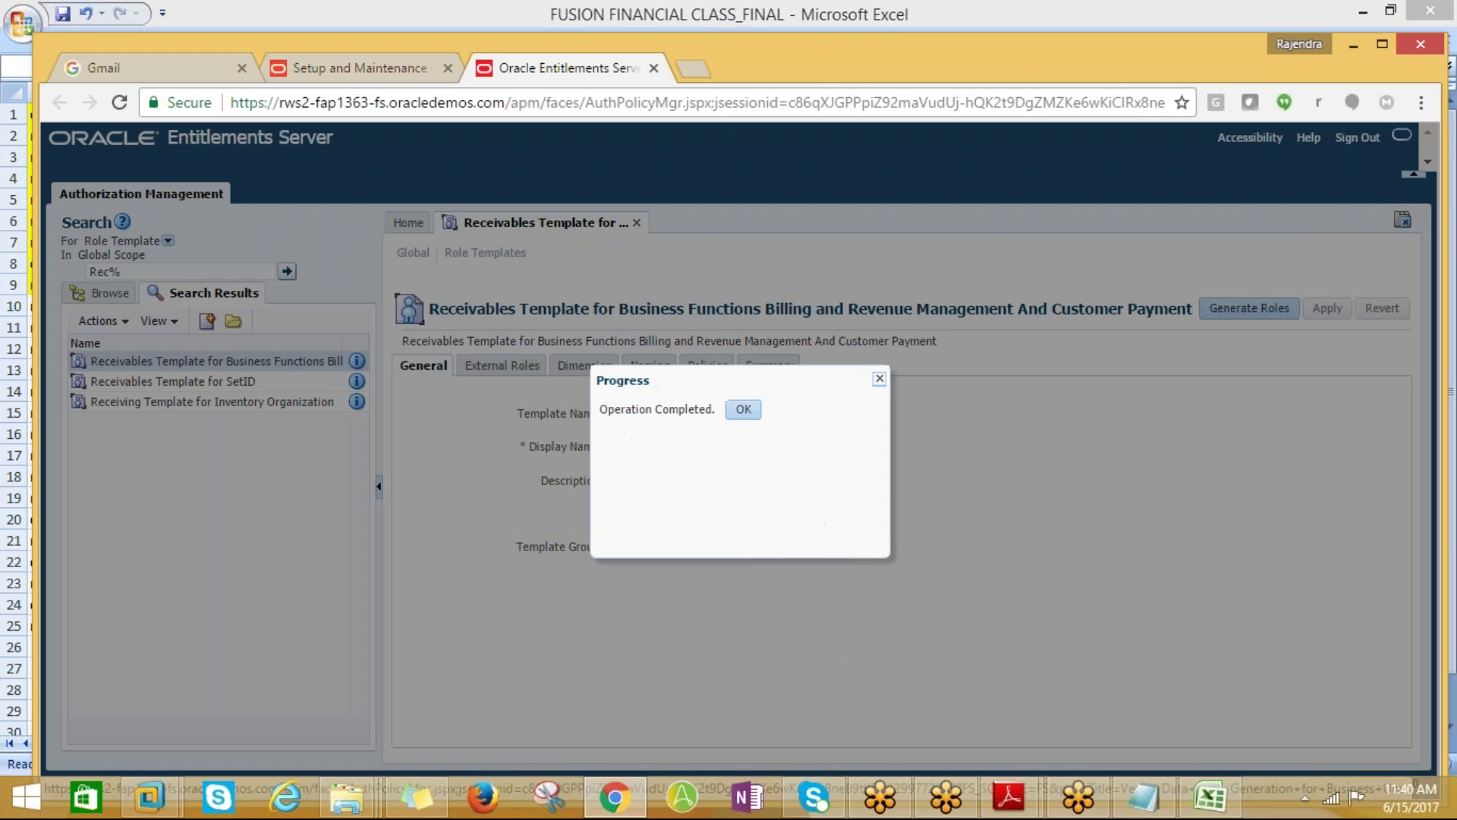
left_click(744, 409)
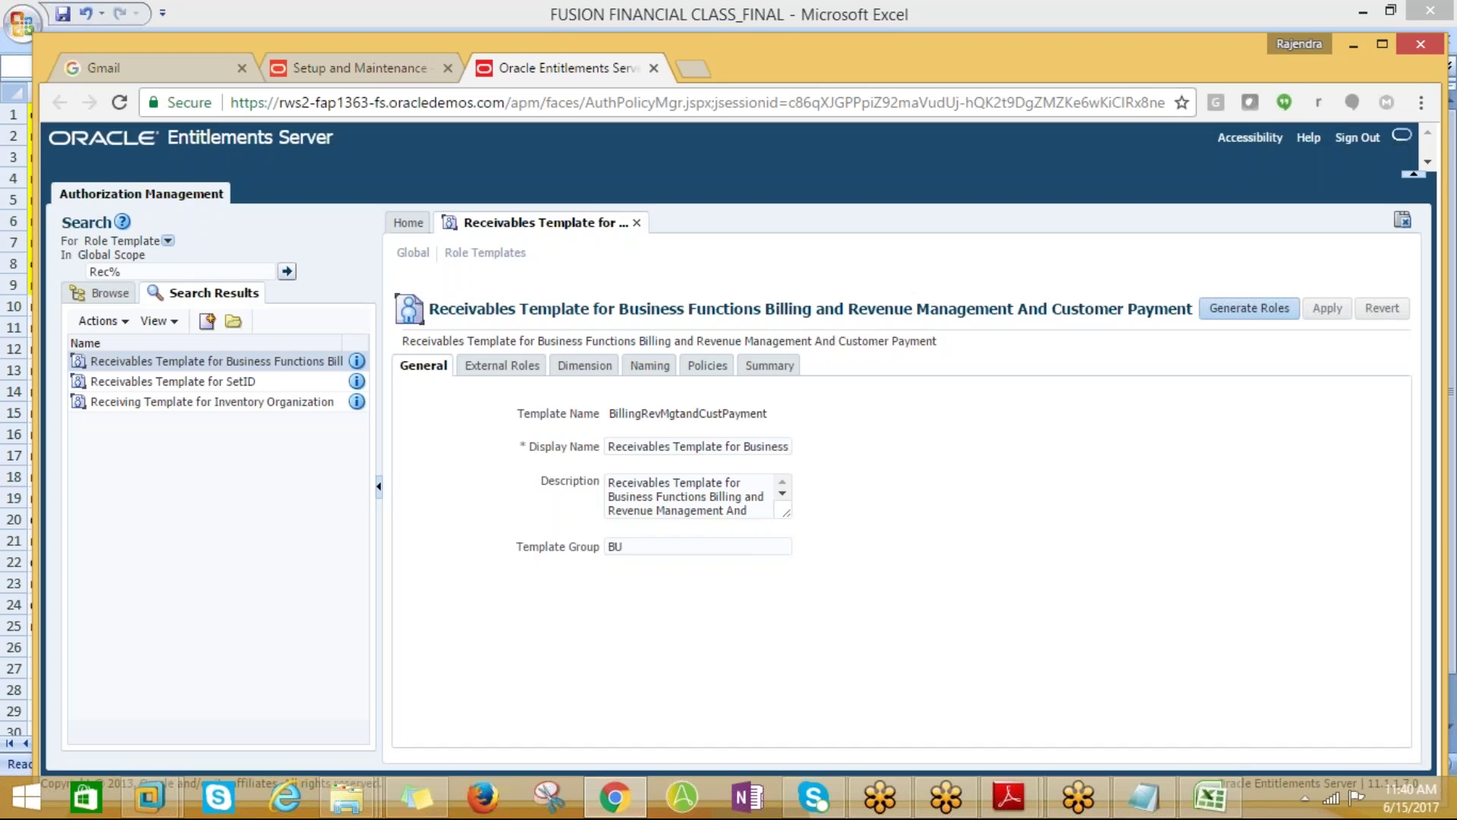
left_click(312, 65)
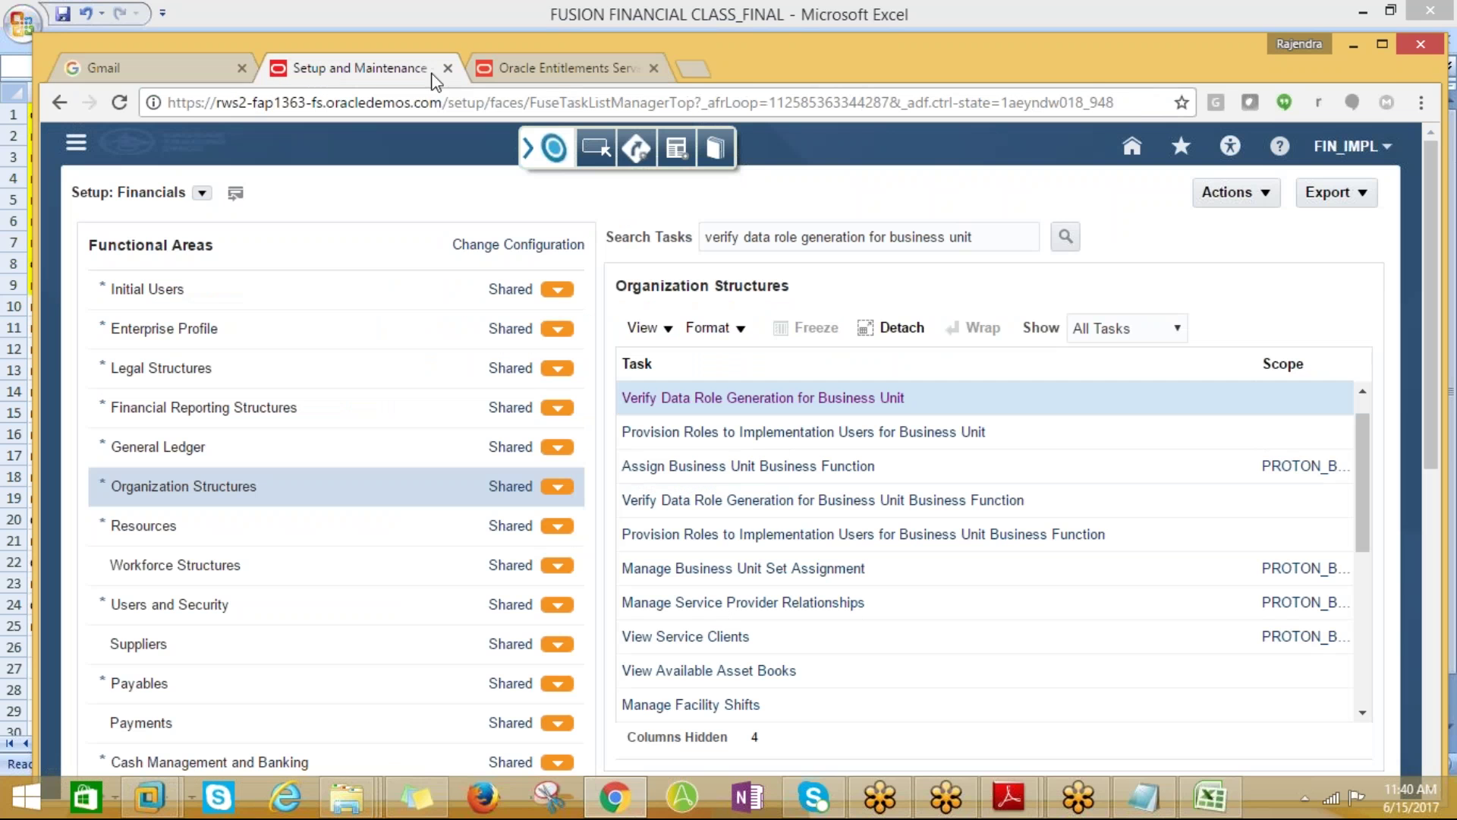
left_click(546, 75)
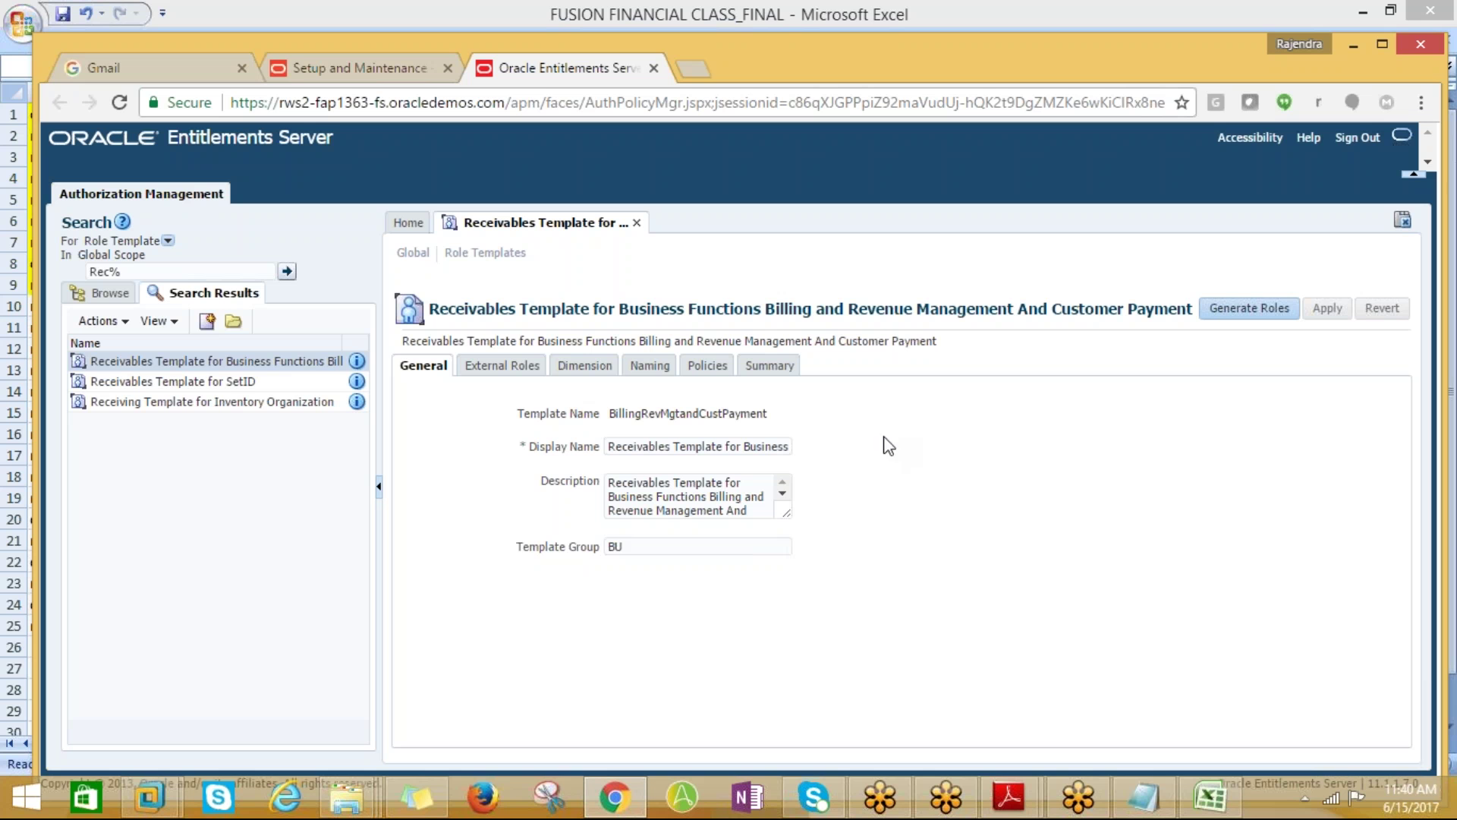
Review the Summary of valid and invalid generated roles, then return to Setup and Maintenance
left_click(770, 368)
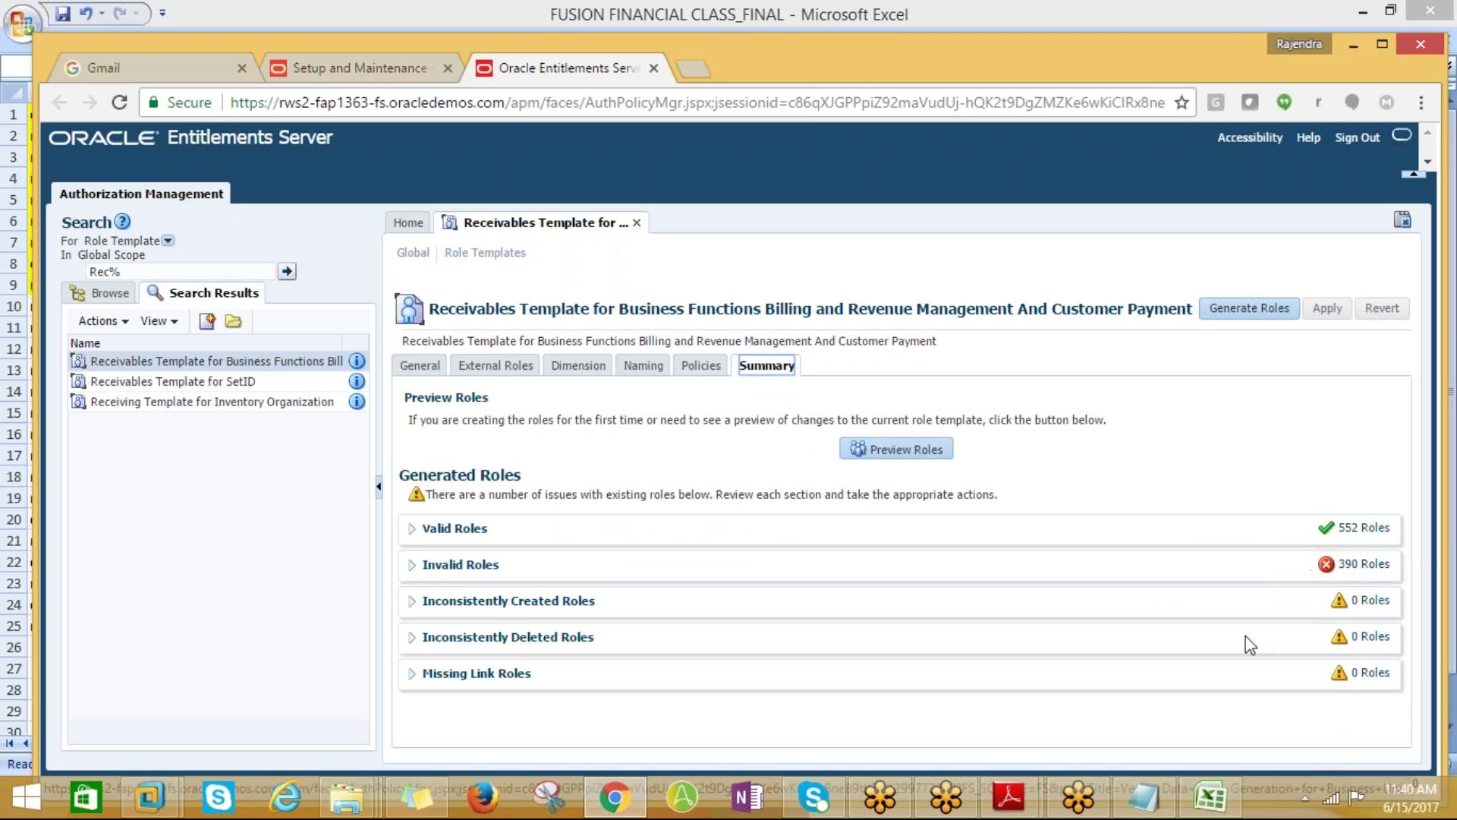
left_click(413, 564)
scroll(672, 630, "down", 5)
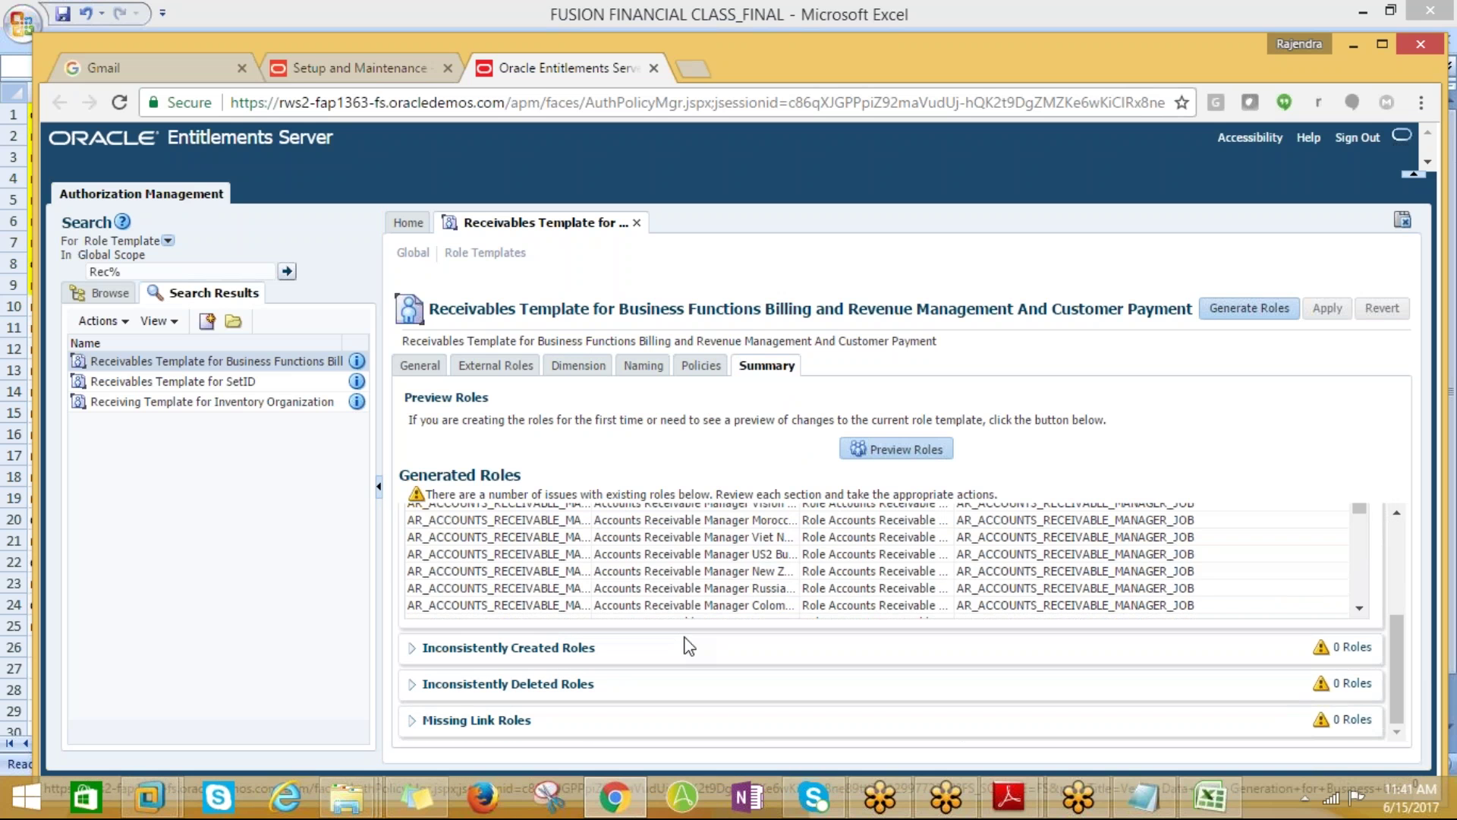
scroll(830, 570, "up", 3)
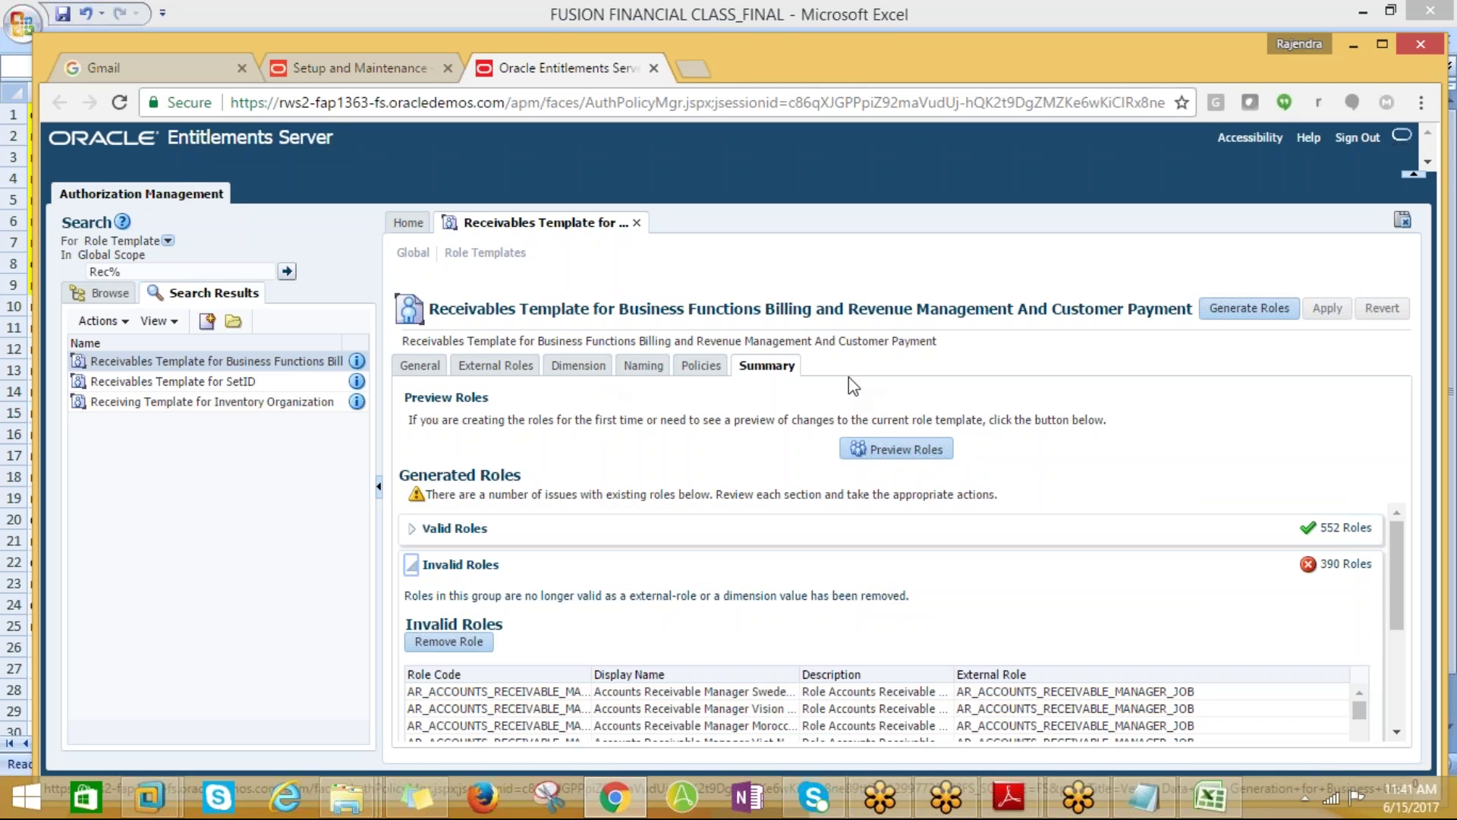
left_click(380, 68)
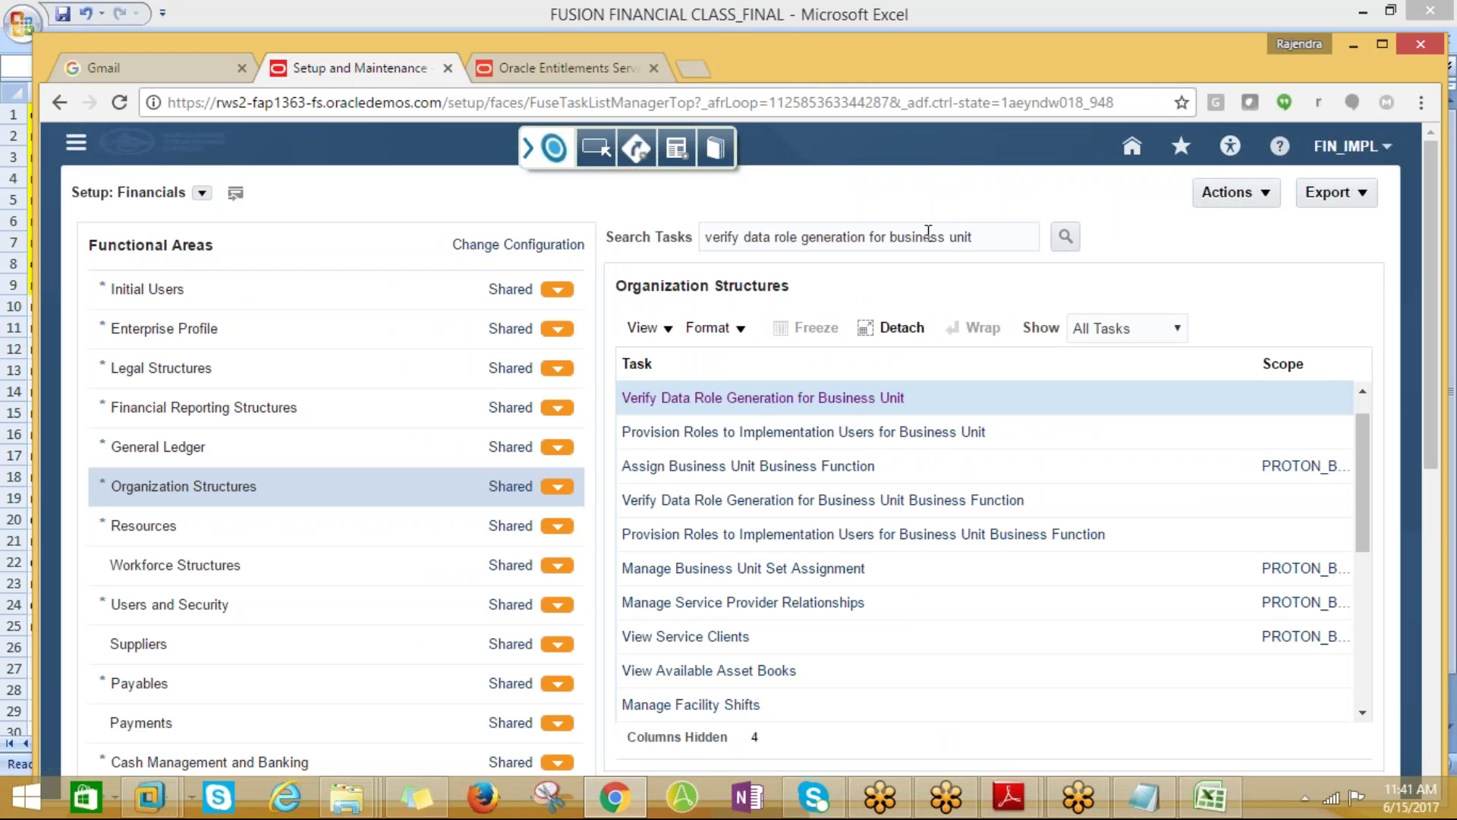
Search tasks for create%imple% and launch Create Implementation Users into Identity Manager administration
left_click_drag(972, 236, 709, 254)
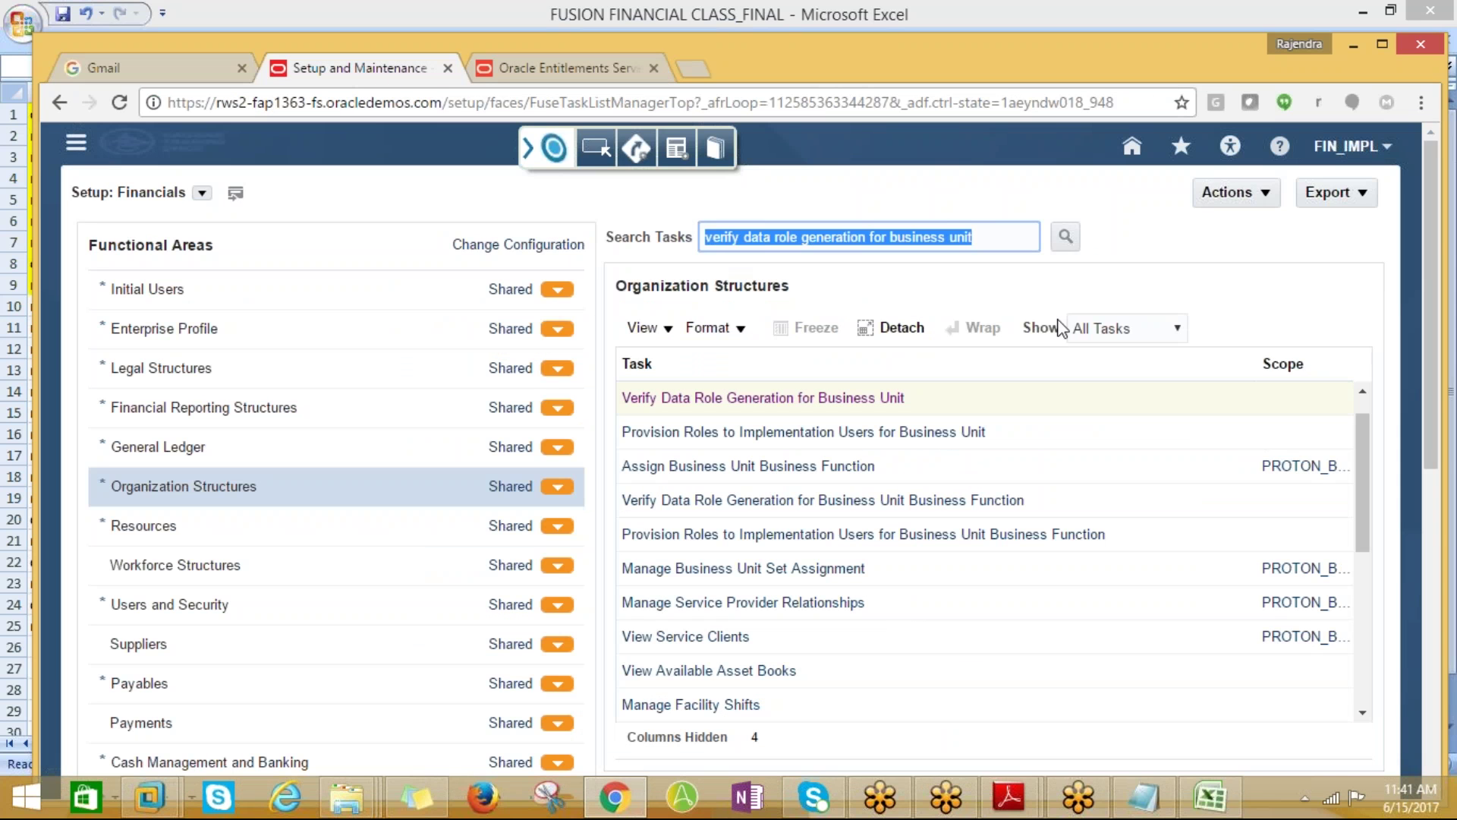
type("create%")
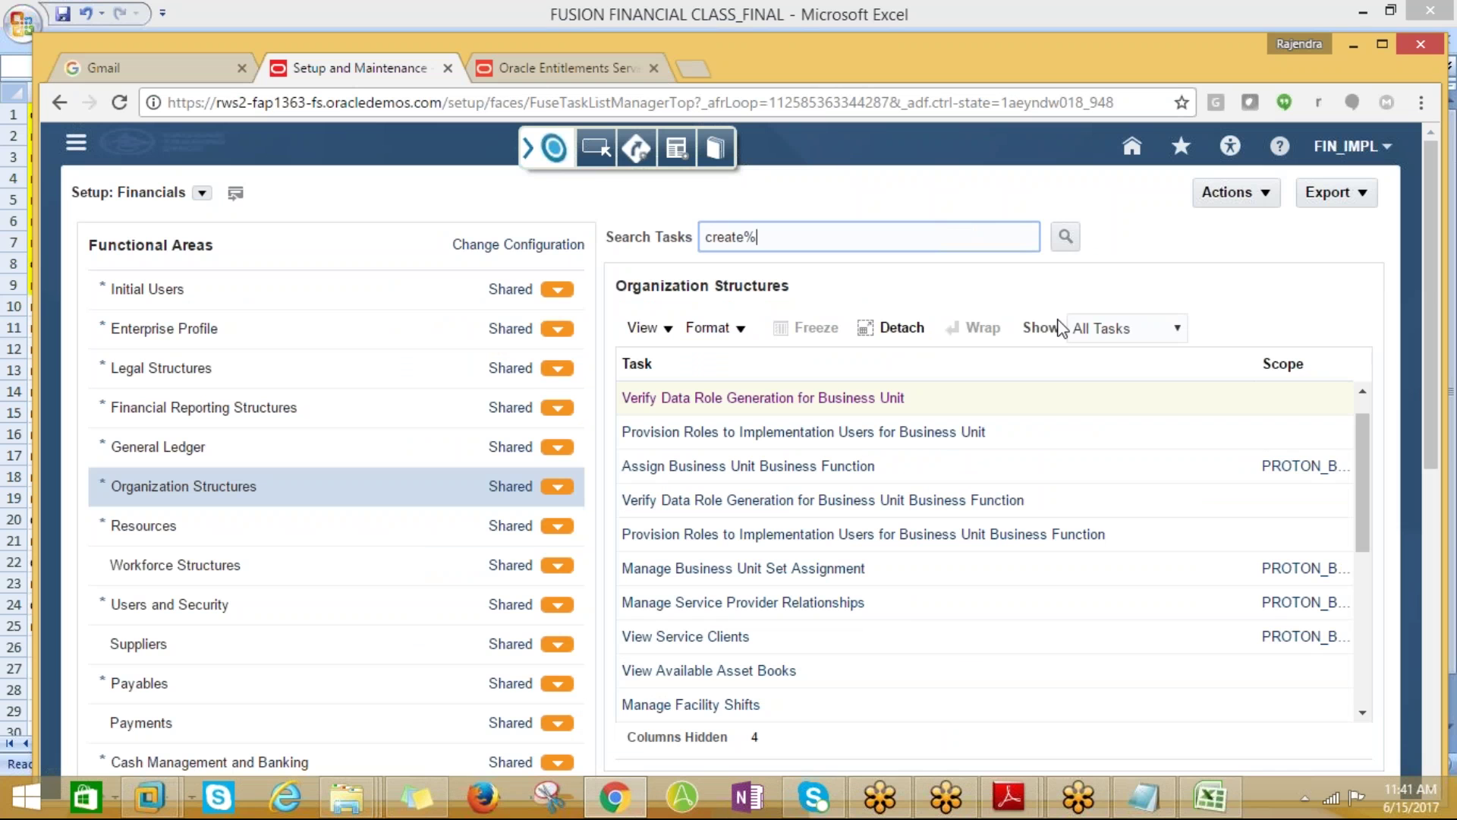
type("imple%")
left_click(1066, 236)
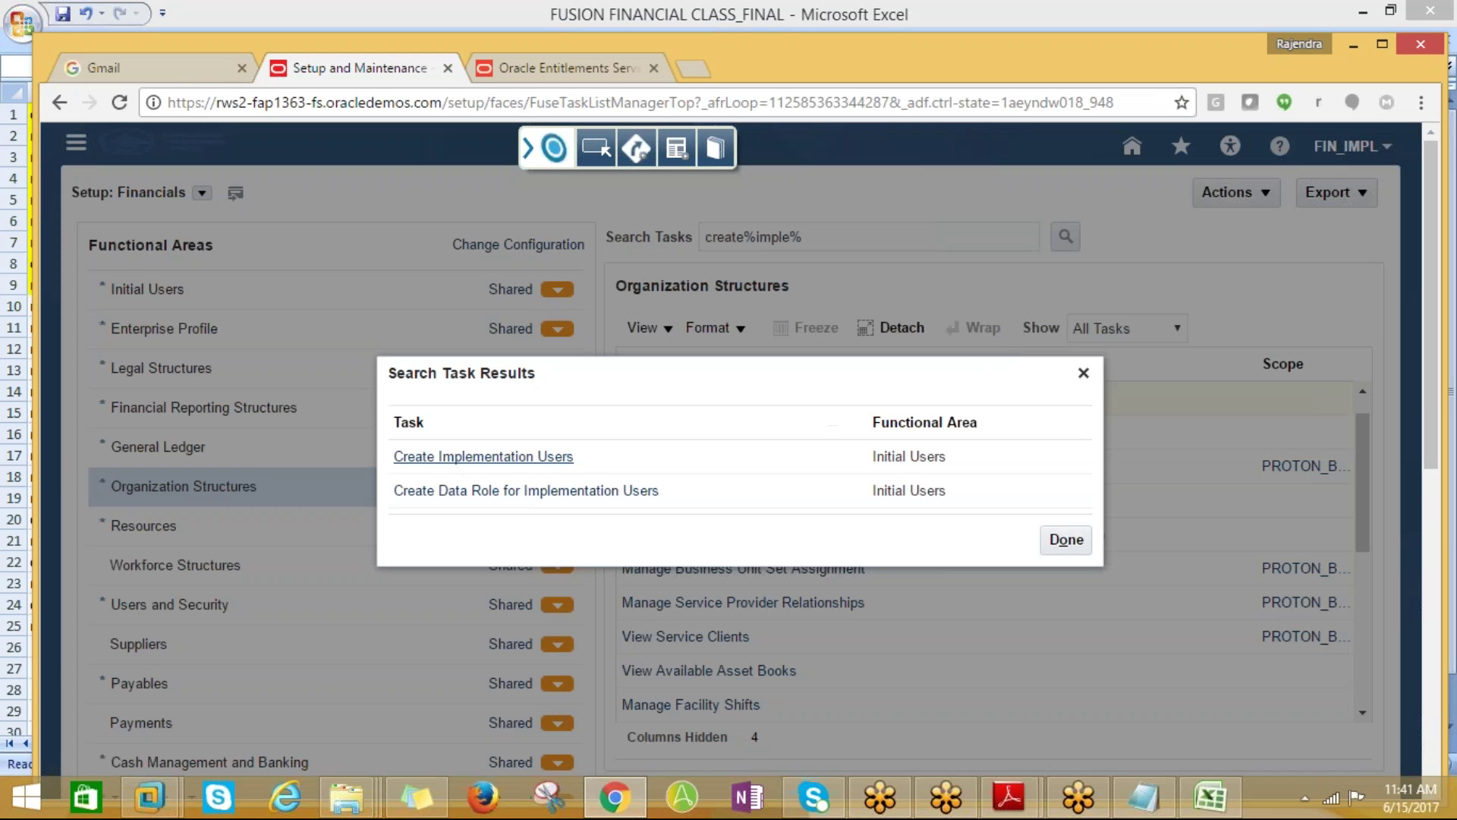
left_click(527, 460)
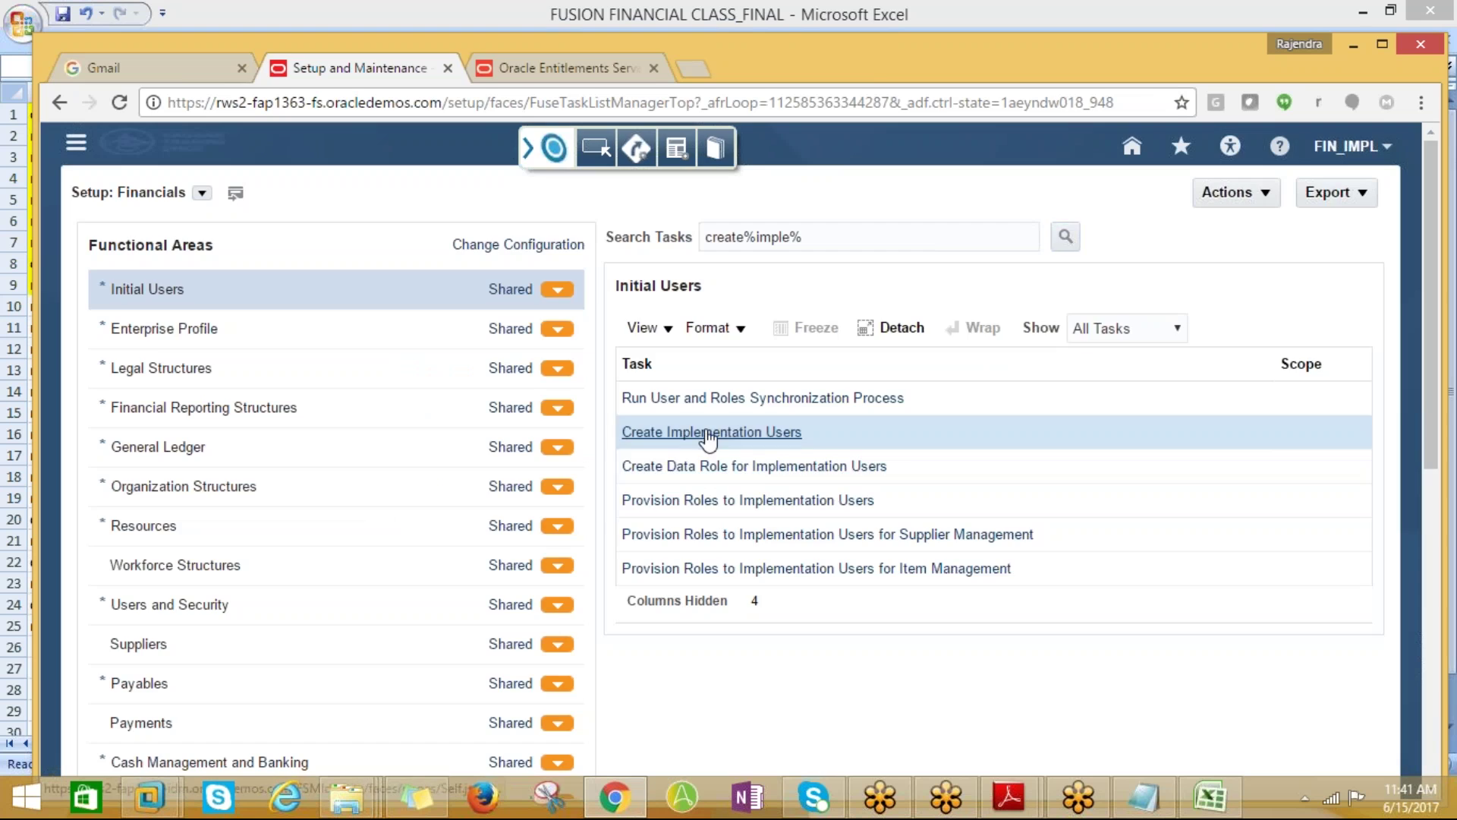
left_click(708, 432)
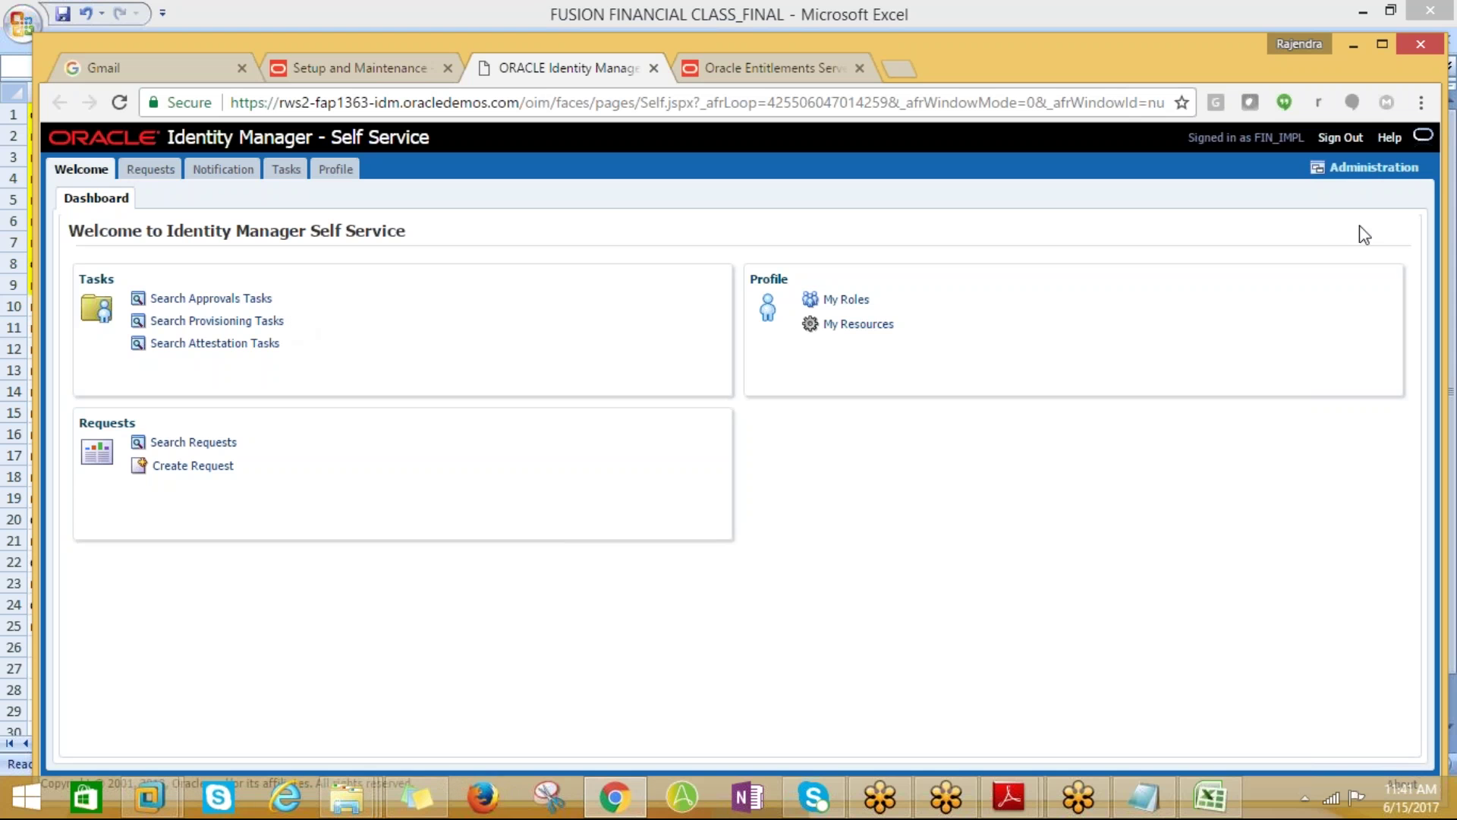
left_click(1370, 168)
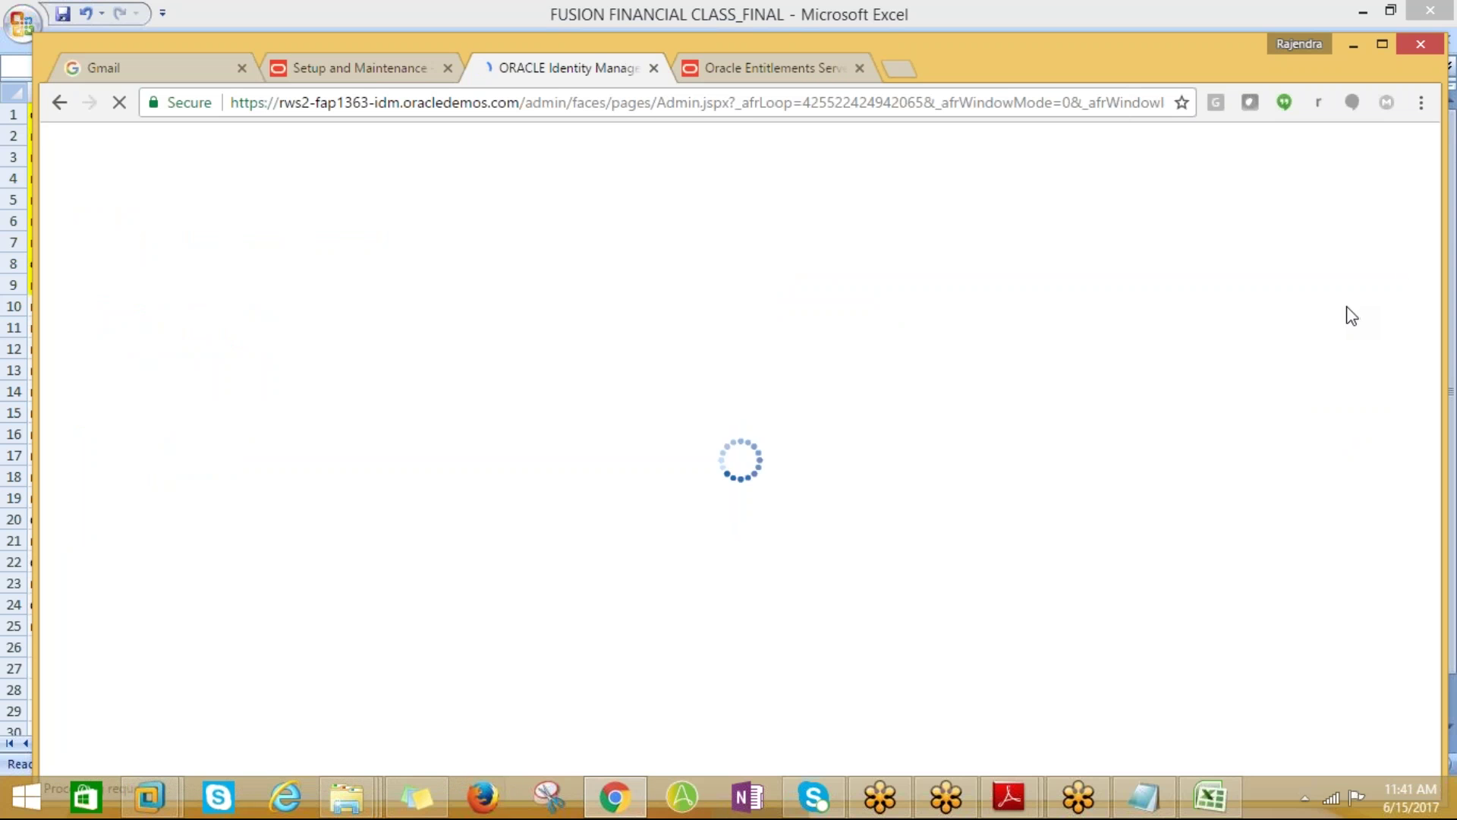
Start a new user, entering the first name and choosing organization Xellerate Users
left_click(532, 346)
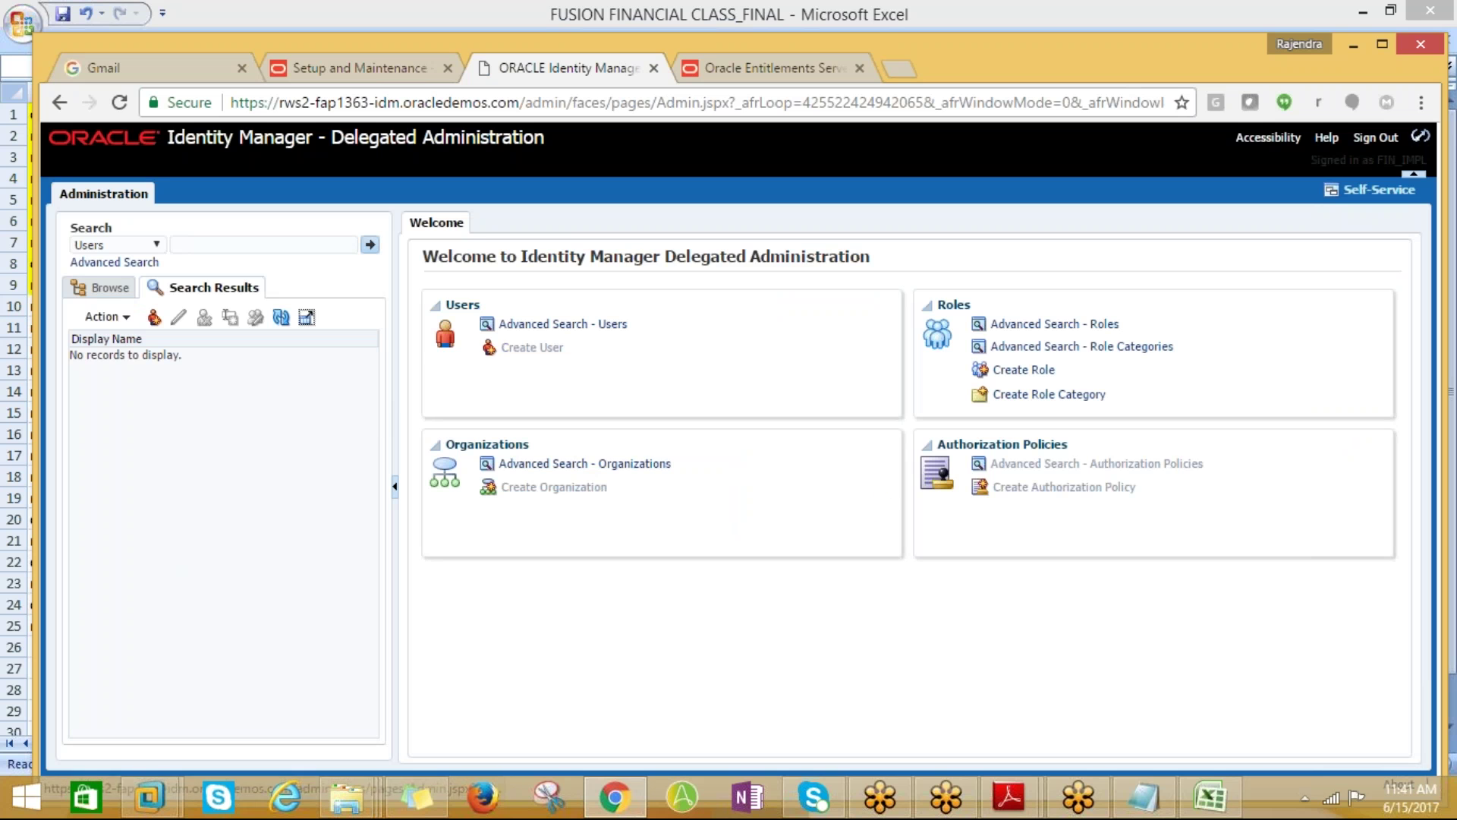
left_click(560, 387)
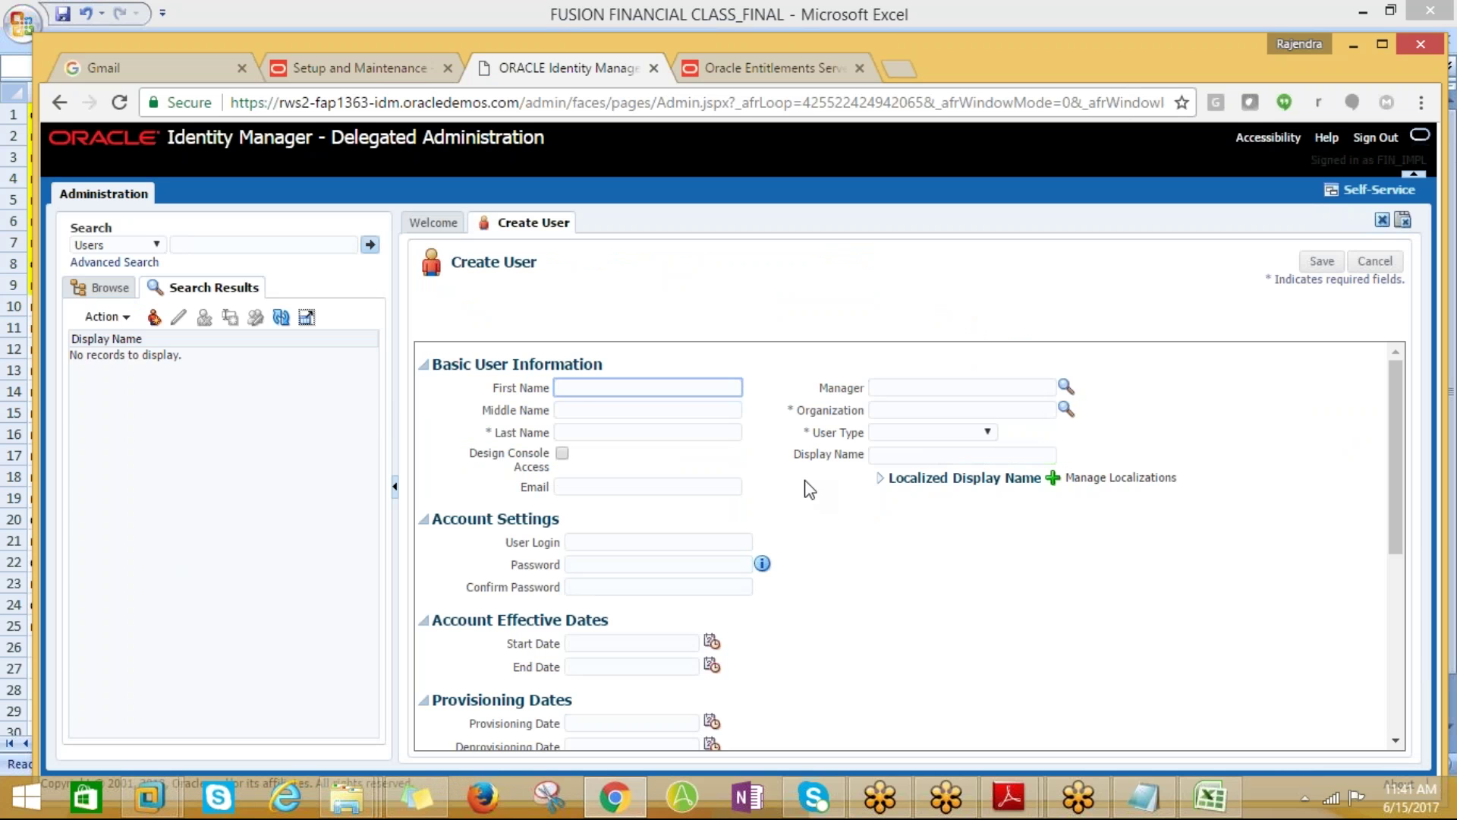
type("proton")
key("Tab")
key("Tab")
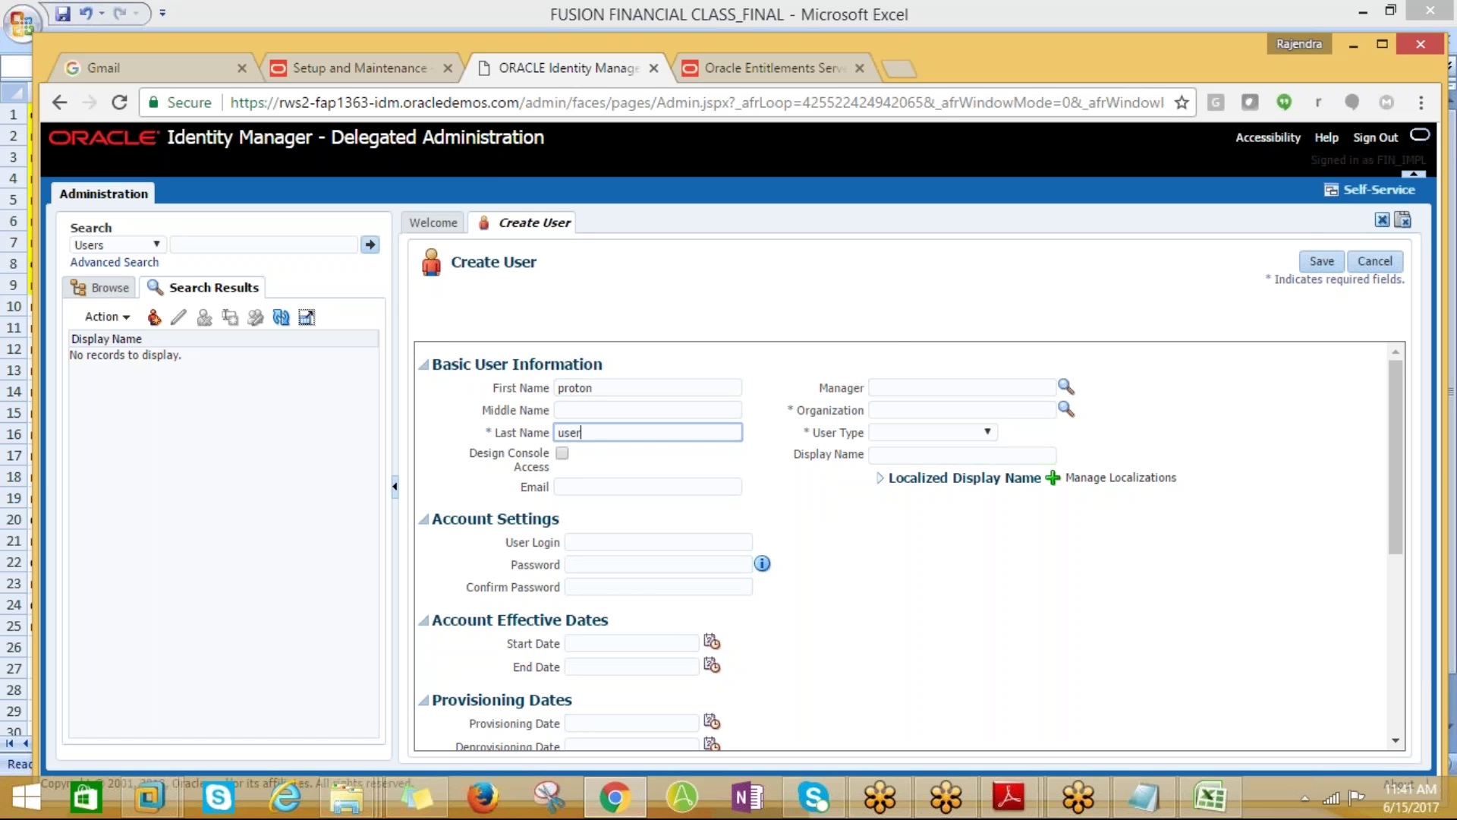
left_click(890, 410)
left_click(1065, 410)
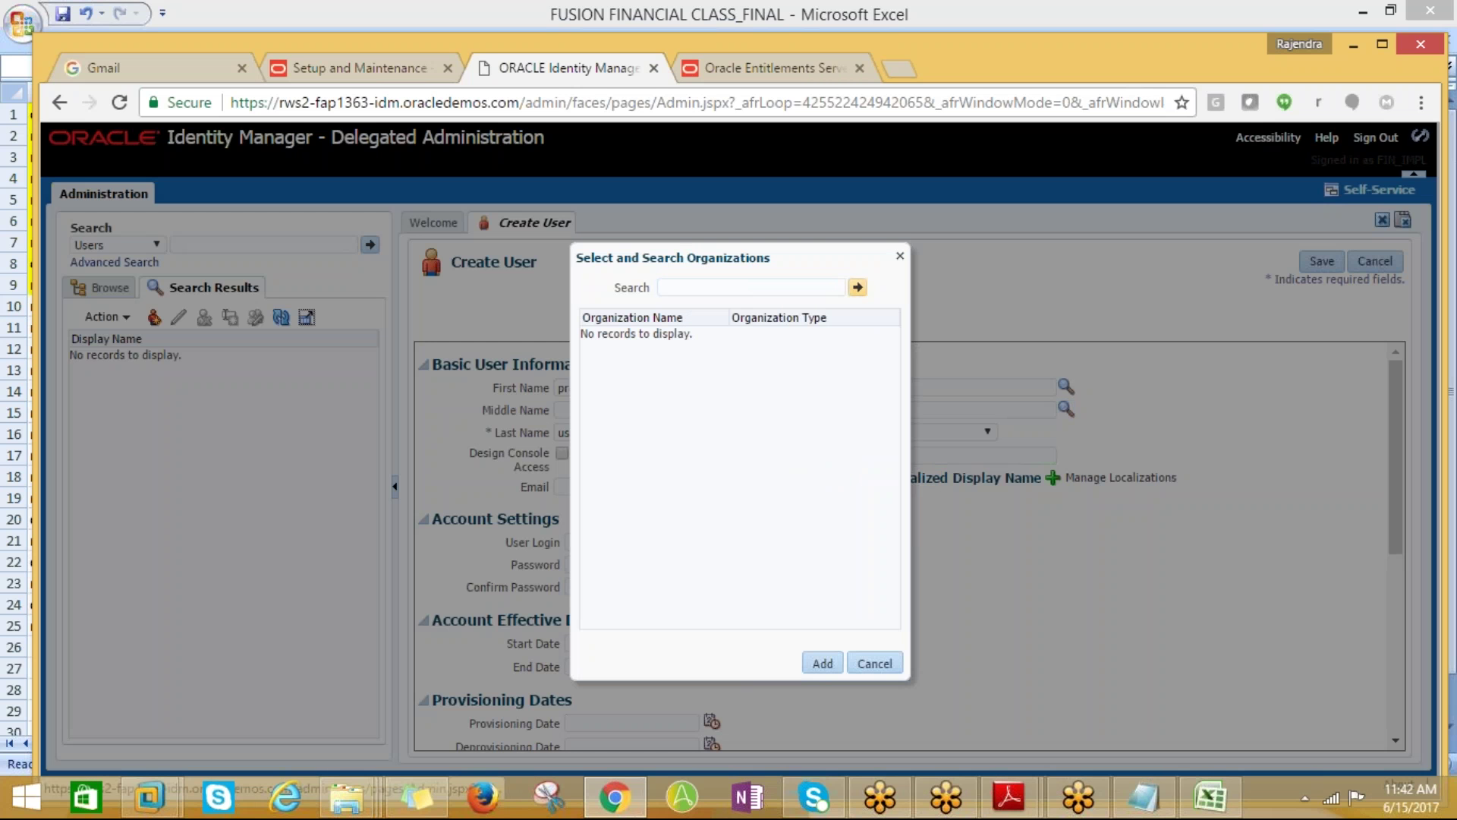
left_click(657, 337)
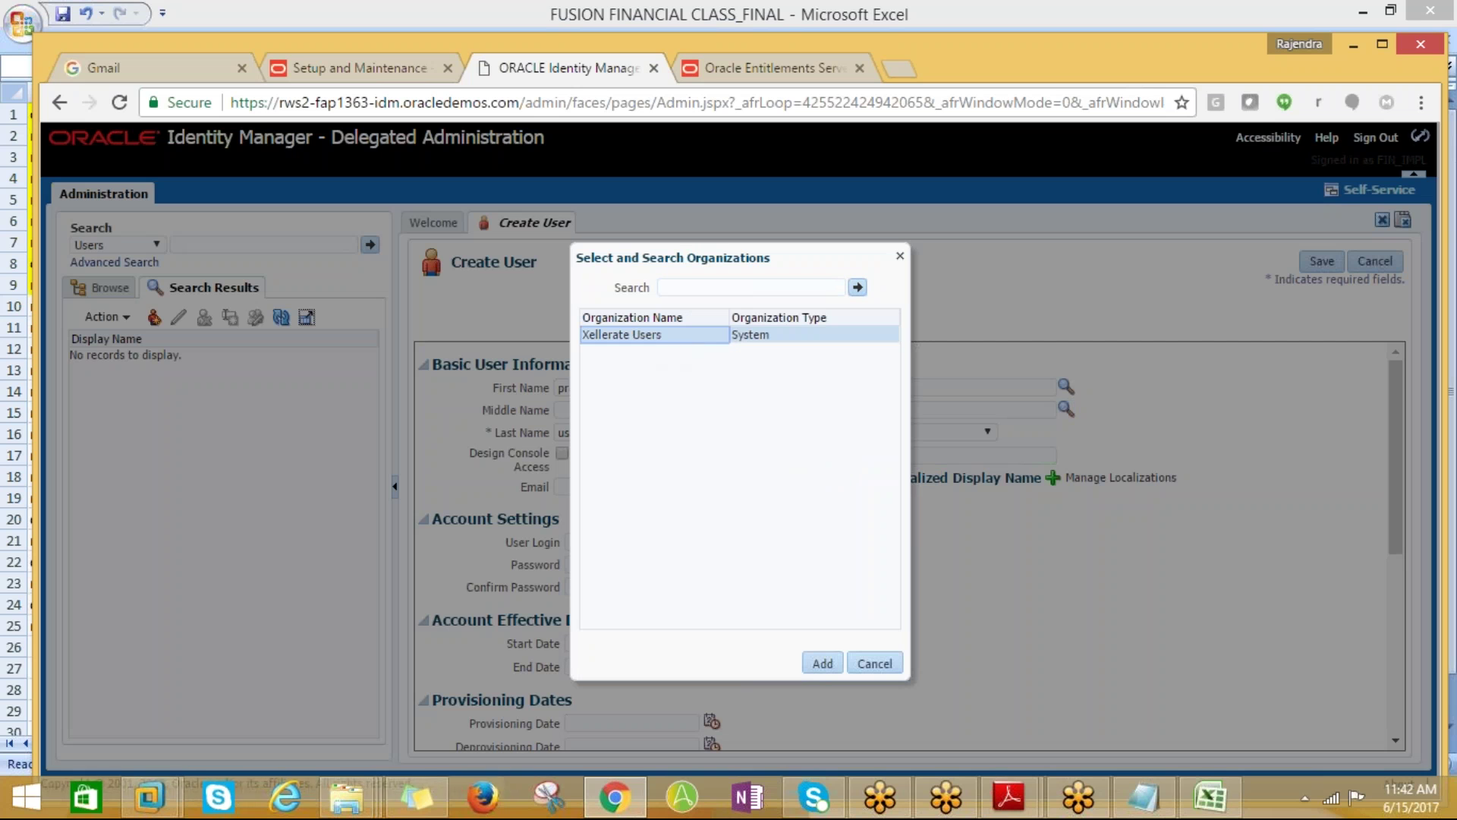
left_click(822, 666)
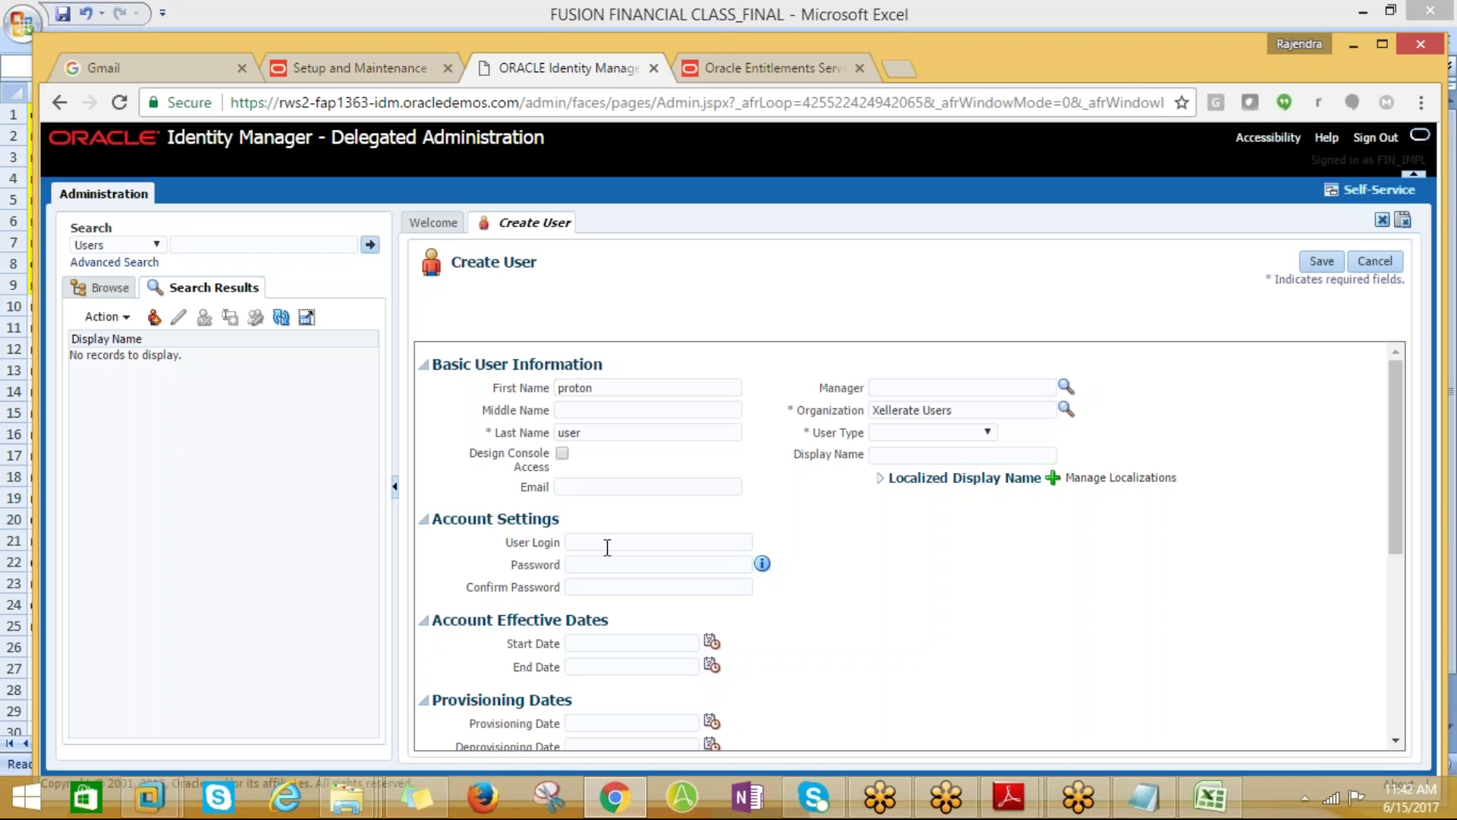
Enter the user login and password, set user type Employee, and save the user
left_click(607, 545)
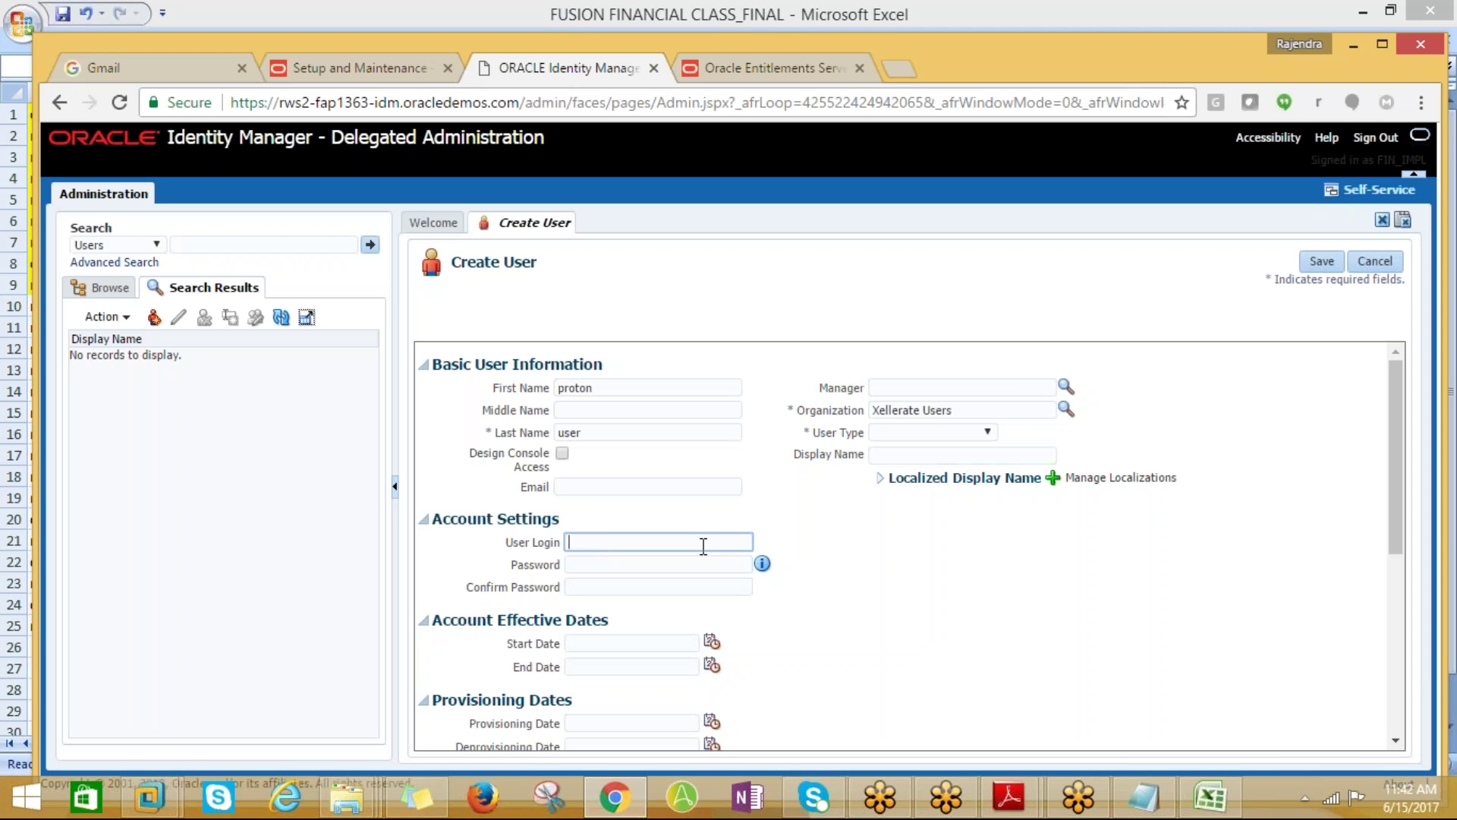
type("proton.user")
key("Tab")
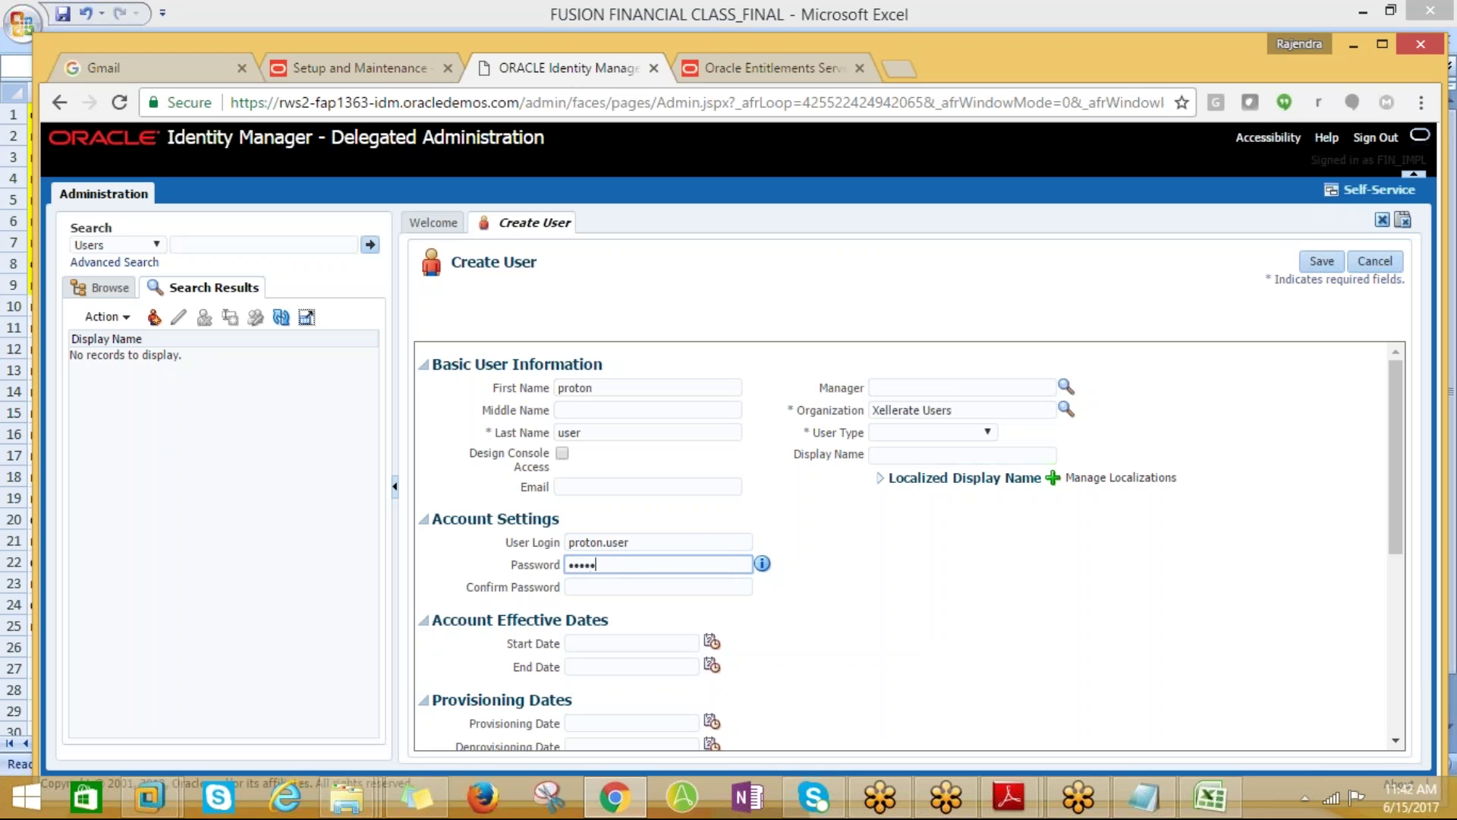
left_click(763, 563)
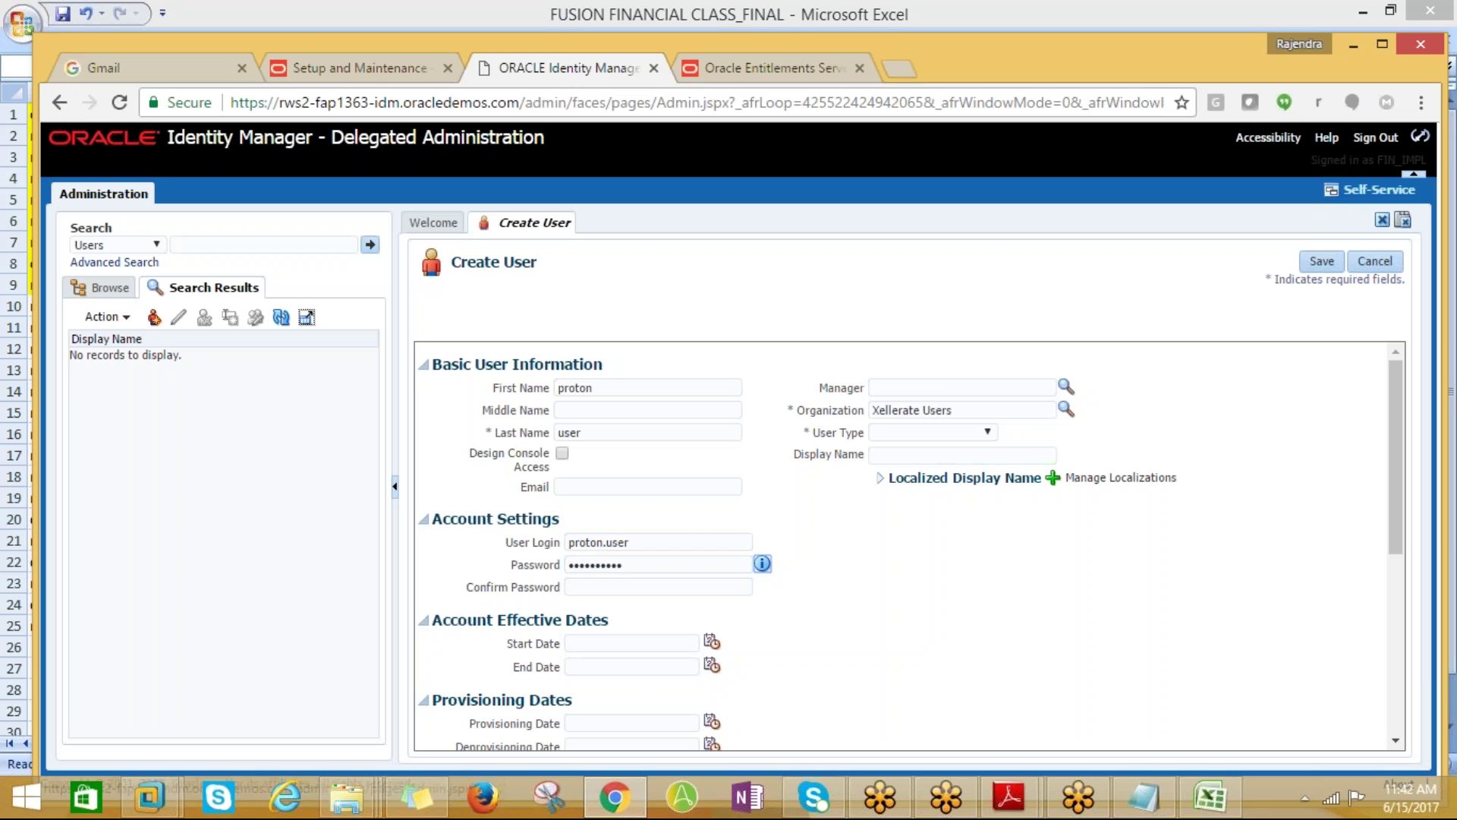
left_click(620, 586)
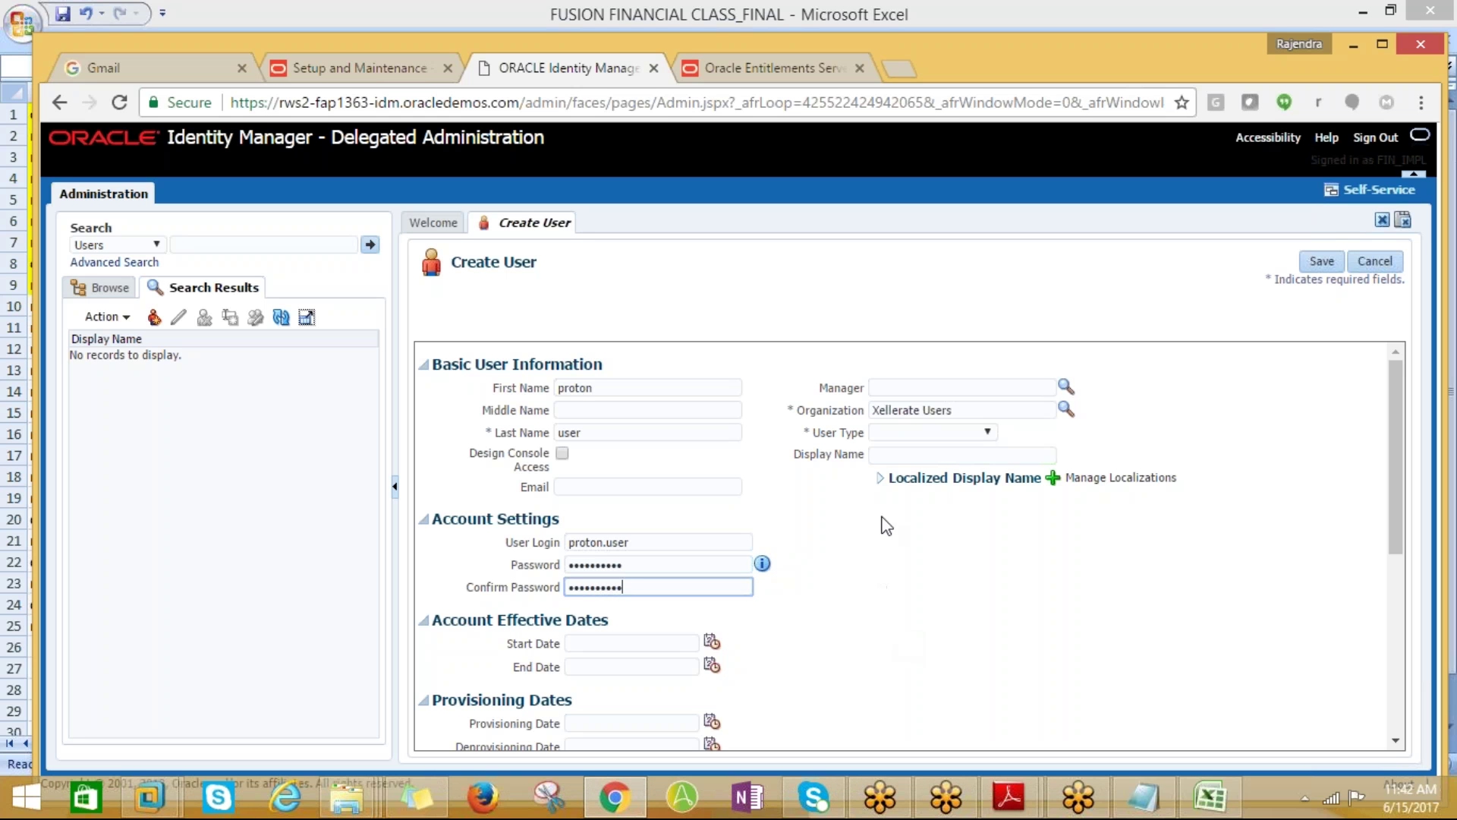
left_click(970, 431)
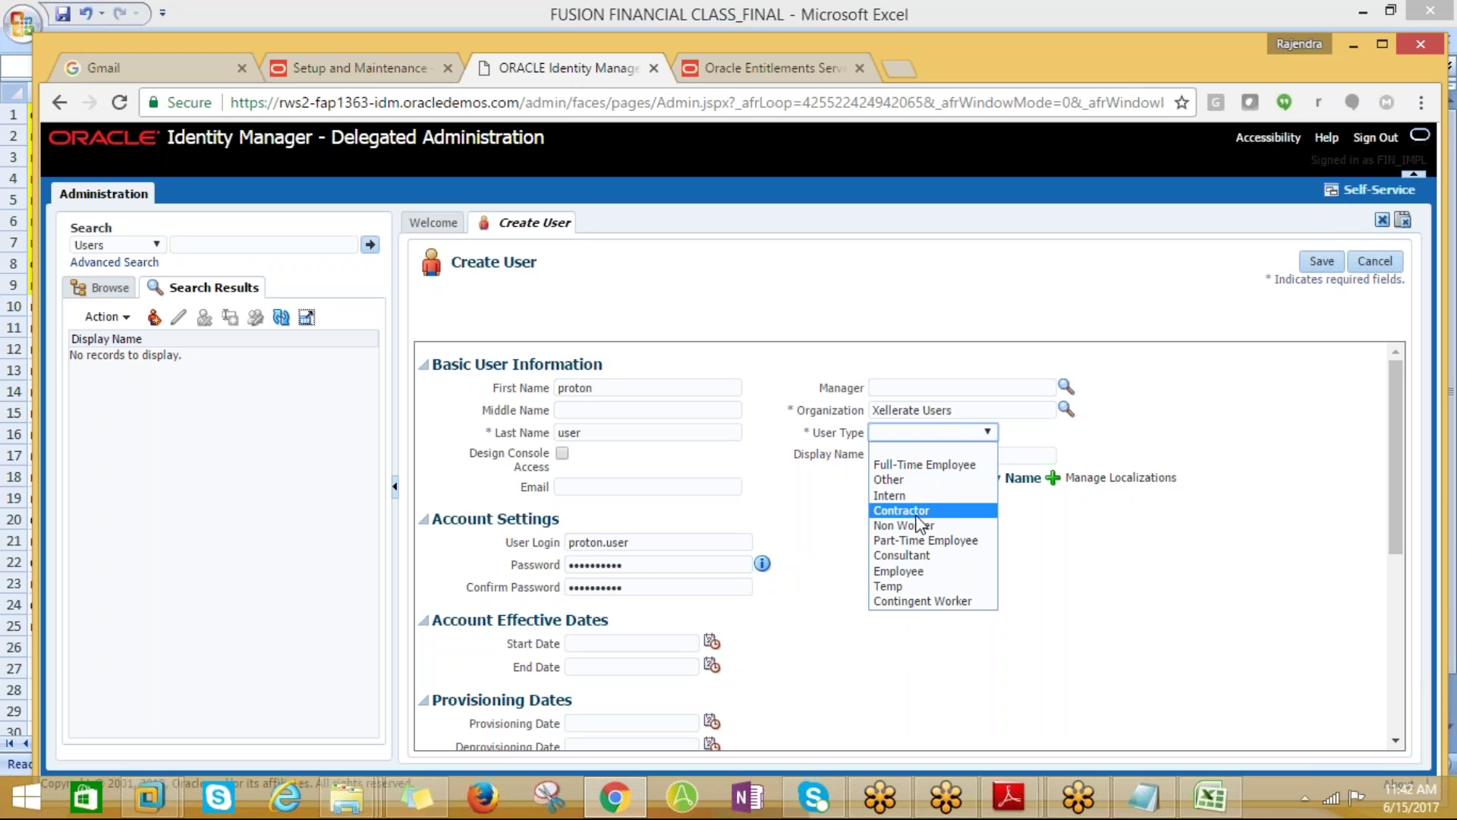
left_click(911, 571)
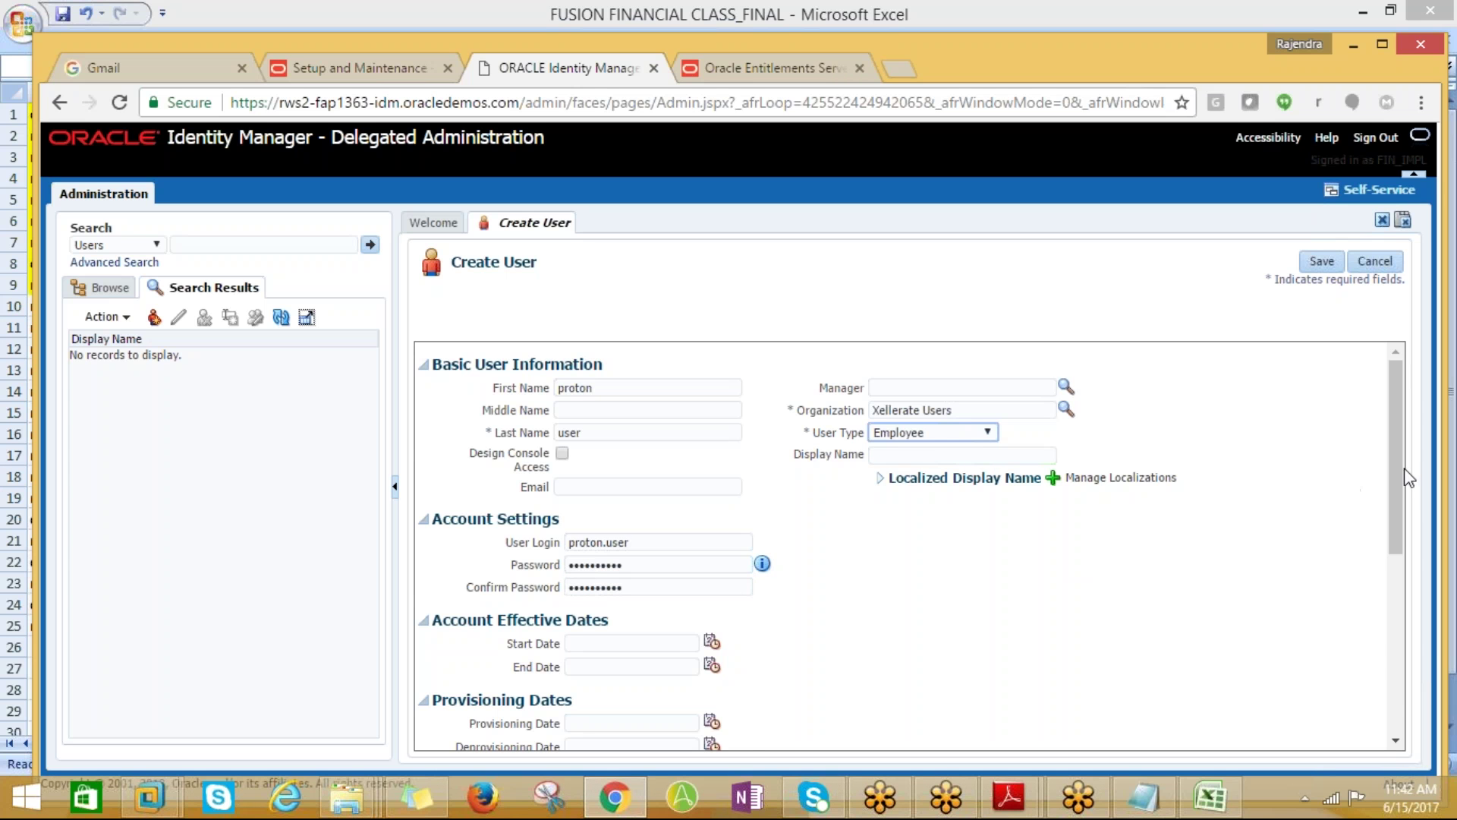
left_click_drag(1397, 475, 1418, 436)
left_click(1329, 260)
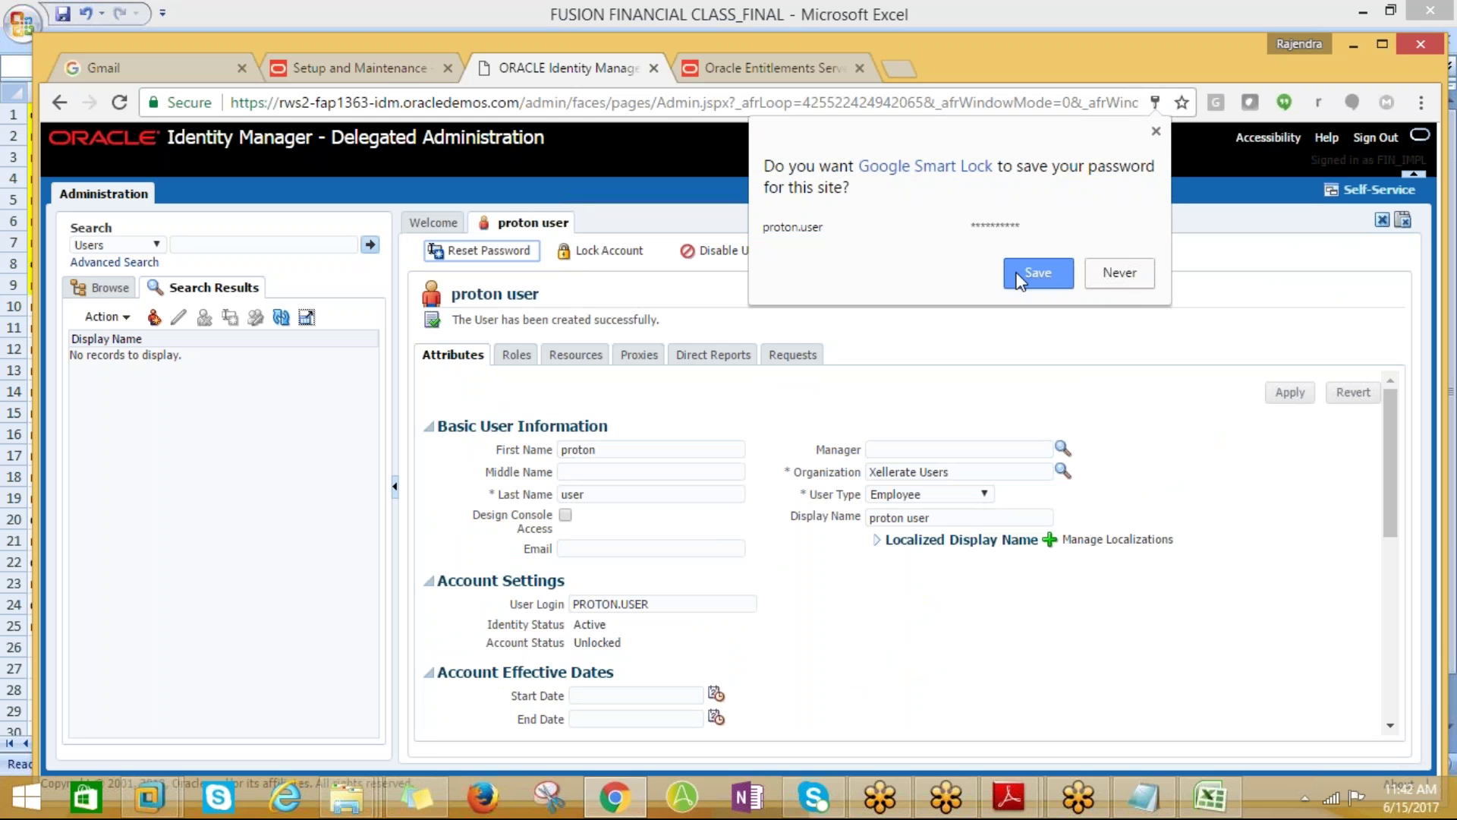
Assign the Employee role to the user via an Emplo% role search
left_click(1038, 272)
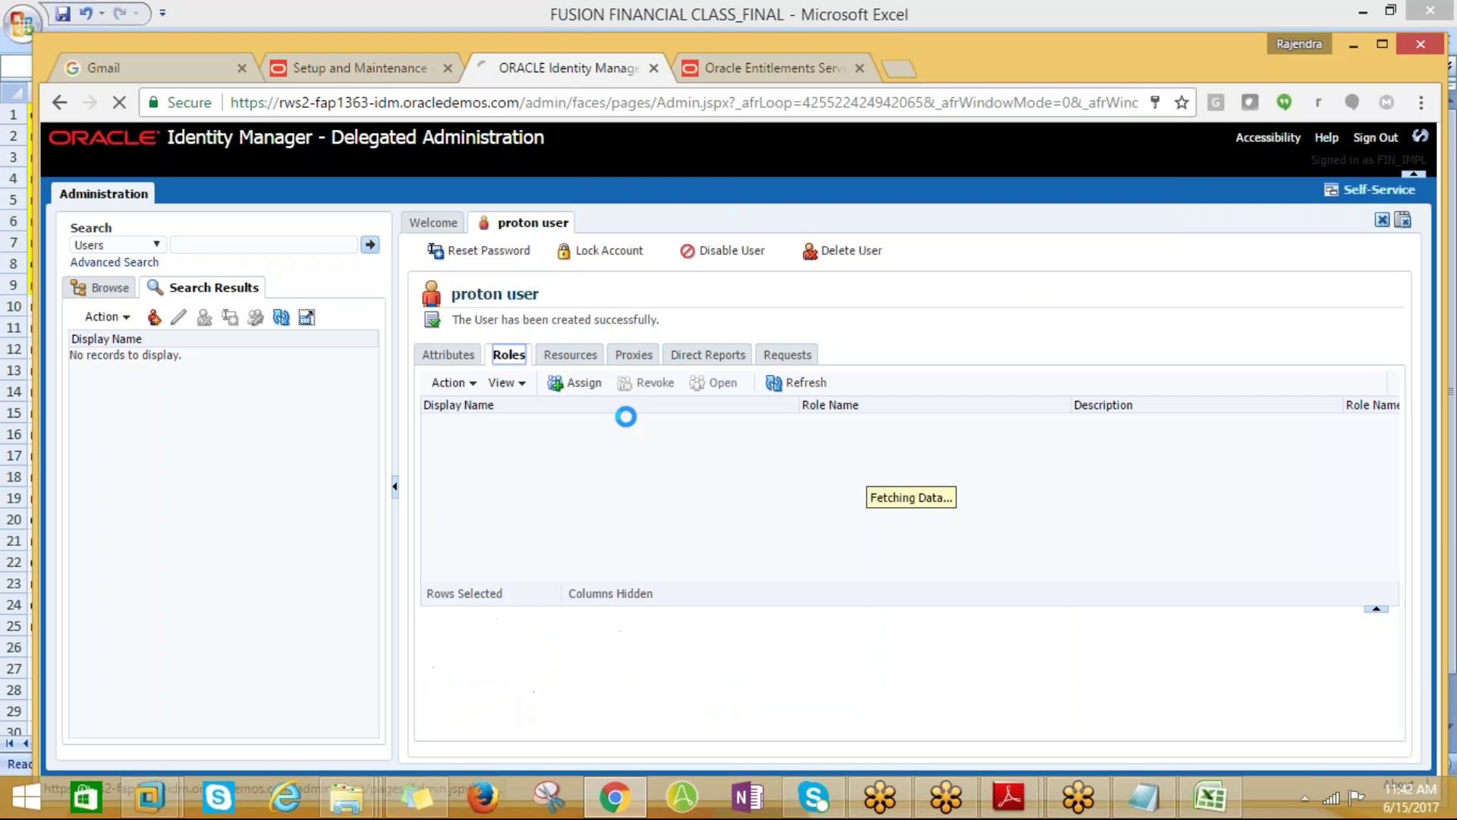
left_click(574, 382)
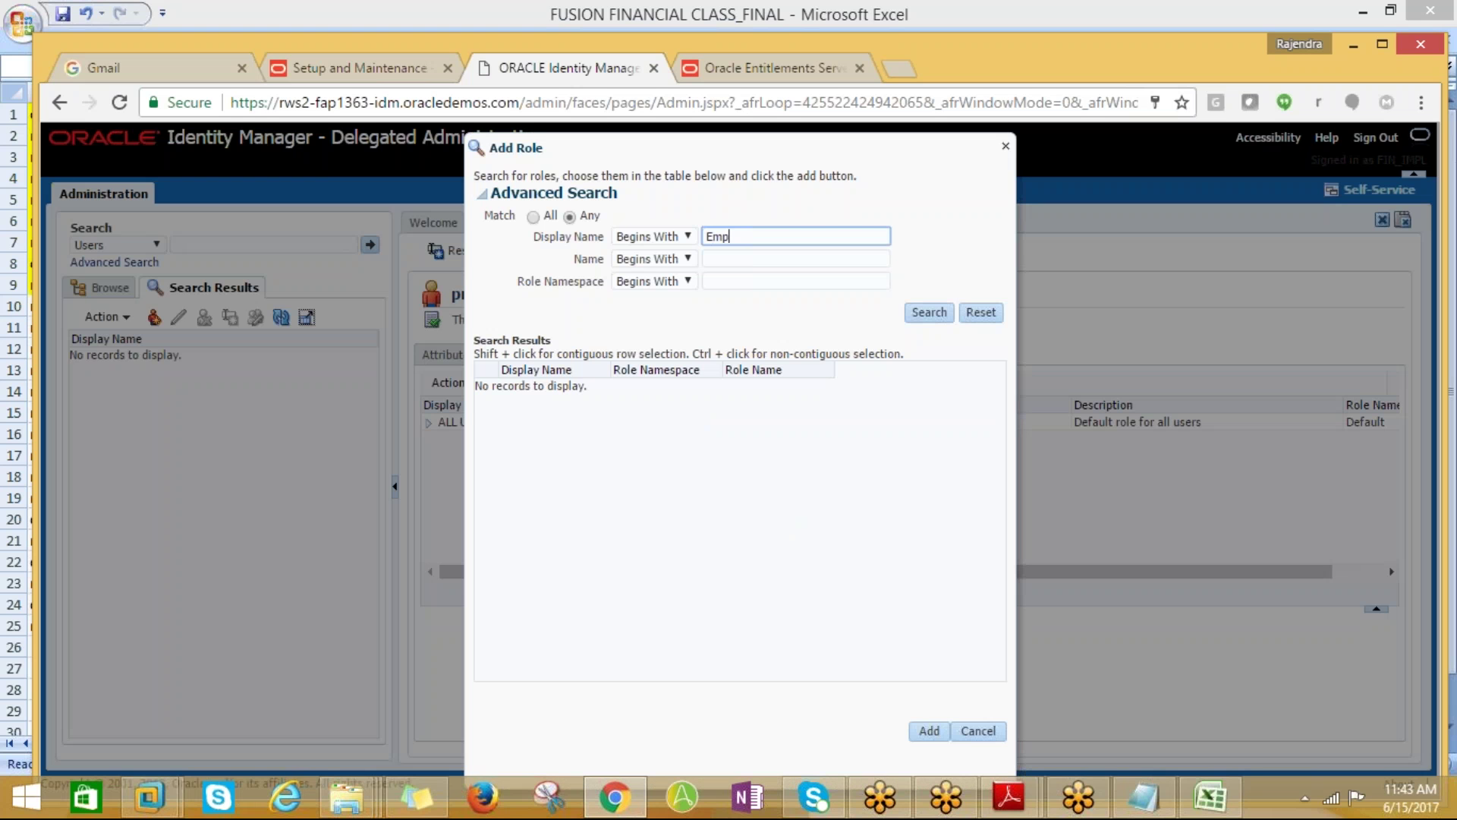
type("Emplo%")
key("Return")
left_click(547, 389)
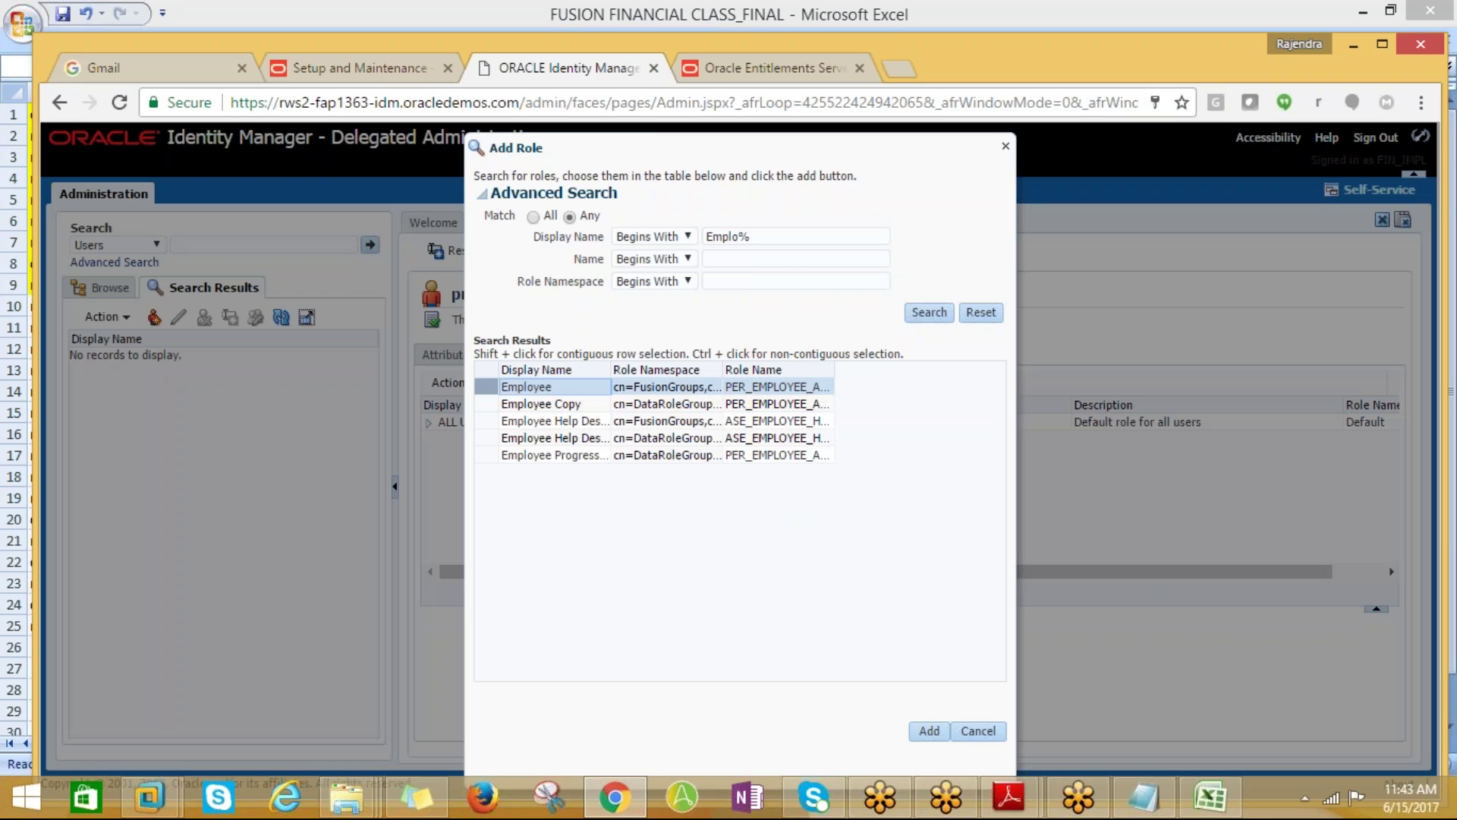
left_click(930, 731)
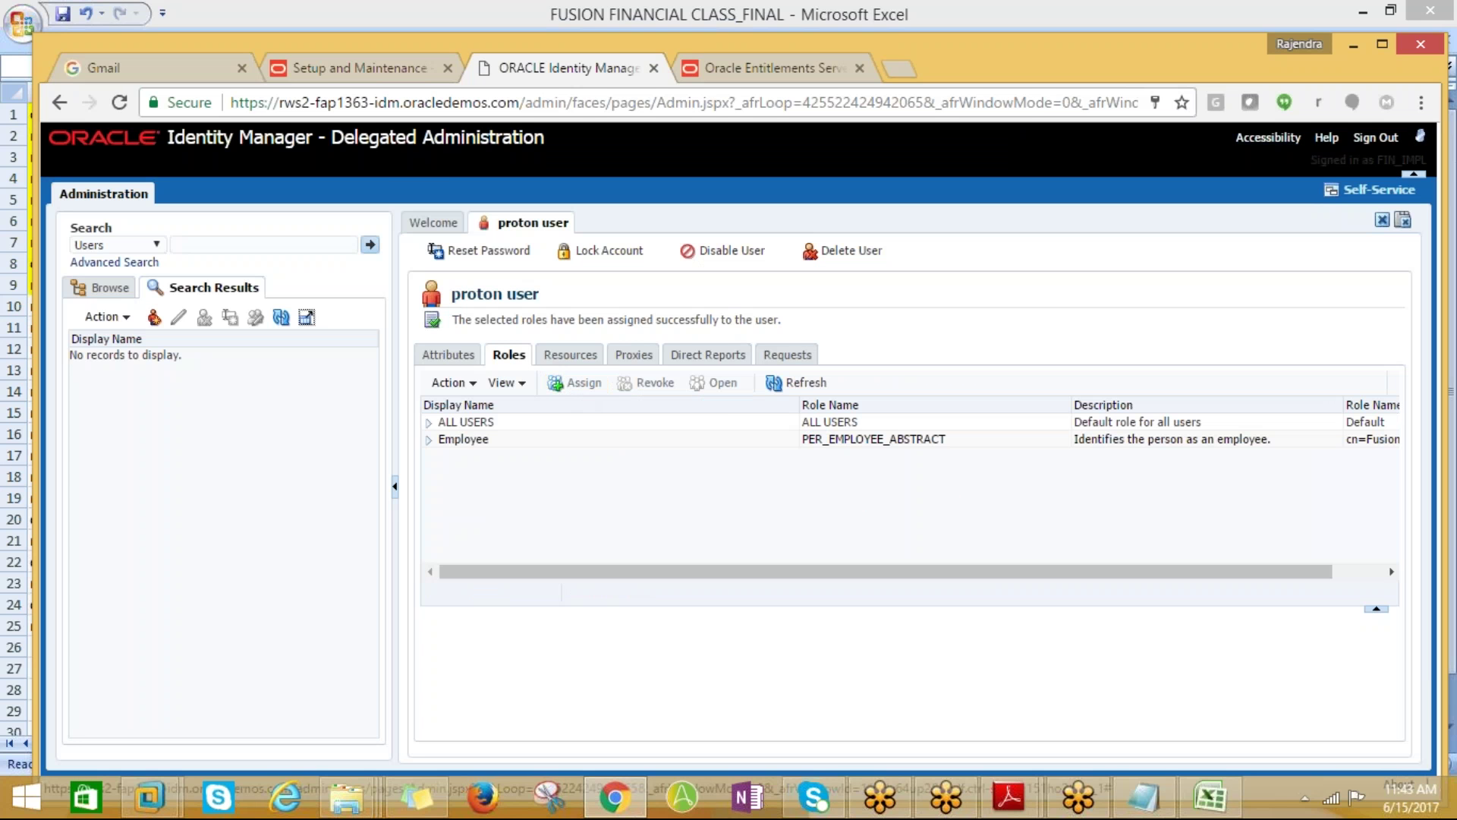
Search roles for IT%Secur% and add the IT Security Manager role
left_click(574, 382)
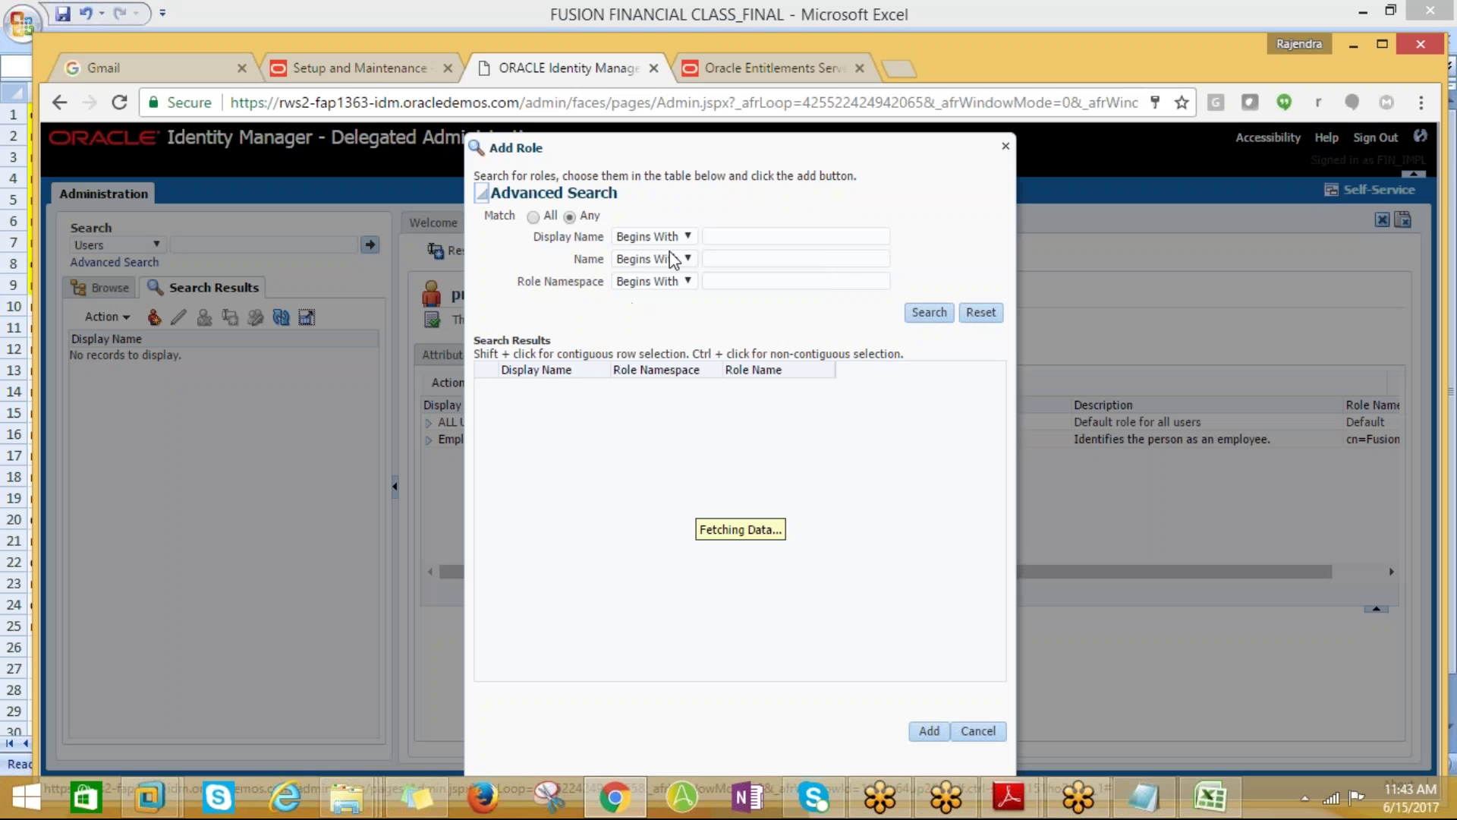
left_click(719, 233)
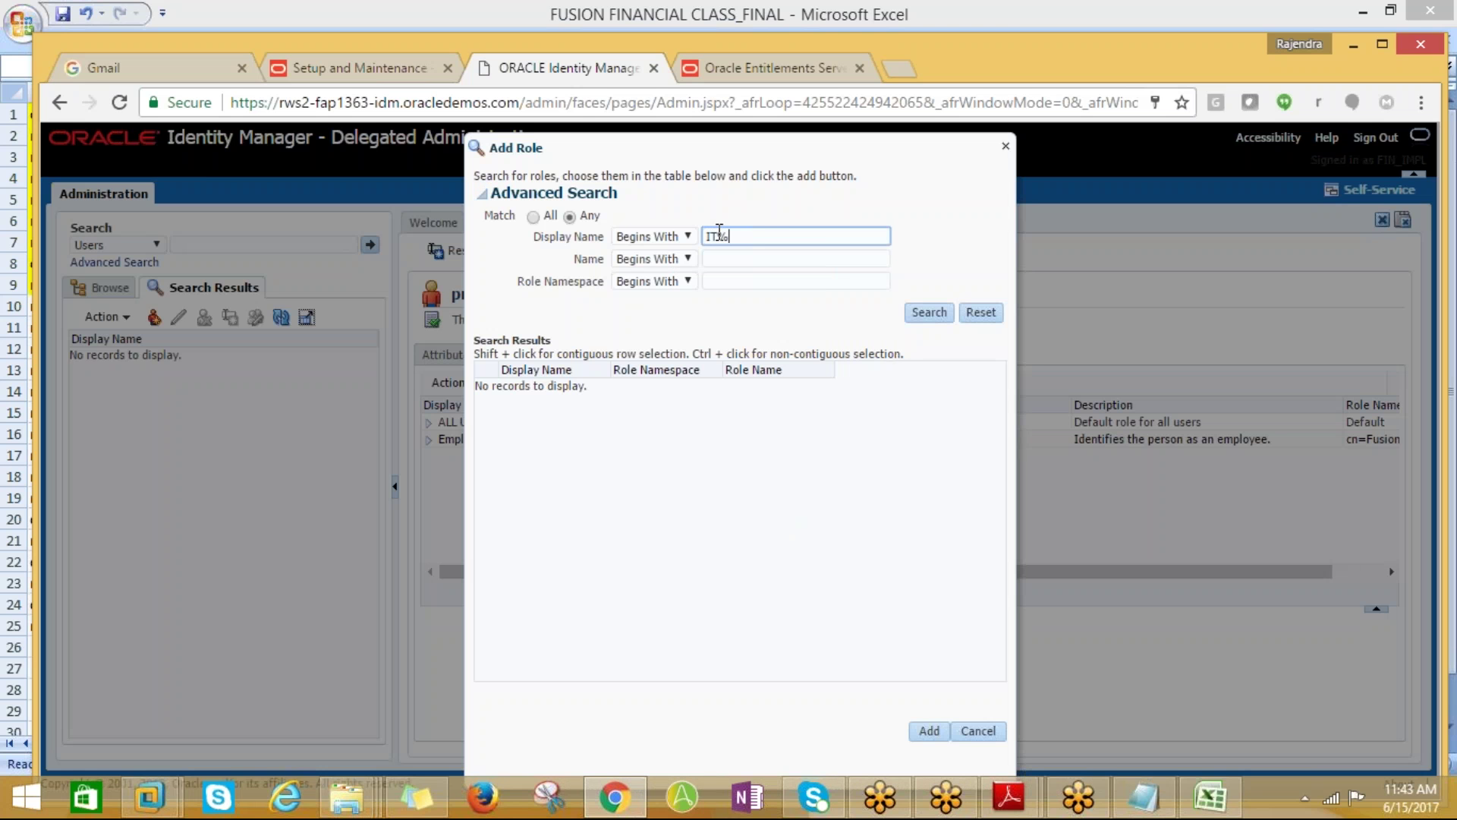
type("IT%Secuur%")
key("Return")
key("Left")
key("BackSpace")
key("BackSpace")
key("Return")
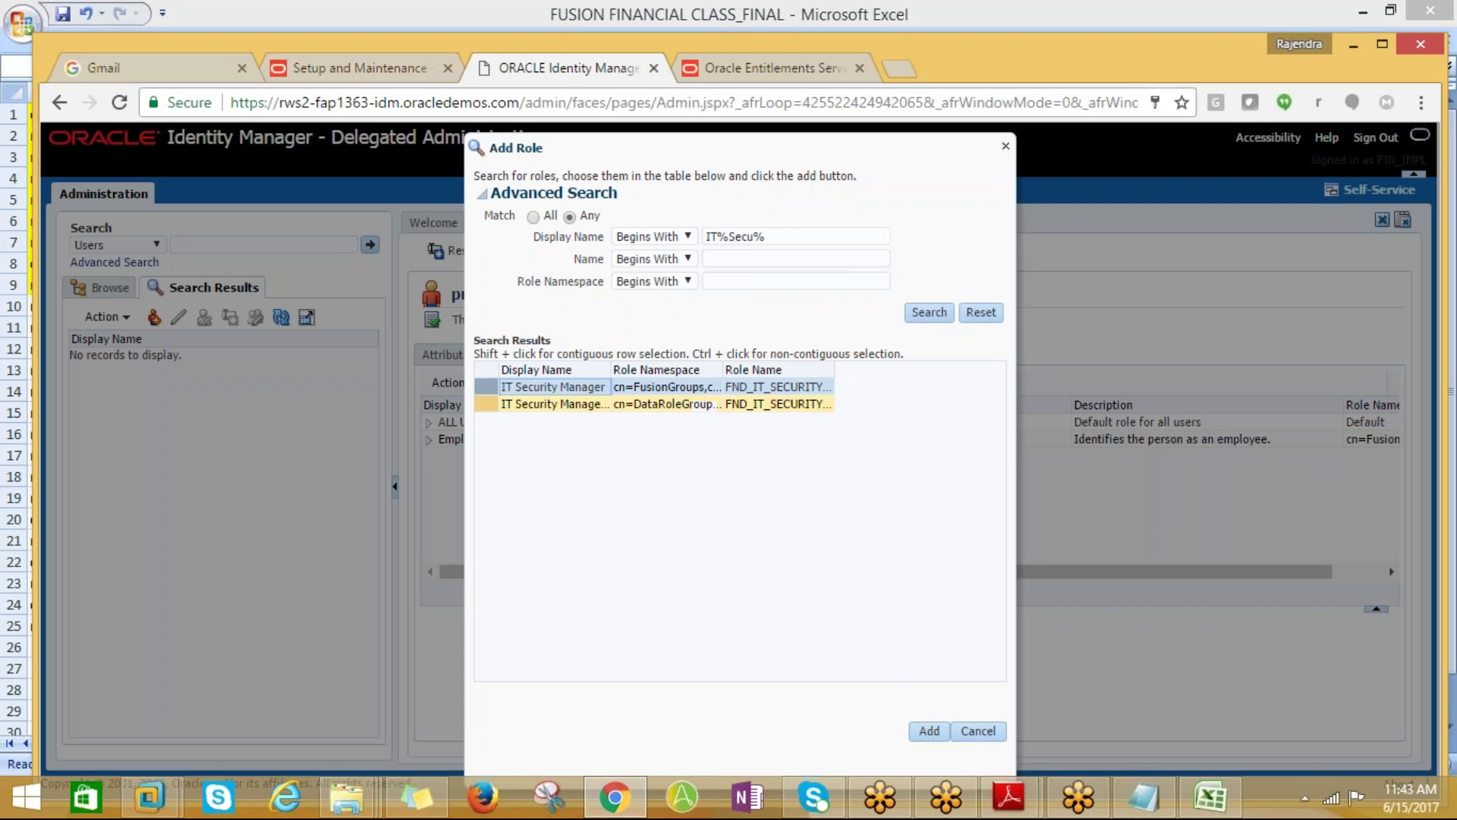
left_click_drag(612, 370, 763, 372)
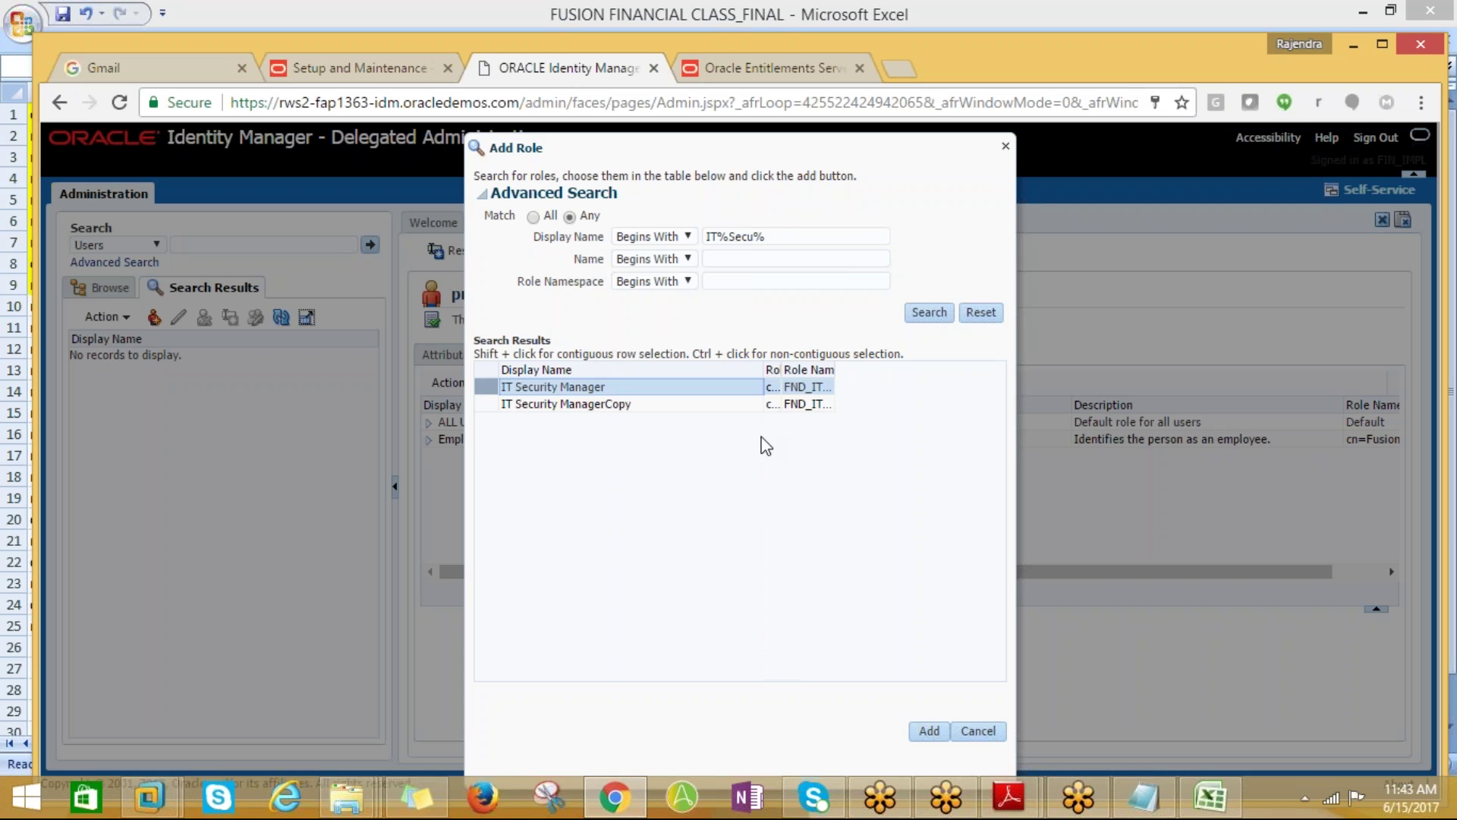
left_click(927, 731)
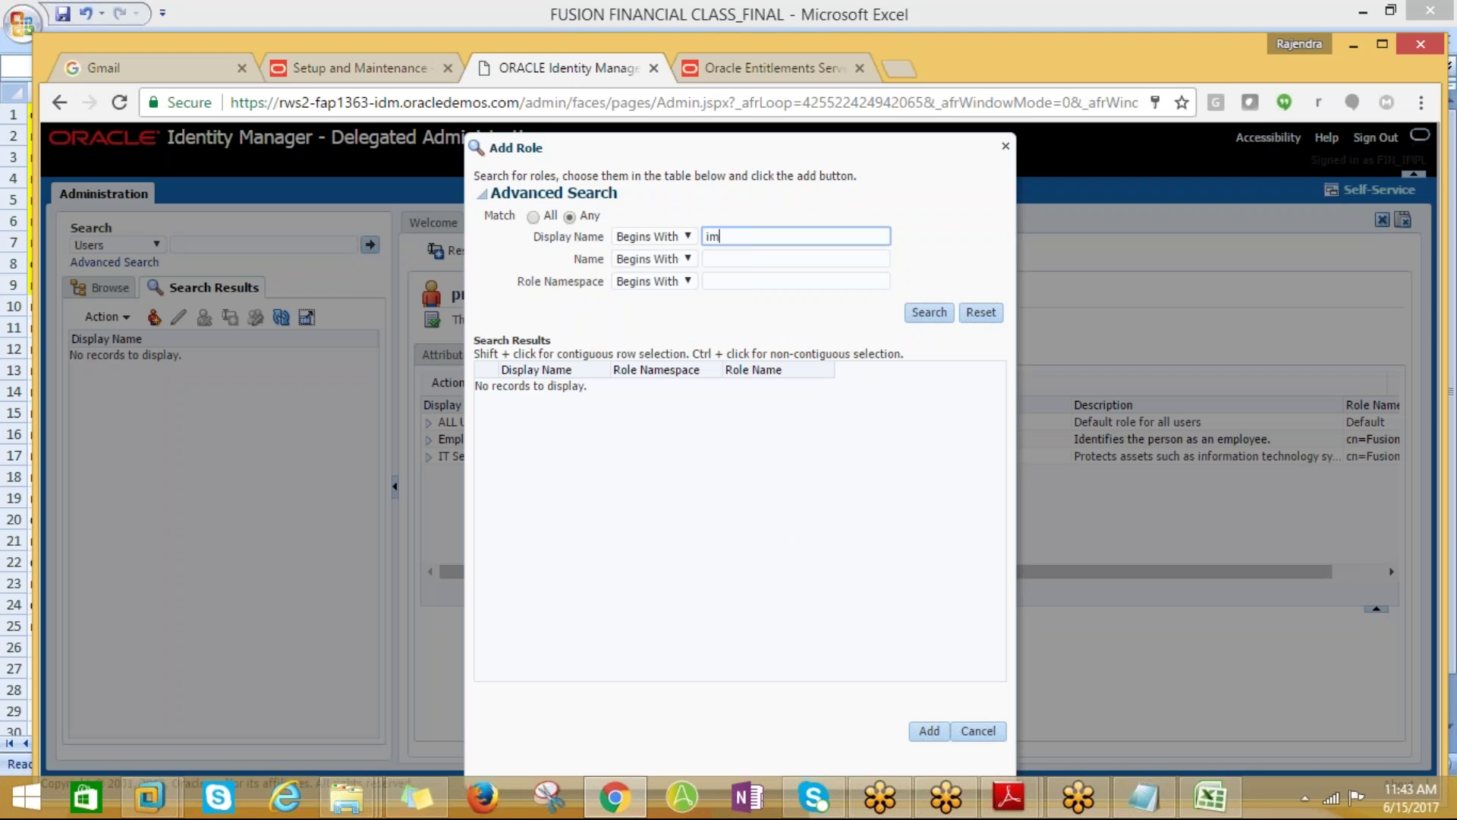
Search roles matching Impl and add the Application Implementation Consultant role
type("%")
key("BackSpace")
key("BackSpace")
key("BackSpace")
key("BackSpace")
key("BackSpace")
key("BackSpace")
type("Impl%")
key("Return")
left_click(972, 731)
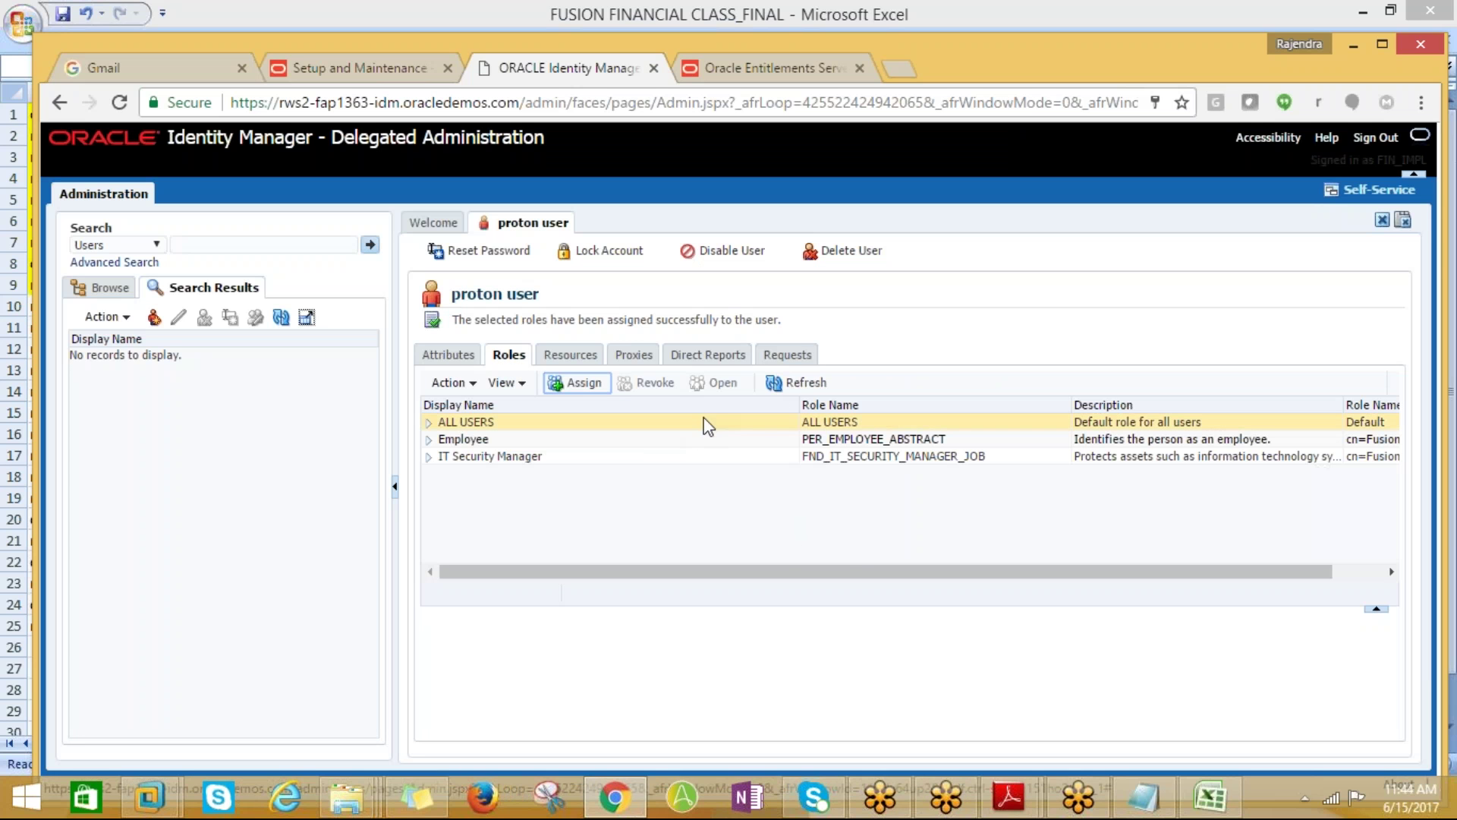
left_click(577, 382)
type("*")
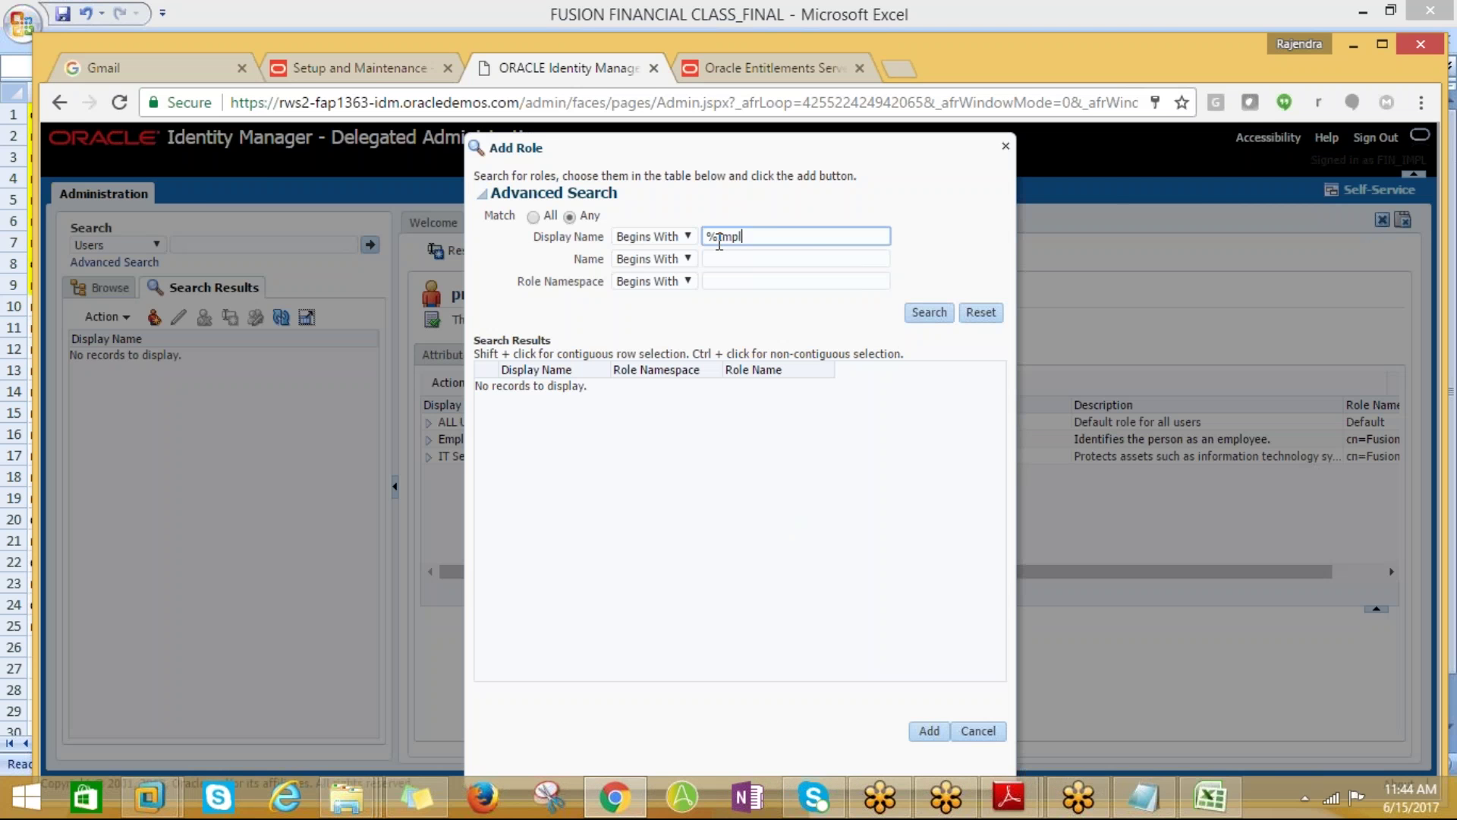
key("Return")
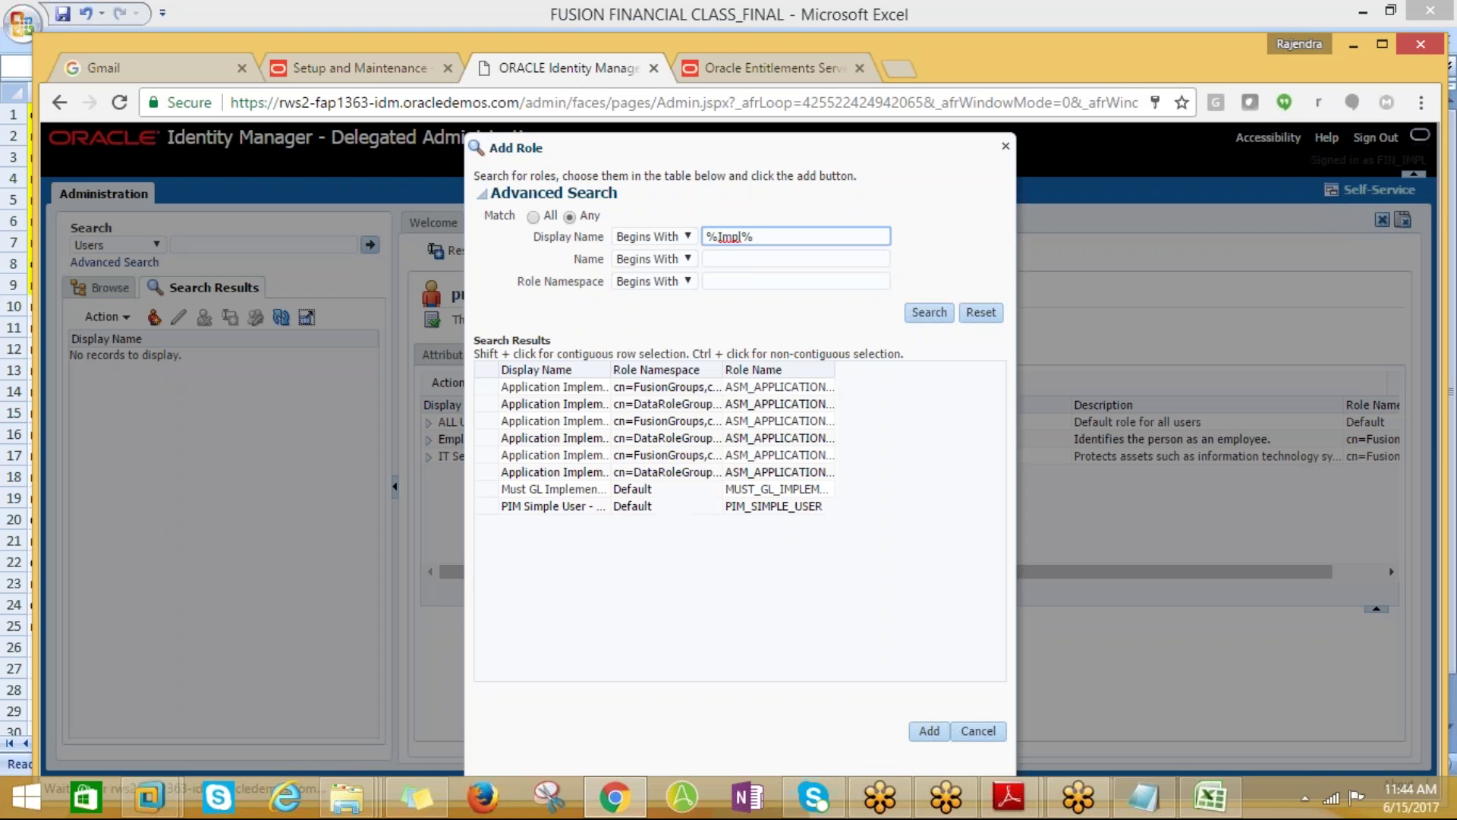
left_click_drag(611, 370, 798, 372)
left_click(638, 422)
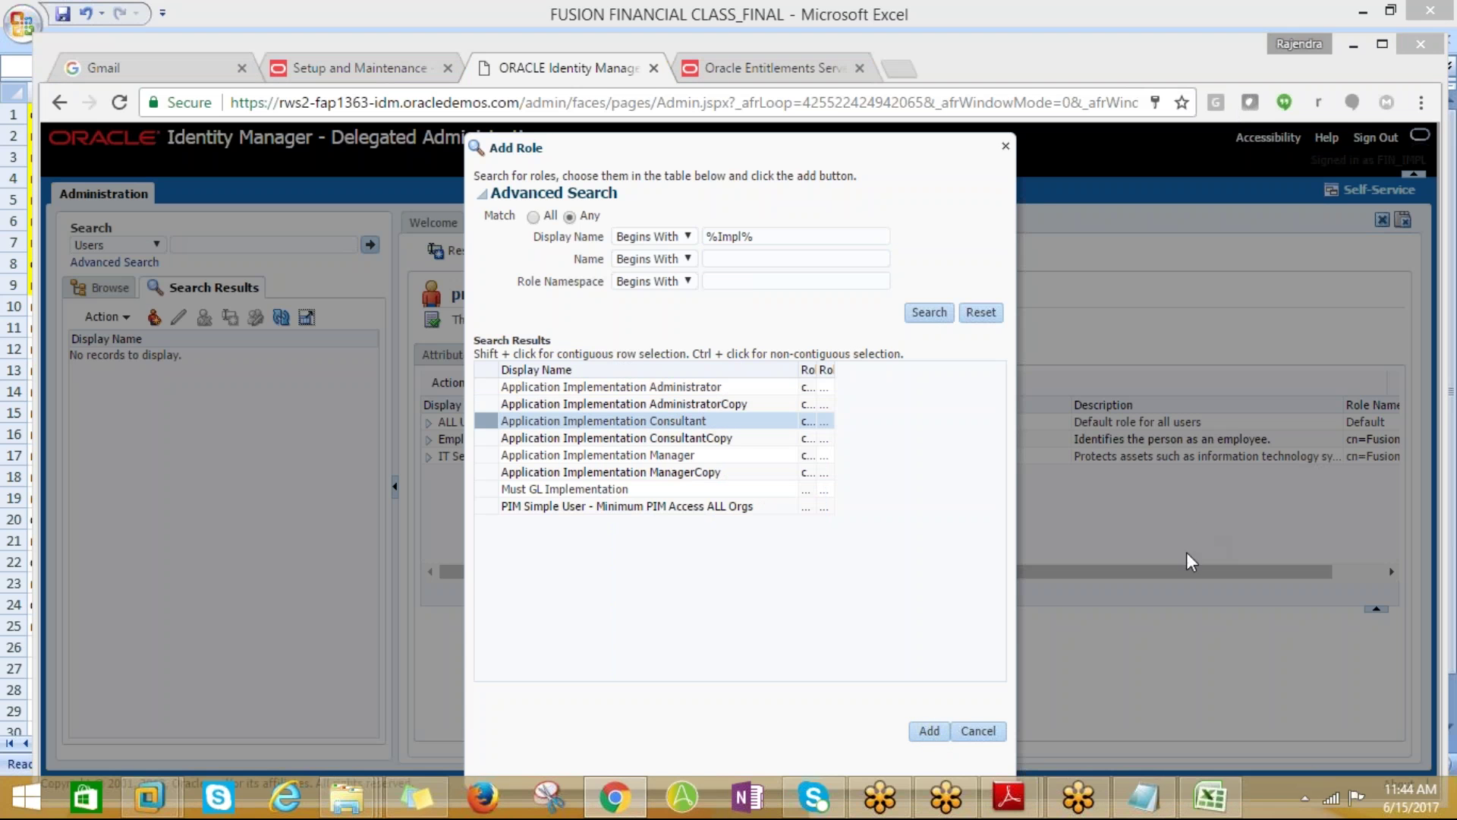
left_click(928, 731)
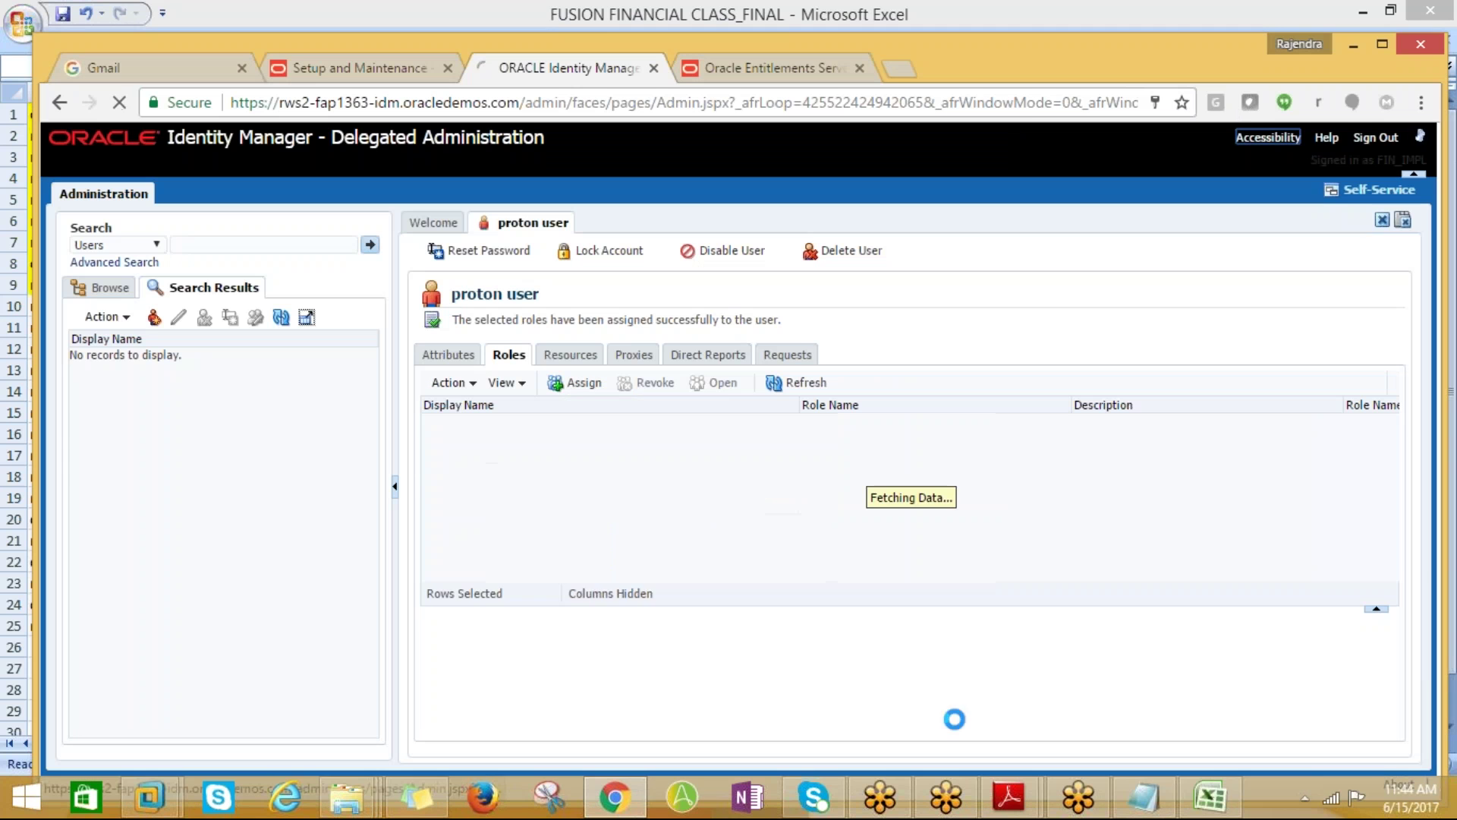
left_click(964, 733)
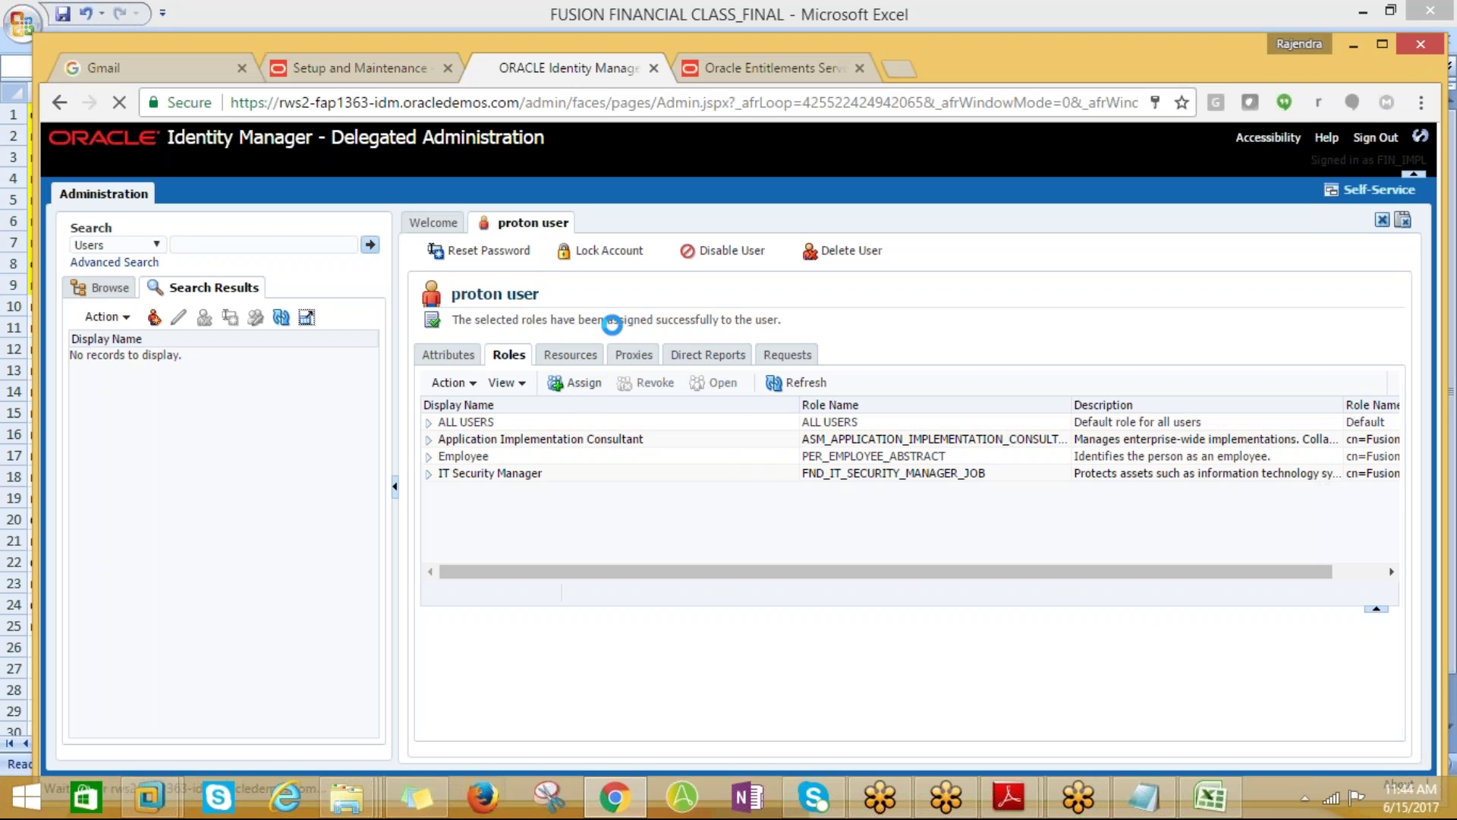
left_click(575, 382)
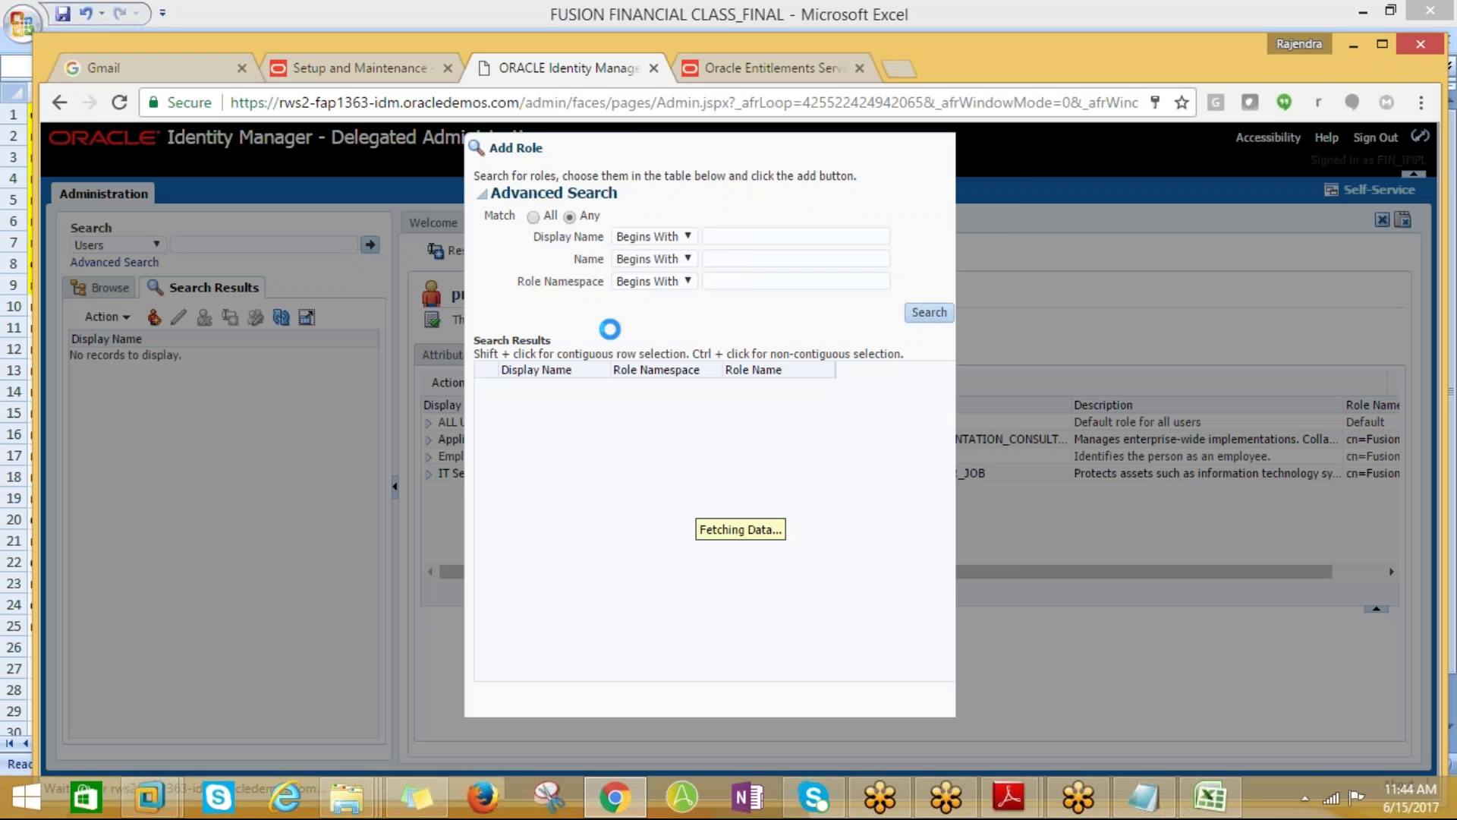
Search display names for %PROTON% and select the five Accounts Payable and Receivable roles
left_click(720, 239)
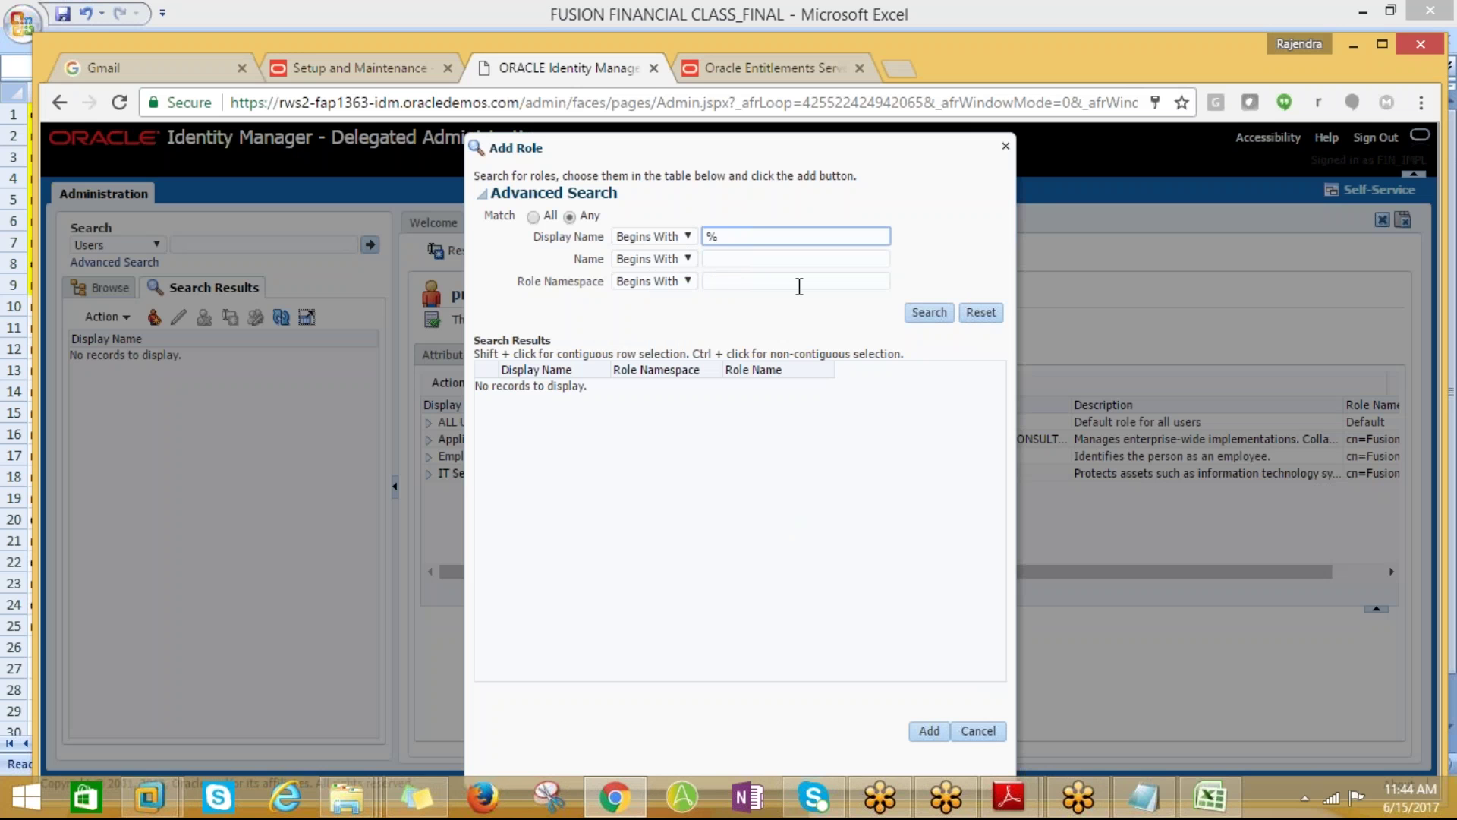
type("%PROO")
left_click(922, 312)
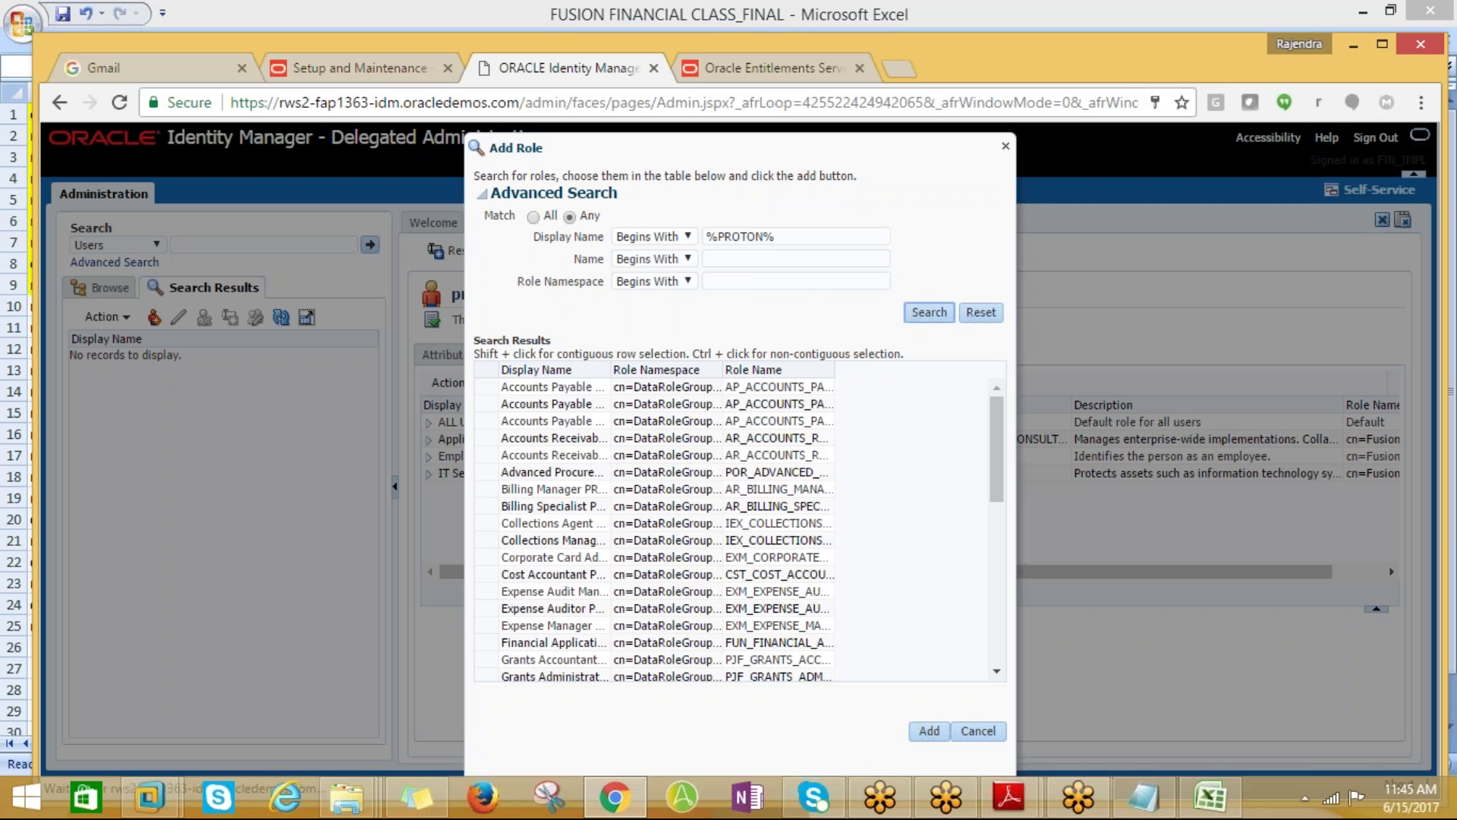
left_click_drag(612, 364, 885, 370)
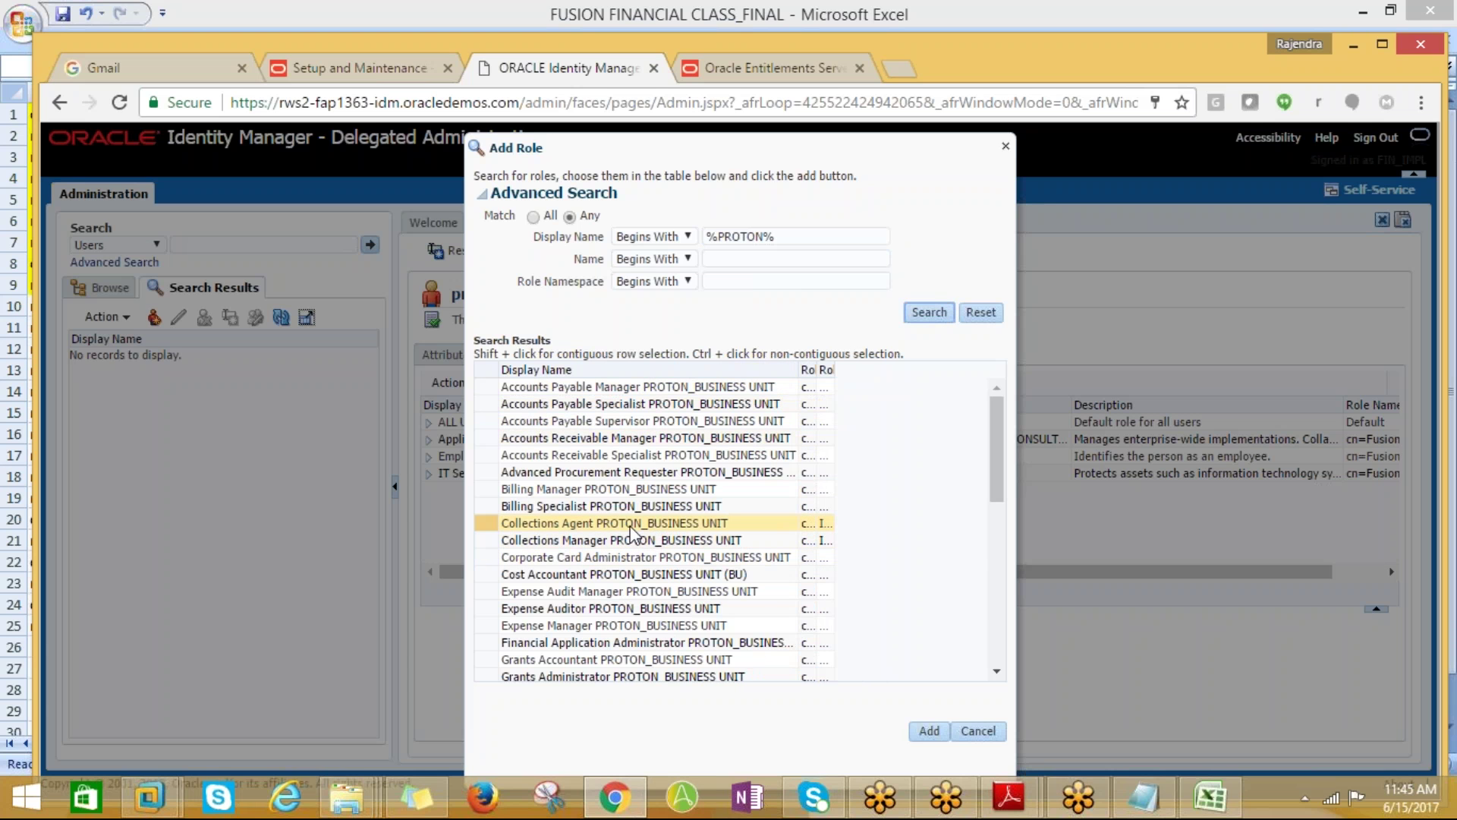
left_click(549, 443)
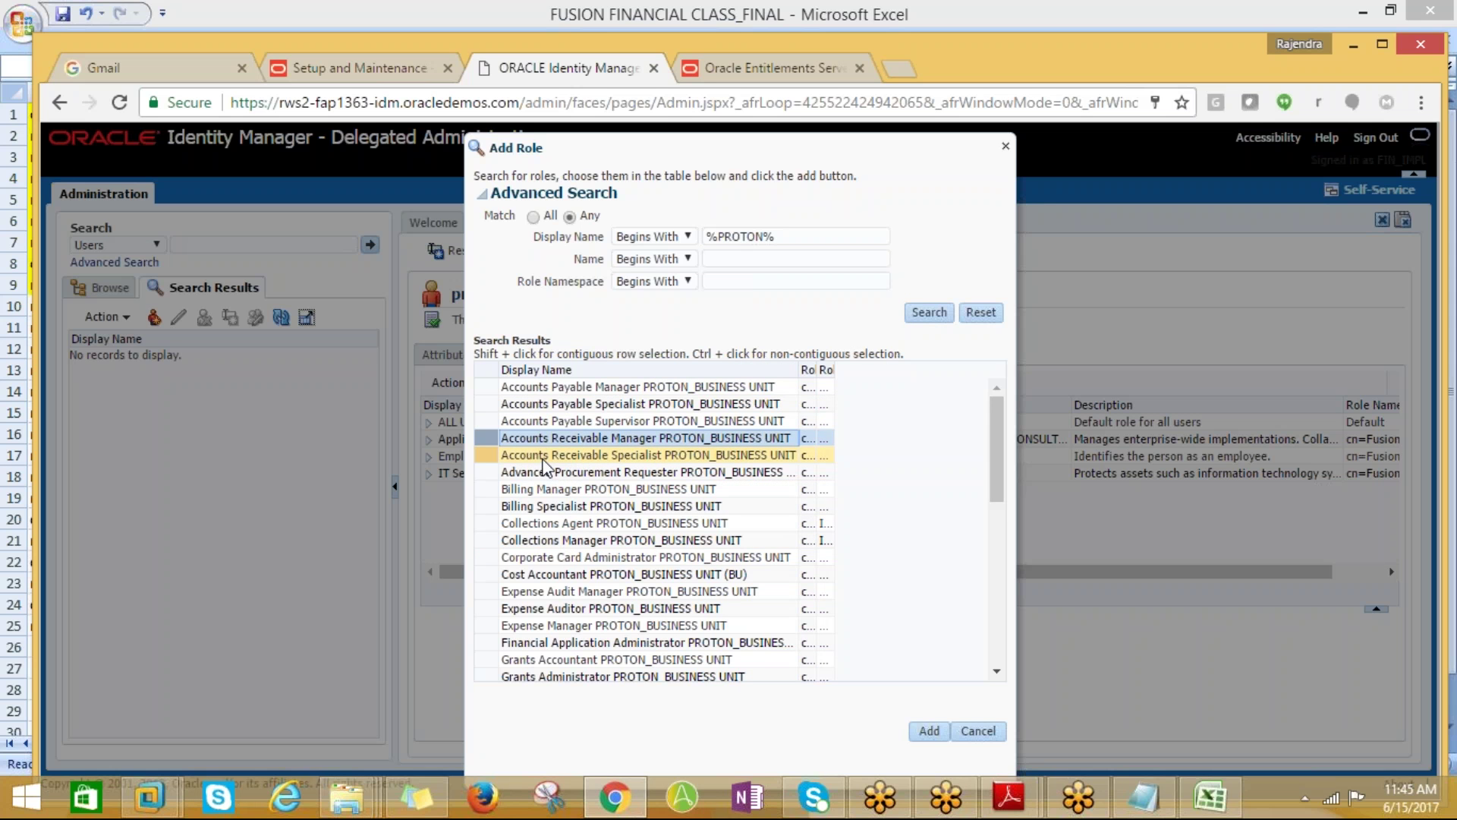
left_click(790, 457, "ctrl")
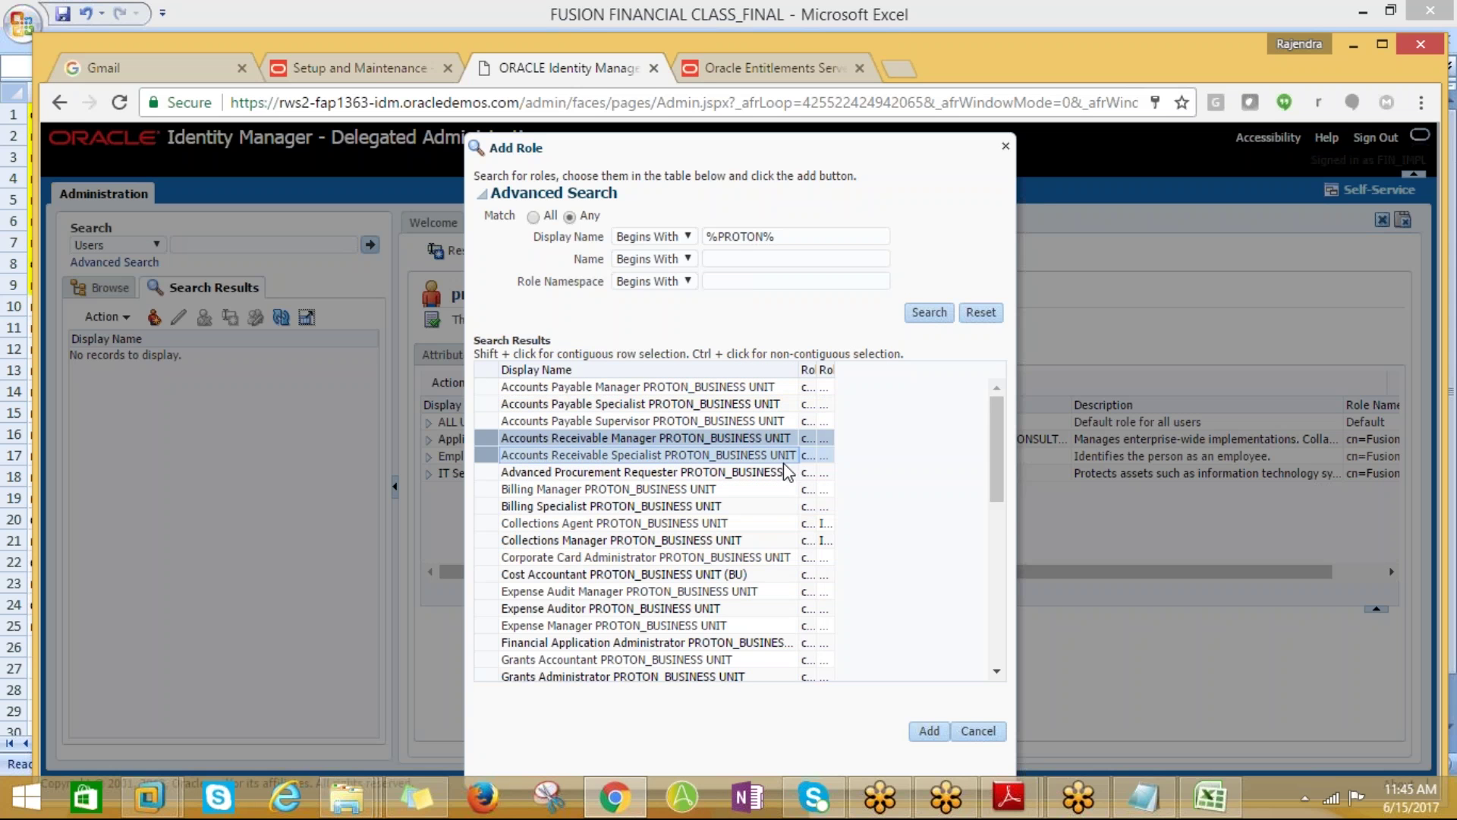
left_click(630, 387, "ctrl")
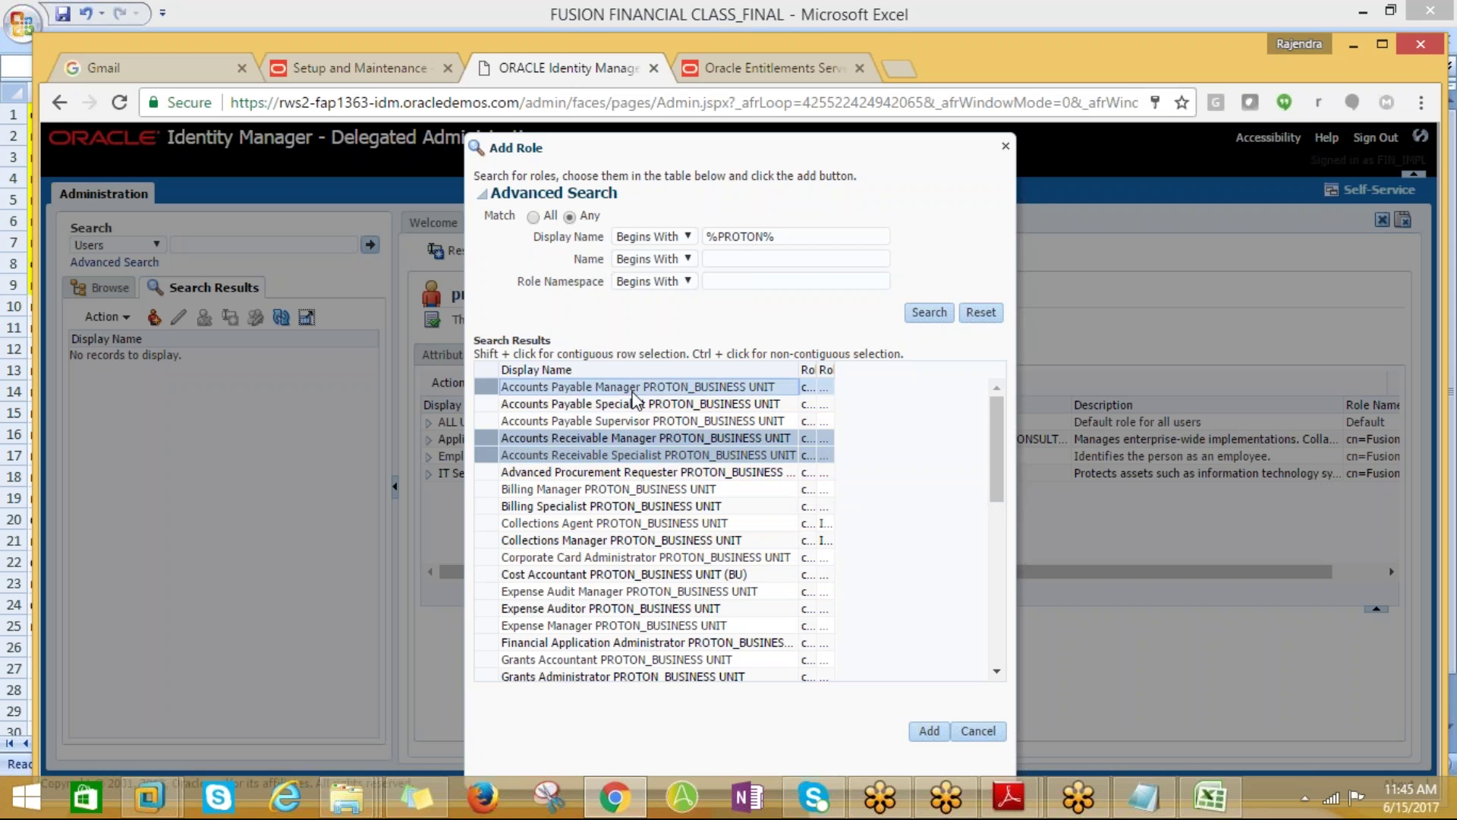
left_click(627, 403, "ctrl")
left_click(618, 421, "ctrl")
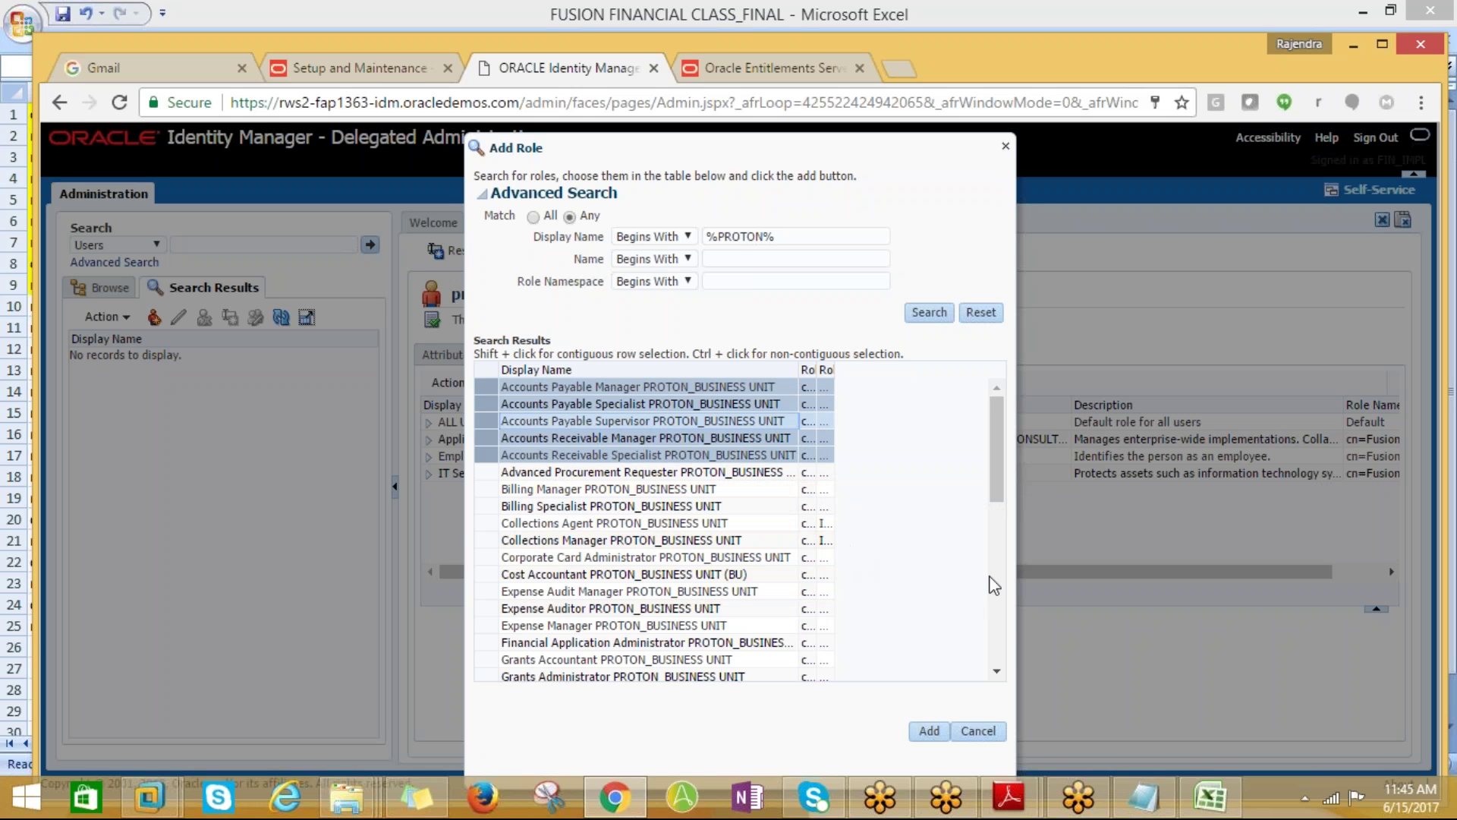
Scroll through the results and add the five selected PROTON roles to the user
left_click(999, 671)
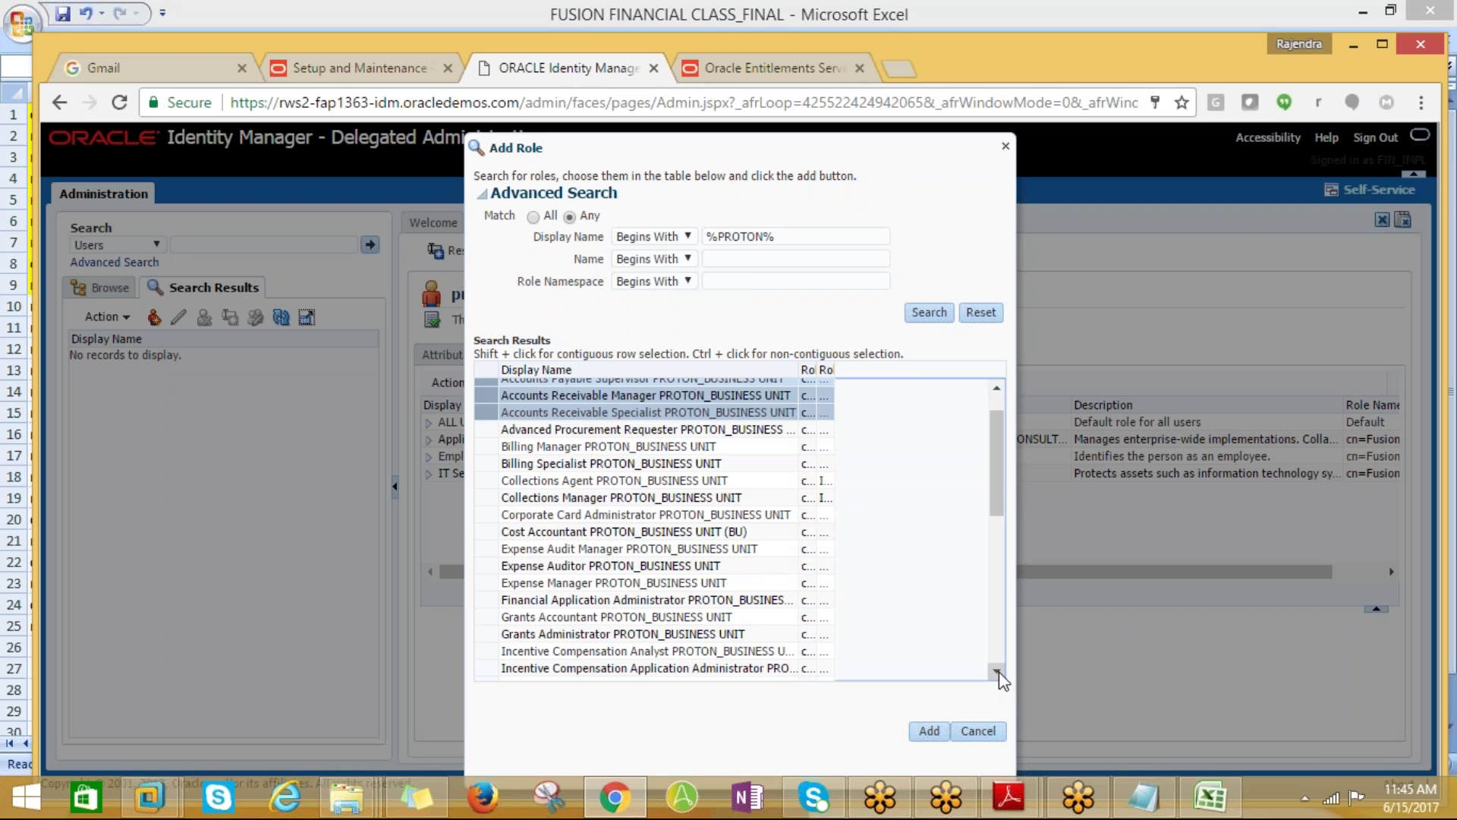
left_click(998, 672)
left_click(997, 674)
left_click(997, 674)
left_click(996, 674)
left_click(996, 674)
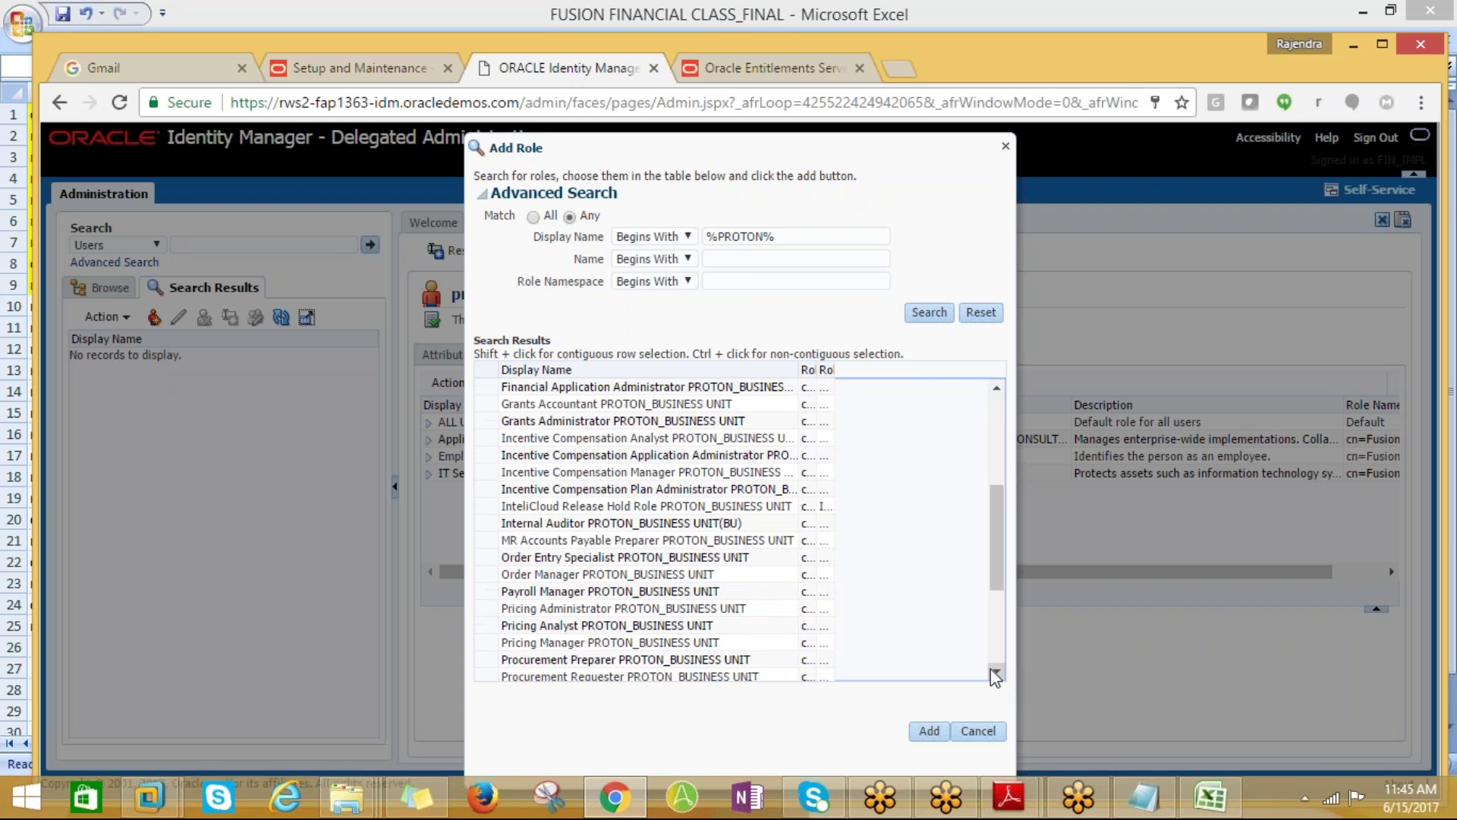
left_click(994, 673)
left_click(994, 674)
left_click(994, 673)
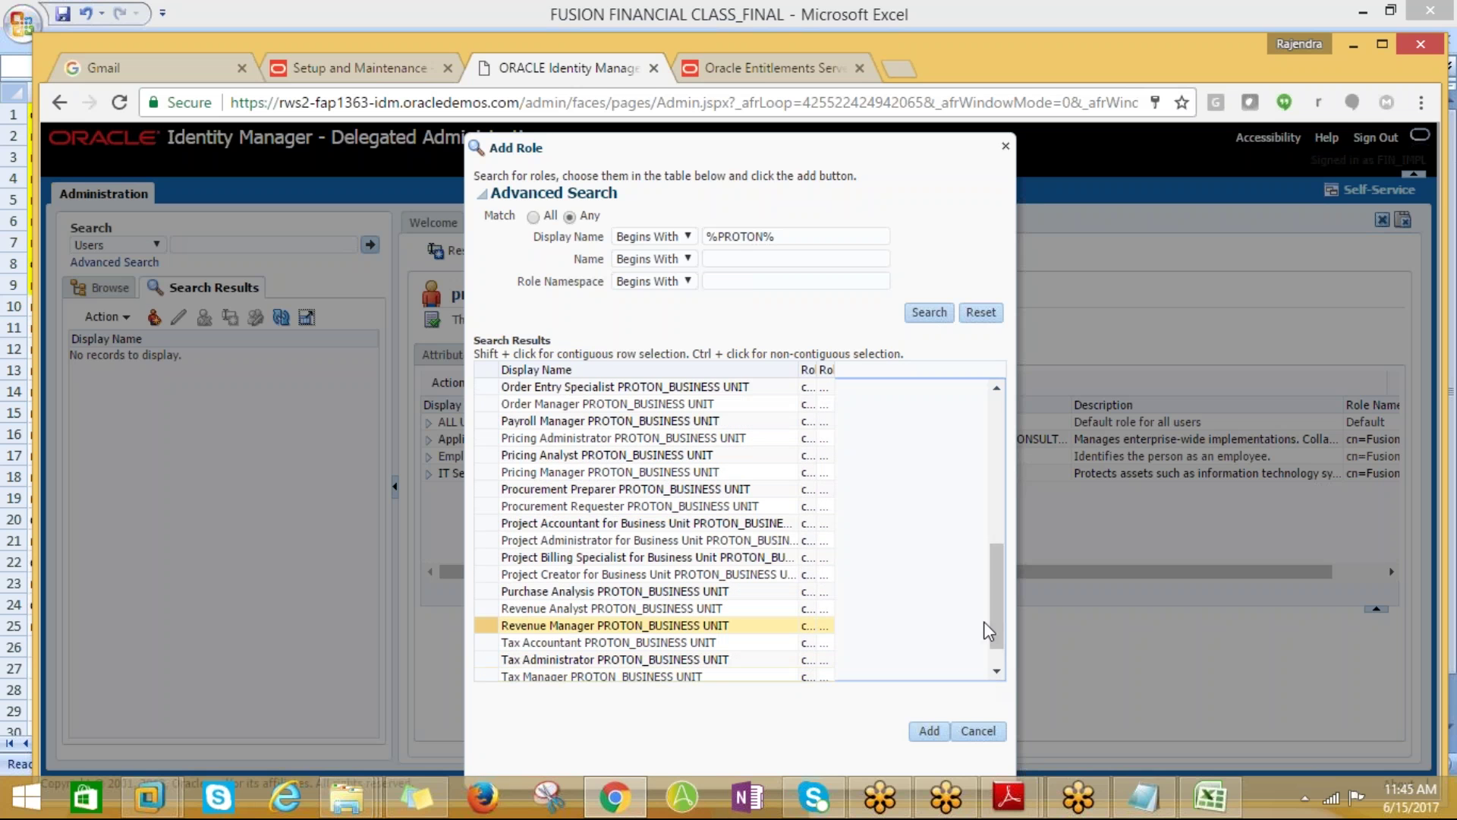
left_click_drag(1004, 600, 995, 420)
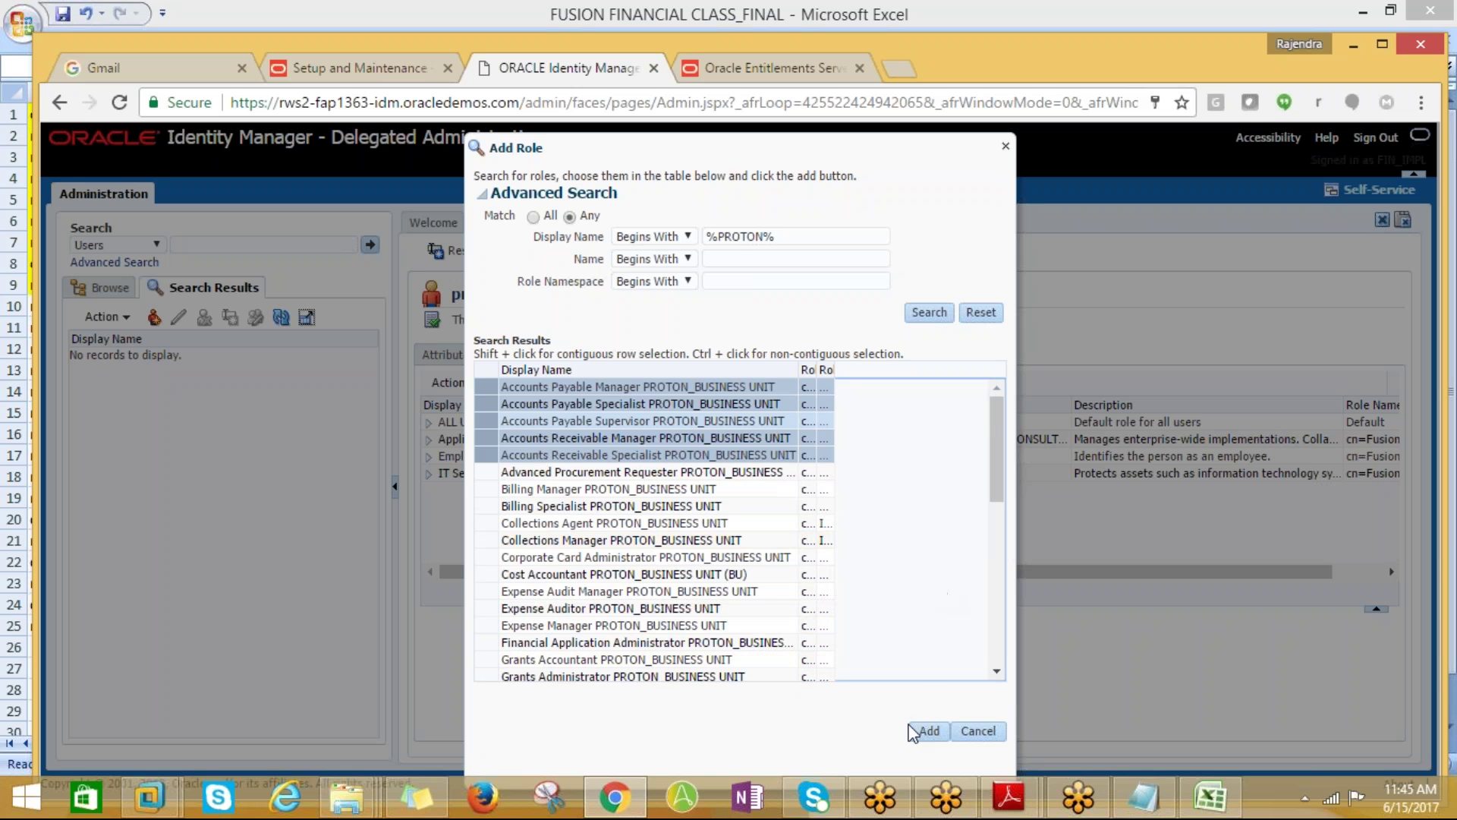
left_click(924, 736)
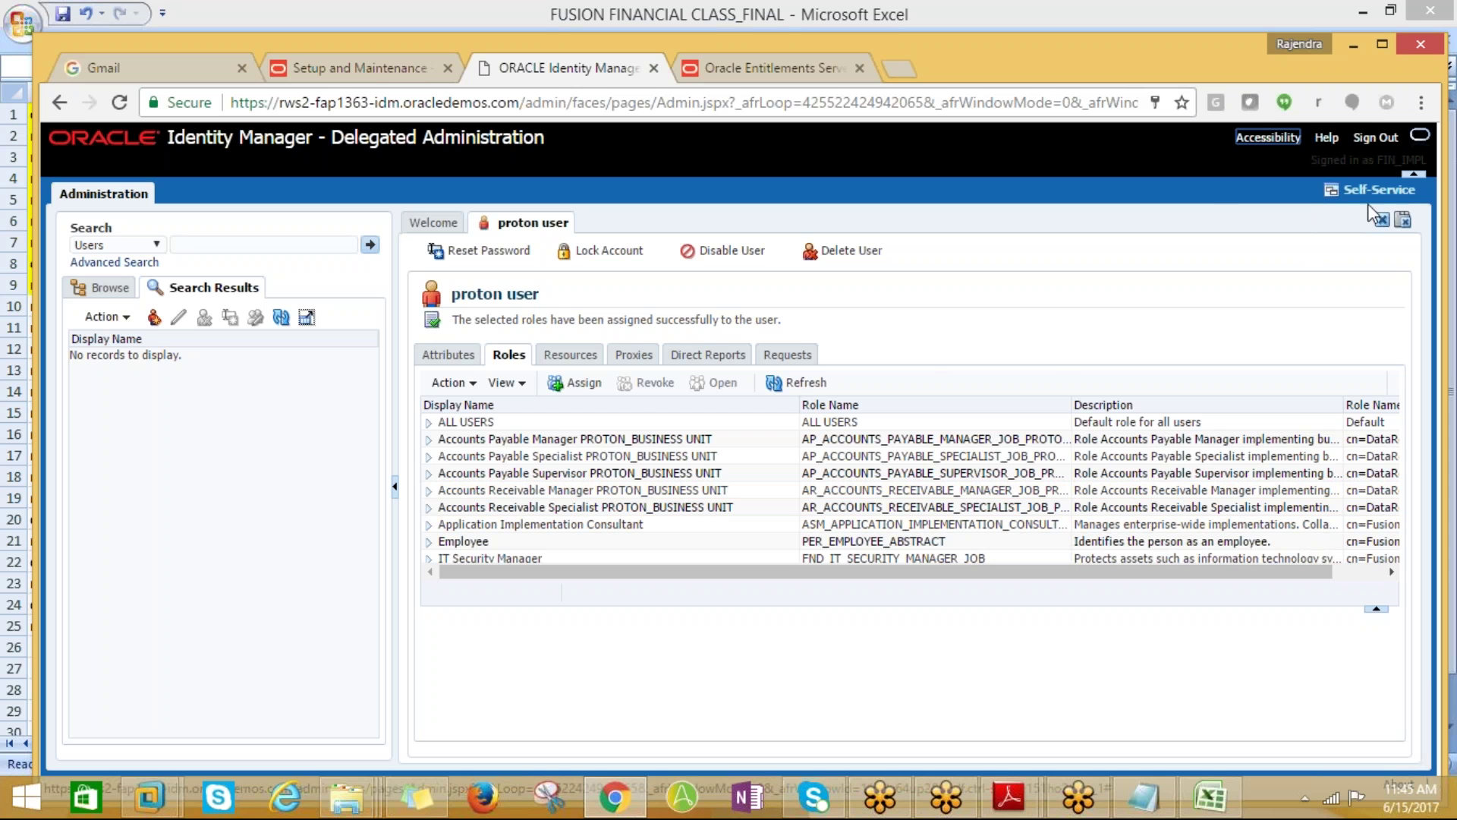
Record the new user's sign-in name in cell D28 of the 30-05-17 notes sheet
left_click(1207, 798)
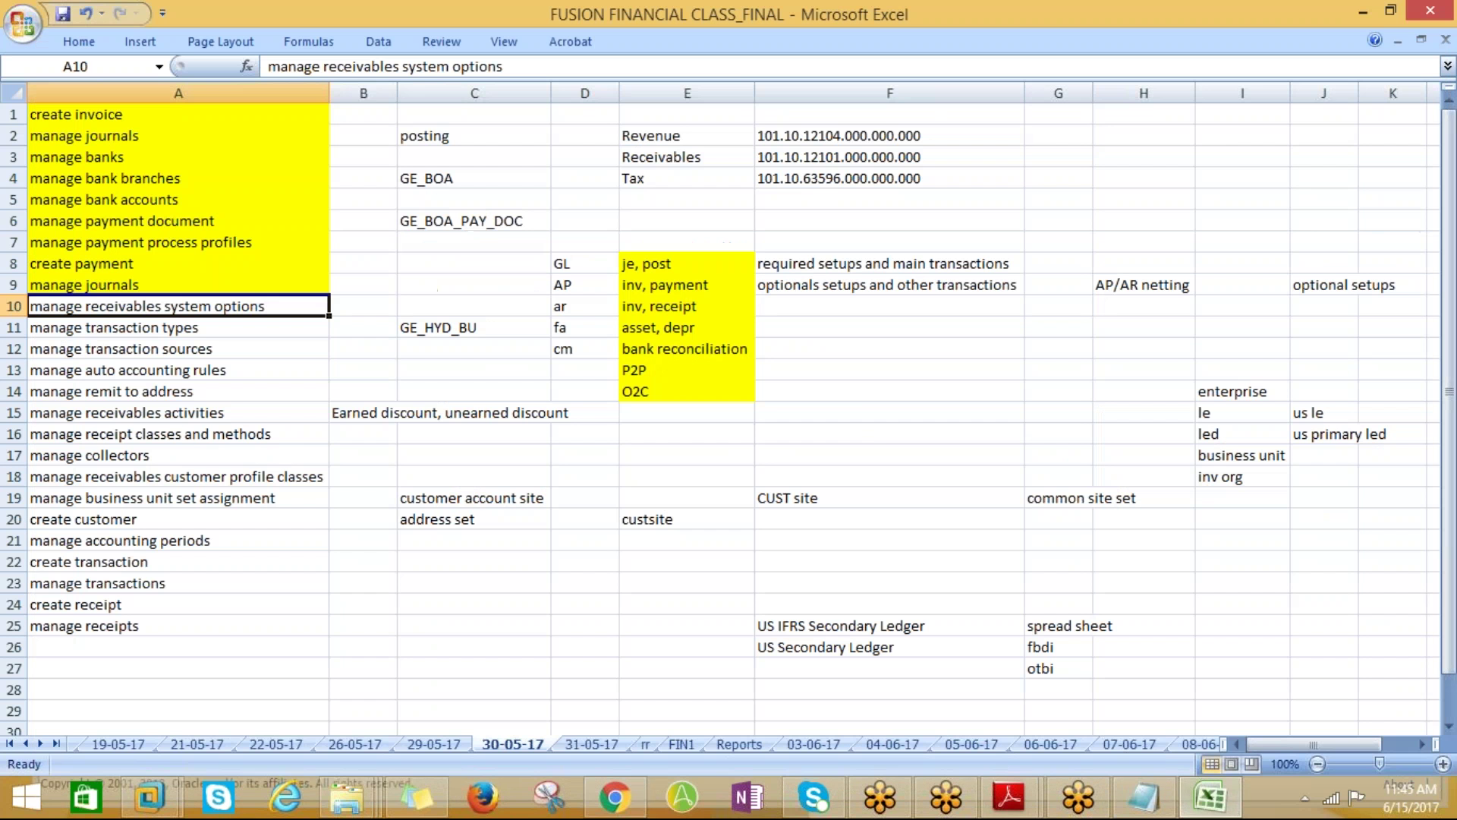
left_click(871, 385)
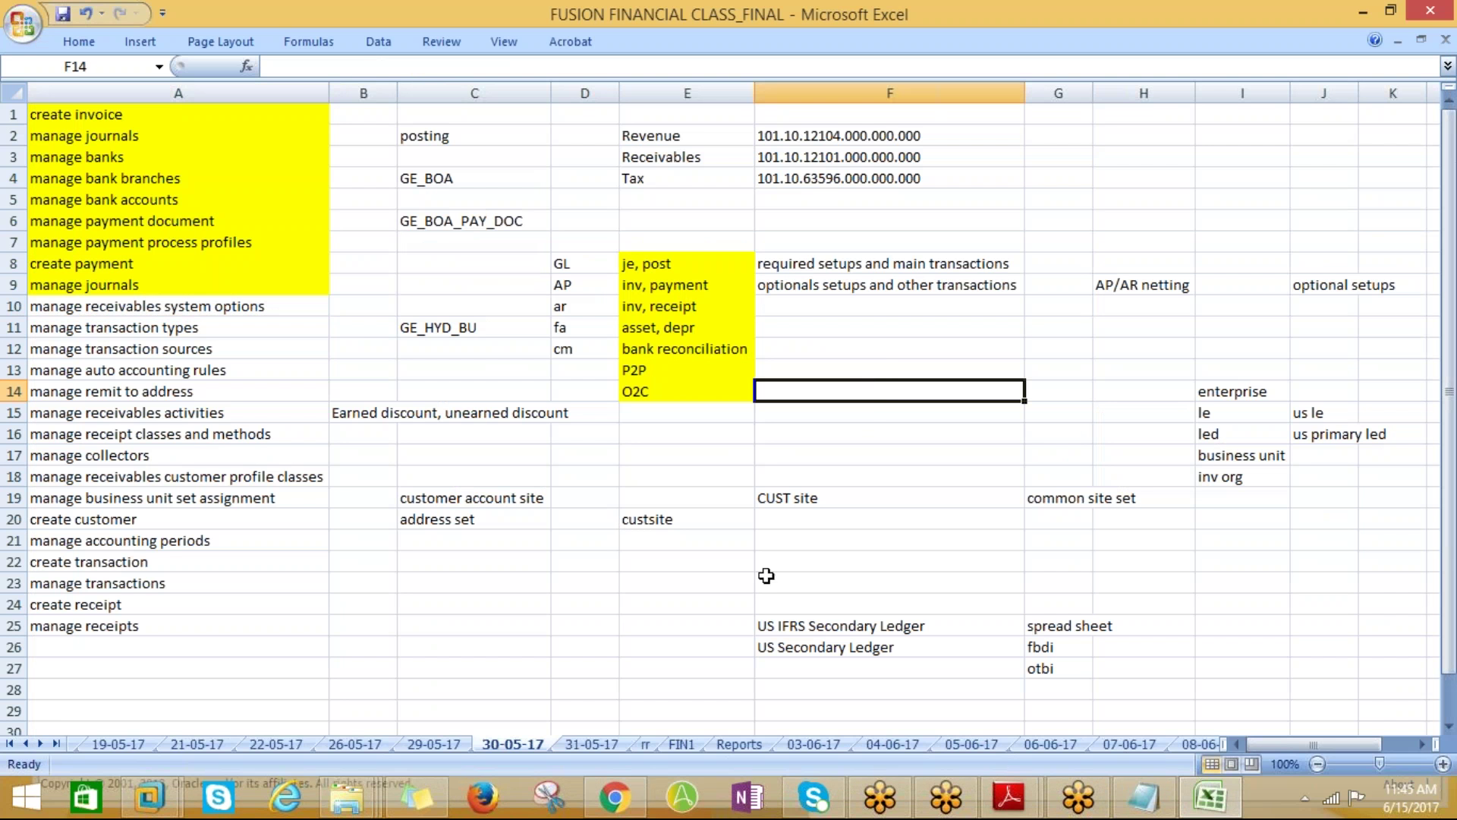
scroll(596, 674, "down", 1)
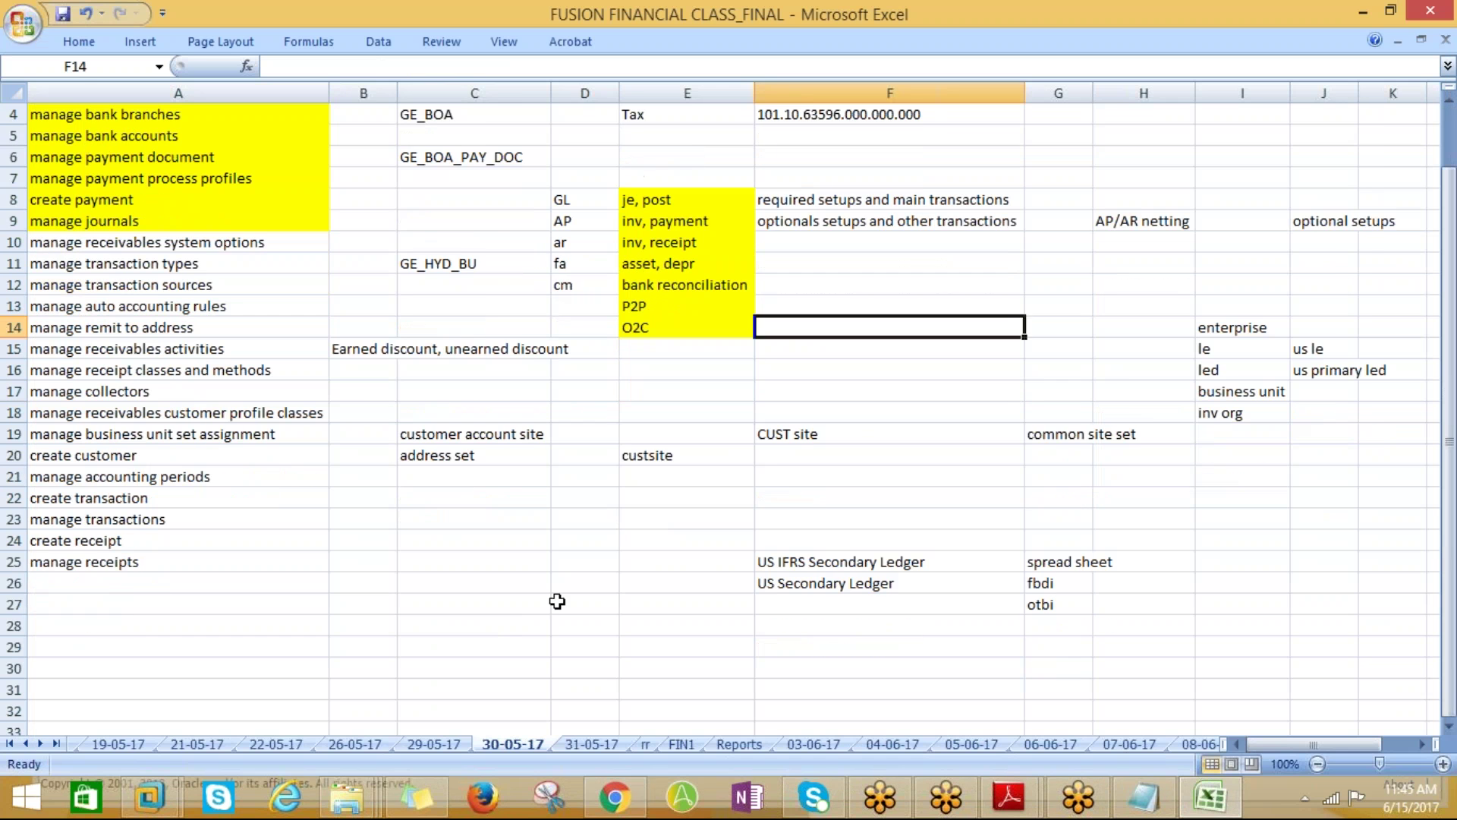
left_click(558, 602)
left_click(560, 628)
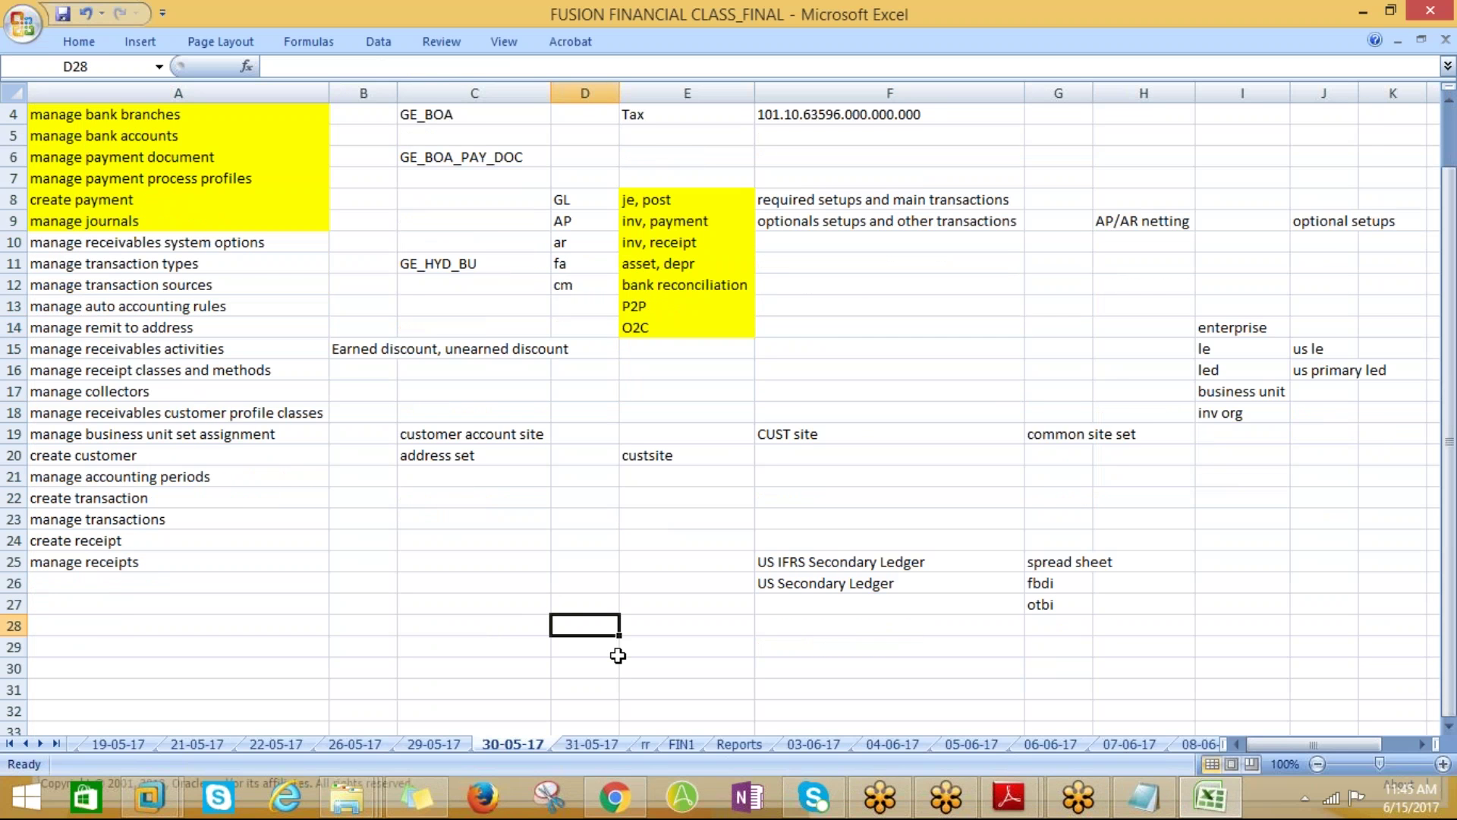
type("proton")
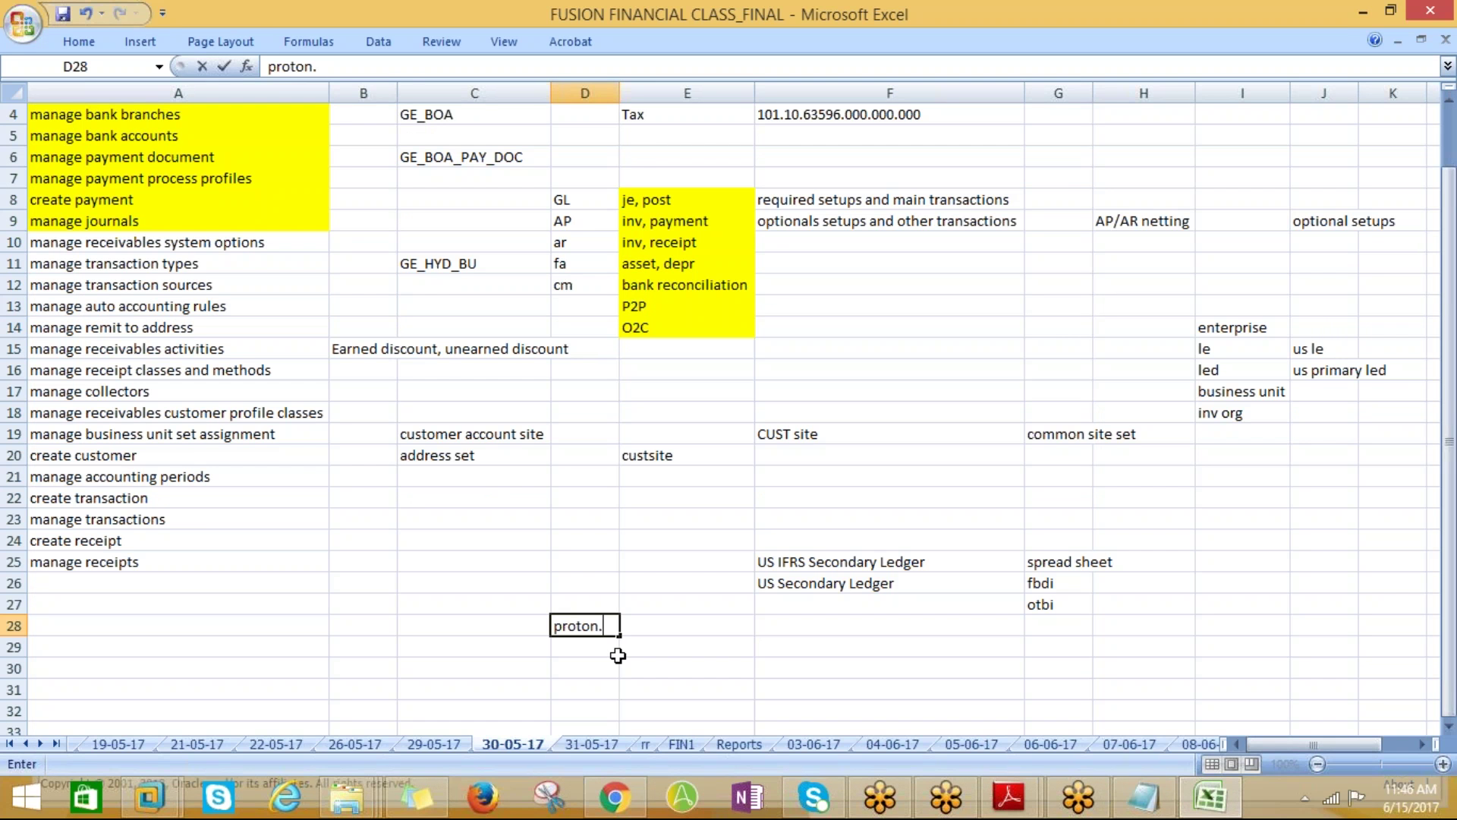
type(".user")
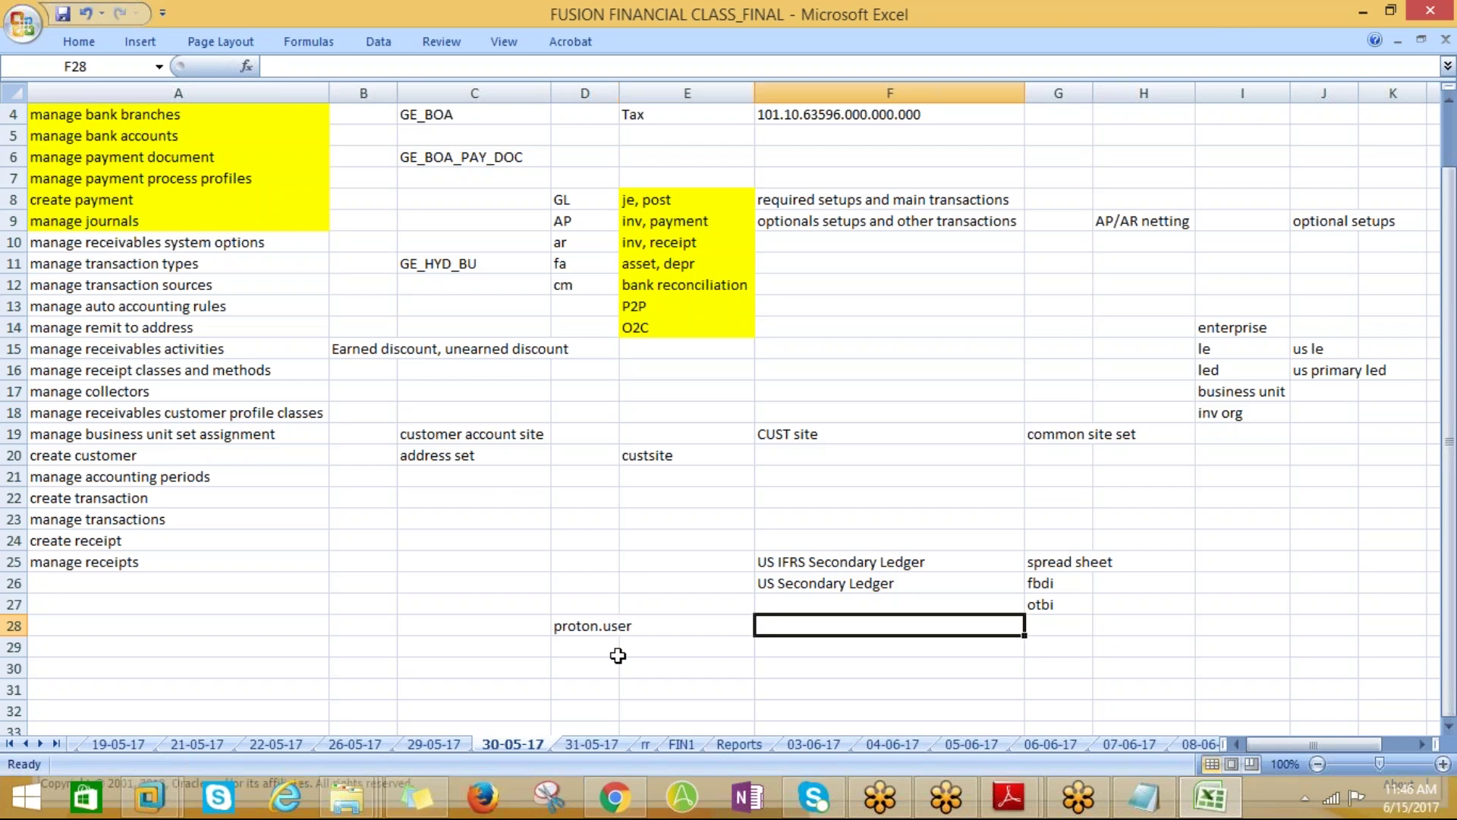
key("alt+Tab")
key("alt+Tab")
key("alt+Tab")
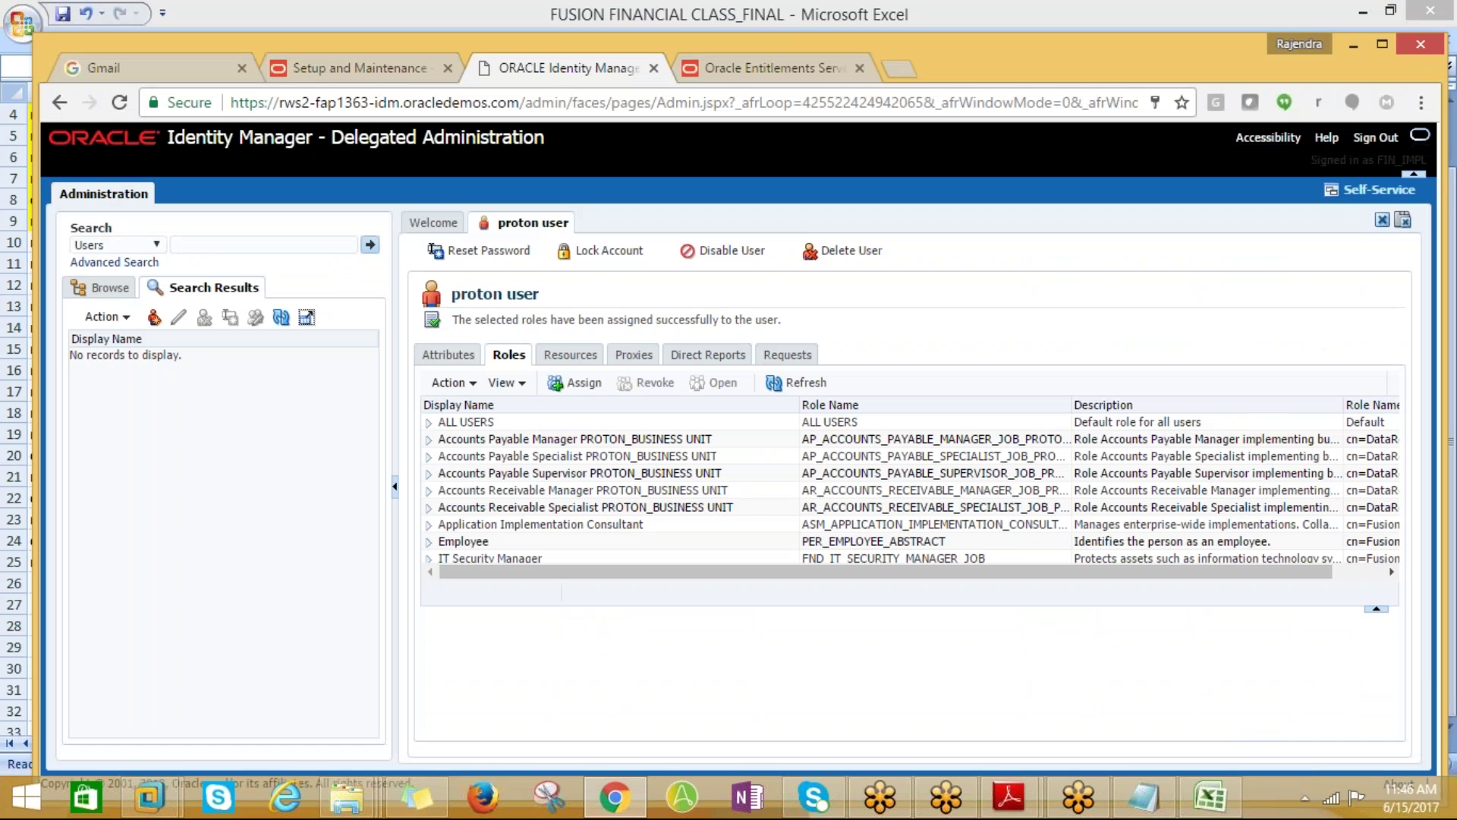
Sign out of the identity manager and close the Single Sign-Off and Entitlements Server tabs
left_click(1374, 139)
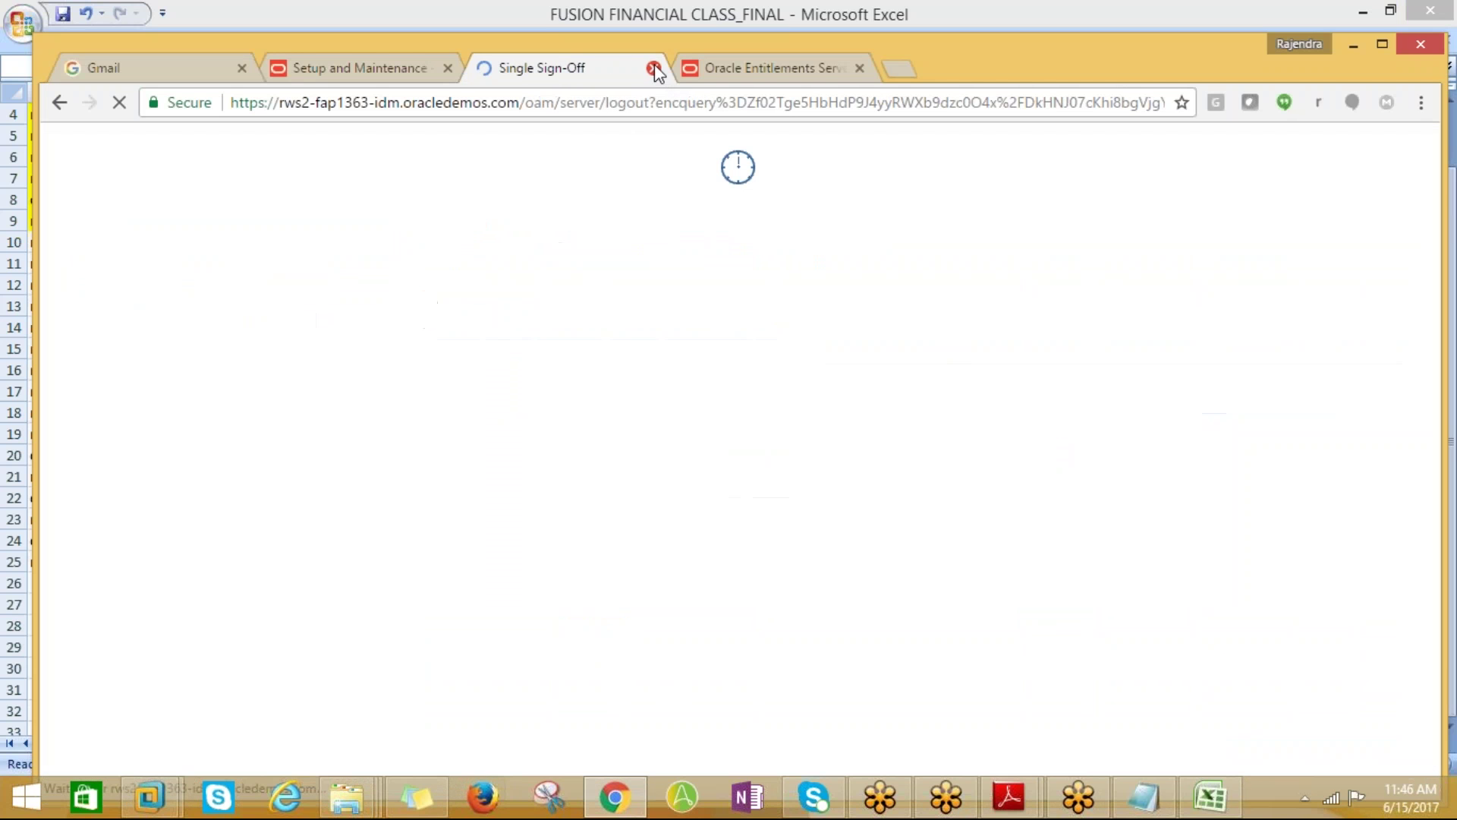
left_click(654, 70)
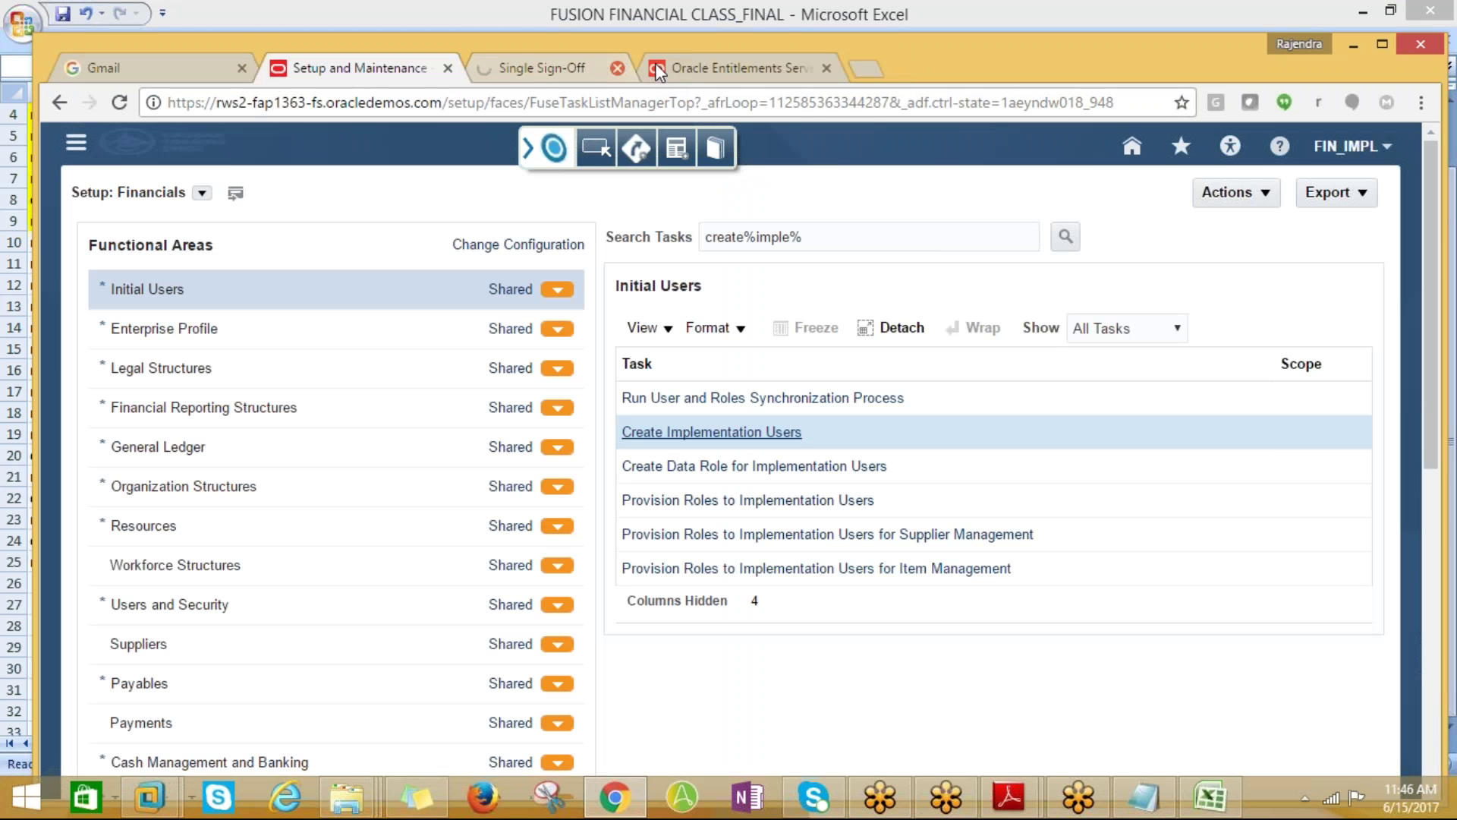
left_click(658, 70)
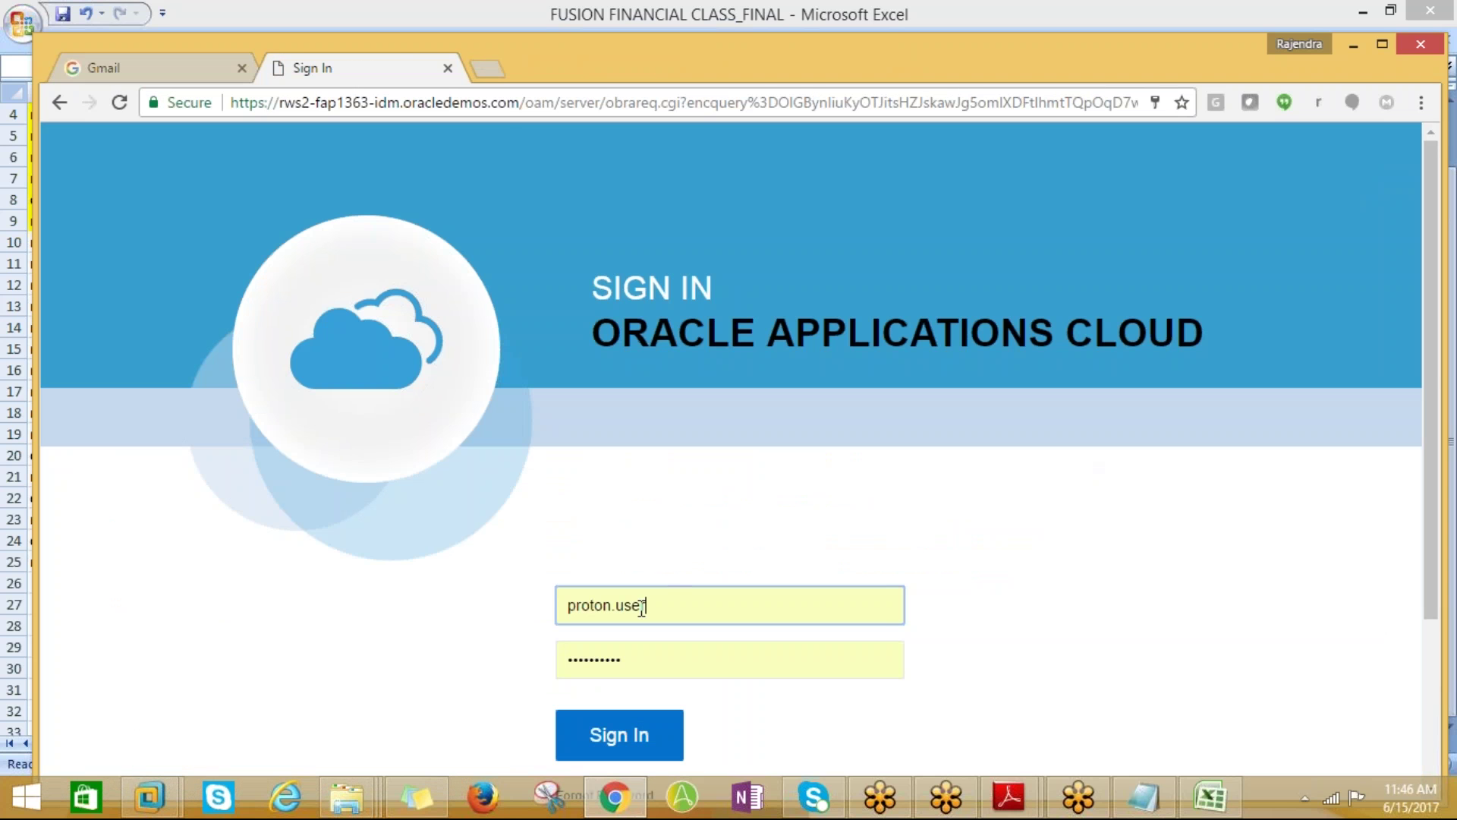
Sign back in to Oracle Applications Cloud as the new user with their password
double_click(624, 659)
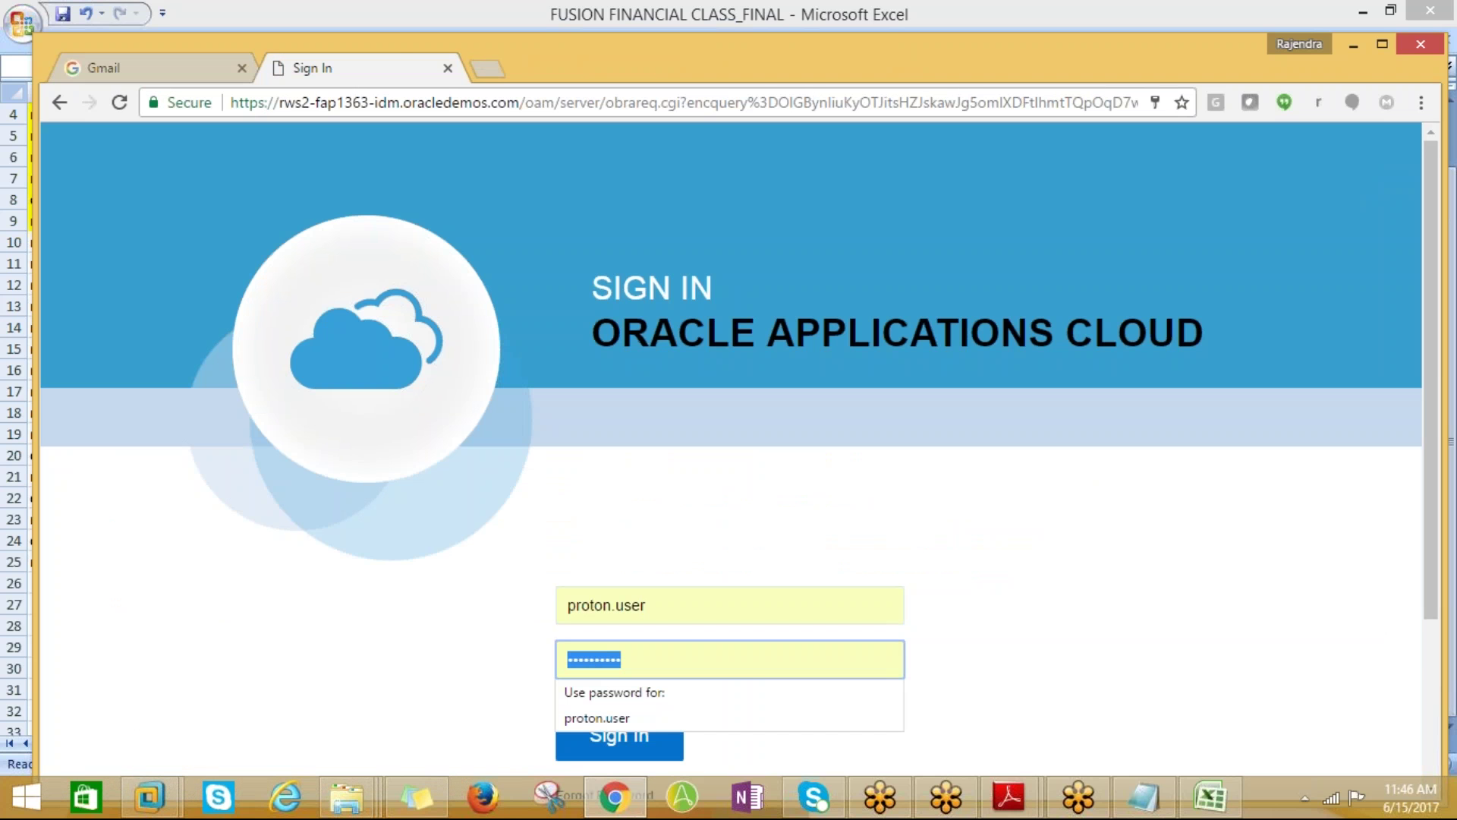
key("BackSpace")
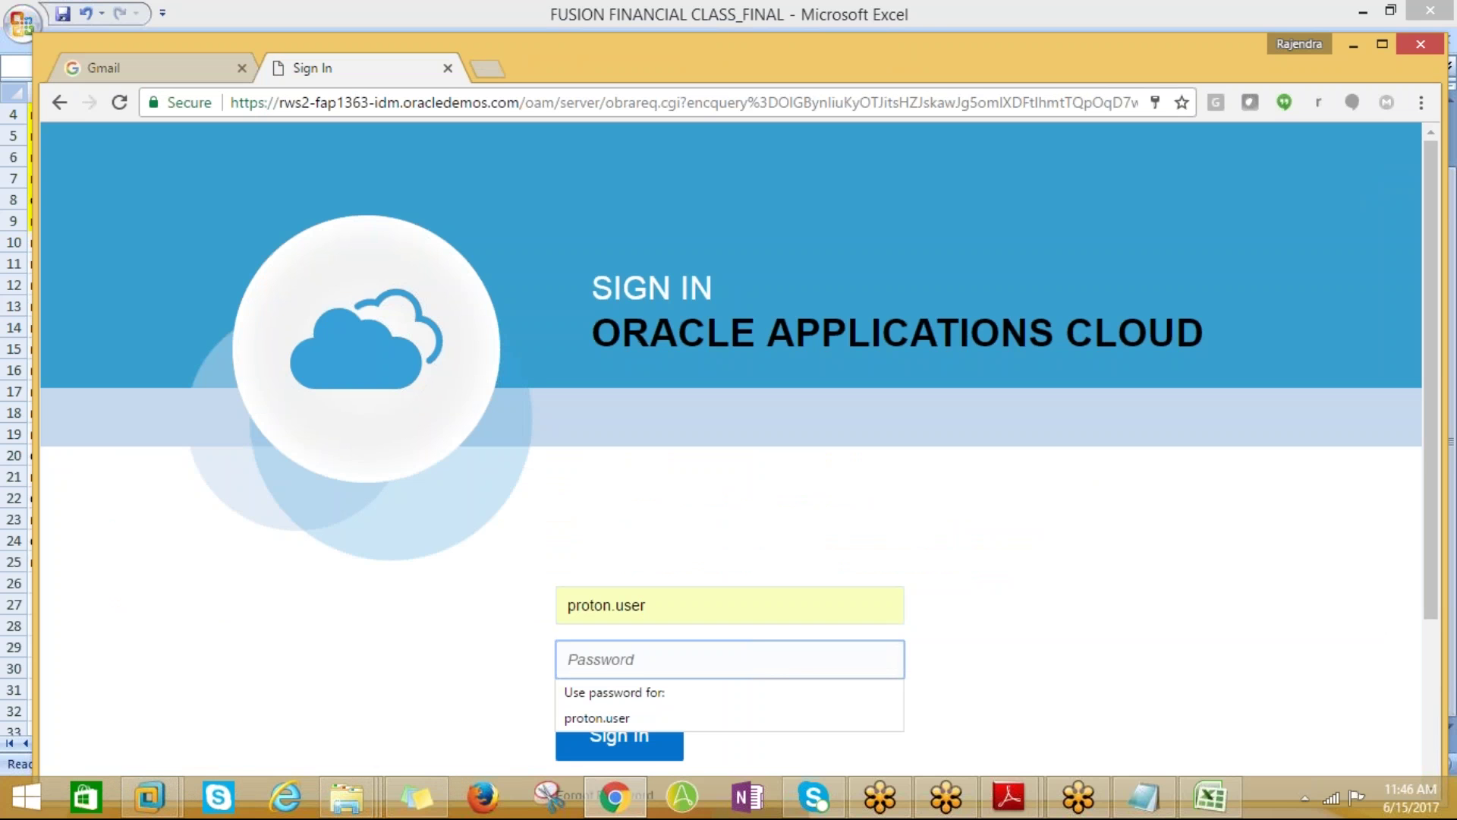
type("W")
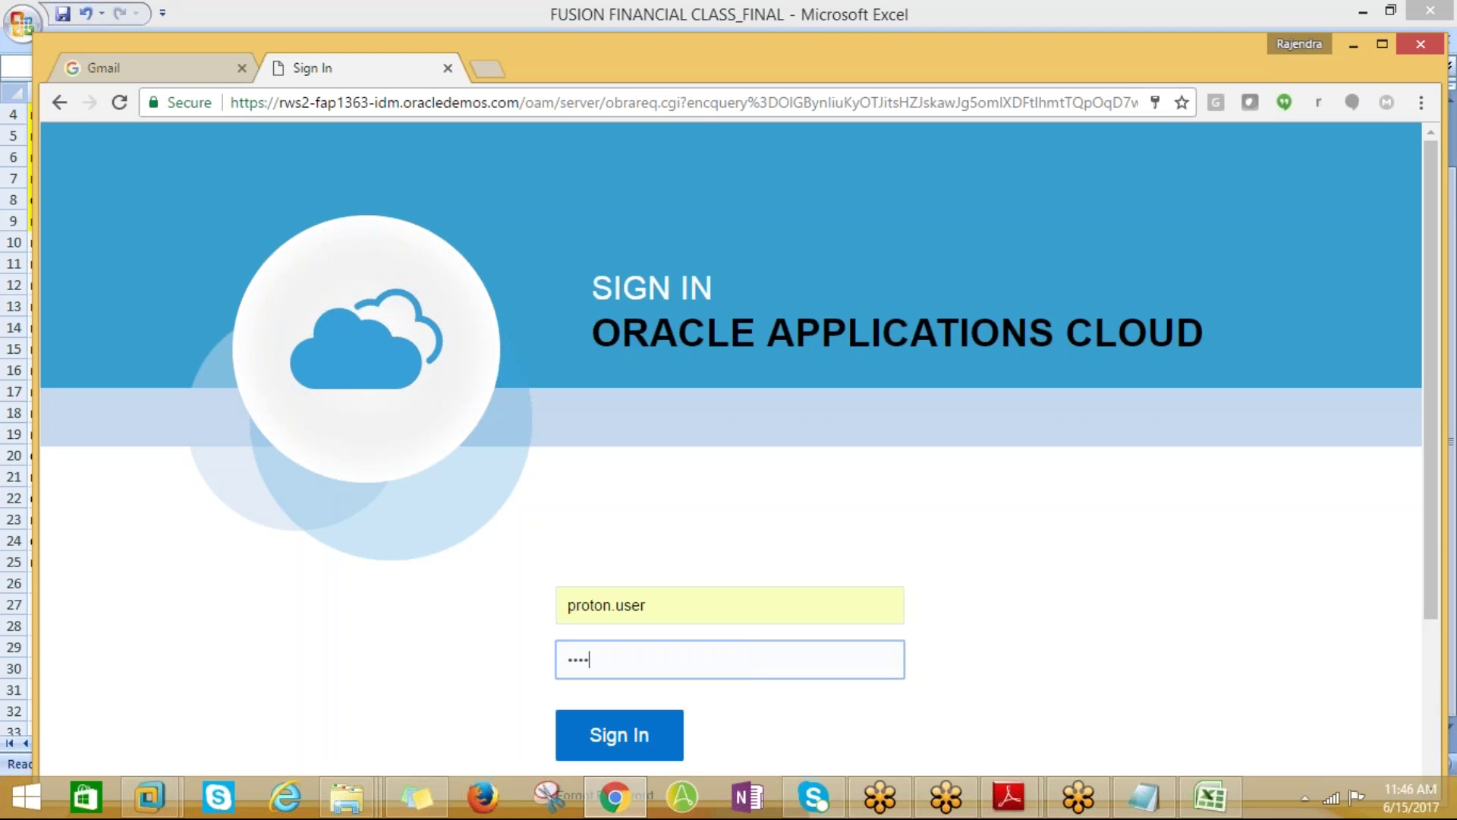
key("Return")
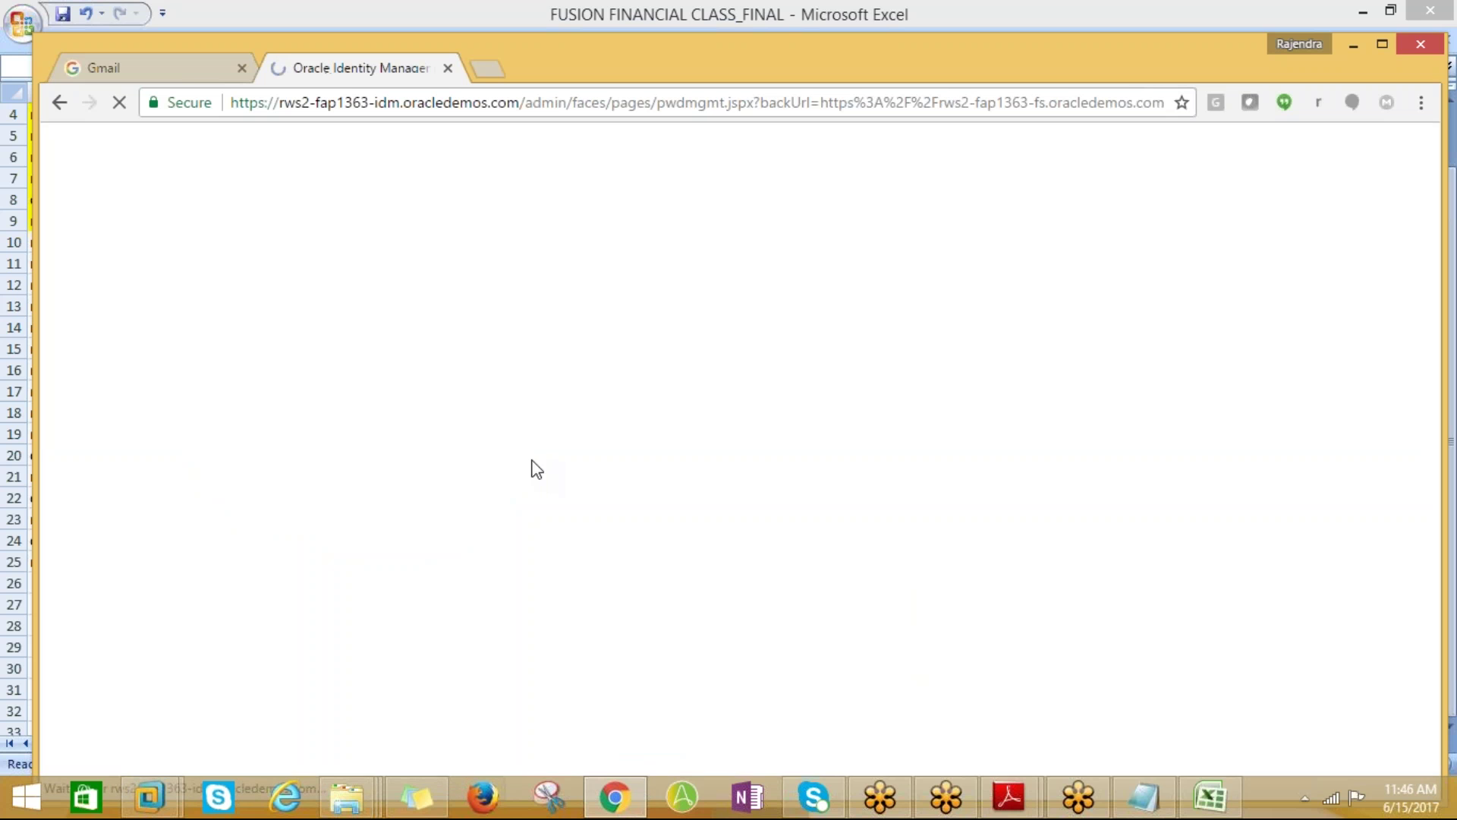
Enter the old password, a new password and its confirmation on Password Management, and submit
left_click(263, 421)
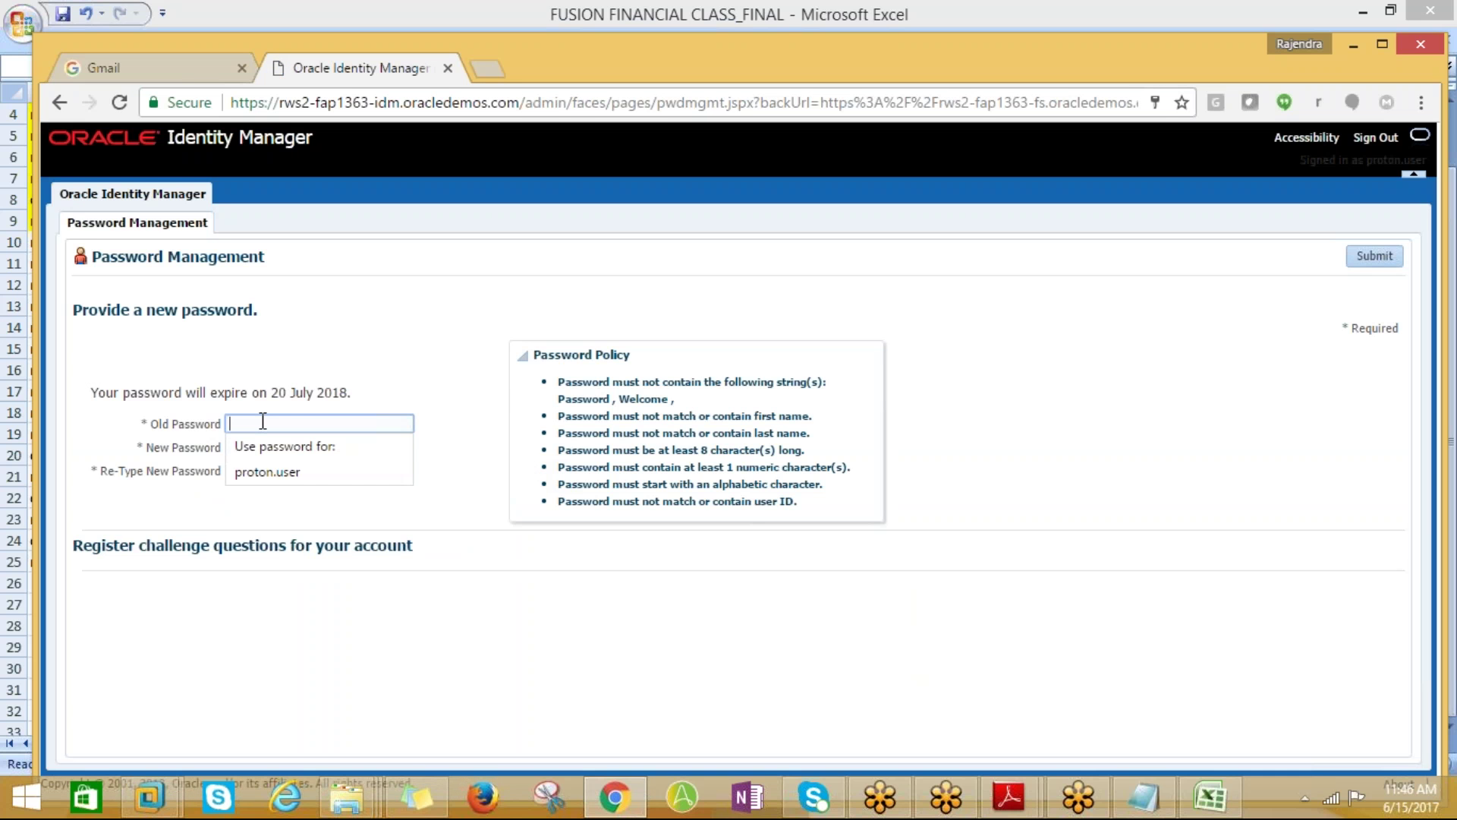
type("•")
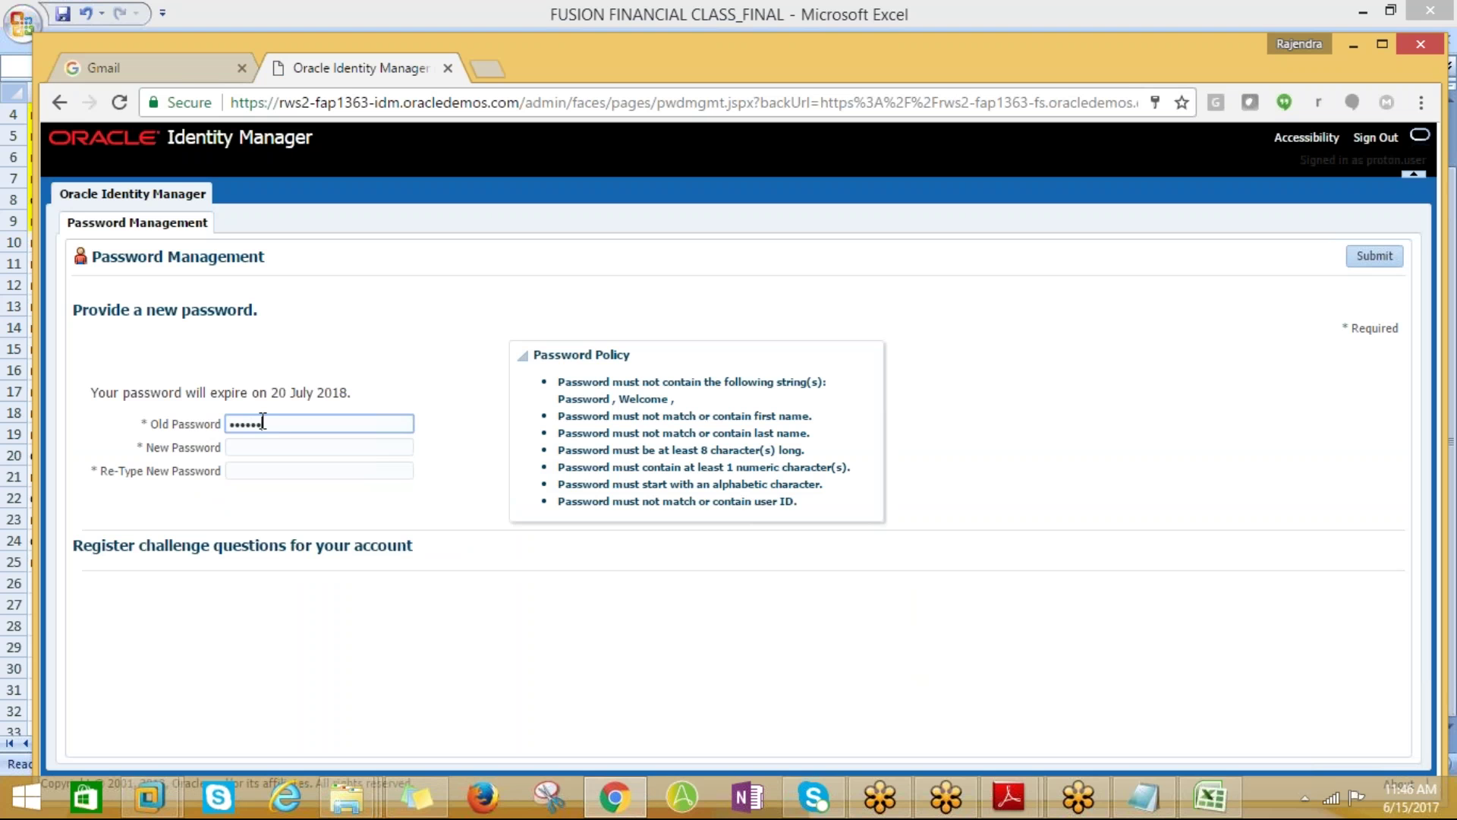
type("•")
key("Tab")
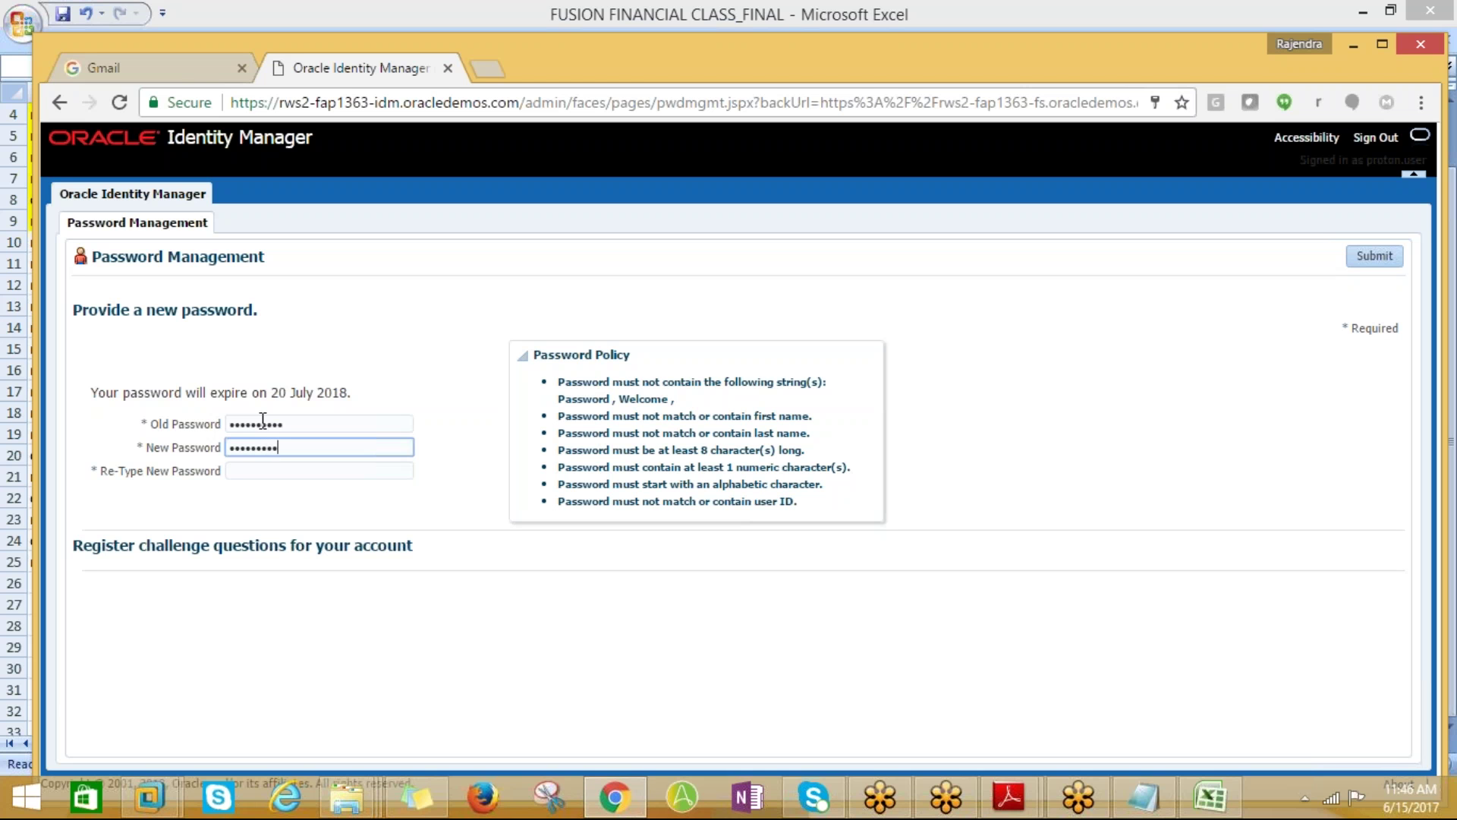
key("Tab")
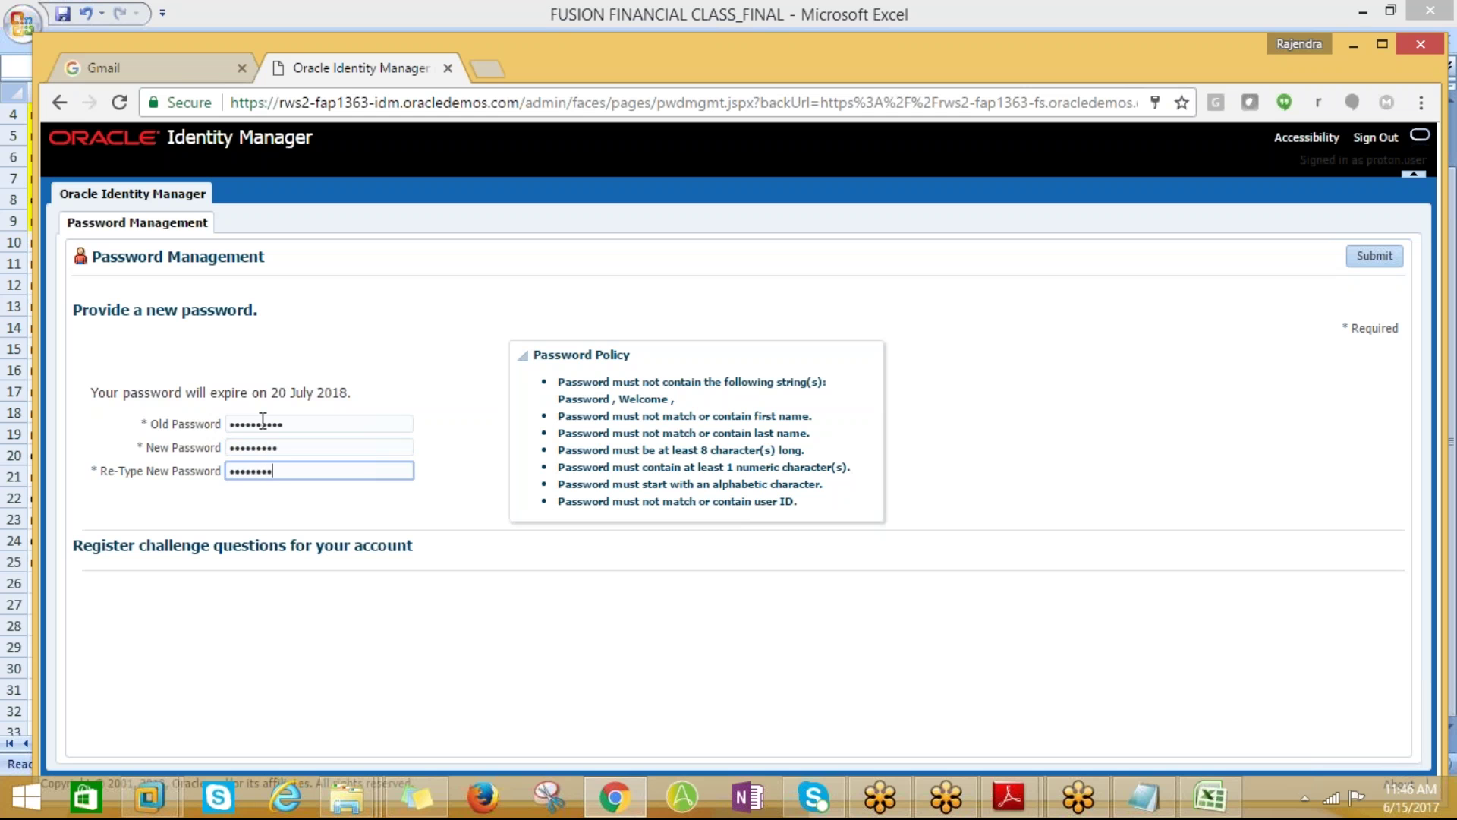
left_click(1362, 256)
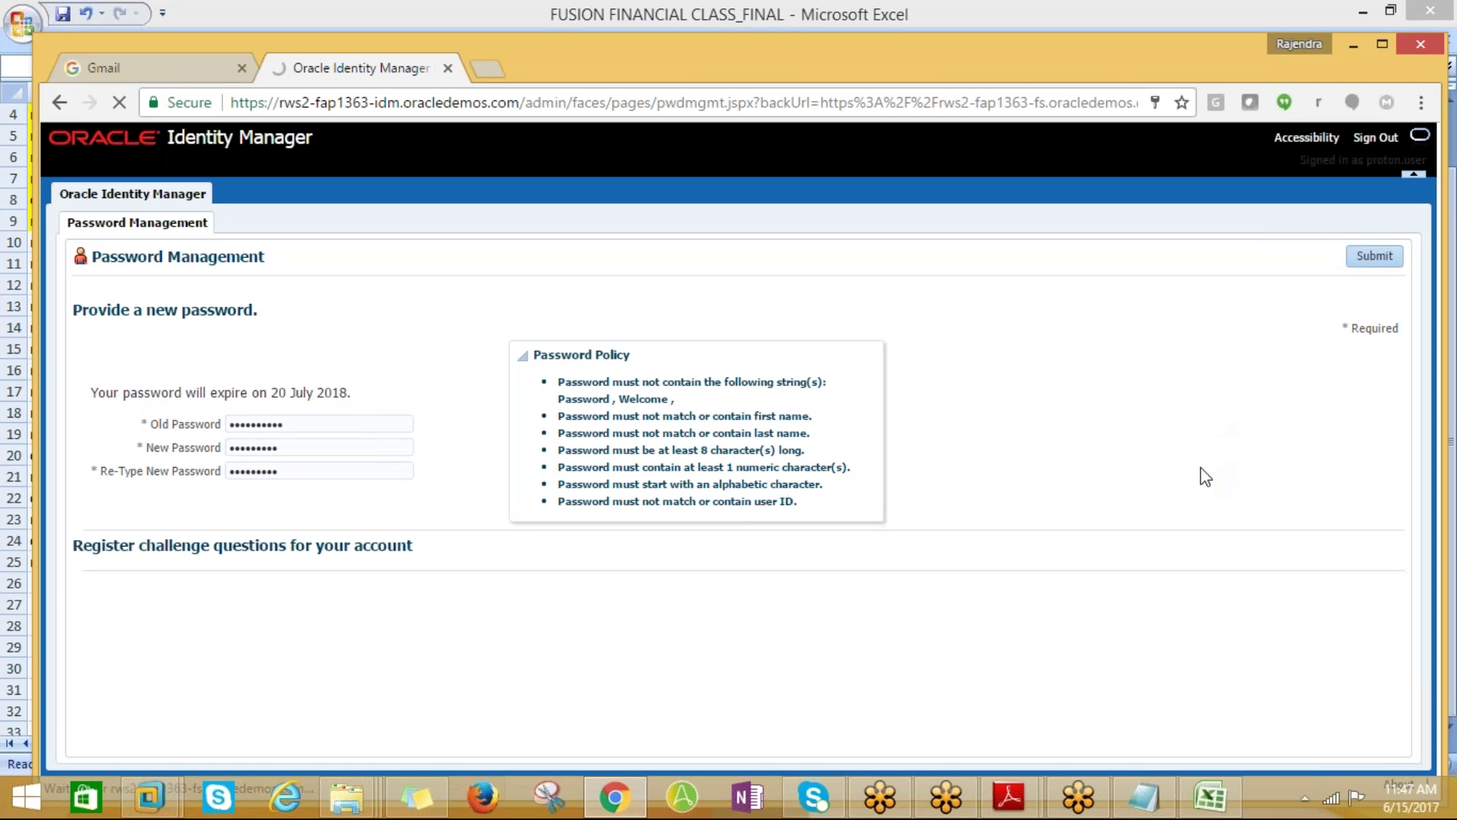
Record the new password in cell D29, save the workbook, and update Chrome's saved password
left_click(1209, 797)
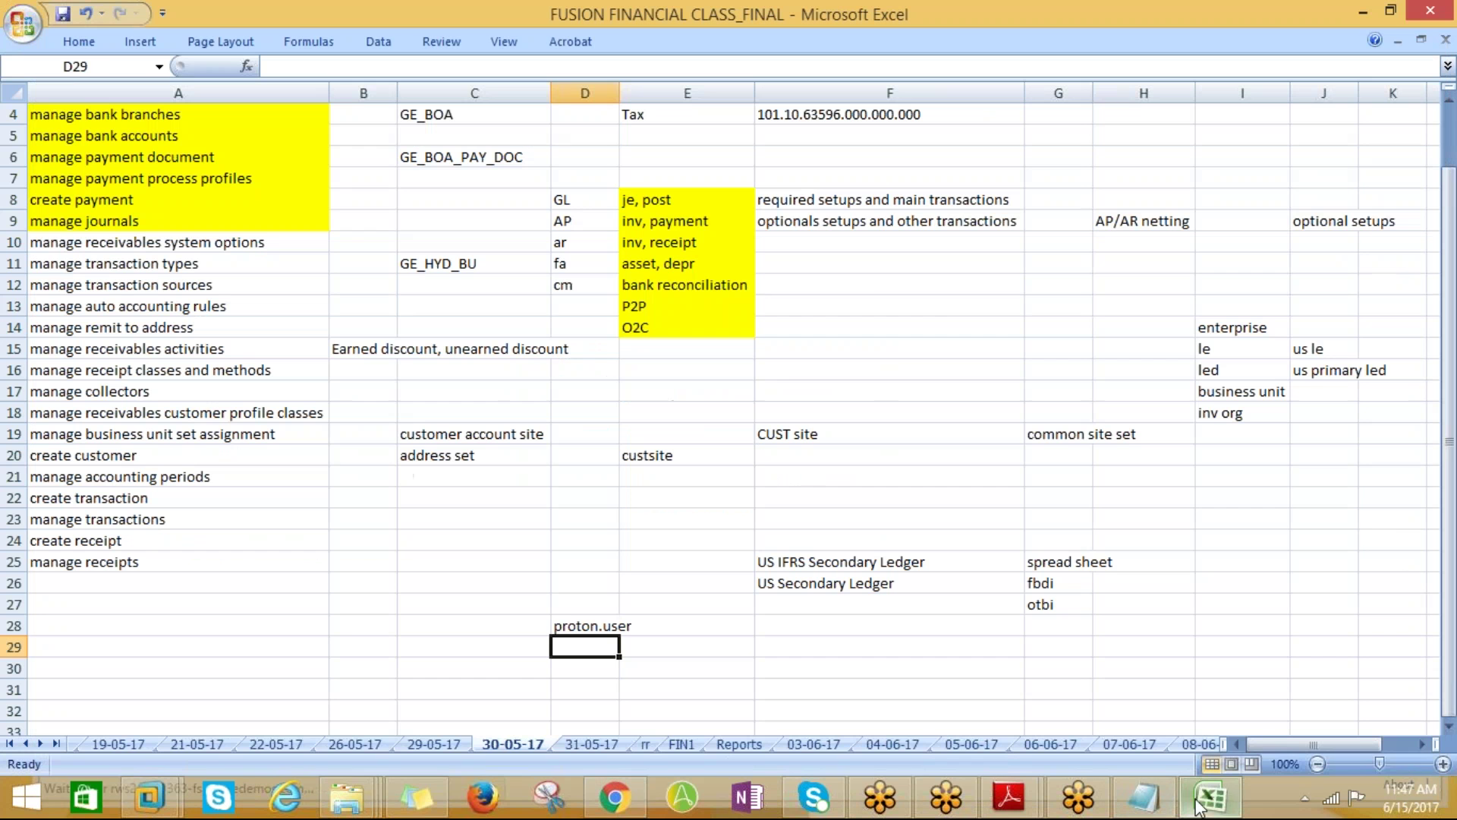
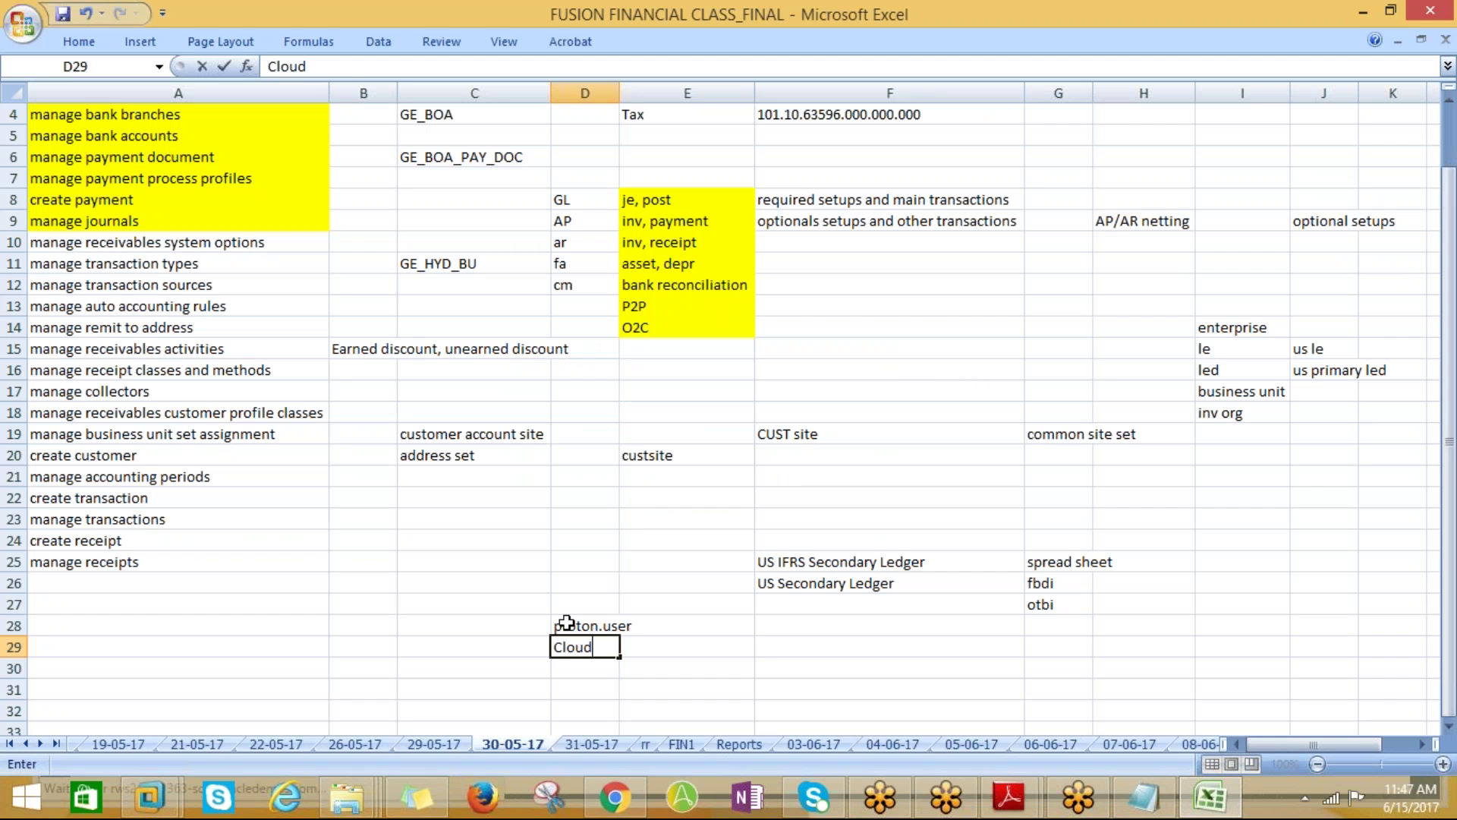
key("Tab")
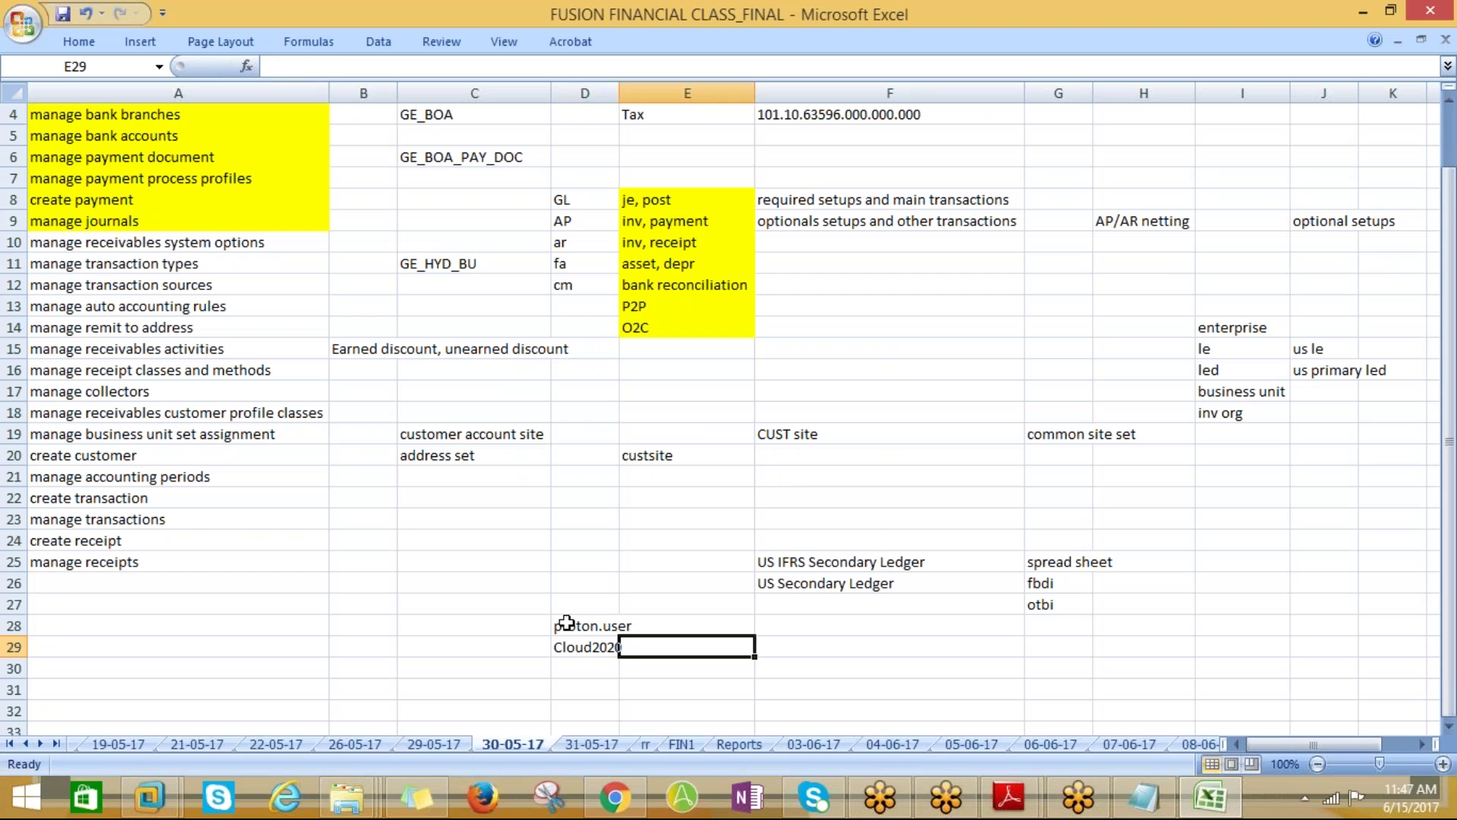
key("Return")
key("ctrl+s")
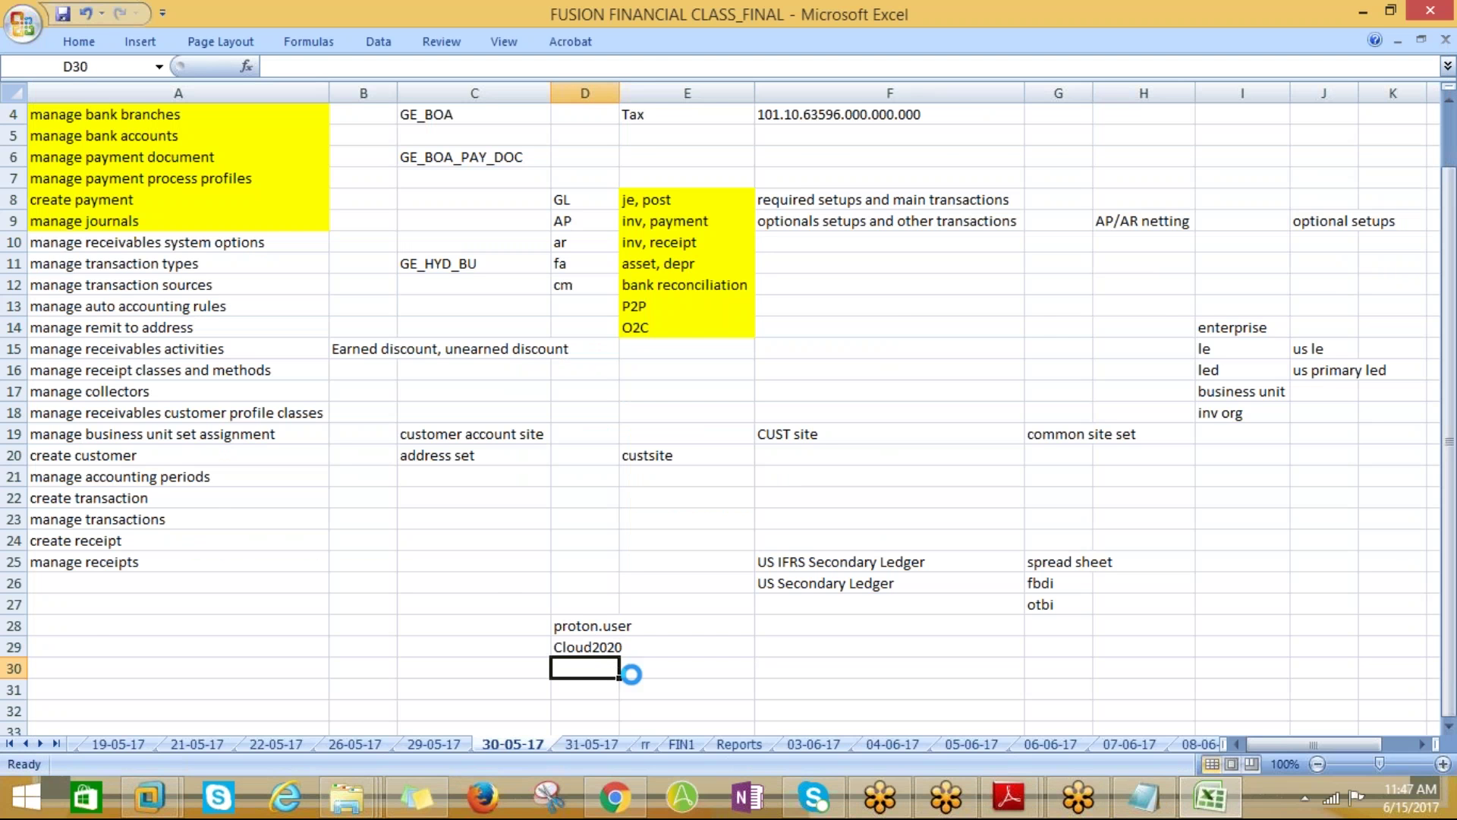
key("alt+Tab")
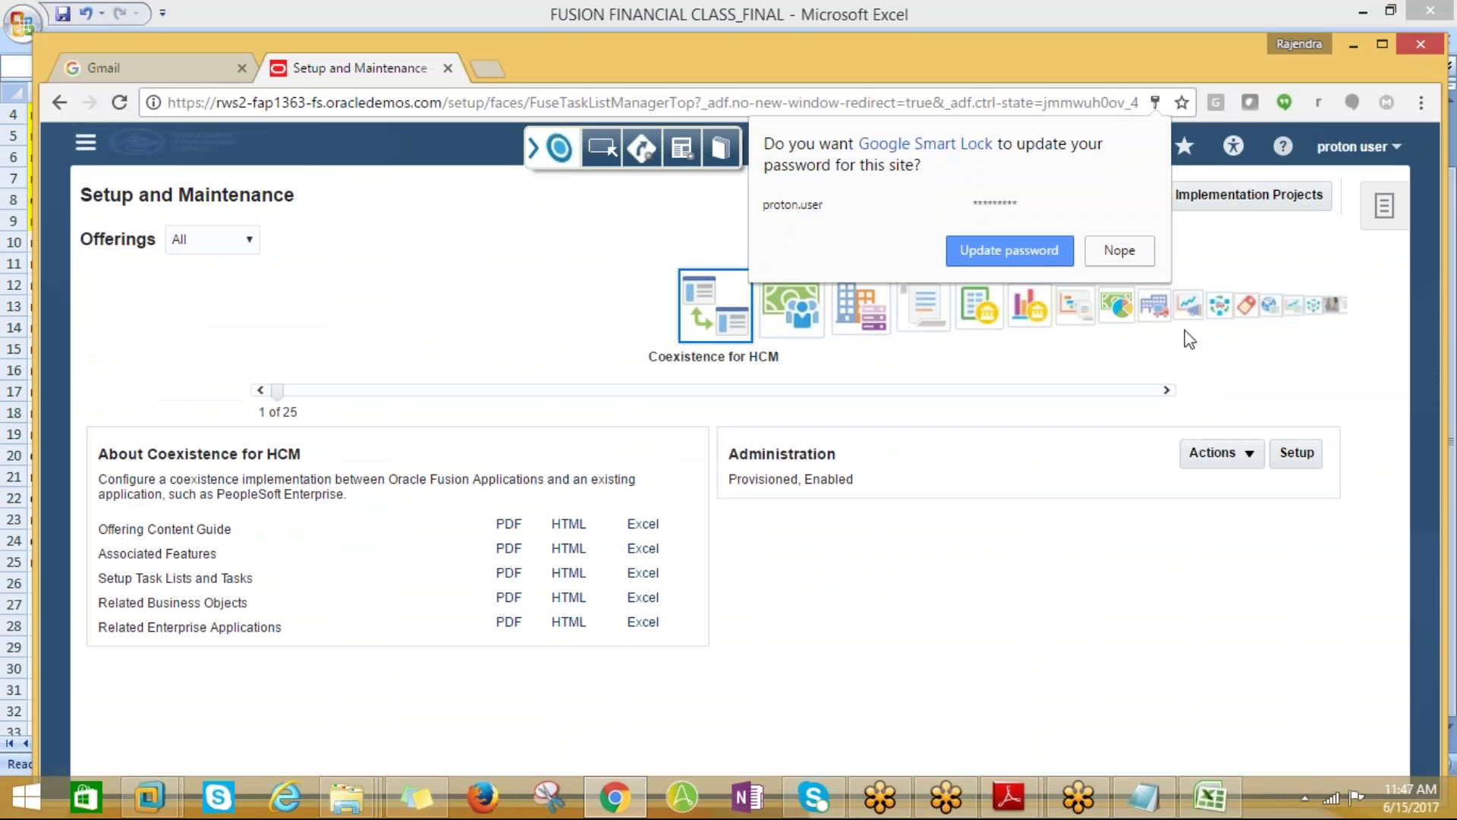
left_click(1026, 256)
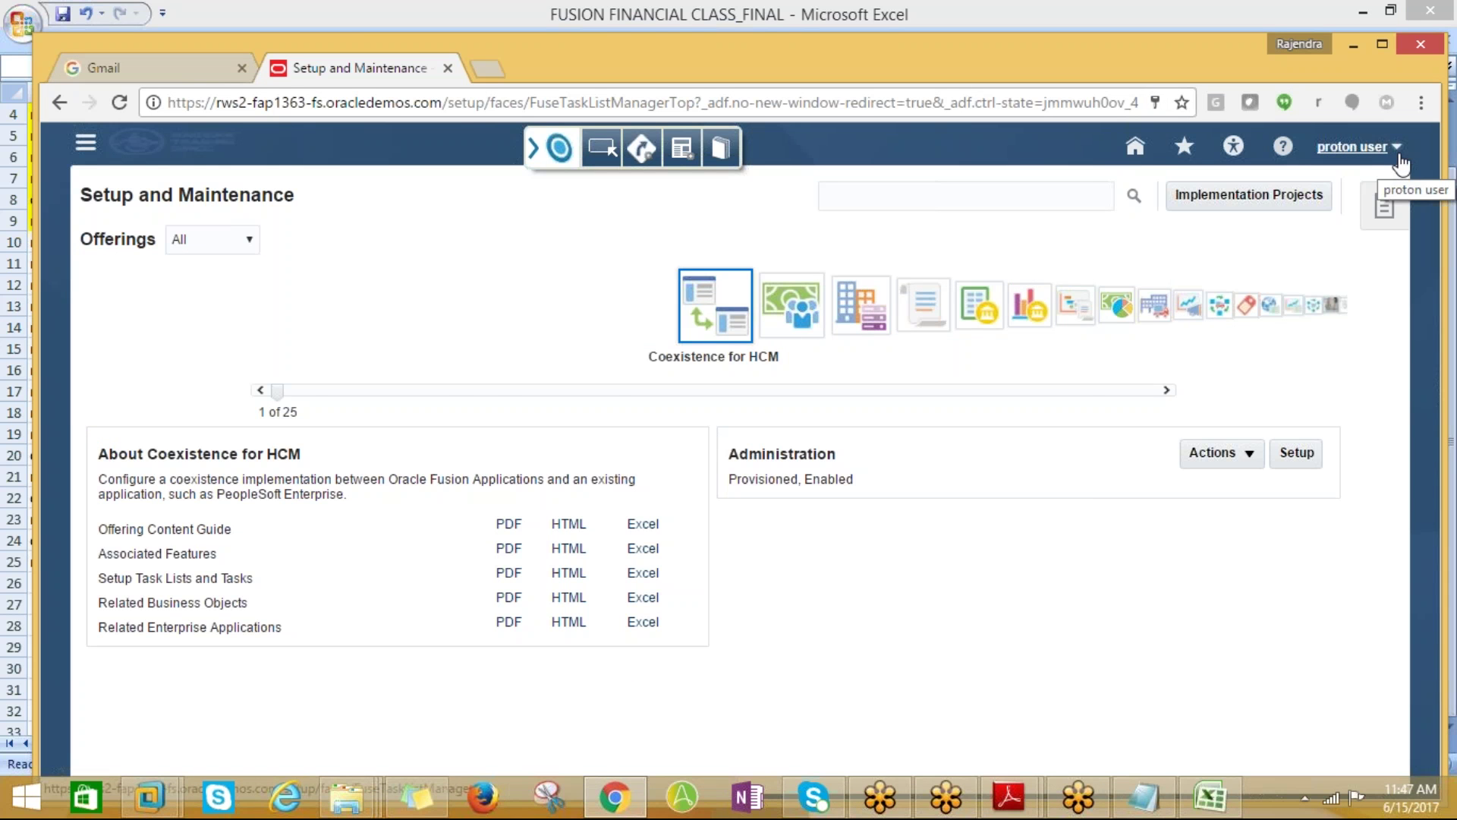
Copy 'manage receivables system options' from cell A10 and search the Financials offering's tasks for it
key("alt+Tab")
left_click(218, 248)
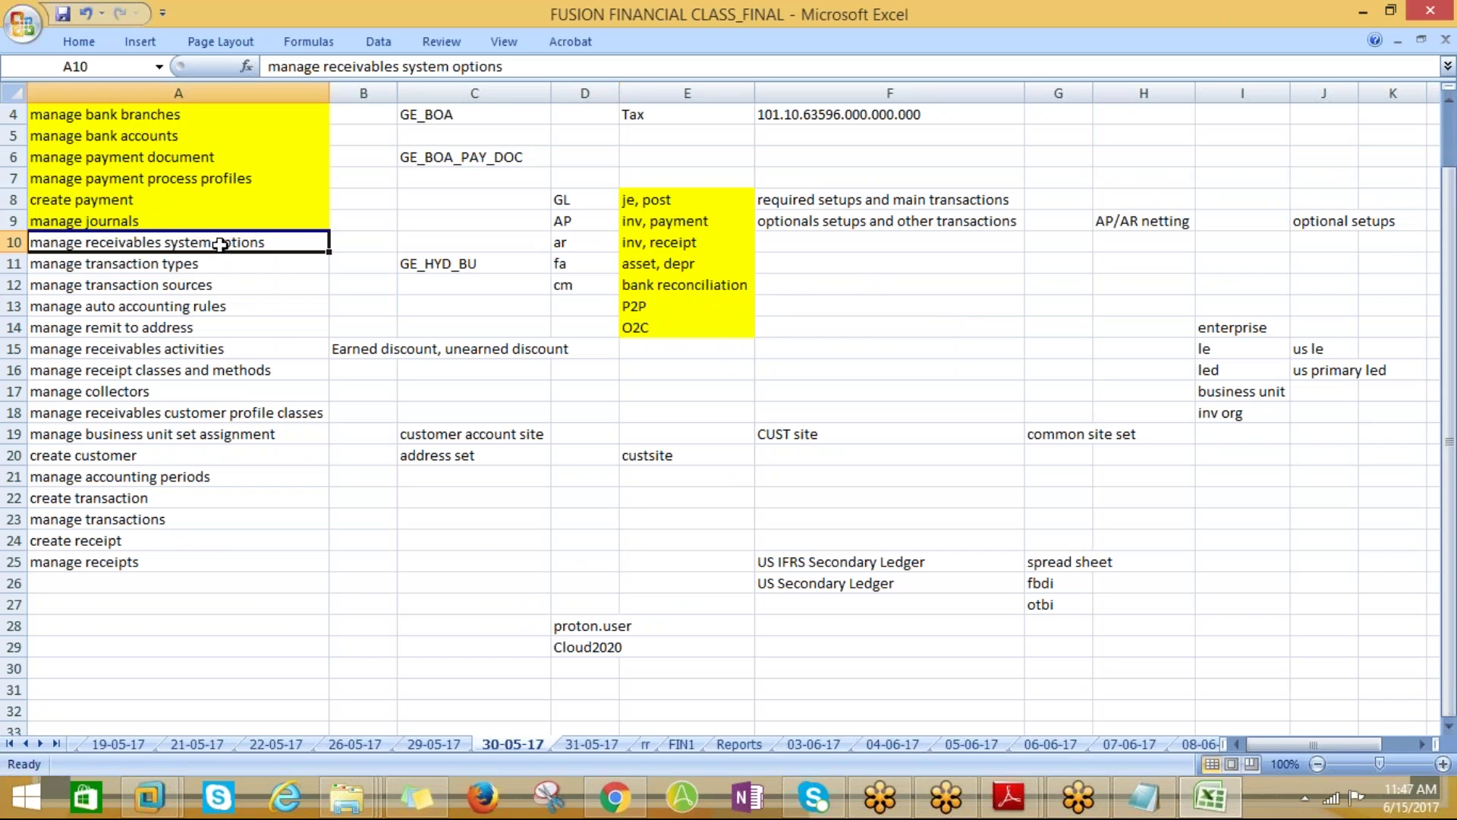
key("ctrl+c")
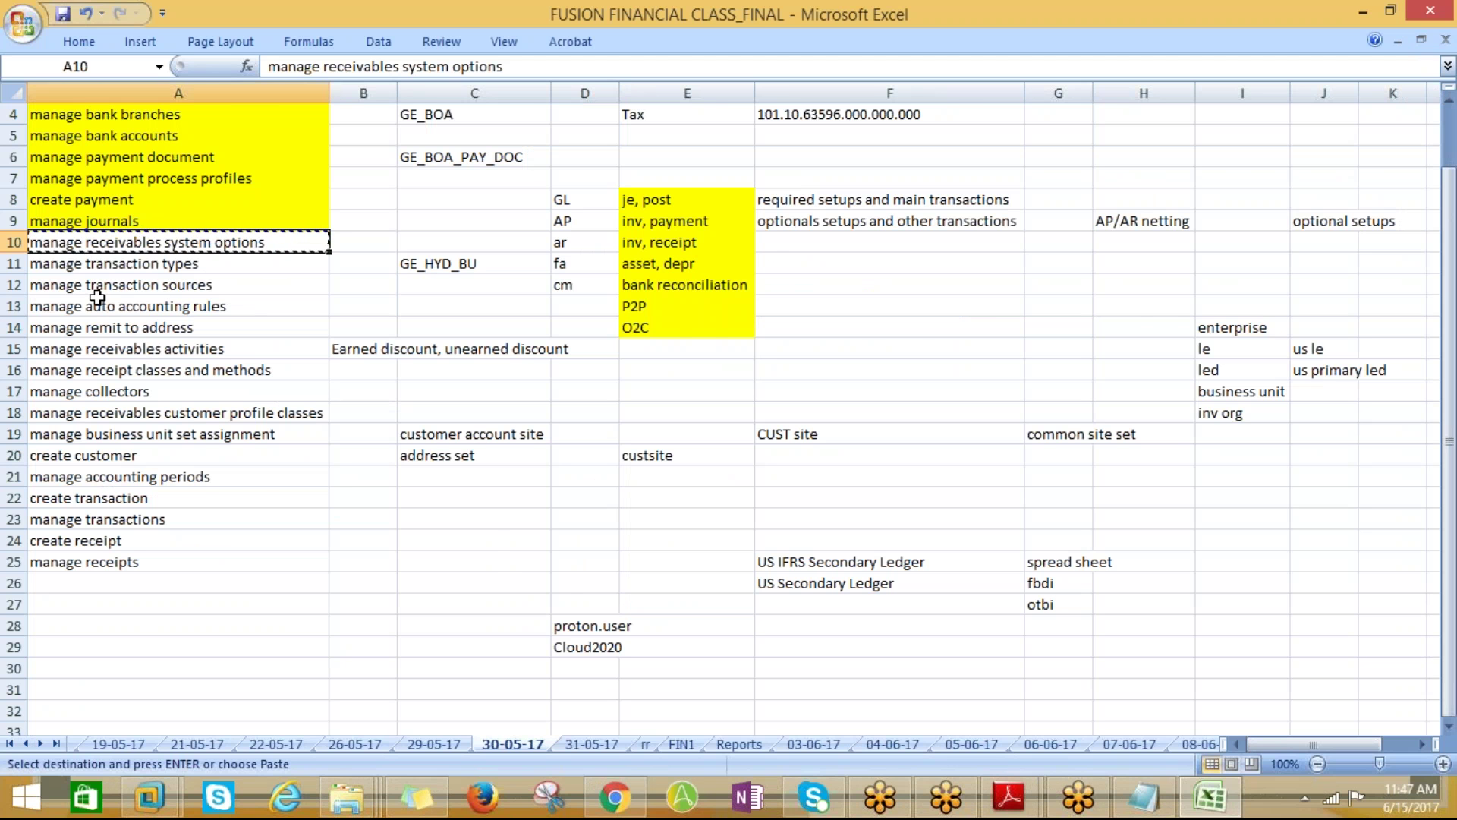
key("alt+Tab")
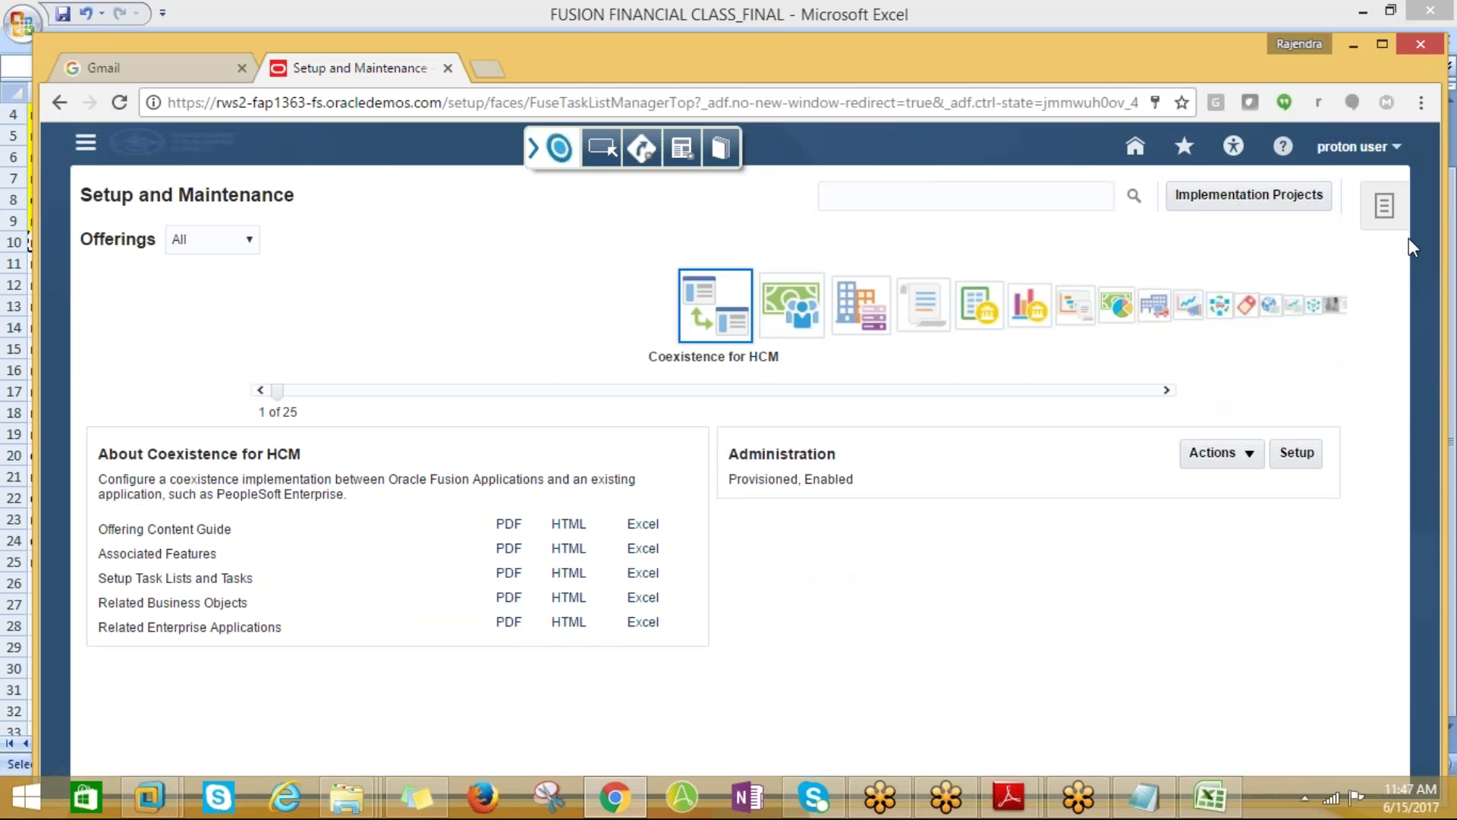
left_click(1302, 198)
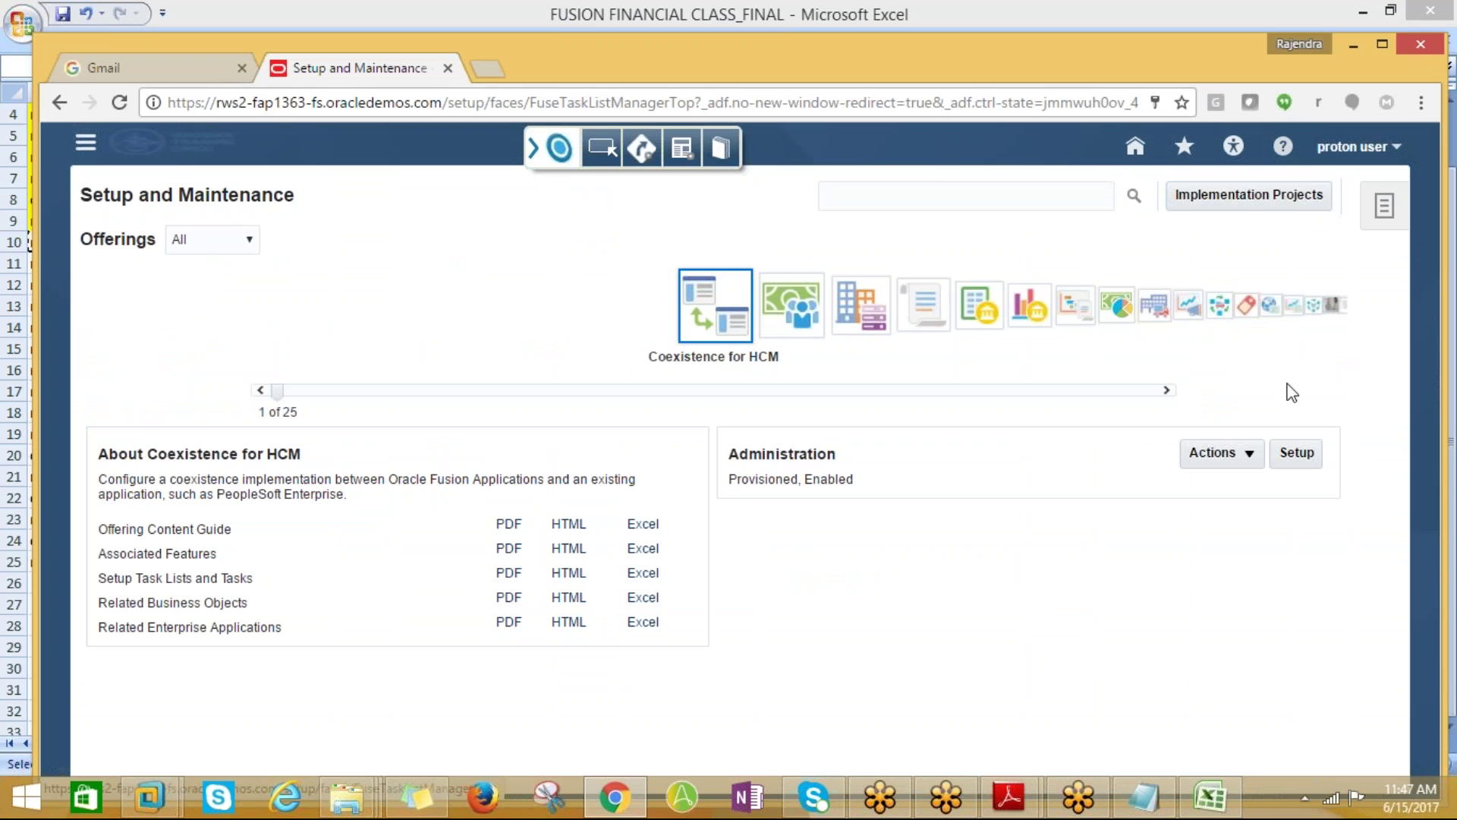
left_click(1029, 305)
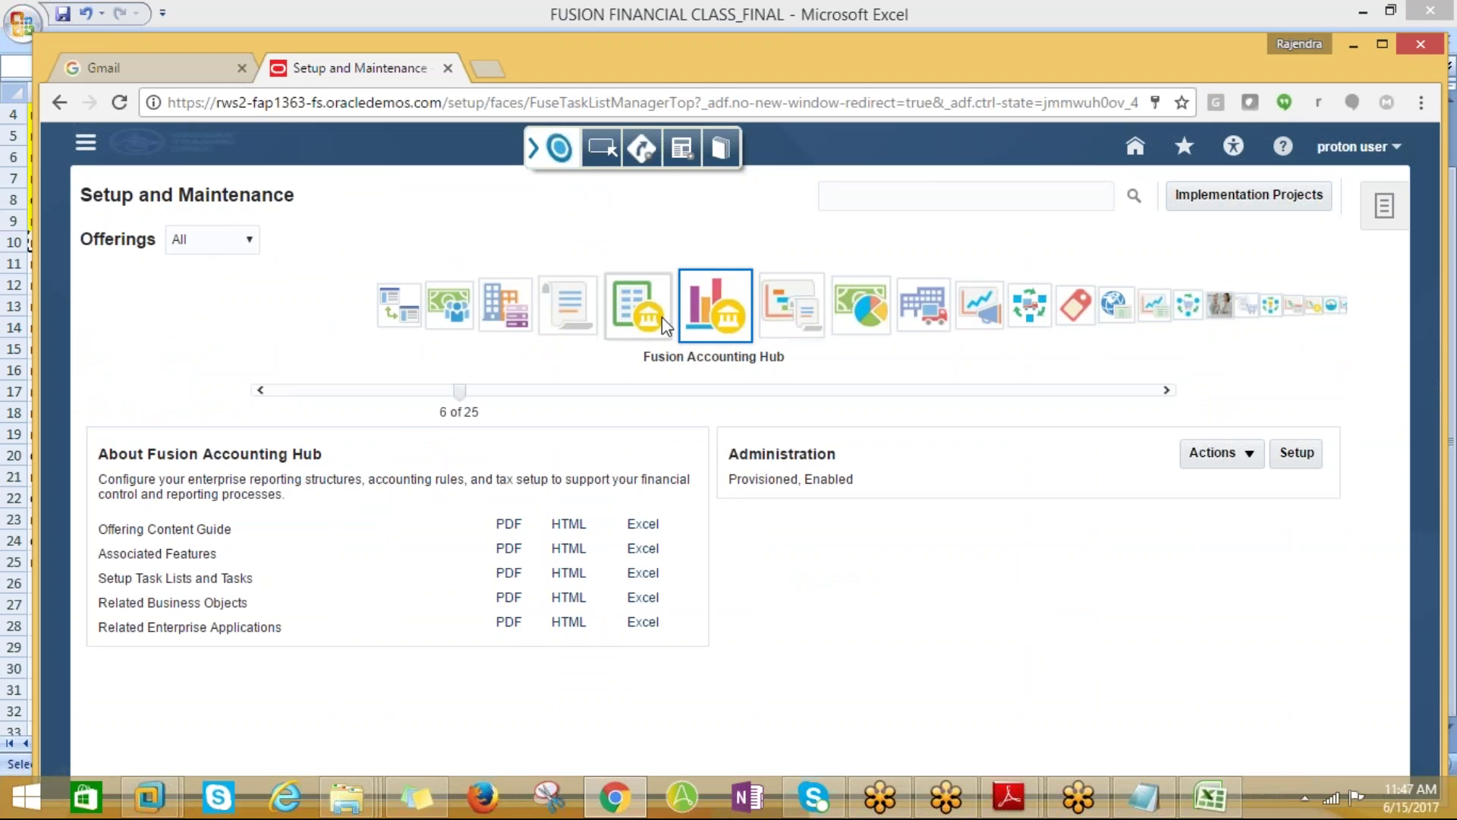
left_click(665, 326)
left_click(844, 198)
key("ctrl+v")
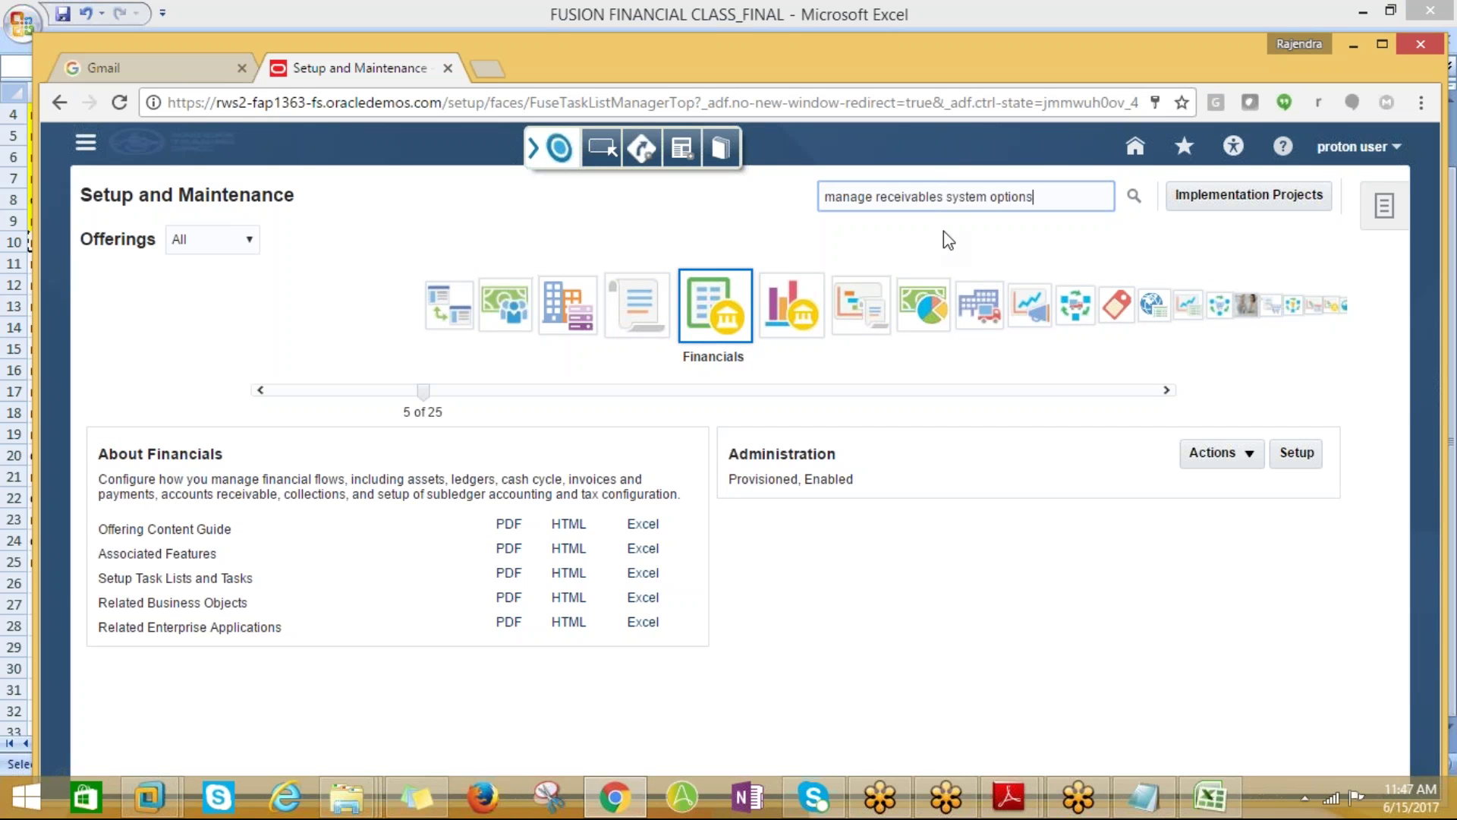
left_click(1134, 199)
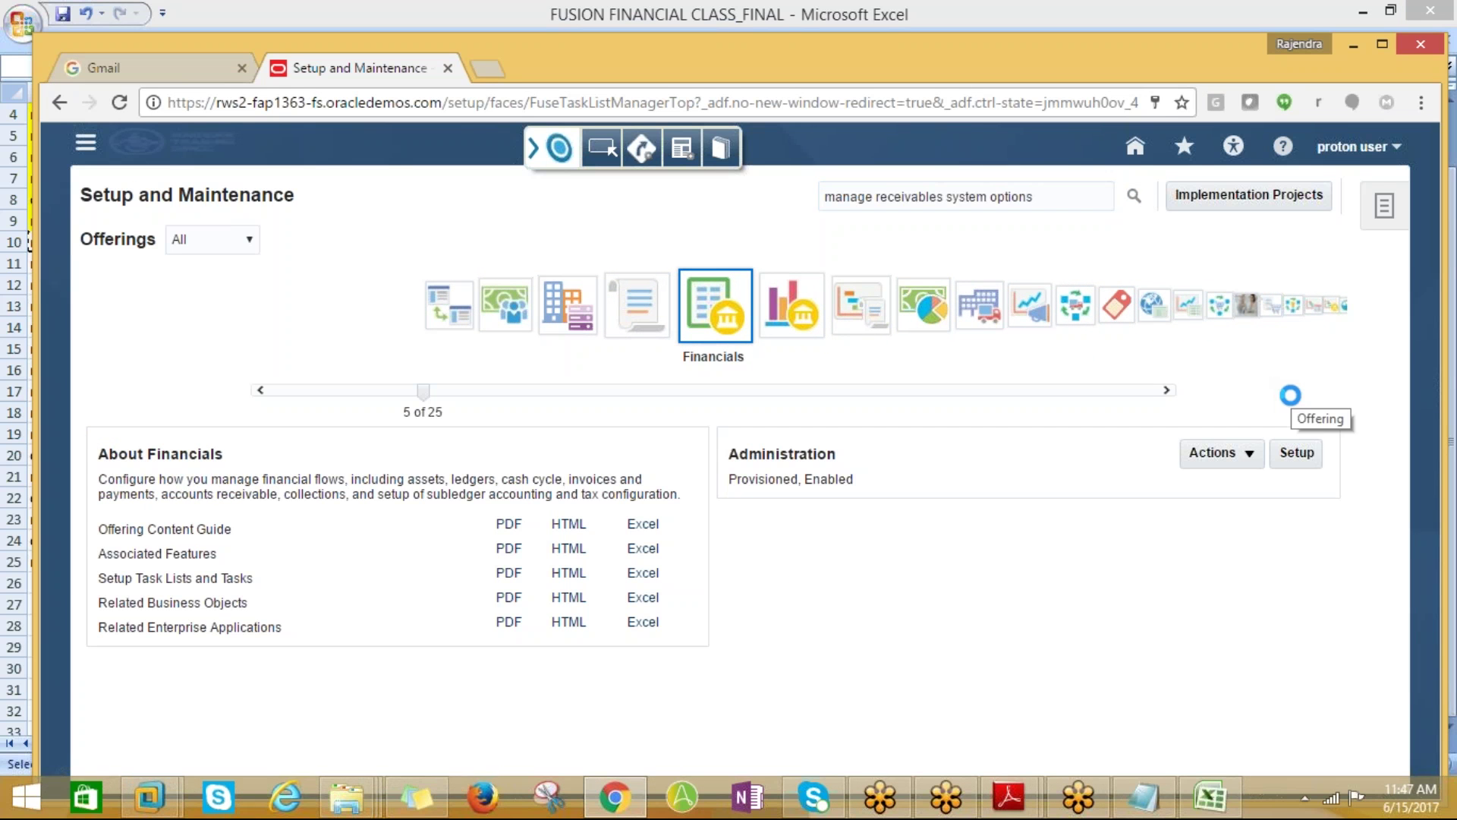
Open the Manage Receivables System Options task and create a new set of system options
left_click(227, 321)
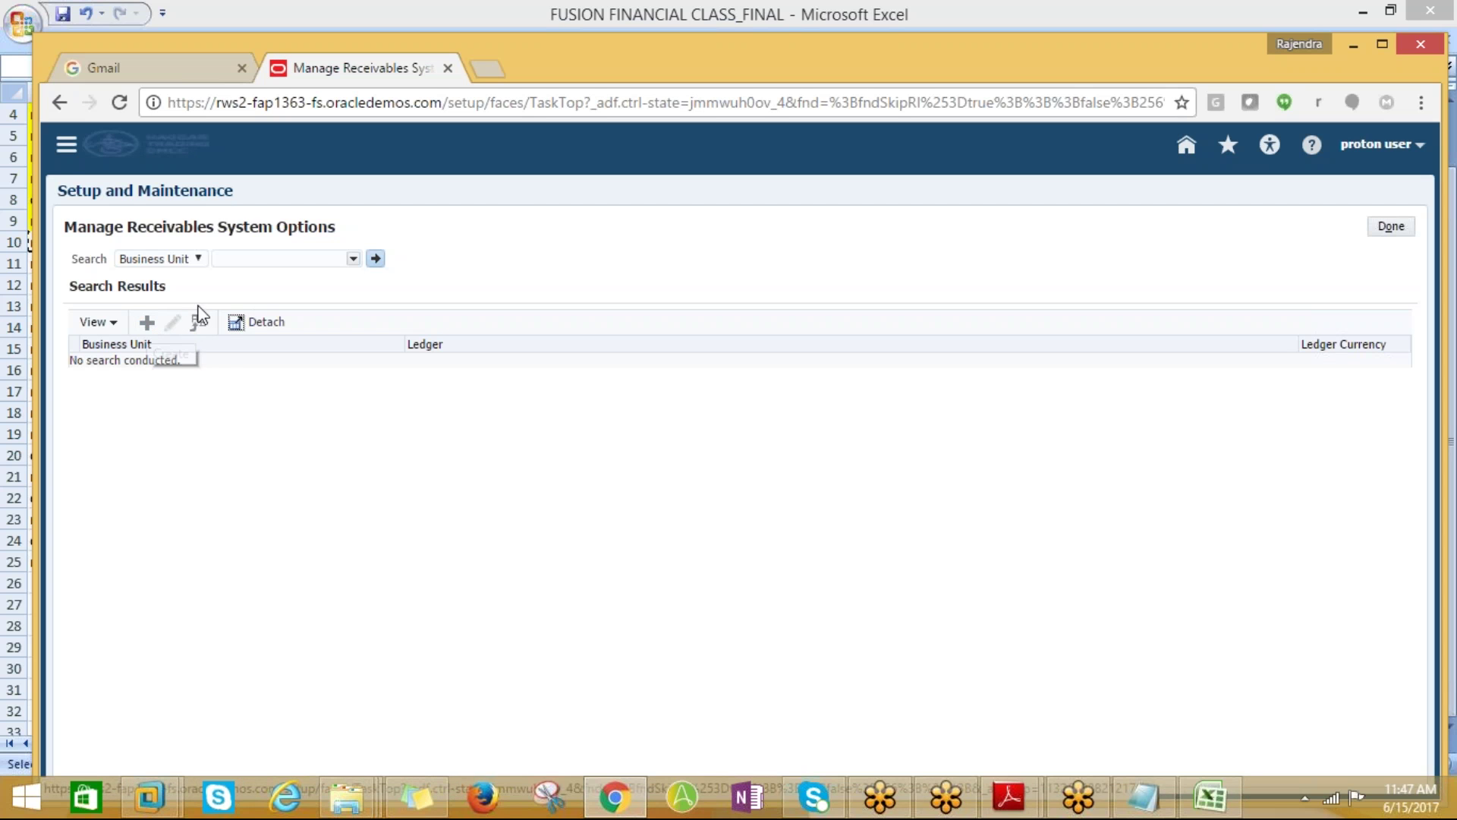
left_click(274, 258)
left_click(144, 325)
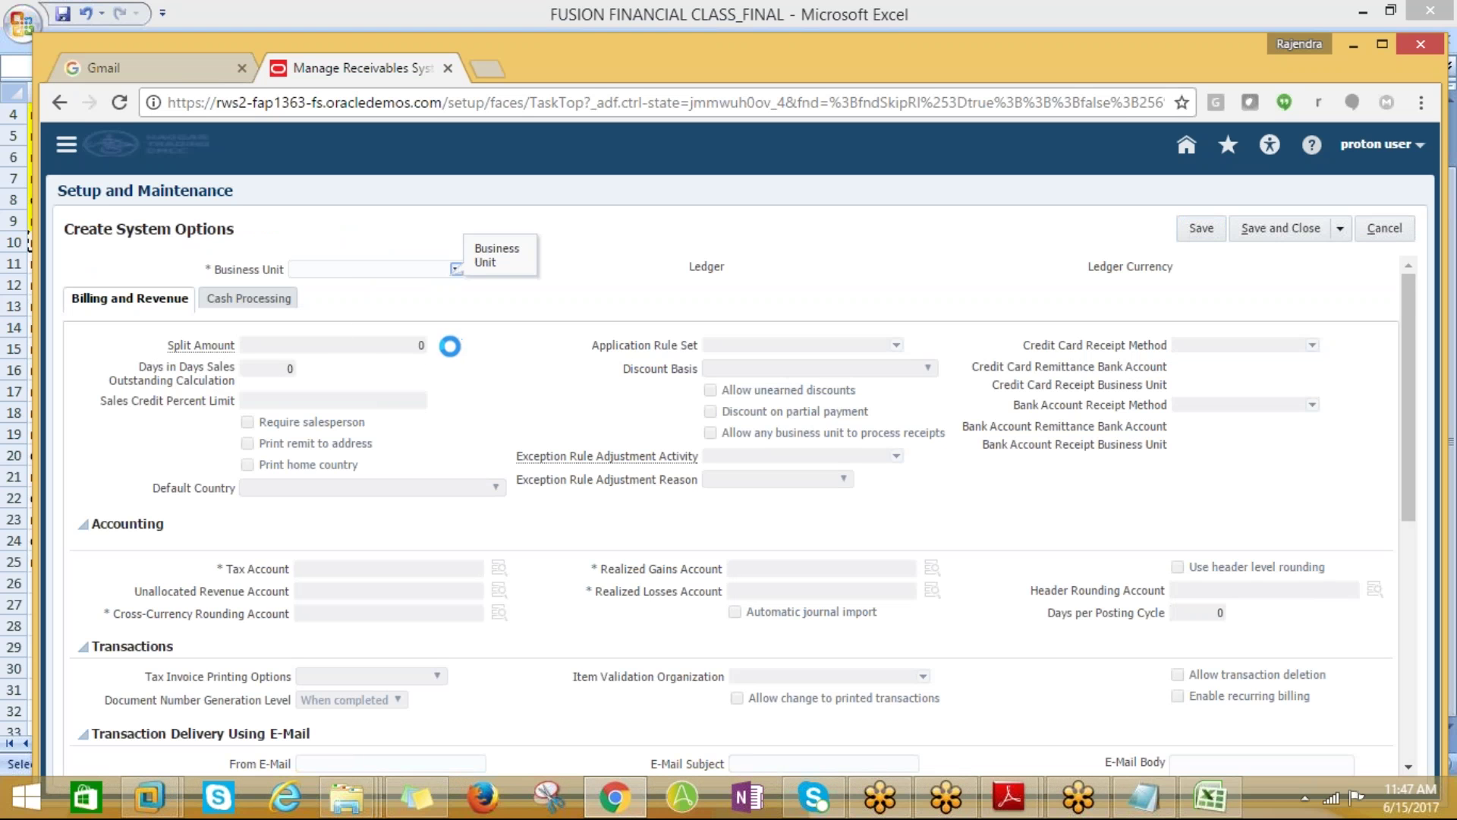
Search business units beginning with 'P' in the Business Unit search dialog, then cancel it
left_click(456, 268)
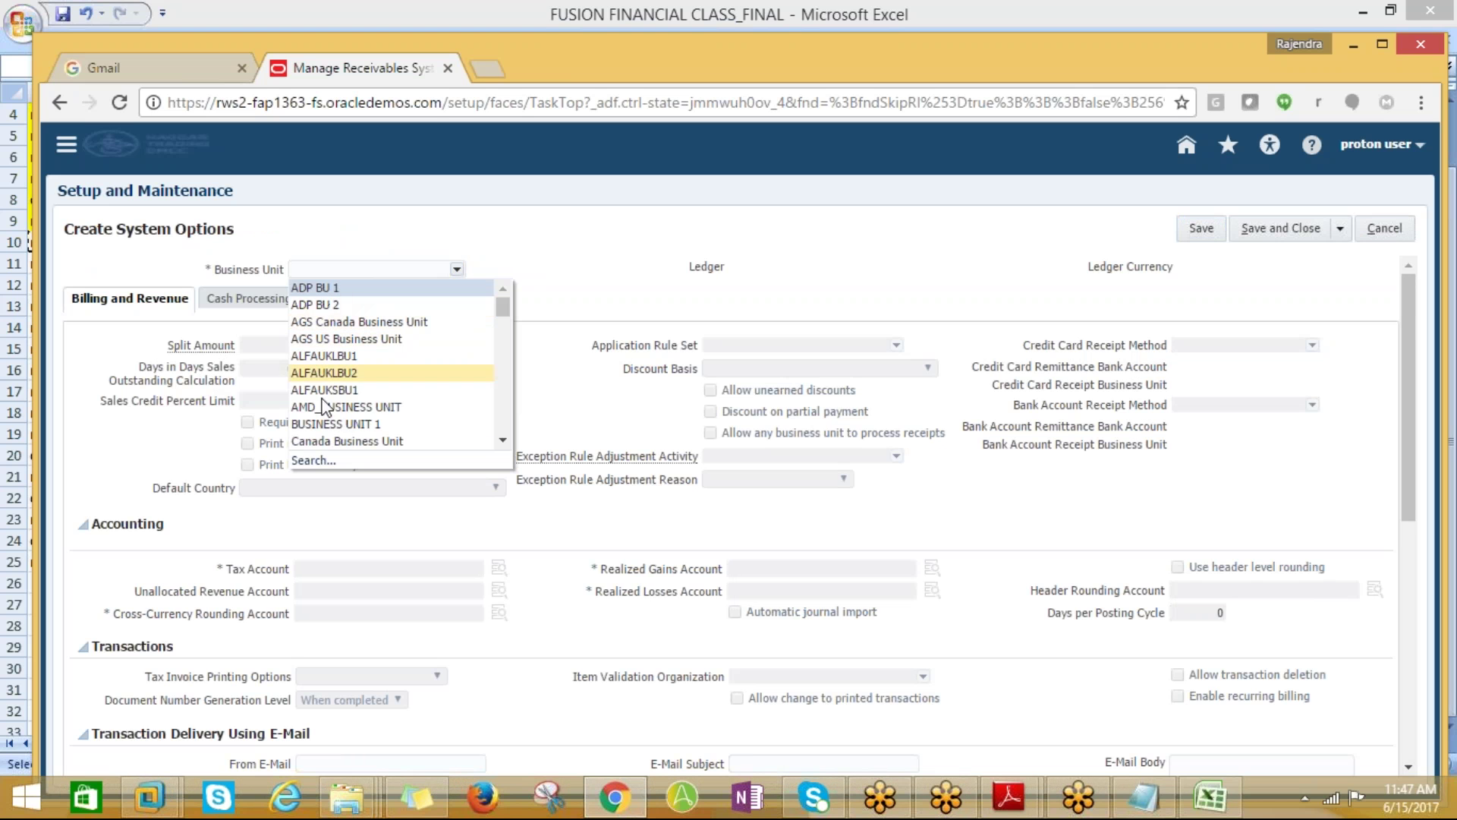
left_click(313, 460)
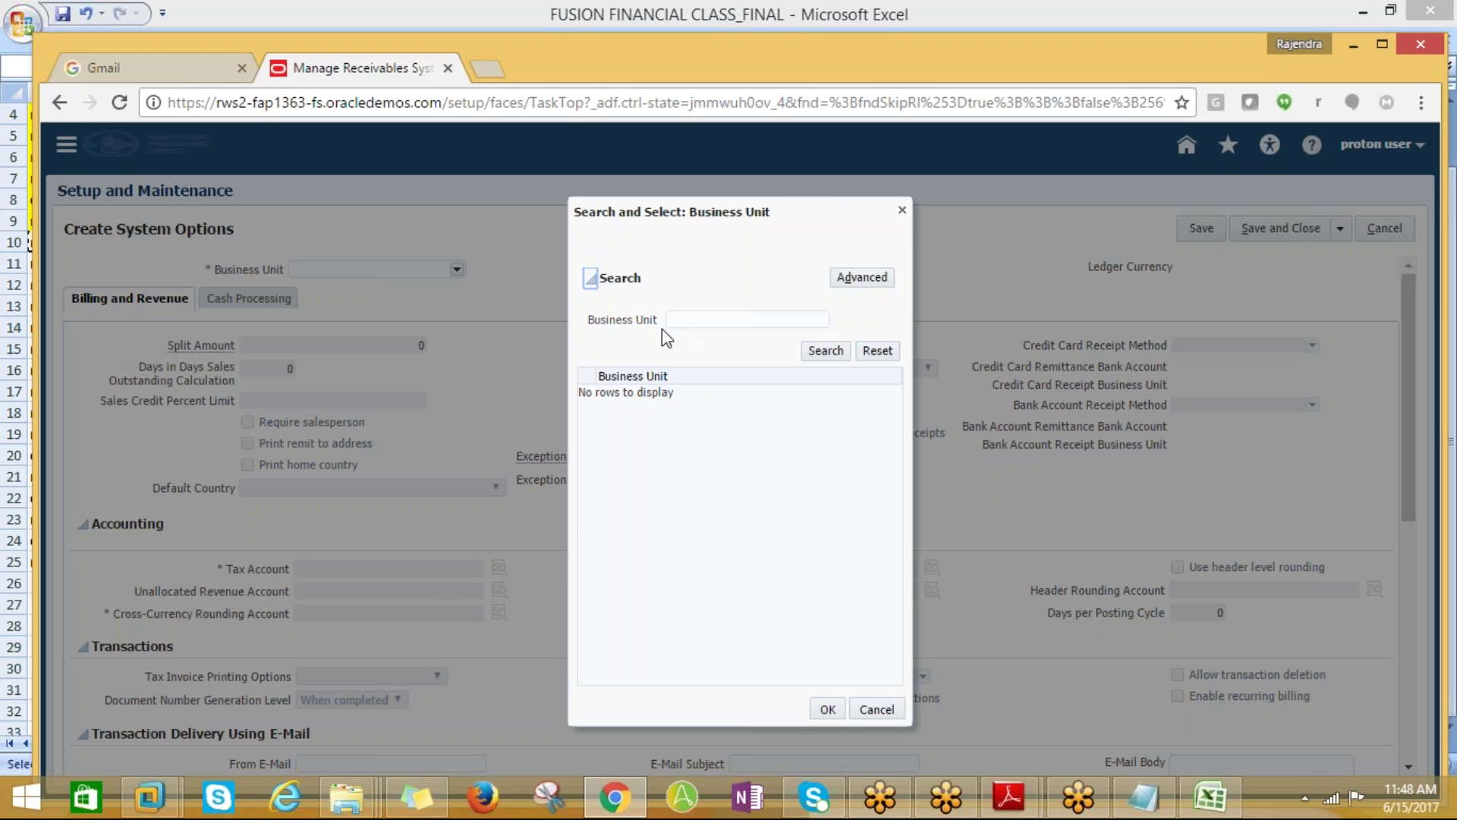
left_click(699, 320)
type("PROTON^")
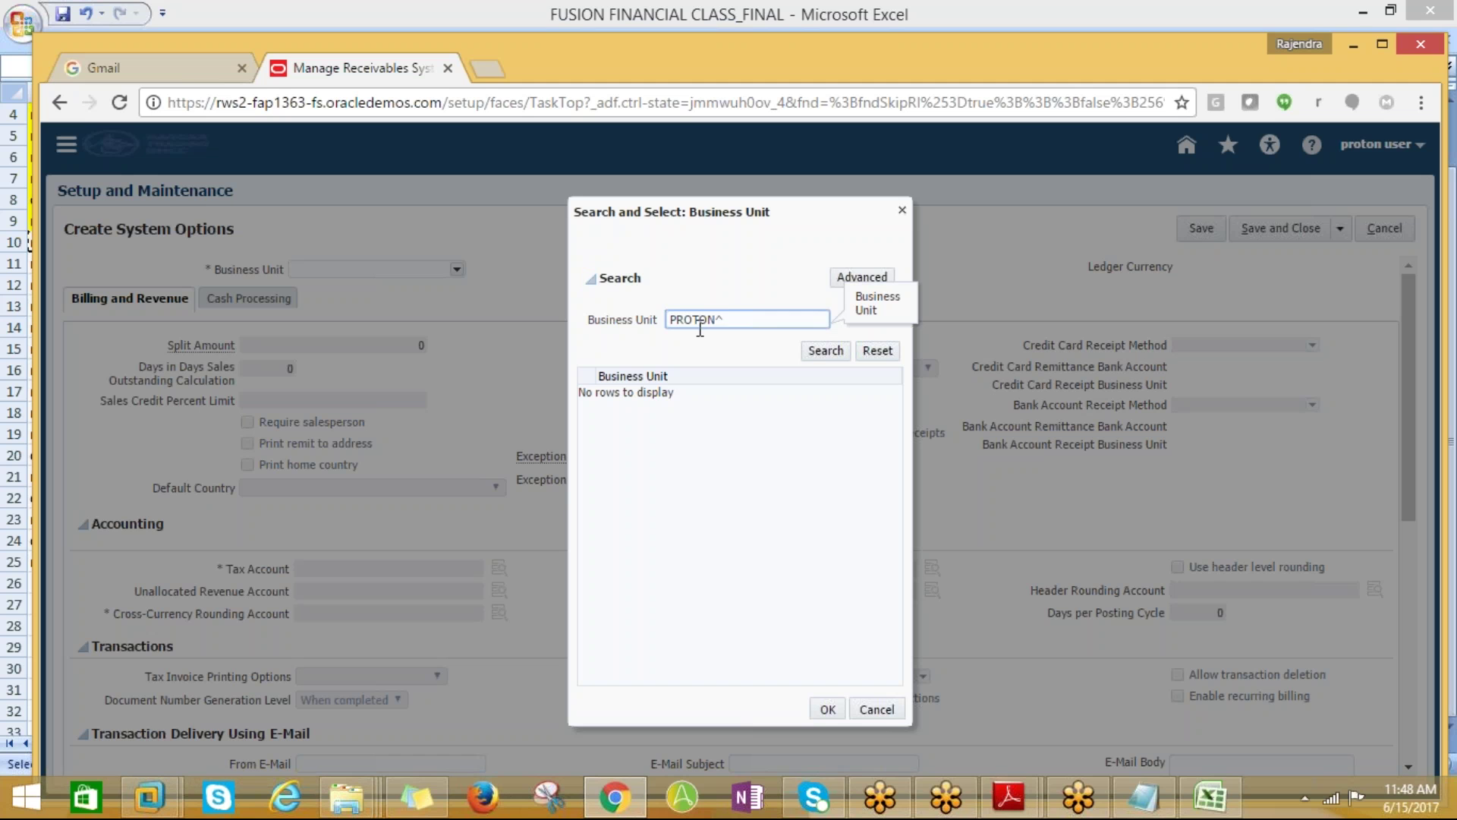
left_click(828, 353)
left_click(825, 351)
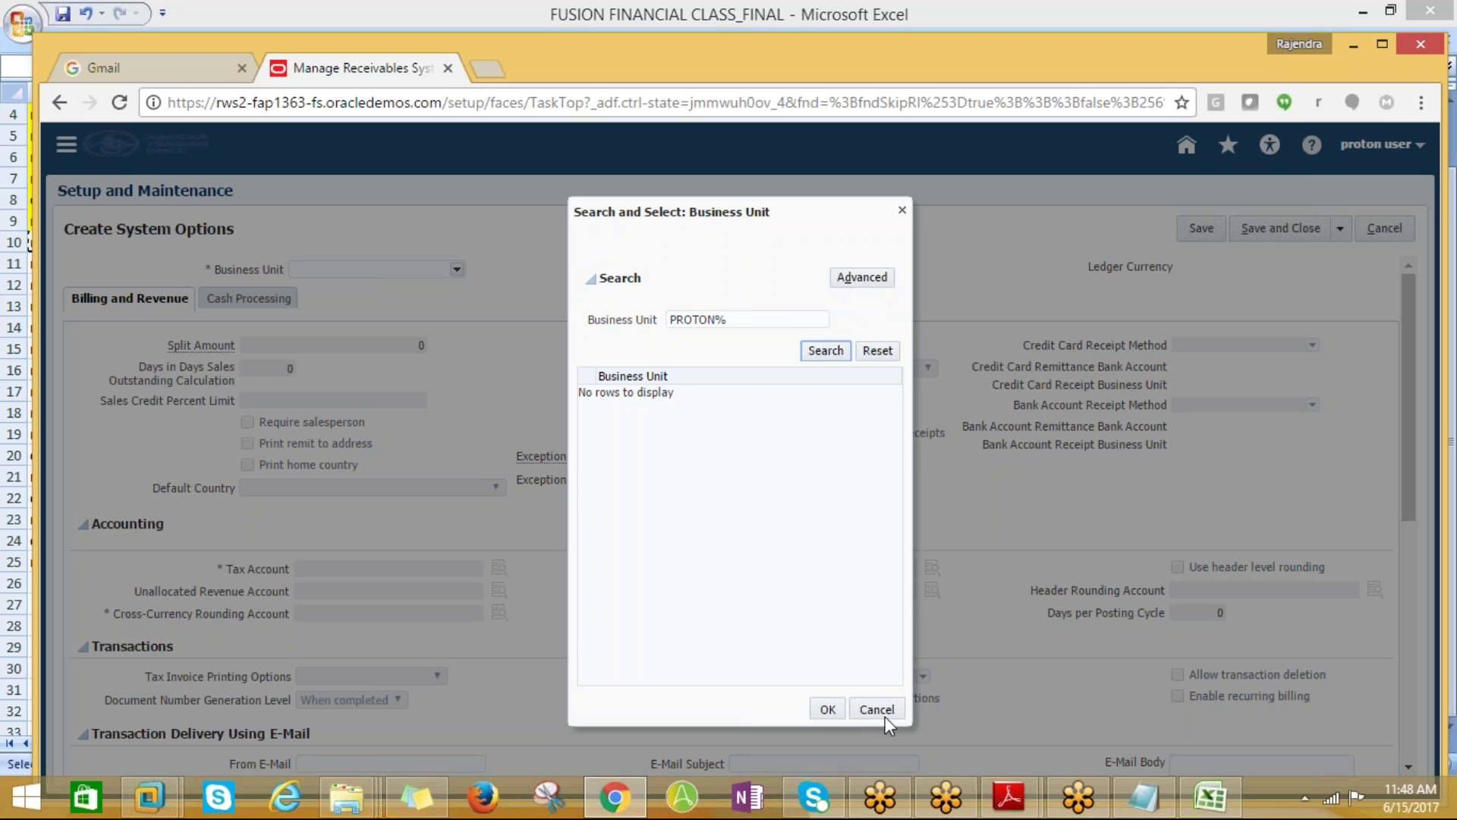
left_click(884, 714)
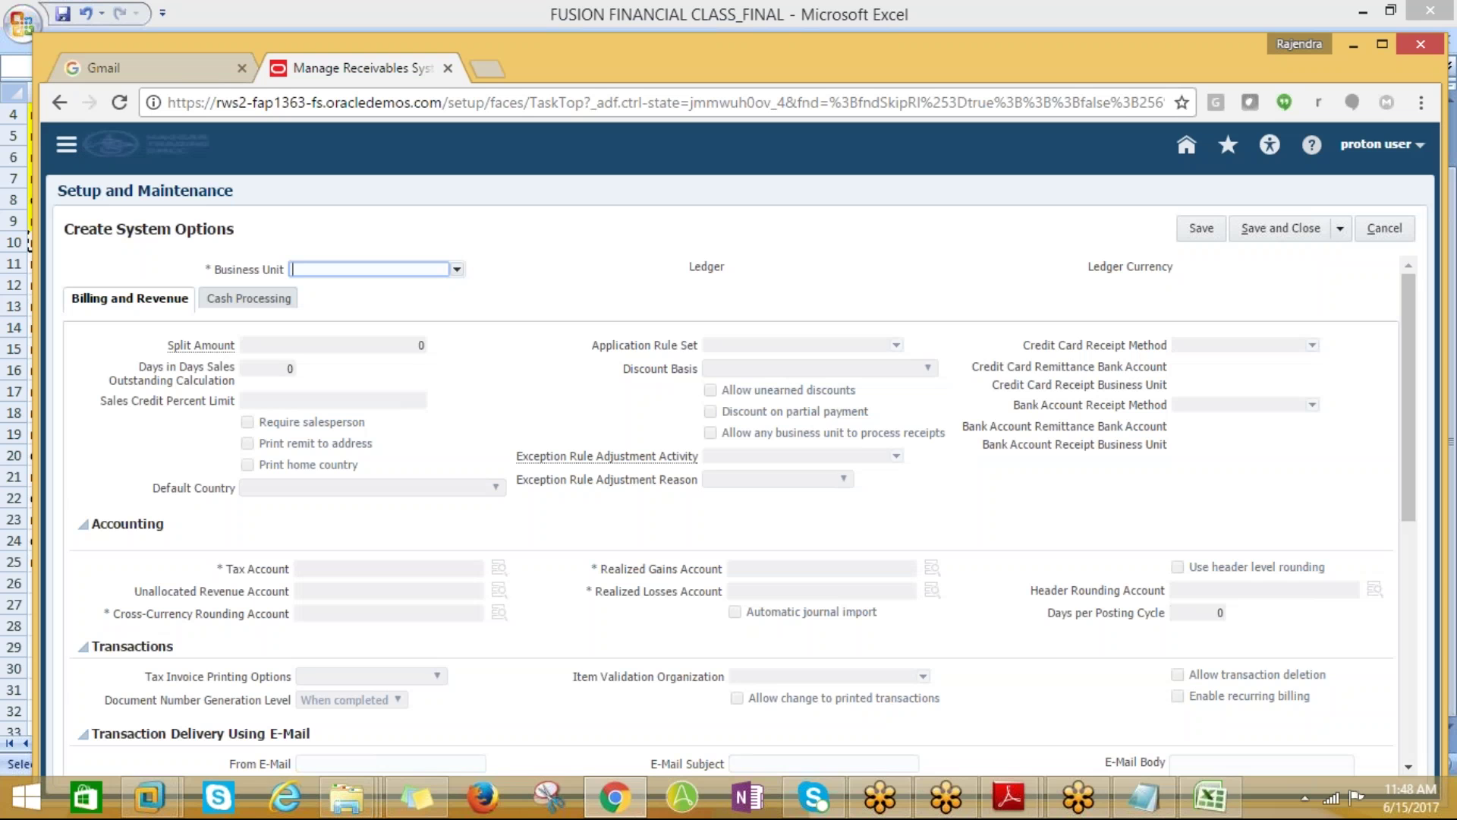
Pick PROTON_BUSINESS UNIT from the Business Unit list, filling Ledger with US Primary Ledger
left_click(457, 271)
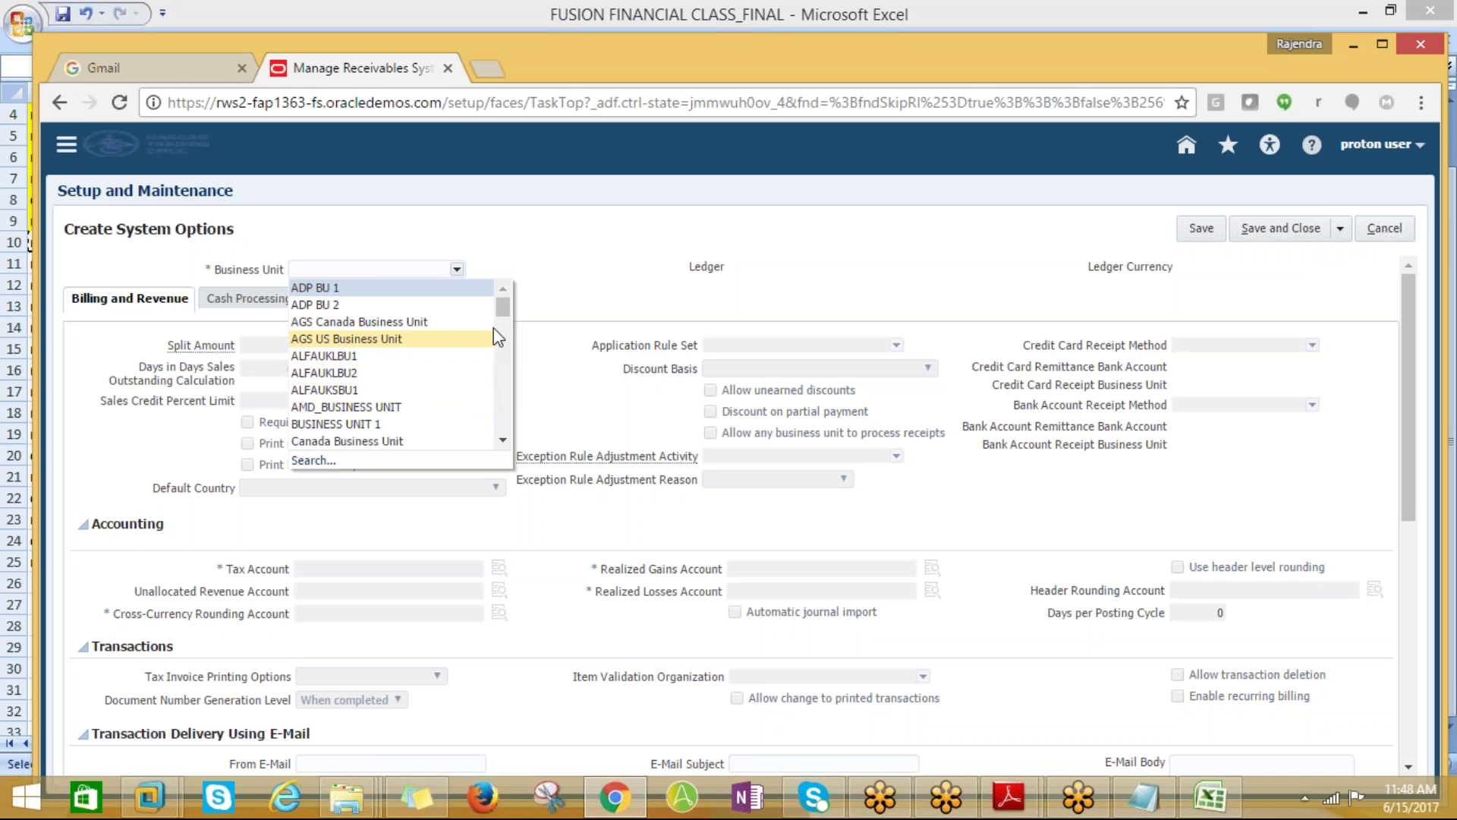
left_click_drag(503, 313, 507, 402)
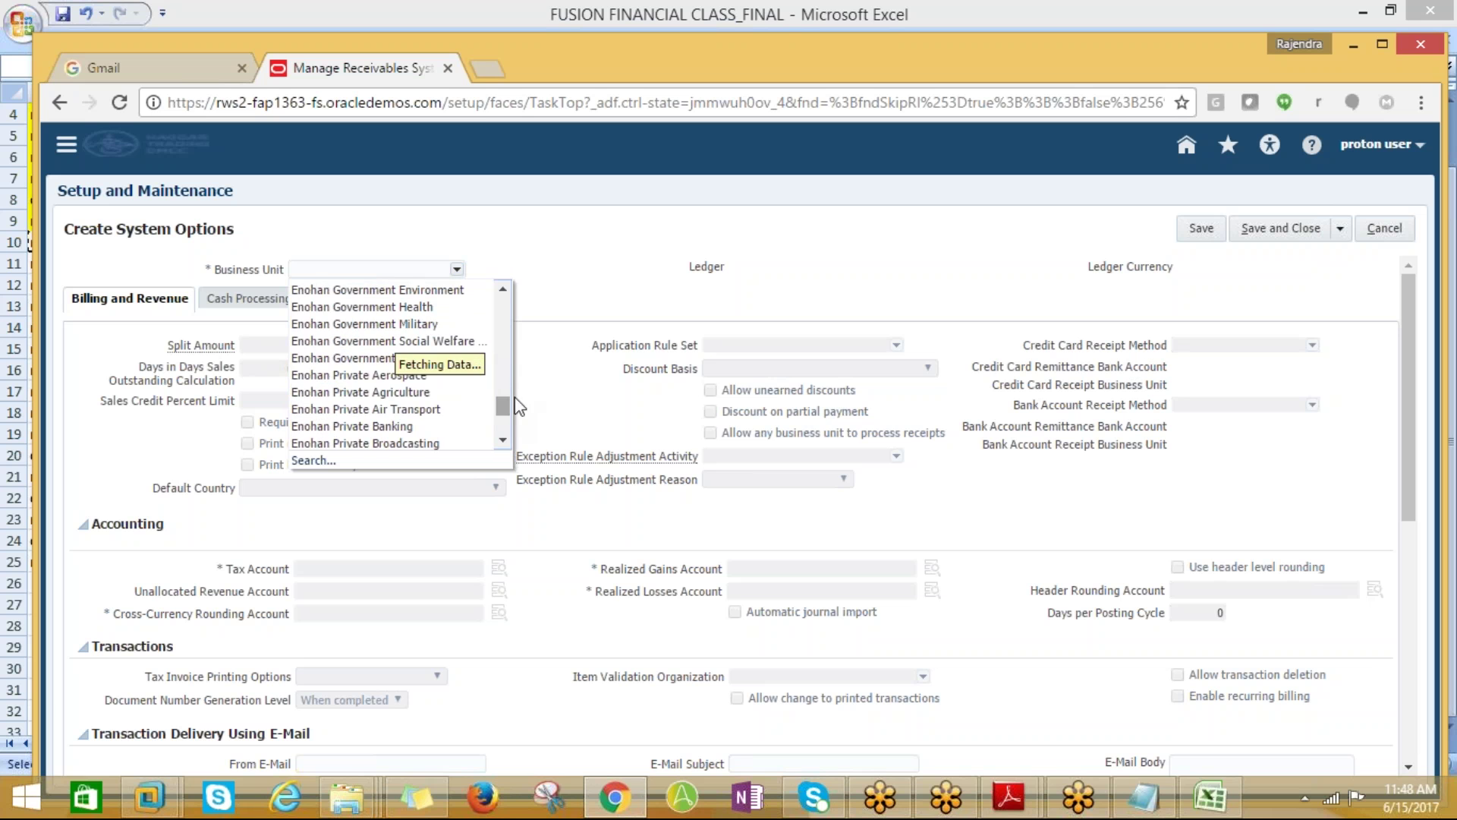
left_click_drag(507, 412, 504, 423)
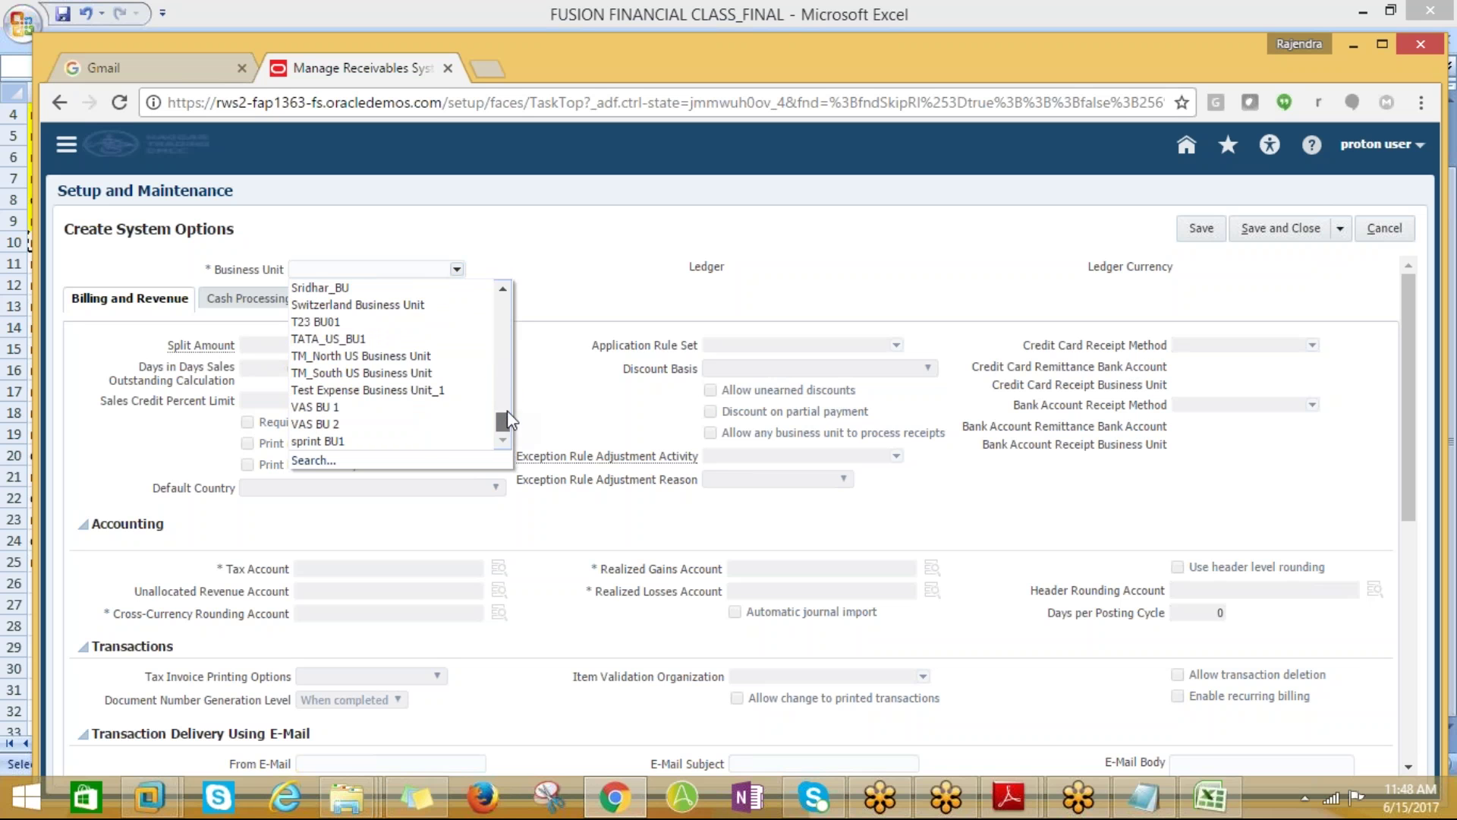
scroll(446, 305, "up", 4)
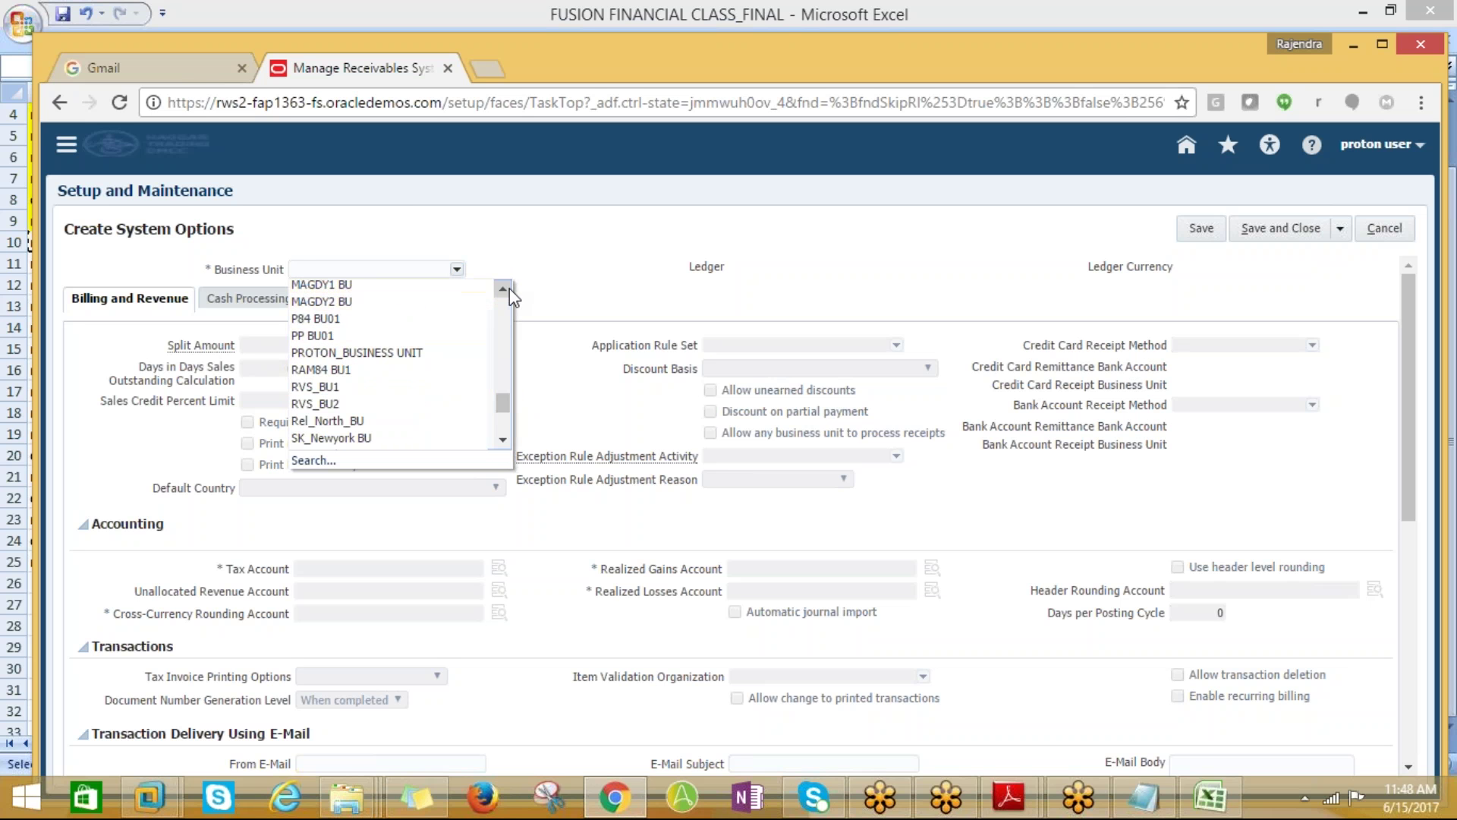
left_click(503, 289)
left_click(503, 290)
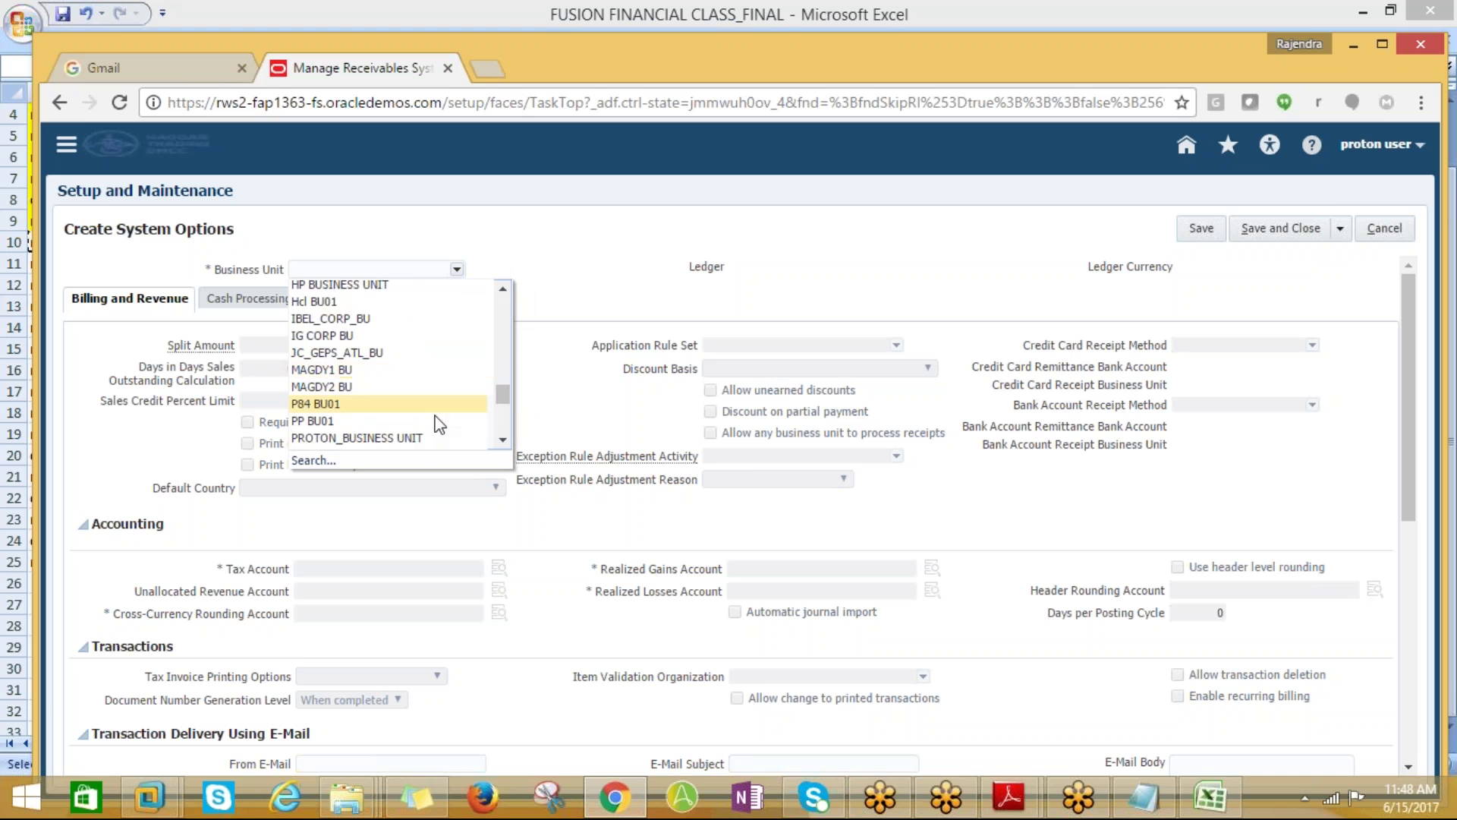
left_click(410, 438)
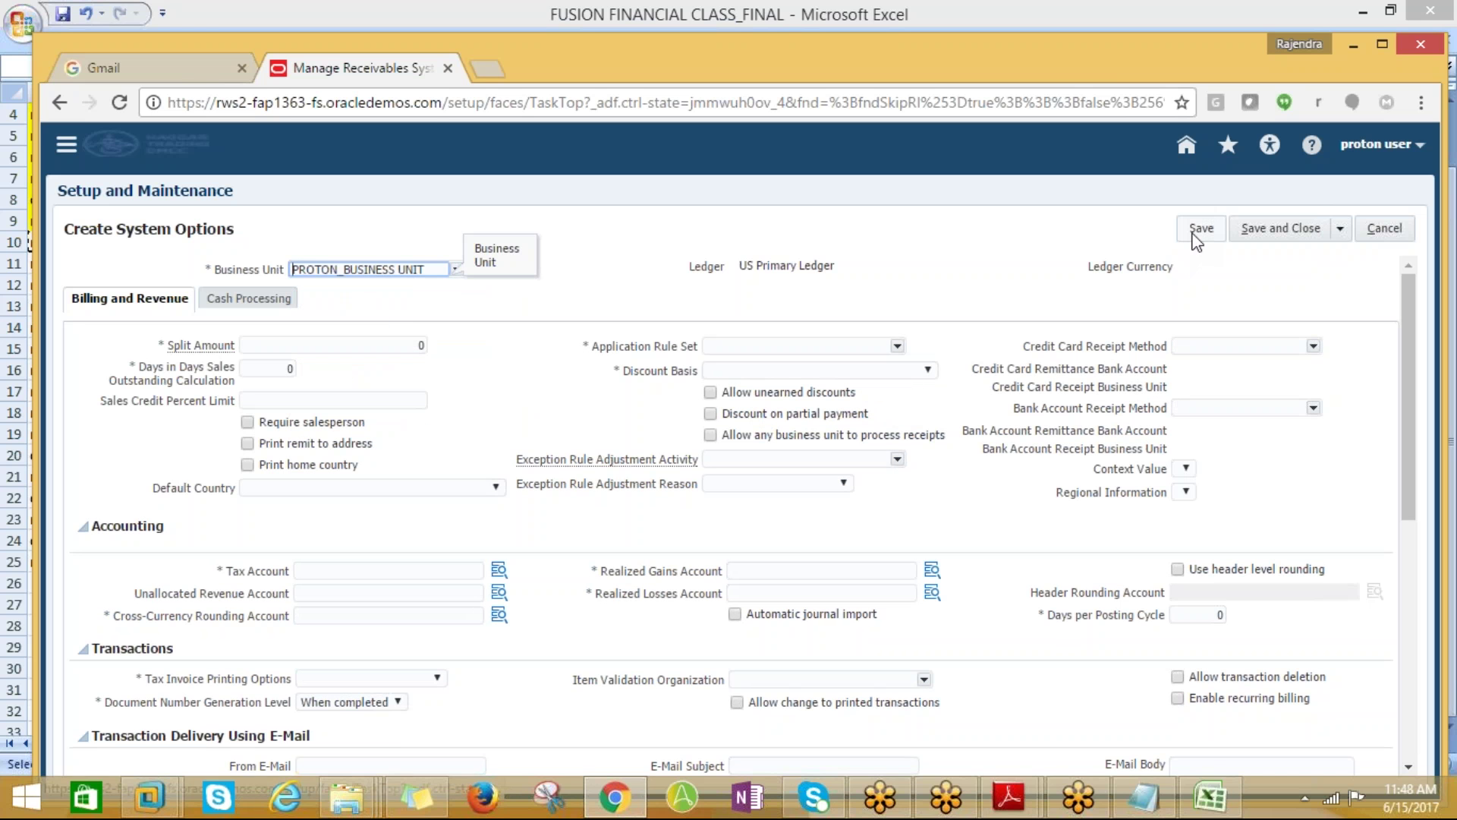
Set Split Amount to 1000 and Days in Days Sales Outstanding to 30
left_click(268, 345)
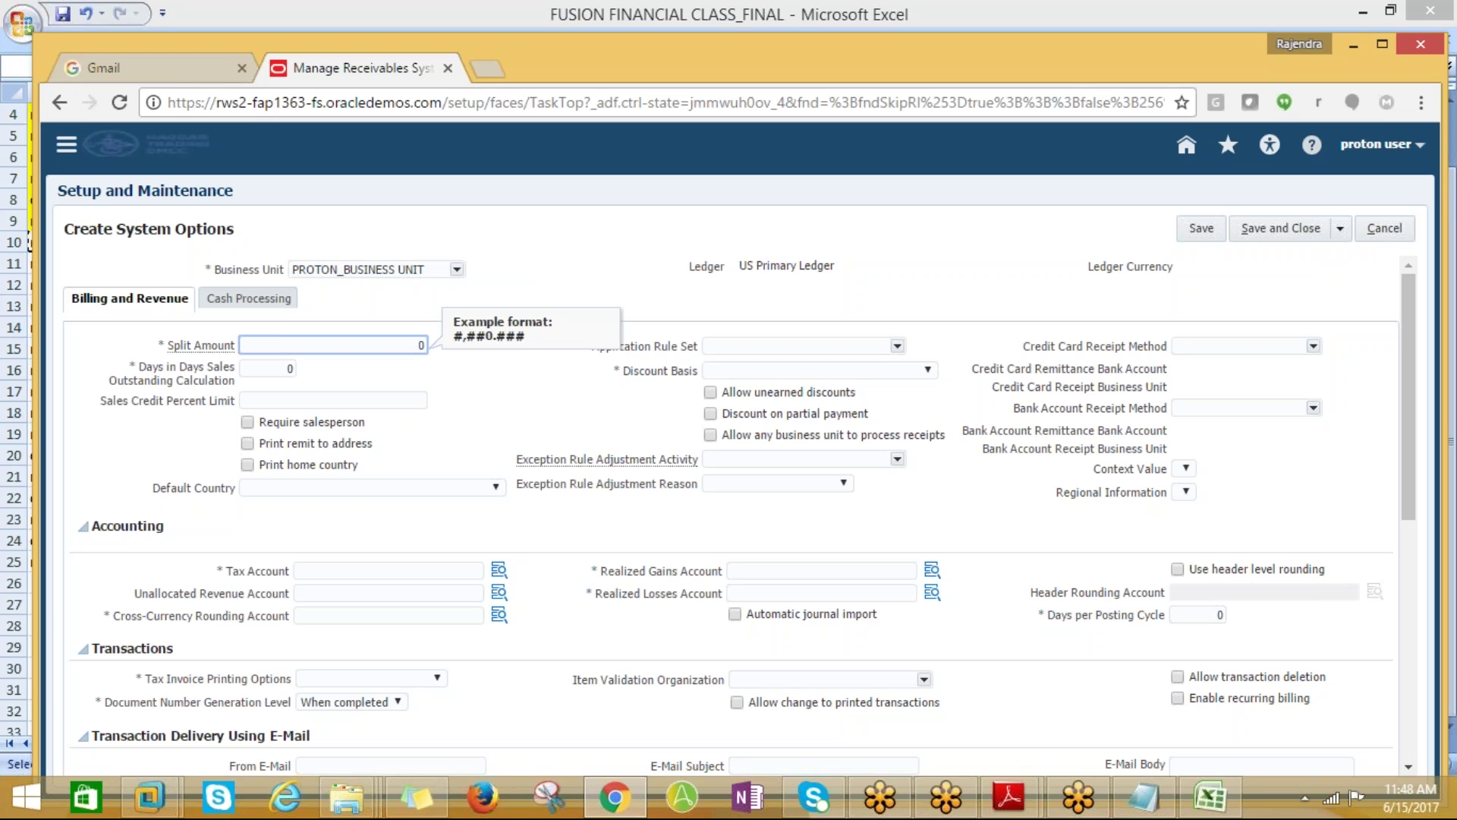
double_click(420, 343)
type("1000")
key("Tab")
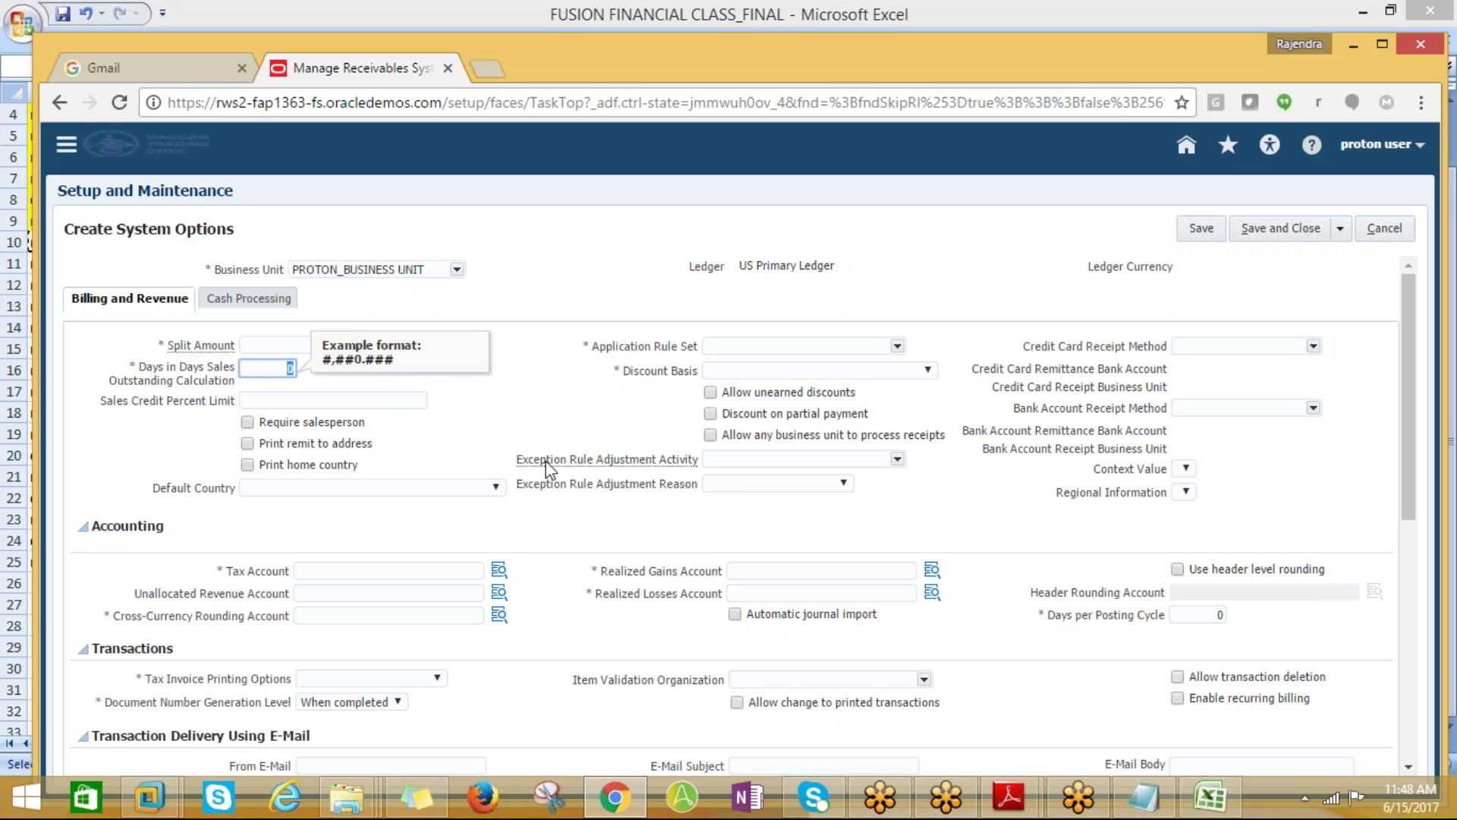
type("30")
Choose Line First--Tax After as the application rule set and Lines Only as discount basis
left_click(889, 348)
left_click(897, 346)
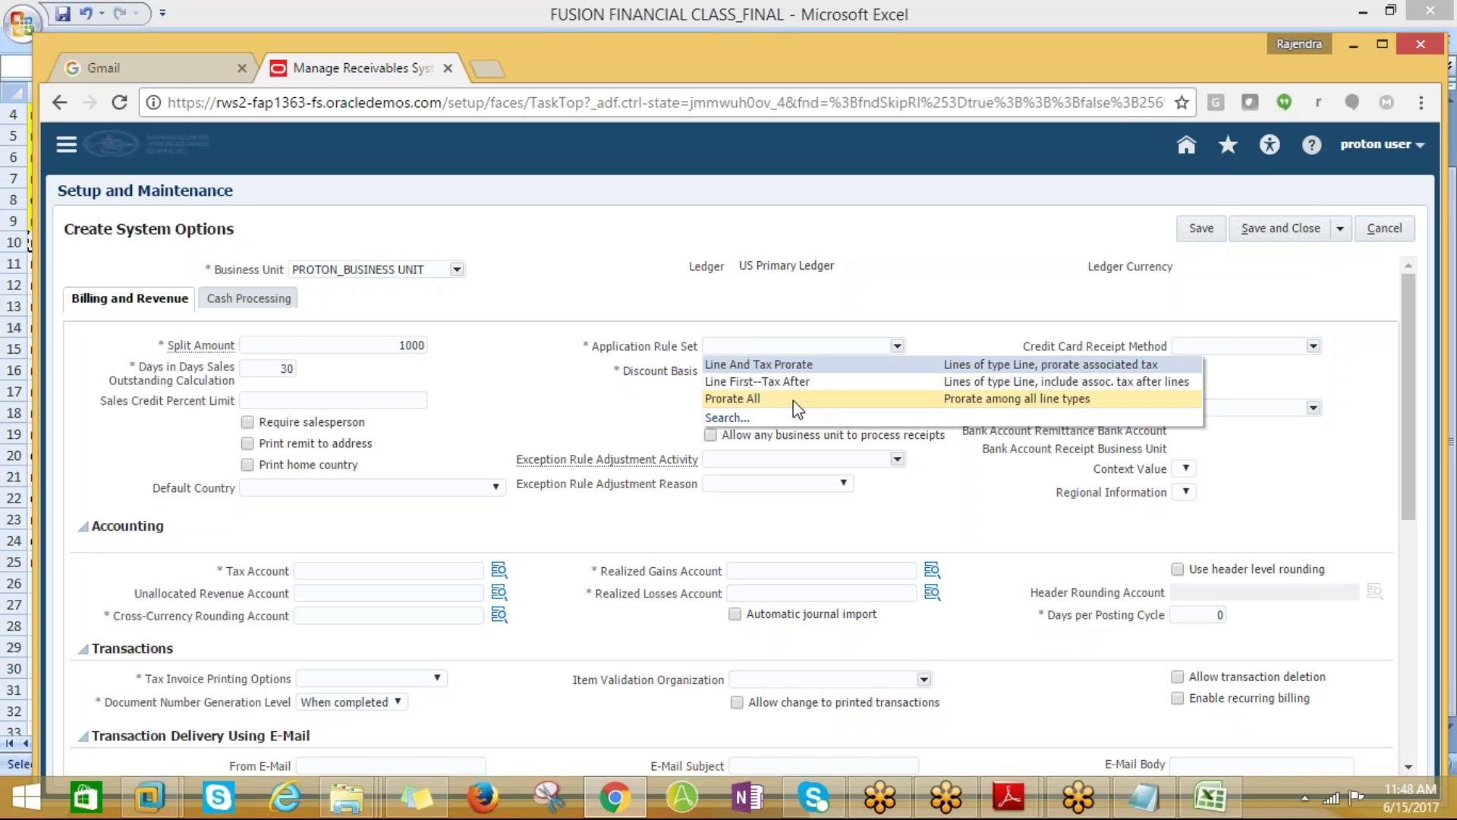
left_click(776, 381)
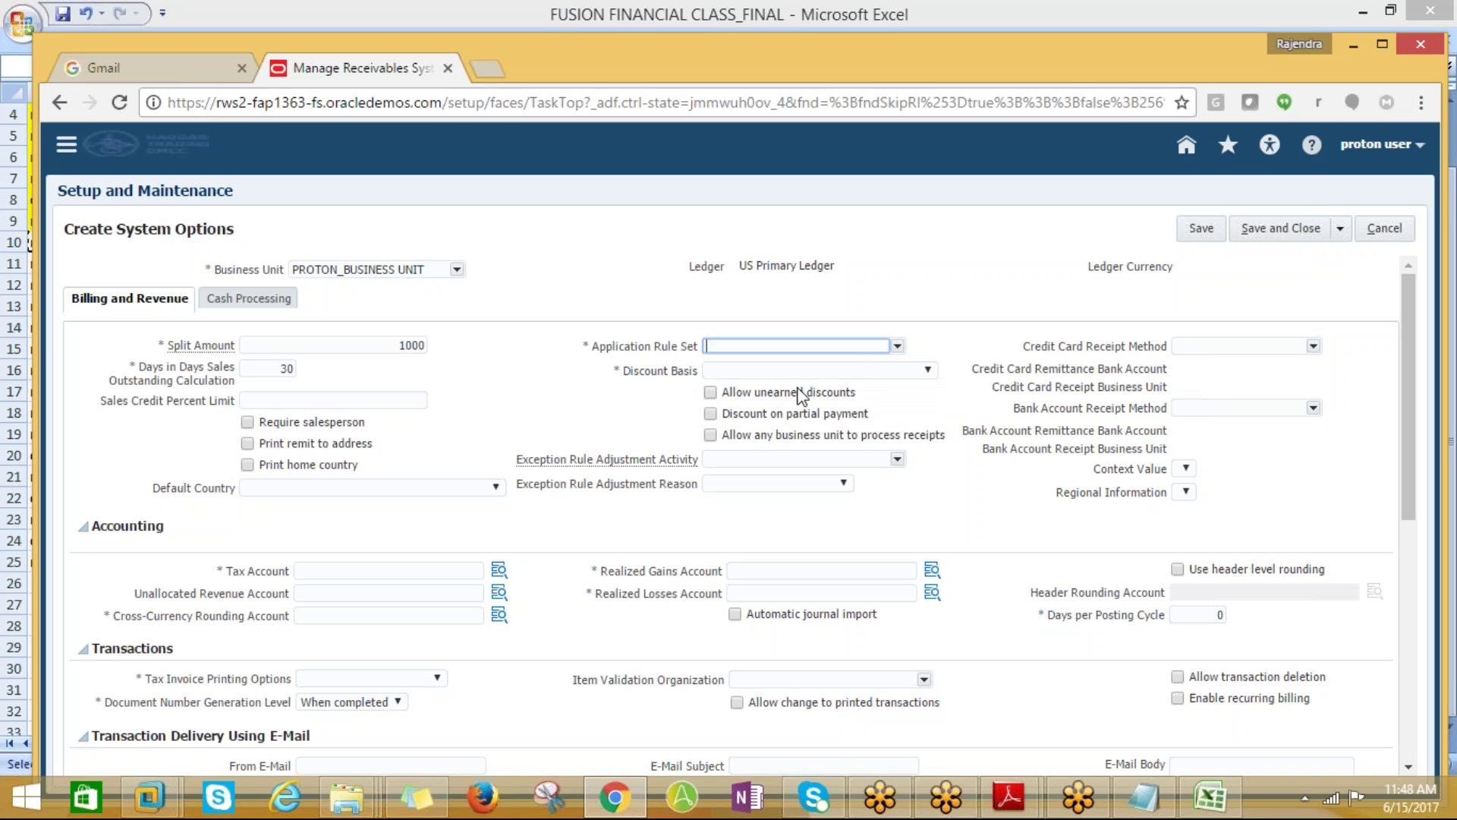
left_click(918, 373)
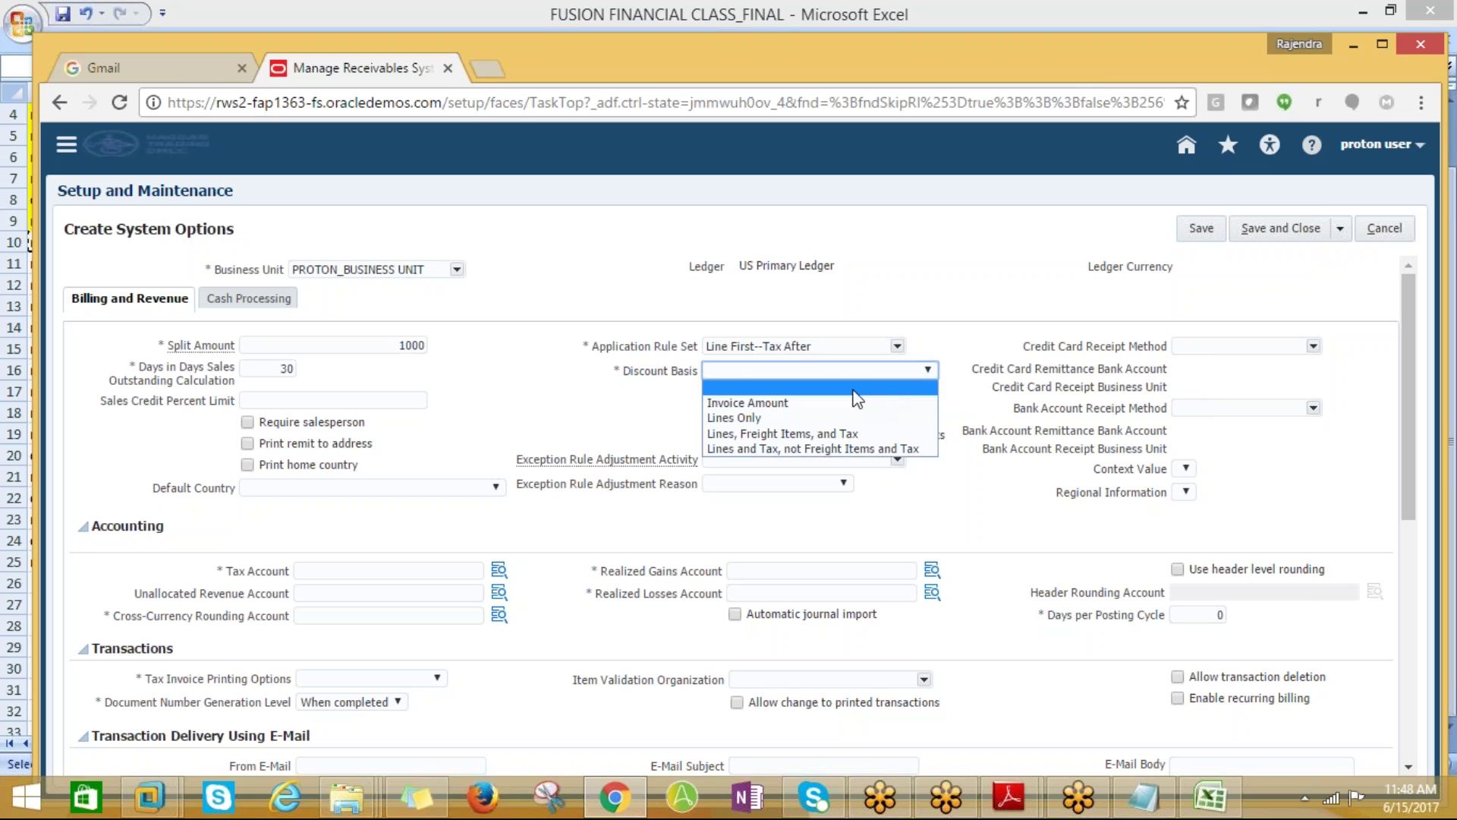
left_click(731, 416)
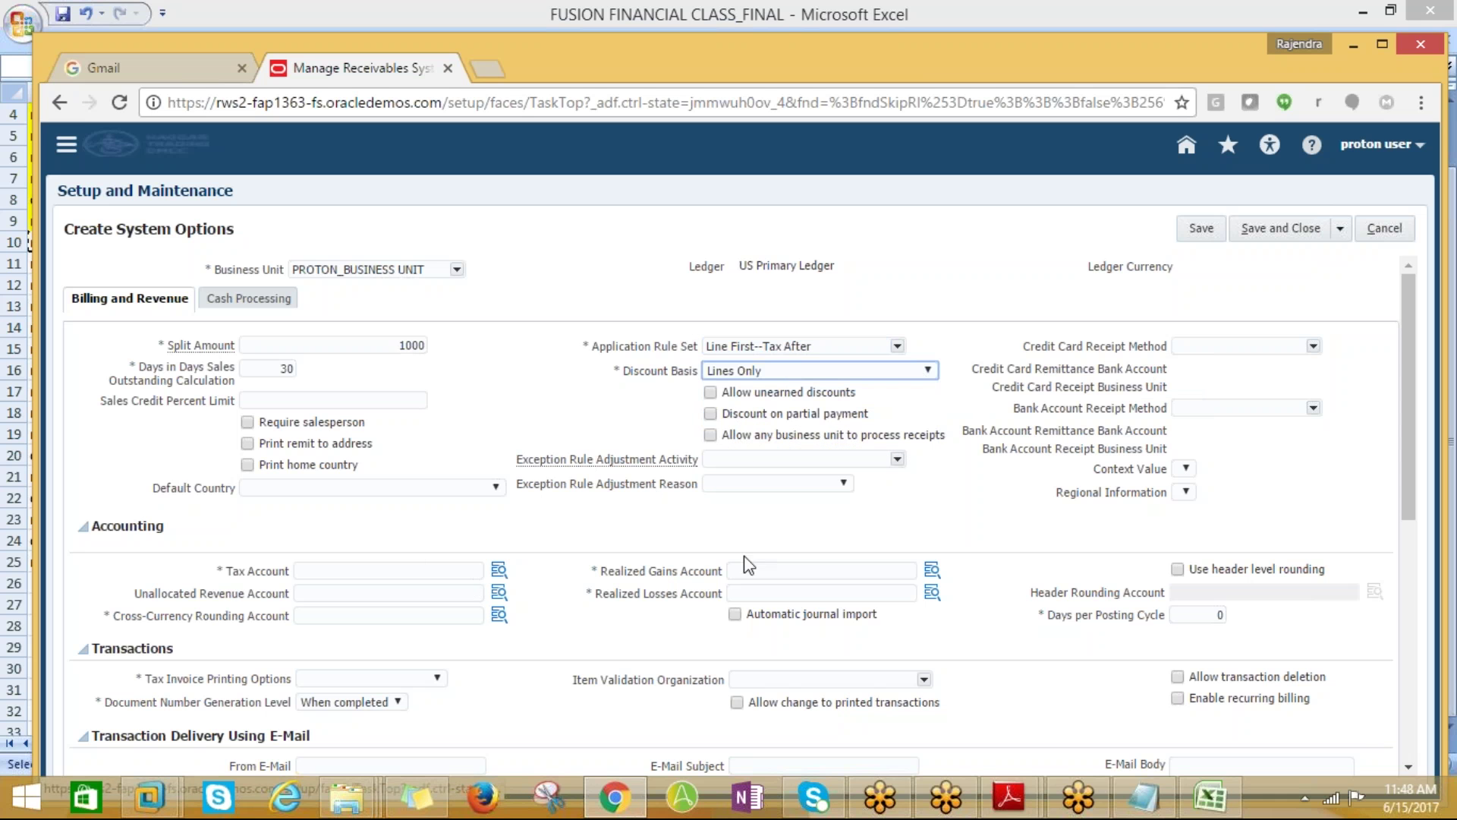
scroll(1418, 398, "down", 3)
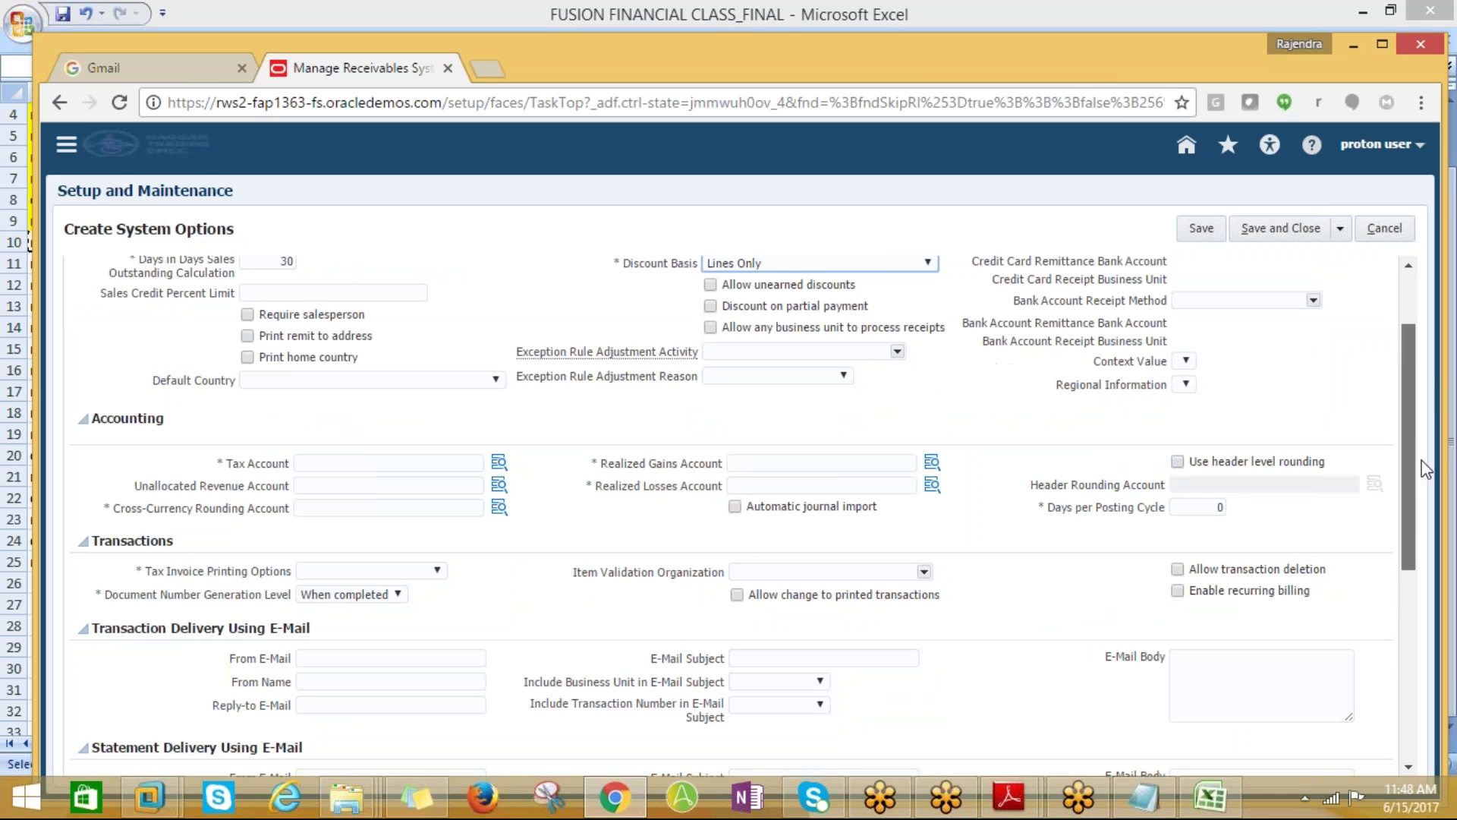
Open the Tax Account lookup and search account segment values by a Tax description
left_click(497, 376)
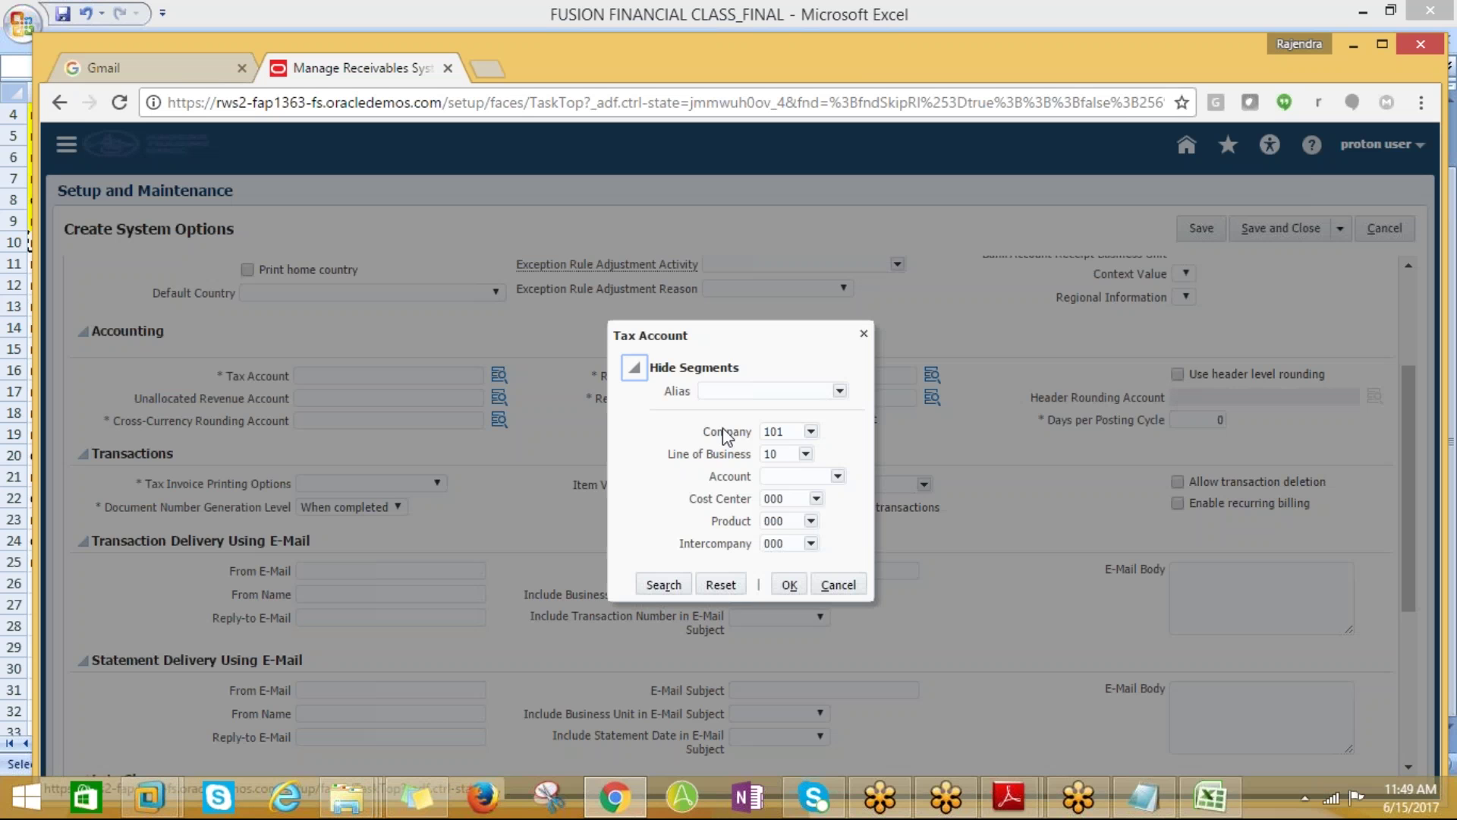
left_click(837, 477)
left_click(782, 666)
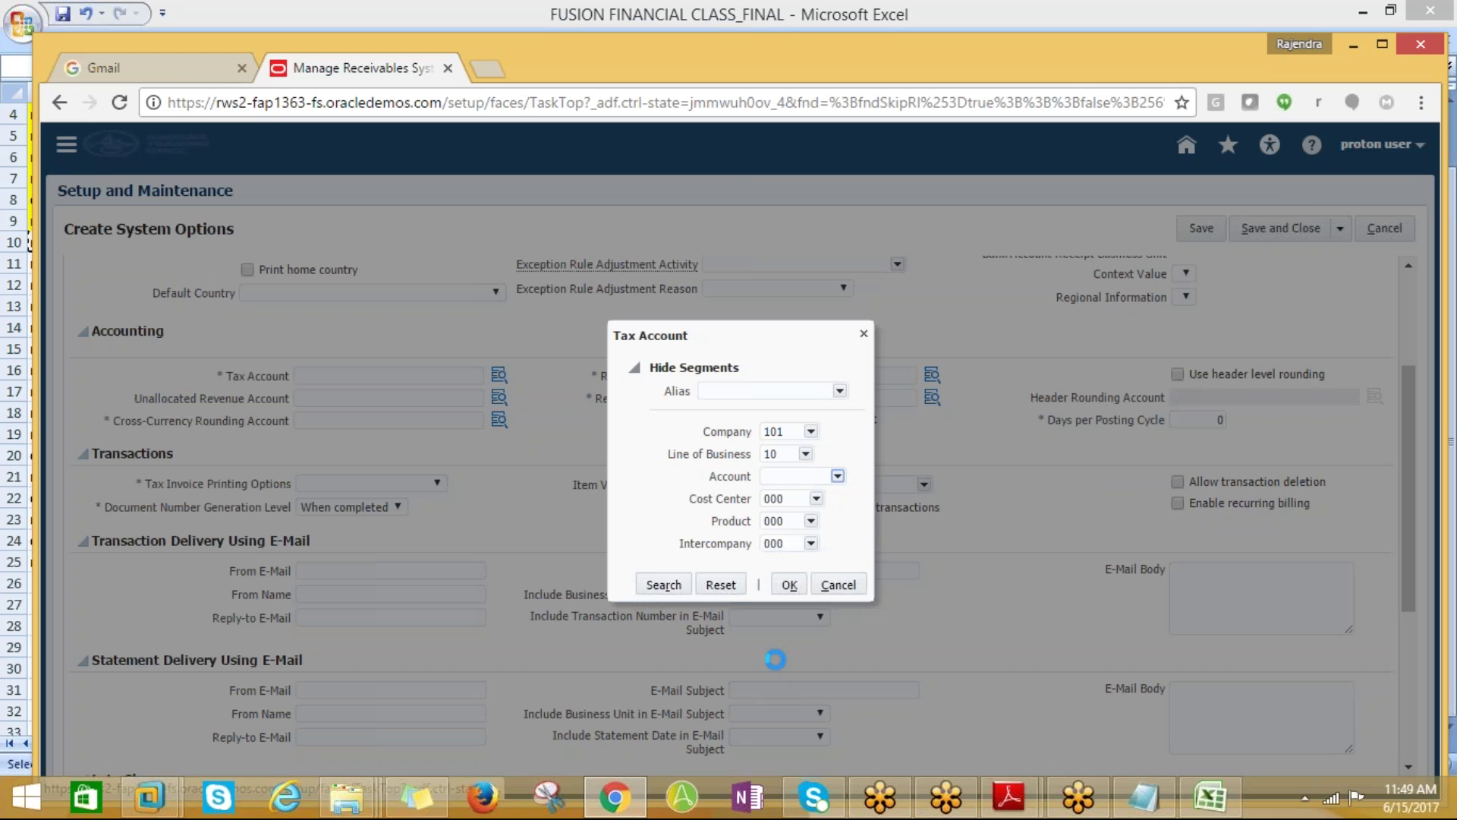
left_click(681, 338)
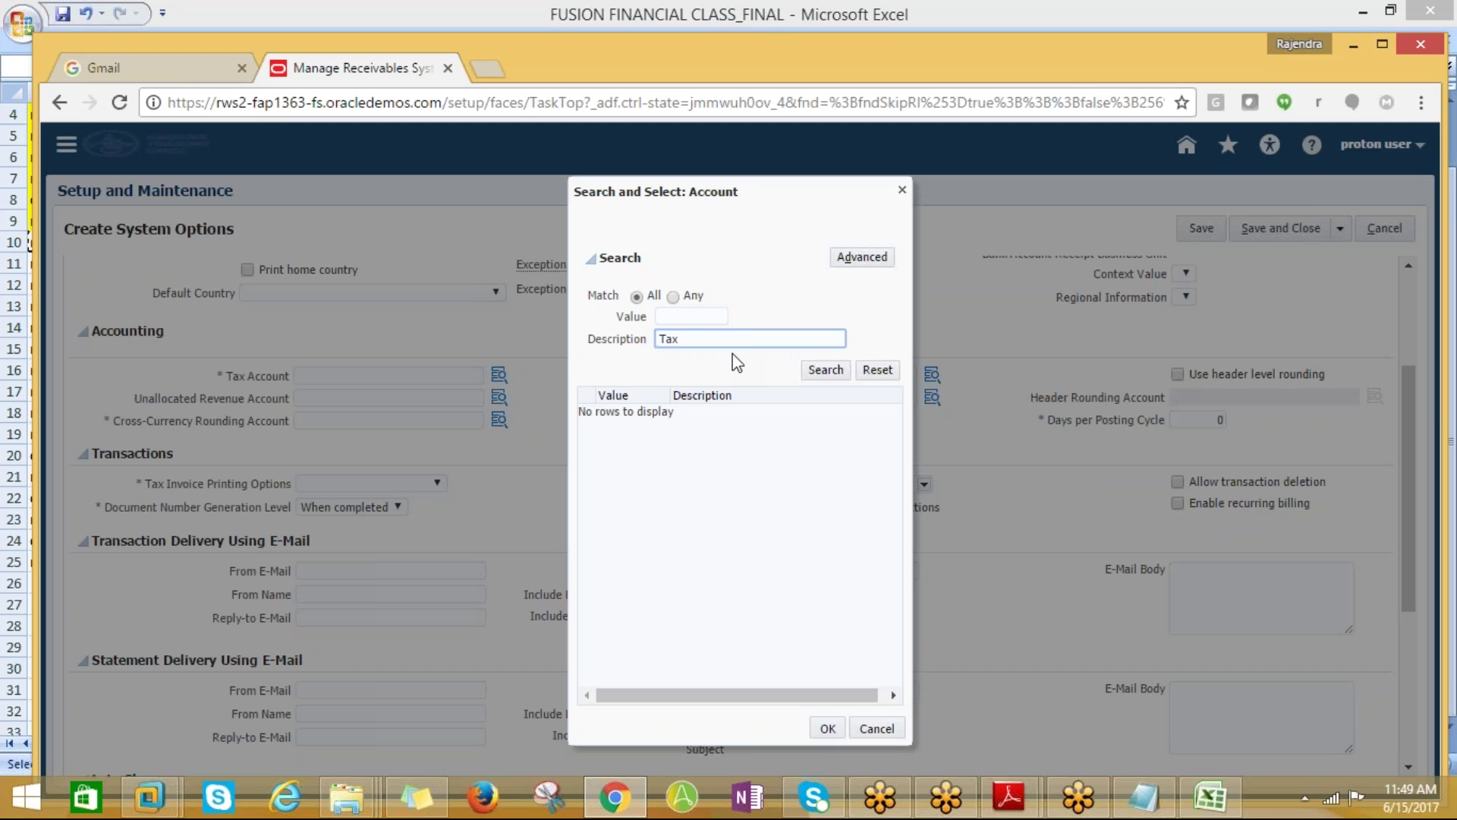
left_click(825, 370)
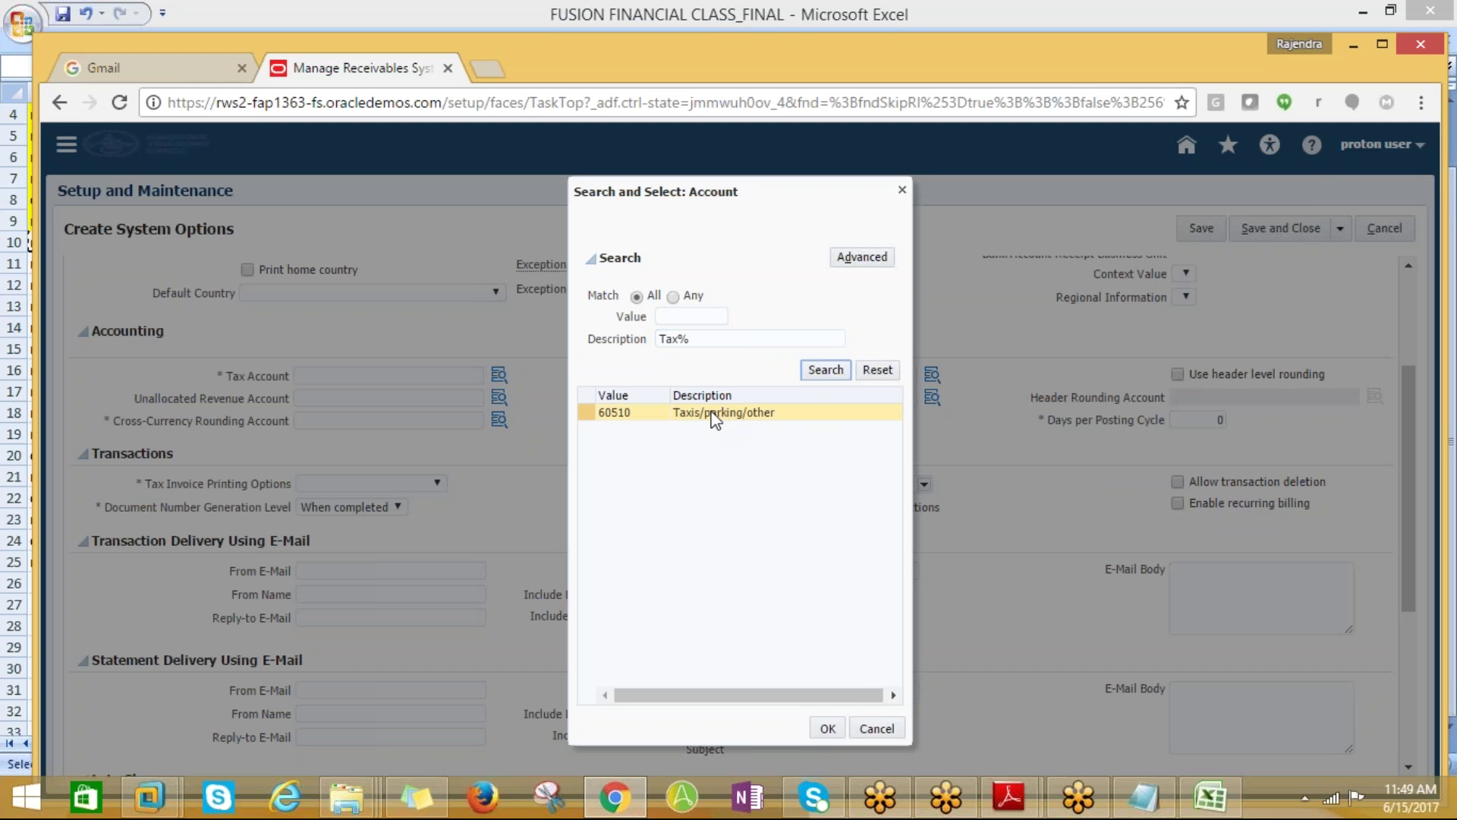
left_click(678, 337)
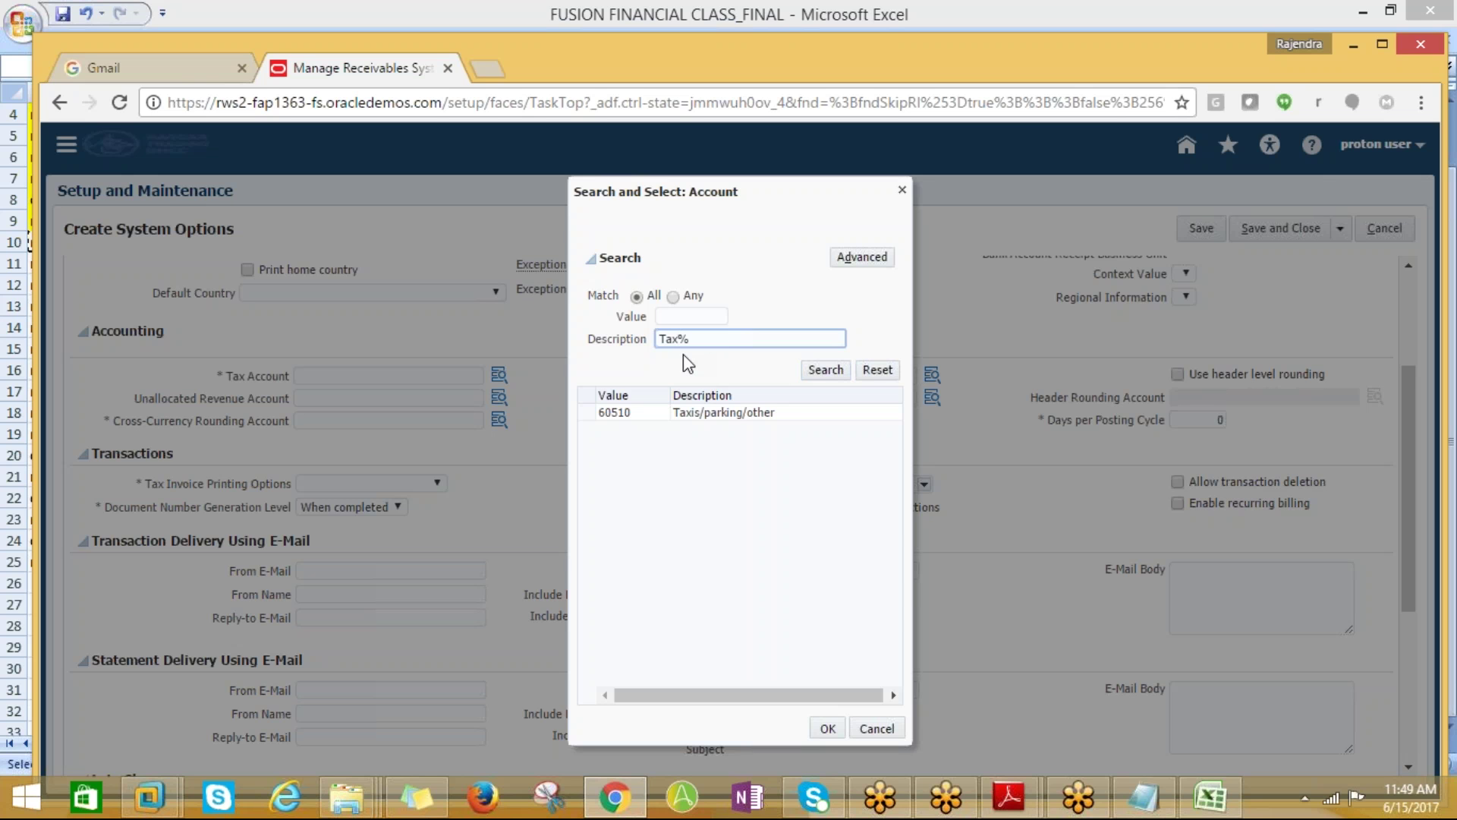
key("Return")
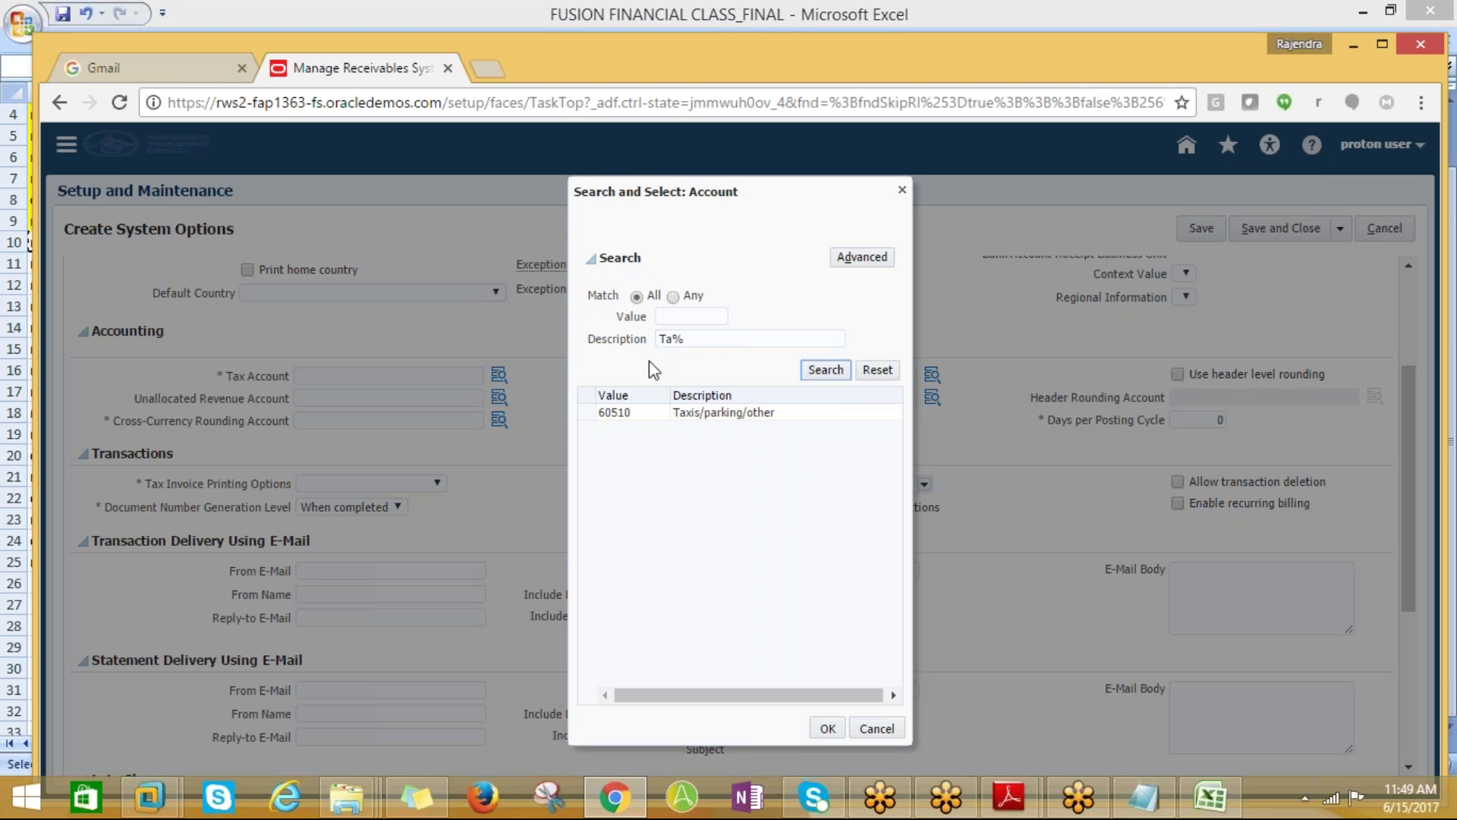
Search descriptions with %Ta% and select 63596 Other Tax, giving 101.10.63596.000.000.000
left_click(665, 337)
key("Home")
type("%")
left_click(835, 370)
left_click(697, 639)
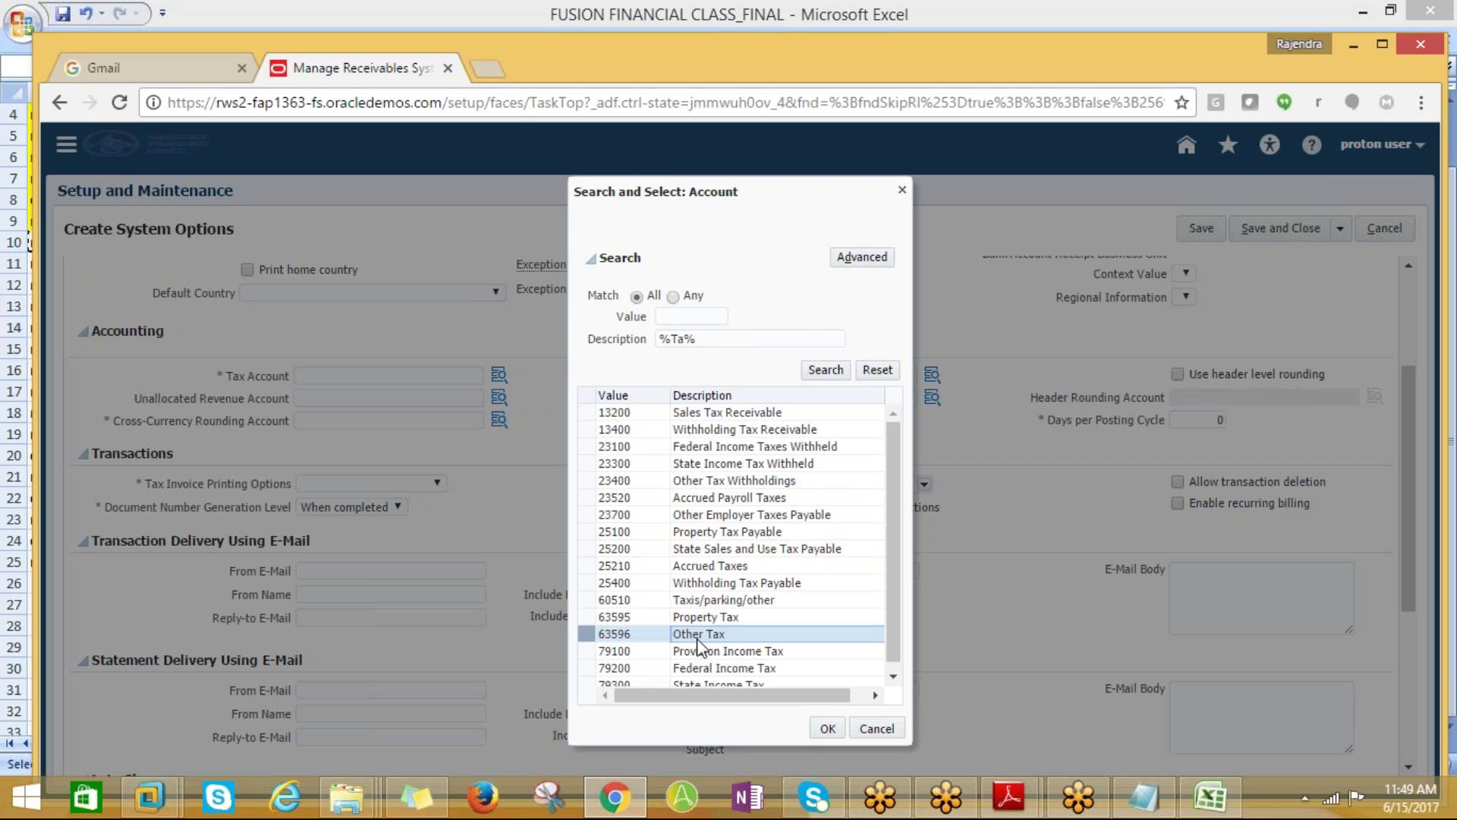
left_click(824, 729)
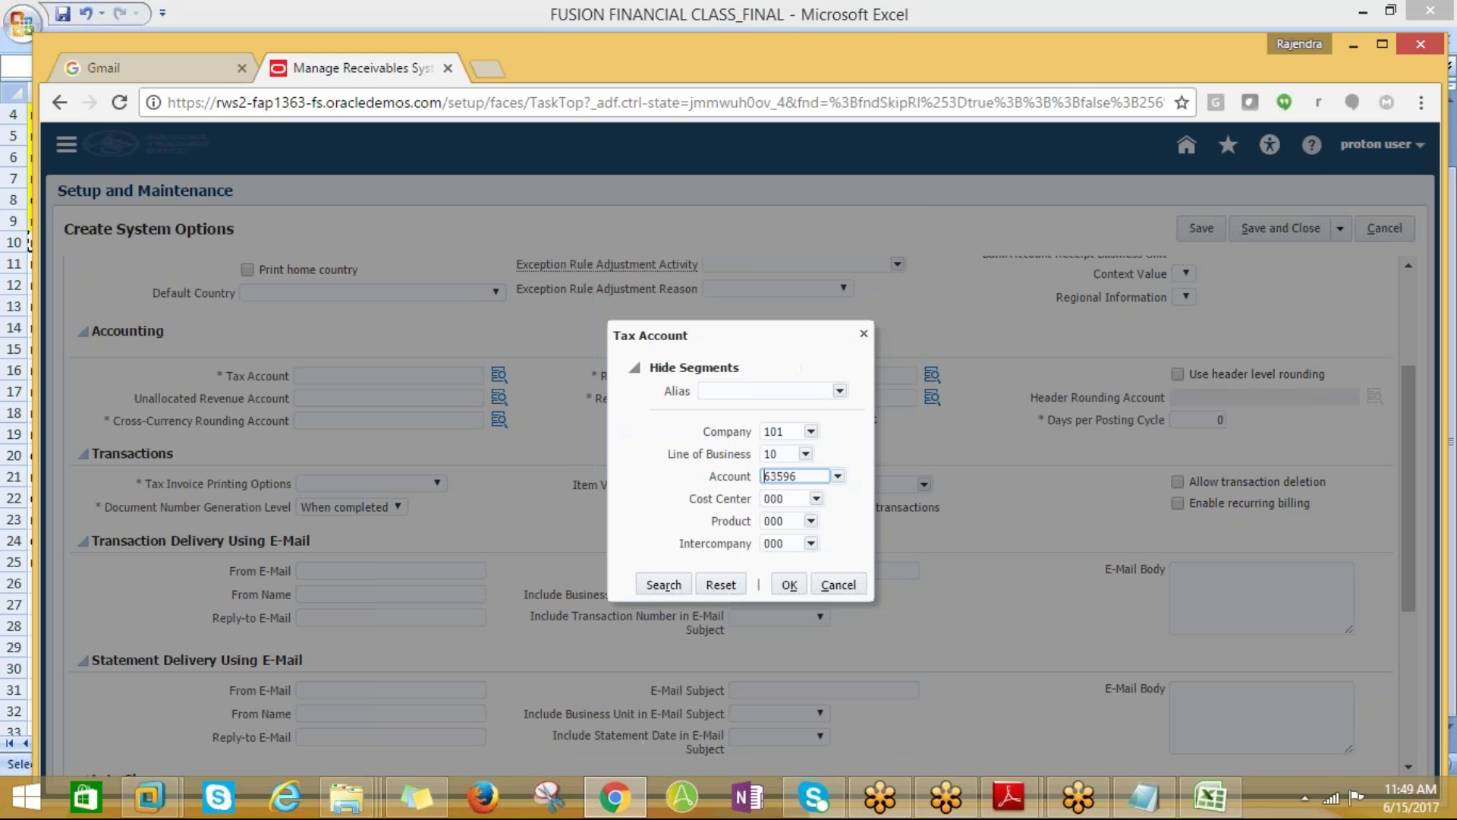
left_click(791, 586)
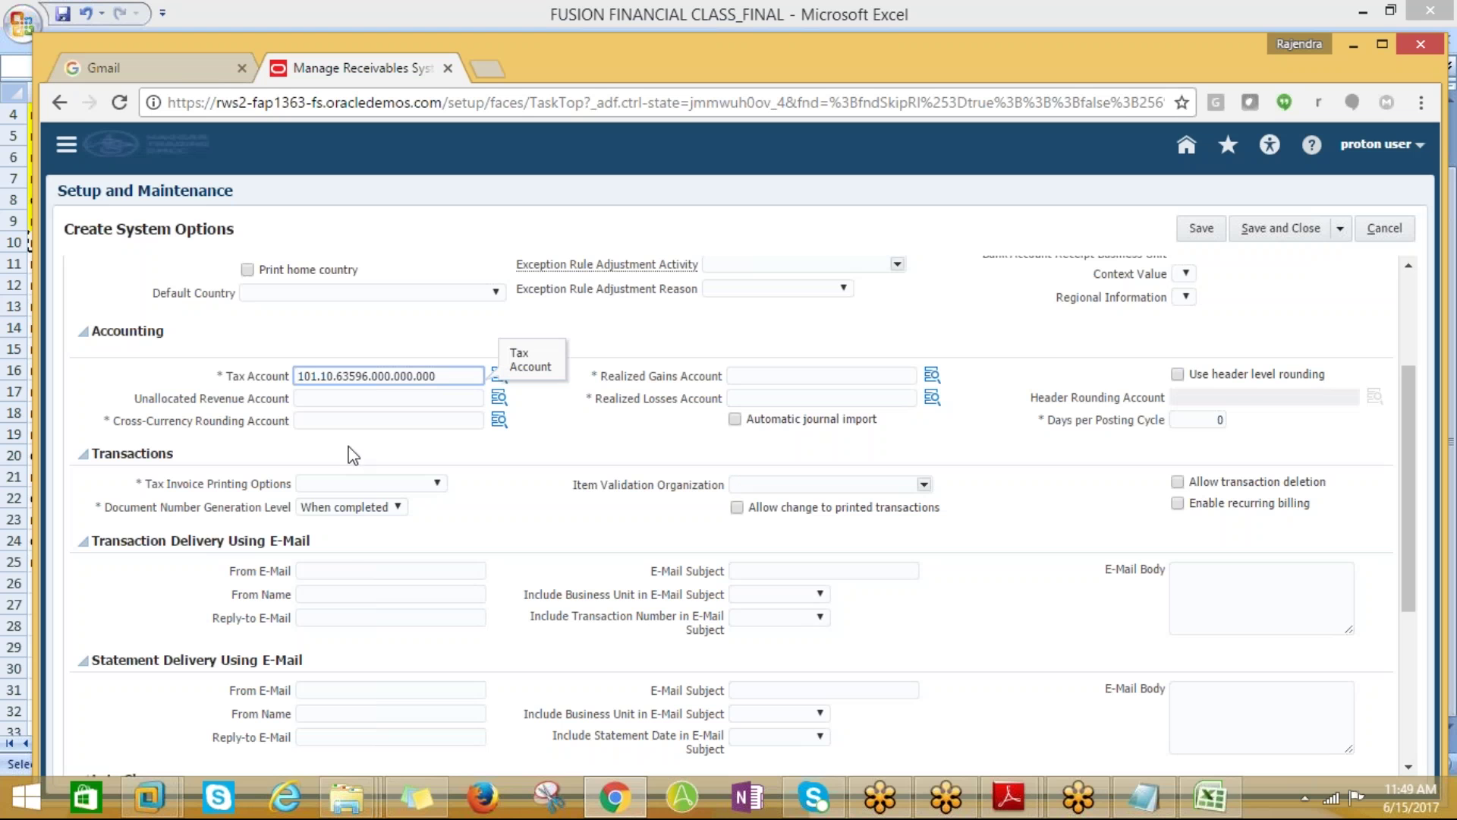
In the Cross-Currency Rounding Account lookup, search account values described %Roun%
left_click(324, 420)
left_click(499, 419)
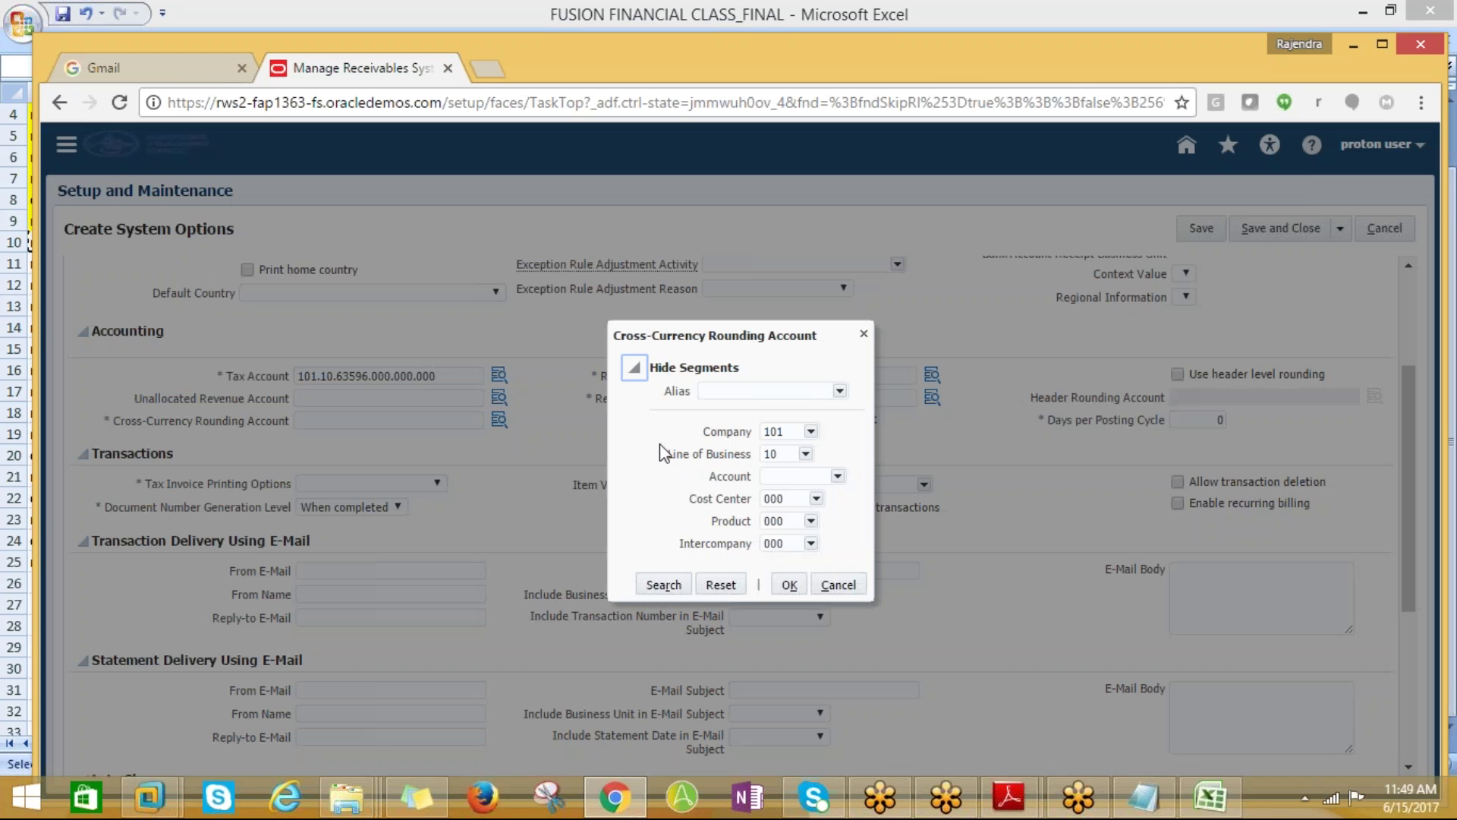
left_click(806, 476)
left_click(838, 476)
left_click(783, 666)
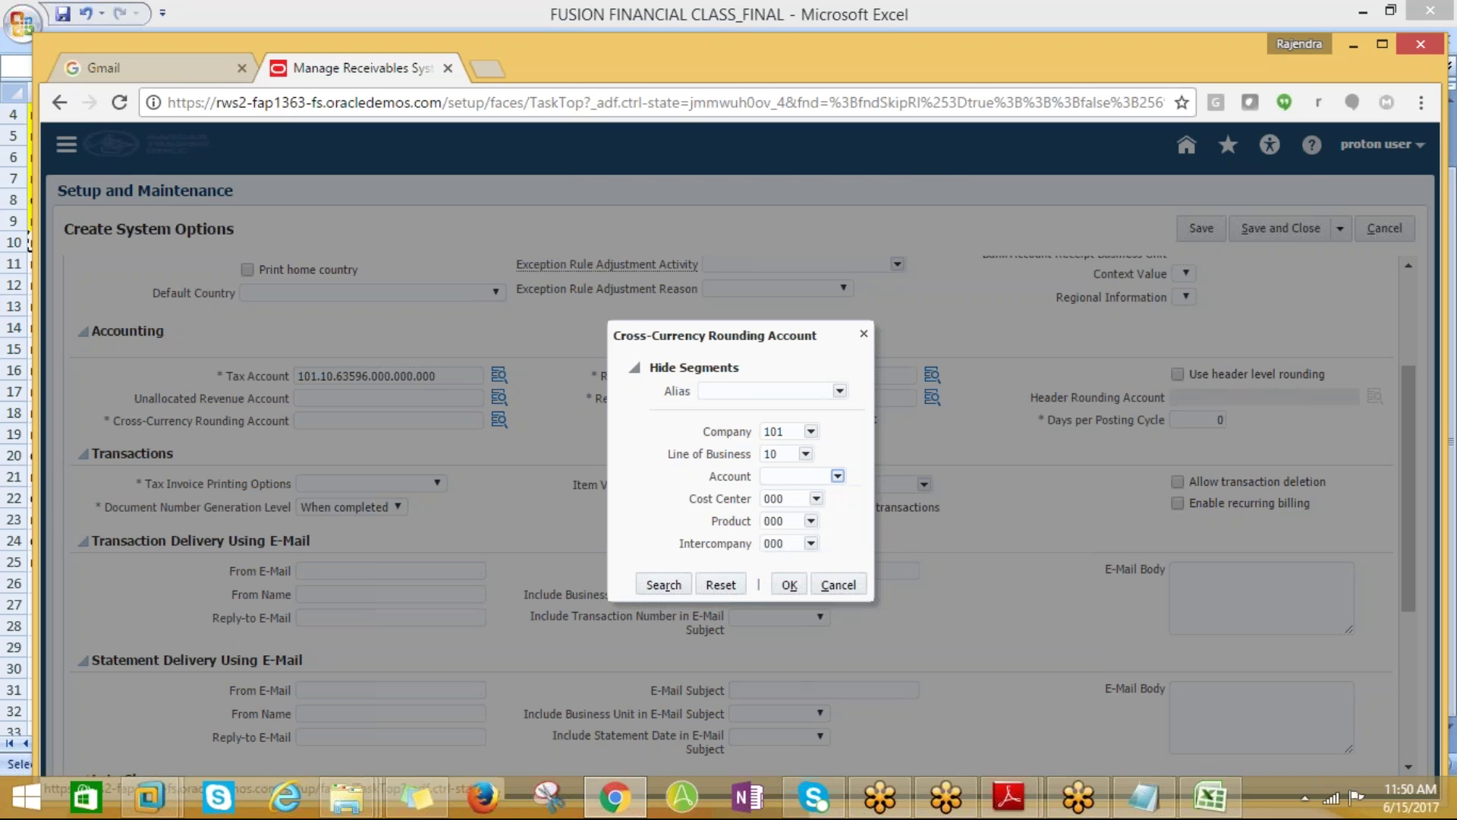
left_click(679, 339)
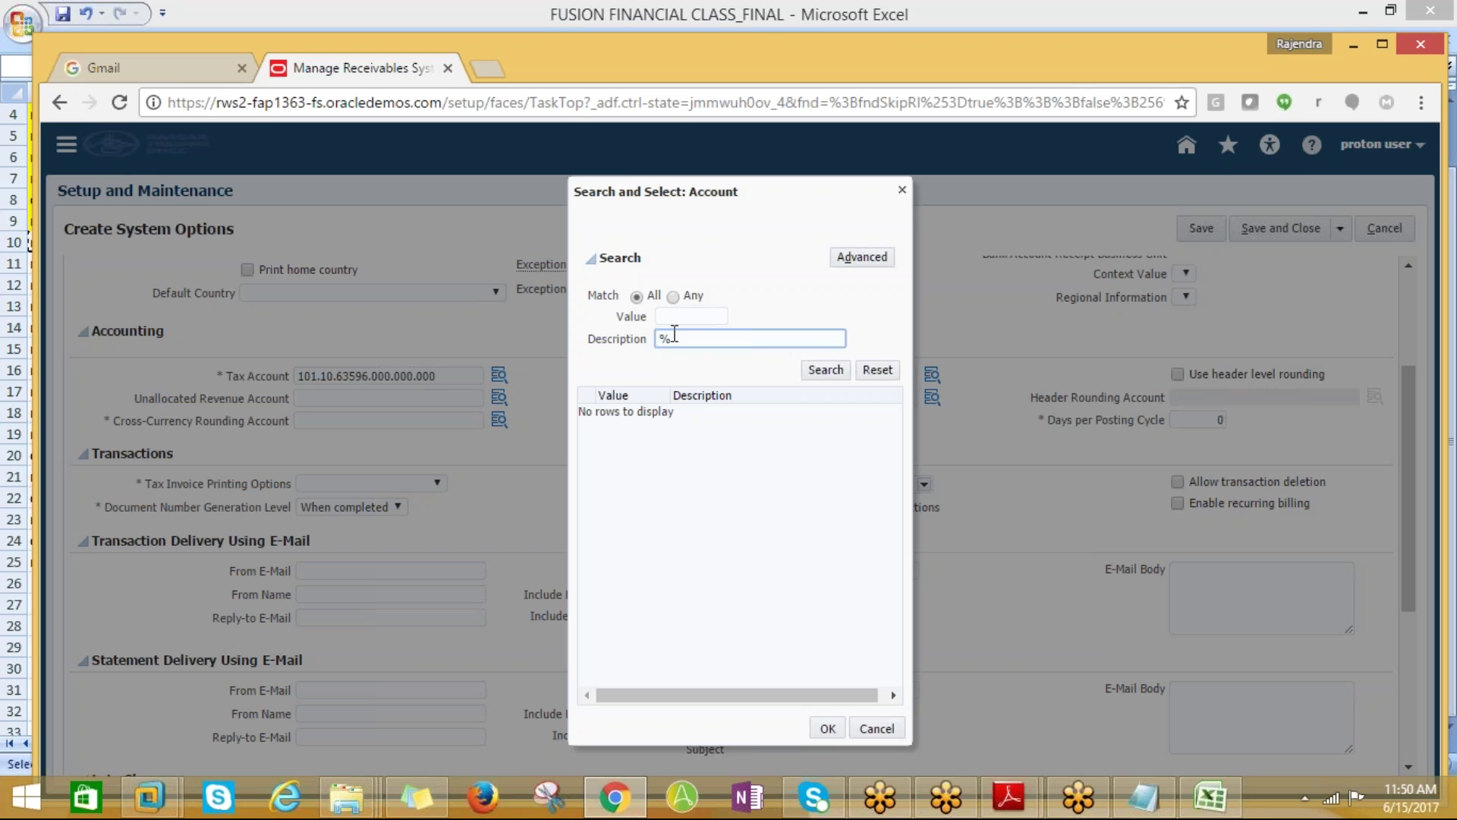
type("%Roun%")
left_click(825, 370)
Select 78560 Rounding Cross-Currency, accepting the combination 101.10.78560.000.000.000
left_click(676, 413)
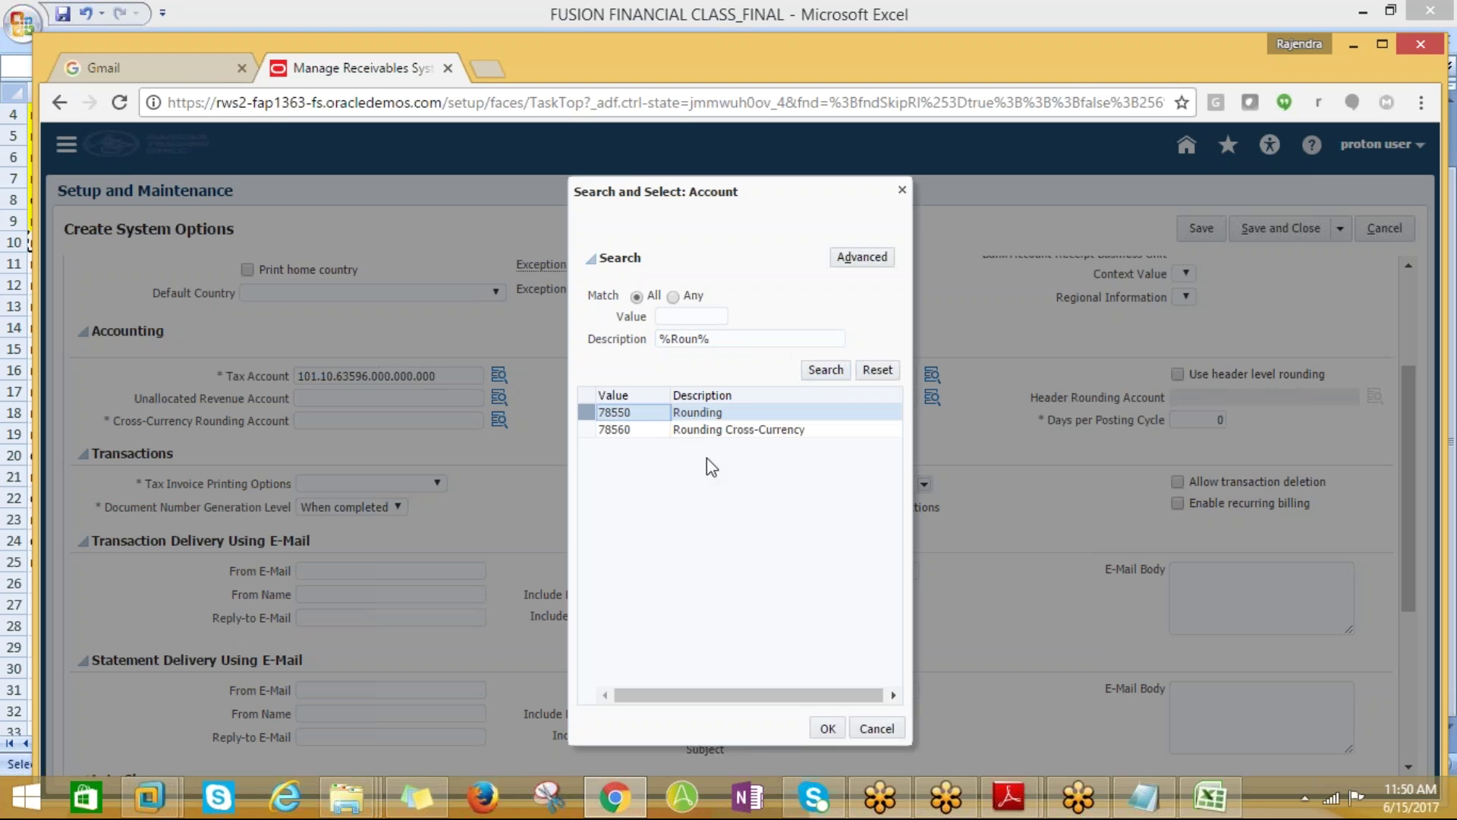
left_click(708, 431)
left_click(827, 728)
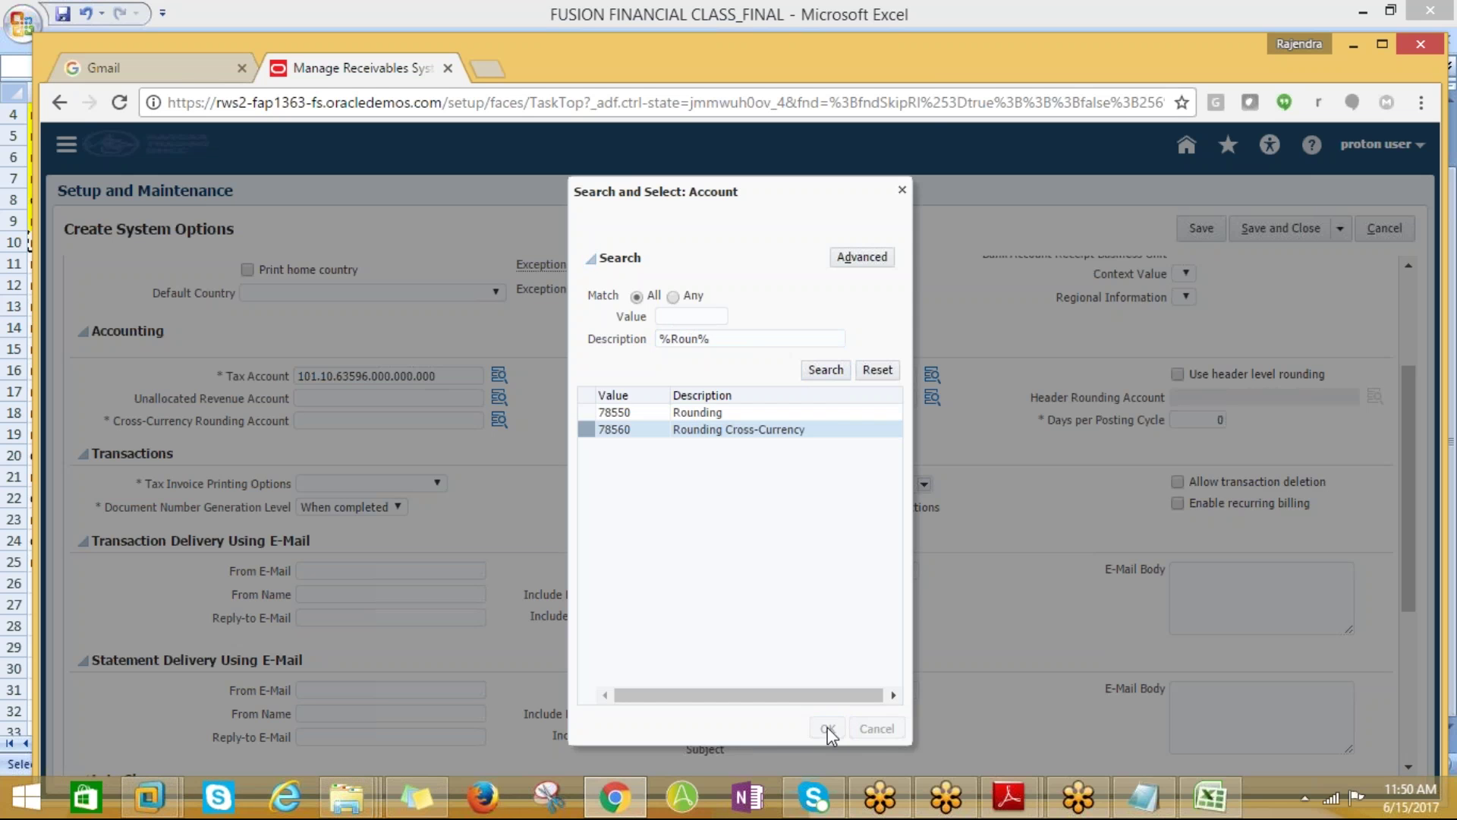
left_click(789, 585)
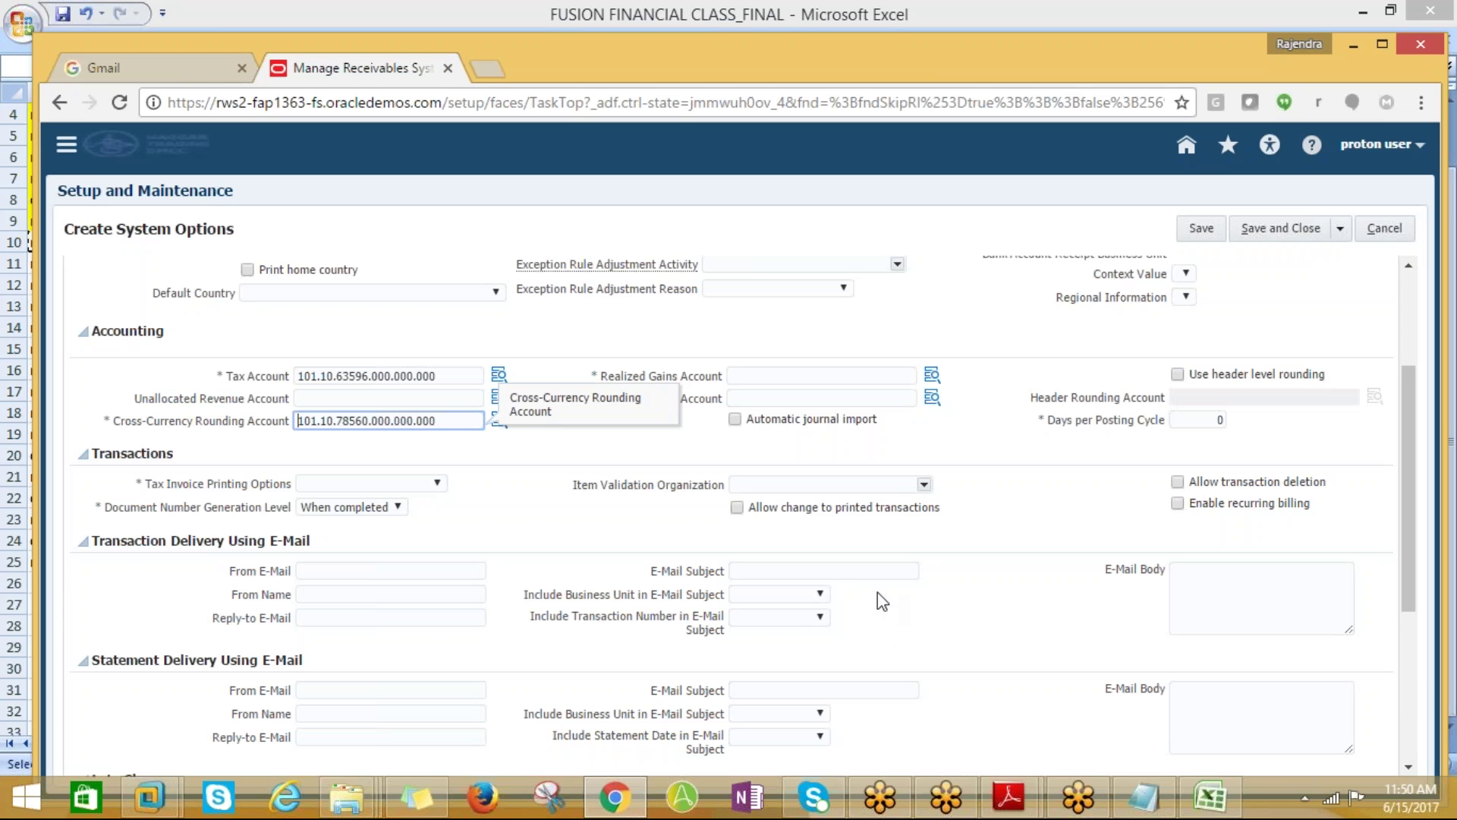
key("Tab")
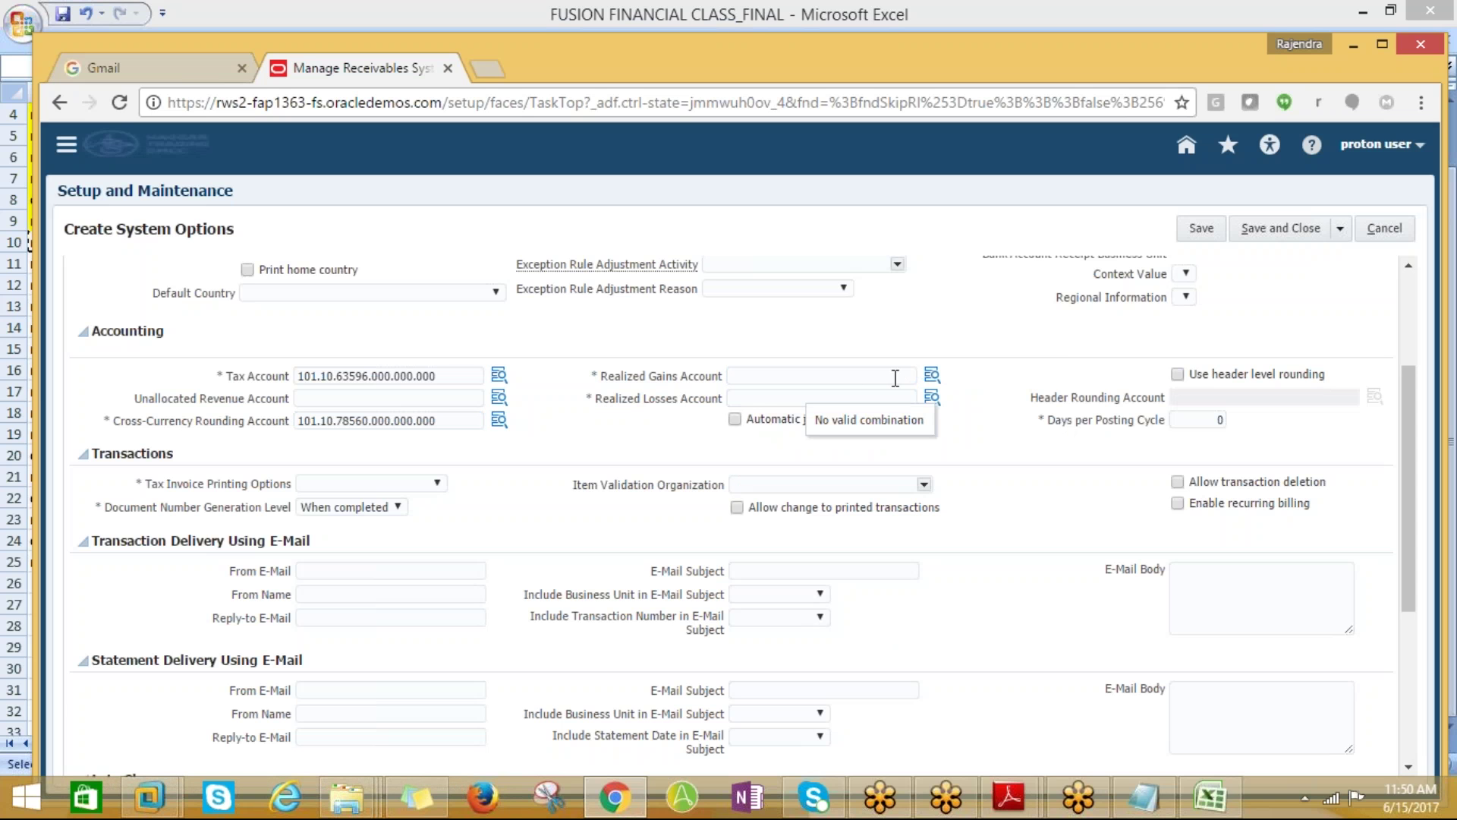
Set Realized Gains Account to 101.10.78610.000.000.000 by finding the %Gain% account 78610 Realised Gain
left_click(932, 375)
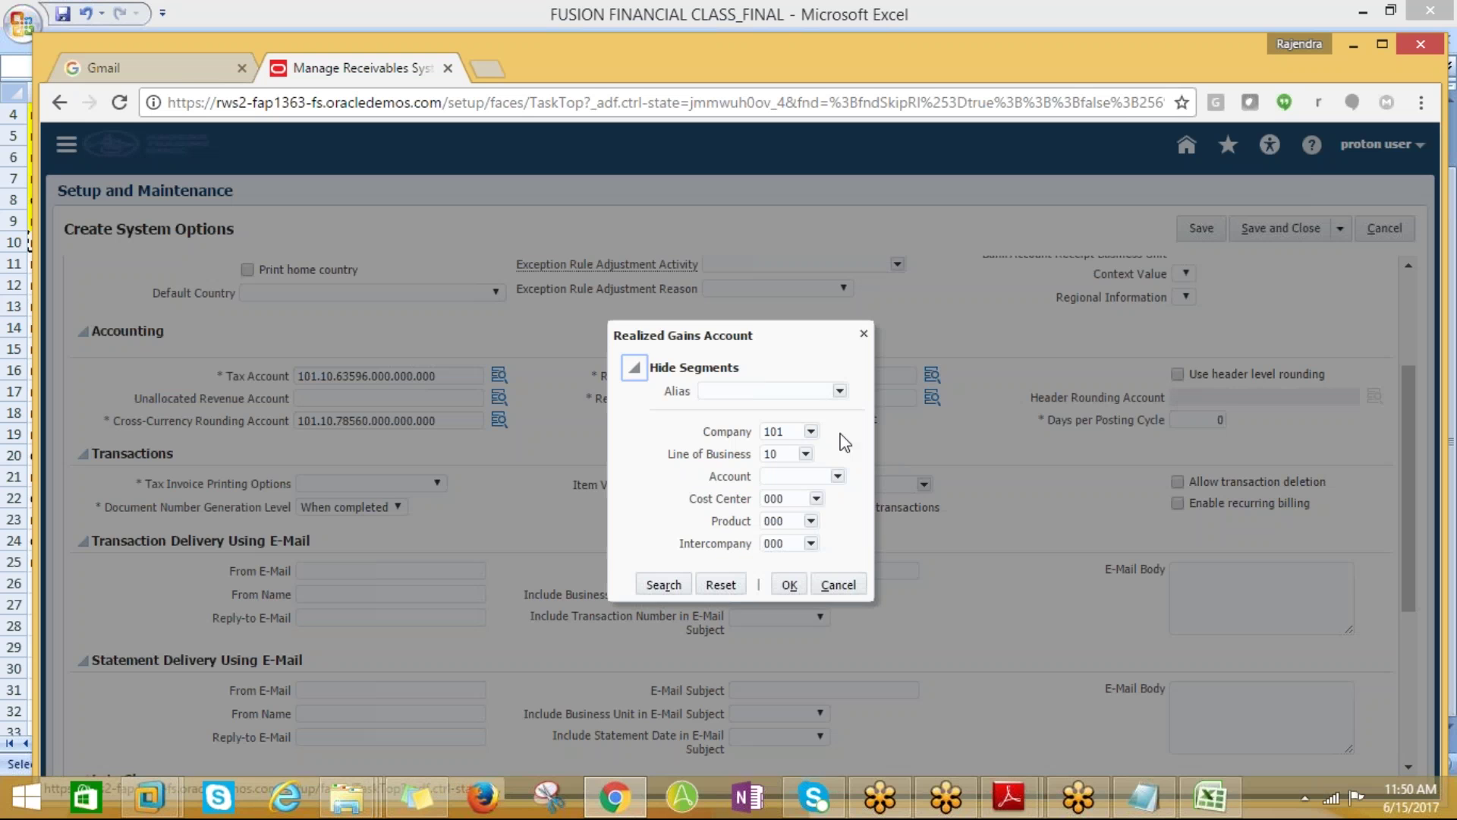
left_click(838, 476)
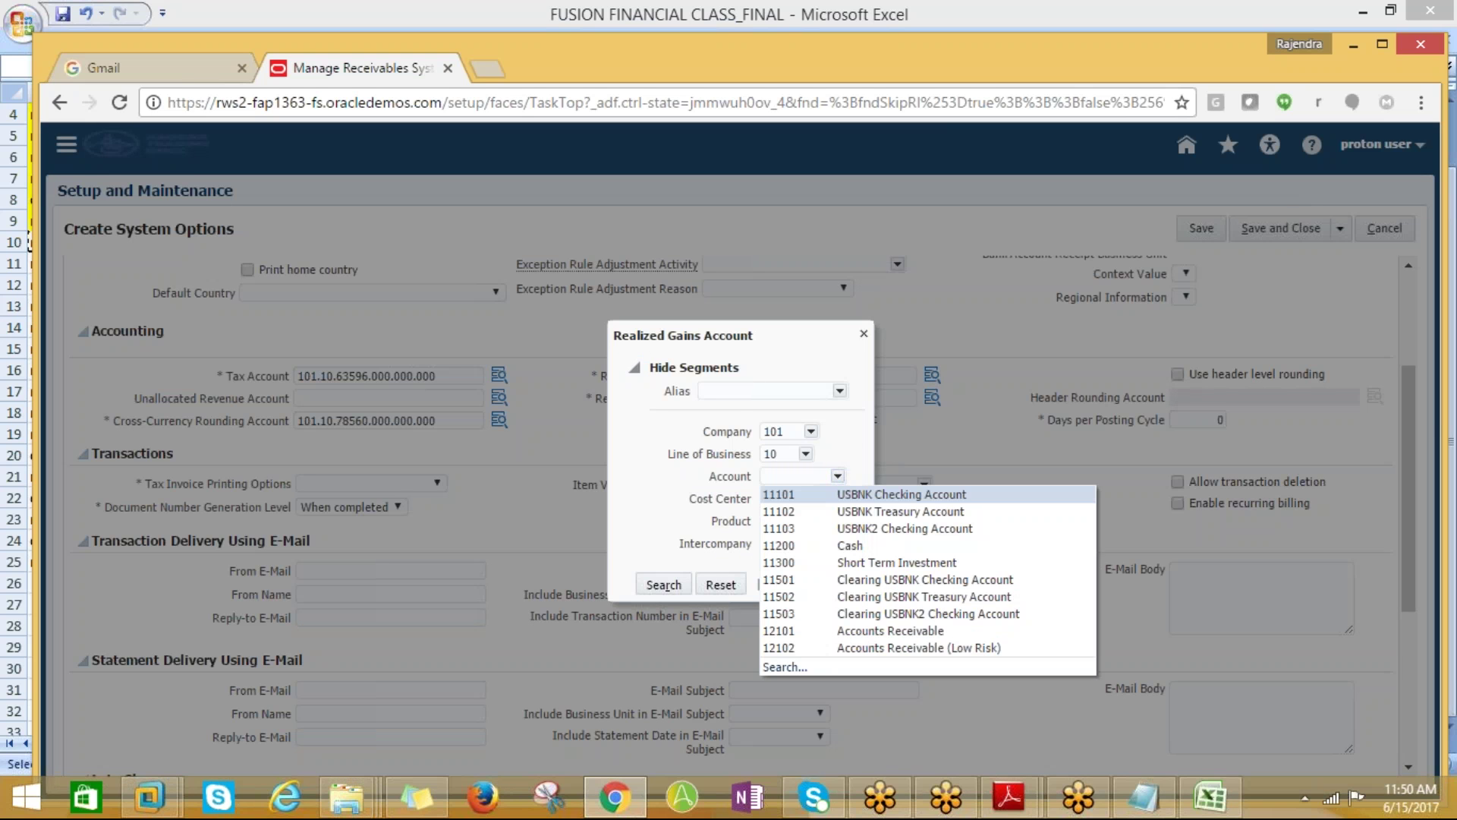
left_click(786, 677)
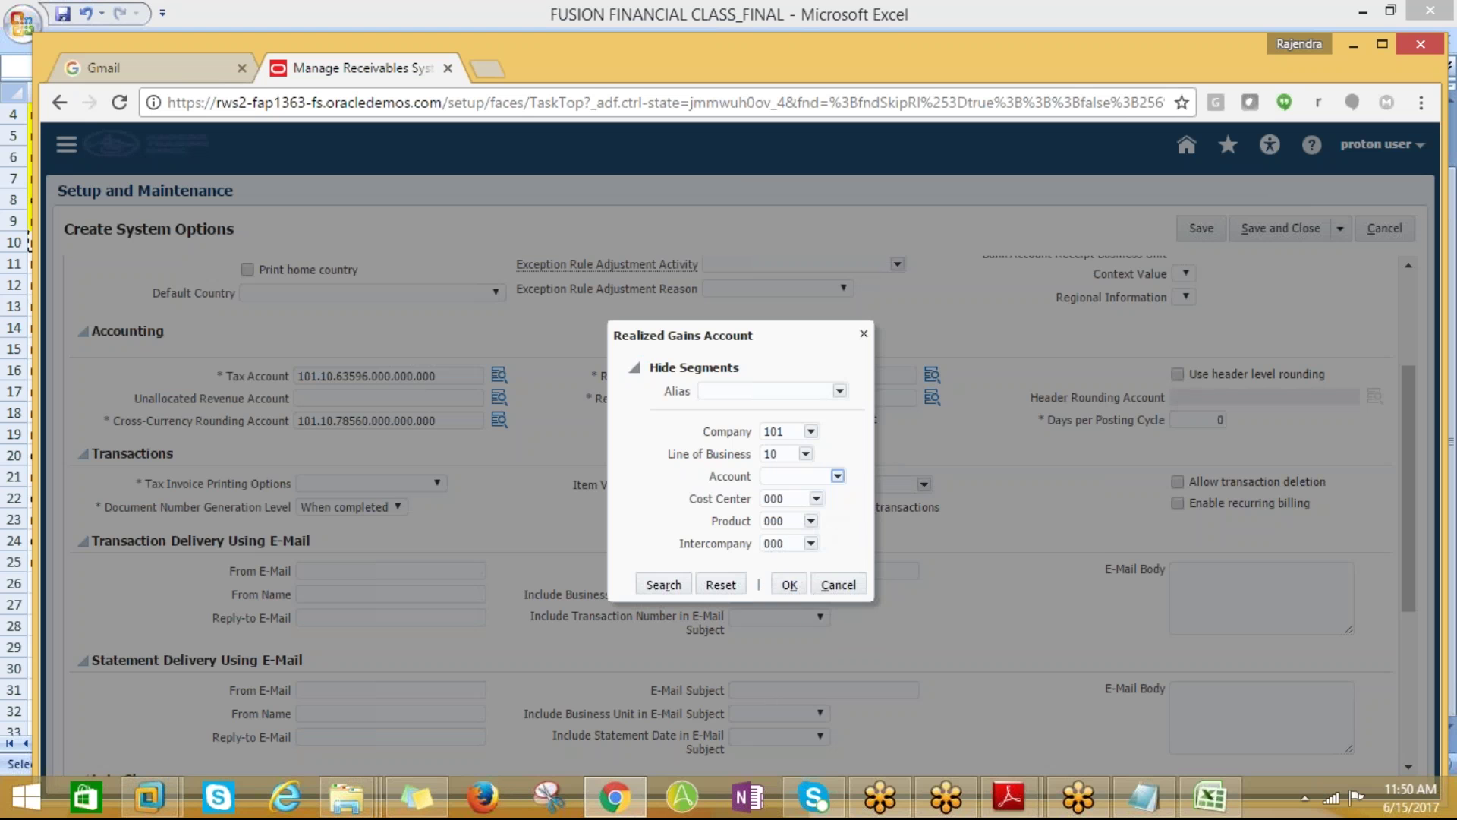
left_click(786, 671)
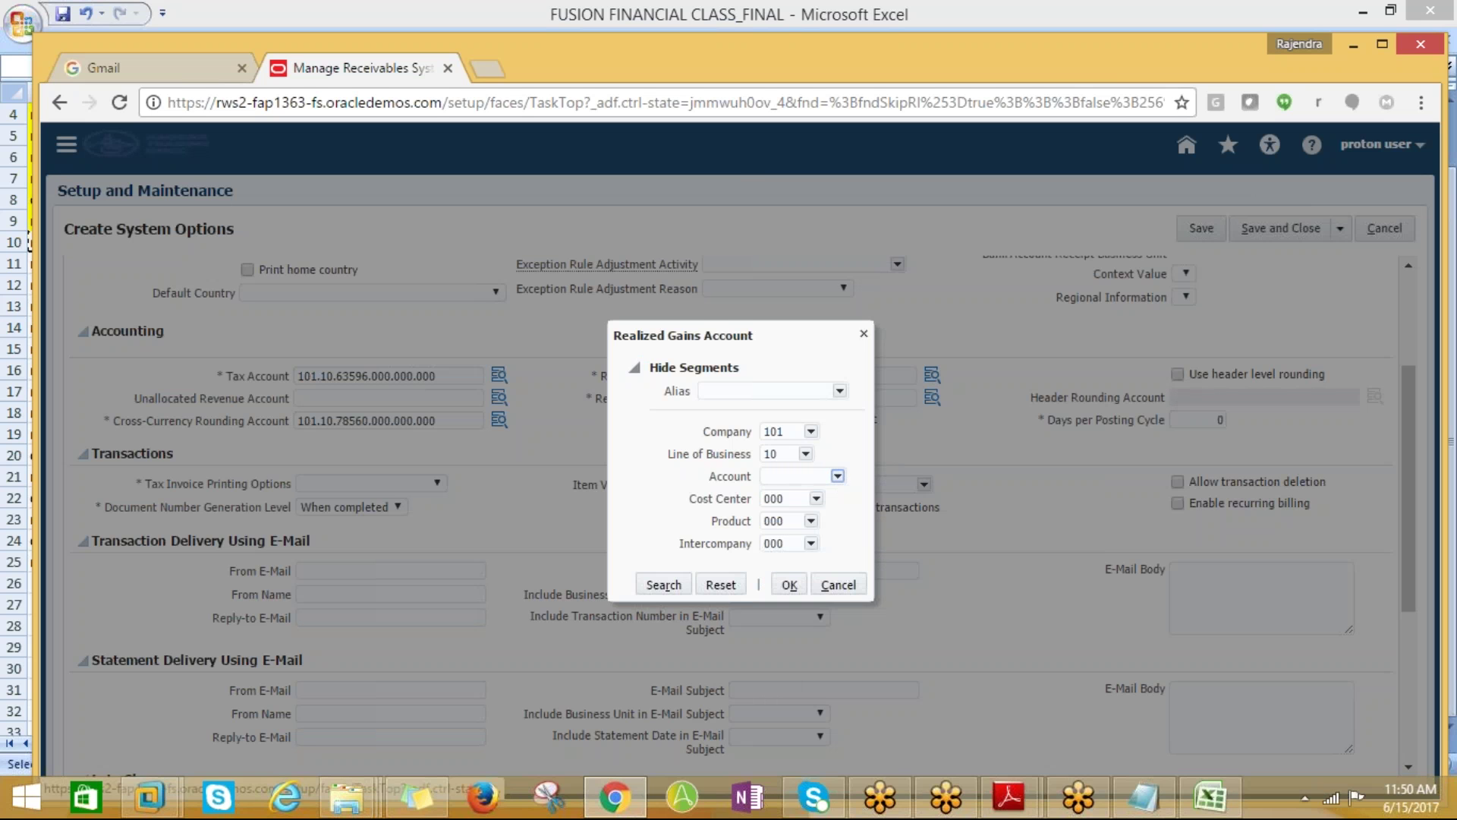
left_click(673, 339)
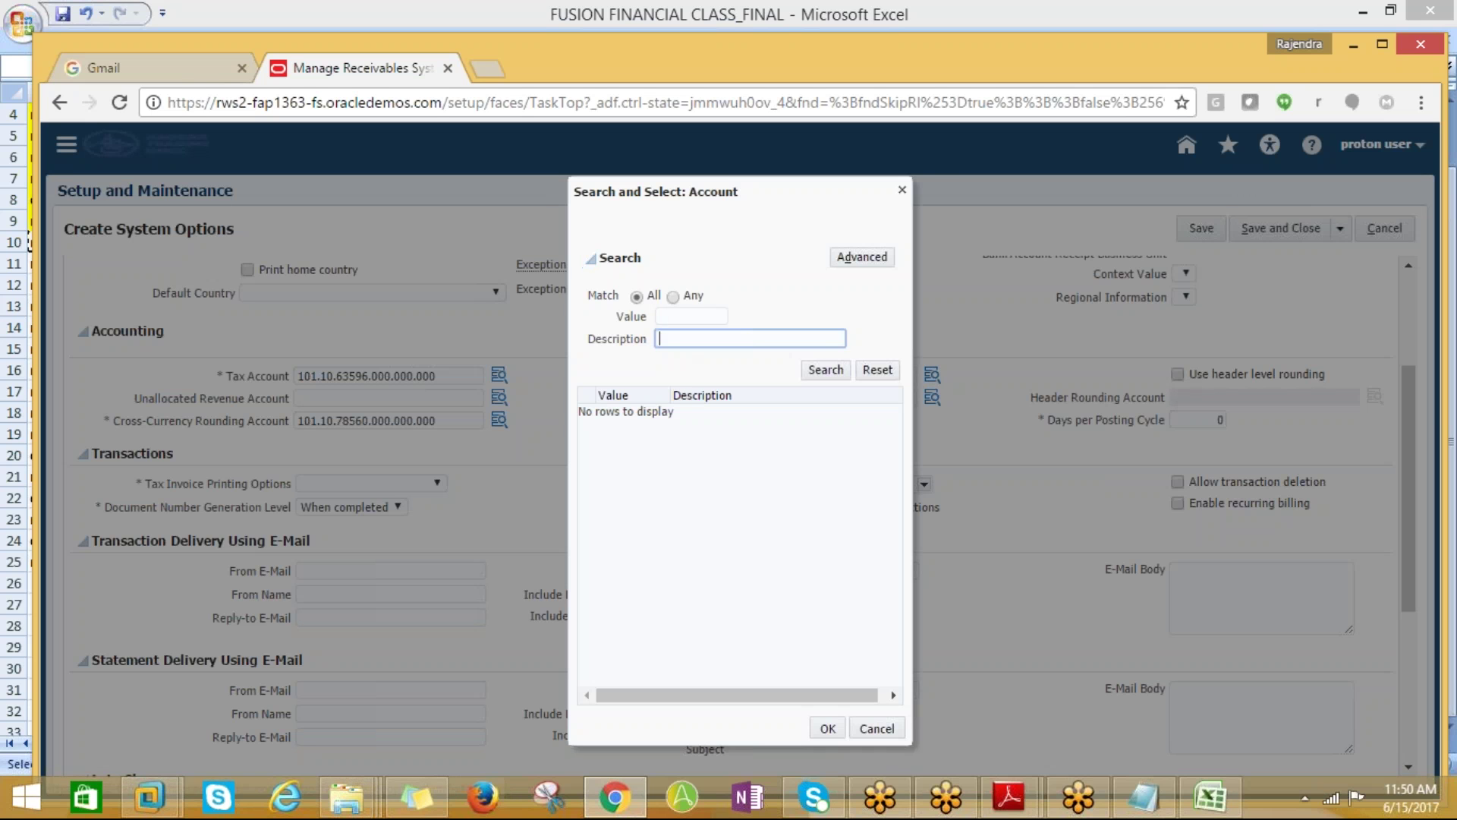
left_click_drag(765, 216, 1217, 338)
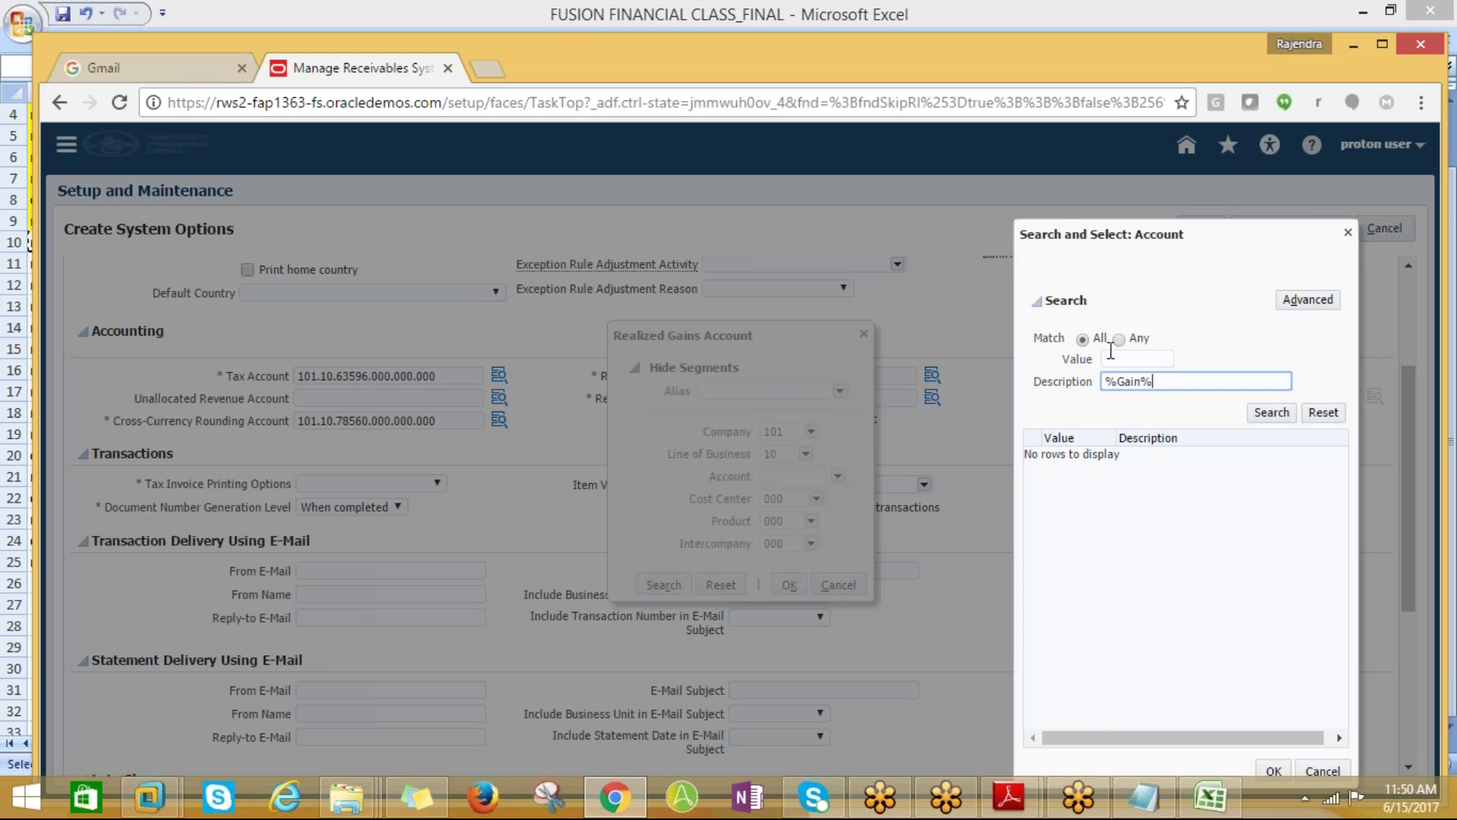
triple_click(1233, 264)
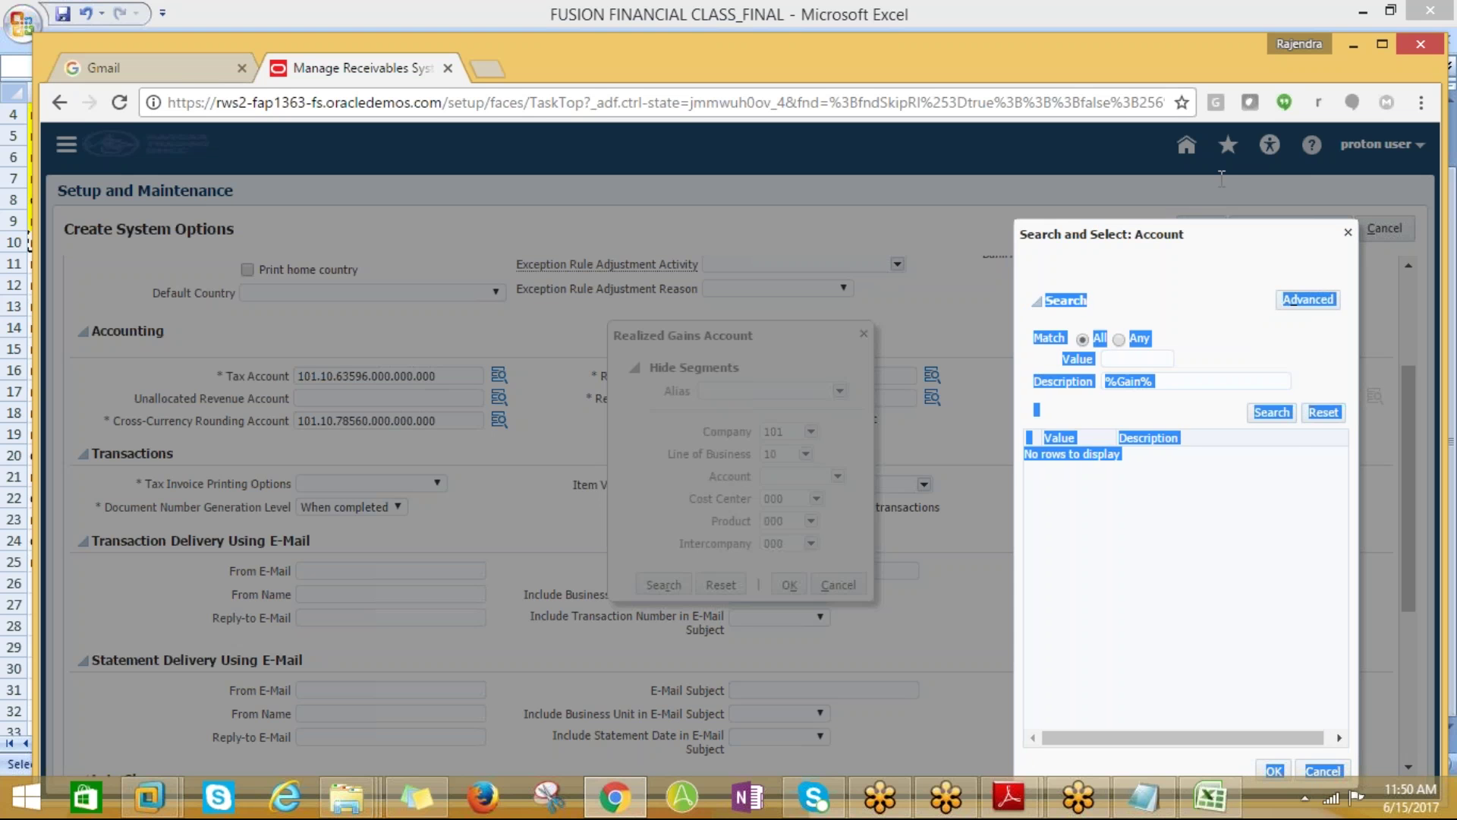
left_click(1249, 638)
left_click(1272, 414)
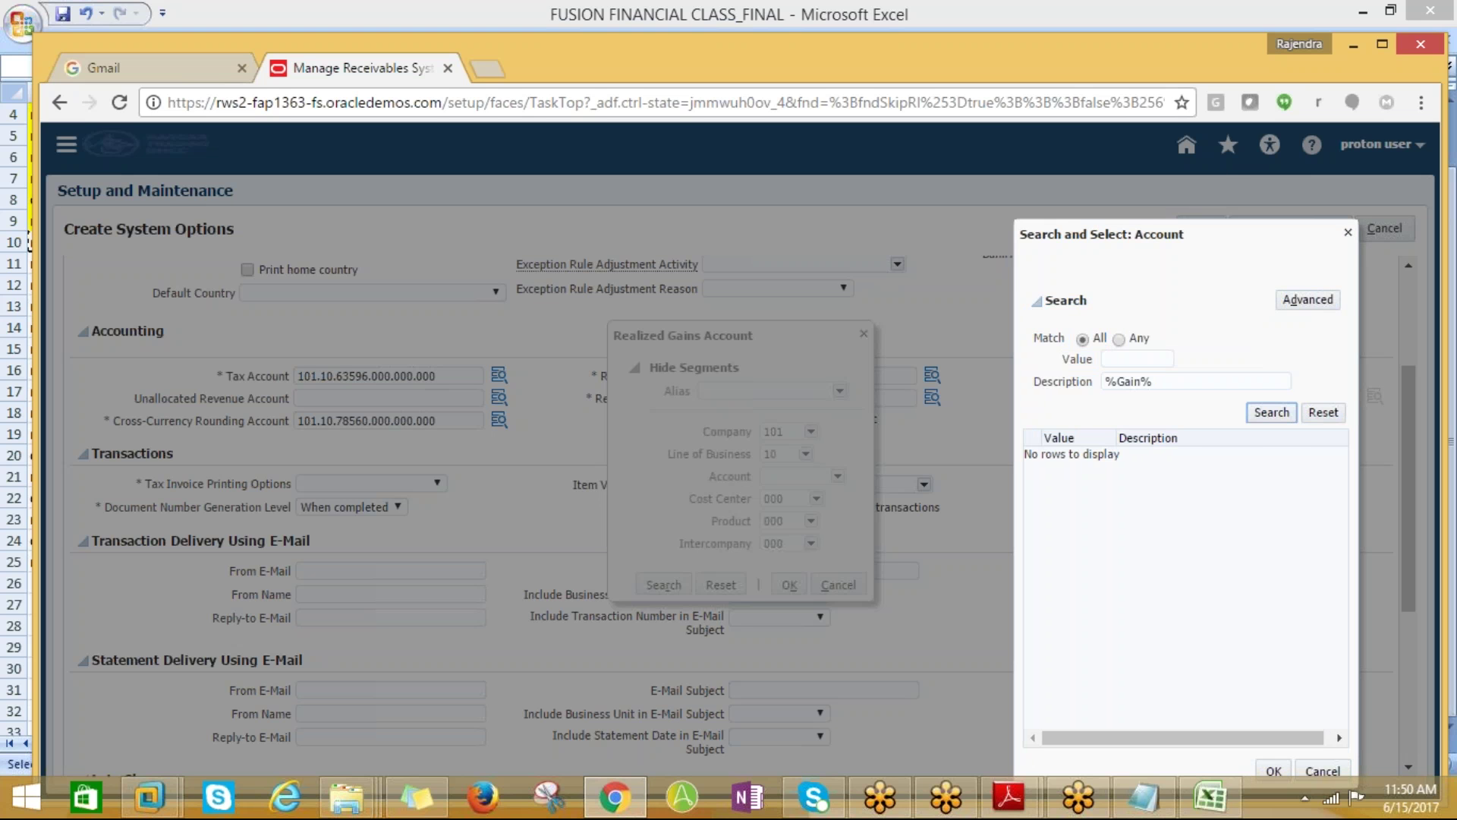
left_click(1222, 505)
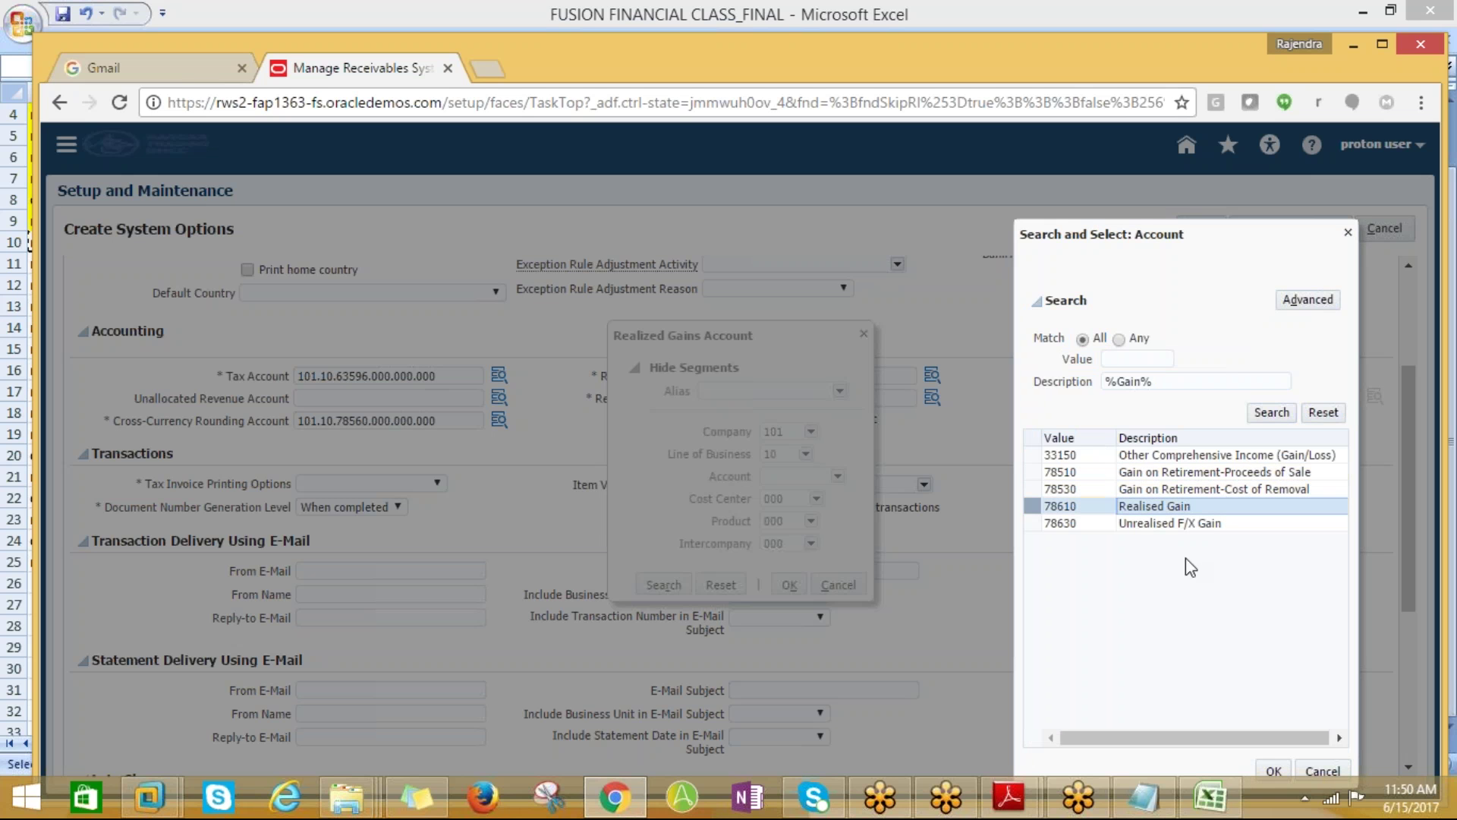
left_click(1269, 770)
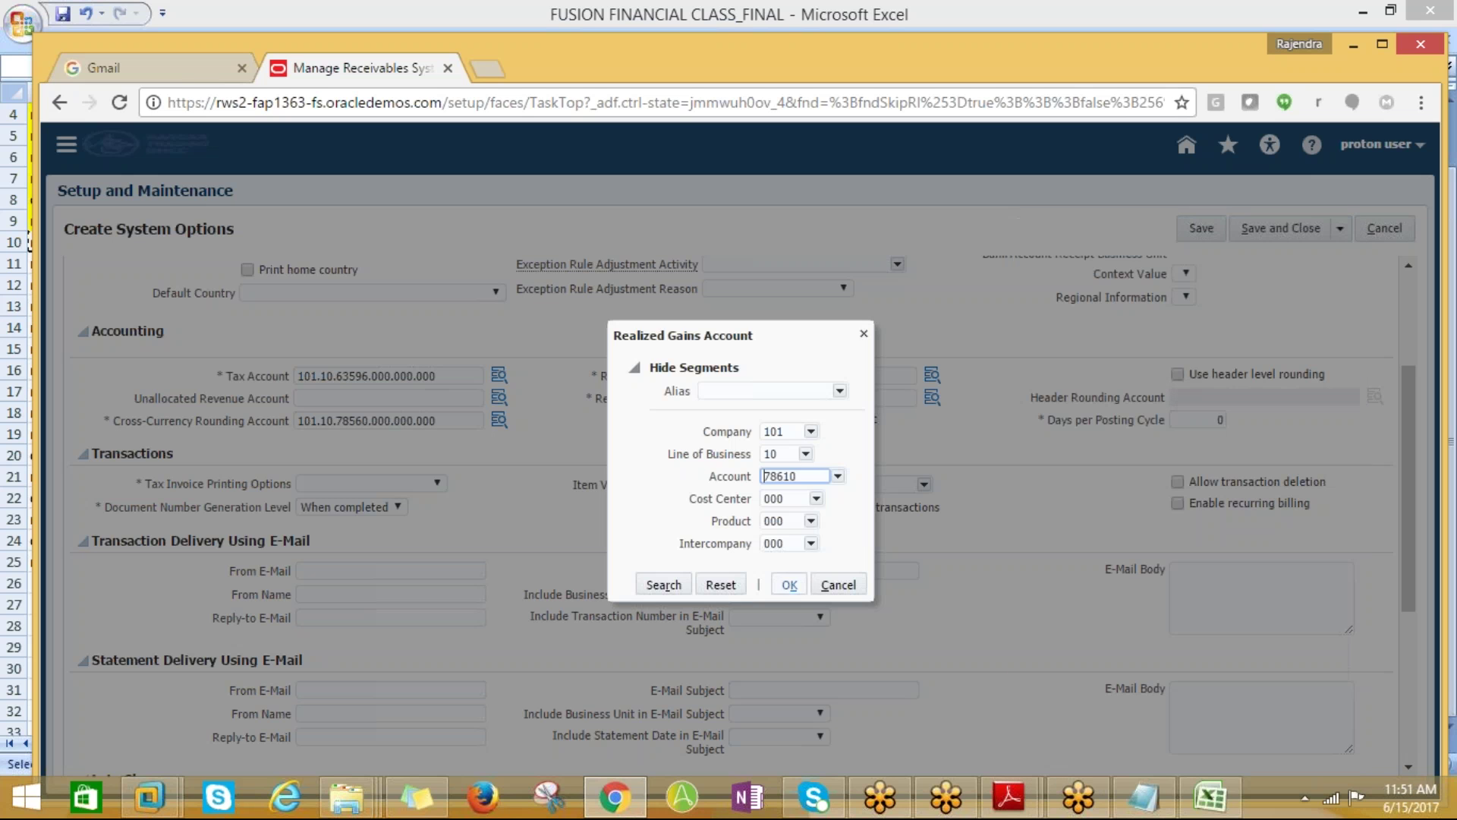
left_click(790, 586)
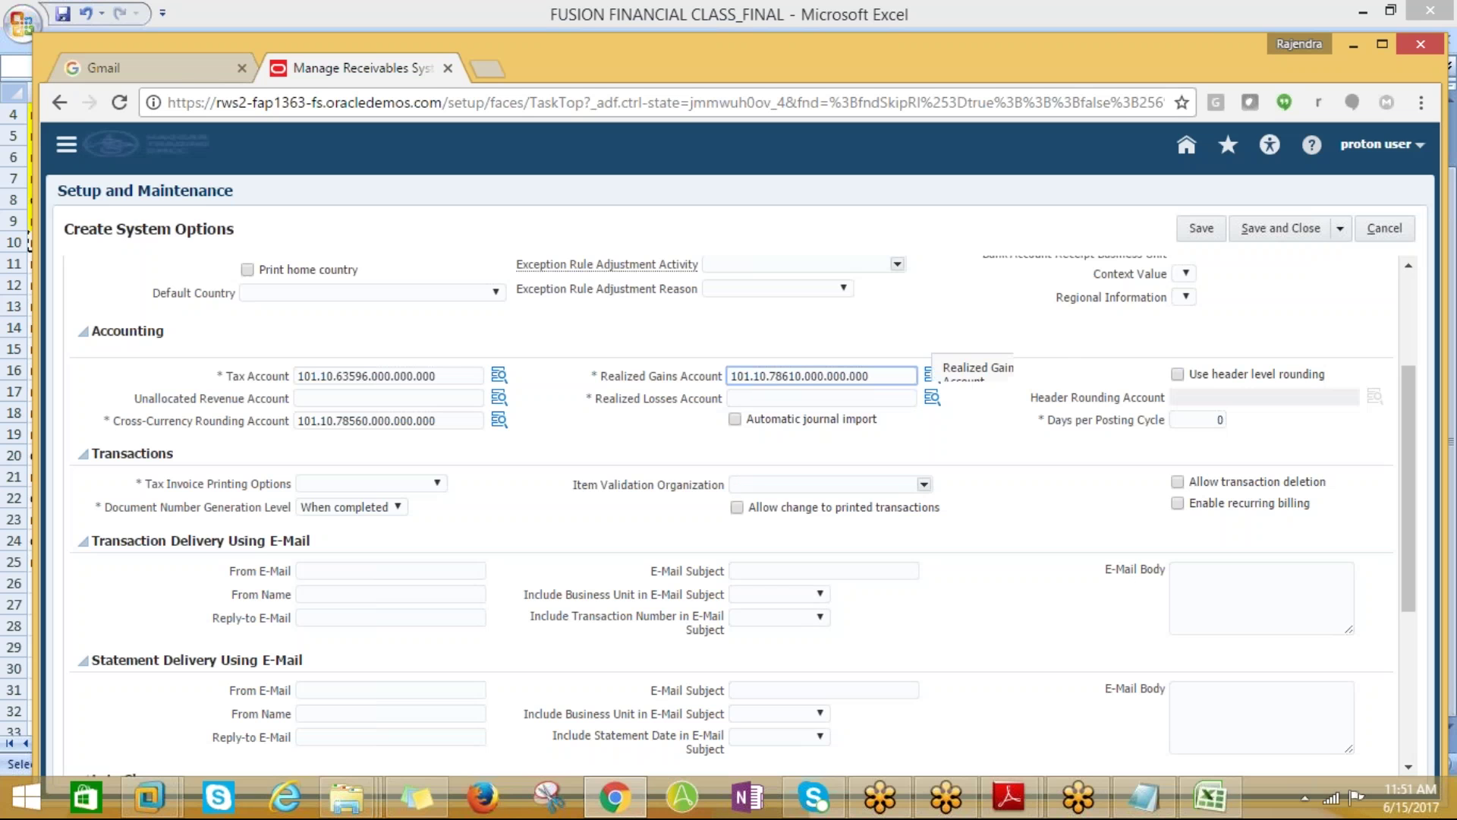
Set Realized Losses Account to 101.10.78620.000.000.000 by searching %Loss% and picking 78620
left_click(890, 403)
left_click(931, 398)
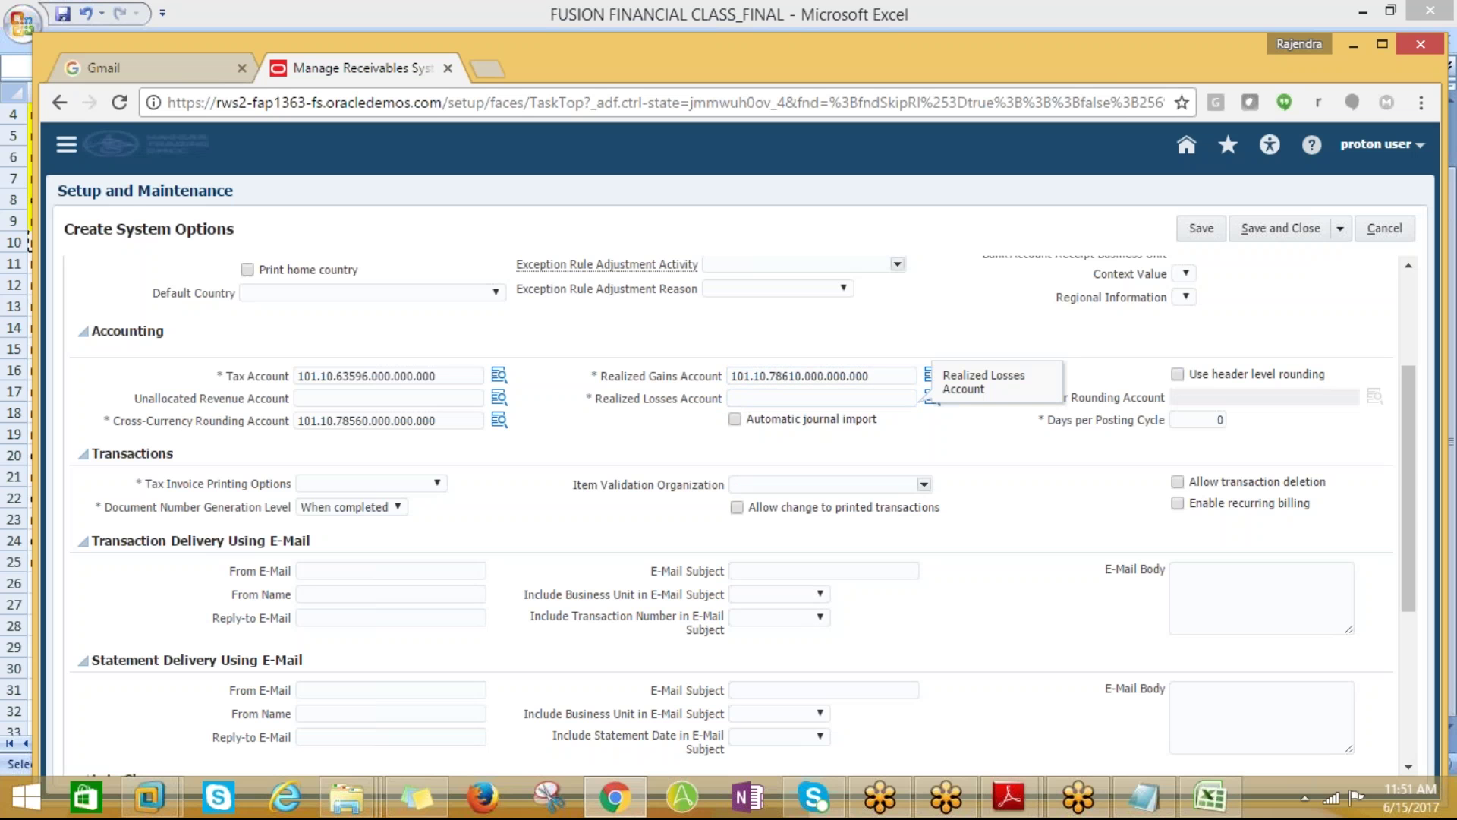
left_click(931, 400)
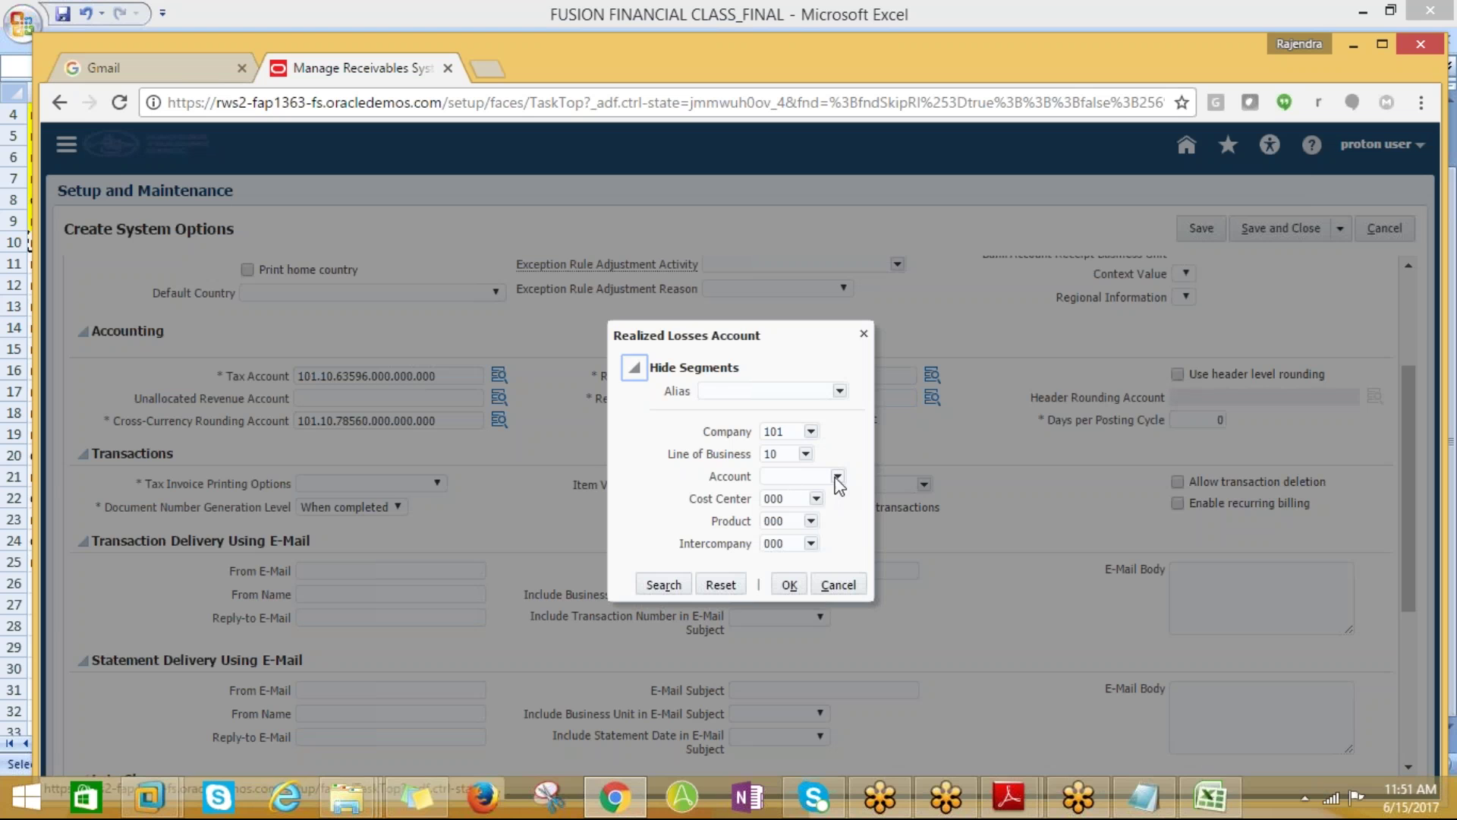
left_click(838, 476)
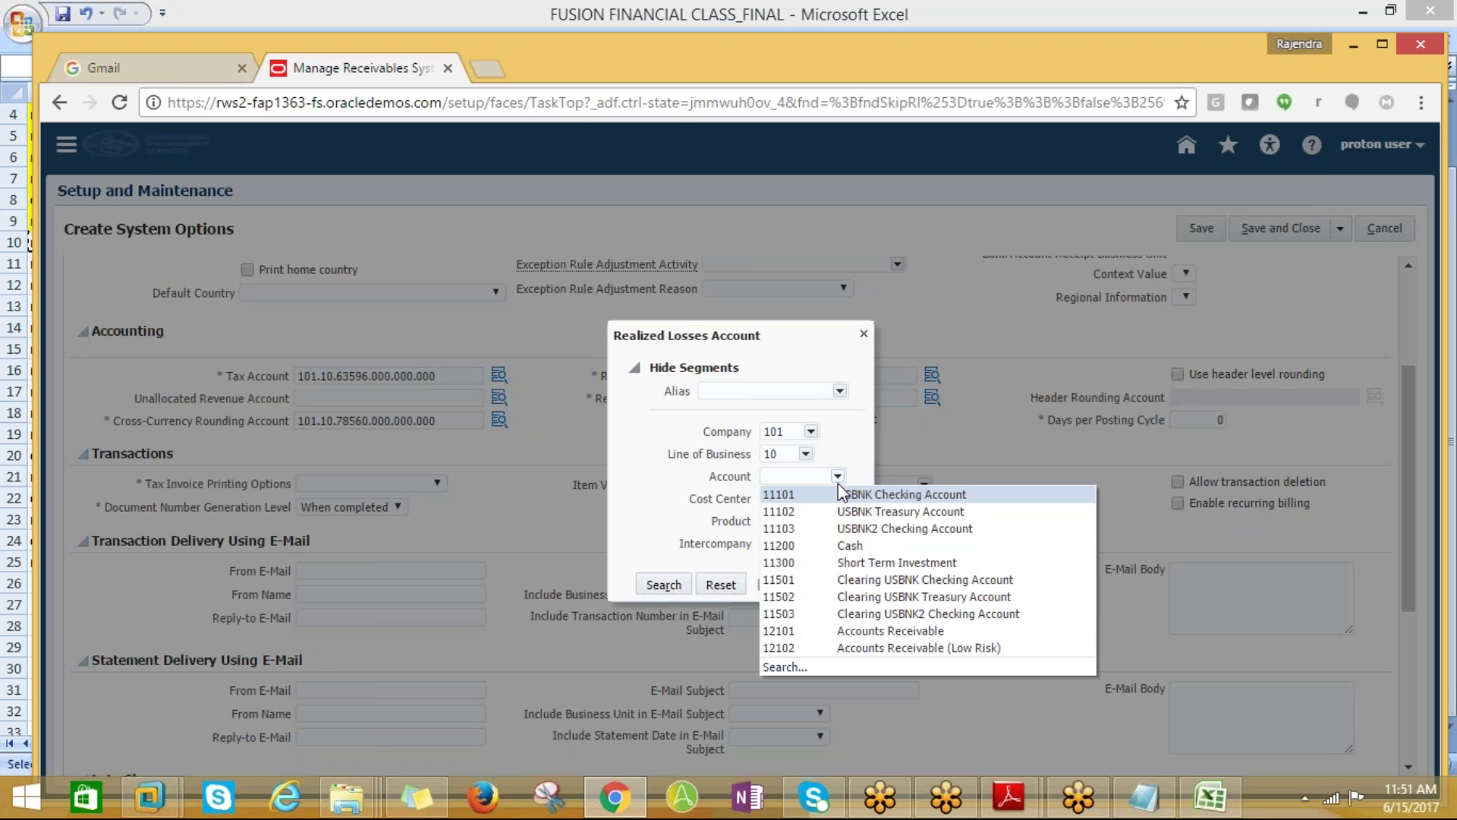
left_click(785, 668)
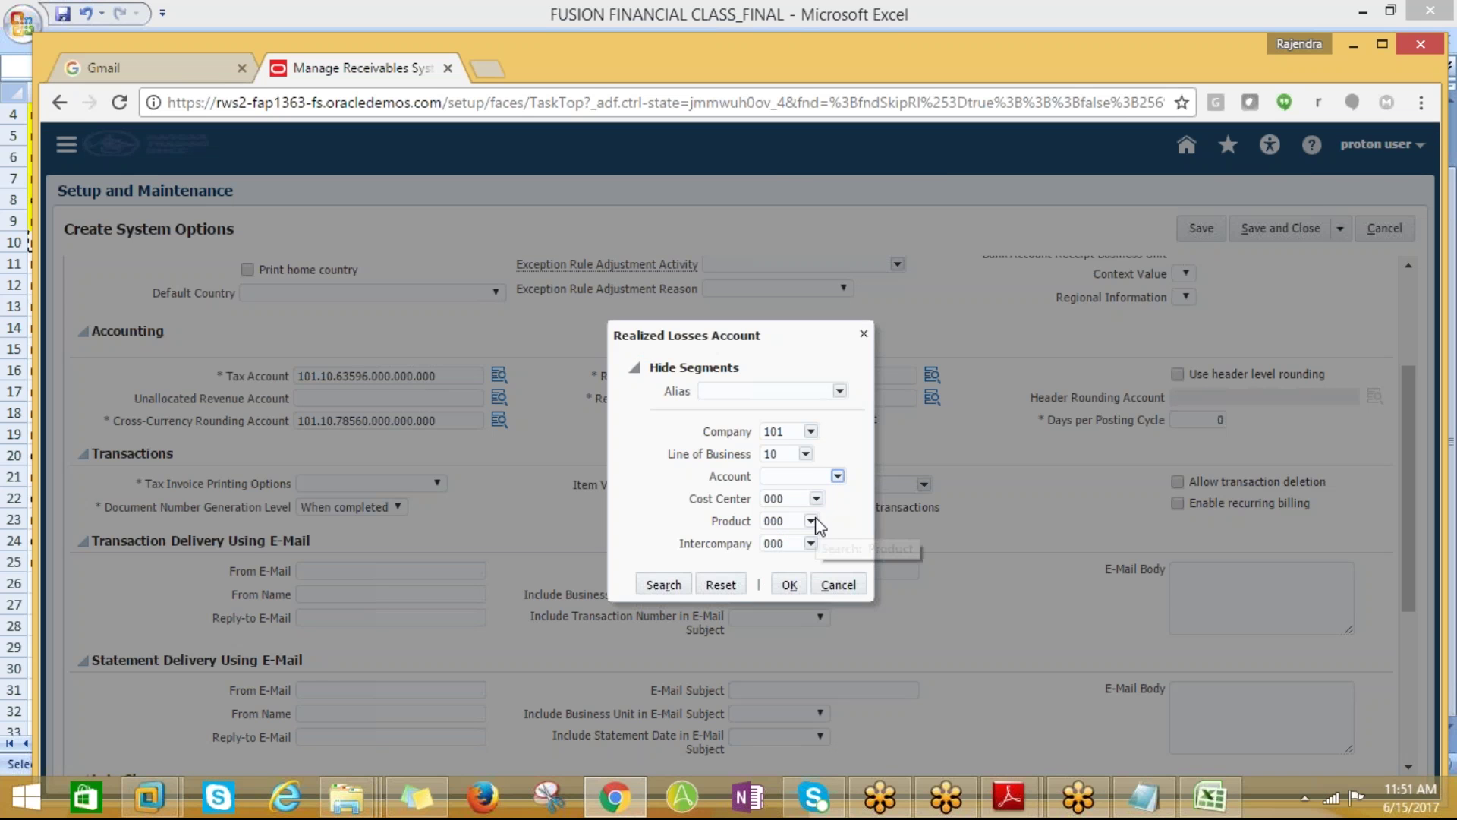
left_click(699, 337)
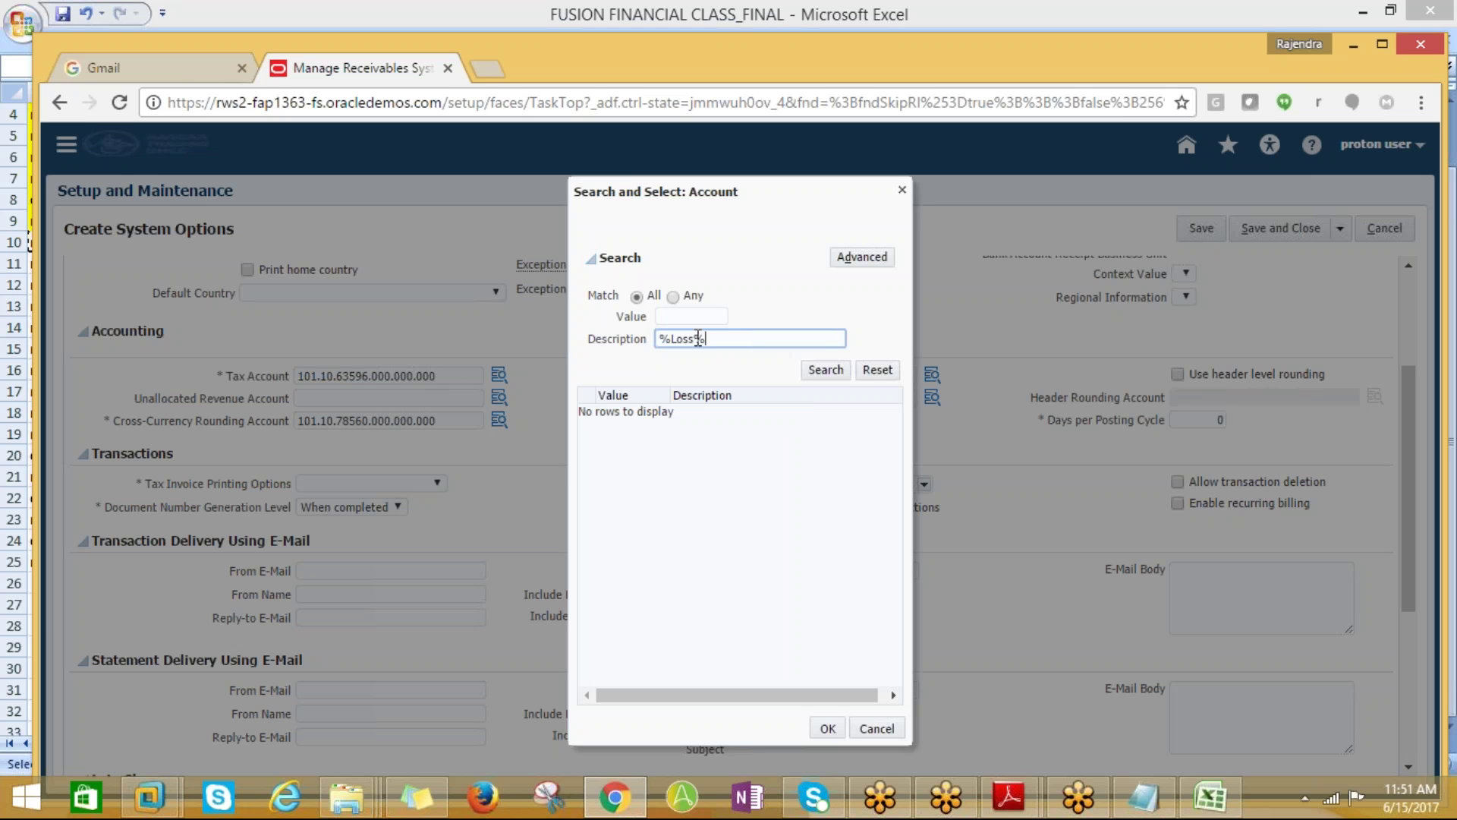
type("%Loss%")
left_click(825, 370)
left_click(763, 463)
left_click(828, 727)
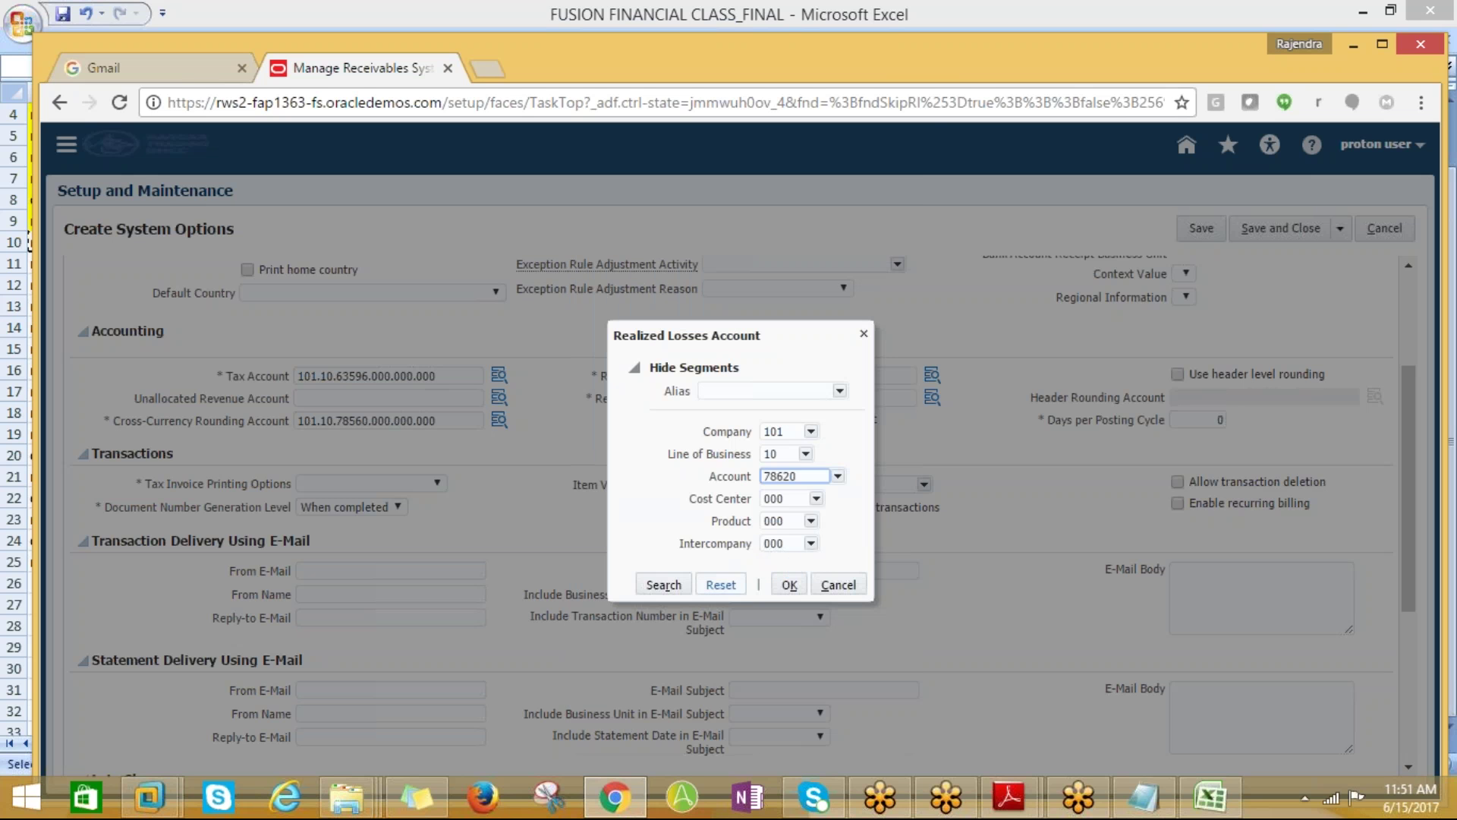
left_click(782, 588)
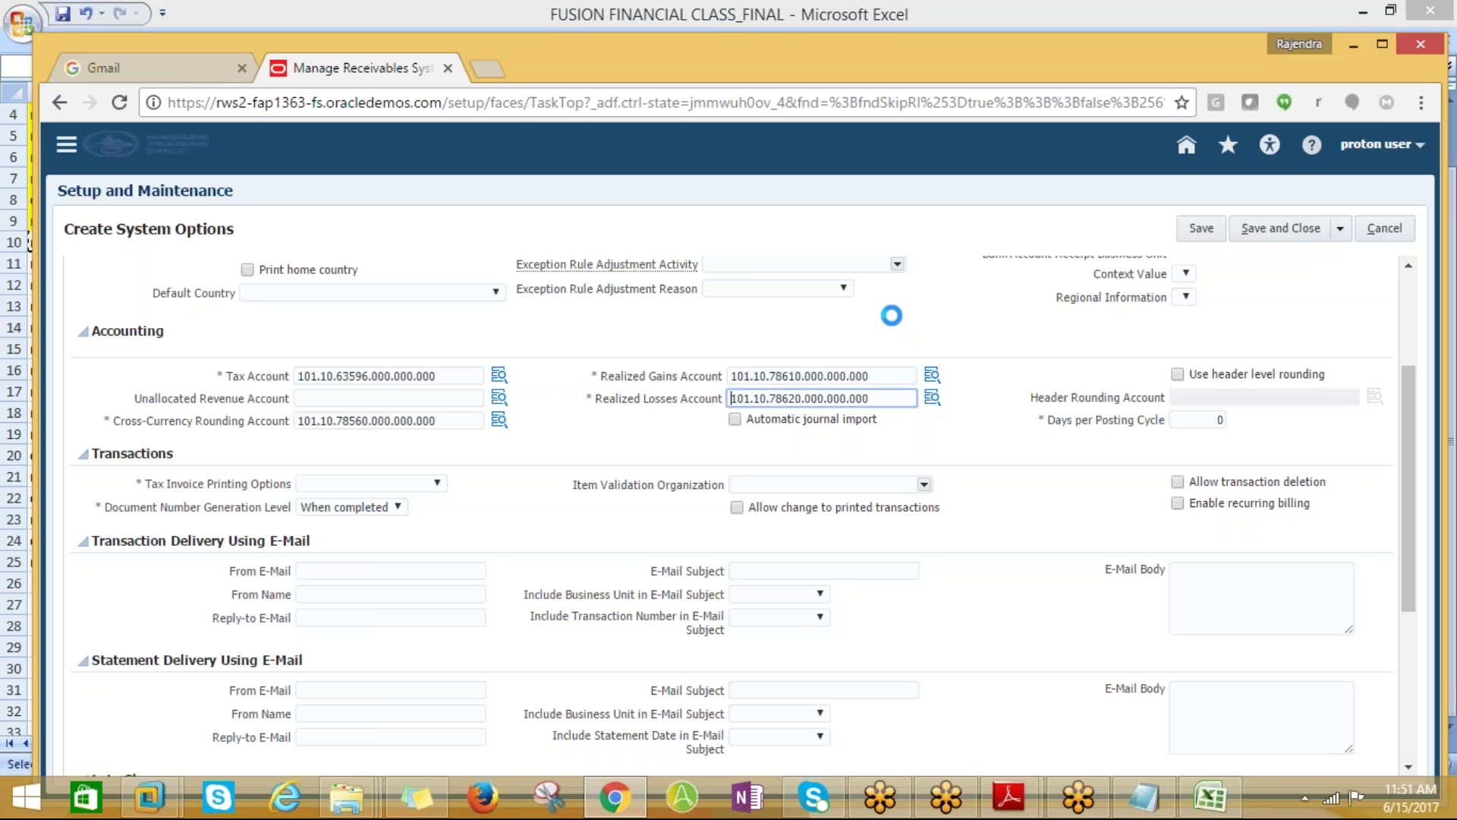
Set Days per Posting Cycle to 30 and tax invoice printing to Itemize With Recap
left_click(1207, 419)
key("Delete")
type("30")
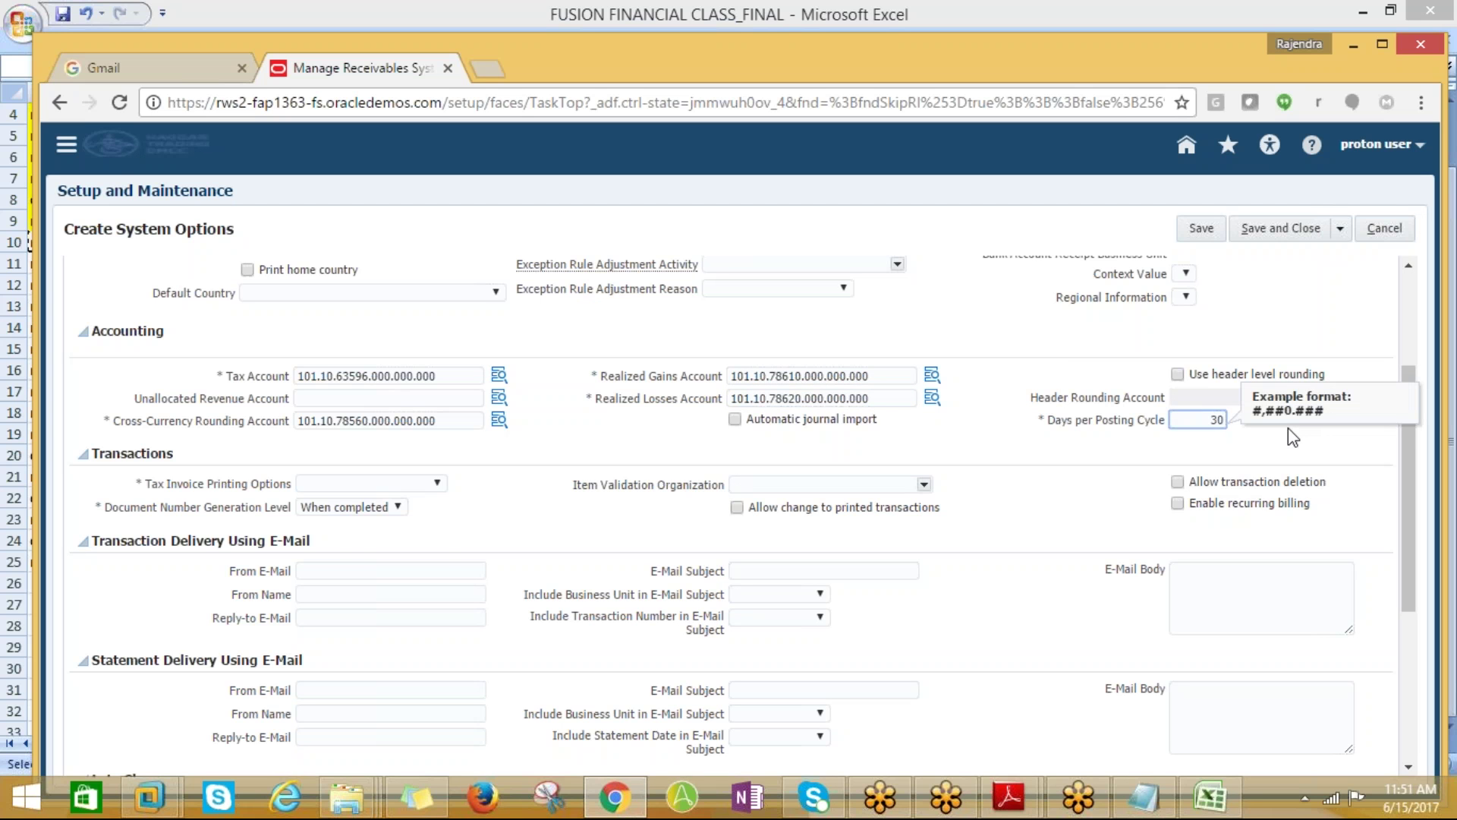
left_click(428, 484)
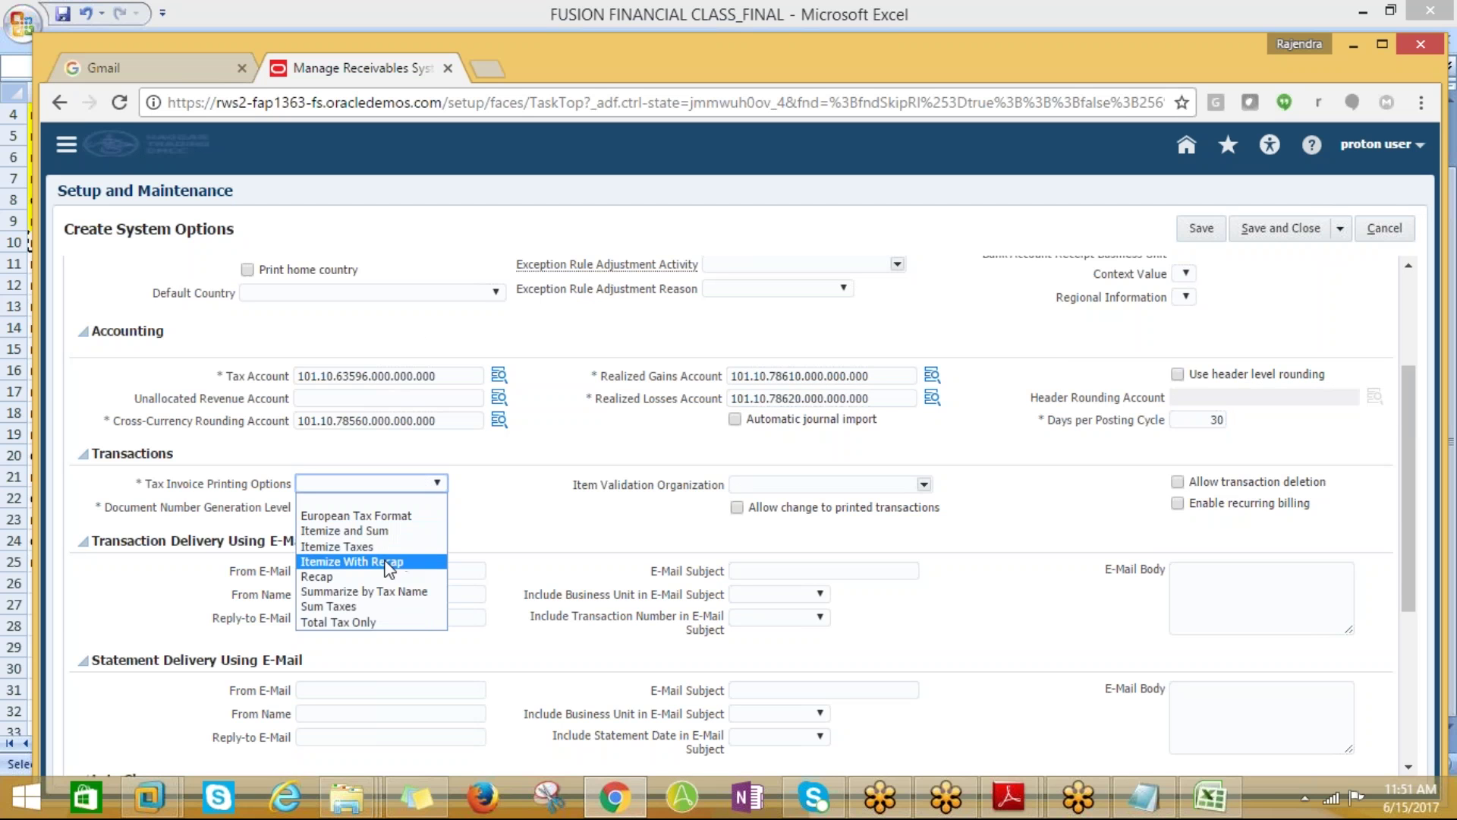
left_click(353, 561)
Choose the DEFAULT grouping rule and set AutoInvoice Maximum Memory to 200000 bytes
left_click_drag(1426, 454, 1421, 626)
left_click(495, 617)
left_click(322, 666)
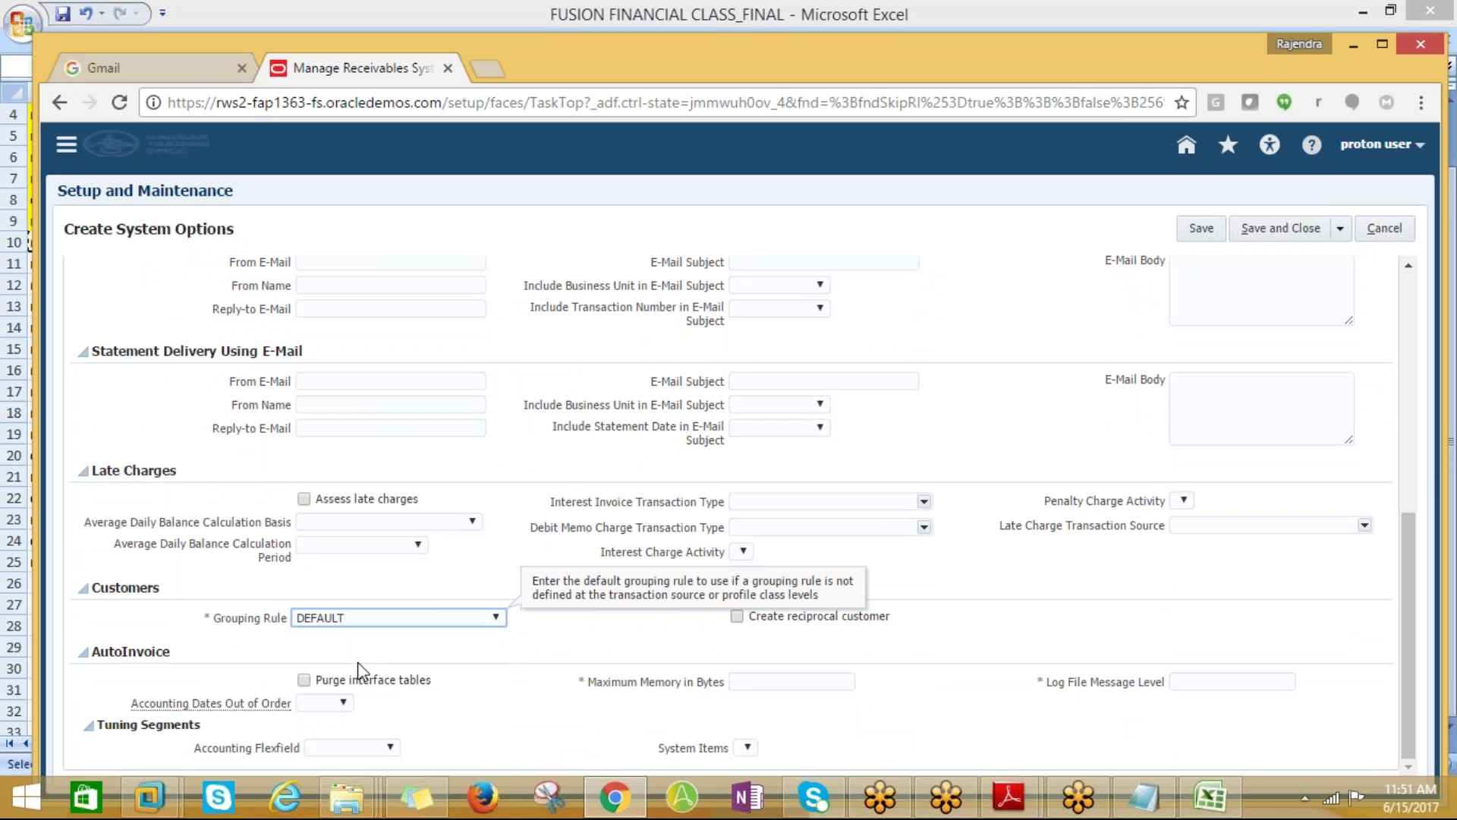
left_click(785, 681)
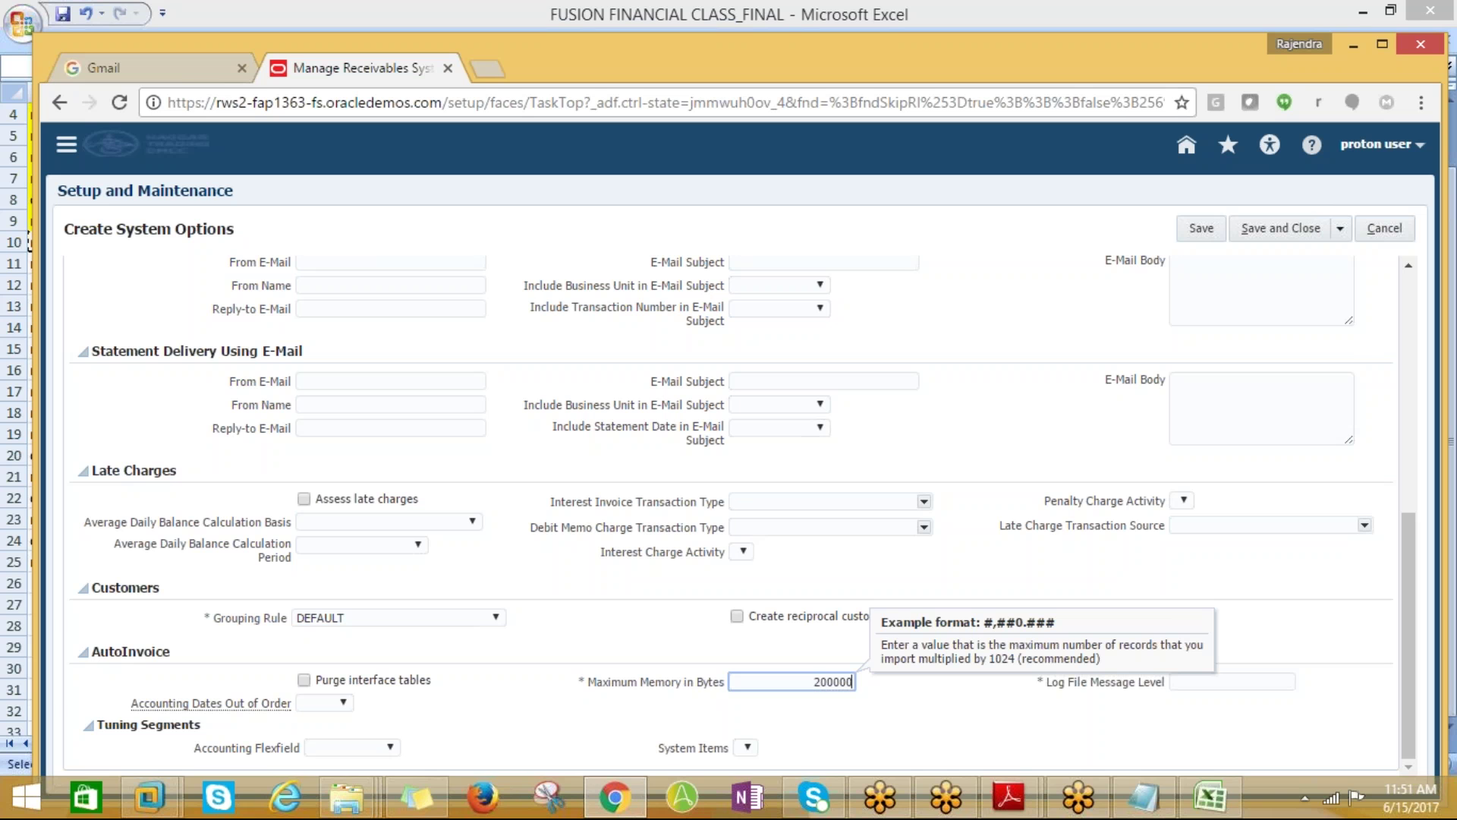
left_click(1207, 681)
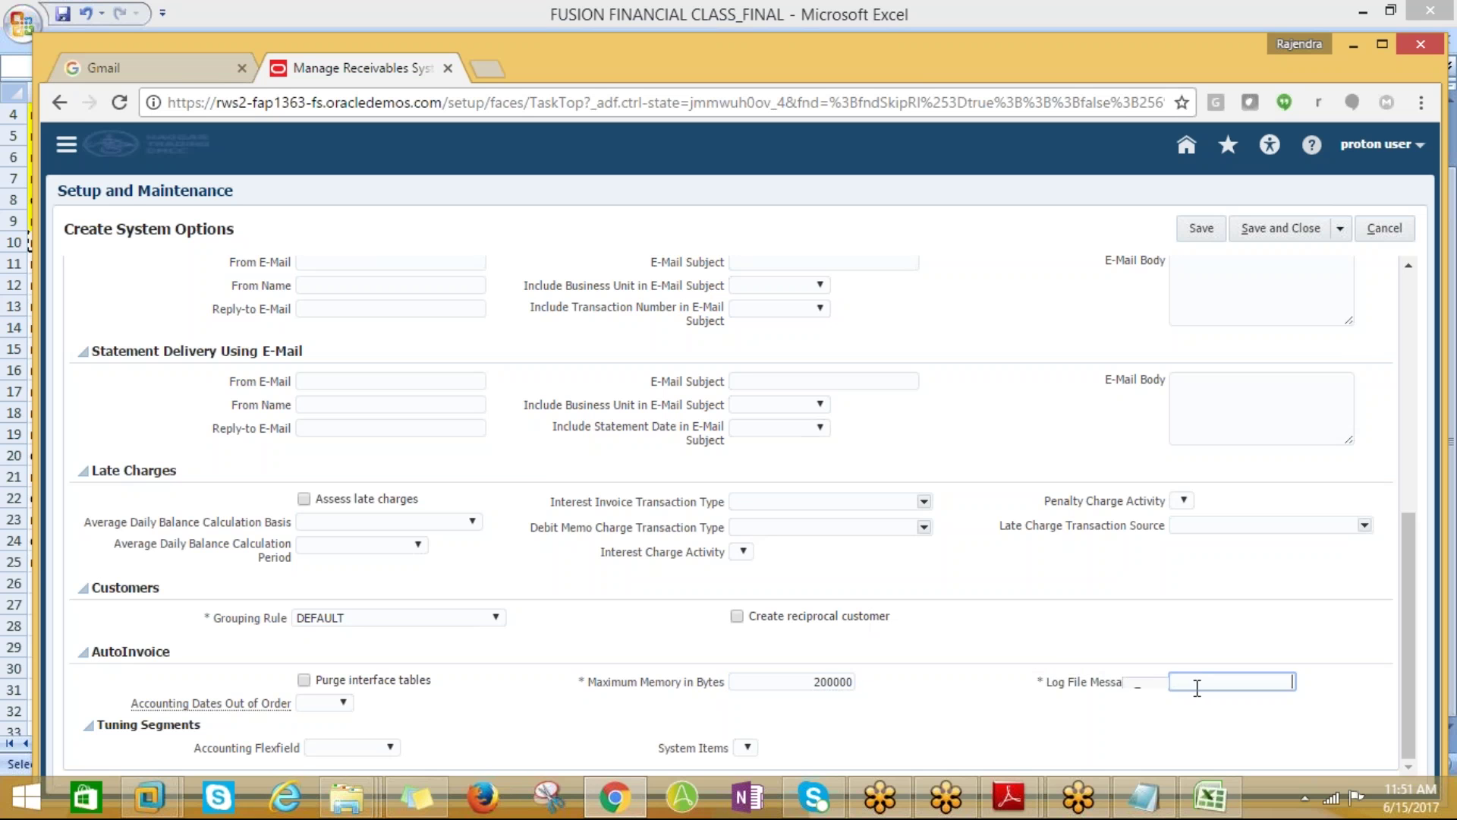
Enter log file message level 5 and set Invoices and Receipts per Commit to 100
type("5")
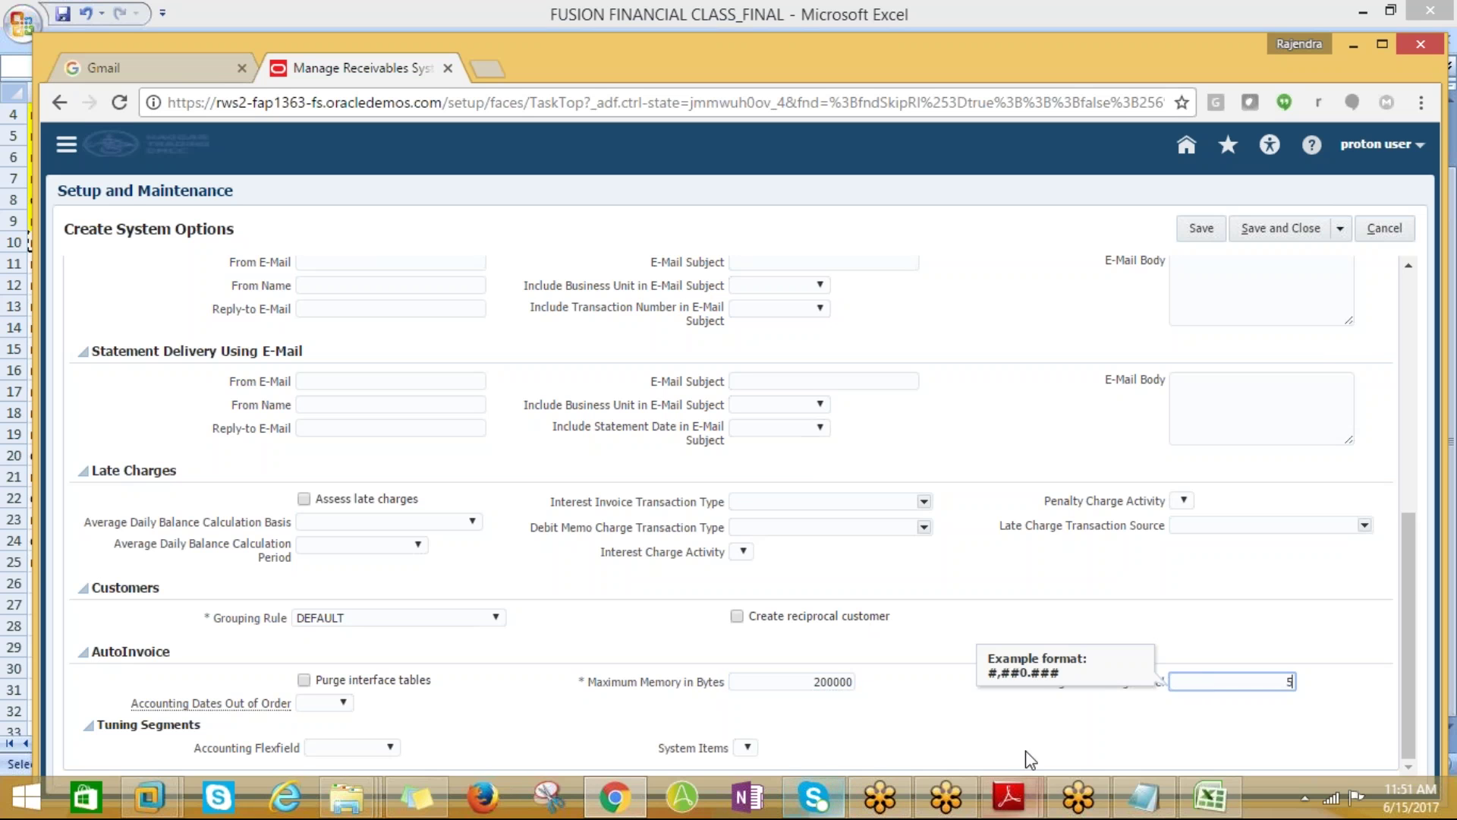
scroll(1397, 486, "up", 7)
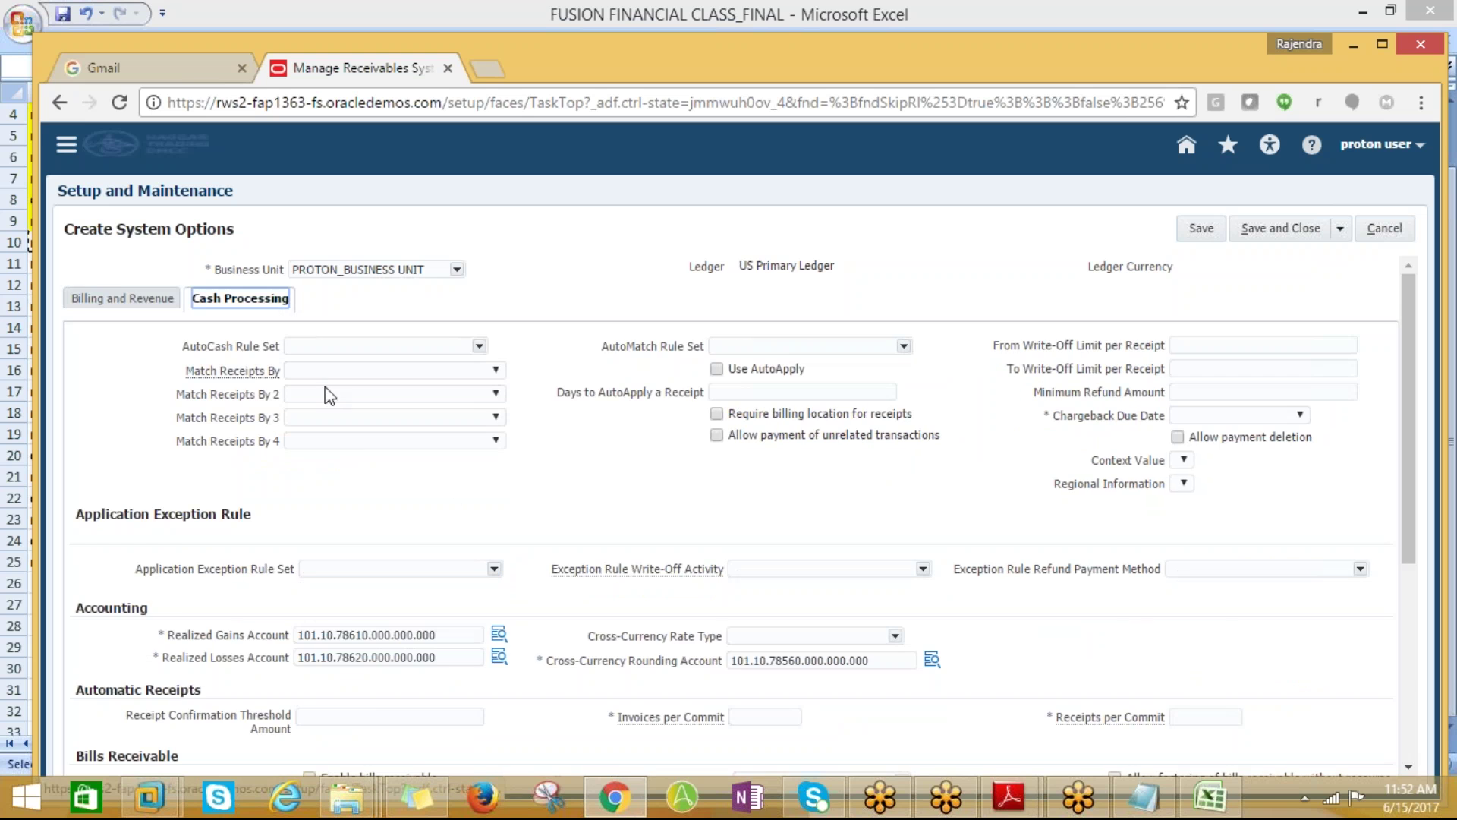
scroll(490, 539, "down", 3)
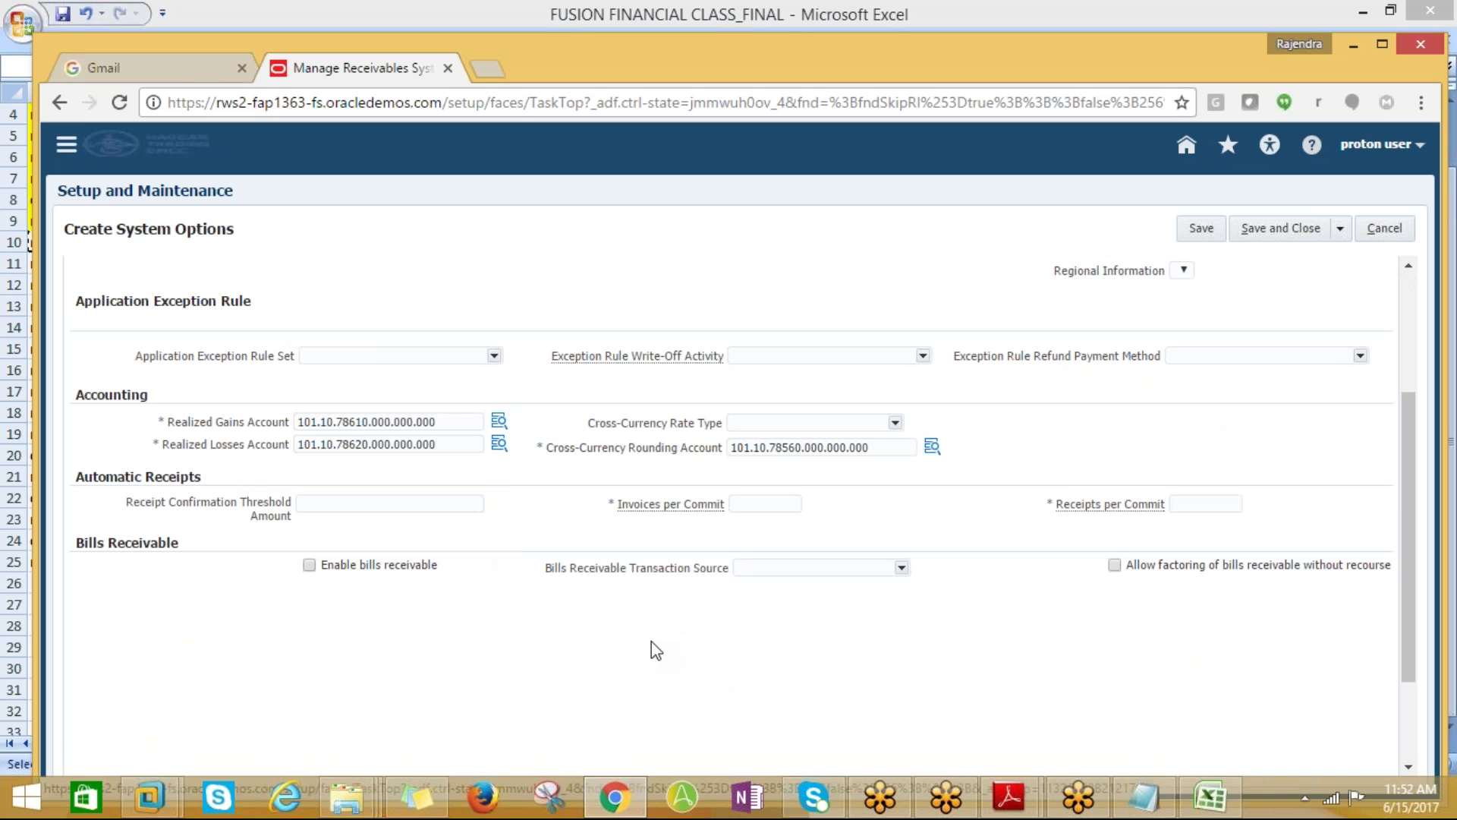
left_click(740, 506)
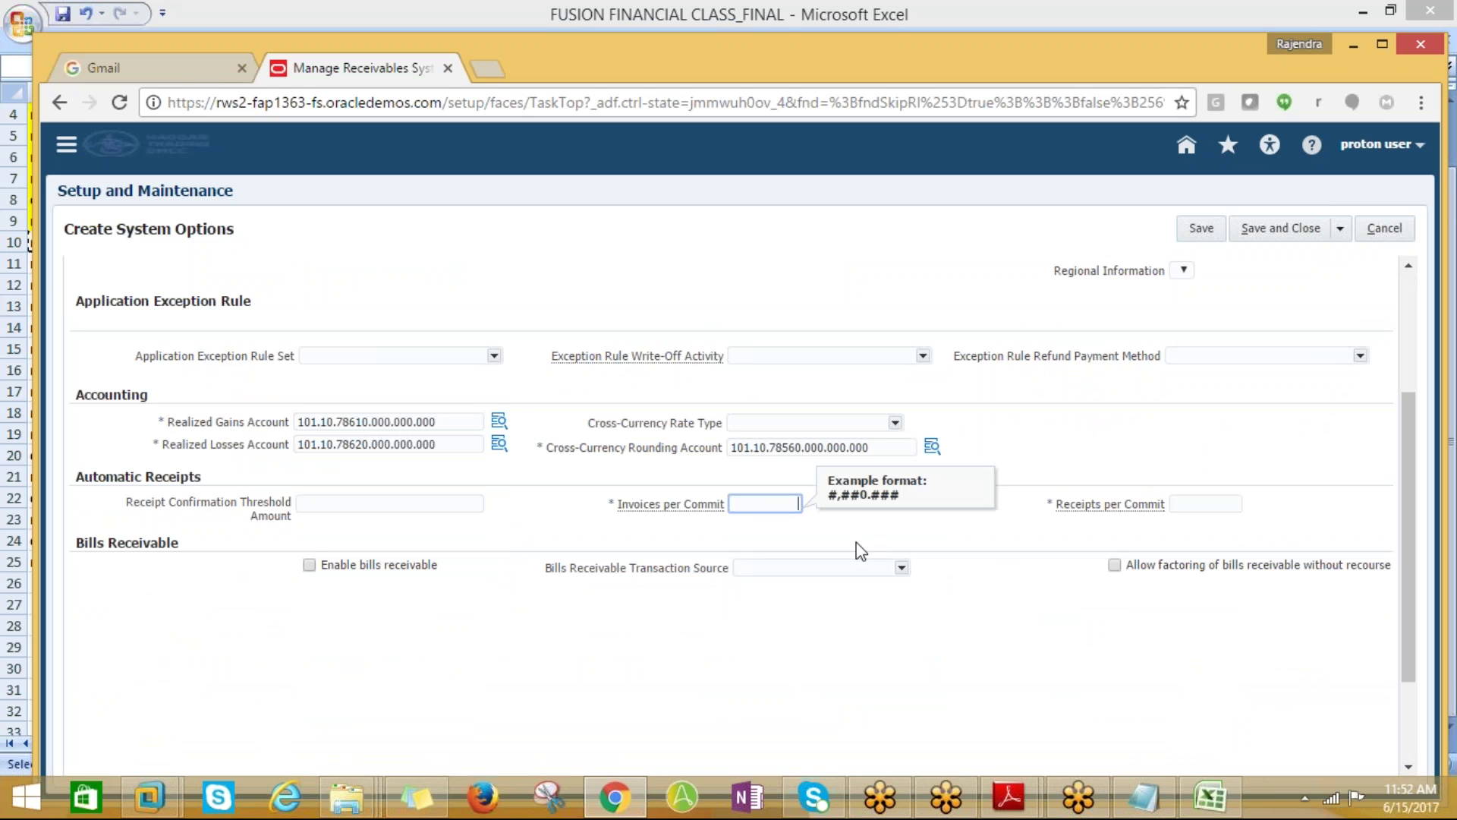
type("100")
left_click(1205, 504)
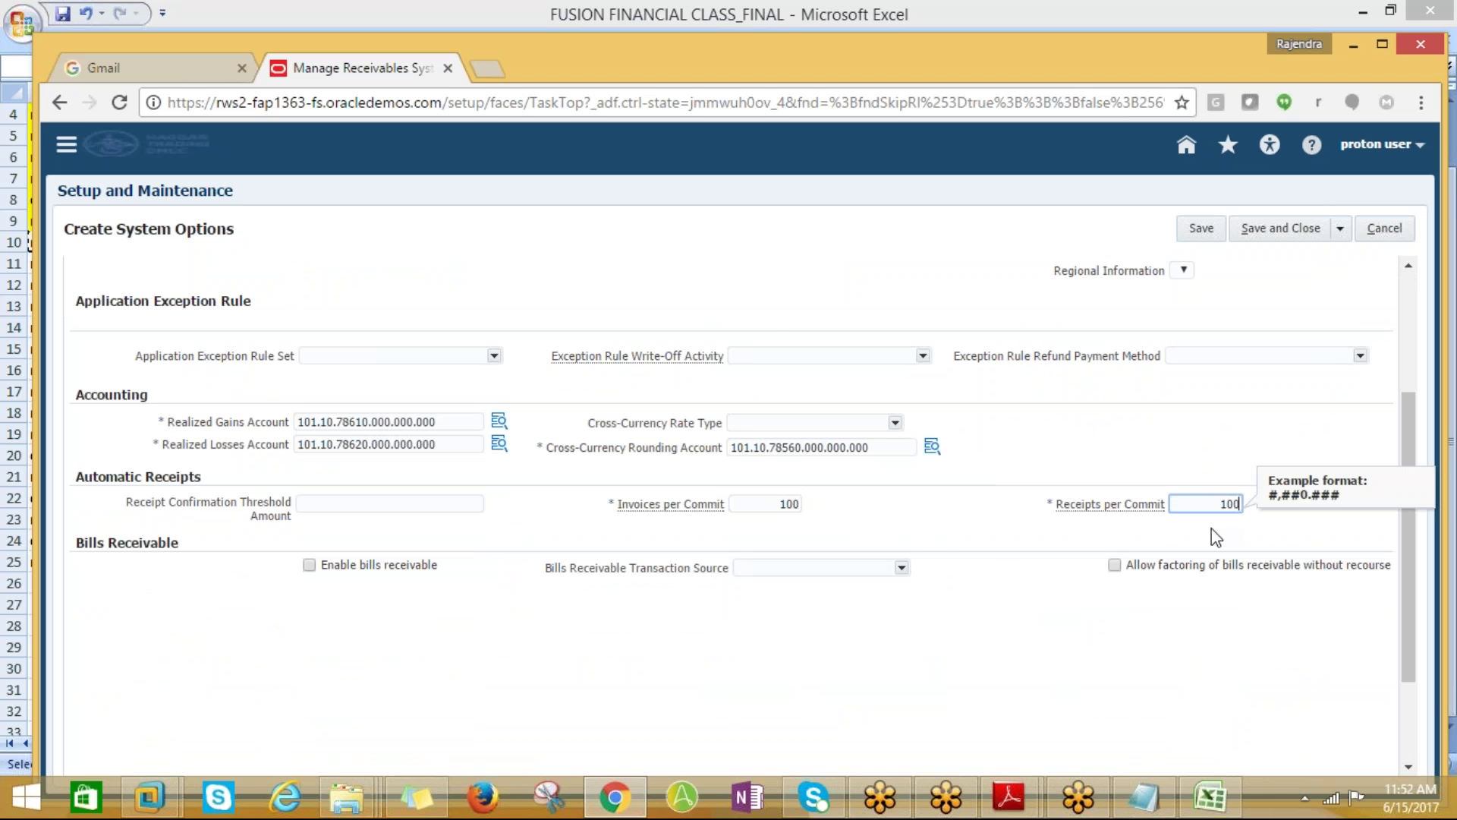
Set Chargeback Due Date to Deposit date
scroll(1283, 617, "up", 3)
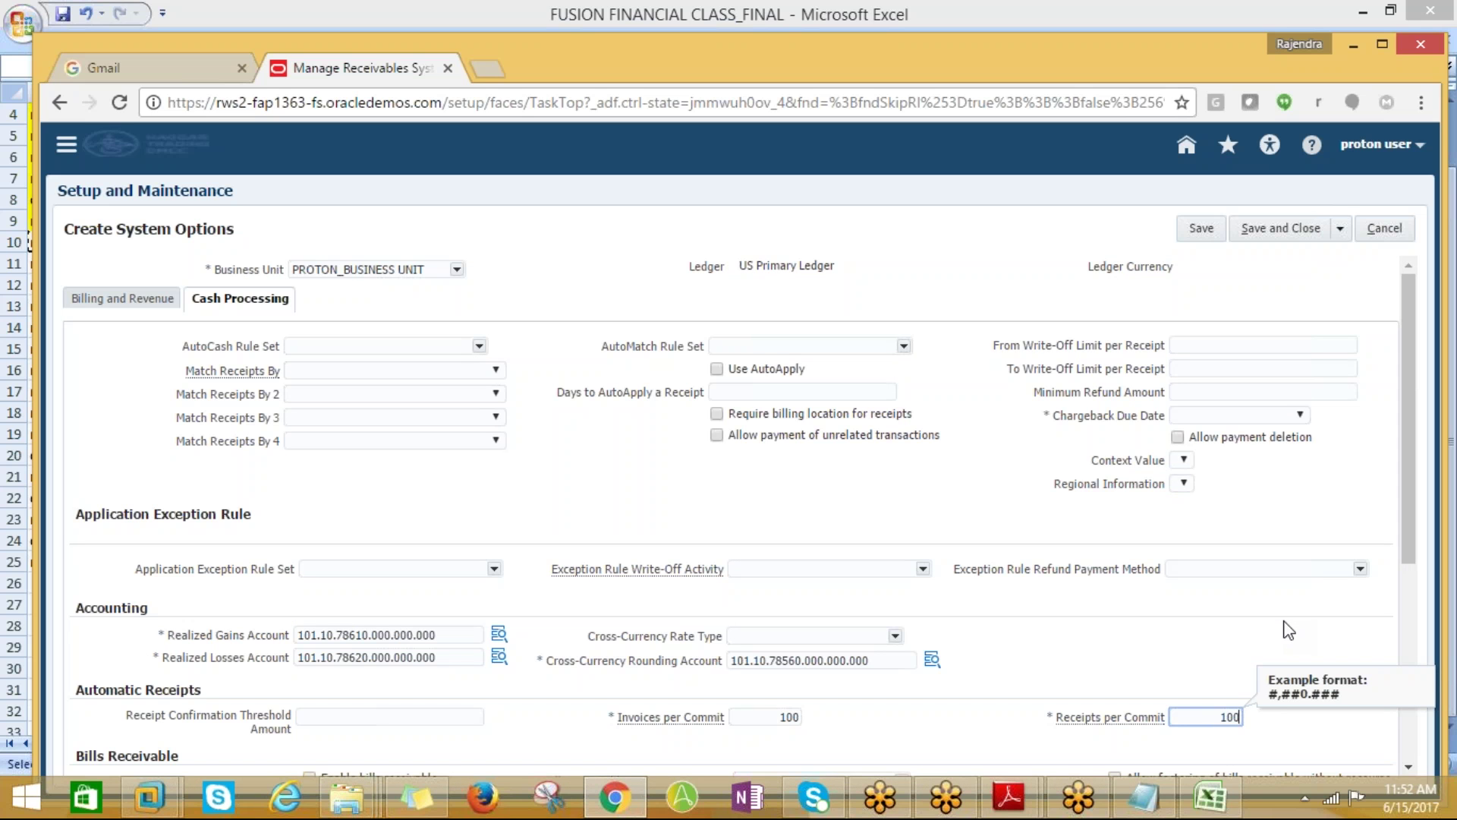
left_click(1300, 415)
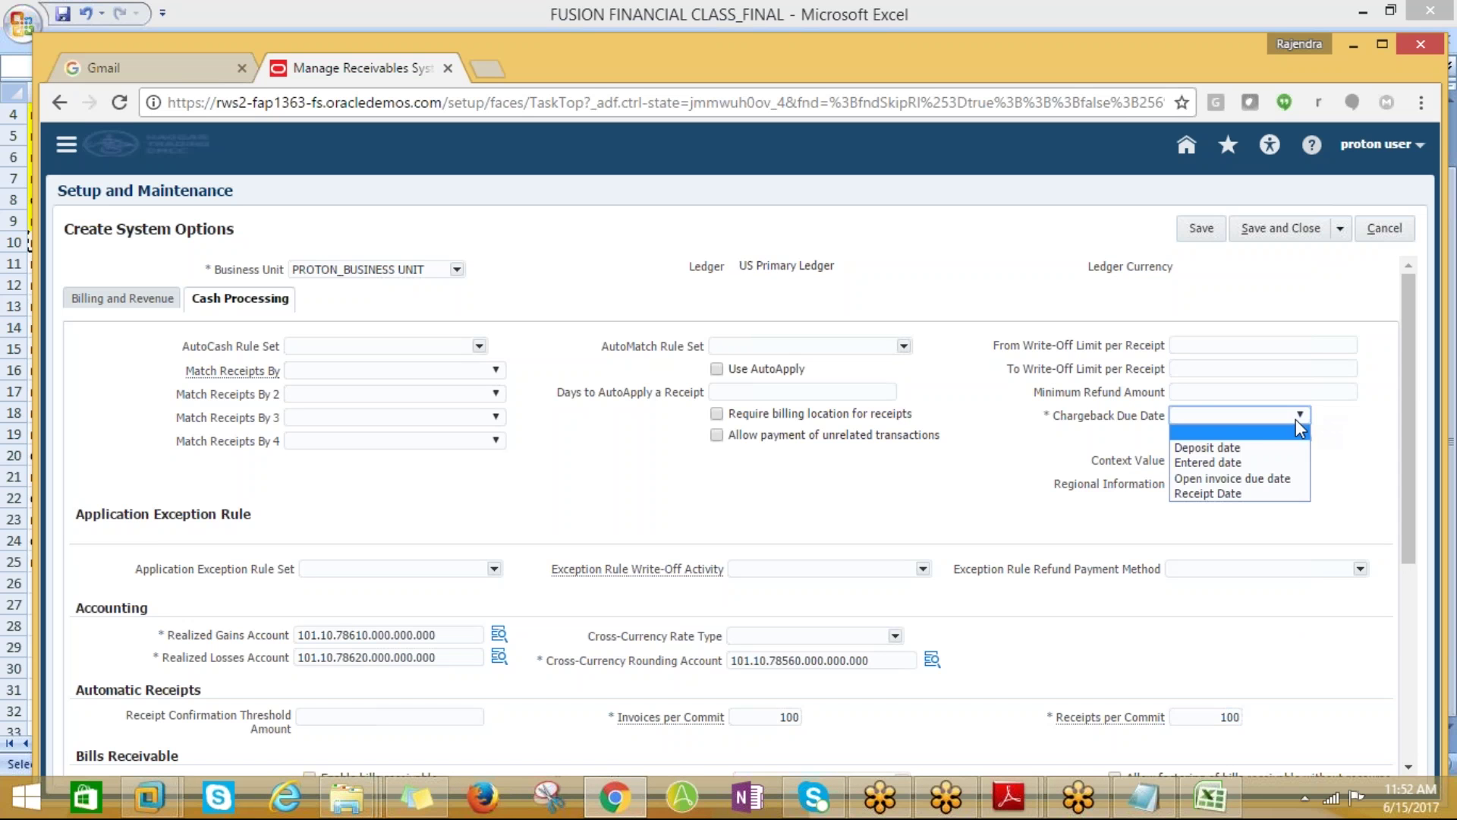
left_click(1248, 449)
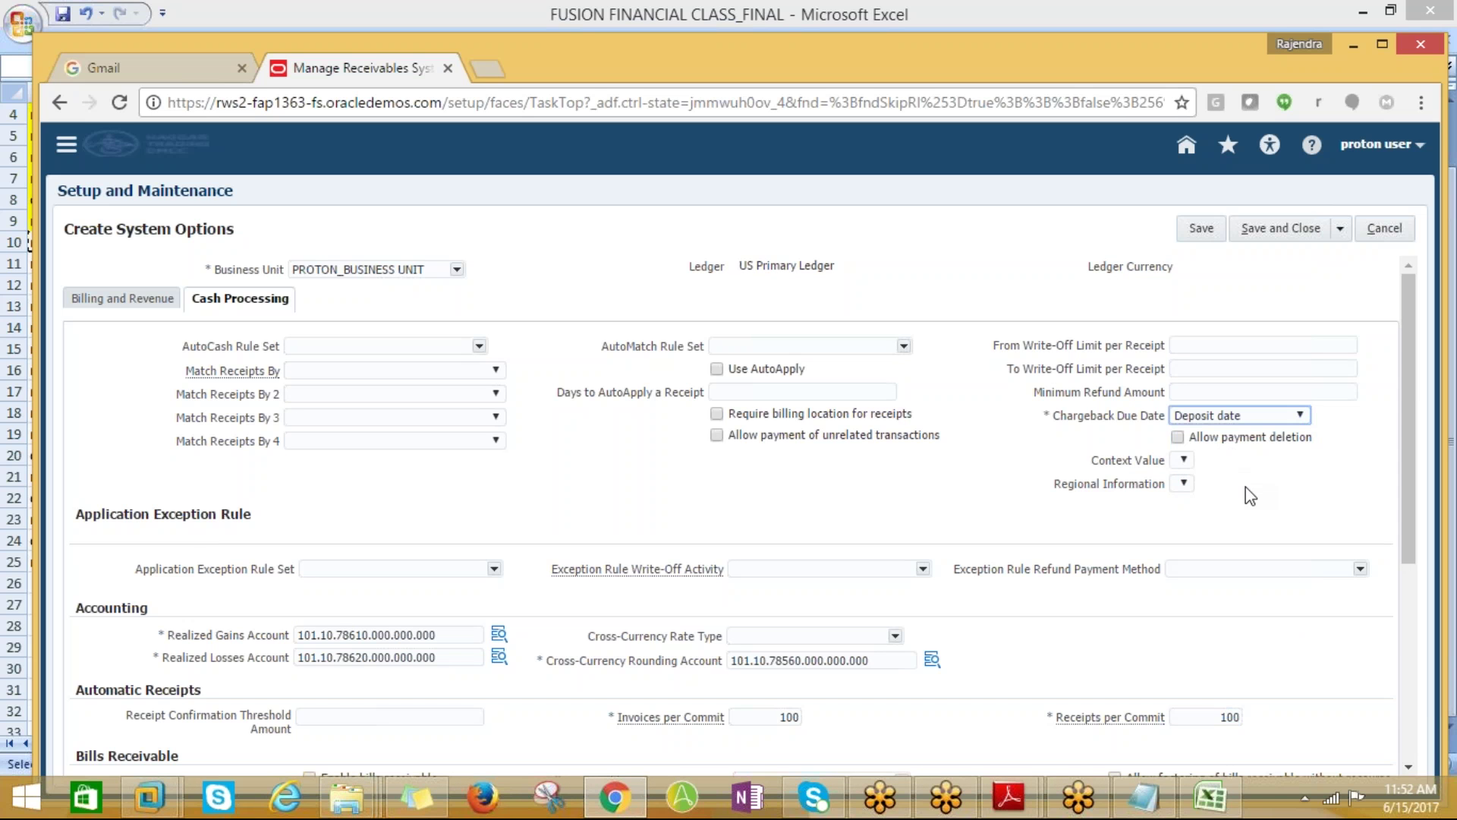
Save and close the system options, then return to Manage Receivables System Options
left_click(1277, 230)
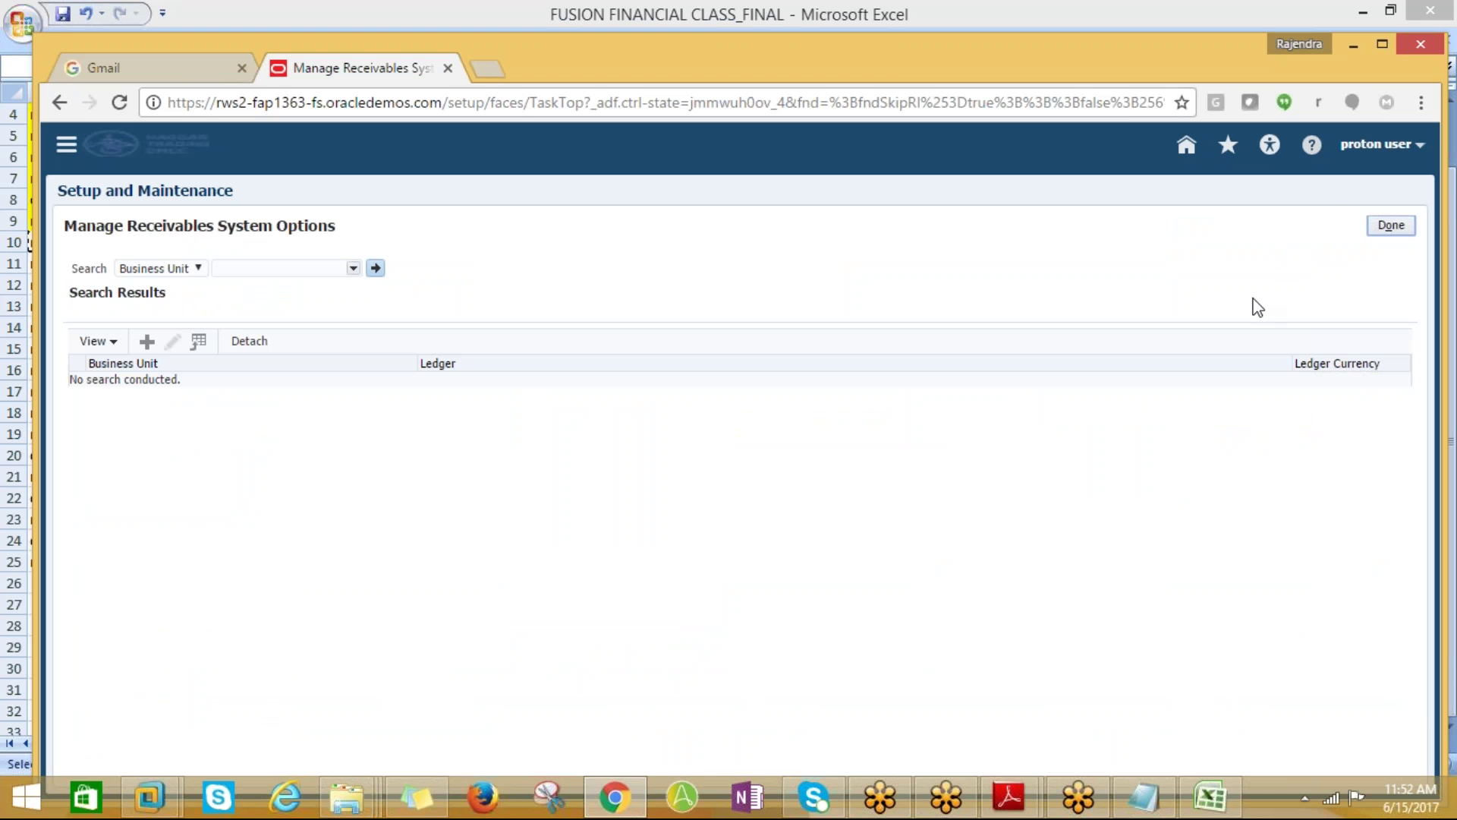
left_click(1371, 230)
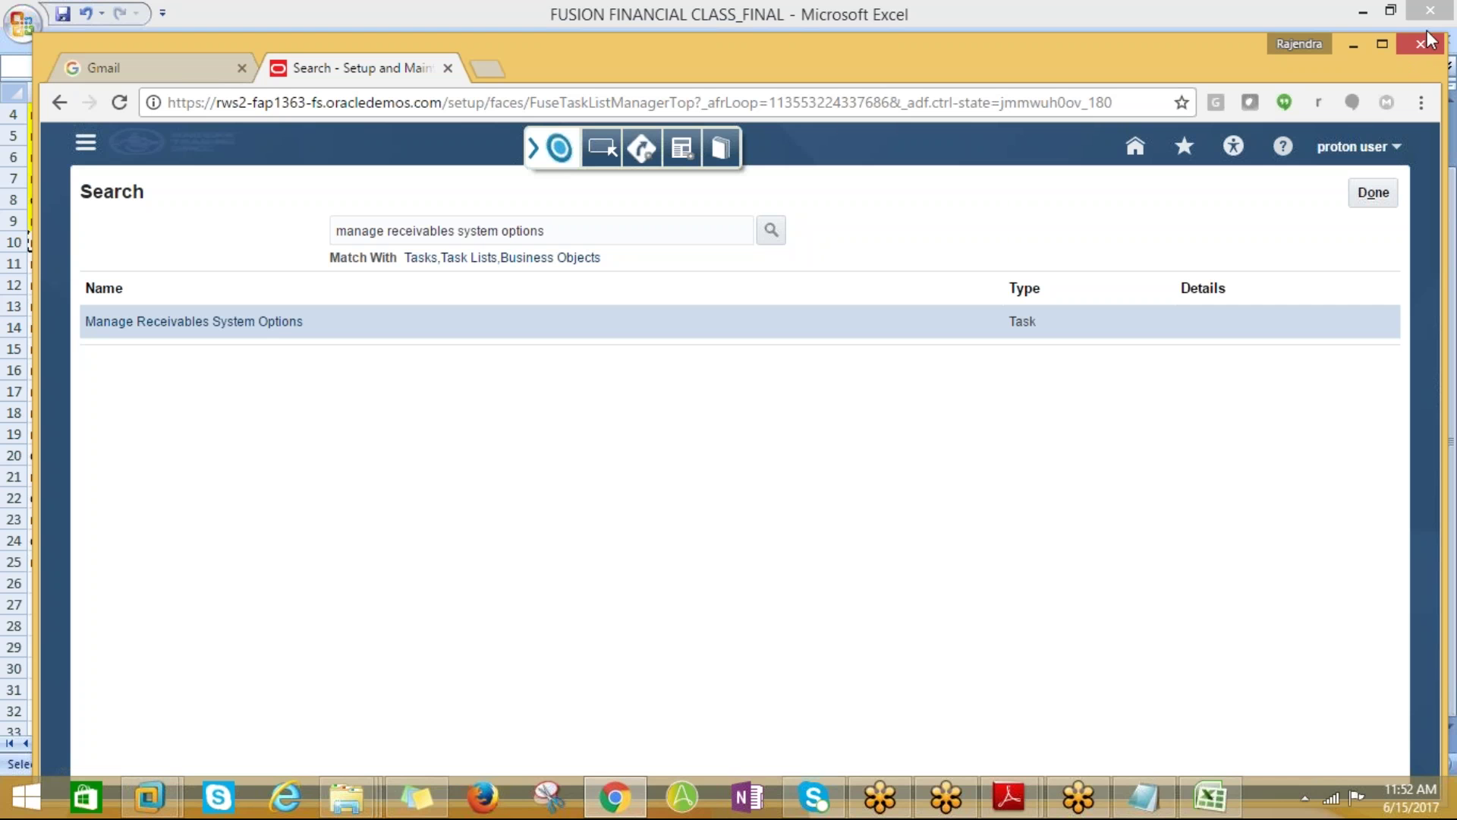
left_click(157, 324)
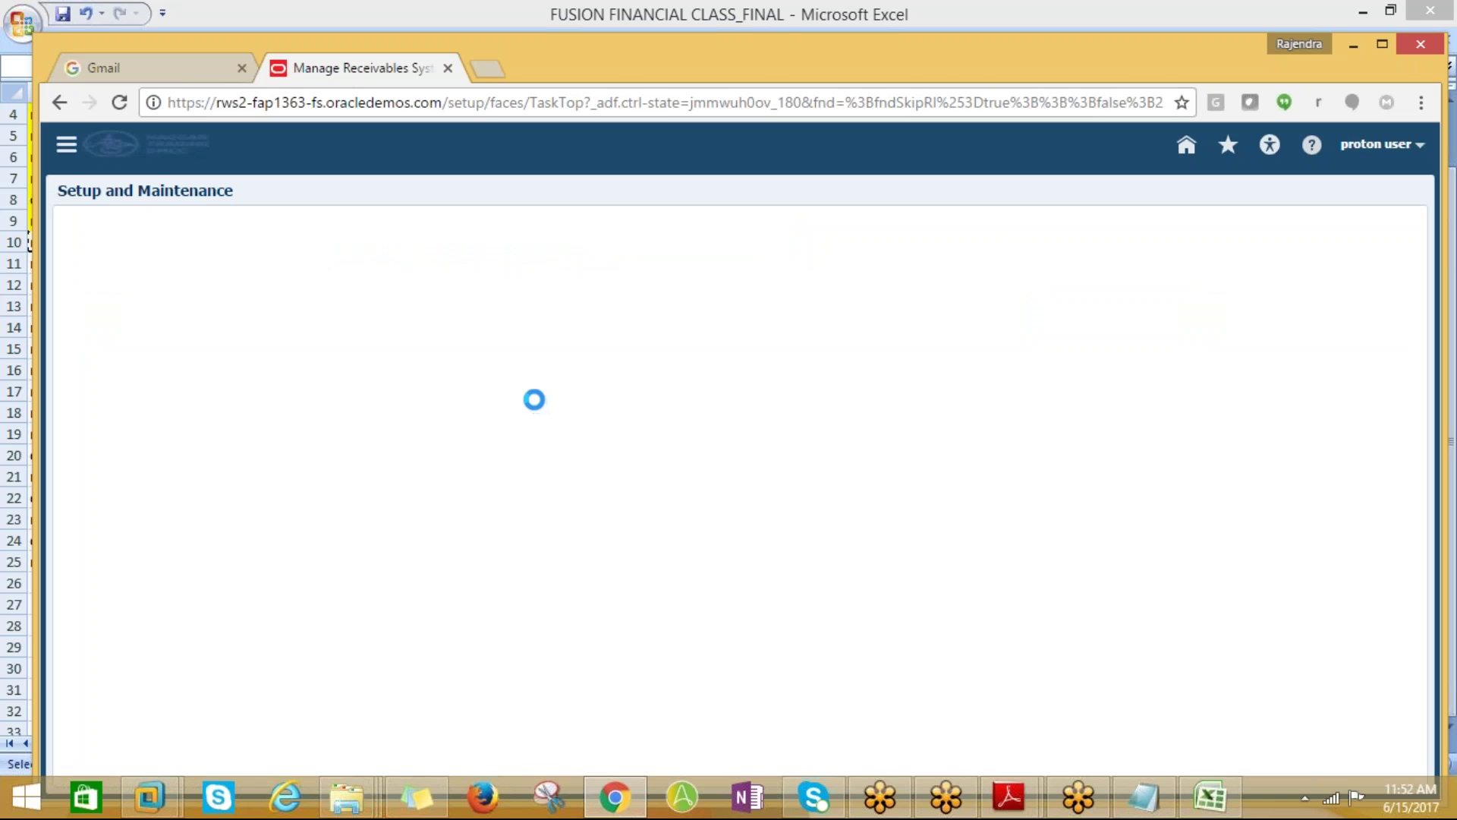
Search for PROTON_BUSINESS UNIT, open its saved options and view the Cash Processing tab
left_click(347, 257)
left_click(352, 258)
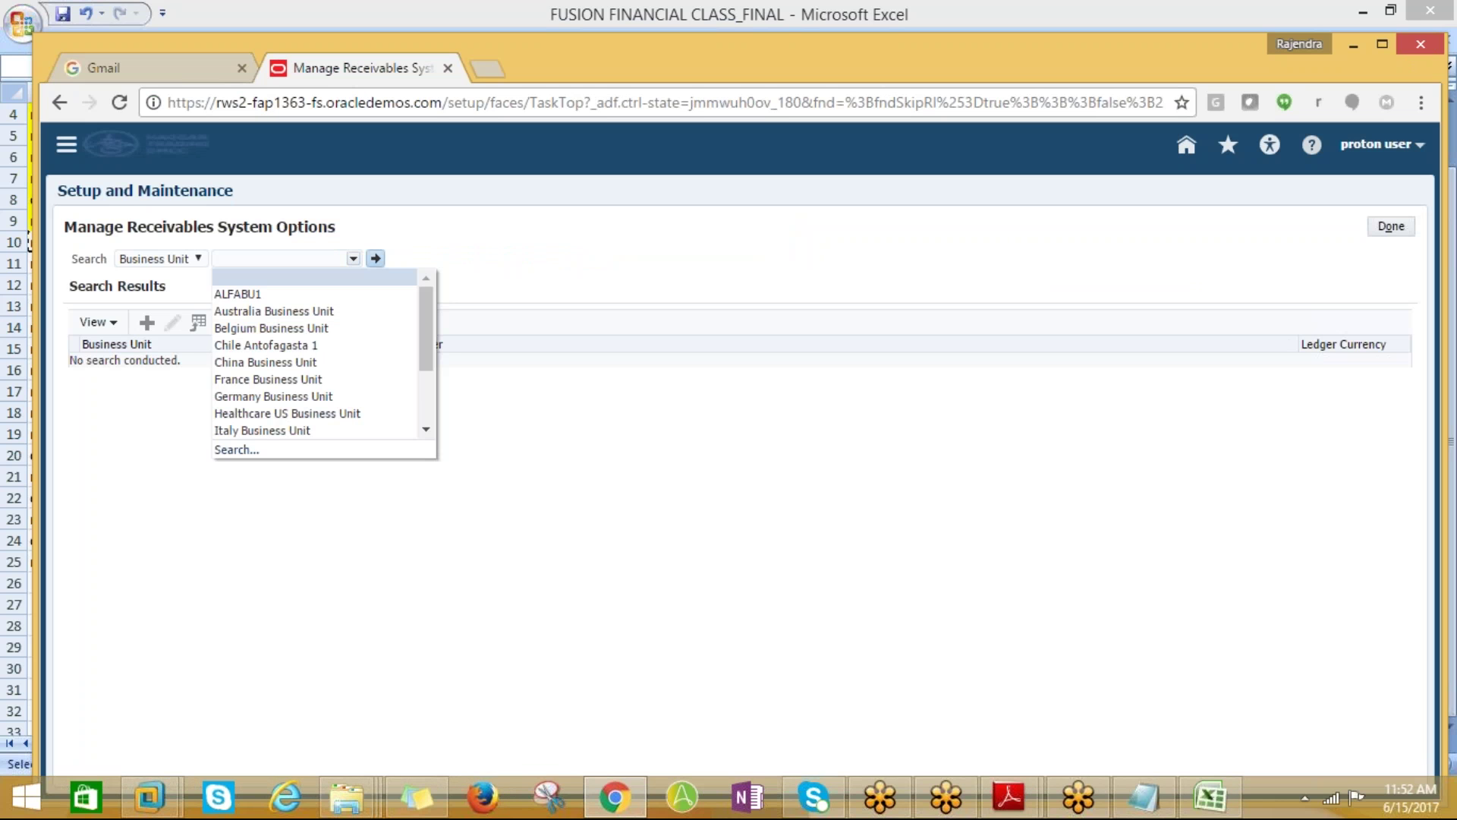
left_click_drag(422, 359, 423, 399)
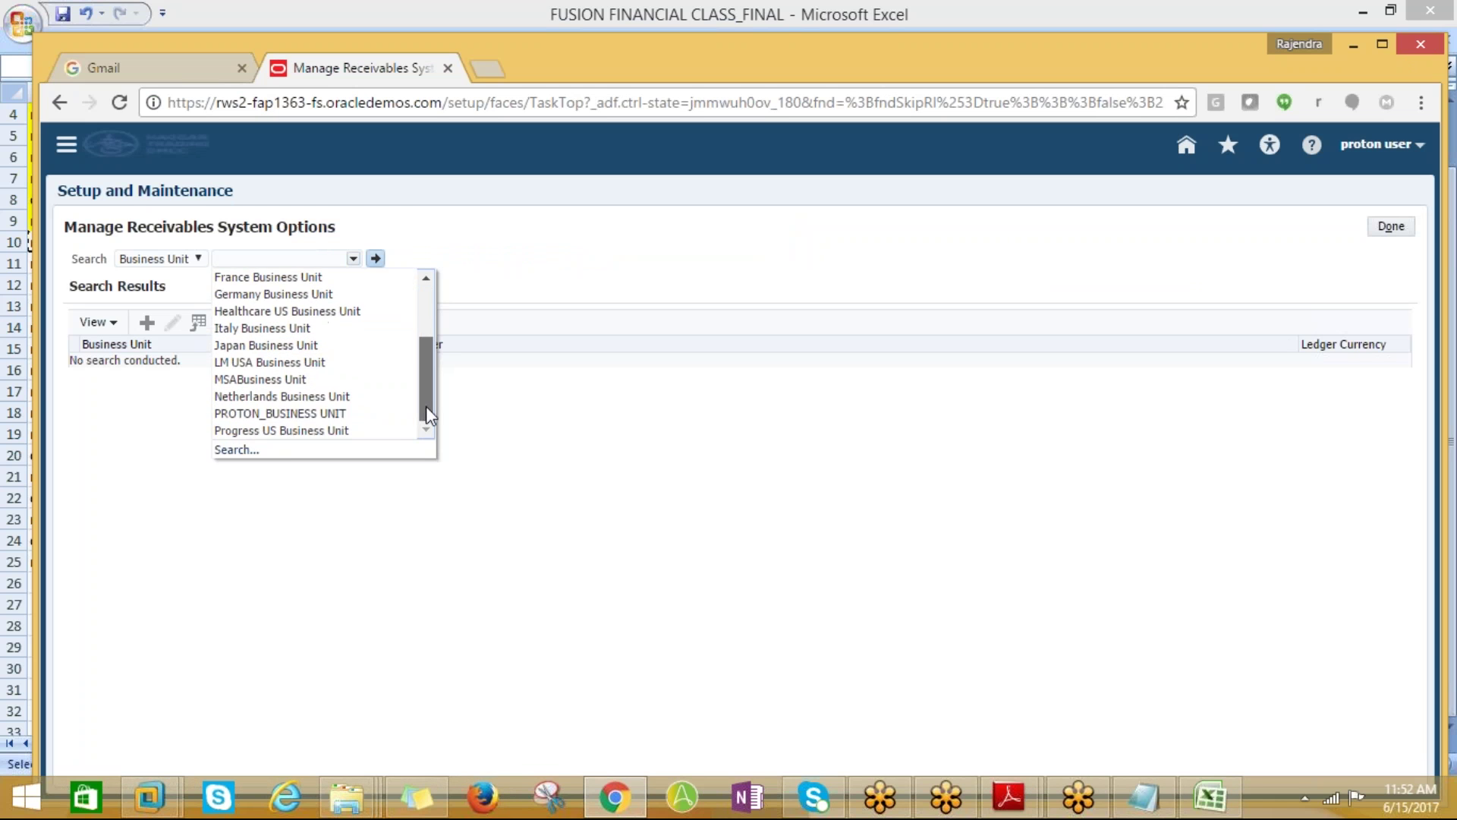
left_click(361, 413)
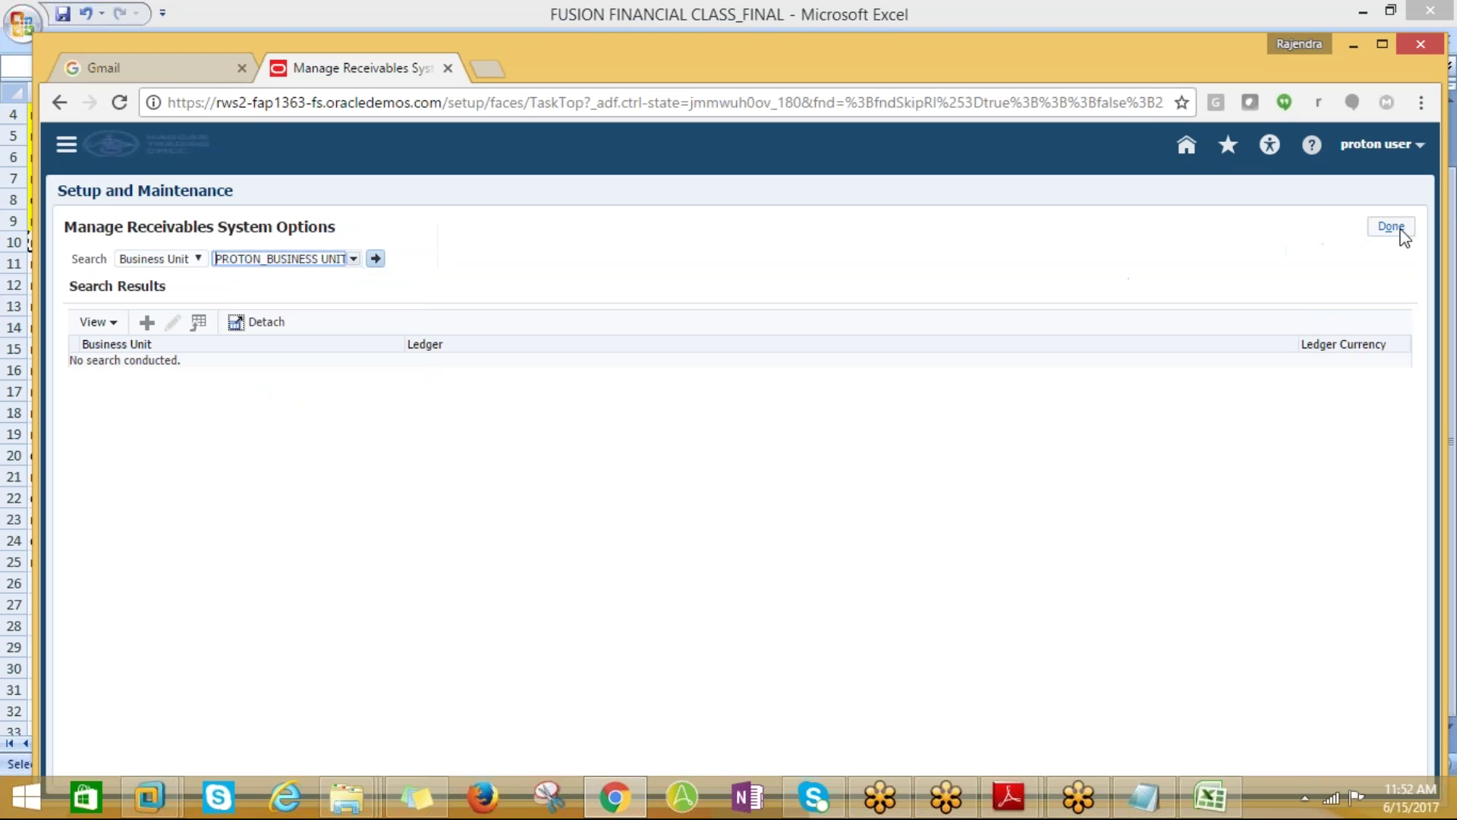
left_click(375, 258)
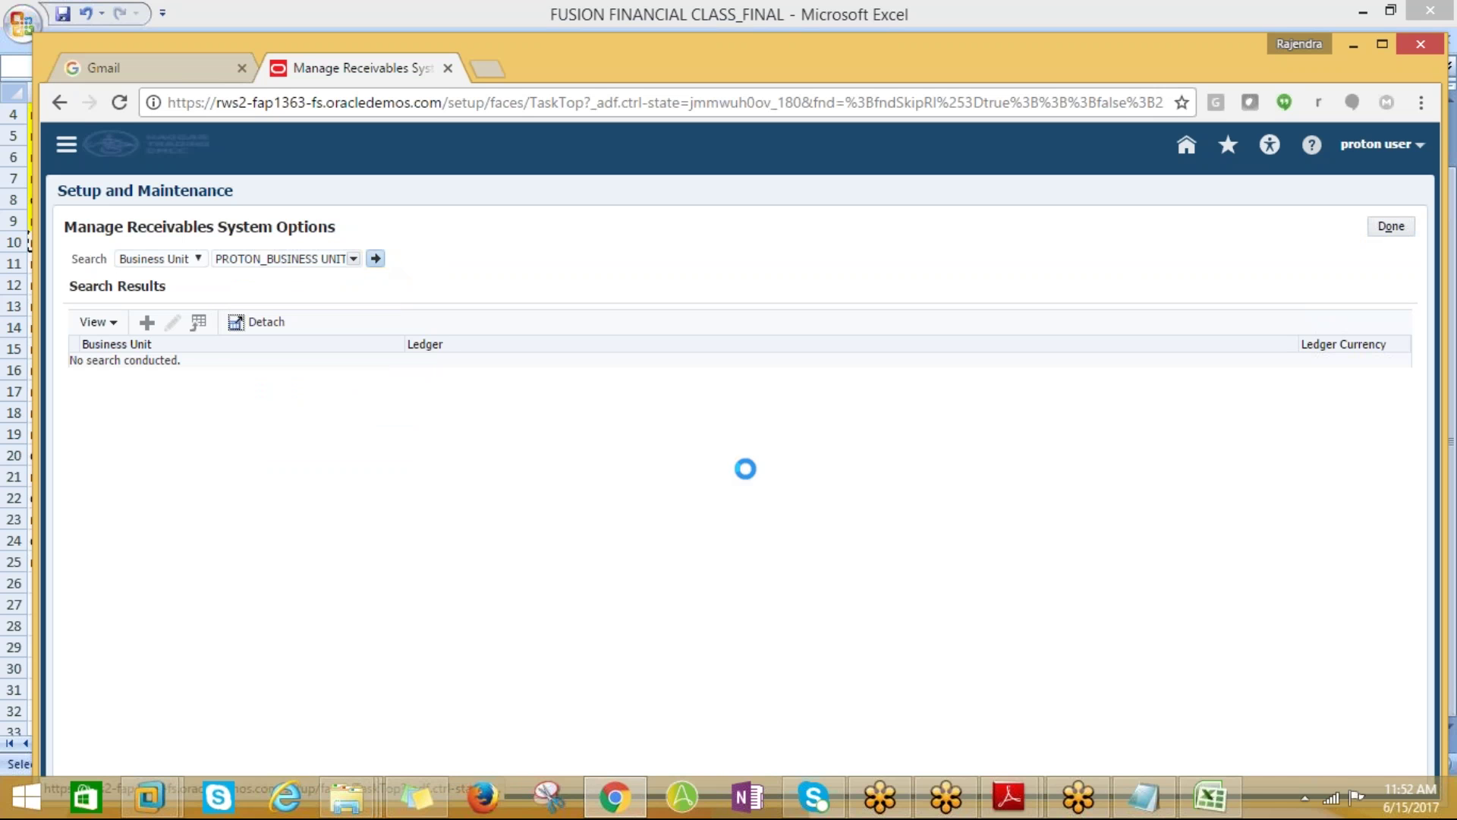
left_click(213, 369)
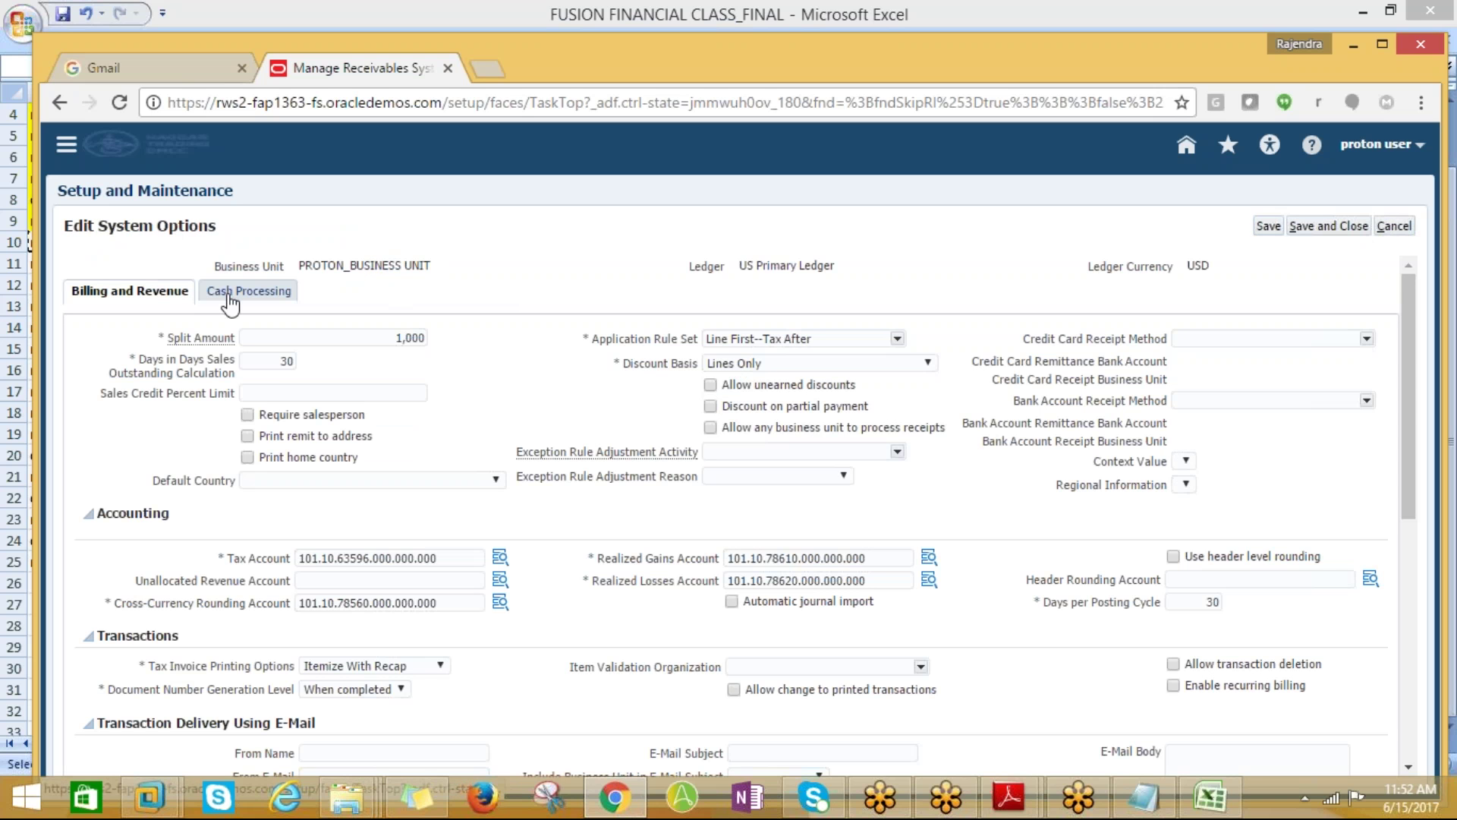
left_click(241, 290)
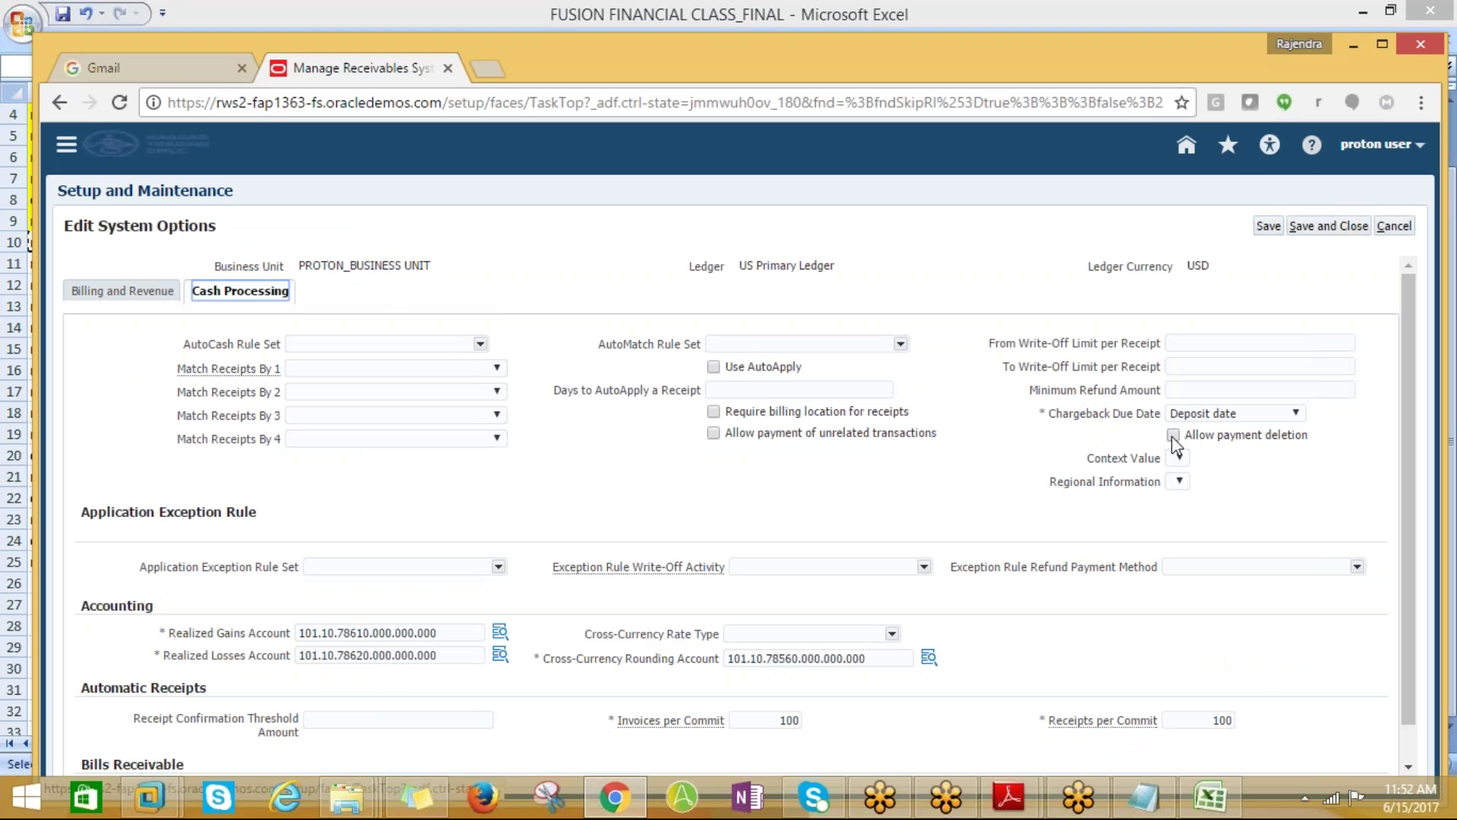
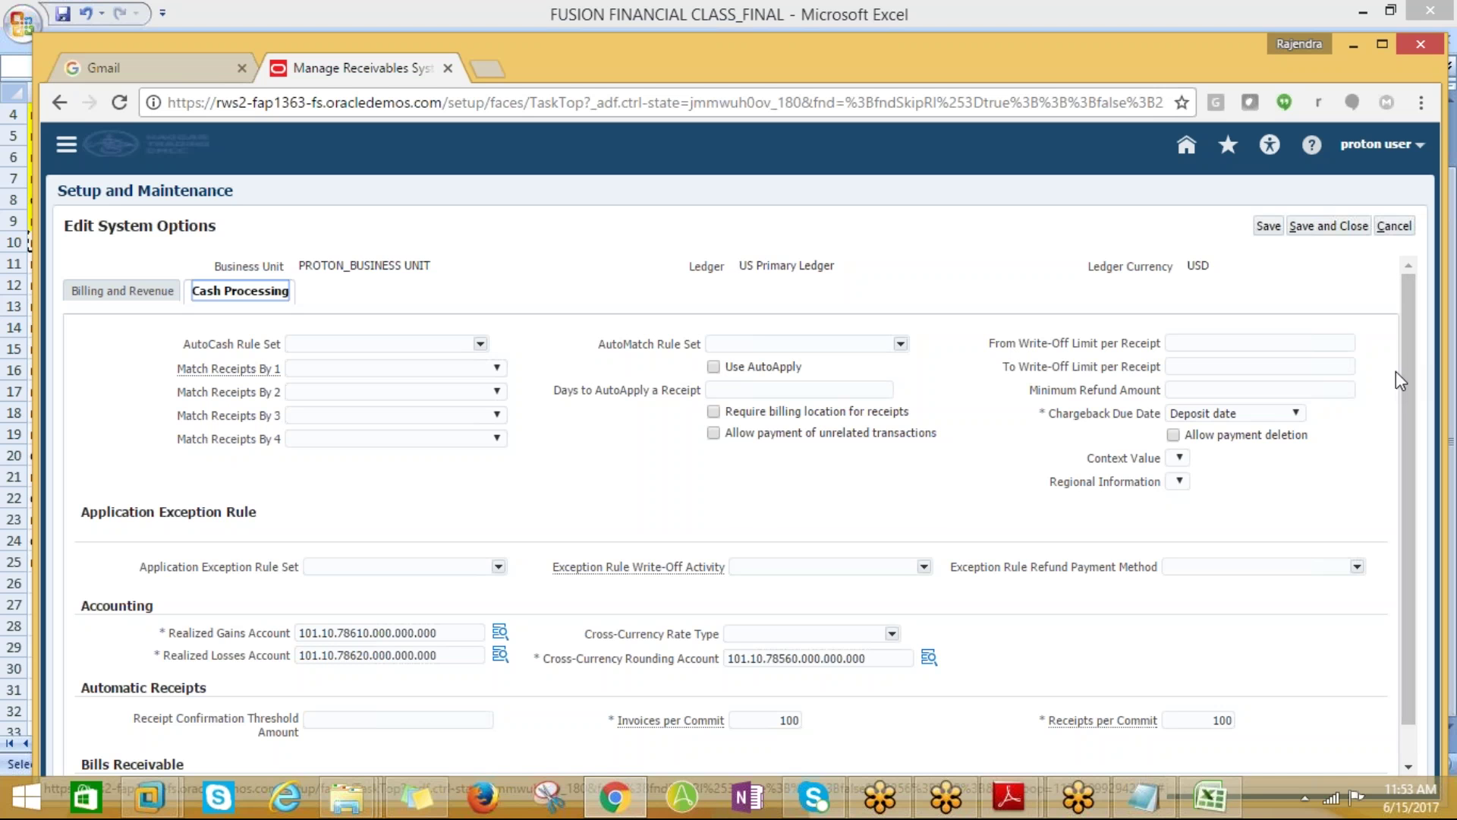
Save the PROTON_BUSINESS UNIT Receivables system options and finish the task with Done
mouse_move(1410, 382)
left_mouse_down()
mouse_move(1409, 408)
mouse_move(1404, 366)
mouse_move(1414, 424)
left_mouse_up()
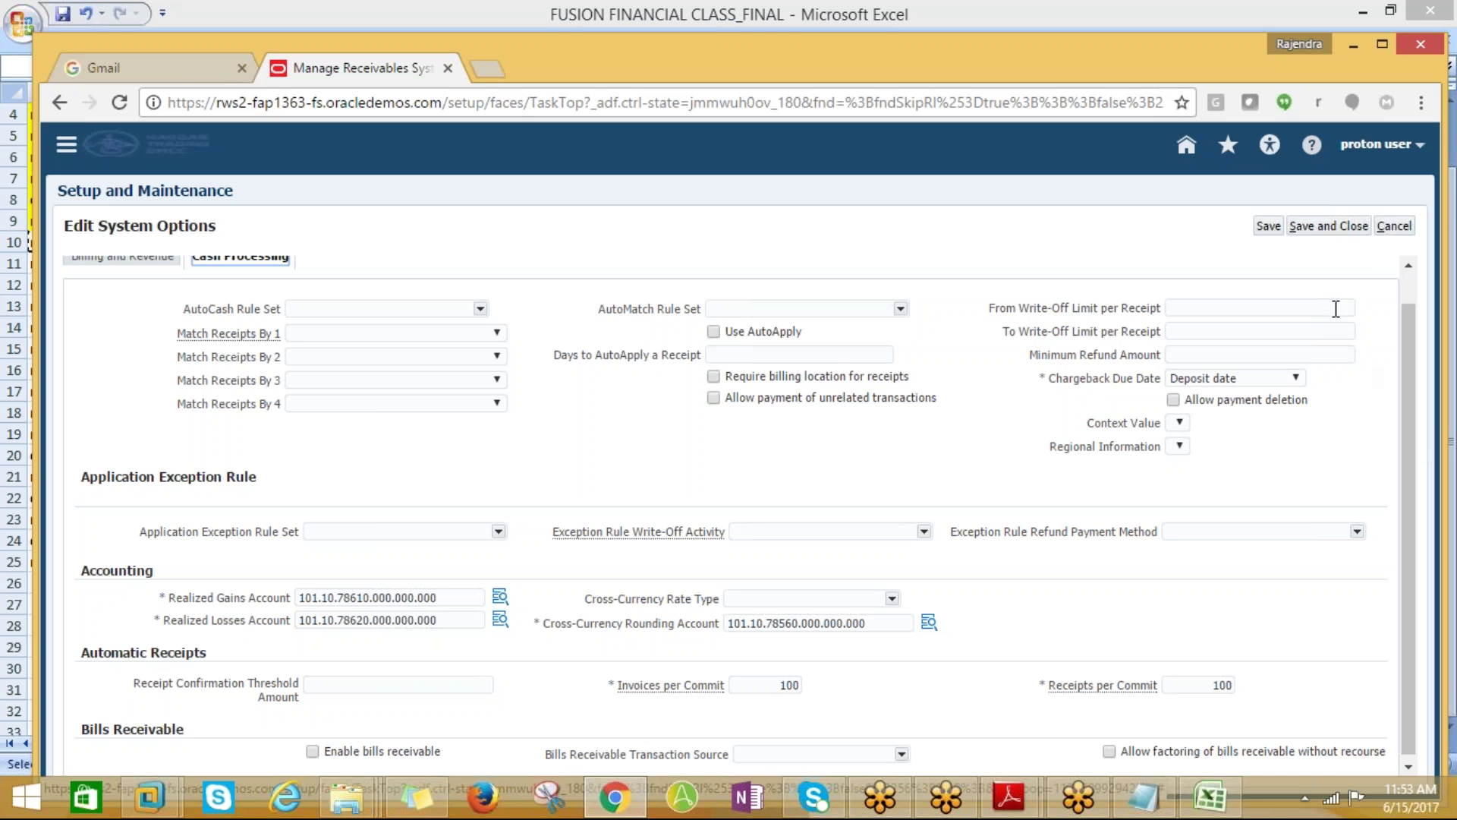
left_click(1313, 230)
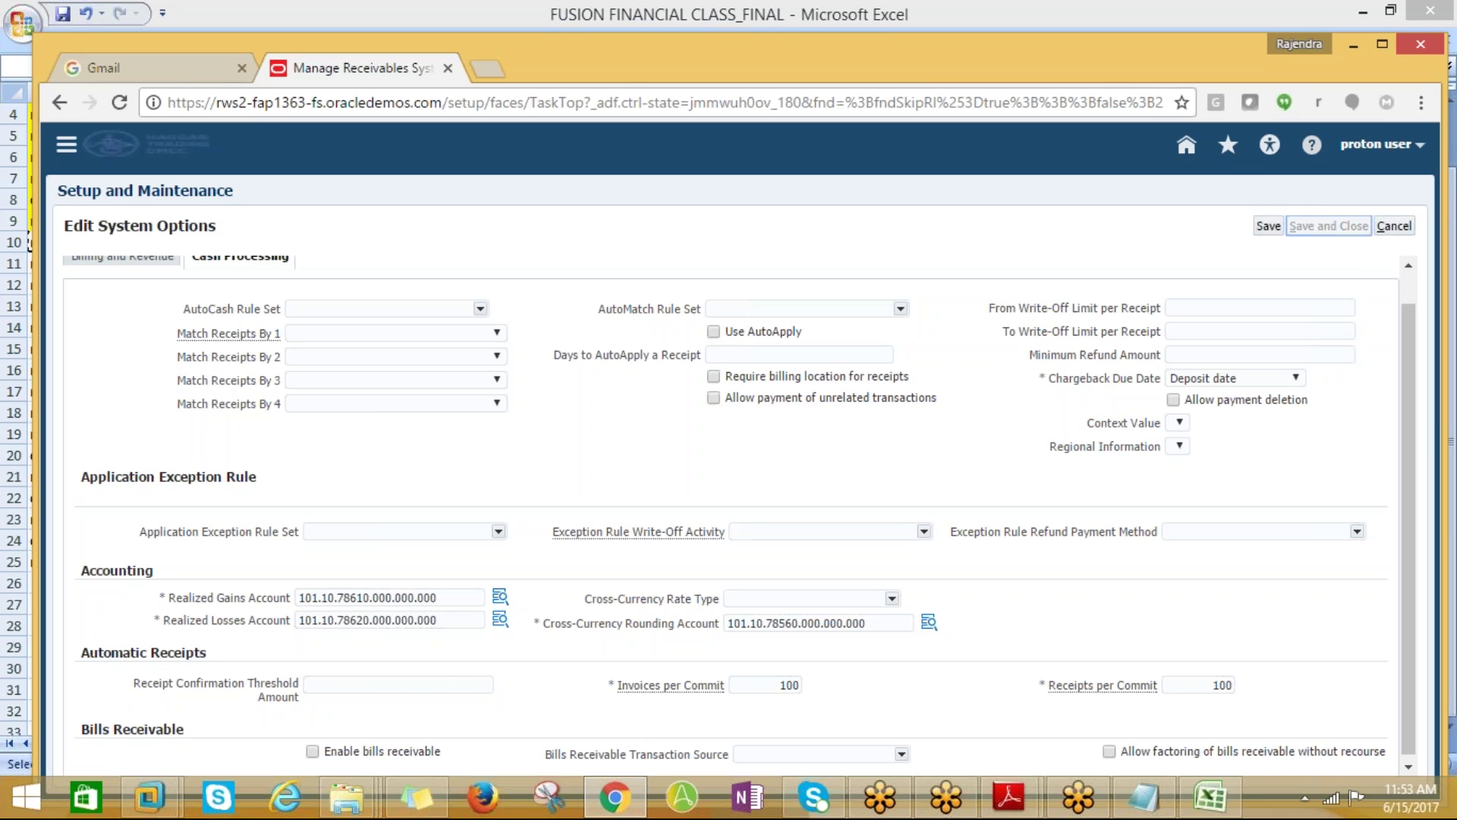
left_click(1391, 226)
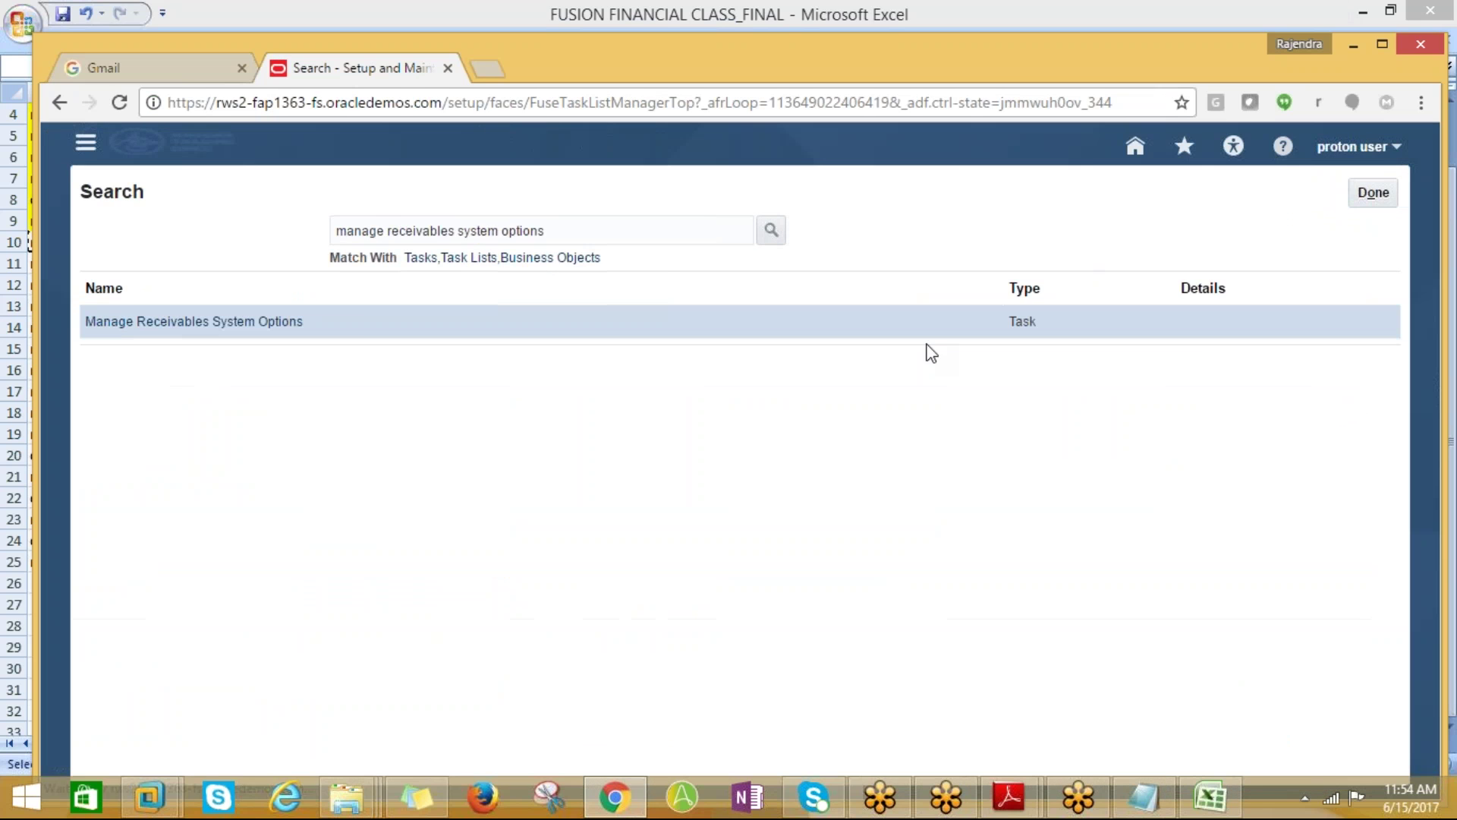
key("alt+Tab")
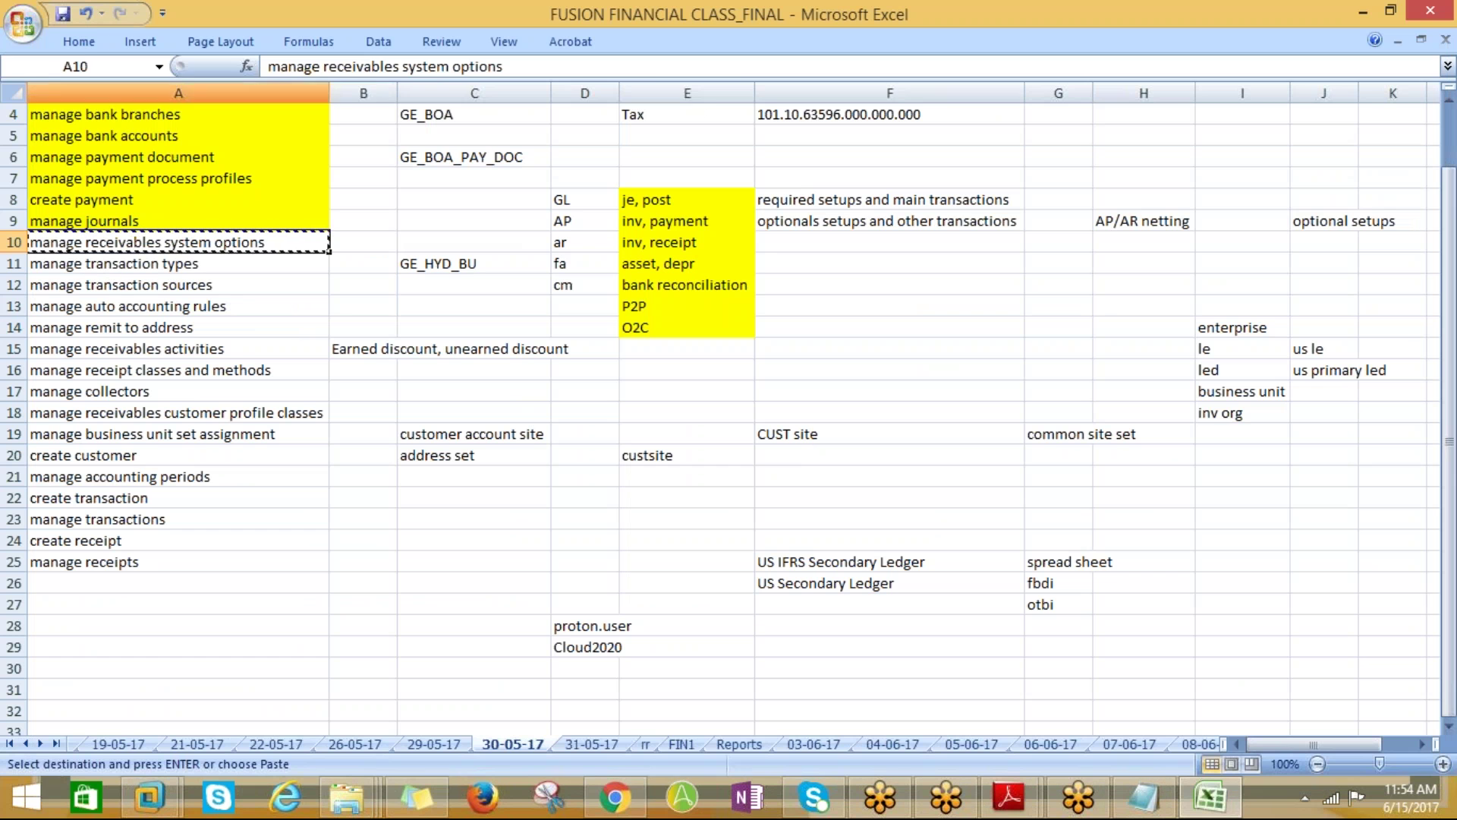
Fill cell A10, manage receivables system options, yellow to mark it done
left_click(79, 42)
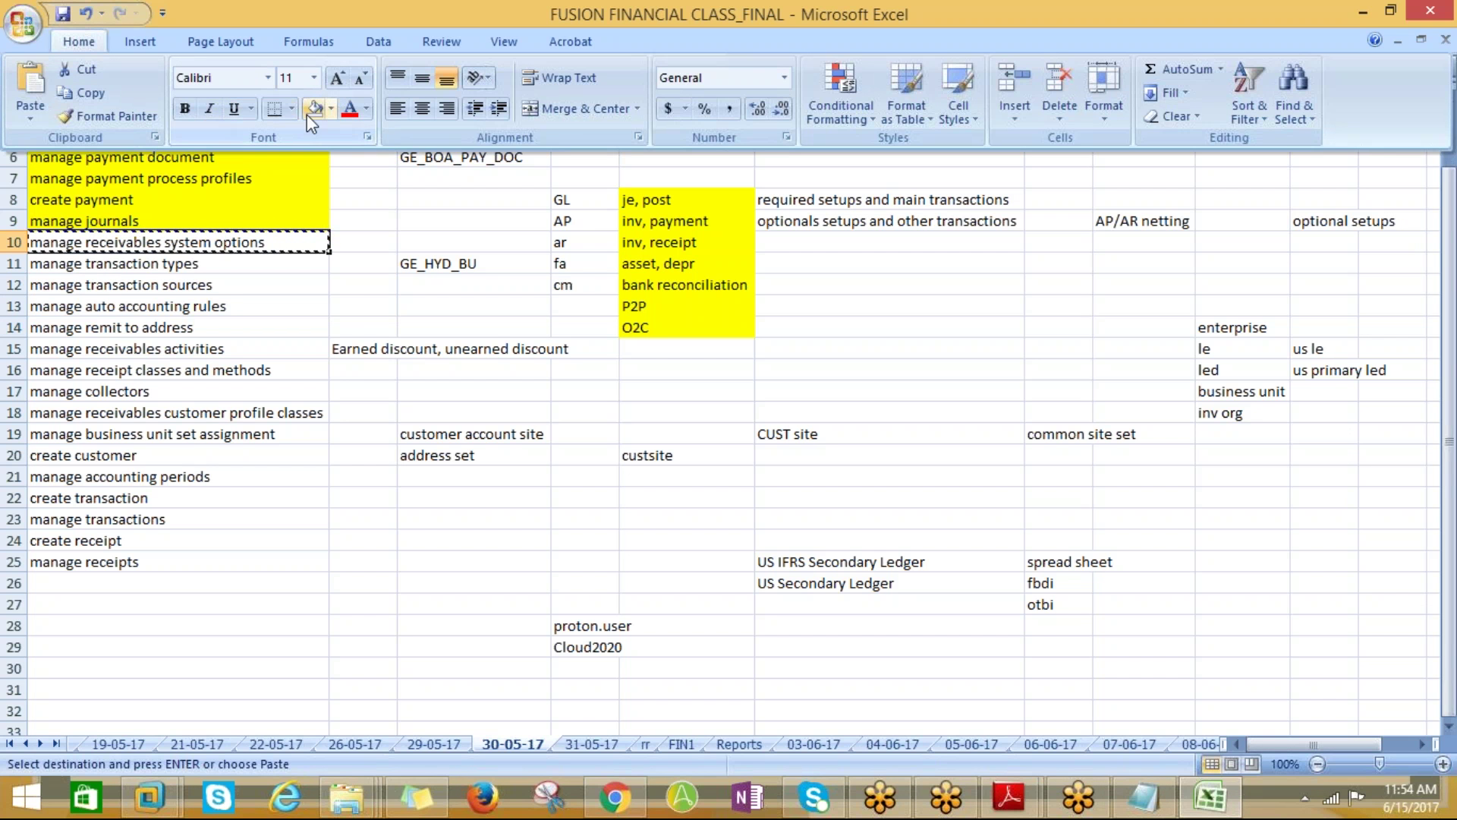
left_click(331, 110)
left_click(367, 268)
Copy the next task name, manage transaction types, from A11 and return to Fusion setup
left_click(118, 265)
key("ctrl+c")
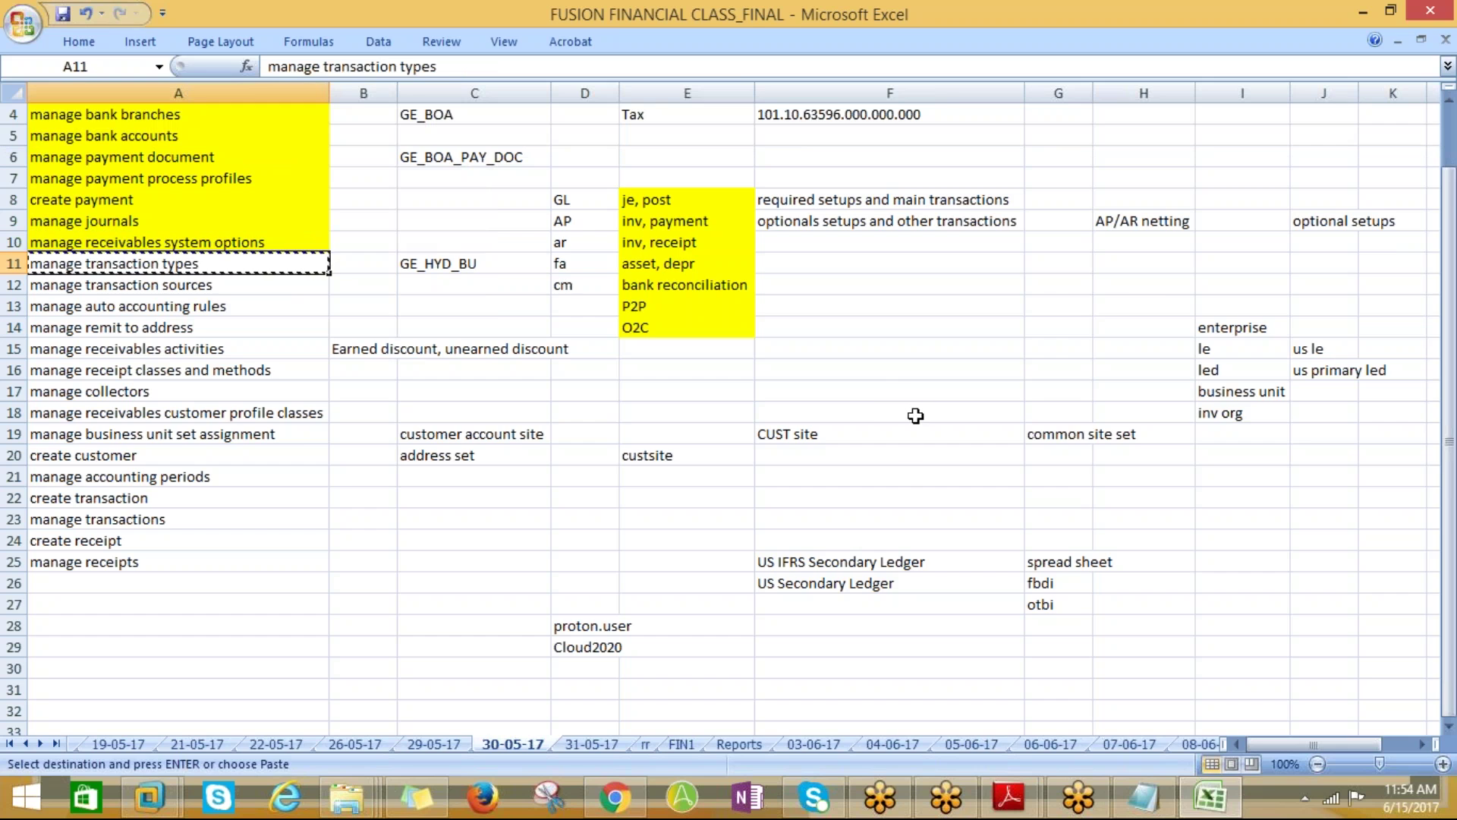
key("alt+Tab")
left_click(1375, 193)
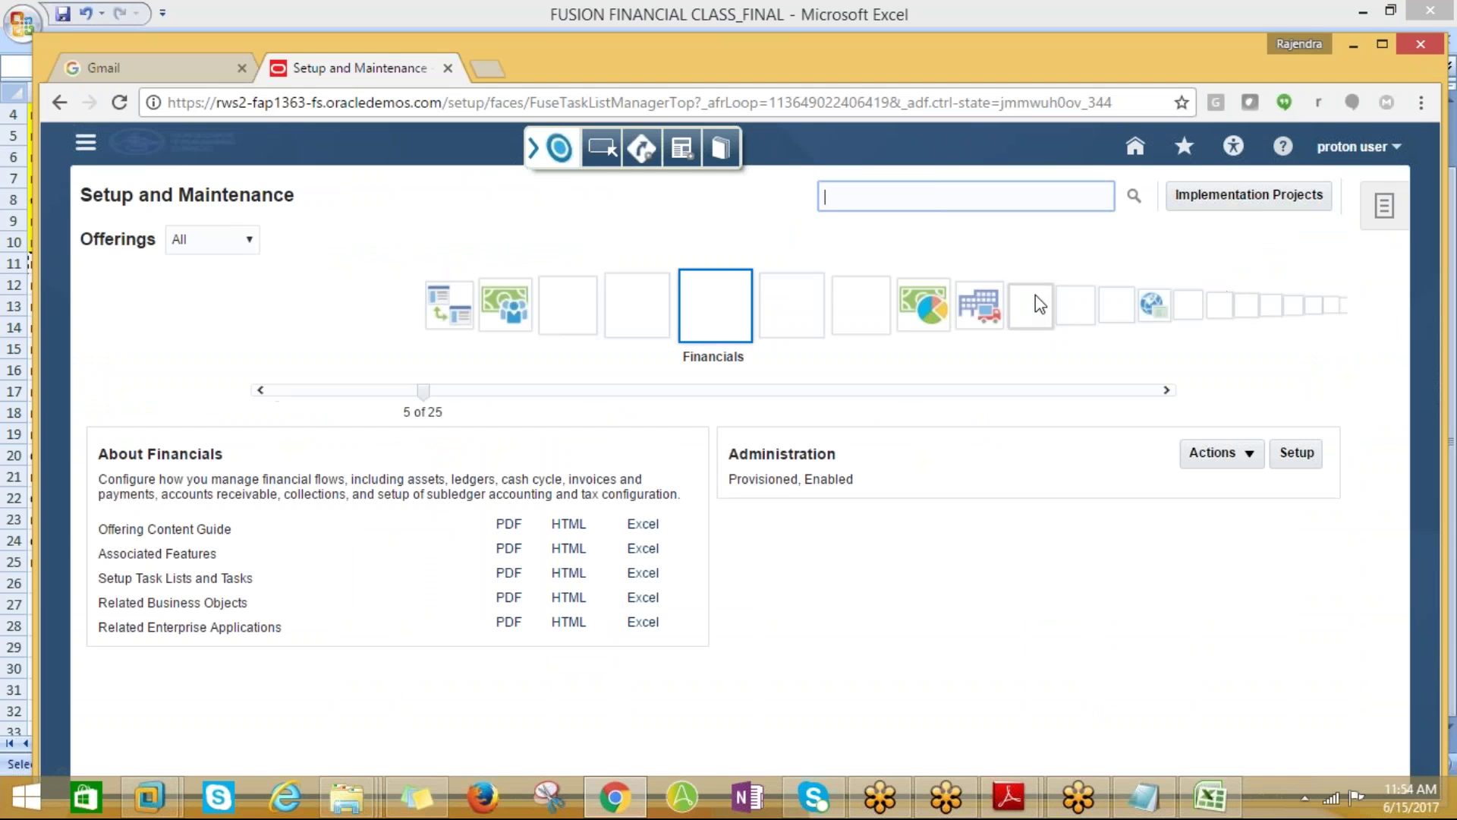
Find and open the Manage Transaction Types task and start a new transaction type
key("ctrl+v")
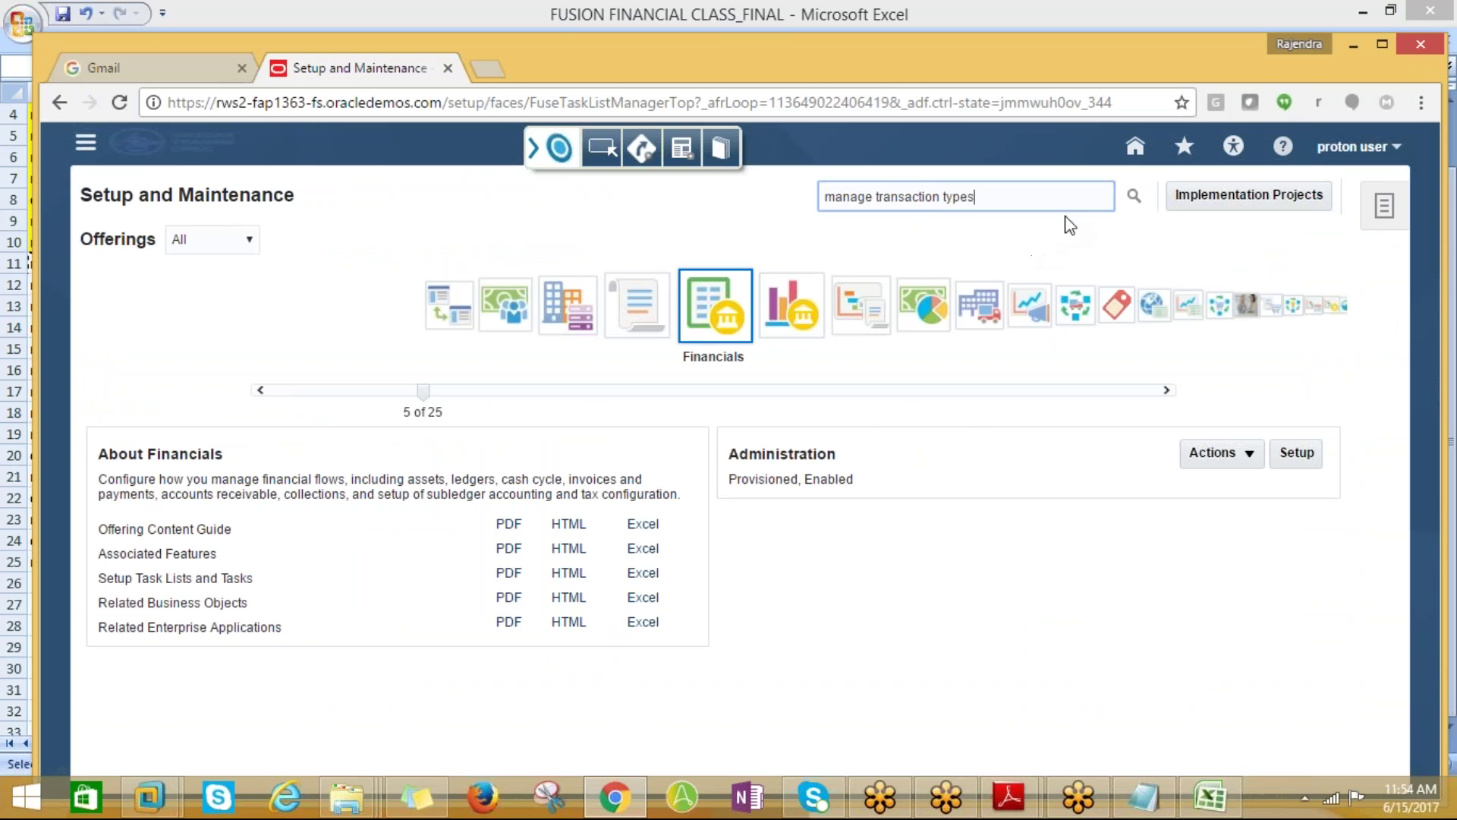
left_click(1134, 196)
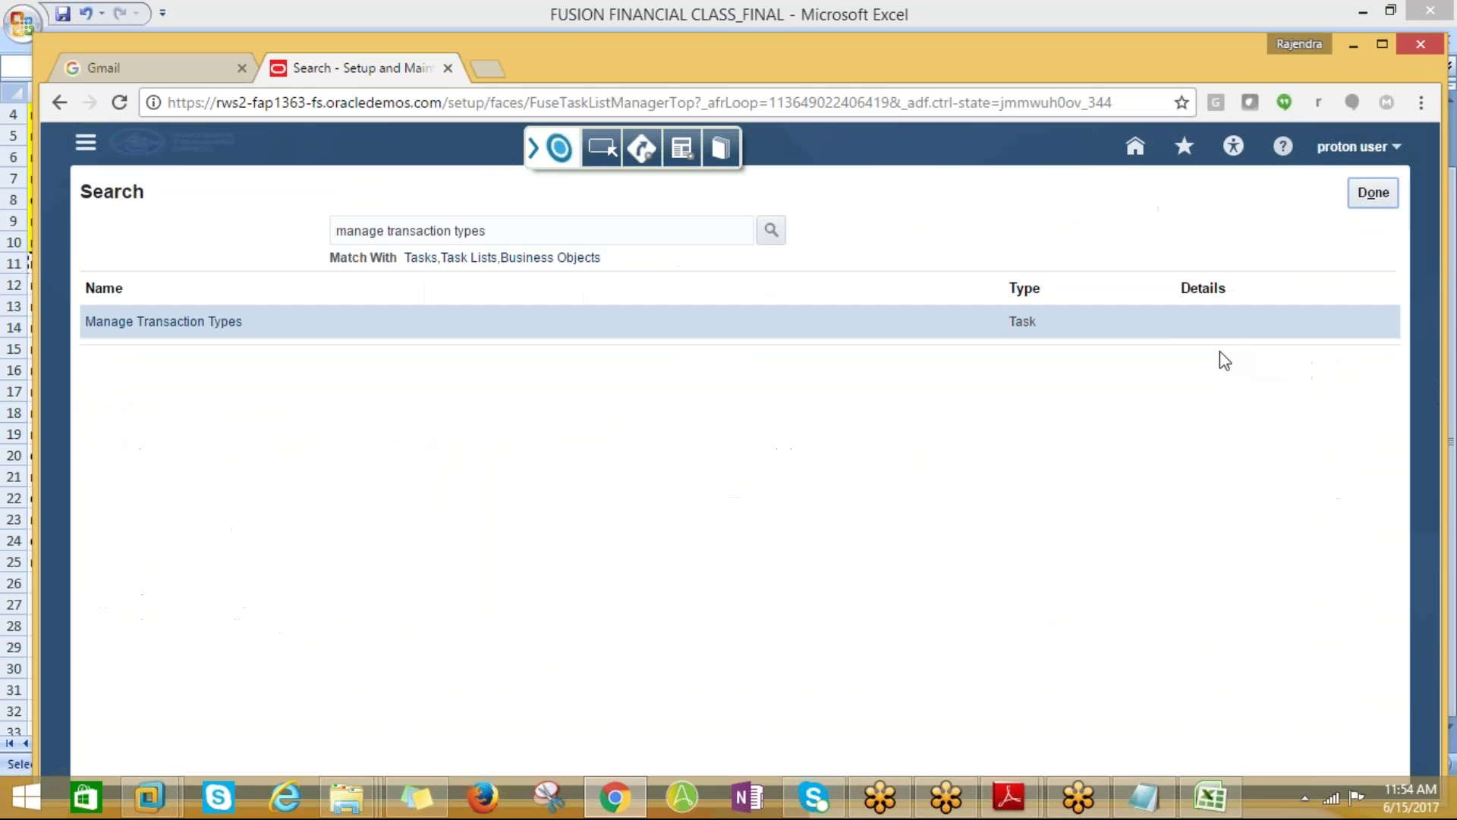
left_click(186, 322)
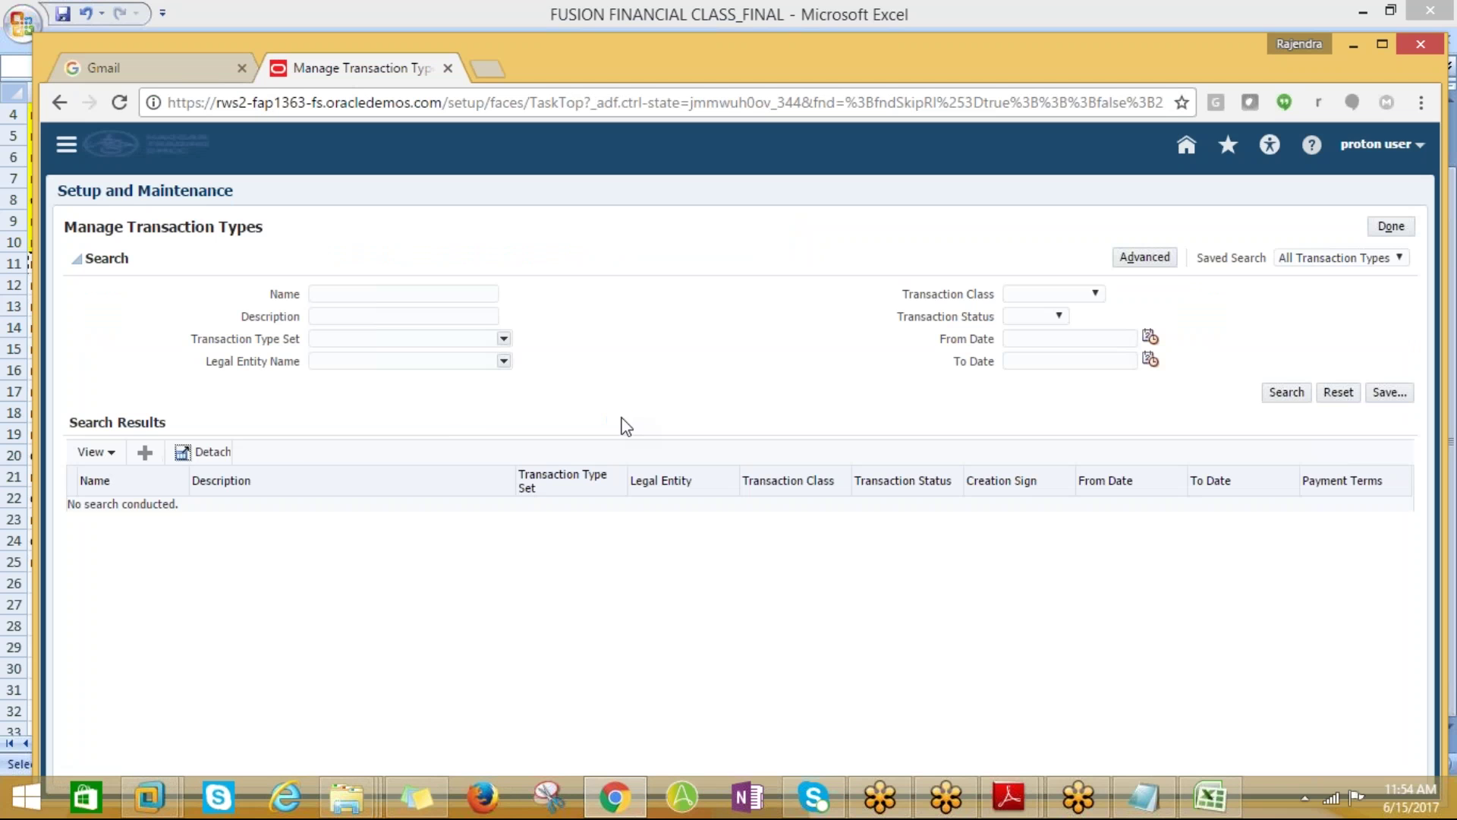
left_click(151, 459)
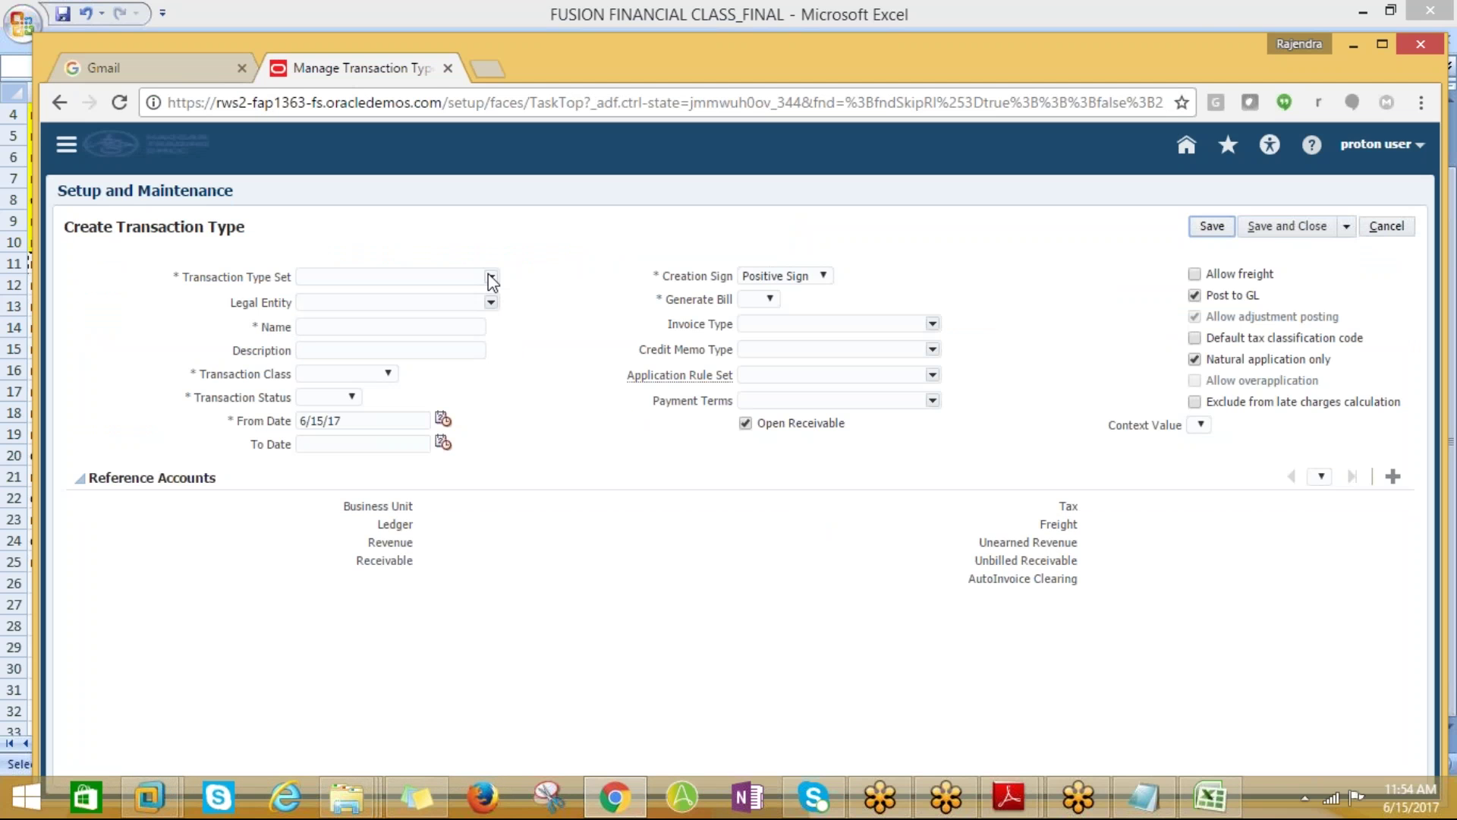
Set the Transaction Type Set to Common Set via a reference data set search
left_click(491, 276)
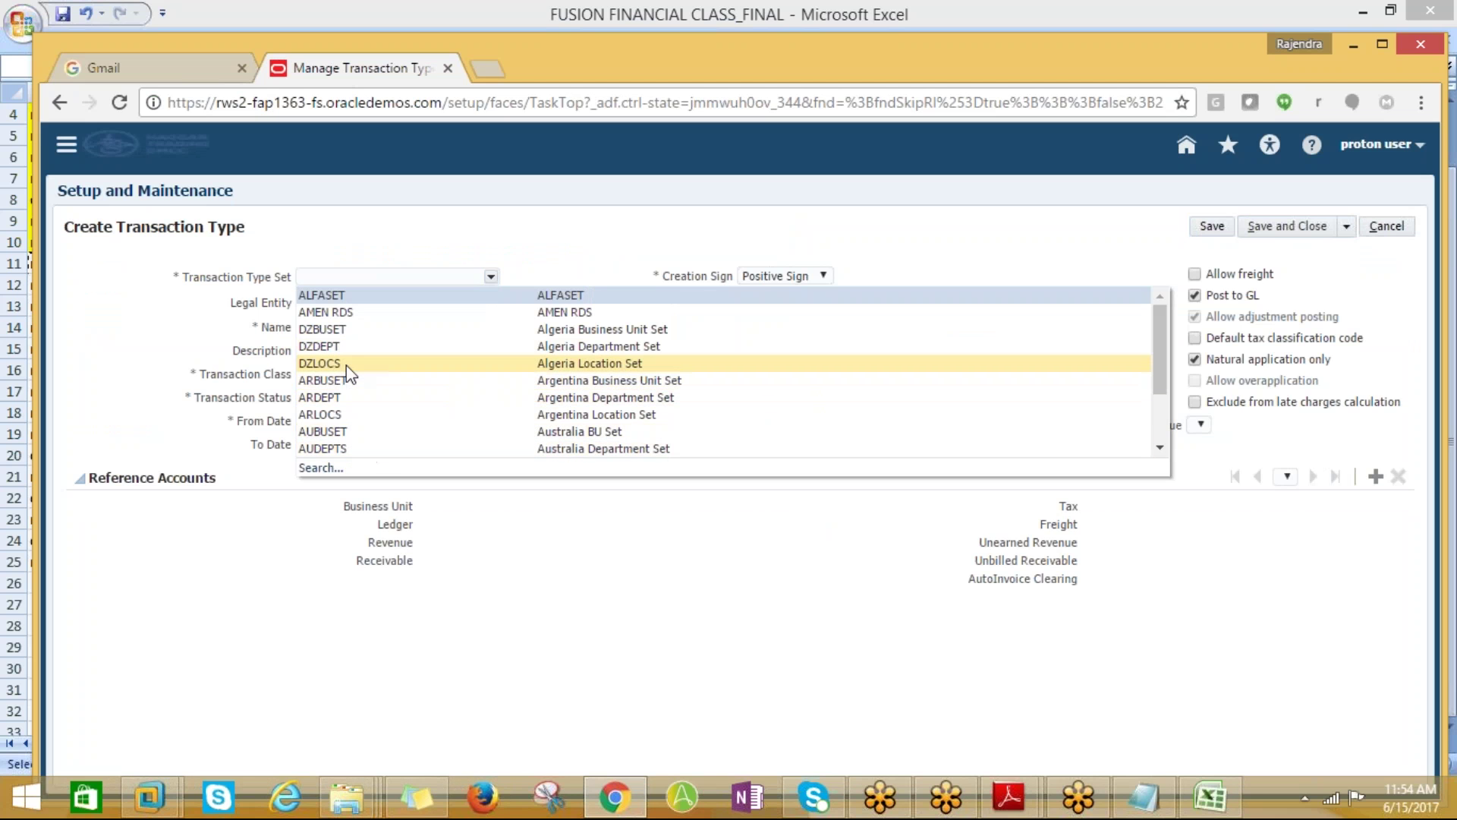
left_click(320, 467)
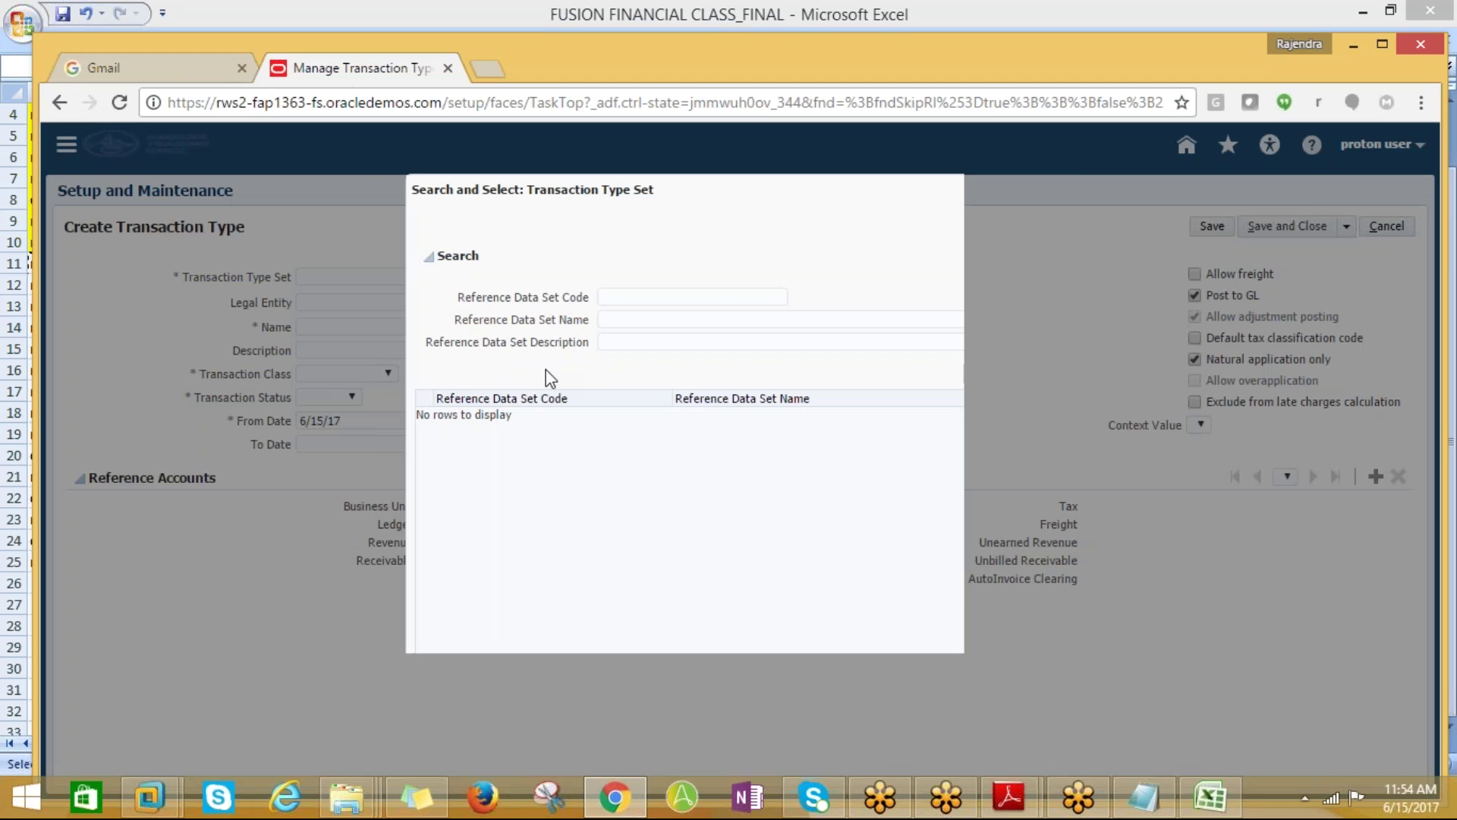
left_click(612, 297)
type("Commn")
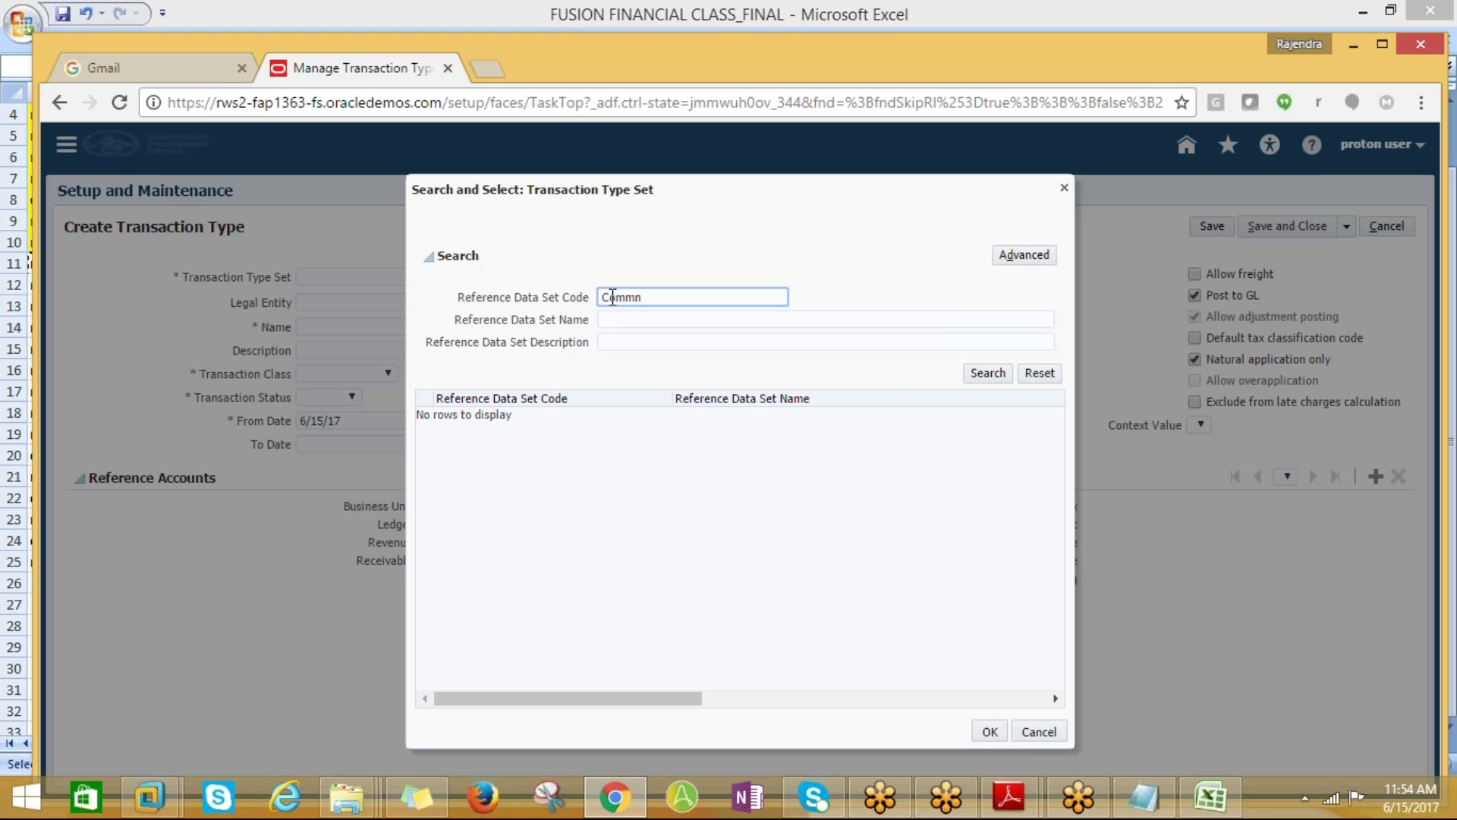
key("BackSpace")
type("on")
key("Return")
left_click(586, 415)
left_click(989, 731)
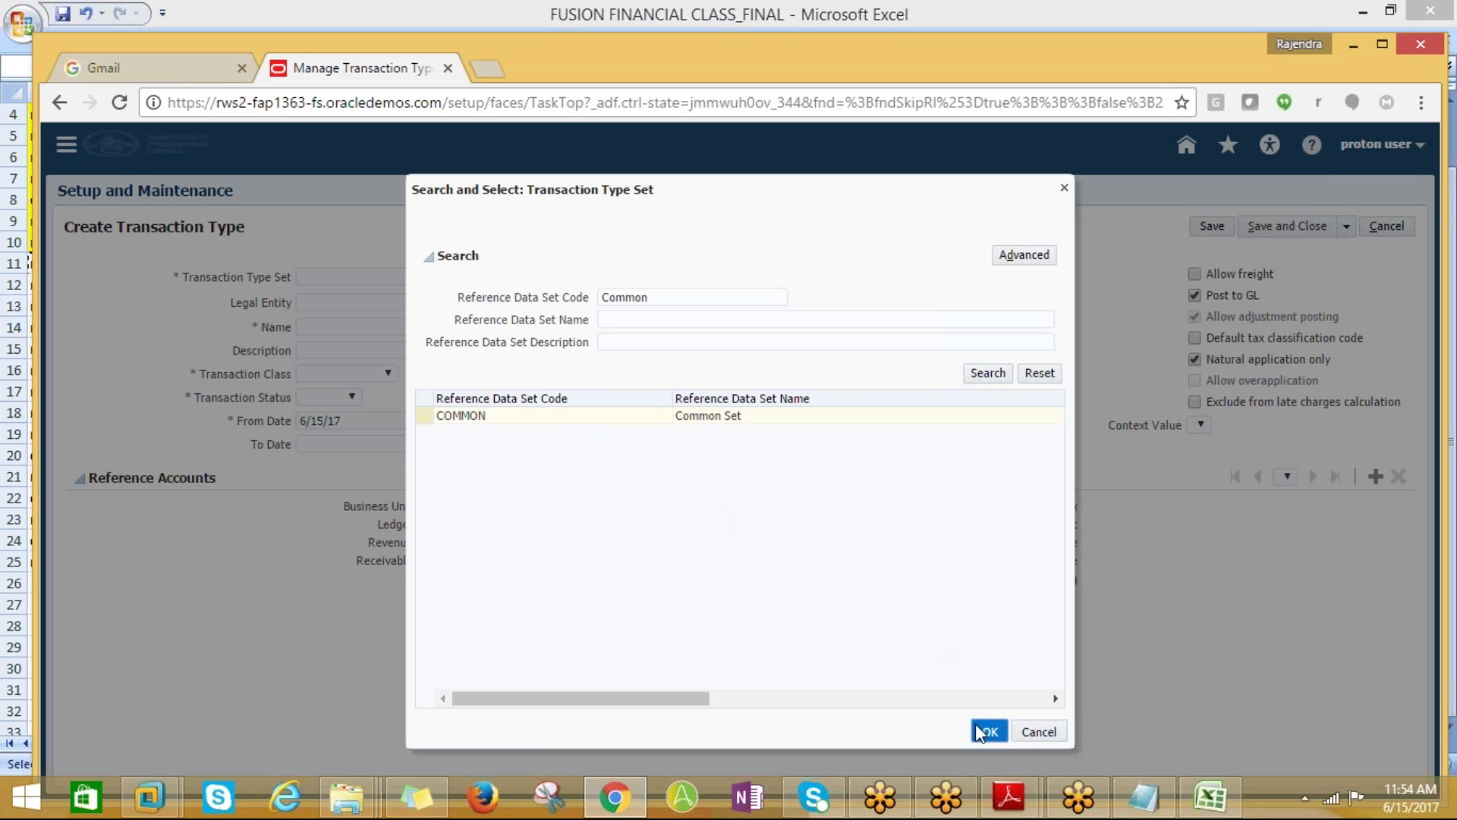
key("Tab")
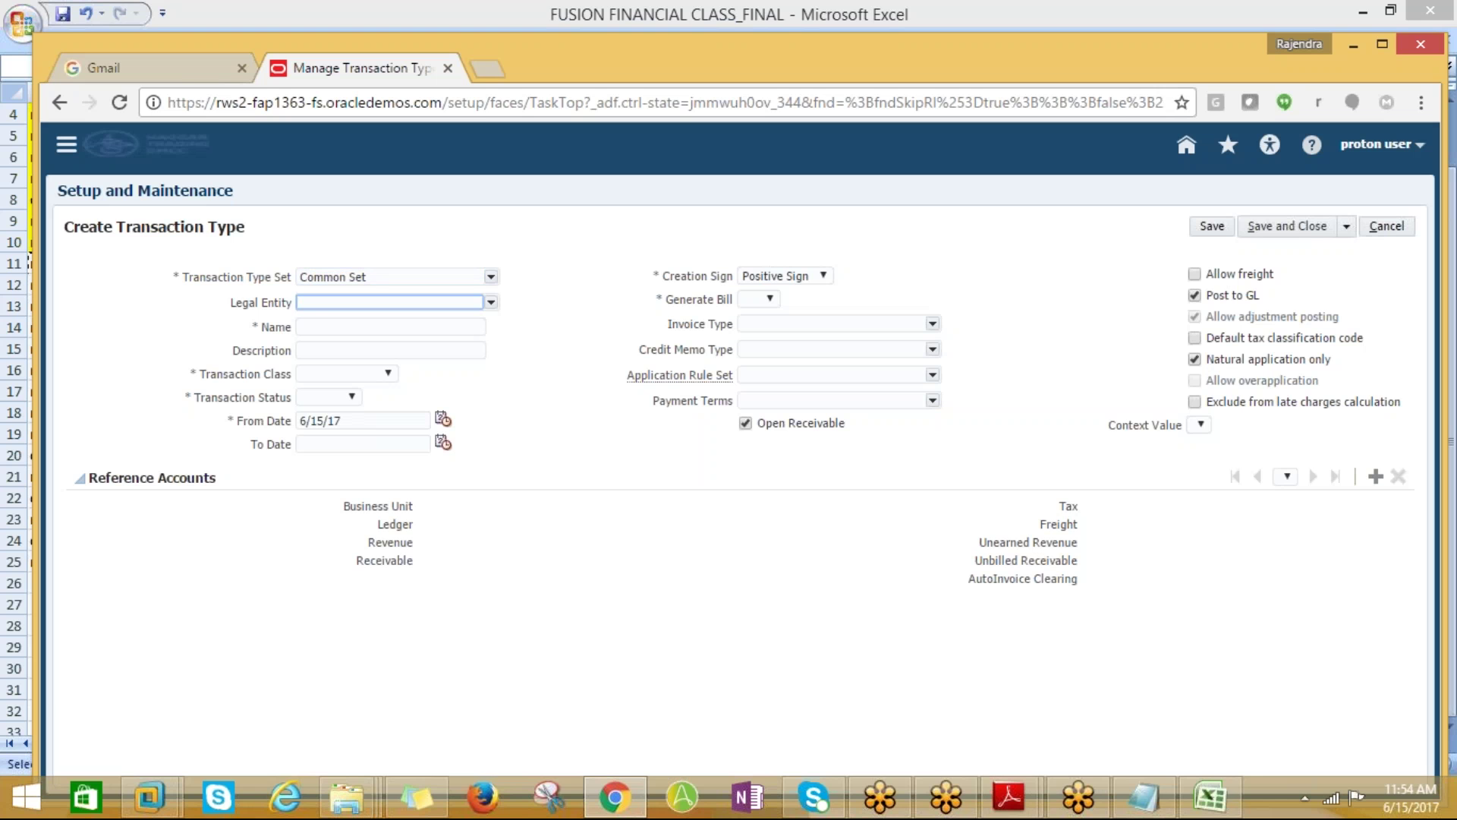
Choose US1 Legal Entity and enter PROTON_INVOICE as both name and description
type("US")
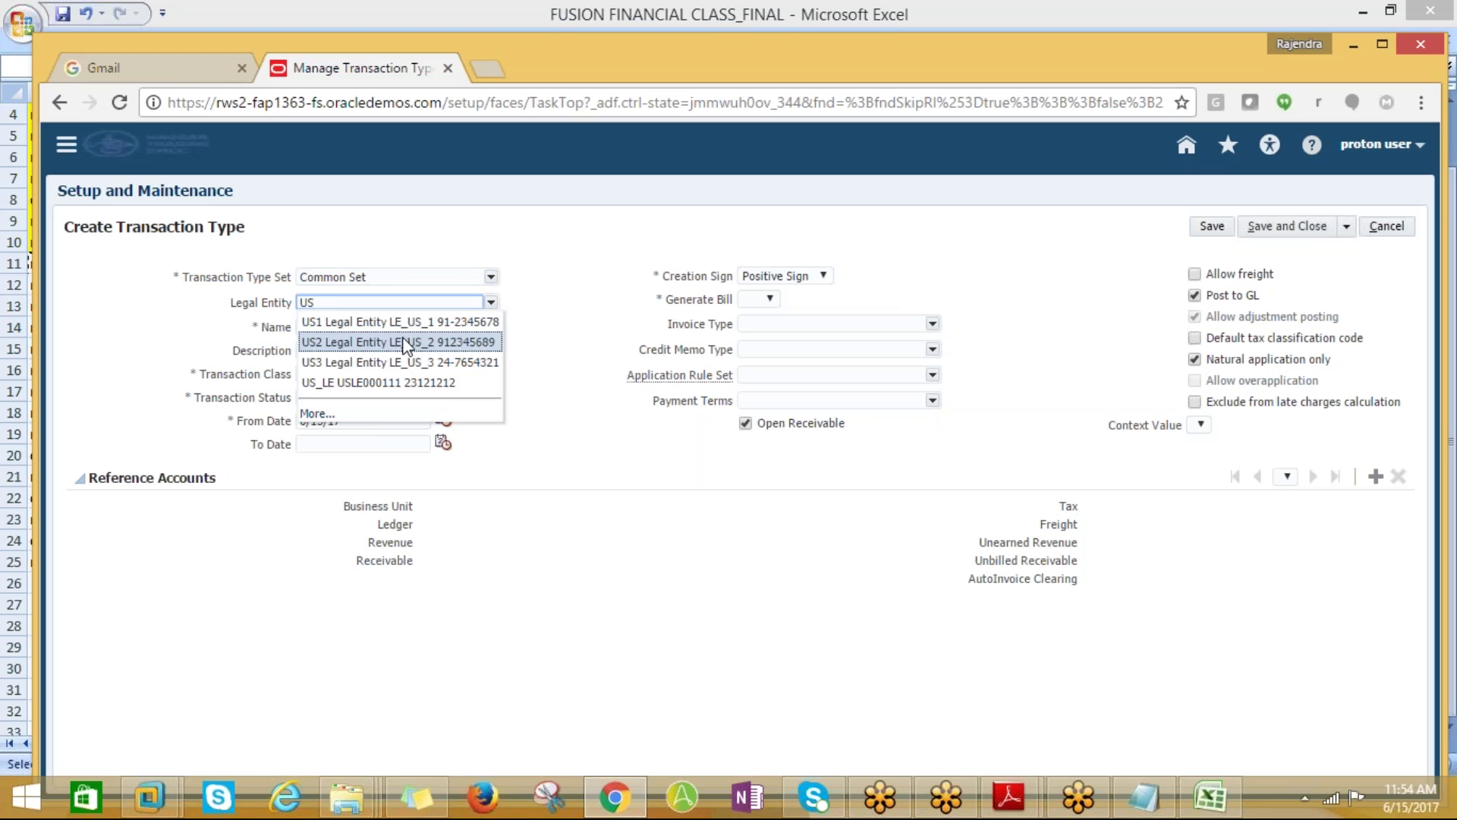
left_click(399, 323)
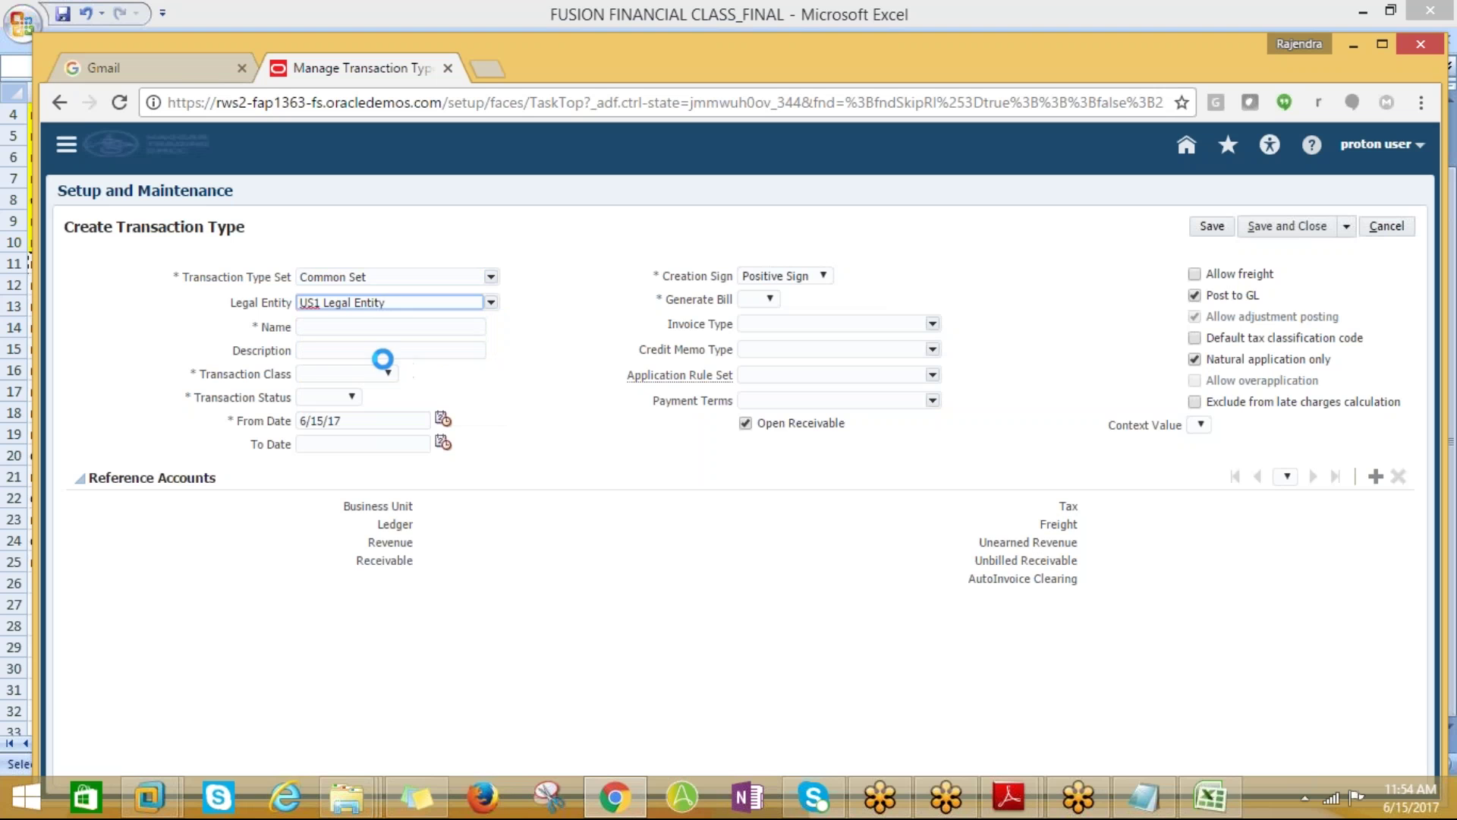
left_click(322, 328)
type("PROTON_I")
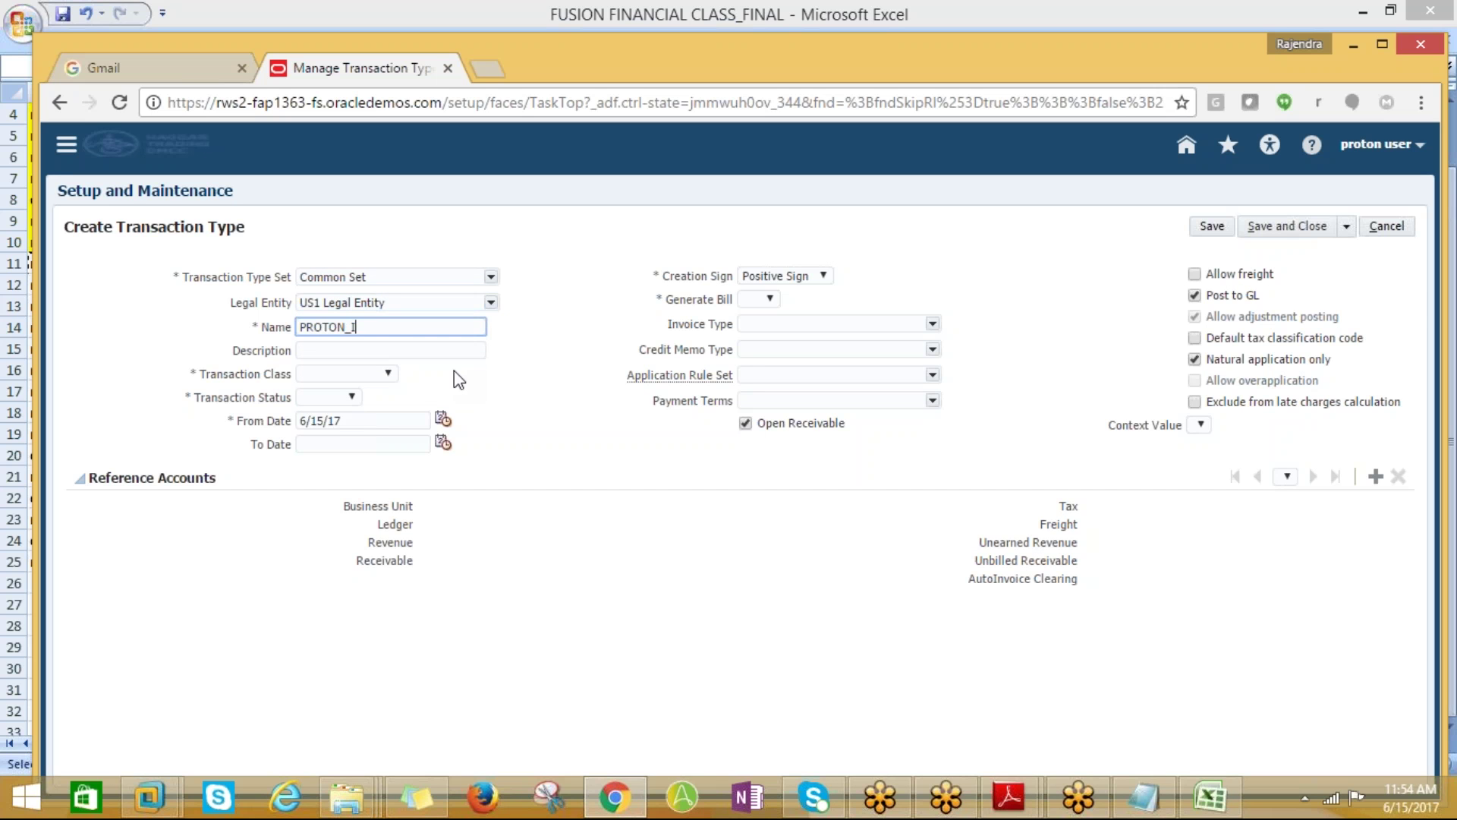
type("NVOICE")
left_click_drag(407, 323, 279, 333)
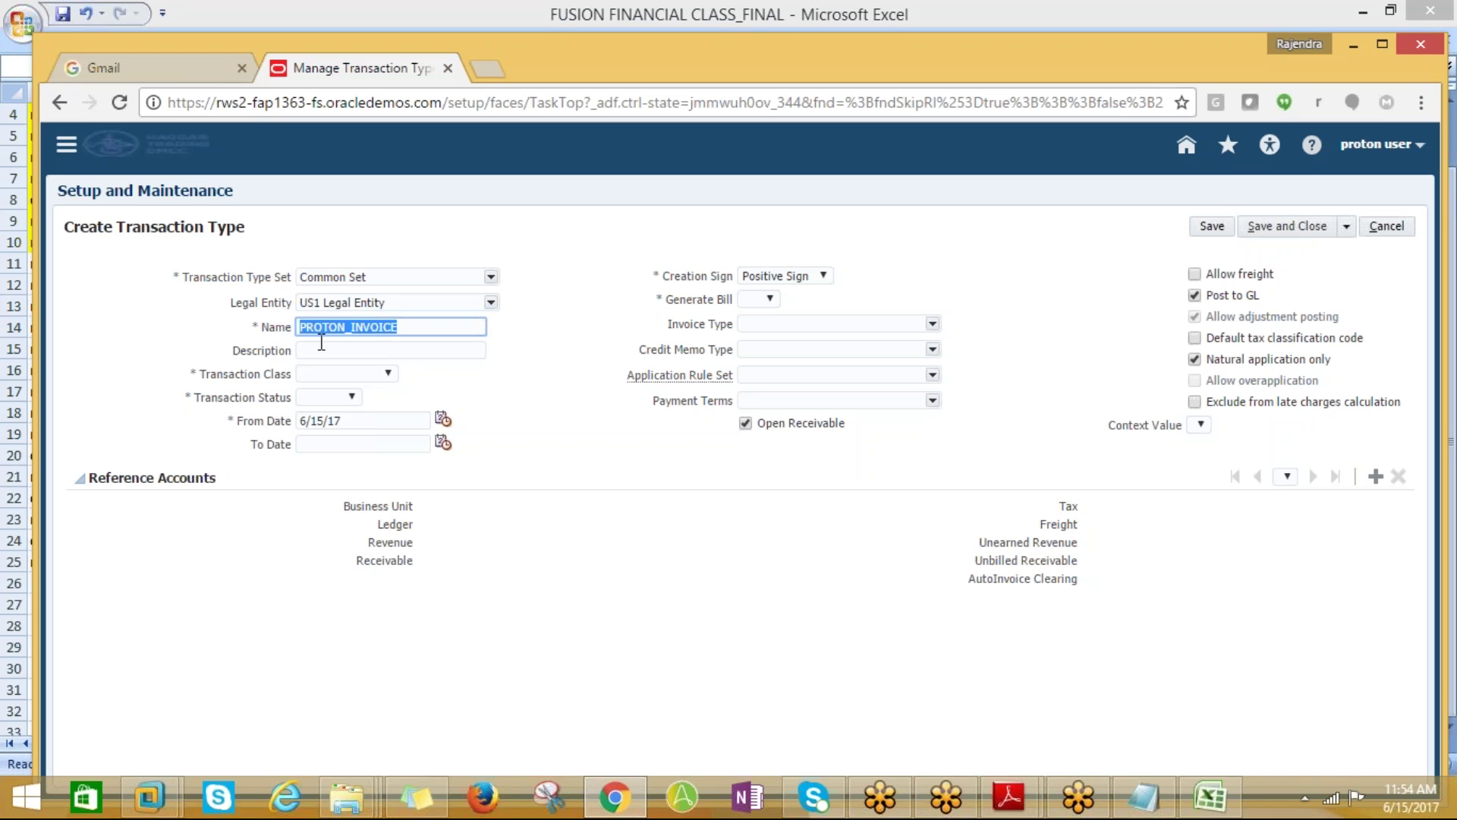
key("Tab")
key("ctrl+v")
Set transaction class to Invoice, status to Open, and Generate Bill to Yes
left_click(363, 373)
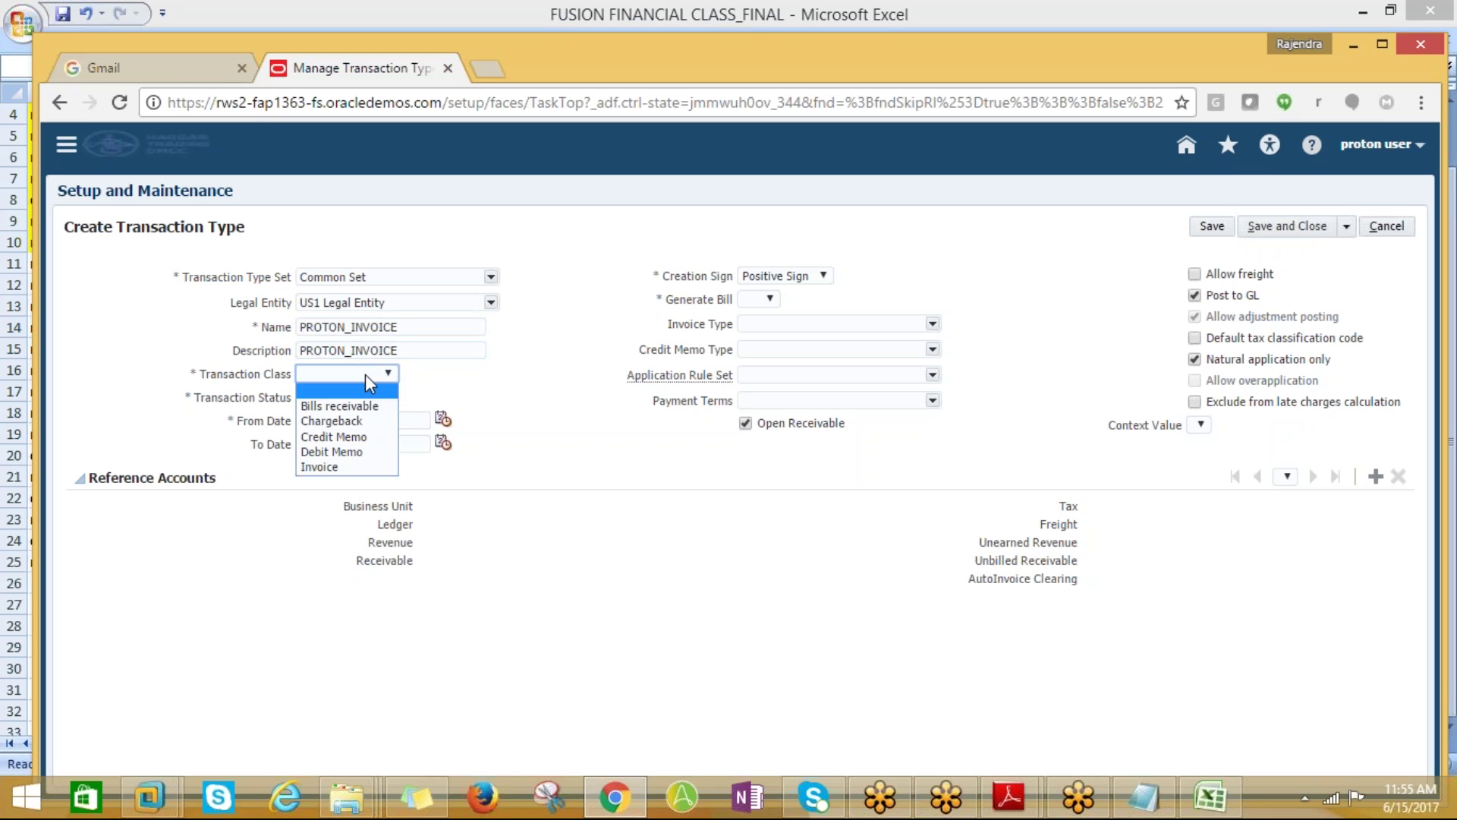
left_click(319, 466)
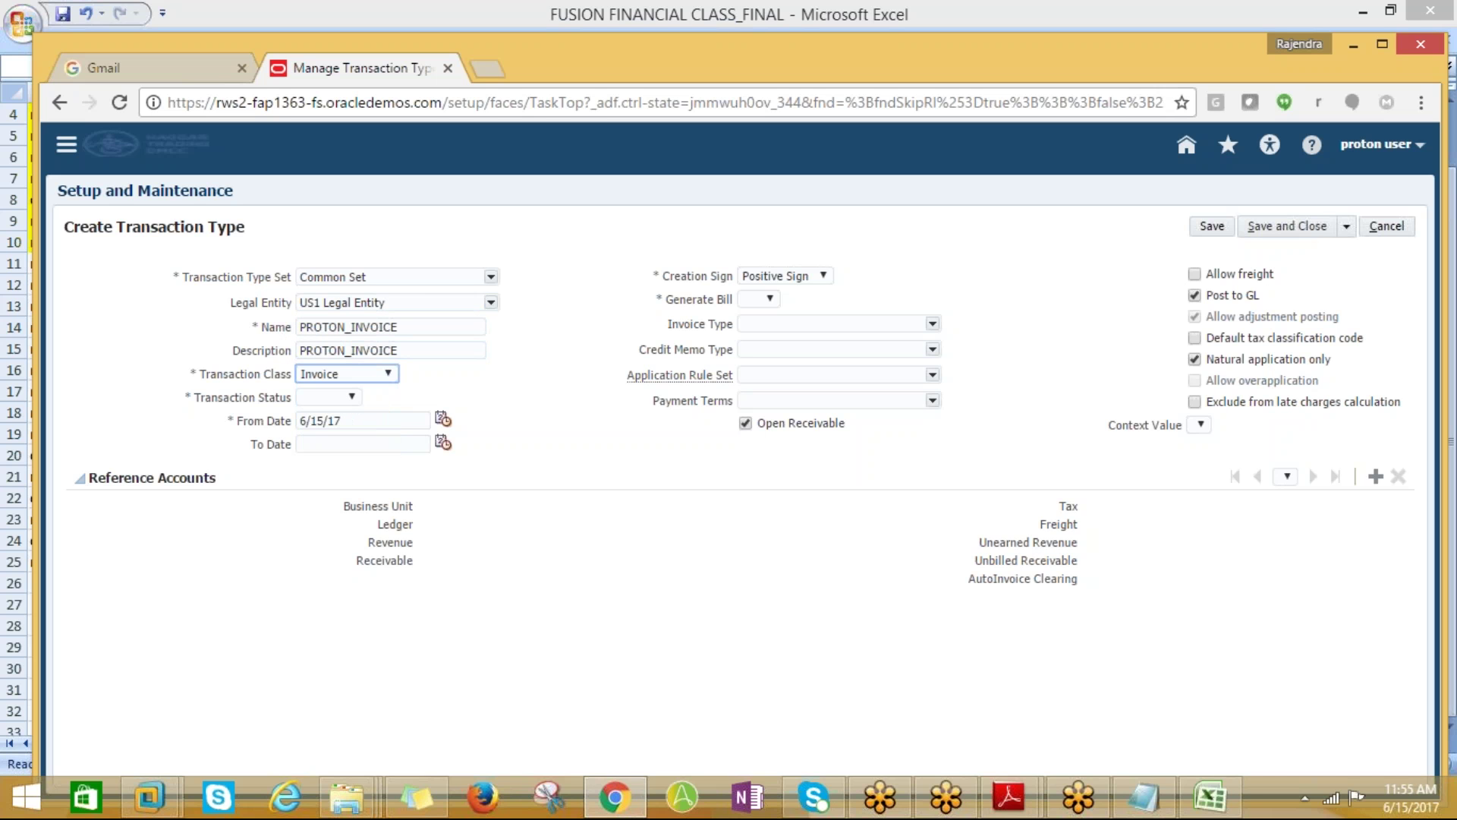
left_click(346, 396)
left_click(321, 443)
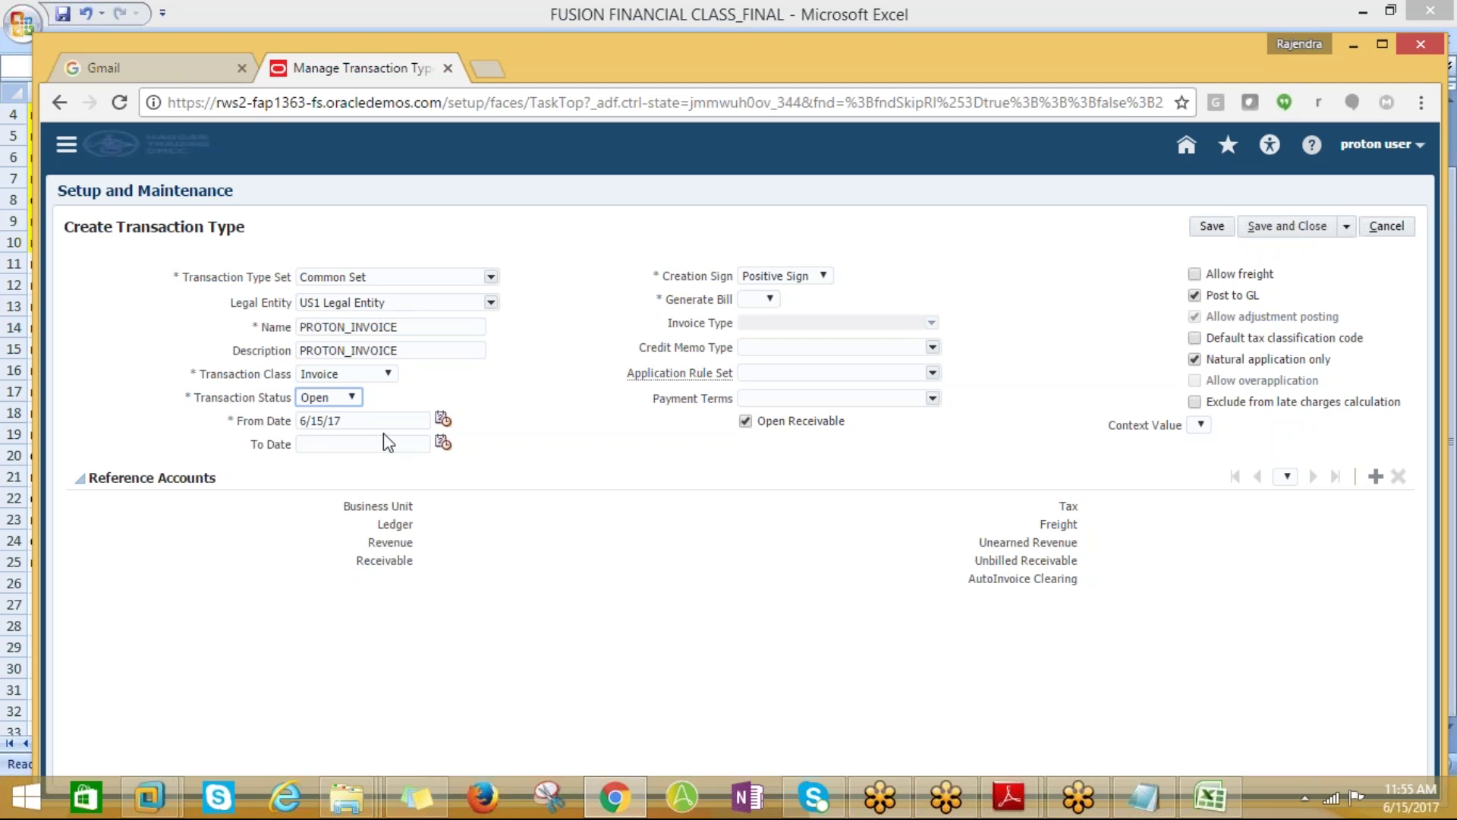
left_click(769, 299)
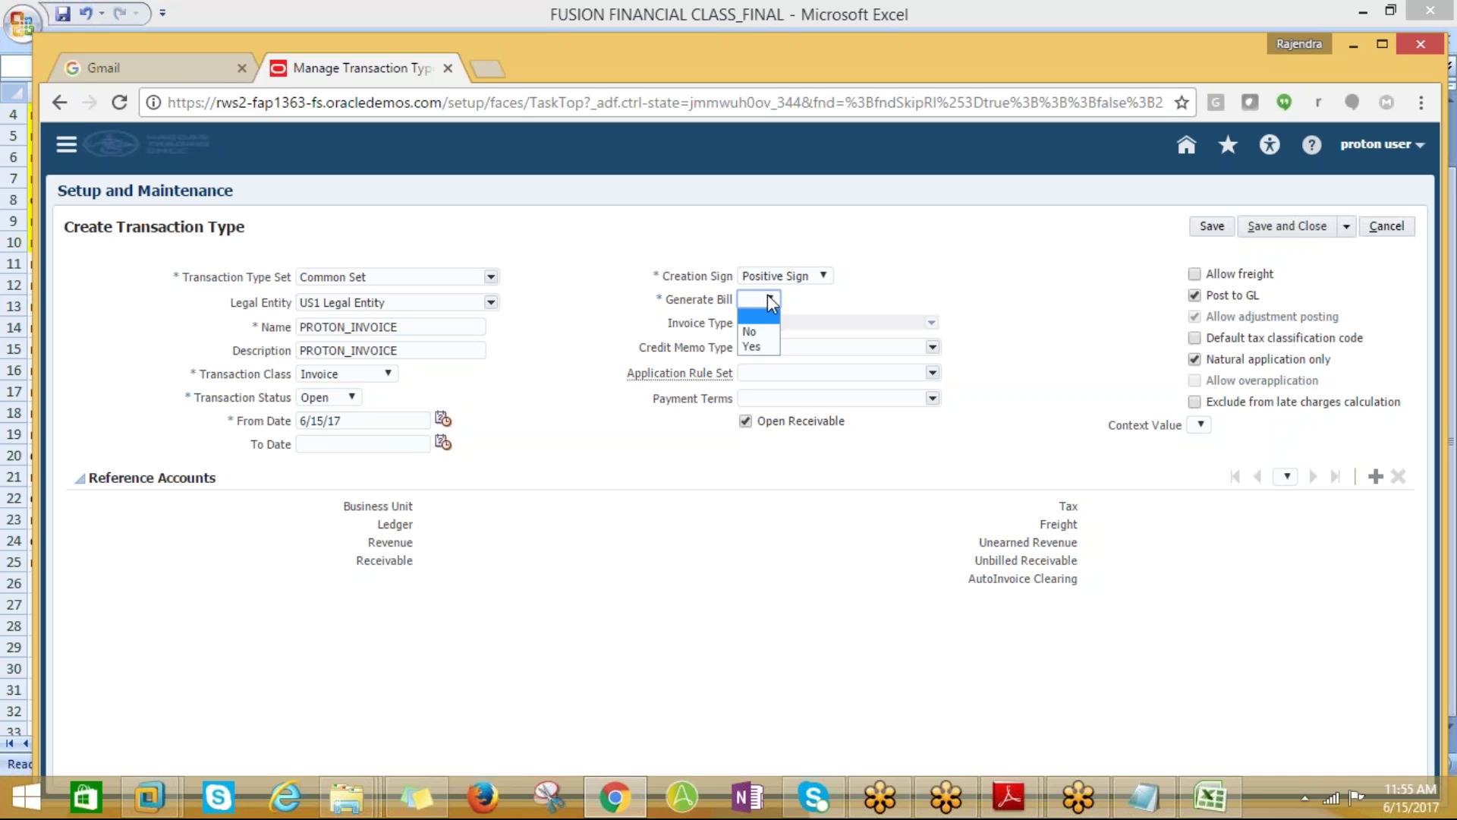
left_click(755, 346)
Add a reference accounts entry and search business units for proton% and %PROTON%, finding nothing
left_click(1376, 476)
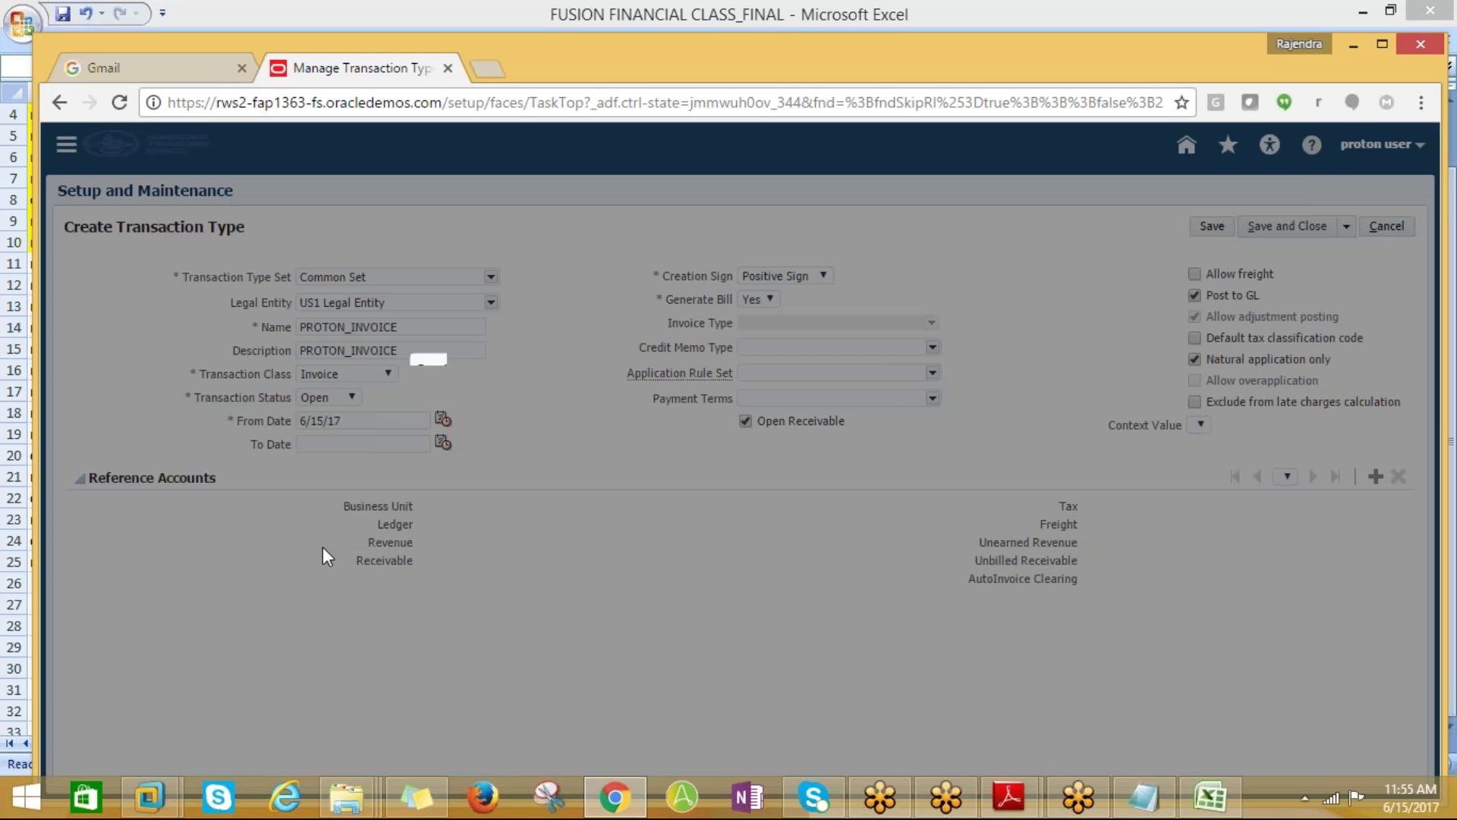
left_click(721, 401)
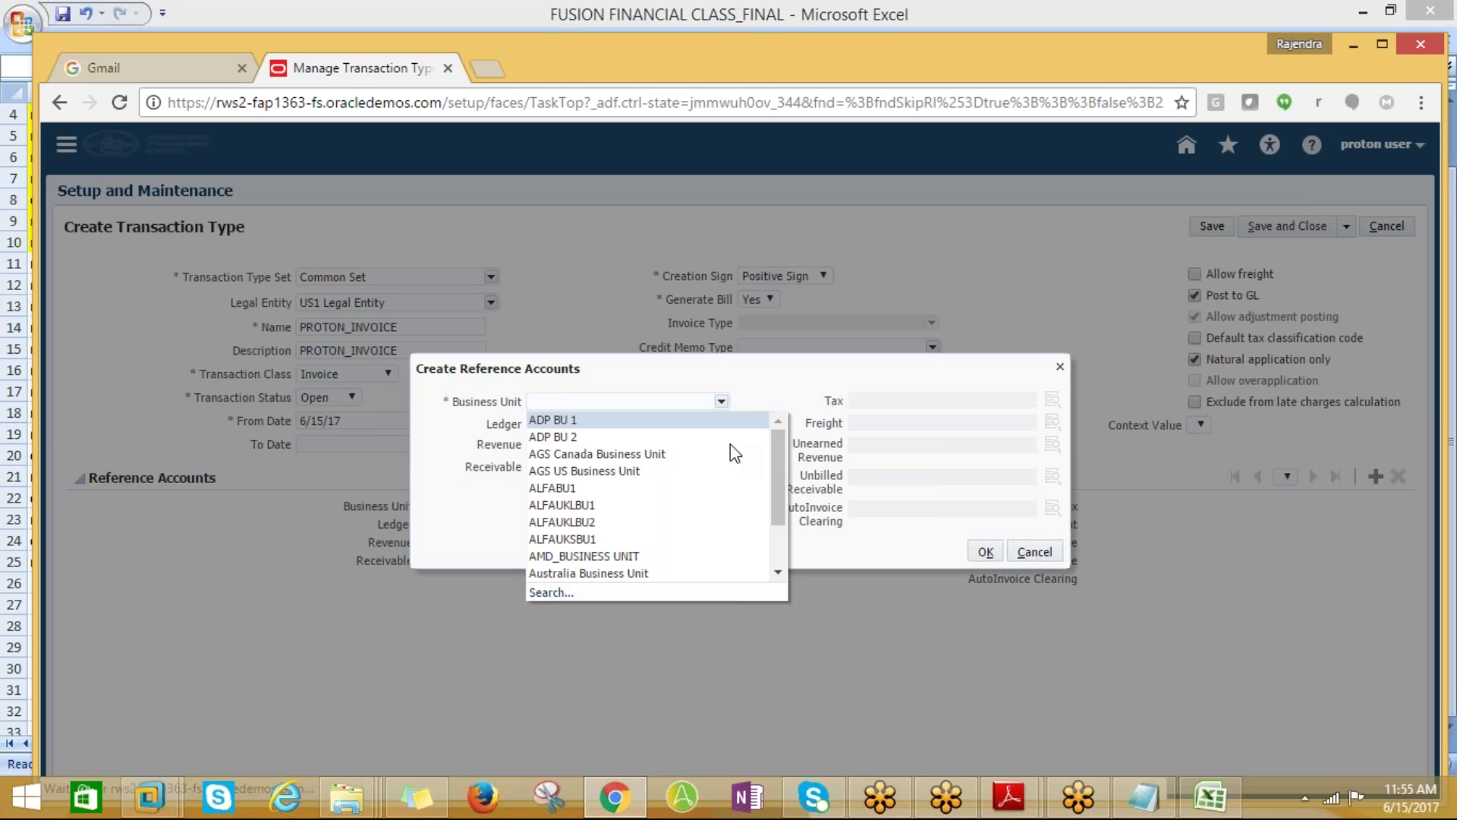
left_click_drag(775, 486, 782, 584)
mouse_move(778, 526)
left_mouse_down()
mouse_move(782, 434)
mouse_move(778, 533)
left_mouse_up()
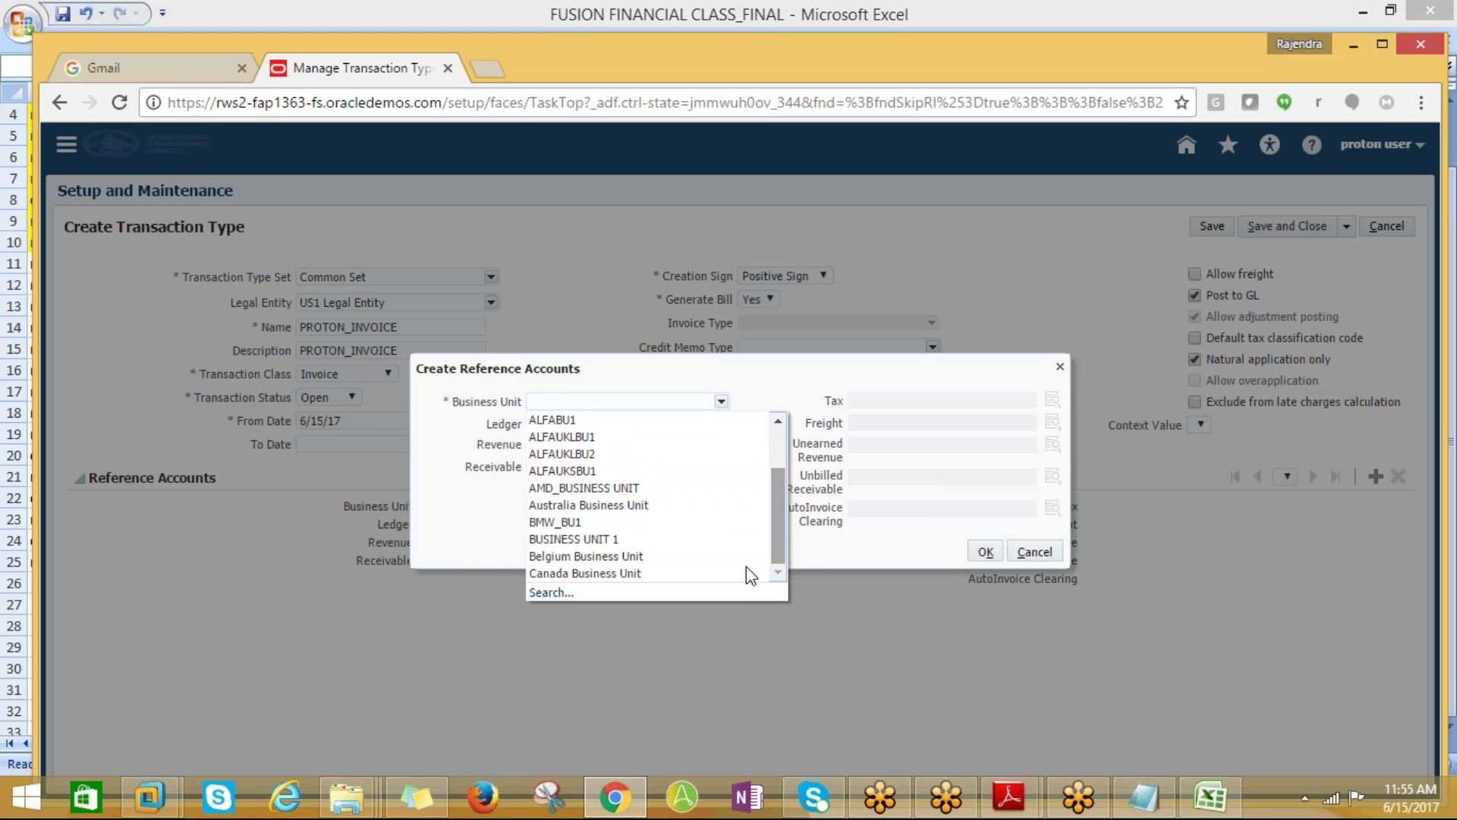
left_click(548, 595)
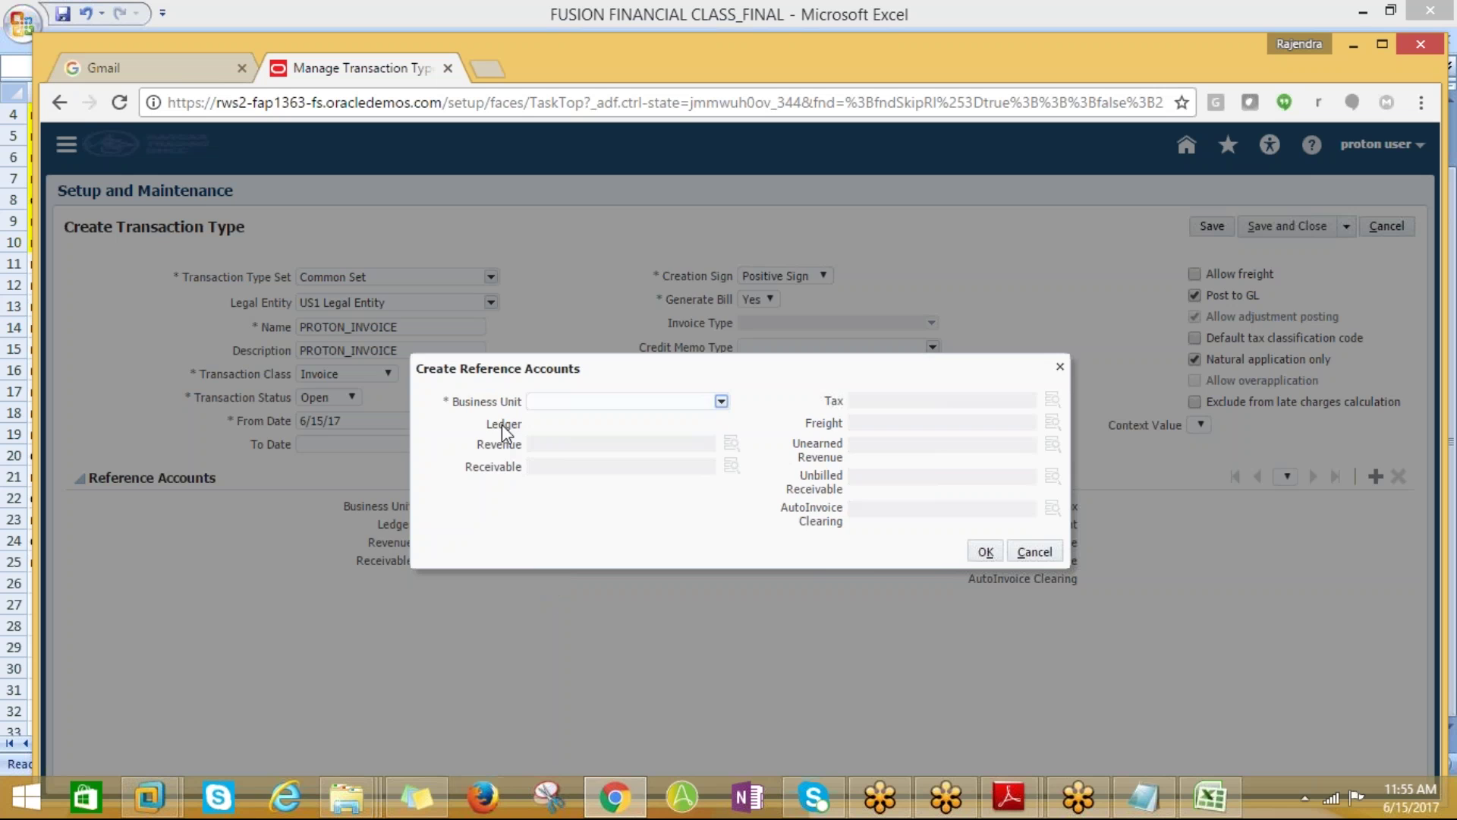
left_click(654, 294)
type("proton%")
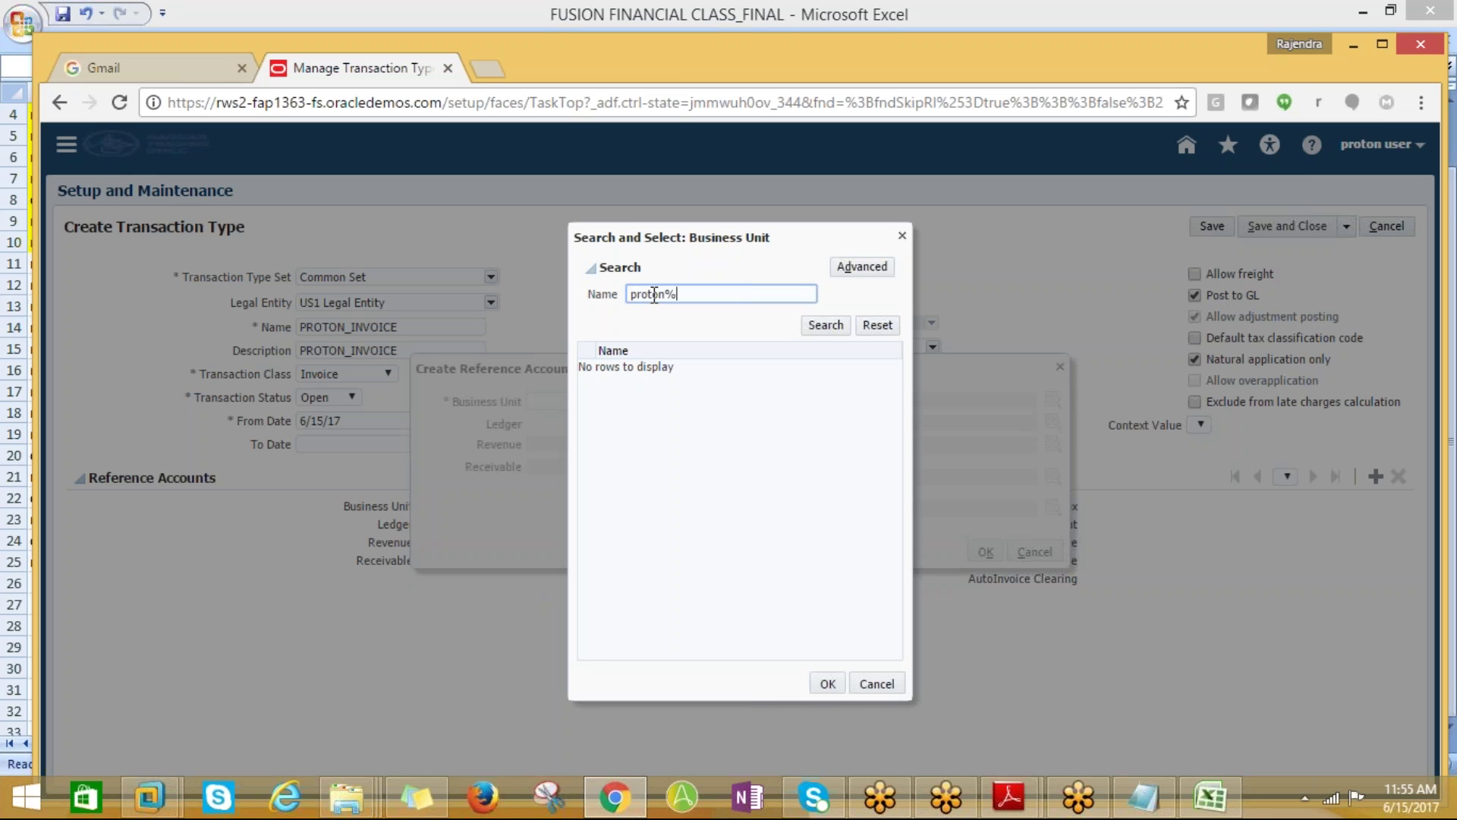
left_click(837, 327)
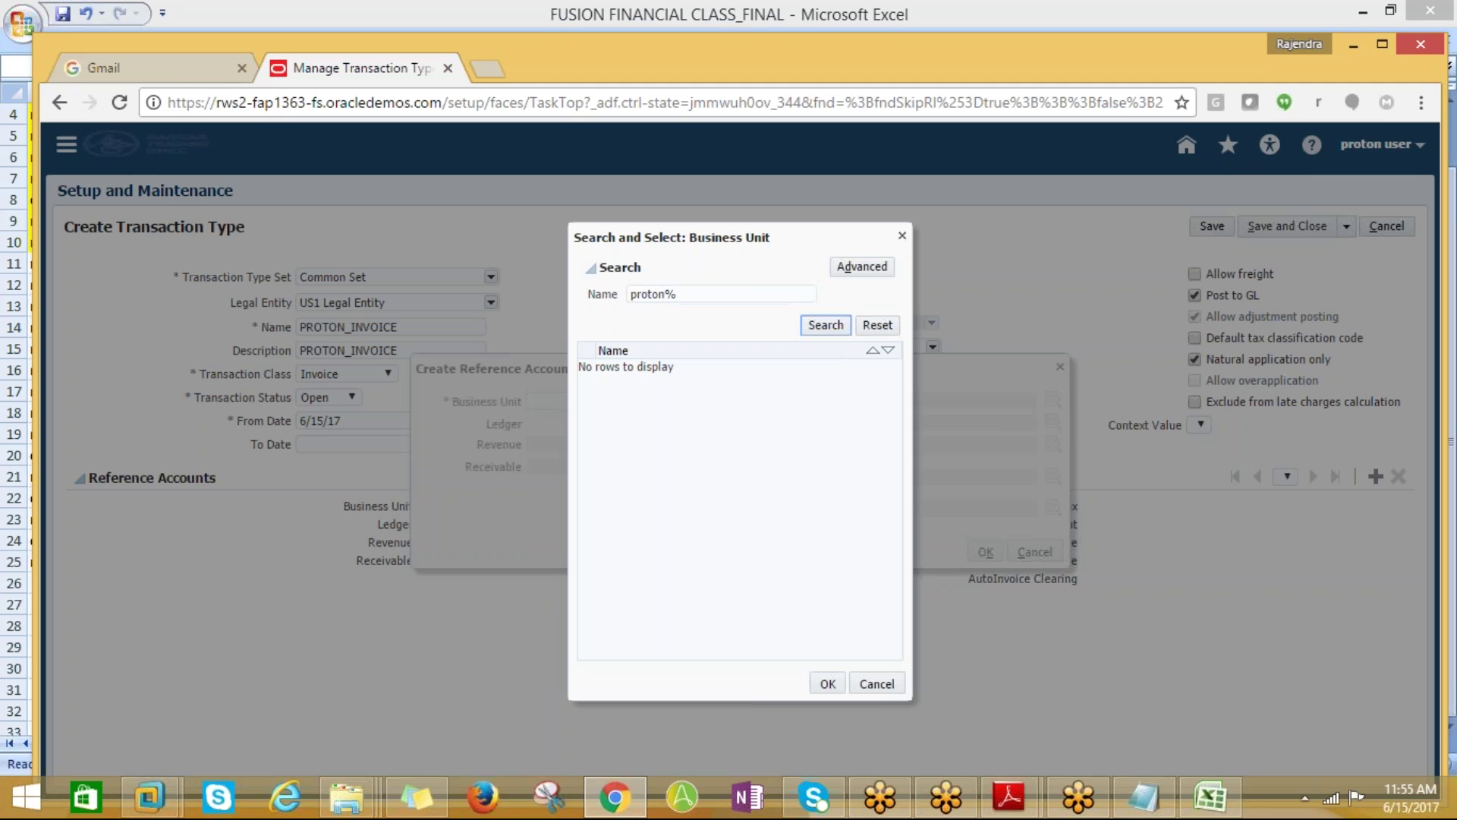
left_click_drag(708, 293, 573, 297)
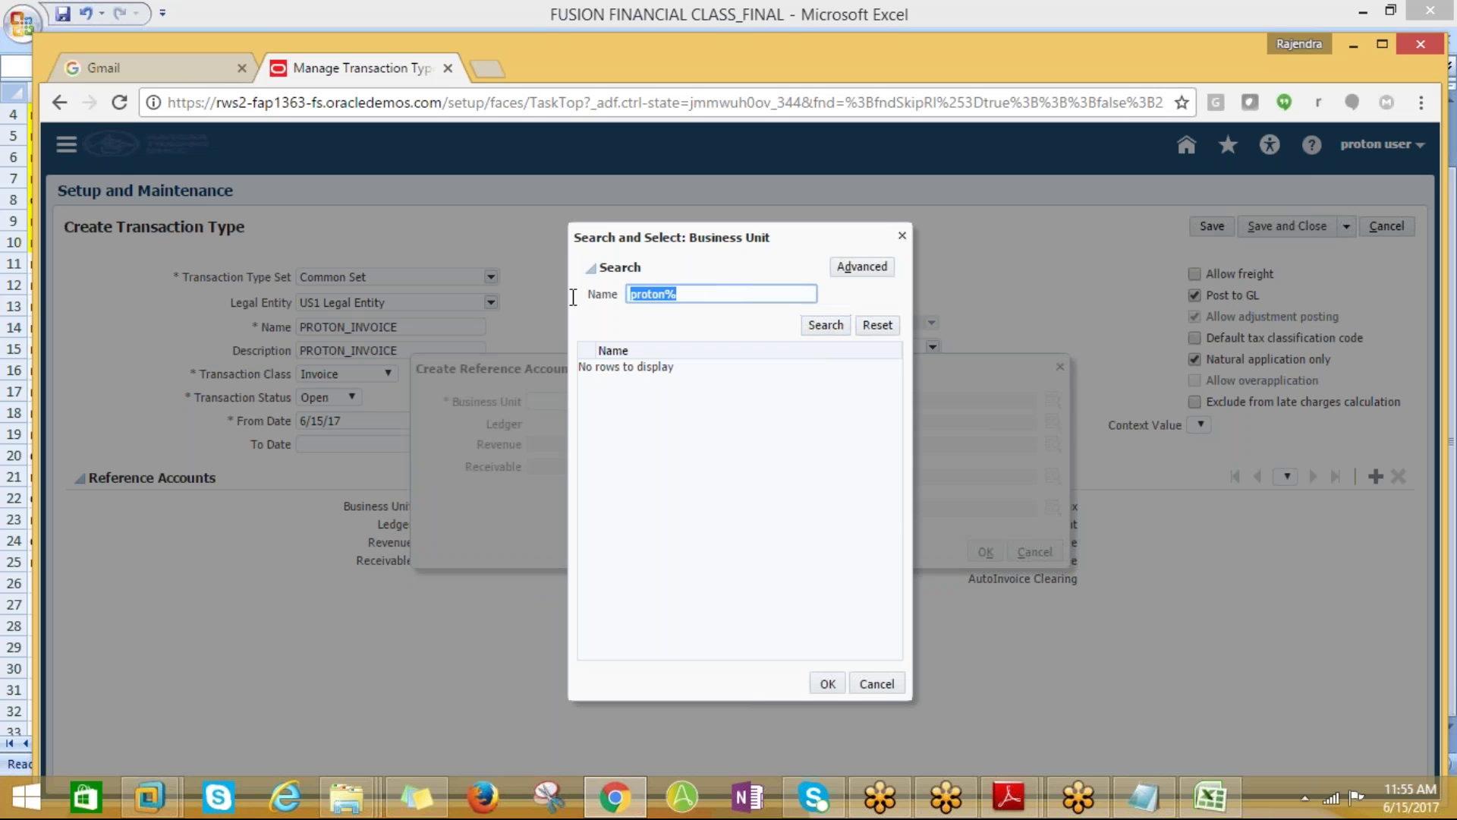
type("%PROTON%")
left_click(806, 328)
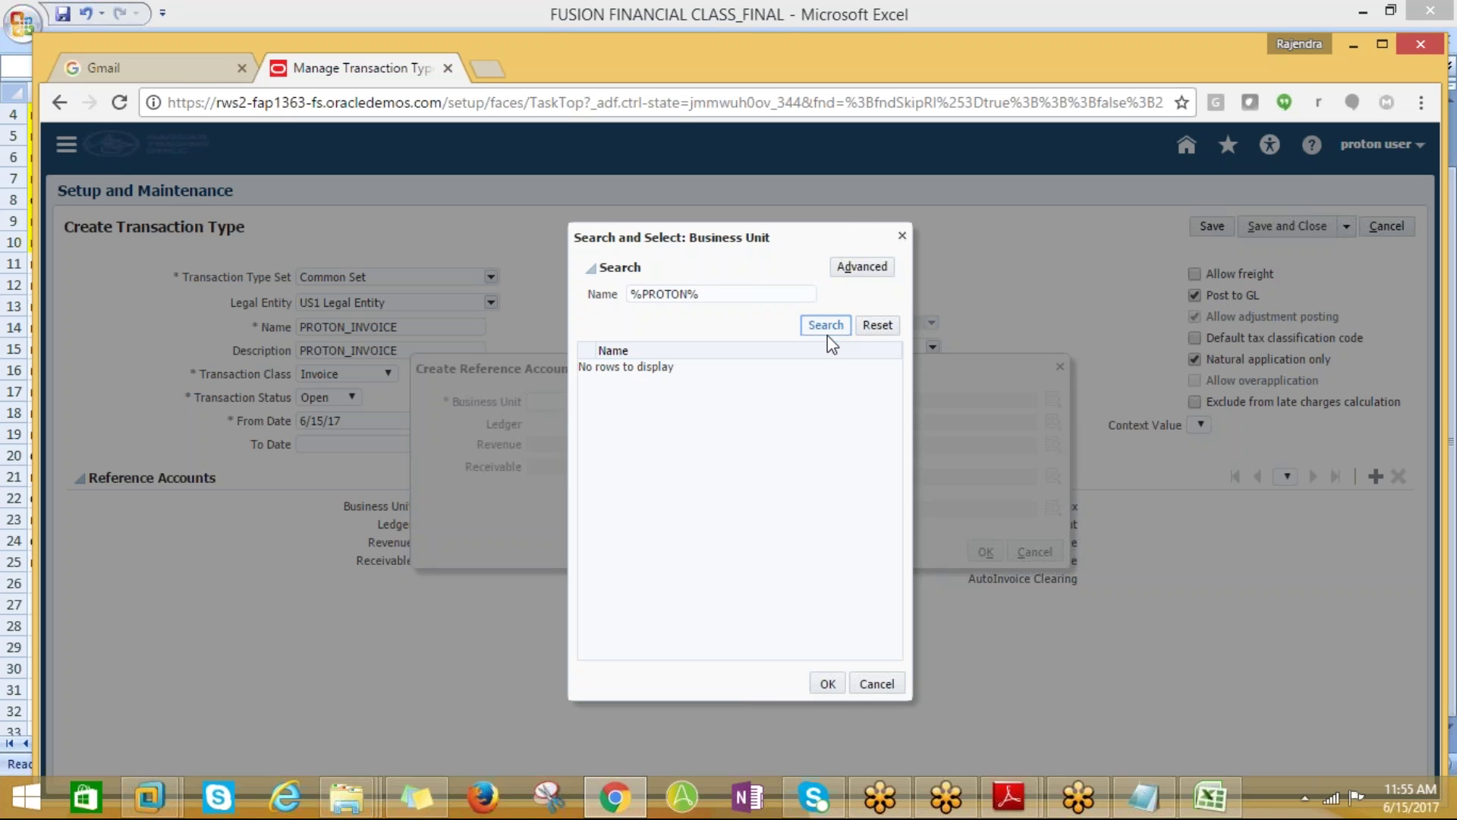
left_click(869, 680)
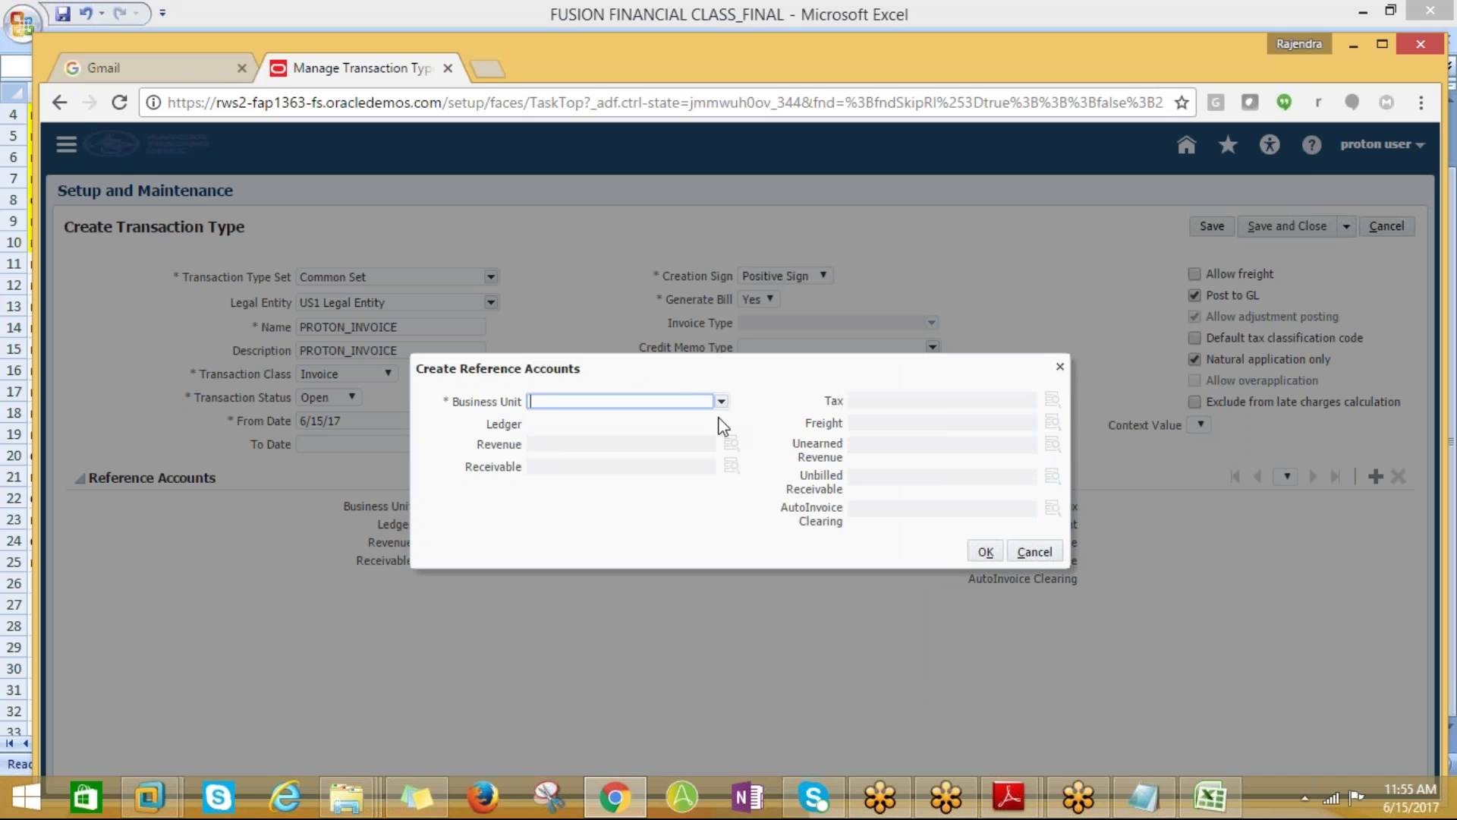
Search business names starting with PROTON% and select PROTON_BUSINESS UNIT
left_click(720, 403)
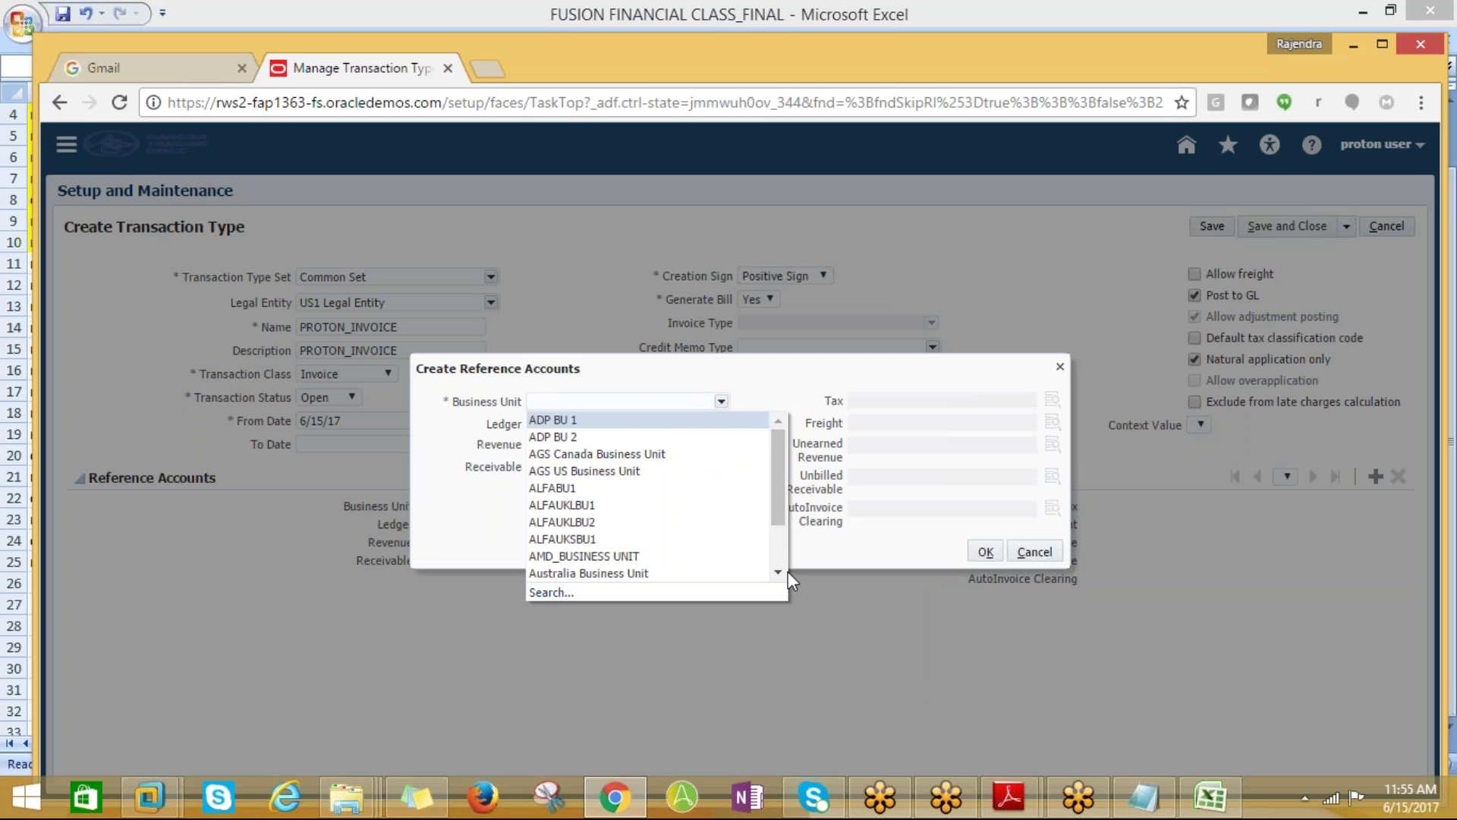
scroll(781, 575, "down", 2)
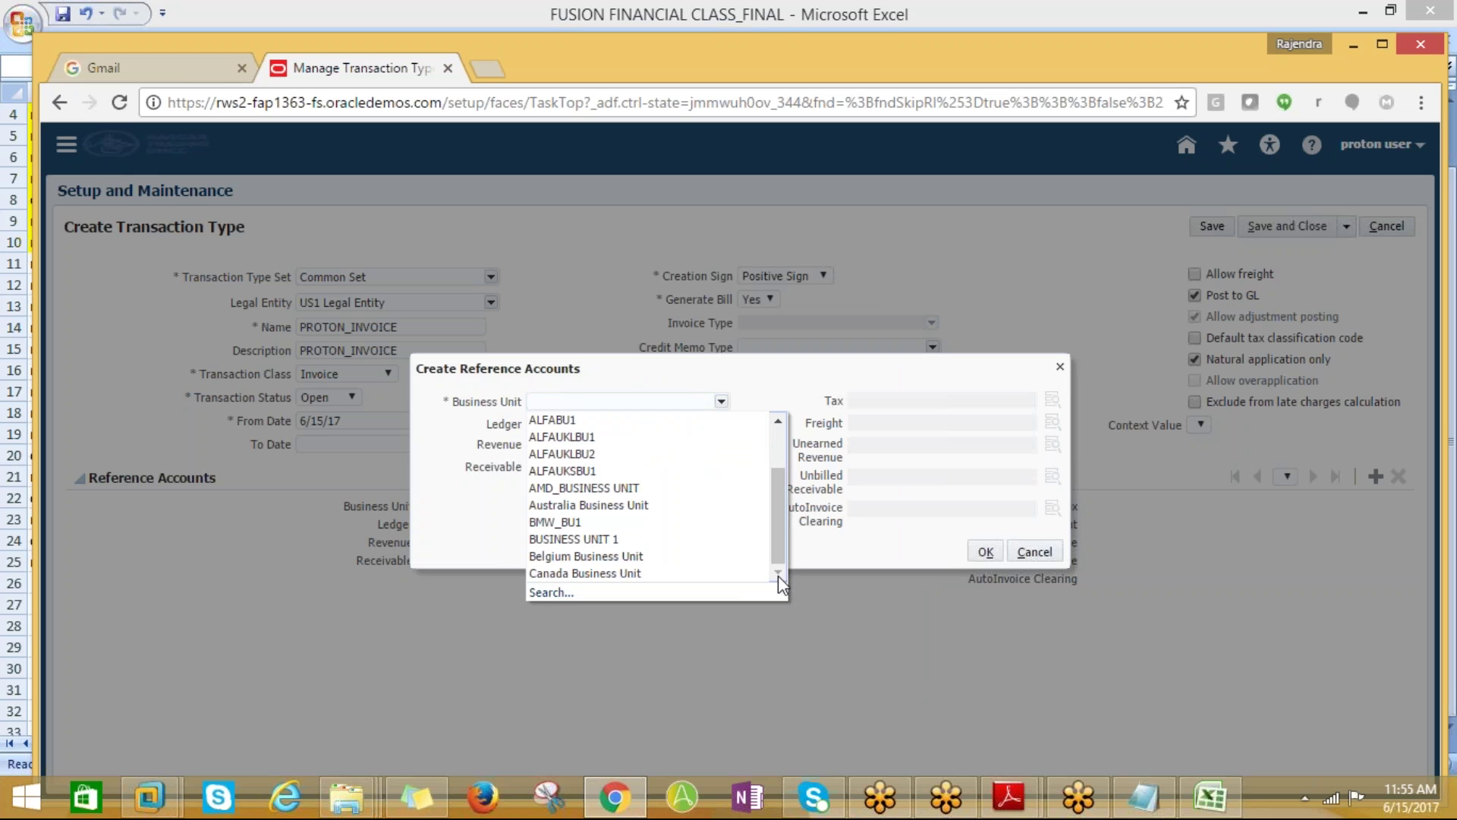
mouse_move(773, 536)
left_mouse_down()
mouse_move(773, 454)
mouse_move(772, 544)
left_mouse_up()
left_click(551, 592)
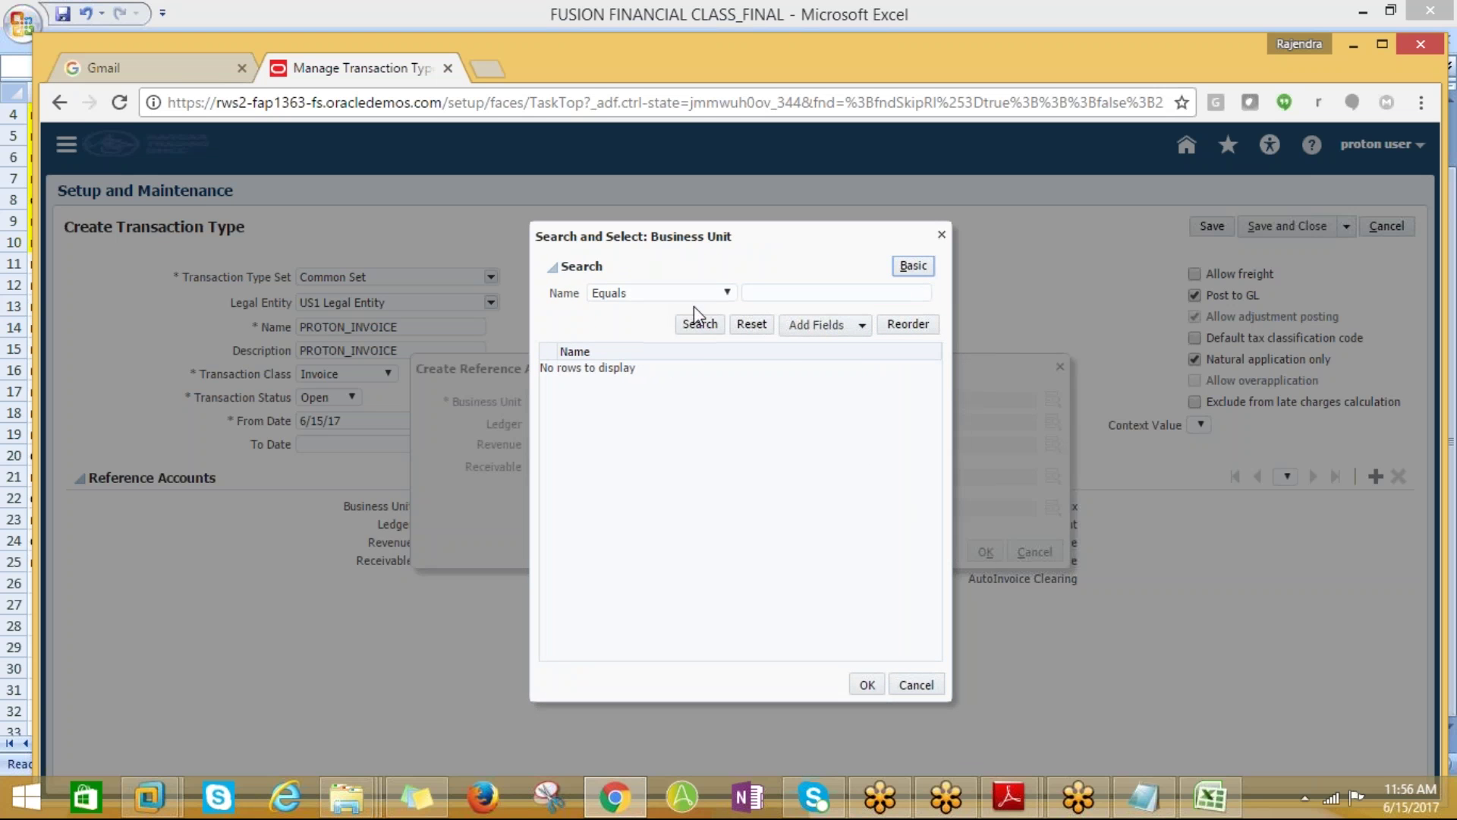
left_click(781, 289)
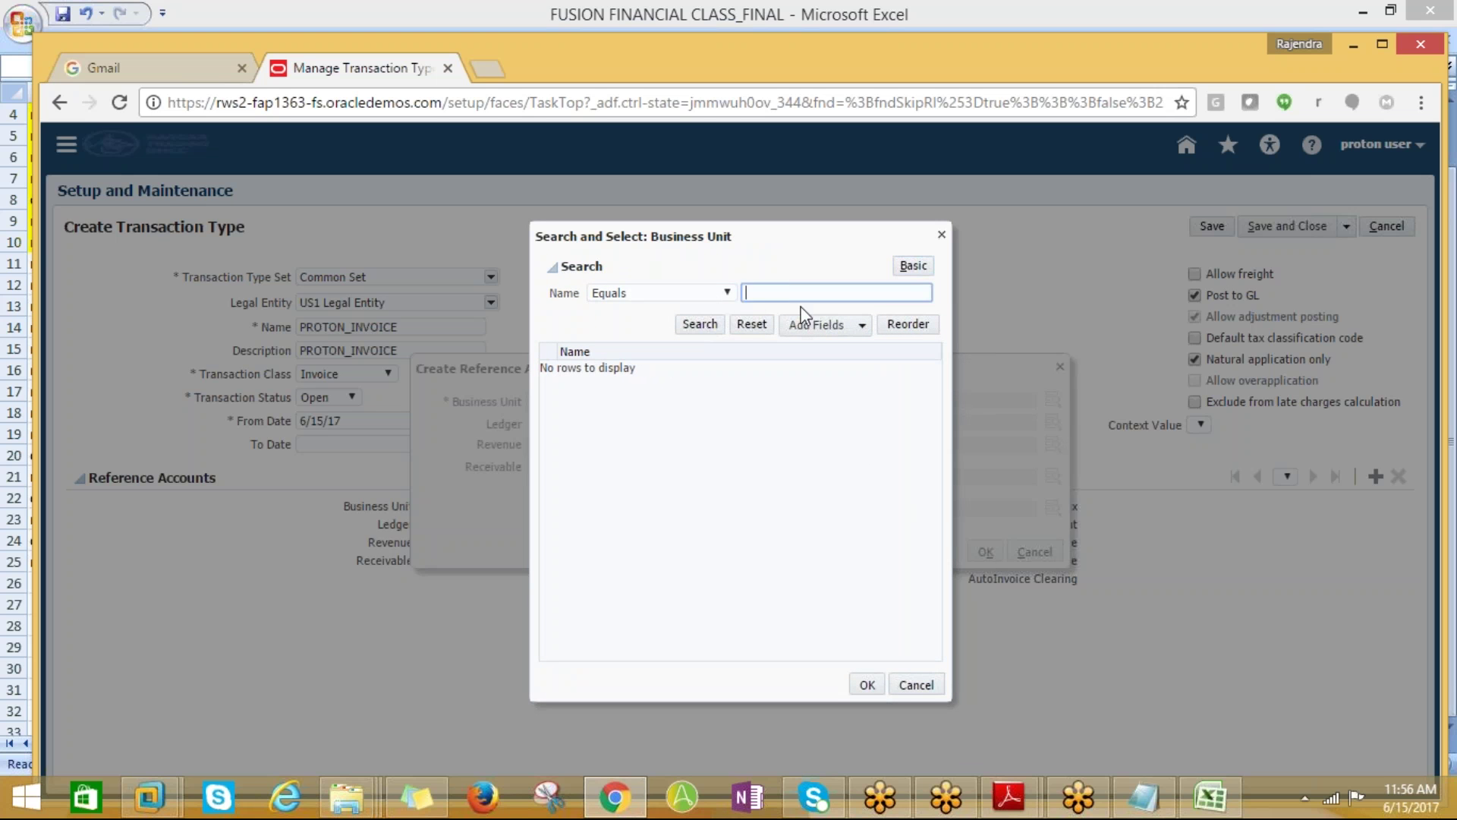
type("PROTON%")
left_click(700, 324)
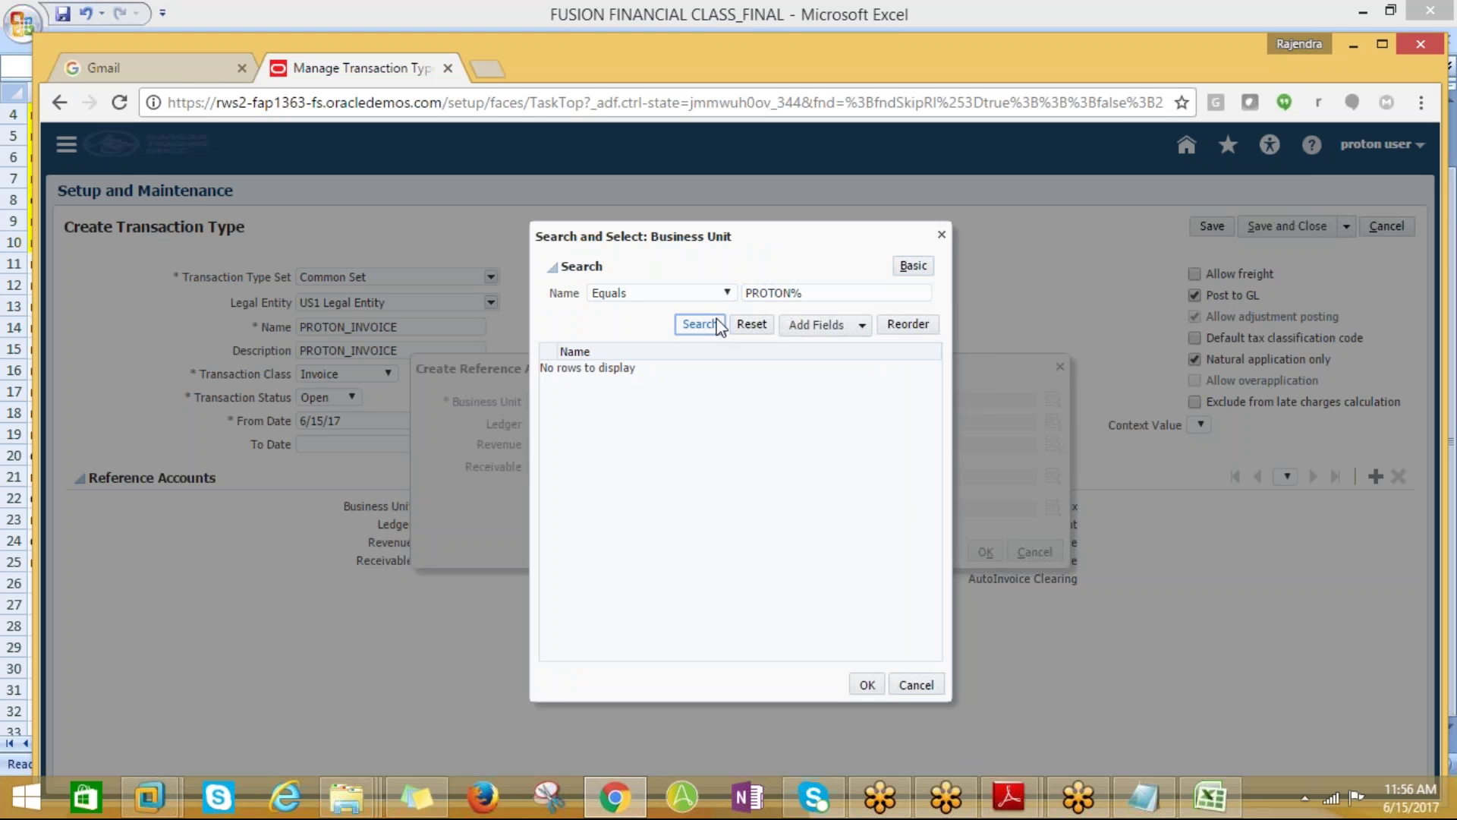
left_click(729, 293)
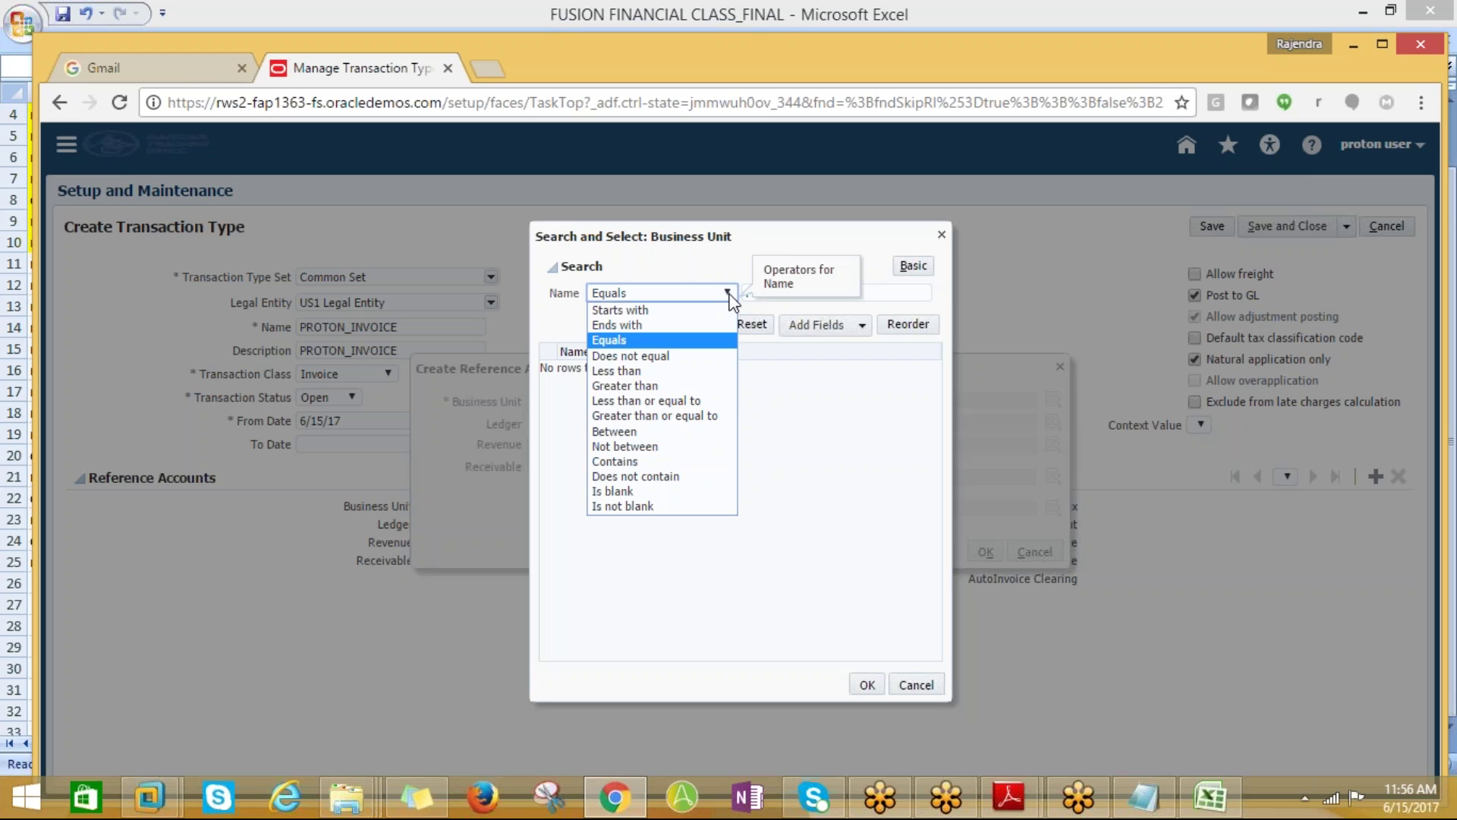
left_click(637, 310)
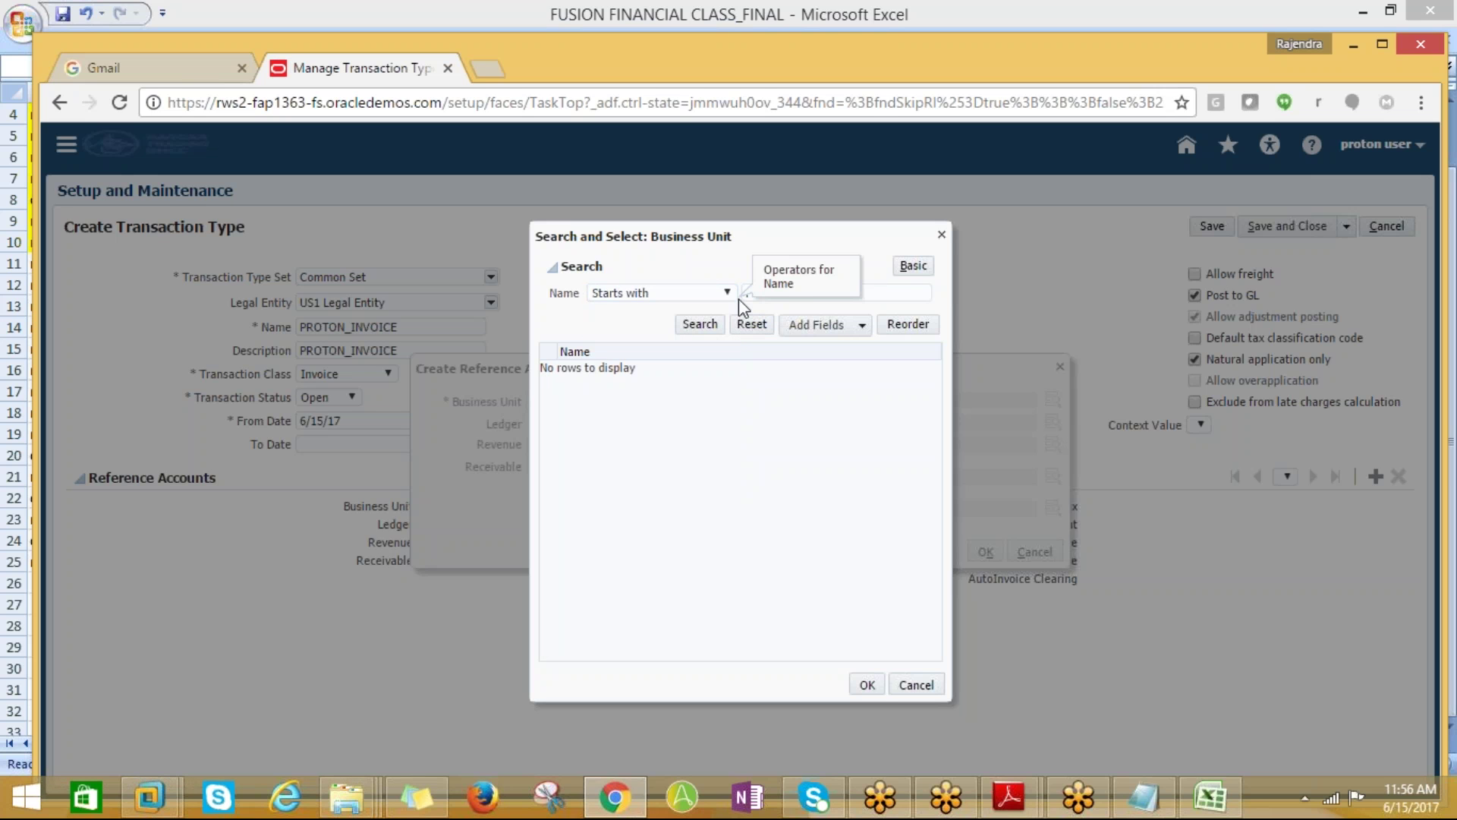
left_click(750, 294)
type("PROTON%")
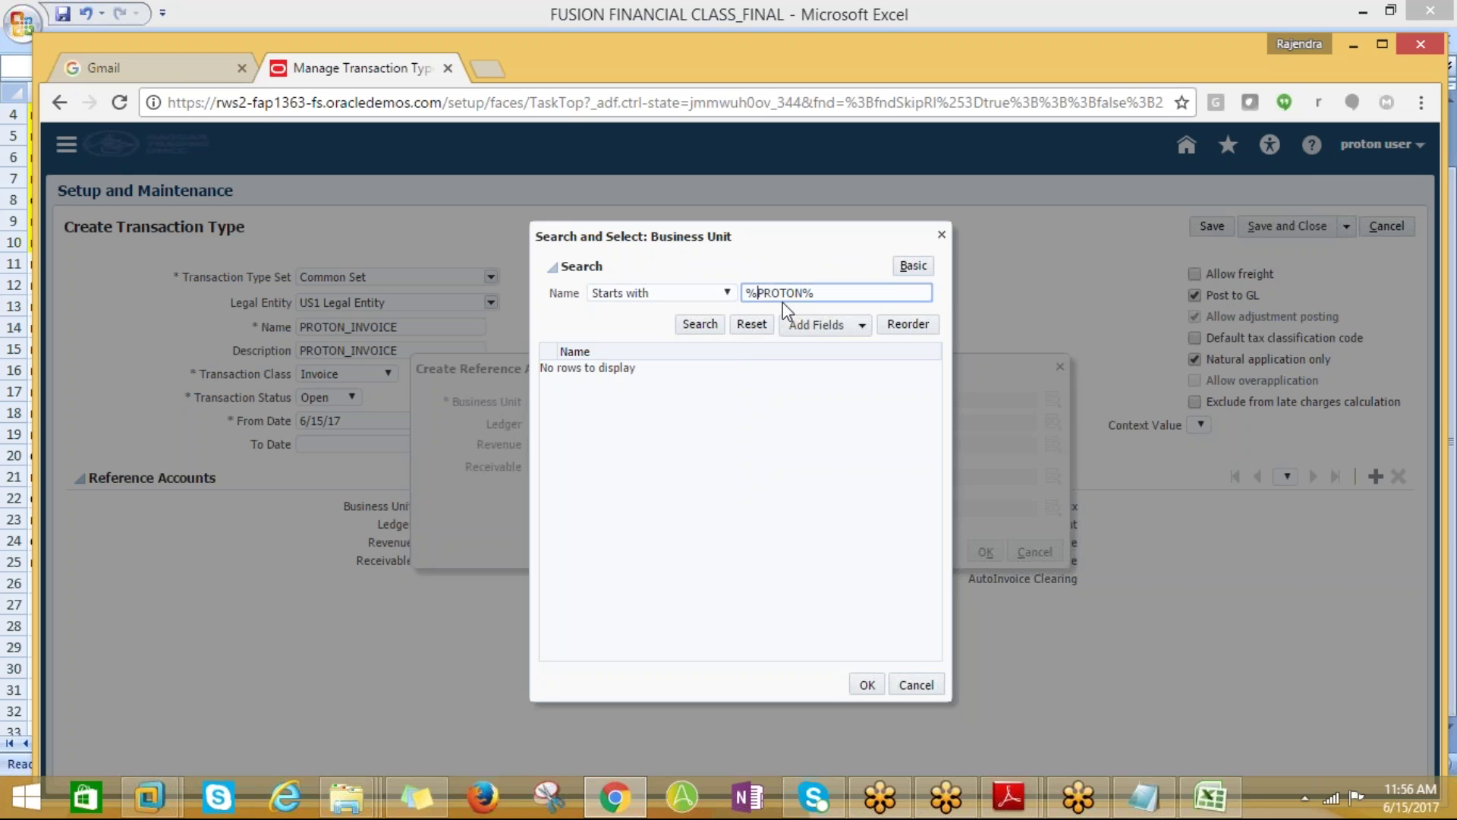
key("Tab")
key("Return")
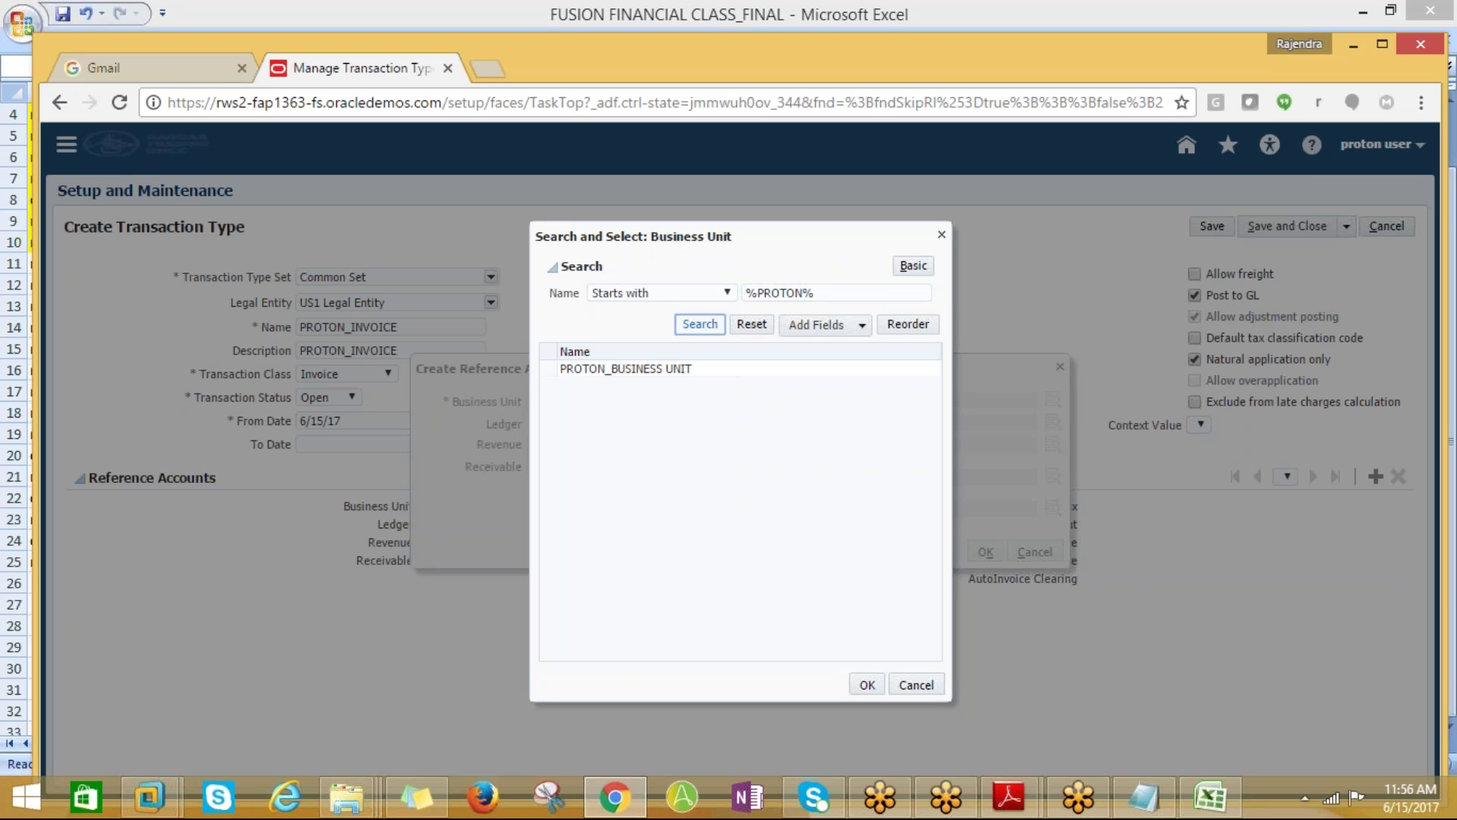
left_click(628, 370)
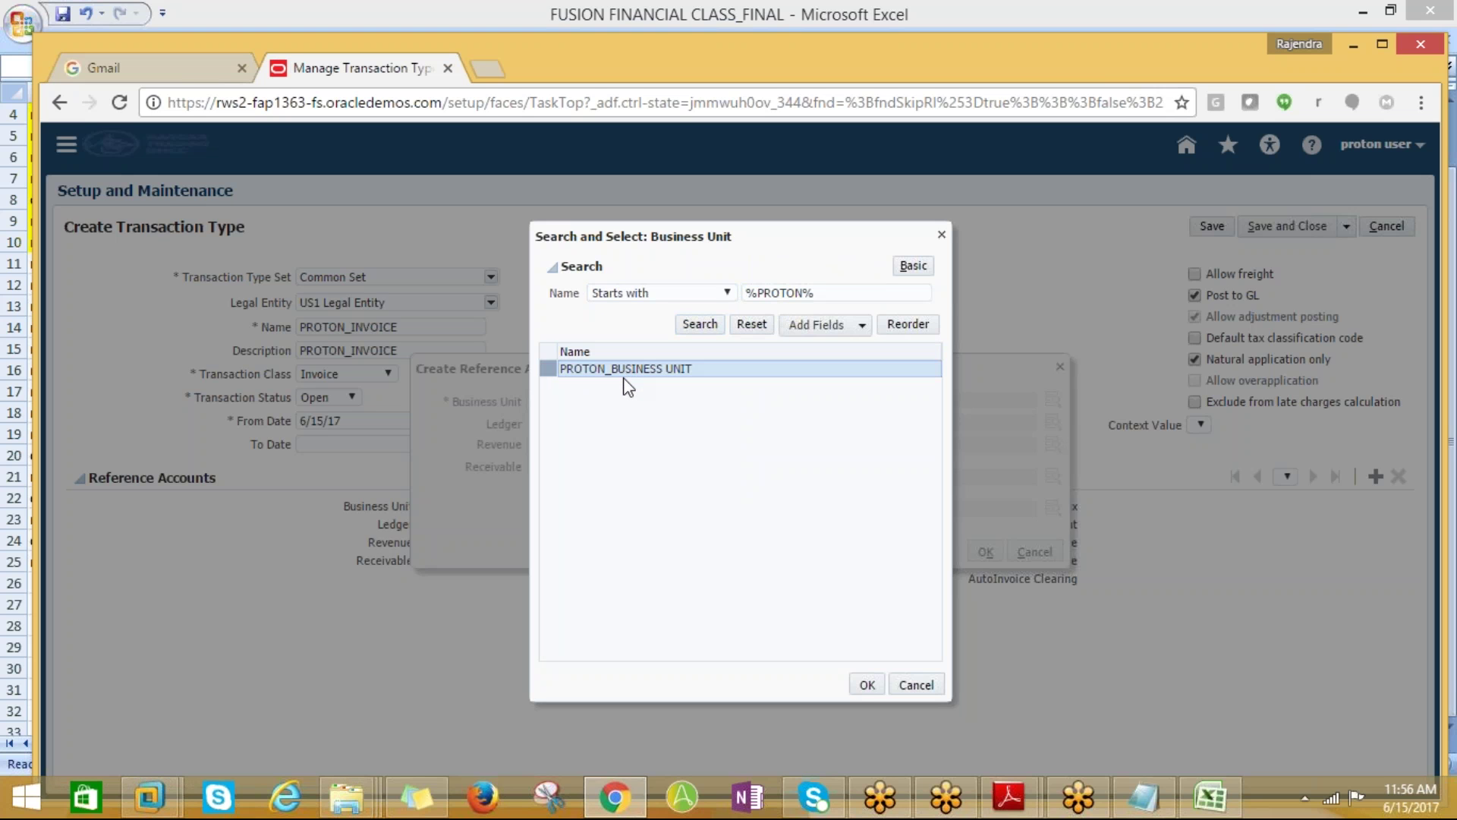
left_click(867, 687)
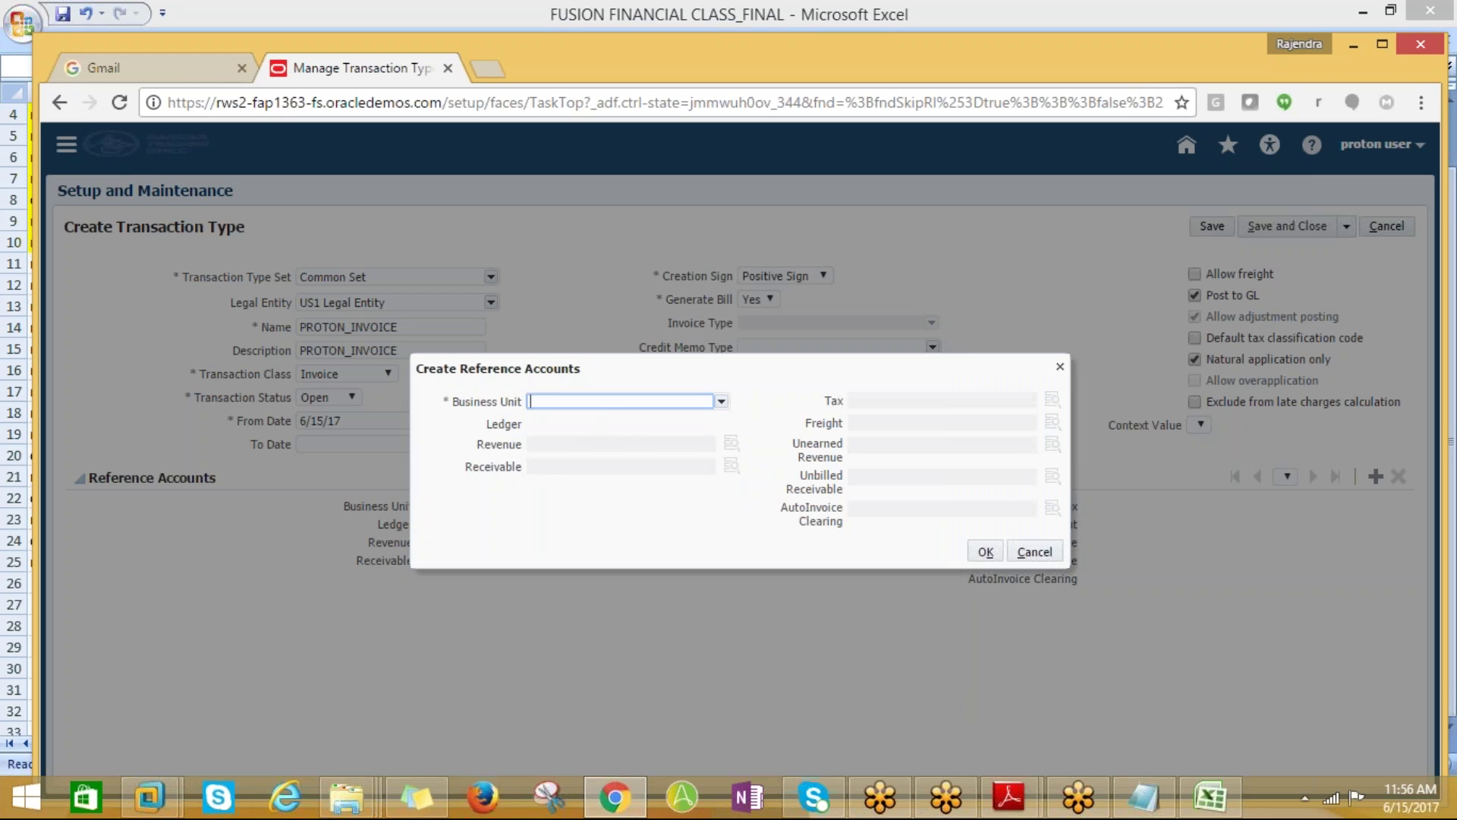
Type PROTON U directly into the Business Unit field, then clear it
type("PROTON")
type("U")
double_click(609, 400)
key("BackSpace")
Search business units for the full name PROTON_BSUUSINESSUNIT
left_click(721, 401)
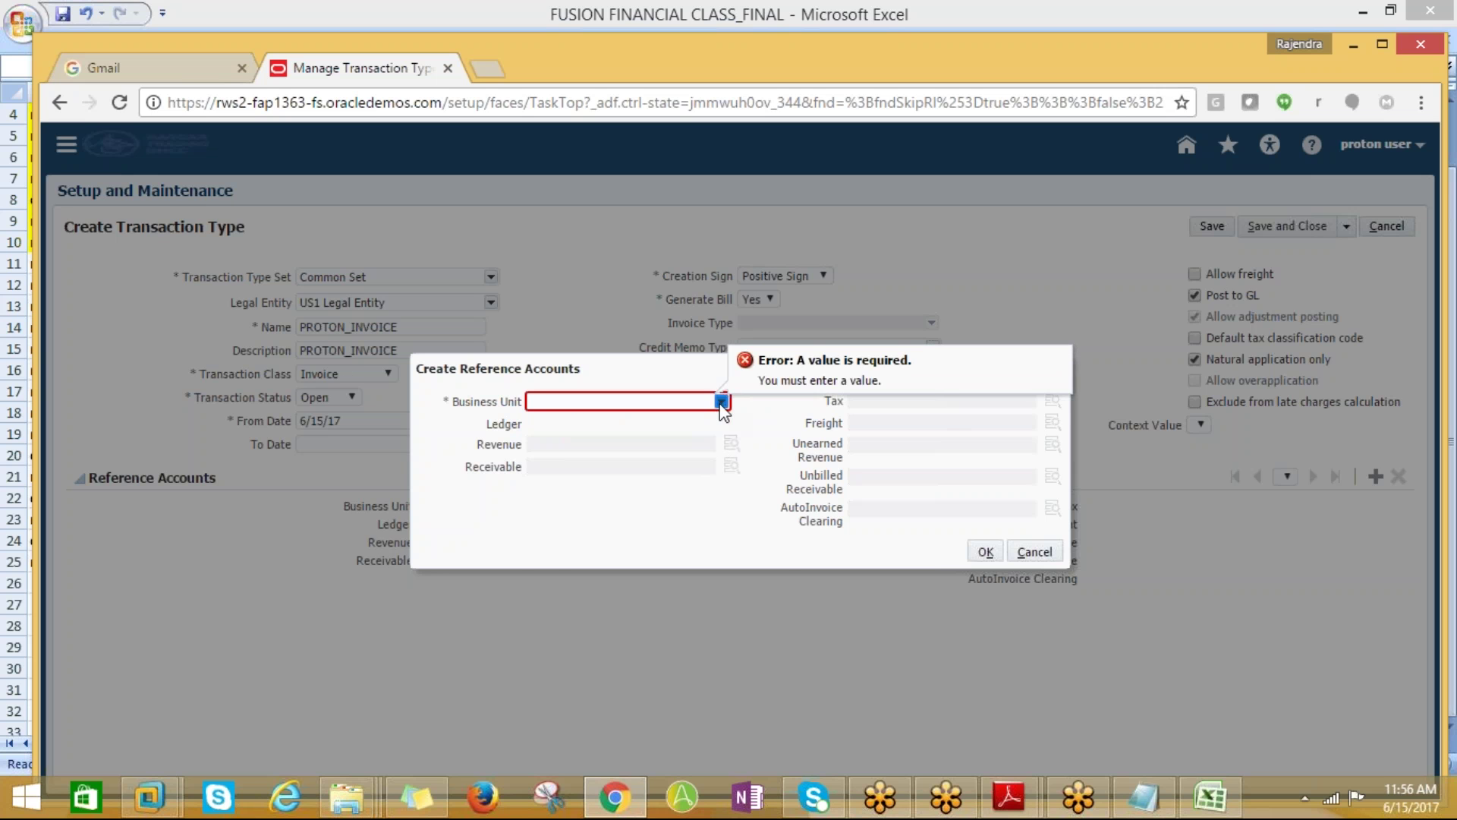
left_click_drag(773, 484, 772, 536)
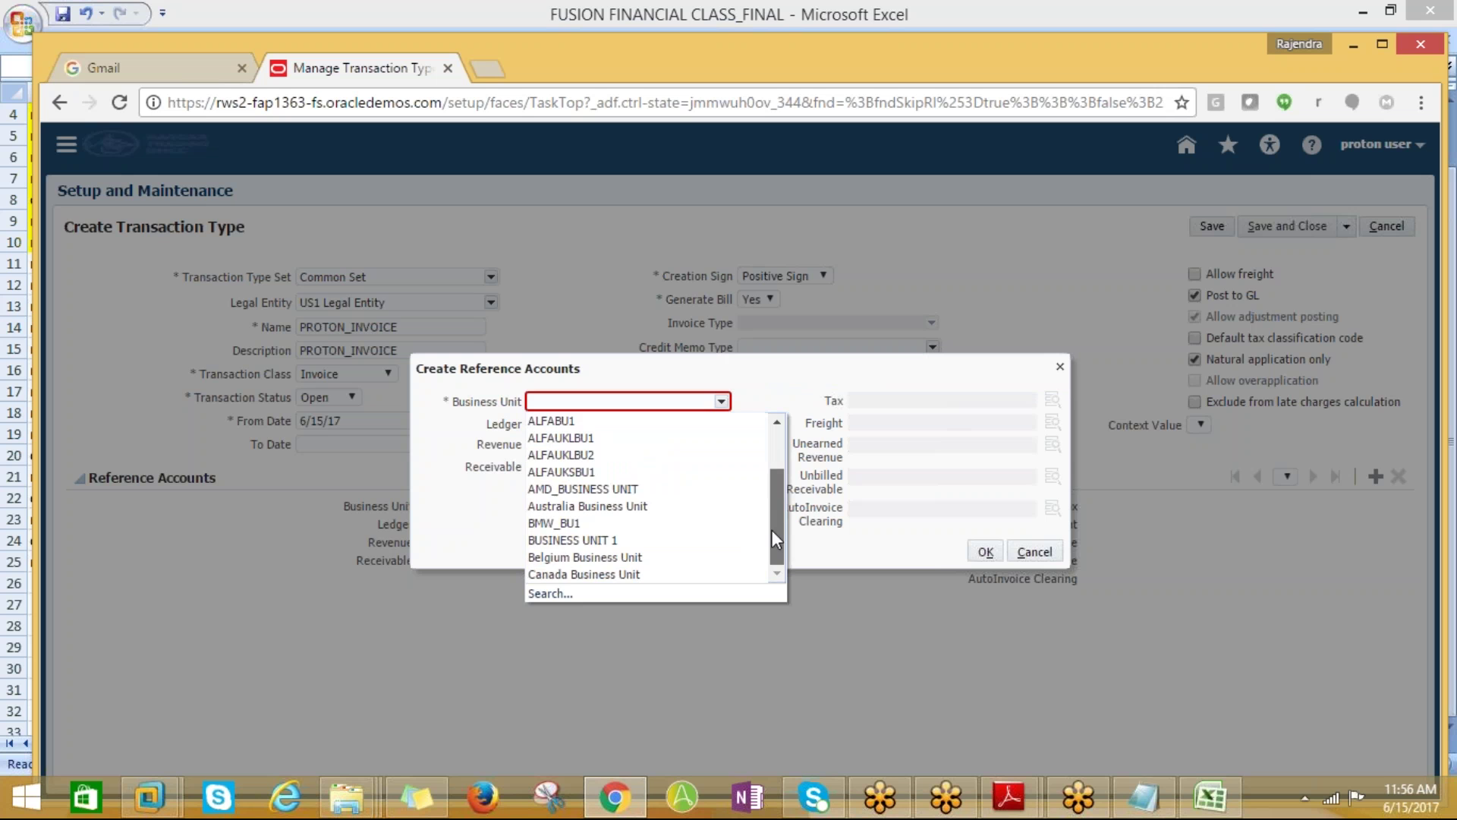
left_click(550, 594)
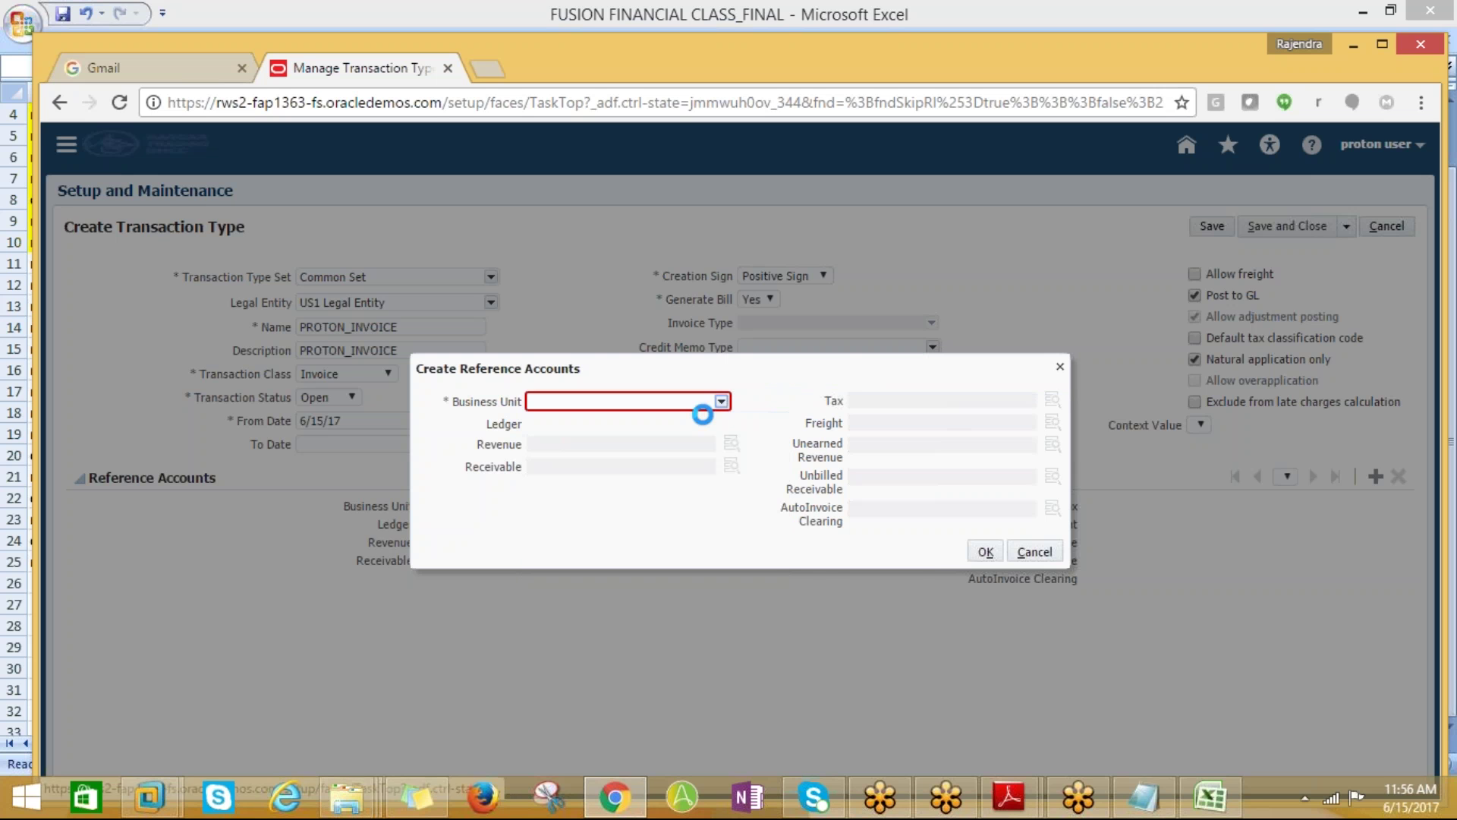
left_click(663, 294)
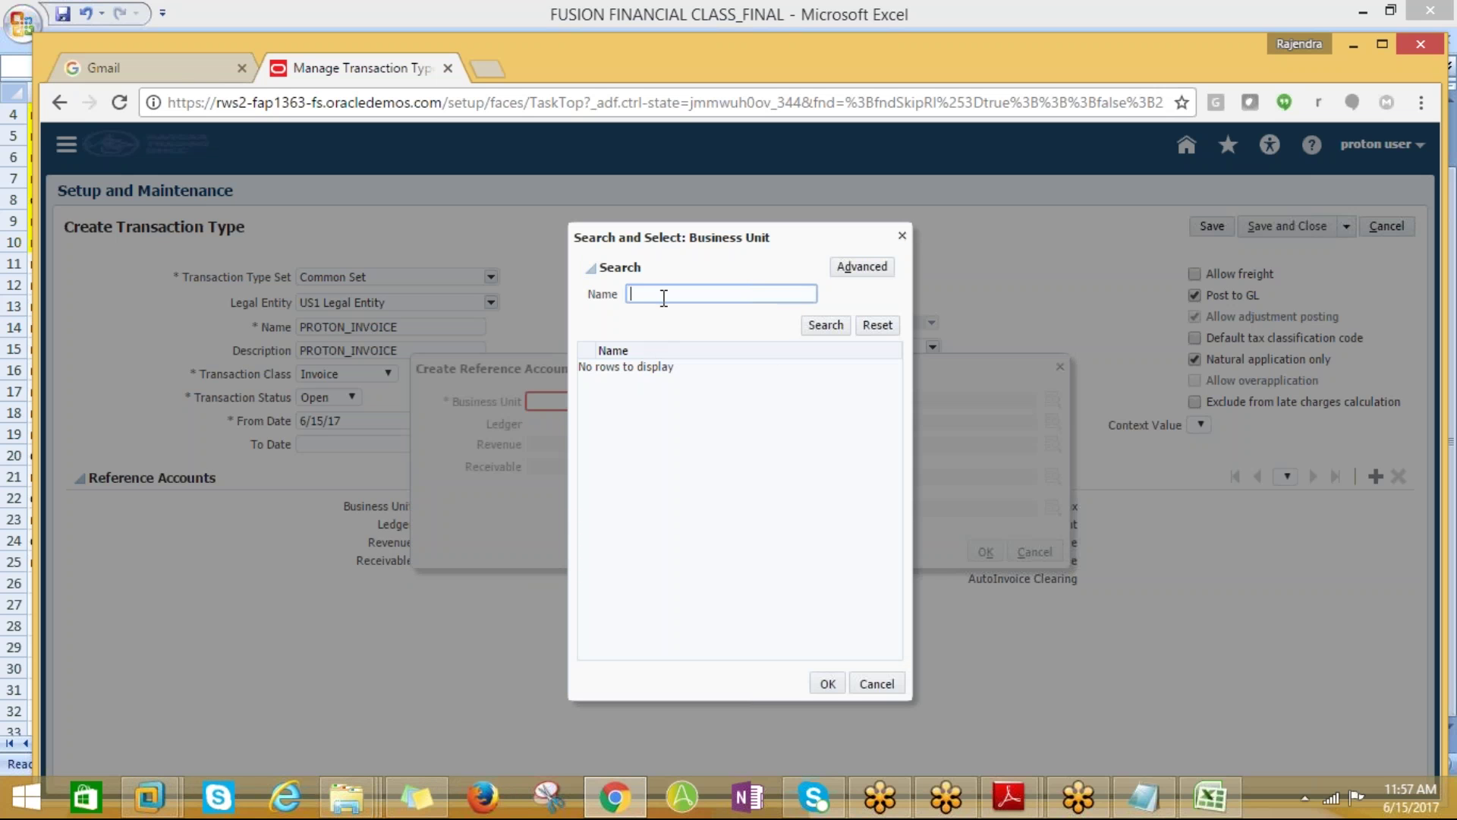
type("PROTON")
type("_BSU")
type("USINESSU")
type("NIT")
left_click(833, 327)
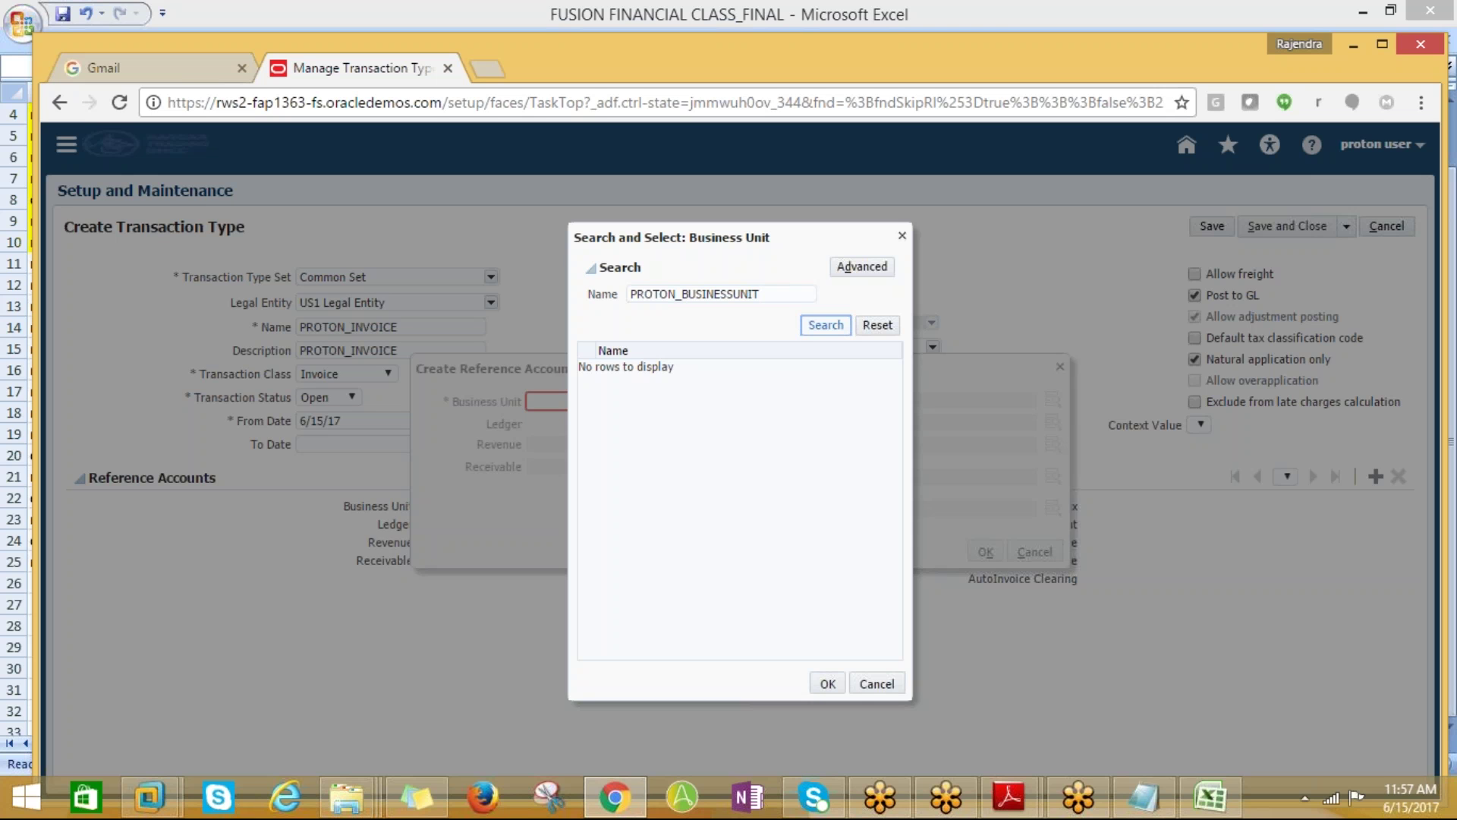
left_click(834, 331)
Retry with the advanced business unit search using PROTON% and %PROTON%, then close the search
left_click(861, 266)
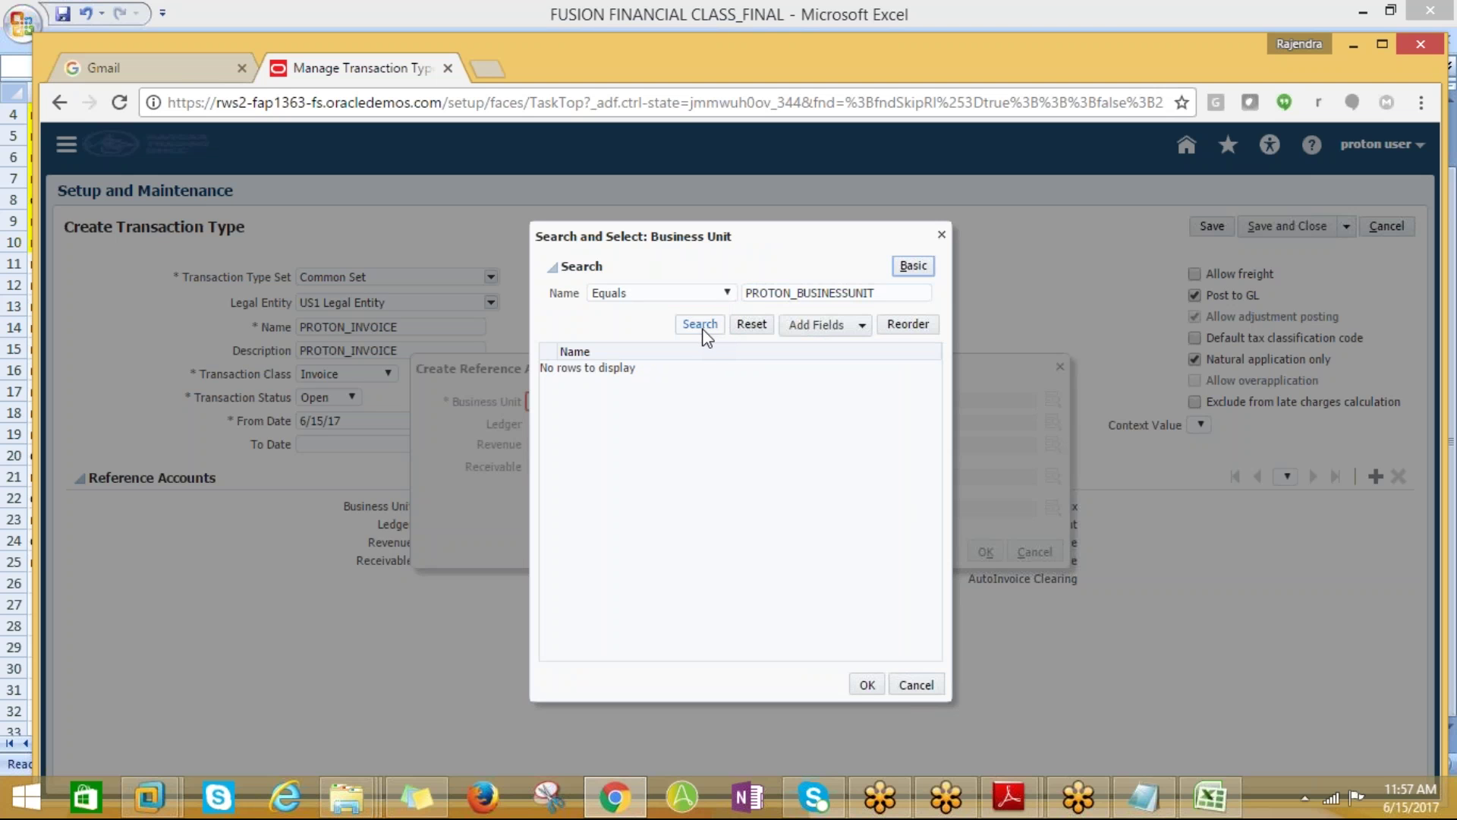
left_click(704, 330)
left_click(878, 294)
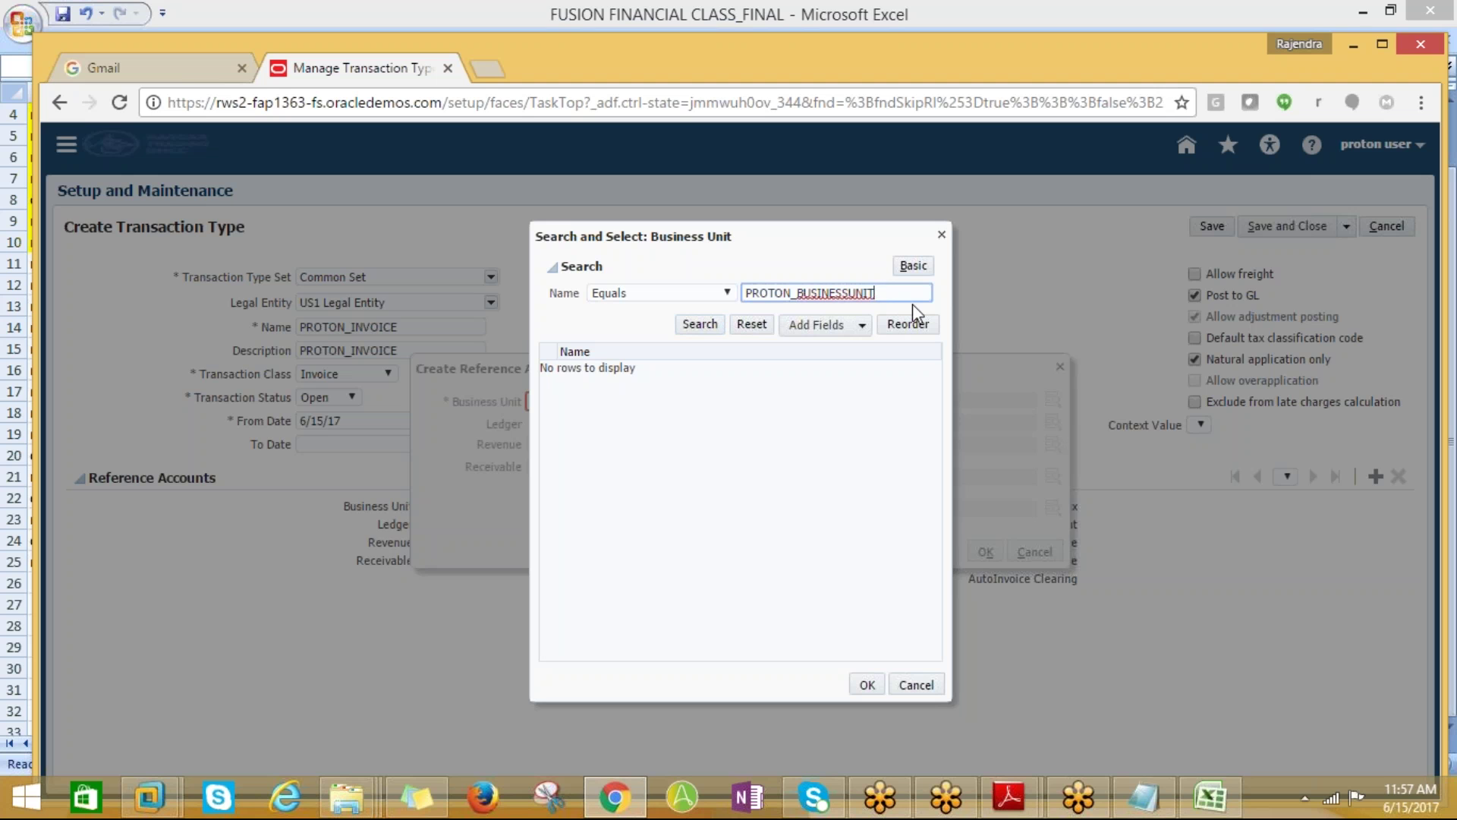
key("BackSpace")
key("BackSpace")
key("BackSpace")
key("BackSpace")
key("BackSpace")
key("BackSpace")
key("BackSpace")
key("BackSpace")
key("BackSpace")
key("BackSpace")
key("BackSpace")
key("BackSpace")
key("BackSpace")
type("%")
left_click(721, 331)
left_click(708, 328)
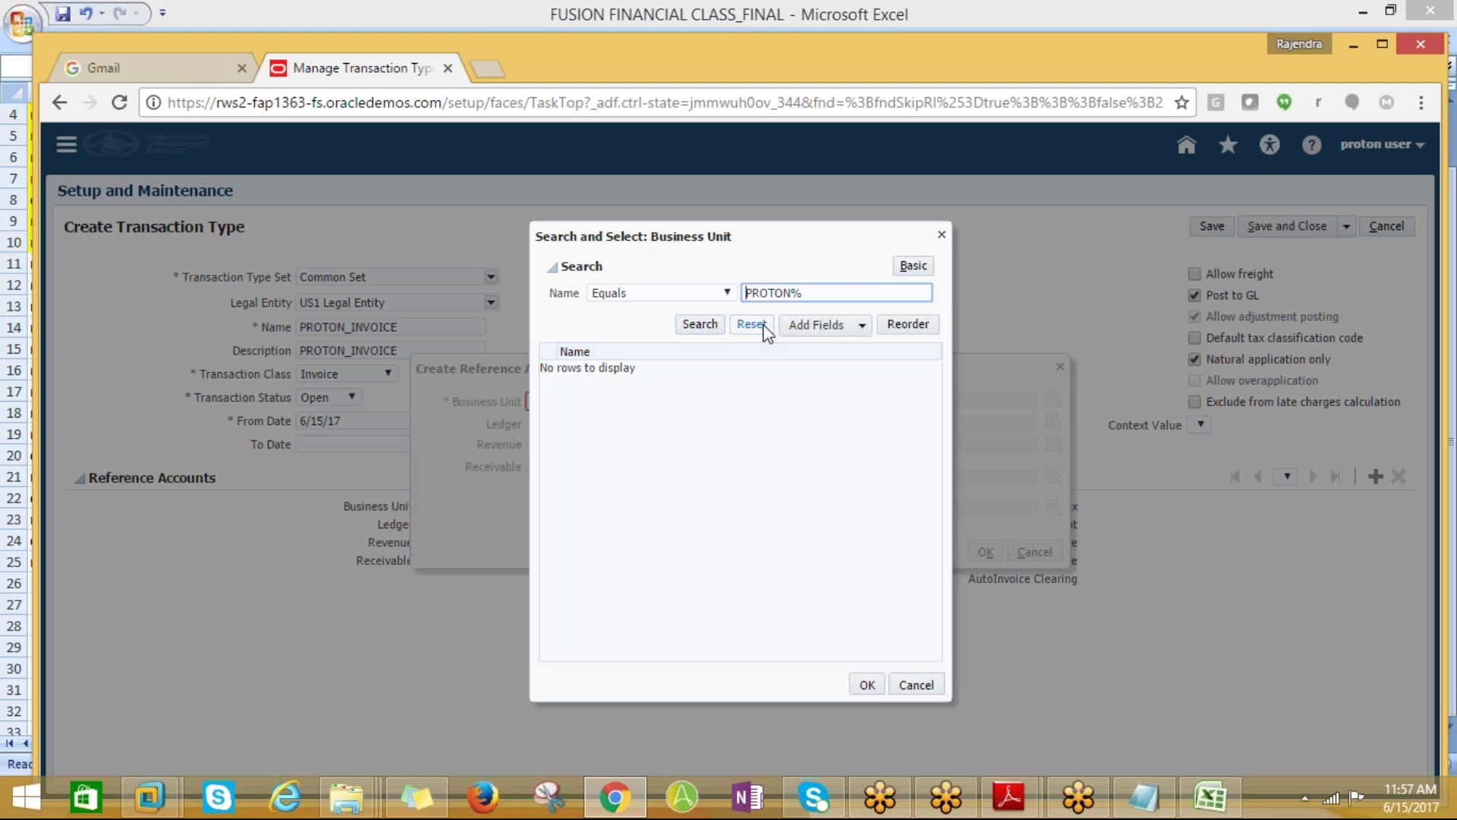
type("%")
left_click(710, 331)
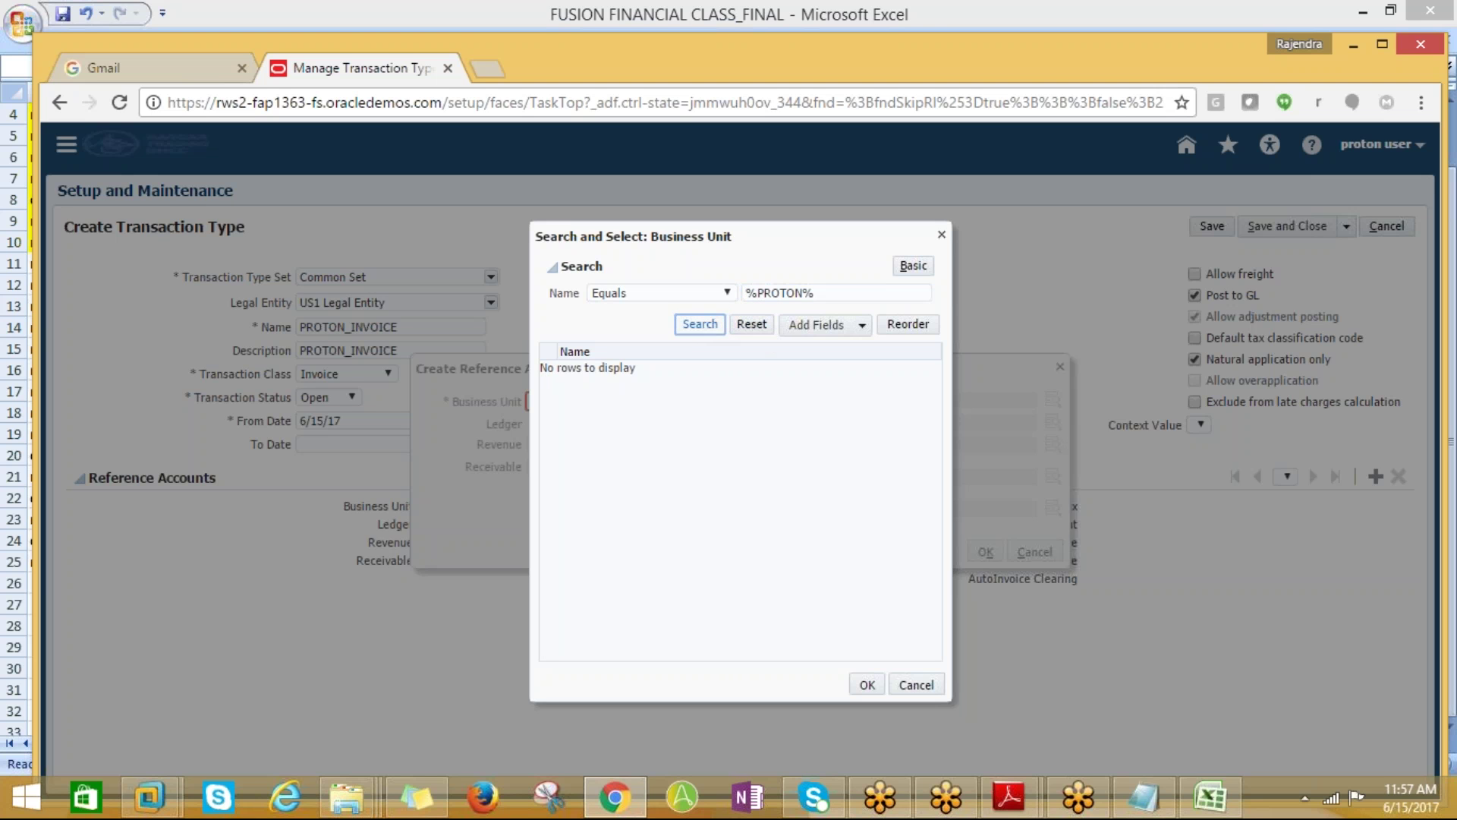
left_click(708, 333)
left_click(704, 332)
left_click(918, 685)
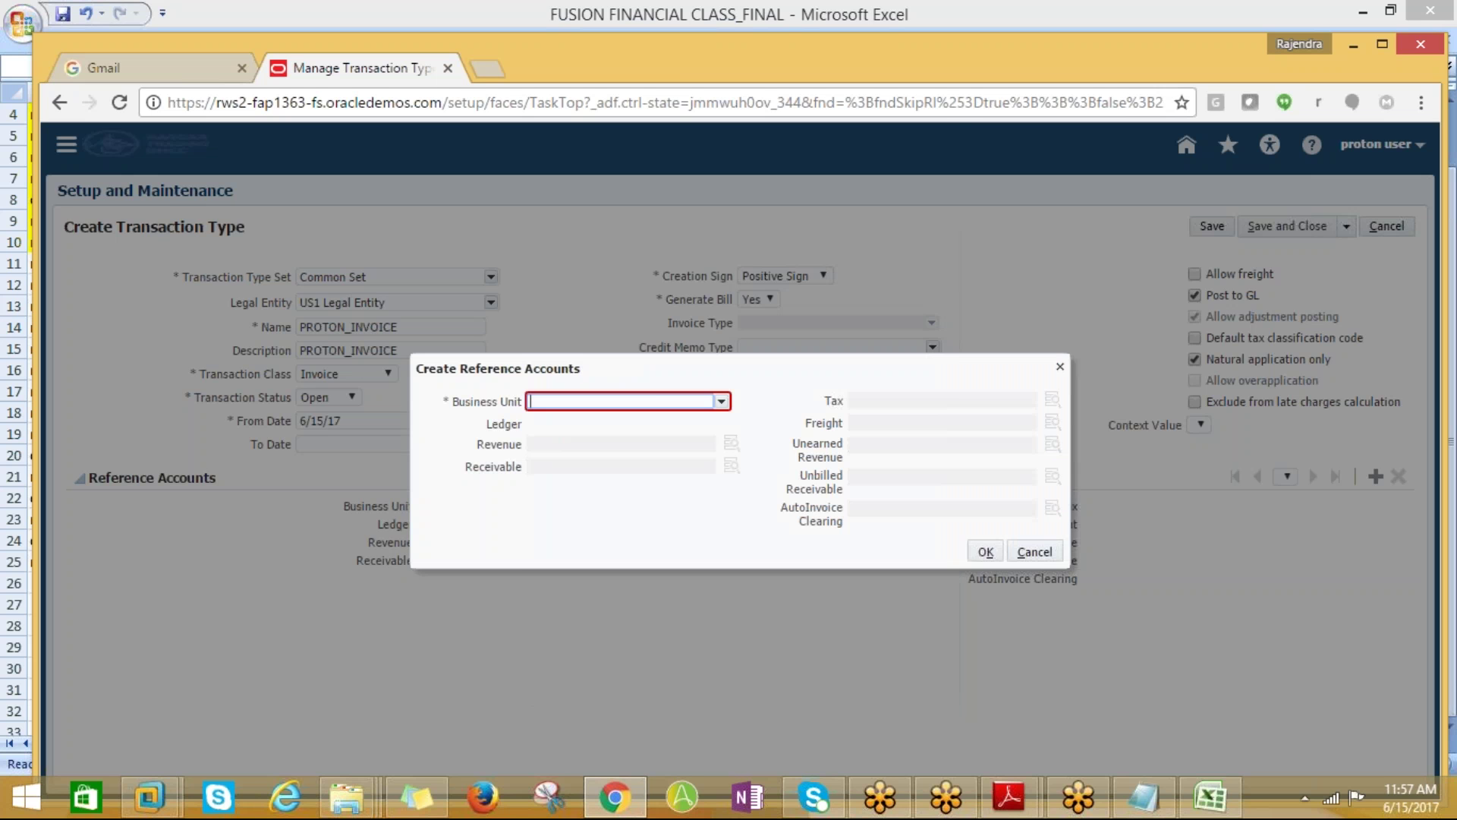
Restart the reference account entry and search business units for %PROTON%
left_click(1035, 553)
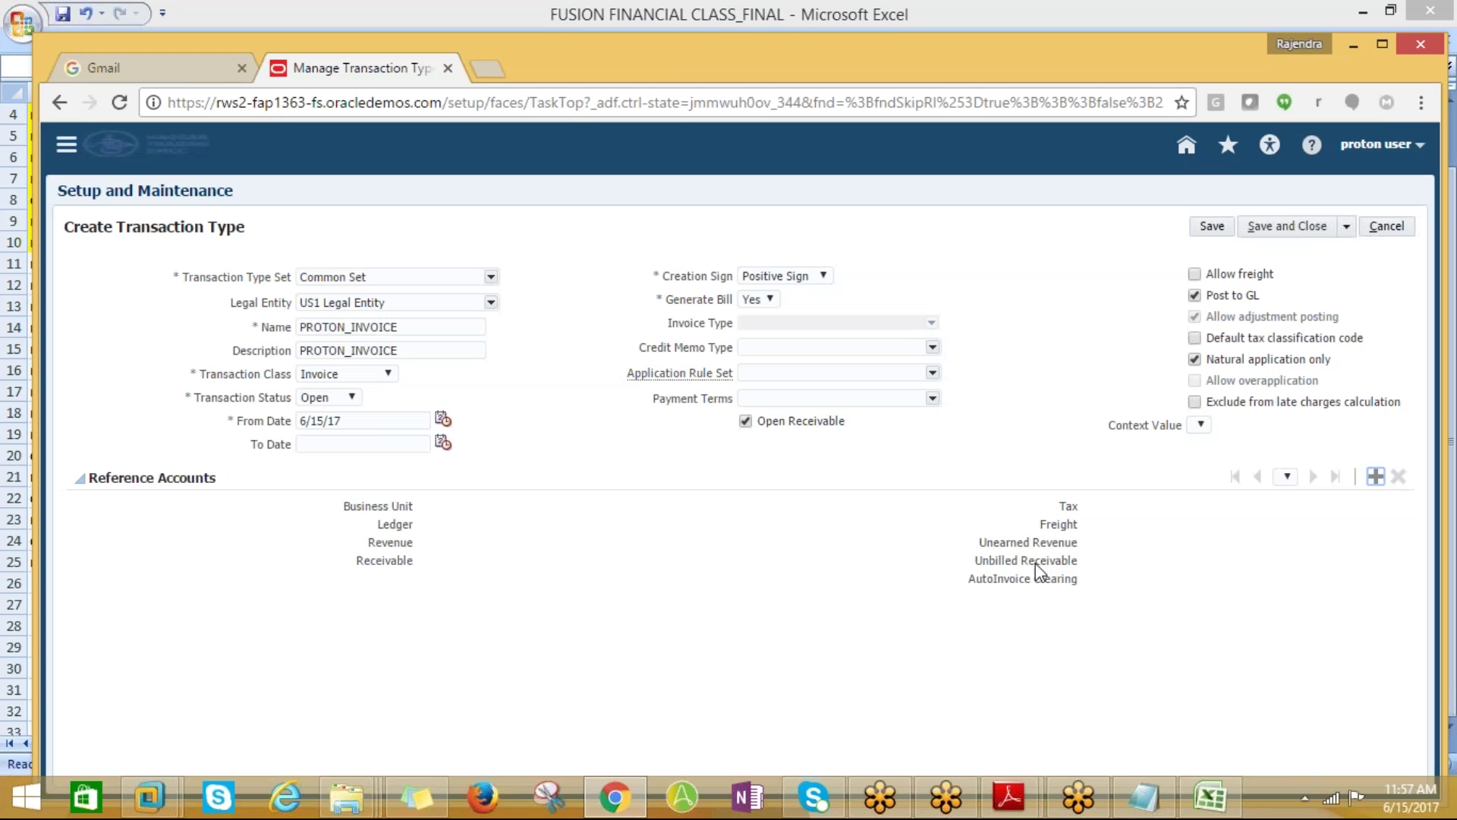
left_click(1376, 476)
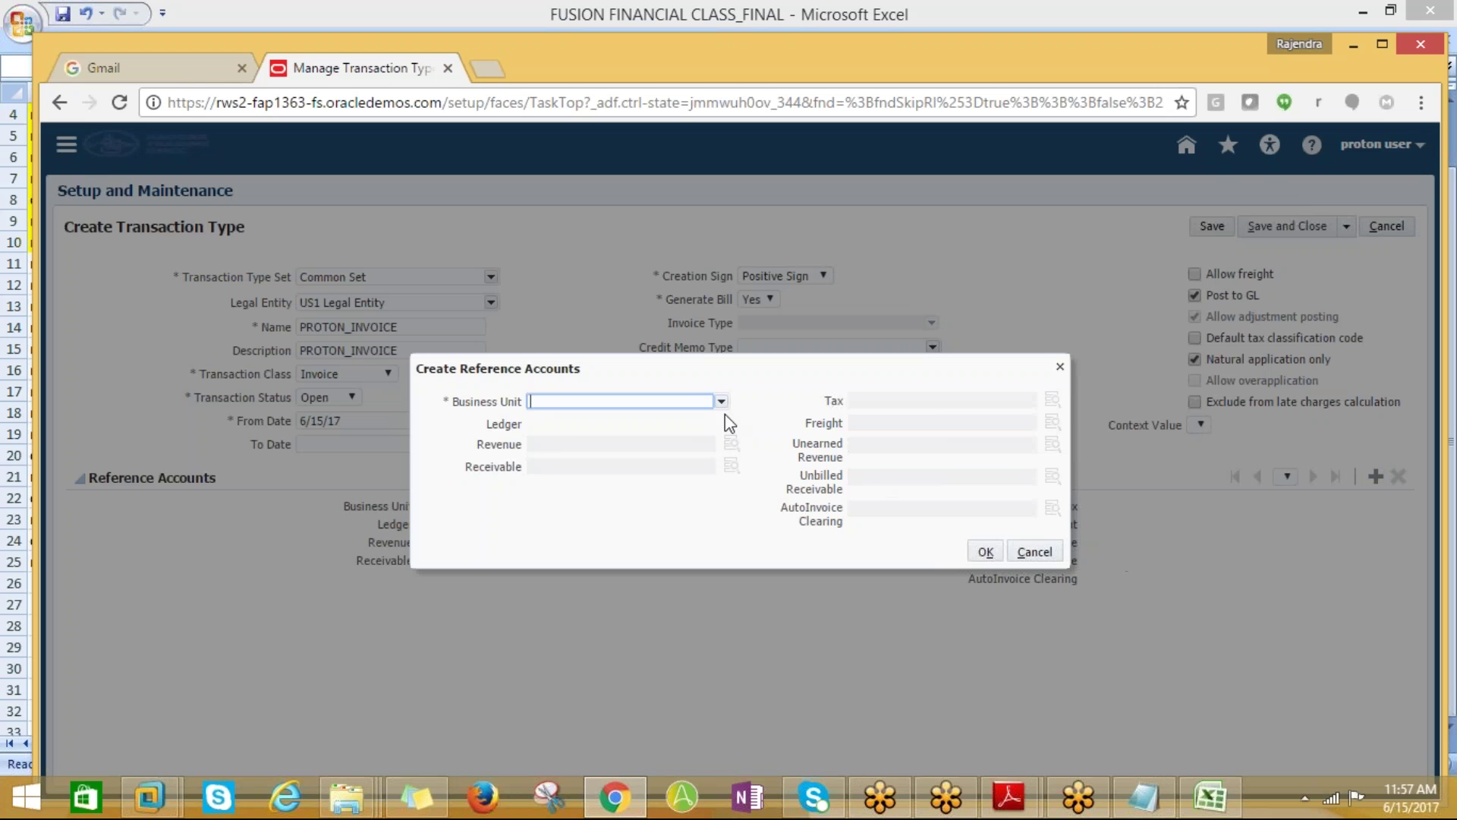
left_click(721, 402)
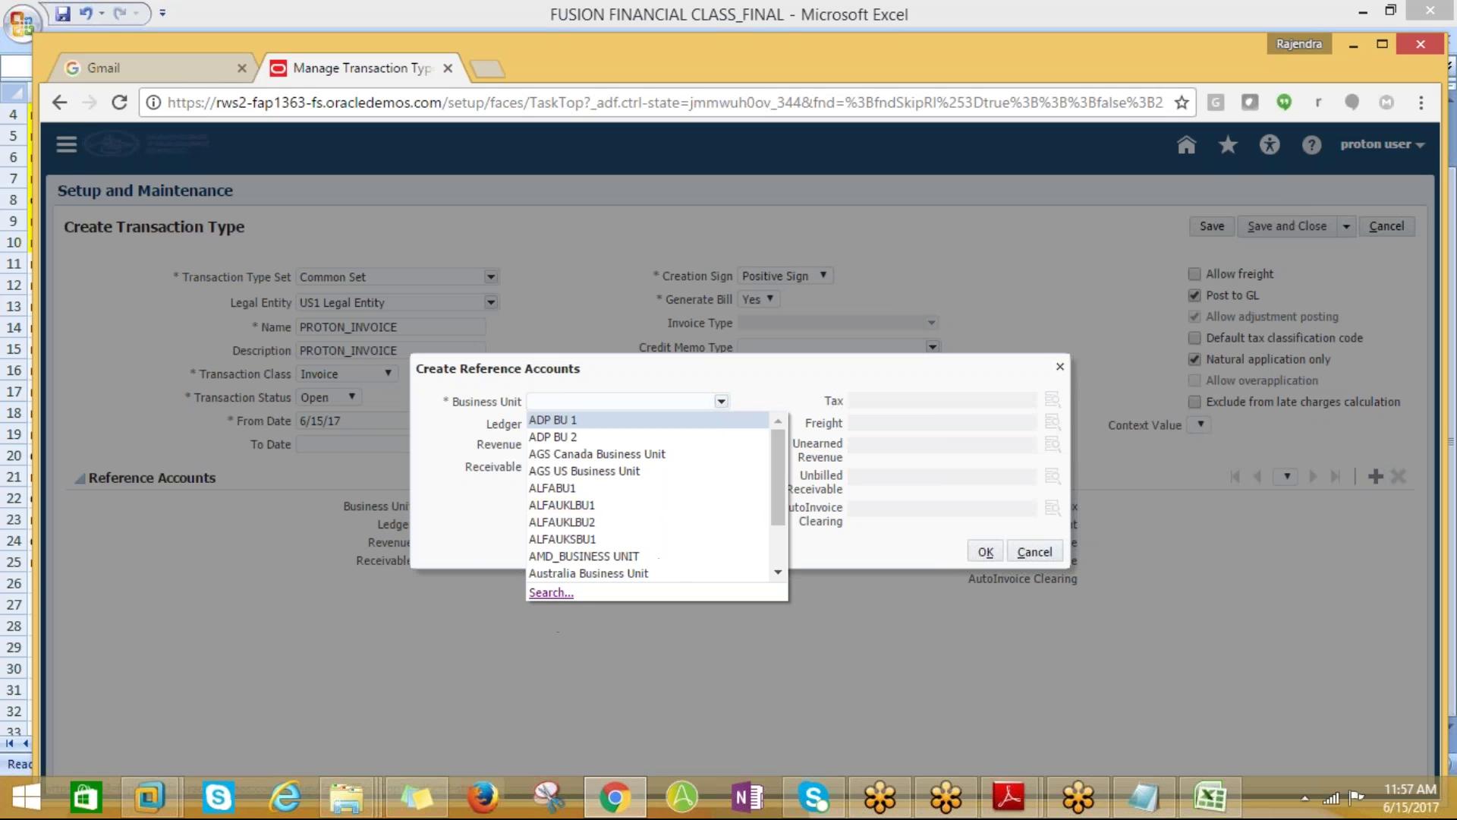
left_click(551, 592)
left_click(656, 296)
type("%PROTON%")
left_click(818, 324)
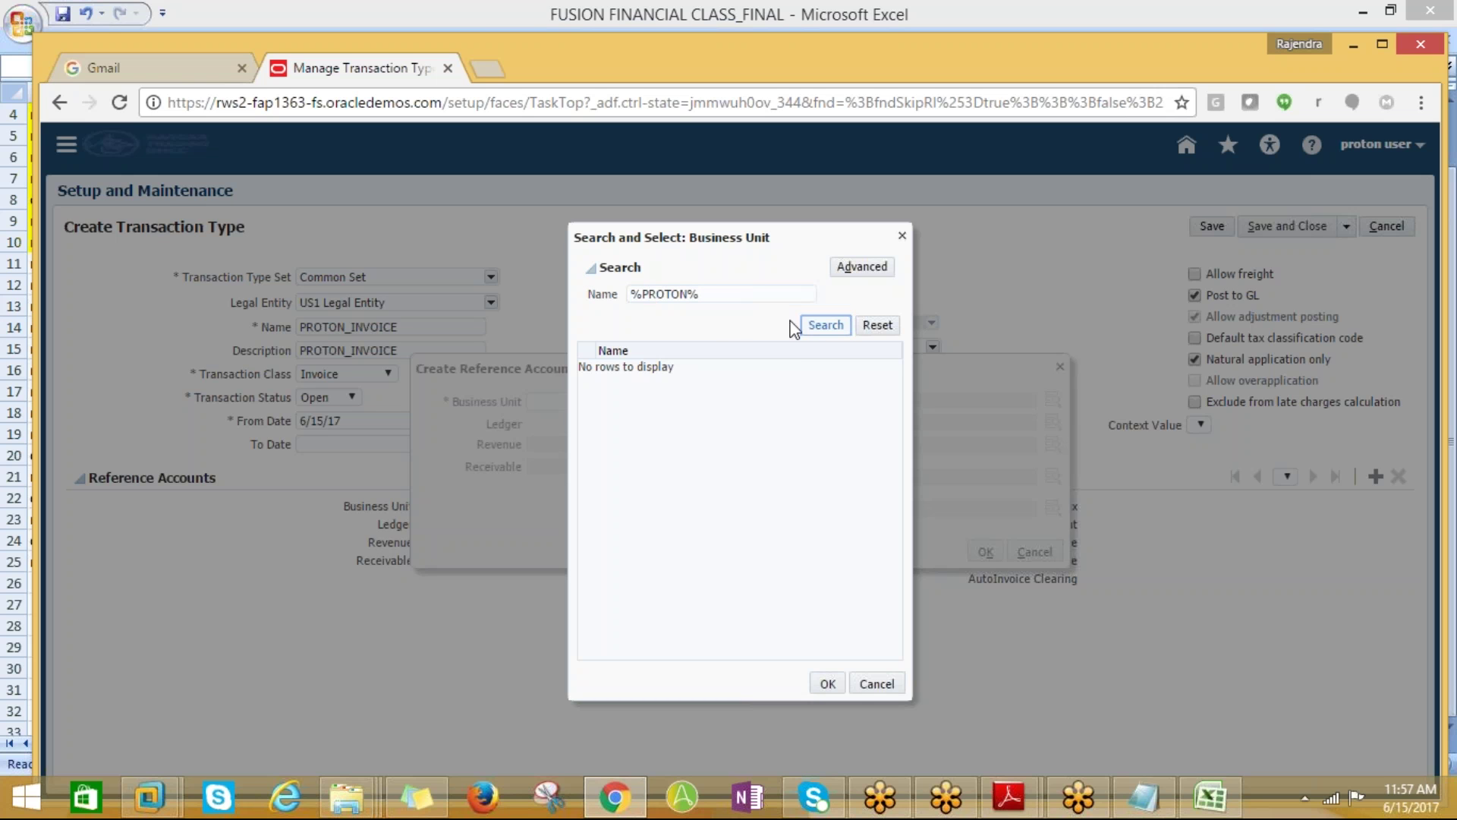
triple_click(683, 294)
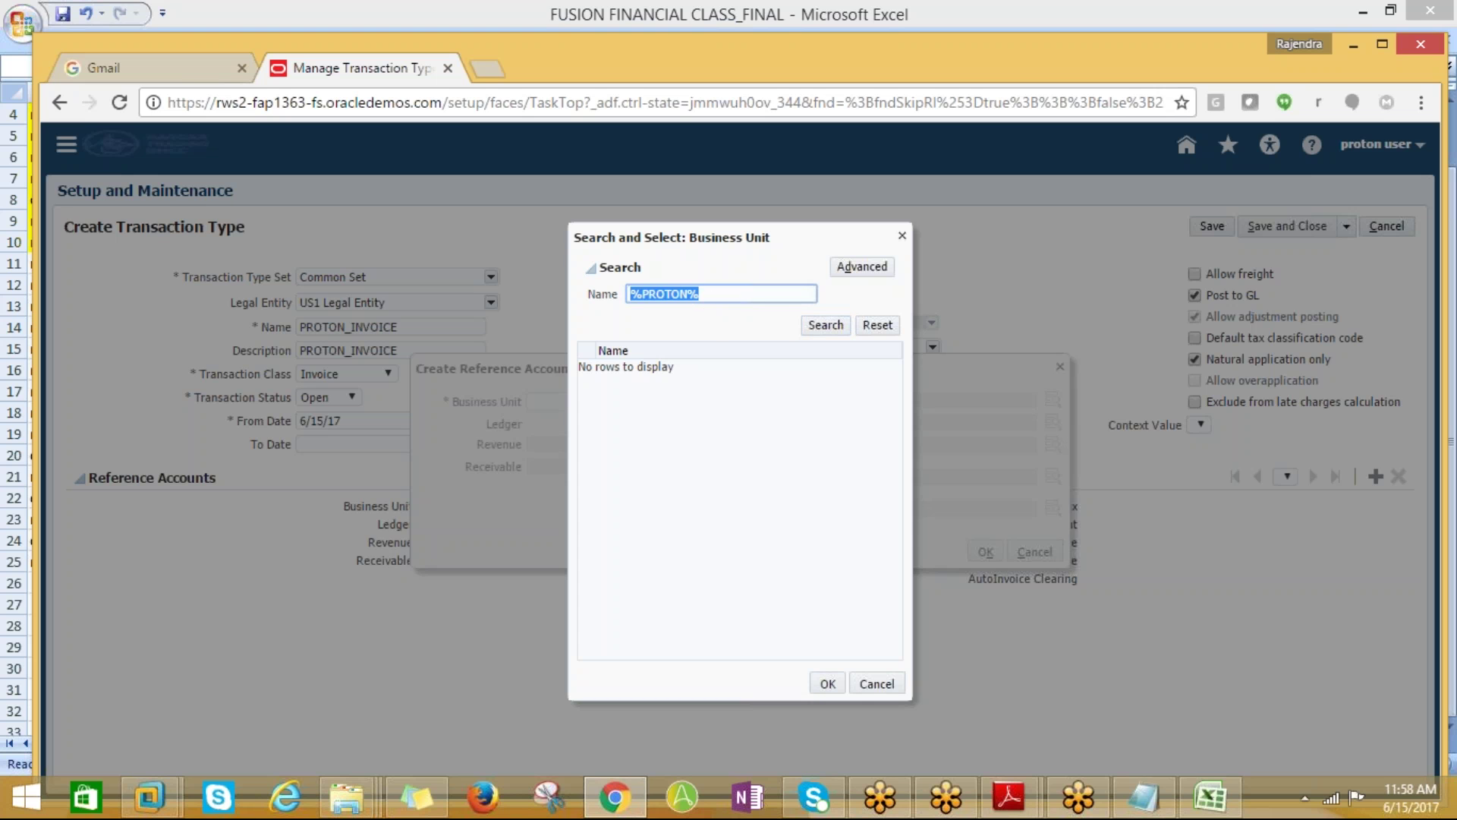
key("BackSpace")
In advanced business unit search, try %PROTON% with the Between name operator
left_click(850, 266)
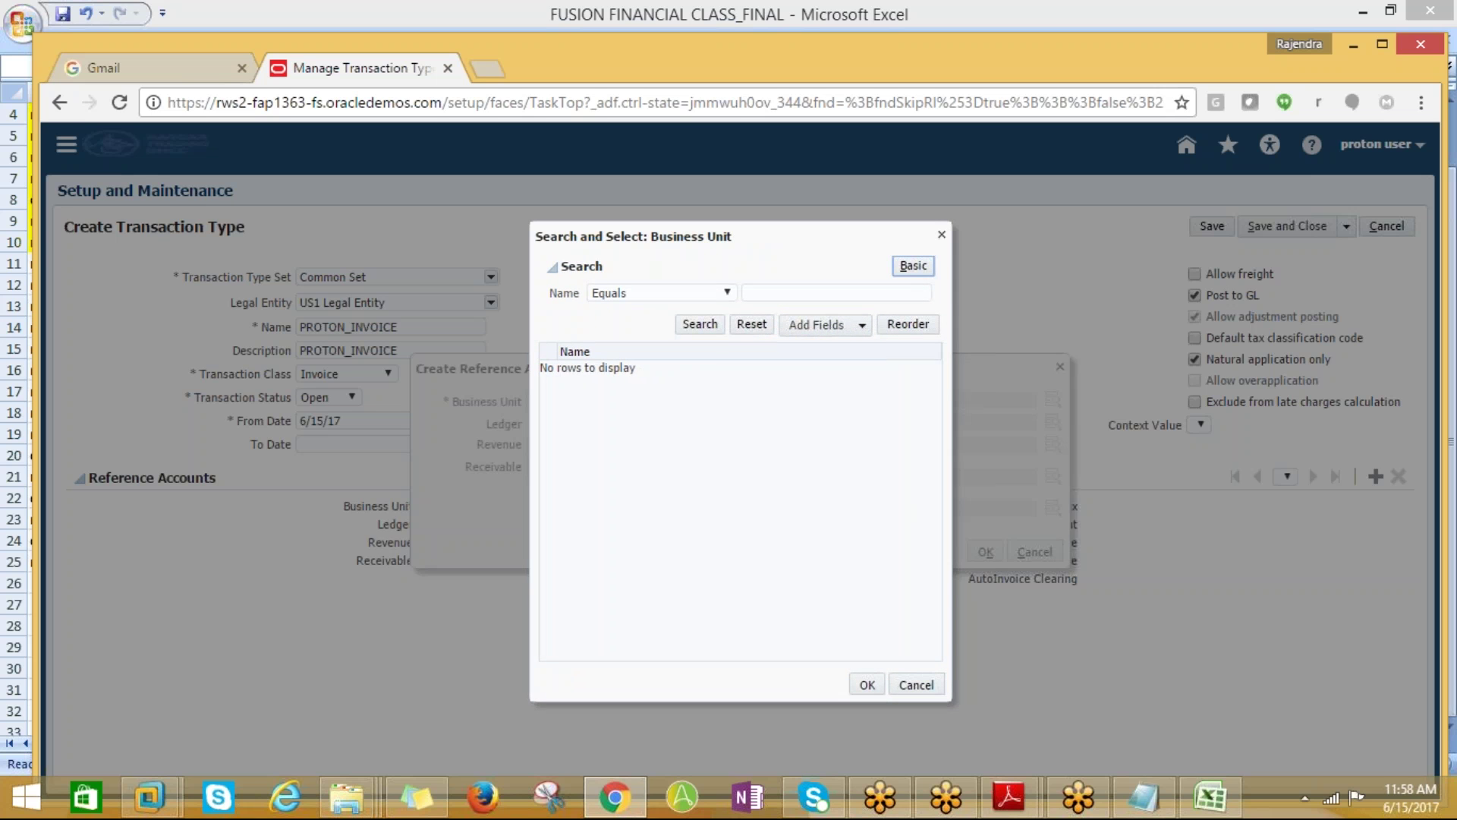
left_click(759, 293)
type("%PROTON%")
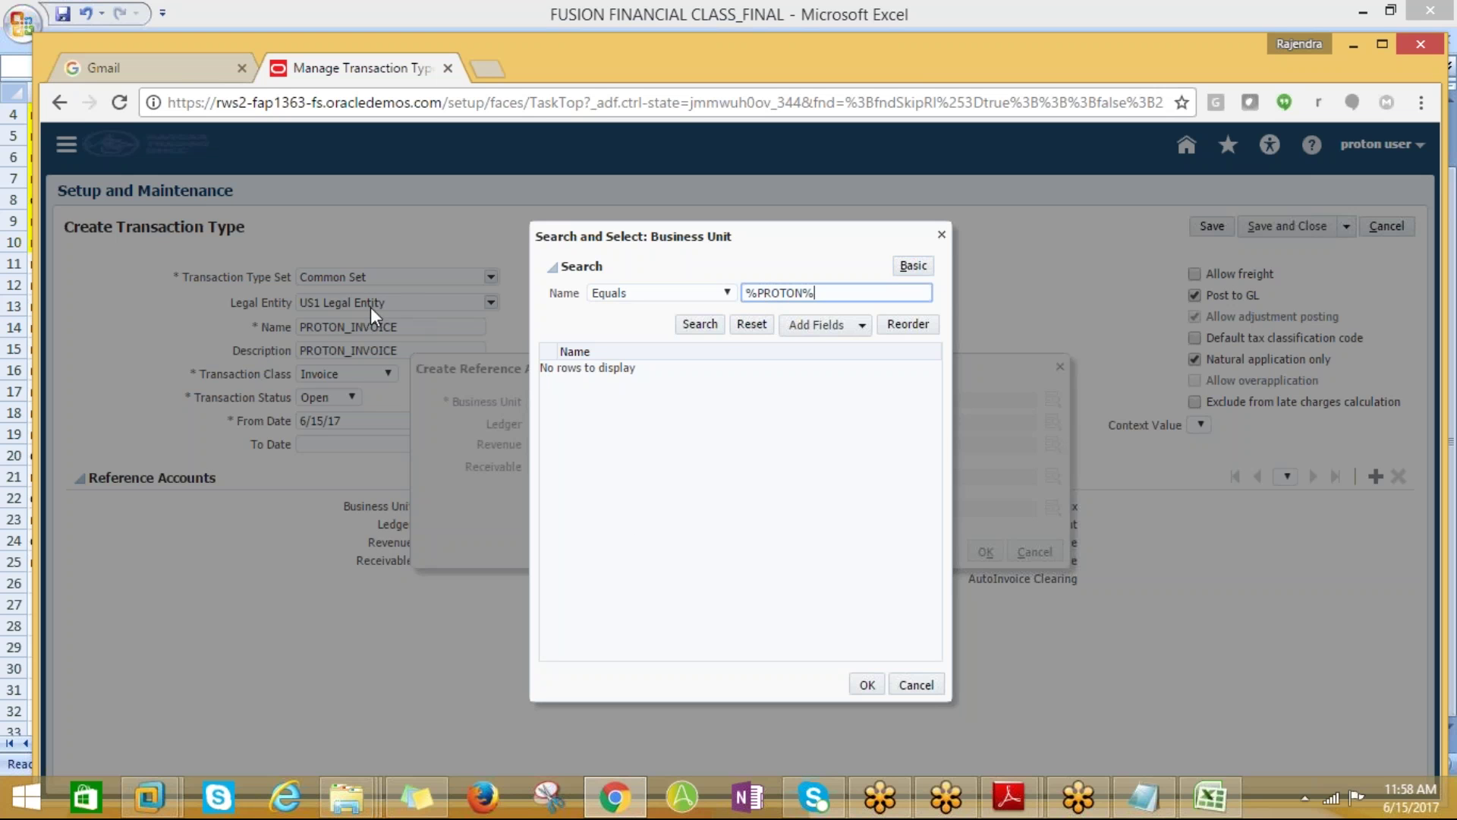
left_click(697, 325)
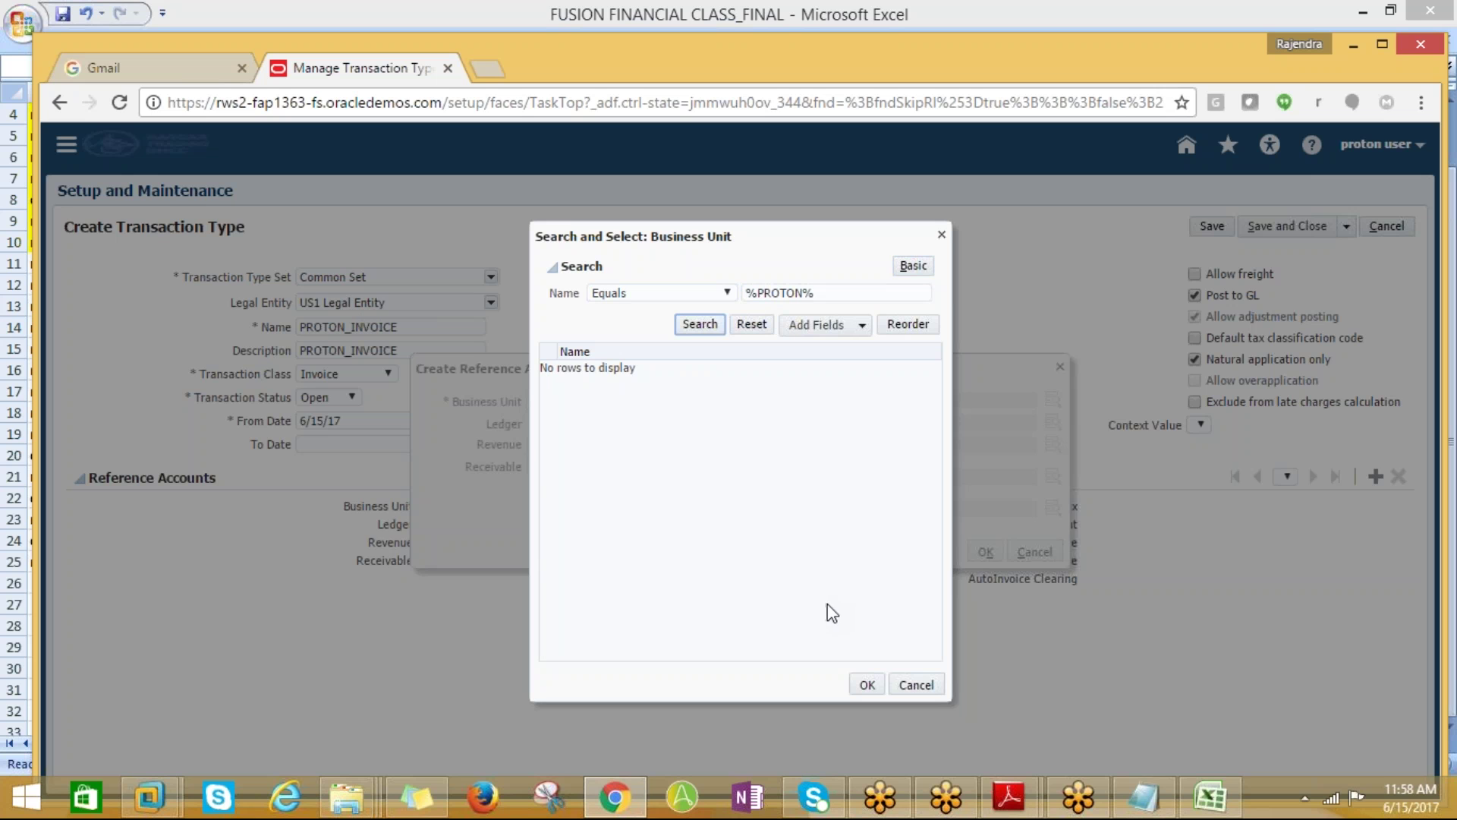
left_click(723, 293)
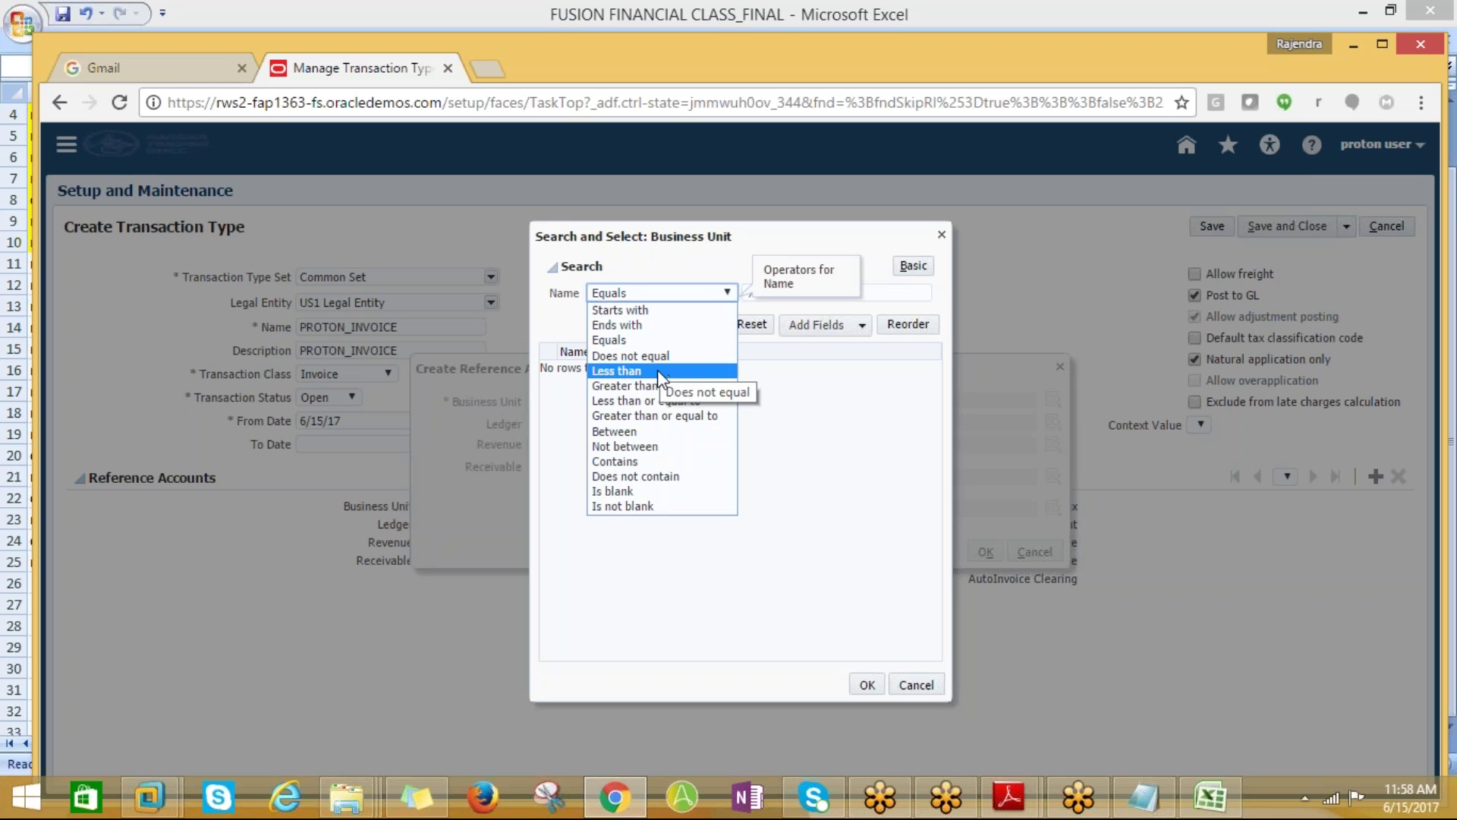
left_click(626, 431)
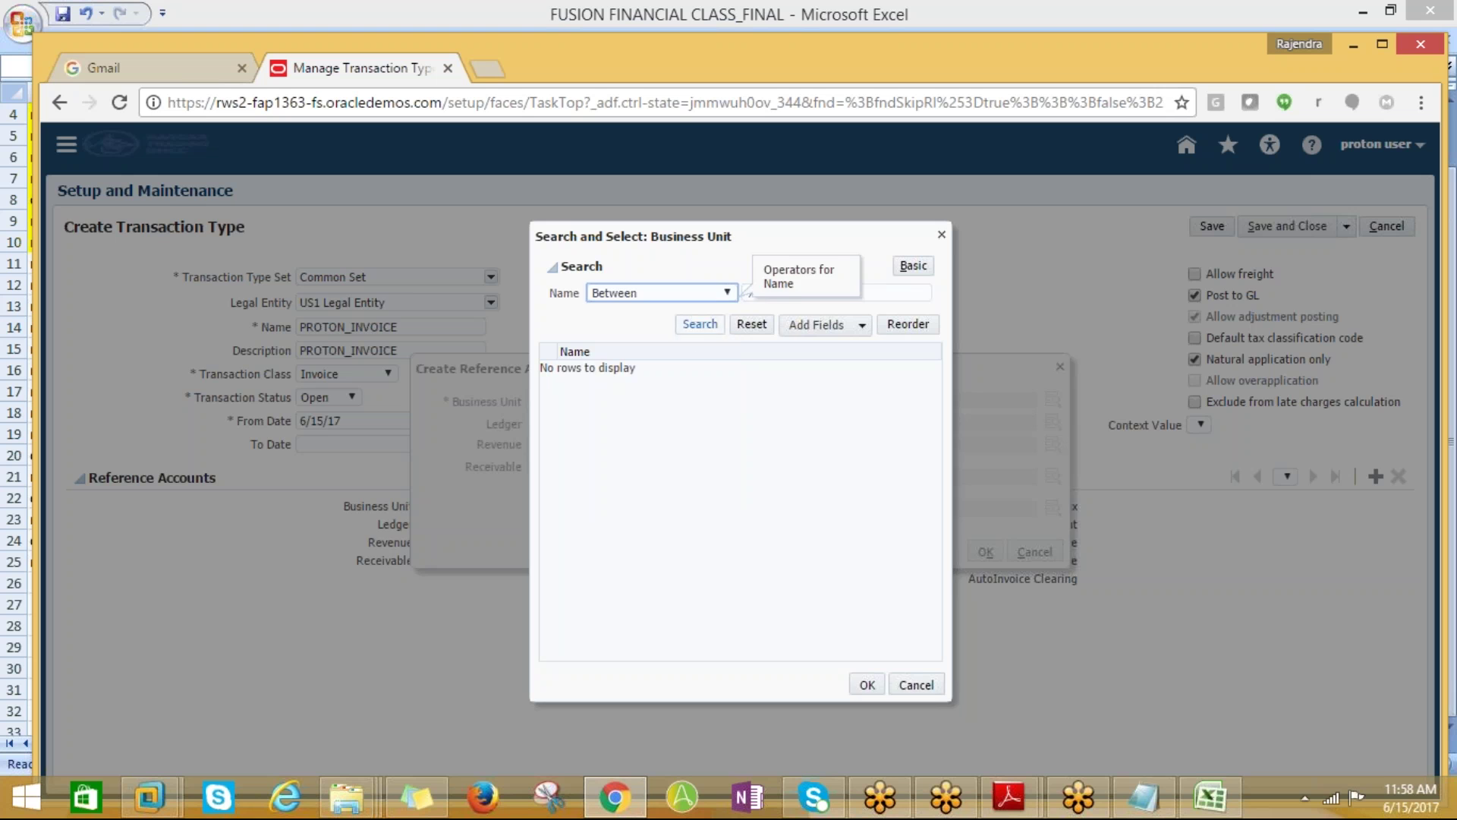
left_click(798, 323)
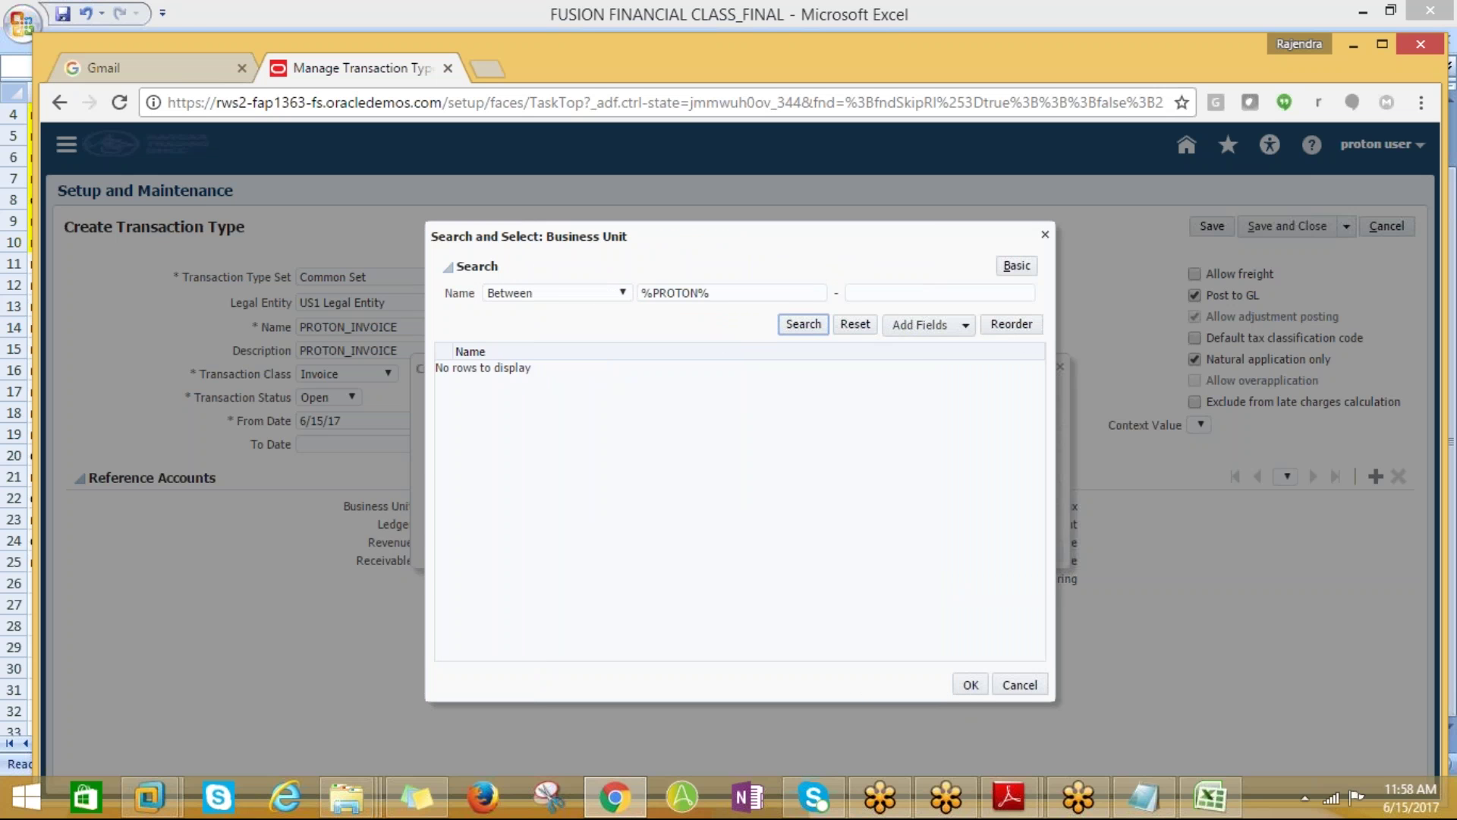
Switch the name operator to Contains and choose PROTON_BUSINESS UNIT as the business unit
left_click(622, 293)
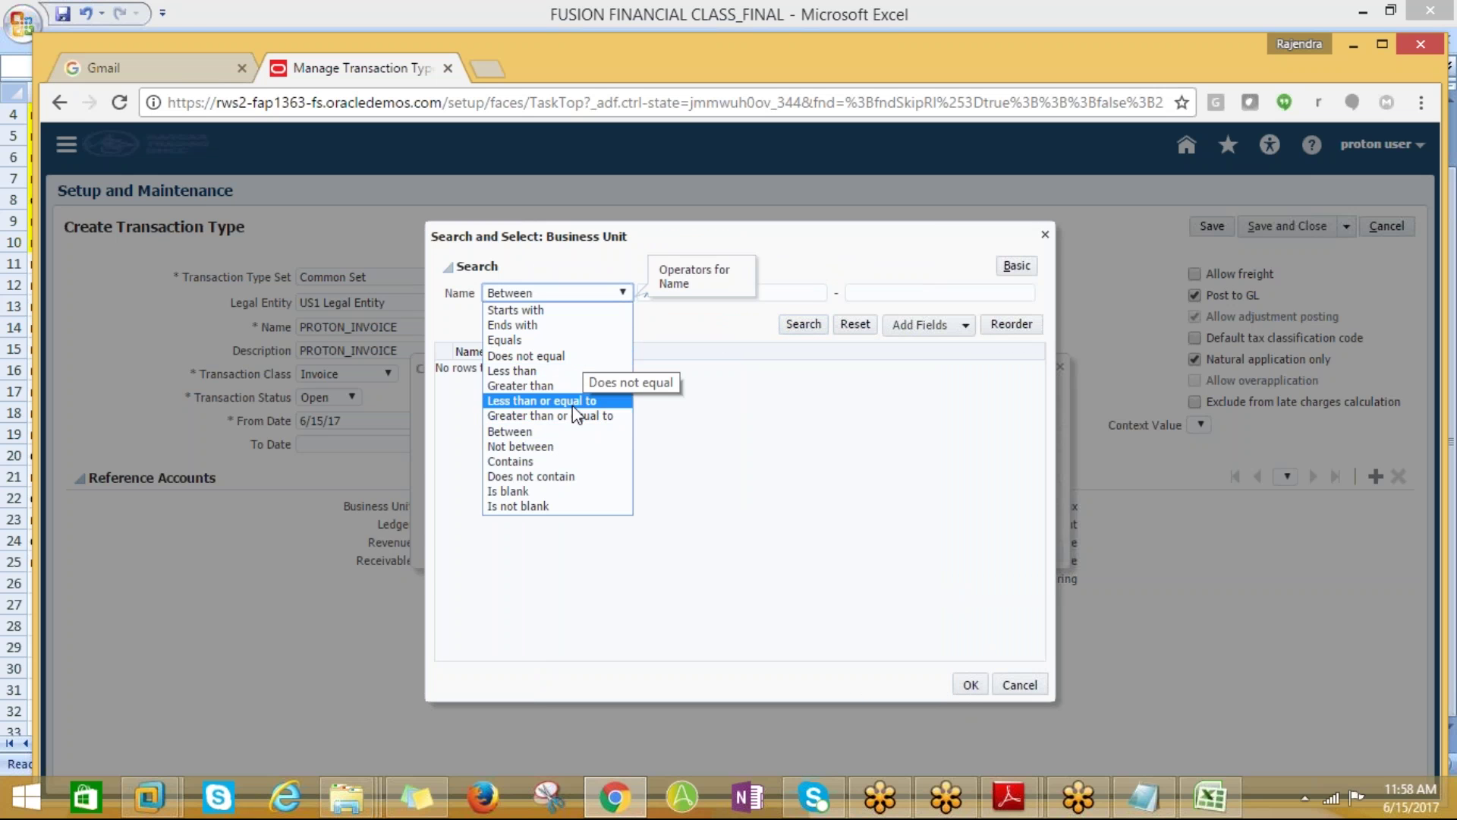
left_click(531, 461)
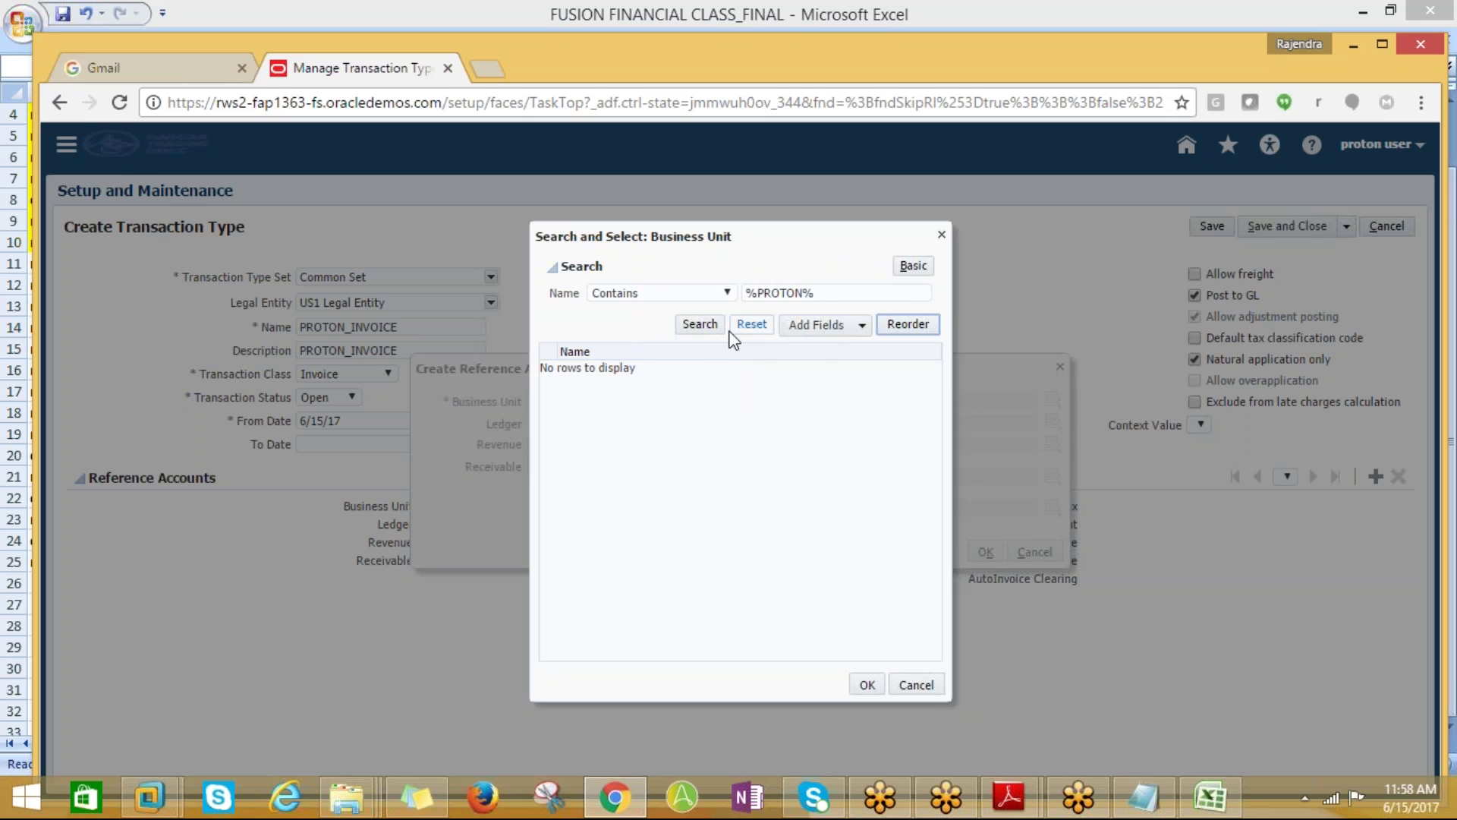
left_click(709, 322)
left_click(815, 293)
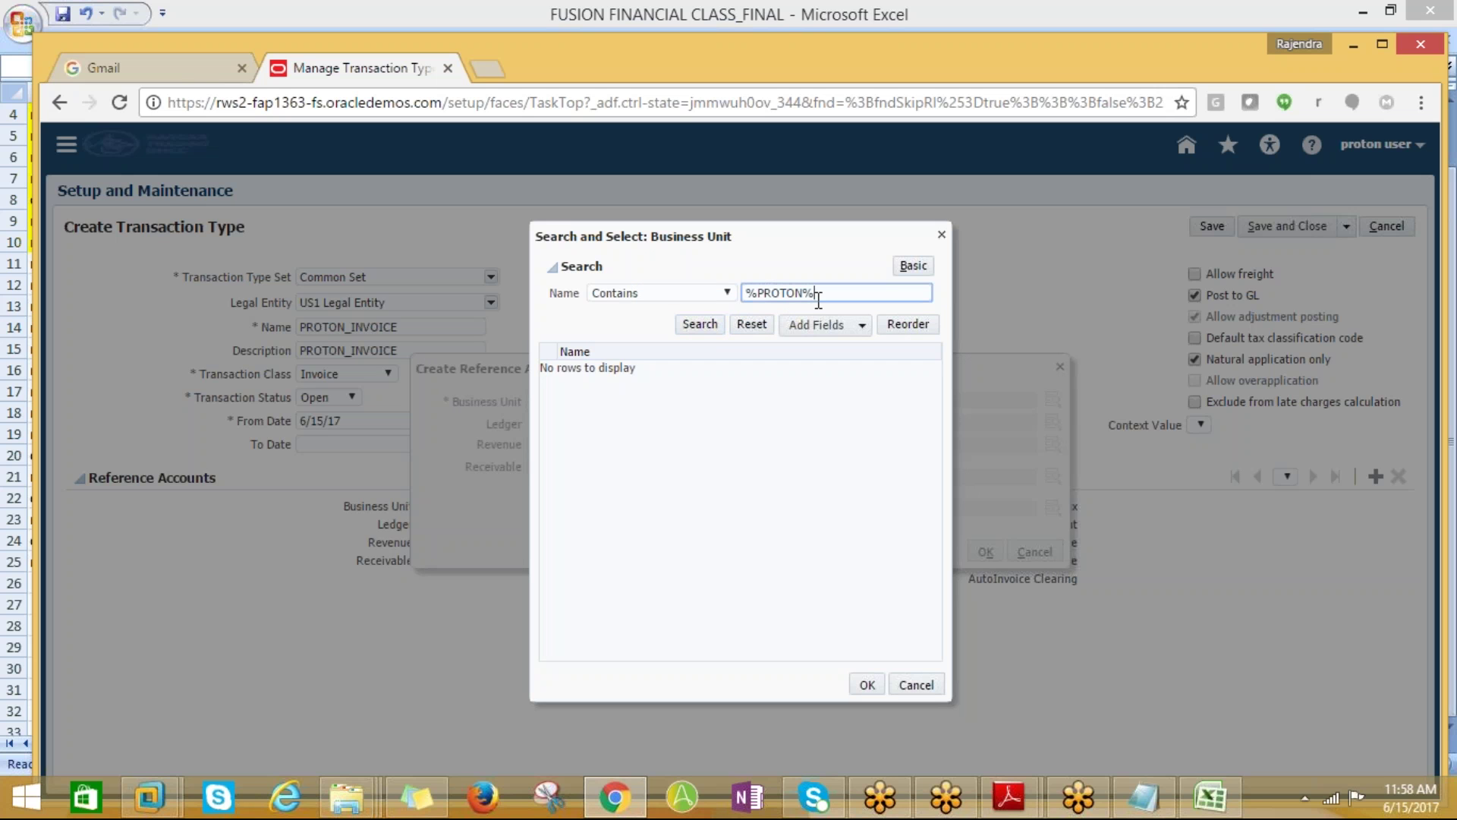
left_click_drag(815, 293, 757, 296)
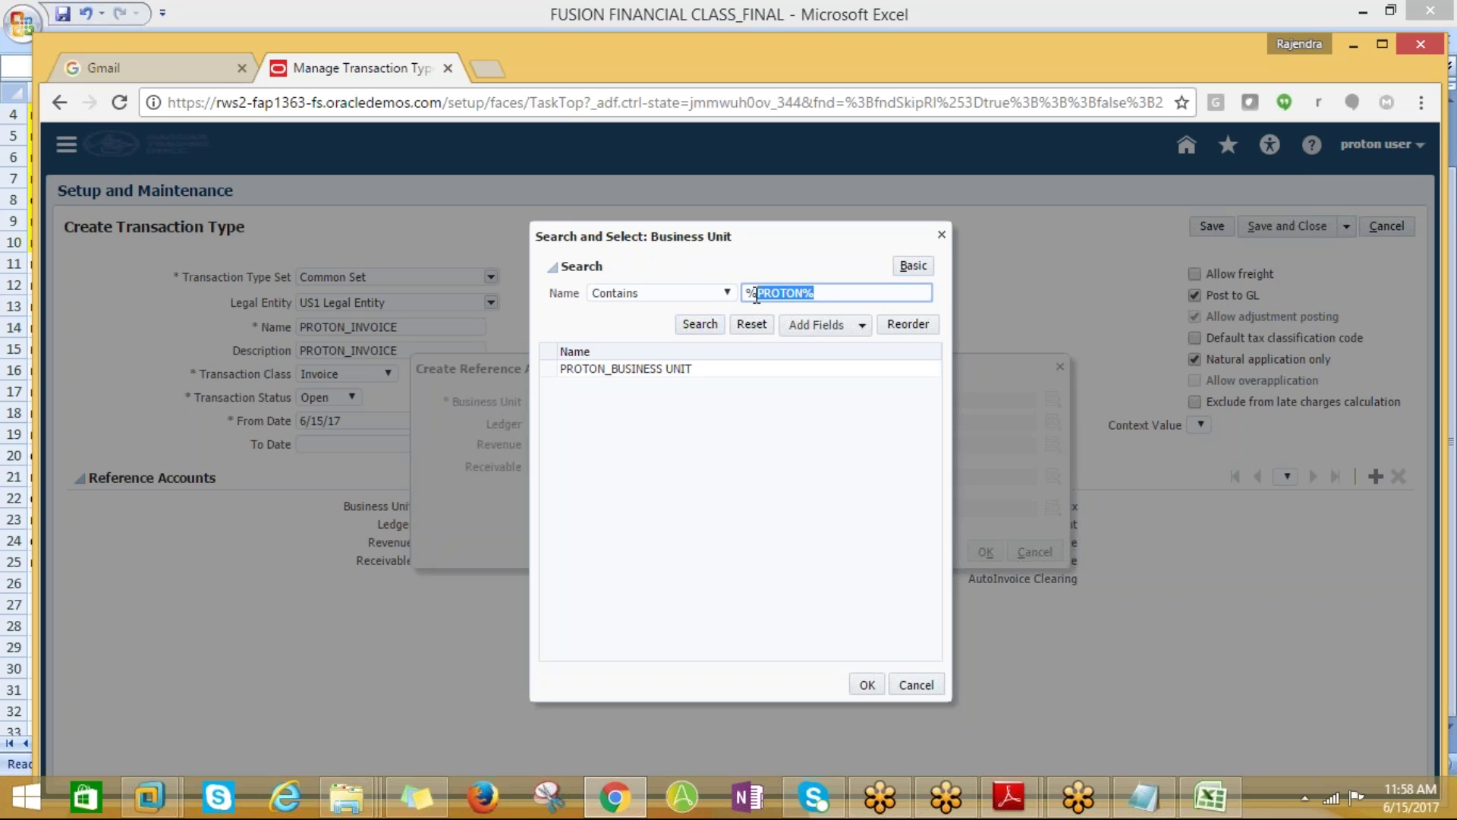
left_click(653, 369)
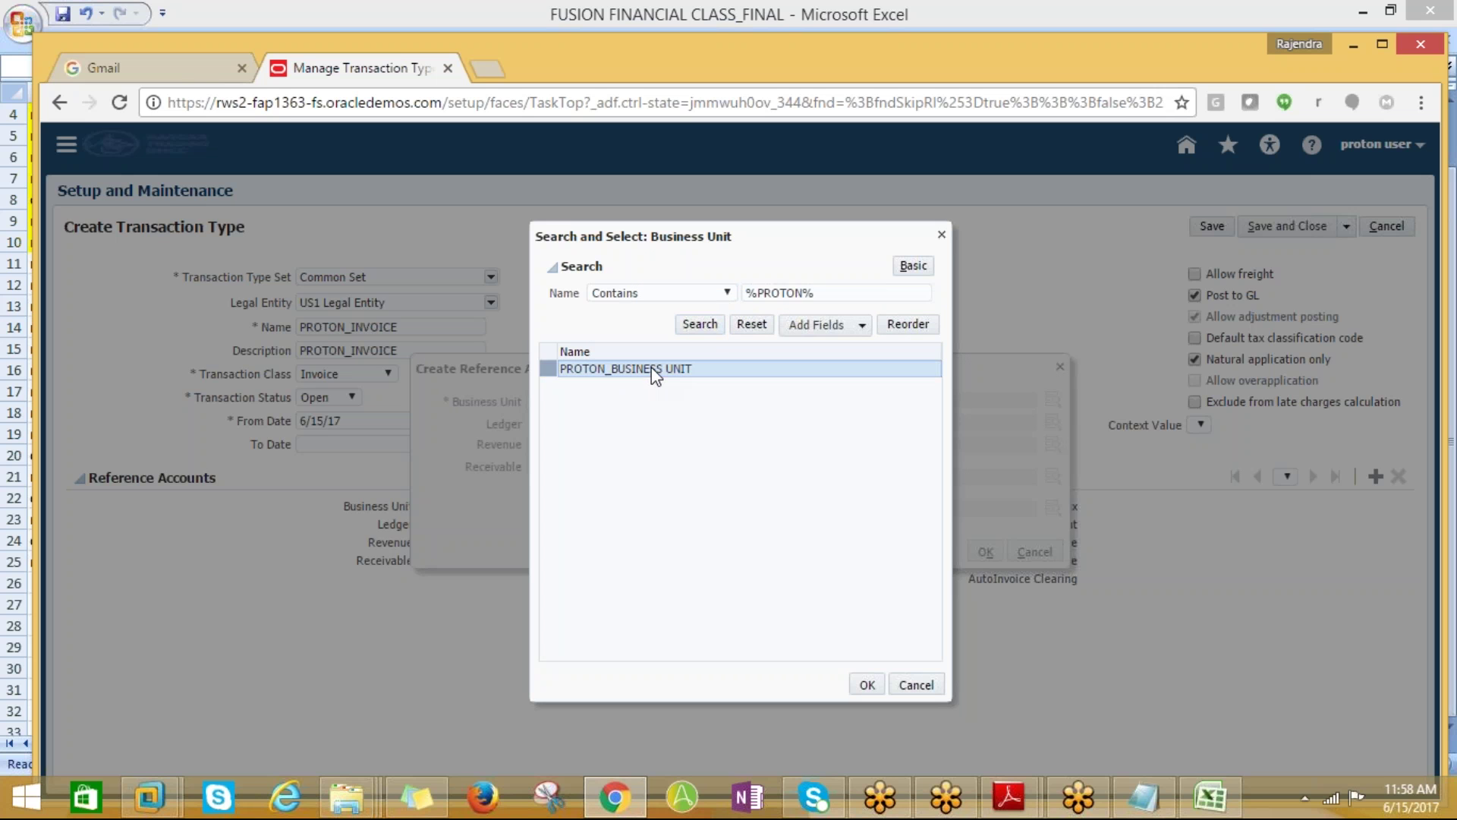
left_click(867, 685)
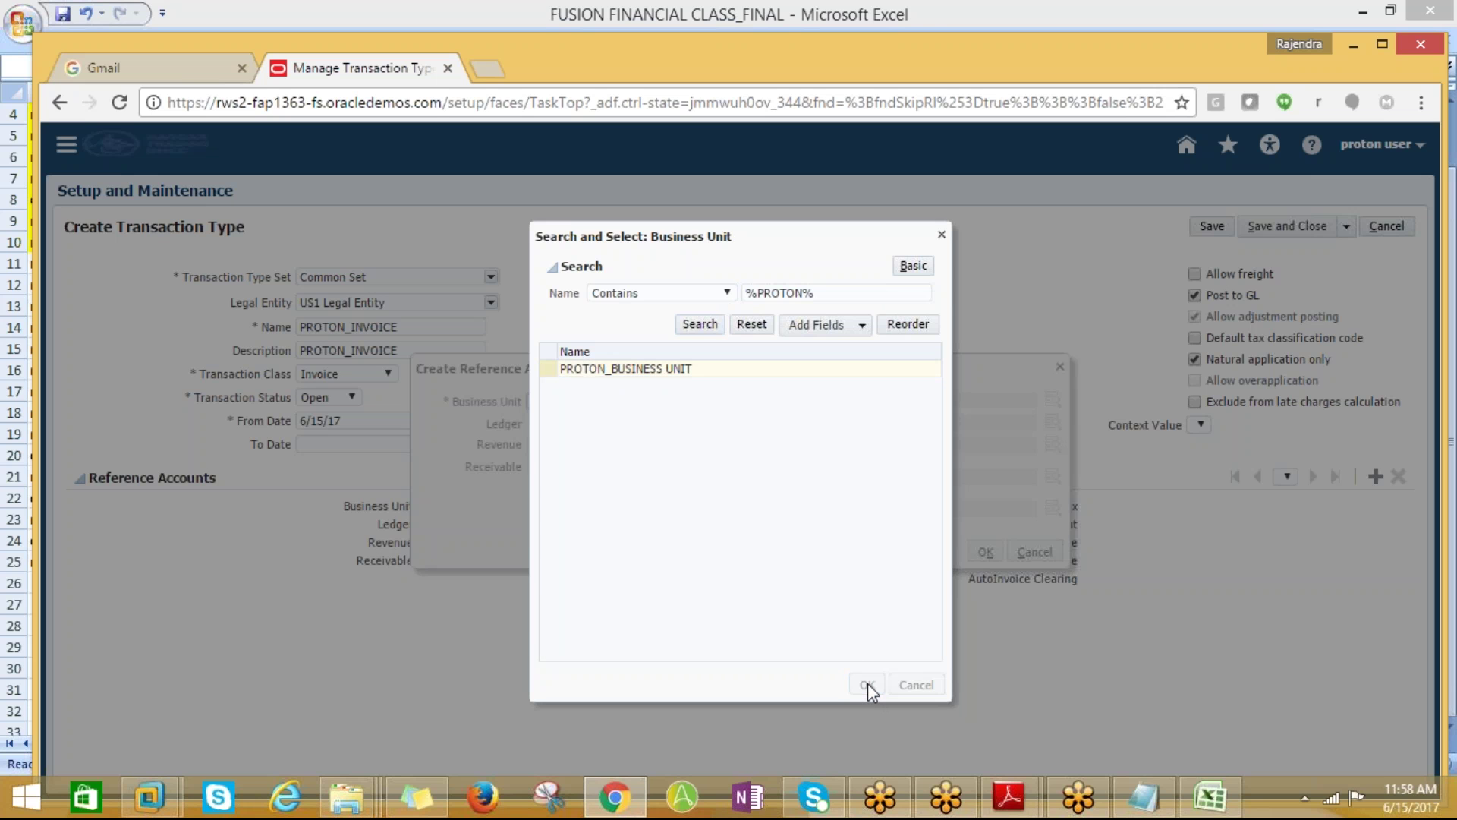
Search account descriptions for %Reve% and set Revenue to 101.10.12104.000.000.000, Revenue Clearing
left_click(559, 445)
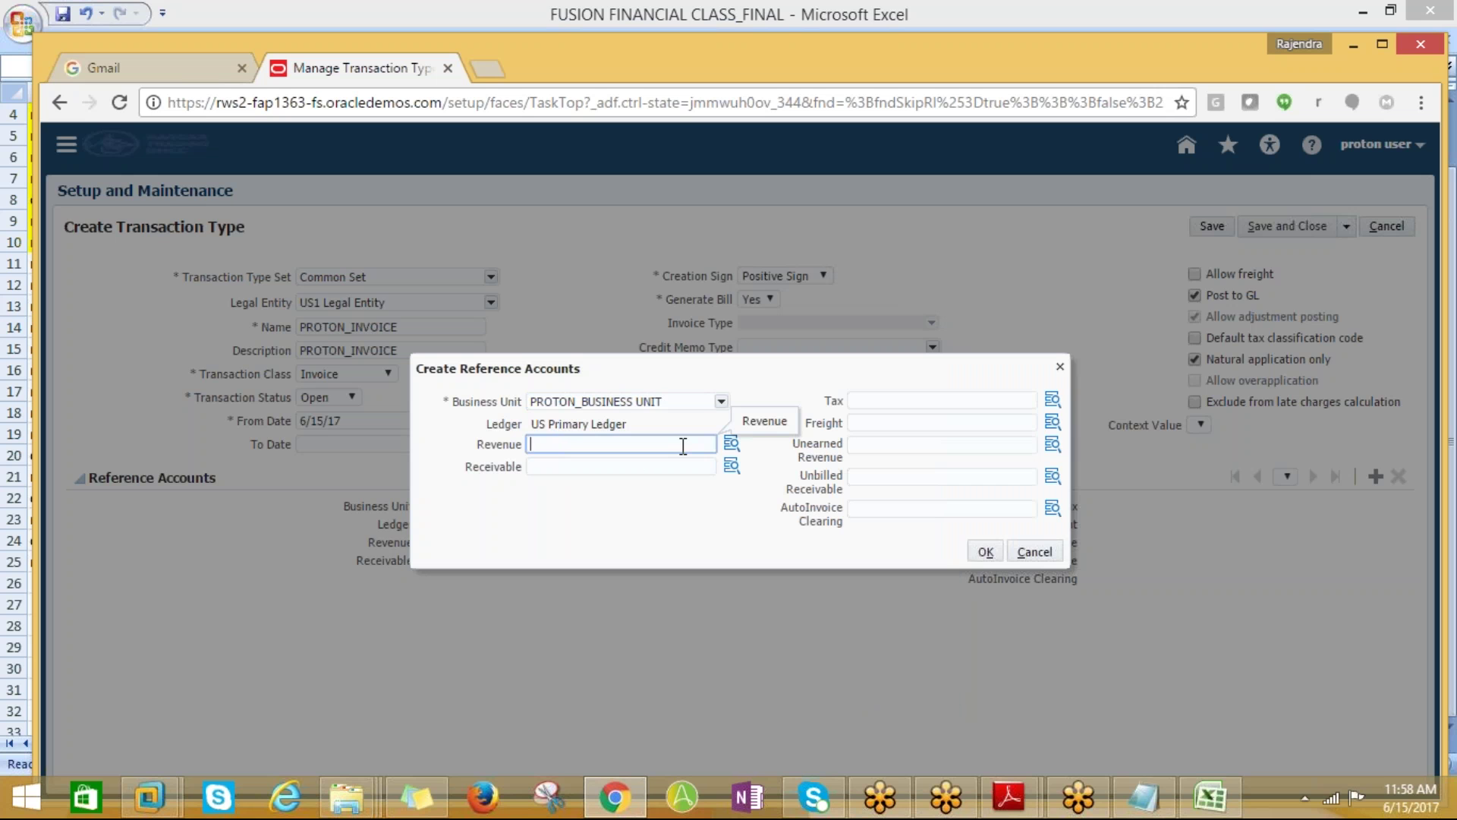
left_click(732, 444)
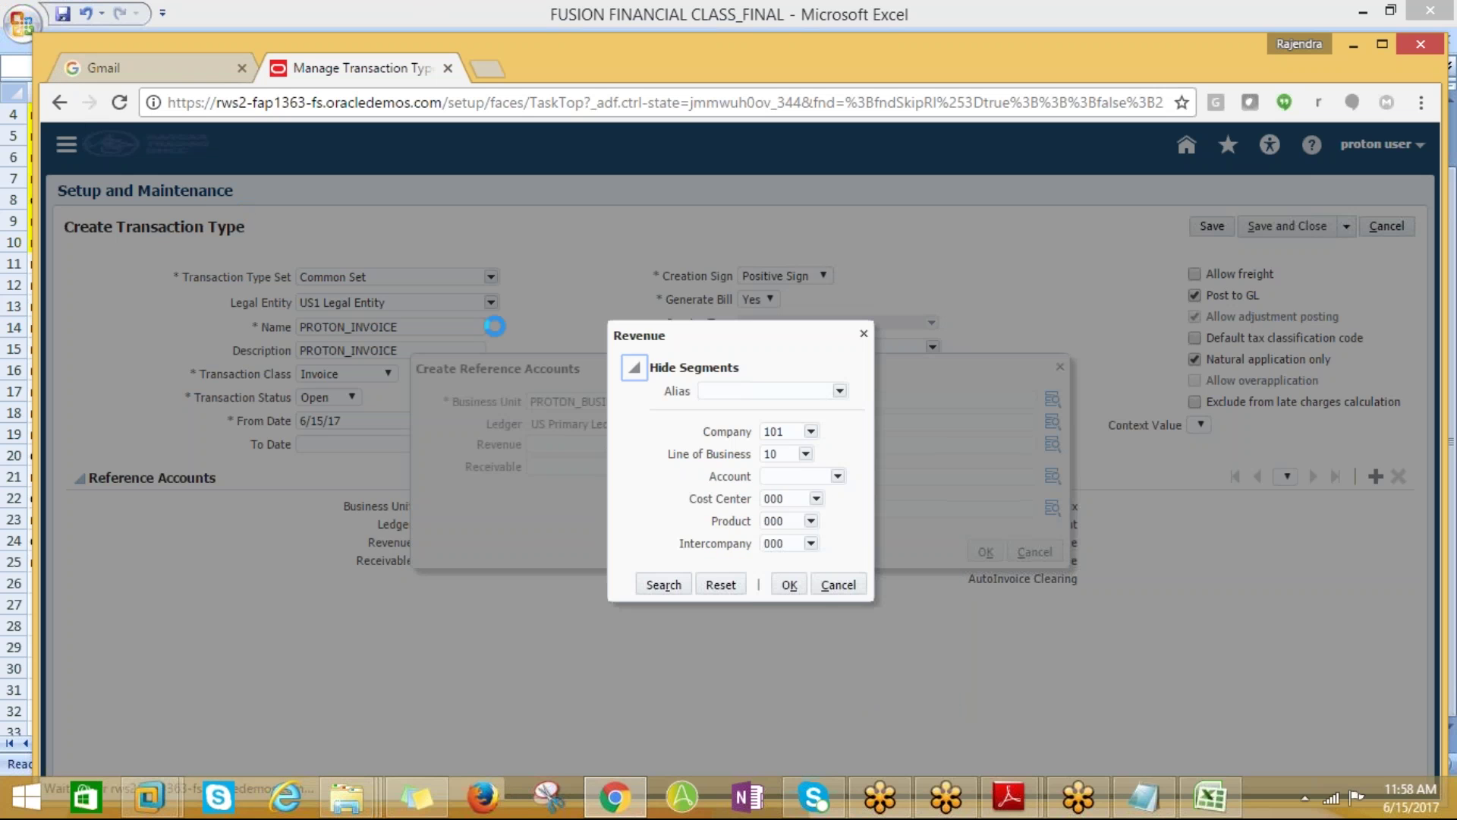
left_click(841, 478)
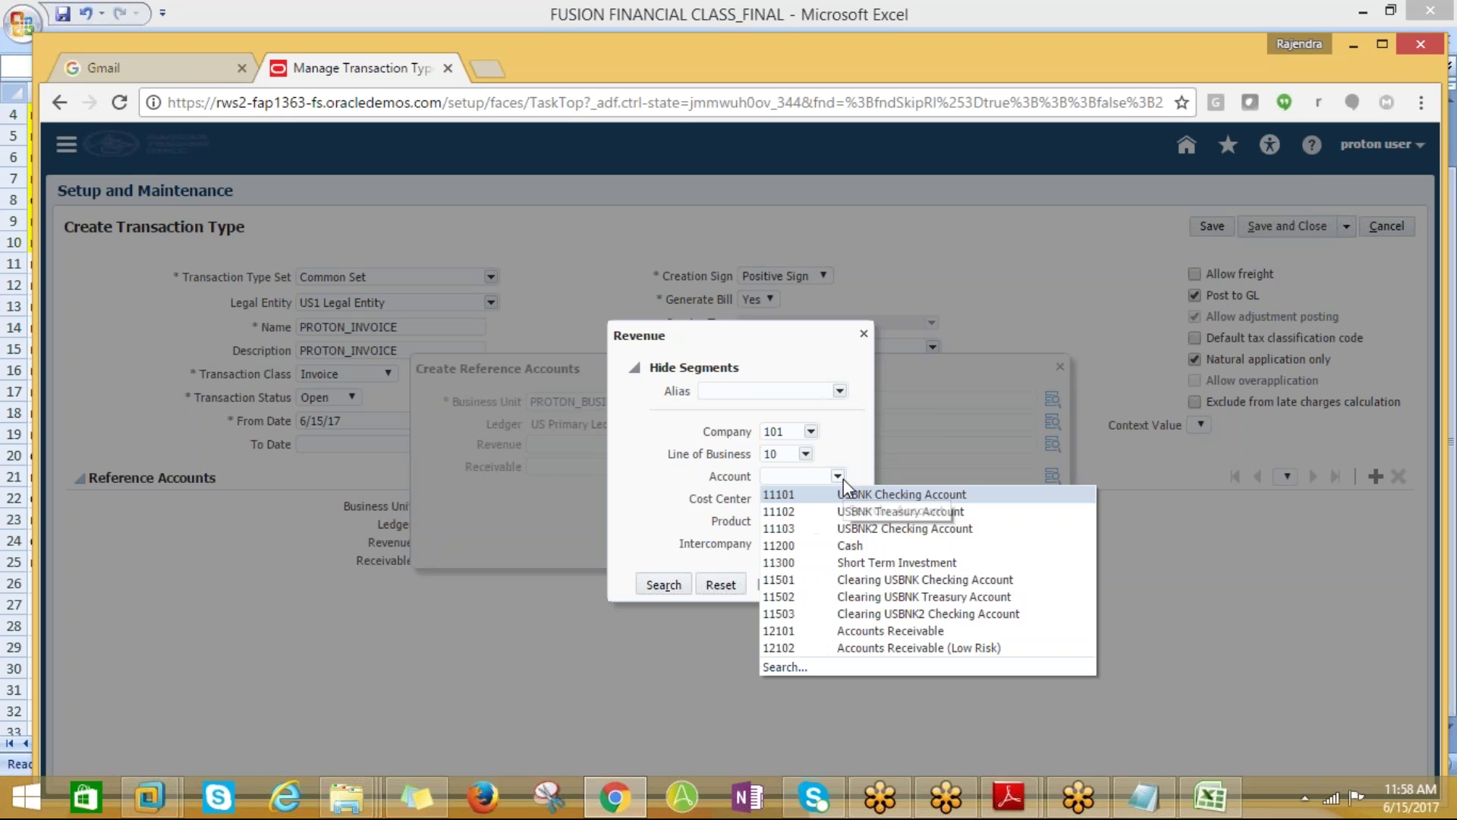
left_click(820, 667)
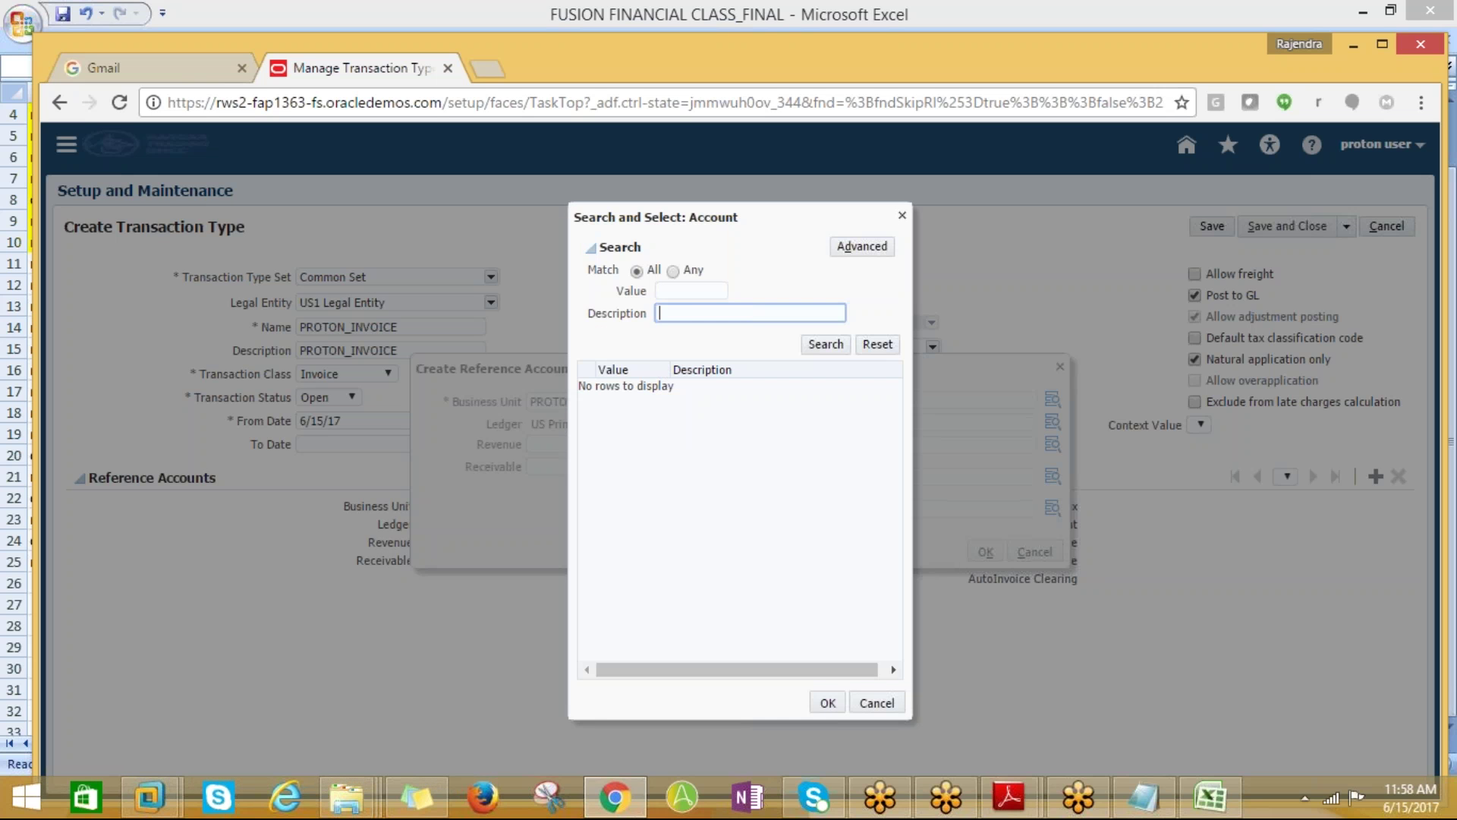
type("%r")
type("Rev")
type("e%")
key("Return")
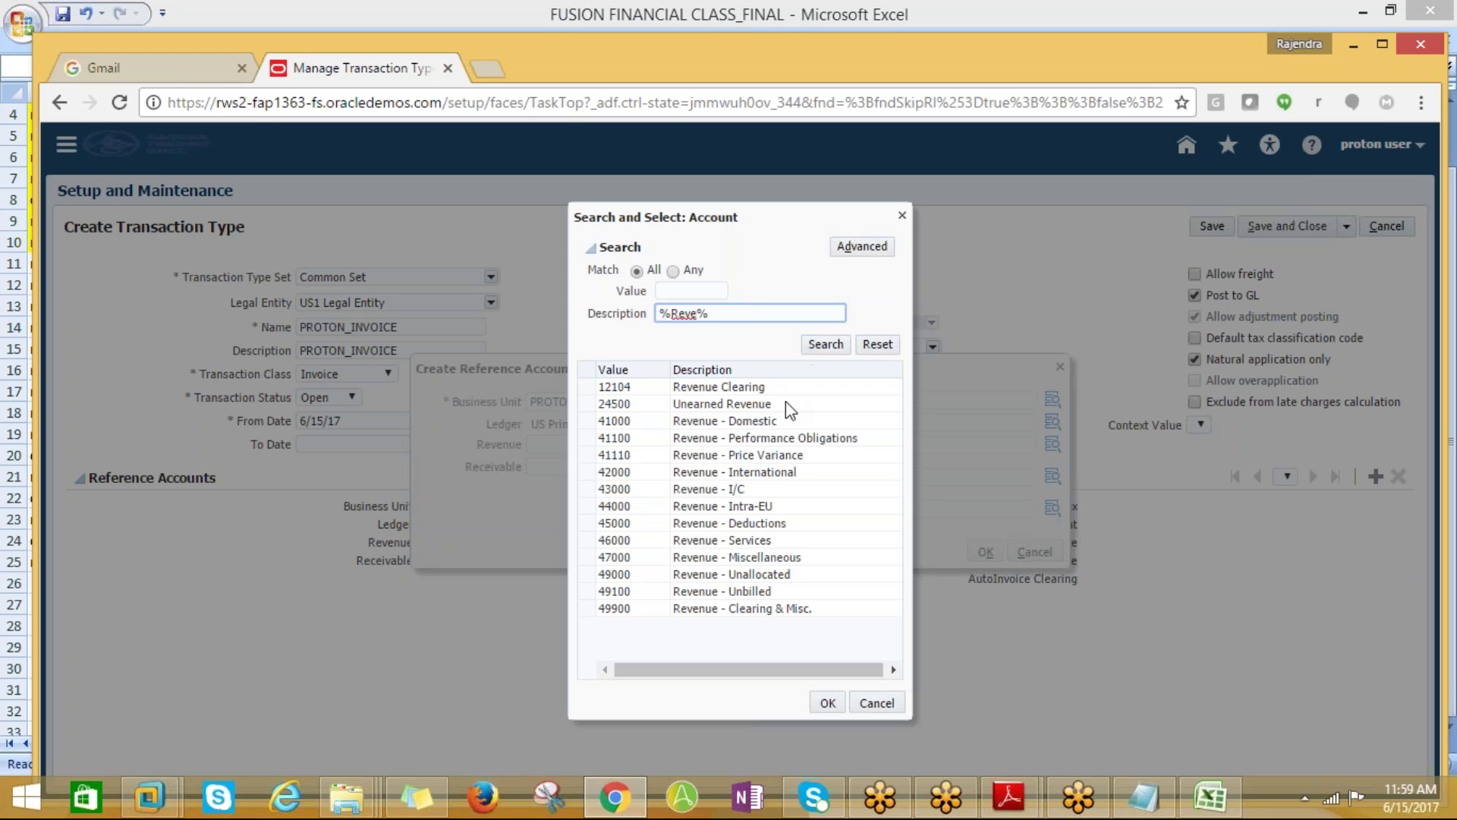
left_click(684, 387)
left_click(820, 702)
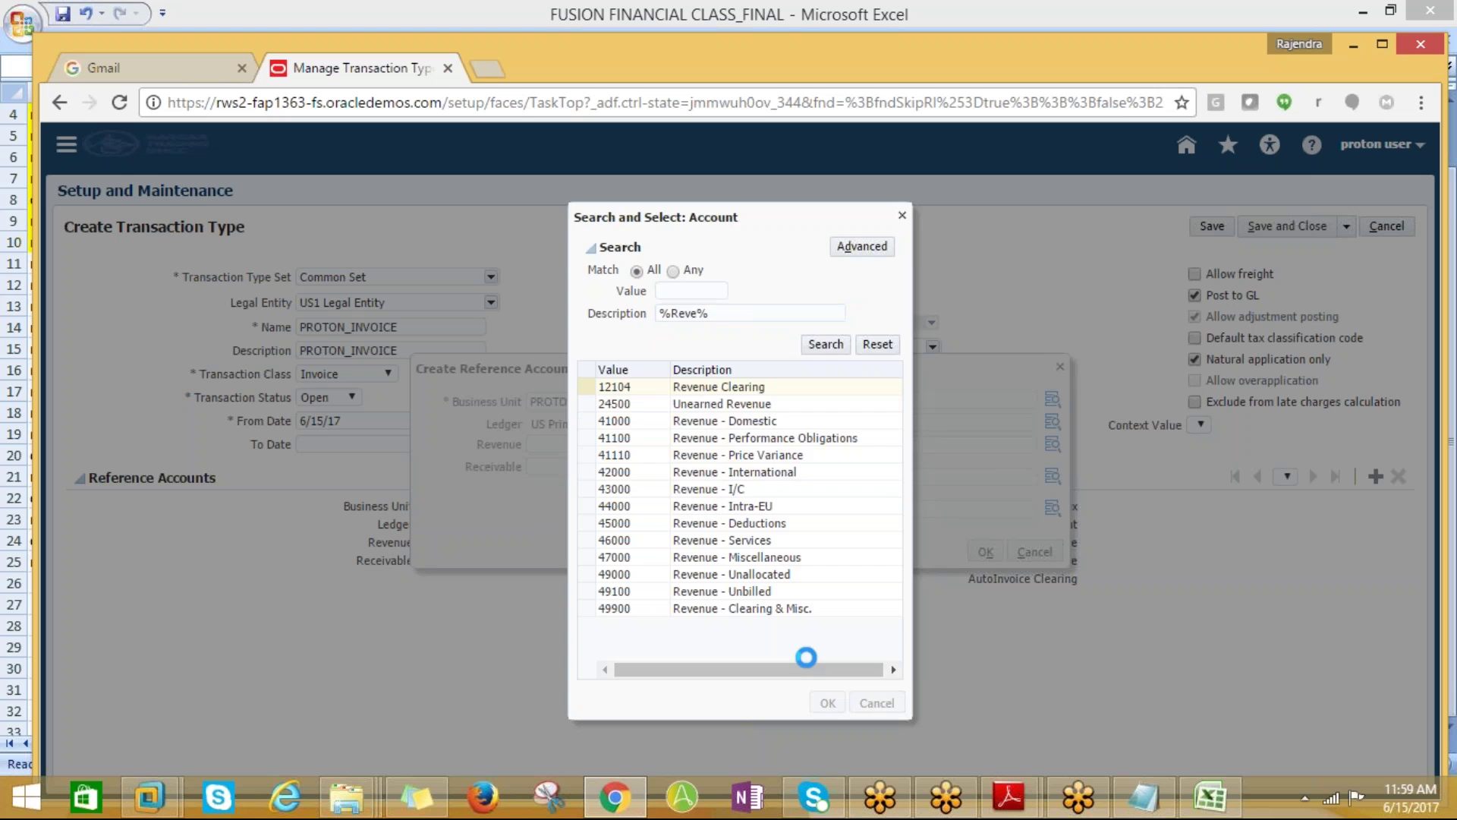
left_click(777, 583)
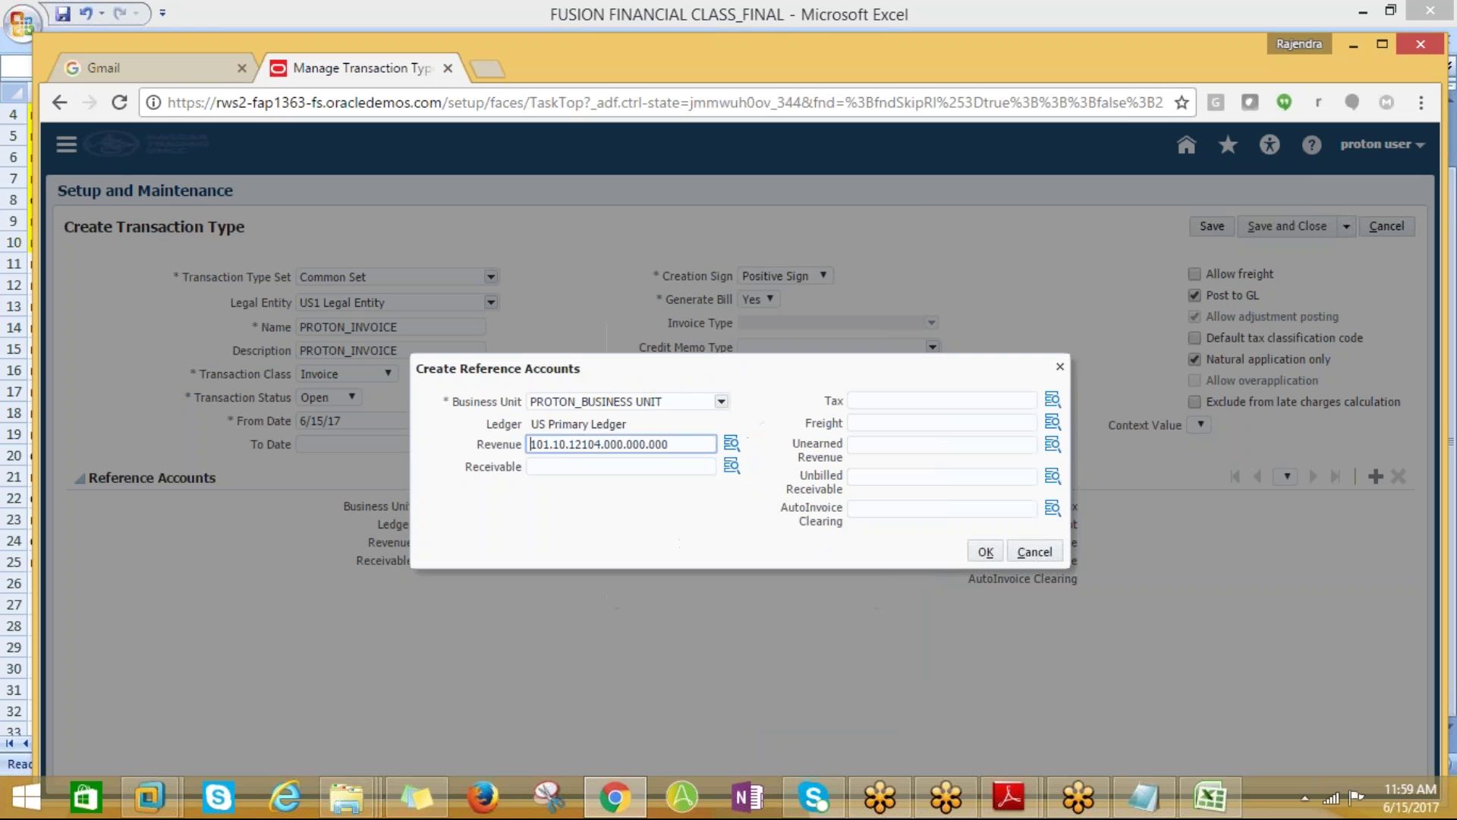
left_click(731, 467)
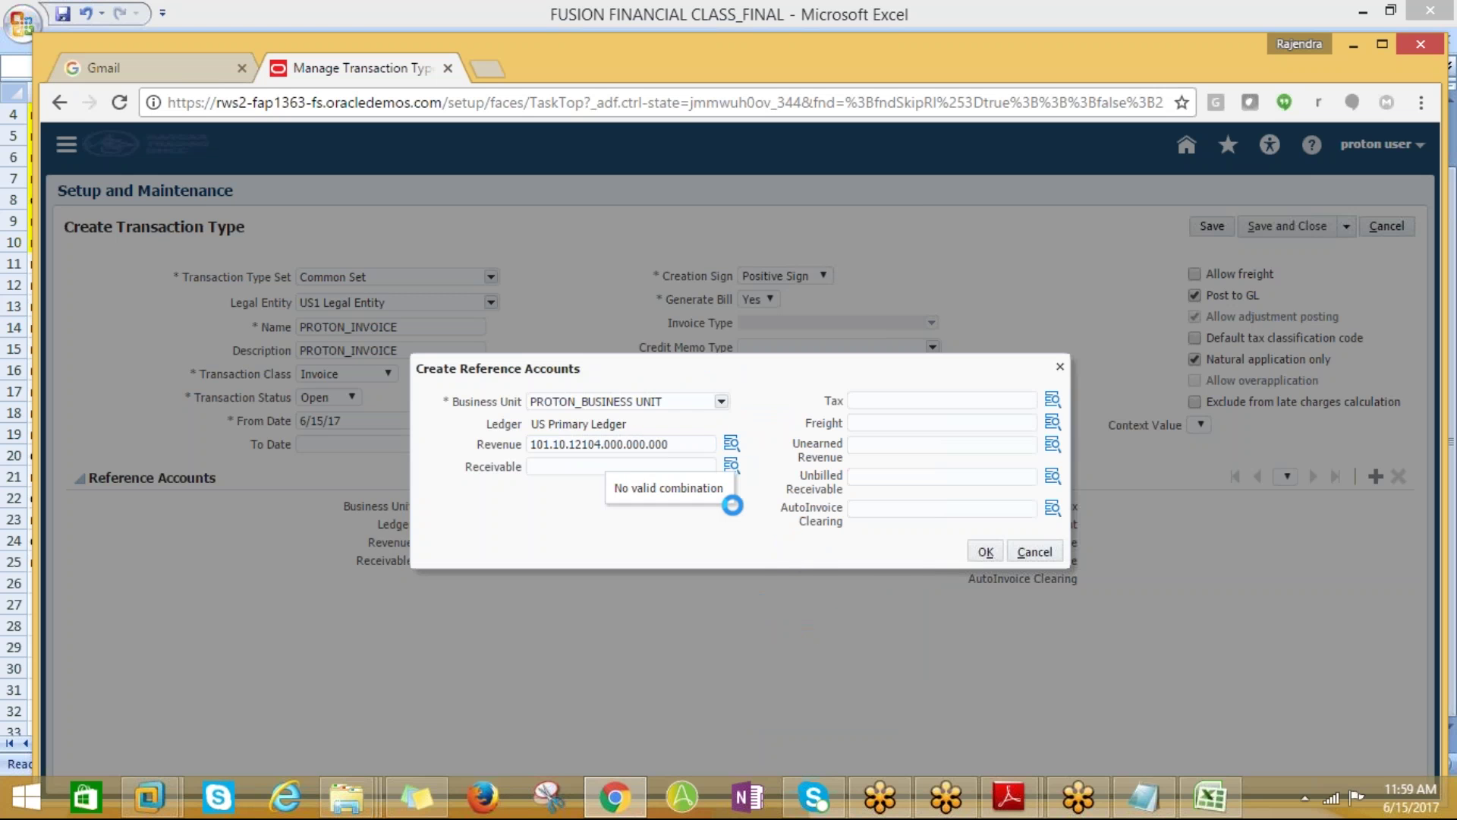
Set the Receivable account to 101.10.12101.000.000.000 (12101 Accounts Receivable)
left_click(839, 476)
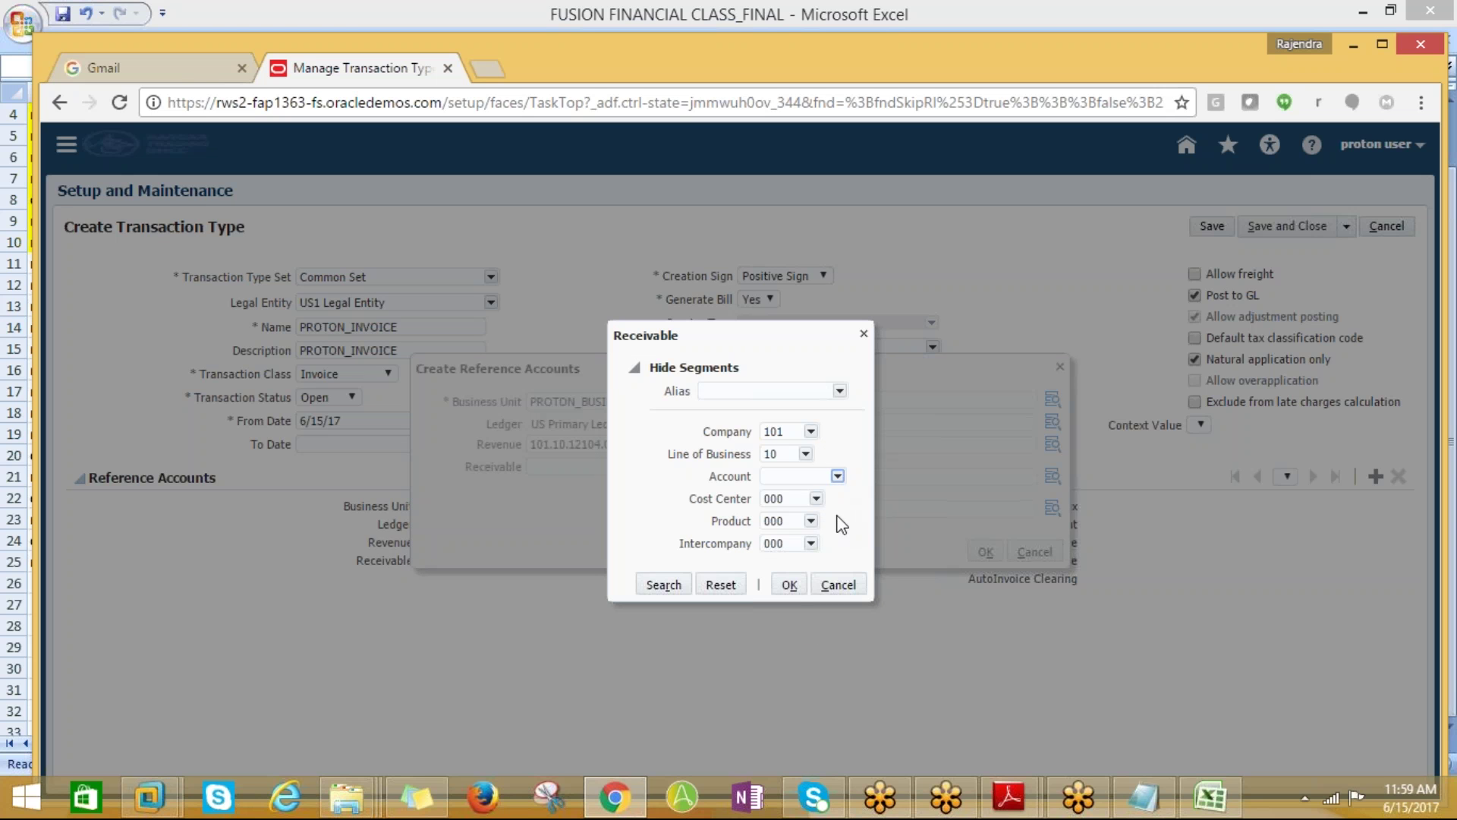
left_click(880, 643)
left_click(788, 584)
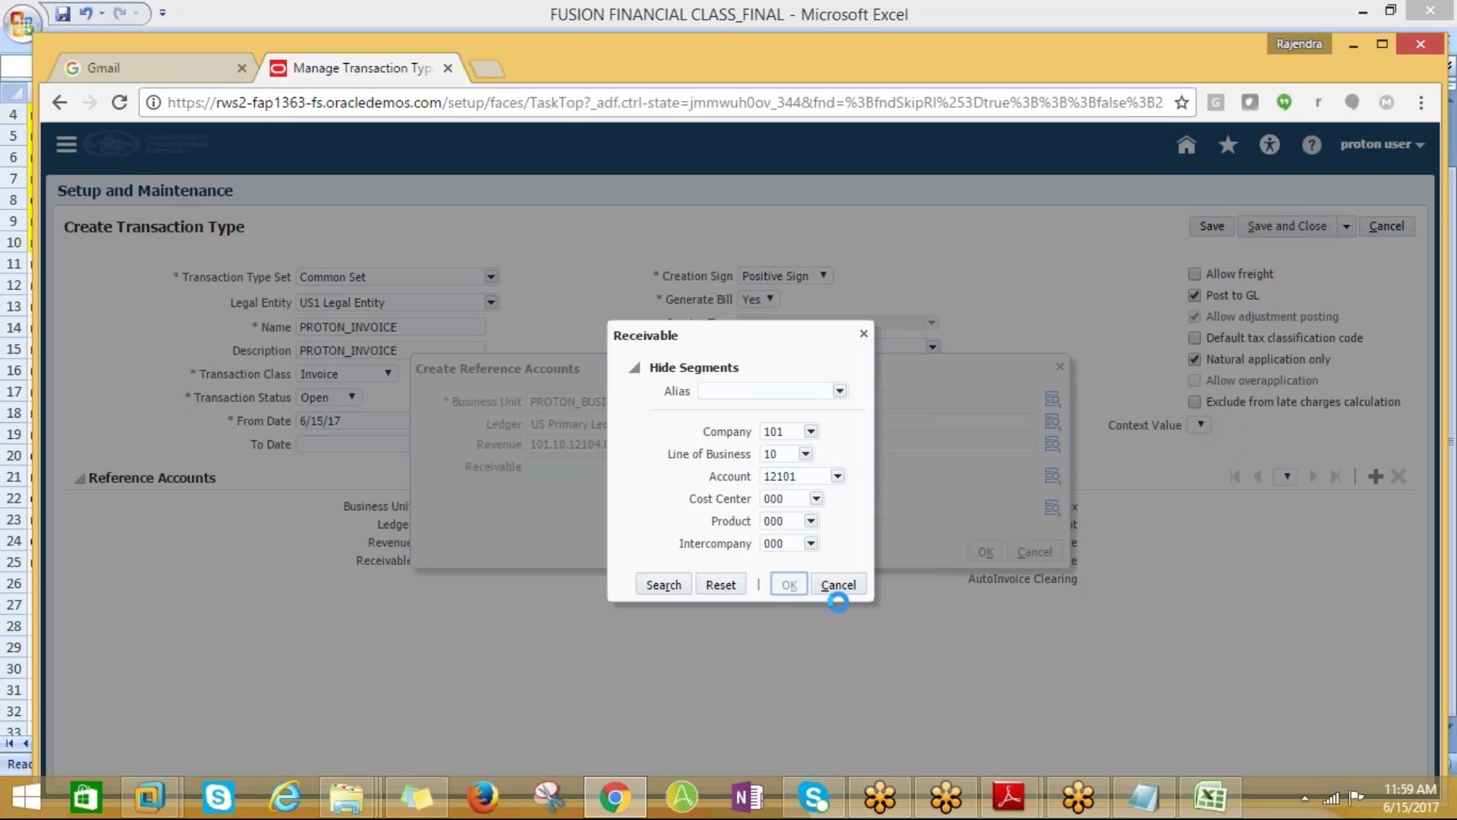
Set the Tax account to 101.10.63596.000.000.000 (63596 Other Tax) via a tax account search
left_click(1053, 400)
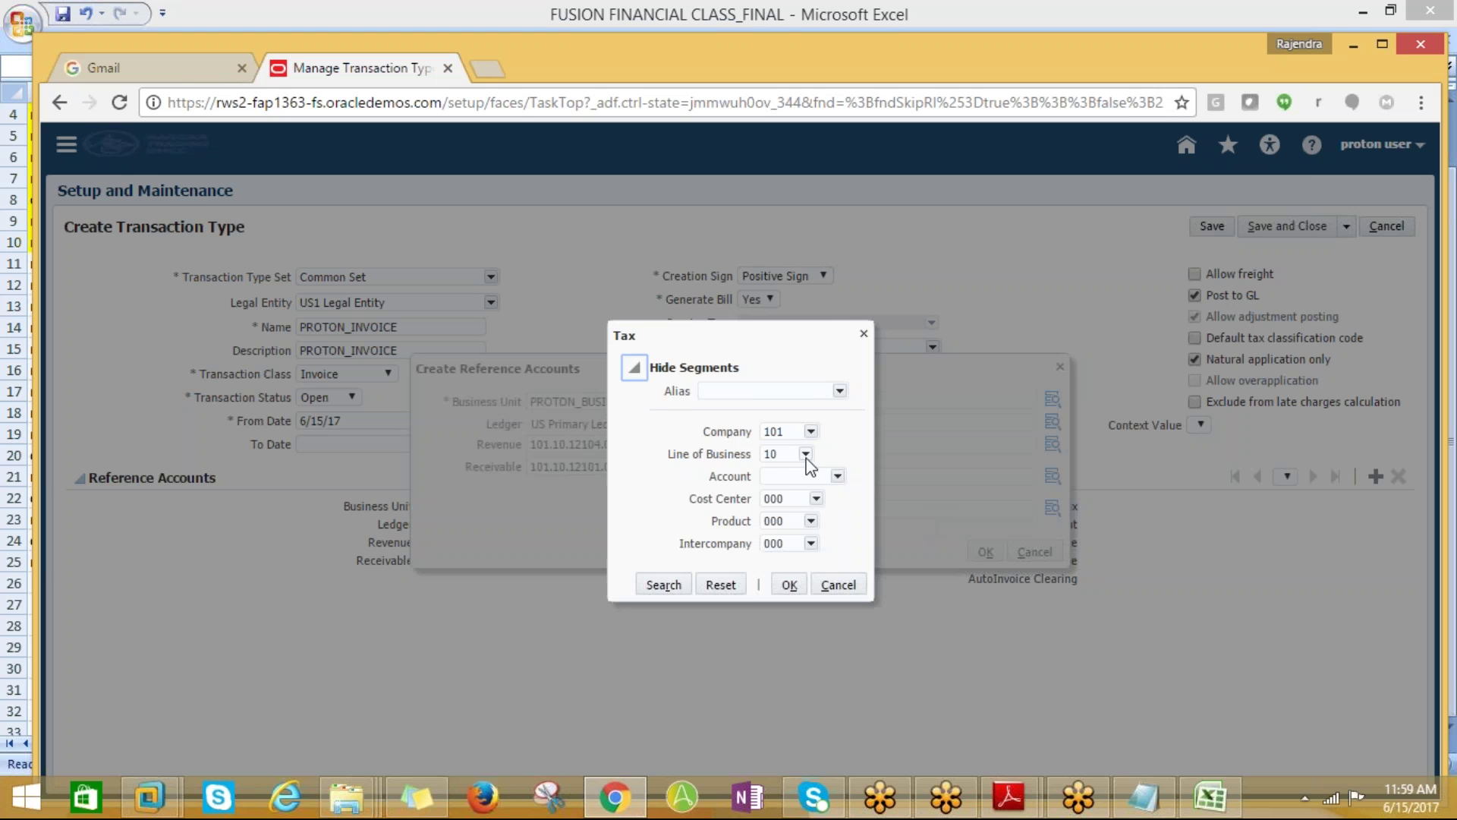
left_click(838, 476)
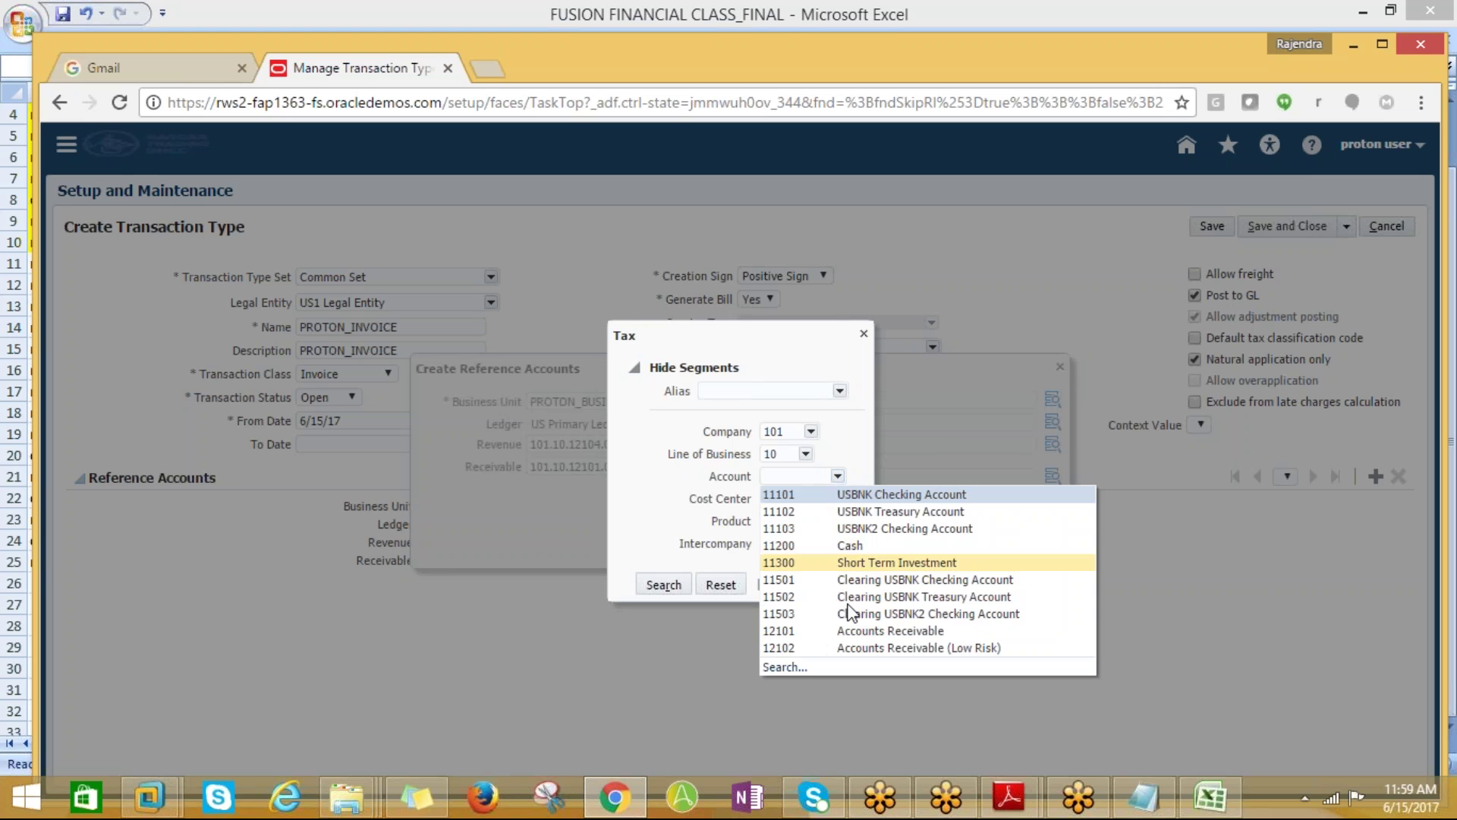
left_click(794, 656)
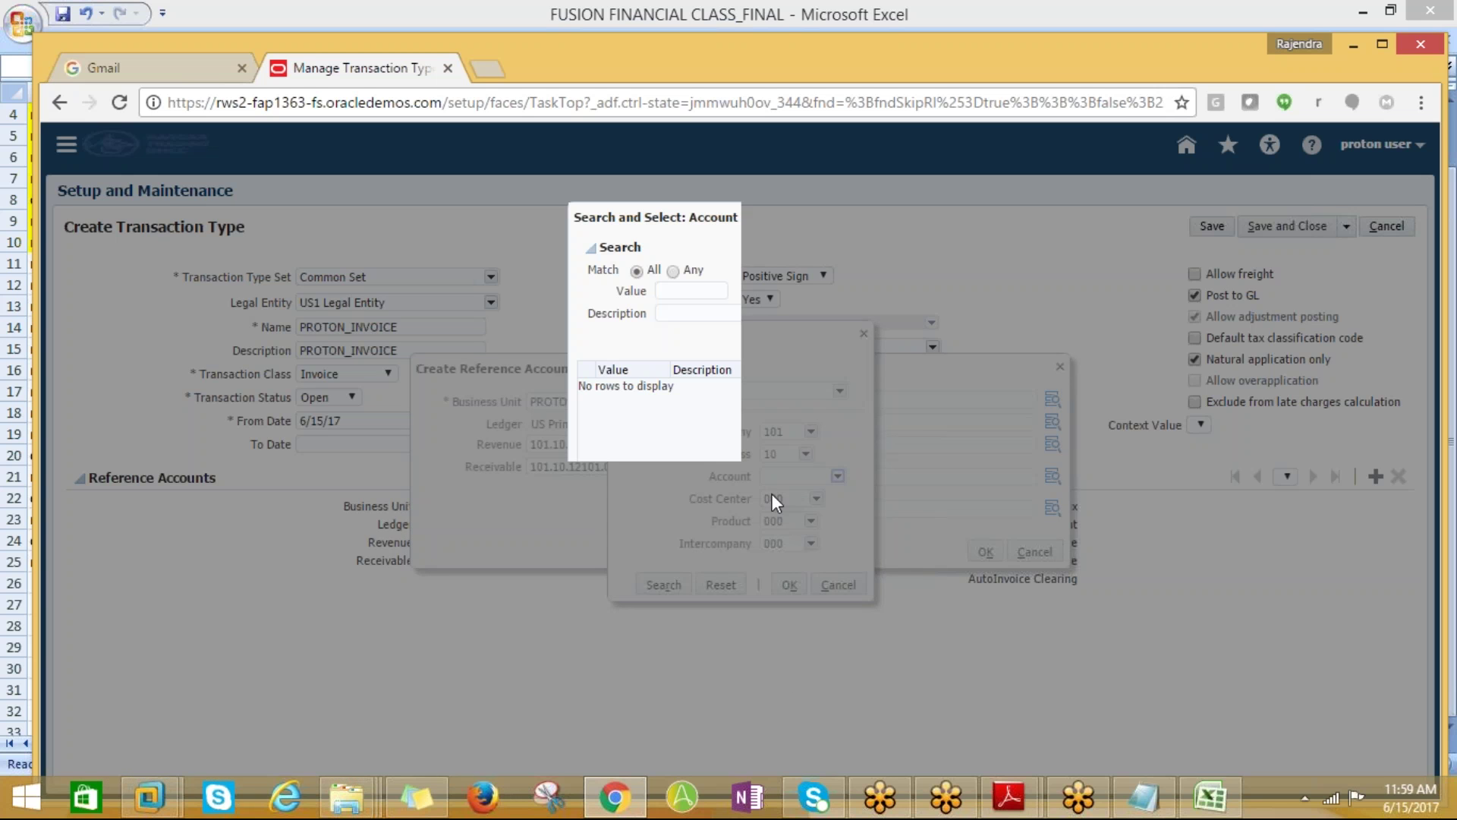
left_click(664, 312)
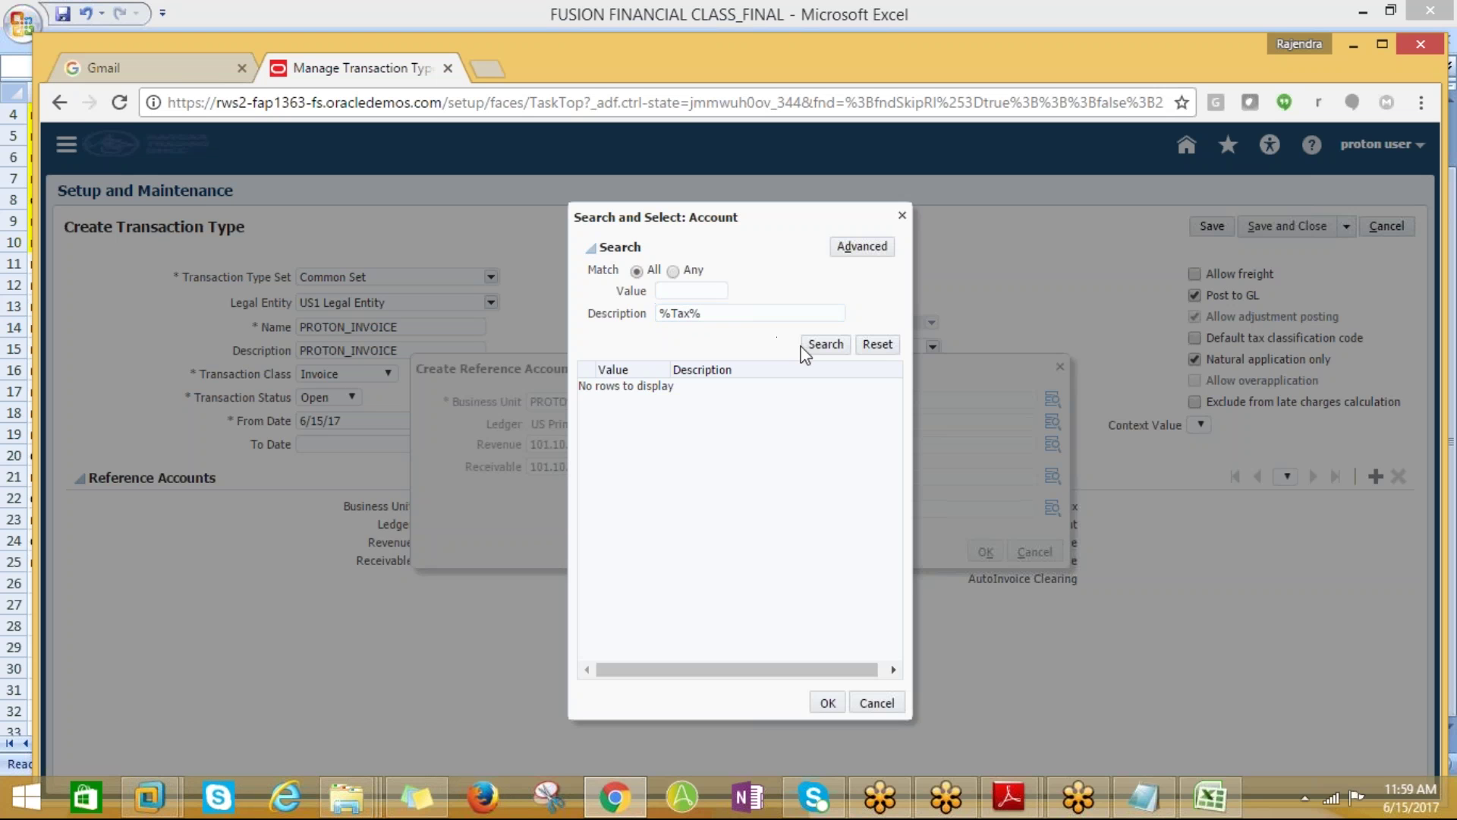
left_click(825, 345)
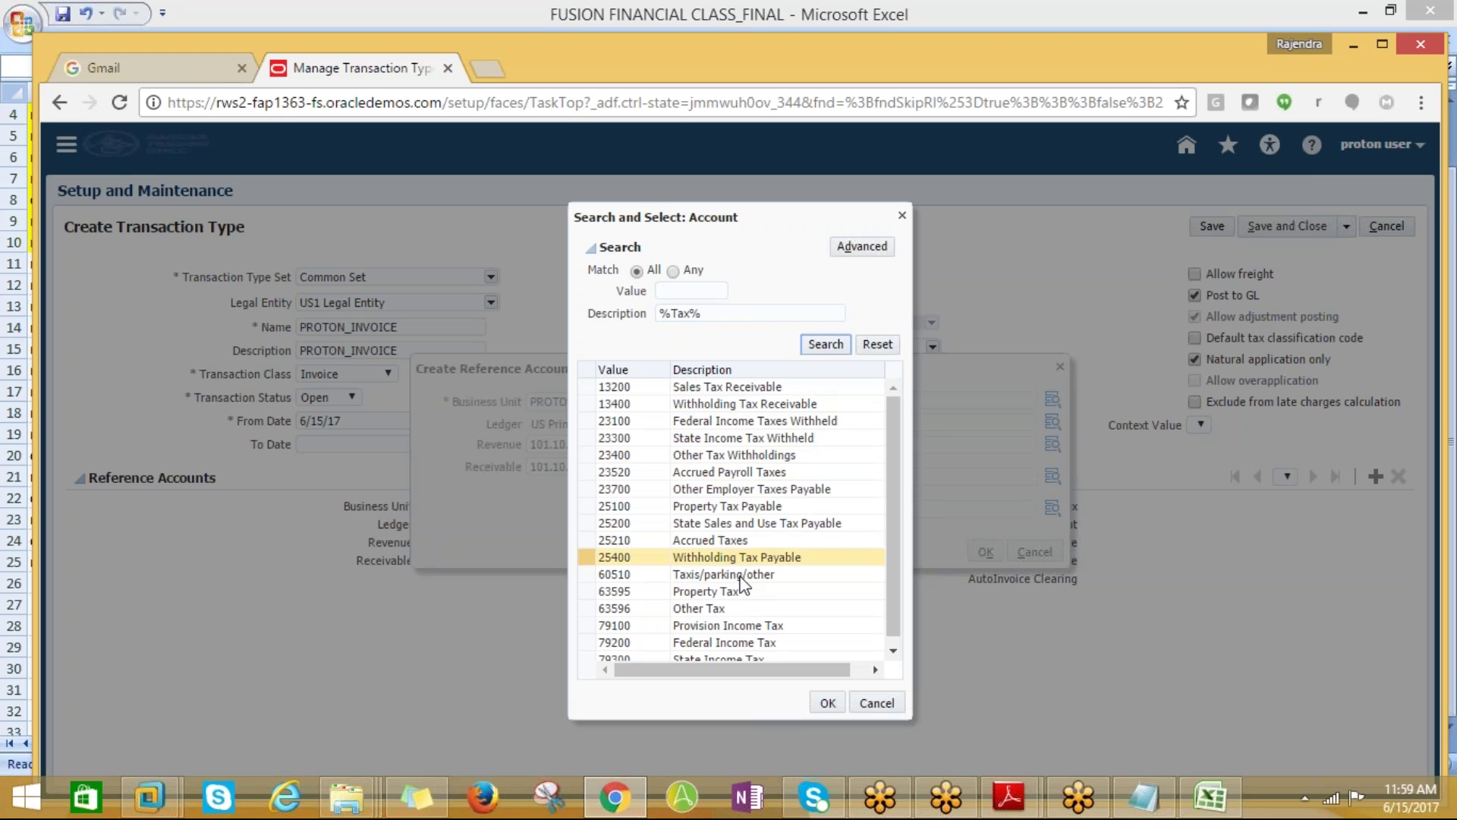
left_click(709, 607)
left_click(837, 702)
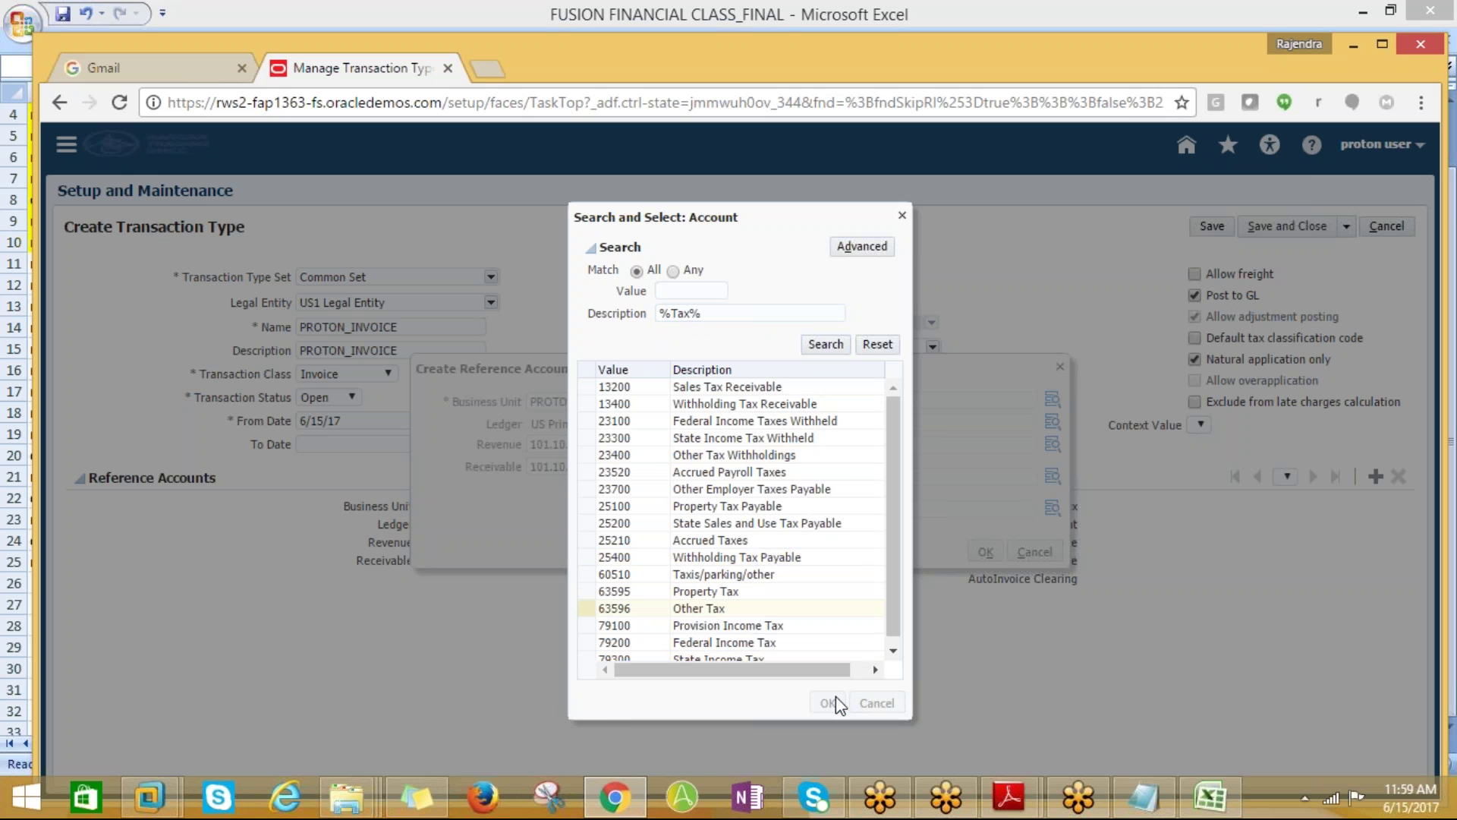
left_click(789, 585)
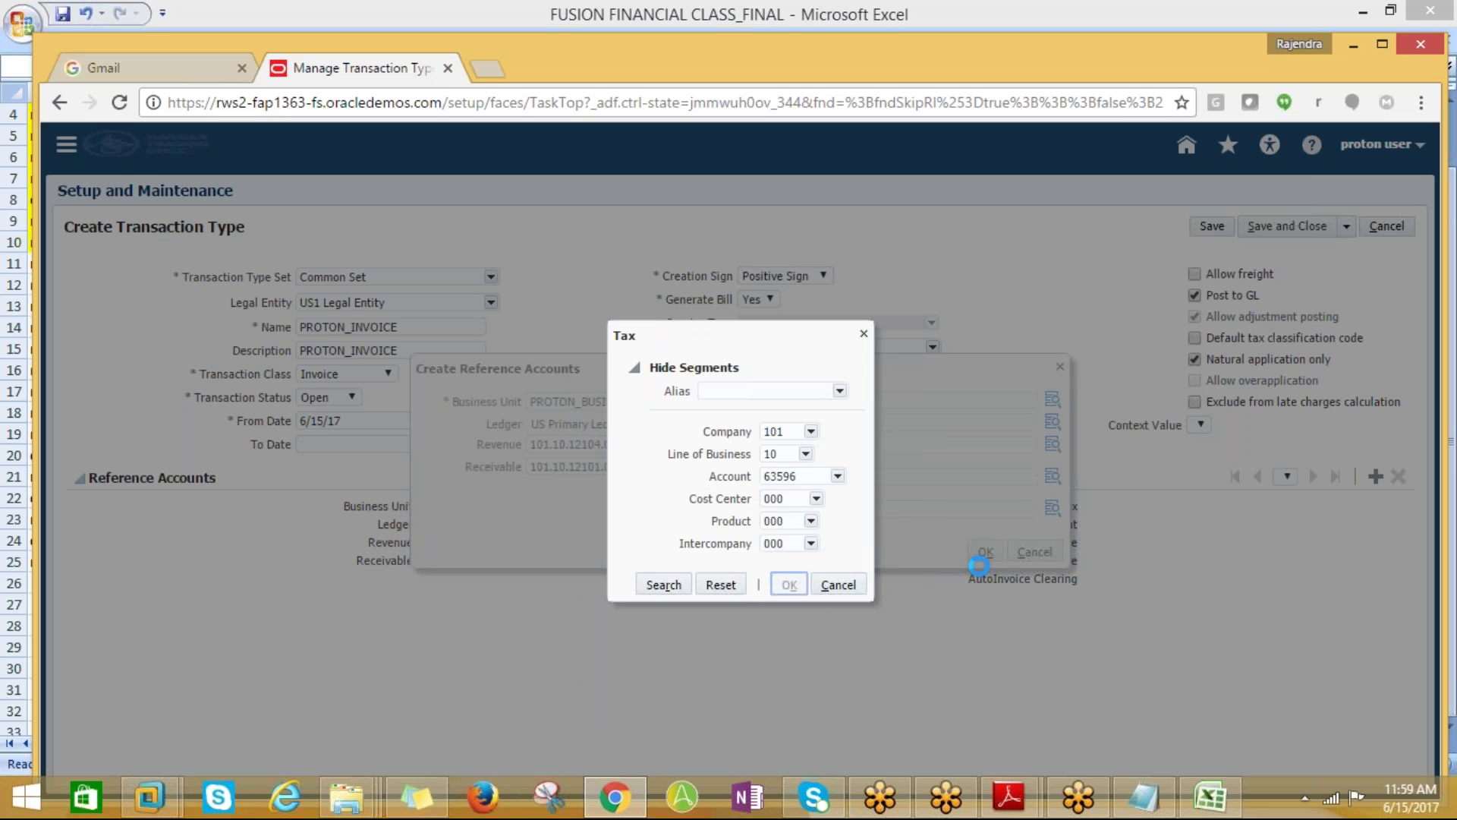
Finish the reference accounts and save the PROTON_INVOICE transaction type
left_click(985, 552)
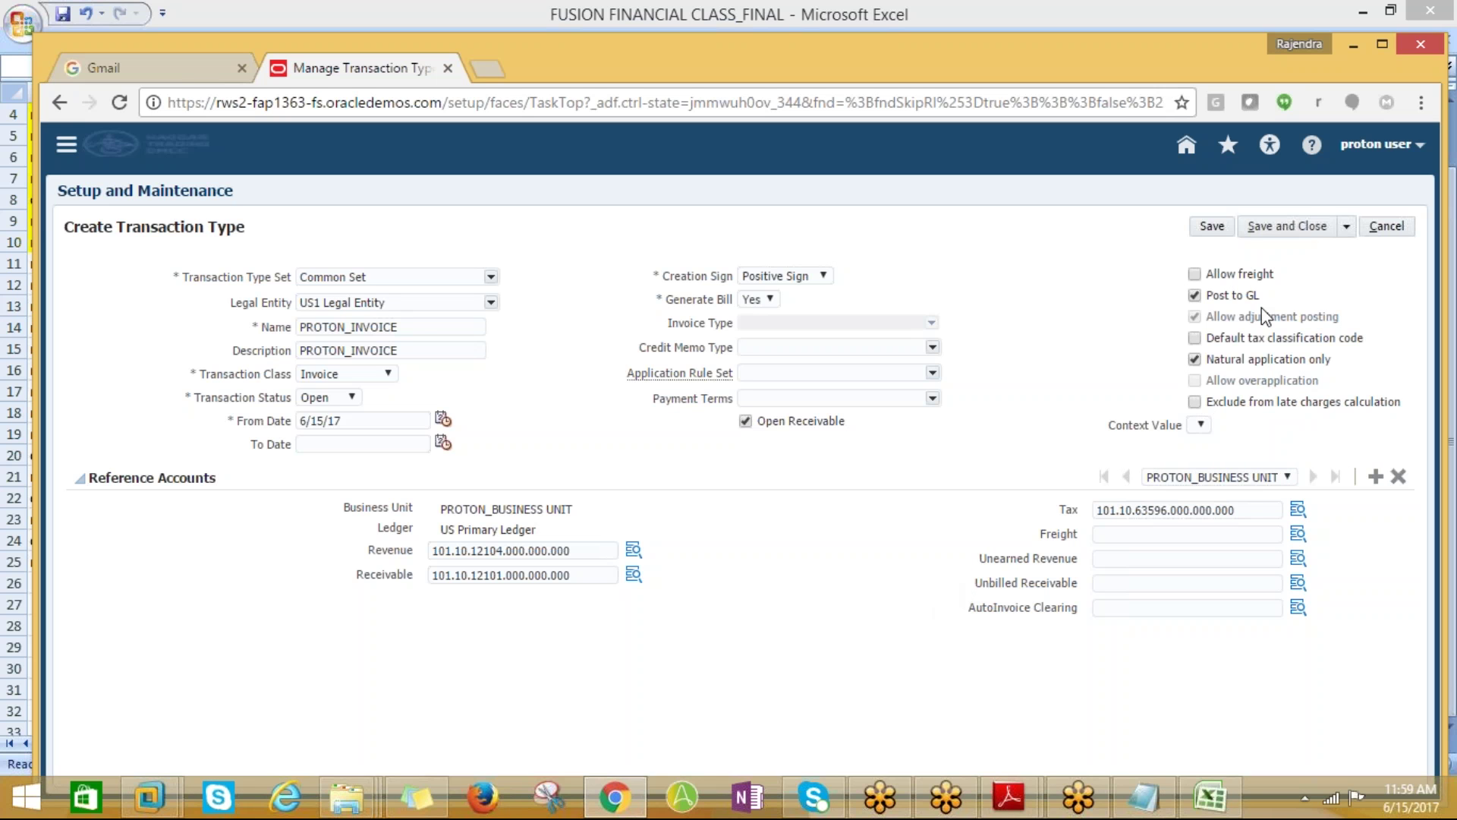
left_click(1283, 226)
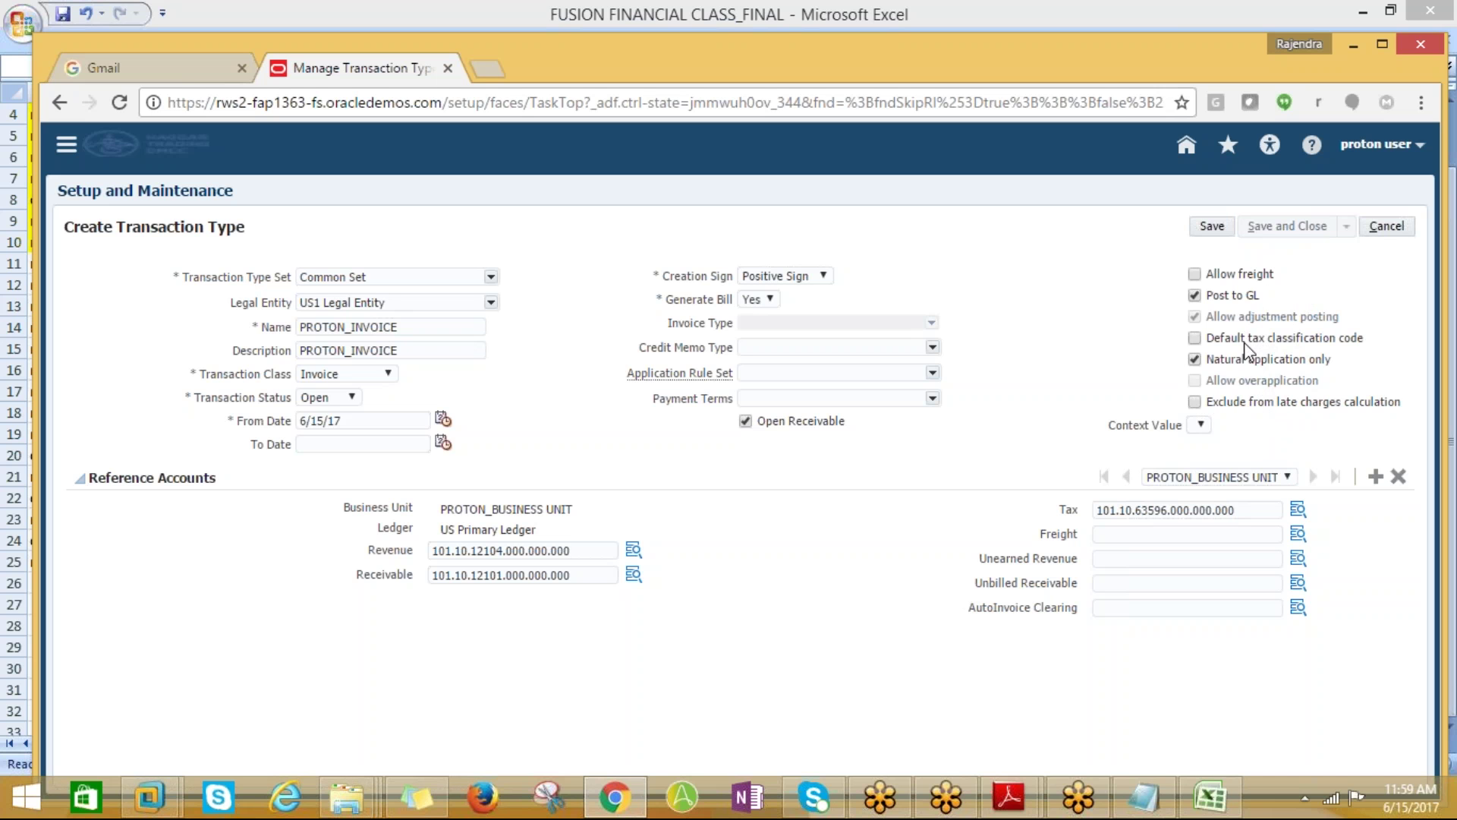
left_click(1268, 223)
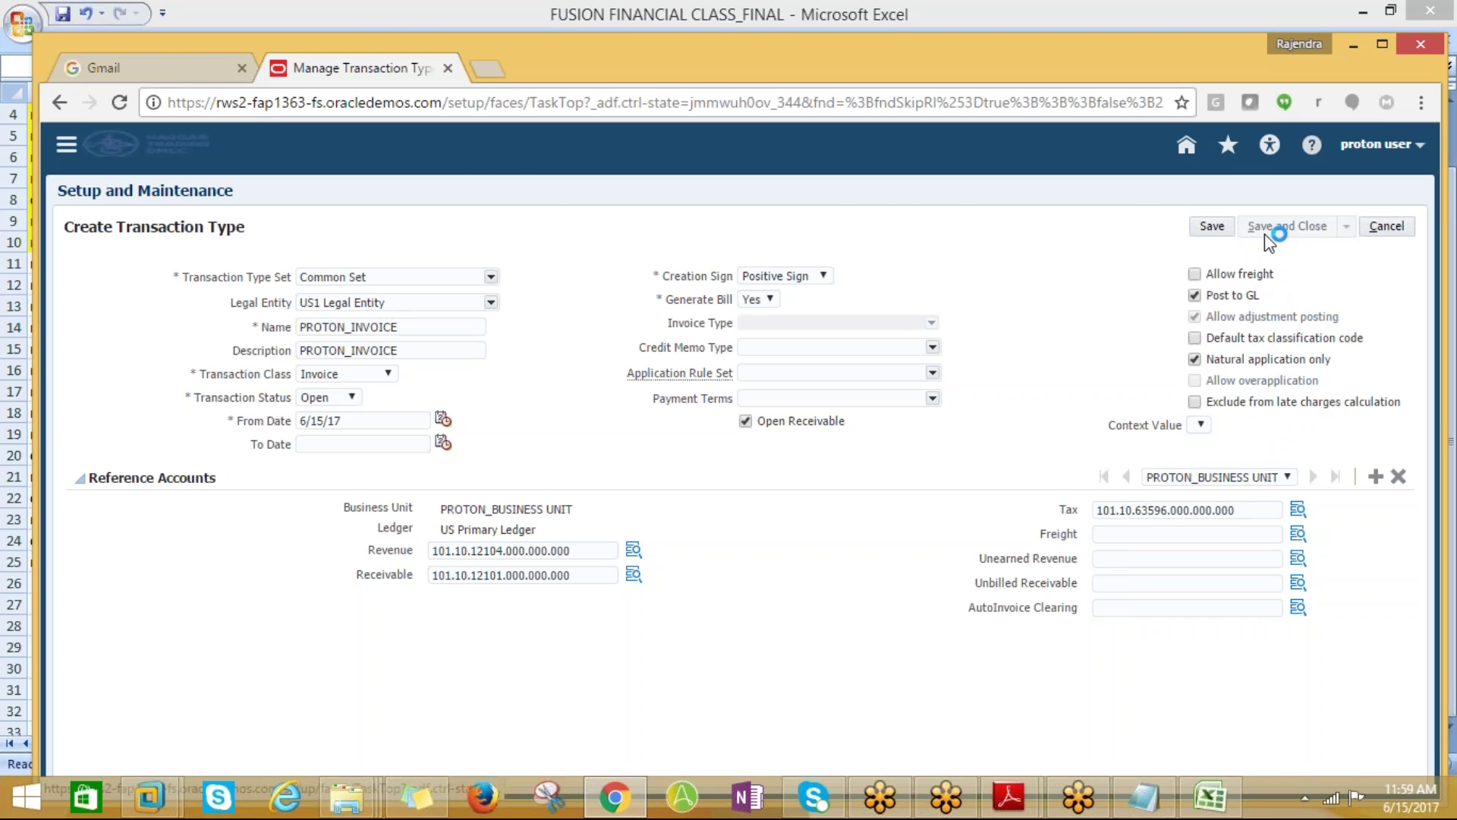
Fill A11 yellow for manage transaction types and copy A12, manage transaction sources
key("alt+Tab")
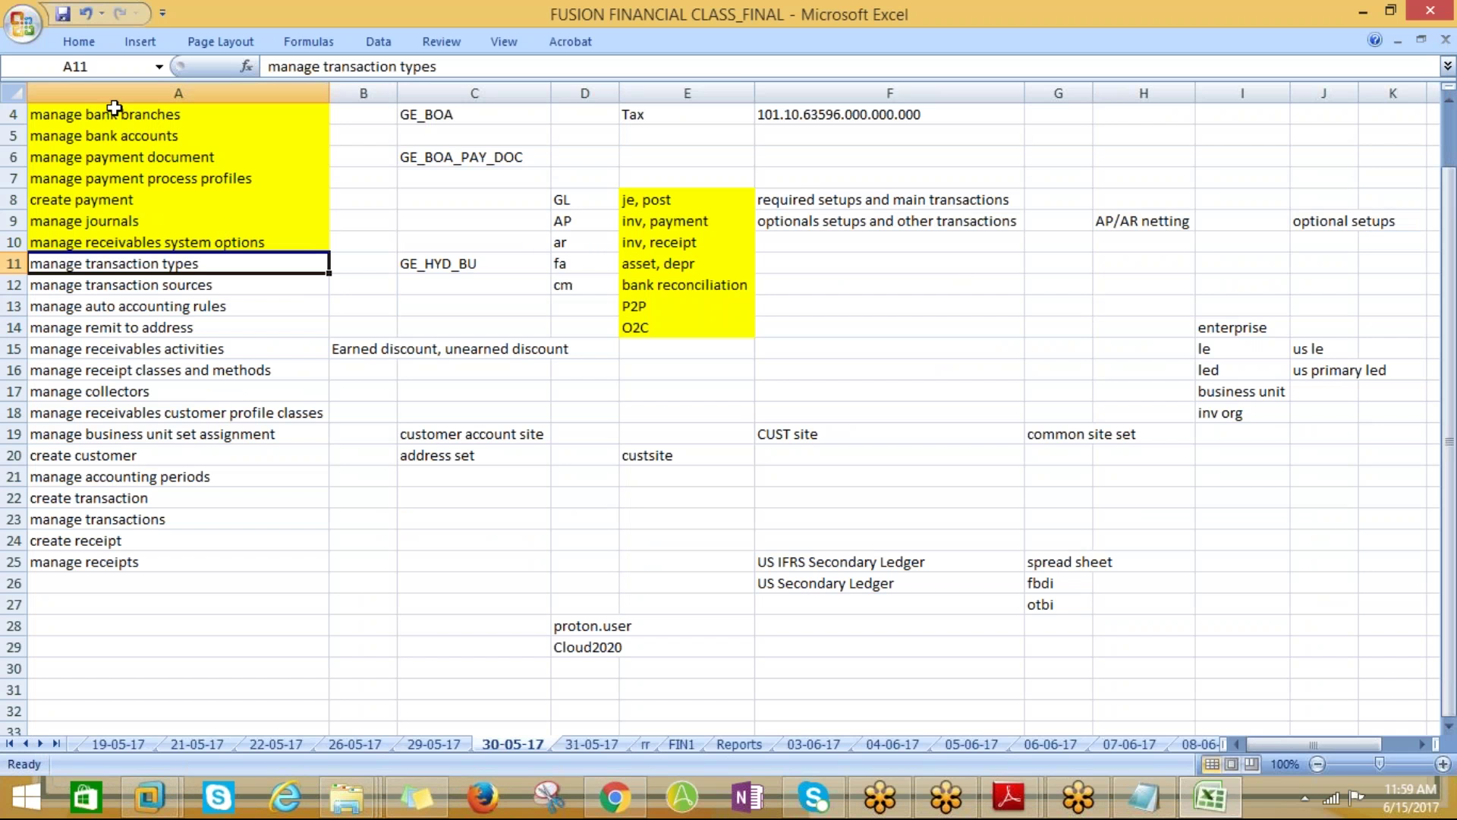
left_click(79, 41)
left_click(314, 107)
key("Down")
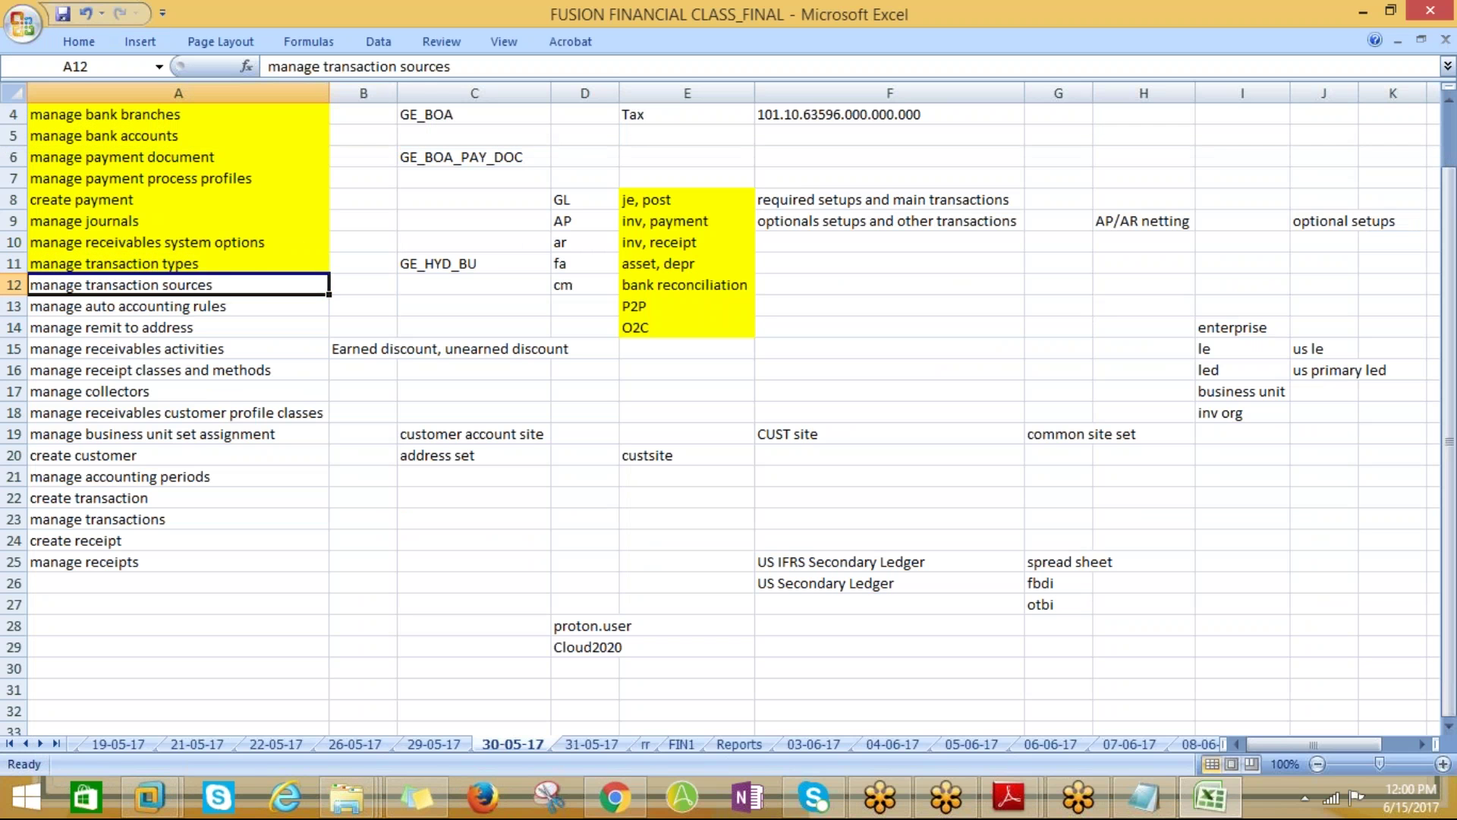
key("ctrl+c")
key("alt+Tab")
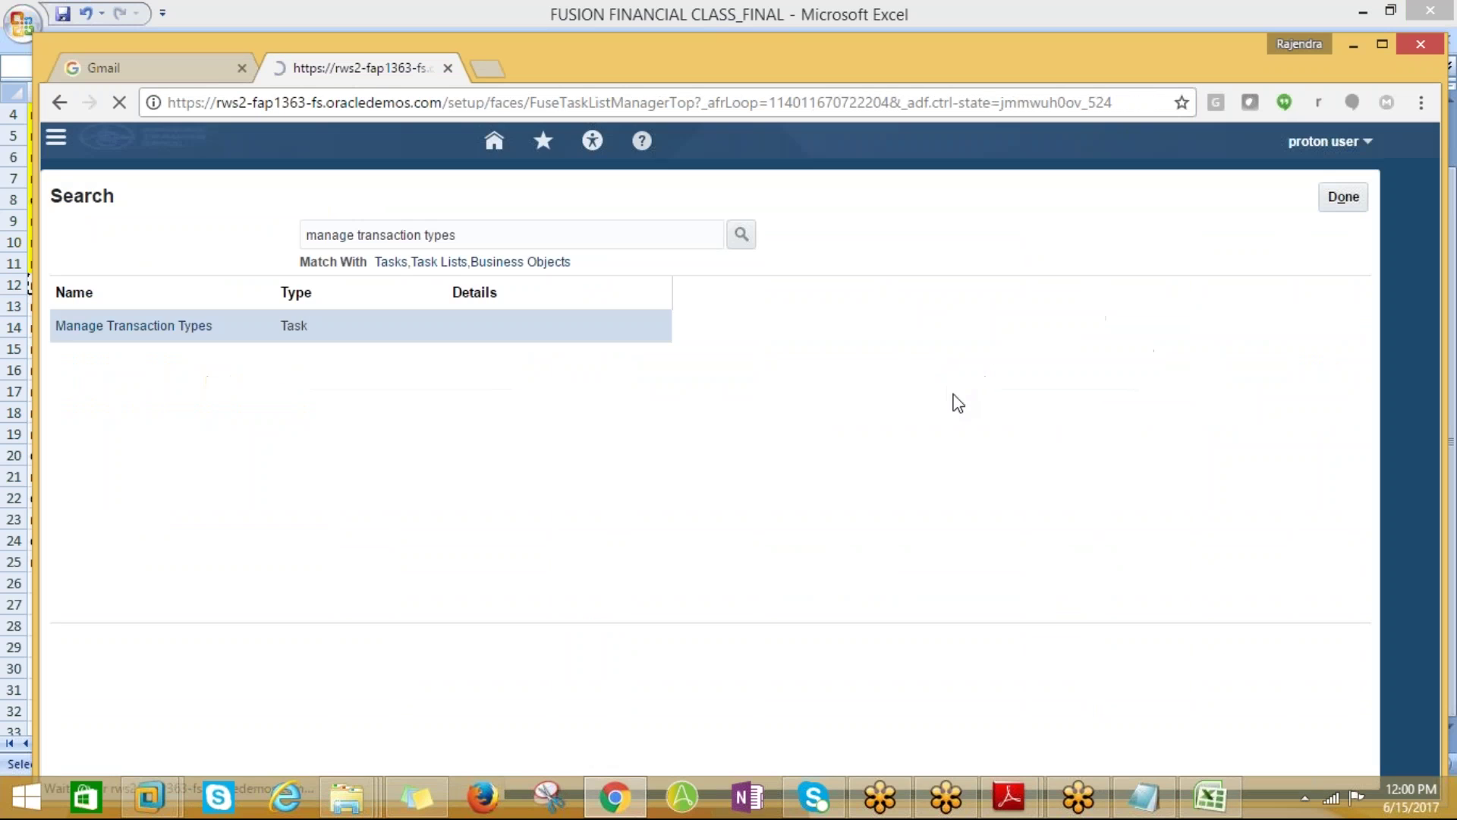
Search for the Manage Transaction Sources task, open it, and start a new transaction source
triple_click(475, 230)
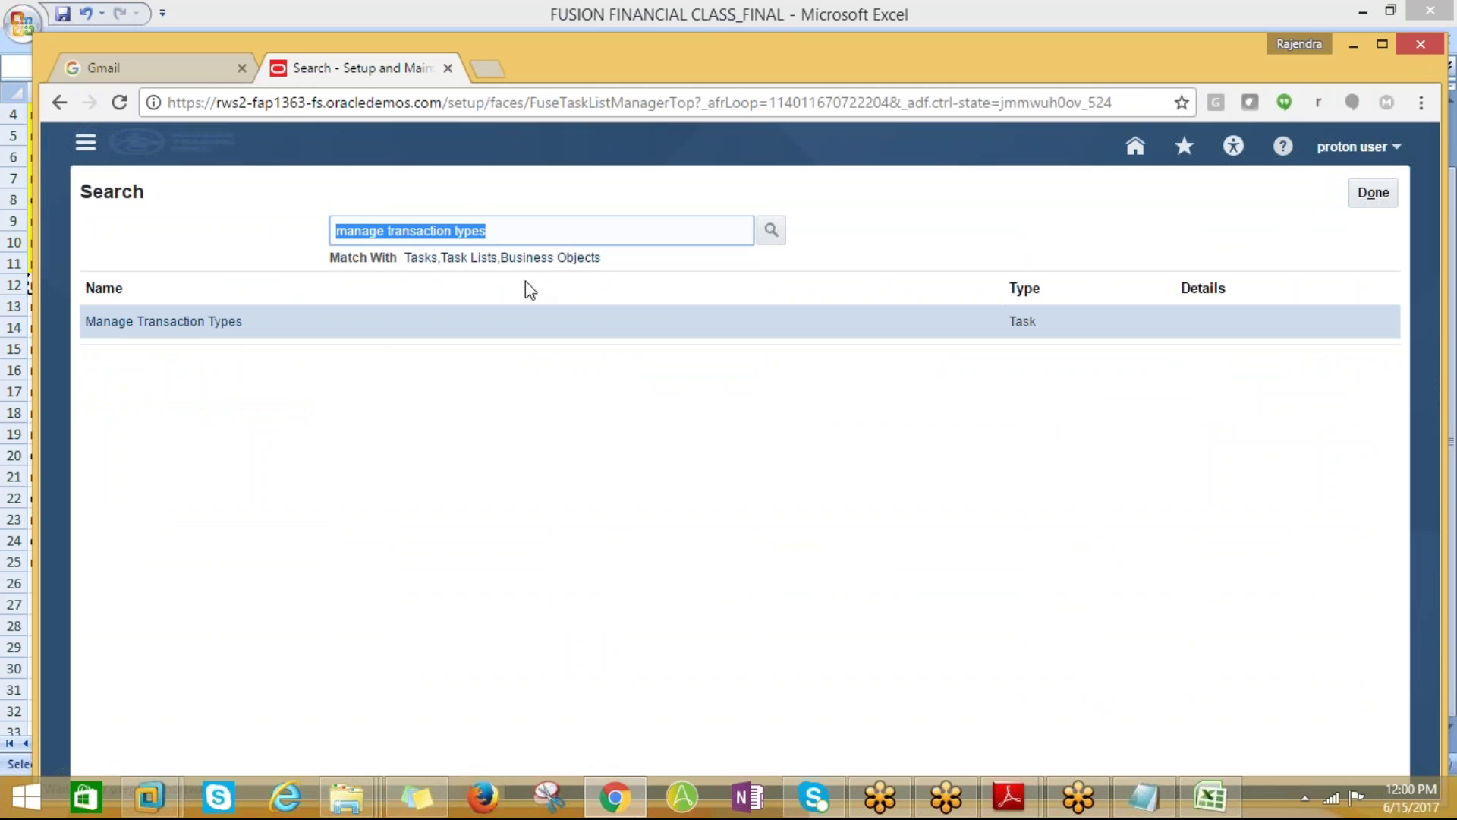
key("ctrl+v")
left_click(771, 230)
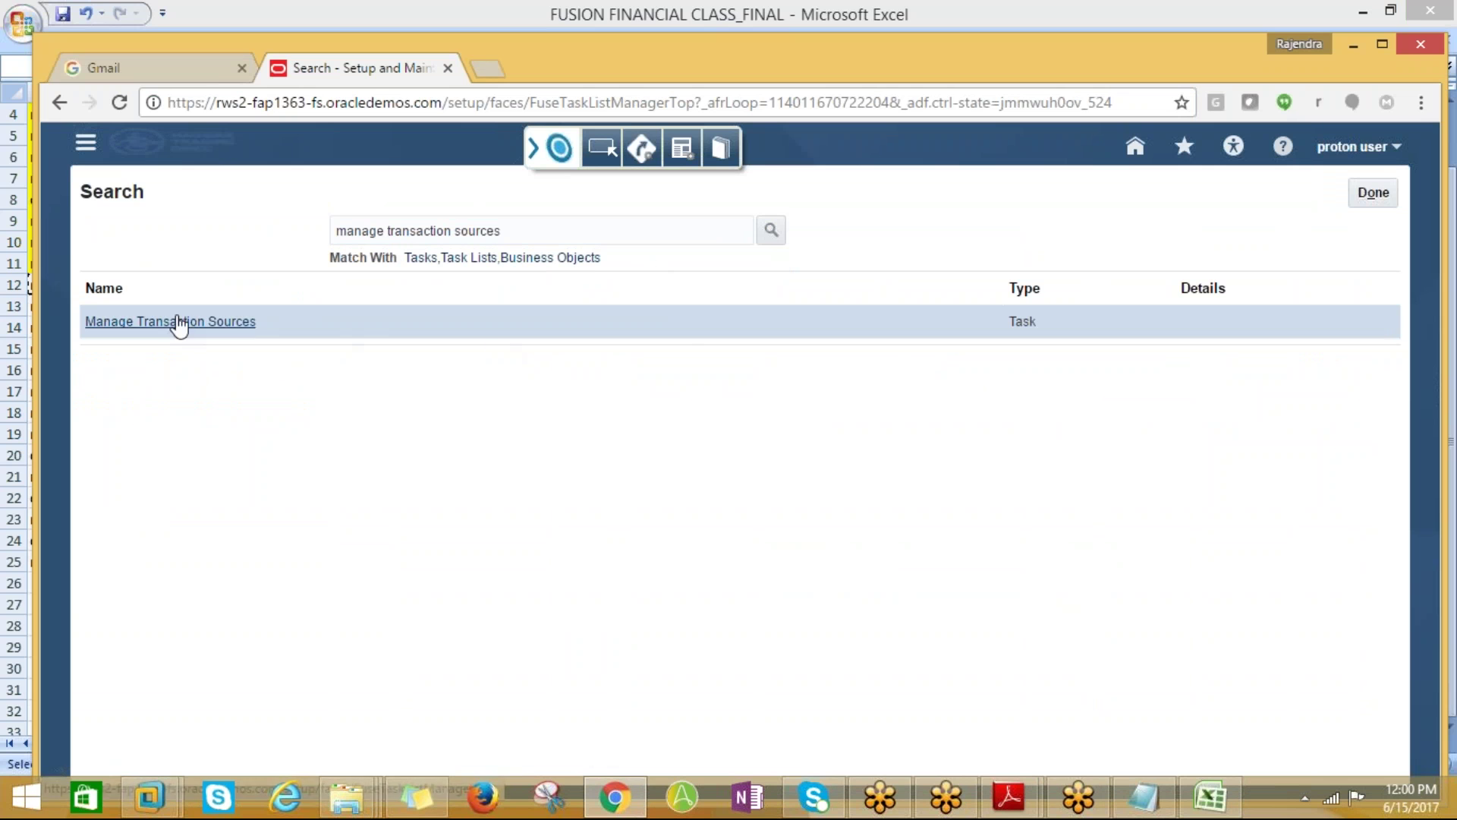
left_click(170, 321)
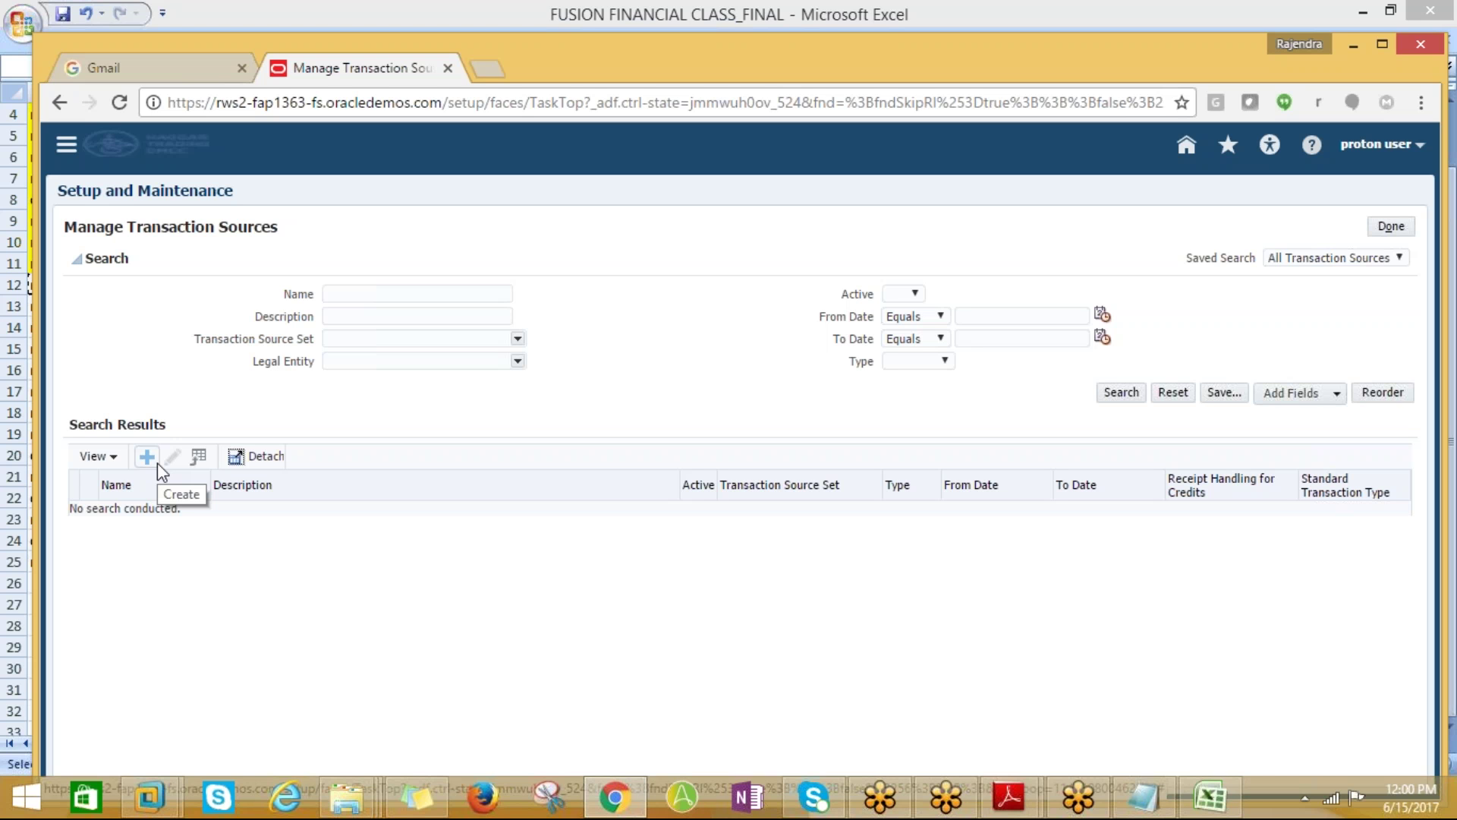
left_click(147, 456)
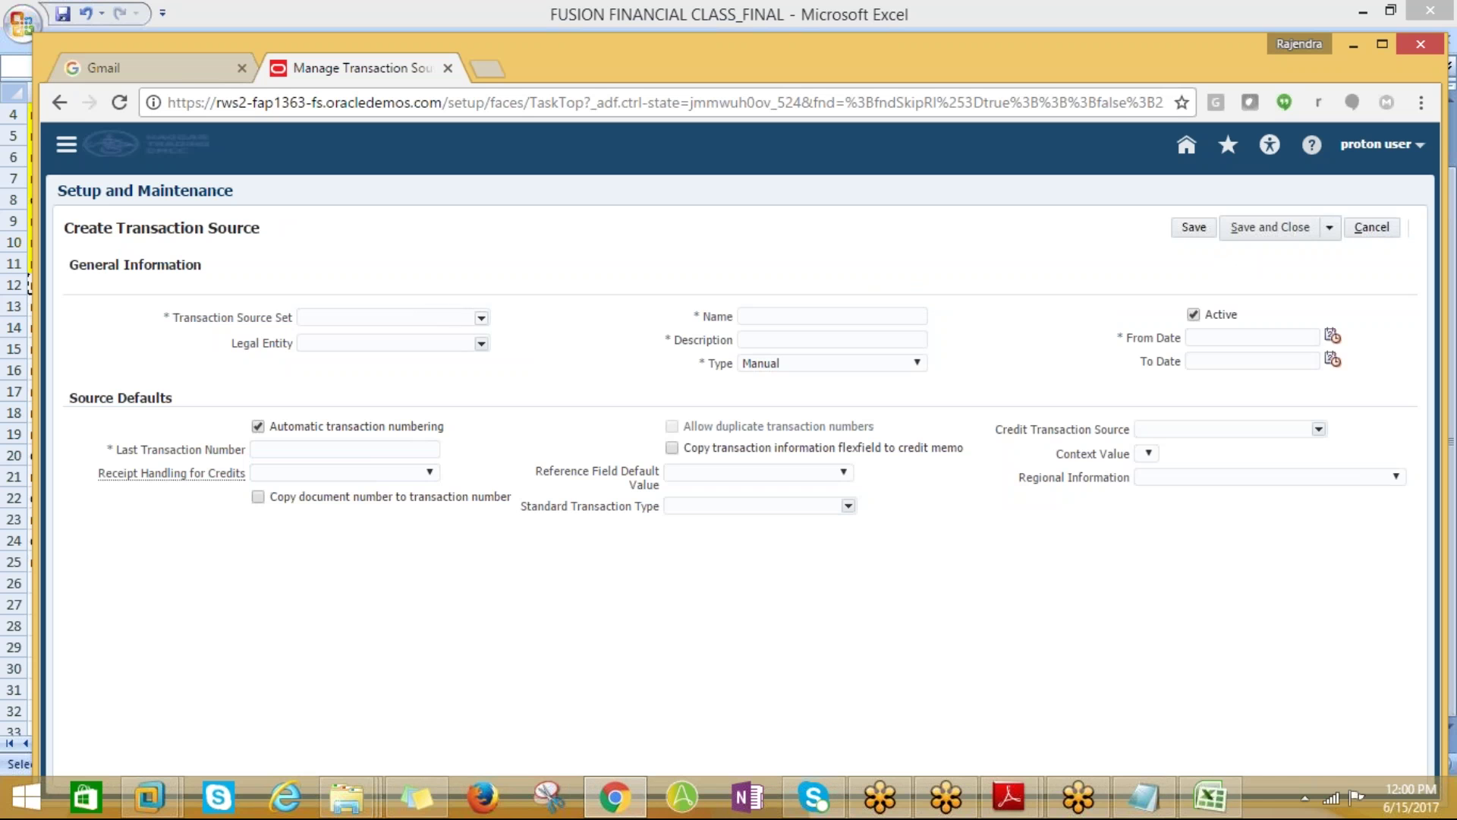
Set the transaction source set to COMMON (Common Set) through the full set search
left_click(480, 318)
left_click(319, 509)
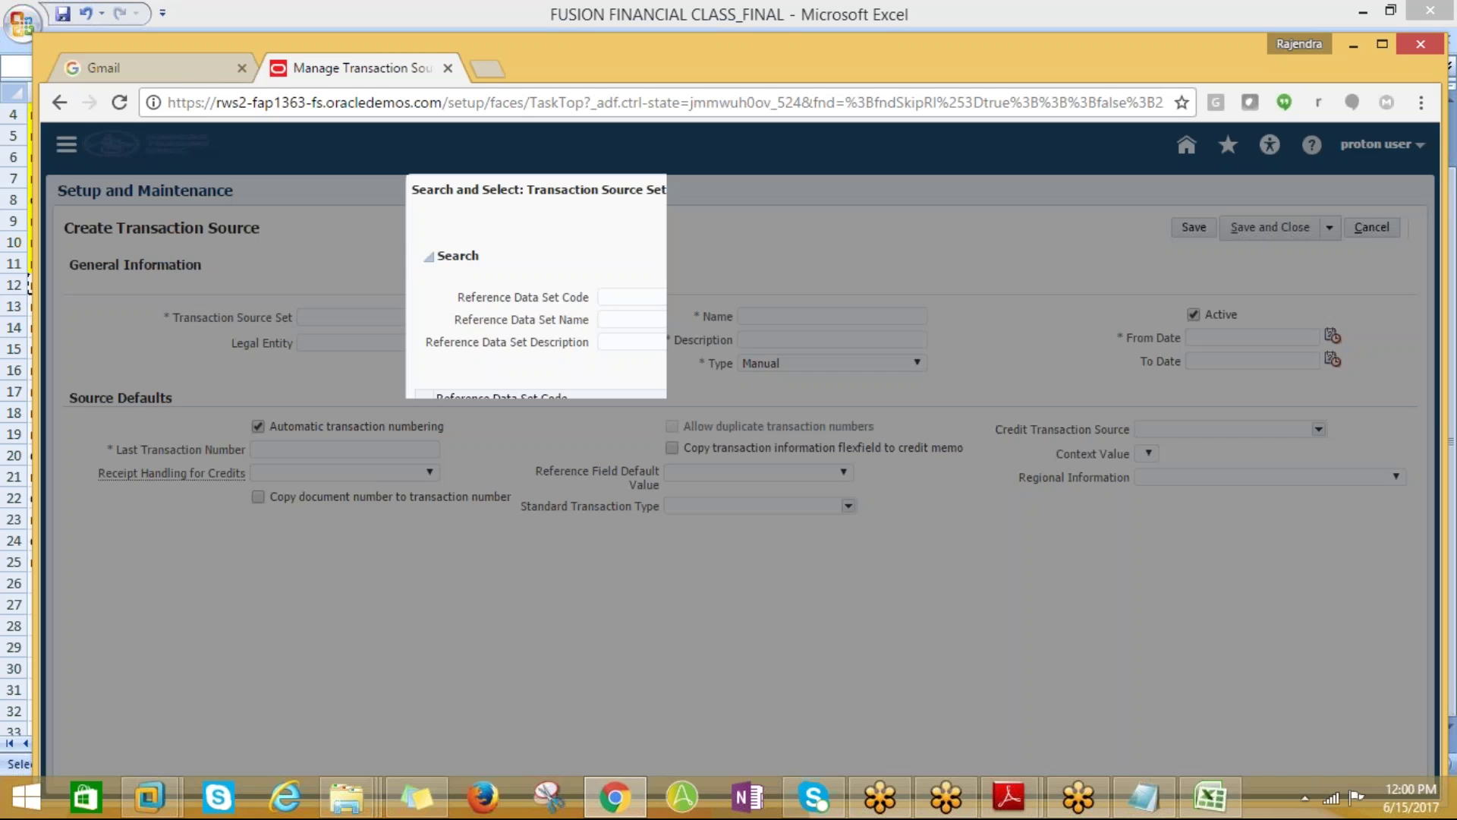
left_click(615, 296)
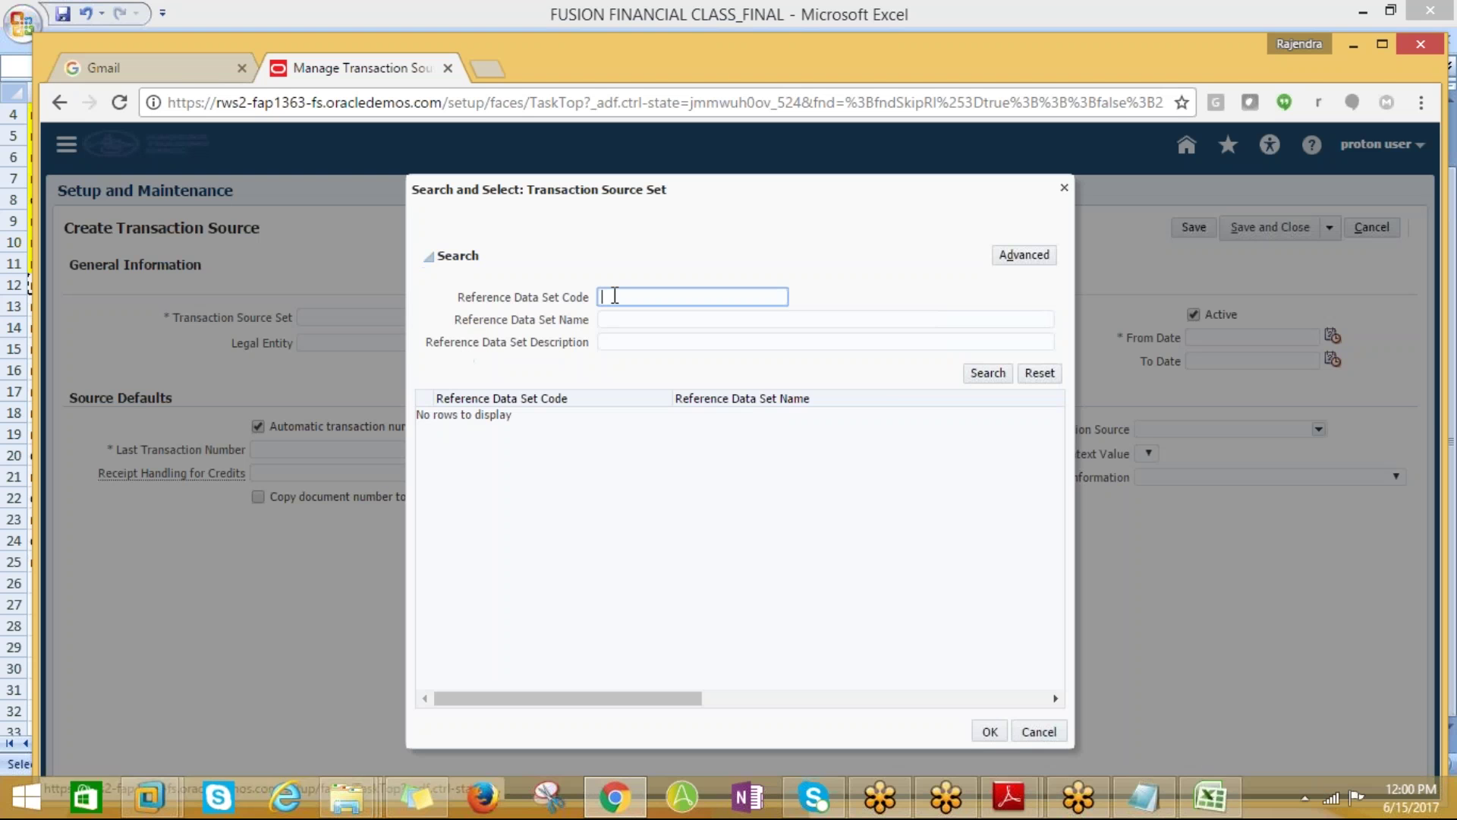
type("common")
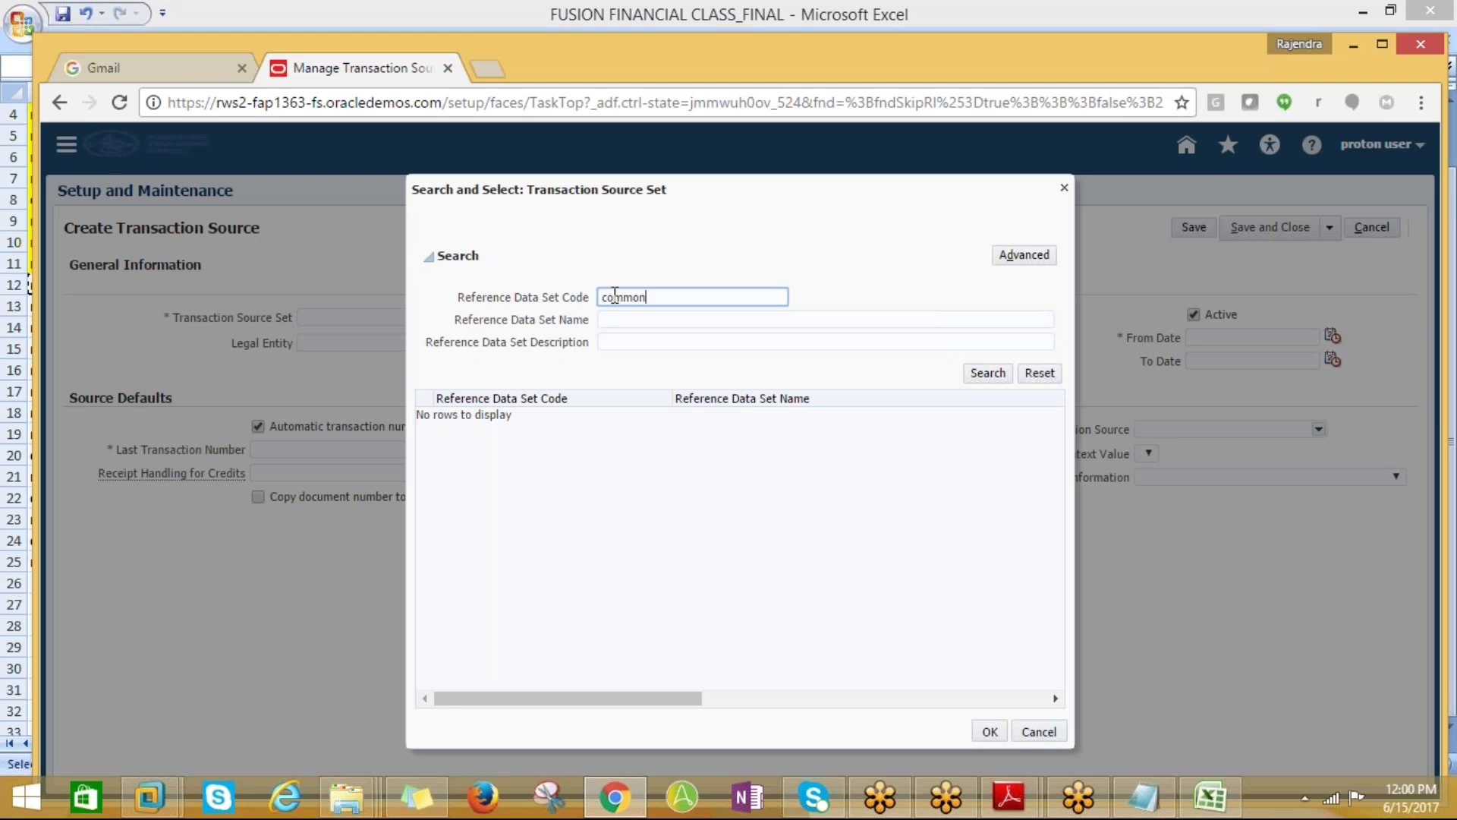
key("Return")
left_click(584, 416)
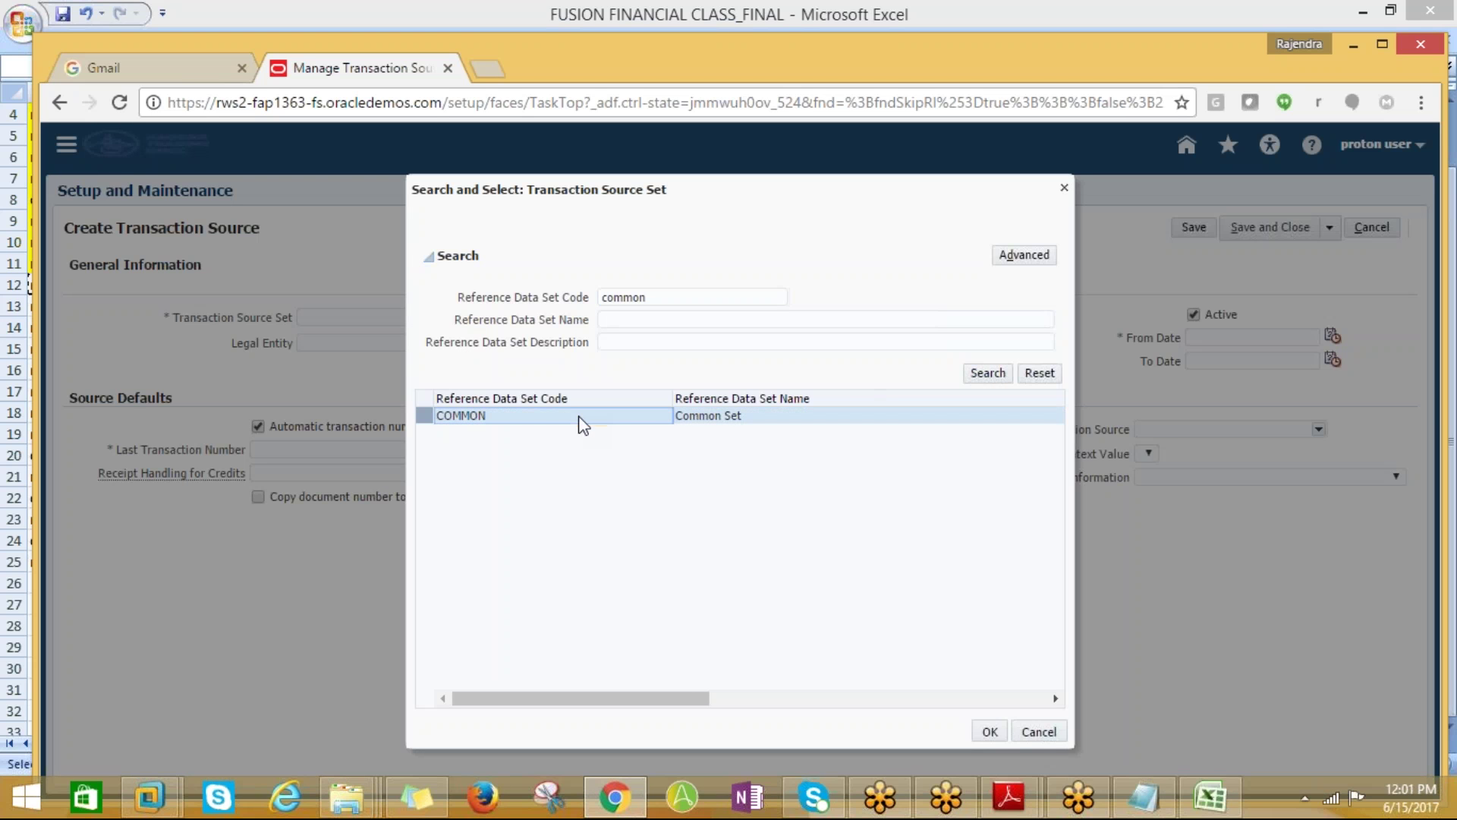
left_click(989, 730)
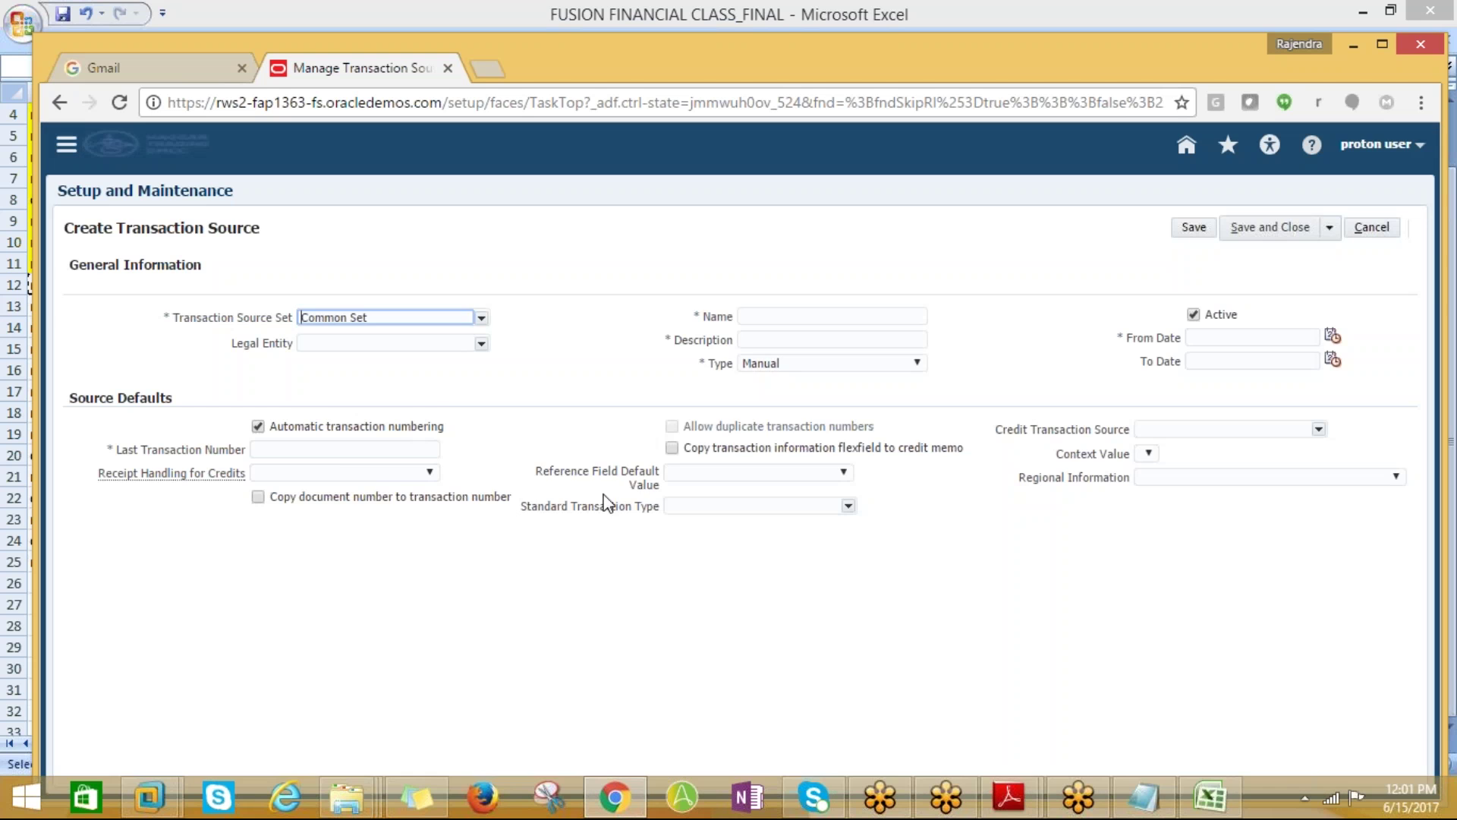
Set the legal entity to US1 Legal Entity and begin entering the name PROTON_INV_SOURCE
left_click(482, 343)
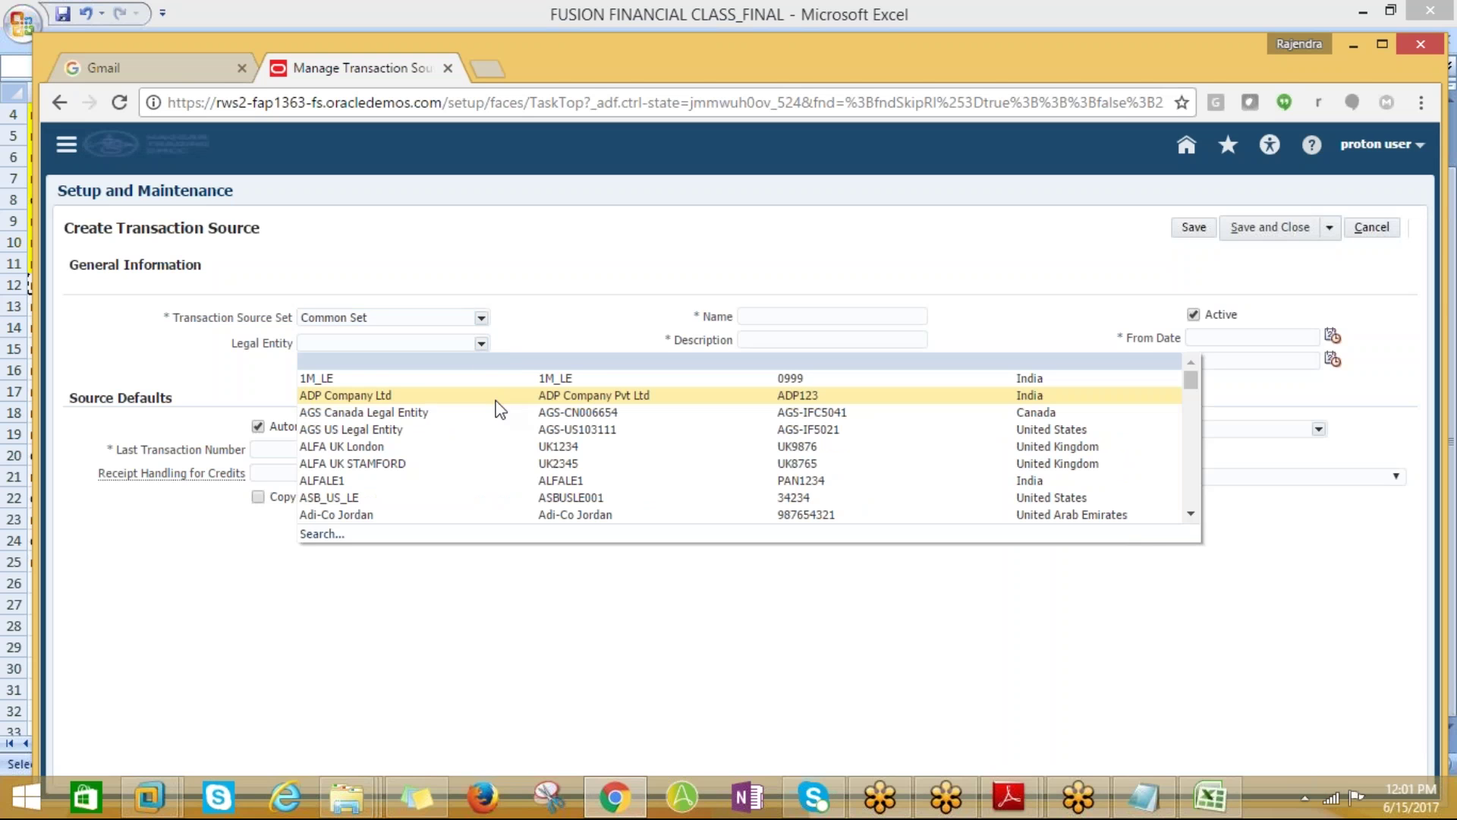
left_click(327, 535)
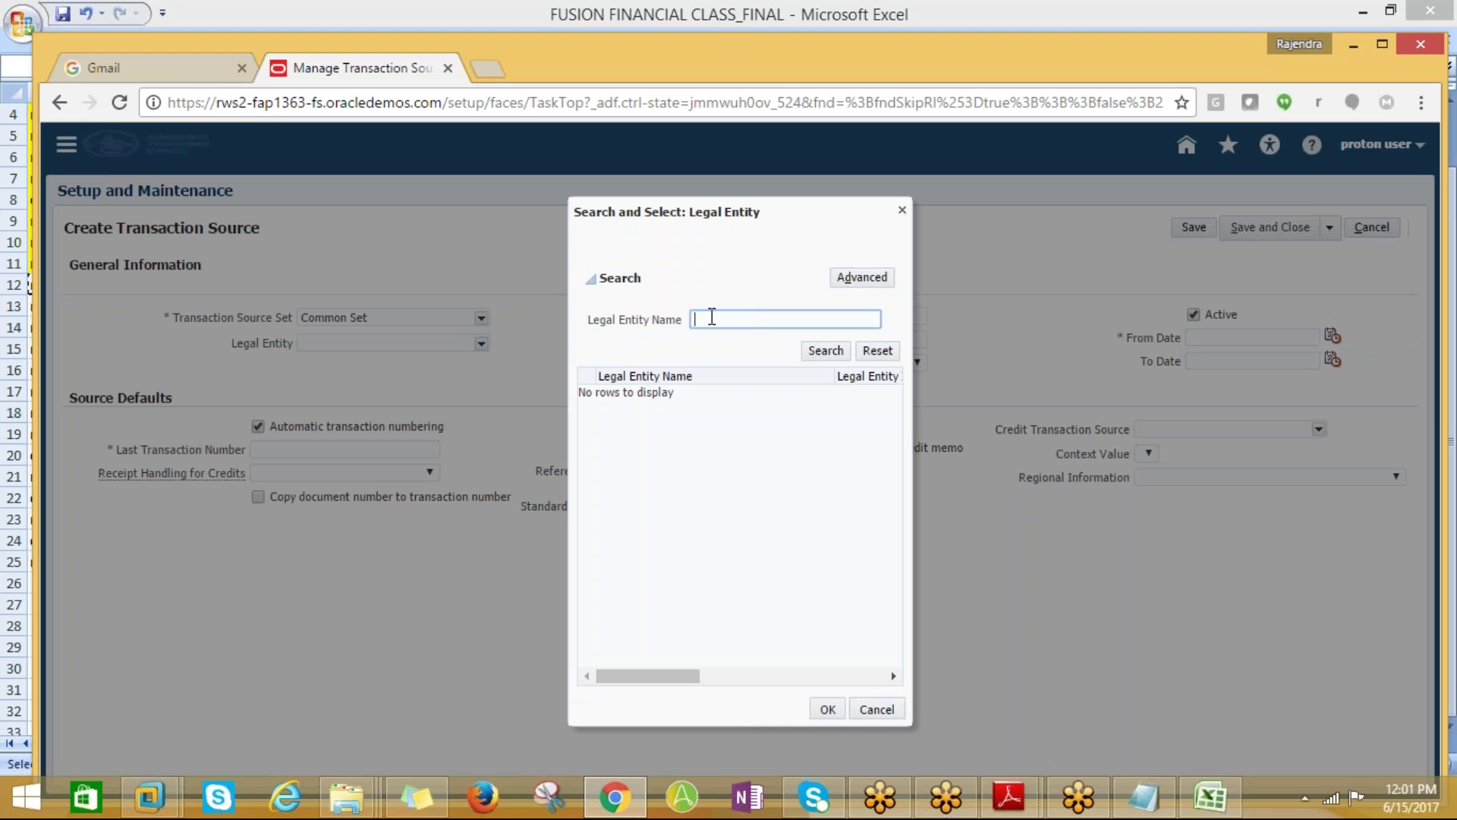
type("US1")
key("Return")
left_click(776, 391)
left_click(828, 708)
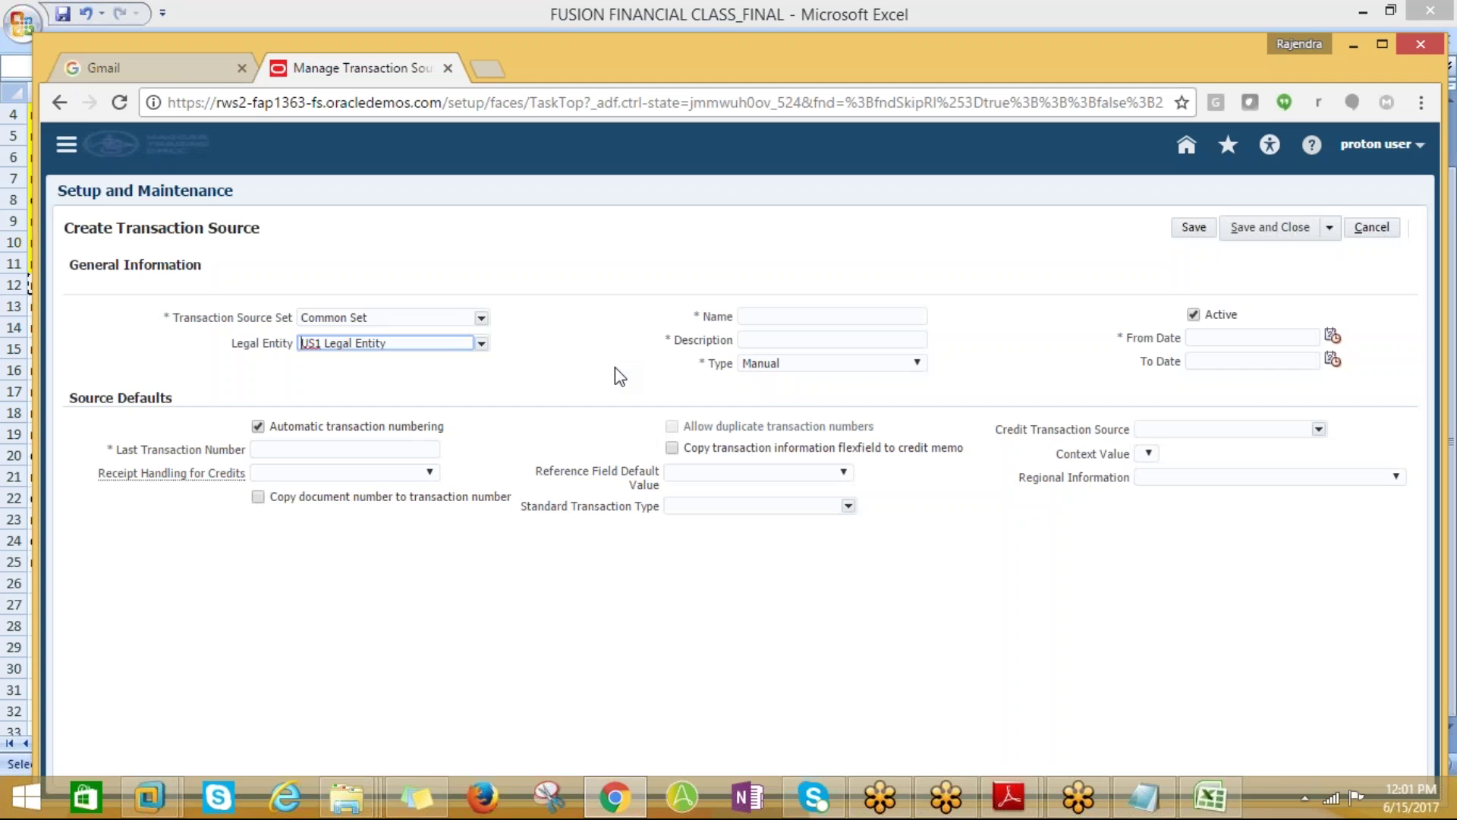
left_click(775, 313)
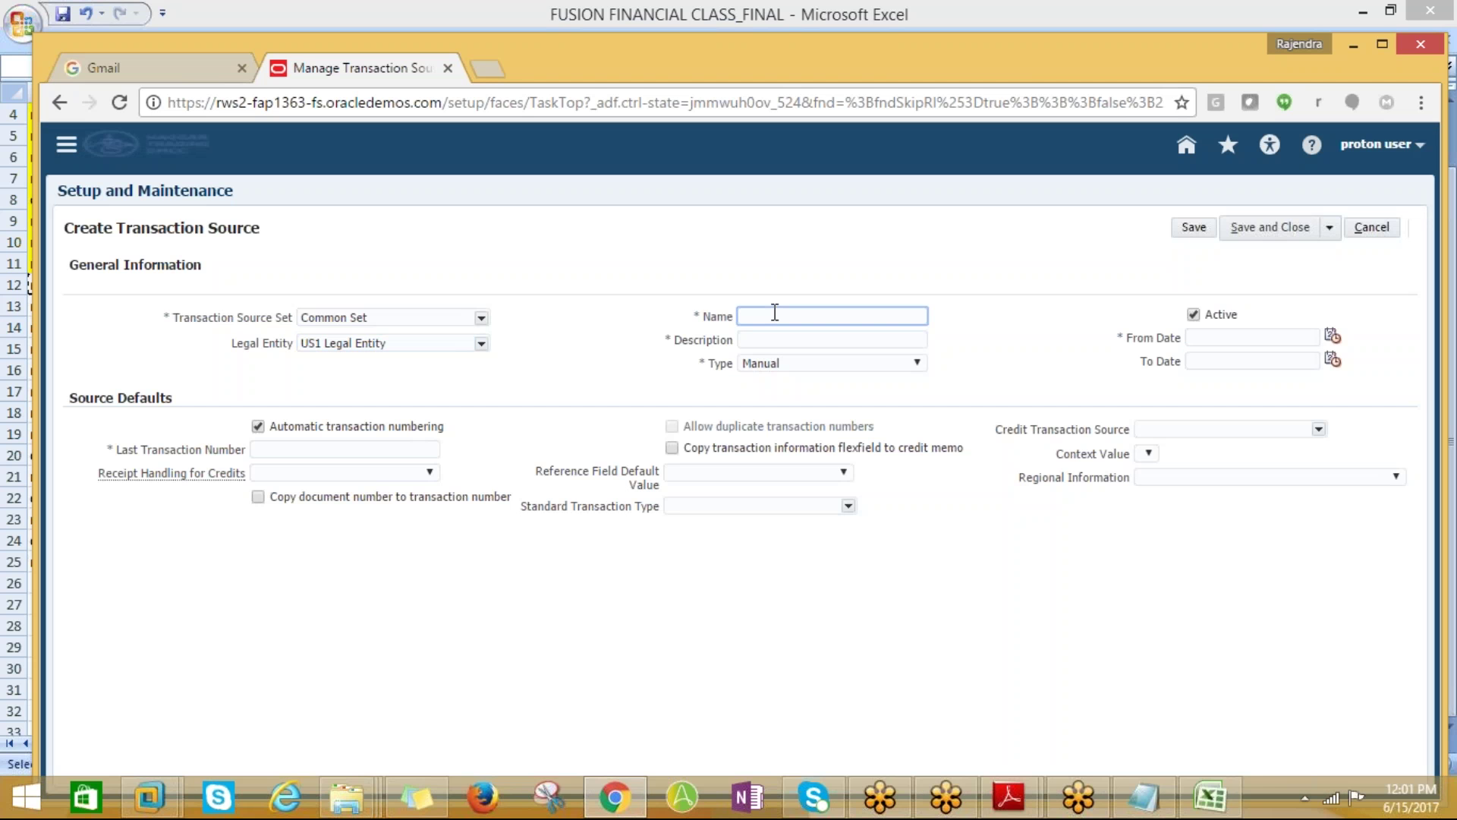
type("PROTON_INV_SOURCE")
Copy the name PROTON_INV_SOURCE into the Description field
left_click(823, 339)
left_click_drag(865, 316, 748, 336)
key("ctrl+c")
left_click(797, 340)
key("ctrl+v")
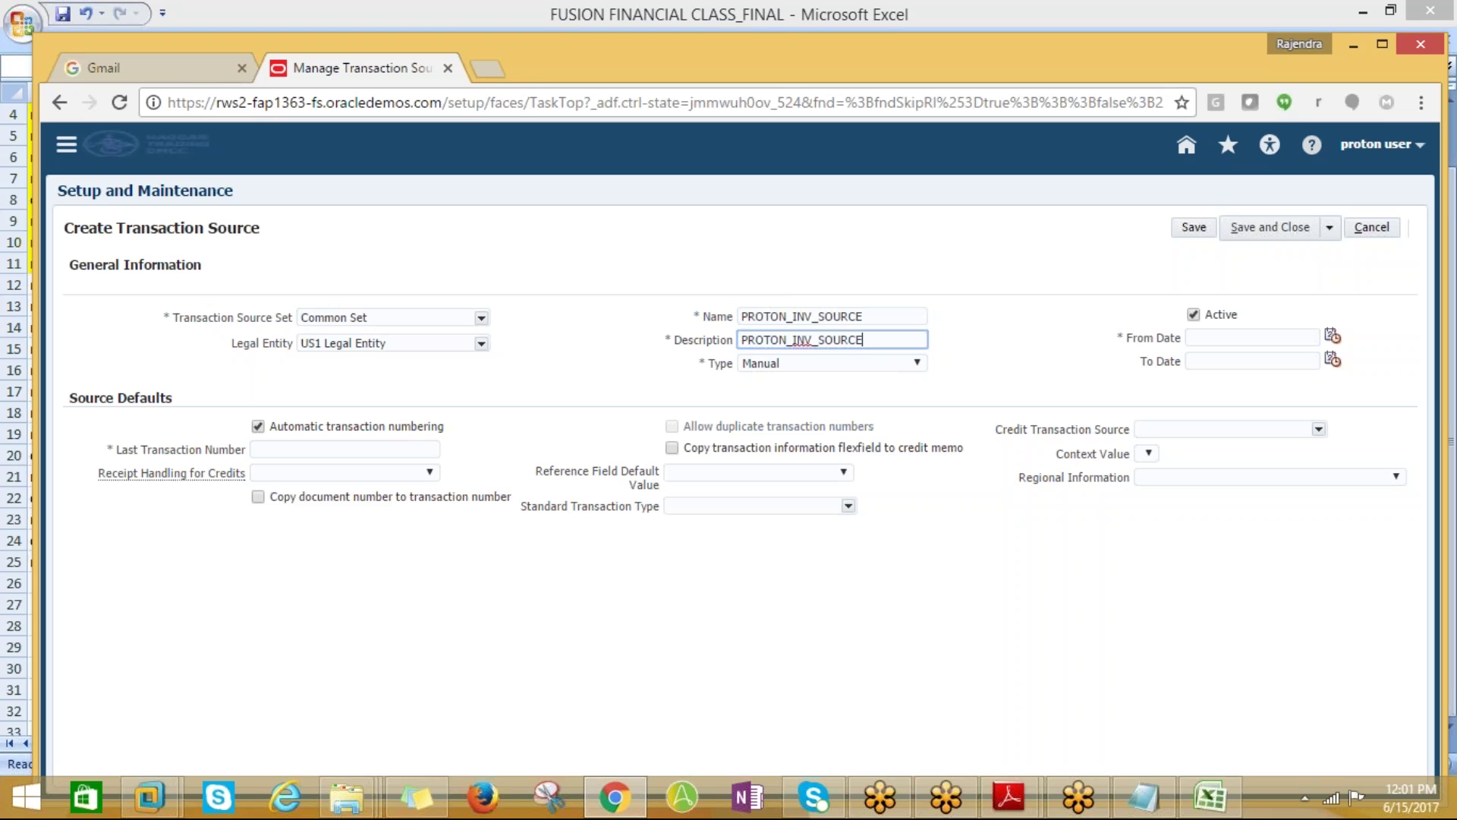
Set the From Date to 6/1/17 and the Last Transaction Number to 99
left_click(1314, 336)
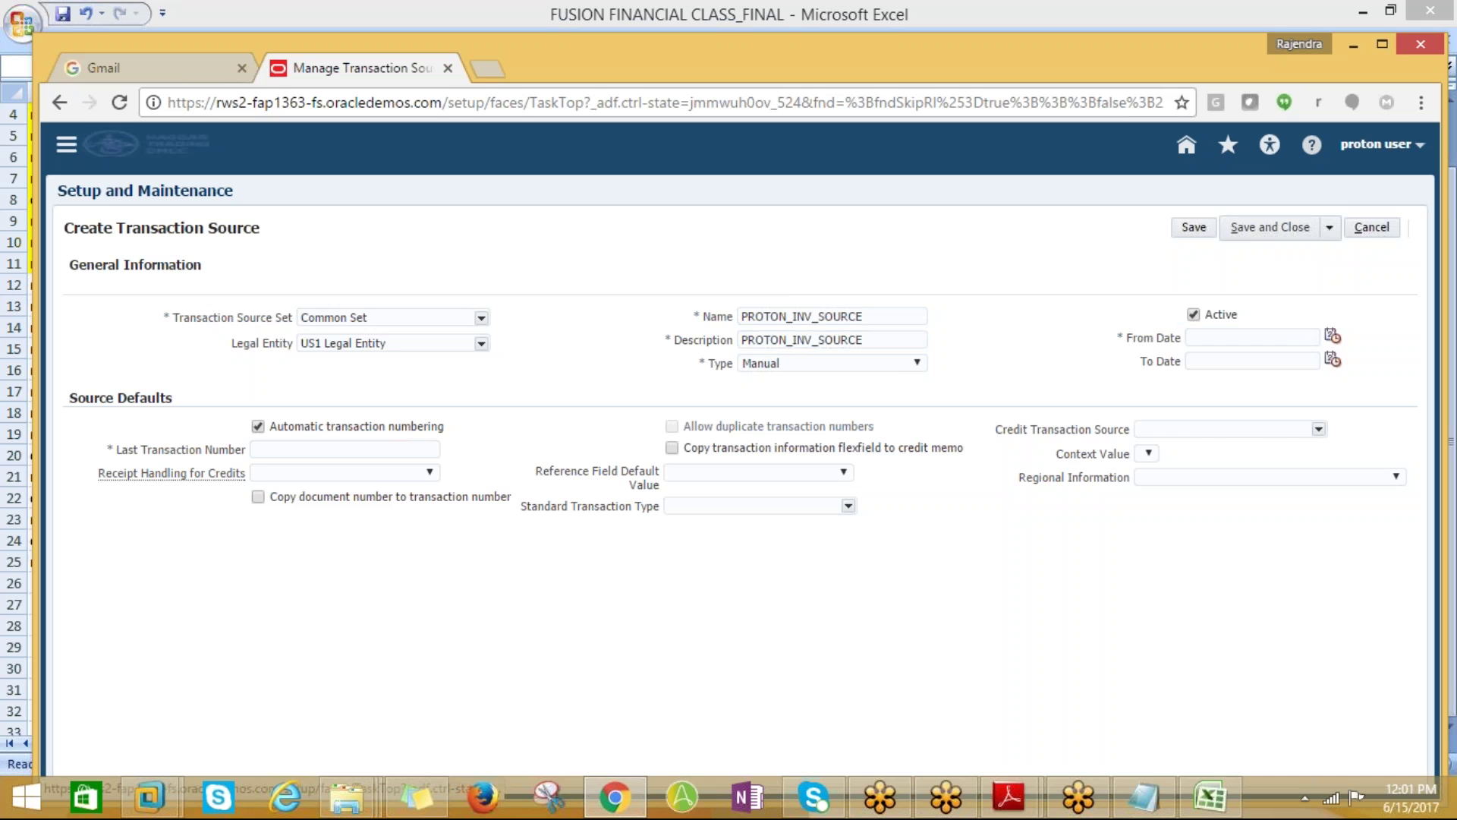
left_click(1332, 336)
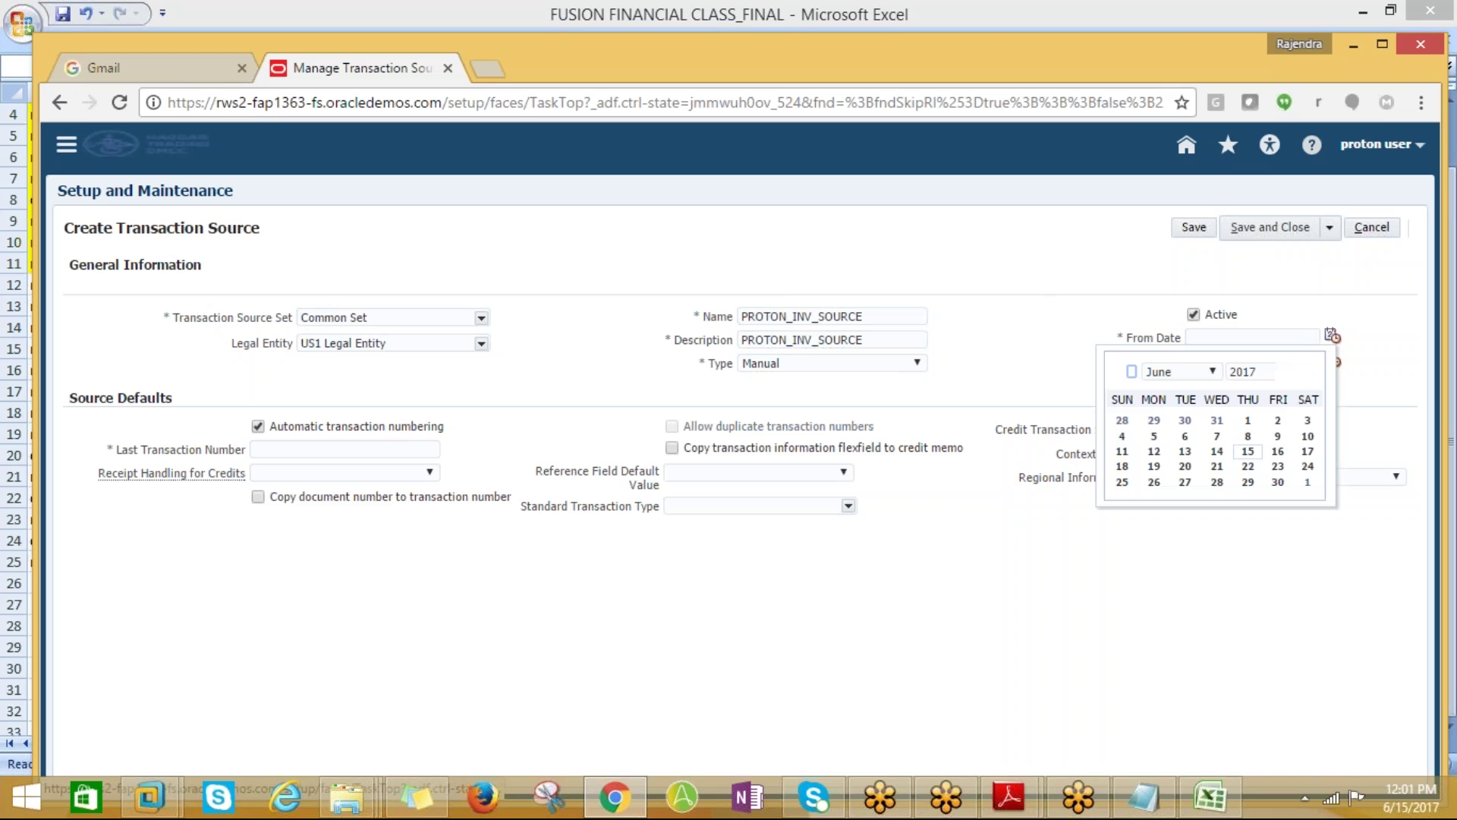
left_click(1248, 420)
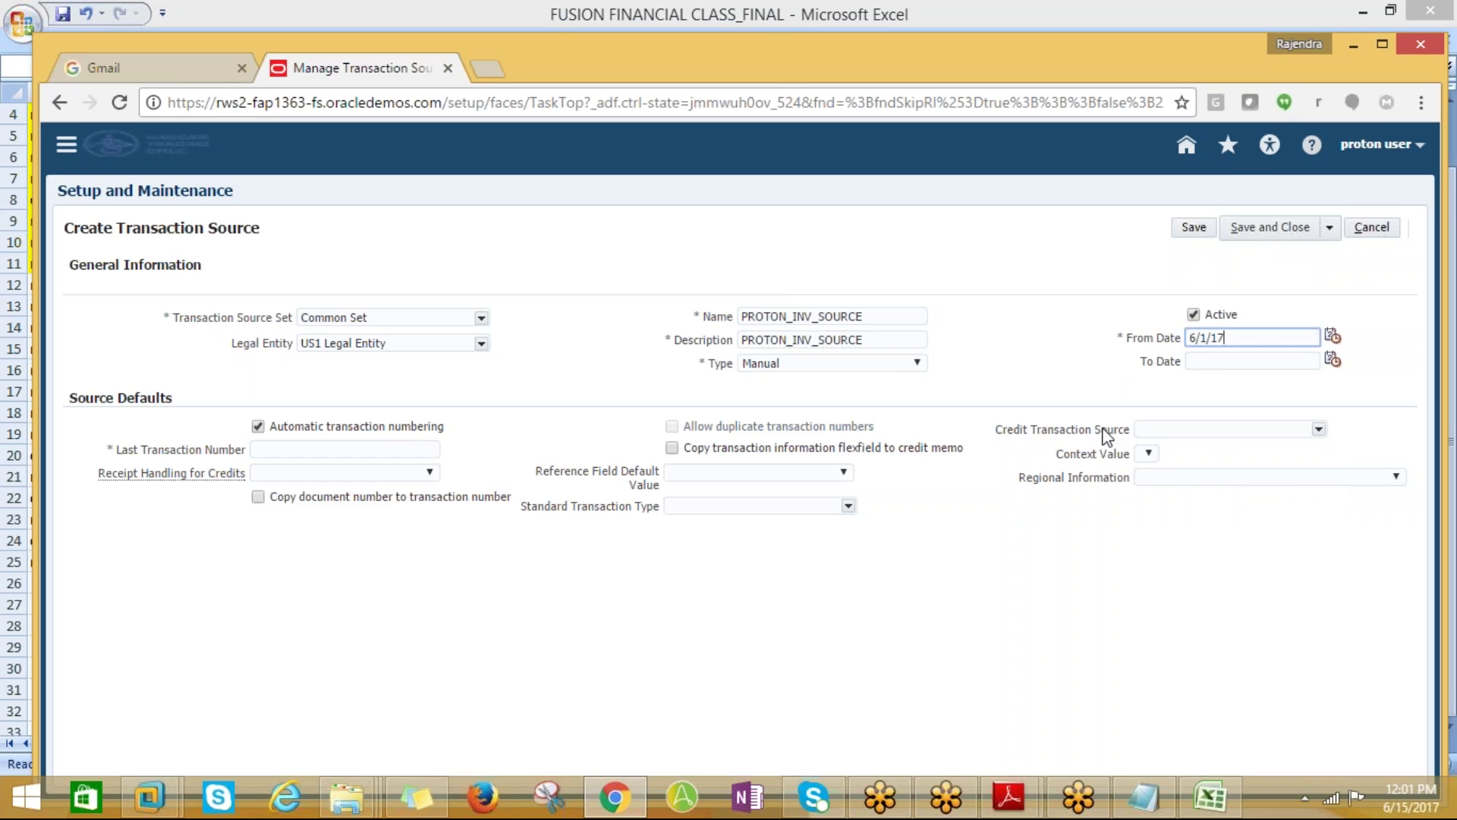
left_click(304, 452)
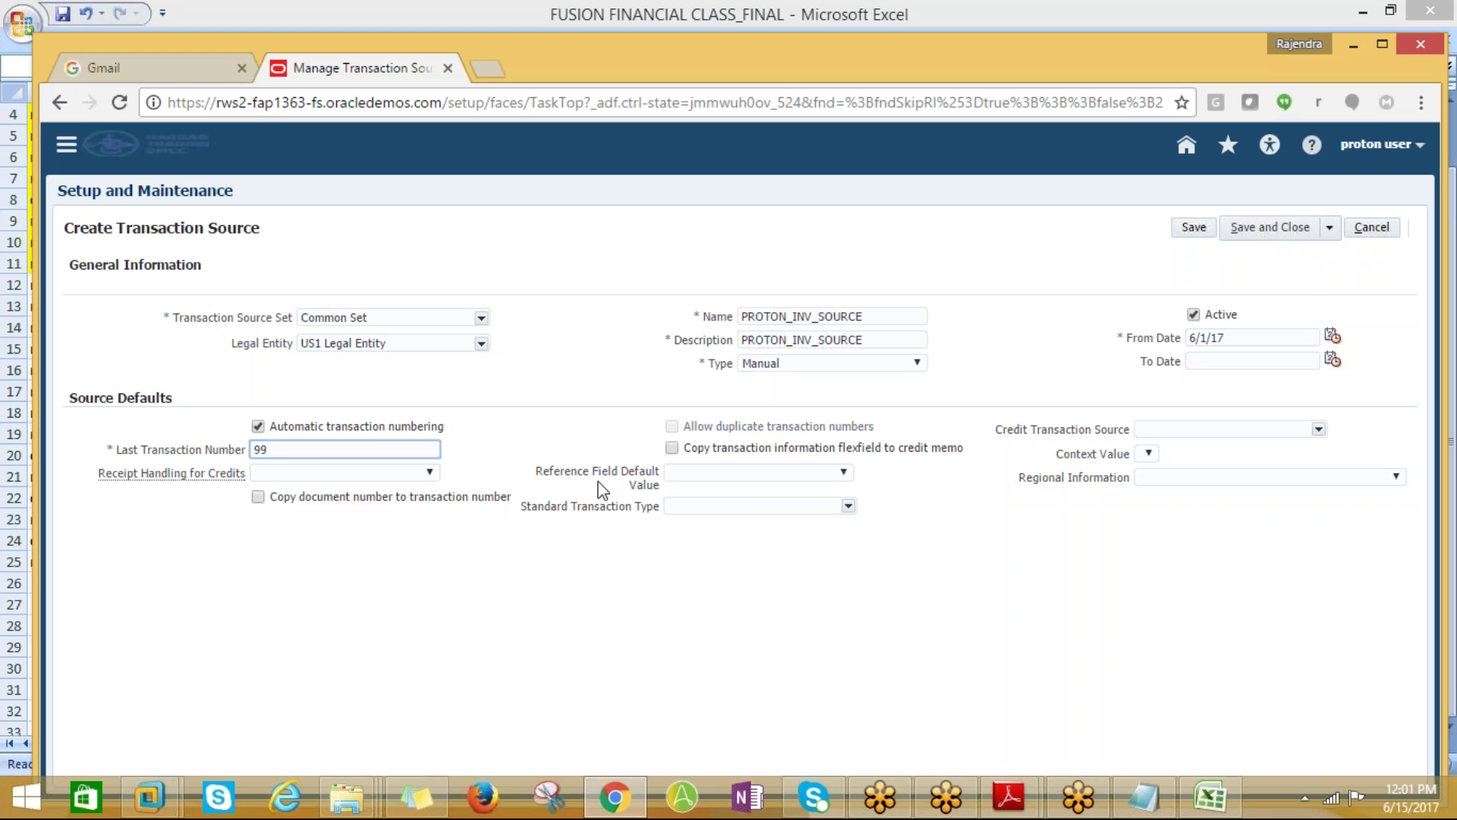
Choose PROTON_INVOICE as the standard transaction type, then save and close the source
left_click(849, 507)
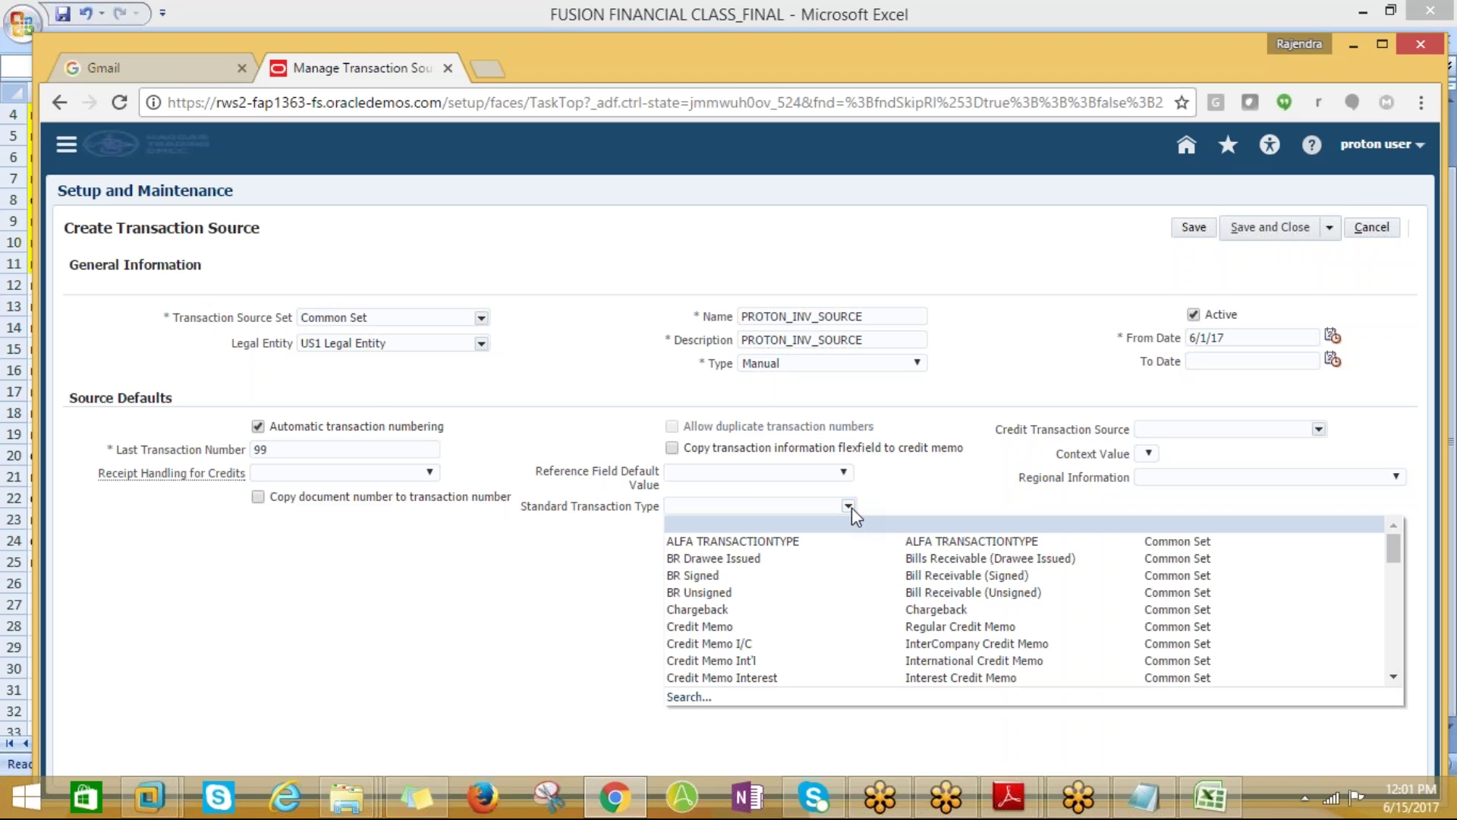
left_click(691, 698)
left_click(715, 273)
type("PROTON%")
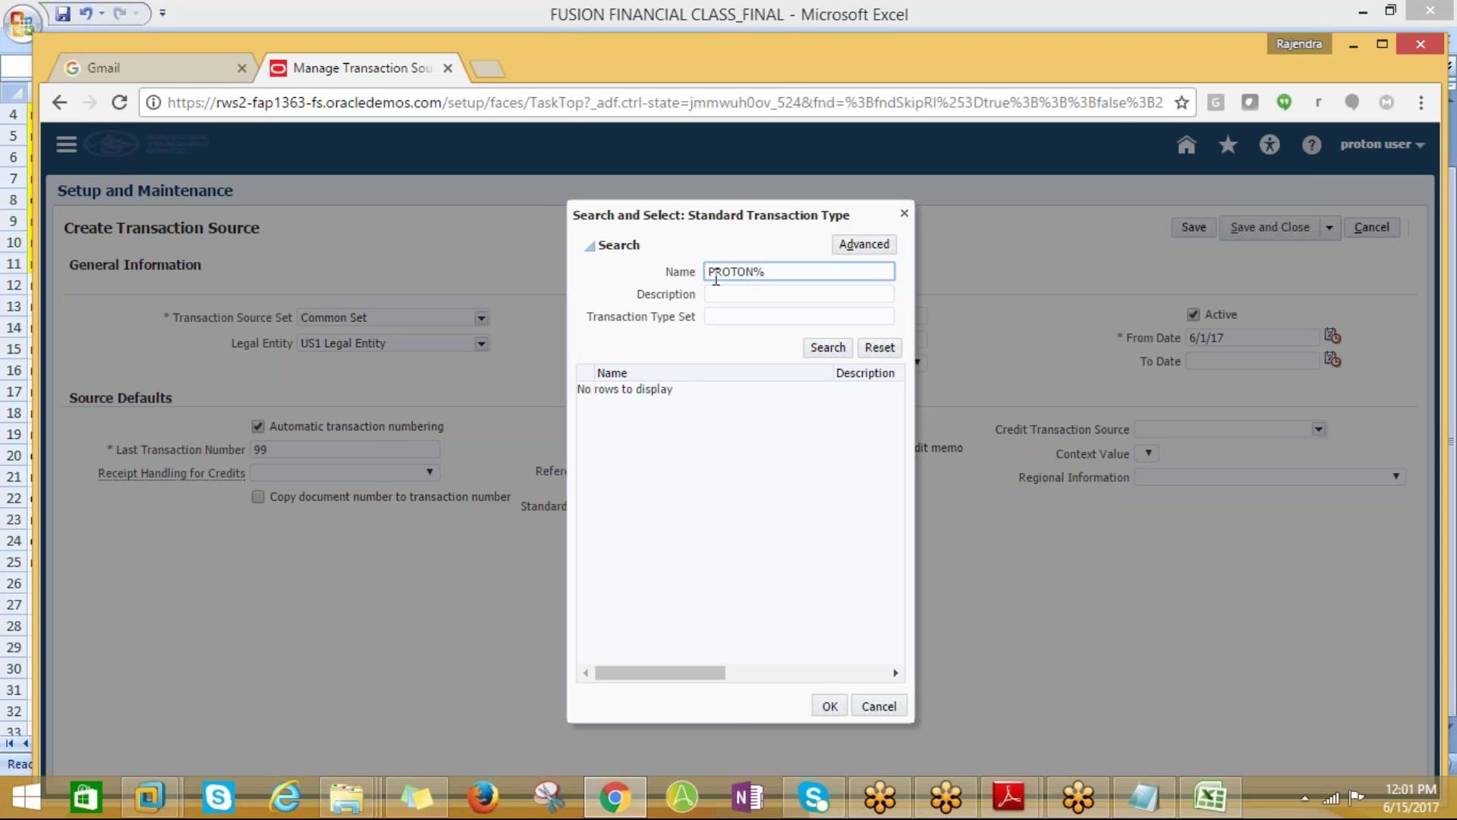
key("Return")
left_click(642, 390)
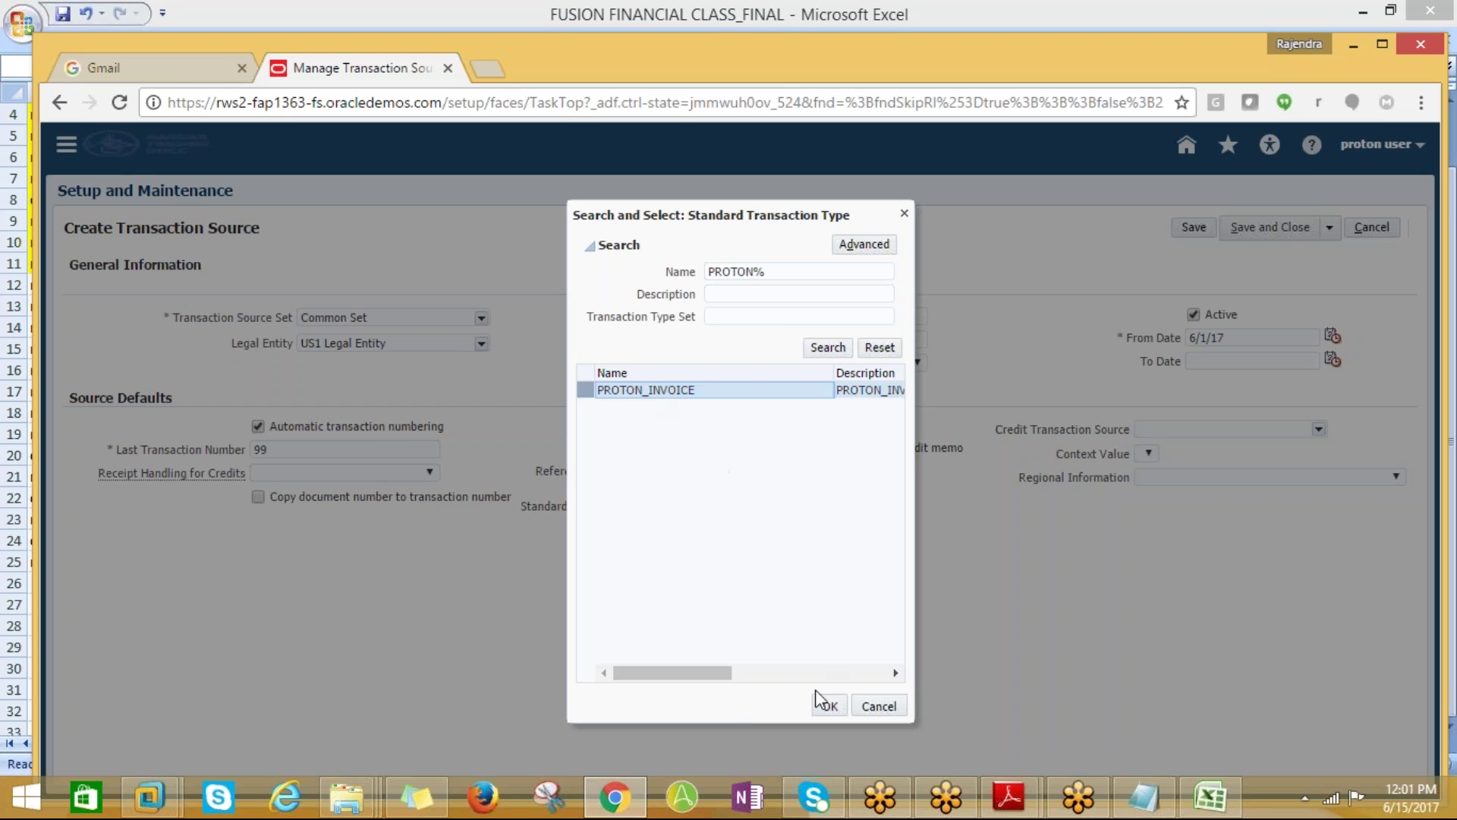
left_click(829, 706)
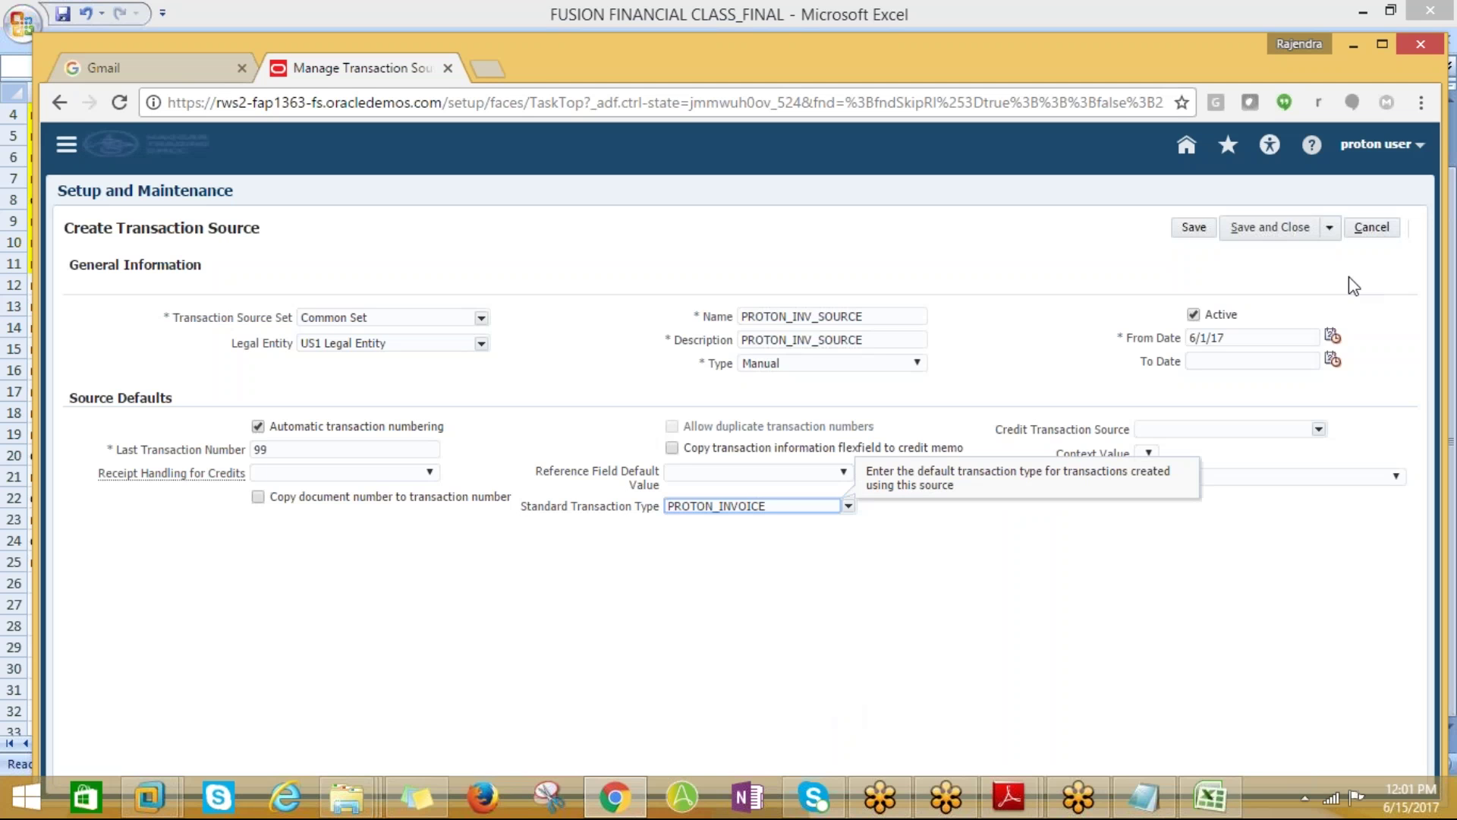
left_click(1282, 230)
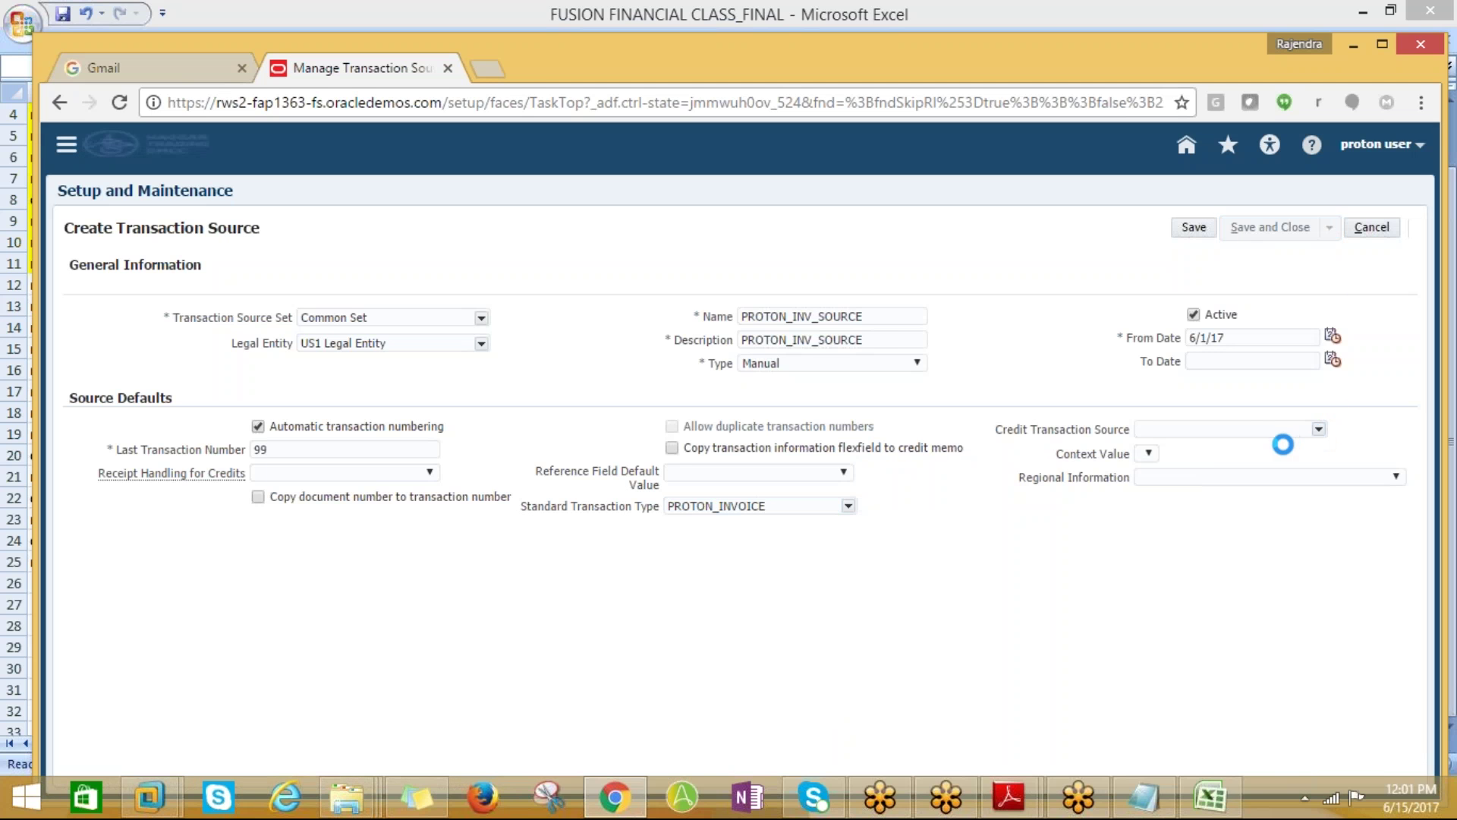
In the Excel checklist, fill A12 yellow and copy the next task, manage auto accounting rules
key("alt+Tab")
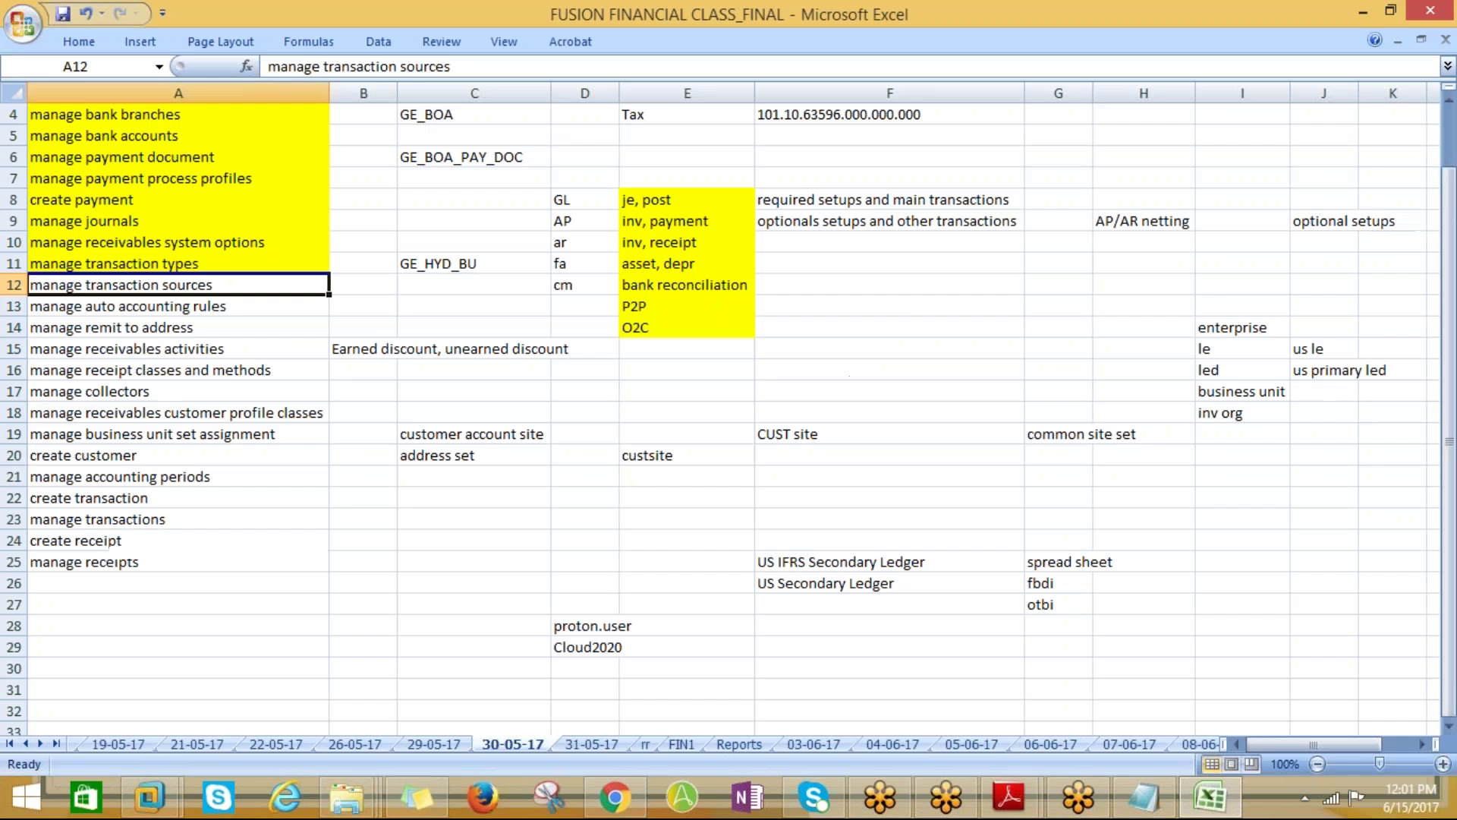
left_click(87, 36)
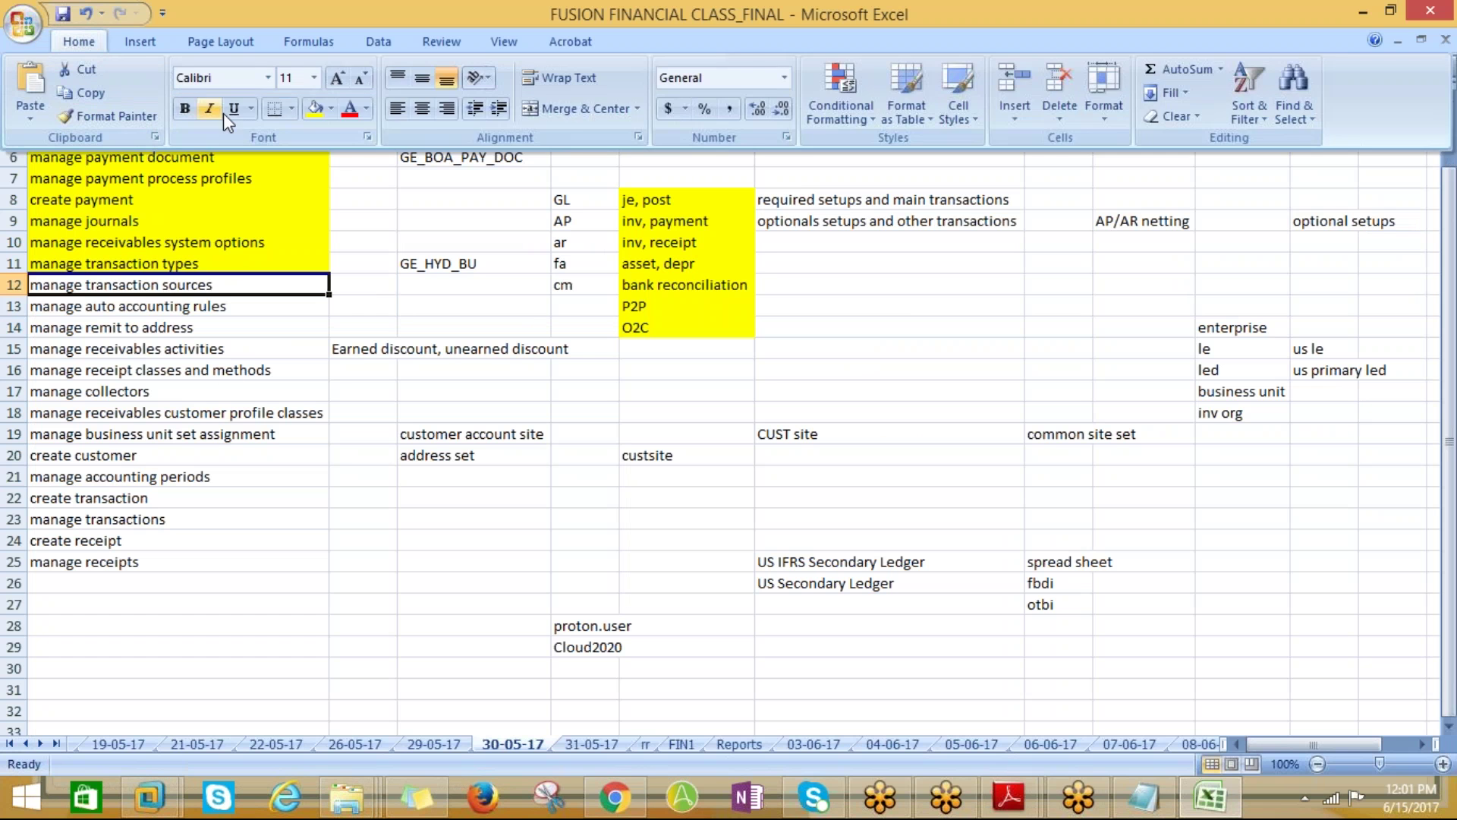
left_click(313, 108)
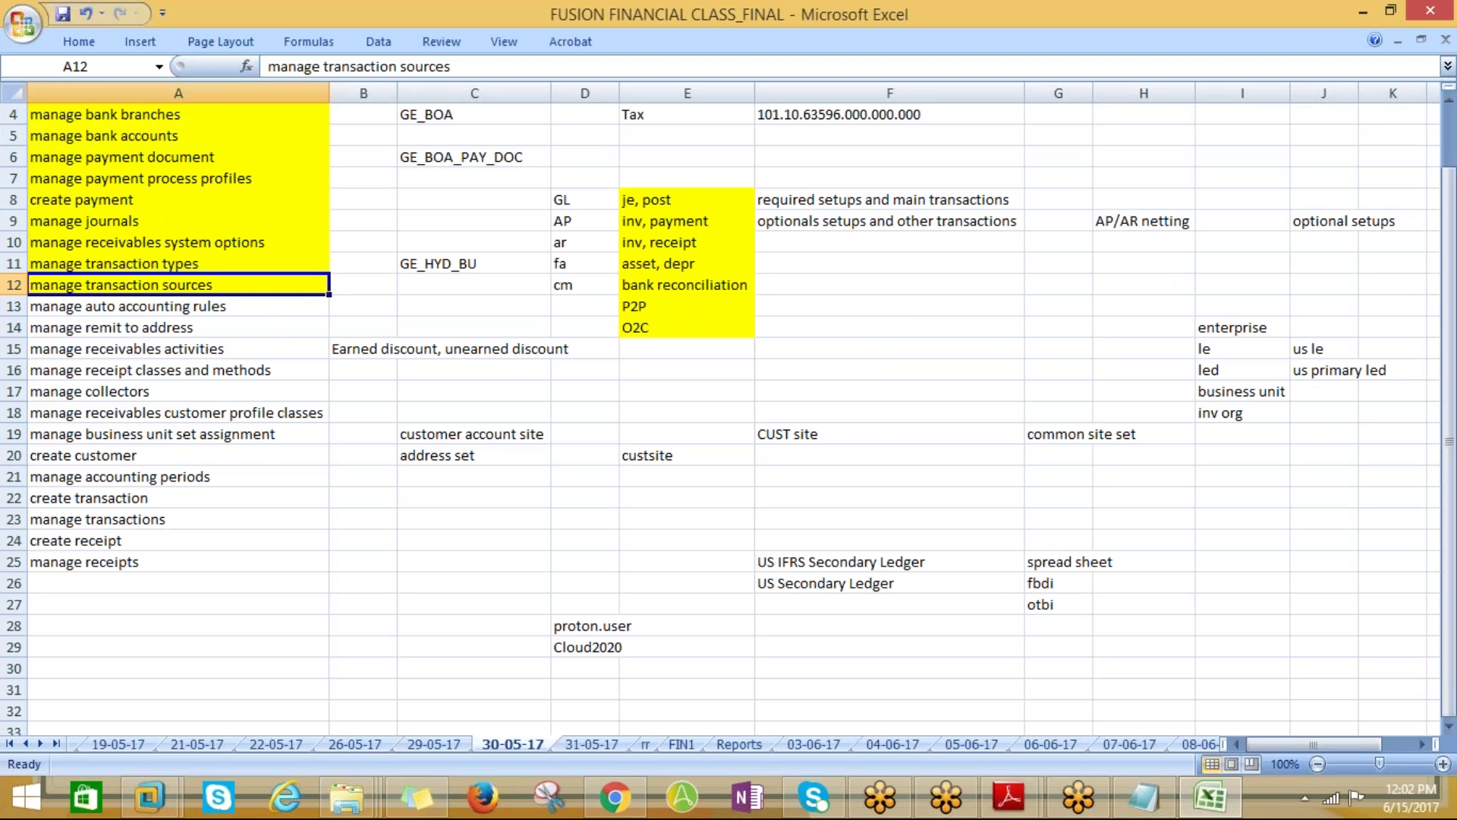
key("Down")
key("ctrl+c")
key("alt+Tab")
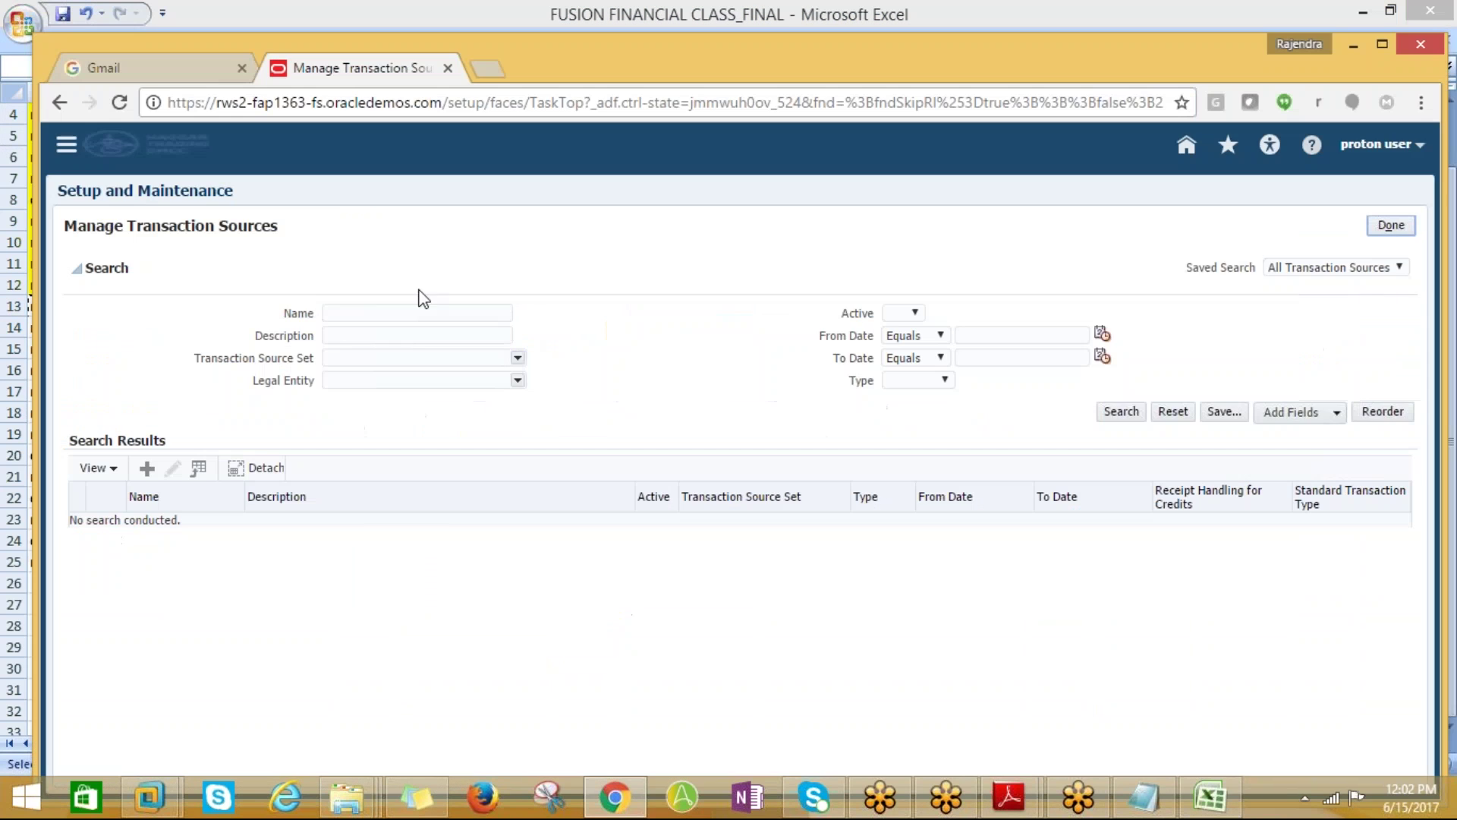
Close the extra blank transaction source form and search for the auto accounting rules task
left_click(146, 469)
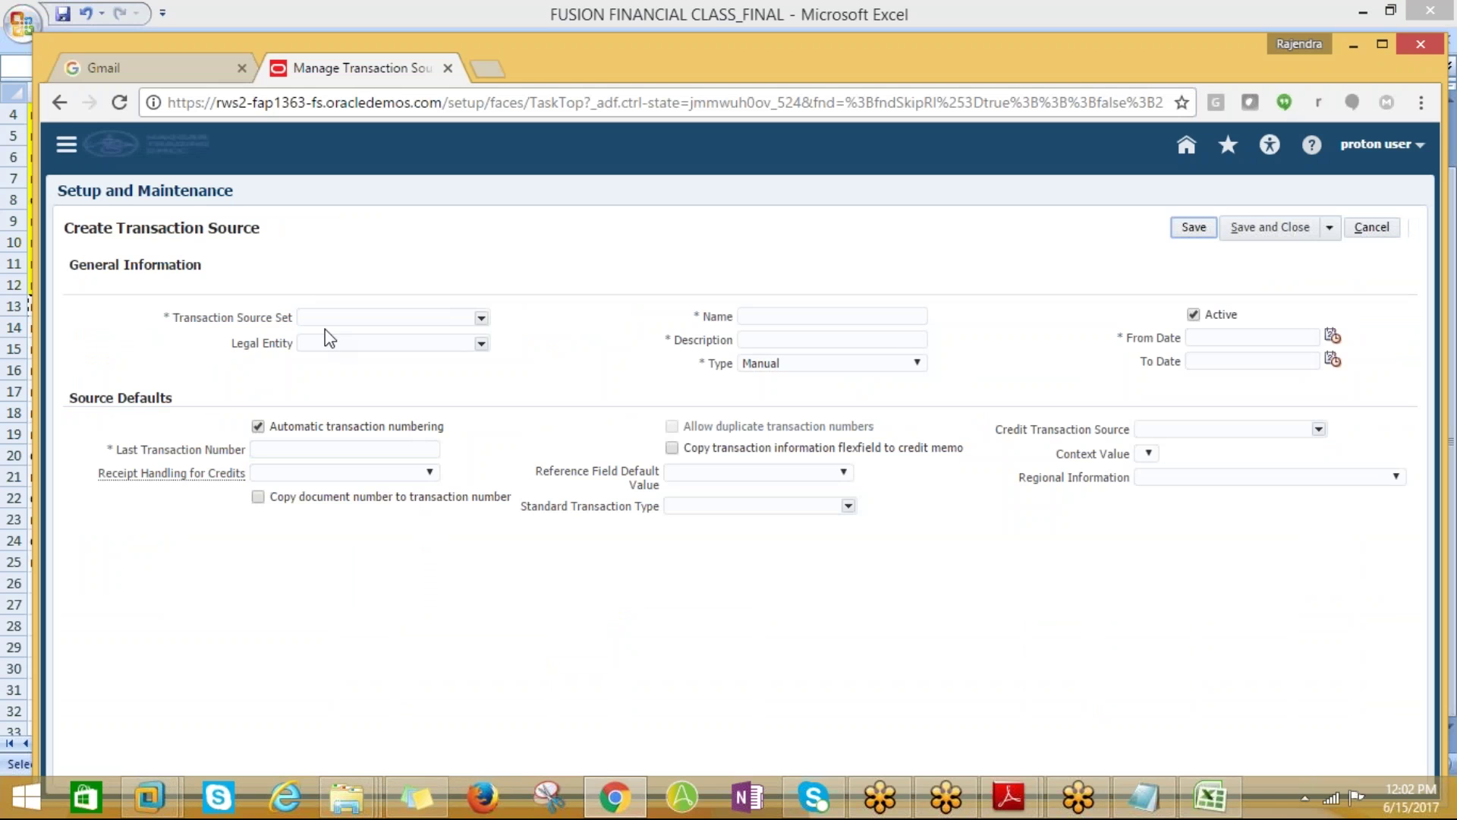
left_click(1283, 228)
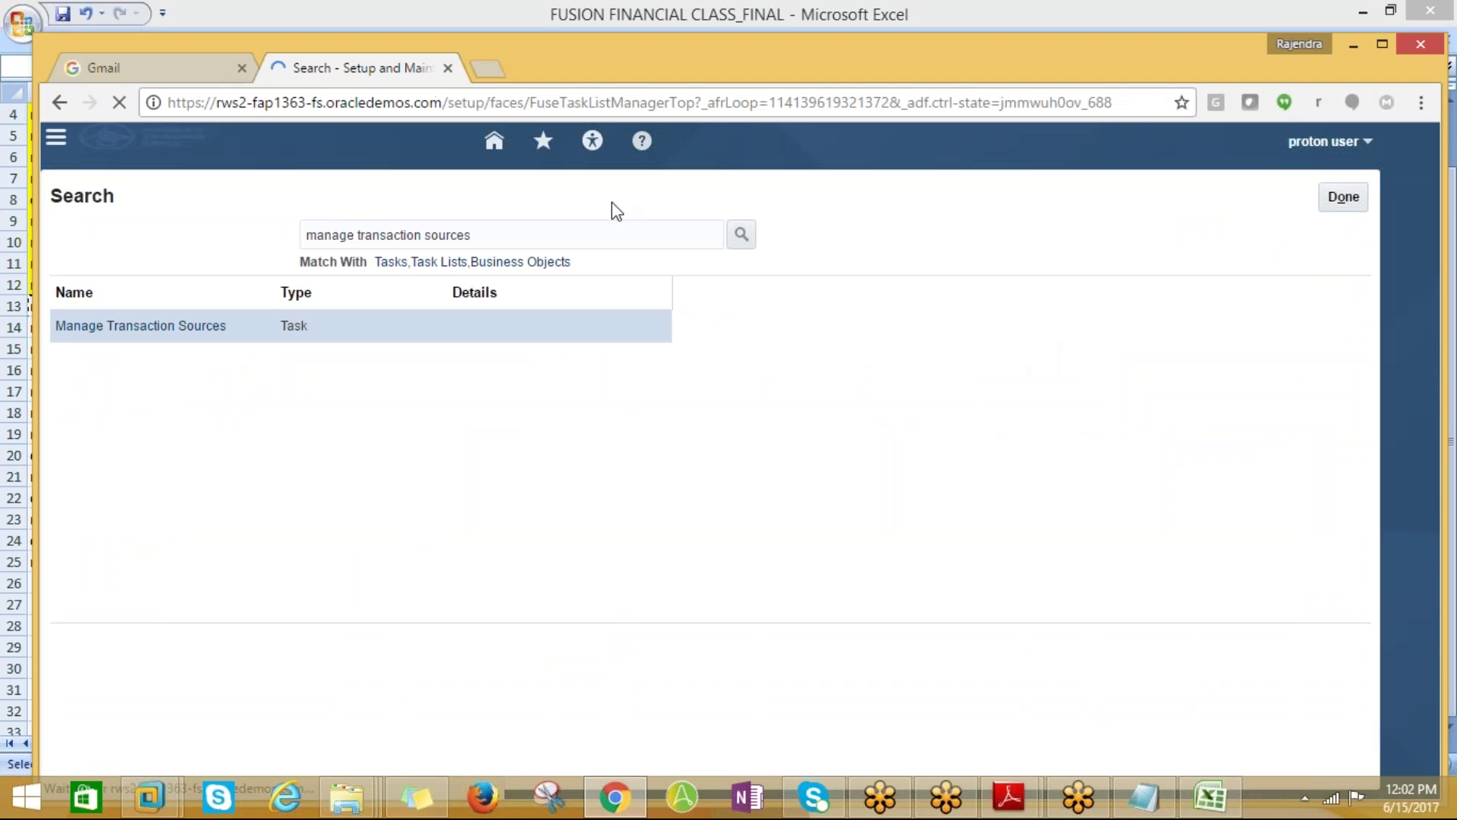
key("ctrl+v")
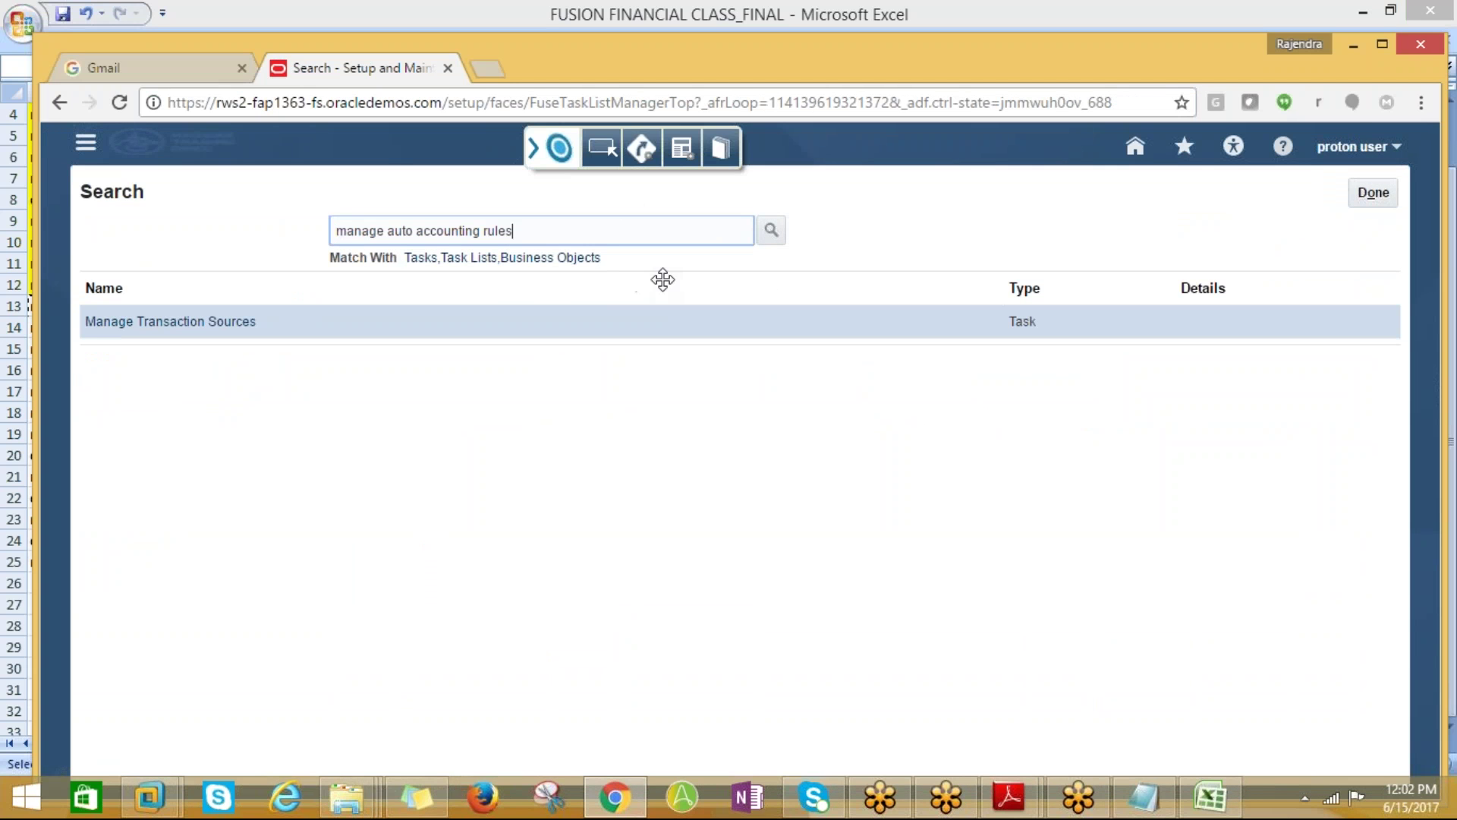
left_click(771, 230)
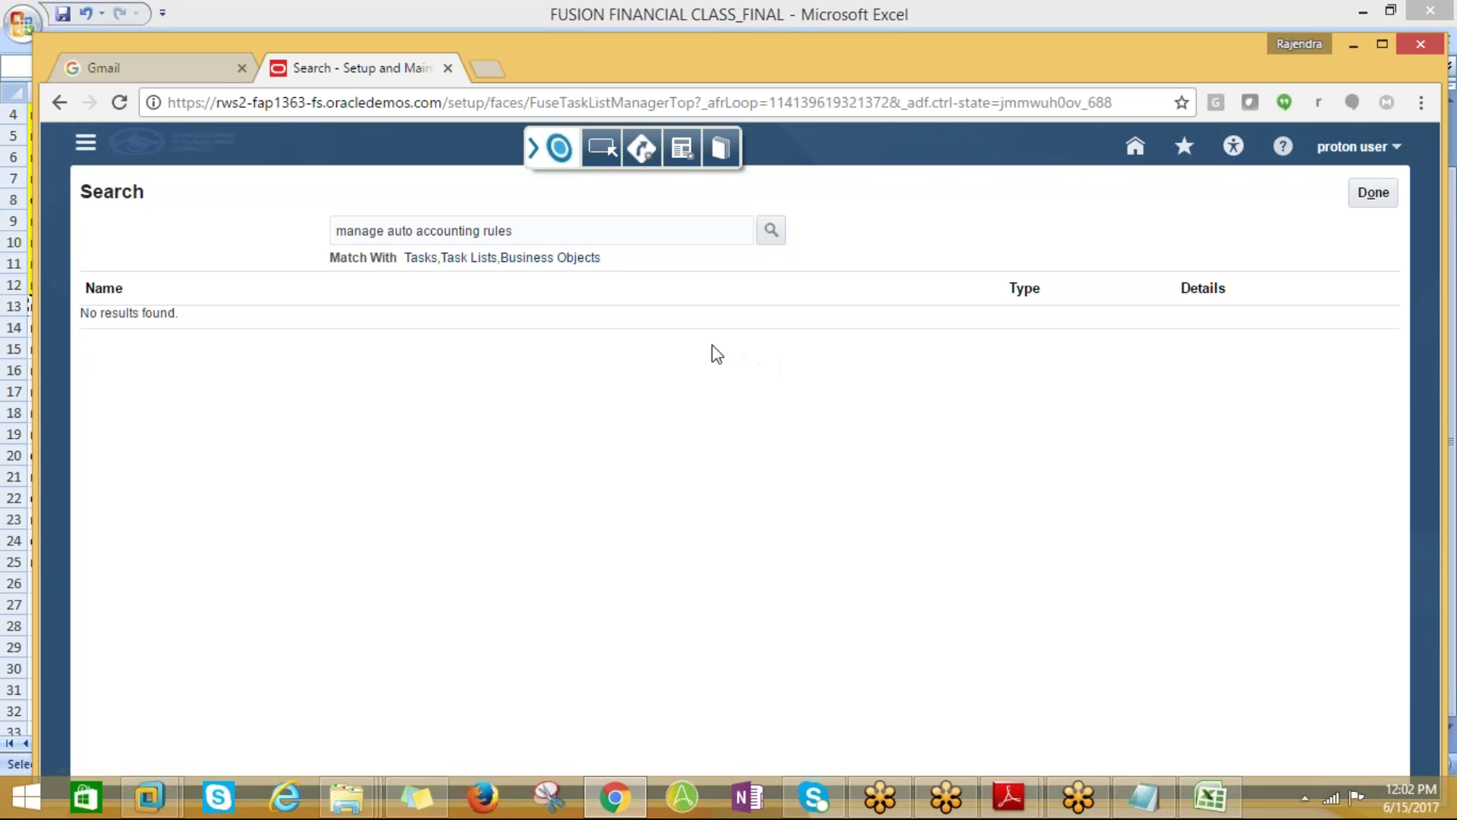
Broaden the search to 'manage auto', open Manage AutoAccounting Rules, and start a new rule
left_click(523, 232)
left_click_drag(523, 231, 414, 231)
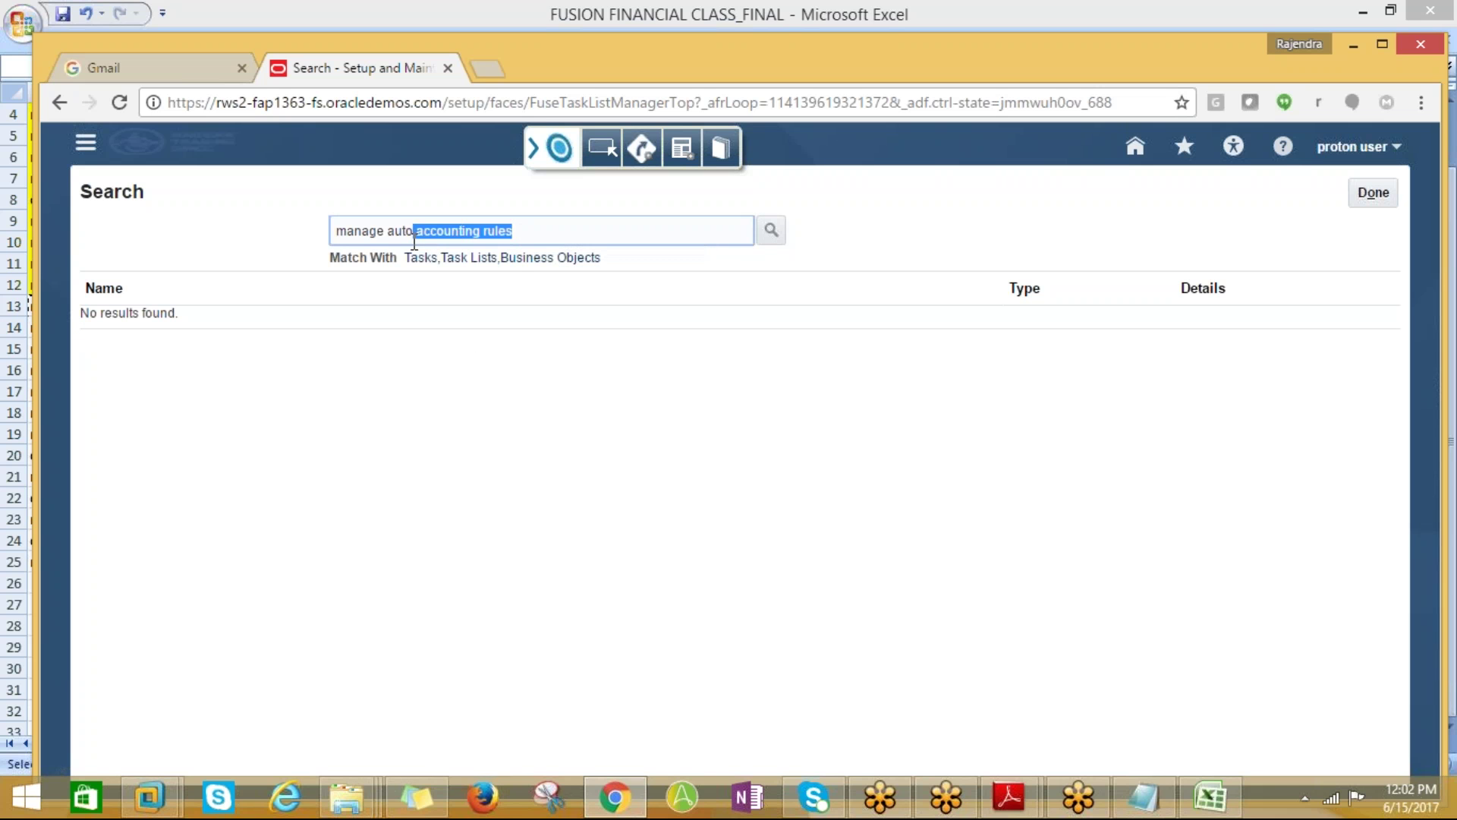
key("BackSpace")
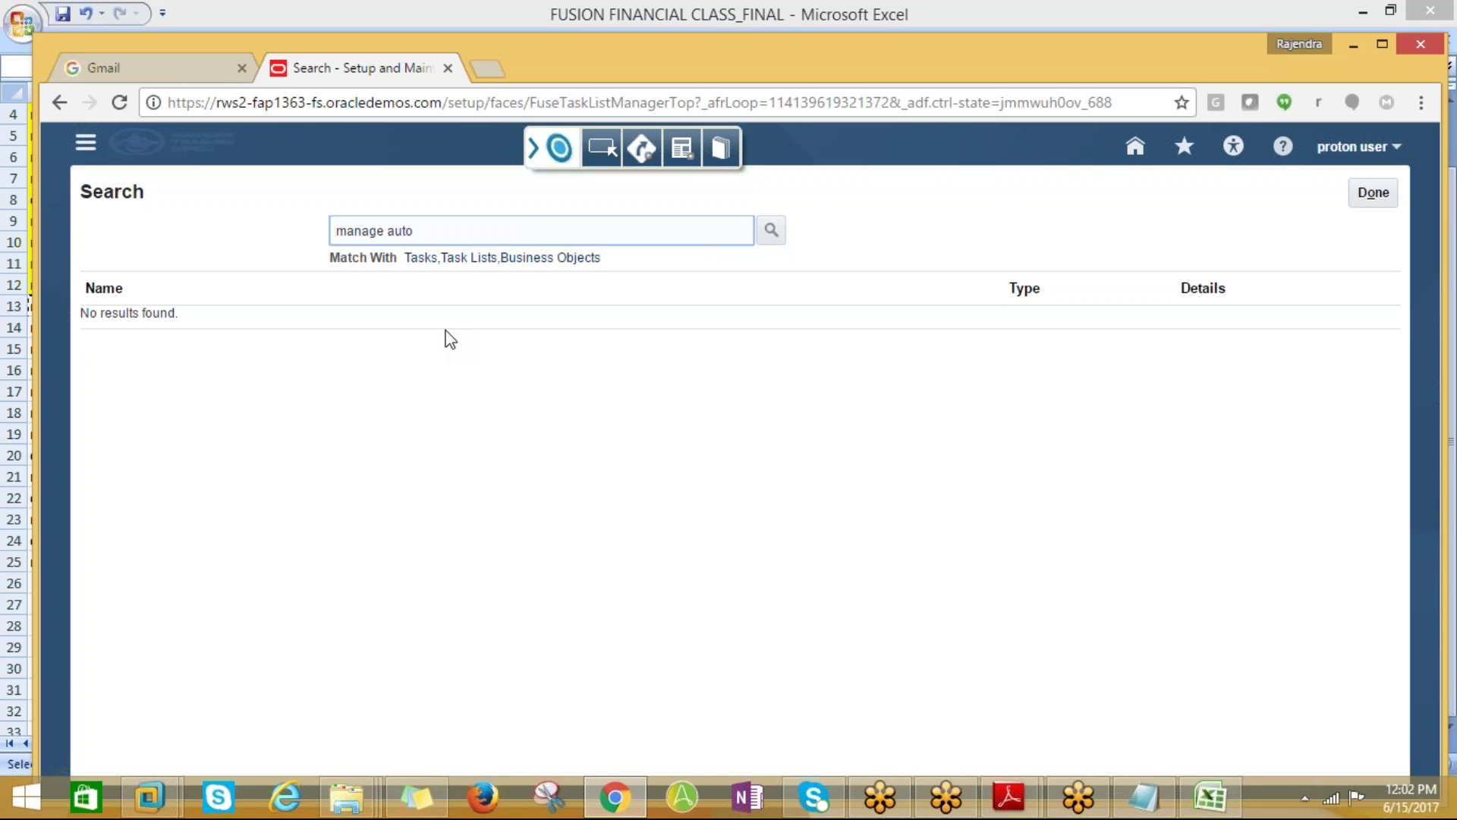
key("Return")
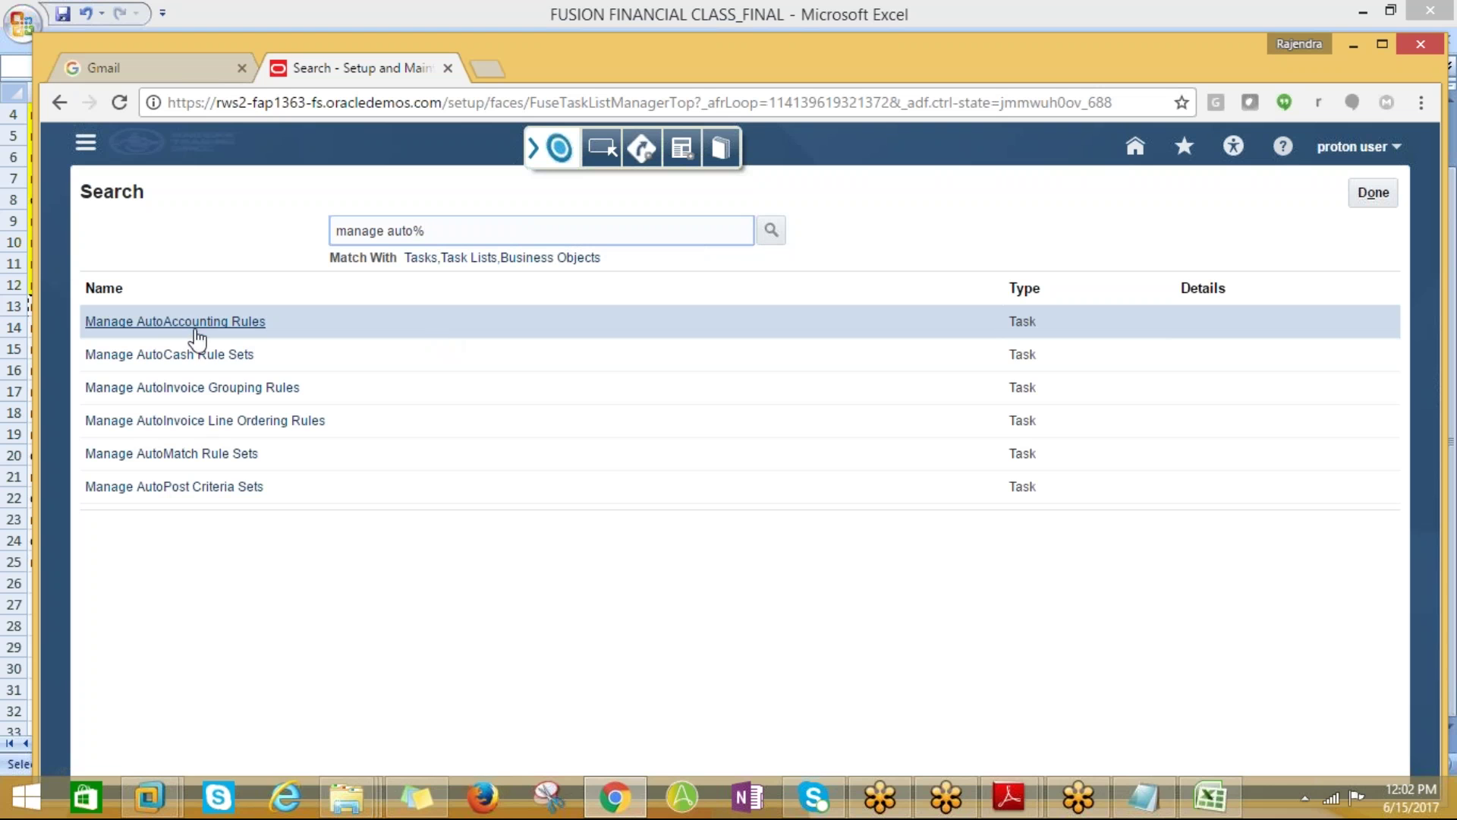
left_click(184, 327)
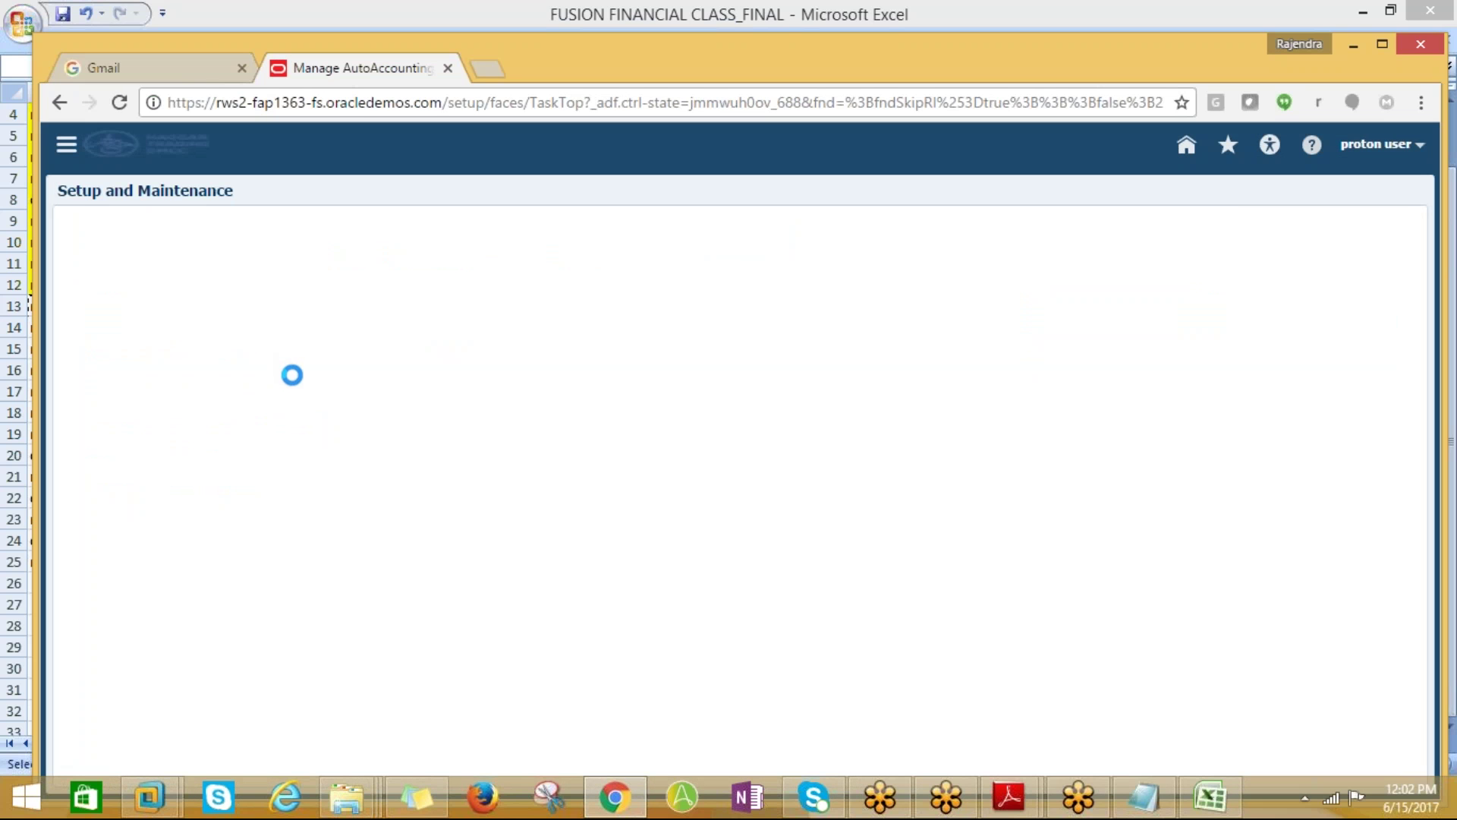
left_click(145, 319)
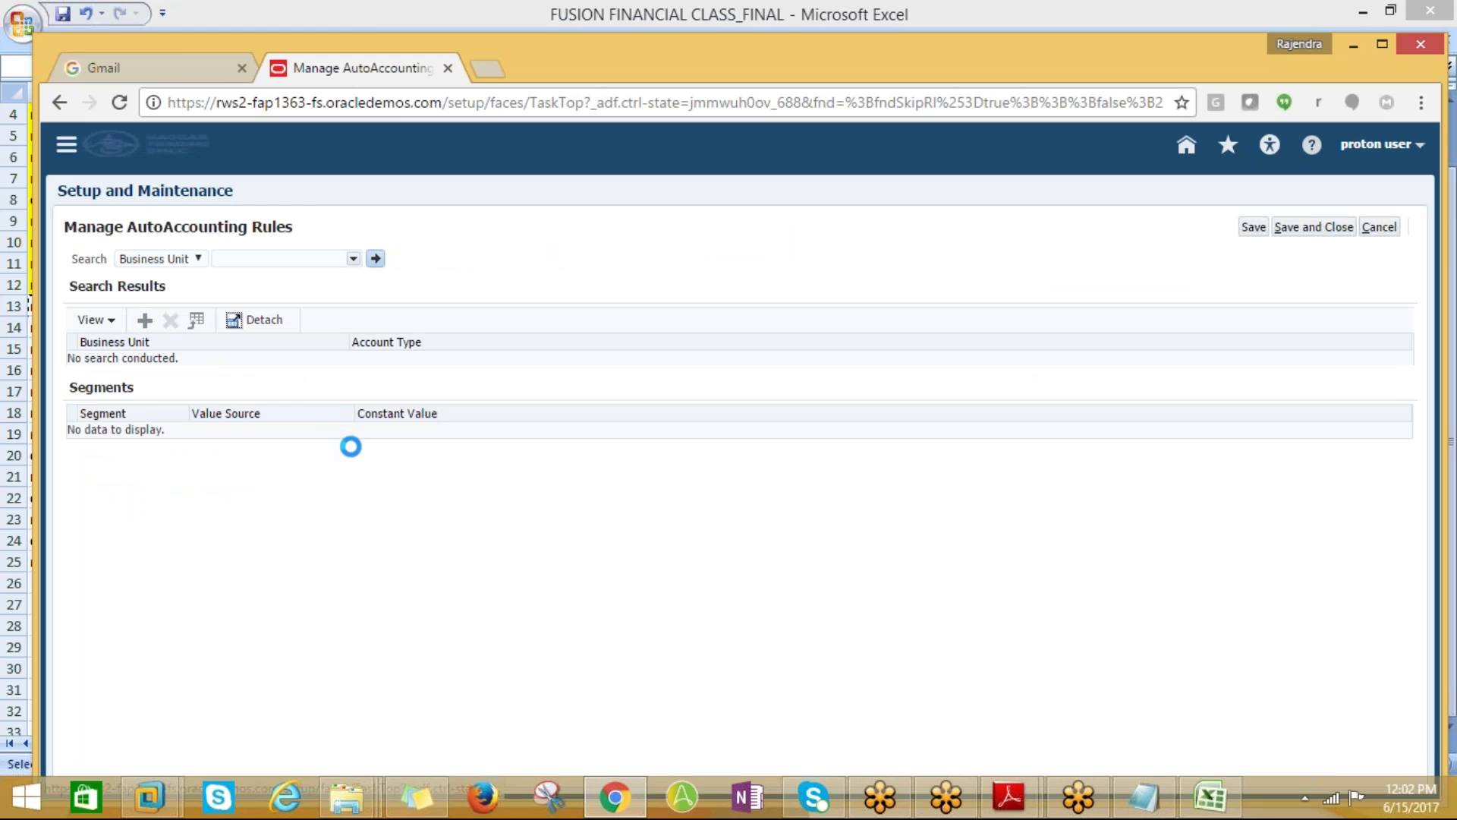
key("alt+Tab")
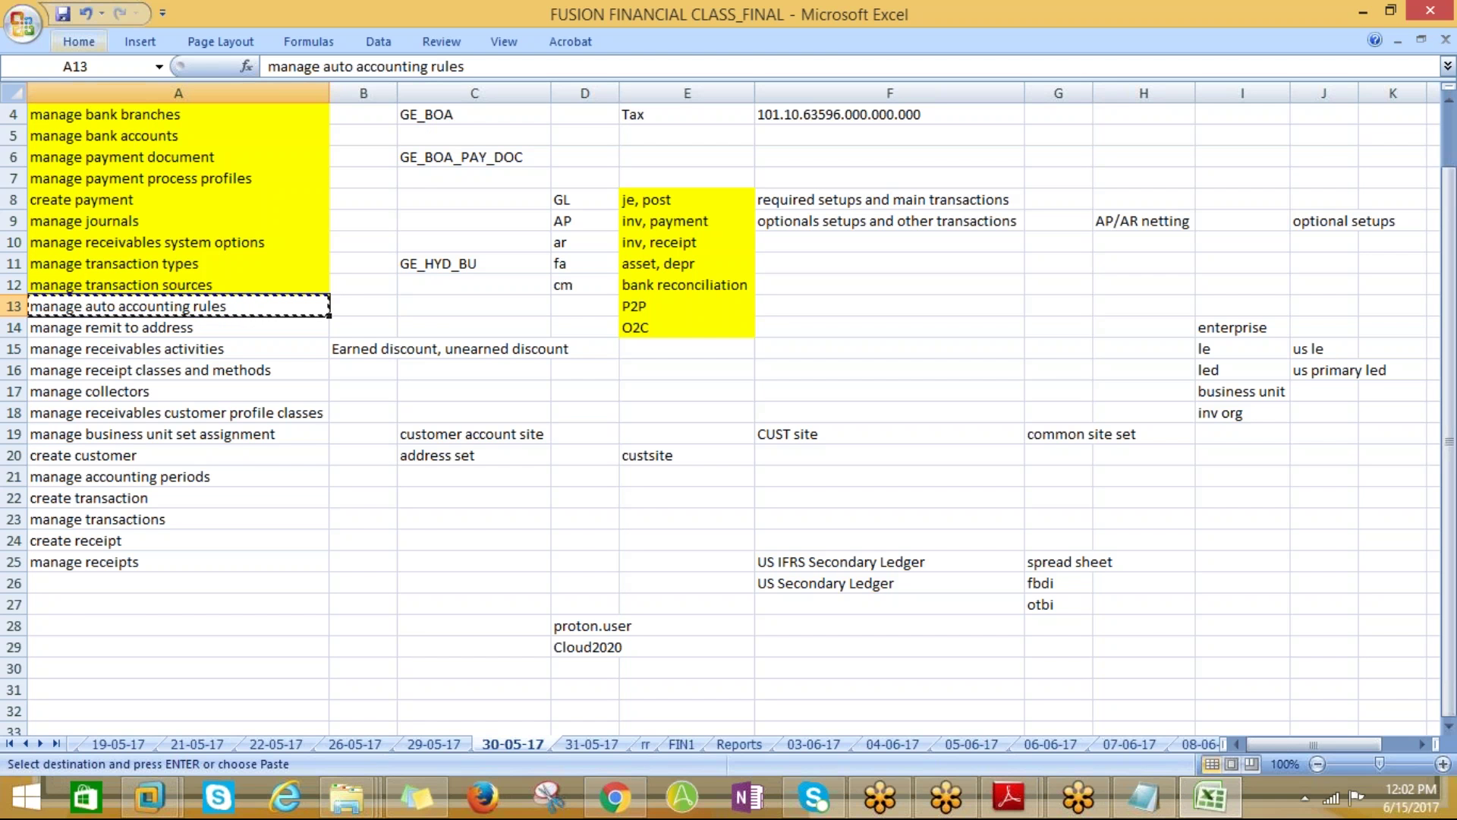
Fill cell A13 yellow in the Excel checklist and move to the next note in A14
left_click(97, 47)
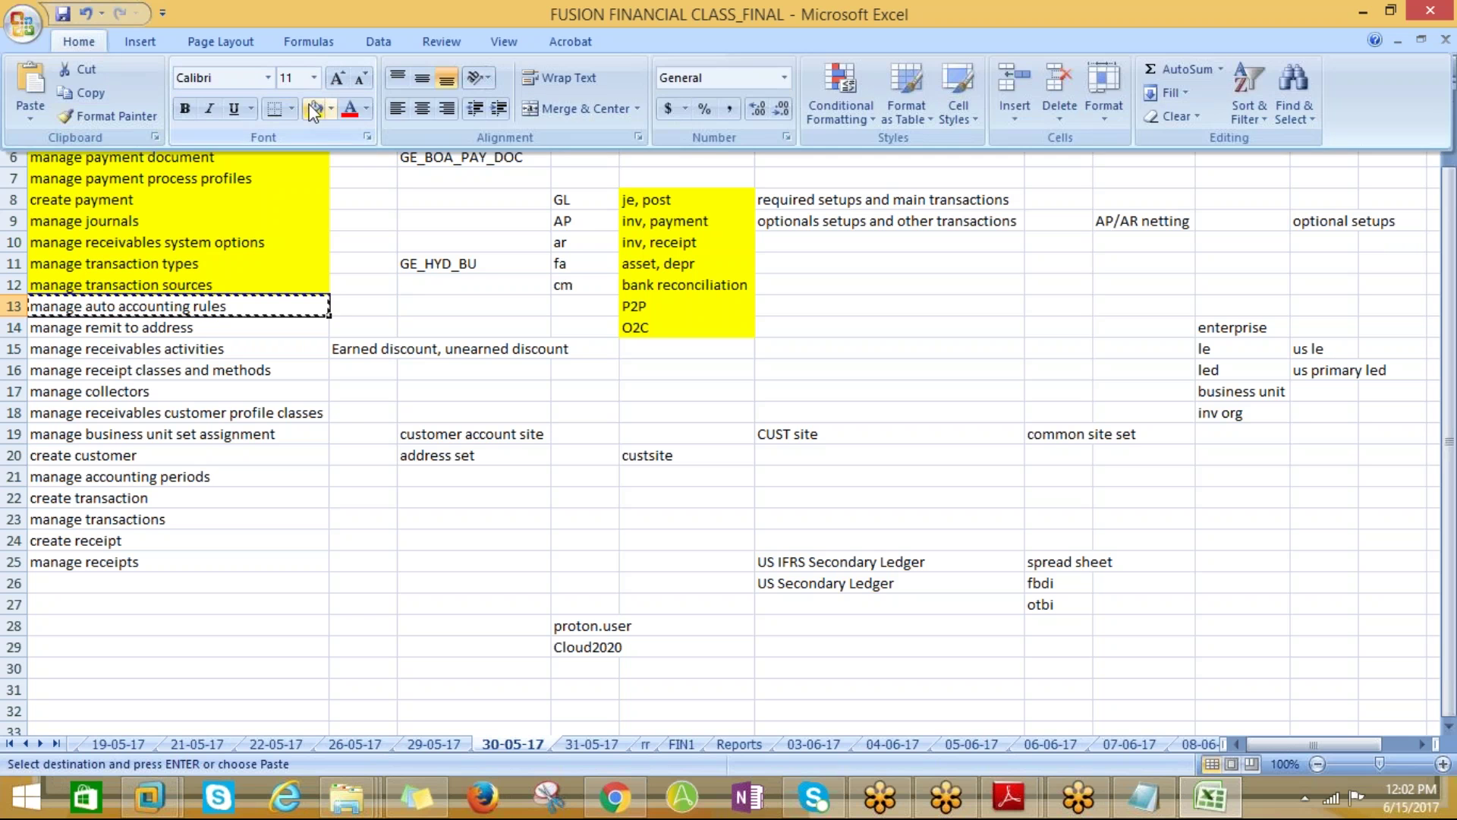
left_click(314, 113)
left_click(138, 334)
Choose PROTON_BUSINESS UNIT and Receivable, open the Company value list, then close the dialog unsaved
key("alt+Tab")
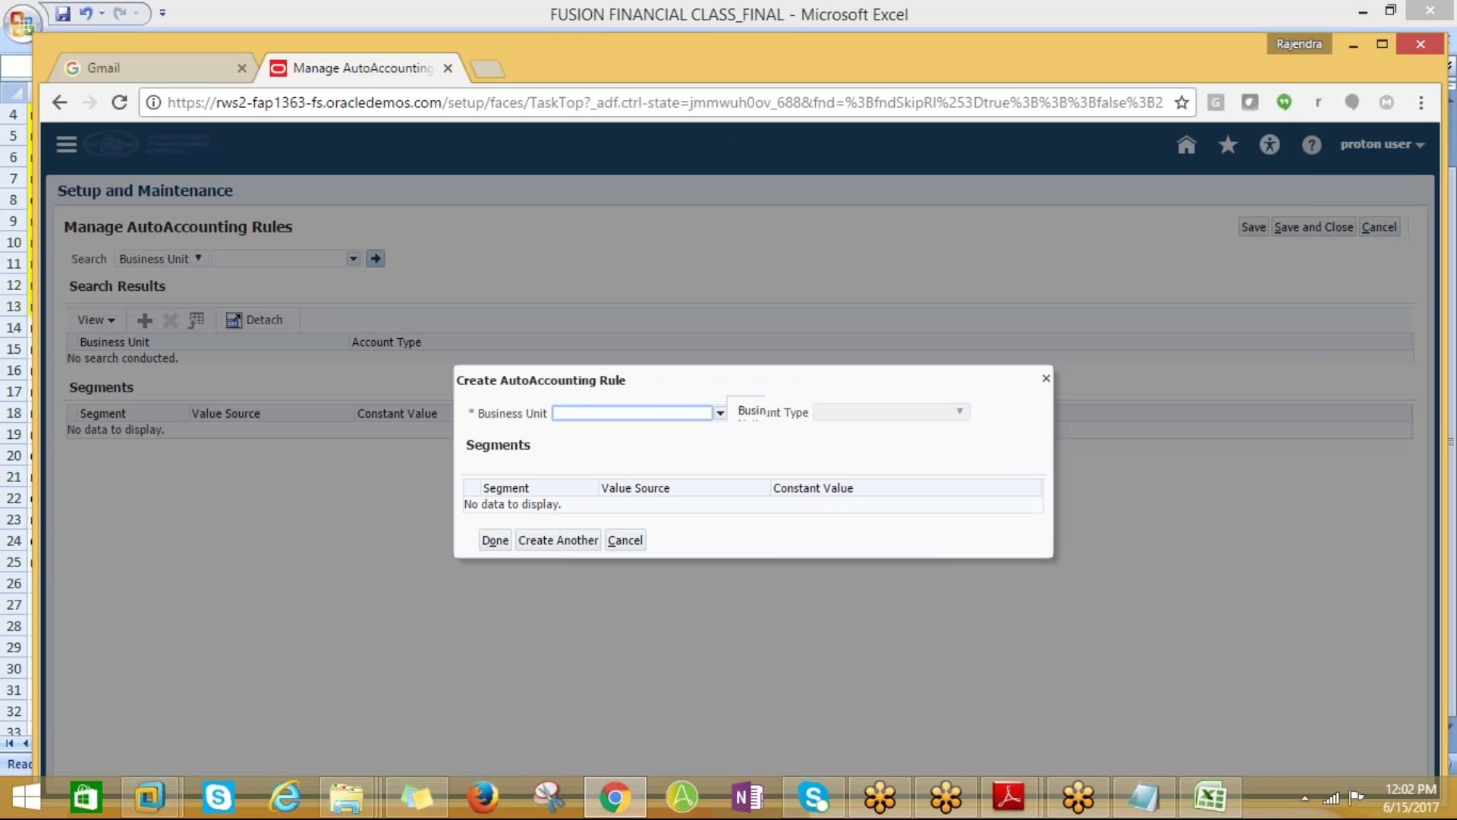
left_click(718, 415)
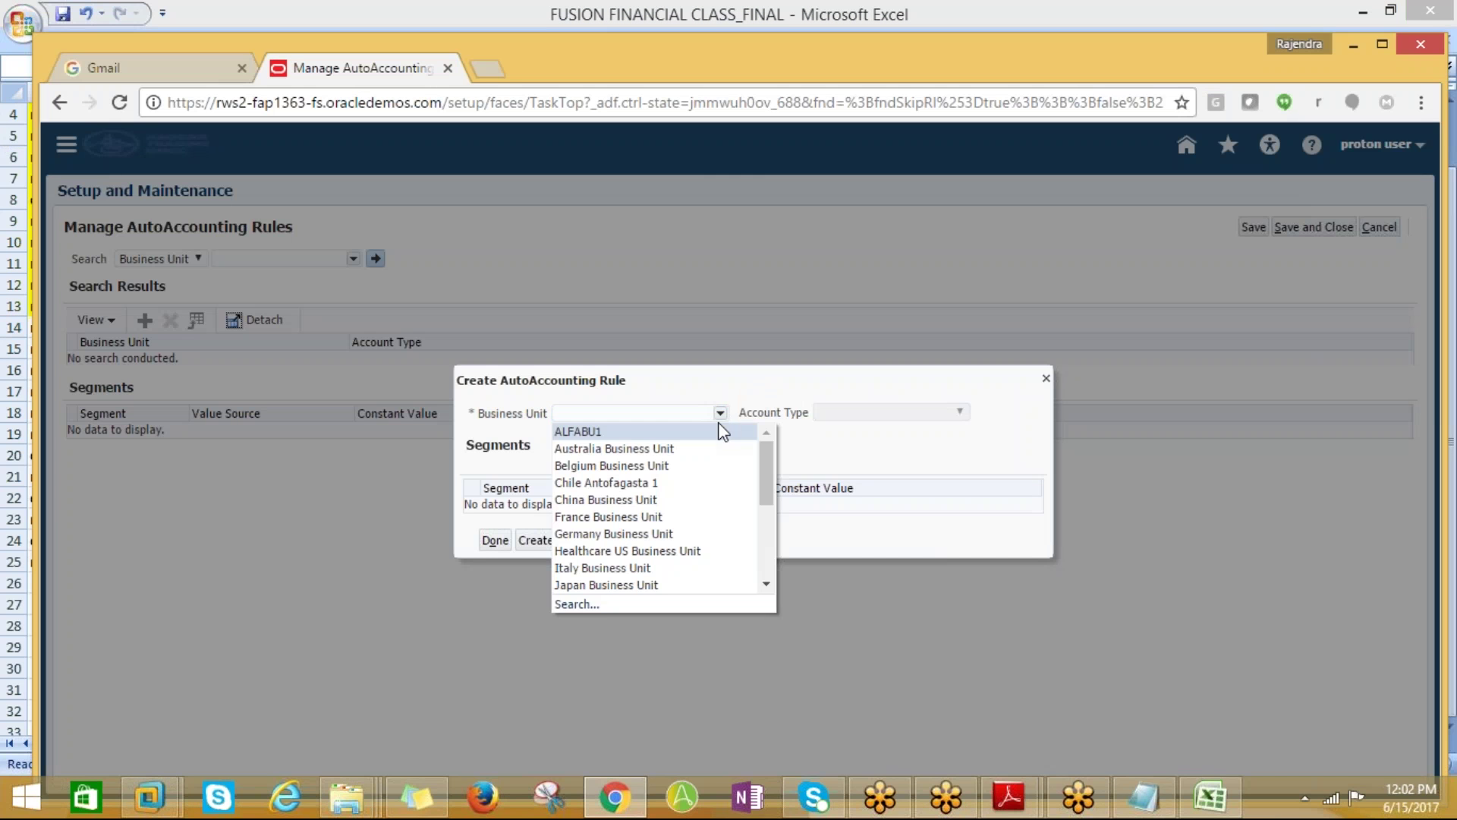
left_click_drag(773, 490, 776, 540)
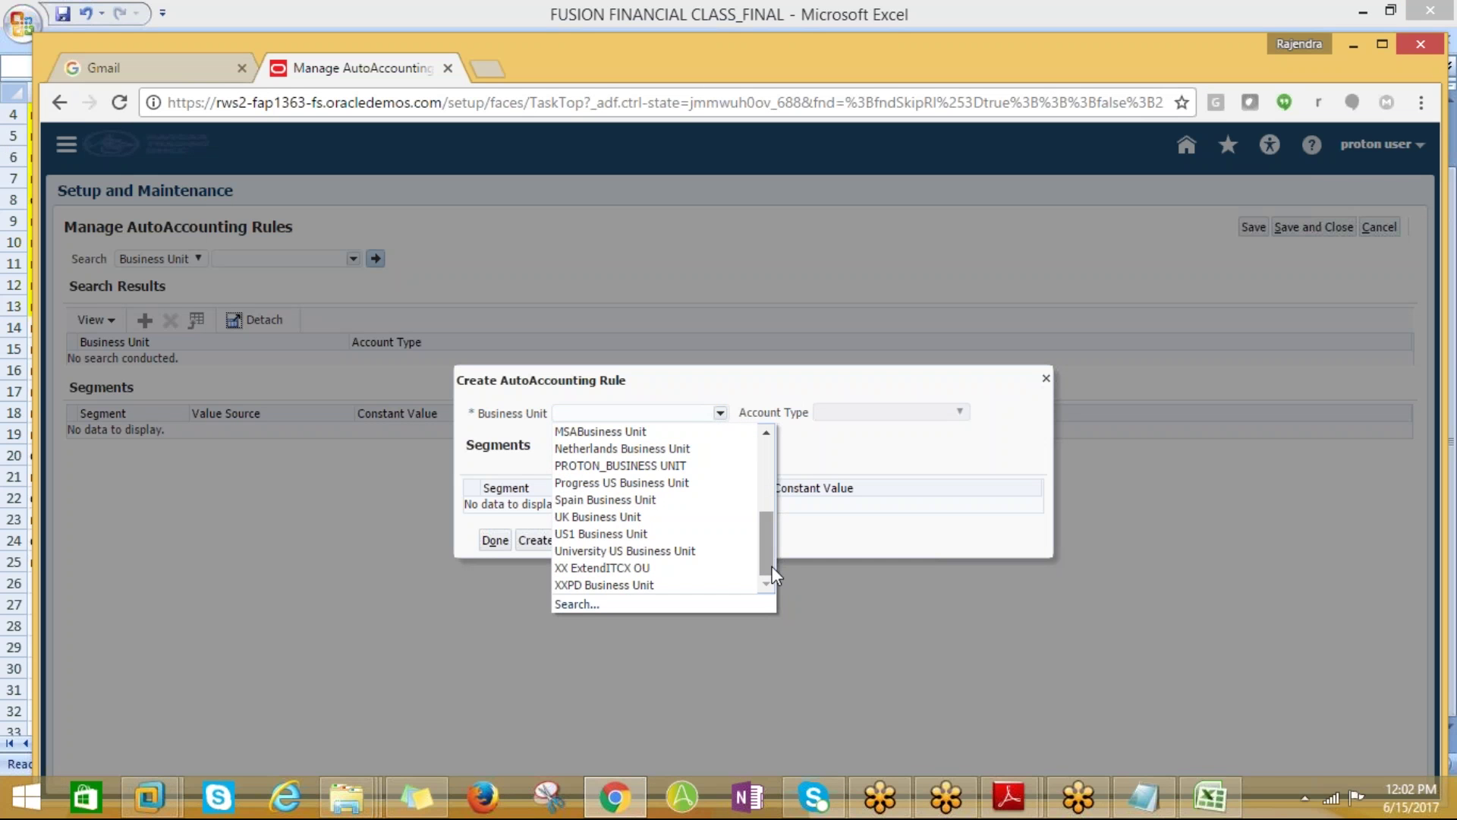
left_click(620, 465)
left_click(949, 412)
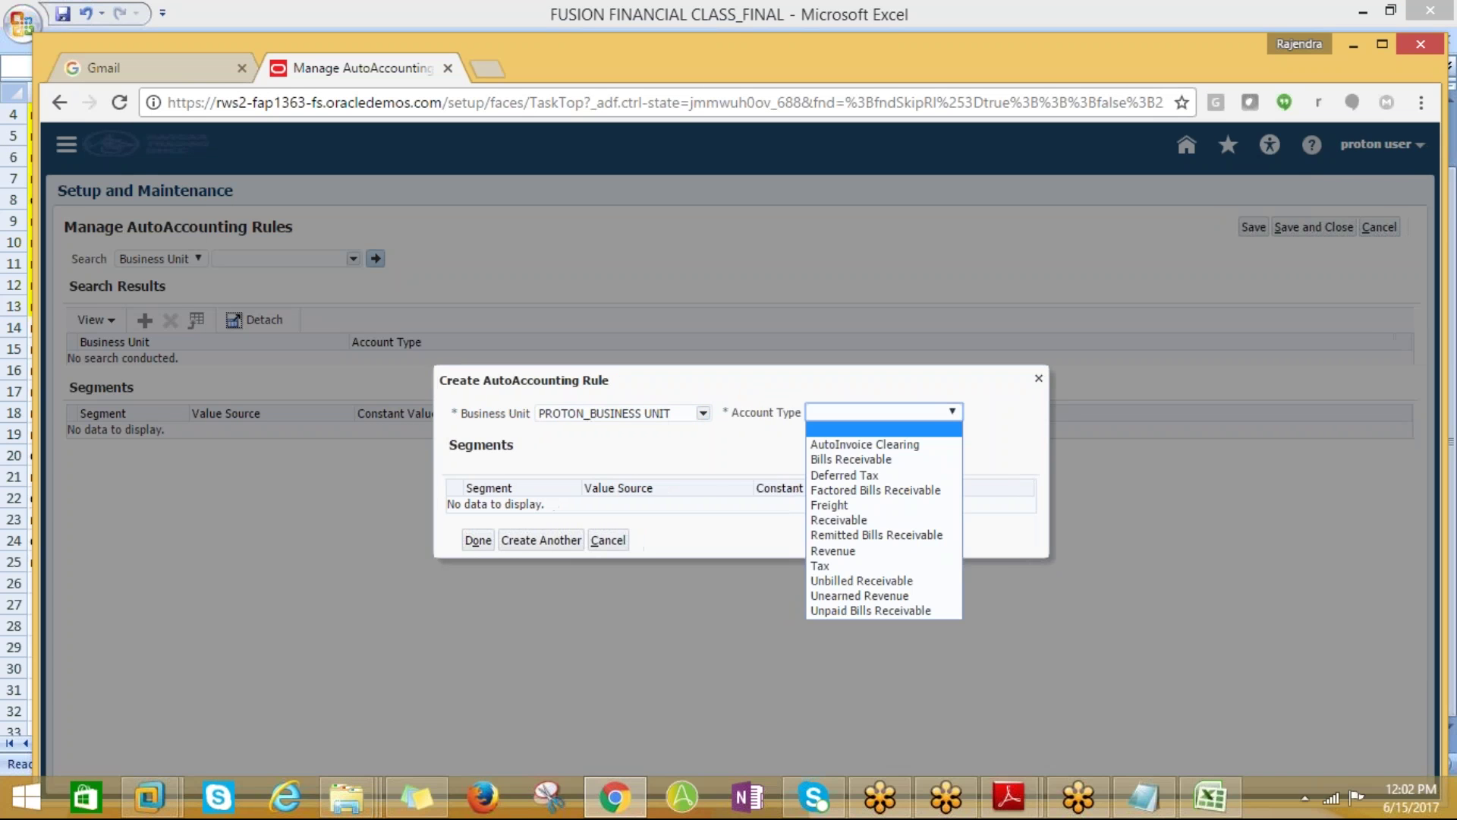
left_click(855, 520)
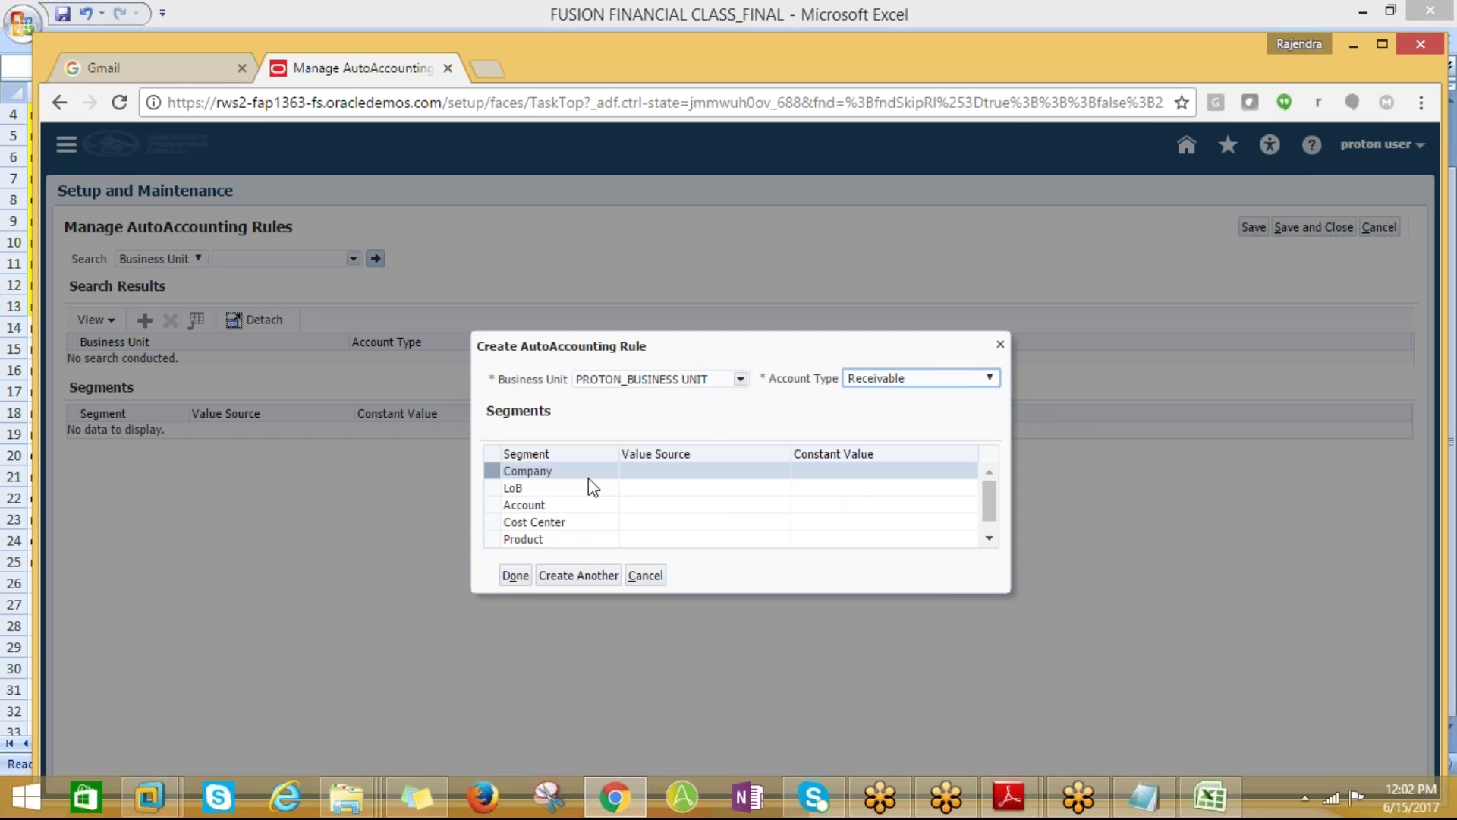
left_click(899, 470)
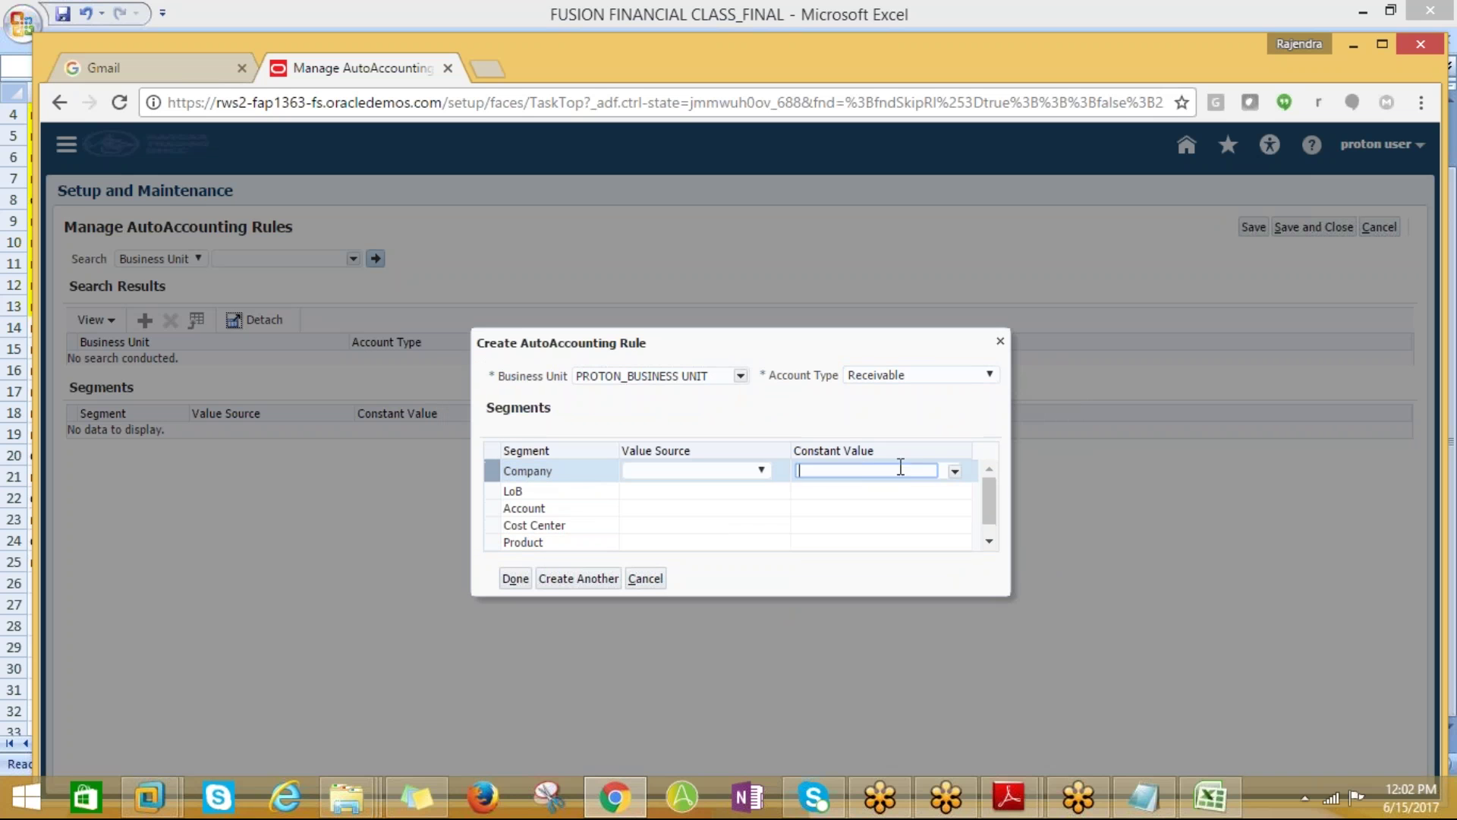
left_click(954, 472)
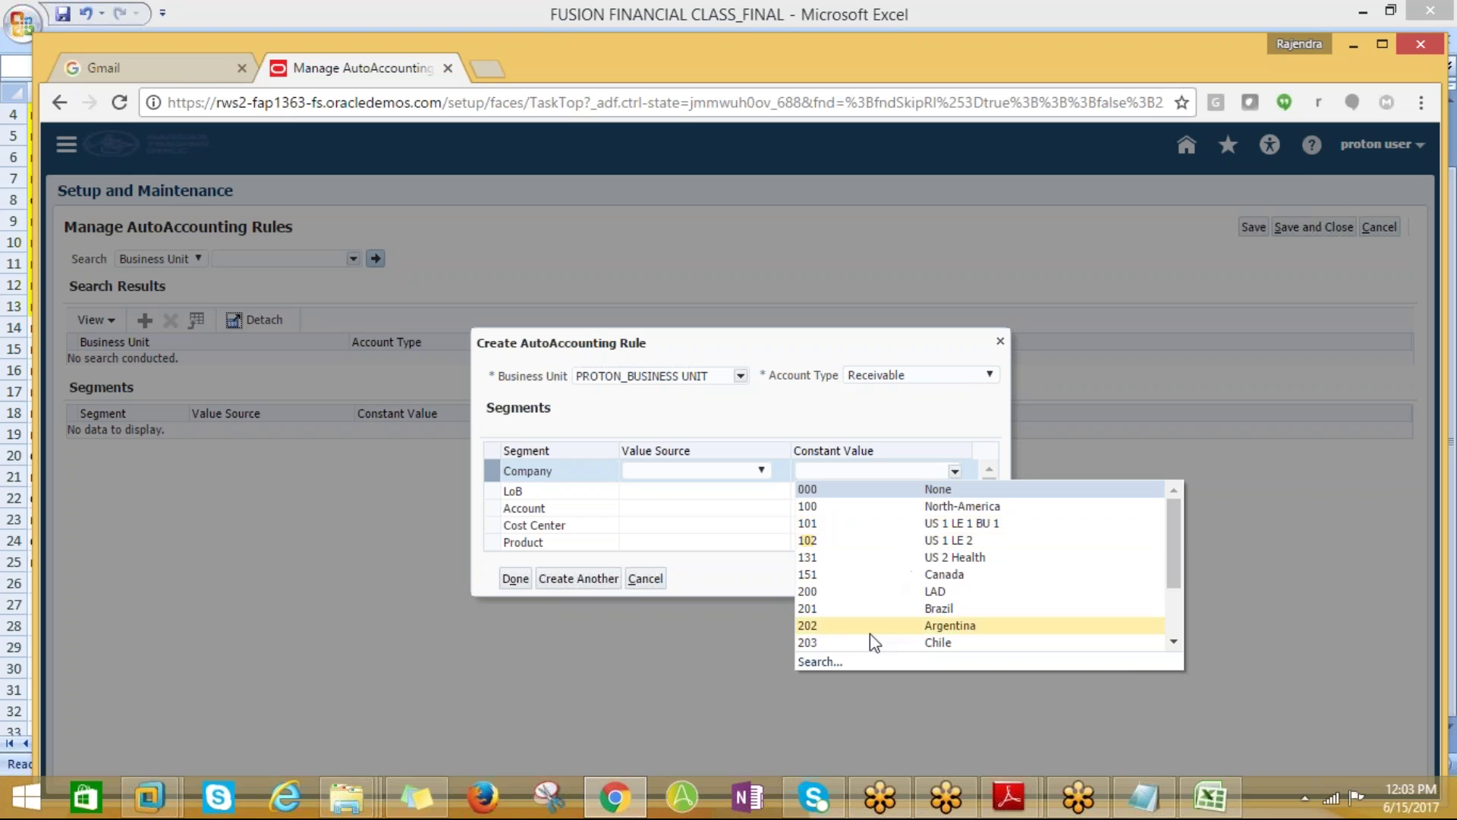
left_click(643, 580)
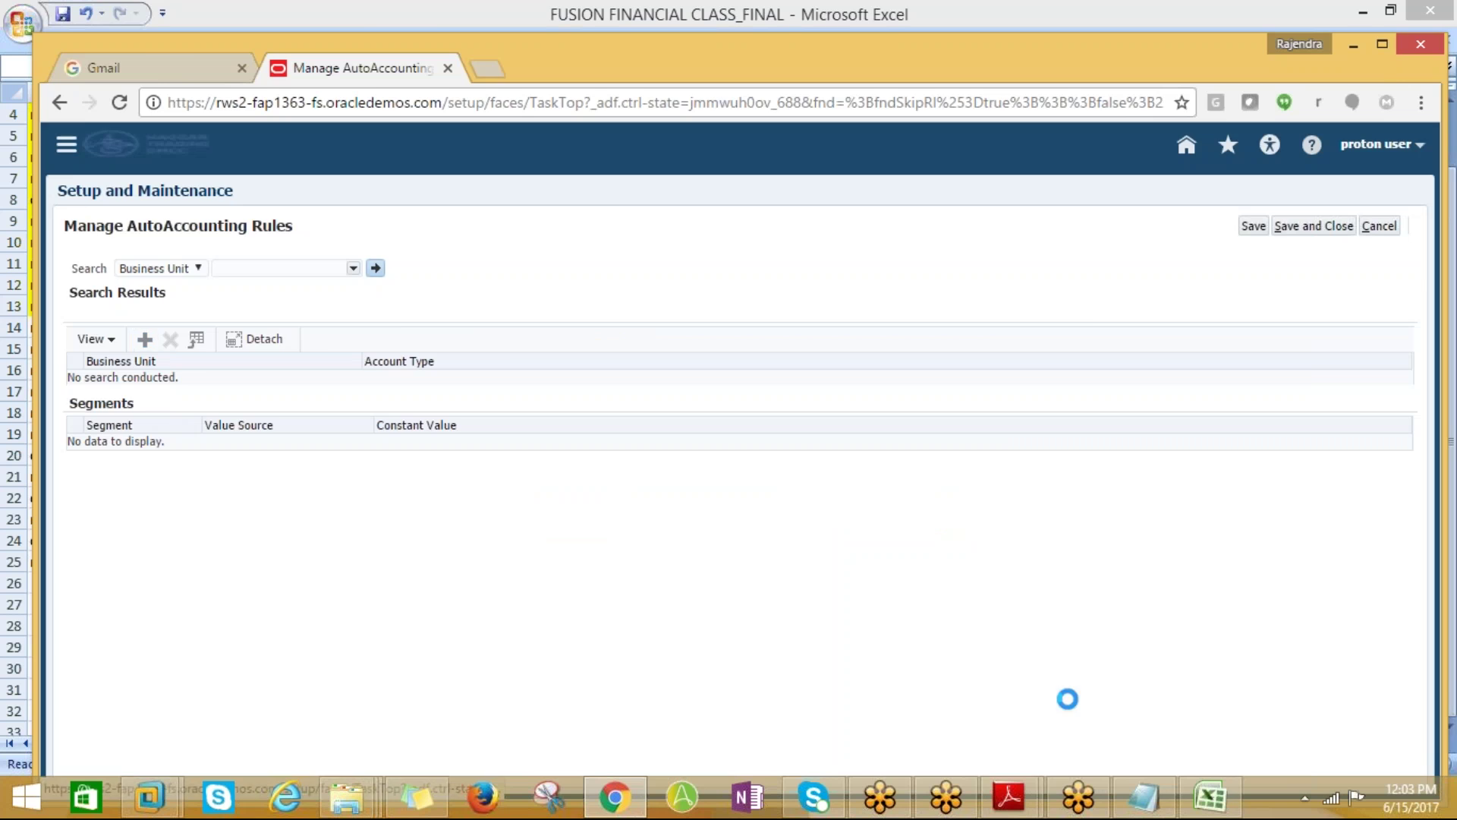
key("alt+Tab")
scroll(858, 457, "up", 1)
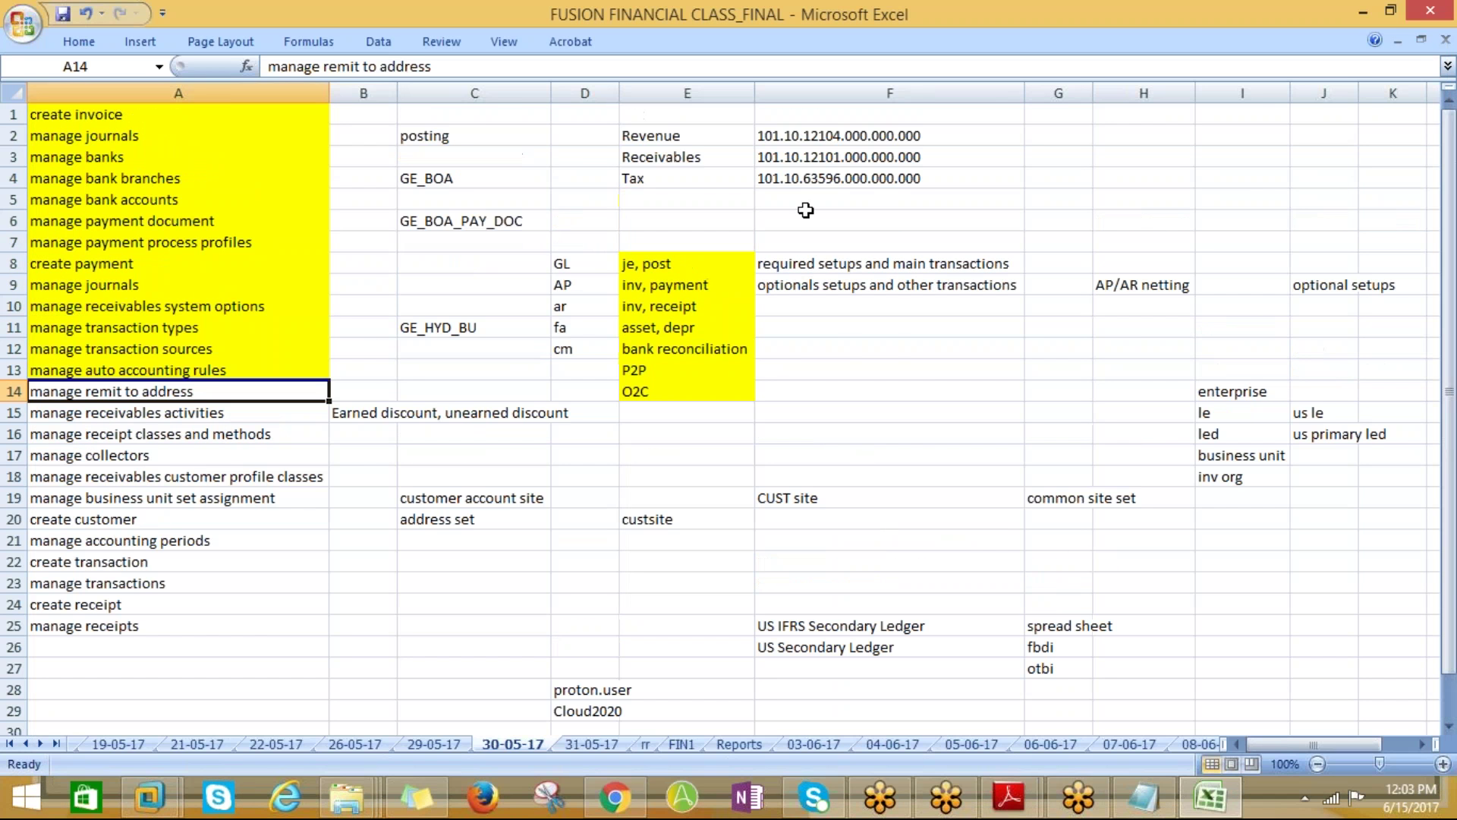
left_click(784, 145)
key("alt+Tab")
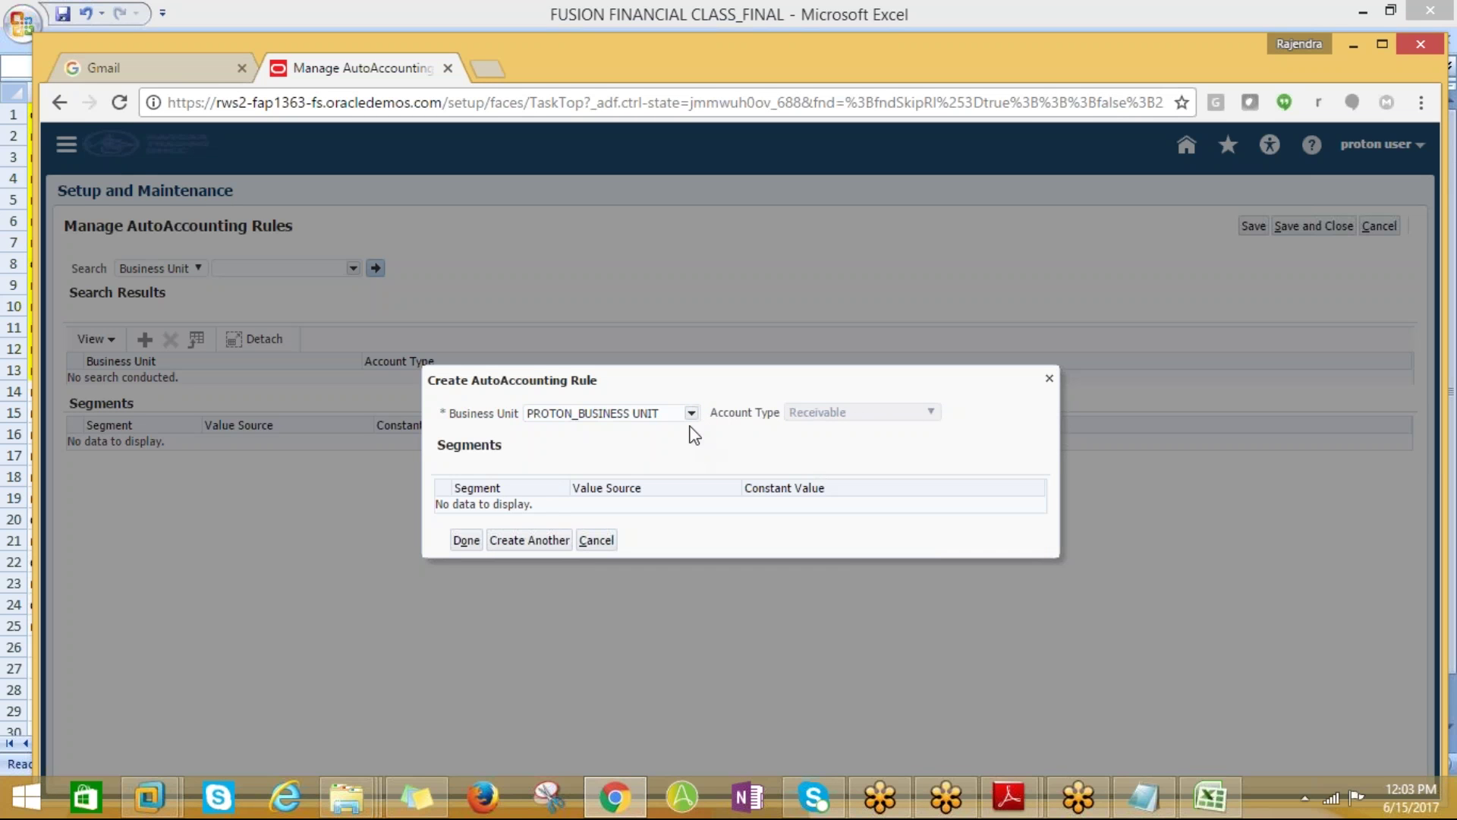
left_click(1050, 376)
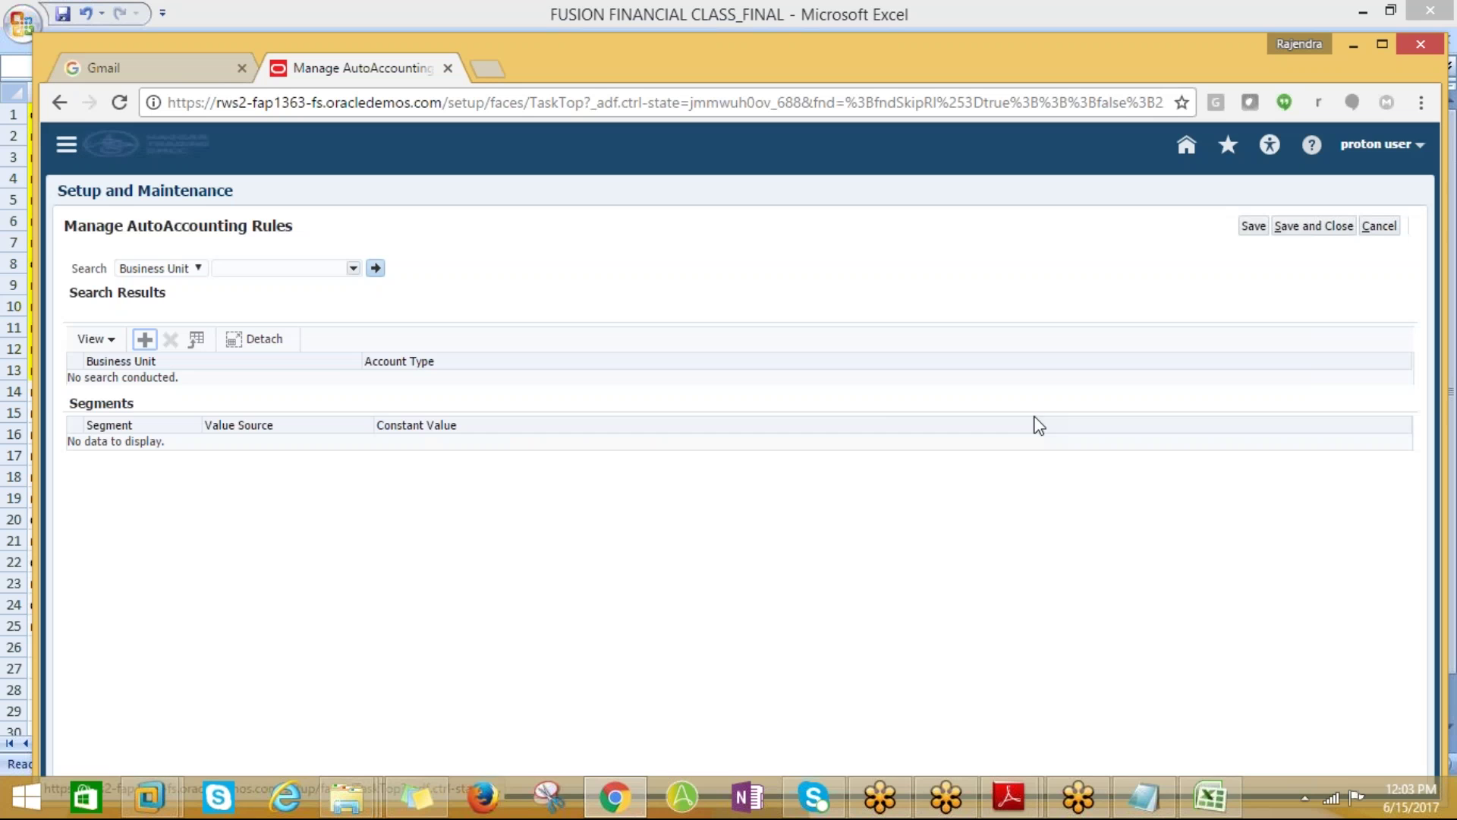
left_click(1391, 229)
key("alt+Tab")
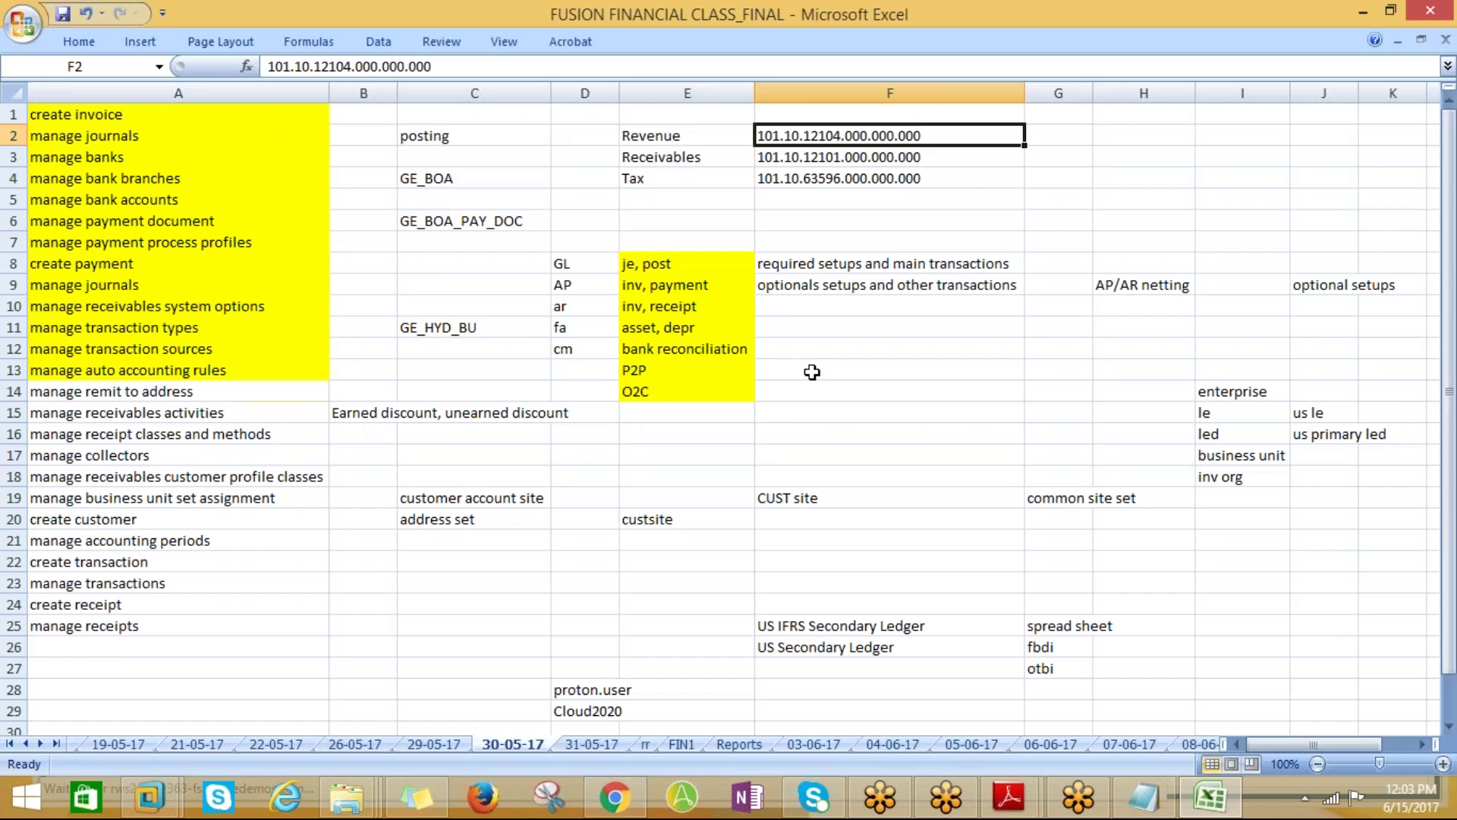
key("alt+Tab")
left_click(190, 322)
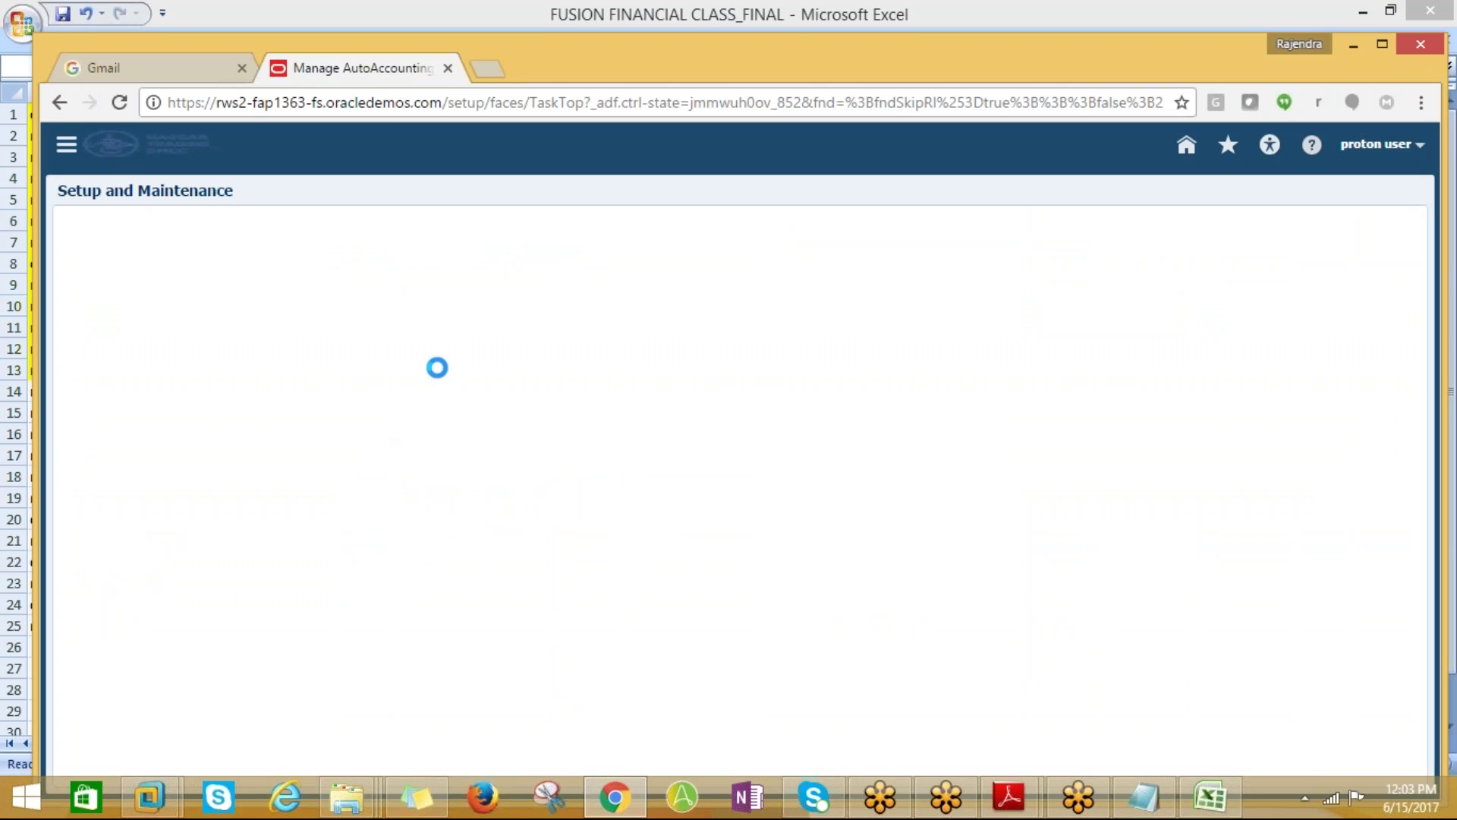
Start a new AutoAccounting rule for PROTON_BUSINESS UNIT with account type Receivable
left_click(144, 320)
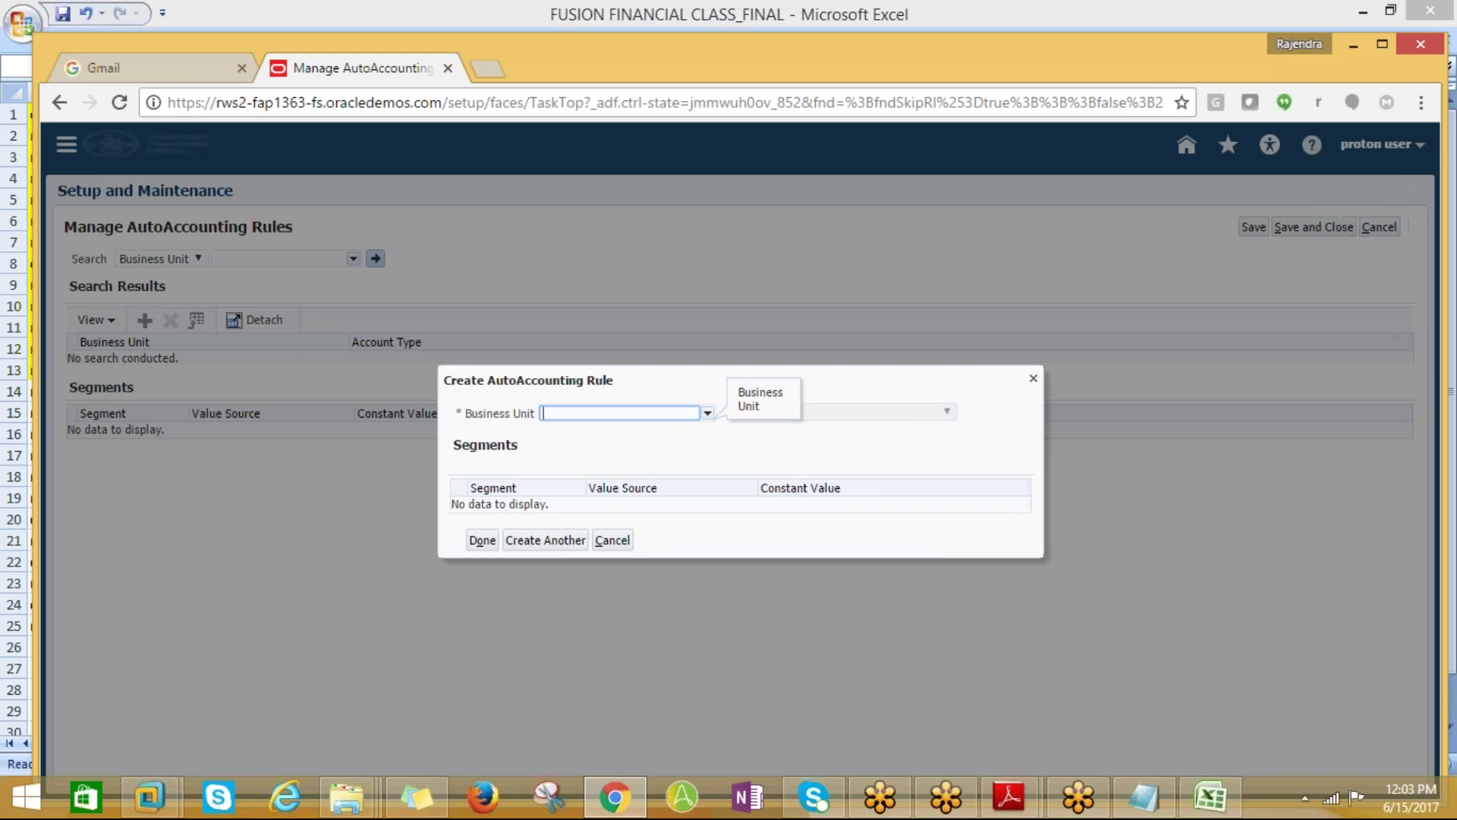
left_click(704, 413)
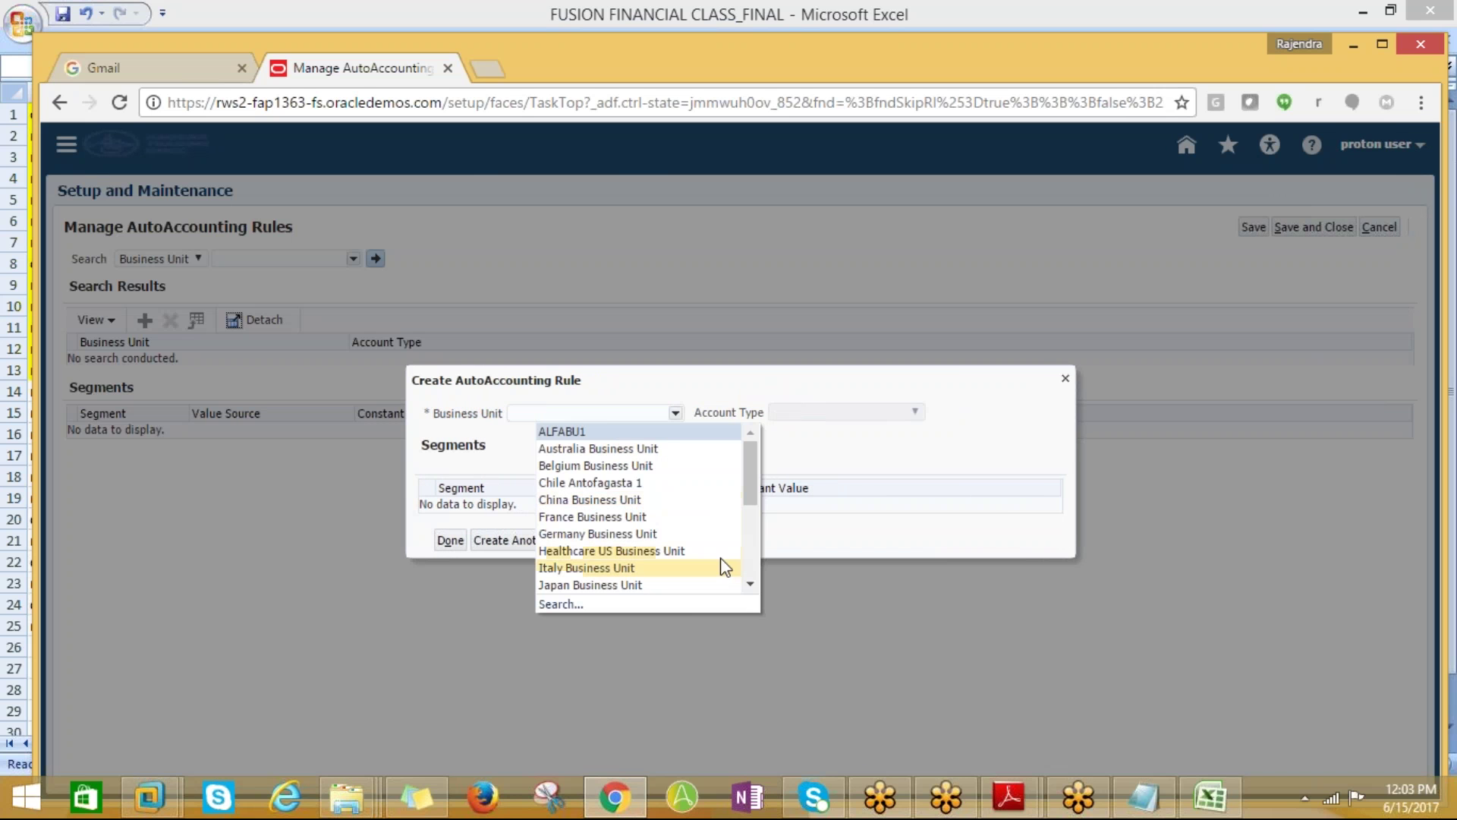
left_click_drag(749, 504, 753, 581)
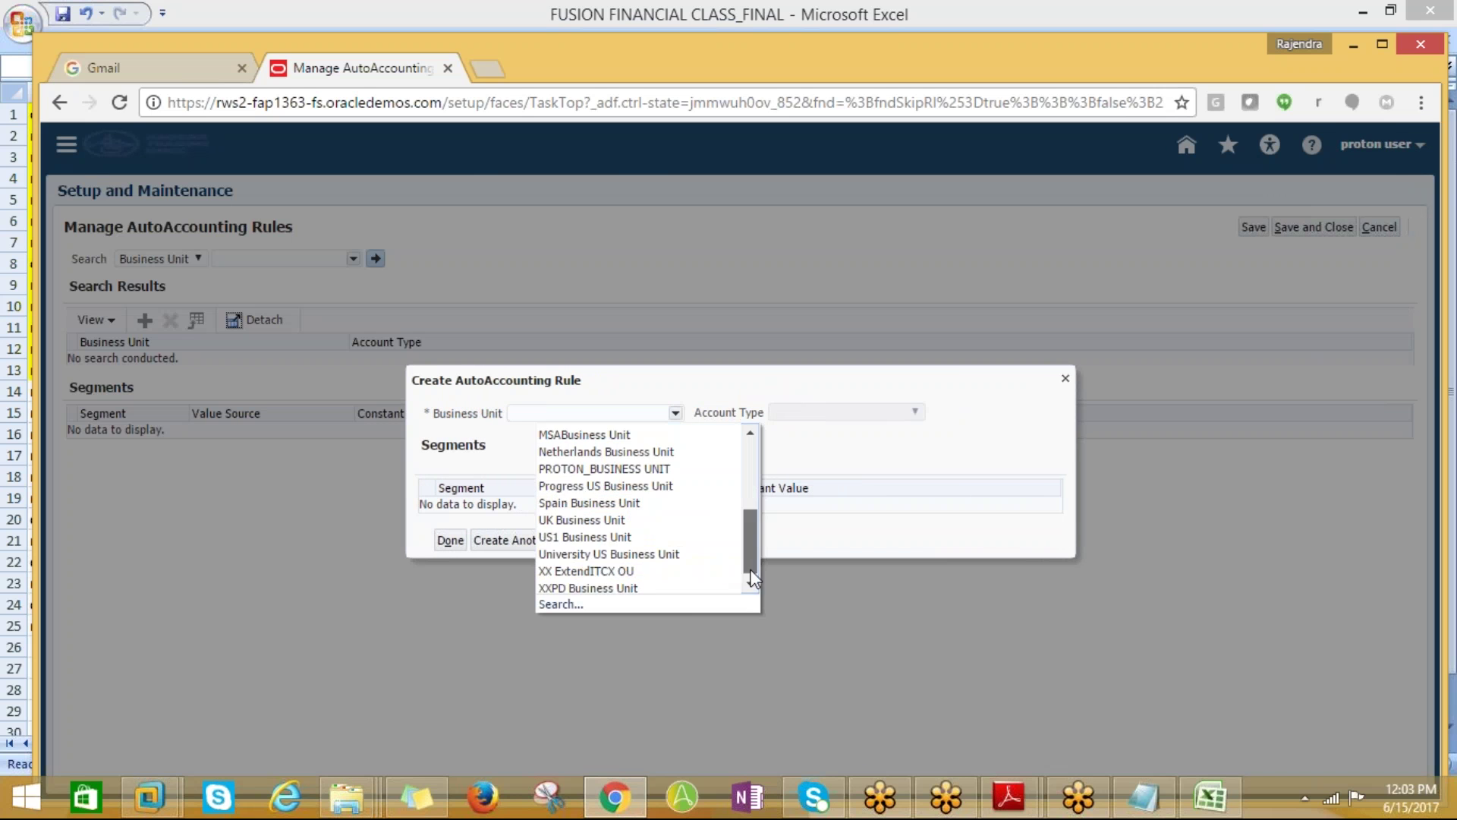
left_click(646, 468)
left_click(816, 414)
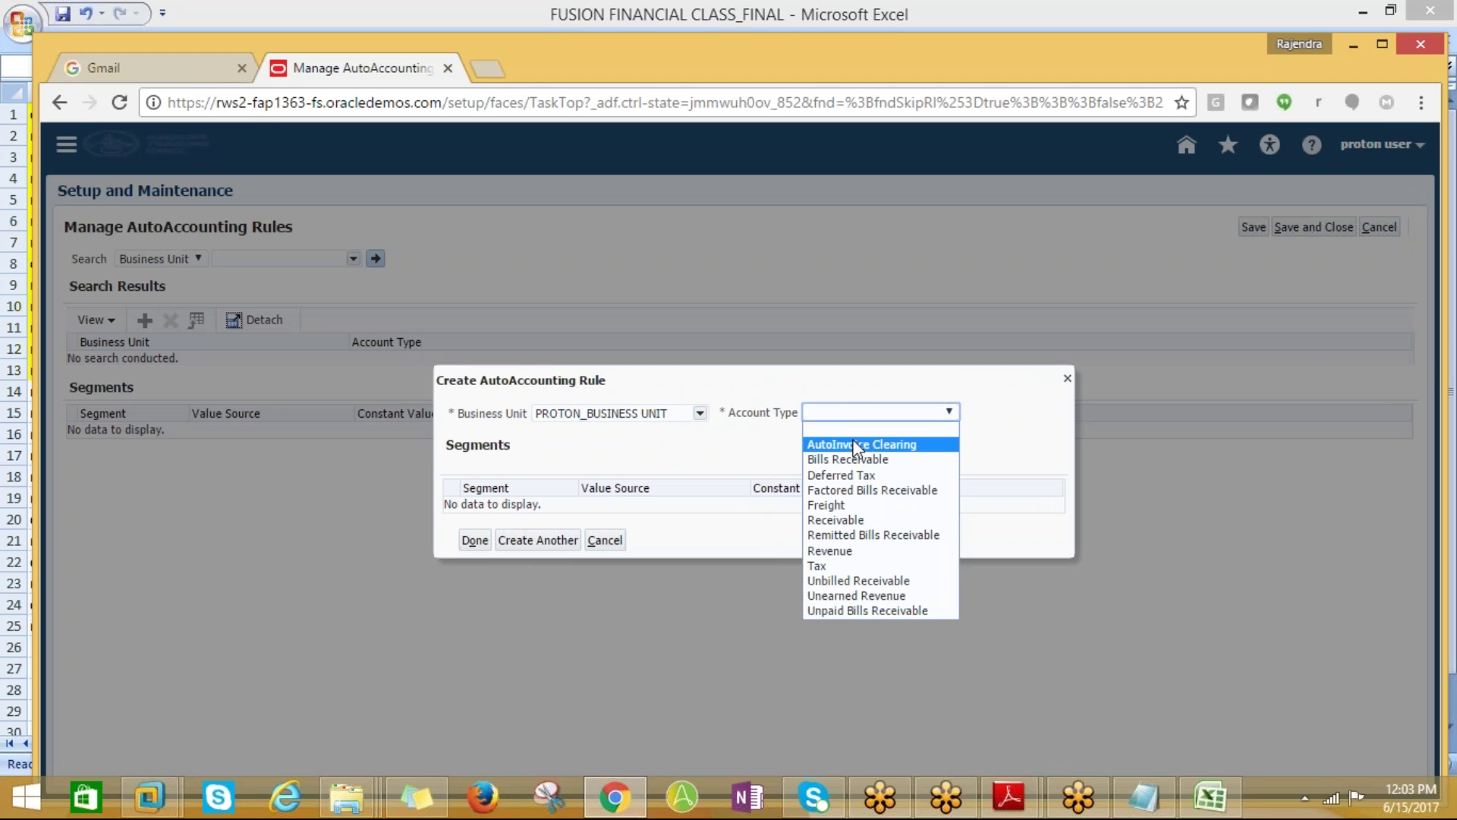
left_click(835, 519)
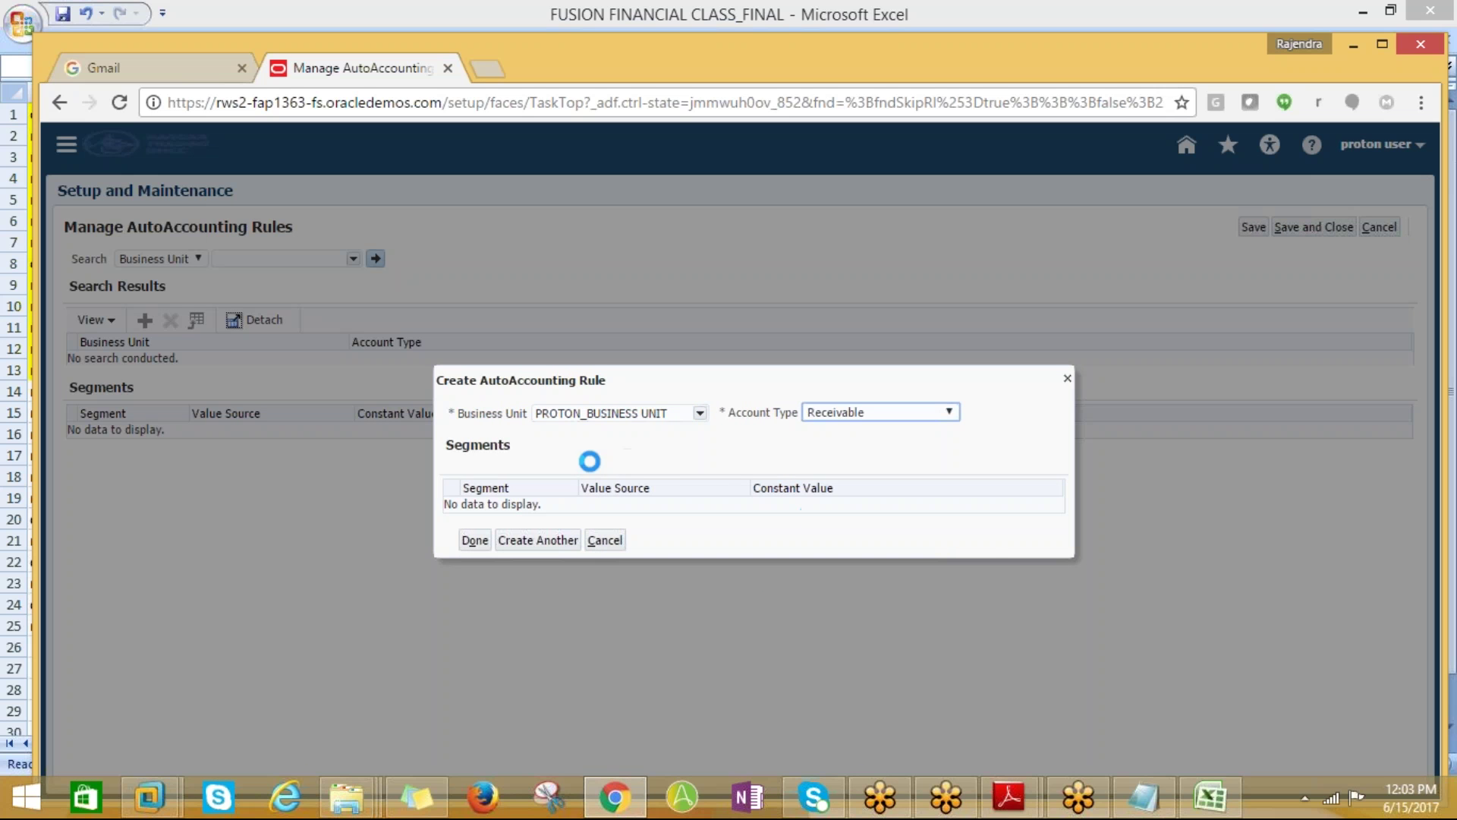
key("alt+Tab")
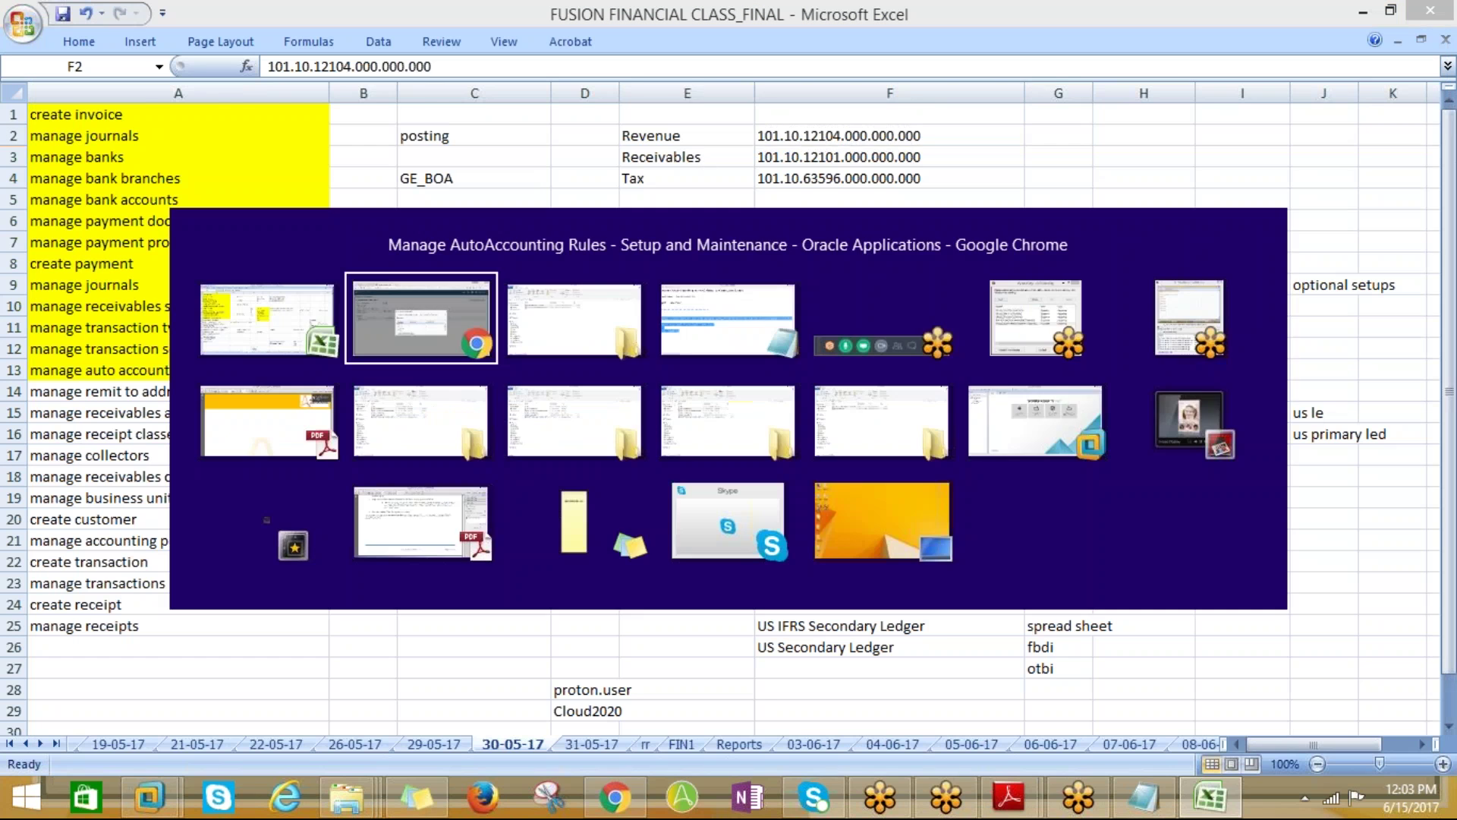
key("alt+Tab")
Enter segment constants Company 101, LoB 10 and Account 12101, checking them in the workbook
left_click(860, 471)
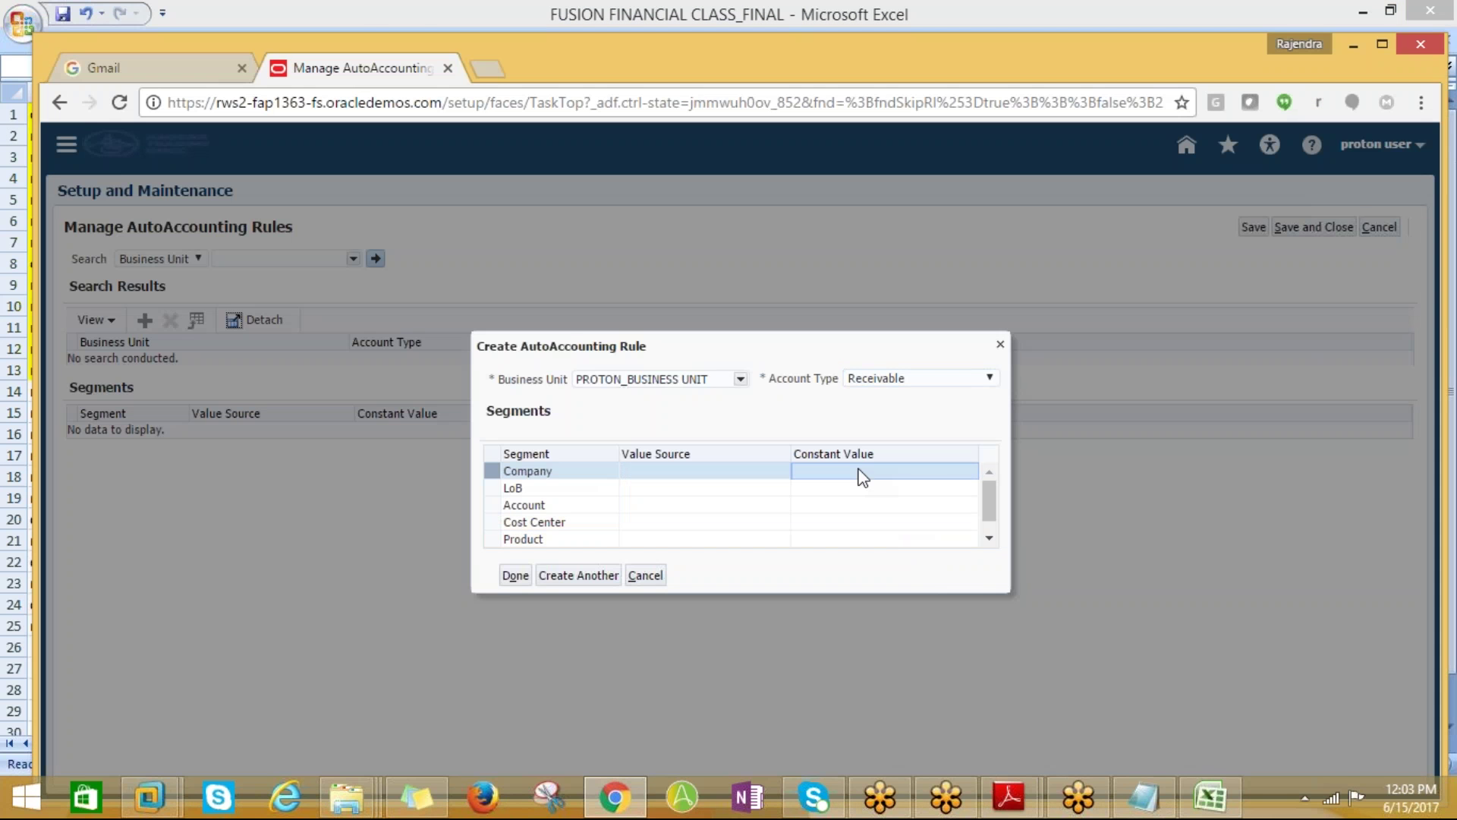
key("alt+Tab")
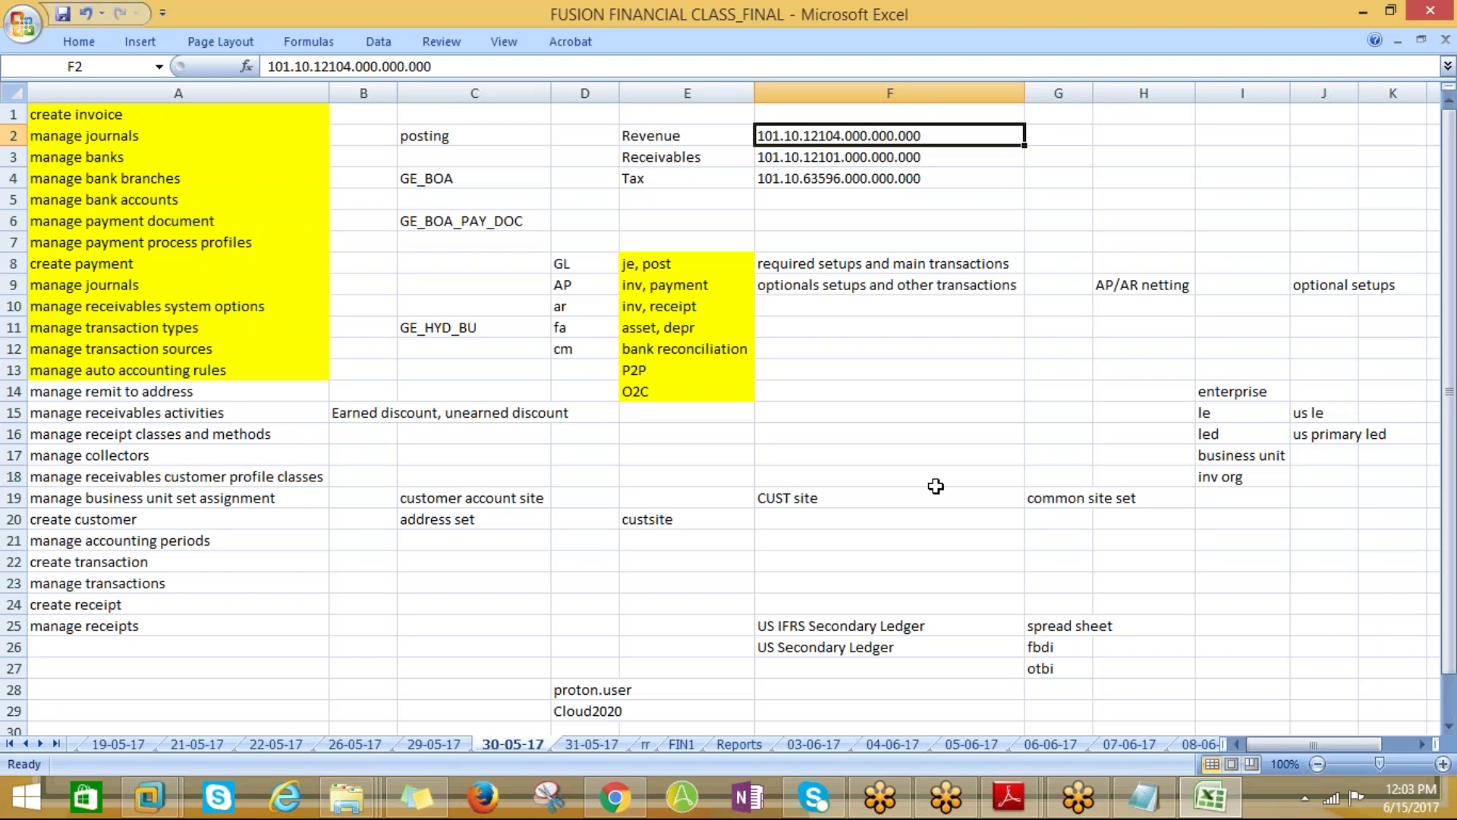
key("alt+Tab")
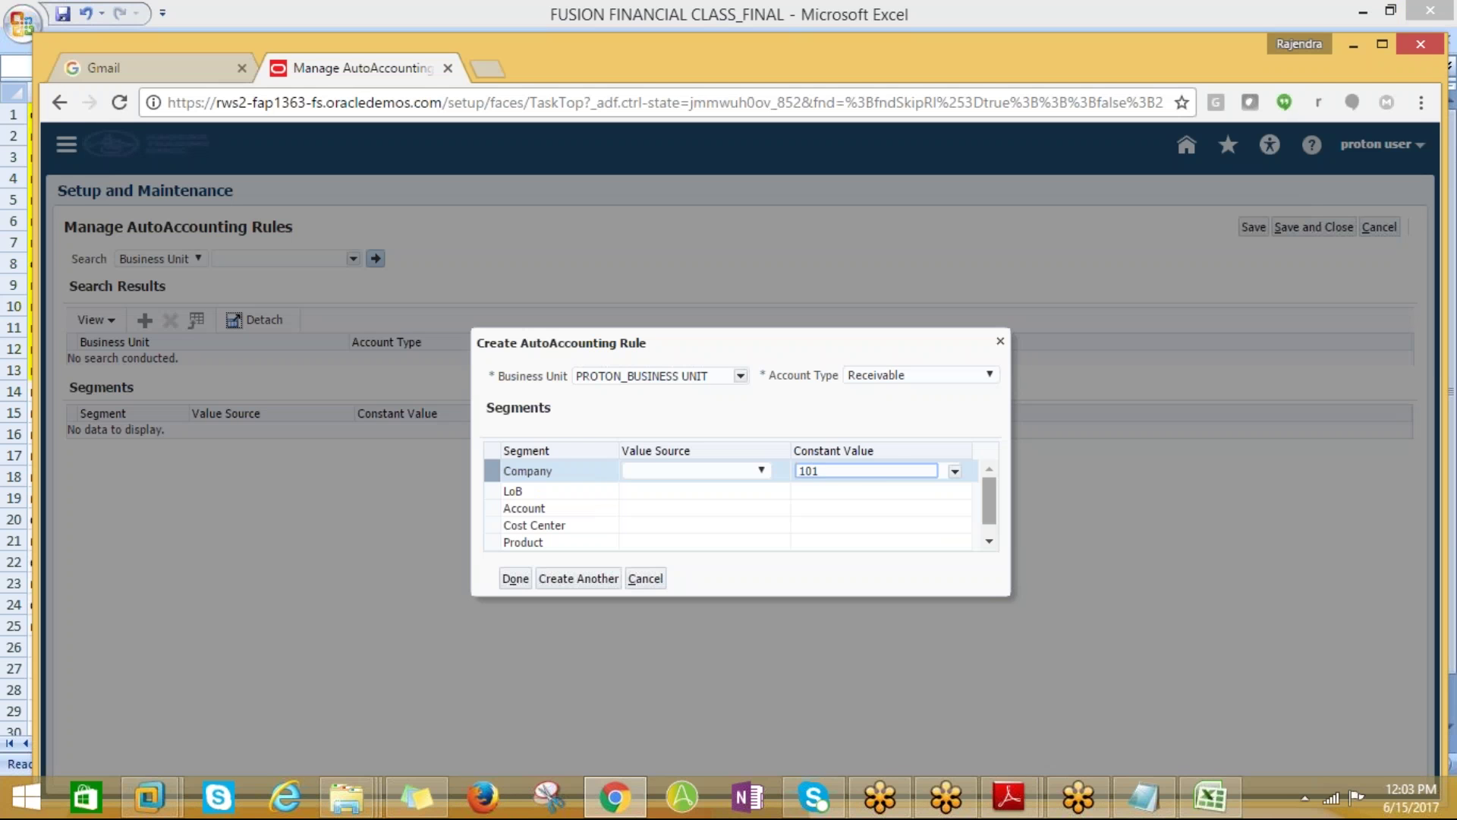
left_click(836, 494)
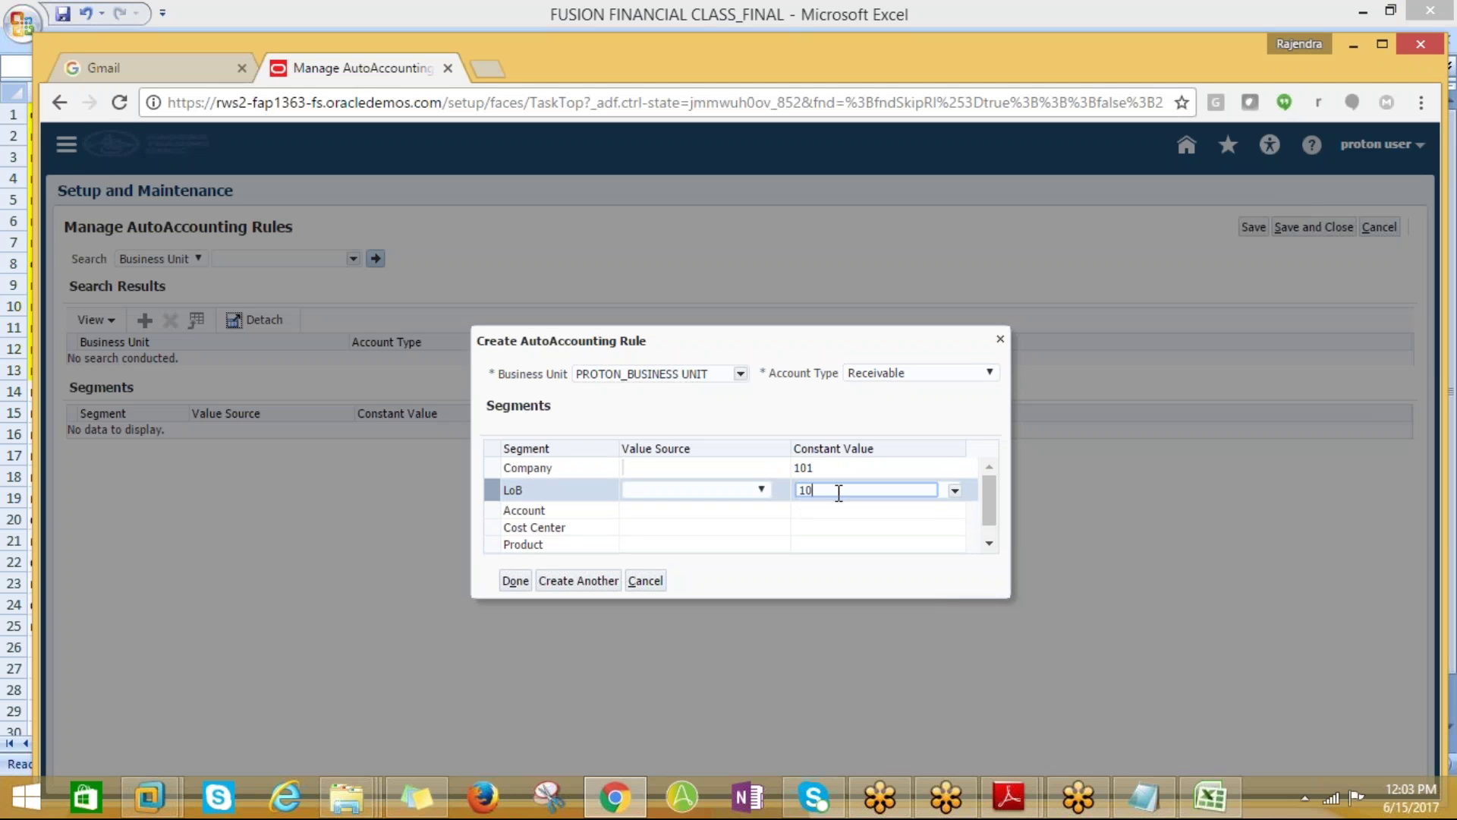
key("alt+Tab")
key("alt+Tab")
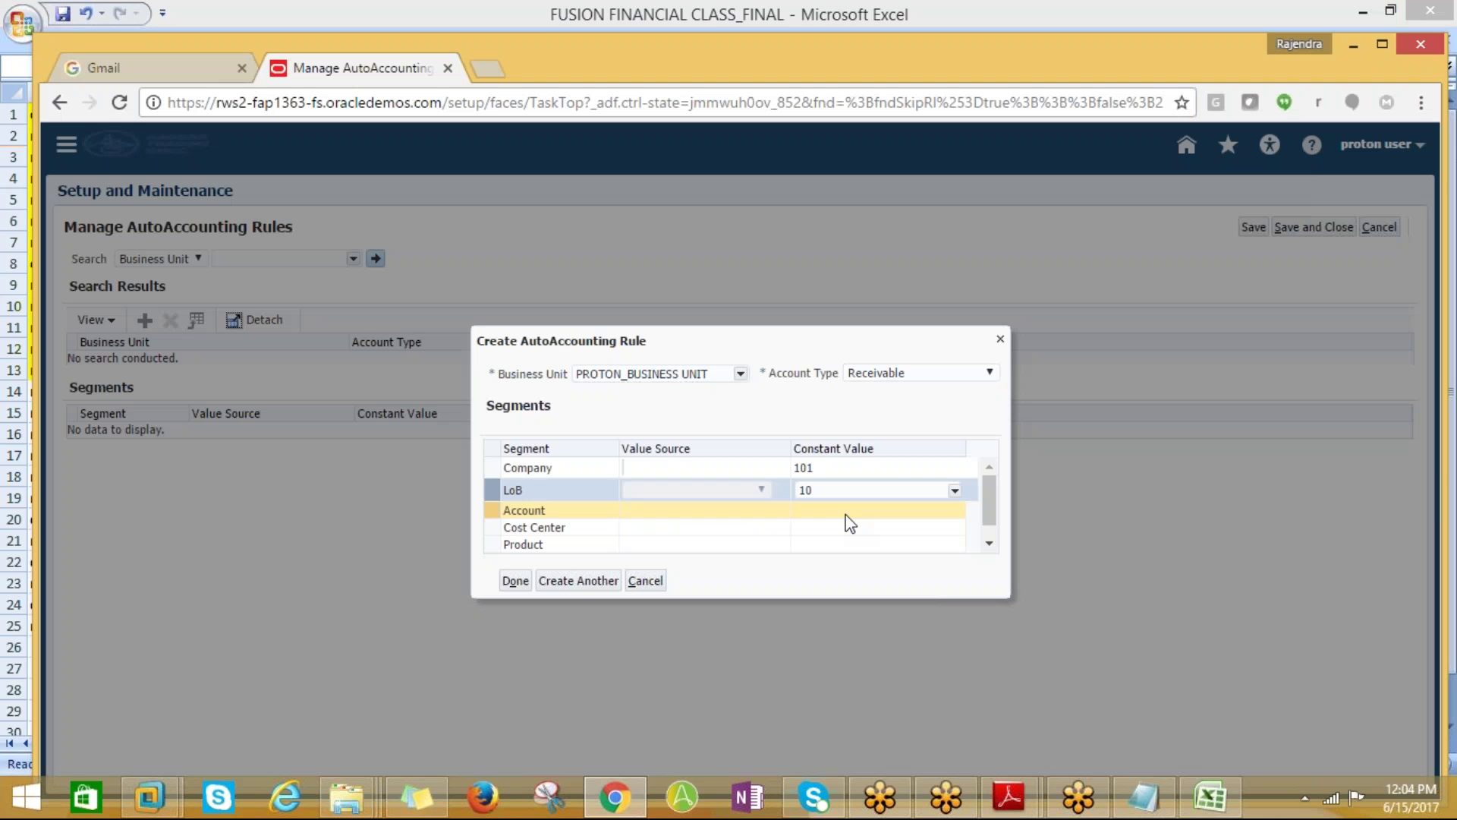
left_click(855, 515)
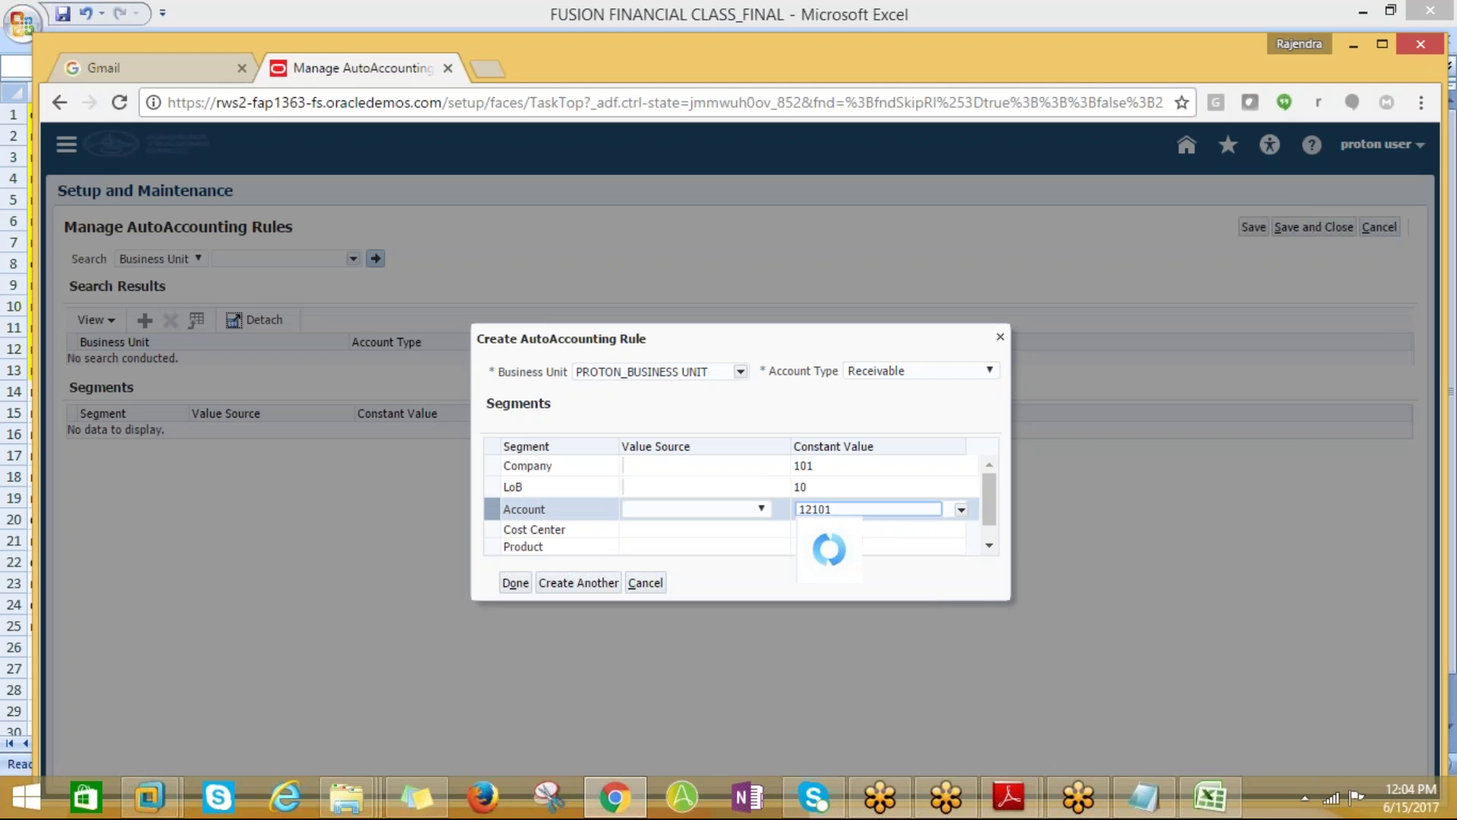
key("alt+Tab")
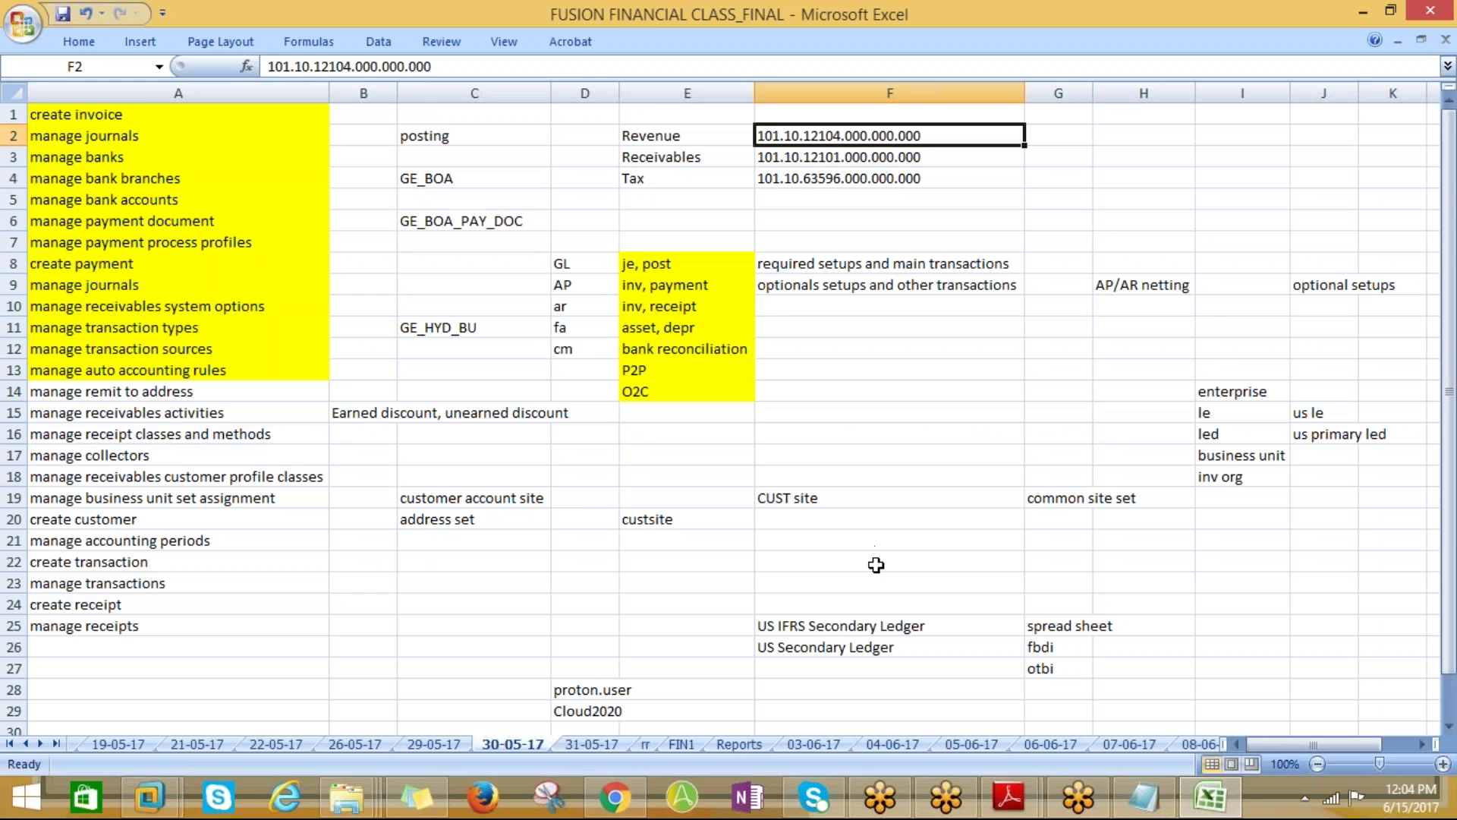
key("alt+Tab")
Enter 000 for Cost Center, Product and Intercompany, then finish the Receivable rule
left_click(824, 532)
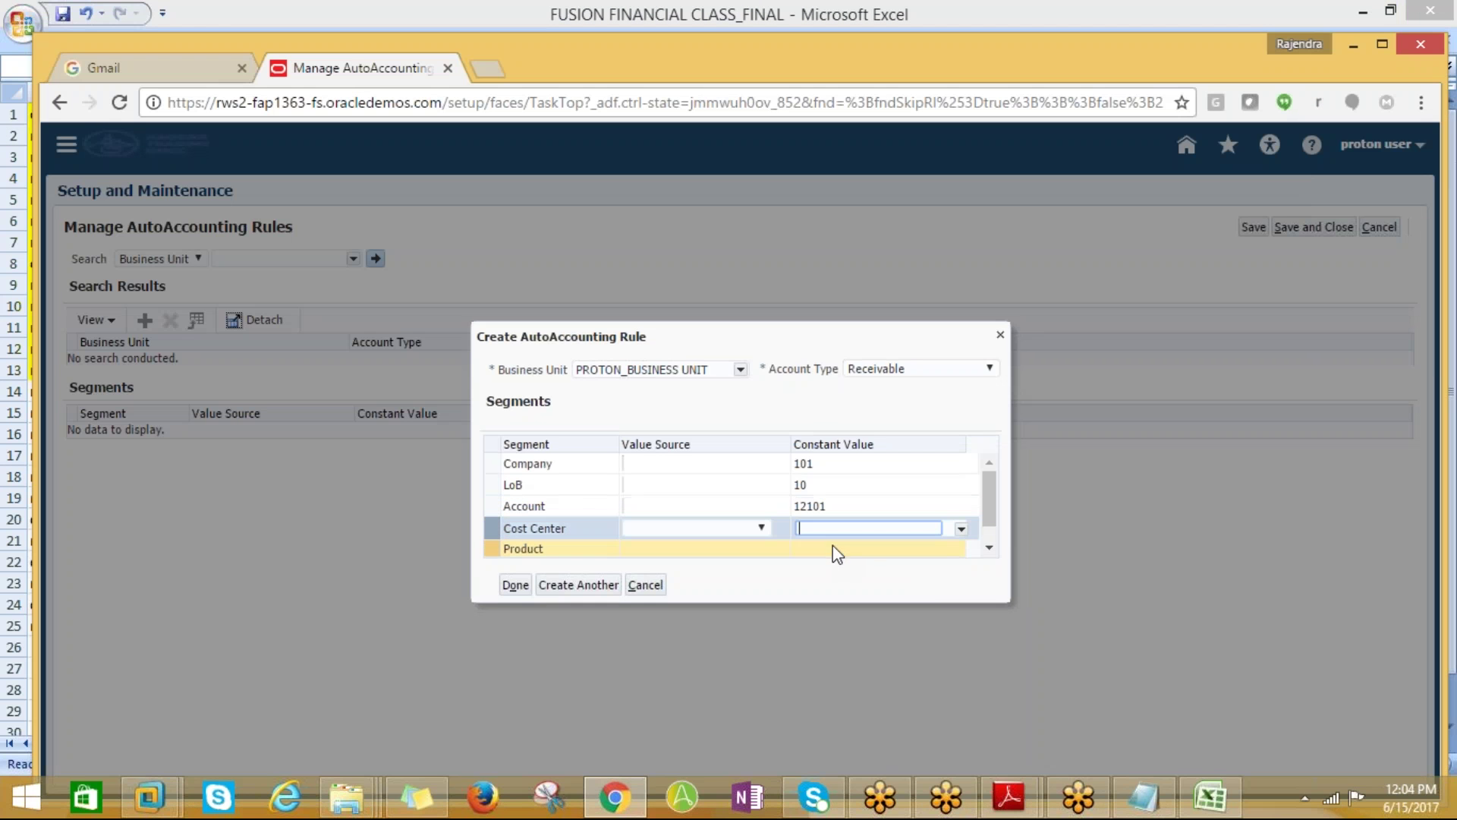
left_click(835, 555)
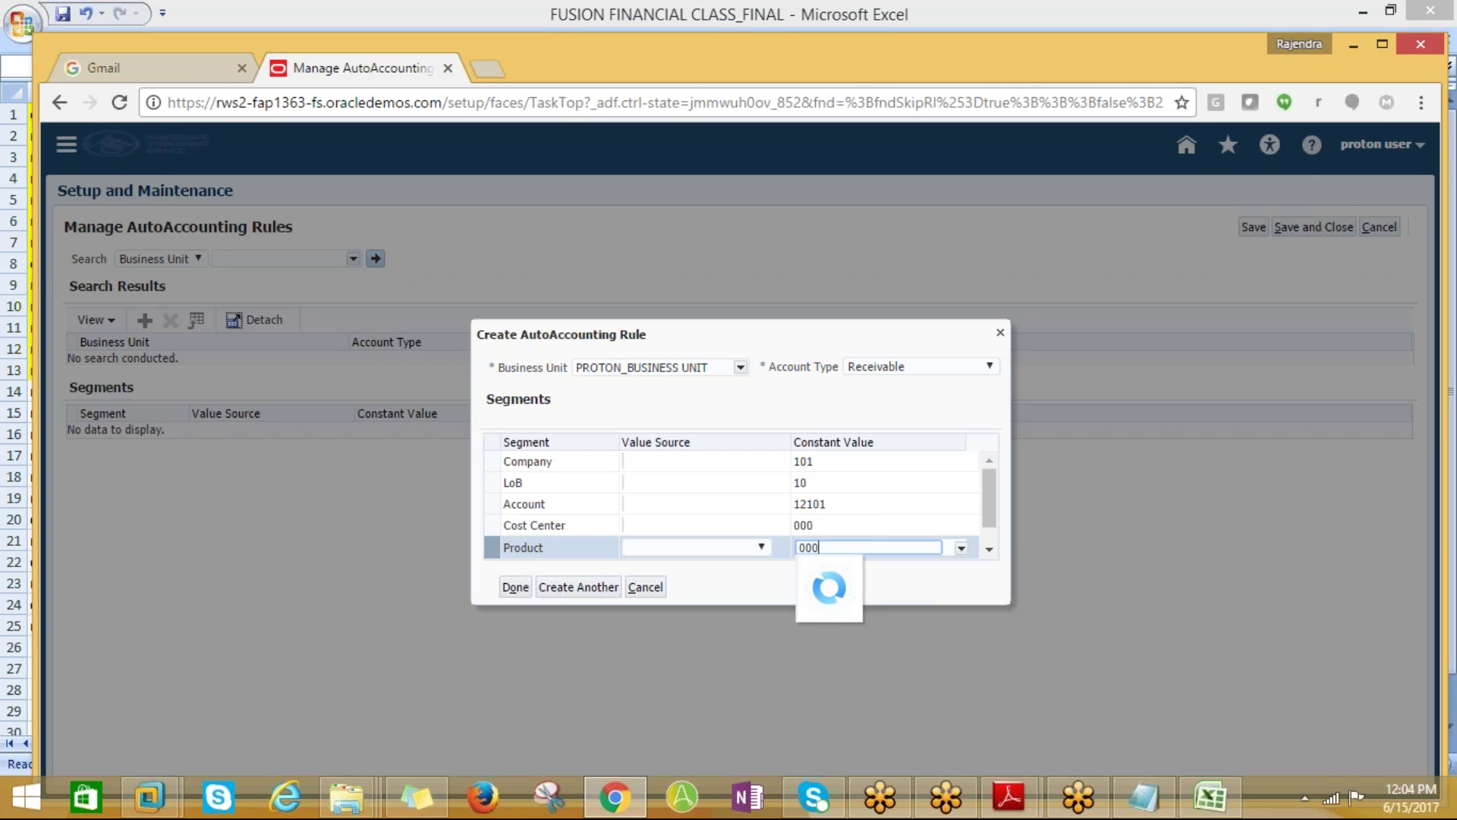
left_click(989, 549)
left_click(807, 548)
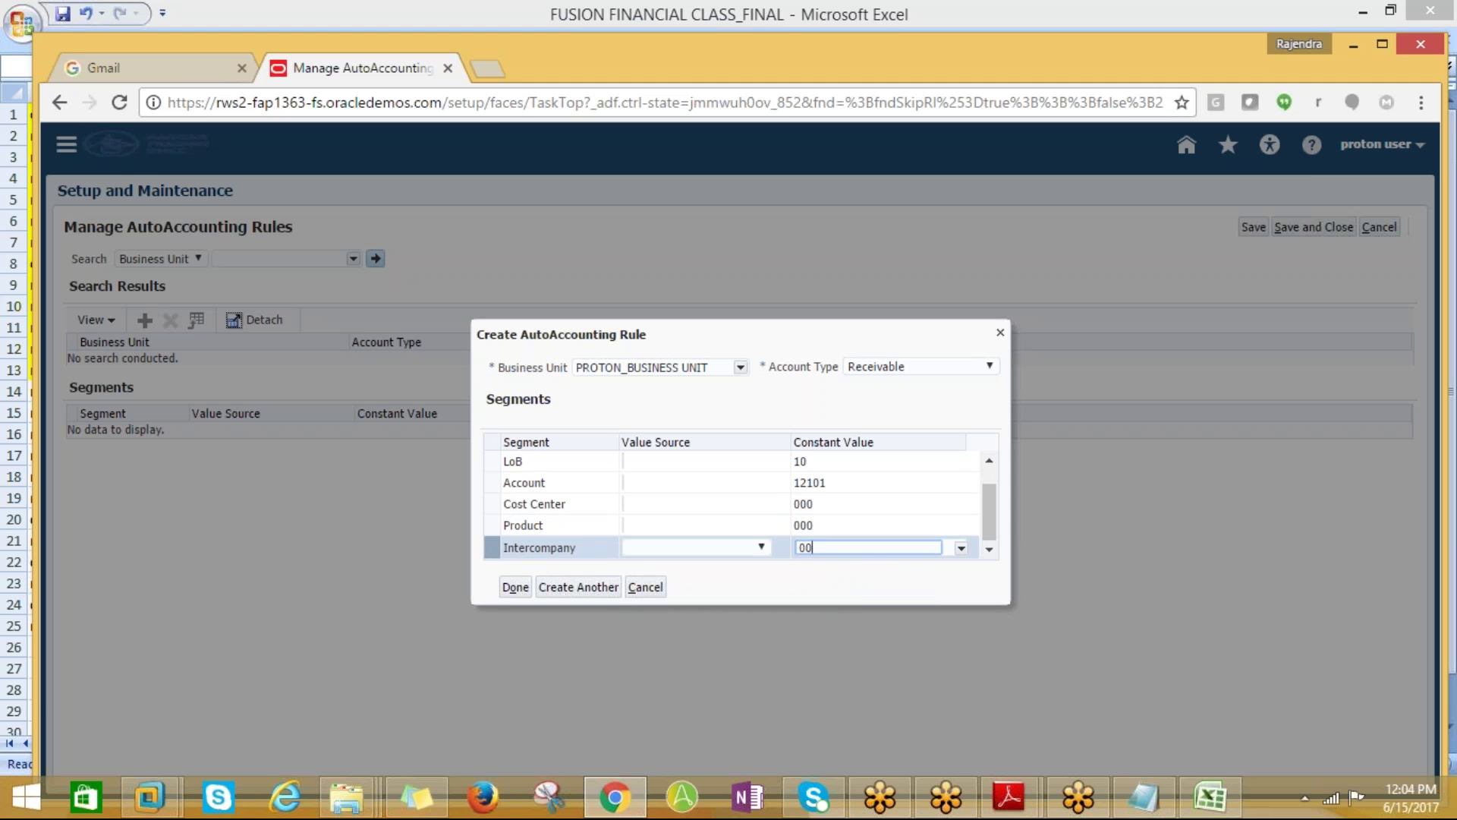
type("000")
left_click(516, 586)
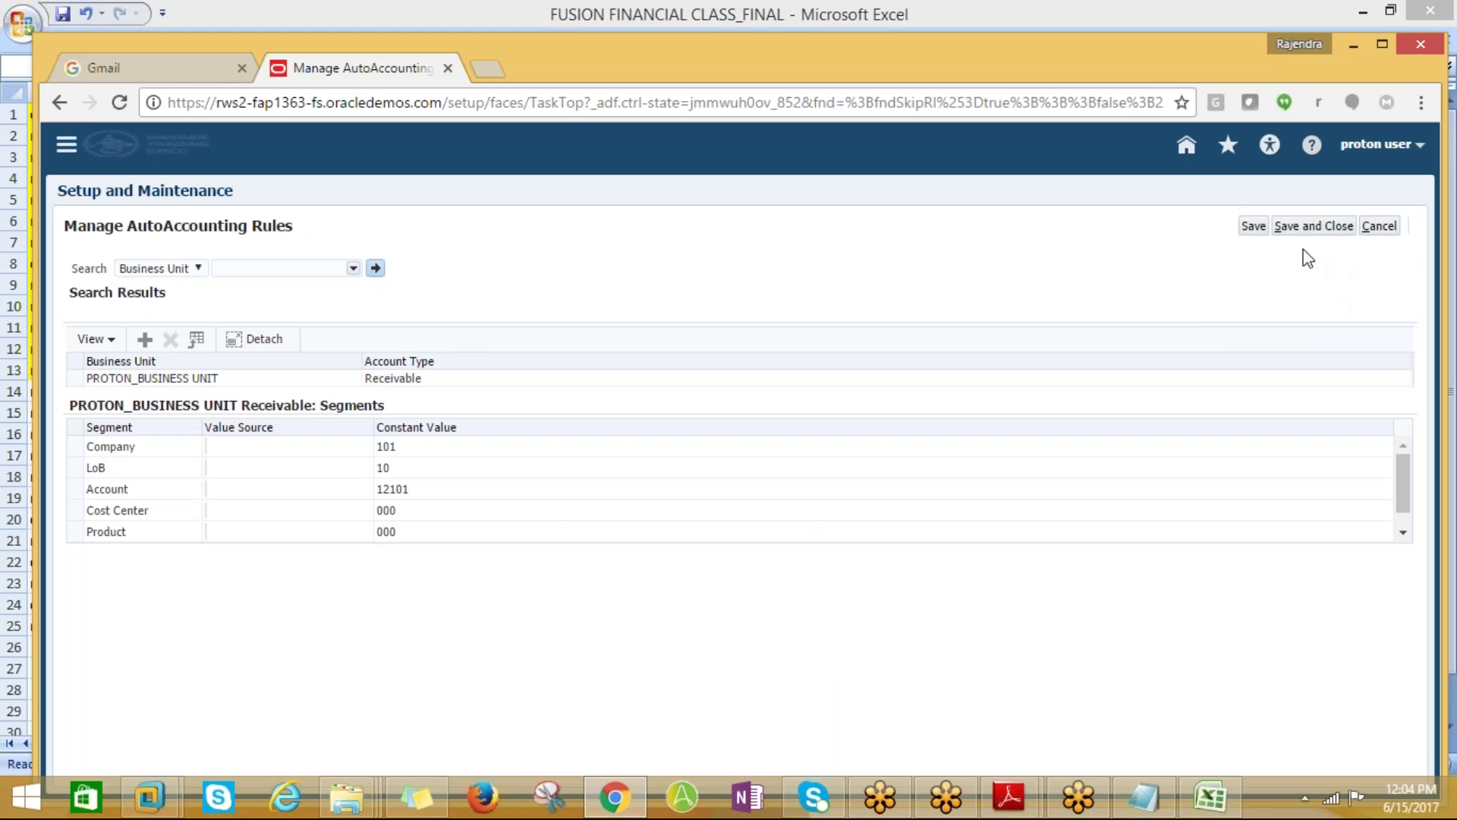
Save the Receivable rule and begin a Revenue rule for PROTON_BUSINESS UNIT
left_click(1253, 226)
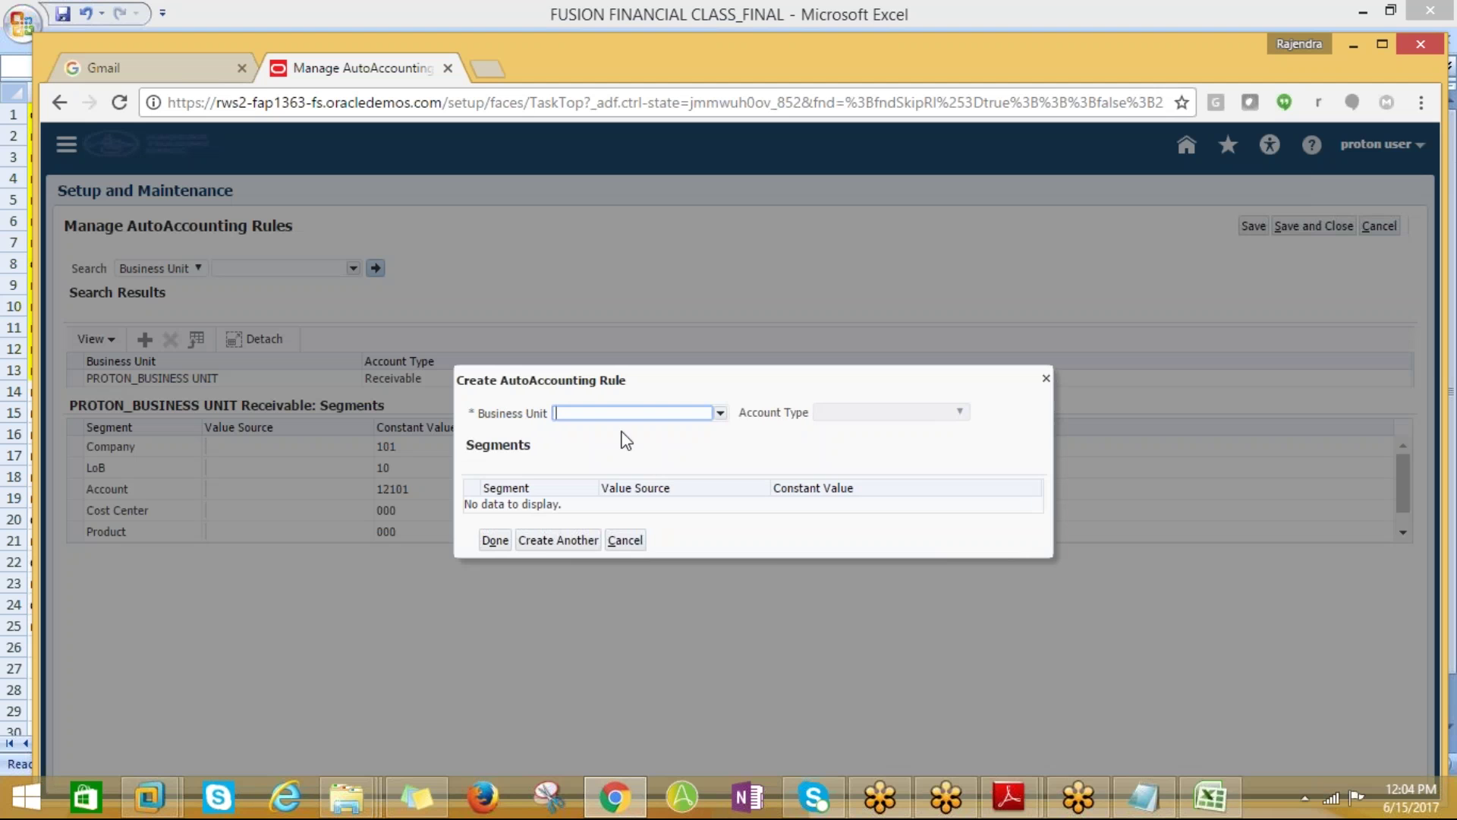
left_click(718, 412)
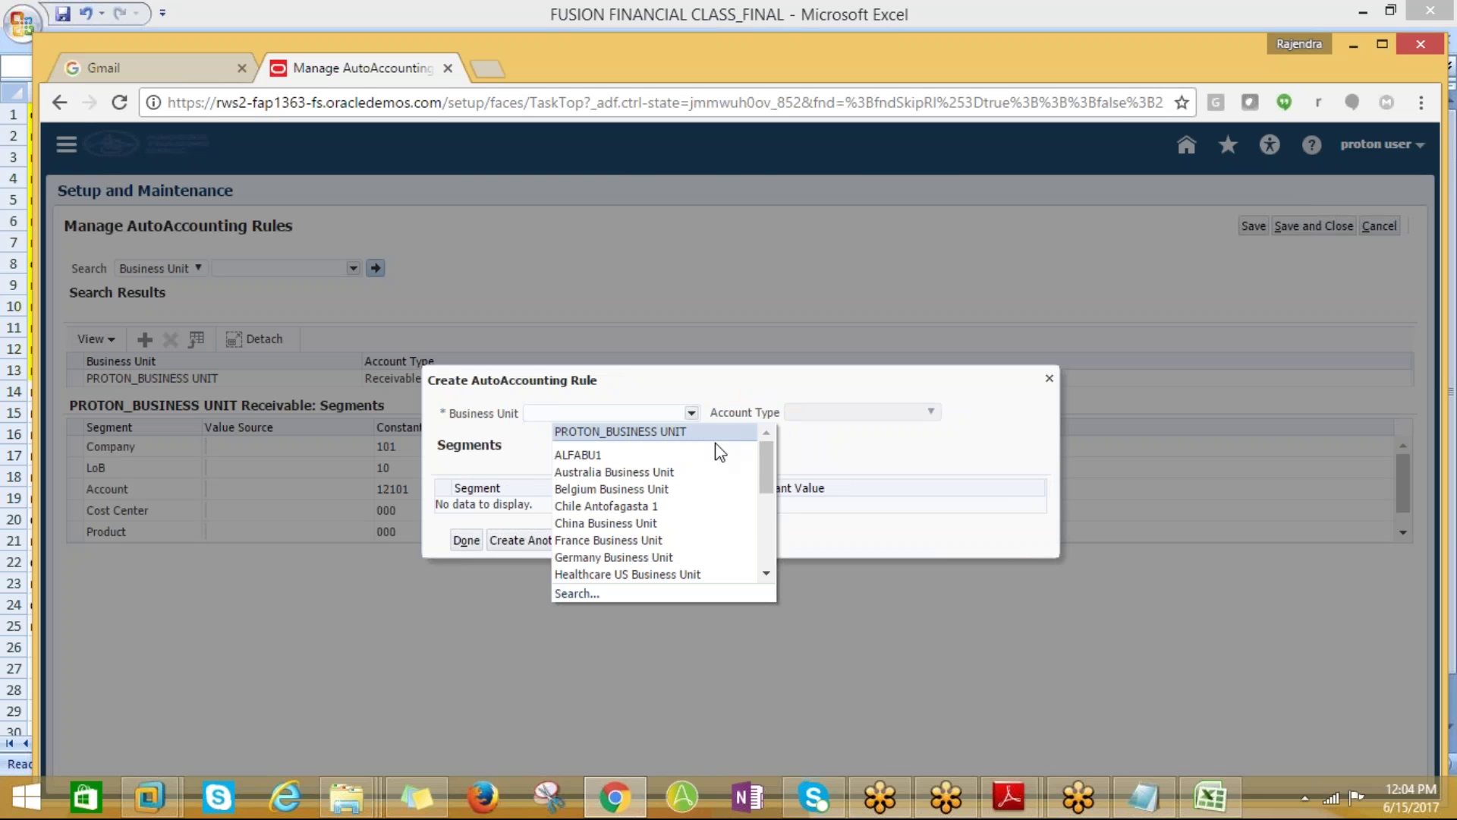
left_click_drag(763, 458, 770, 507)
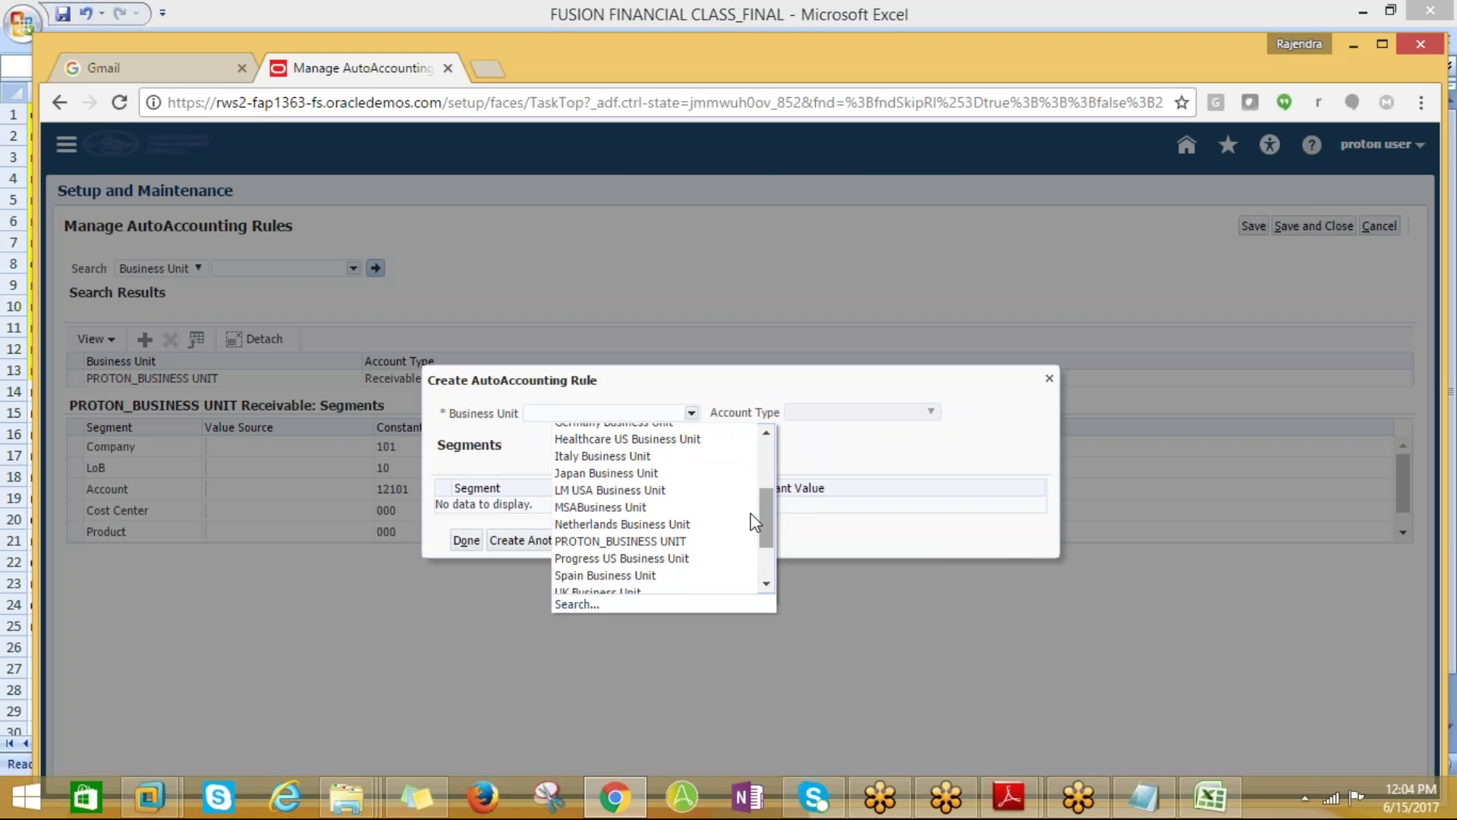
left_click(650, 545)
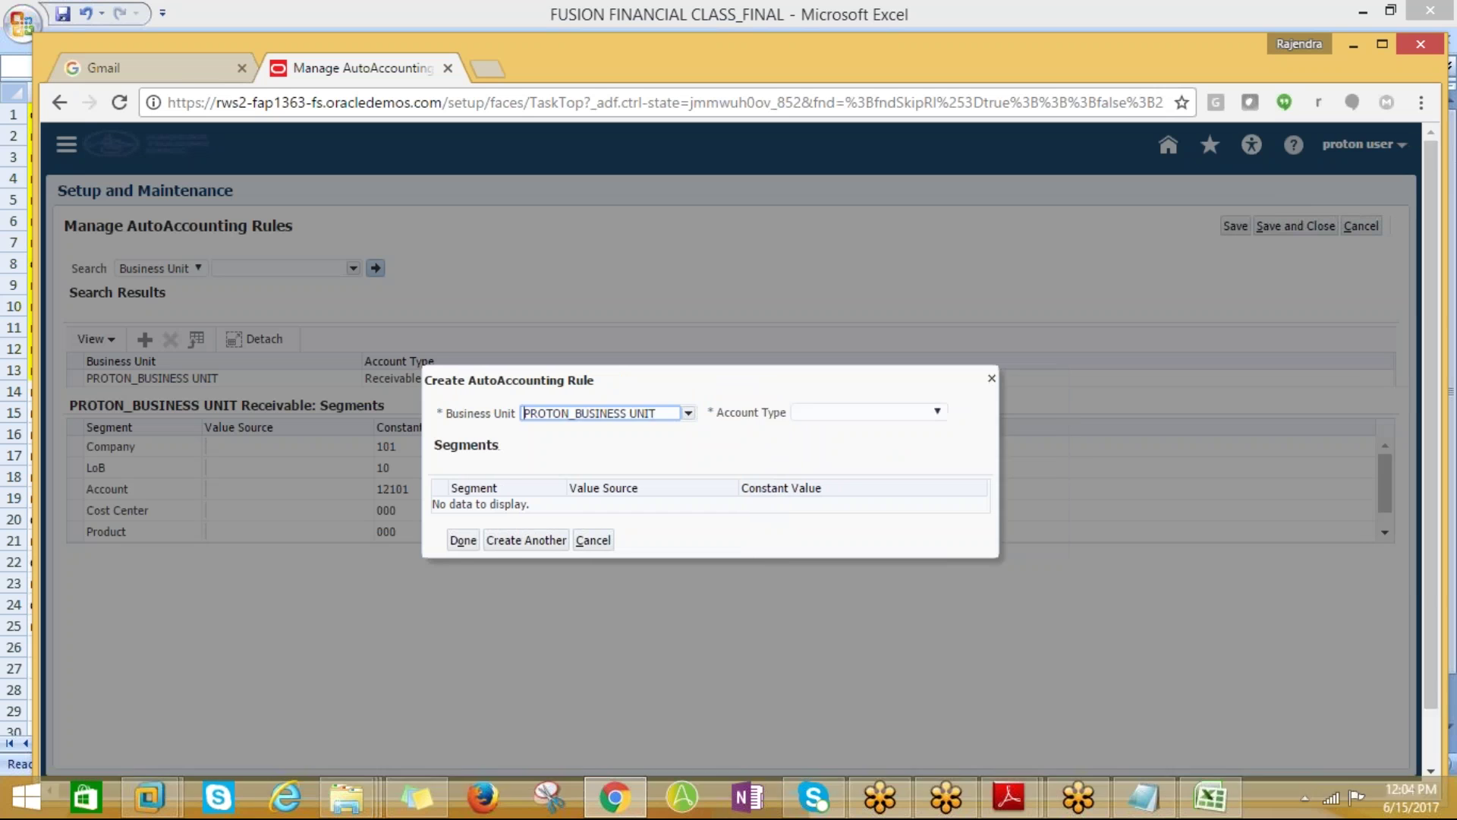
left_click(947, 414)
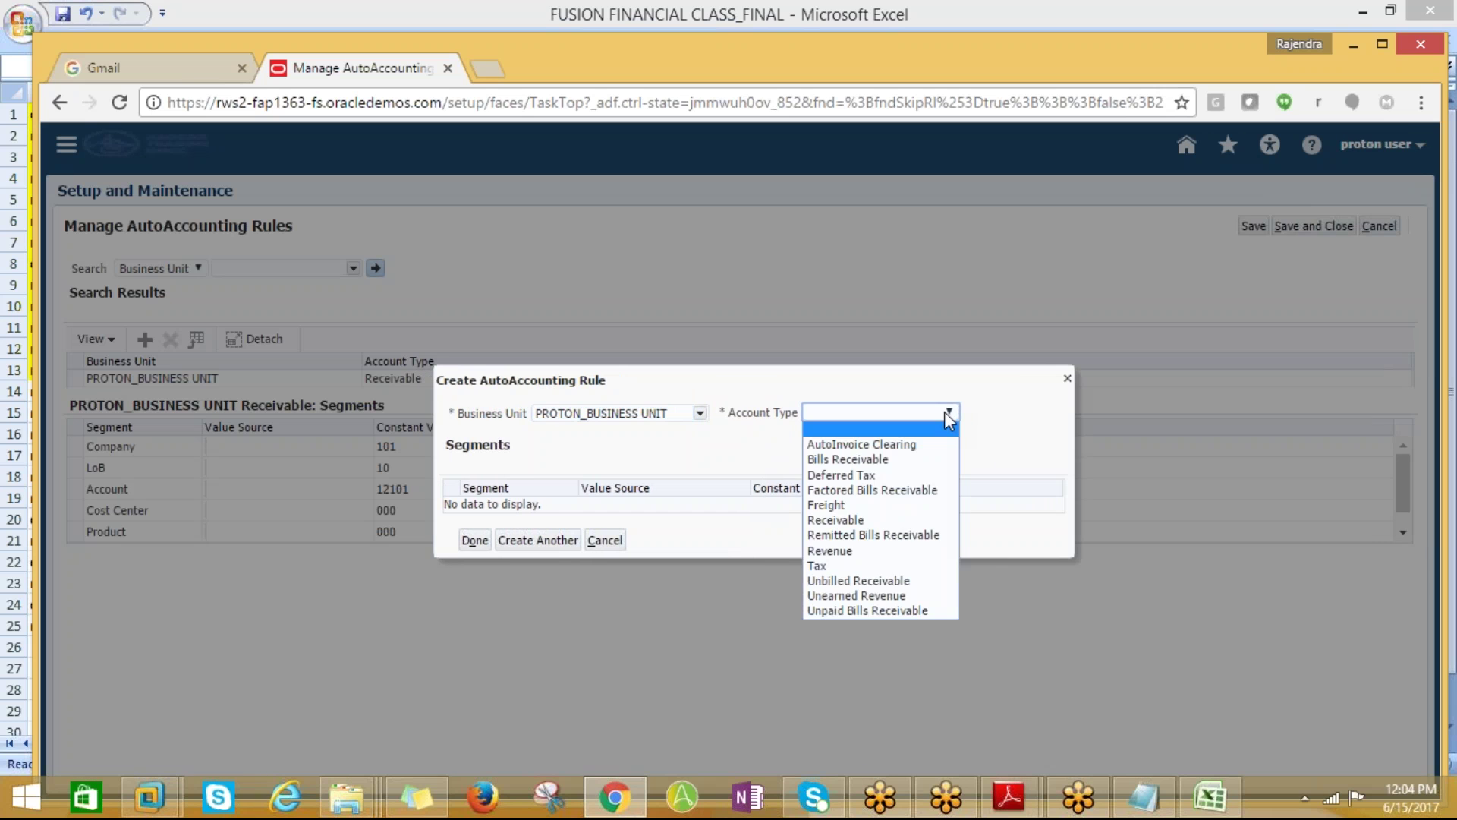
left_click(834, 551)
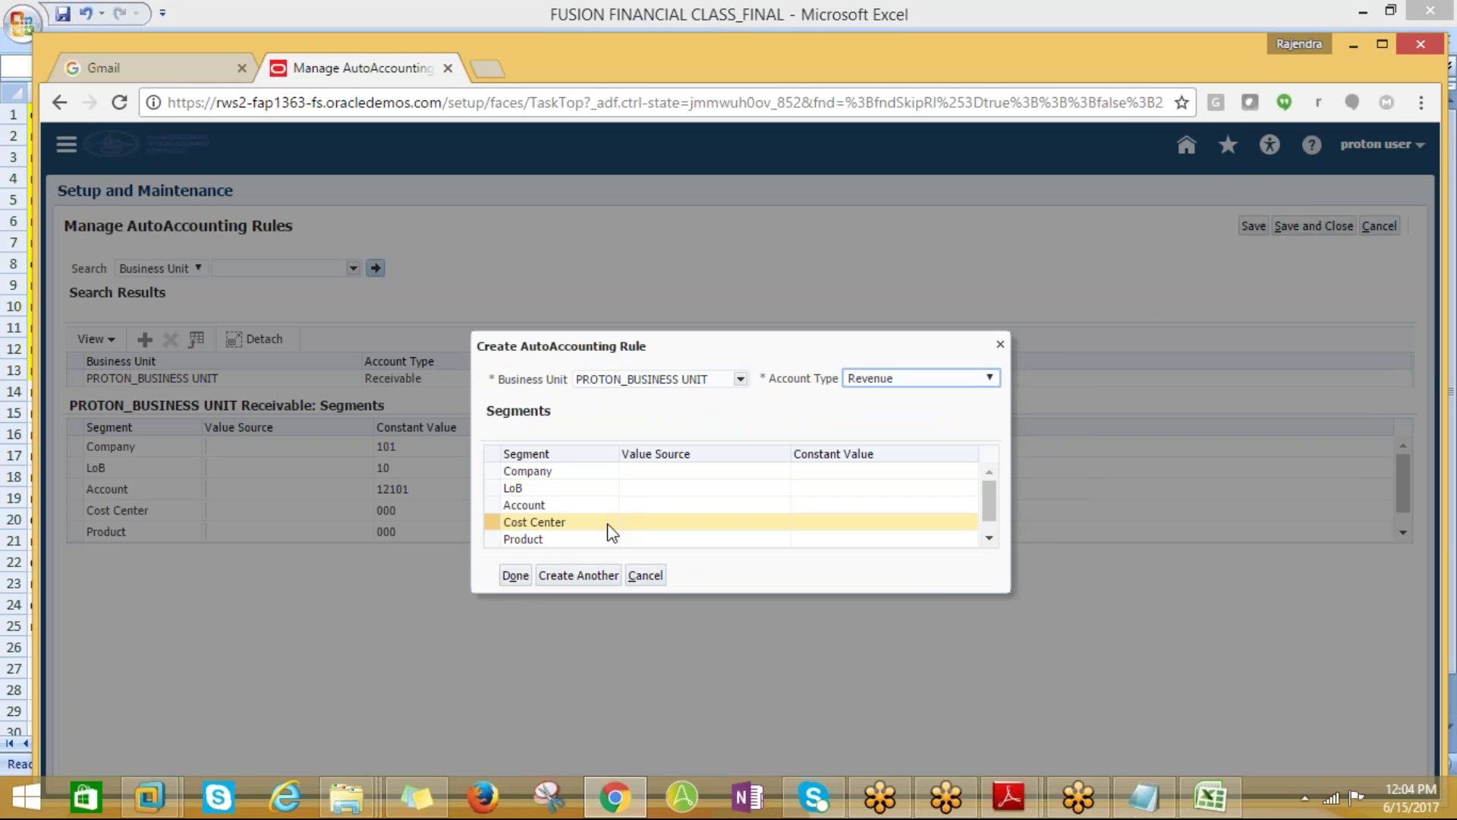
Set the Revenue rule's Company constant to 101 and LoB to 10
left_click(871, 472)
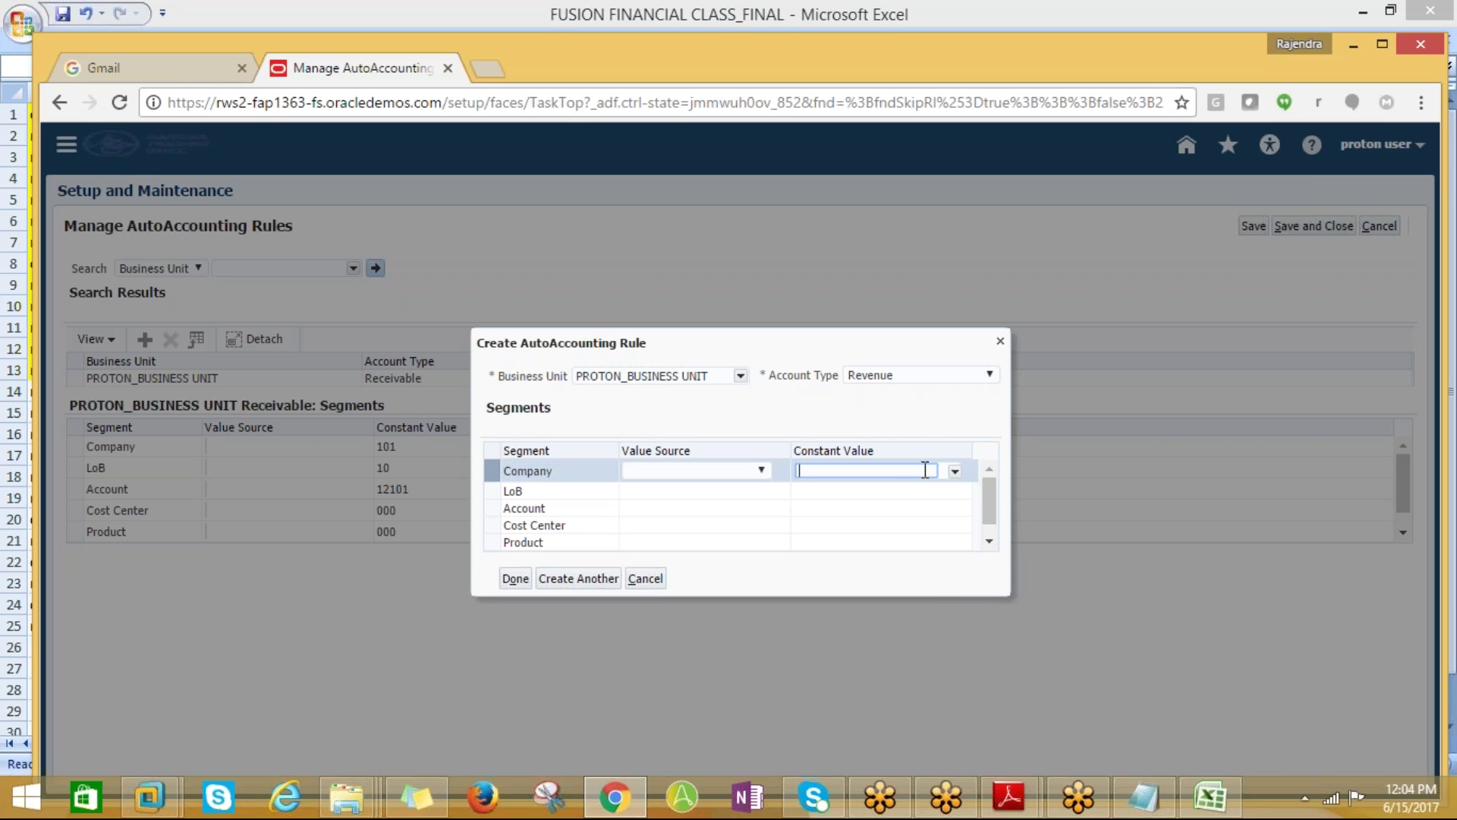
key("alt+Tab")
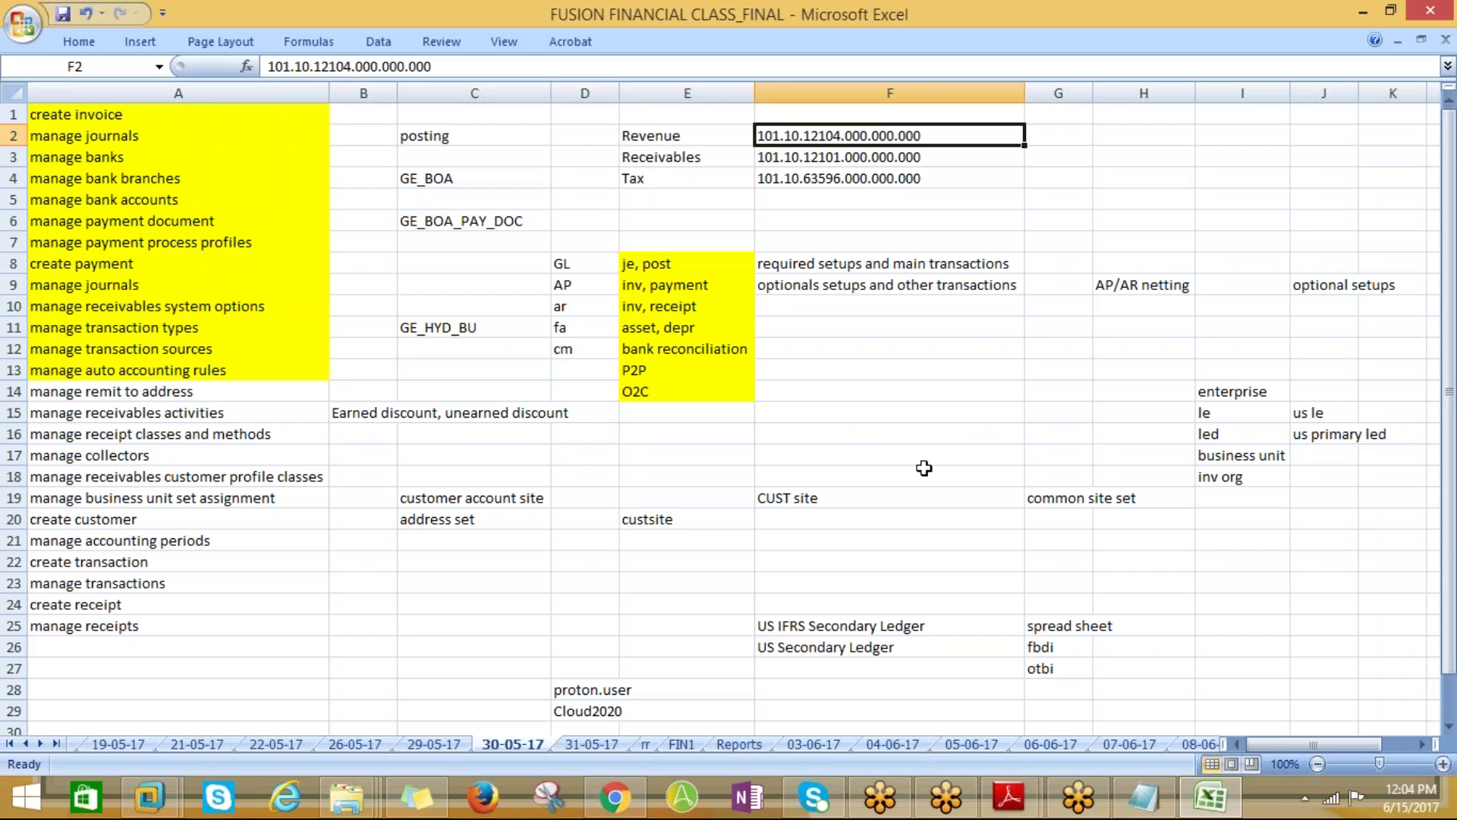
key("alt+Tab")
key("Tab")
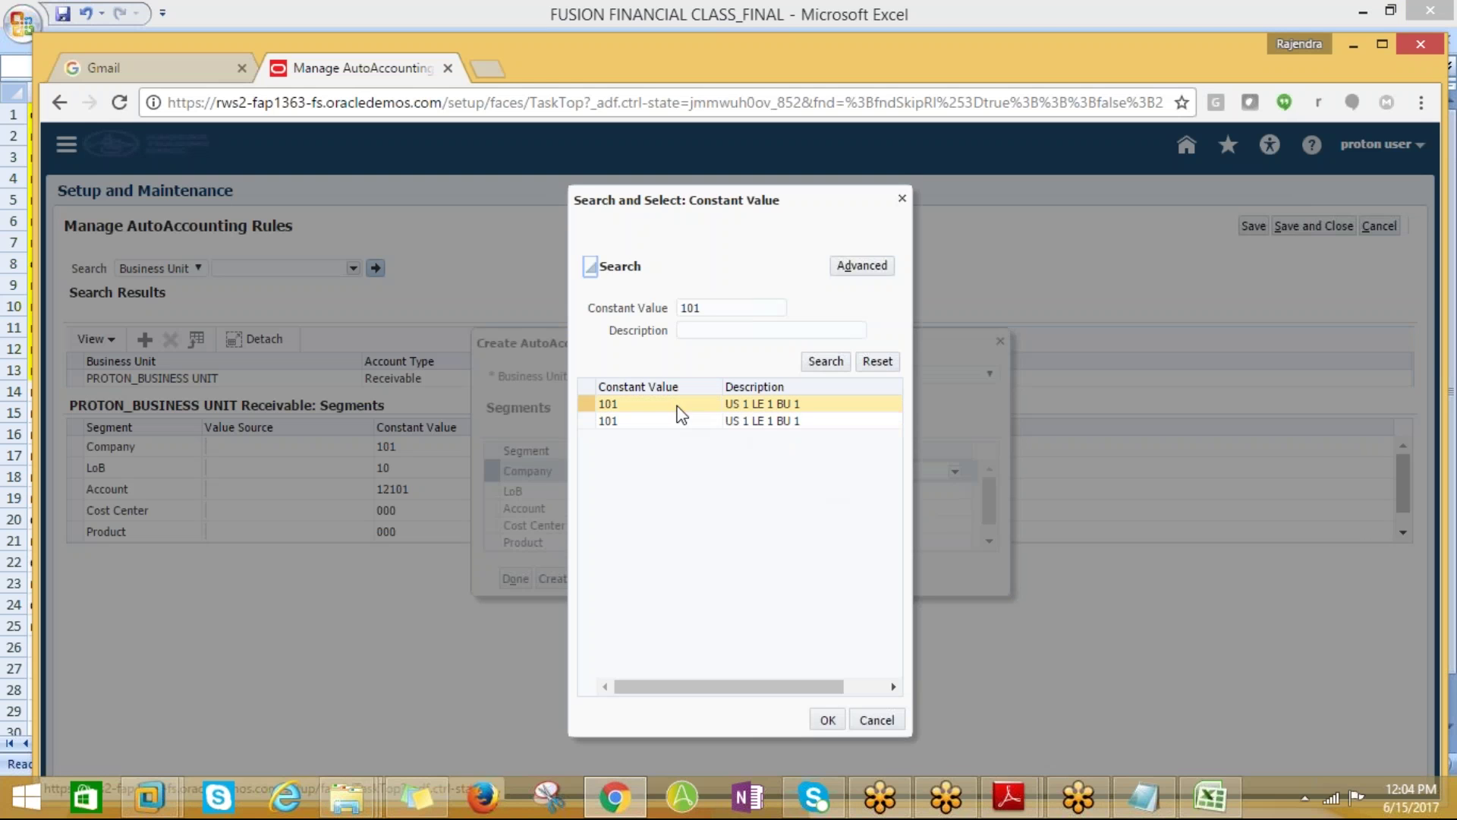
left_click(681, 413)
left_click(827, 719)
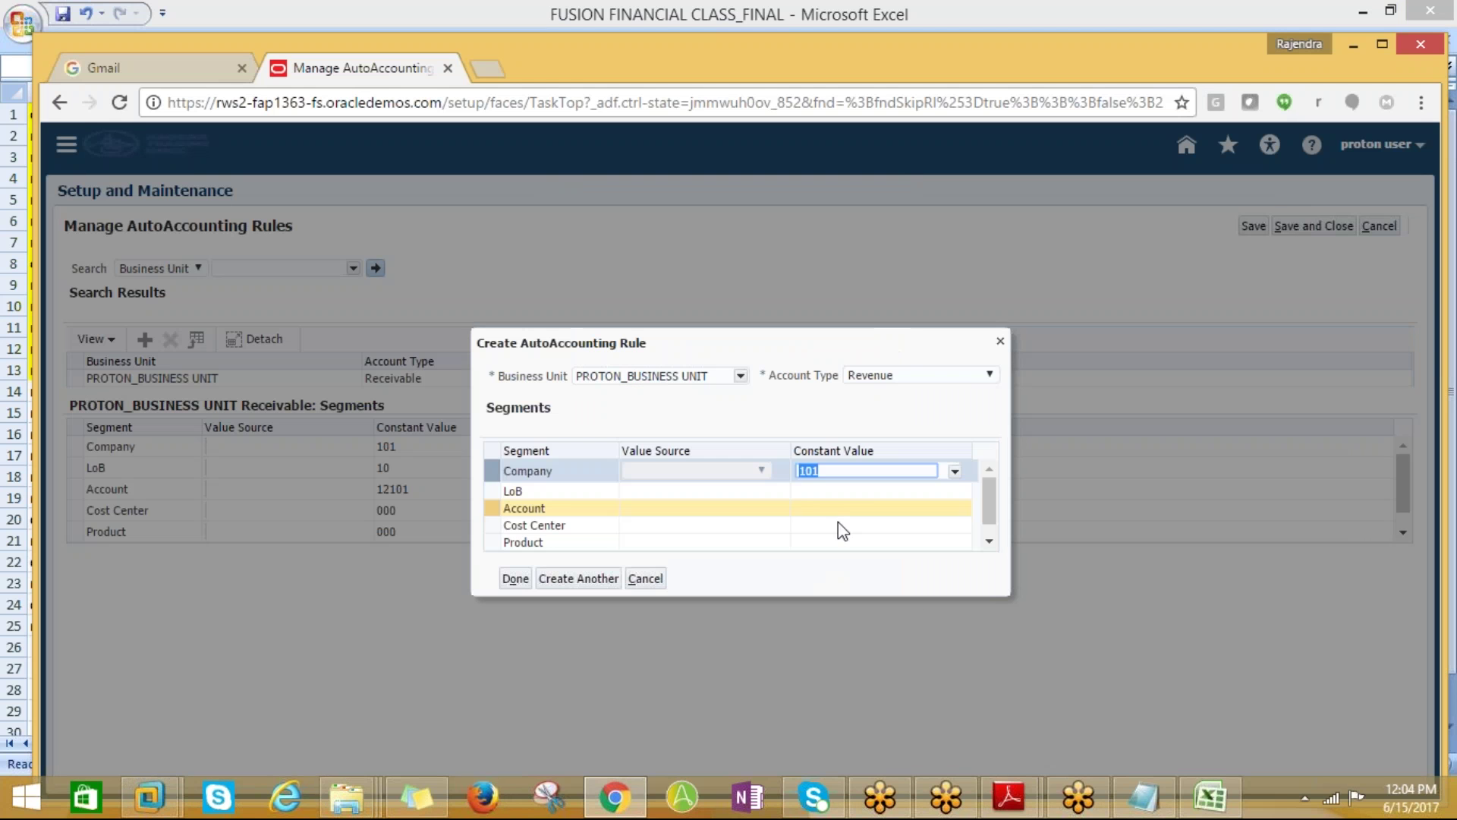
left_click(838, 490)
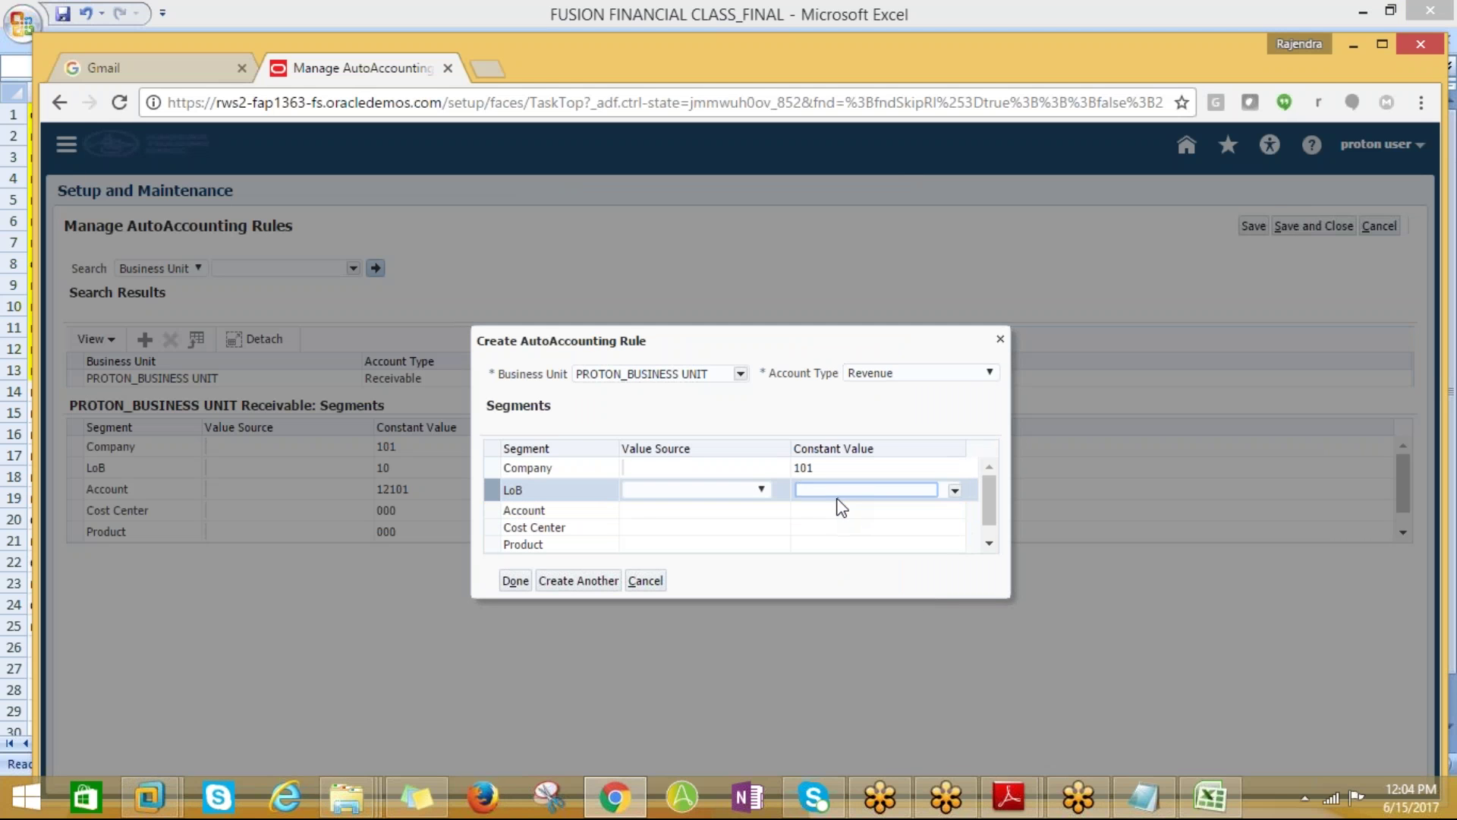
type("10")
left_click(840, 510)
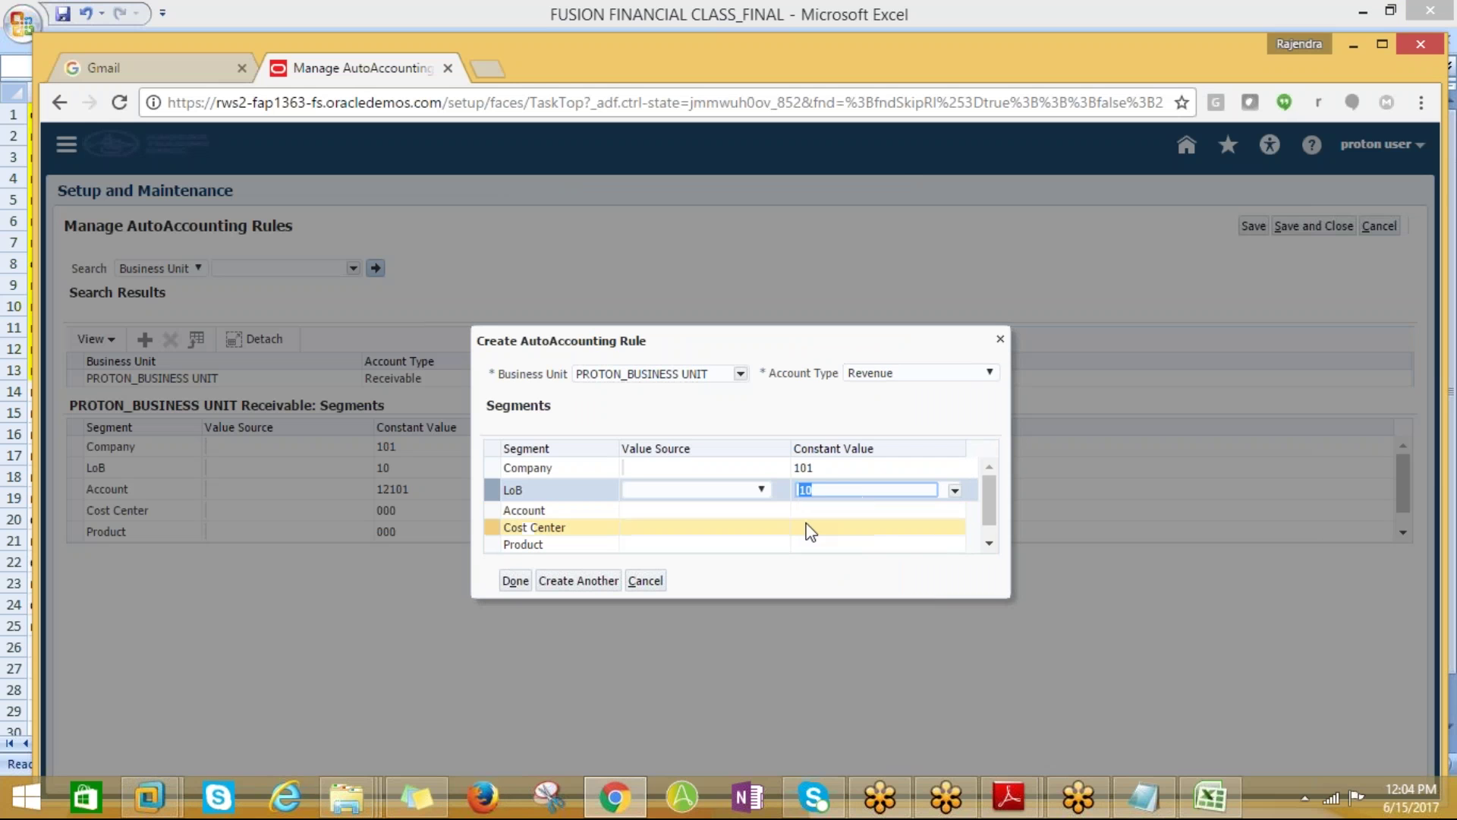
Enter the revenue Account constant 12104, correcting the mistyped digits
key("alt+Tab")
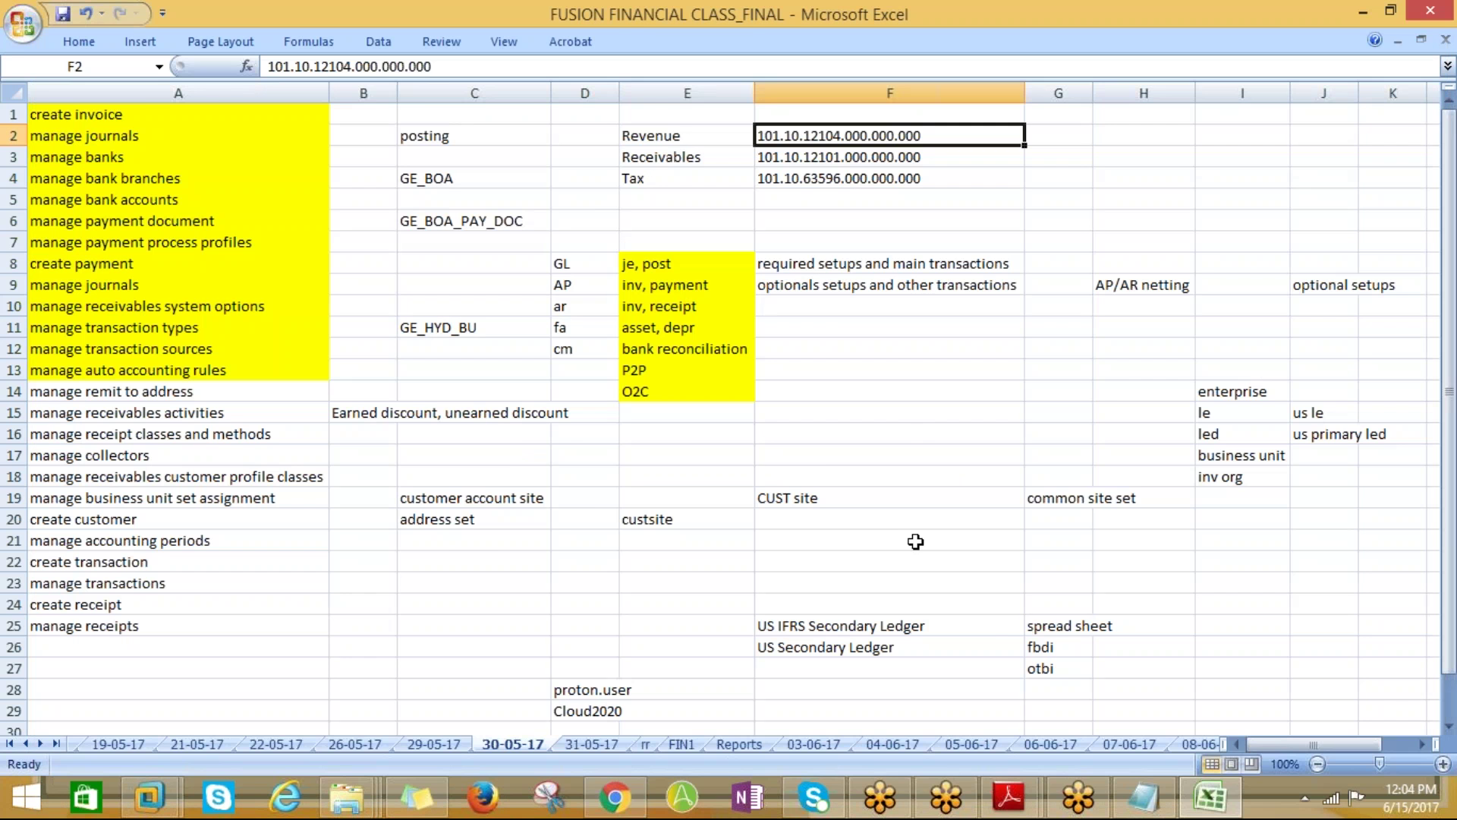
key("alt+Tab")
type("121")
key("ctrl+a")
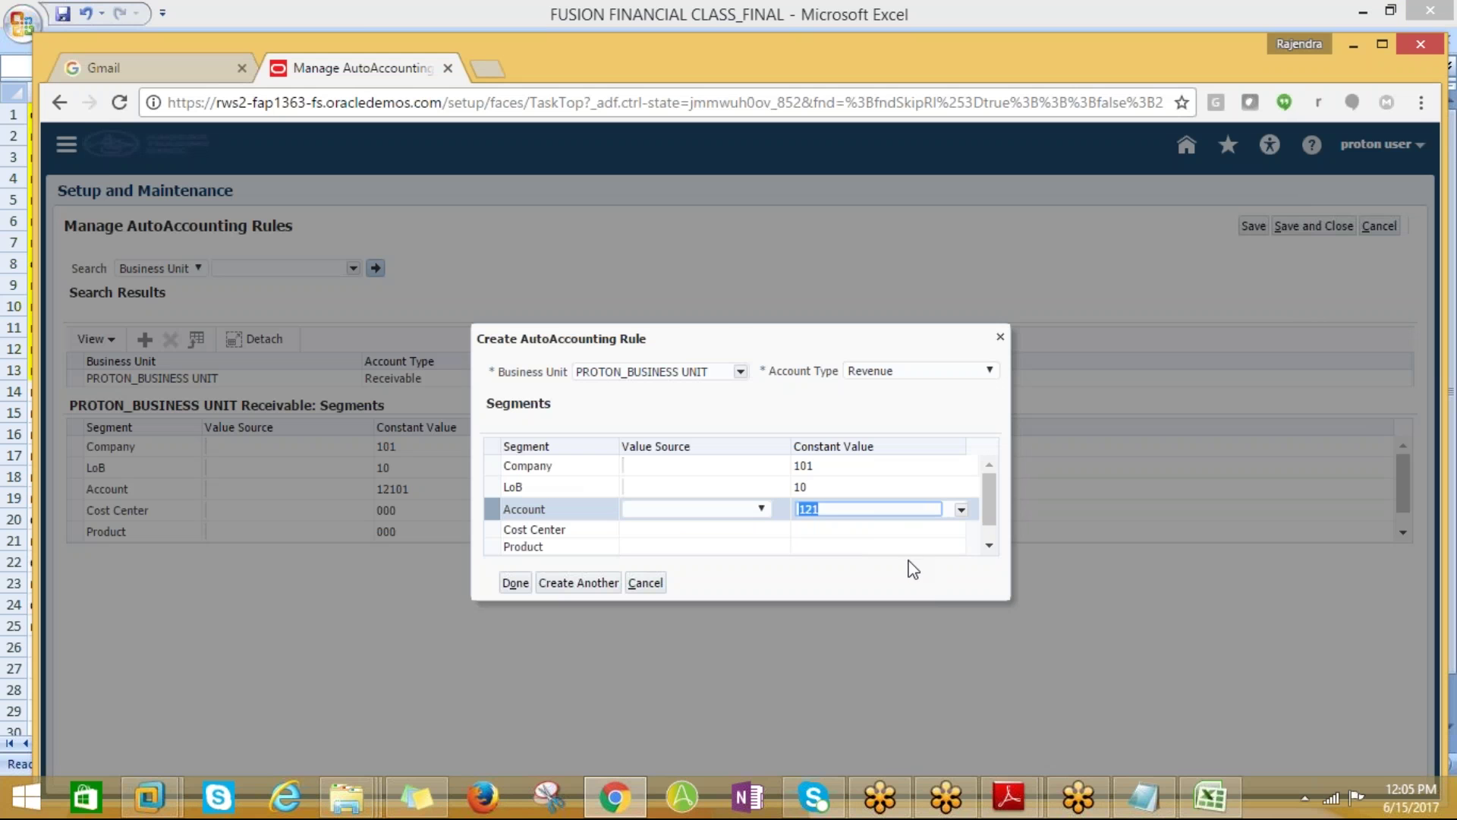
key("alt+Tab")
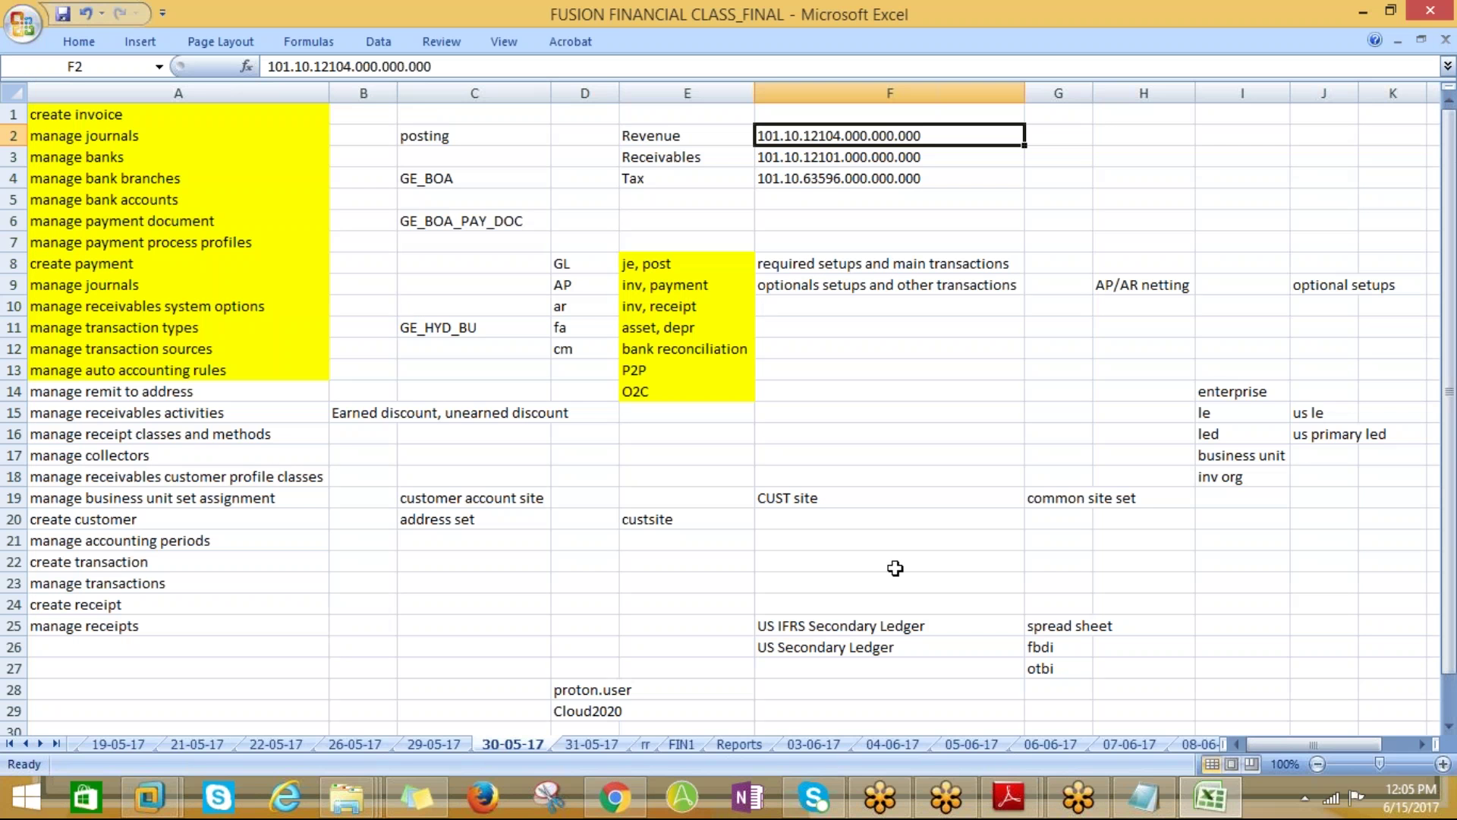
key("alt+Tab")
left_click(841, 531)
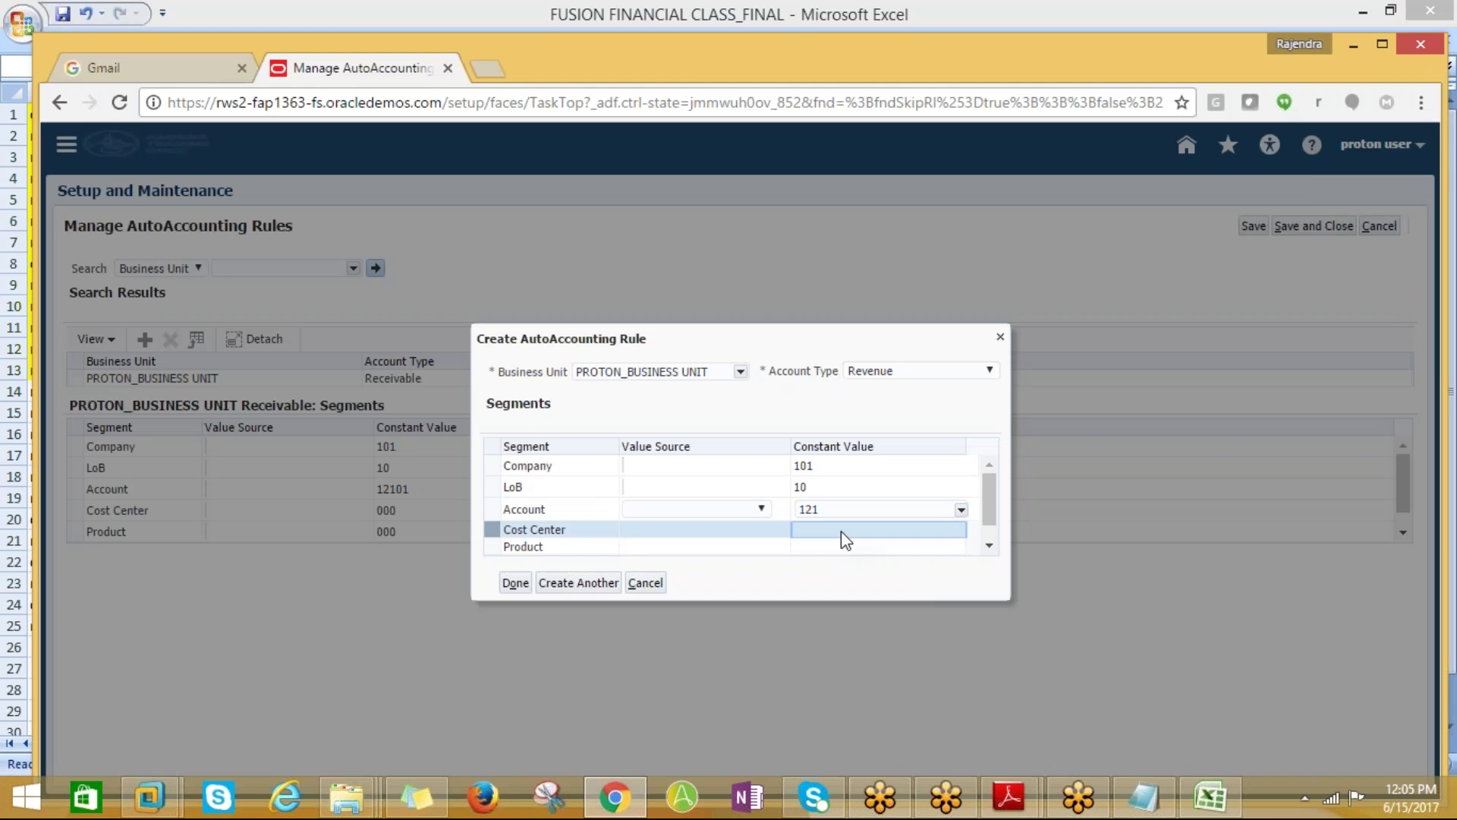
left_click(839, 510)
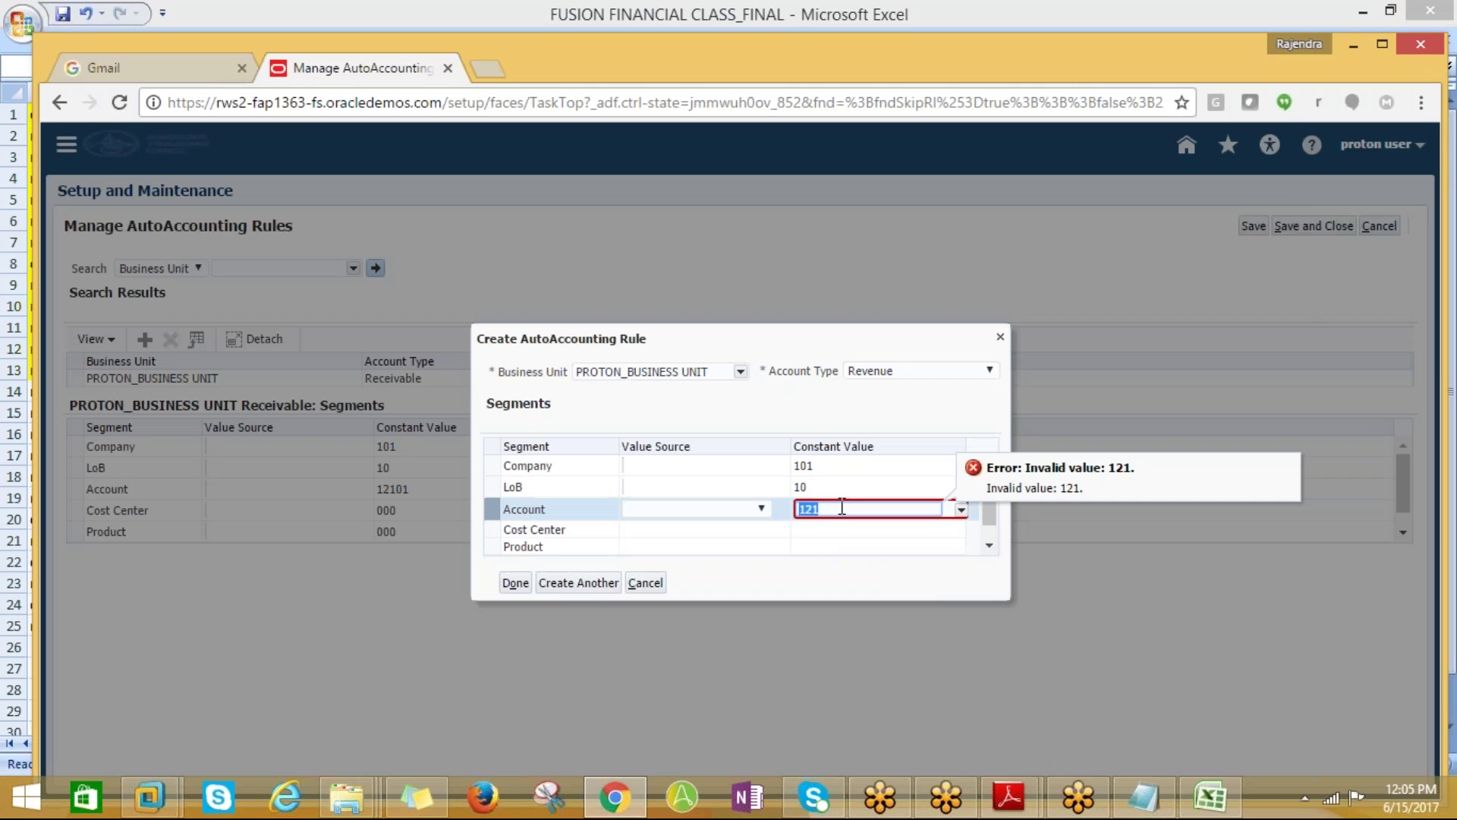
double_click(842, 507)
type("04")
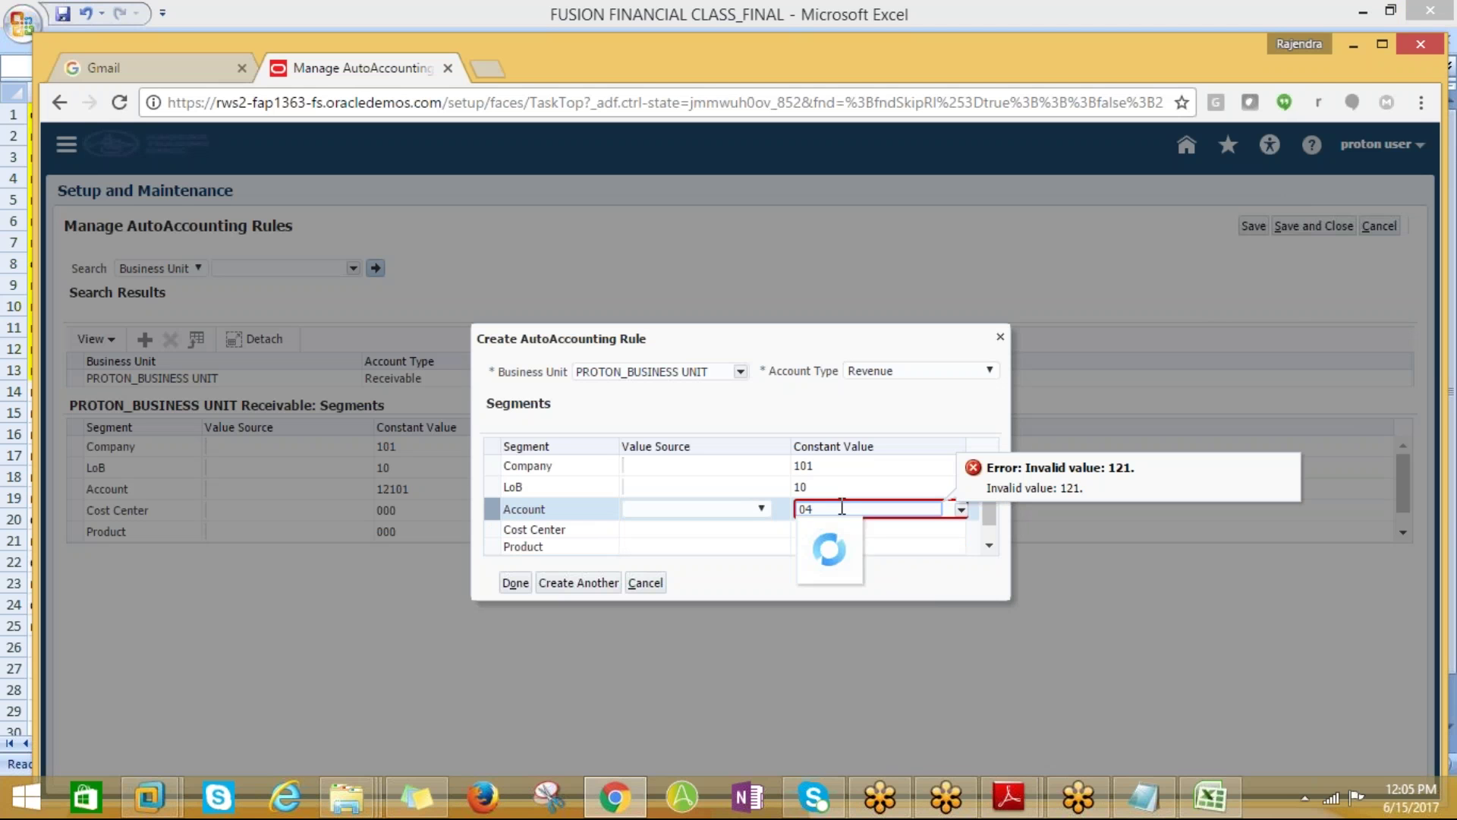
key("BackSpace")
key("BackSpace")
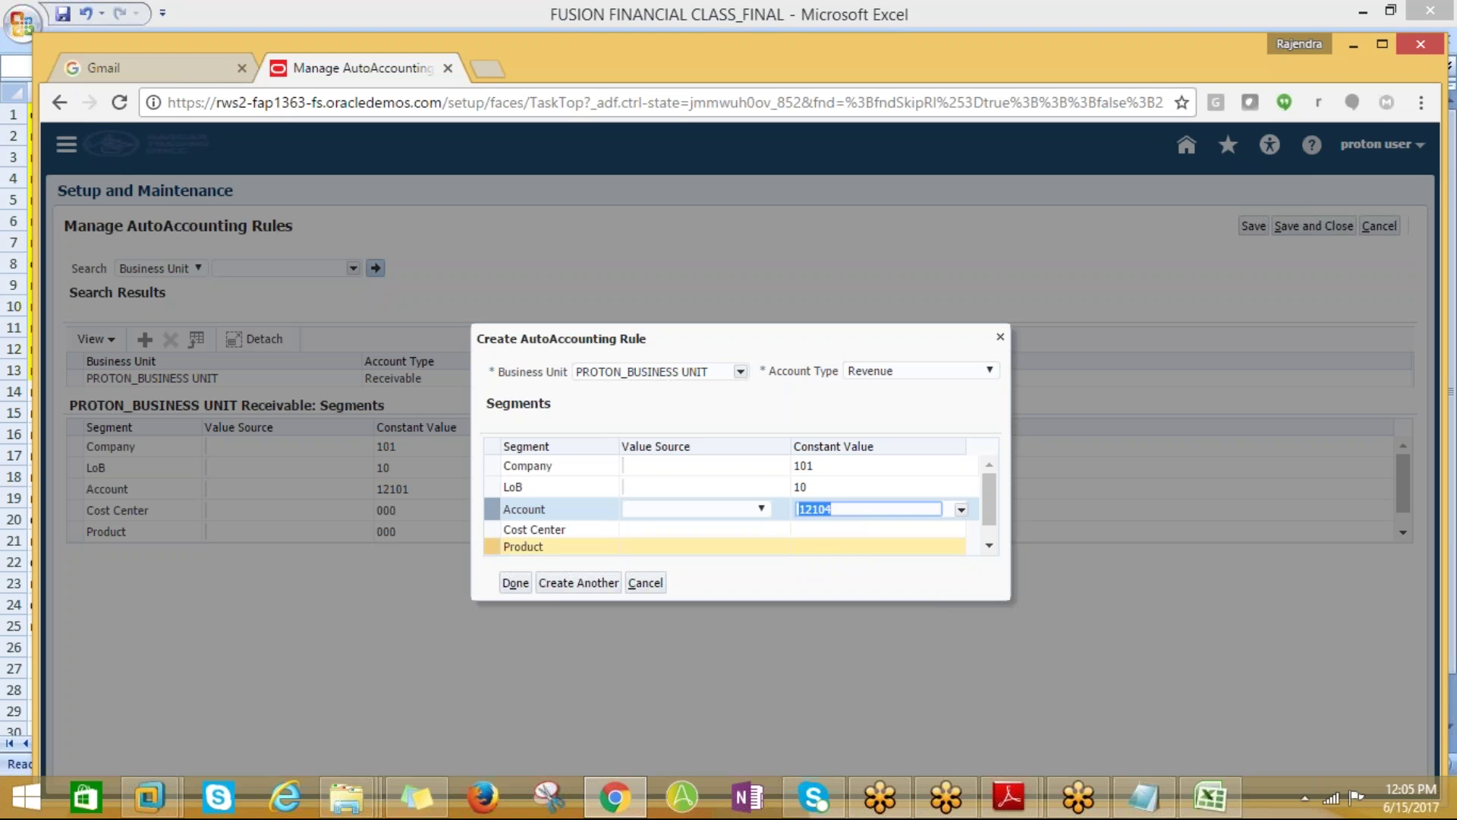
left_click(811, 533)
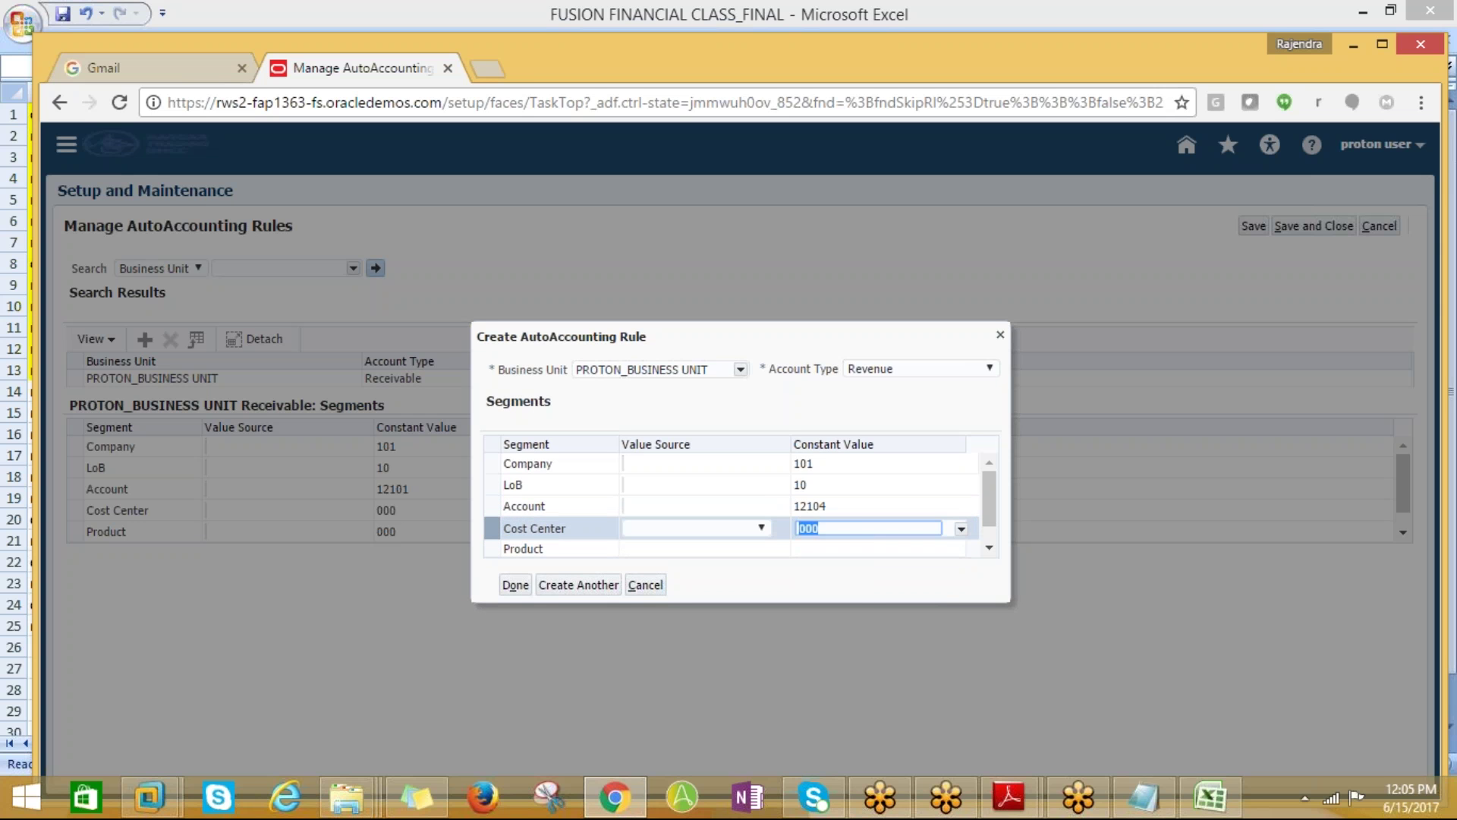
Enter 000 for Cost Center, Product and Intercompany, then save and create another rule
left_click(808, 547)
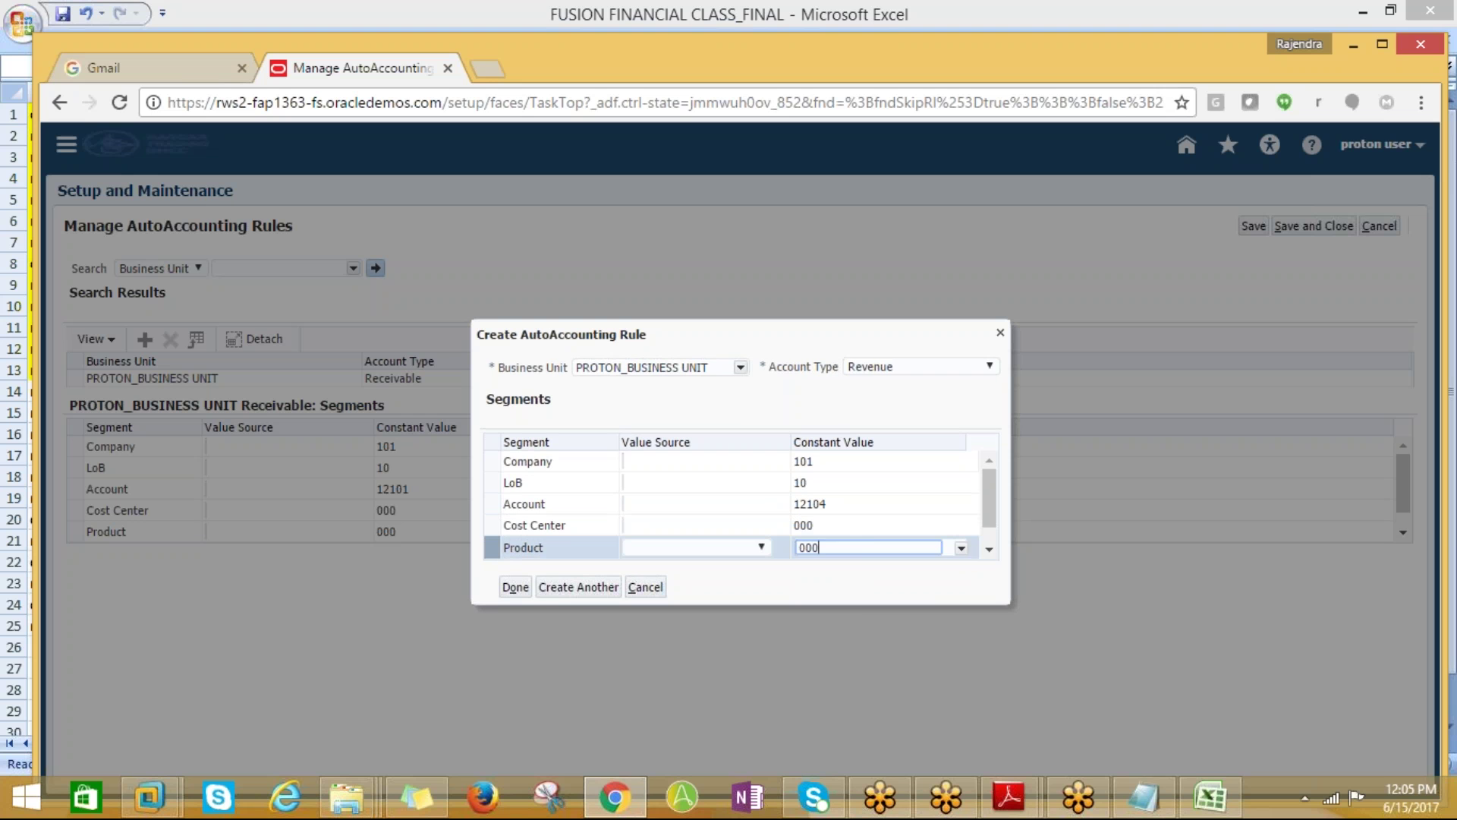
left_click(989, 548)
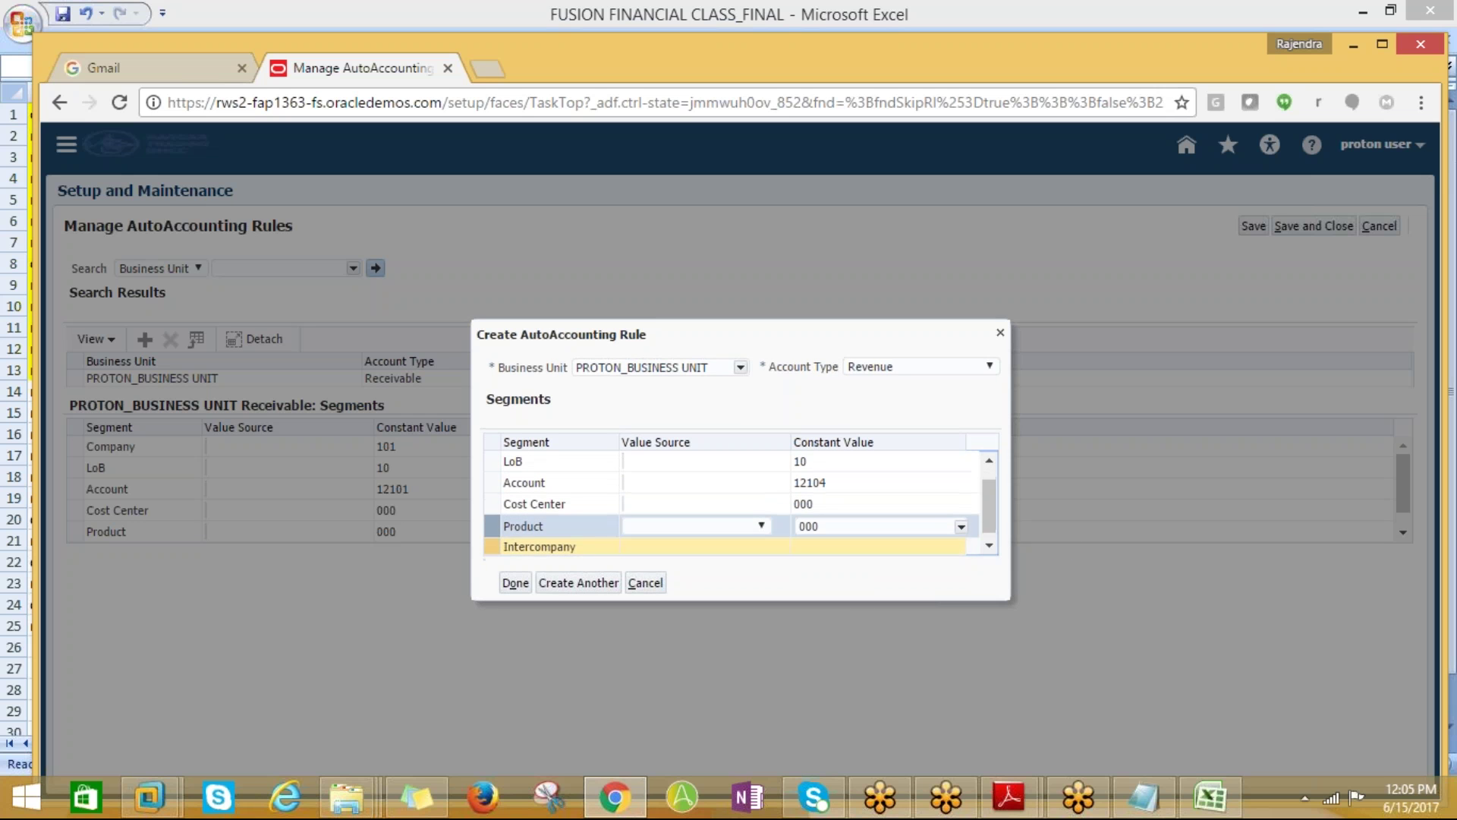
left_click(834, 555)
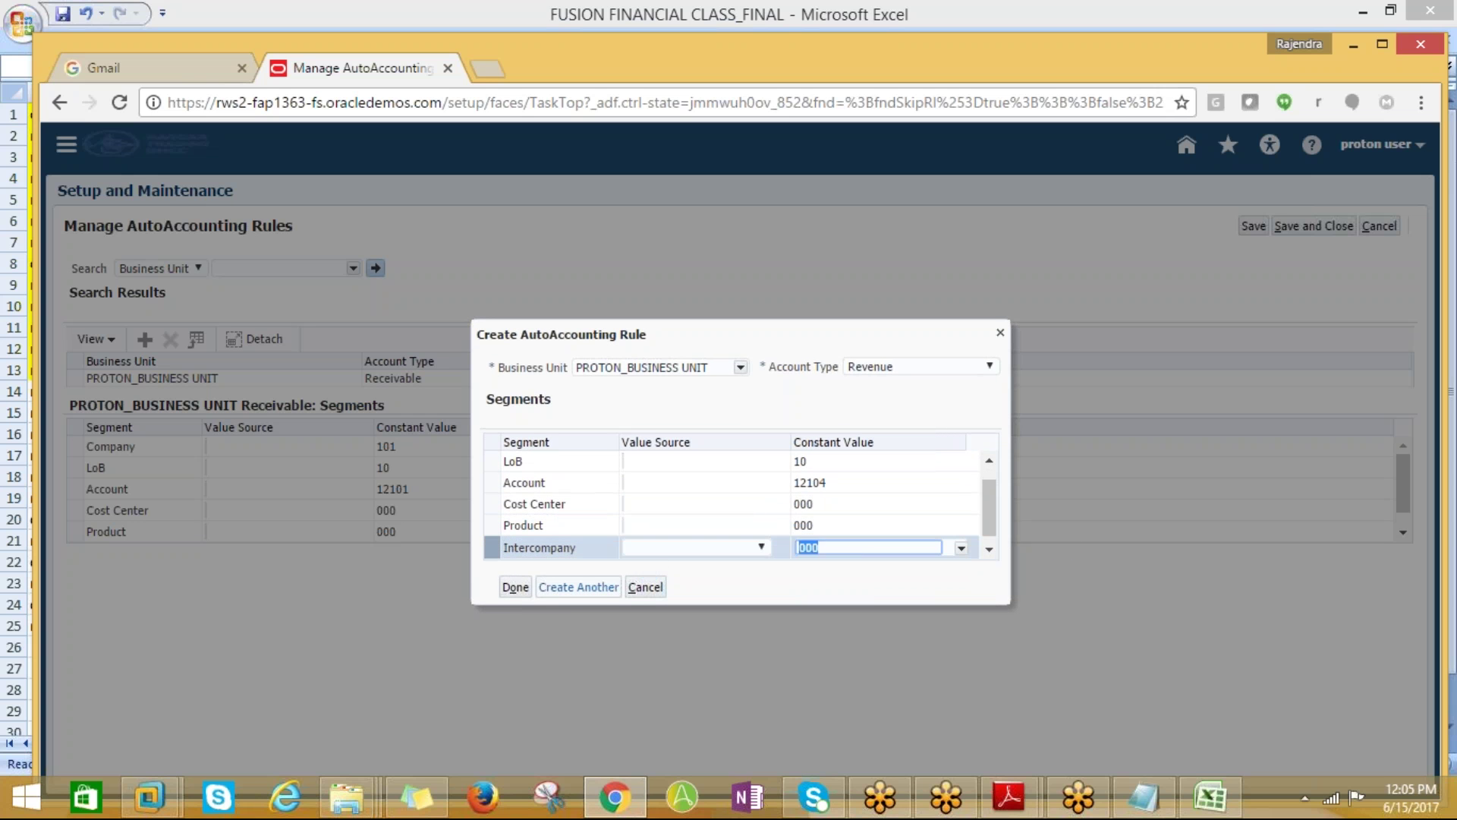
left_click(571, 588)
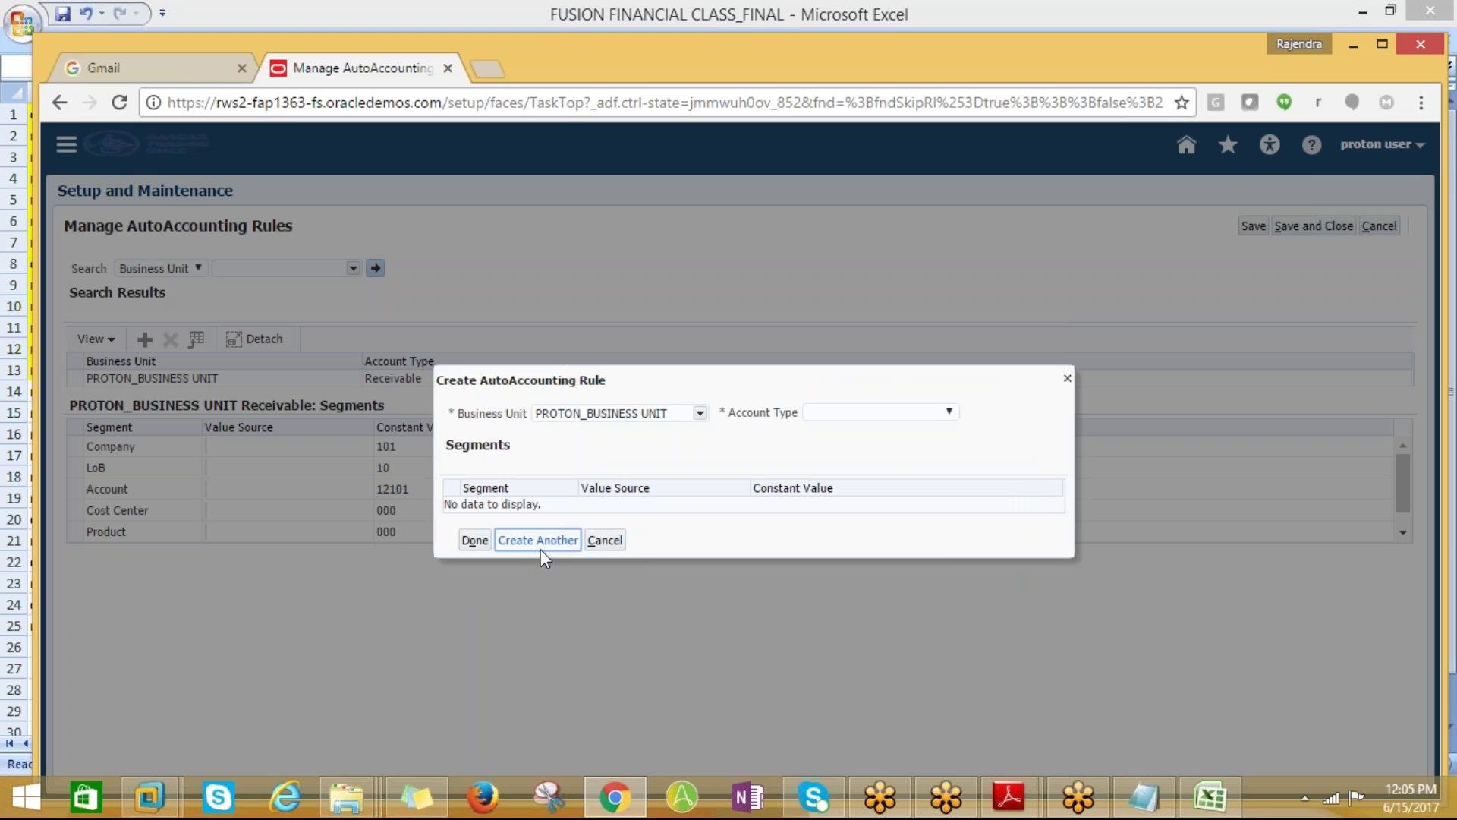
Make the new rule a Tax rule and enter Company constant 101
left_click(578, 544)
left_click(920, 412)
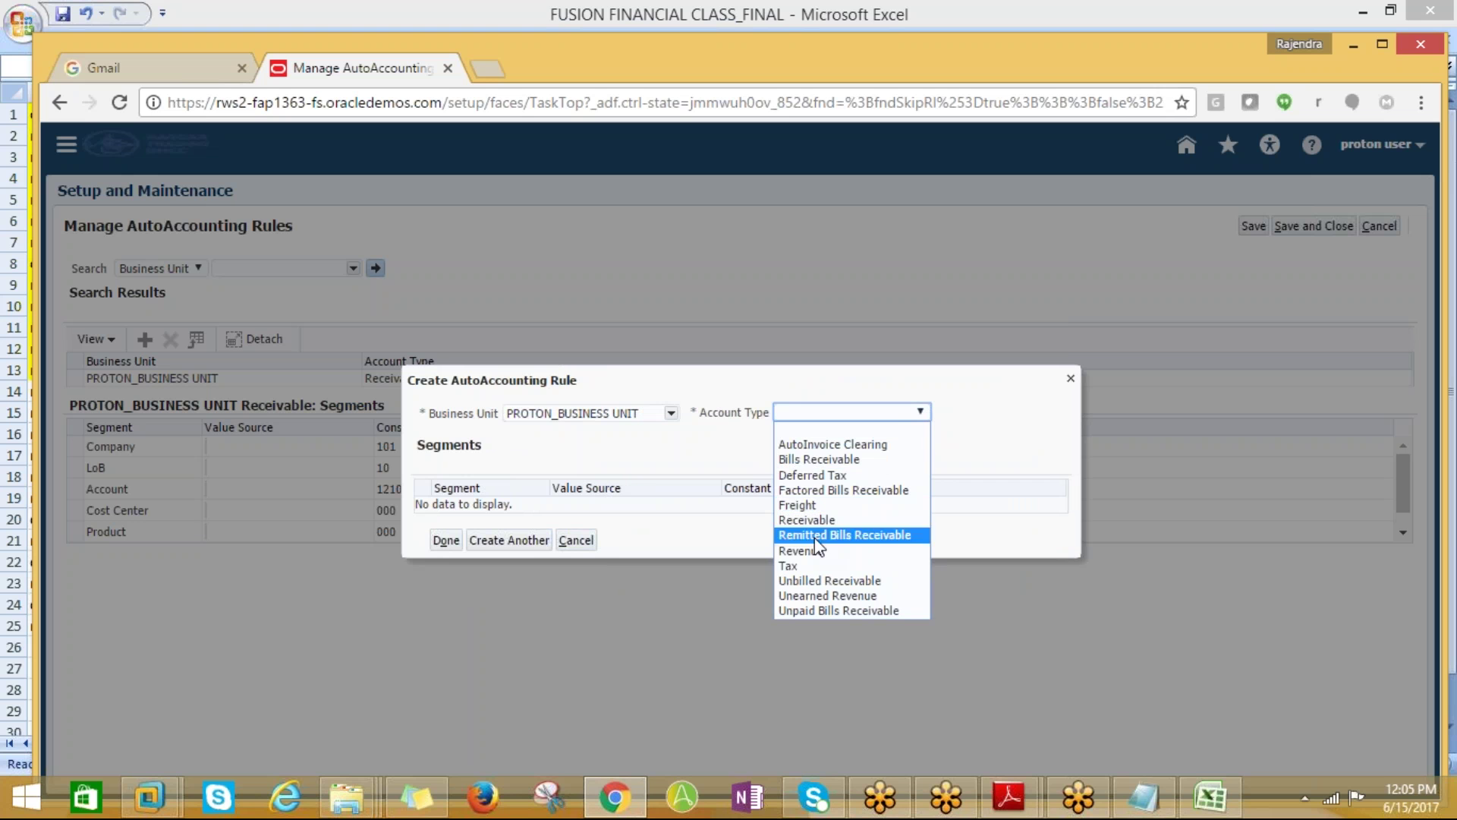
left_click(797, 566)
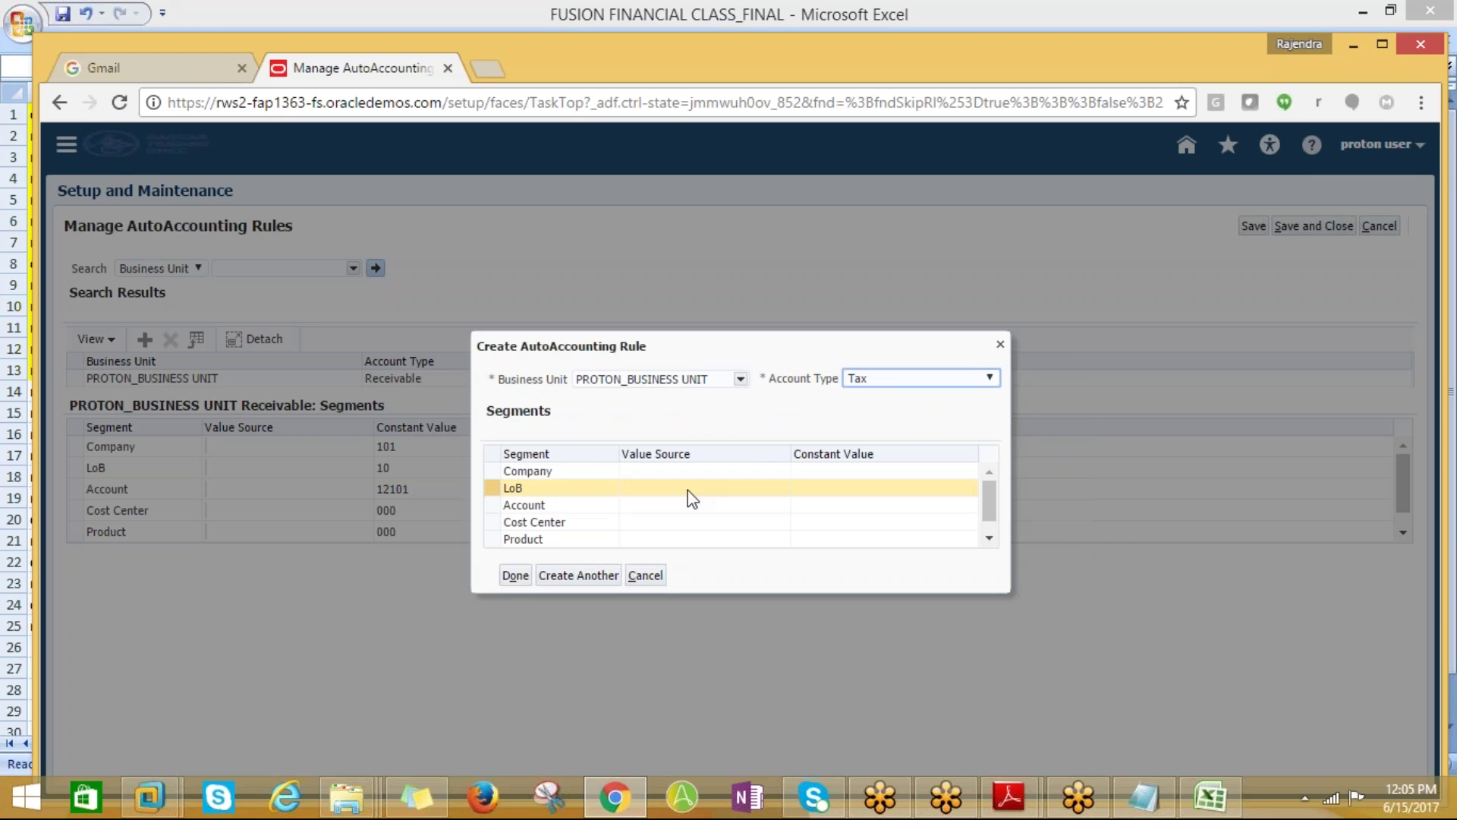
left_click(839, 472)
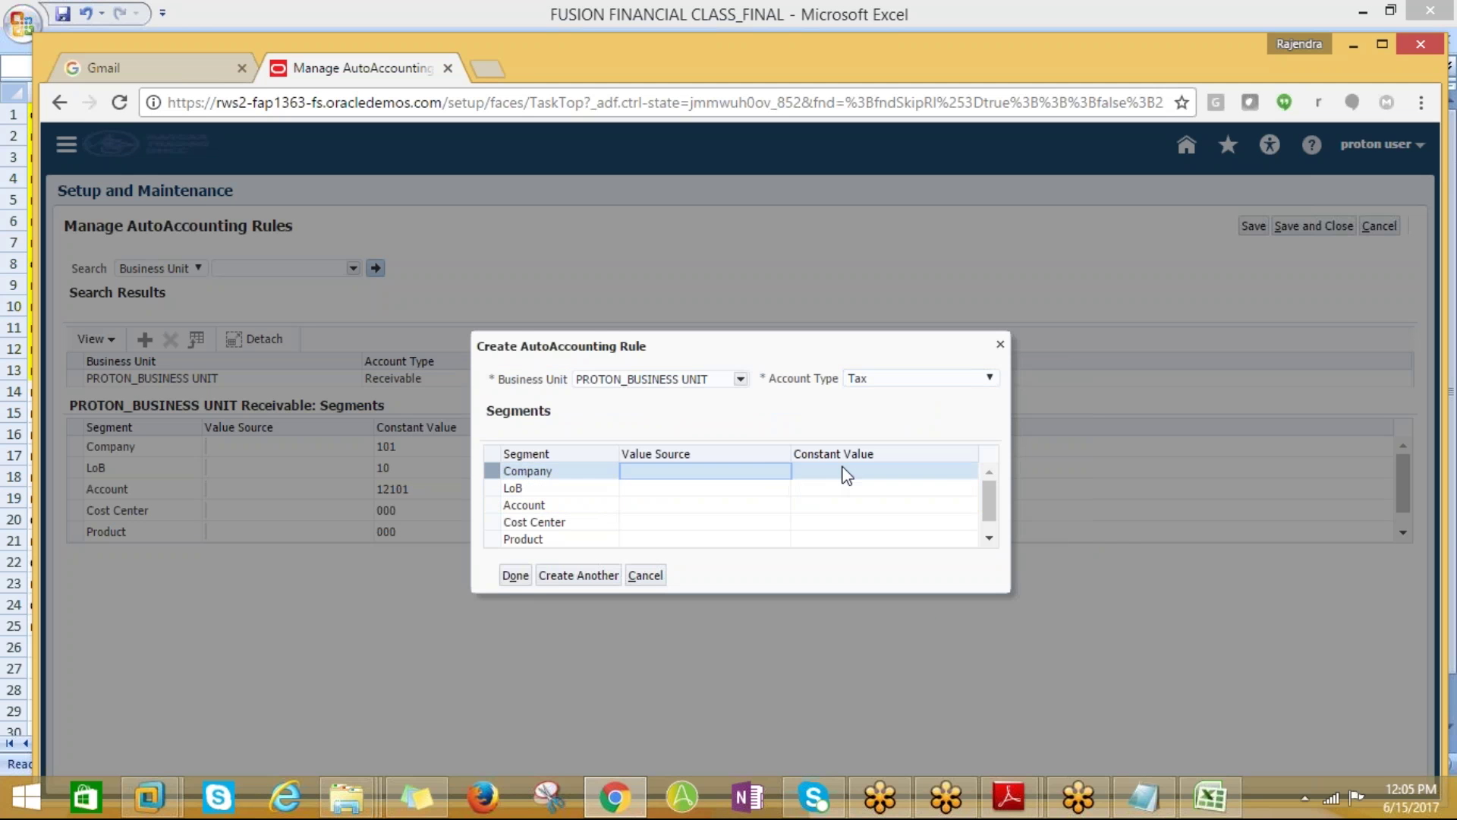
left_click(891, 471)
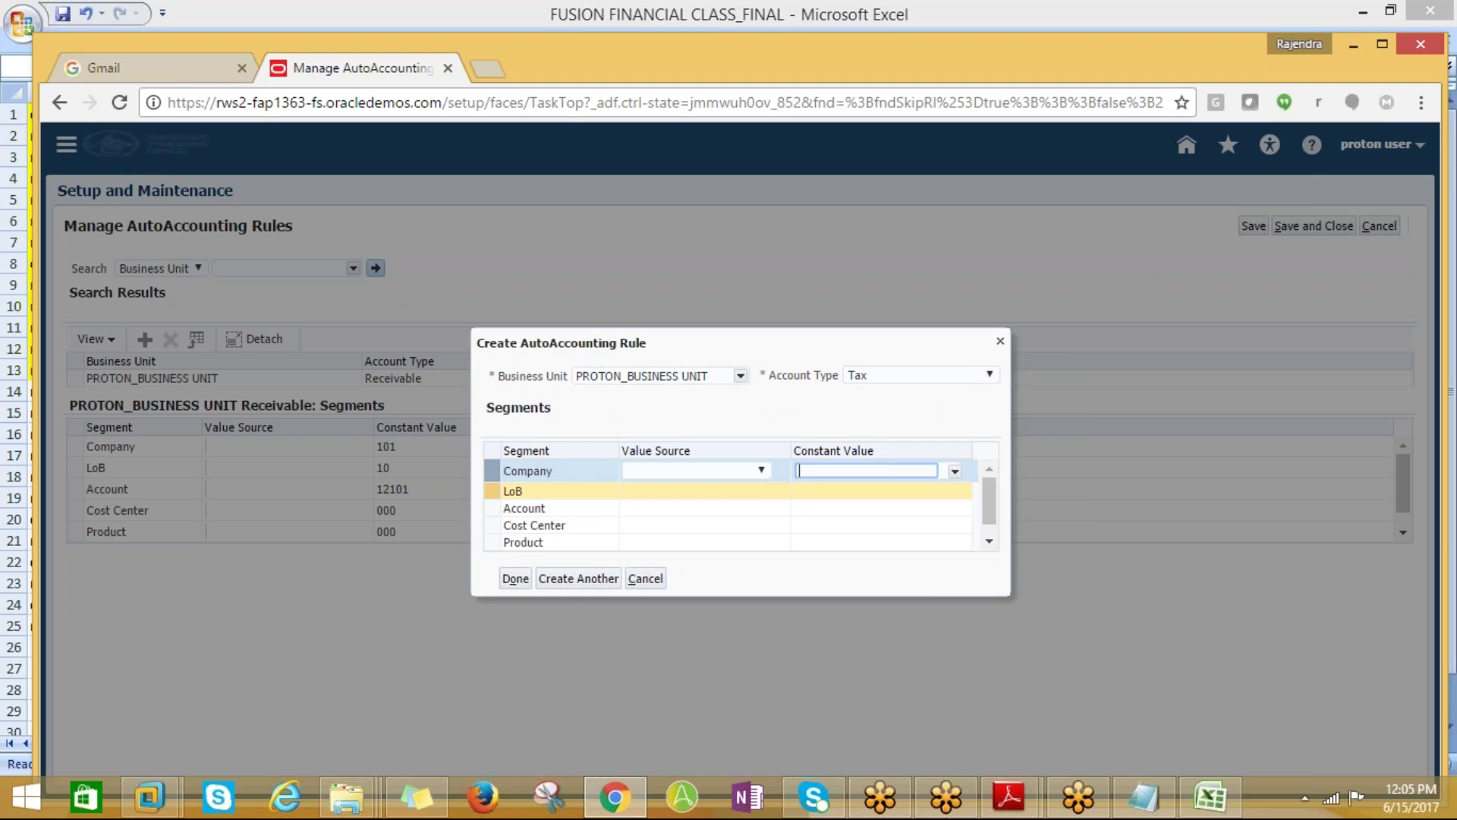
key("alt+Tab")
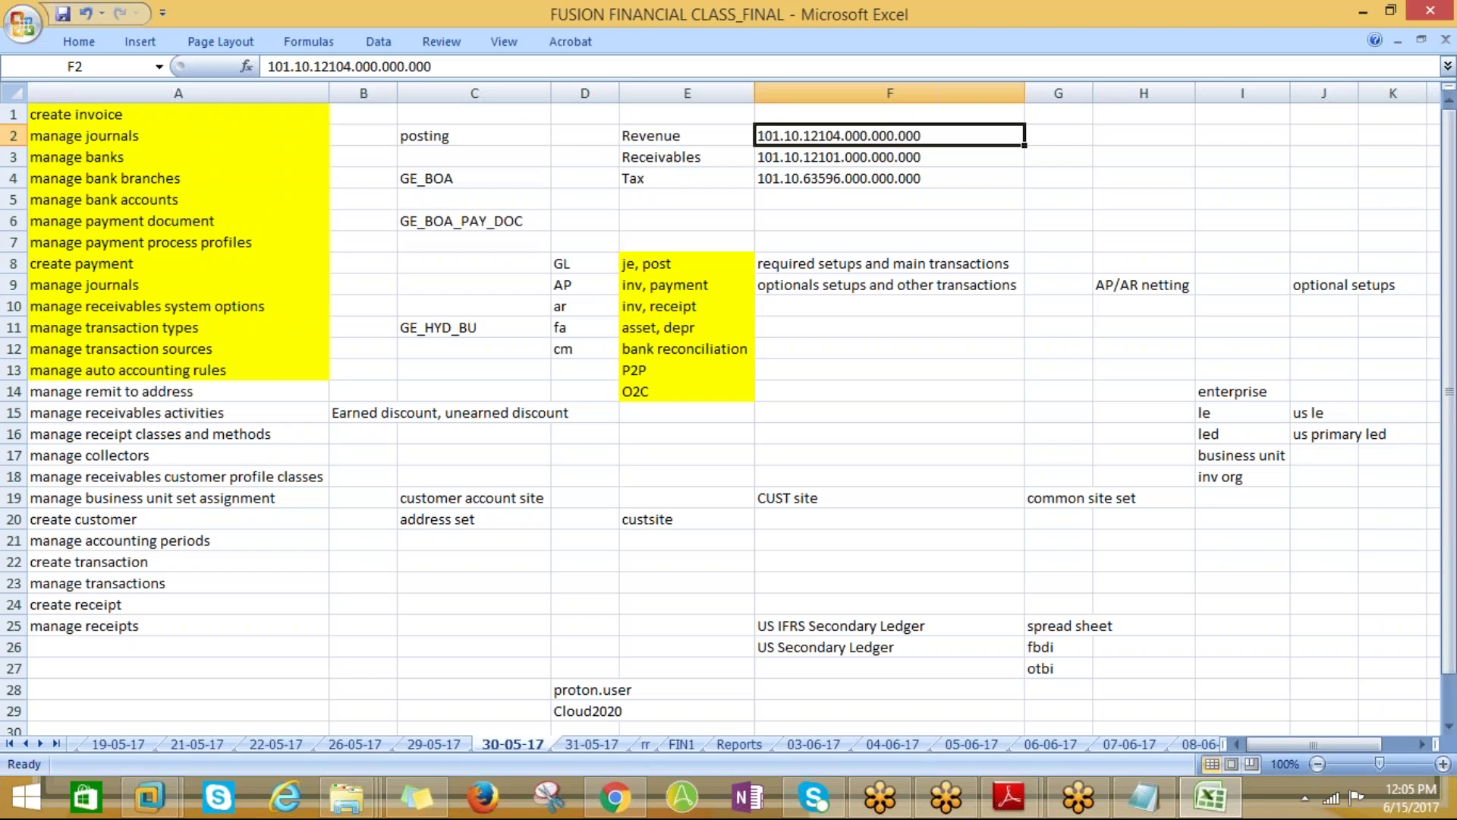
key("alt+Tab")
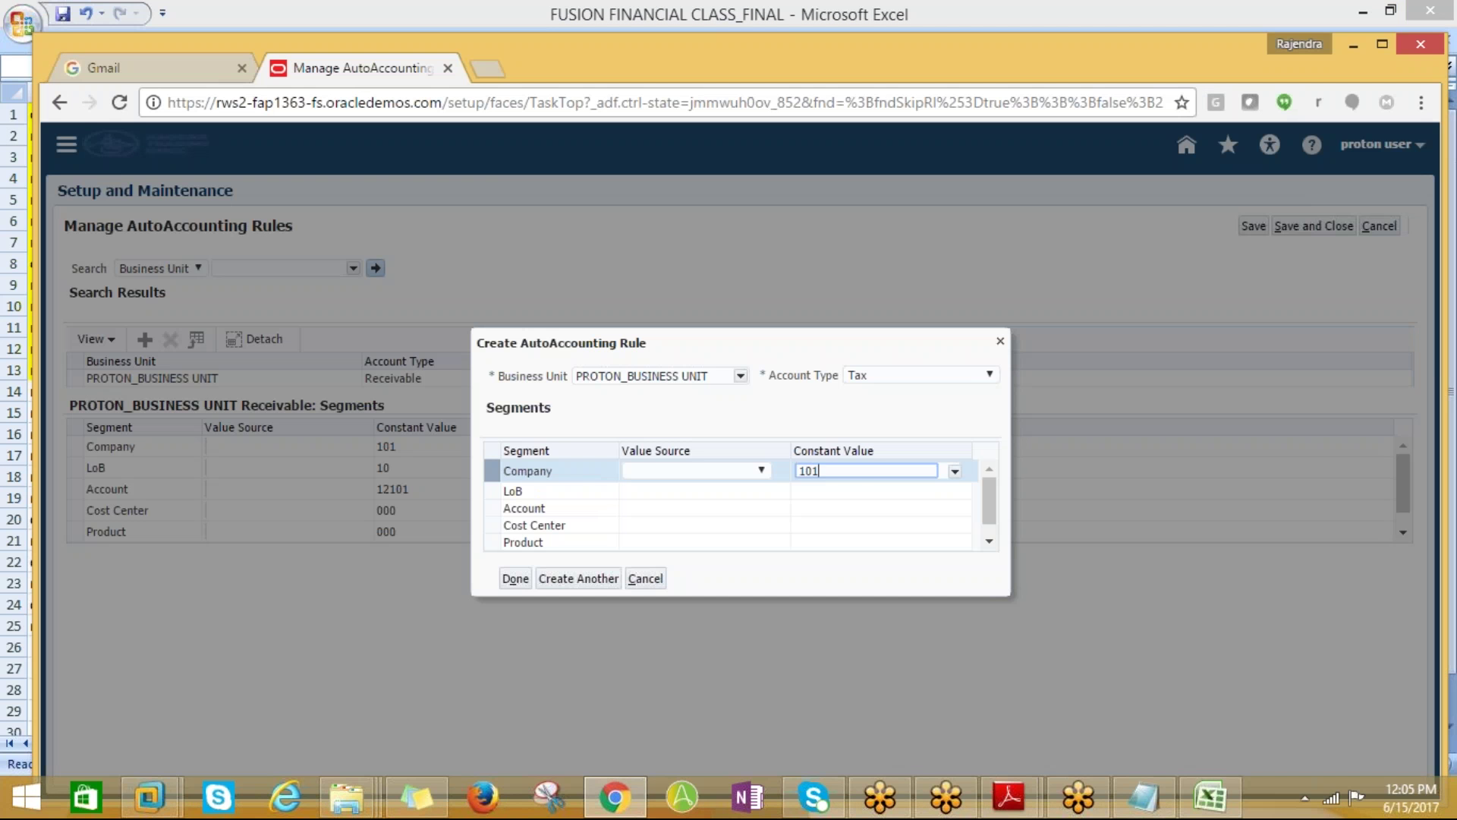
Enter LoB 10, then clear trial Account entries and open the account value list
left_click(830, 508)
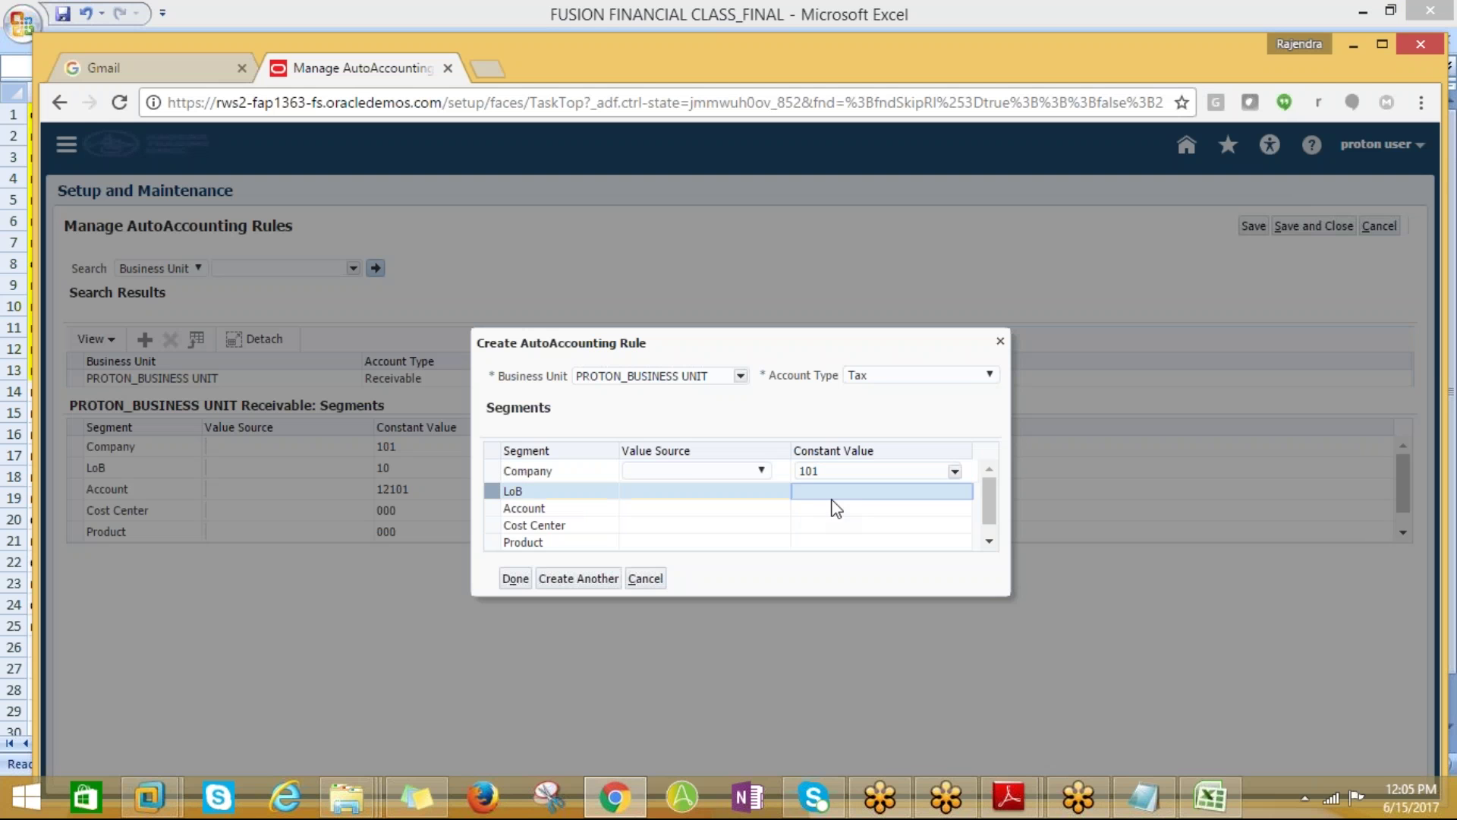
type("10")
left_click(839, 507)
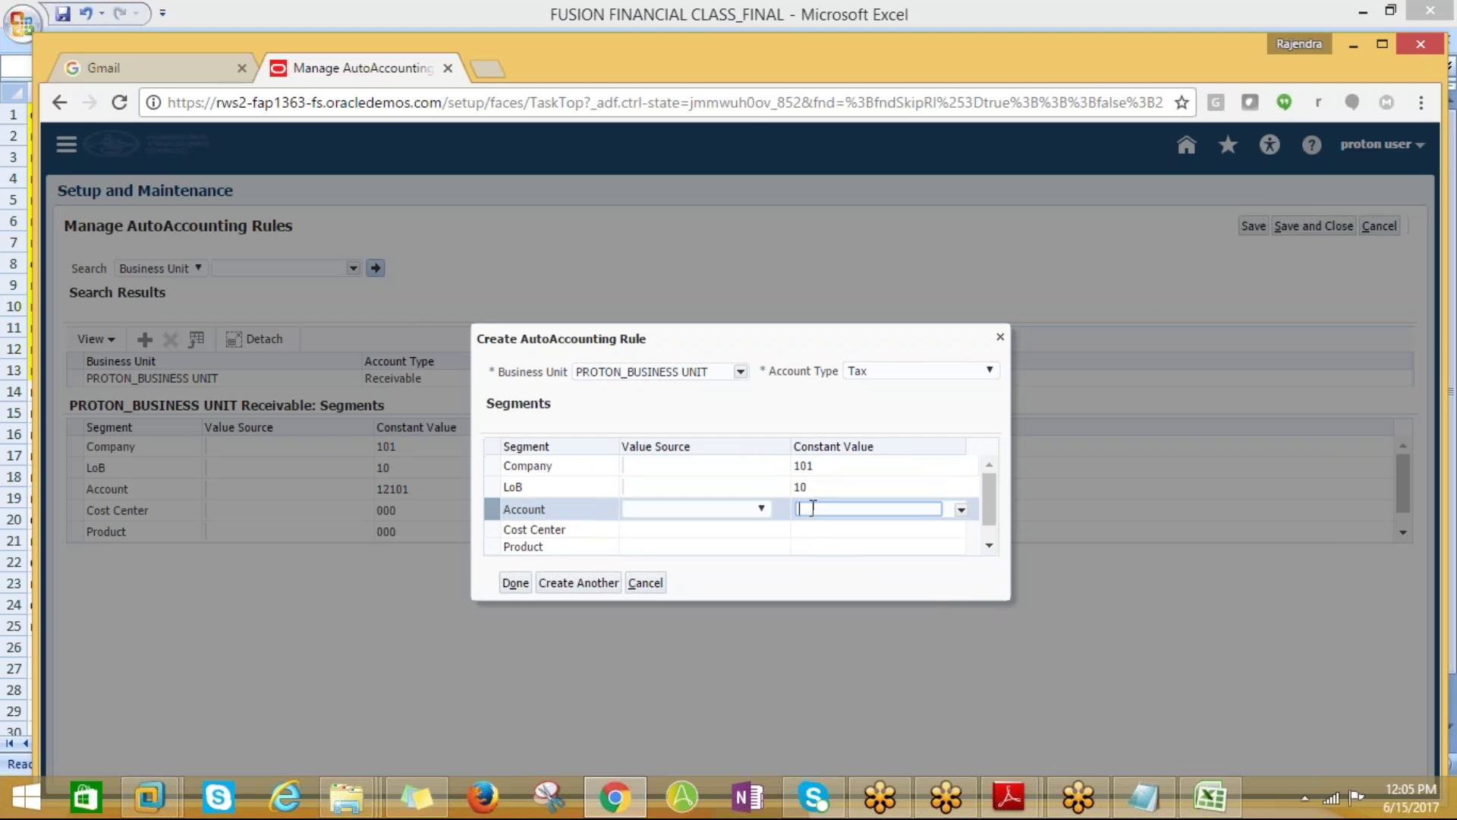
key("alt+Tab")
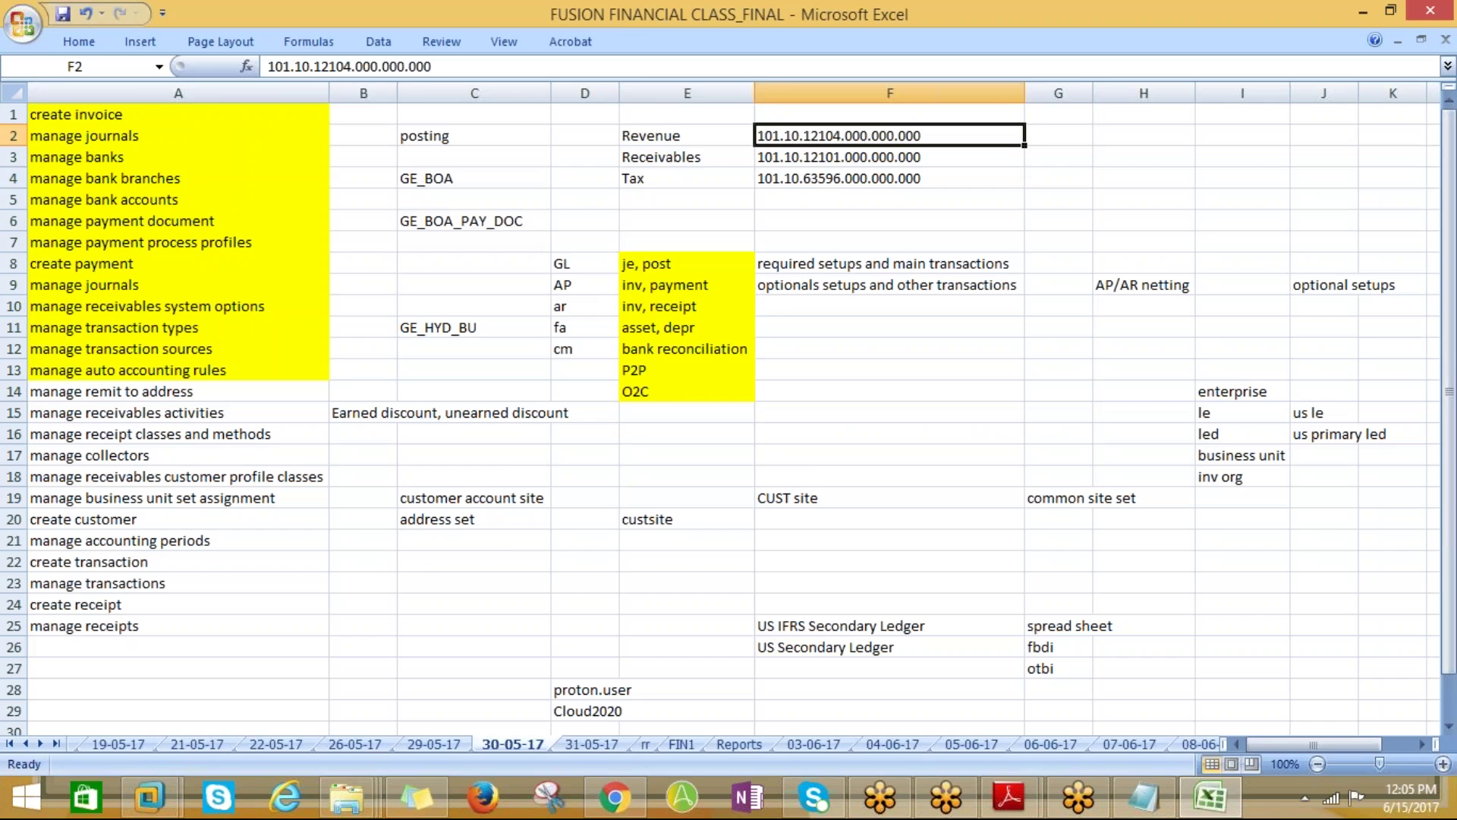
key("alt+Tab")
type("63")
key("BackSpace")
key("BackSpace")
type("9")
type("6")
key("BackSpace")
key("BackSpace")
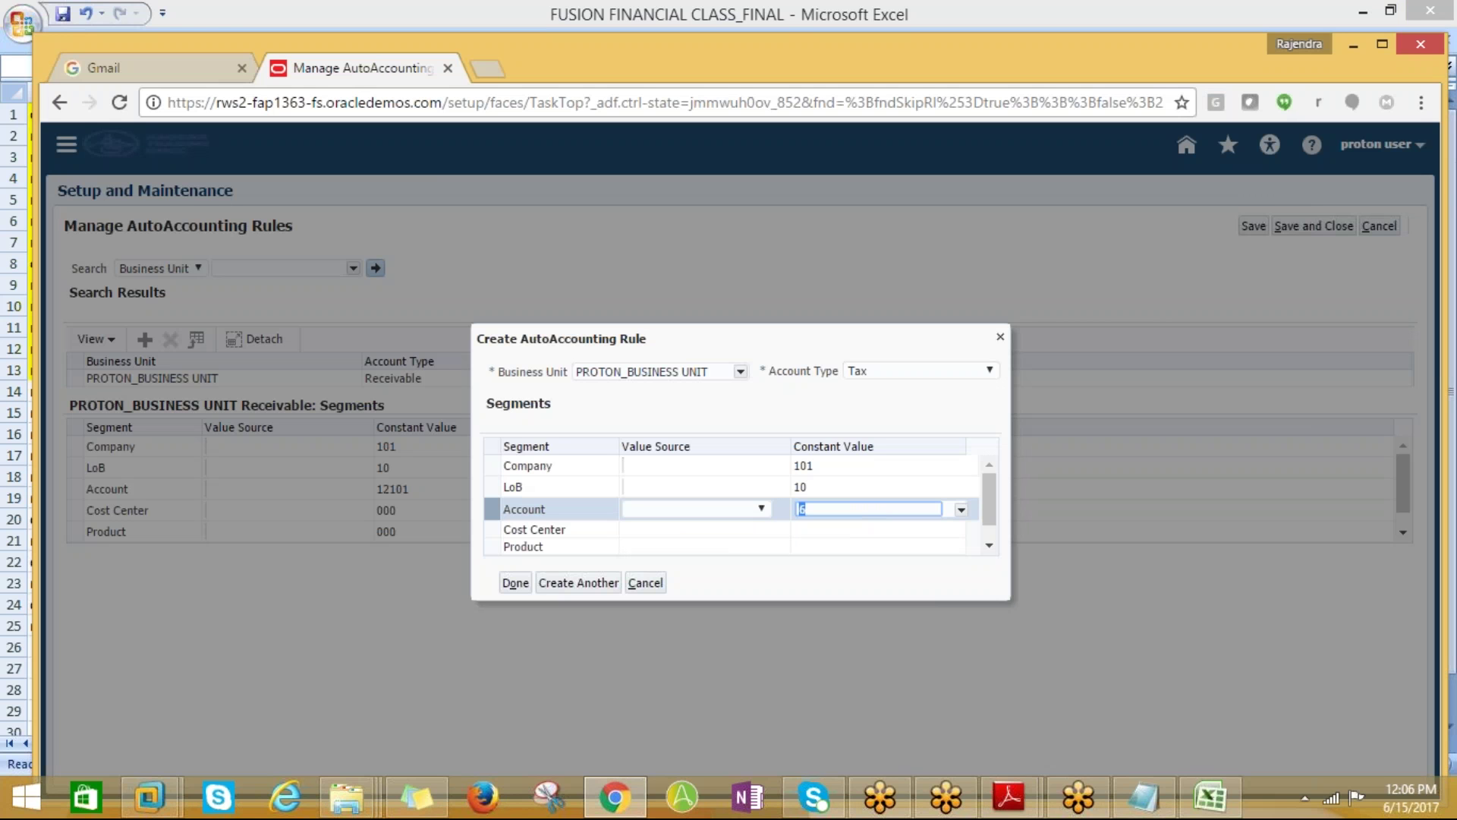
left_click(960, 509)
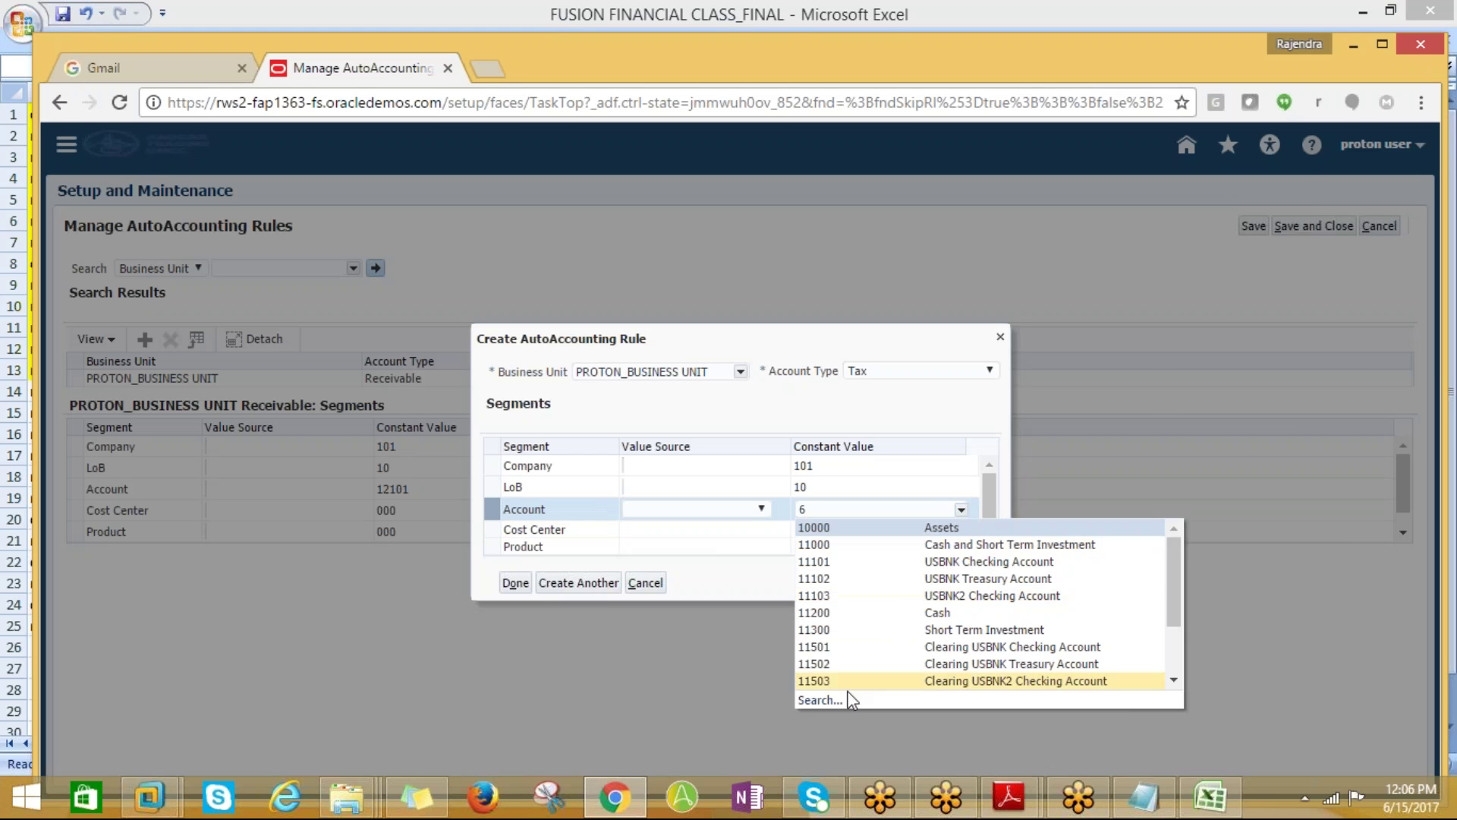
left_click(819, 700)
left_click(687, 330)
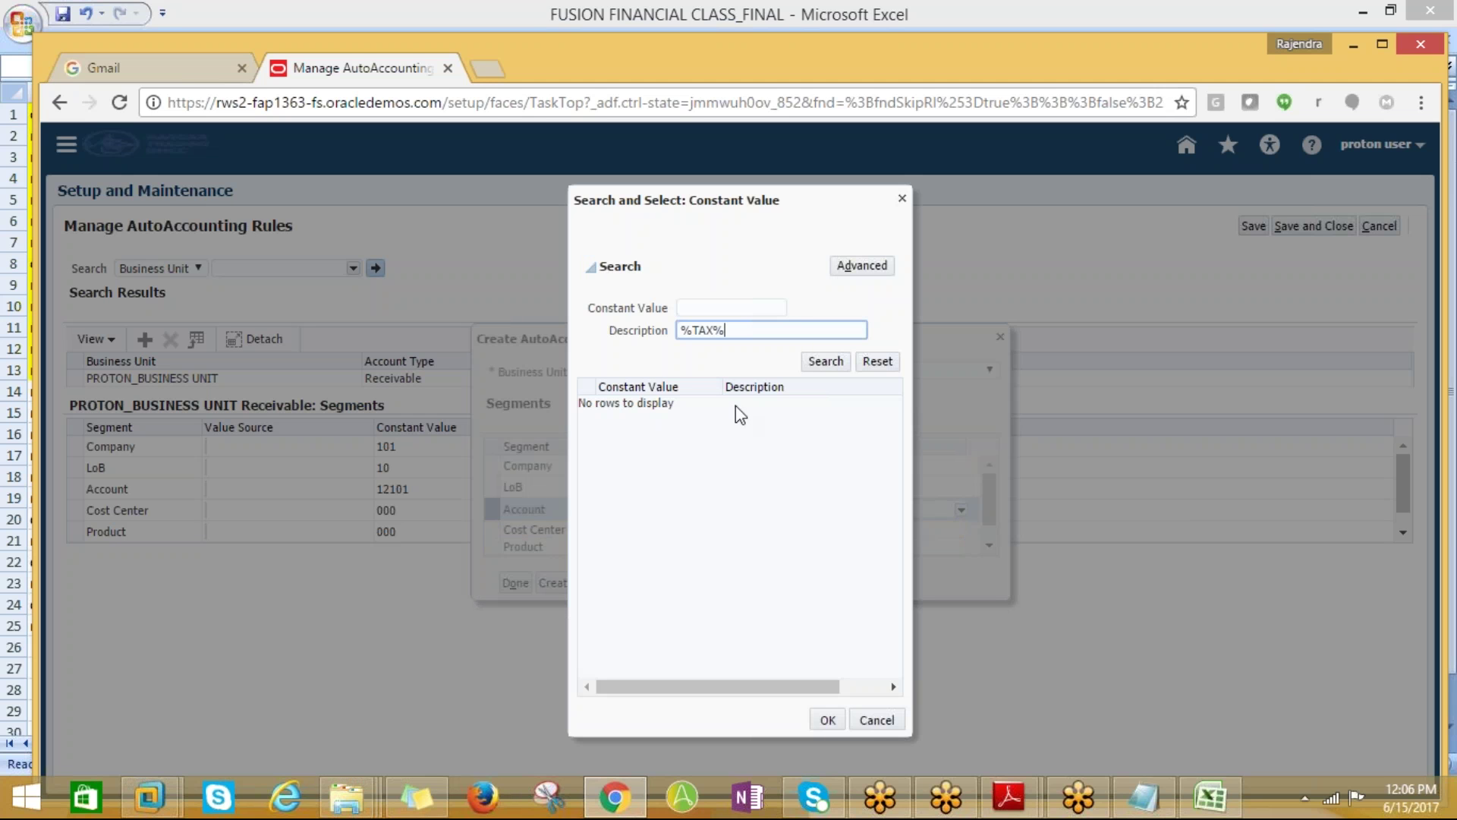
key("Return")
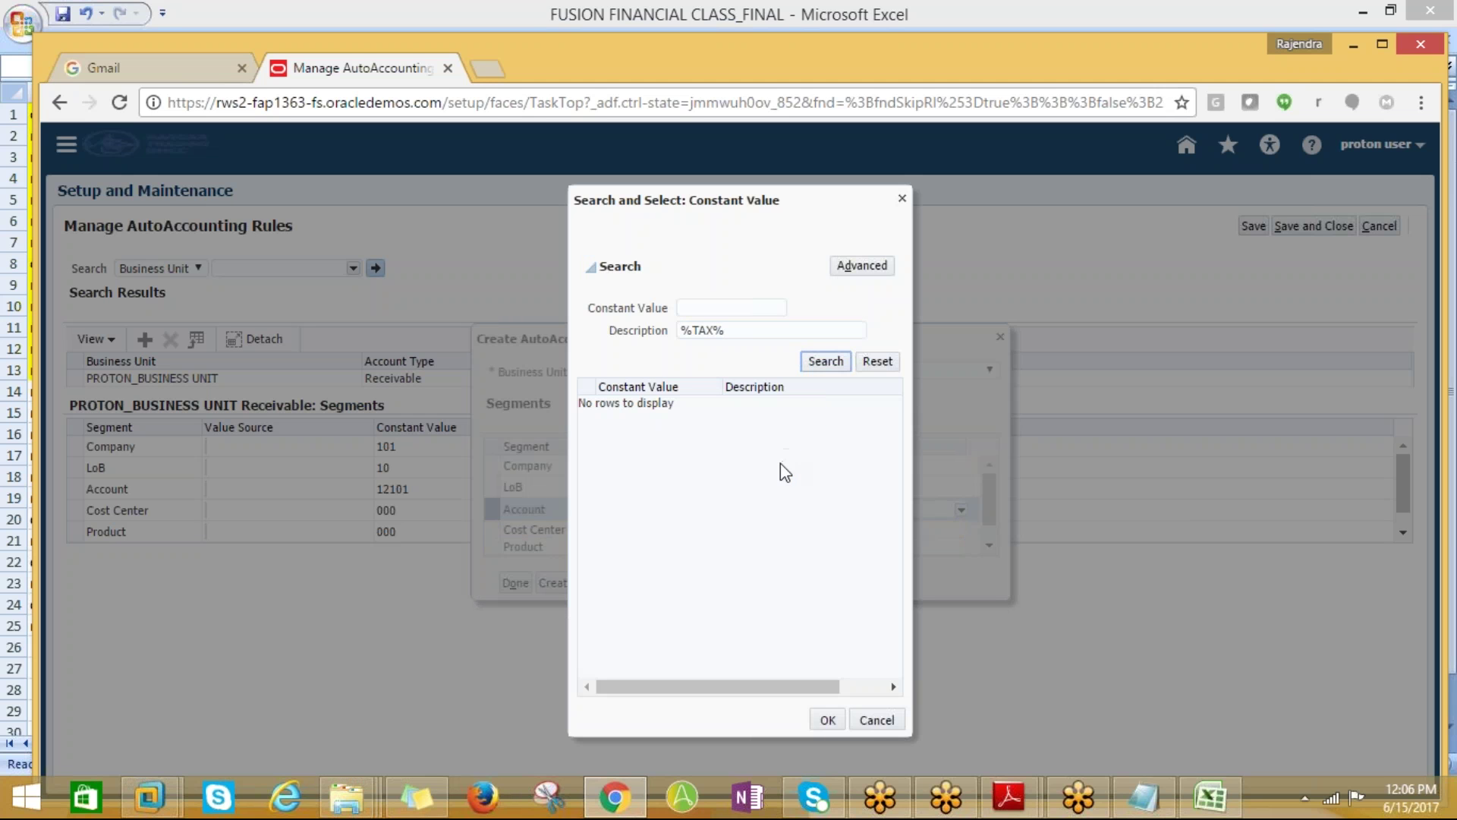
left_click(712, 328)
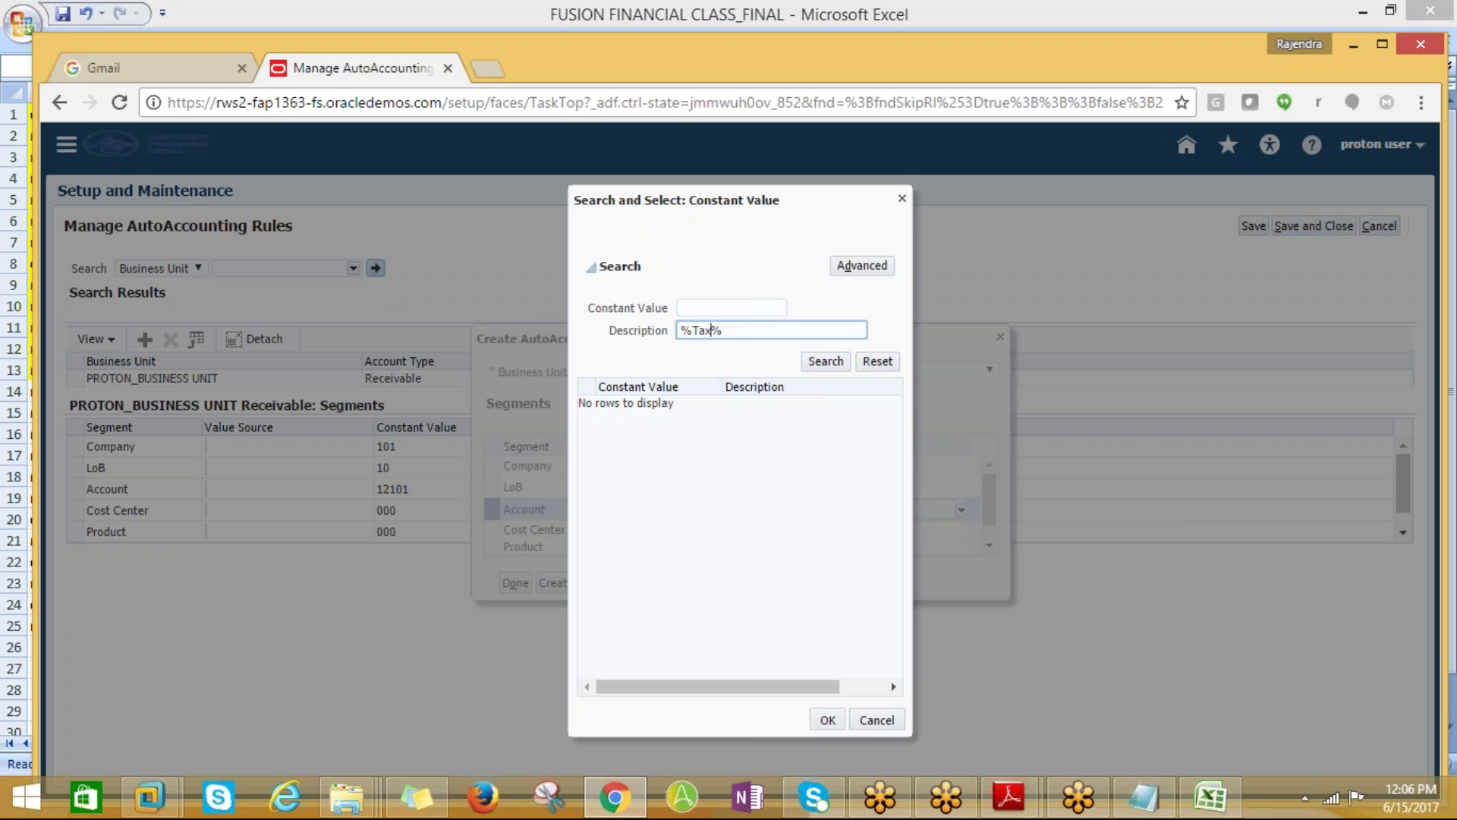
left_click(809, 361)
left_click(695, 329)
left_click(686, 334)
key("BackSpace")
left_click(803, 365)
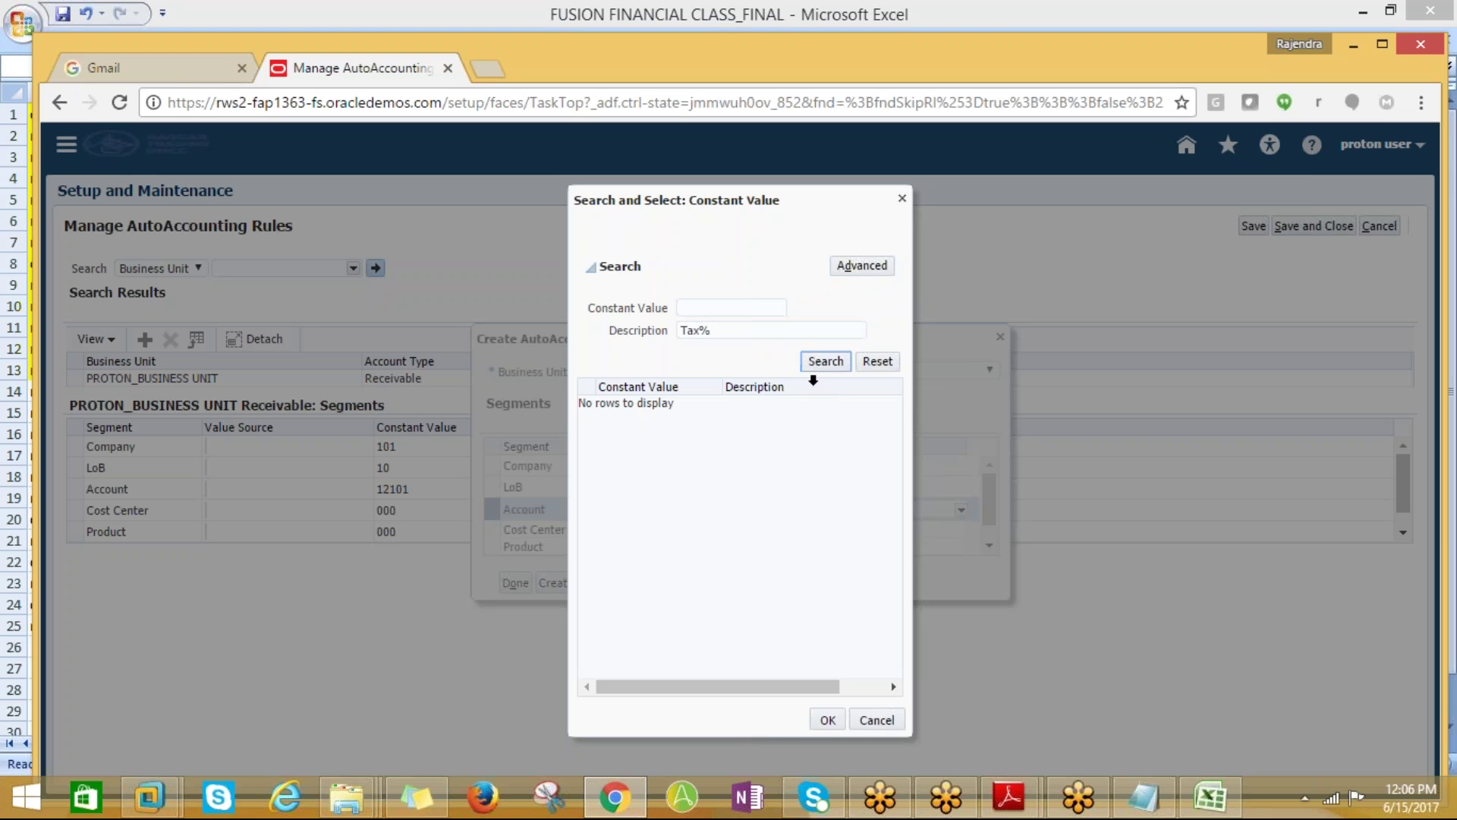
left_click(690, 330)
left_click(816, 362)
left_click(683, 331)
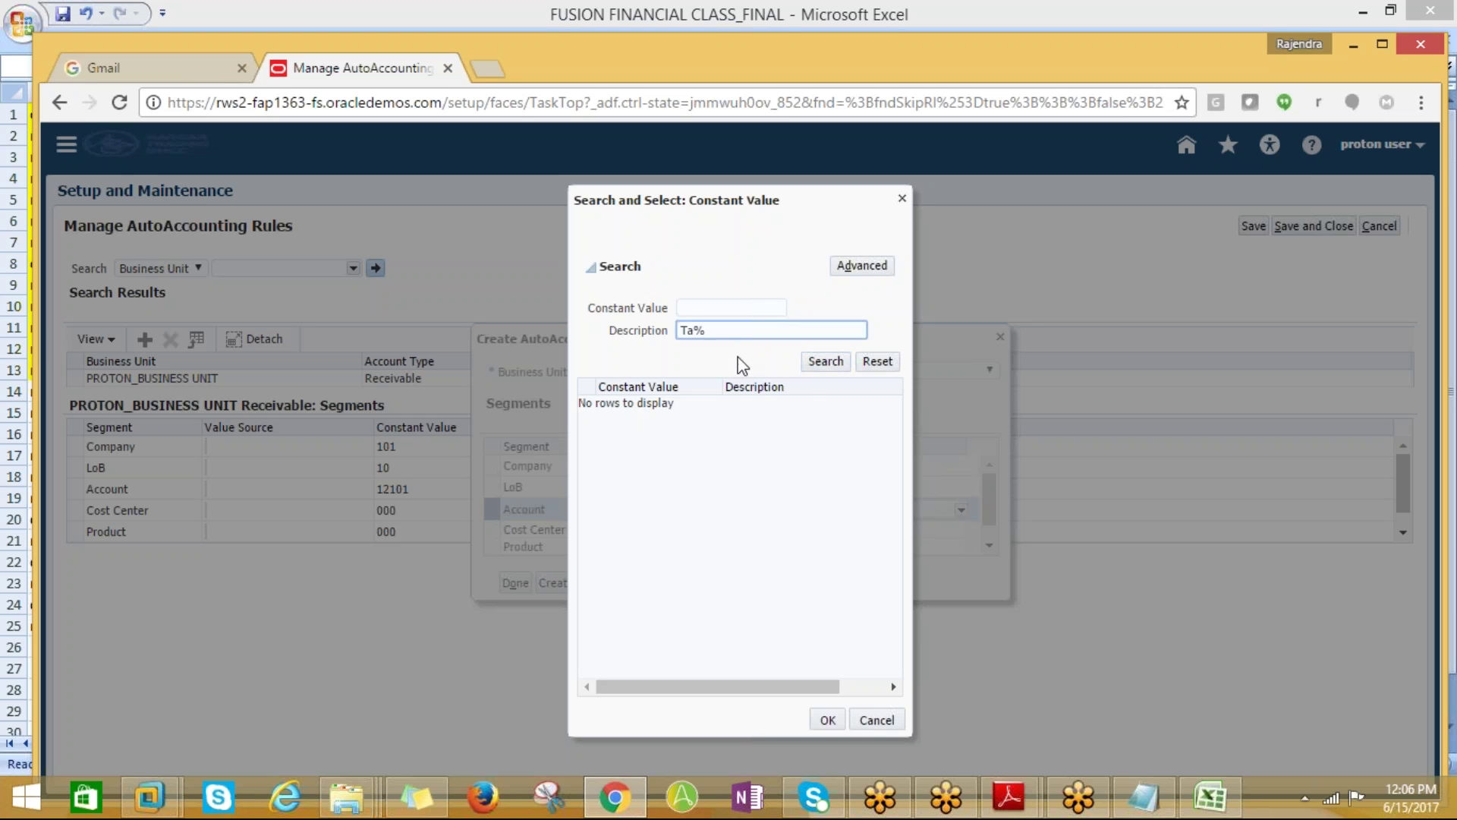
type("%")
left_click(825, 362)
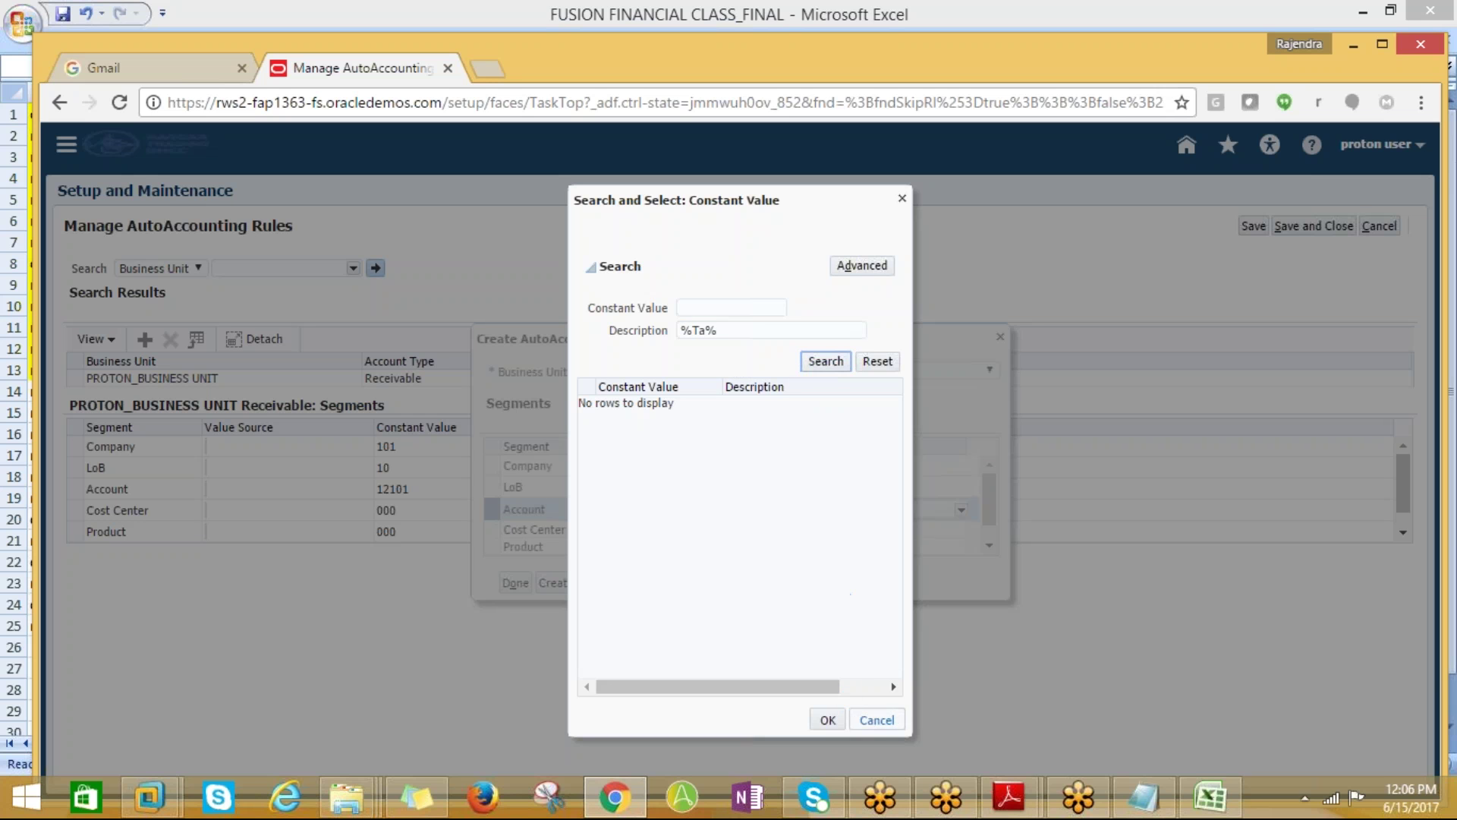
left_click(895, 723)
left_click(818, 513)
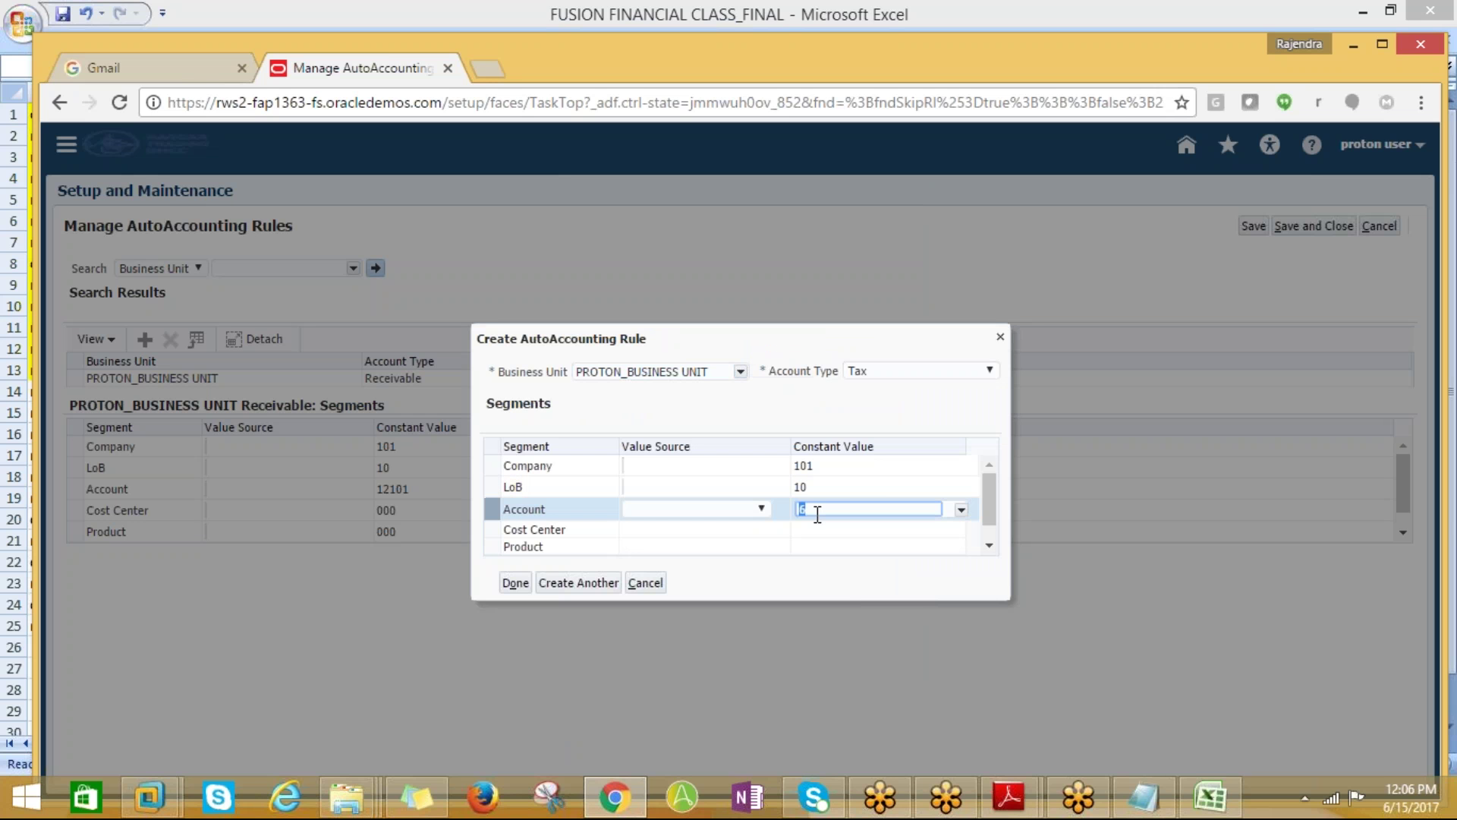
key("BackSpace")
left_click(962, 509)
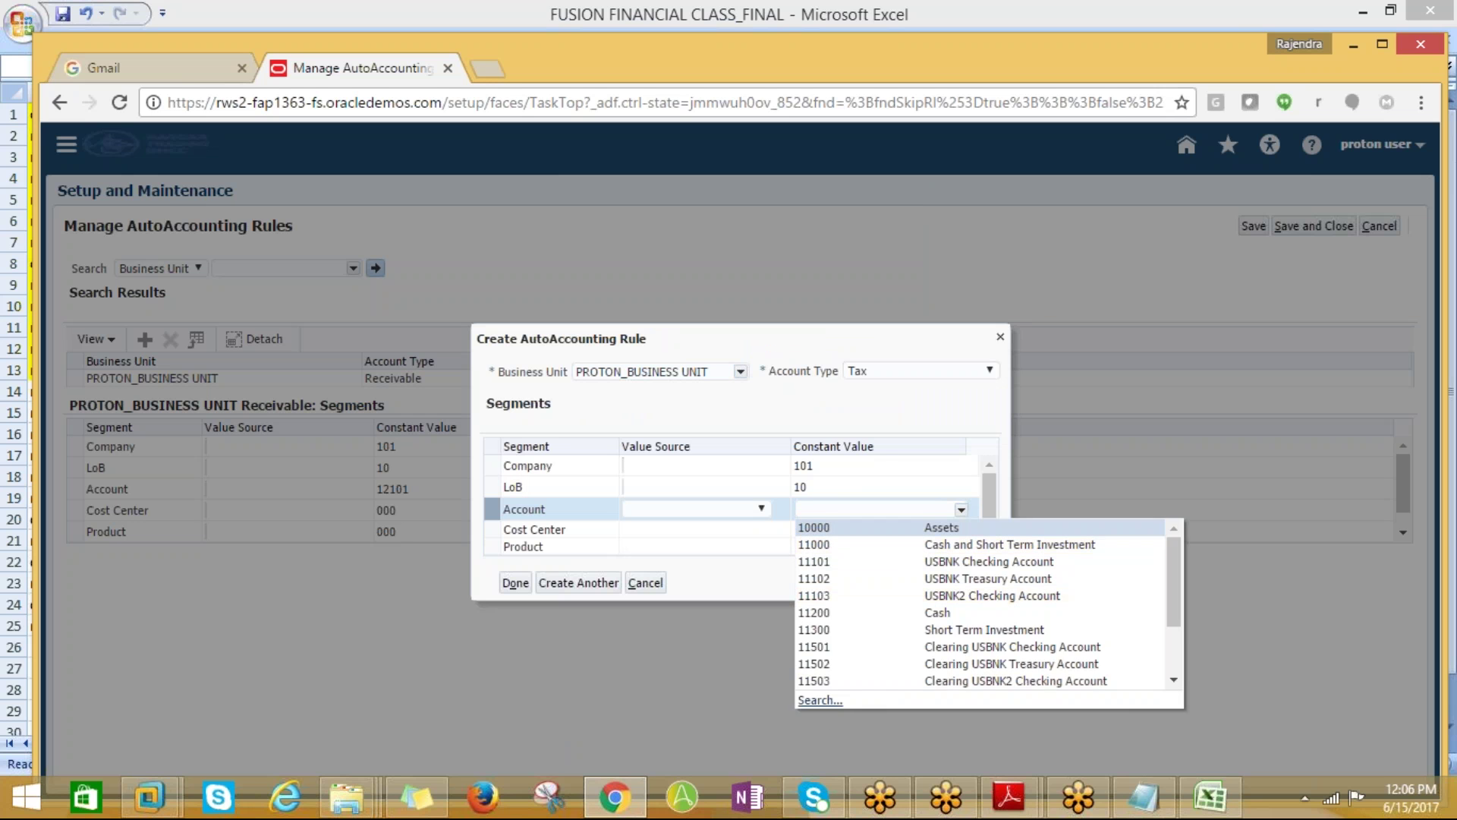
Set the Tax rule's Account constant value to 63596 Other Tax
left_click(821, 715)
left_click(706, 305)
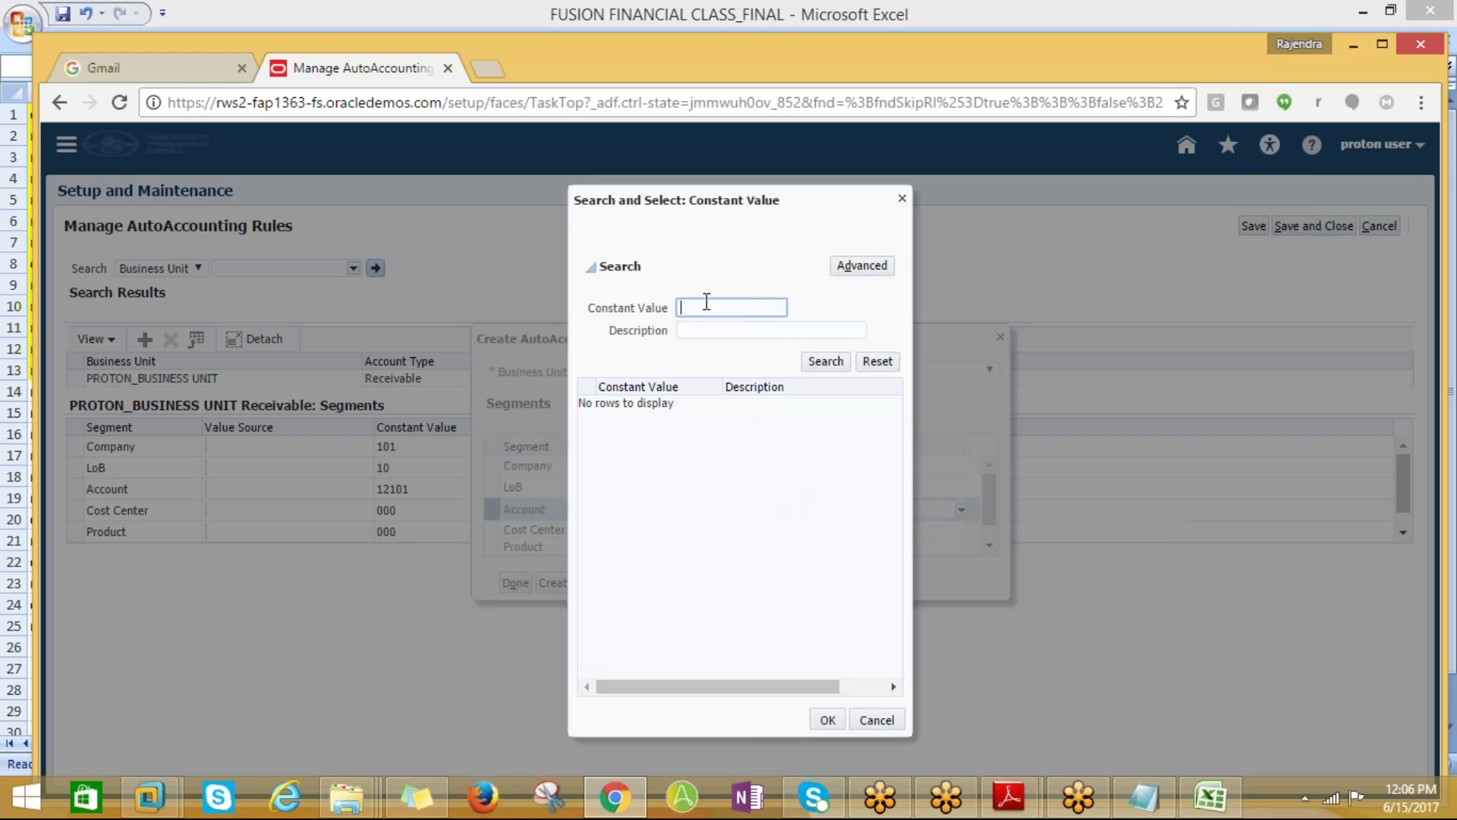
key("alt+Tab")
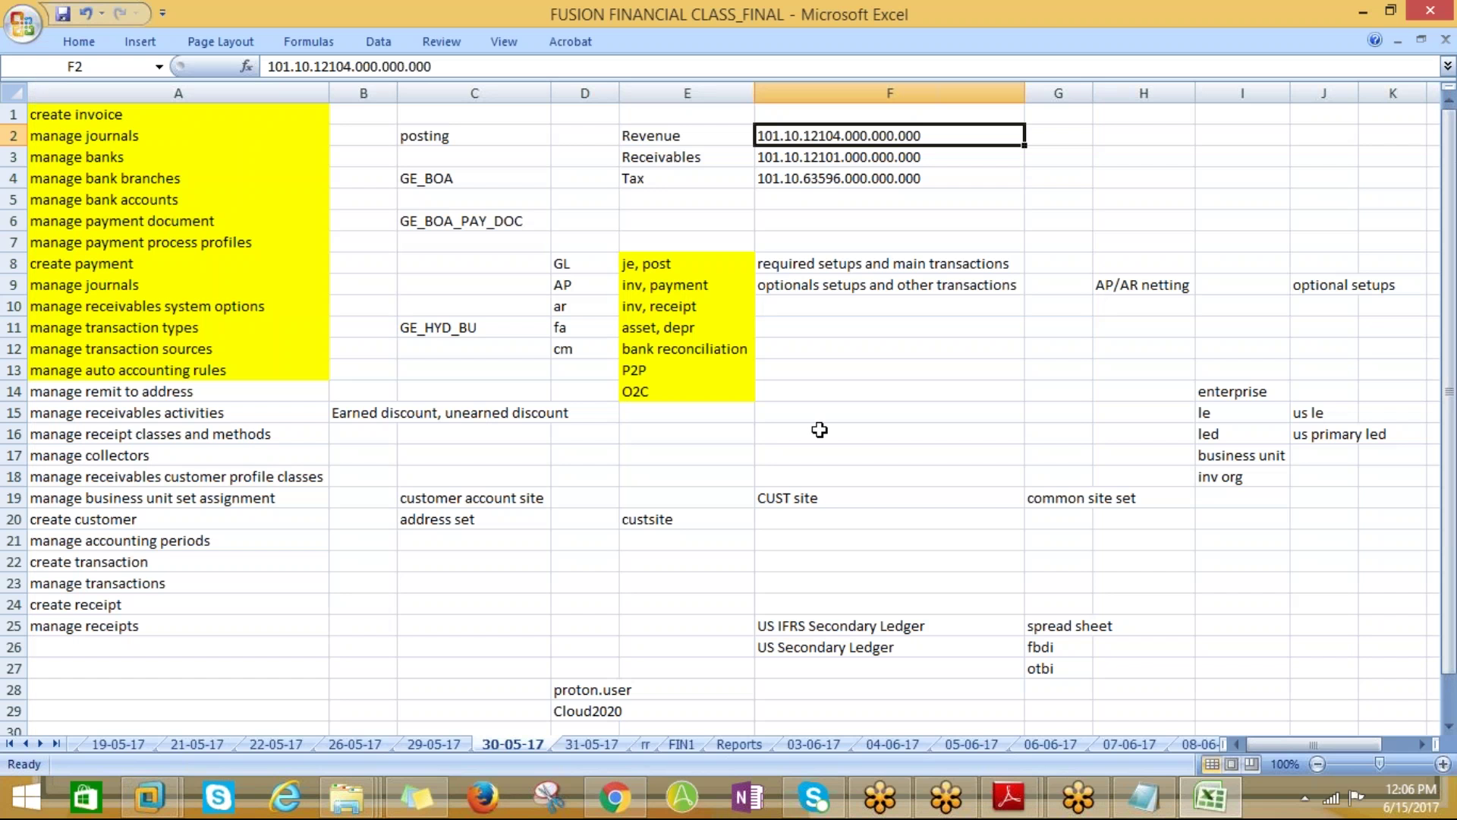
key("alt+Tab")
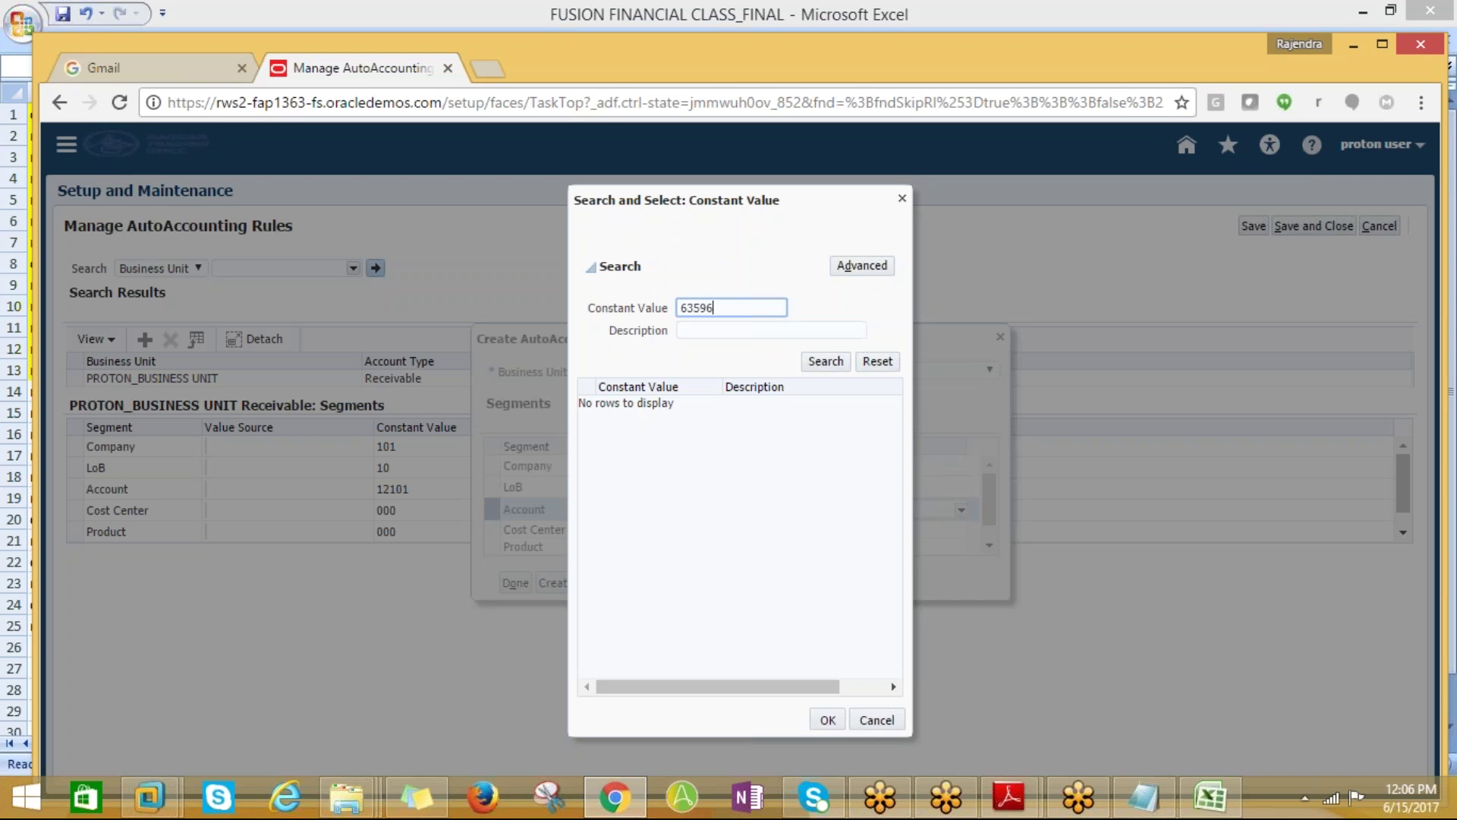
left_click(825, 362)
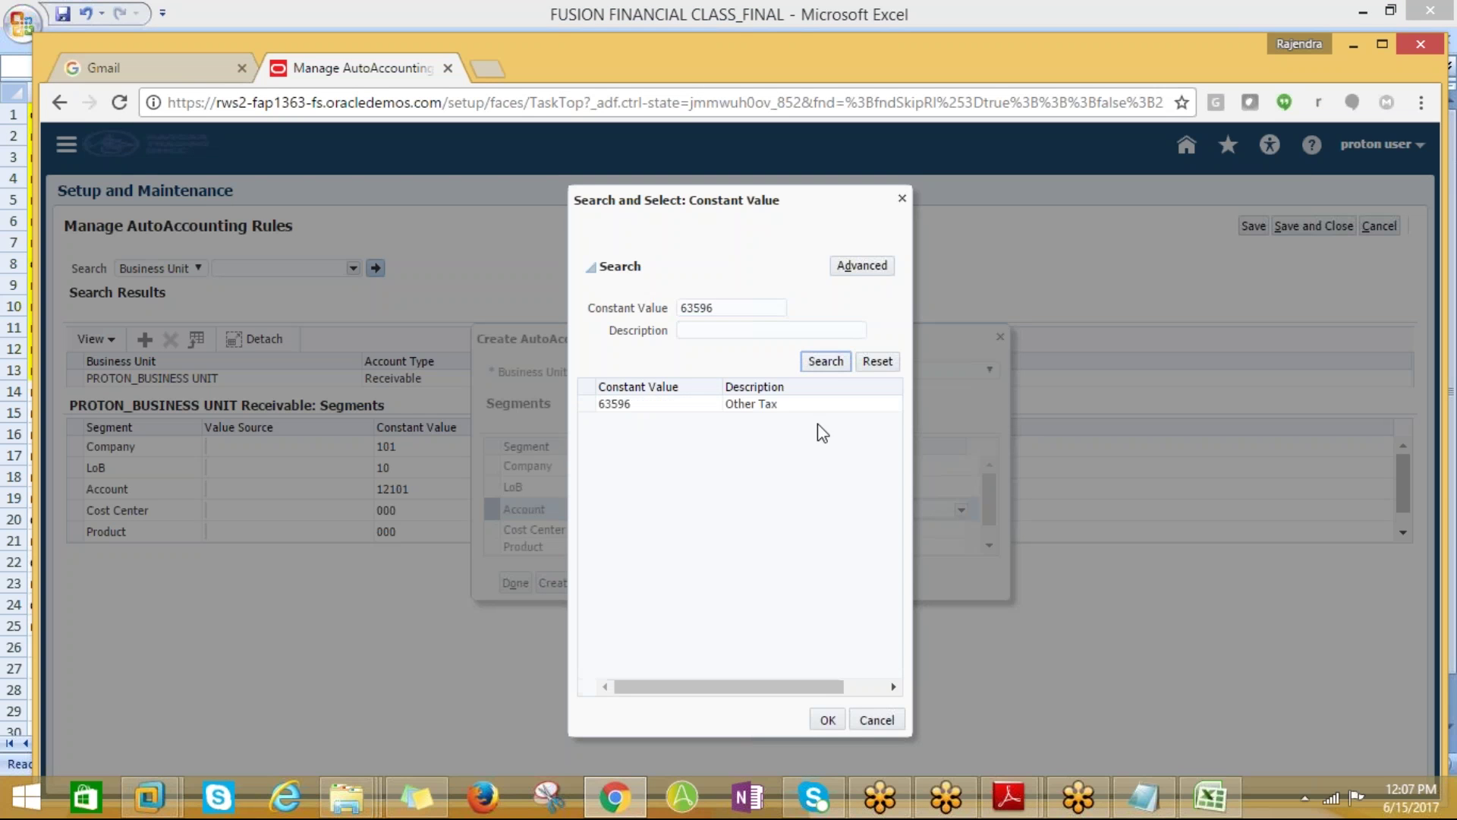
left_click(760, 406)
left_click(828, 718)
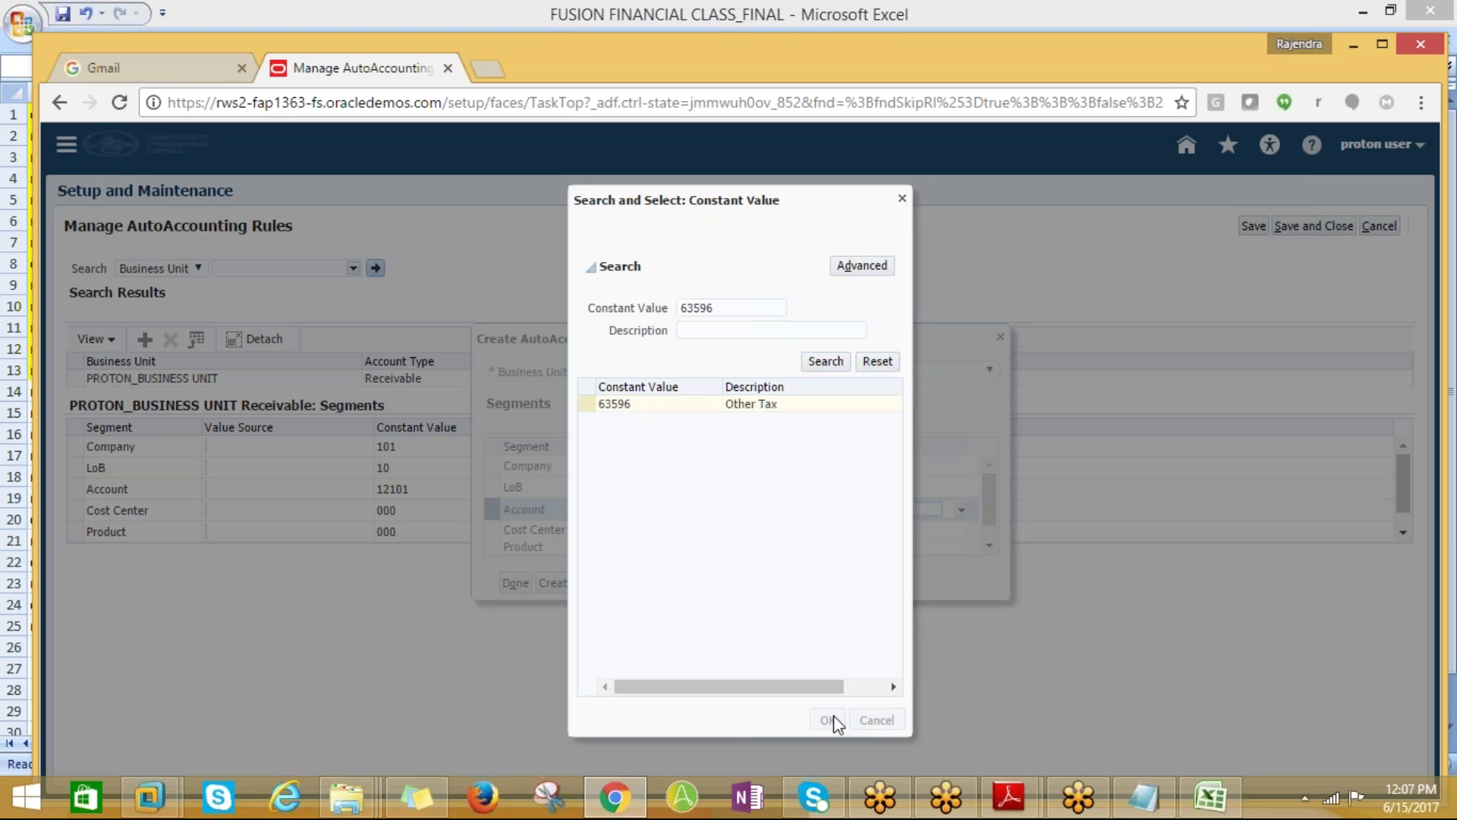
Enter 000 for Cost Center, Product and Intercompany, then finish the Tax rule
left_click(854, 532)
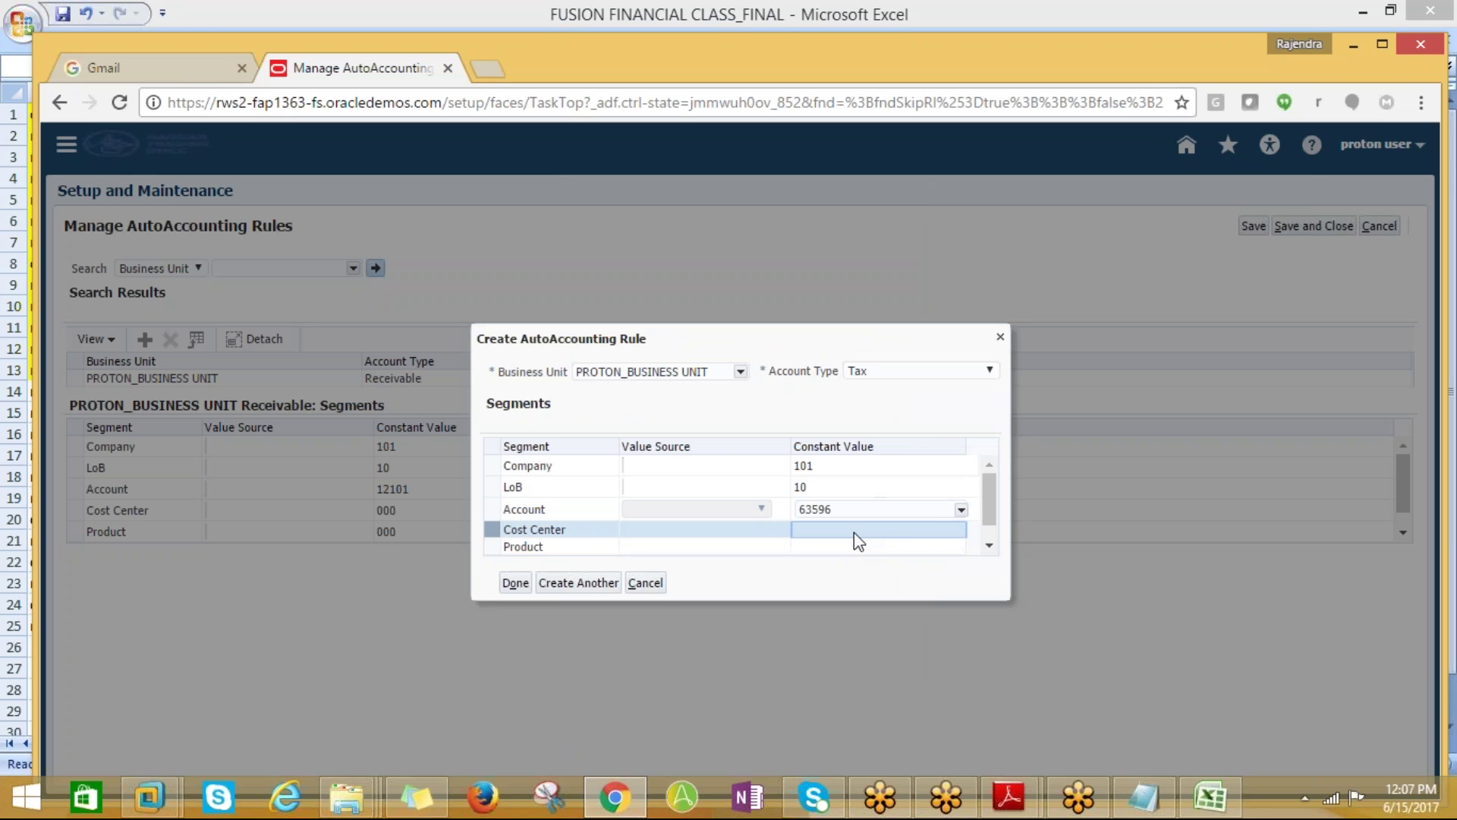
type("000")
key("Return")
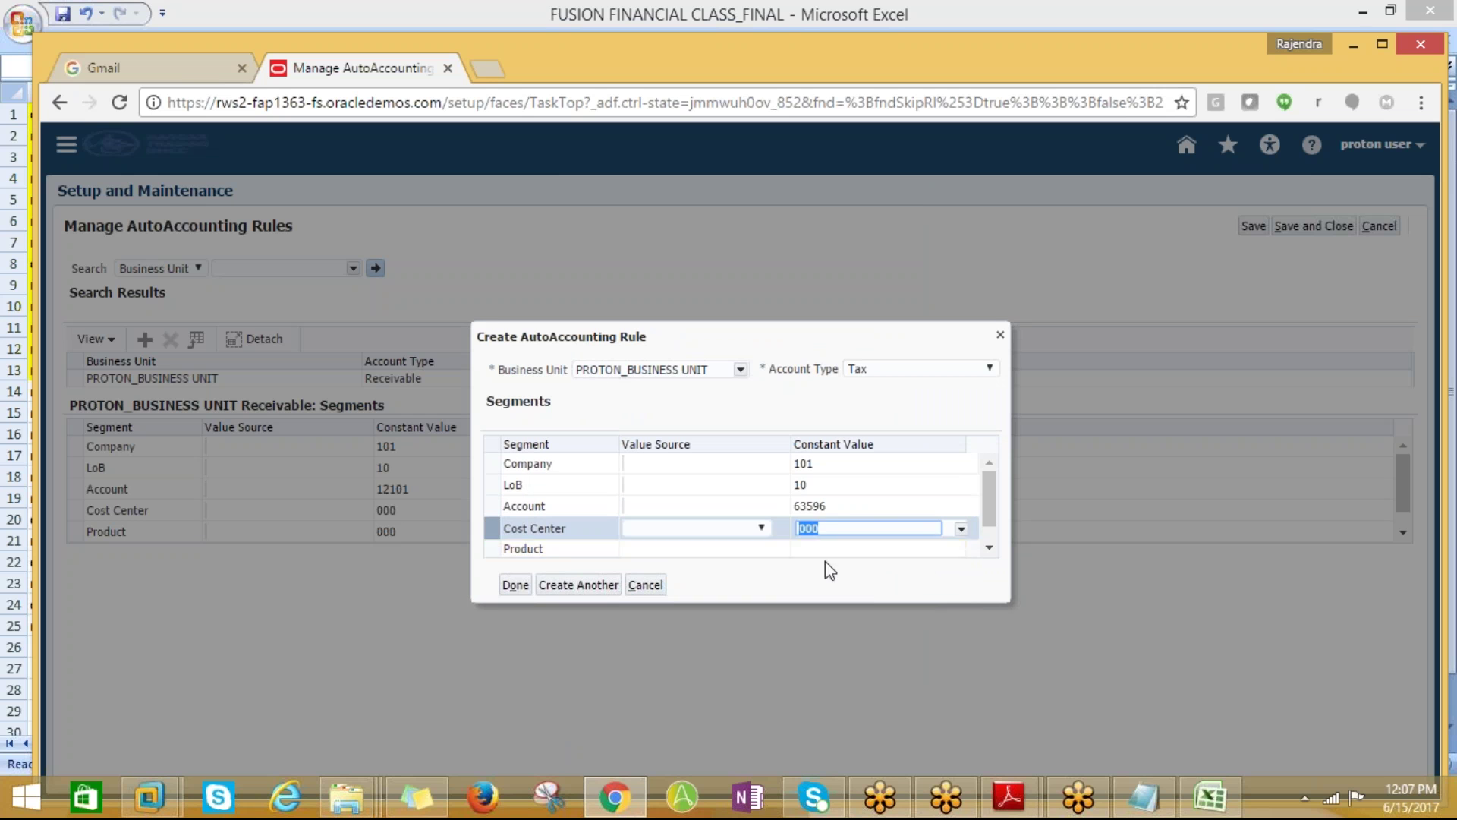
left_click(822, 549)
type("000")
key("Return")
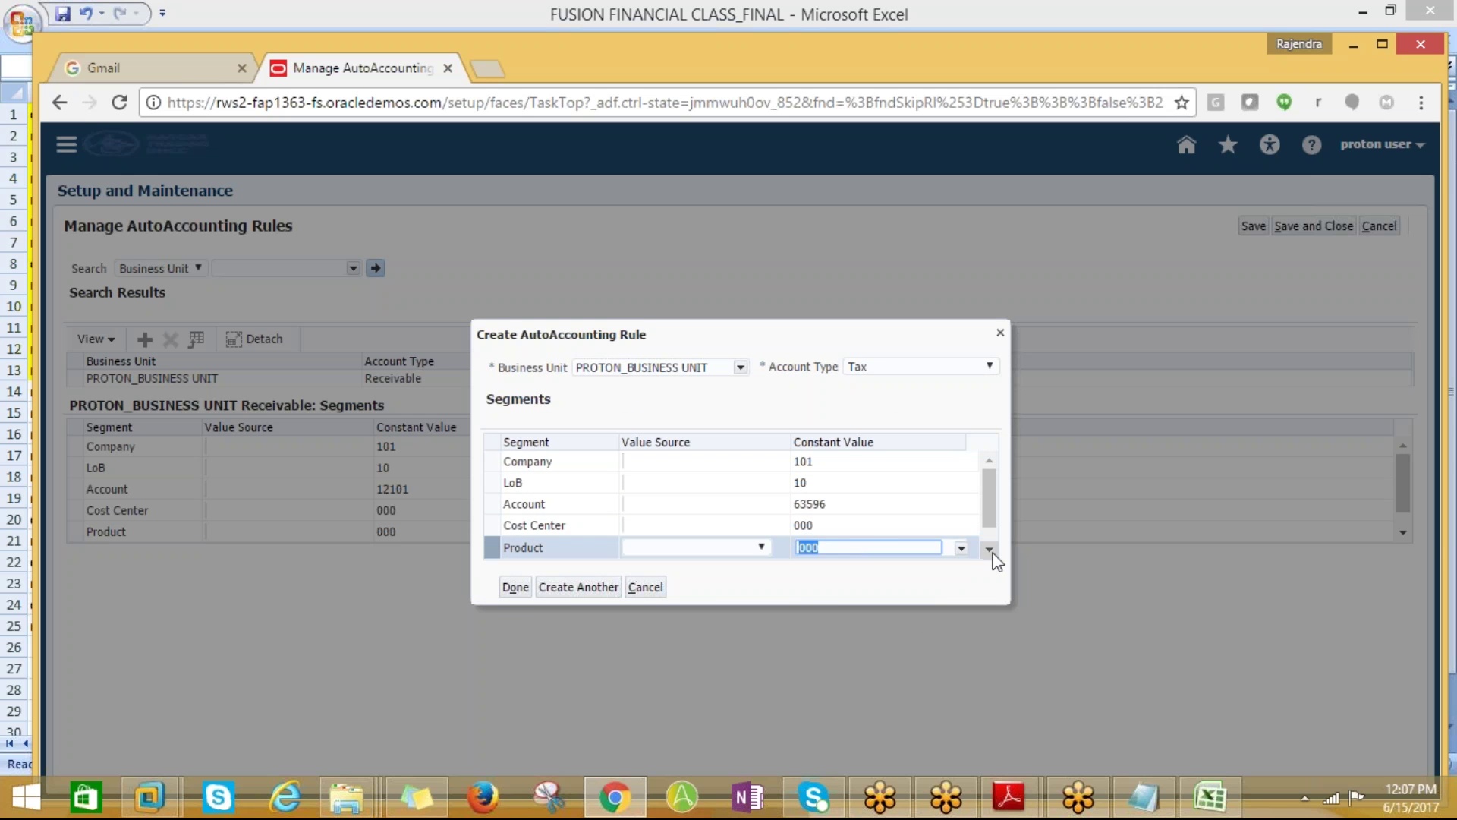
scroll(994, 557, "down", 1)
left_click(838, 554)
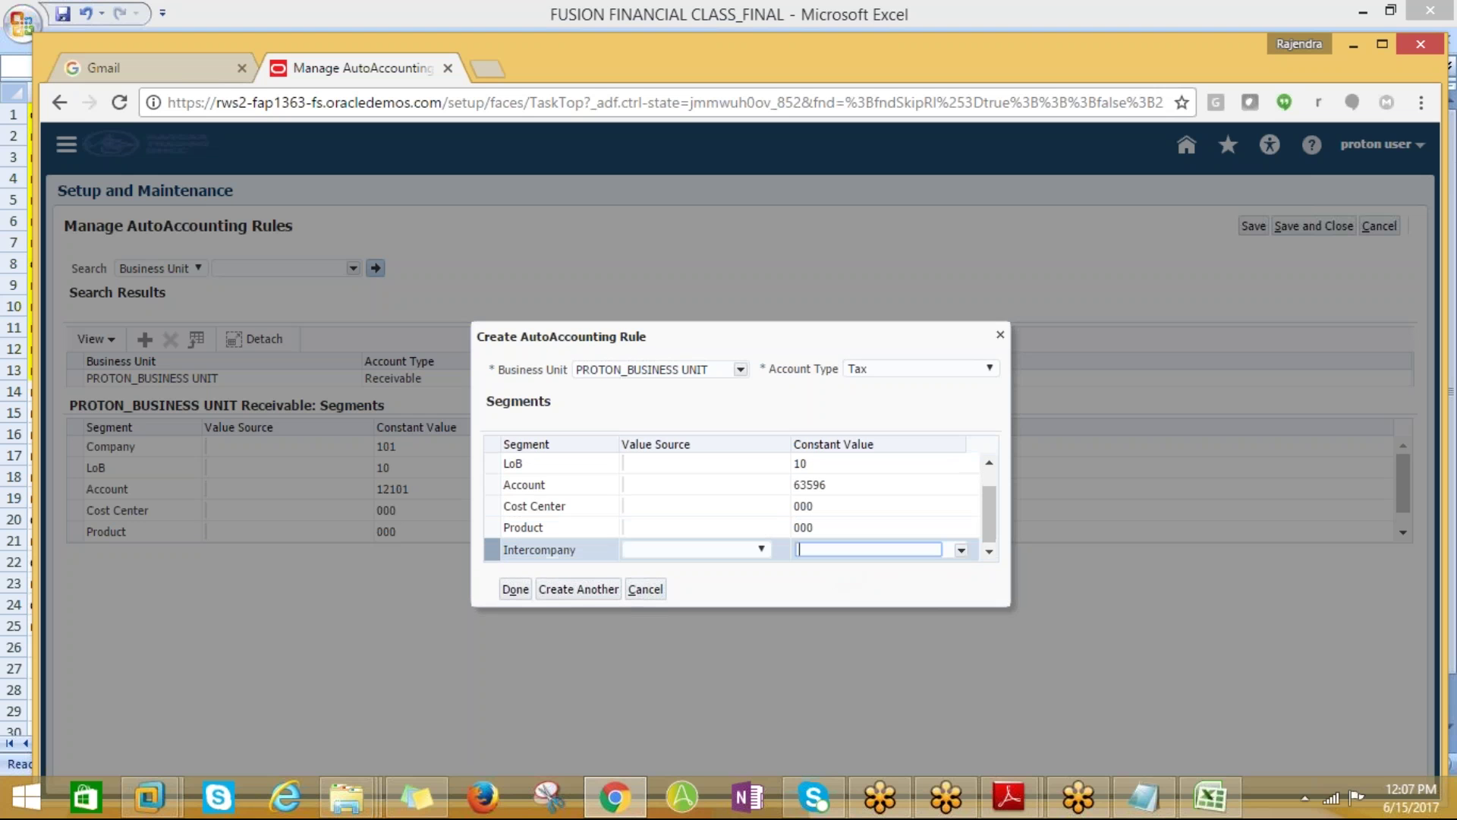
type("000")
key("Return")
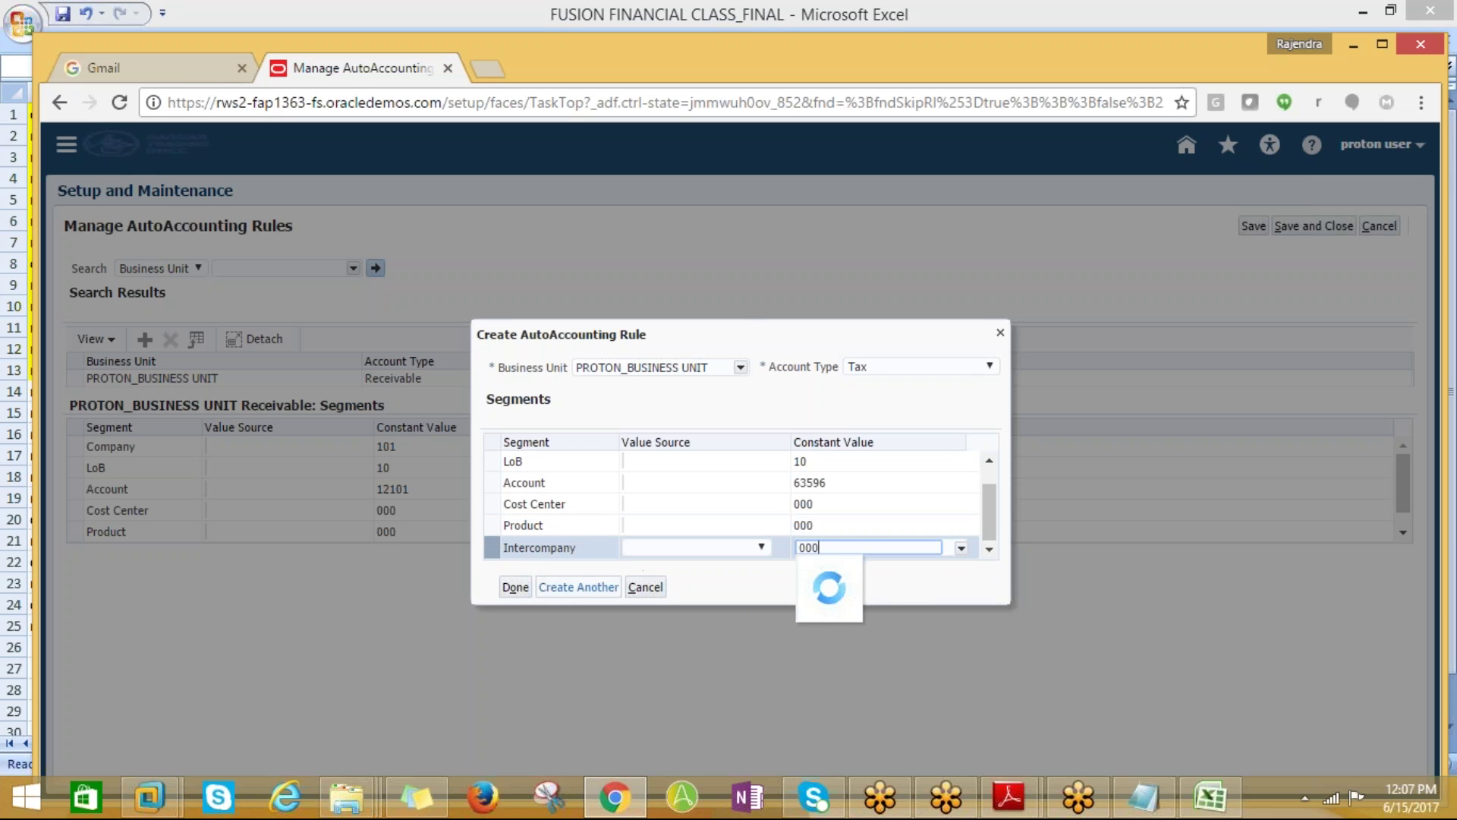
left_click(525, 591)
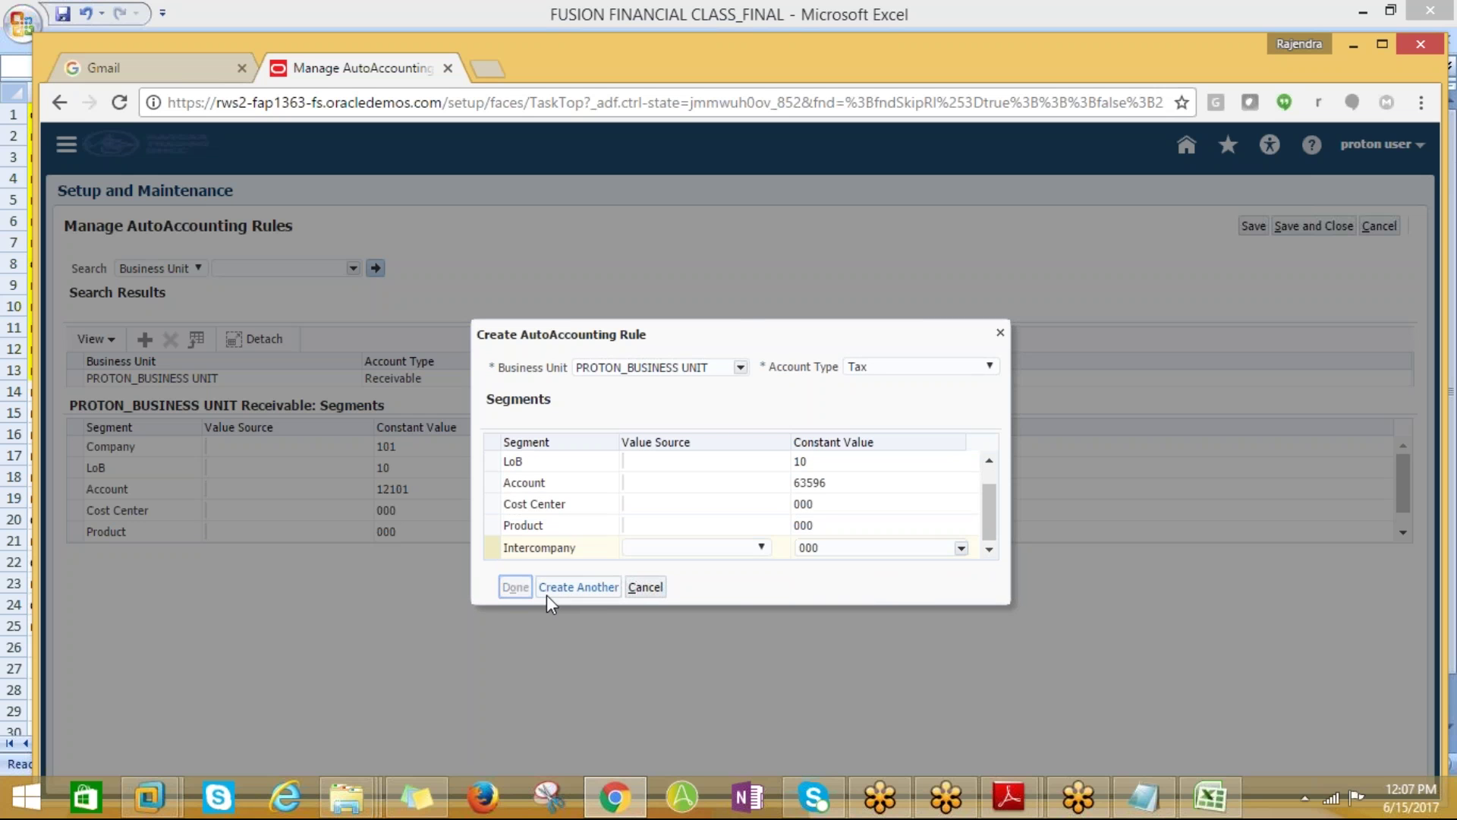
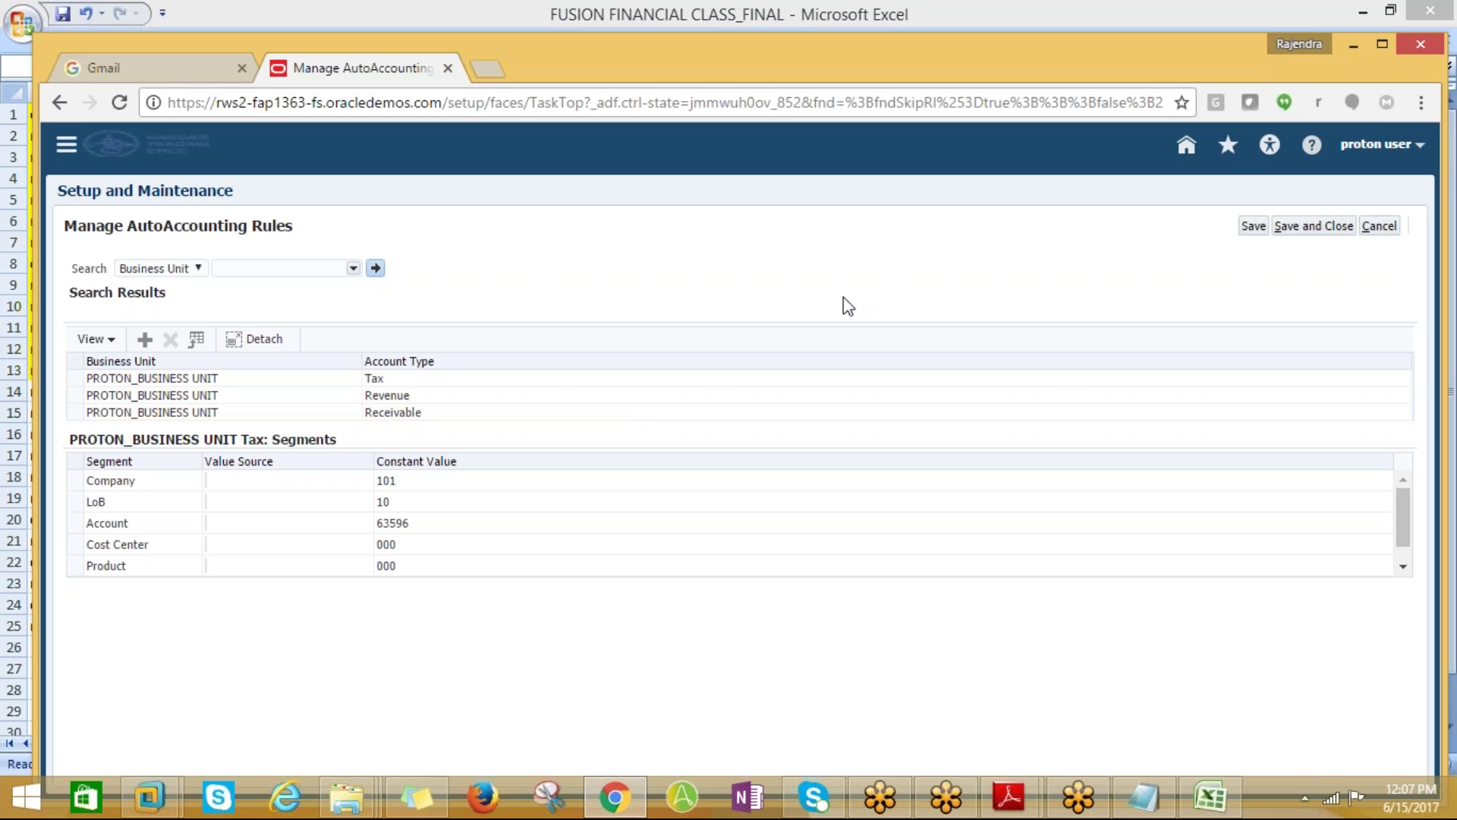
Save the AutoAccounting rules, then copy the Manage Remit to Addresses task from Excel cell A14
left_click(1340, 227)
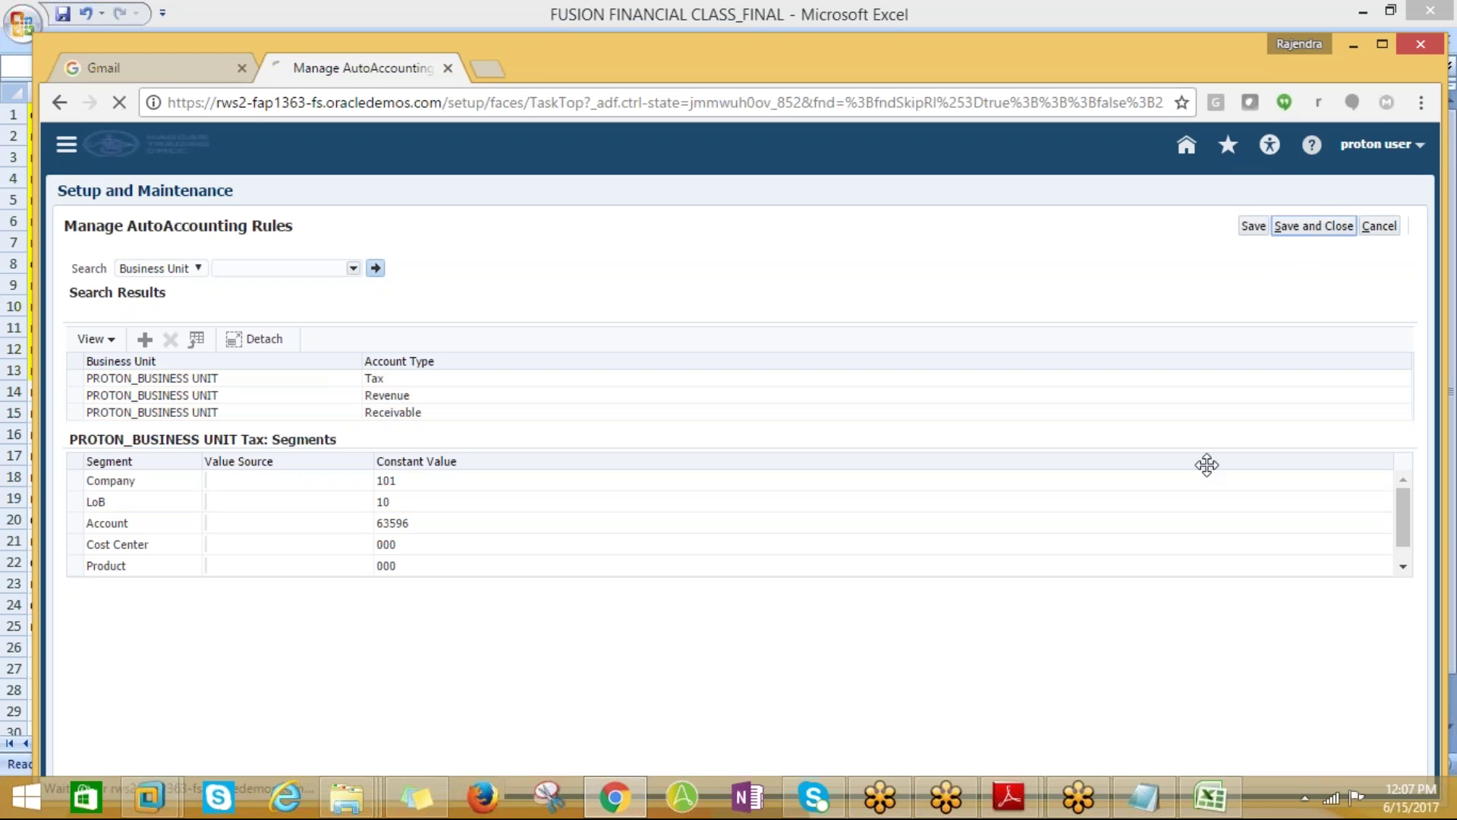
key("alt+Tab")
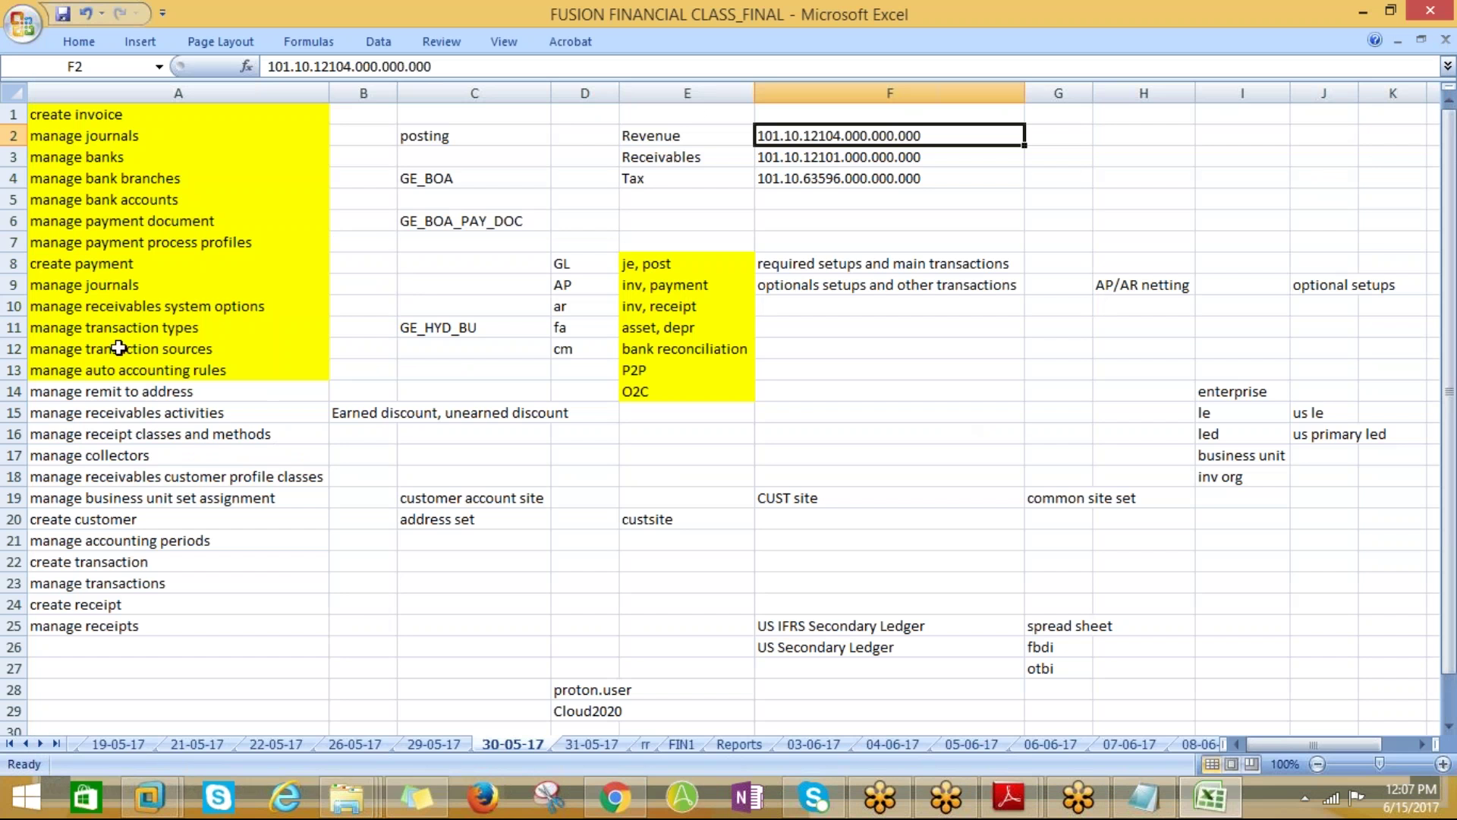
left_click(80, 391)
key("ctrl+c")
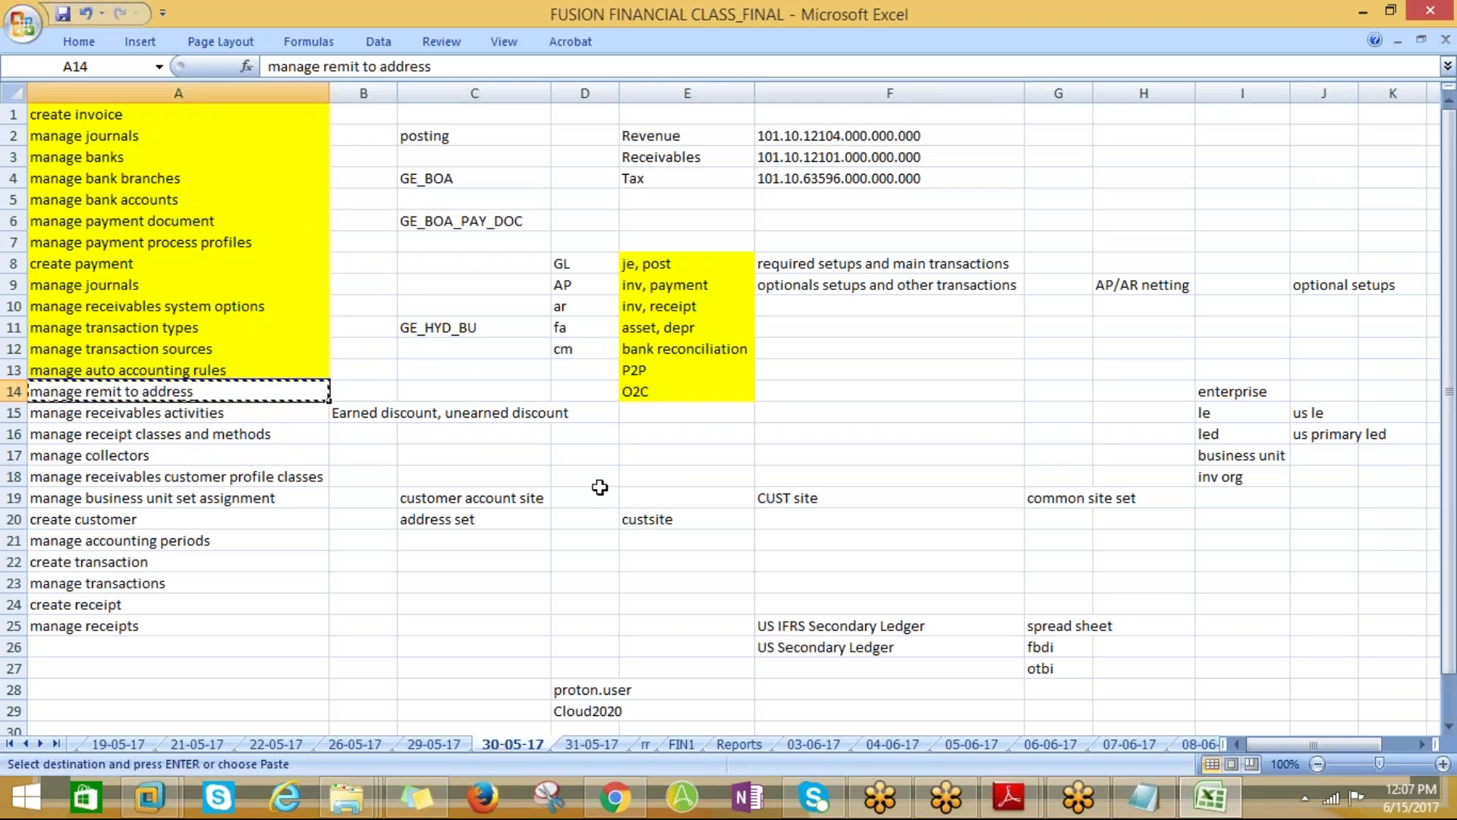
key("alt+Tab")
left_click_drag(429, 230, 270, 205)
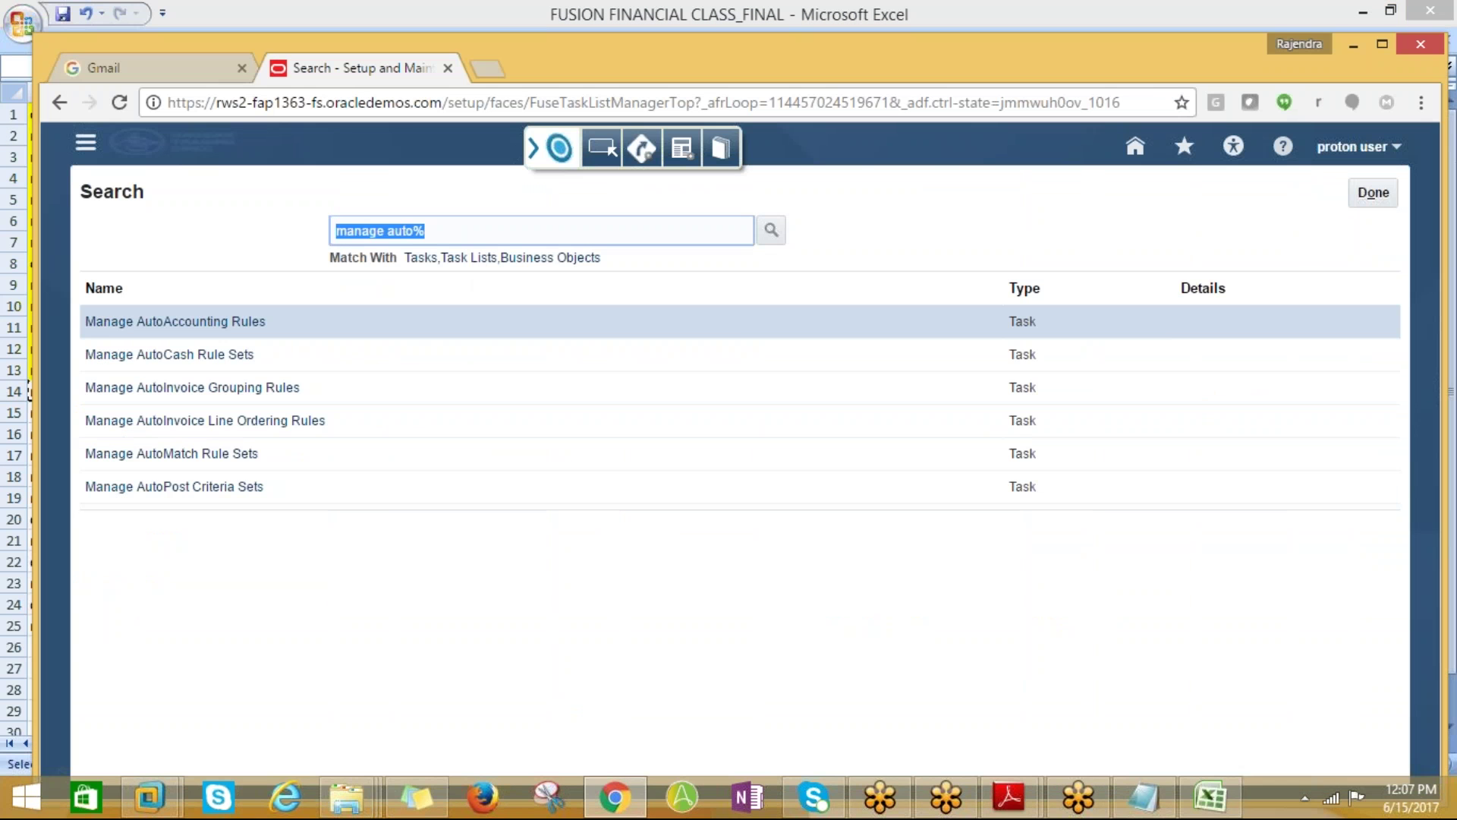
Search for the Manage Remit to Addresses task and start a new remit-to address
key("ctrl+v")
key("Return")
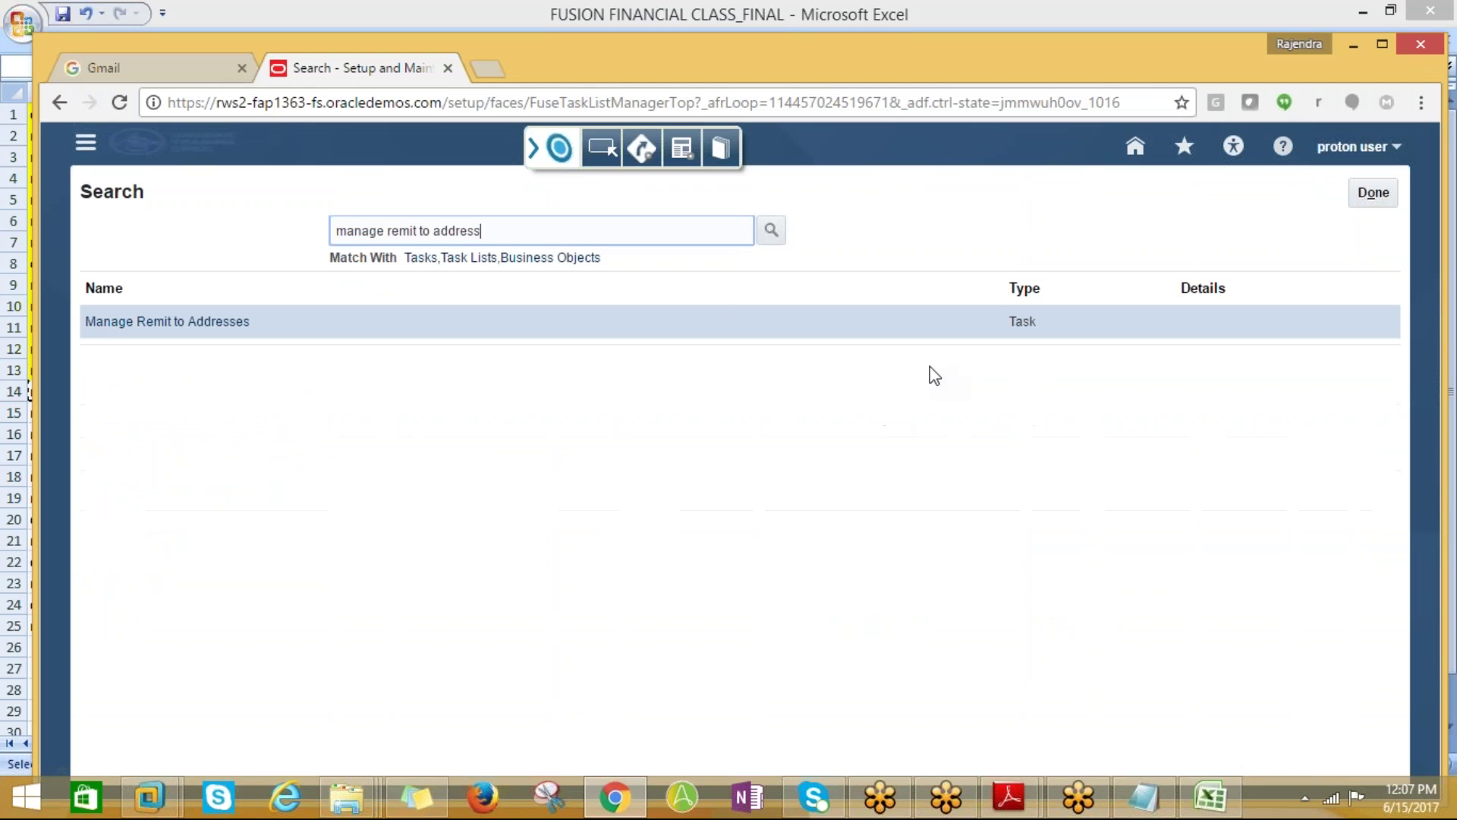
left_click(205, 338)
left_click(202, 331)
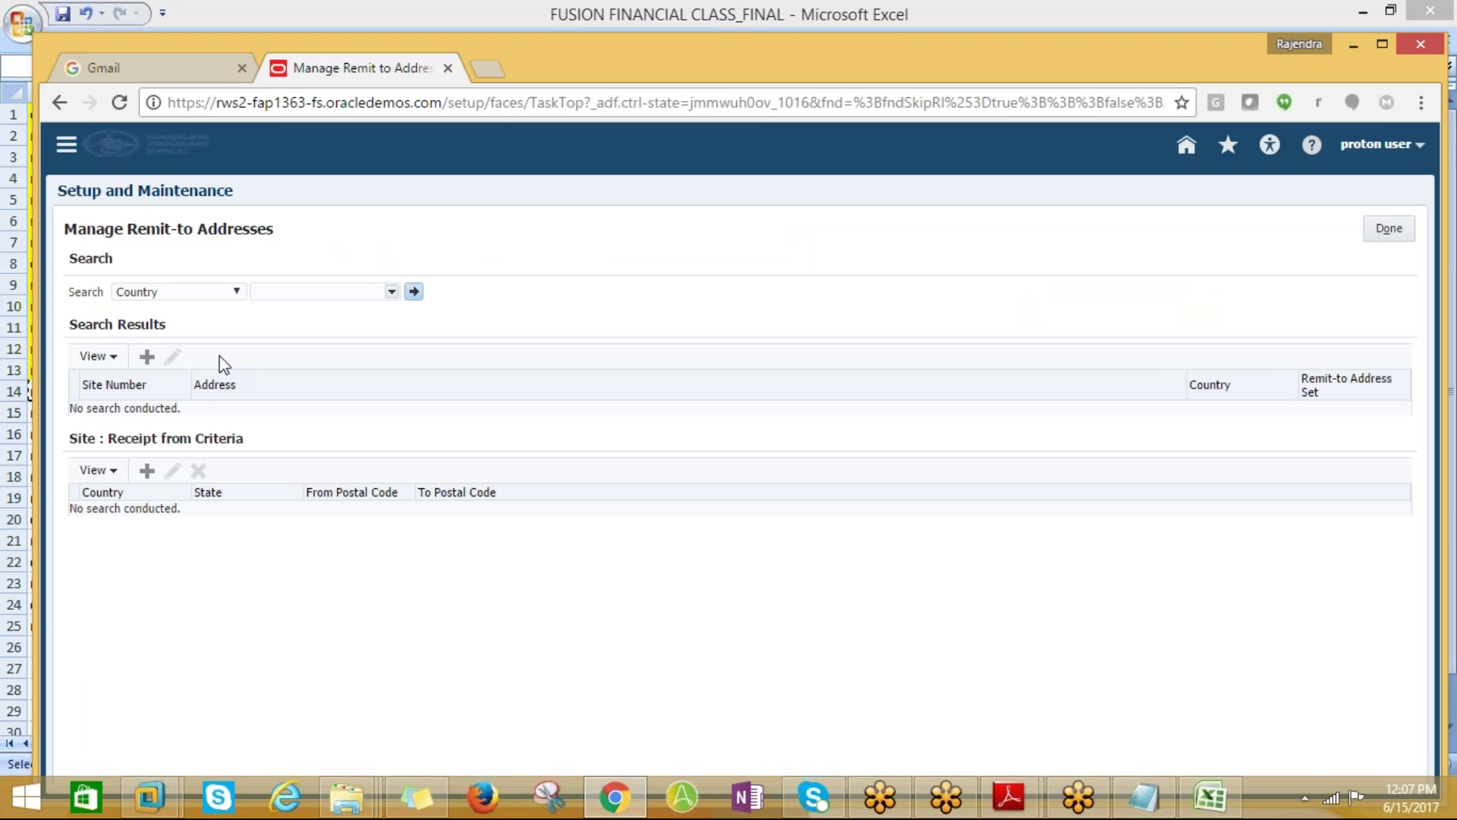
left_click(148, 356)
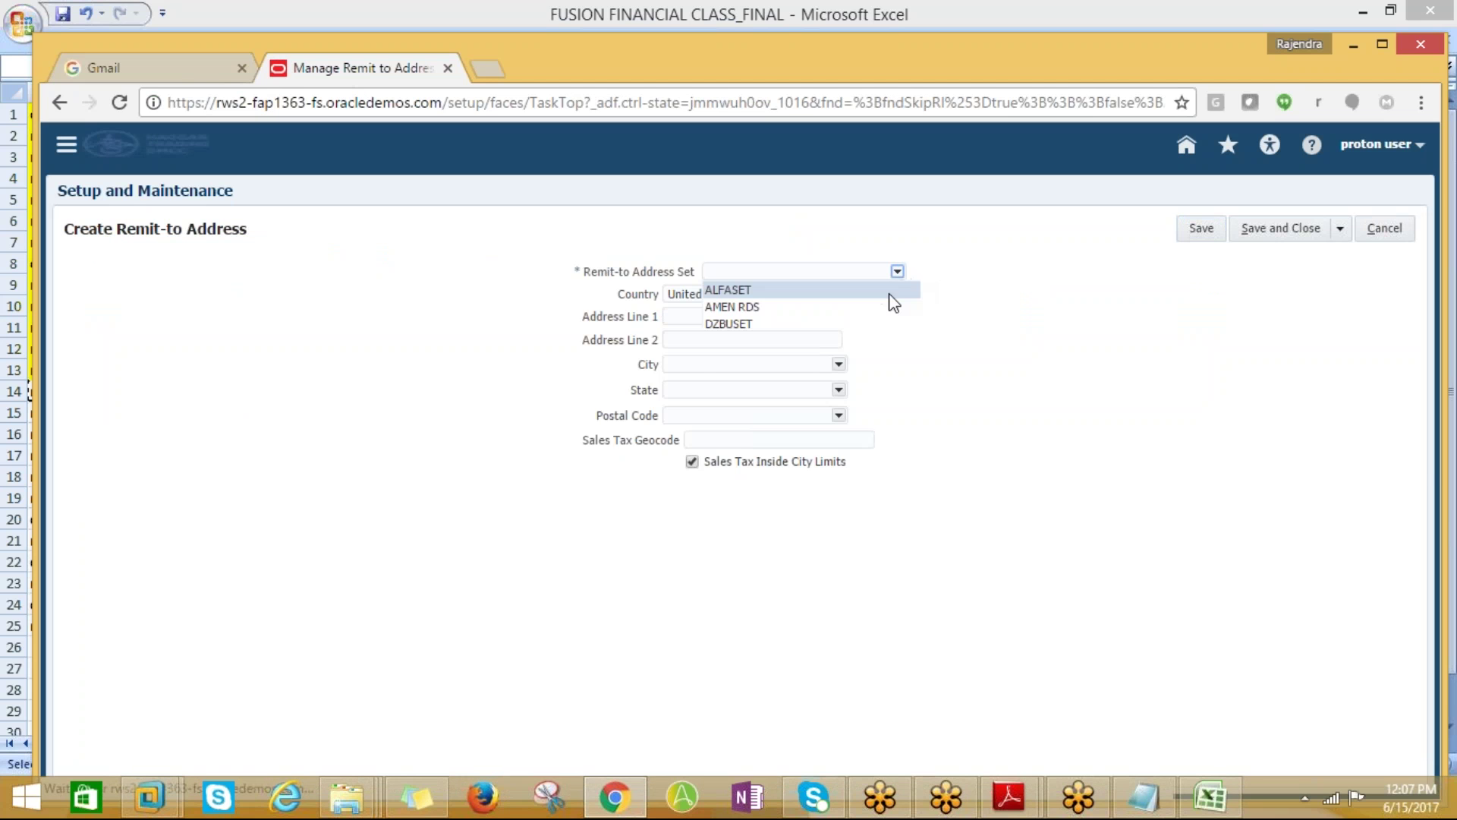
Search for the COMMON reference data set and choose it as the Remit-to Address Set
left_click(898, 272)
left_click(759, 460)
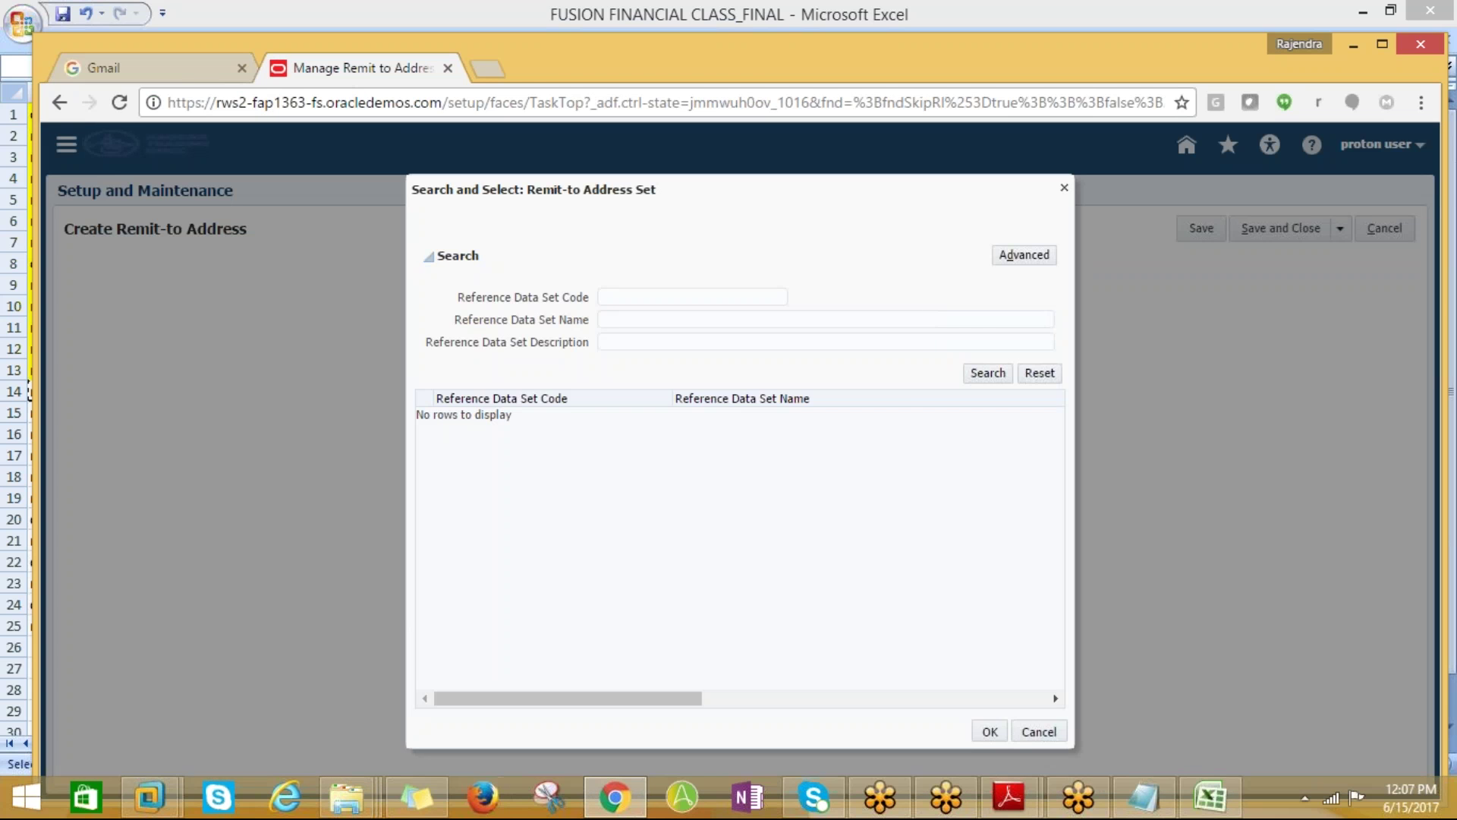
left_click(615, 299)
type("c")
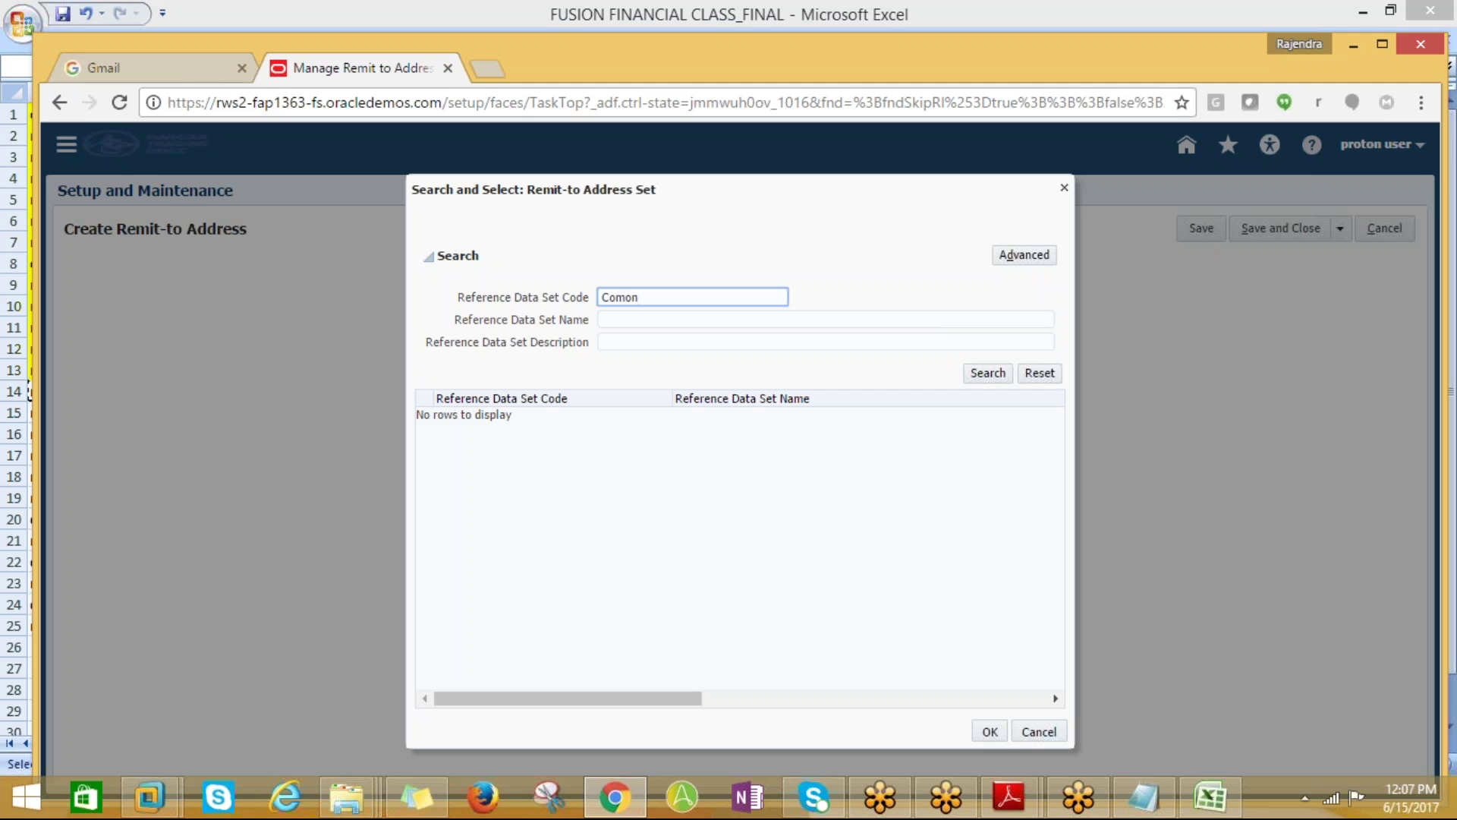
type("omon")
double_click(634, 296)
type("c")
left_click(488, 451)
left_click(1005, 734)
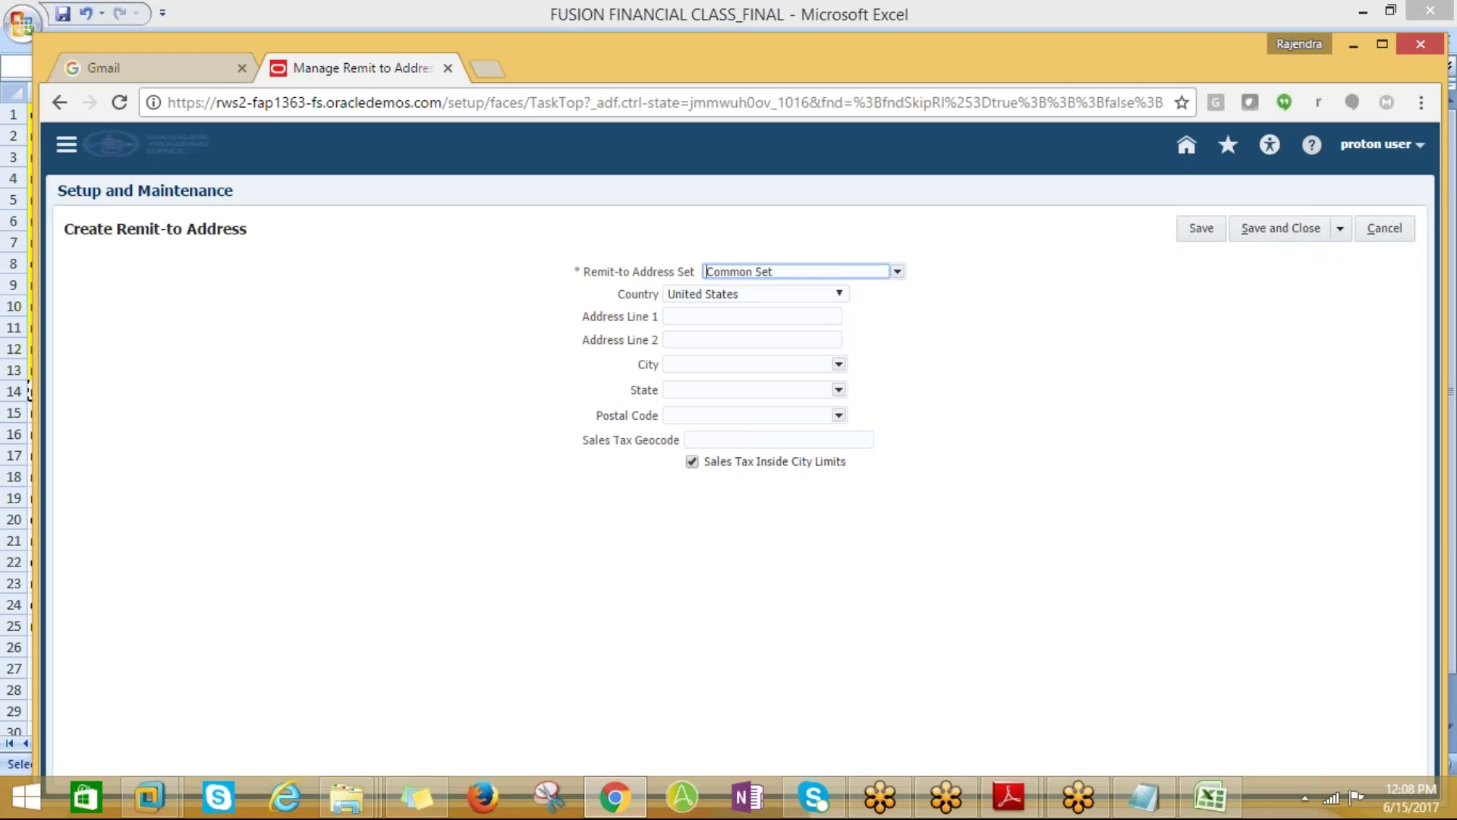
Enter 500 MAIN STREET with postal code 10001 (Manhattan, NY) and save the remit-to address
left_click(719, 317)
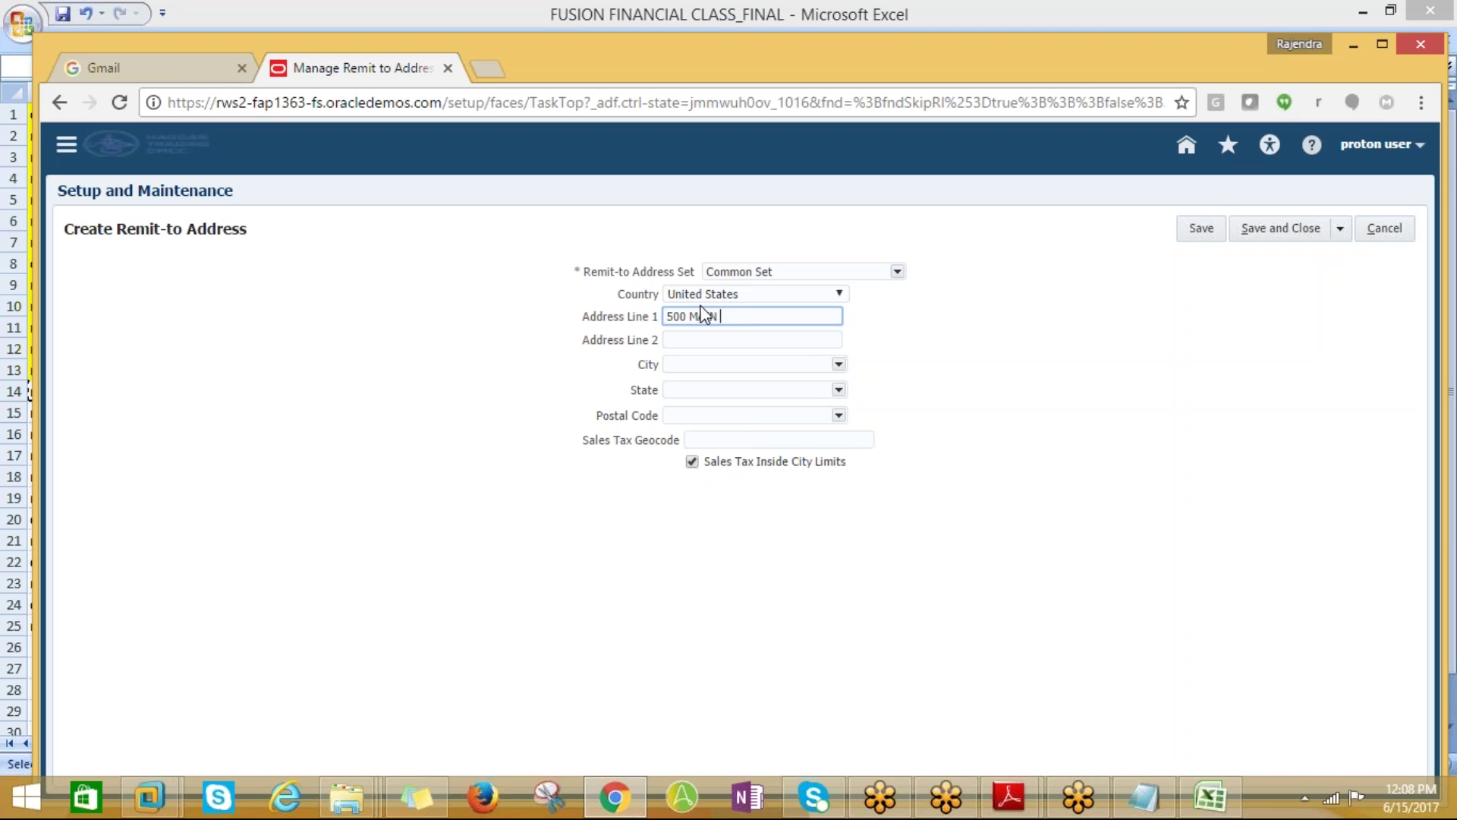
key("Tab")
left_click(704, 417)
type("10001")
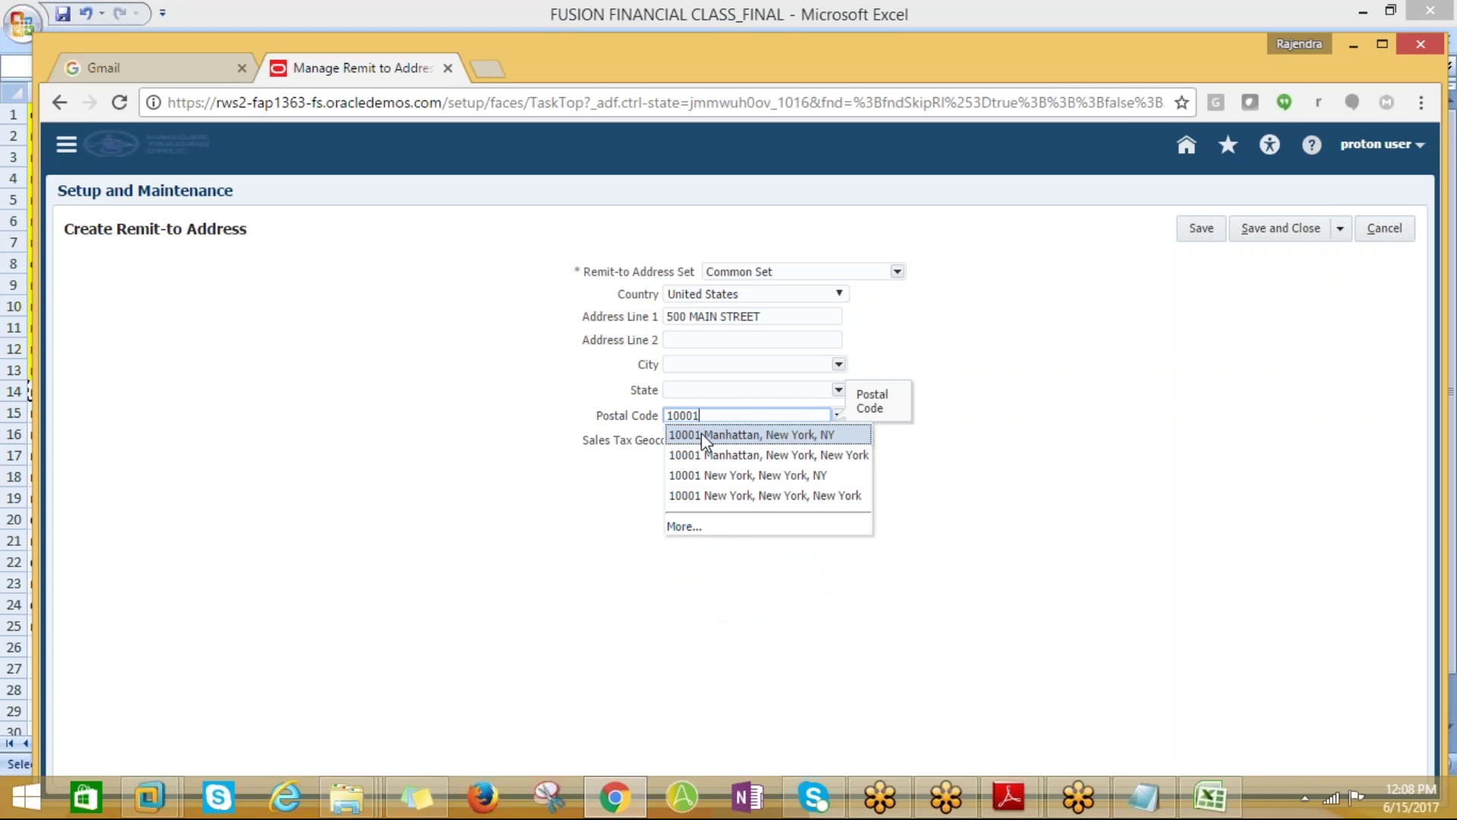
left_click(701, 434)
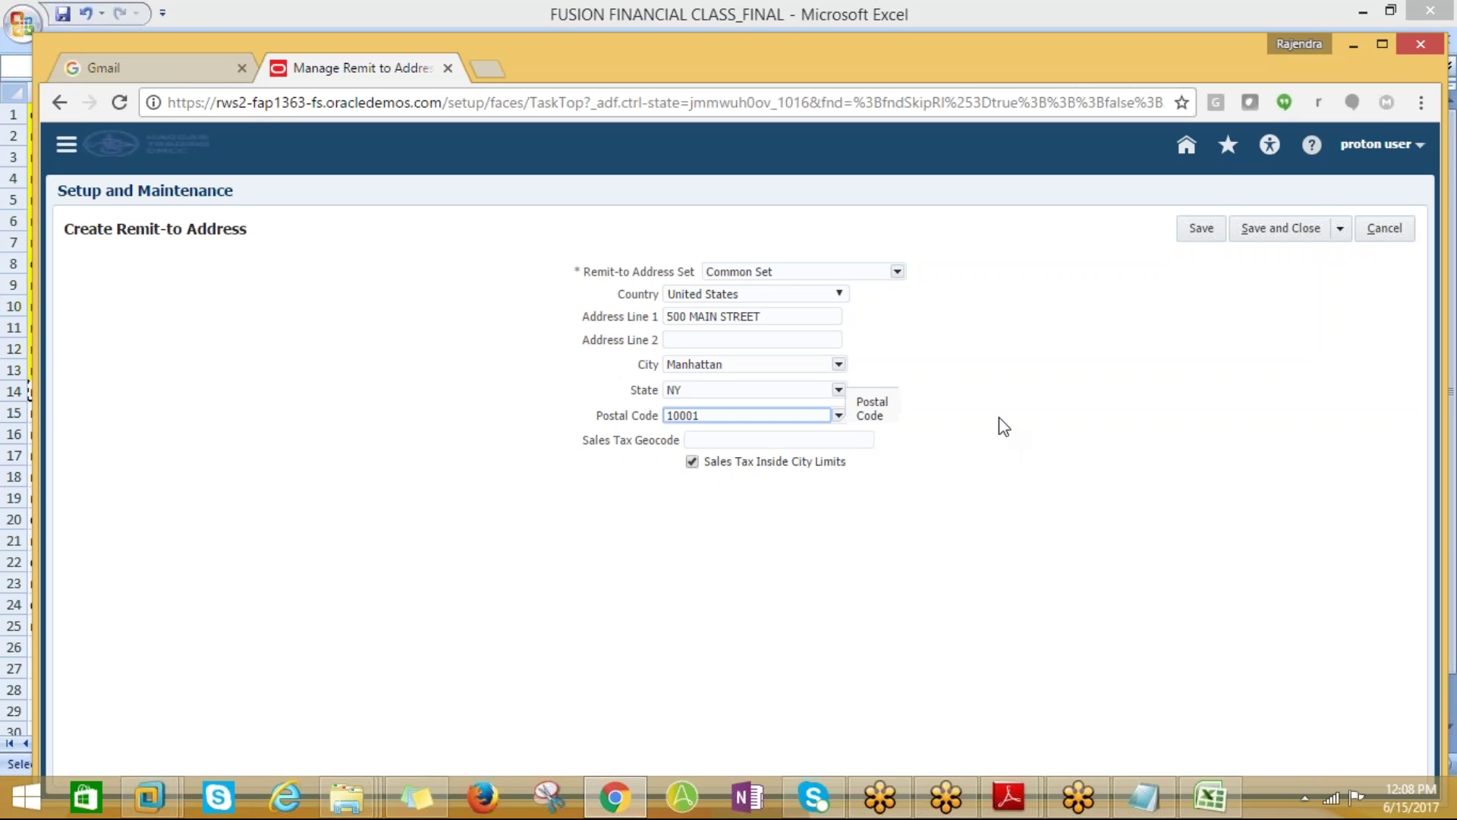
left_click(1252, 231)
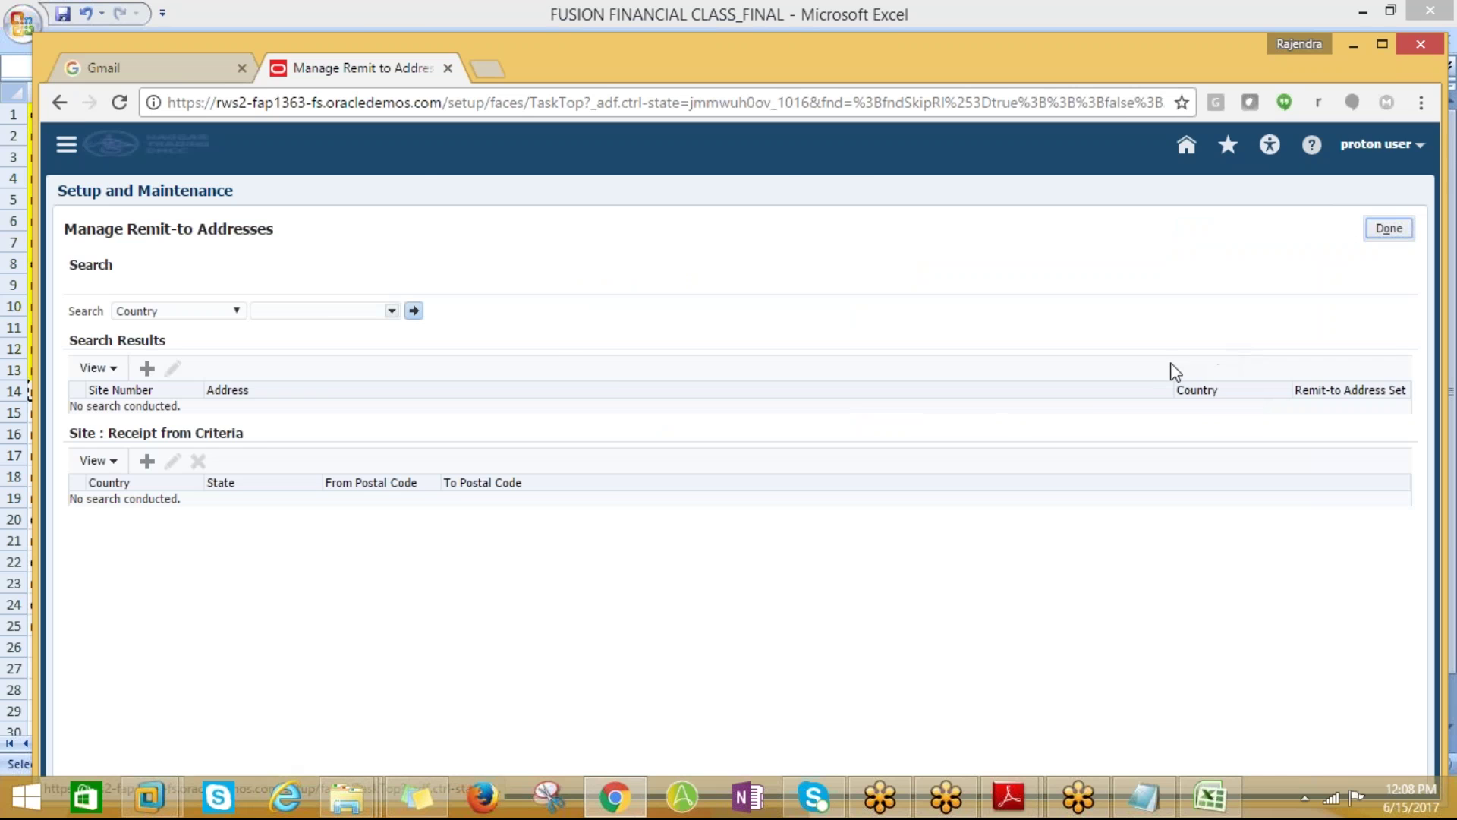
Copy the manage receivables activities task name from Excel cell A15
key("alt+Tab")
left_click(79, 41)
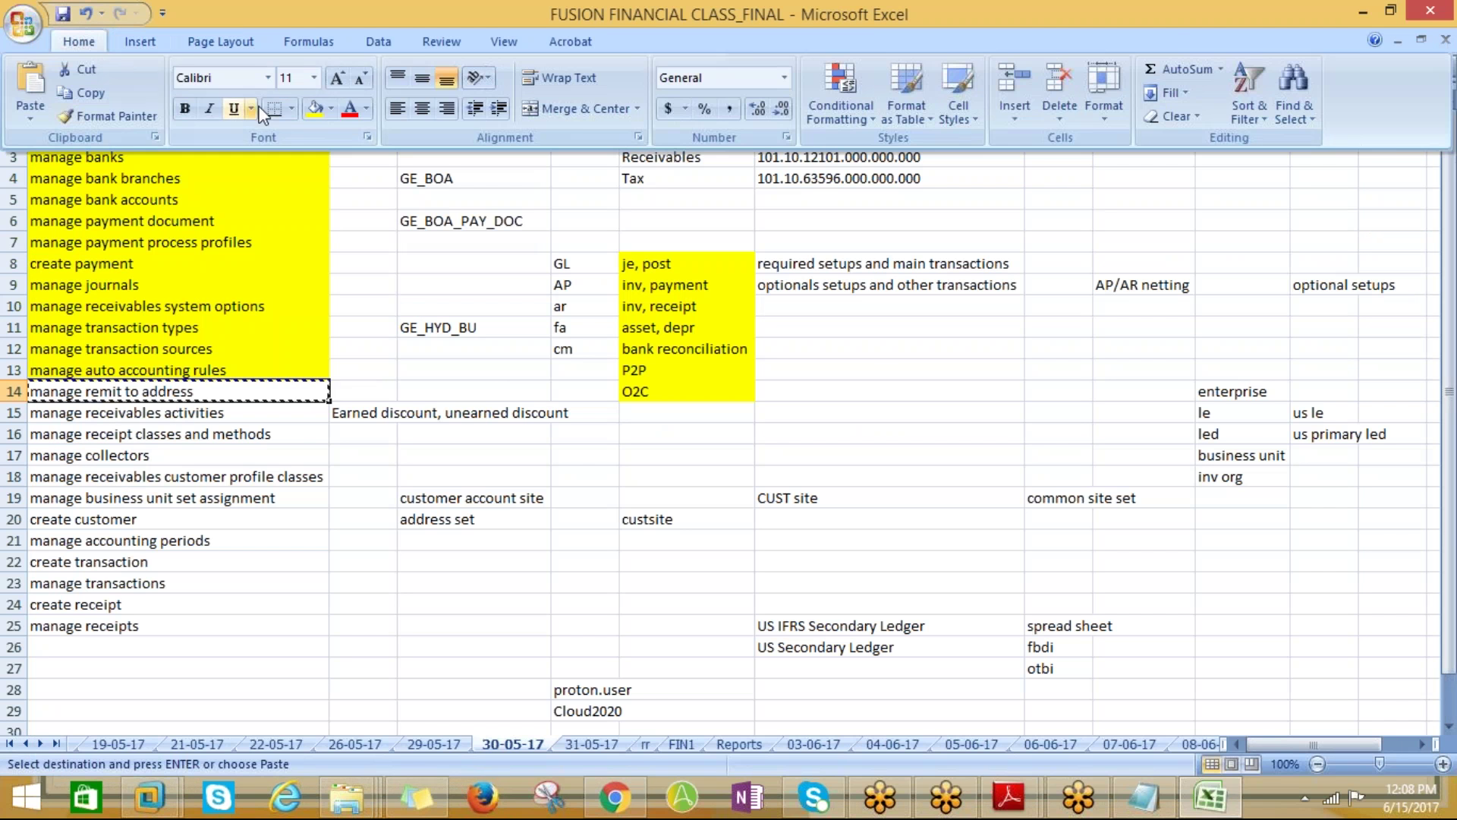
key("Escape")
key("Escape")
left_click(104, 416)
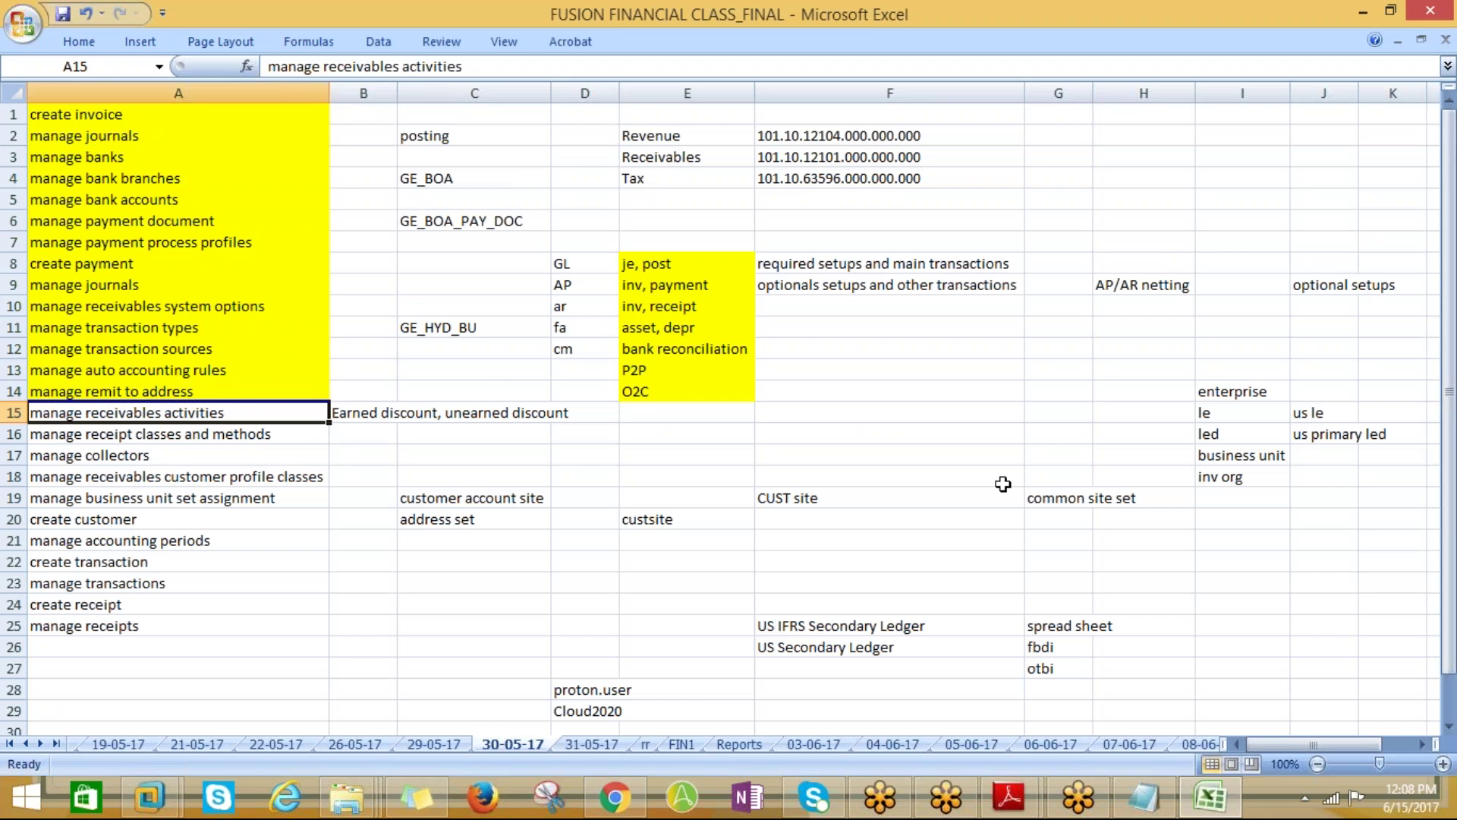
key("ctrl+c")
key("alt+Tab")
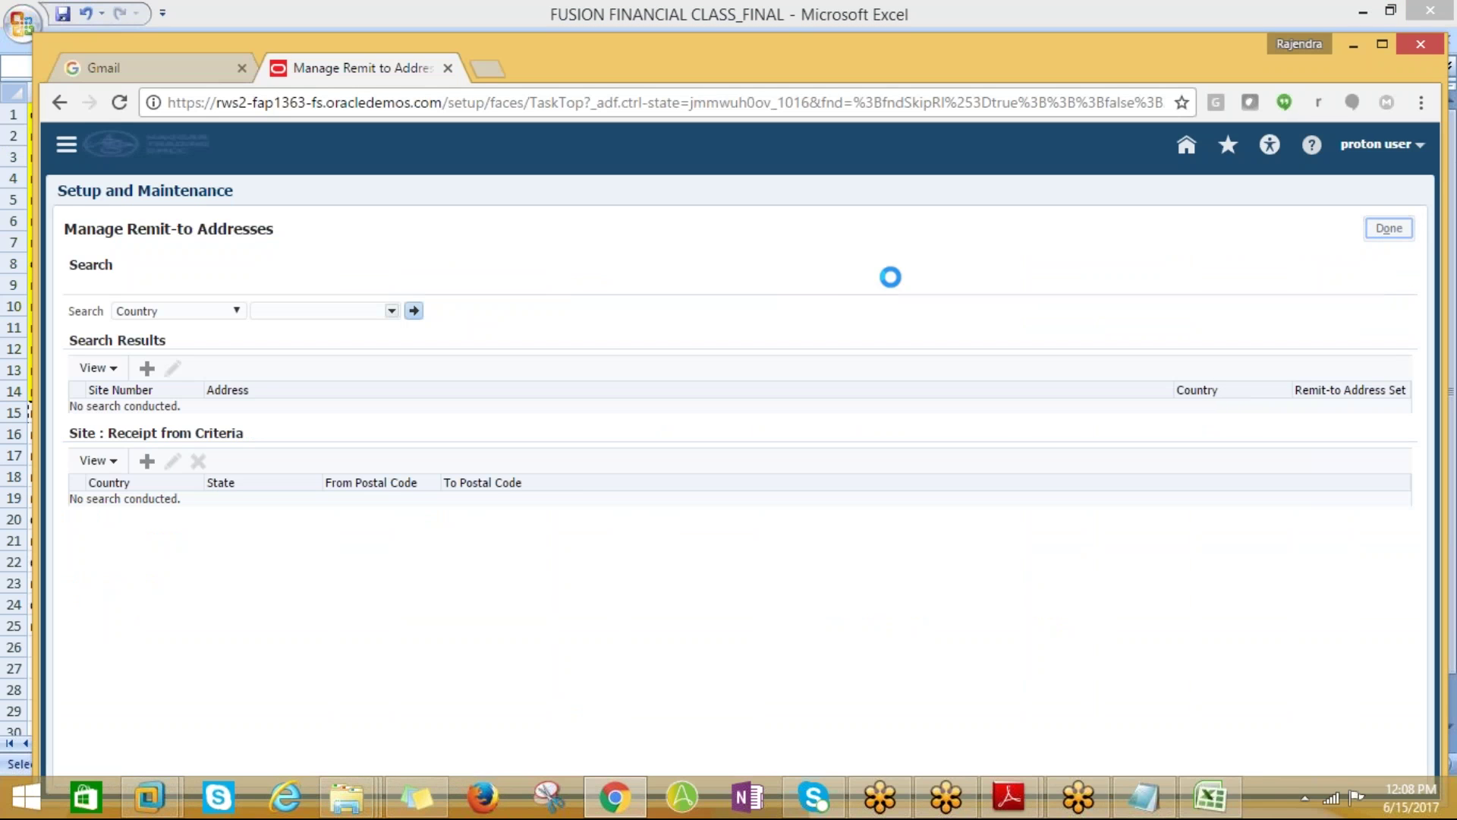
key("Return")
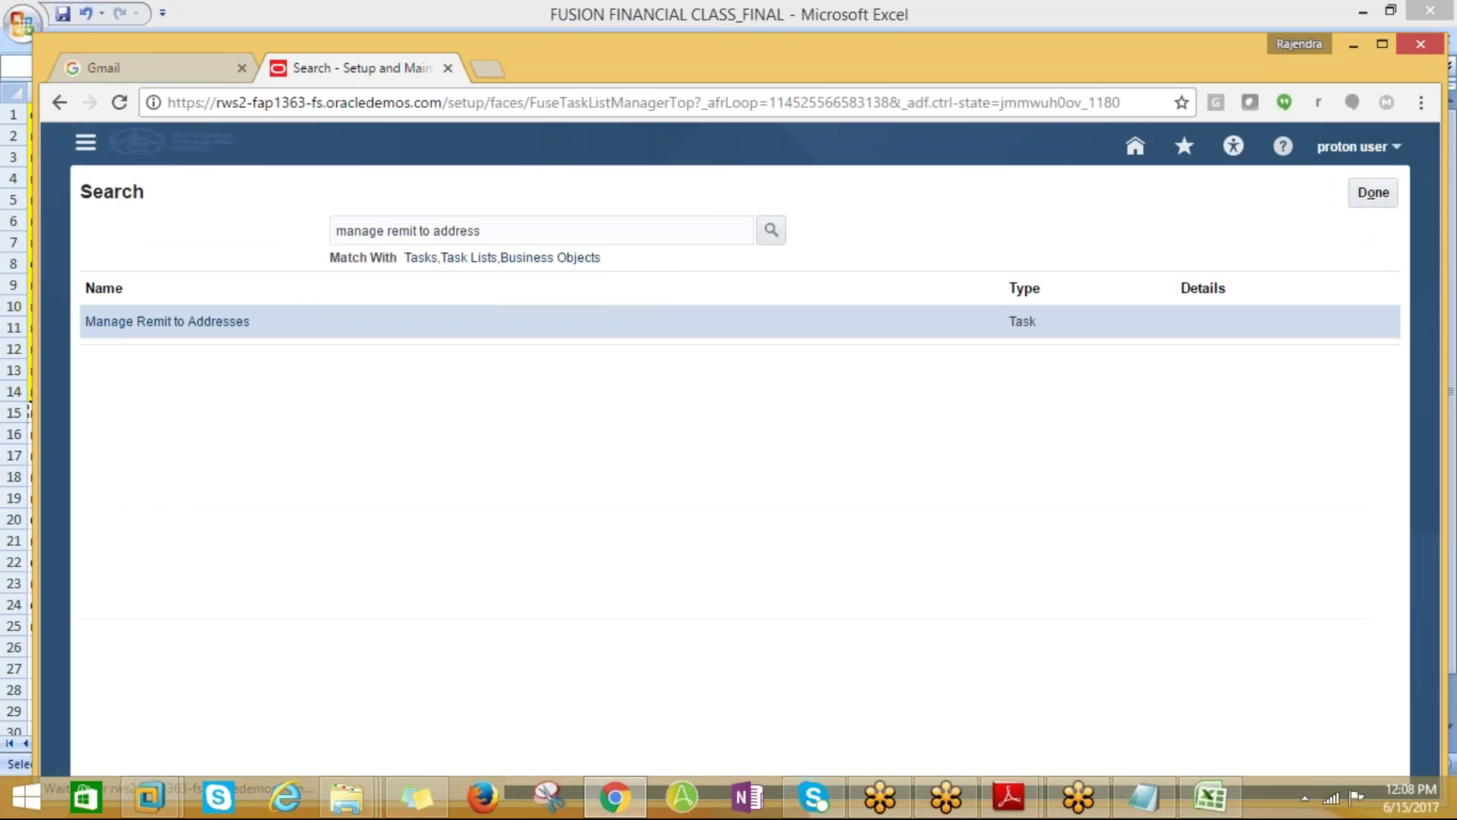
Search for the manage receivables activities task and open it
left_click_drag(490, 231, 302, 230)
key("ctrl+v")
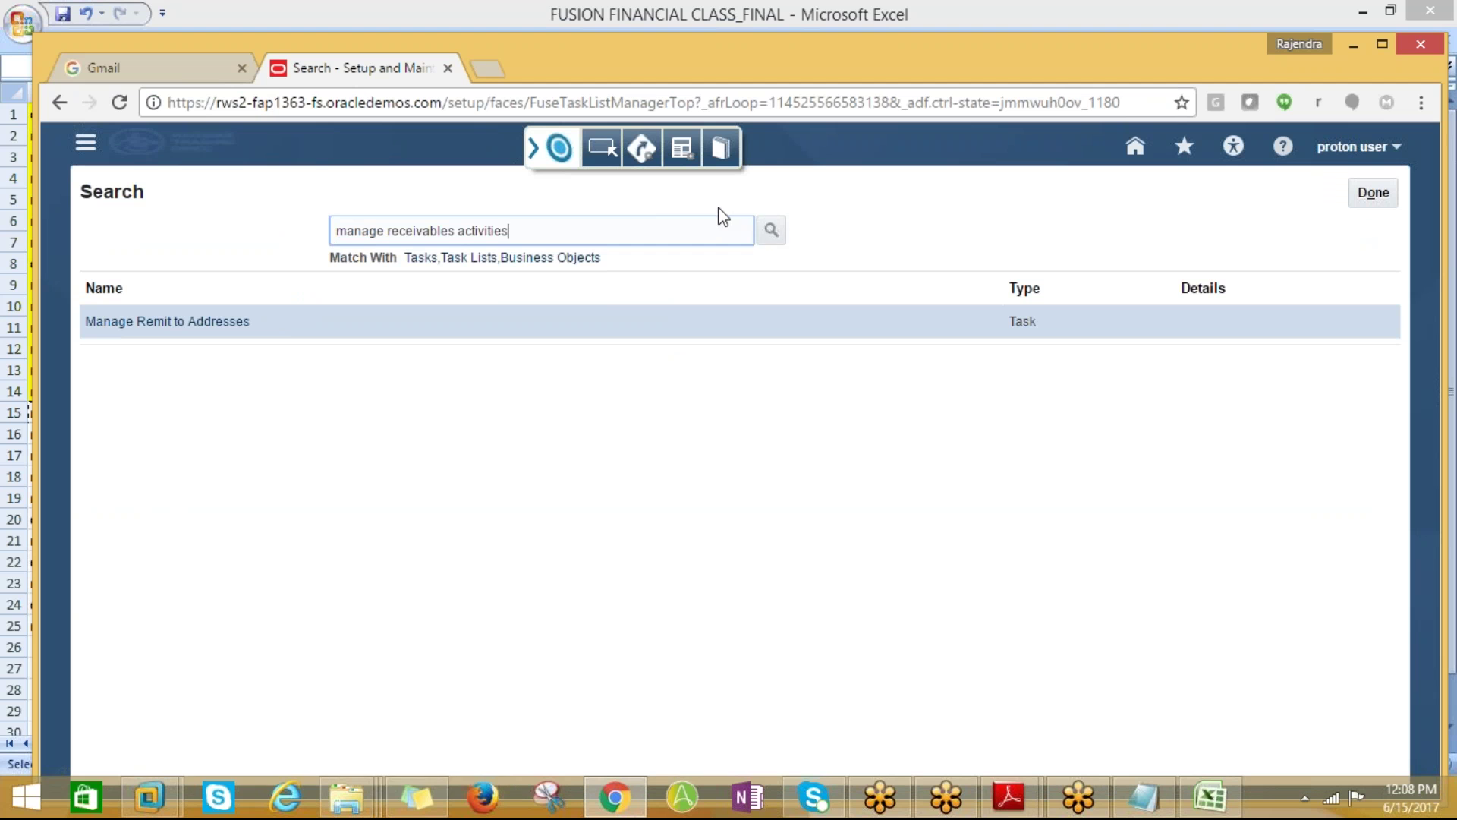
left_click(771, 229)
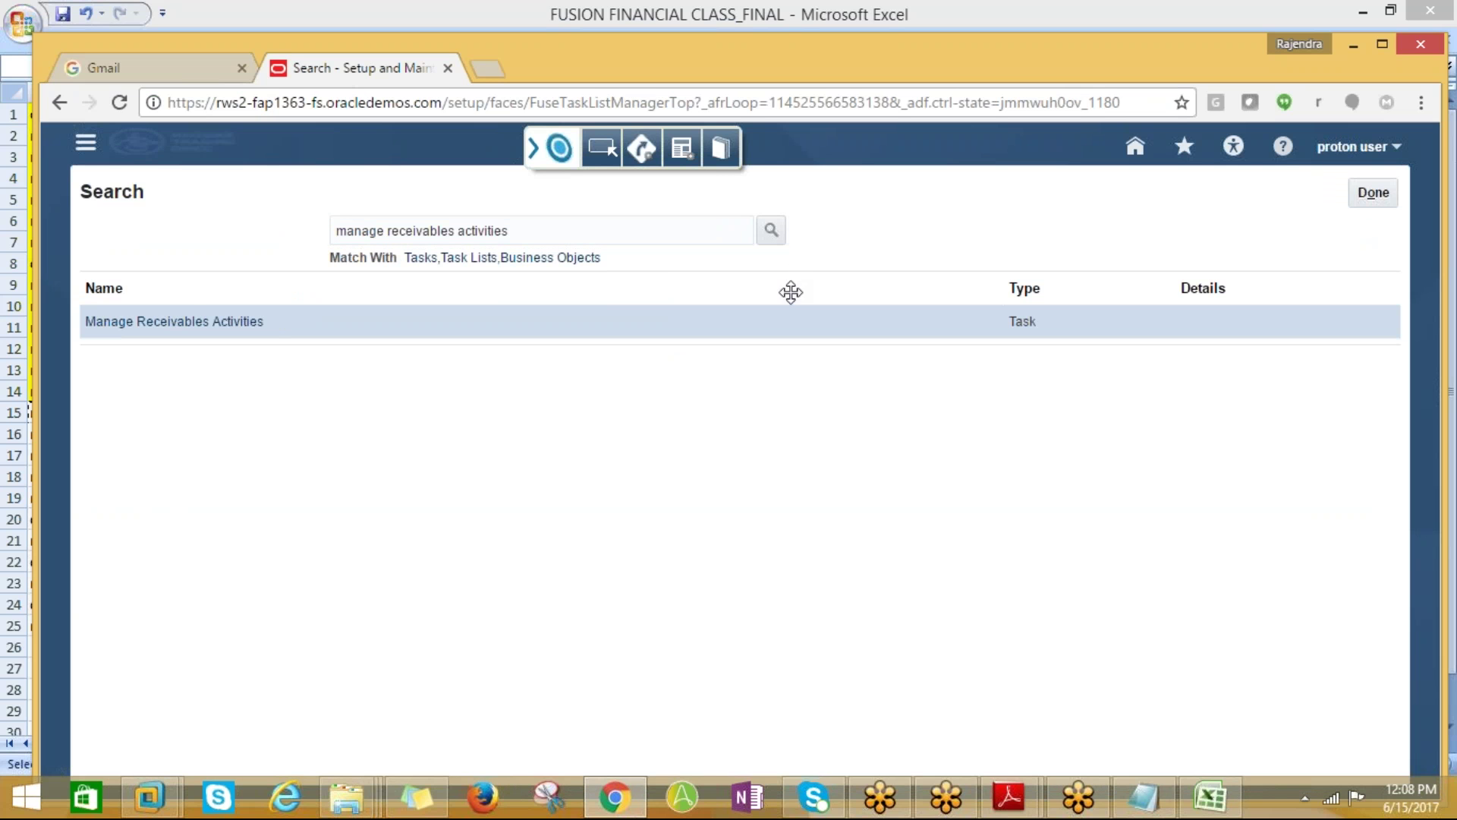
left_click(199, 319)
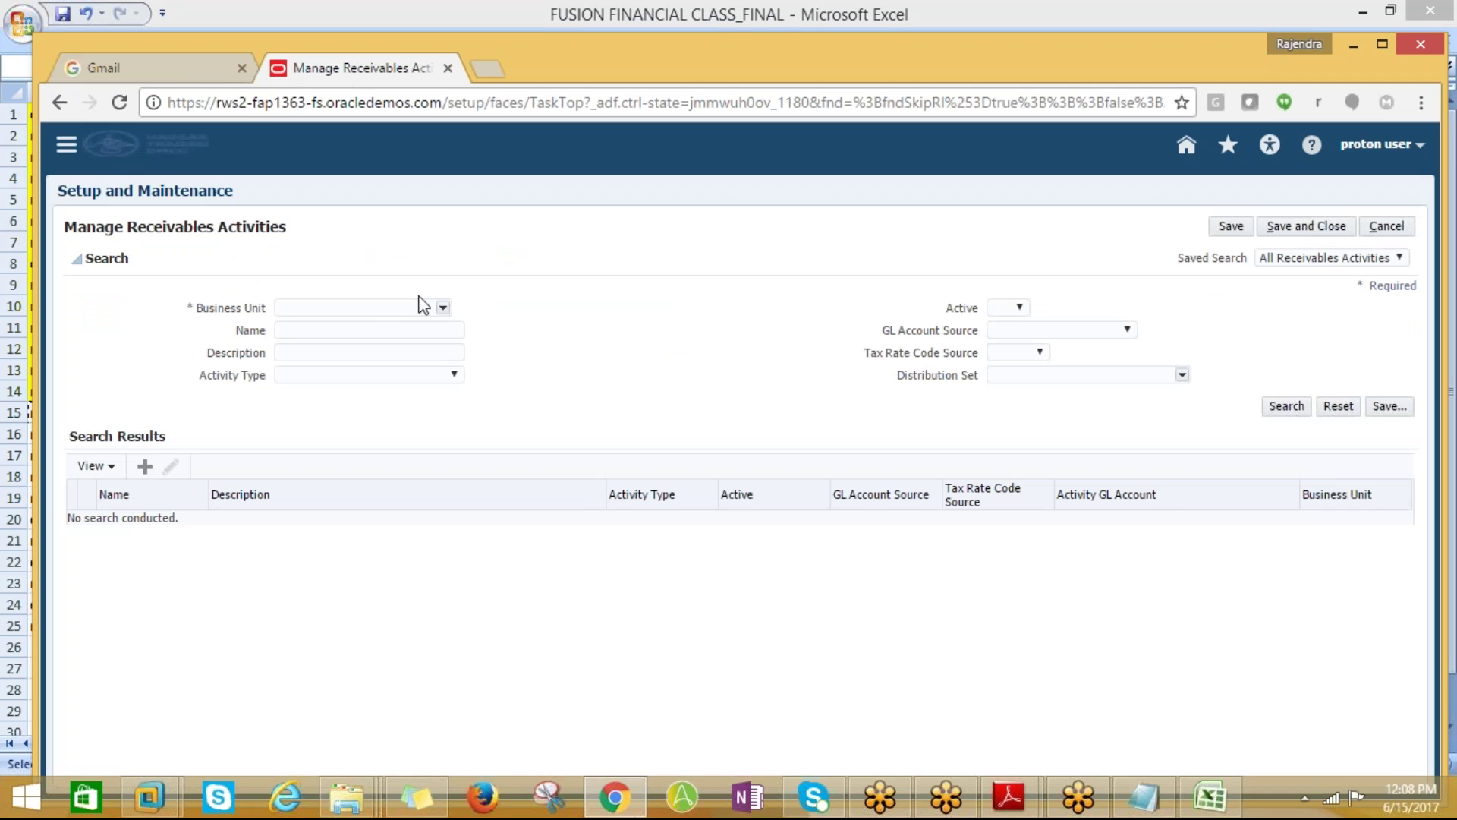
Find PROTON_BUSINESS UNIT with a Contains search and set it as the Business Unit
left_click(441, 309)
scroll(494, 422, "down", 3)
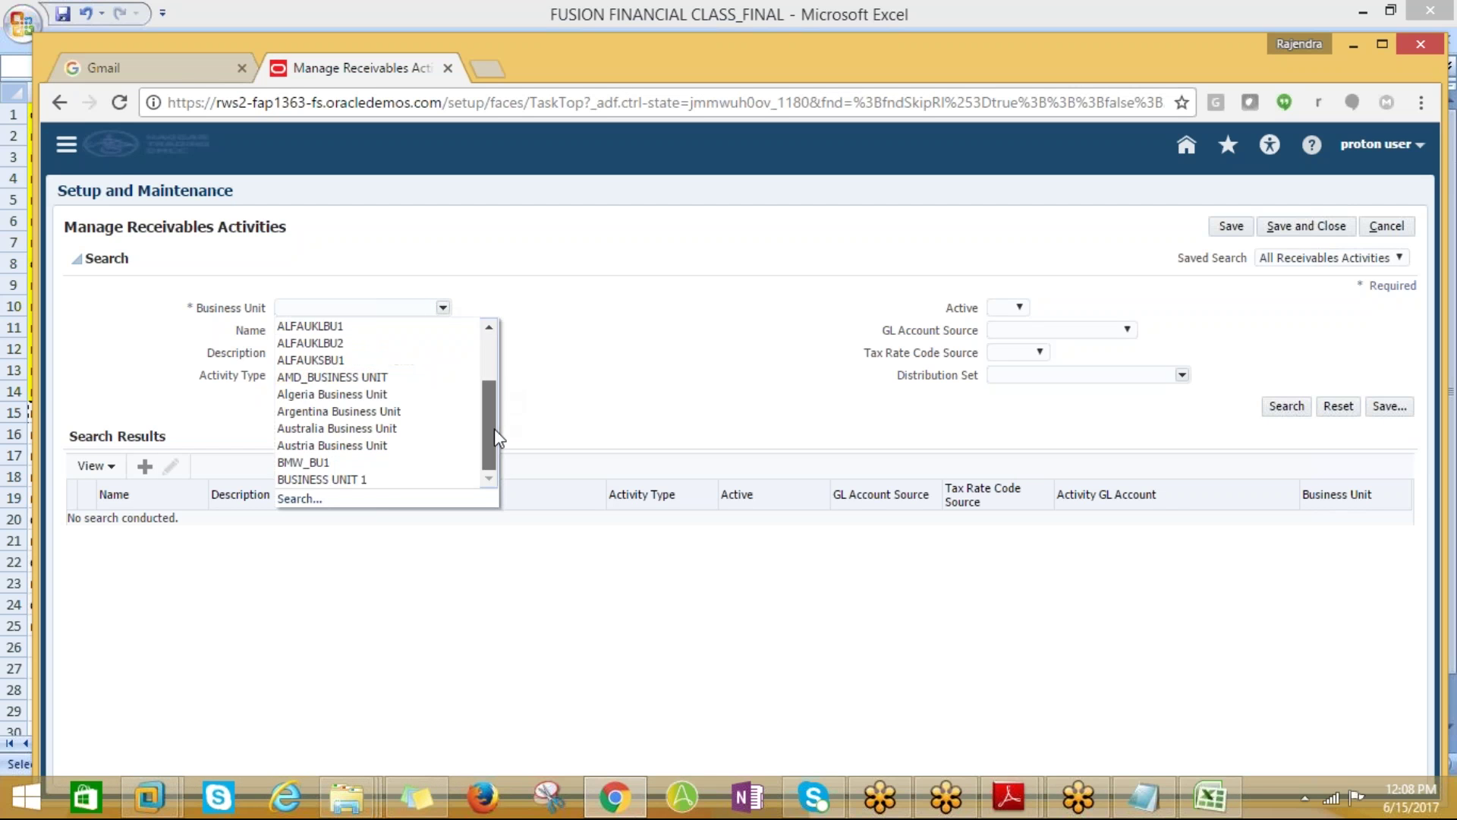
mouse_move(492, 416)
left_mouse_down()
mouse_move(505, 331)
mouse_move(494, 436)
left_mouse_up()
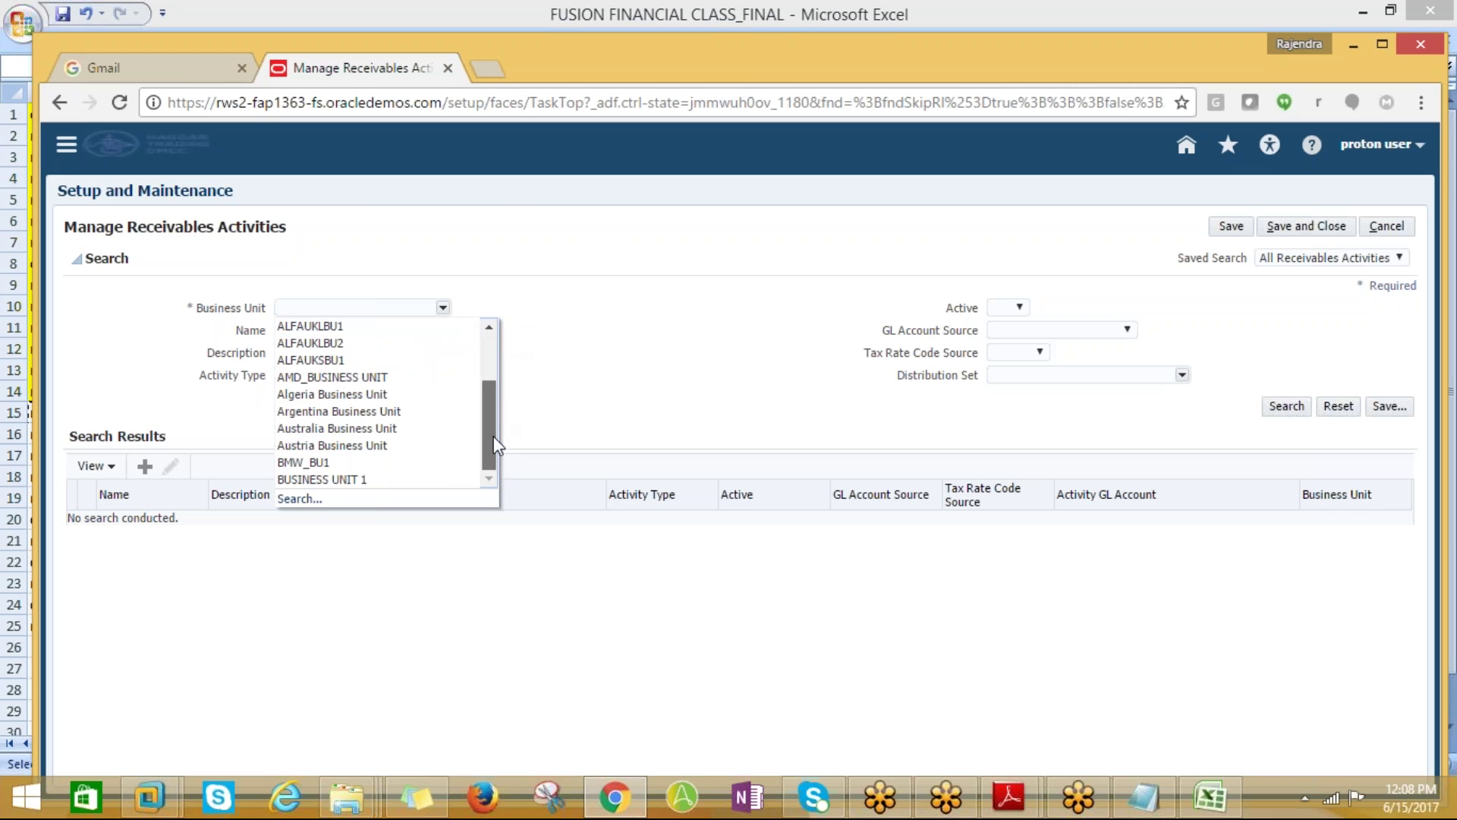
left_click(301, 499)
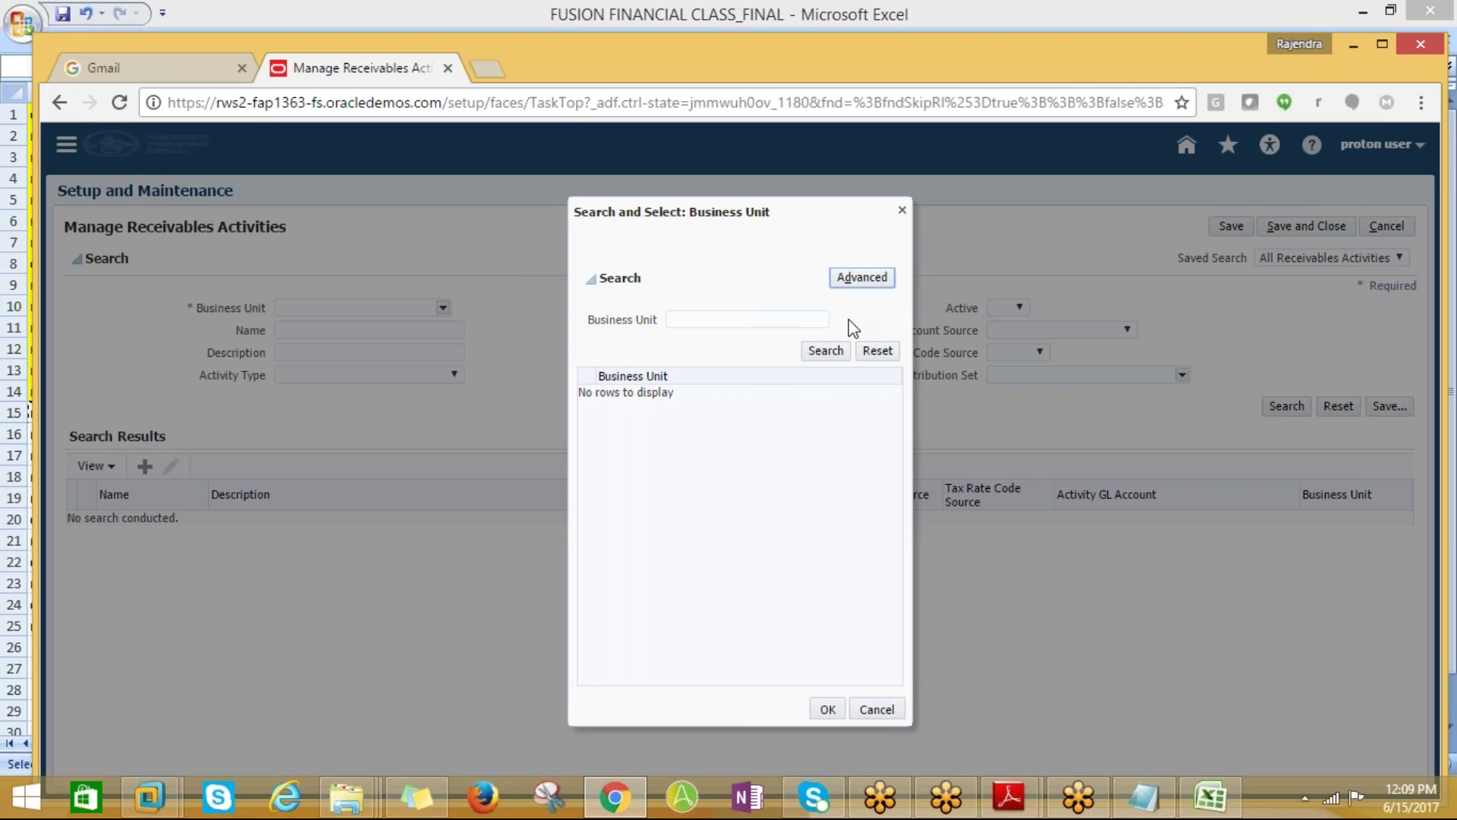
left_click(690, 318)
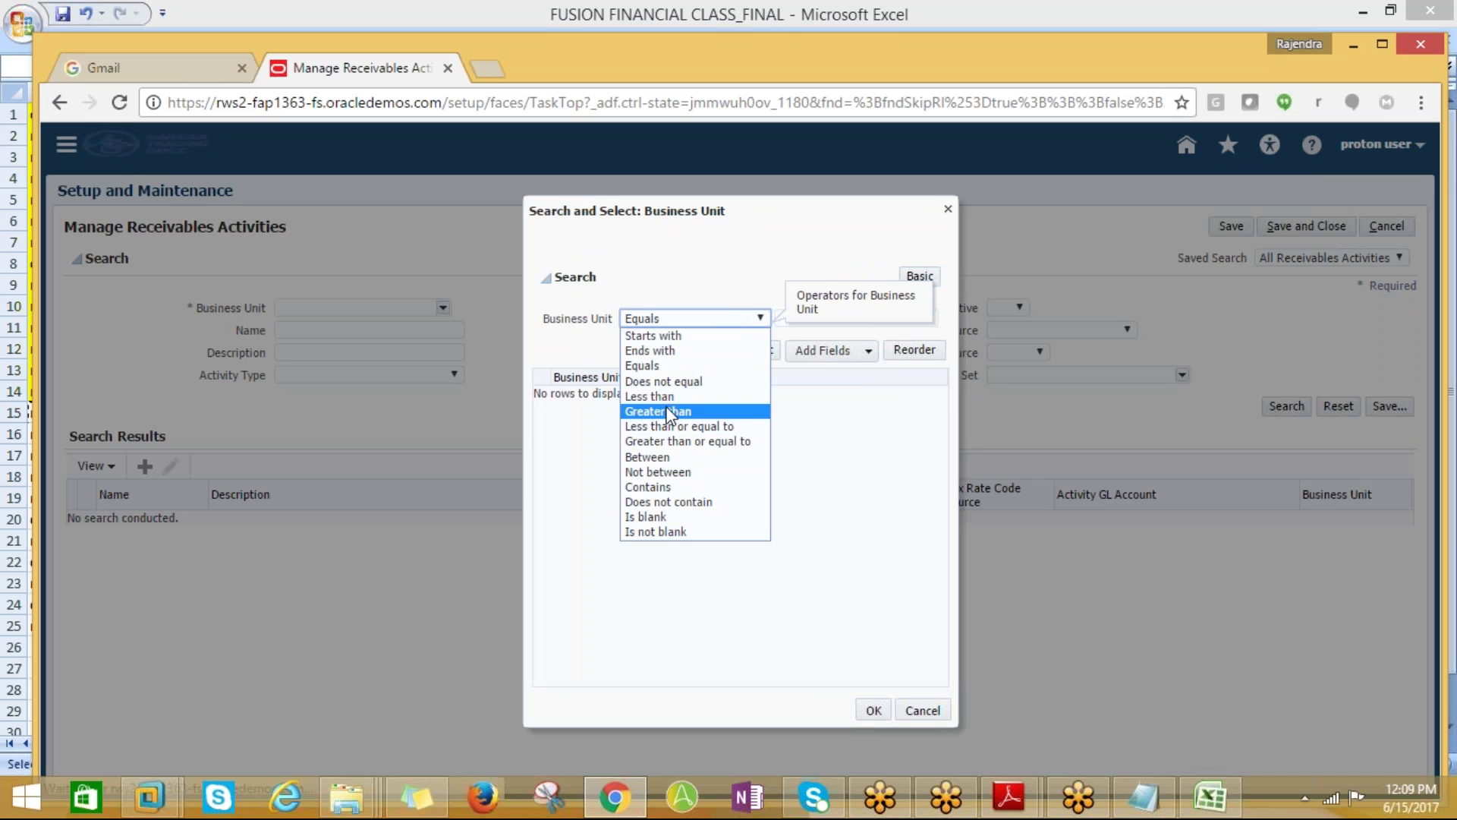
left_click(660, 487)
left_click(797, 321)
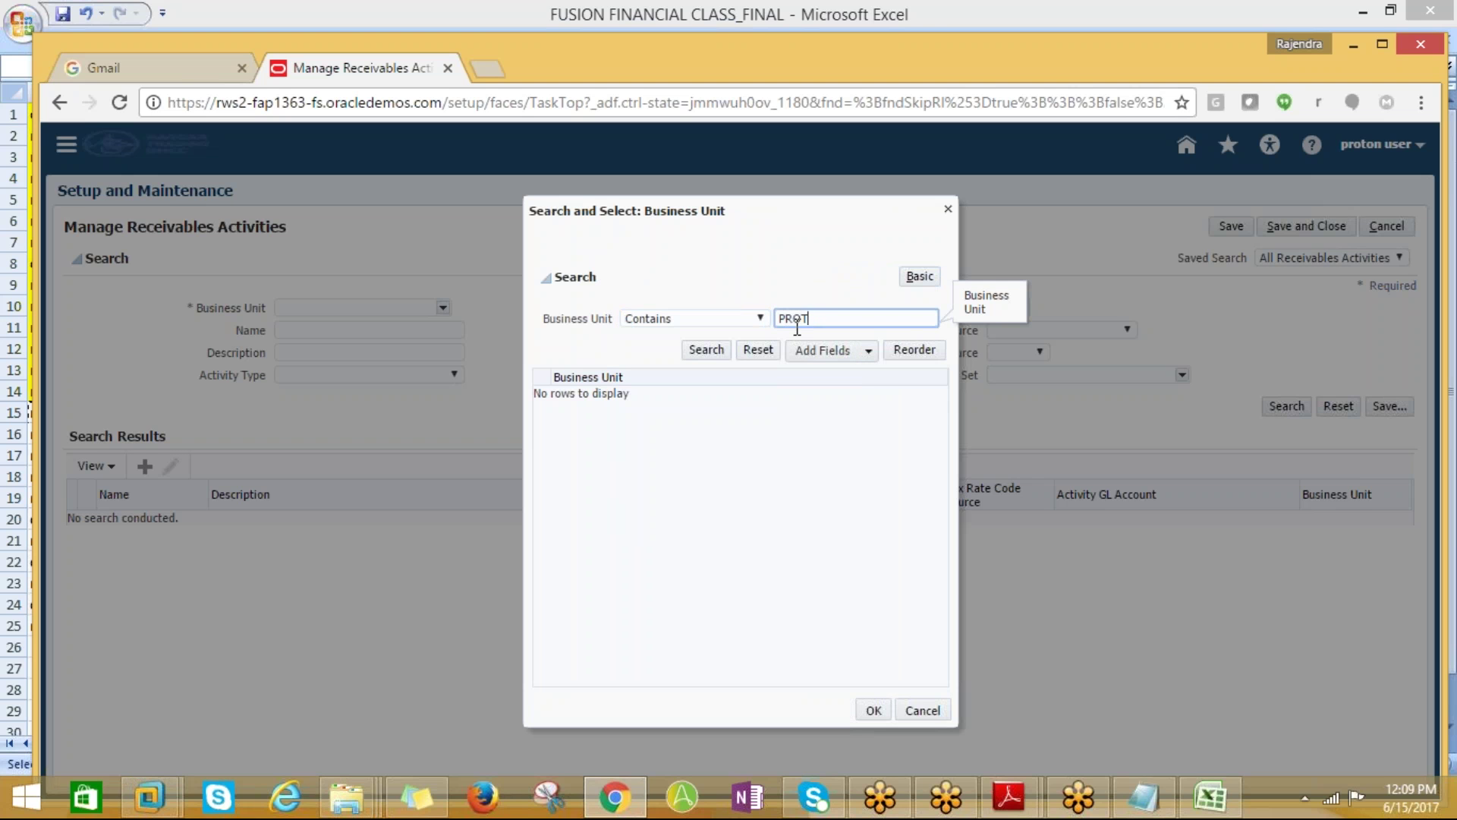
left_click(706, 350)
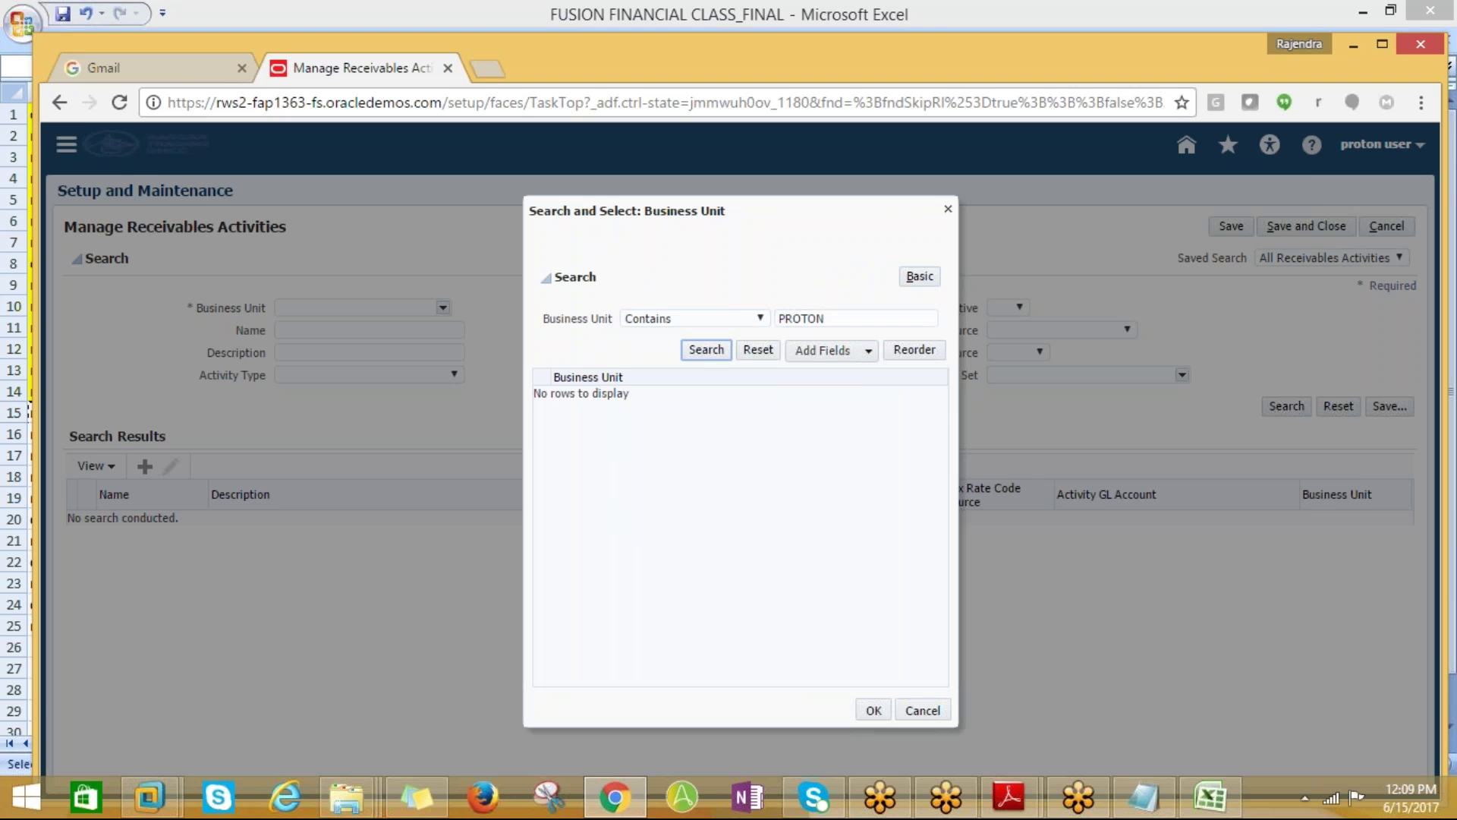
left_click(636, 396)
left_click(873, 710)
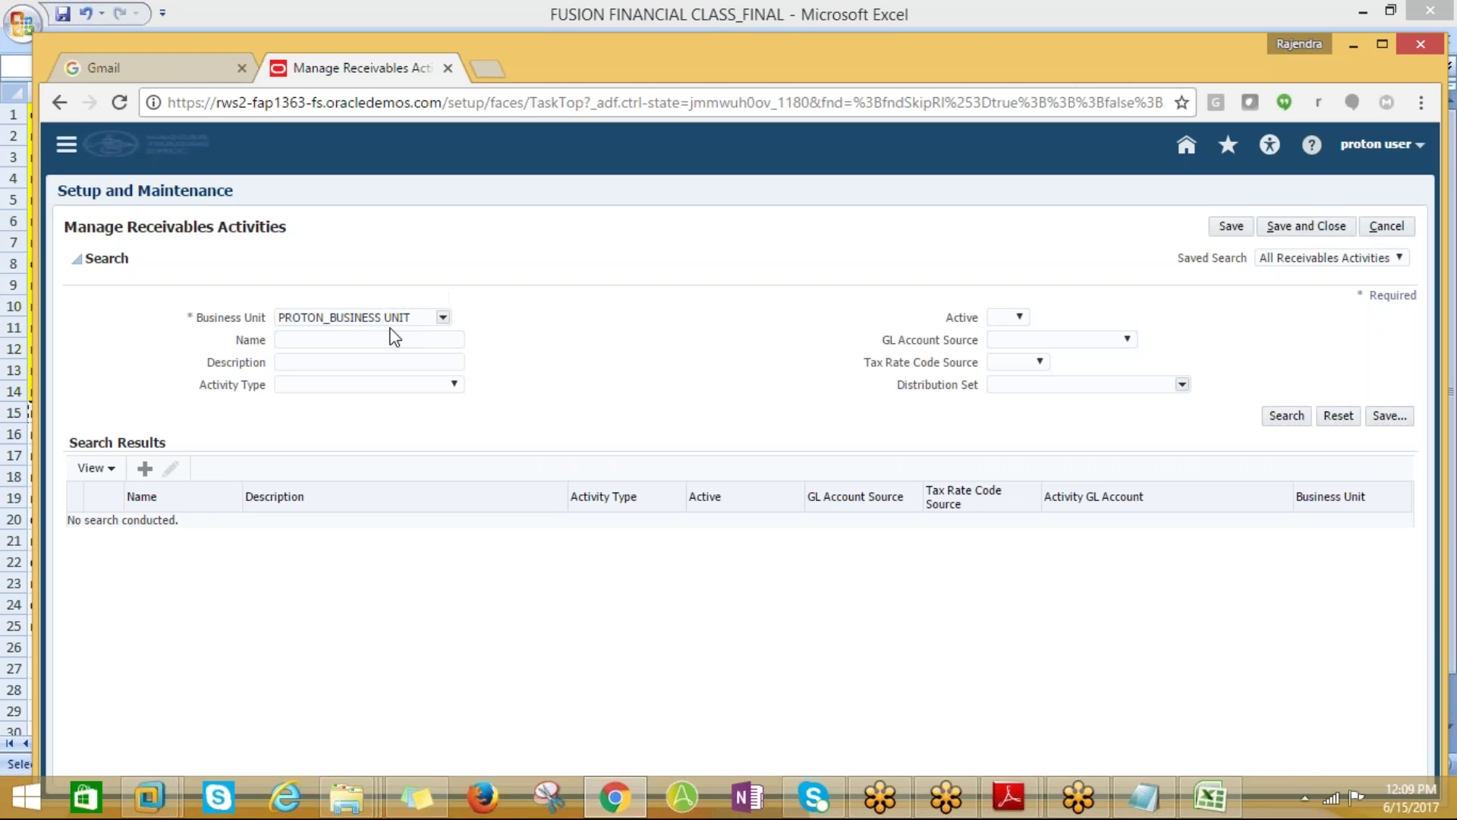
Enter PROTON_RECEIVABLE_ACTIVITIES as Name and Description with activity type Earned discount
left_click(387, 342)
type("PROTON_")
type("RECEIVABLE_")
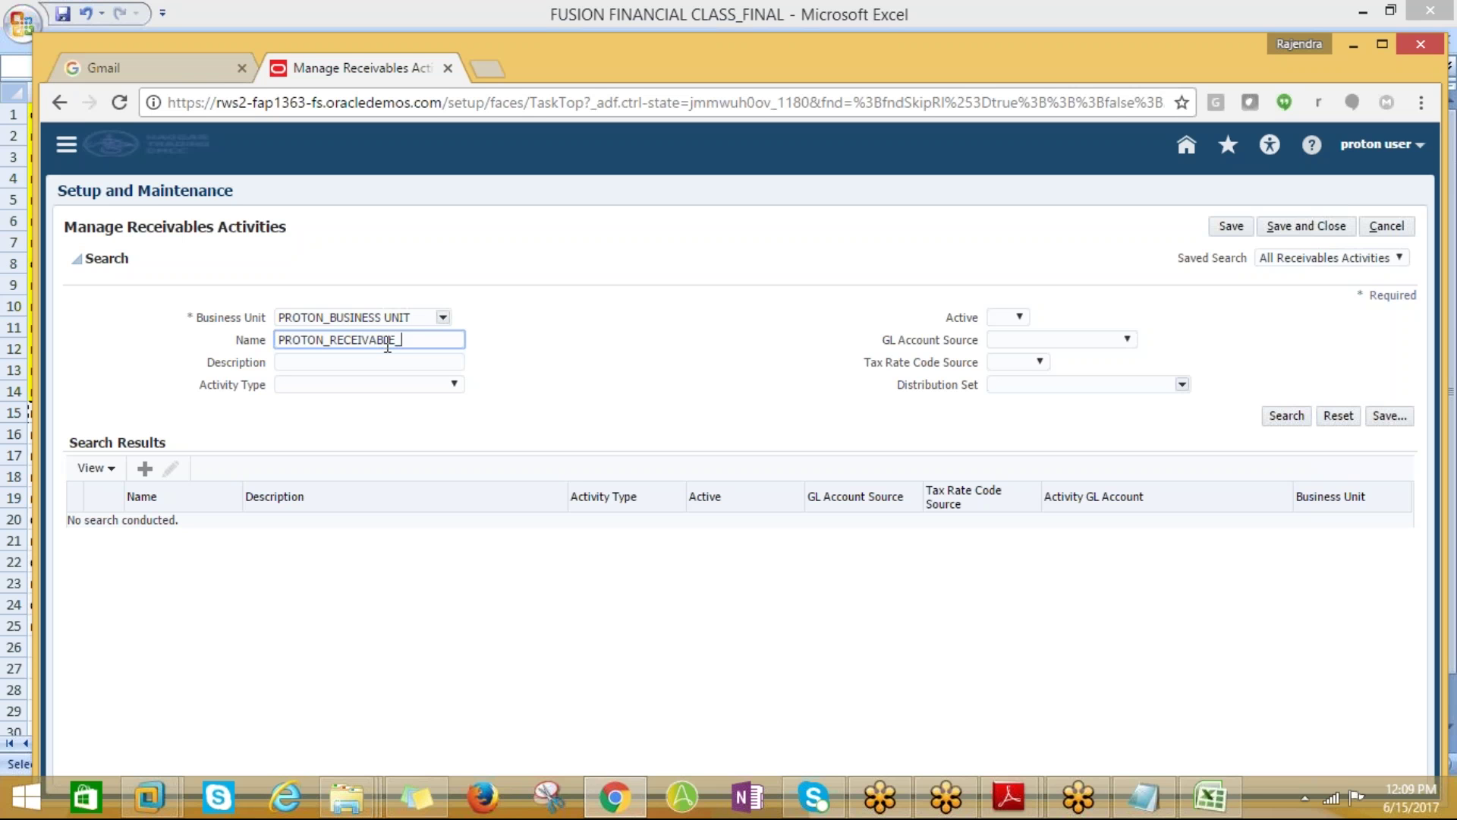
type("ACTIVITIES")
left_click_drag(285, 335, 505, 347)
left_click(309, 364)
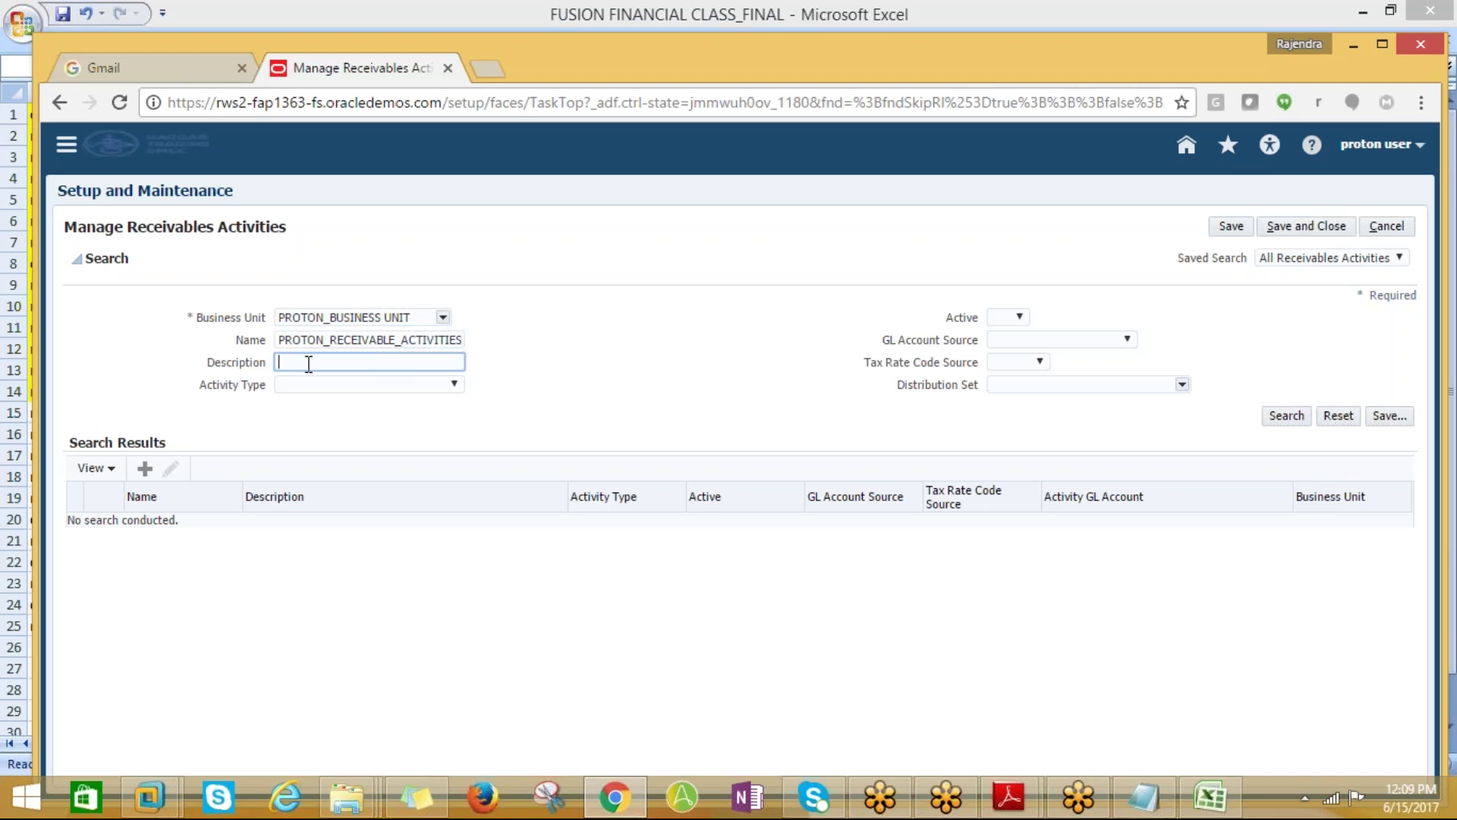
key("ctrl+v")
left_click(449, 386)
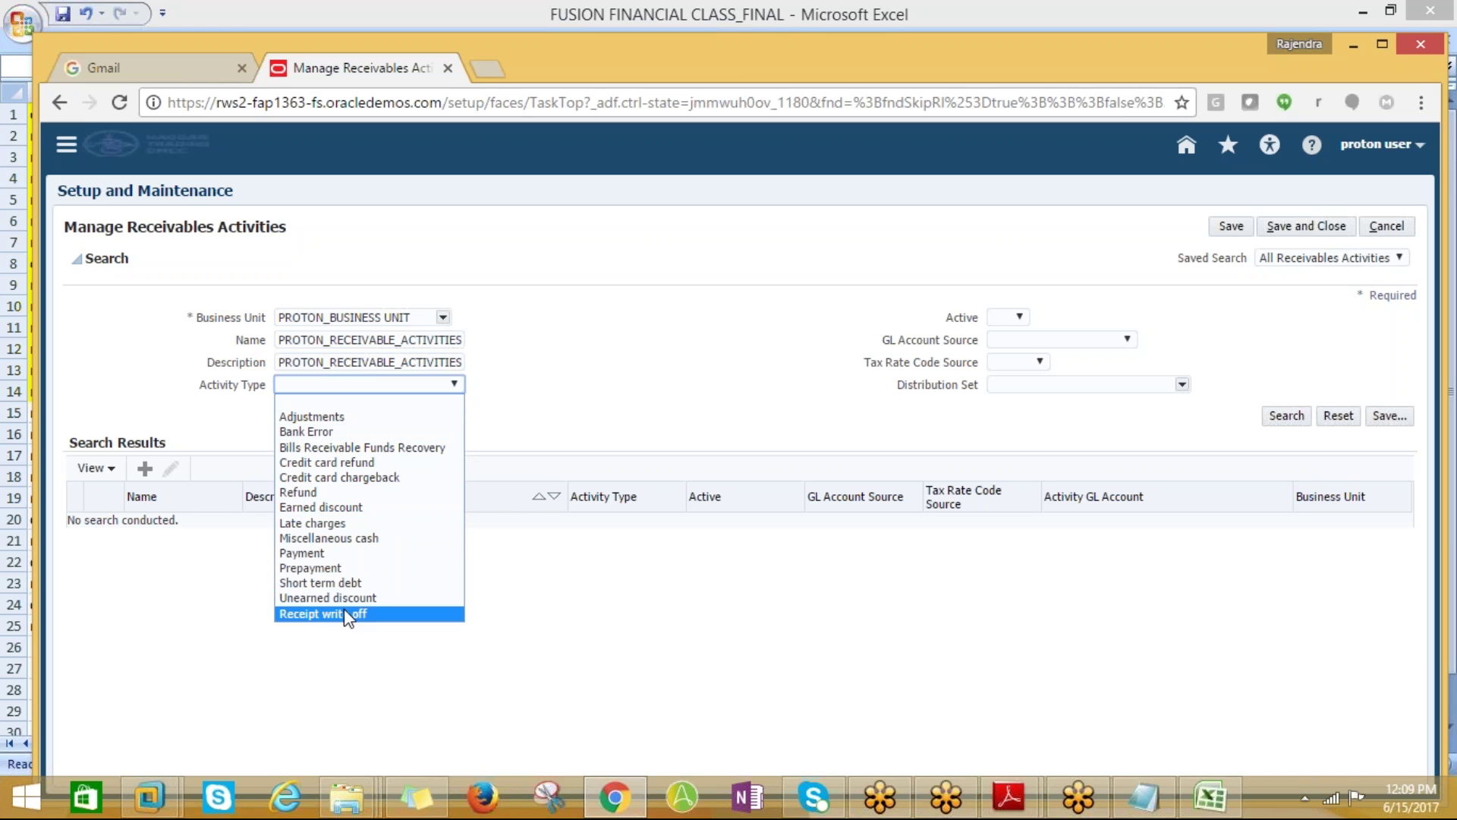
left_click(321, 507)
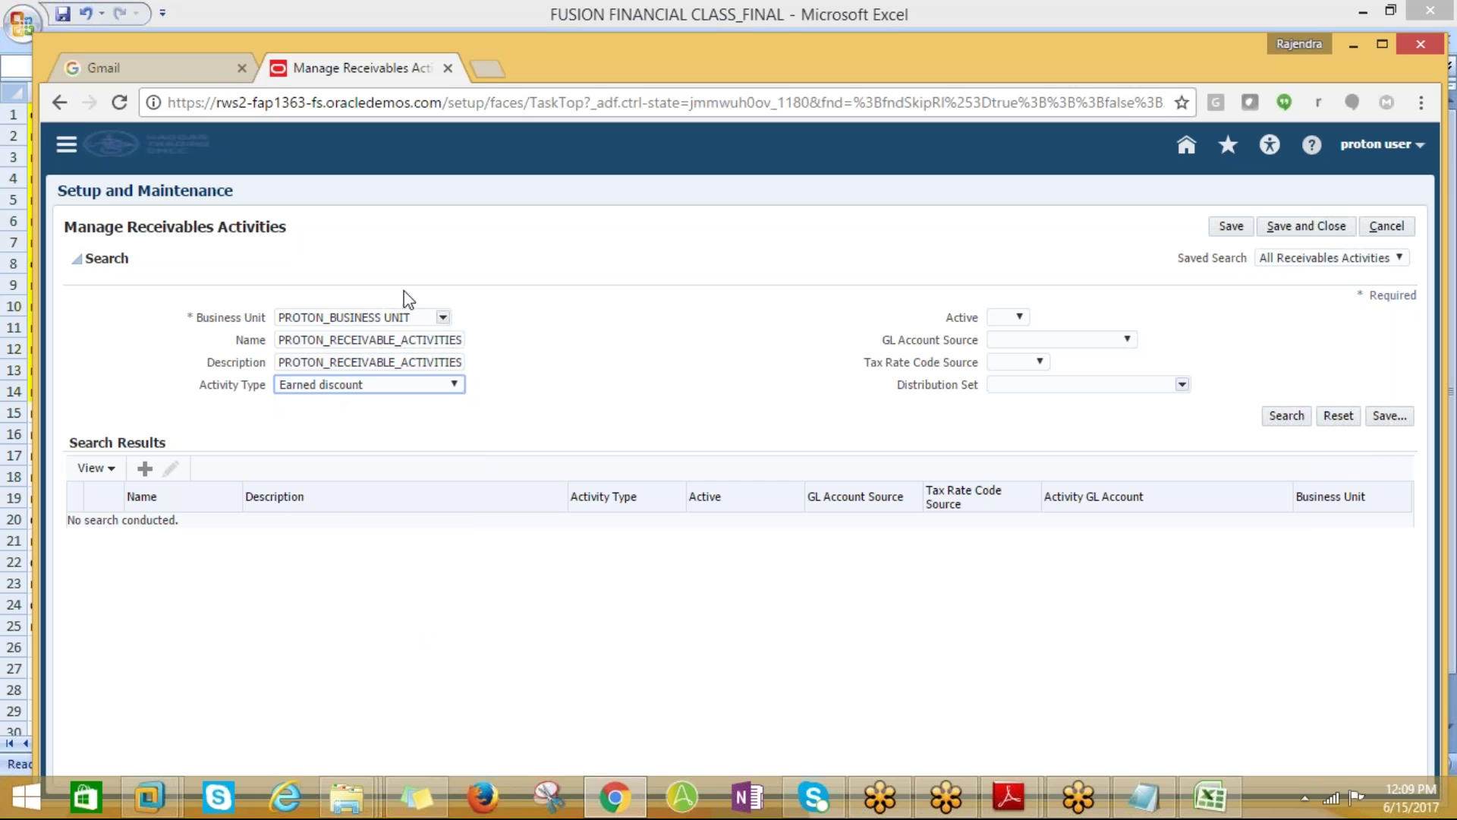
Set the Active filter to Yes and begin a new receivables activity
key("alt+Tab")
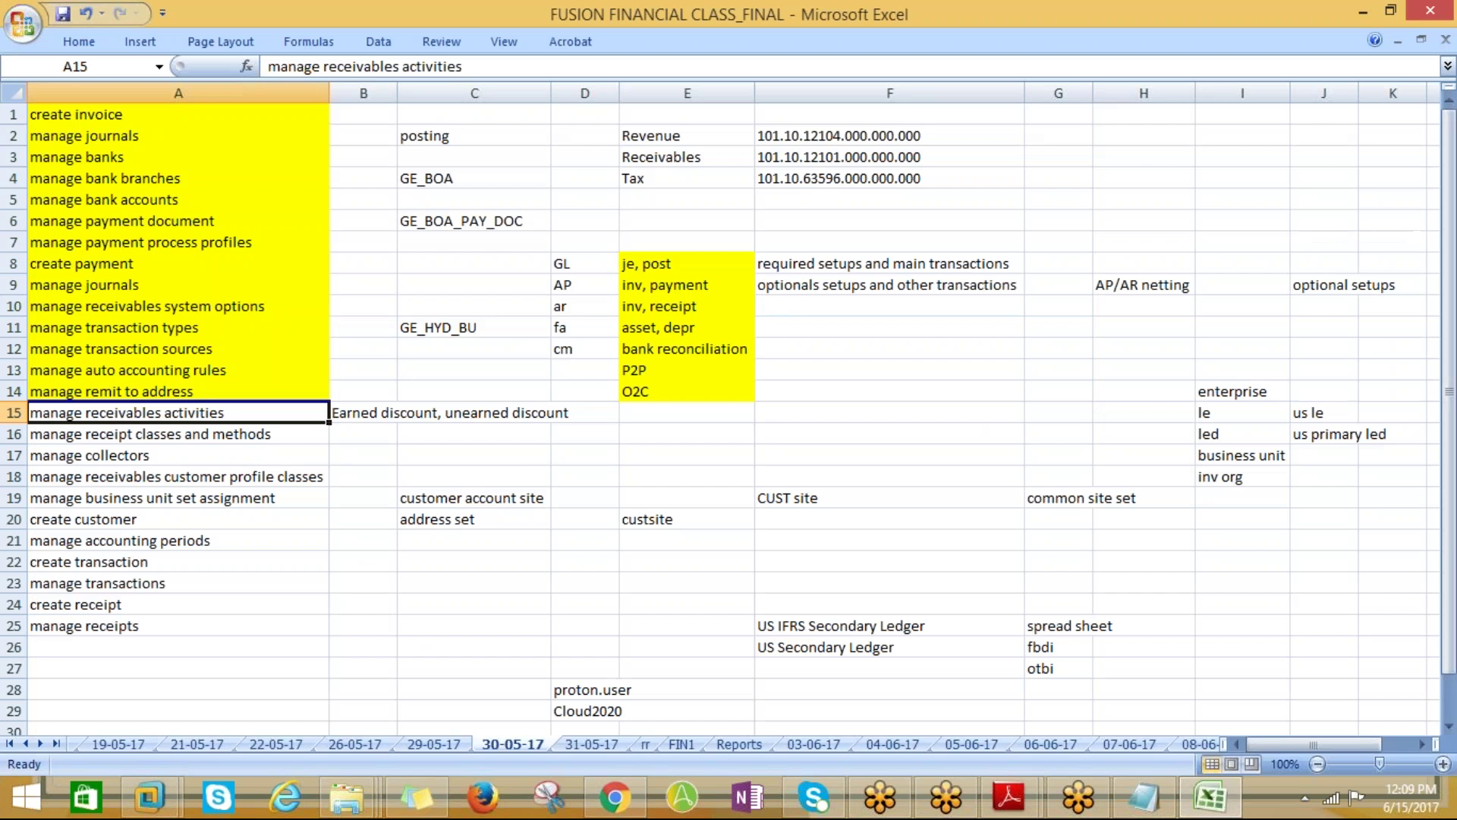
key("alt+Tab")
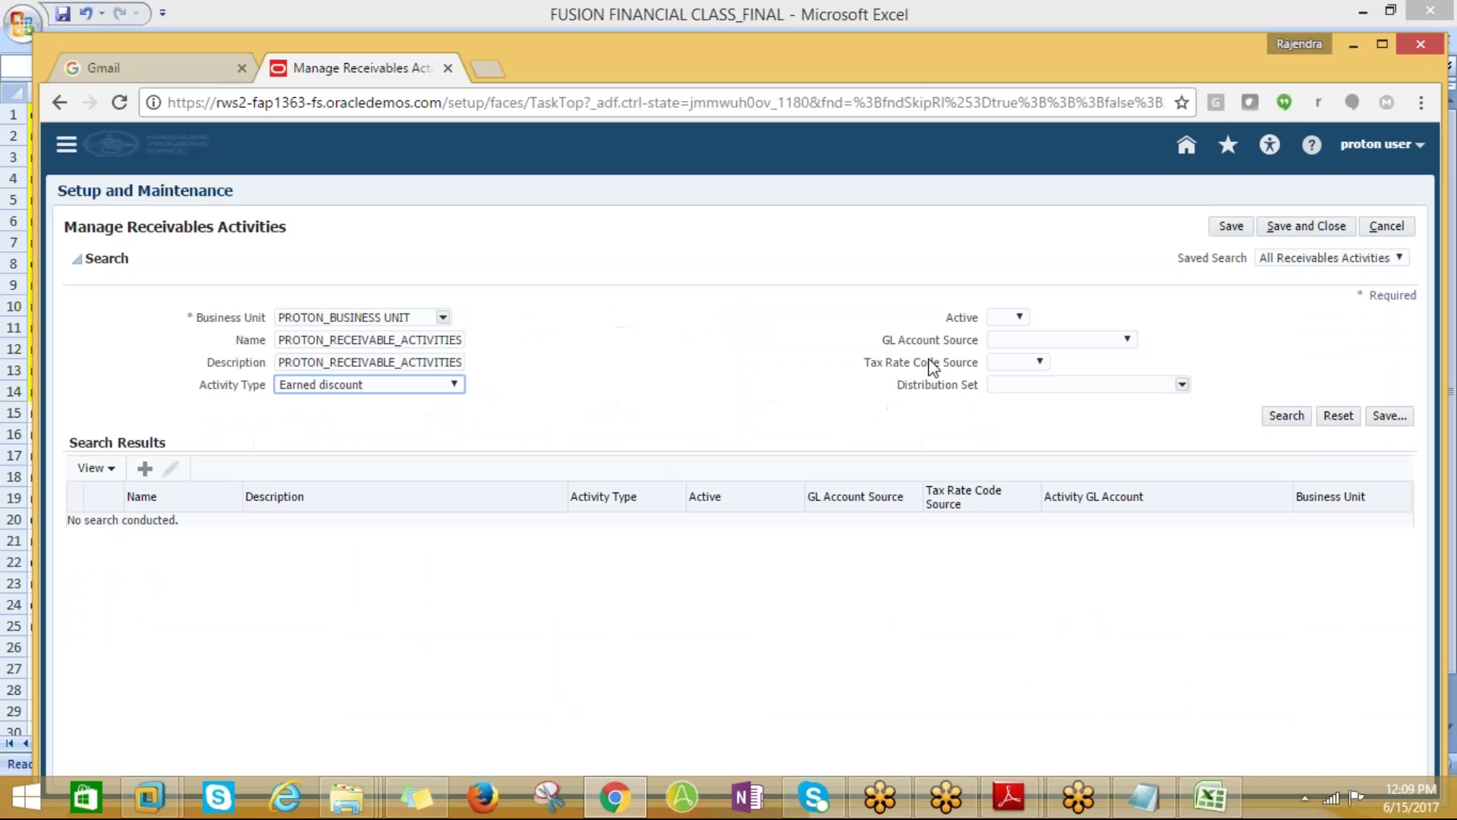
left_click(1003, 318)
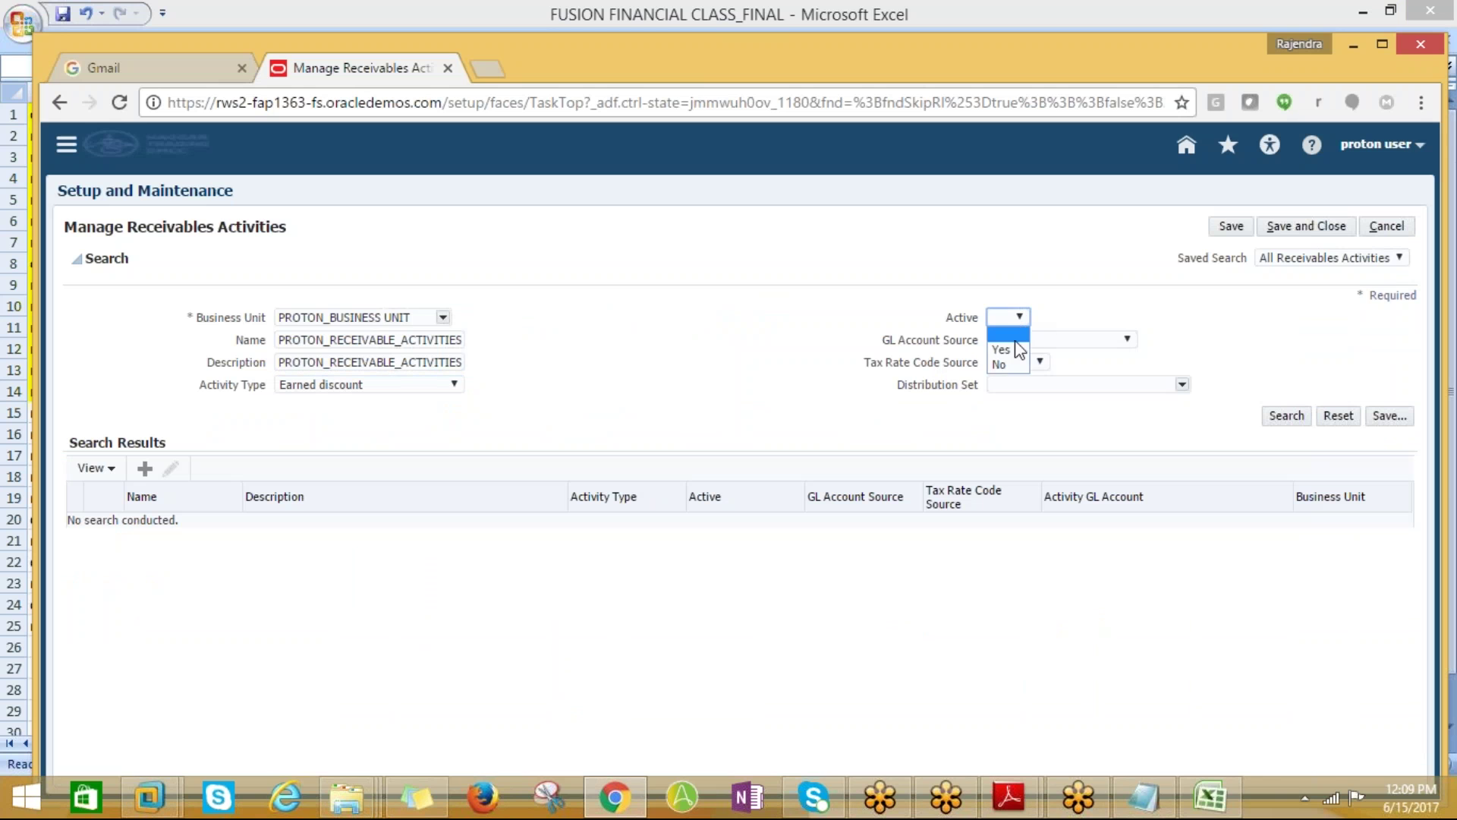
left_click(1012, 348)
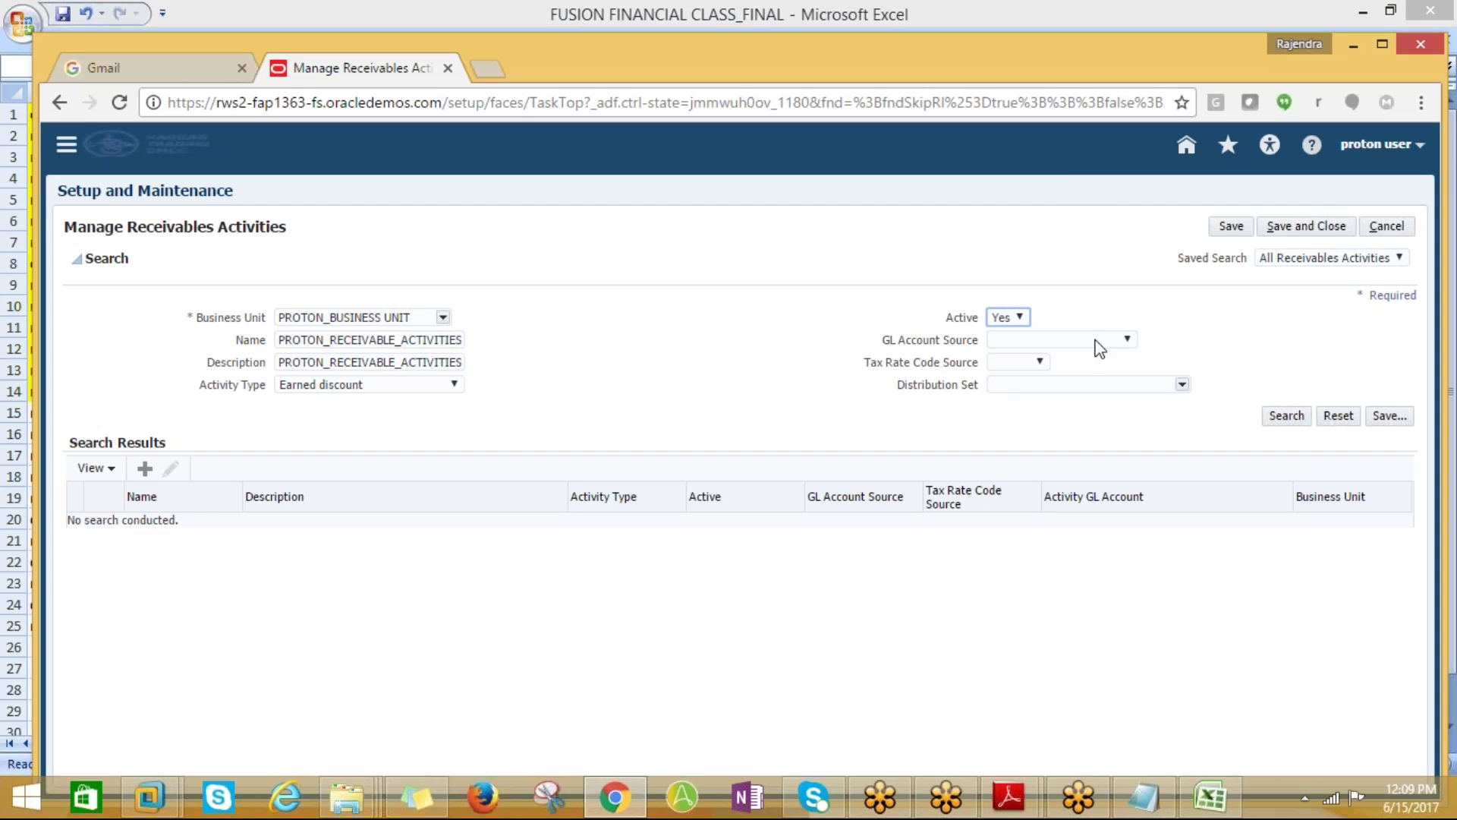
left_click(1109, 337)
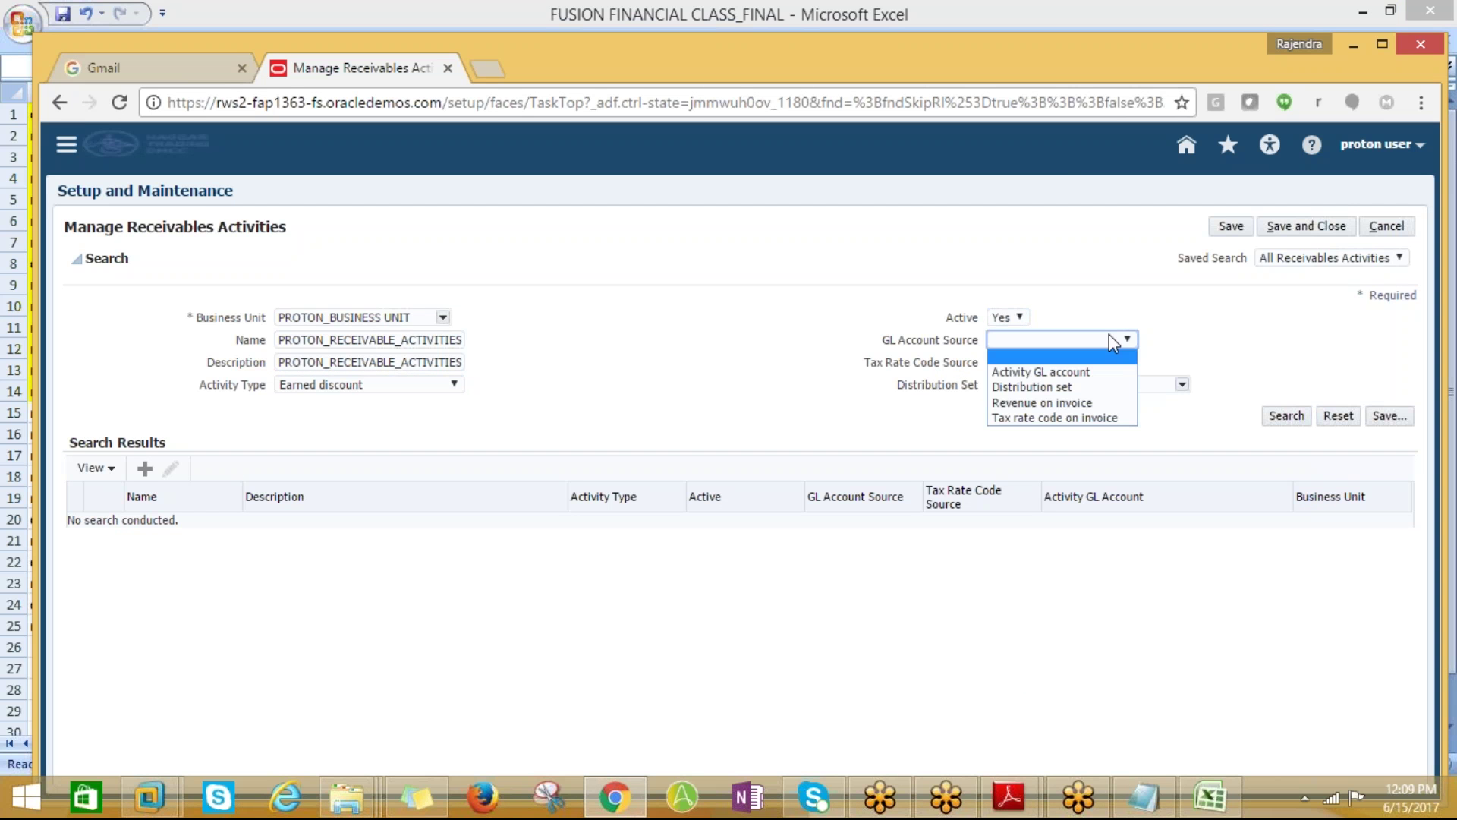
left_click(1177, 303)
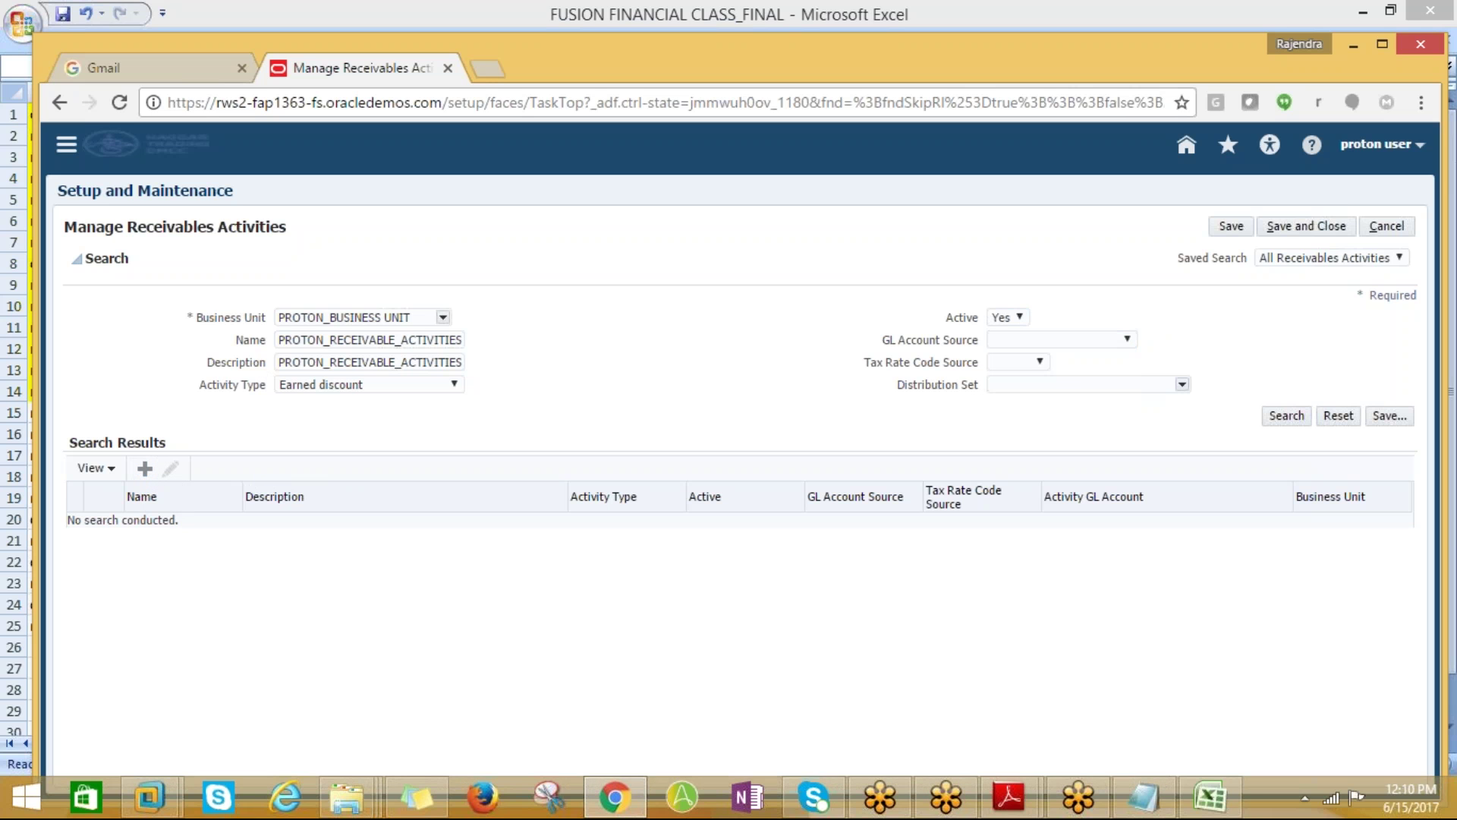
left_click_drag(283, 339, 491, 355)
key("ctrl+c")
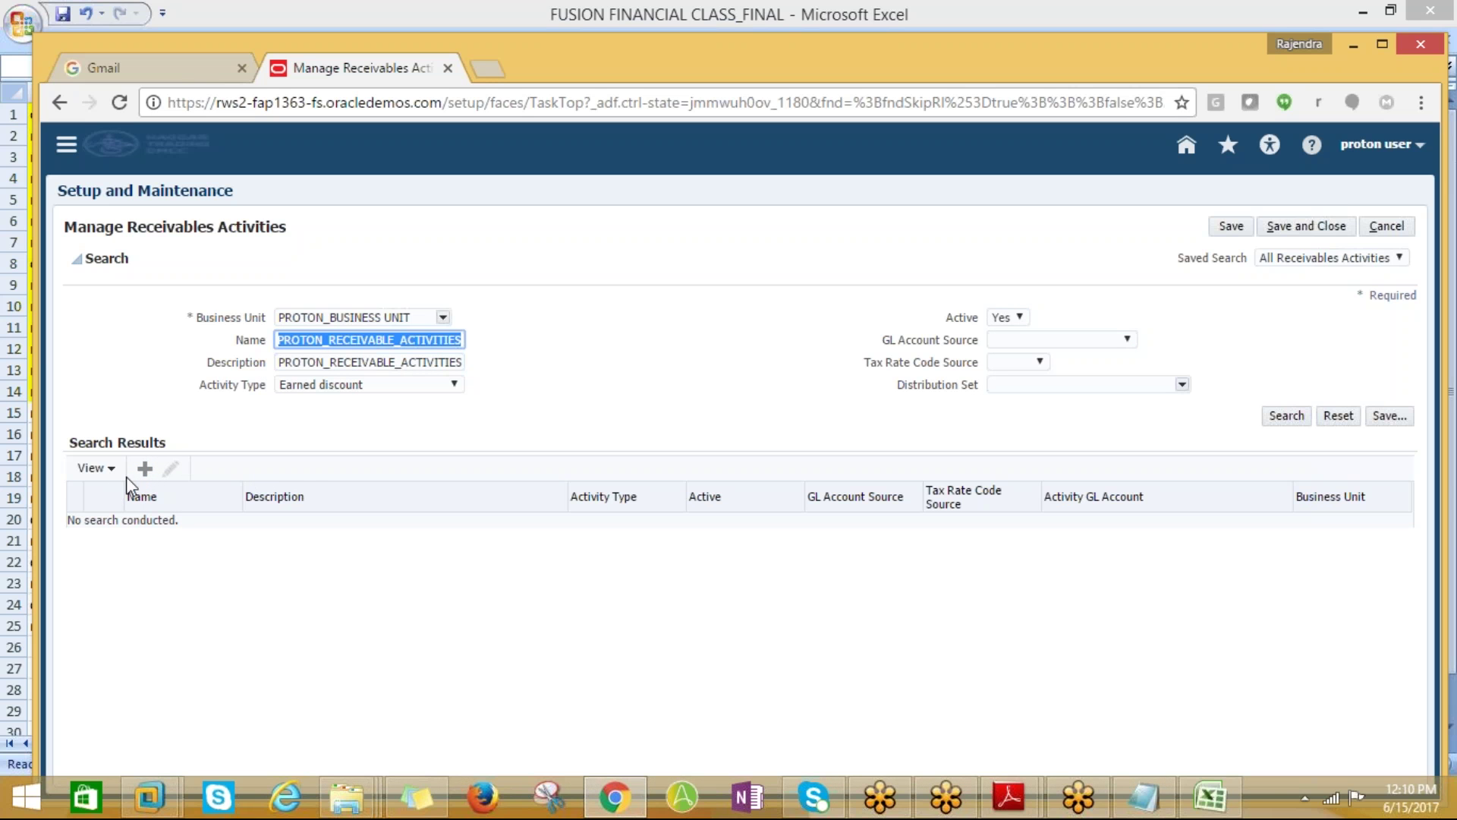
left_click(129, 546)
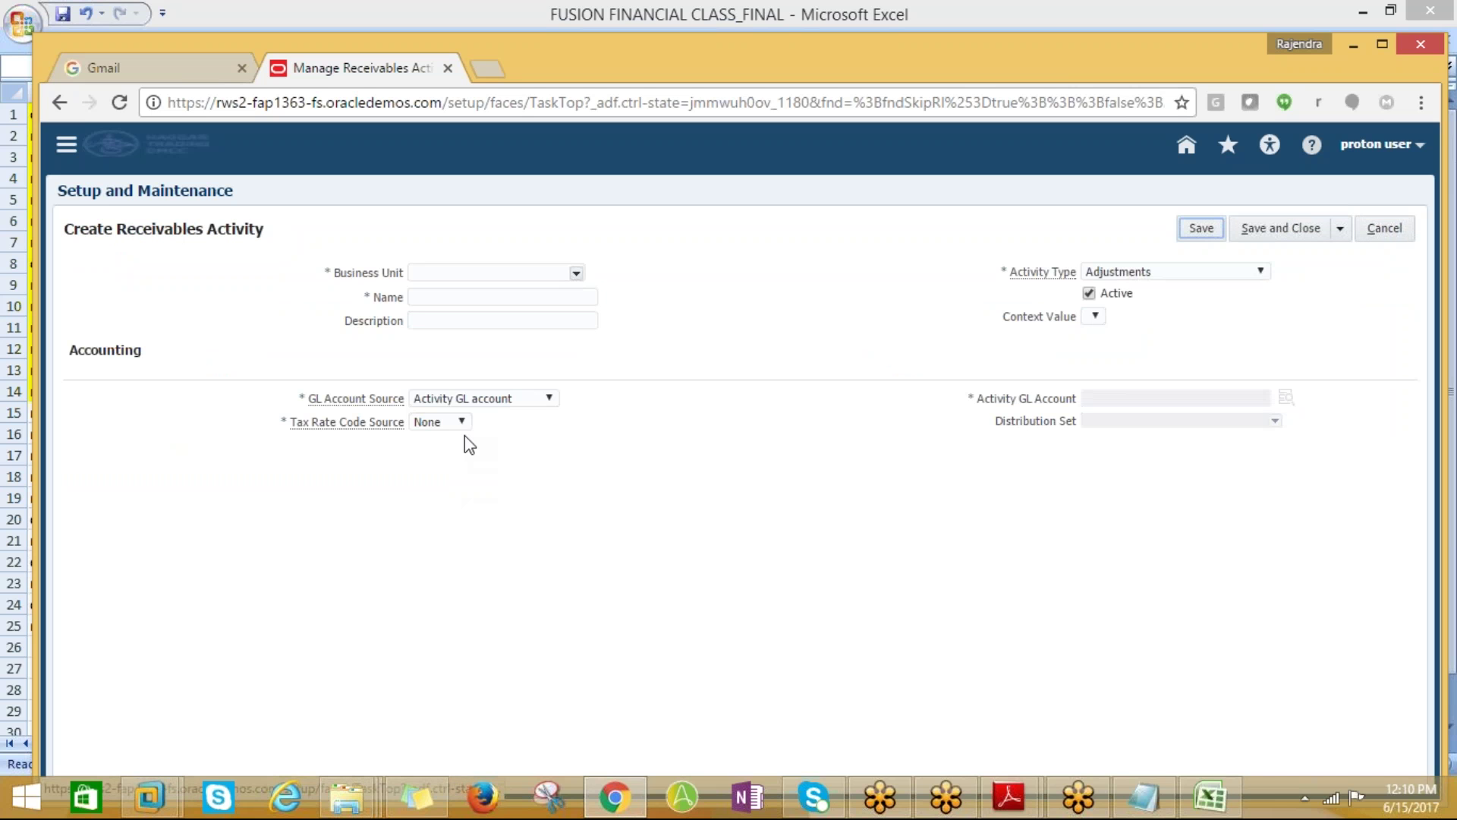
Open the Business Unit search dialog for the new receivables activity
left_click(577, 274)
left_click_drag(623, 311, 627, 346)
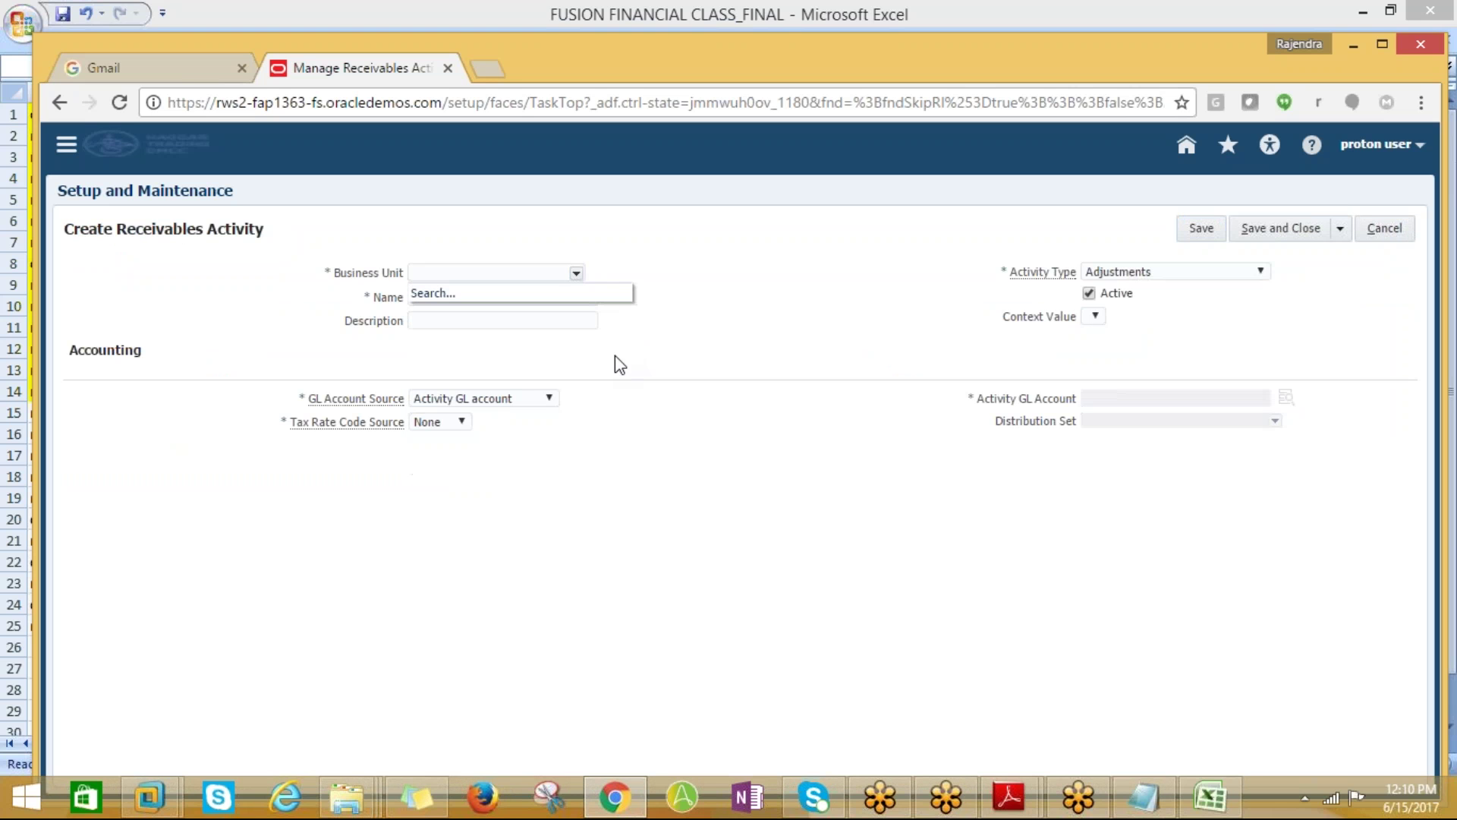
left_click(577, 274)
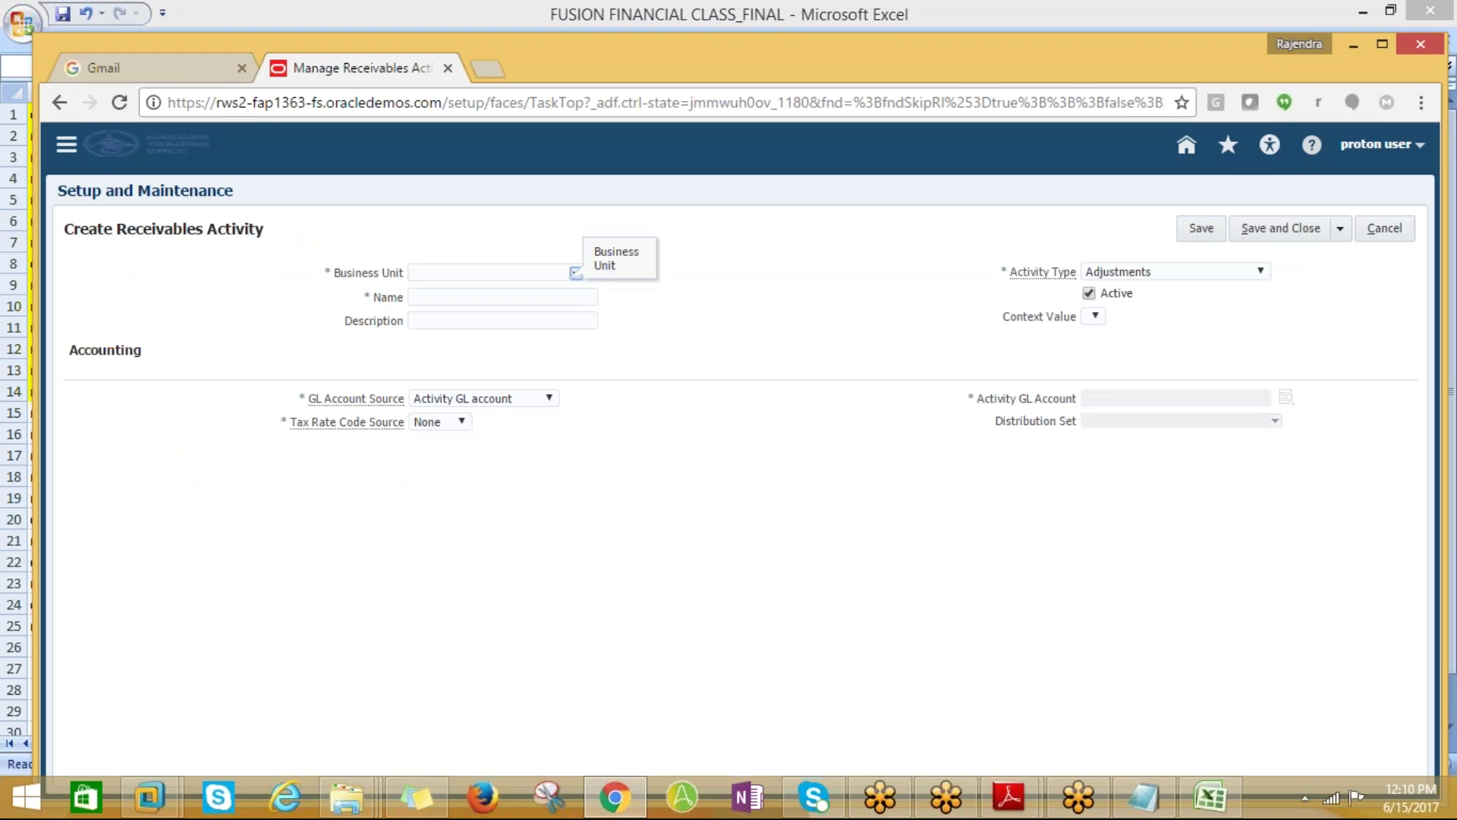
left_click(578, 274)
left_click(578, 275)
left_click(577, 275)
left_click(423, 294)
left_click(577, 273)
left_click(532, 291)
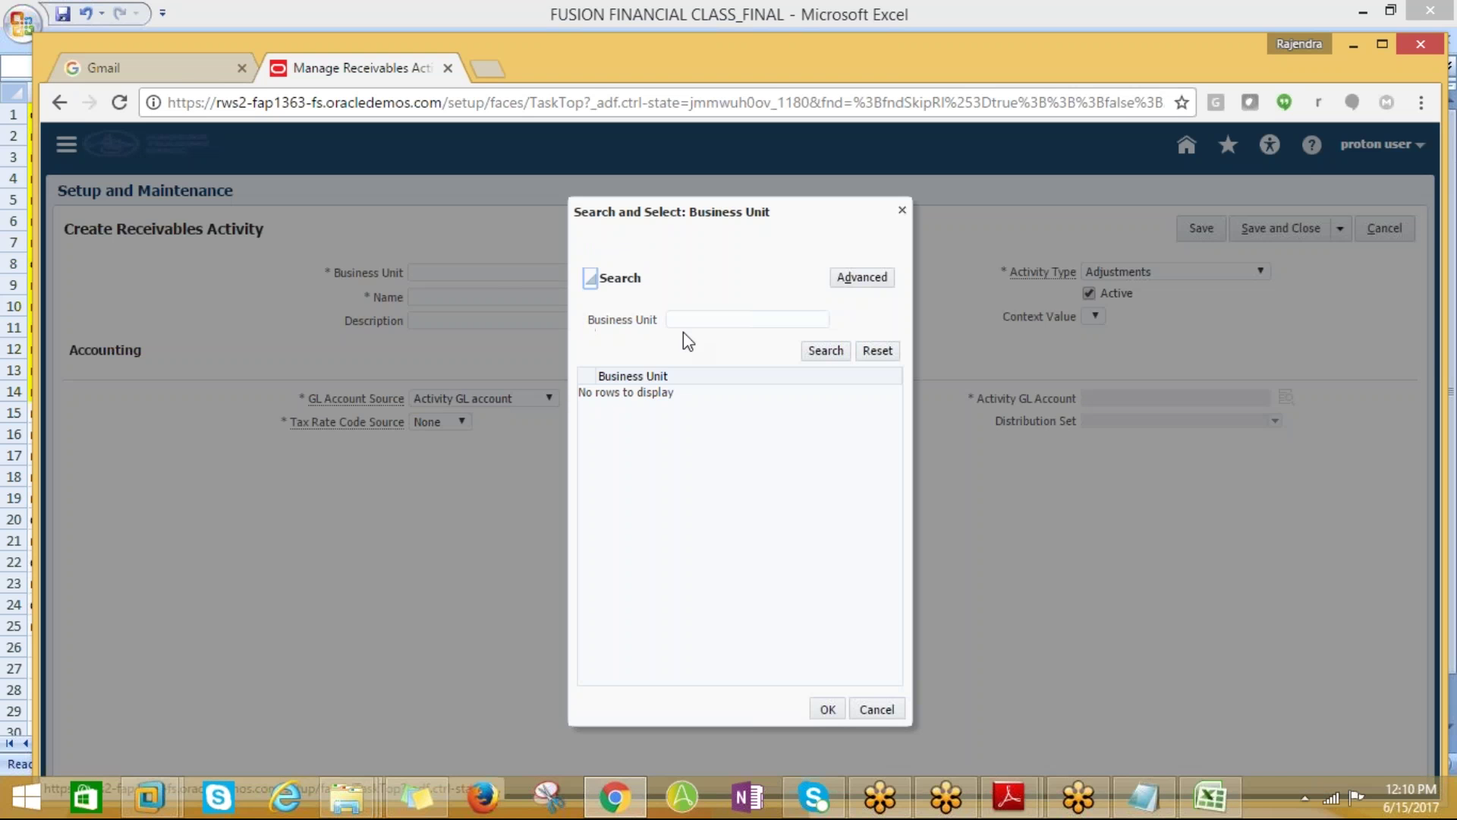
Find PROTON_BUSINESS UNIT with an advanced Contains search on %PROTON and select it
left_click(862, 276)
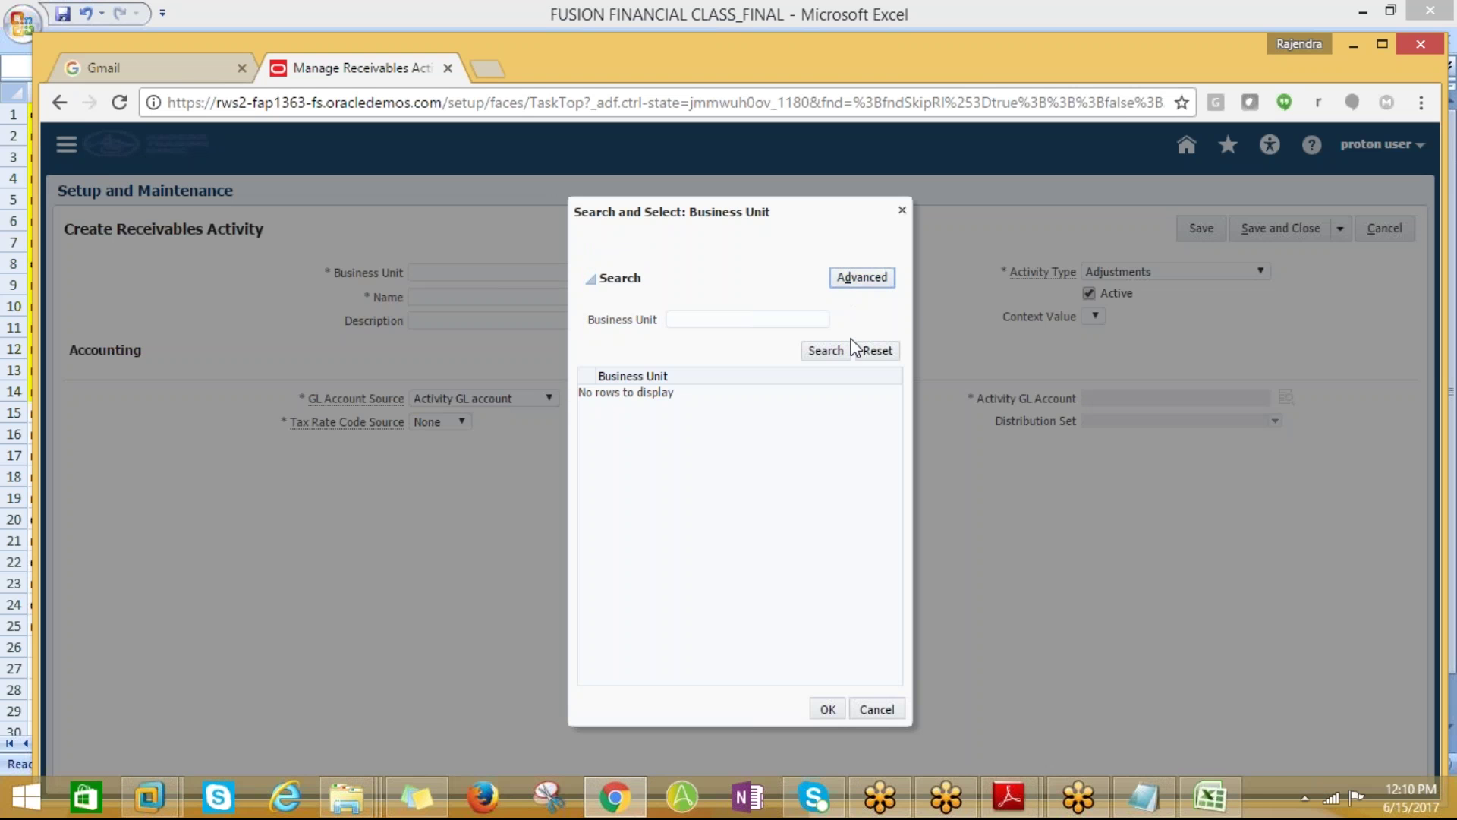
left_click(757, 319)
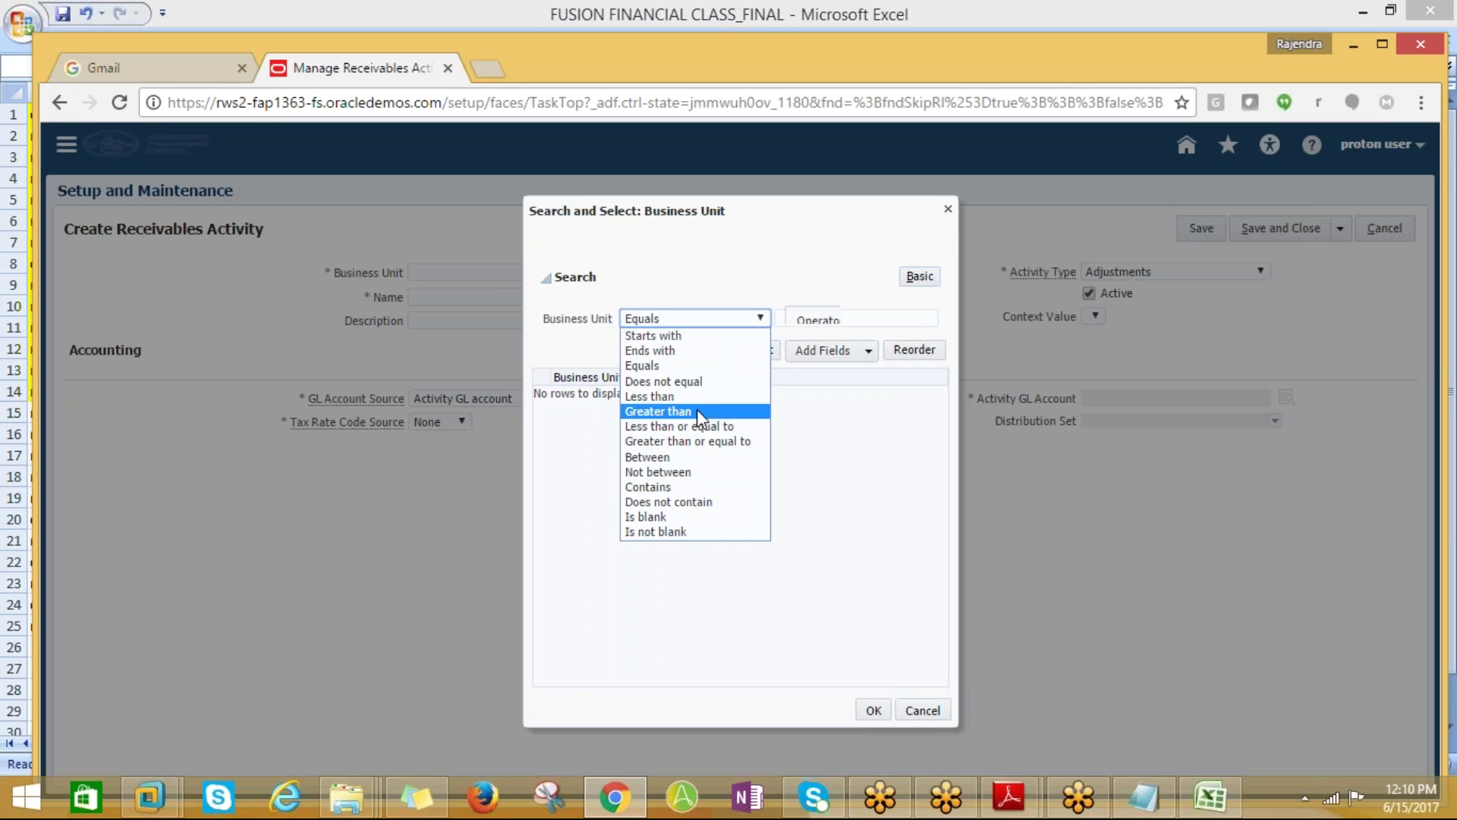
left_click(657, 490)
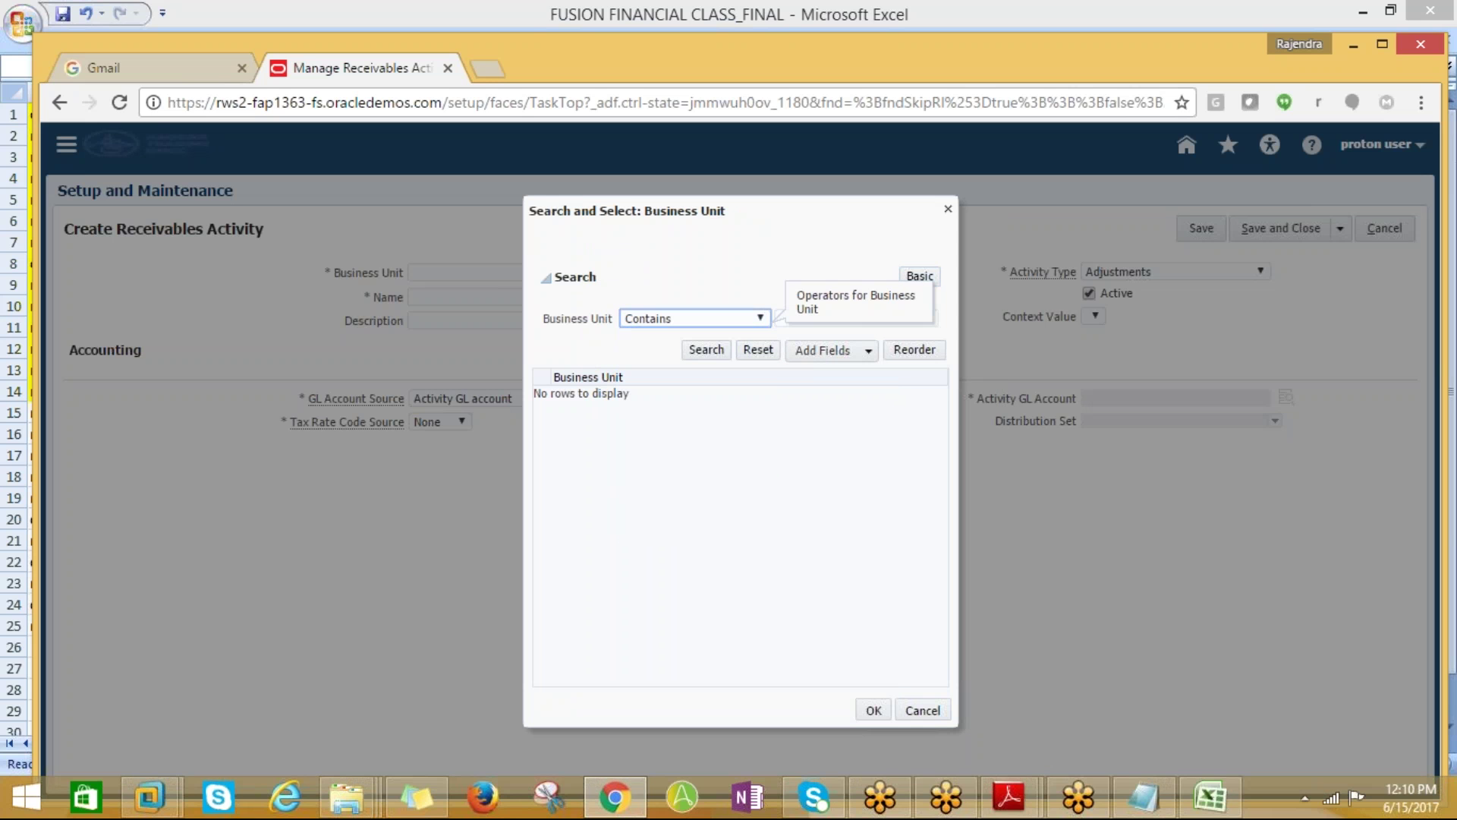
left_click(790, 316)
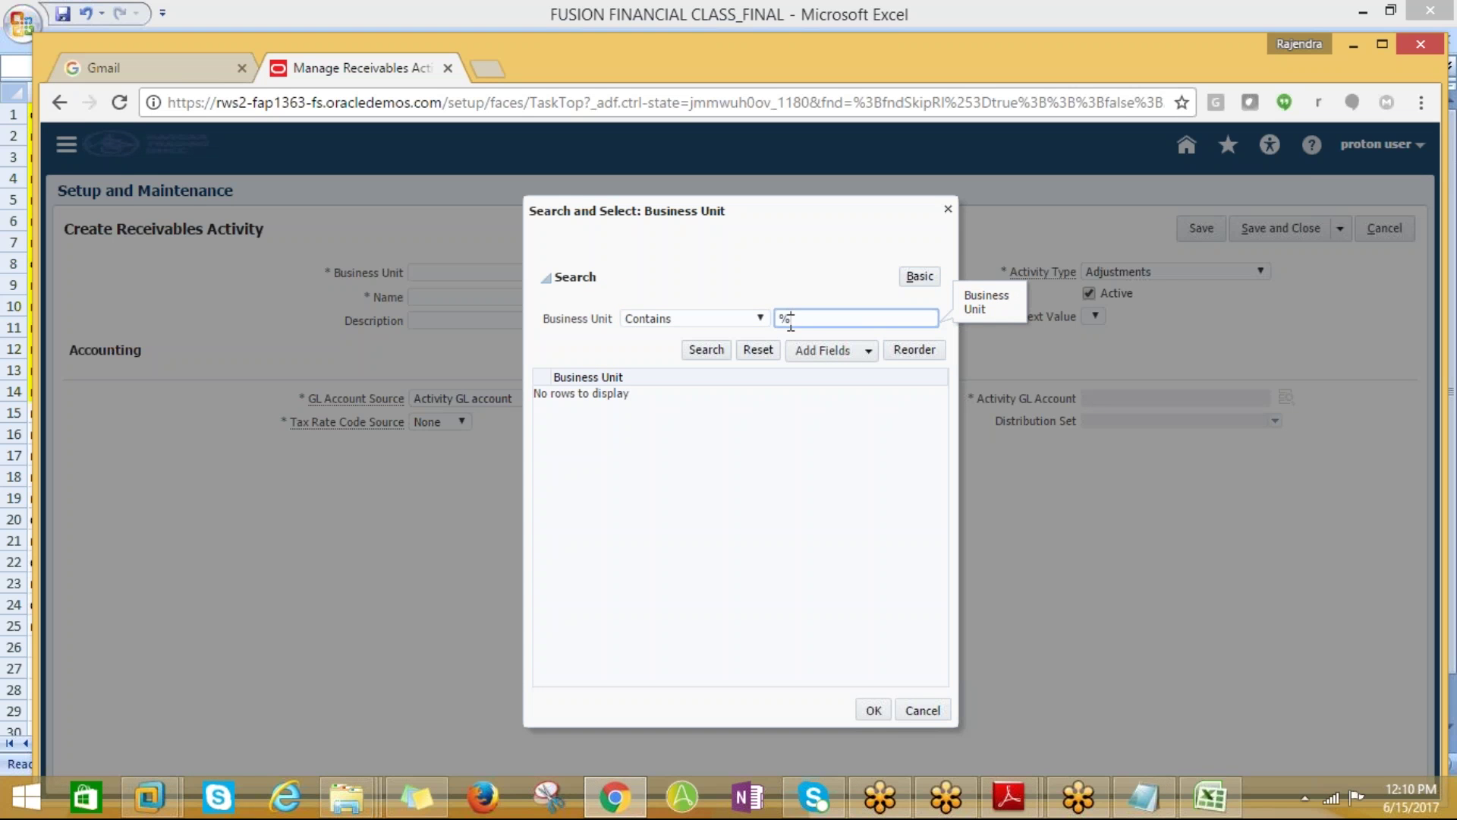
type("%PROTON%")
left_click(706, 349)
left_click(643, 394)
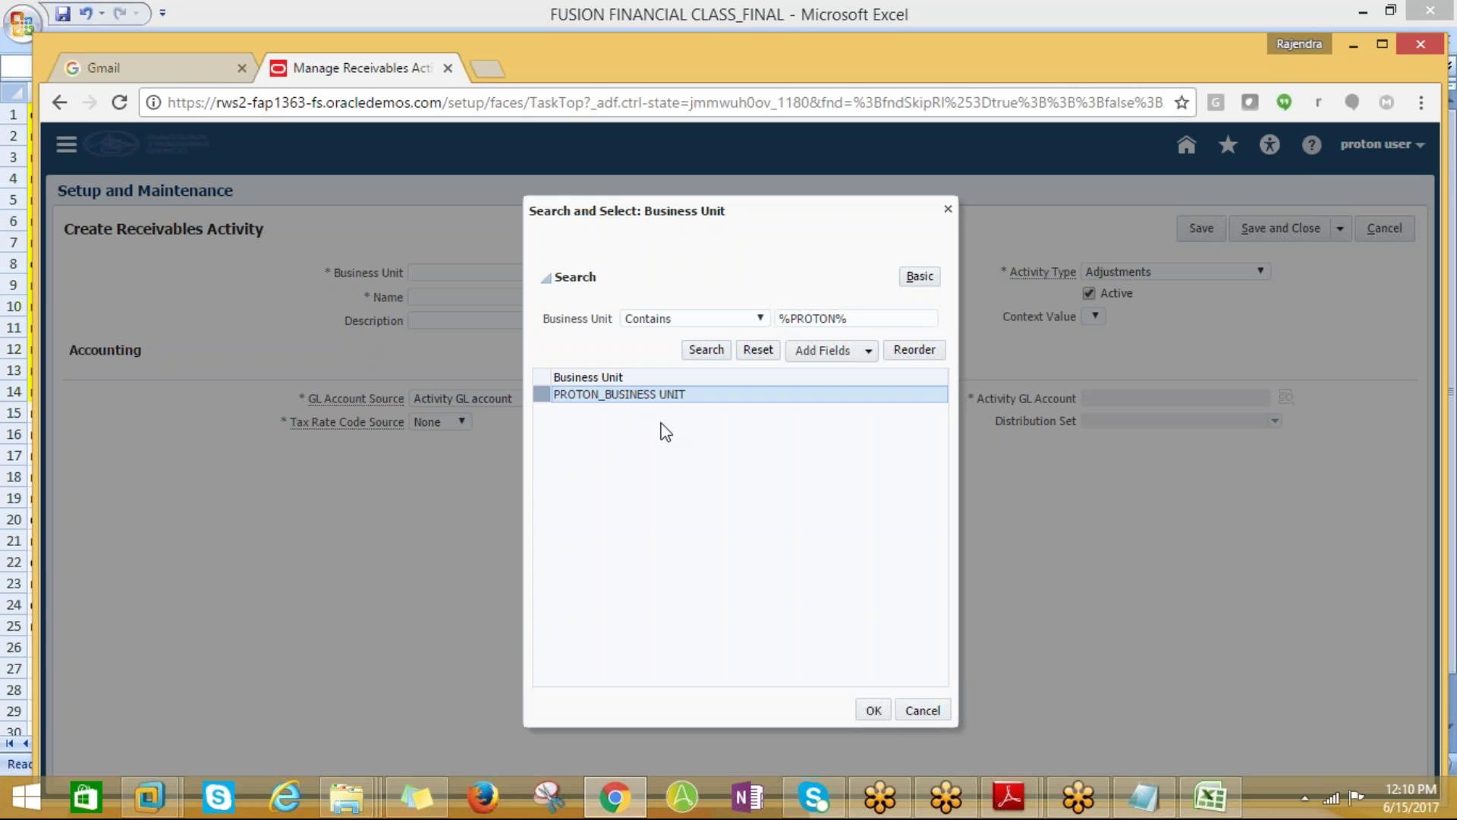
left_click(865, 709)
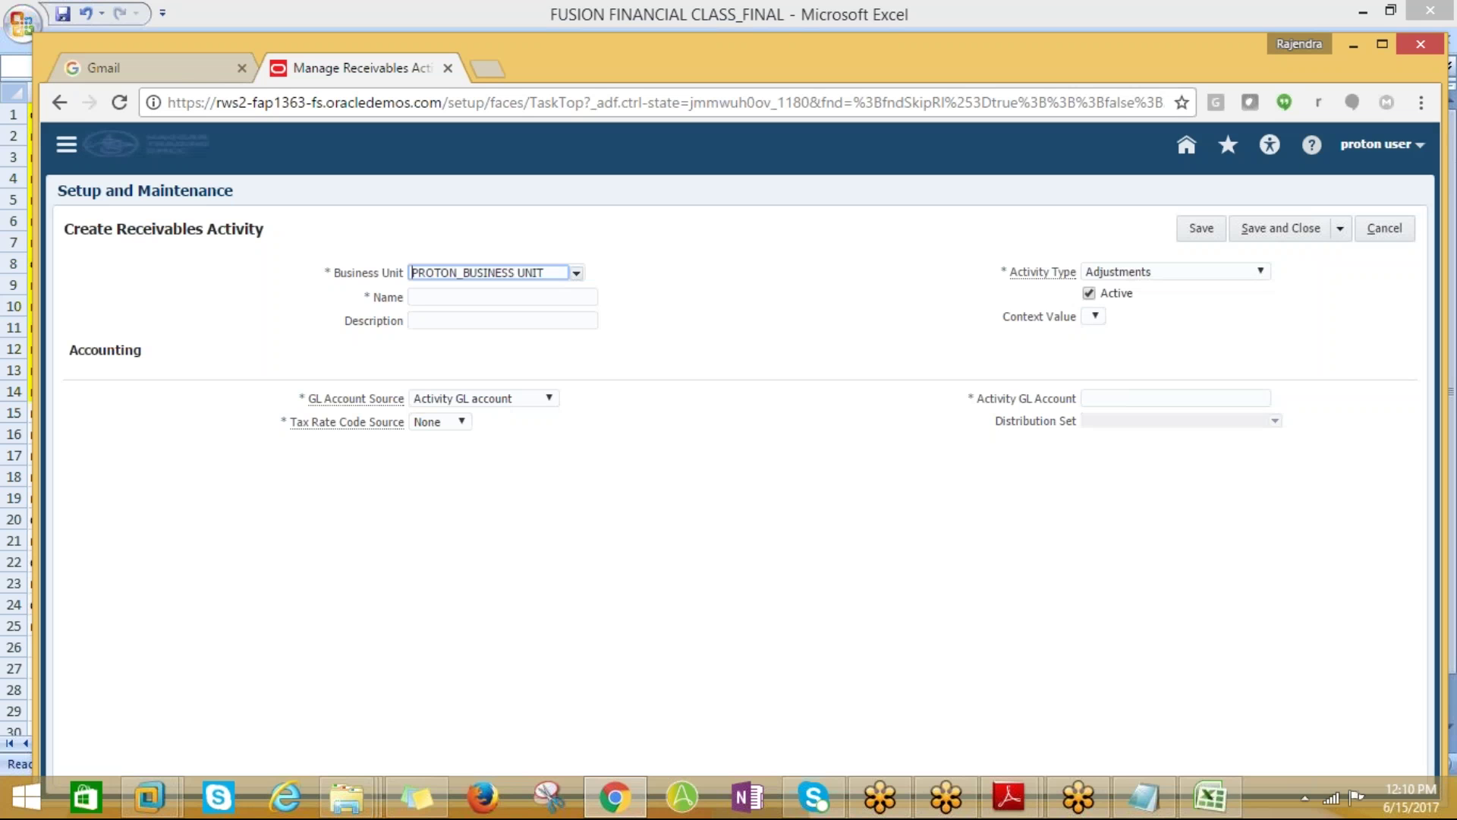
Paste PROTON_RECEIVABLE_ACTIVITIES into Name and Description and choose the Earned discount type
key("Tab")
key("ctrl+v")
left_click(471, 319)
key("ctrl+v")
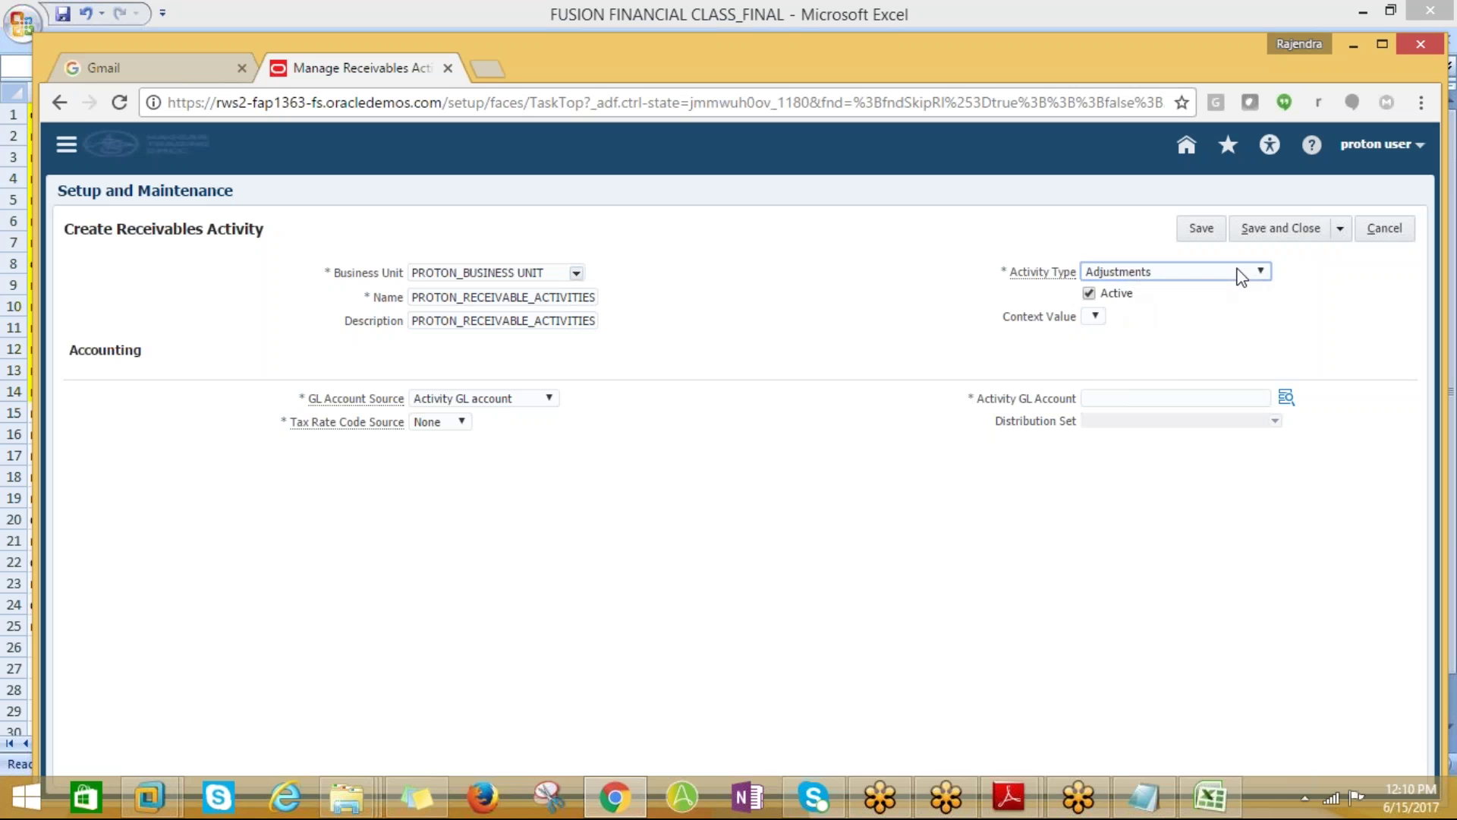
left_click(1237, 272)
left_click(1127, 378)
left_click(1286, 397)
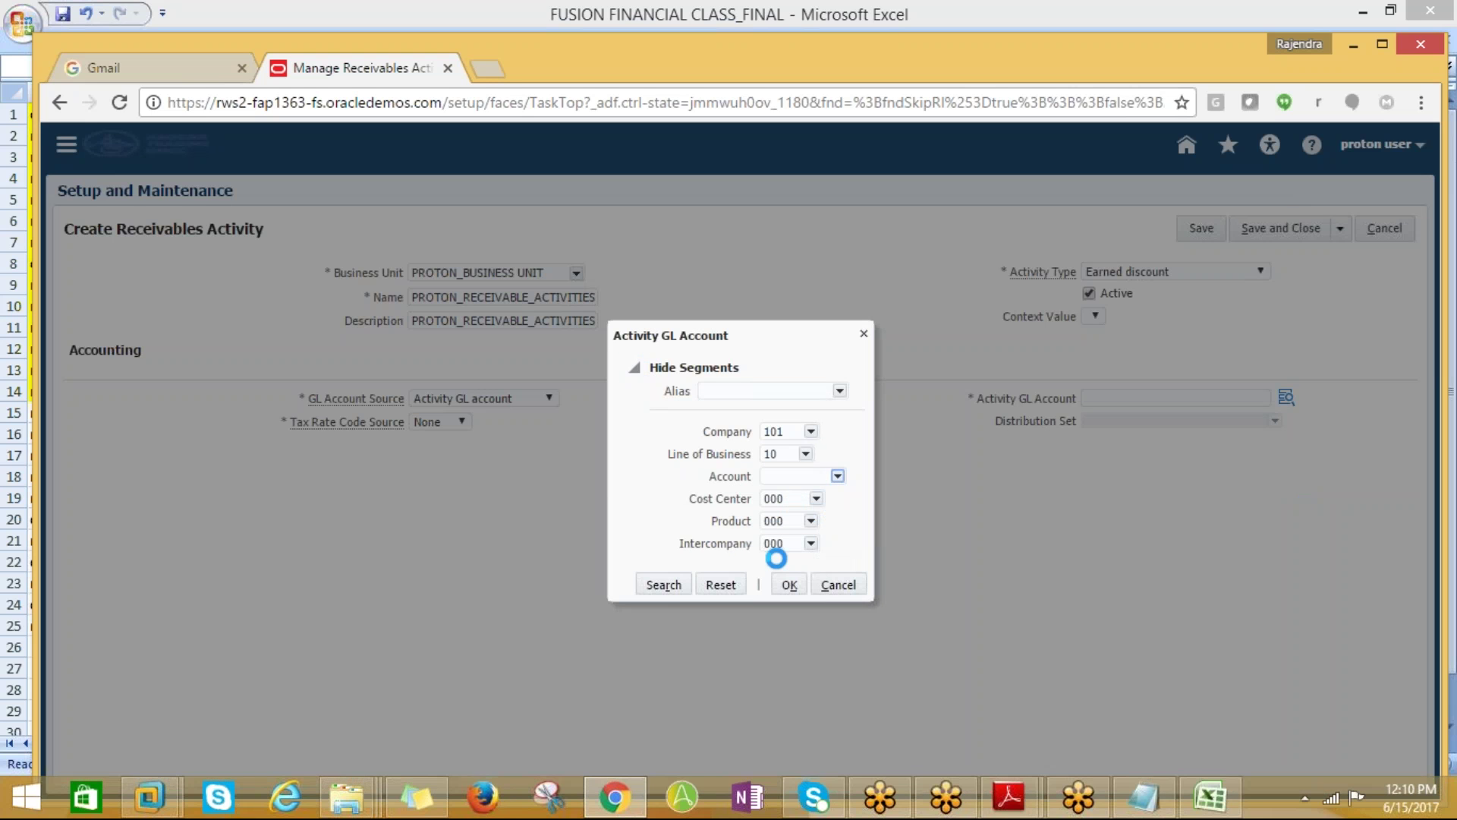
Pick natural account 77700 Discounts earned via a %Dis% description search, then save the activity
left_click(837, 476)
left_click(914, 454)
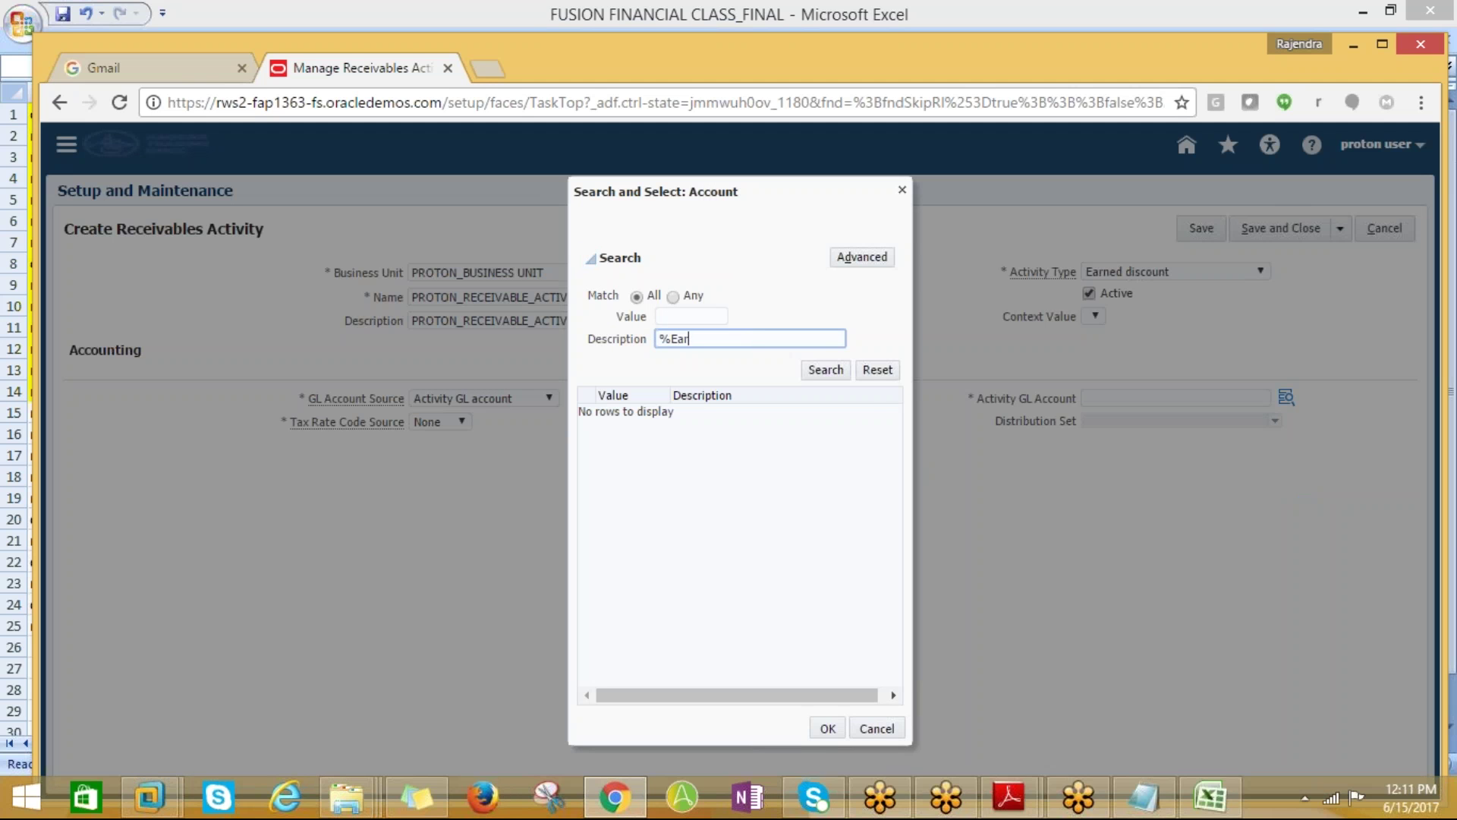
left_click(825, 370)
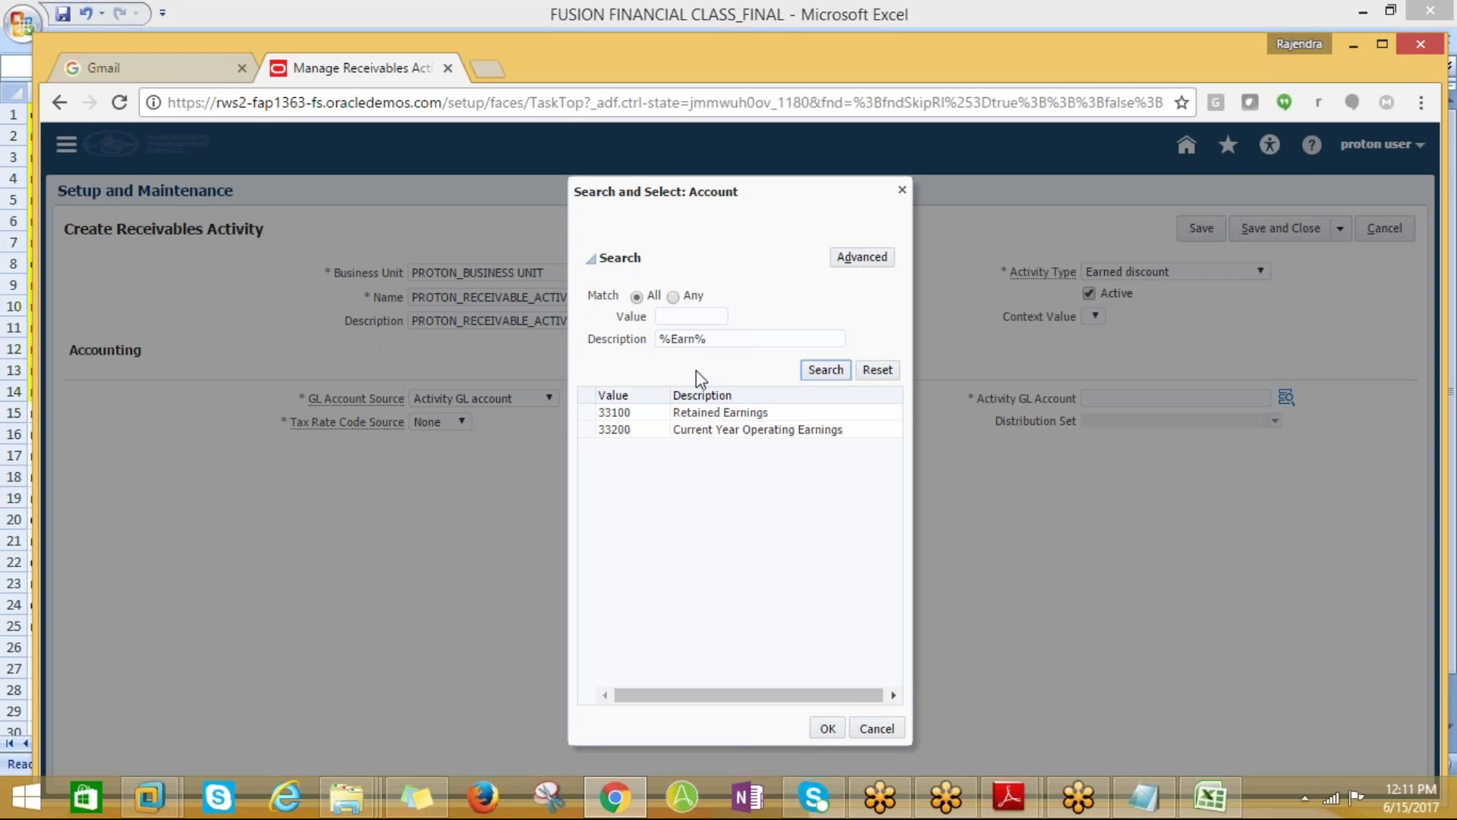
left_click(702, 339)
key("BackSpace")
key("BackSpace")
key("BackSpace")
key("BackSpace")
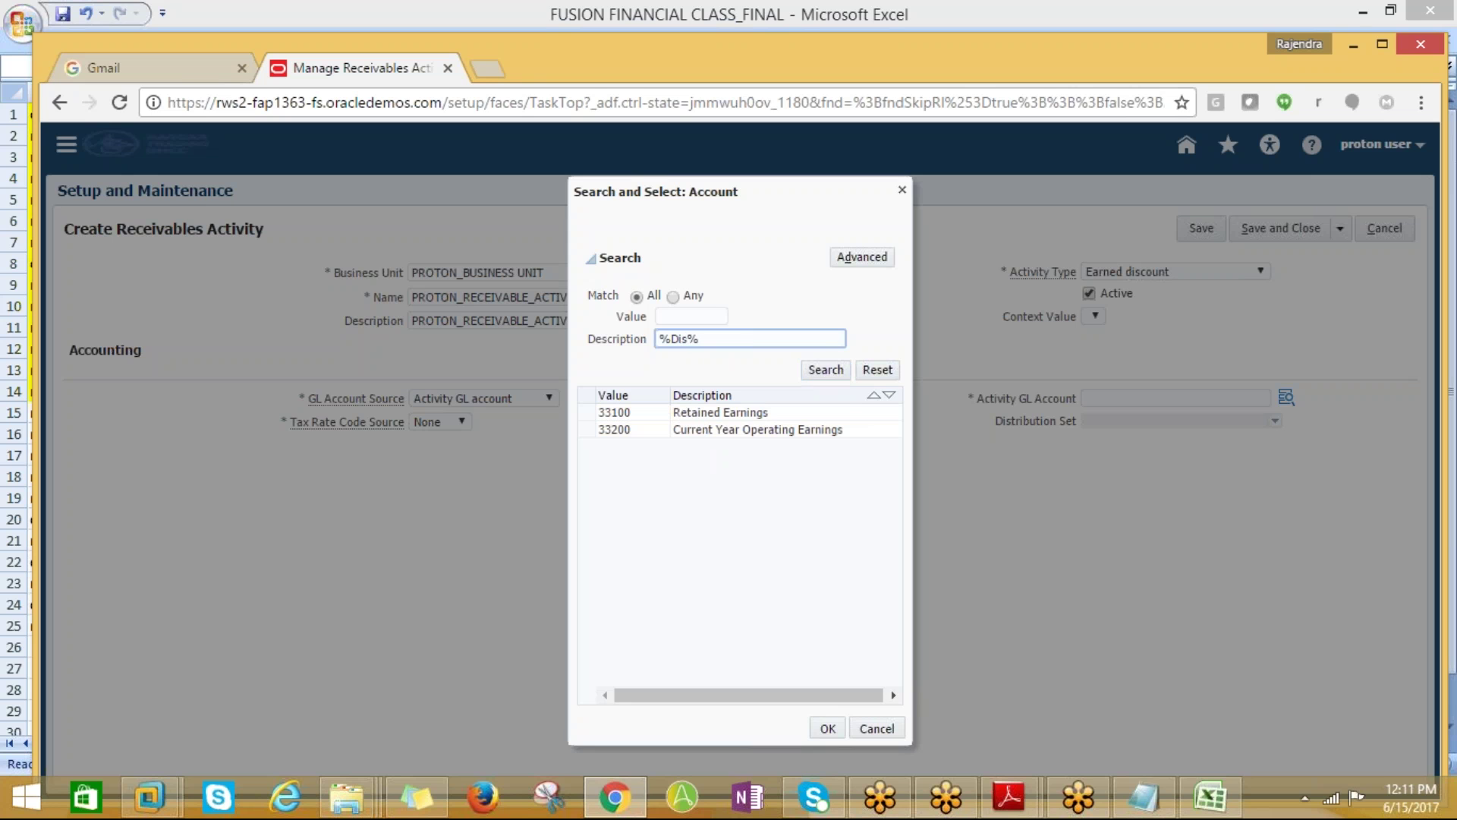
left_click(814, 374)
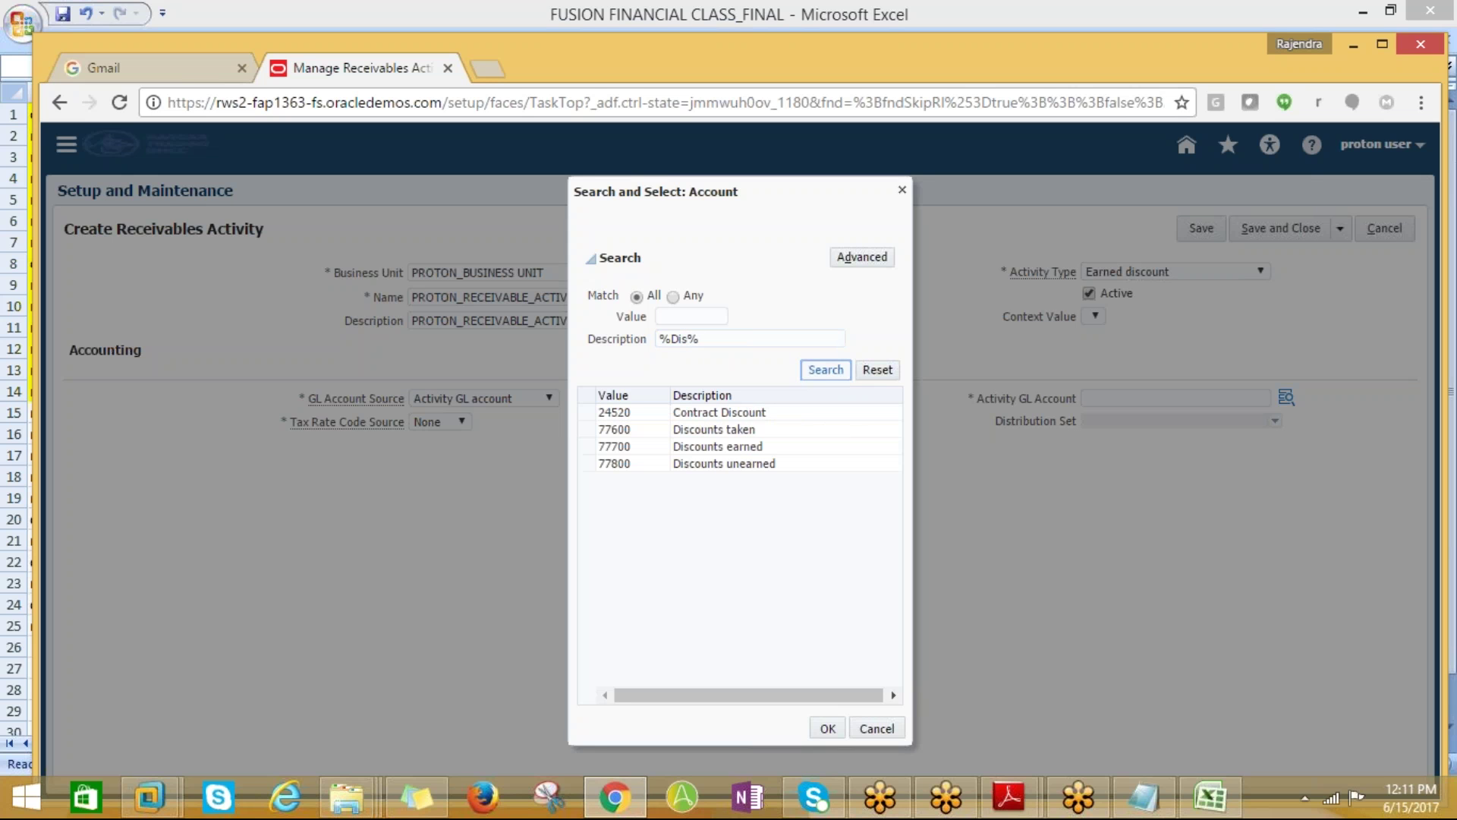
left_click(737, 450)
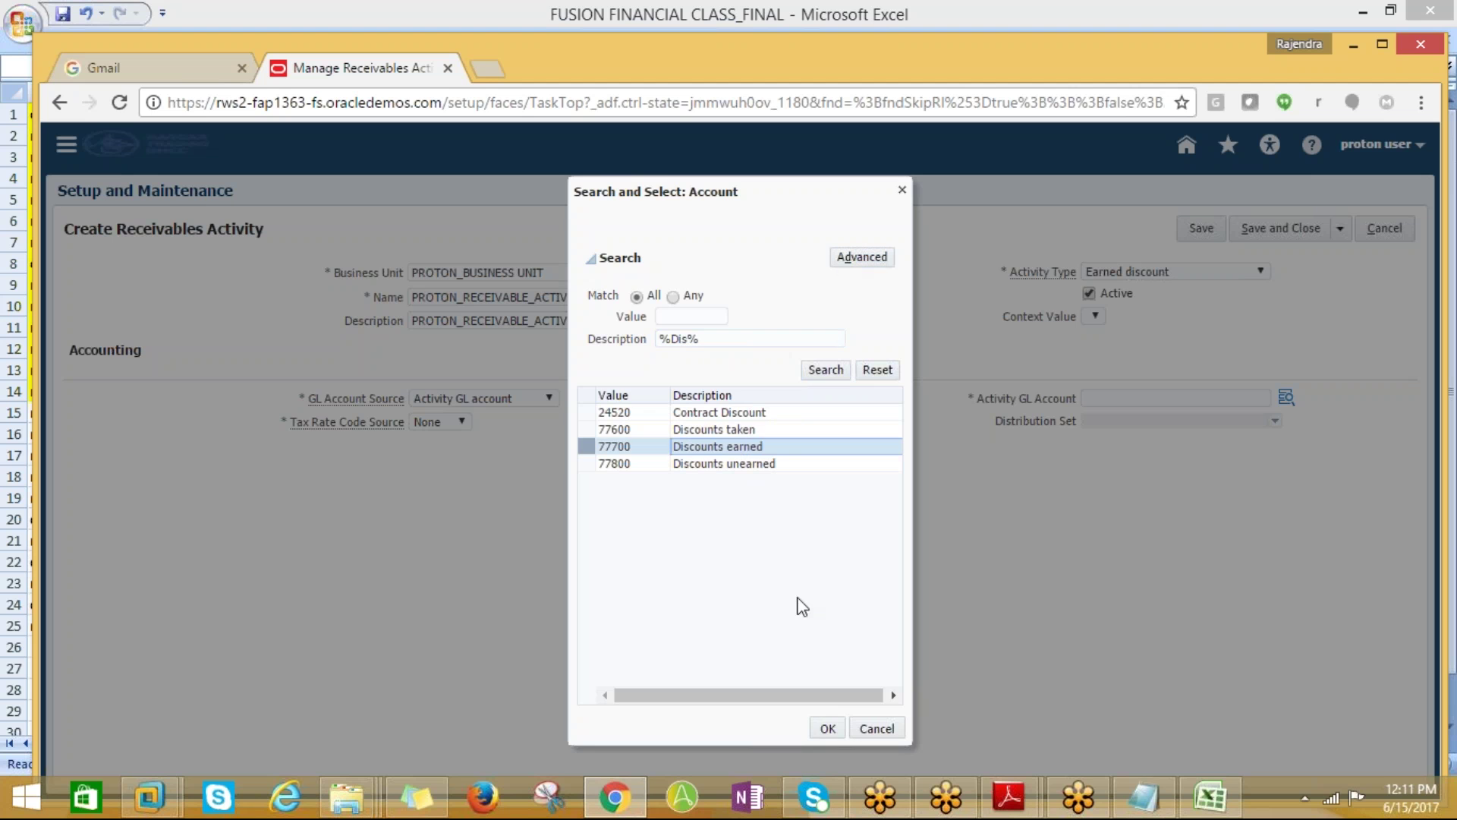
left_click(829, 729)
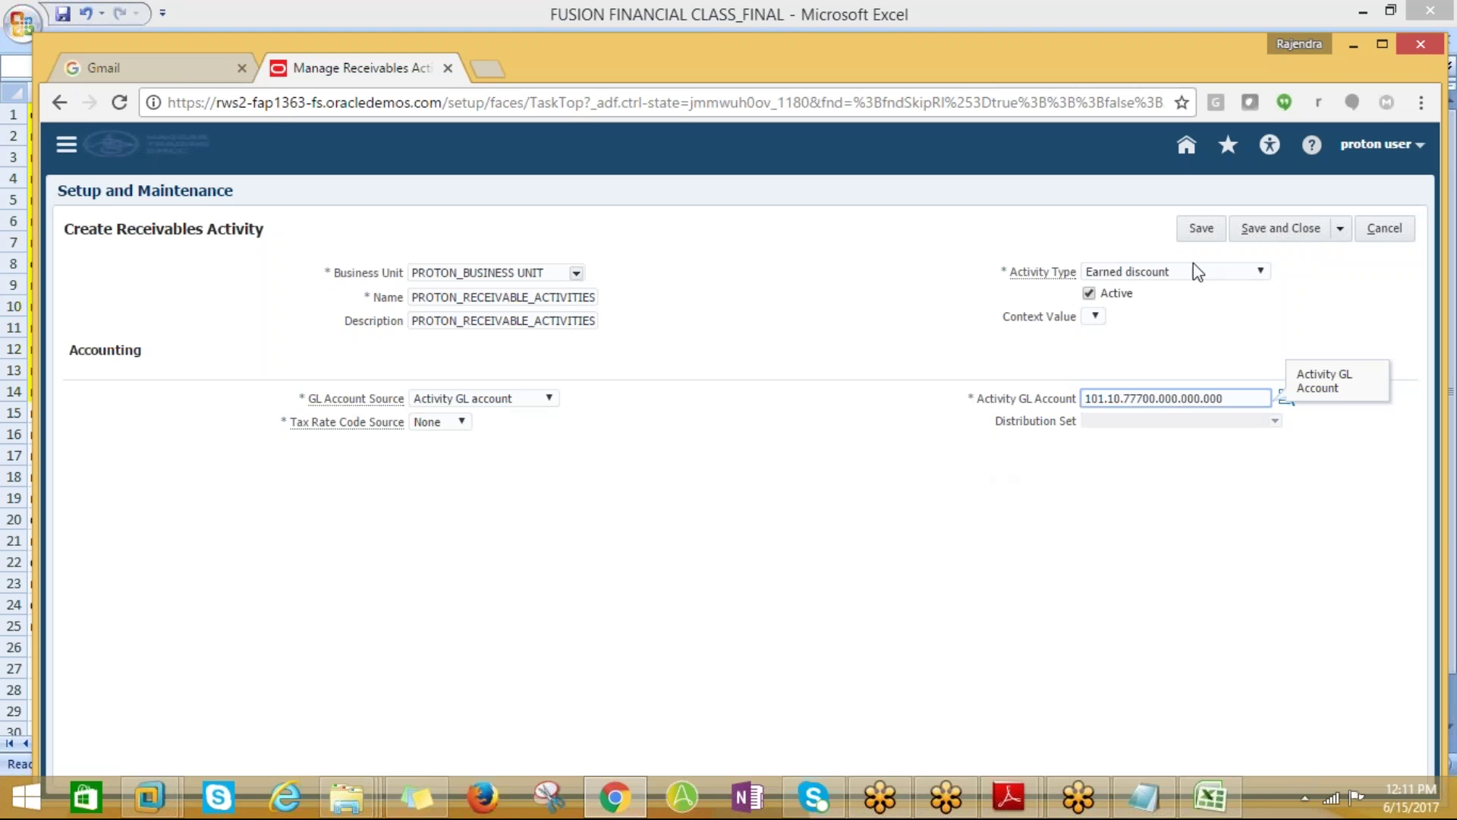
left_click(1266, 230)
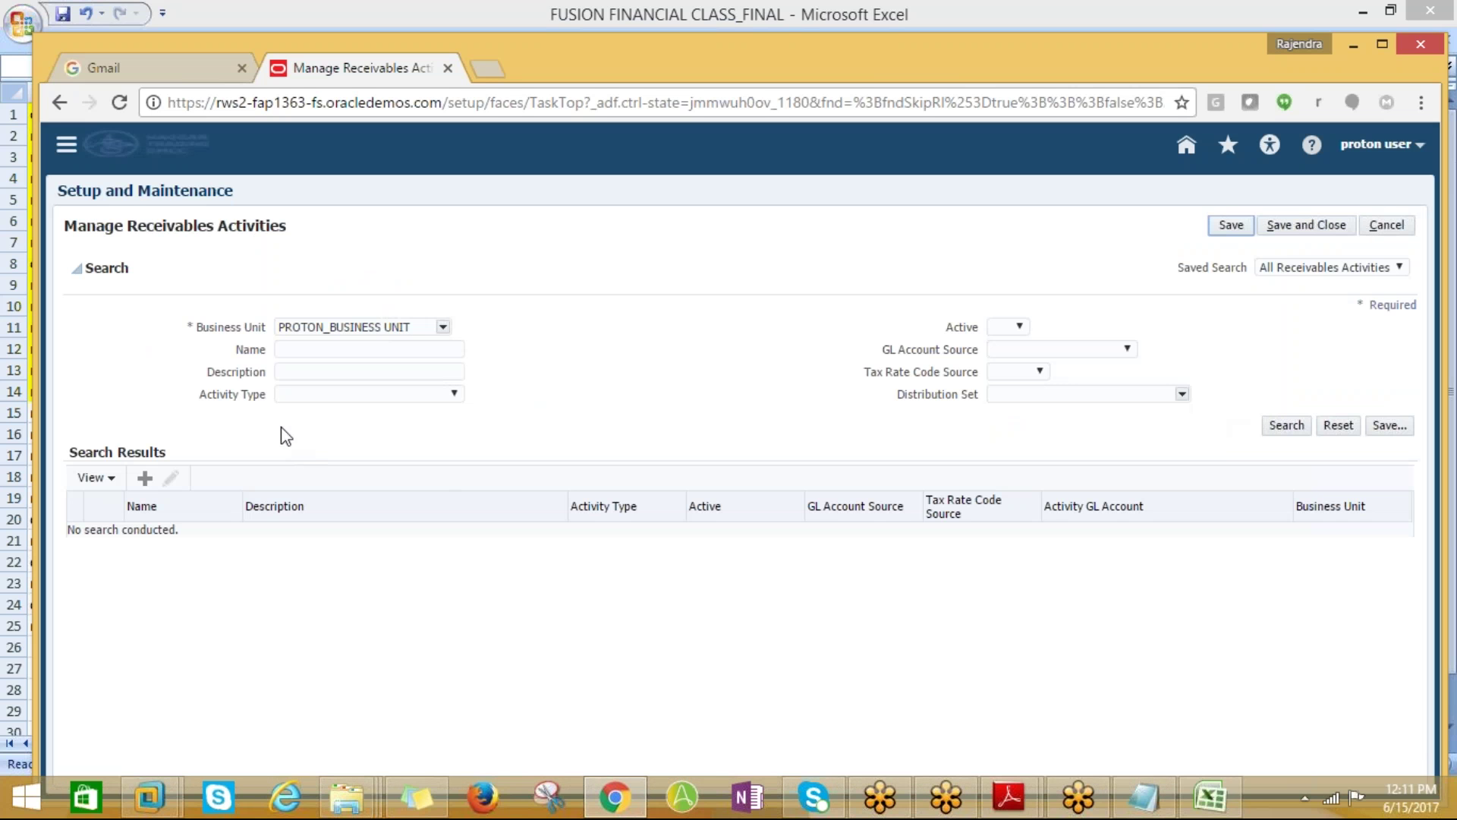
Create a new activity for PROTON_BUSINESS UNIT named PROTON_RECEIVABLE_ACTIVITY_UNEARNED
left_click(144, 477)
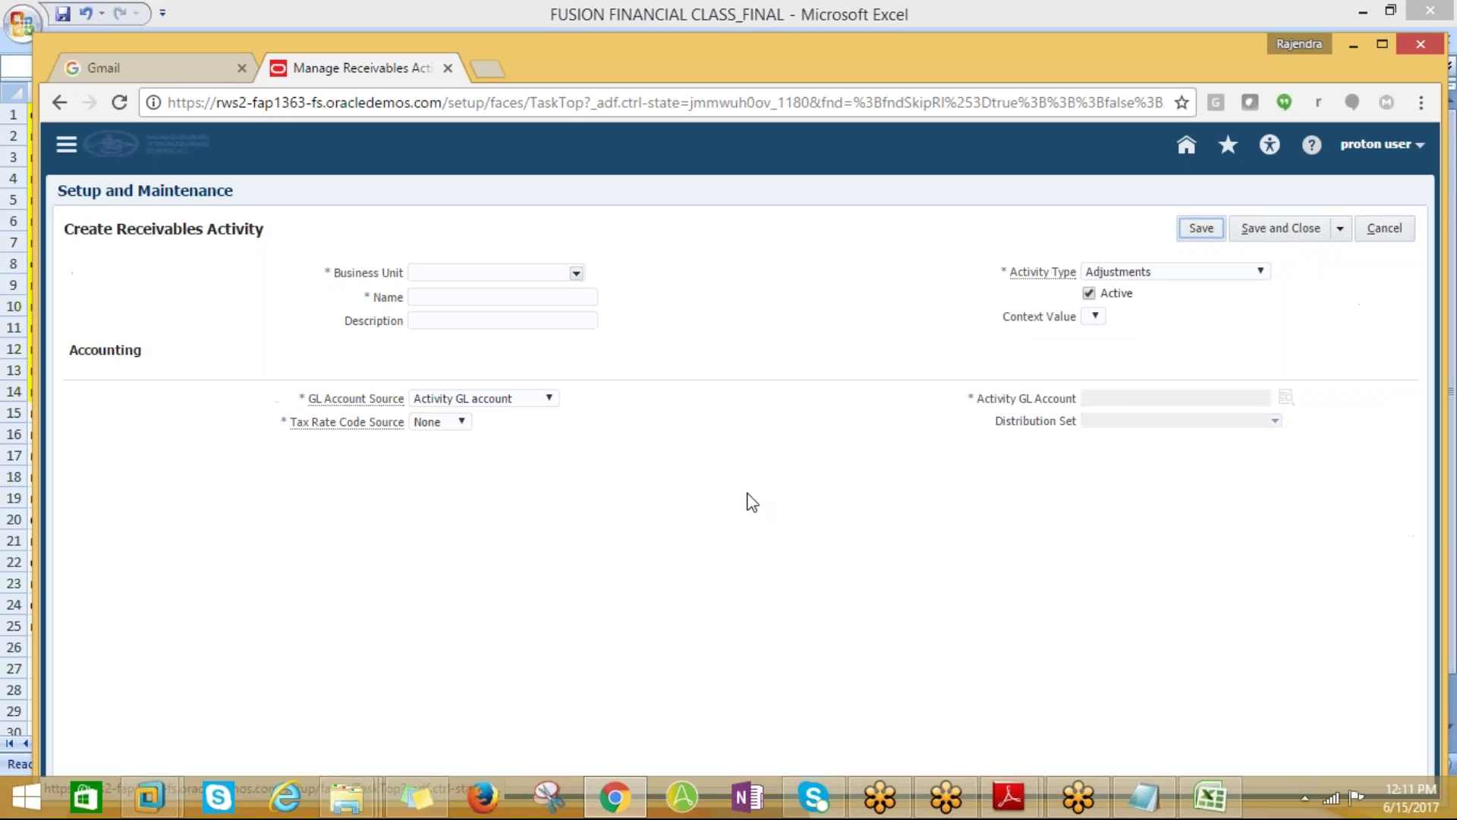
left_click(571, 273)
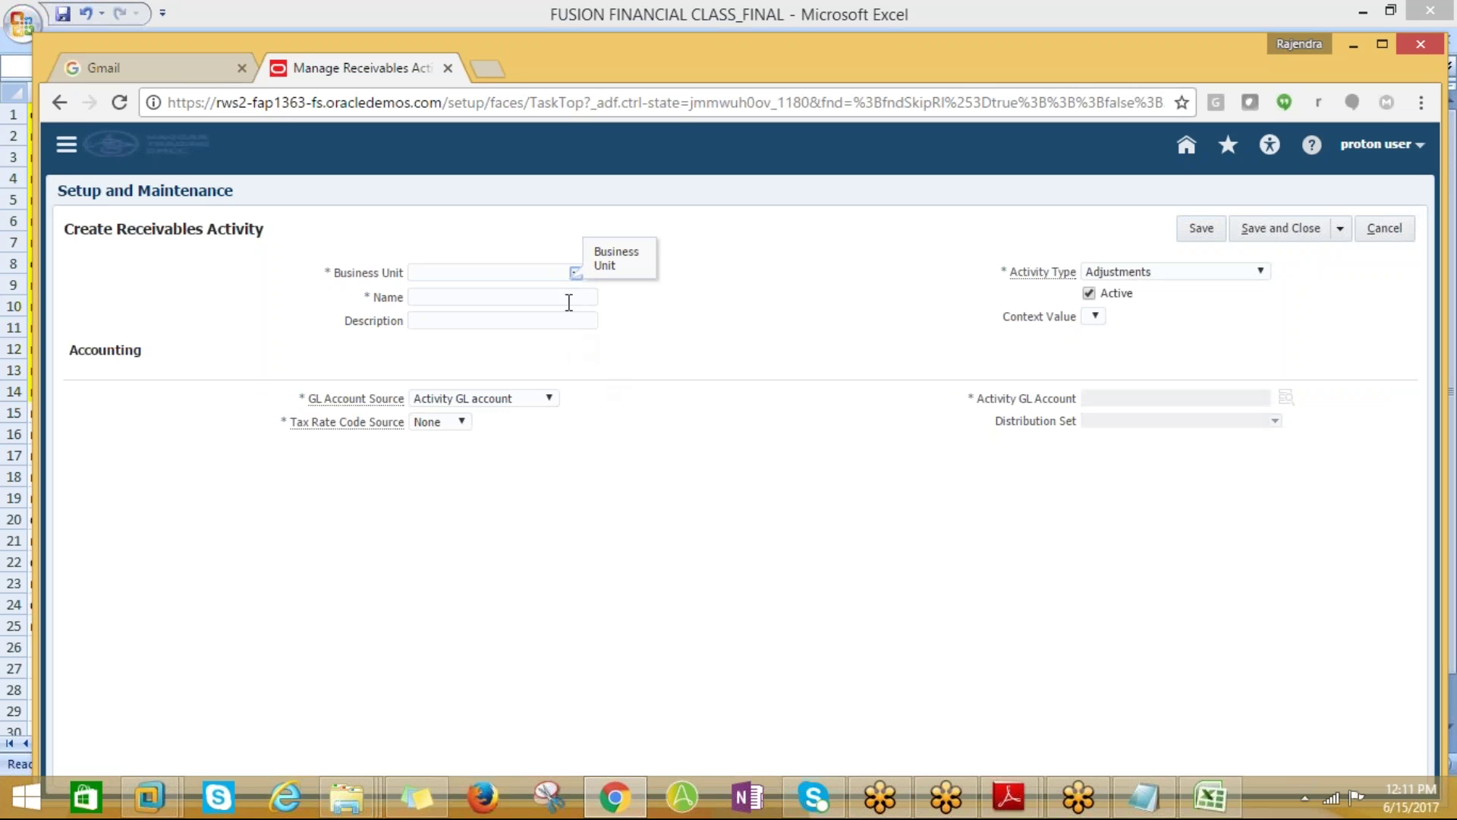
left_click(577, 281)
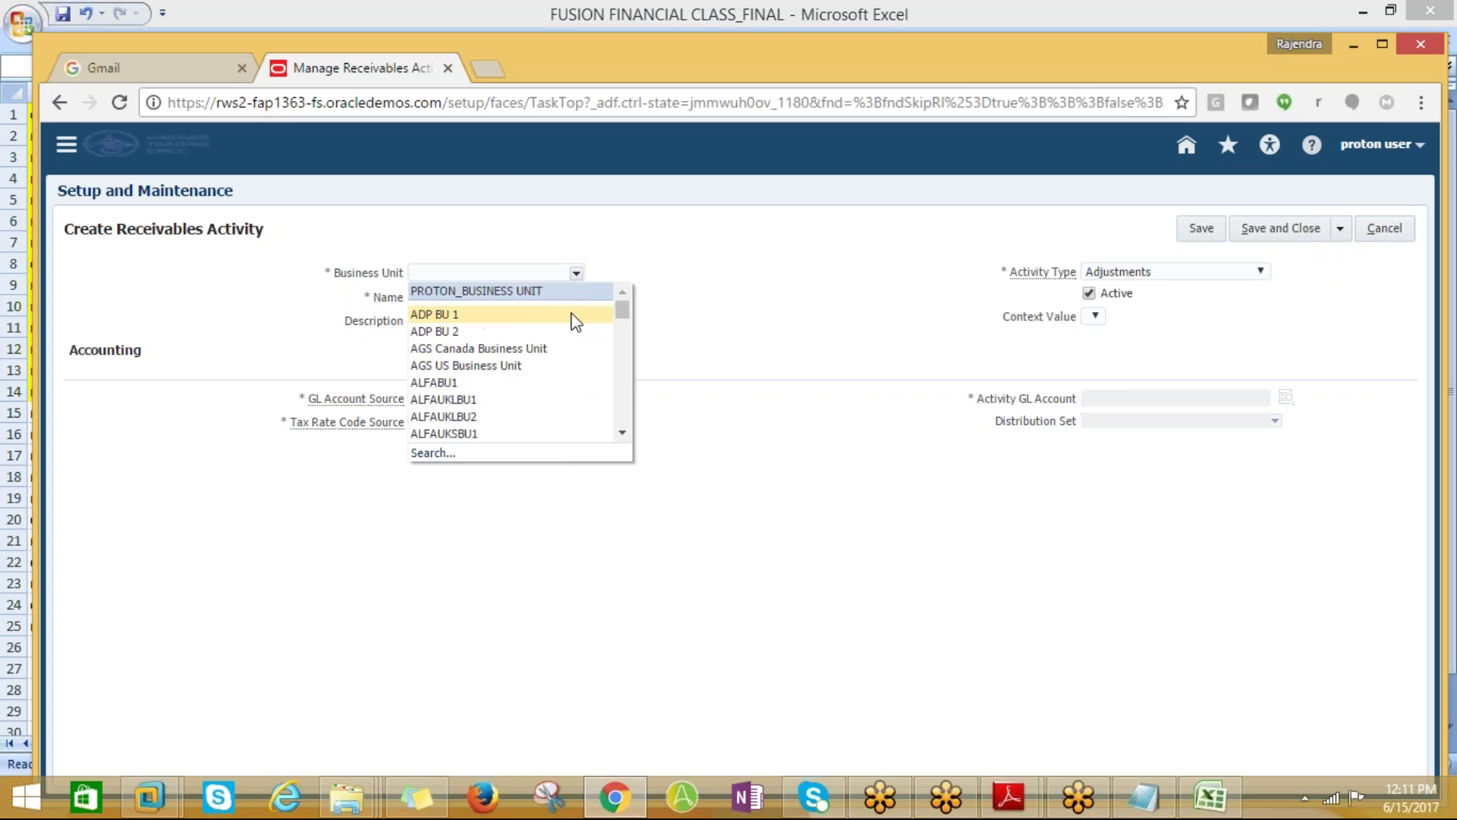
left_click(412, 272)
left_click(444, 299)
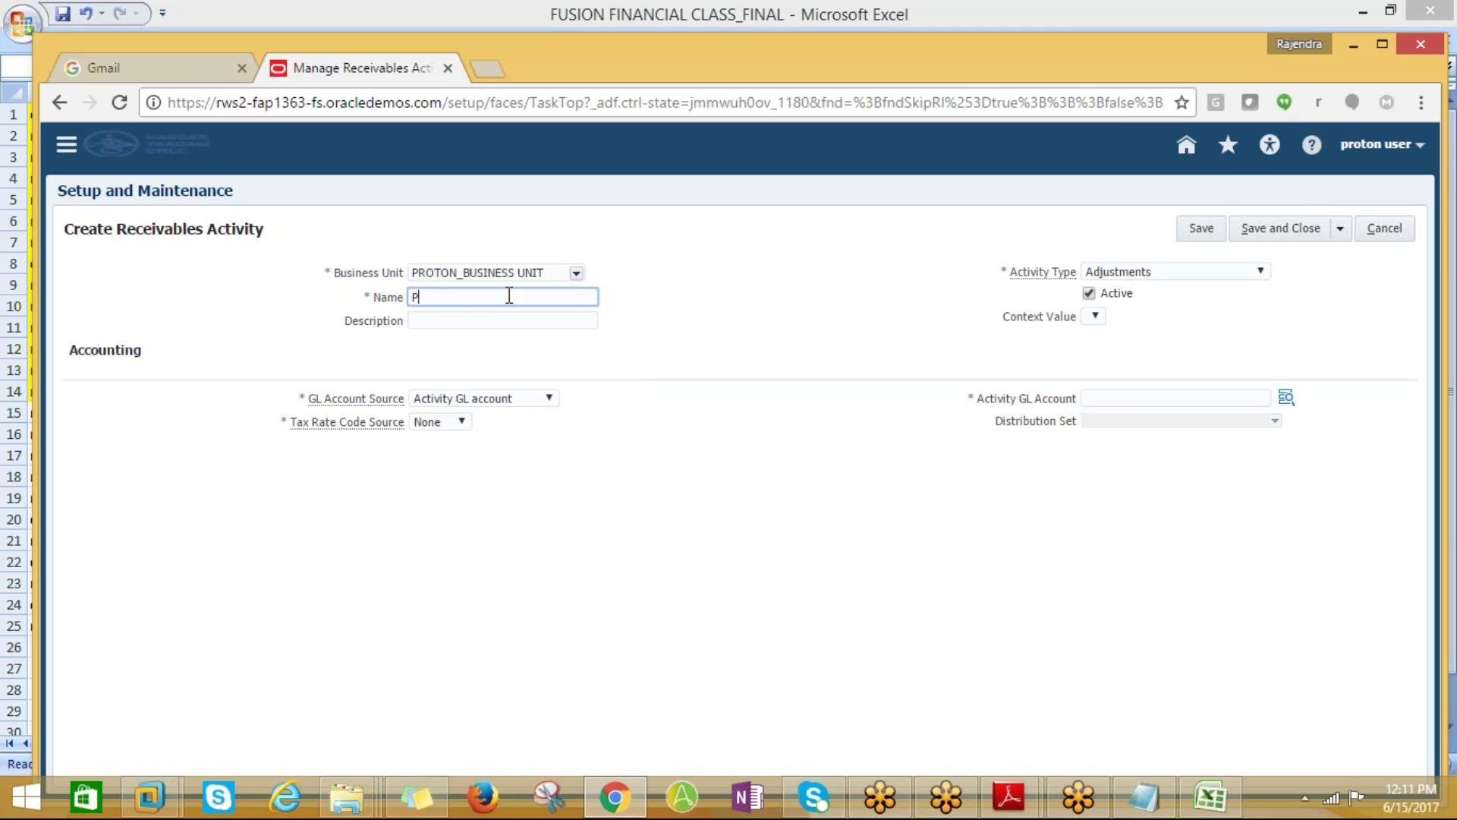
type("PROTON_RECEIVABLE_ACTIVIT")
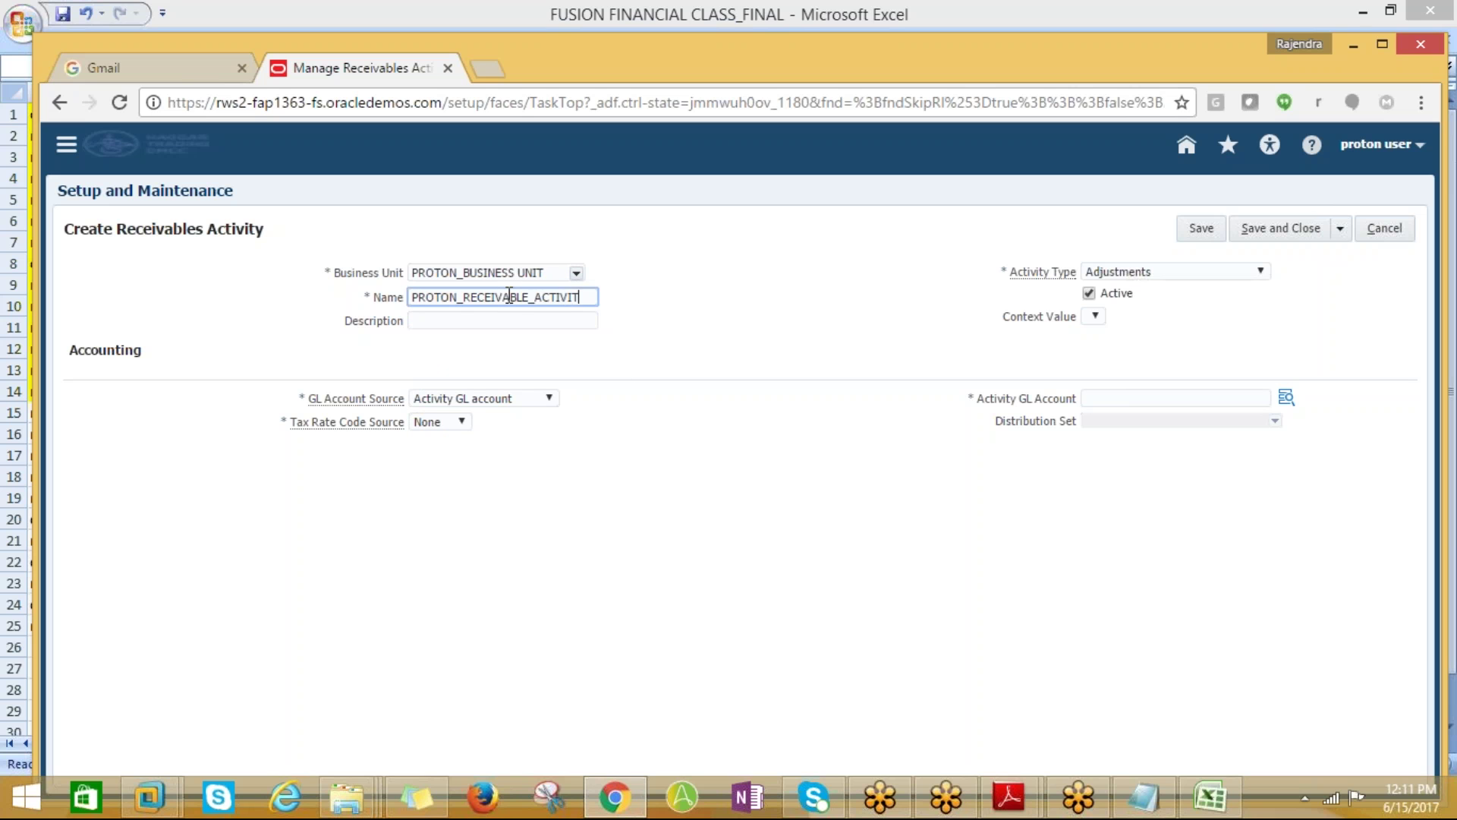
type("Y_UNEARNED")
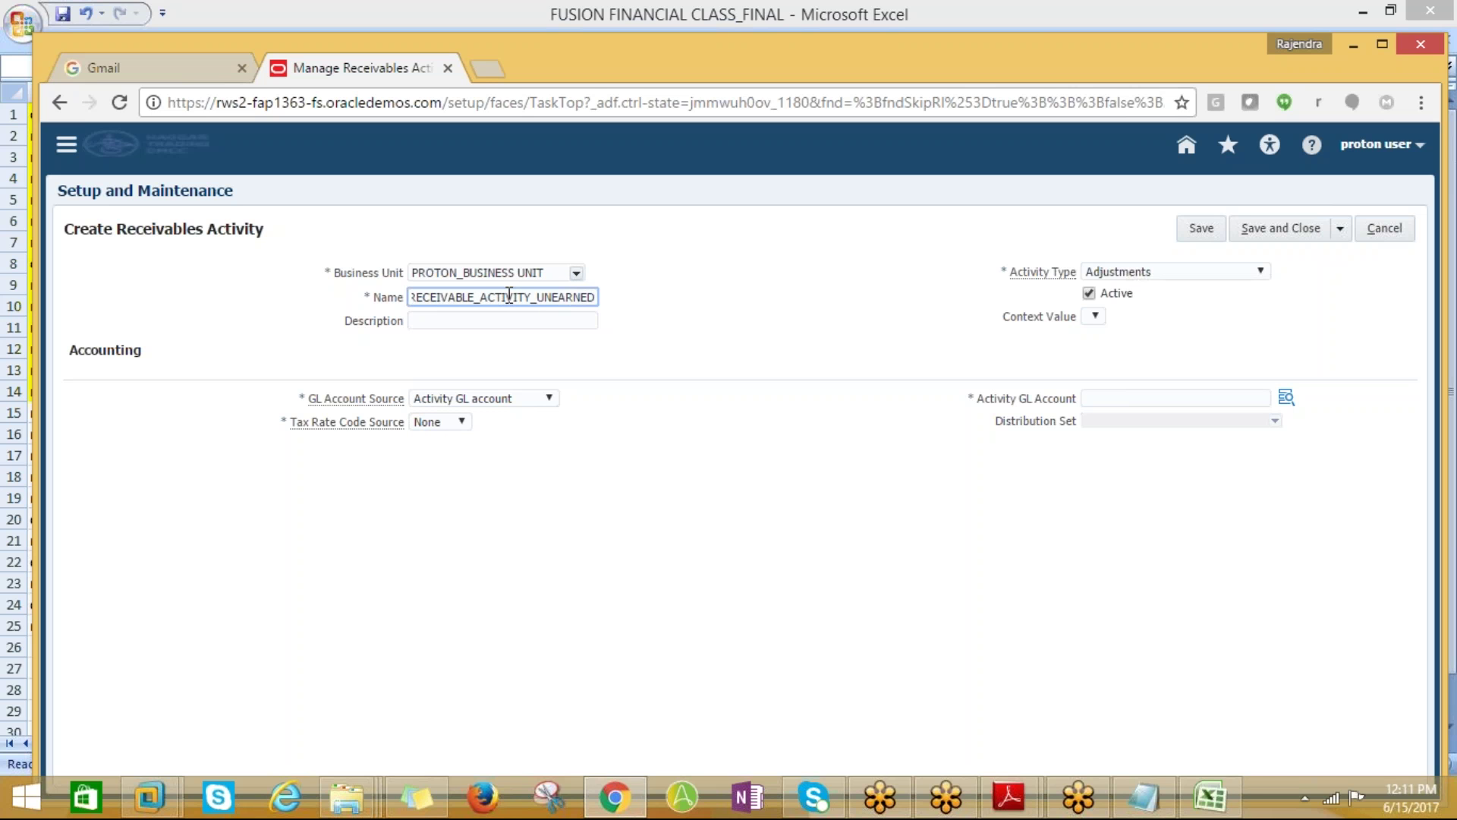
left_click(1230, 270)
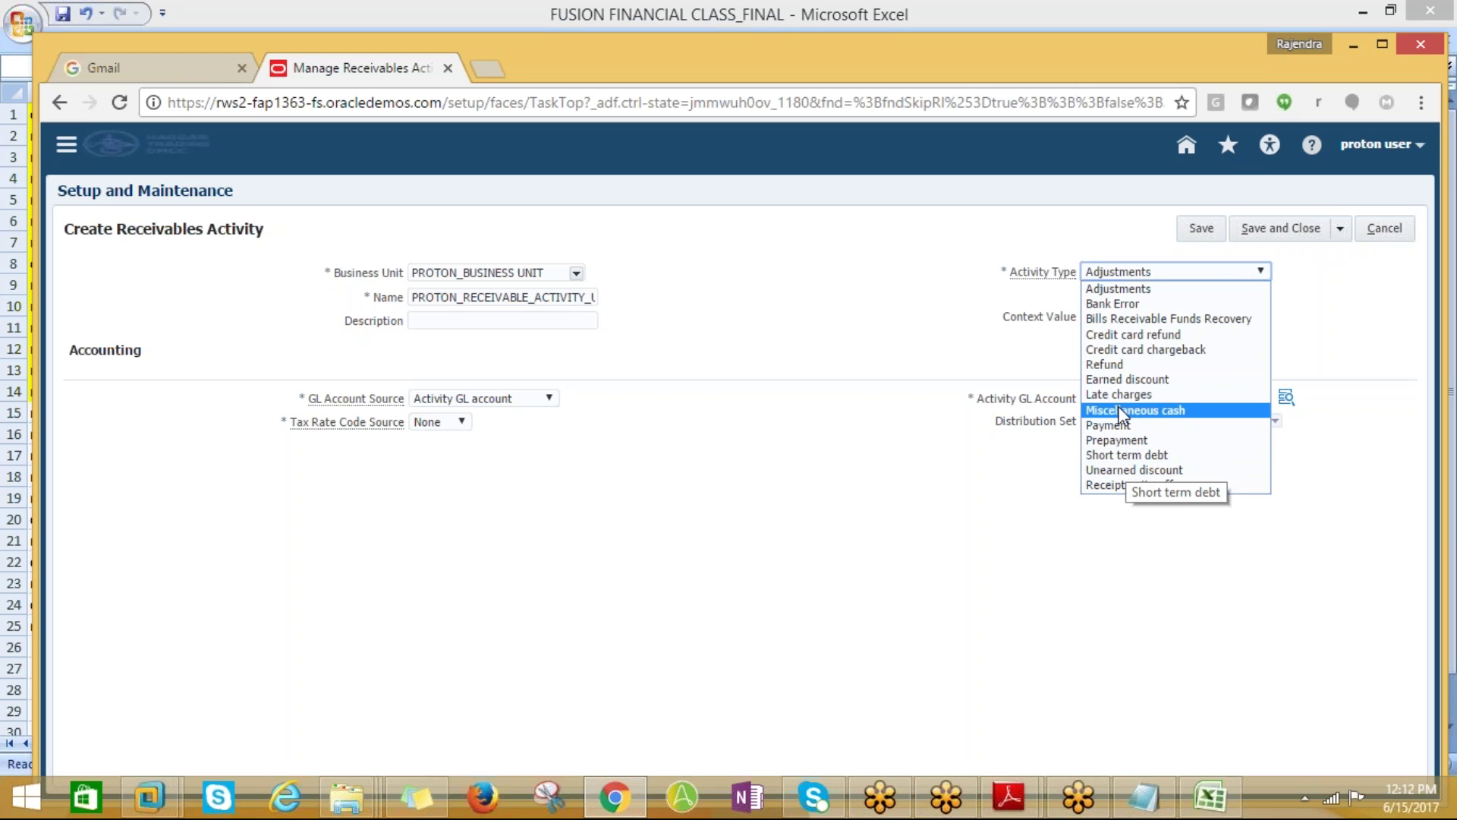
Set type Unearned discount with GL account 101.10.77800.000.000.000 (77800 Discounts unearned)
left_click(1146, 469)
left_click(1285, 397)
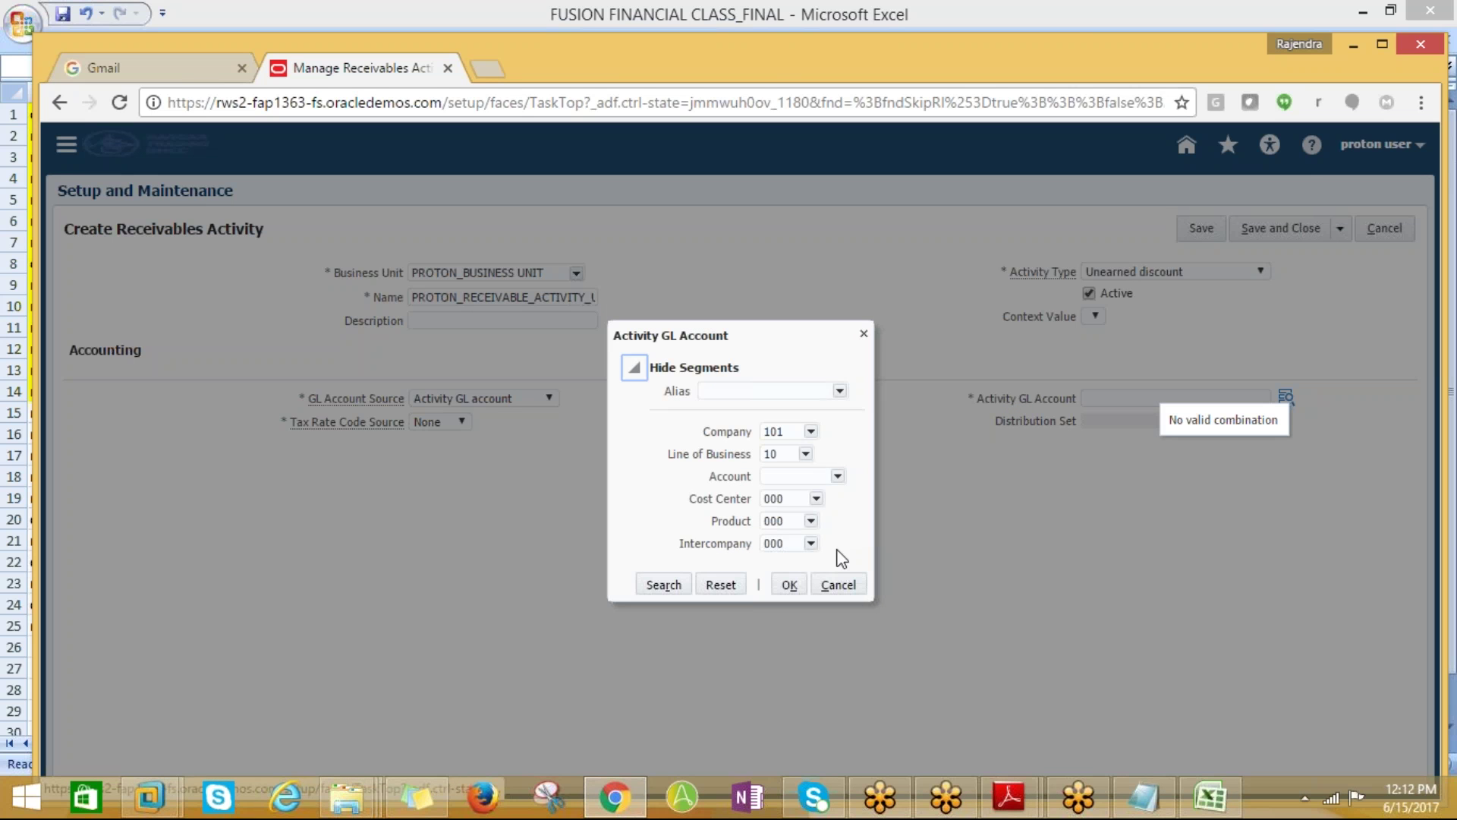
left_click(837, 475)
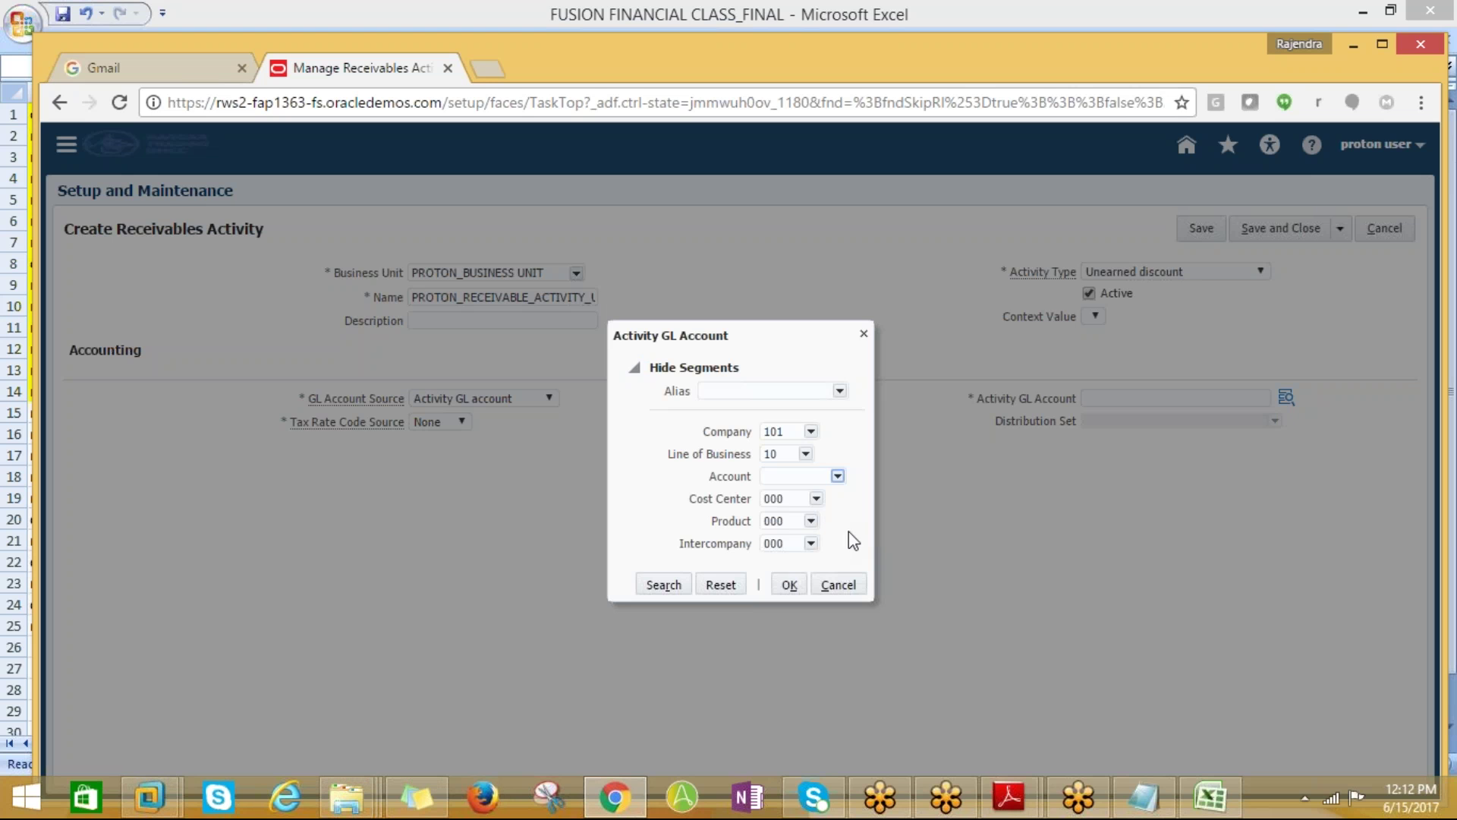
left_click(780, 627)
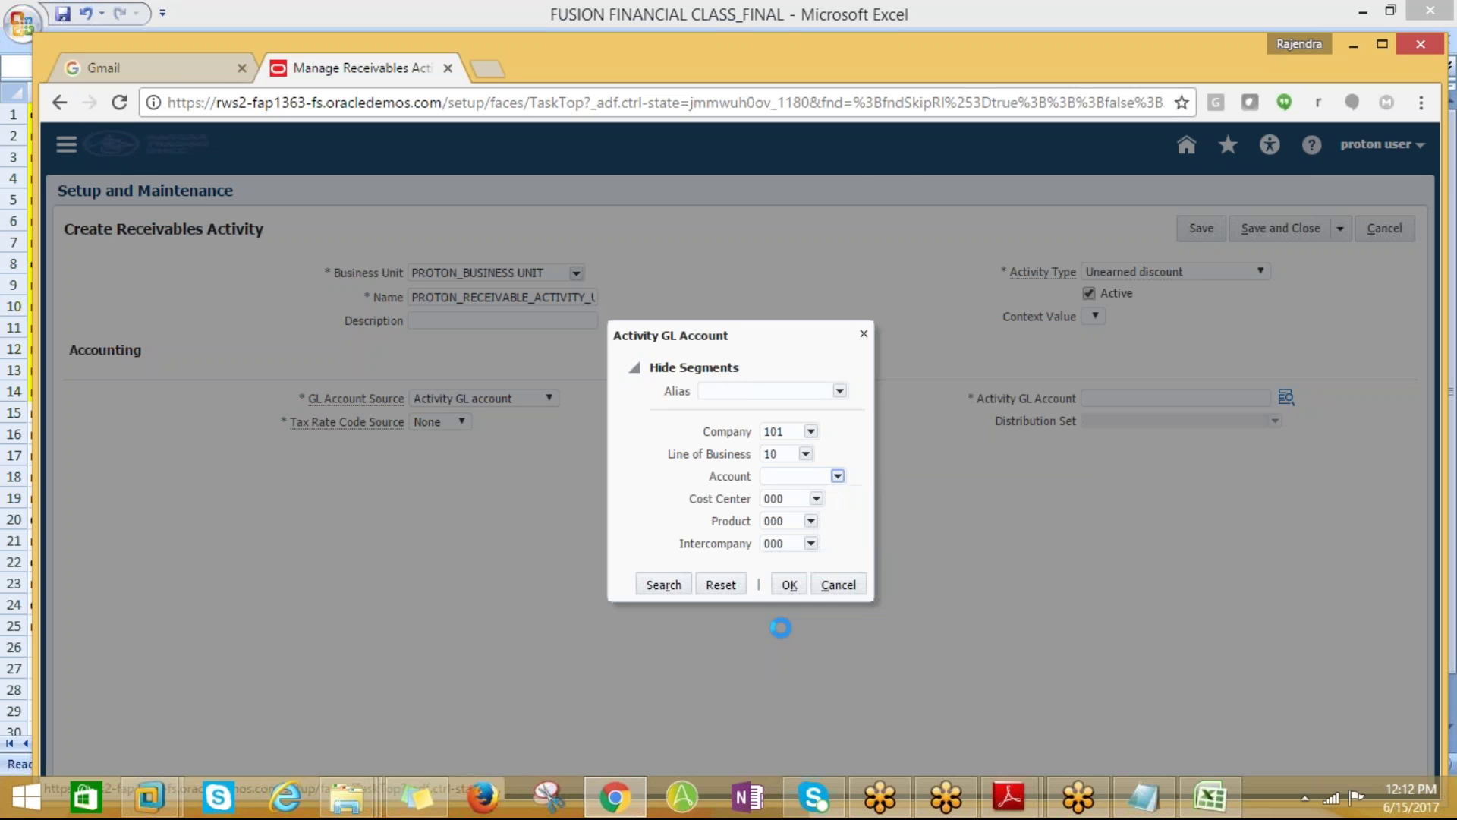
left_click(694, 339)
type("%Dis%")
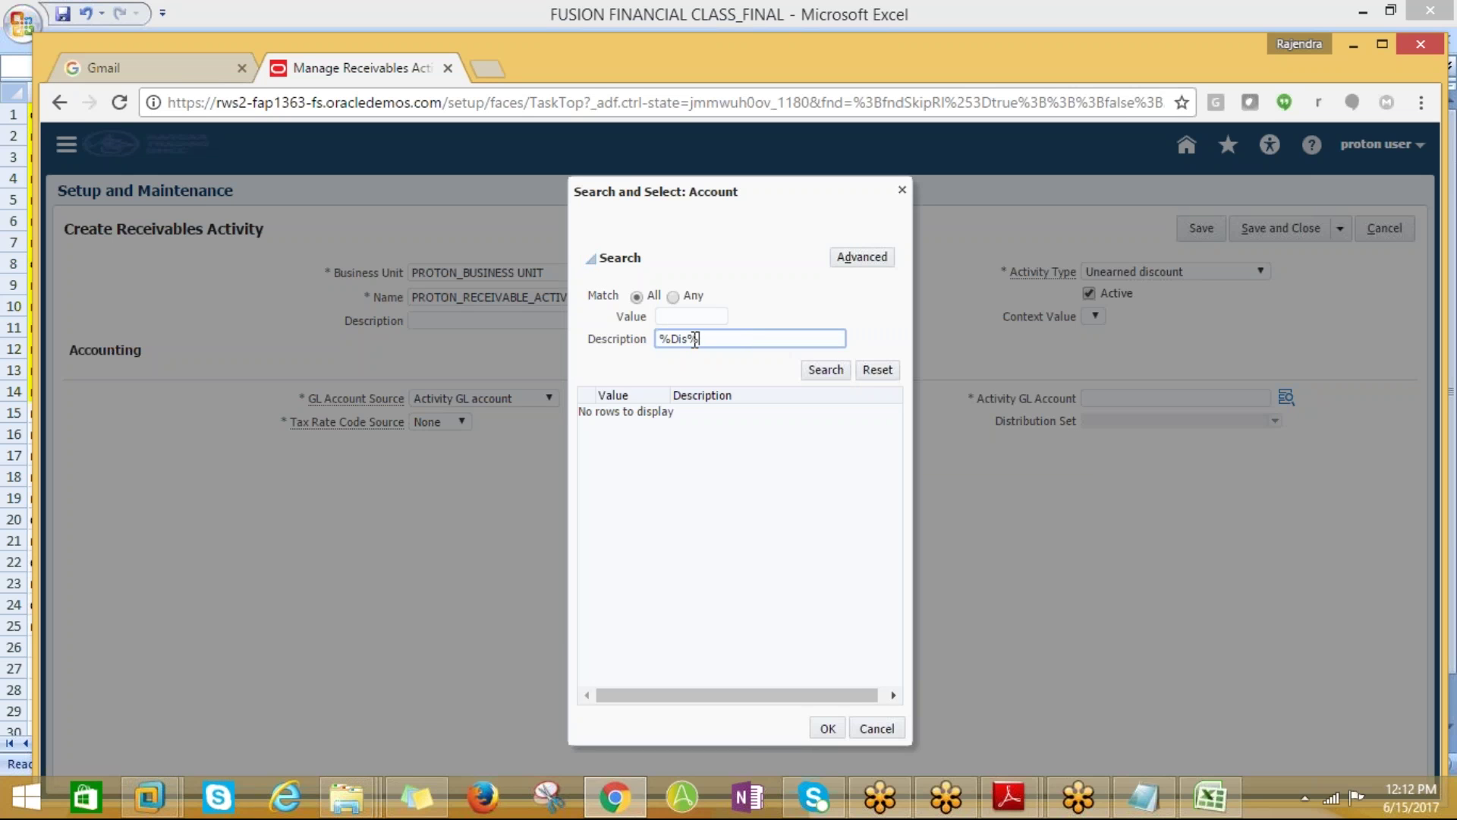
key("Return")
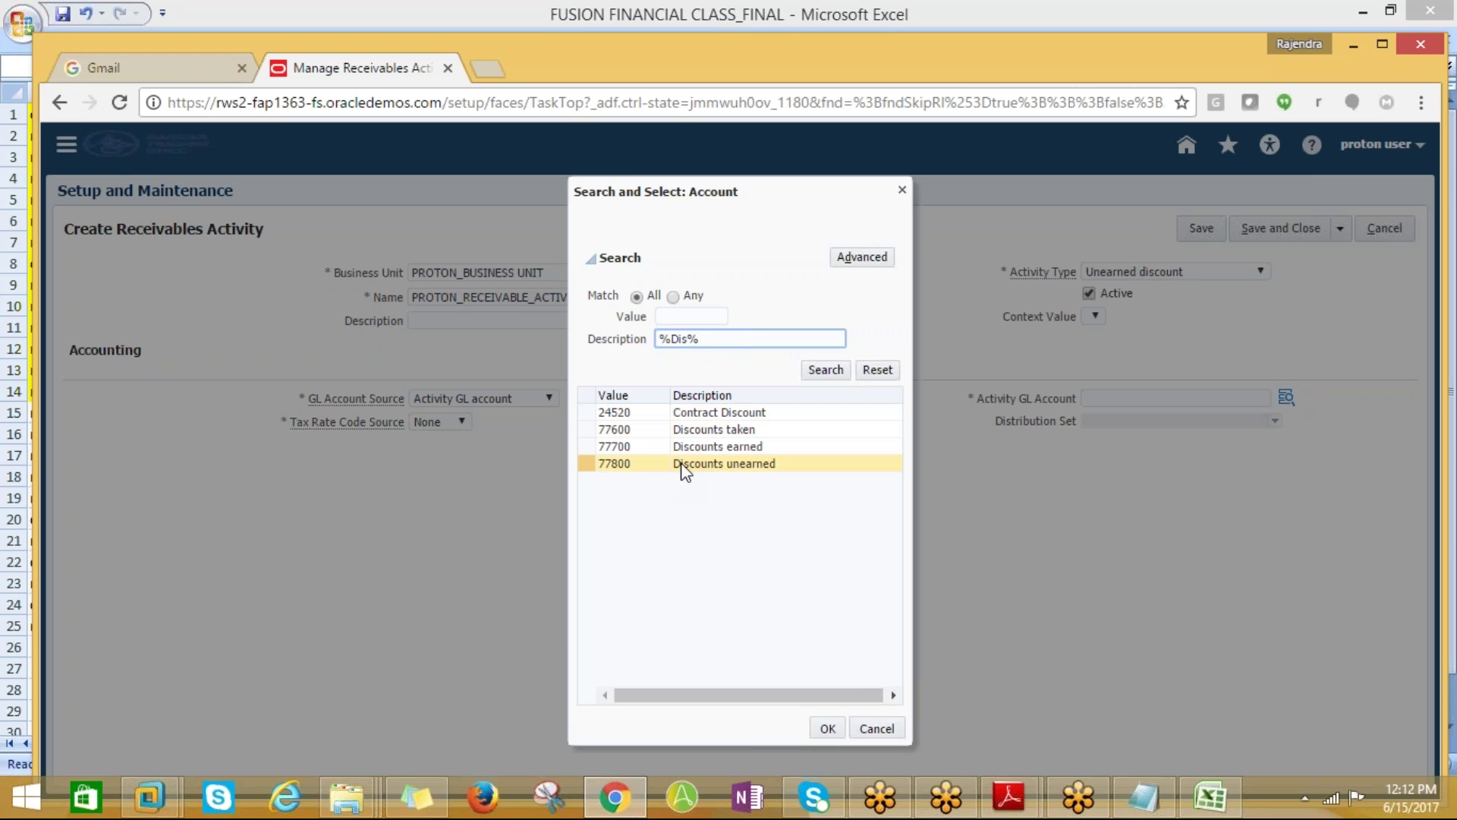
left_click(685, 469)
left_click(826, 728)
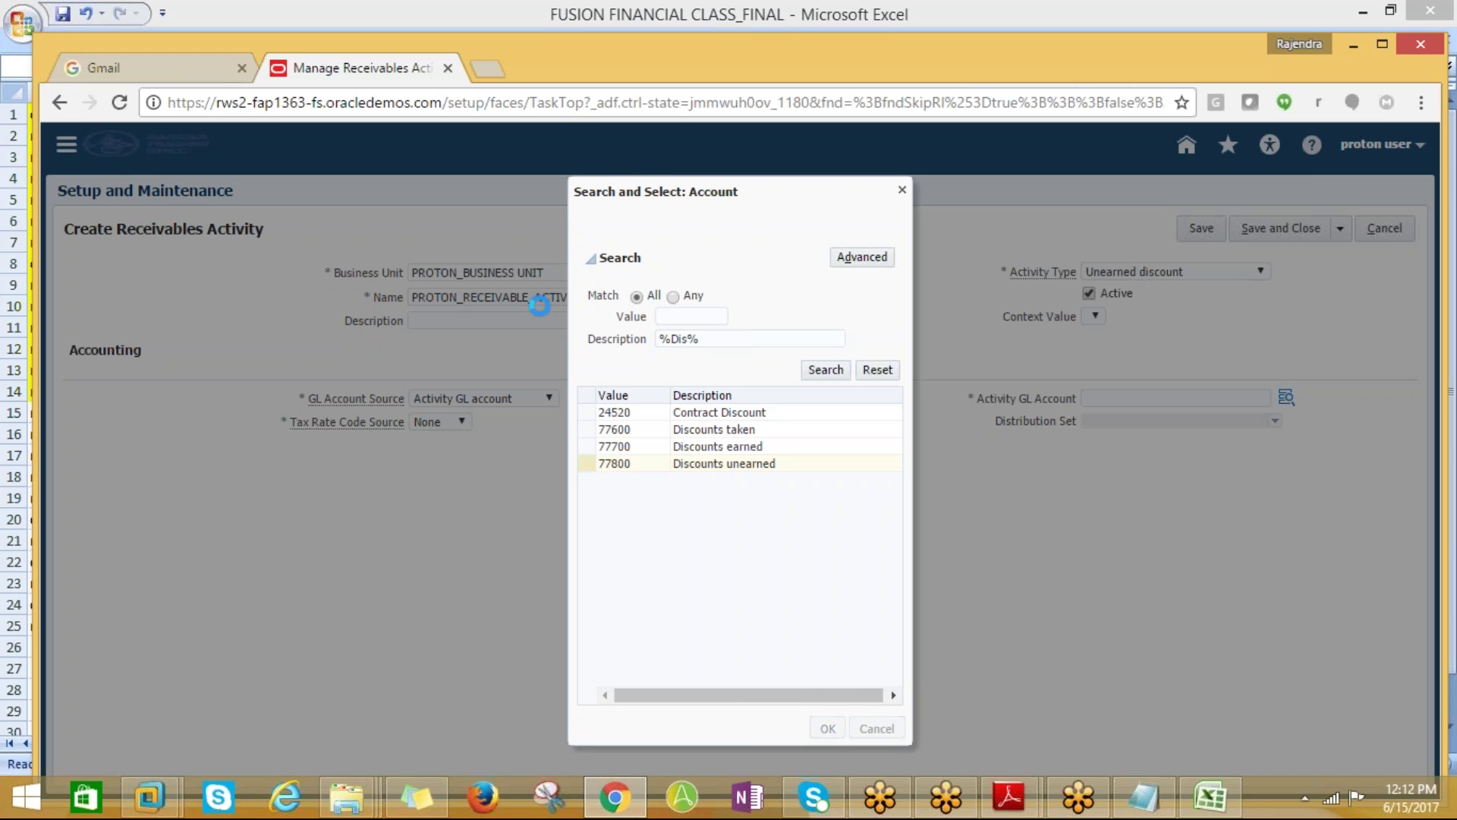
left_click(787, 586)
Fill in the Description and save the Unearned discount activity, then go back to Excel
left_click(431, 322)
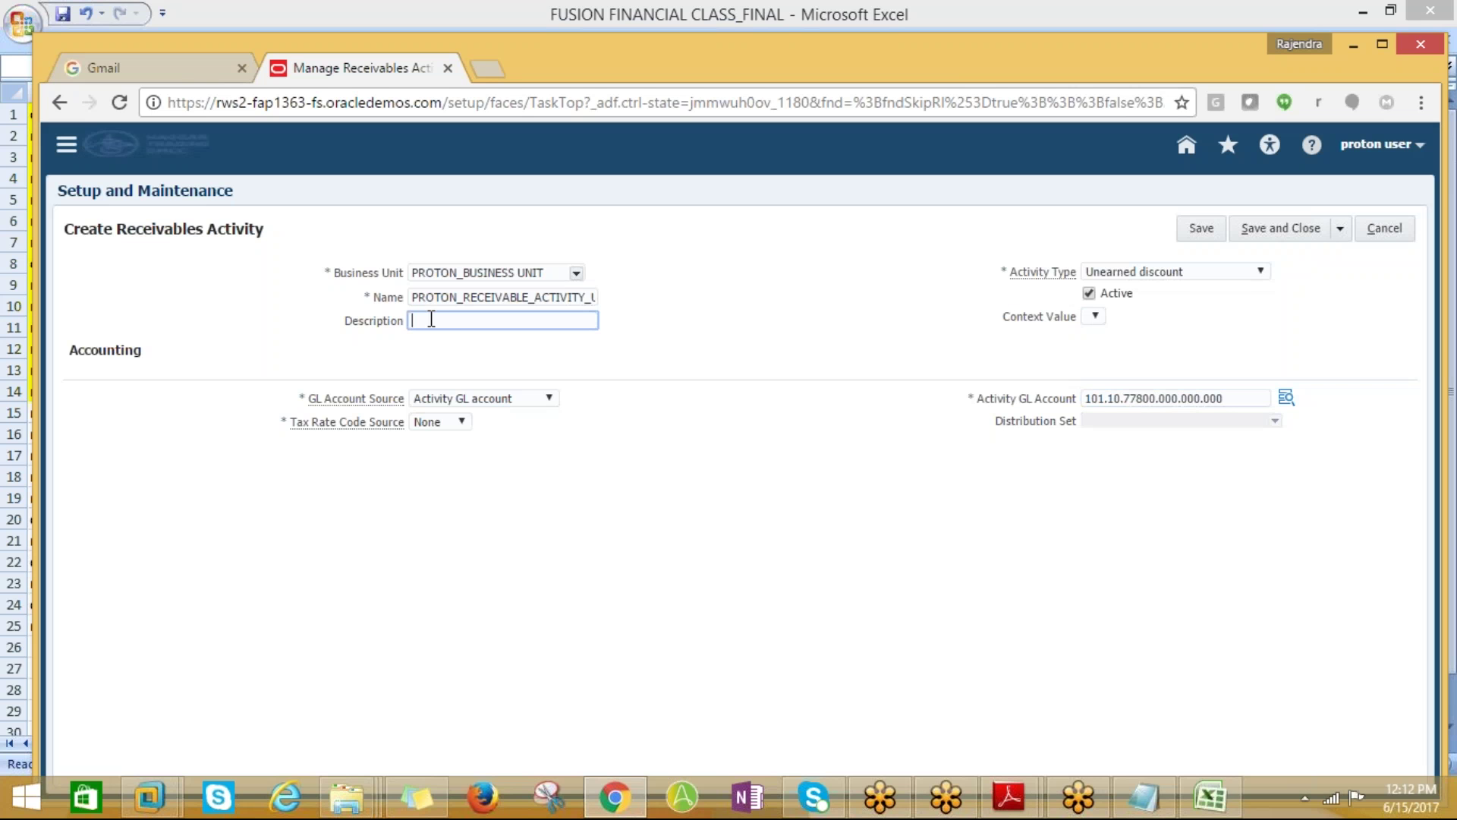
type("PROTON_RECEIVABLE_ACTIVITIES")
left_click(1290, 232)
key("alt+Tab")
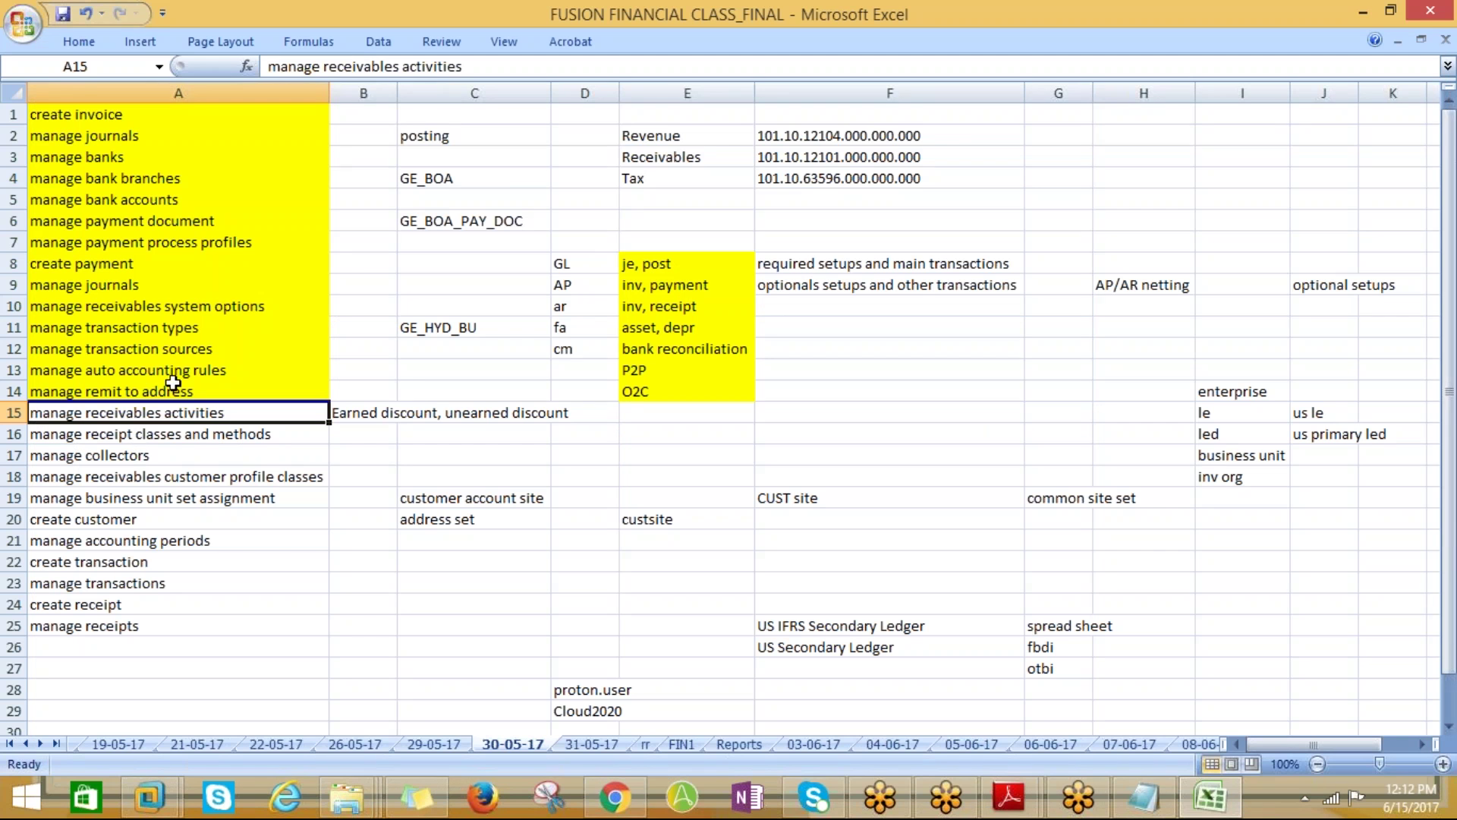
Fill cell A15 yellow to mark Manage Receivables Activities done, and copy the A16 task name
left_click(79, 41)
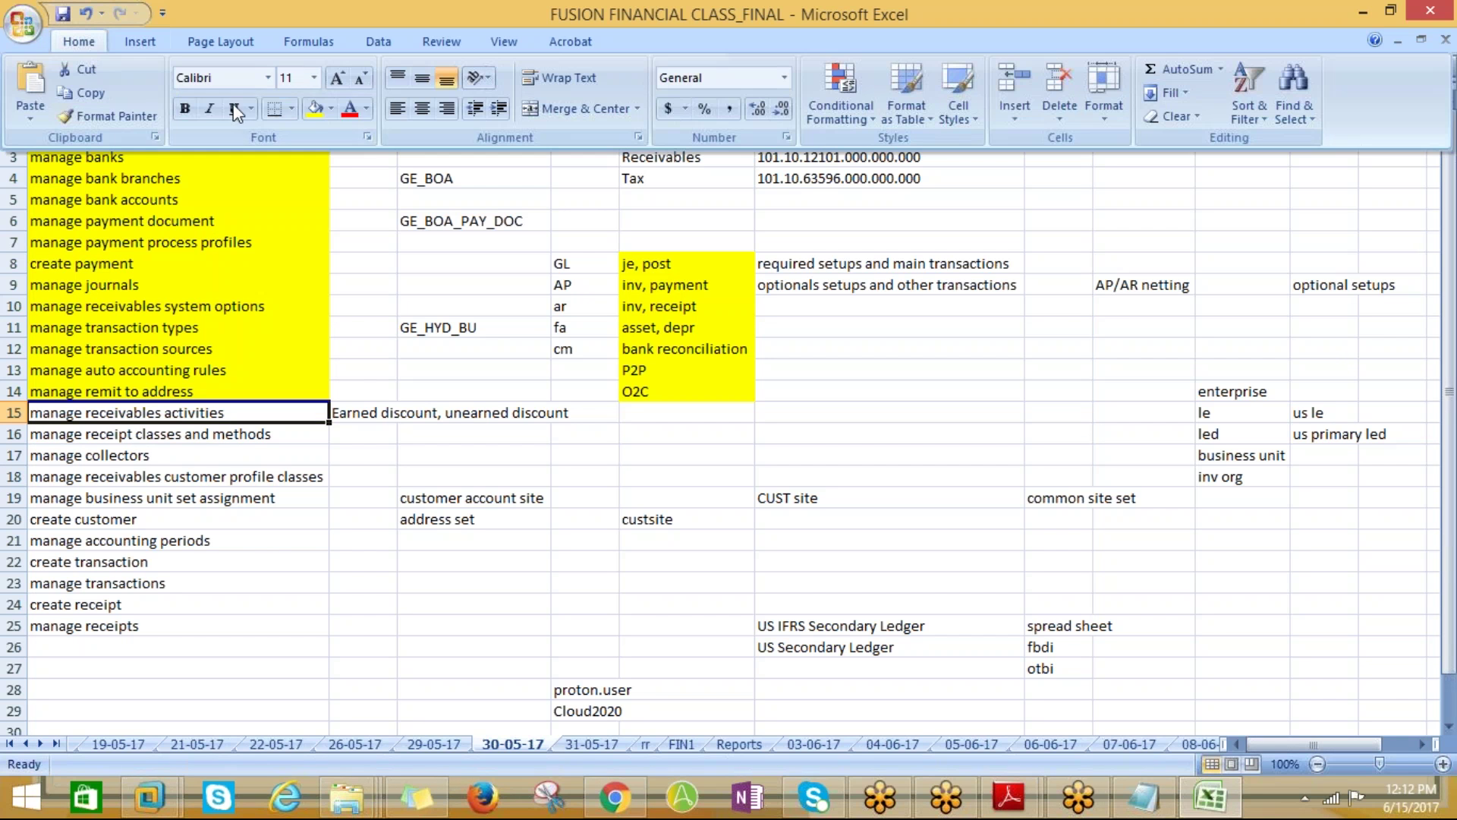
left_click(314, 108)
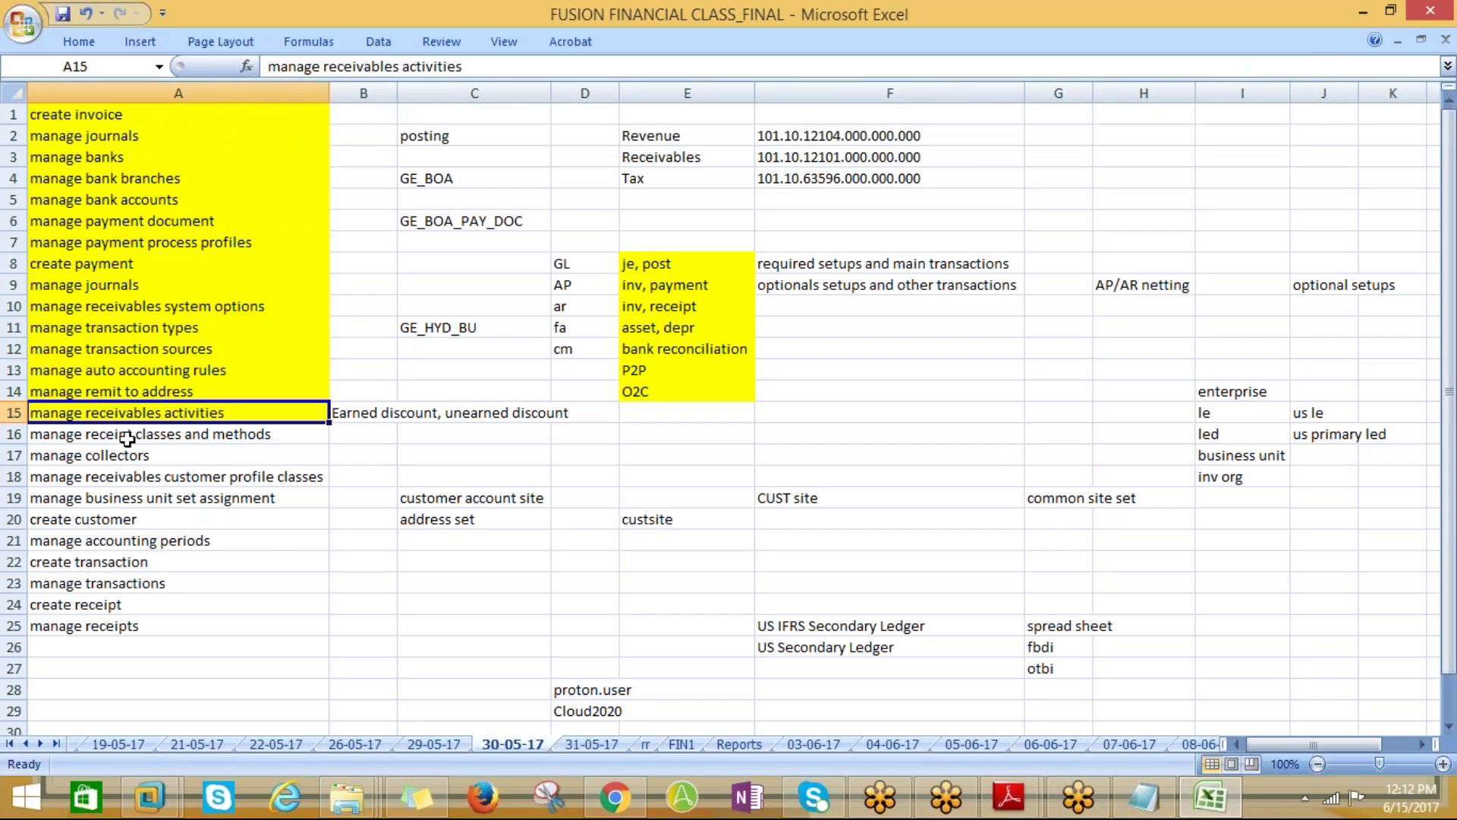
left_click(128, 439)
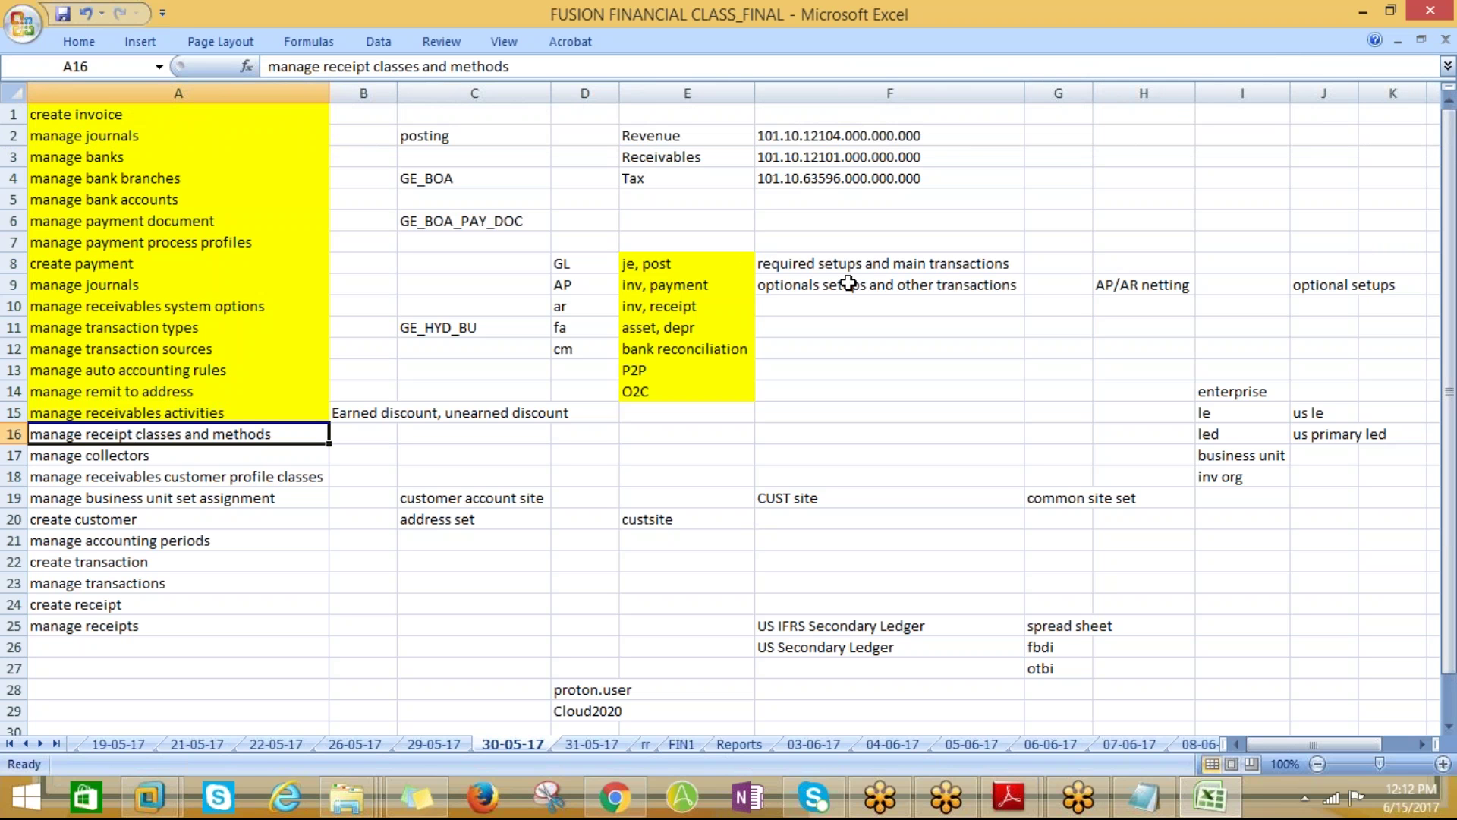
key("ctrl+c")
key("alt+Tab")
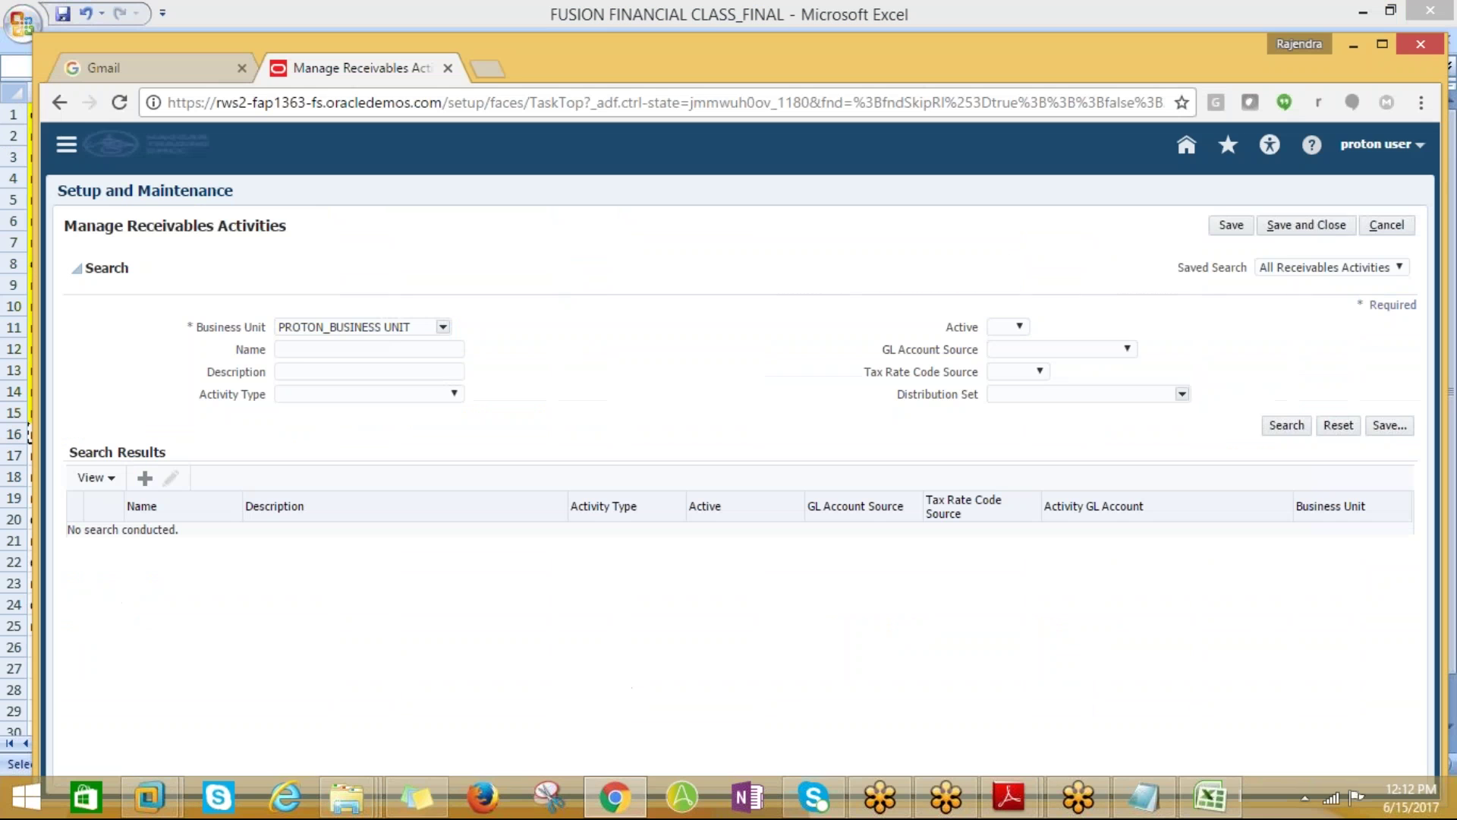
Save and close Receivables Activities, then search for and open Manage Receipt Classes and Methods
left_click(1307, 225)
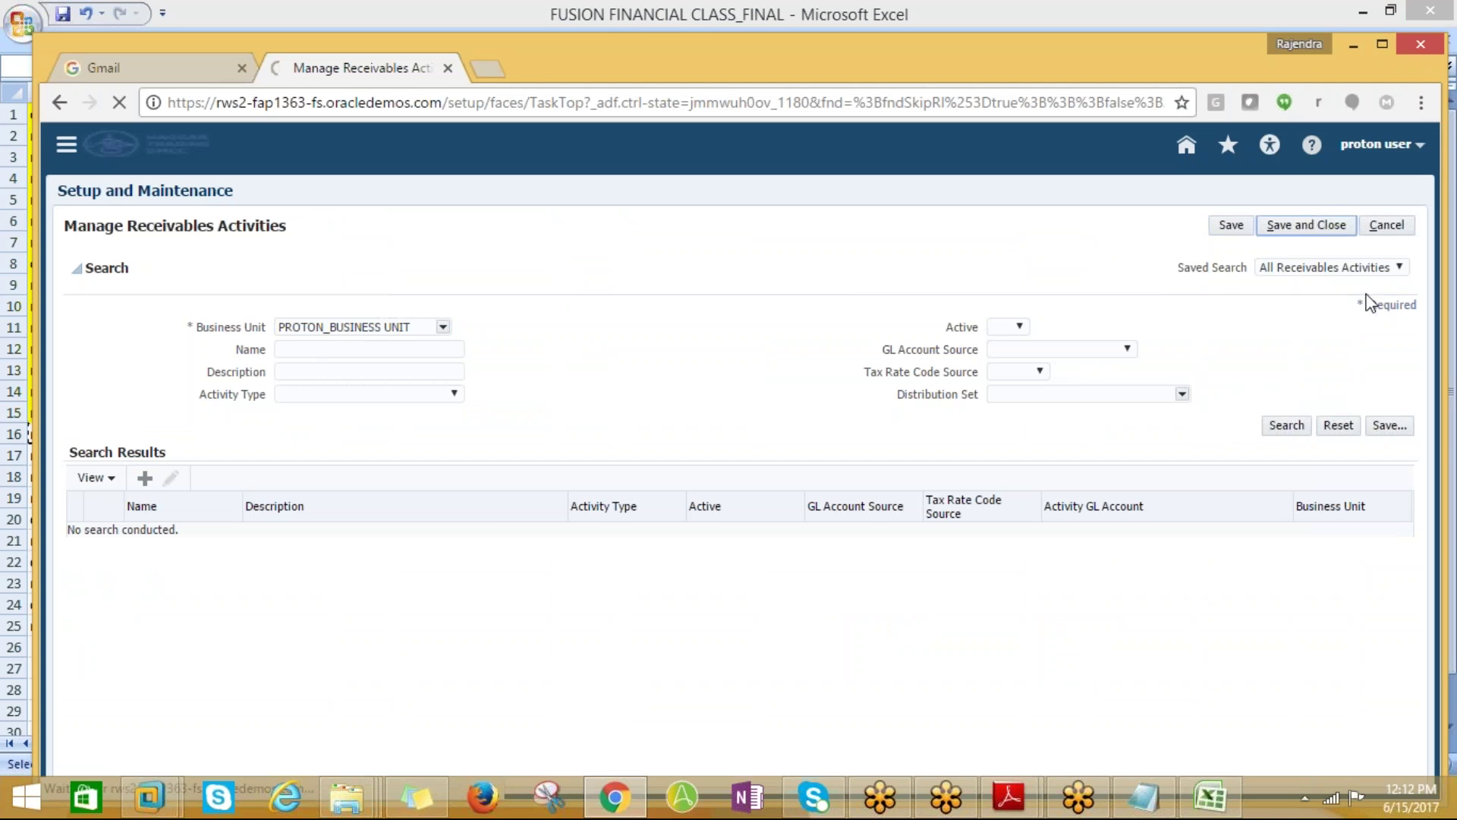
left_click_drag(514, 230, 296, 238)
key("ctrl+v")
left_click(773, 236)
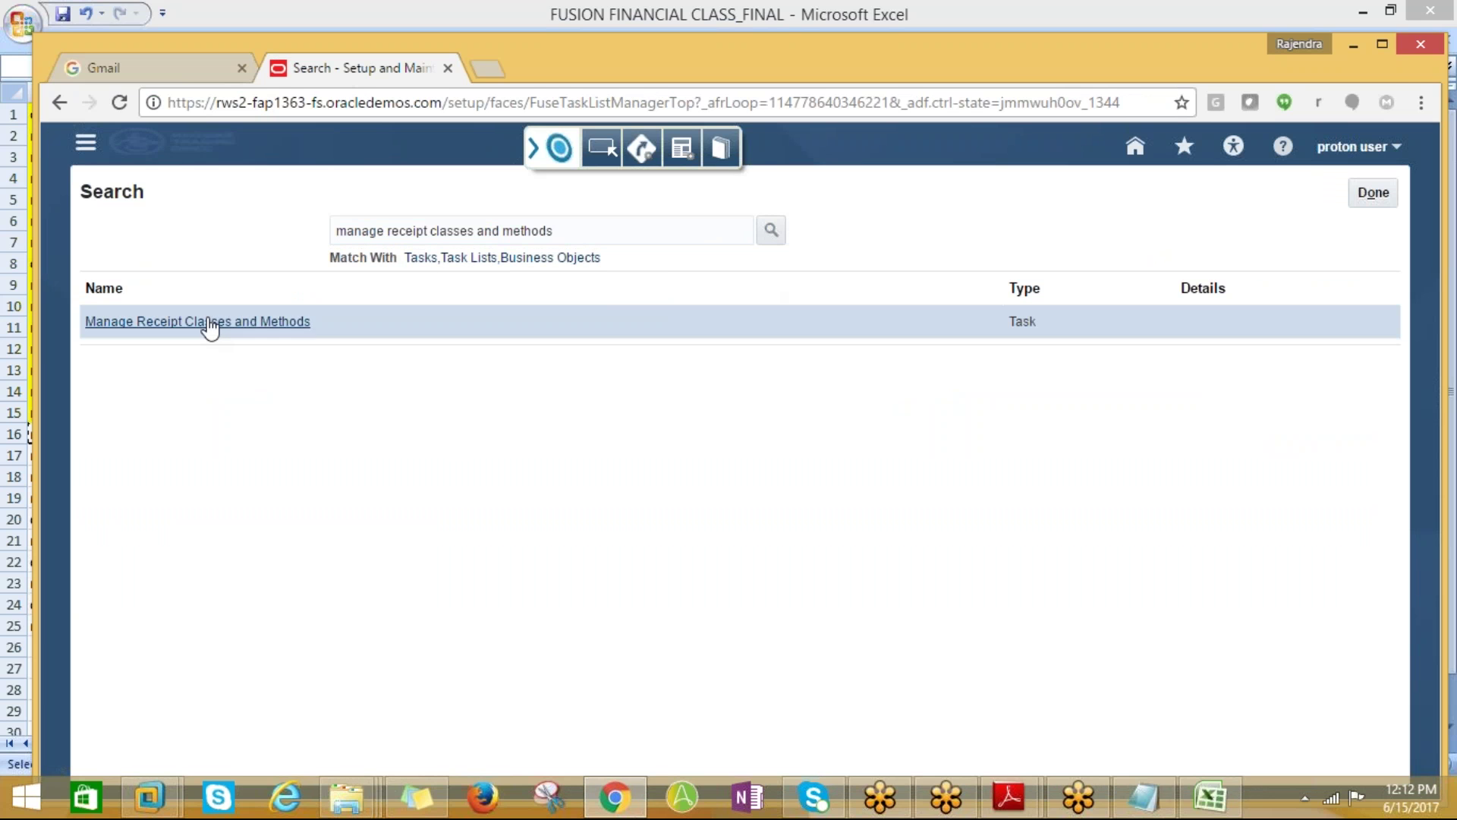
left_click(211, 325)
key("alt+Tab")
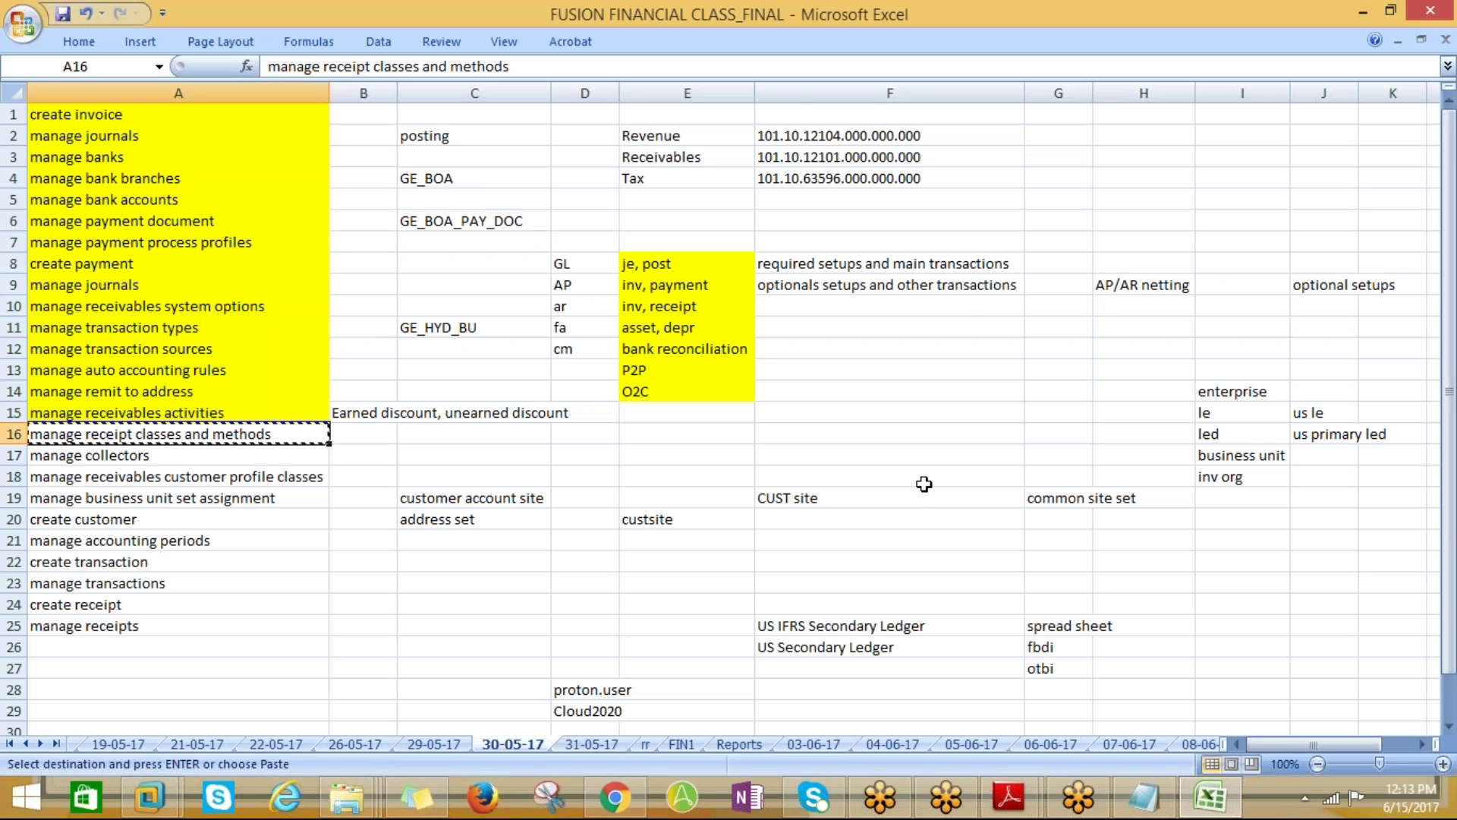
key("alt+Tab")
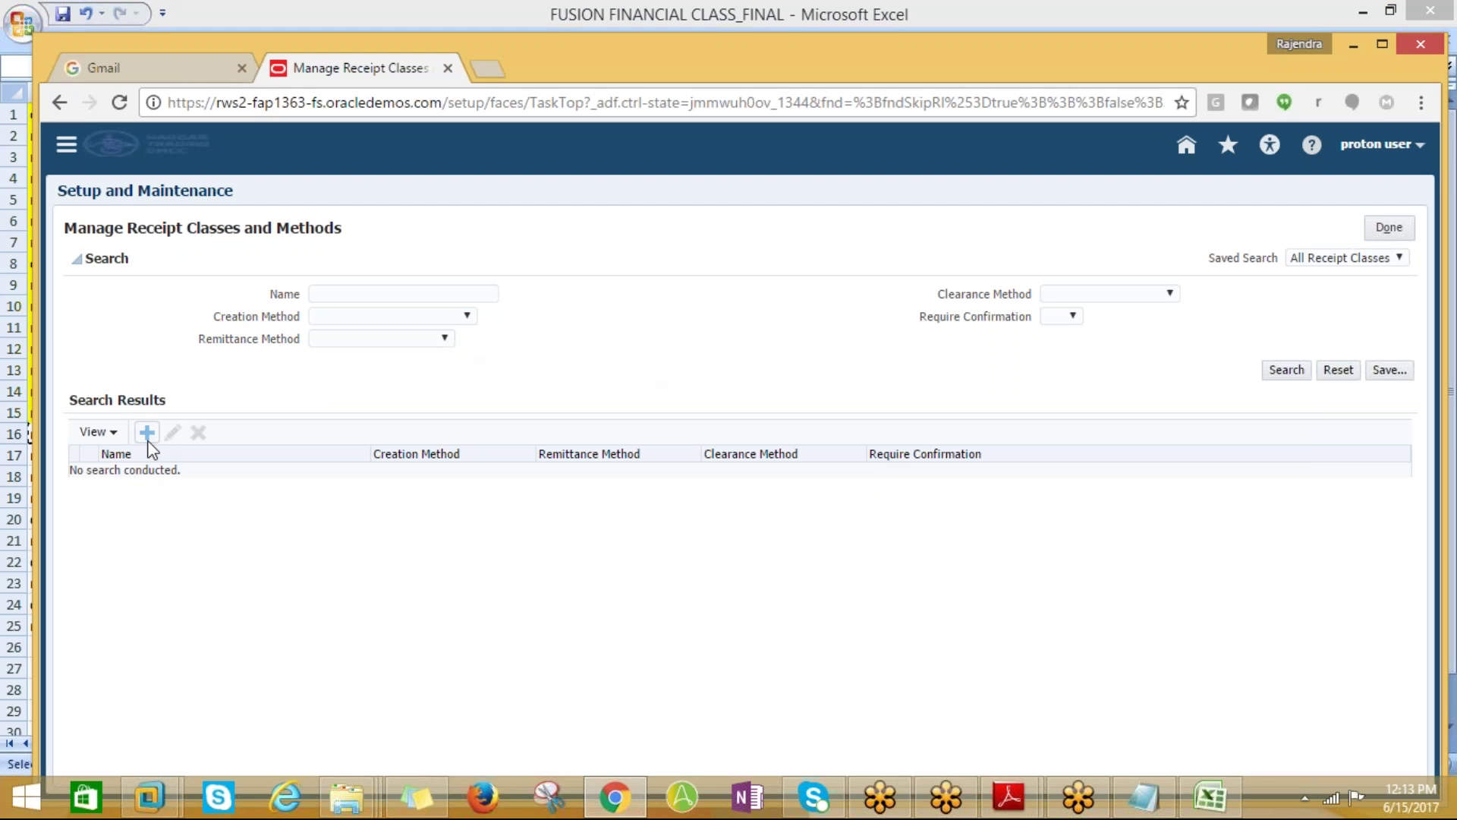
Create a receipt class named PROTON_RECEIPT CLASS and add a remittance bank account row
left_click(147, 432)
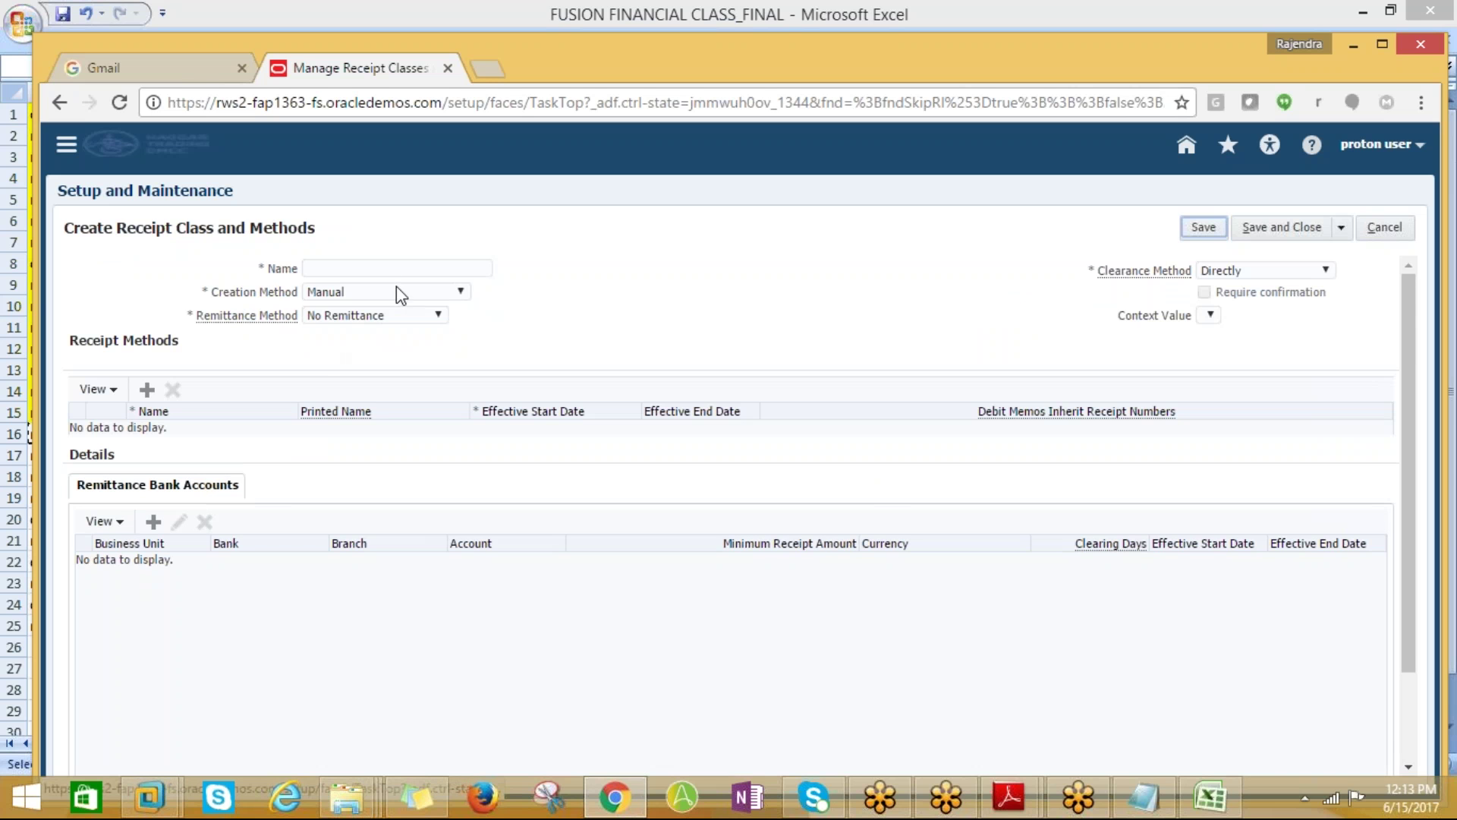
type("pP")
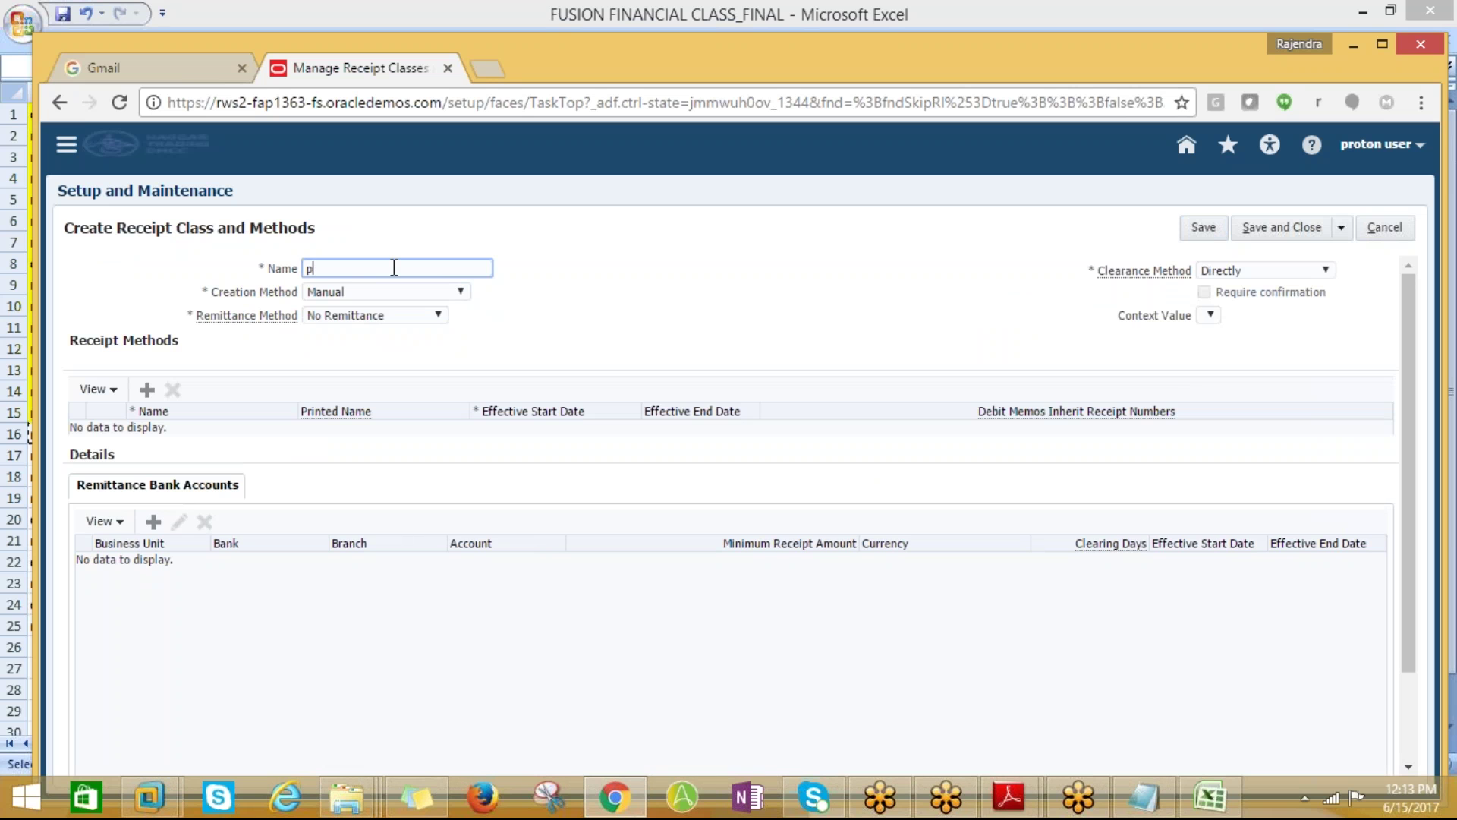
key("BackSpace")
key("BackSpace")
type("PROTON_RECEIPT CLASS")
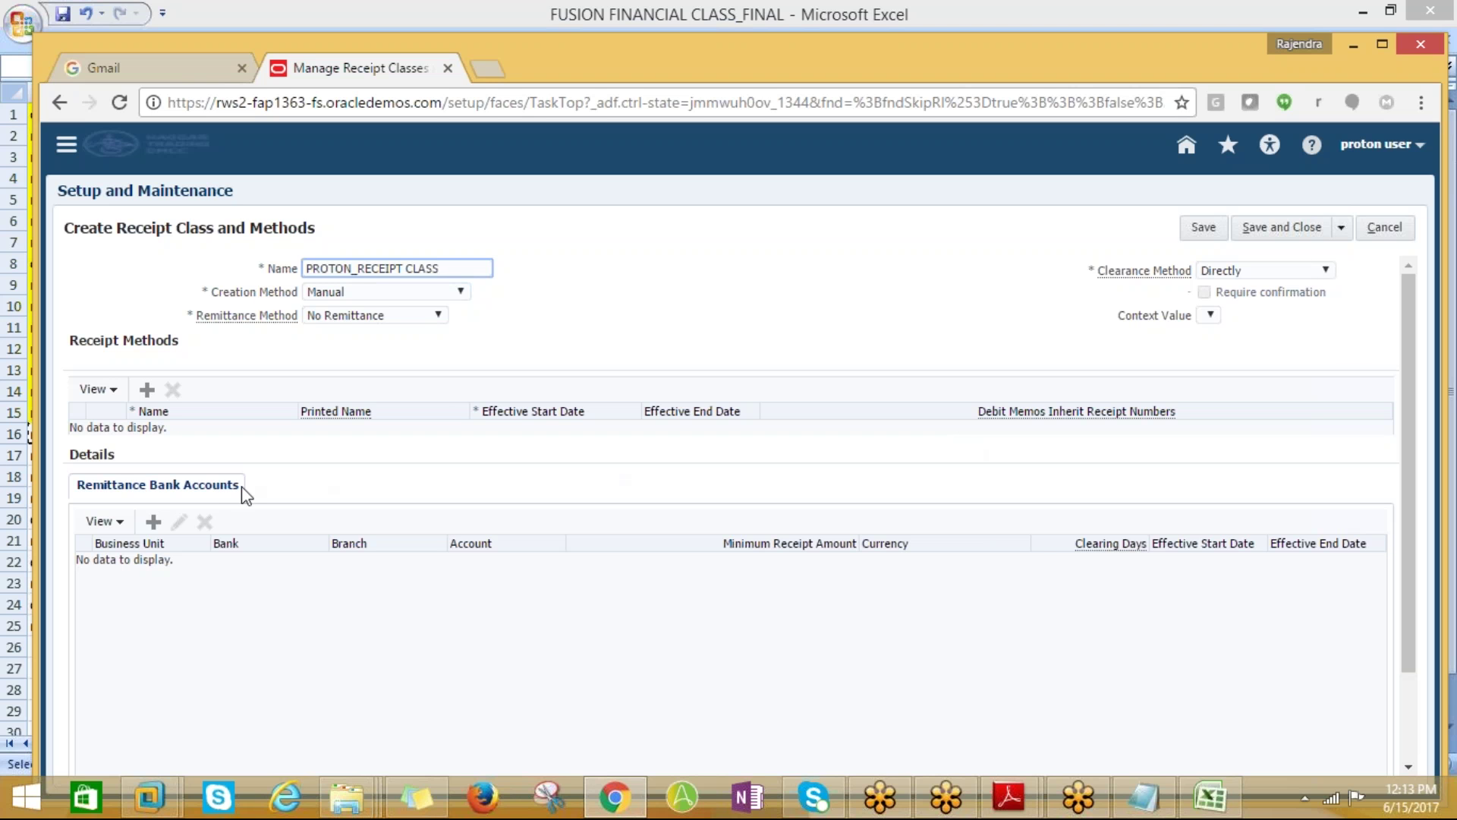
left_click(154, 521)
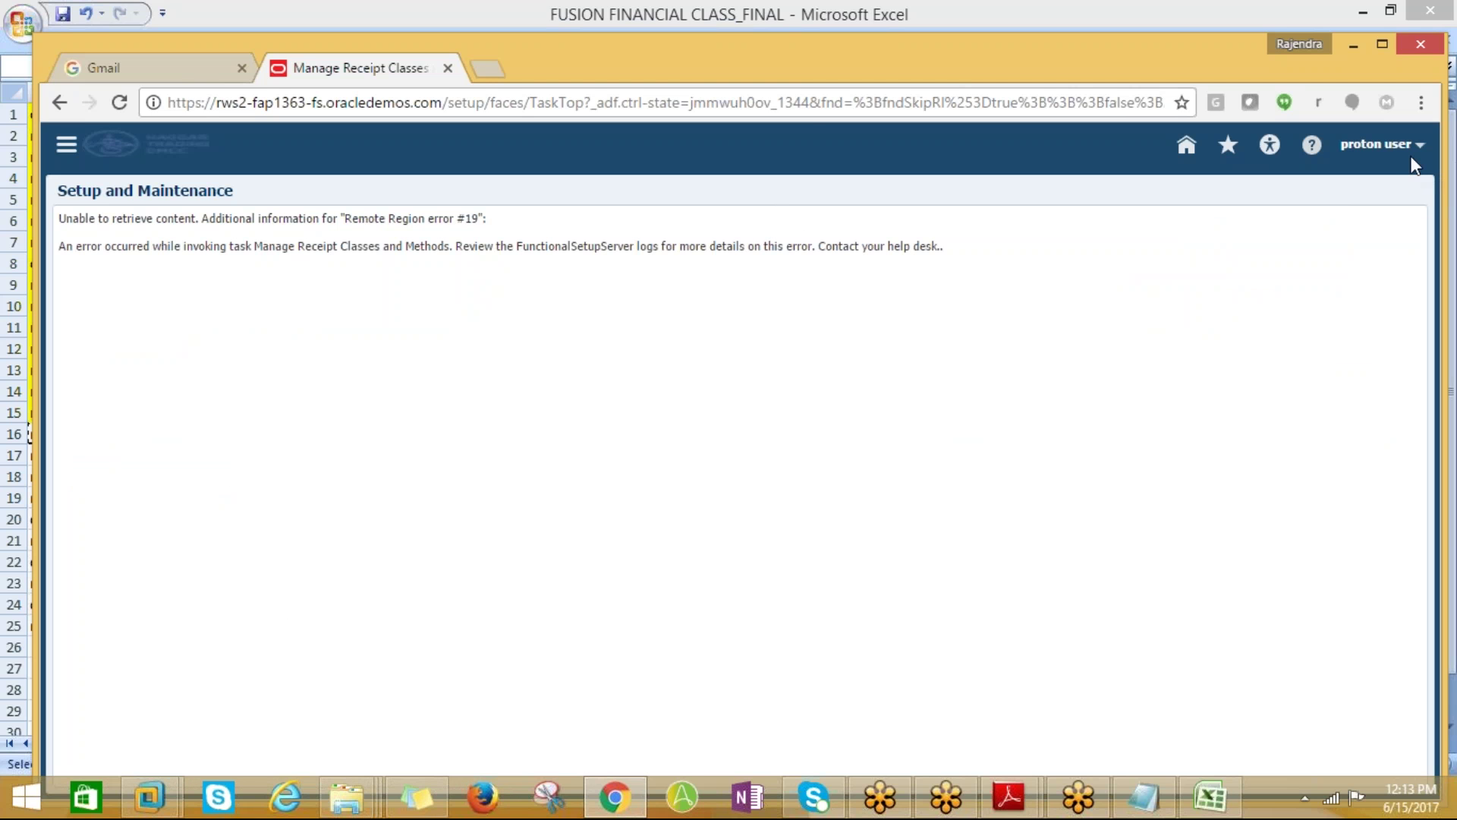
Leave the error page through Settings and Actions and return to Setup and Maintenance
key("alt+Tab")
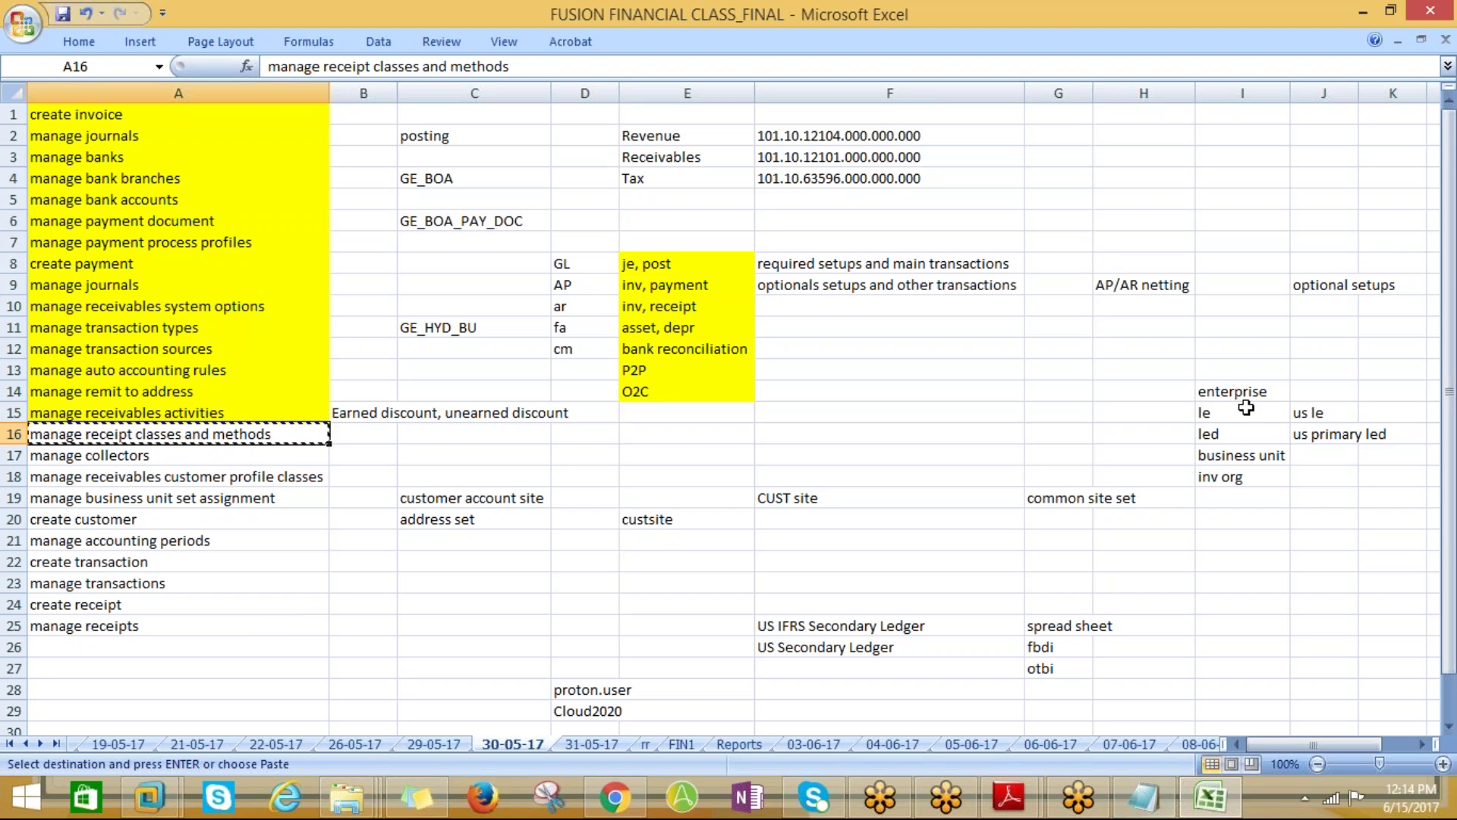
left_click(616, 809)
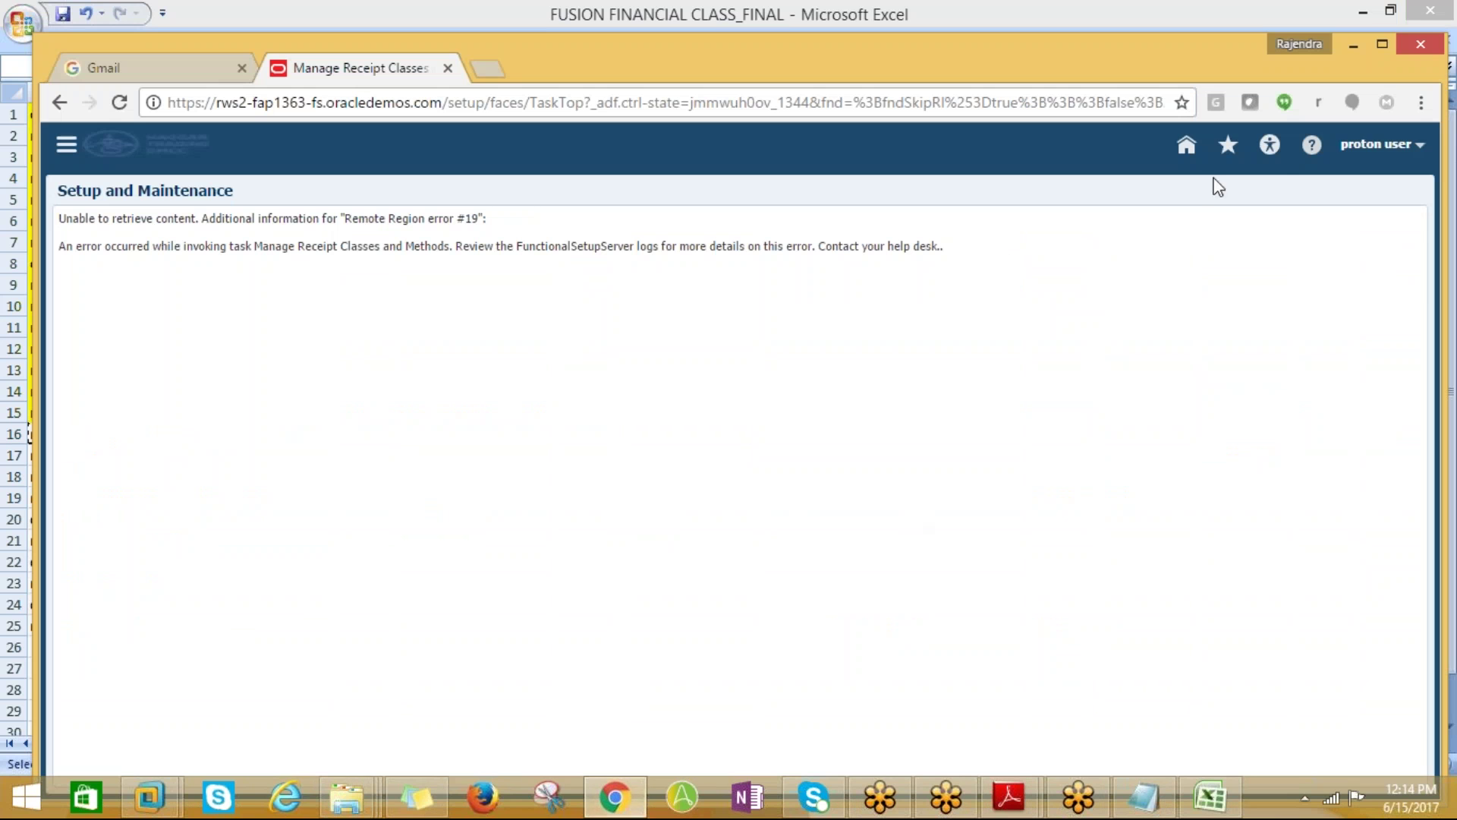
left_click(1380, 144)
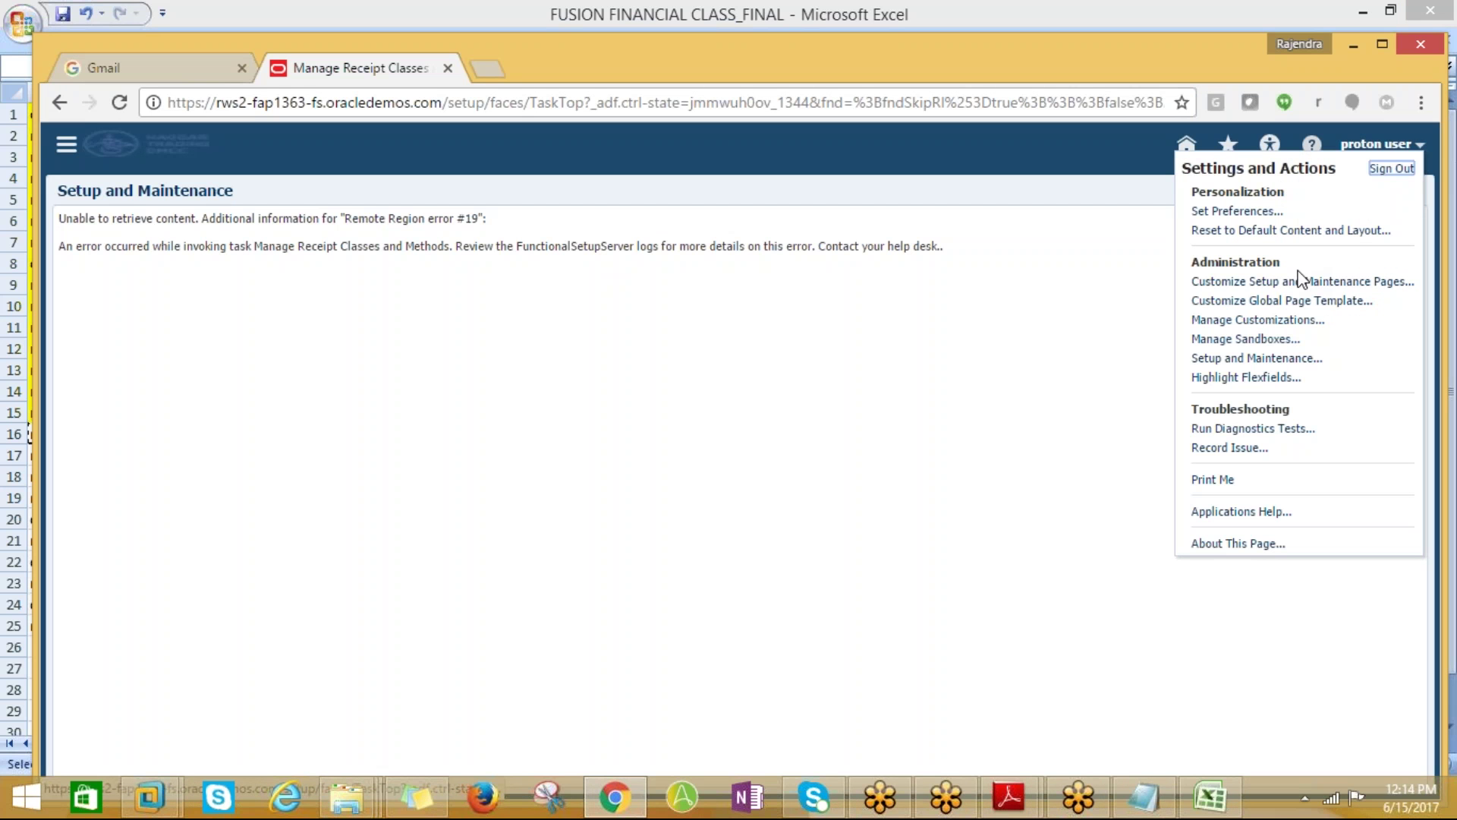
left_click(1257, 359)
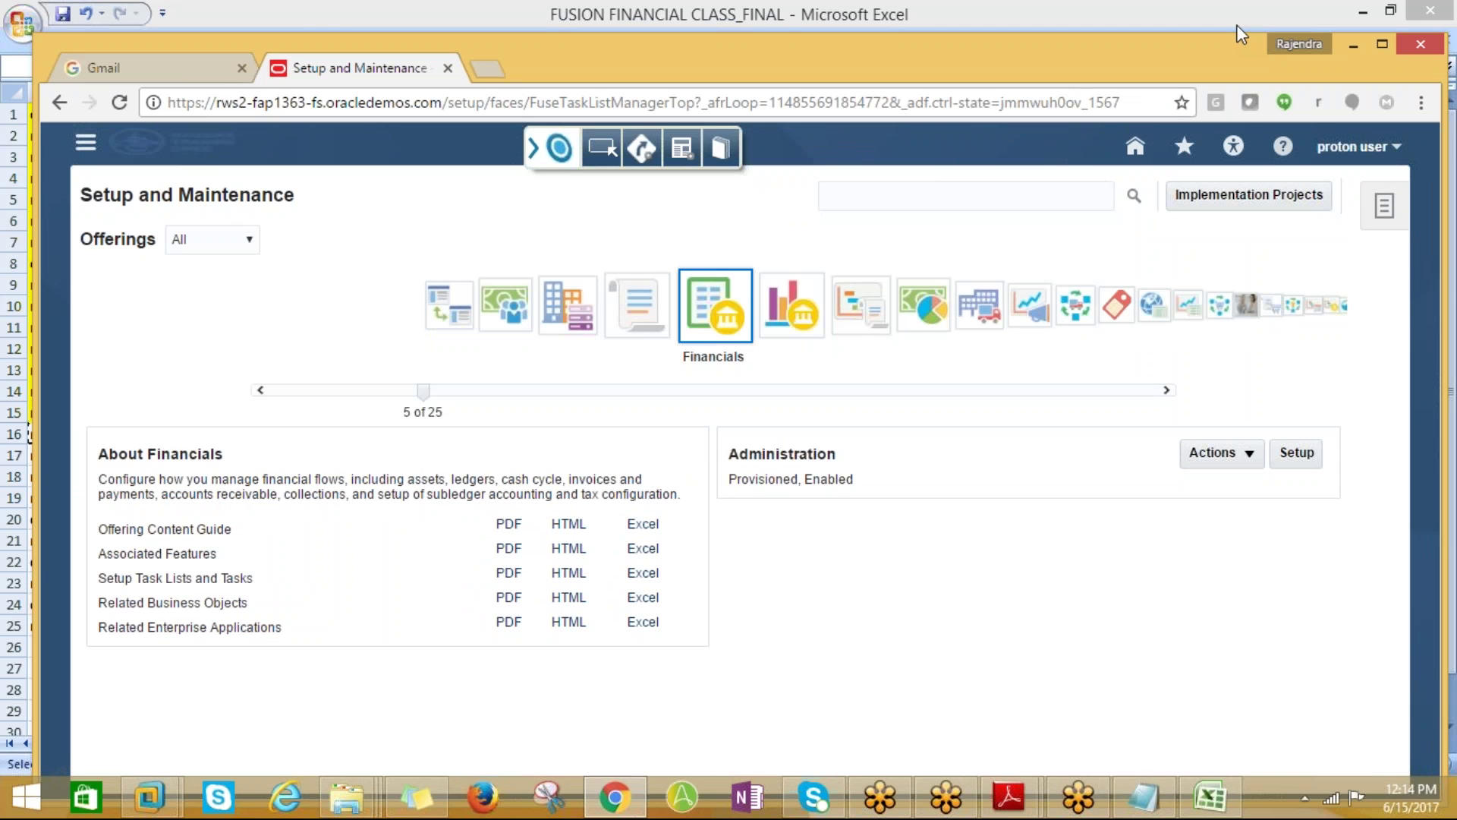
left_click(1237, 25)
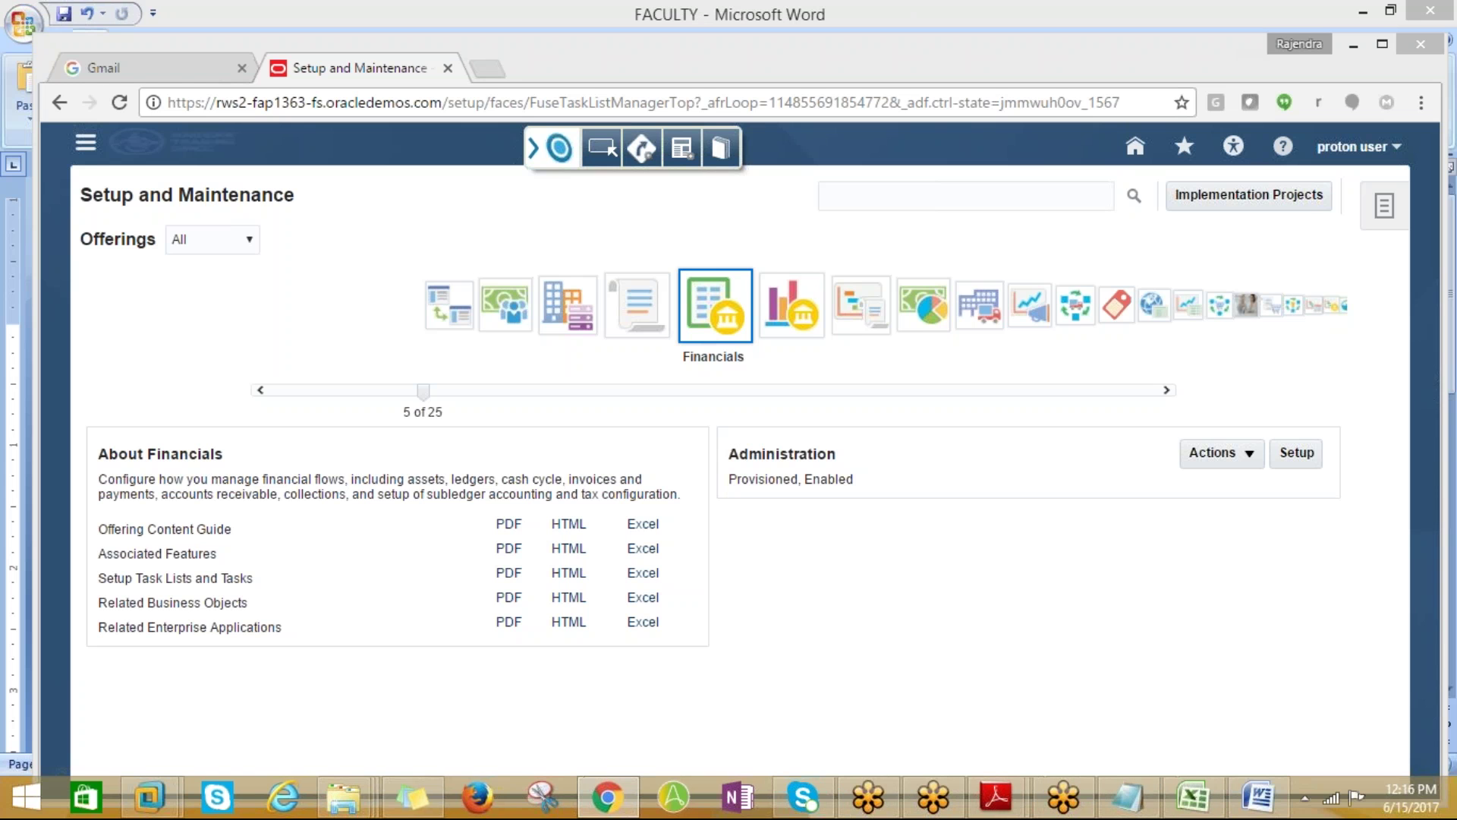
Search the setup tasks for 'manage bank%'
left_click(948, 196)
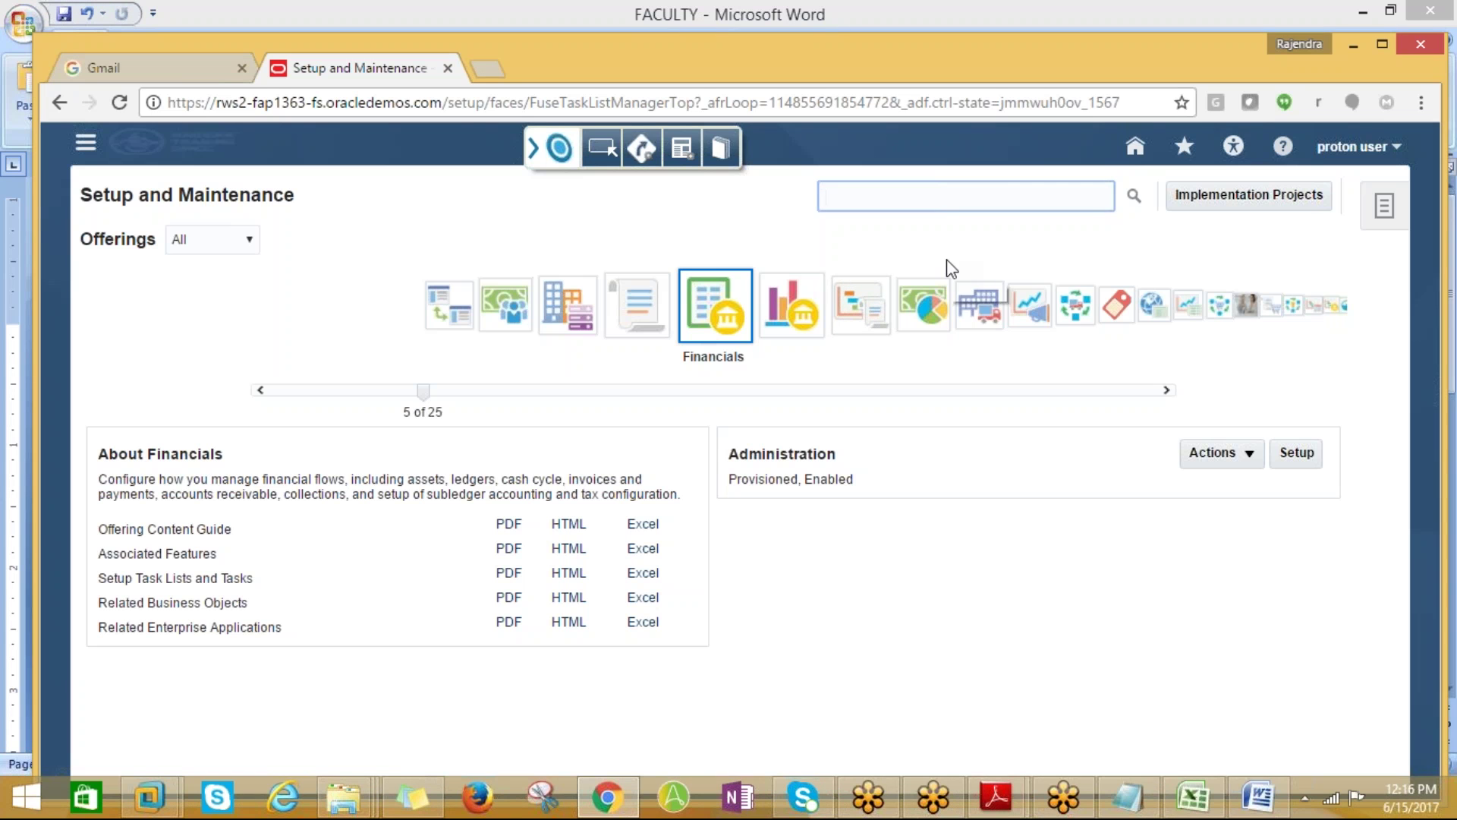
type("ma")
key("BackSpace")
key("BackSpace")
key("BackSpace")
key("BackSpace")
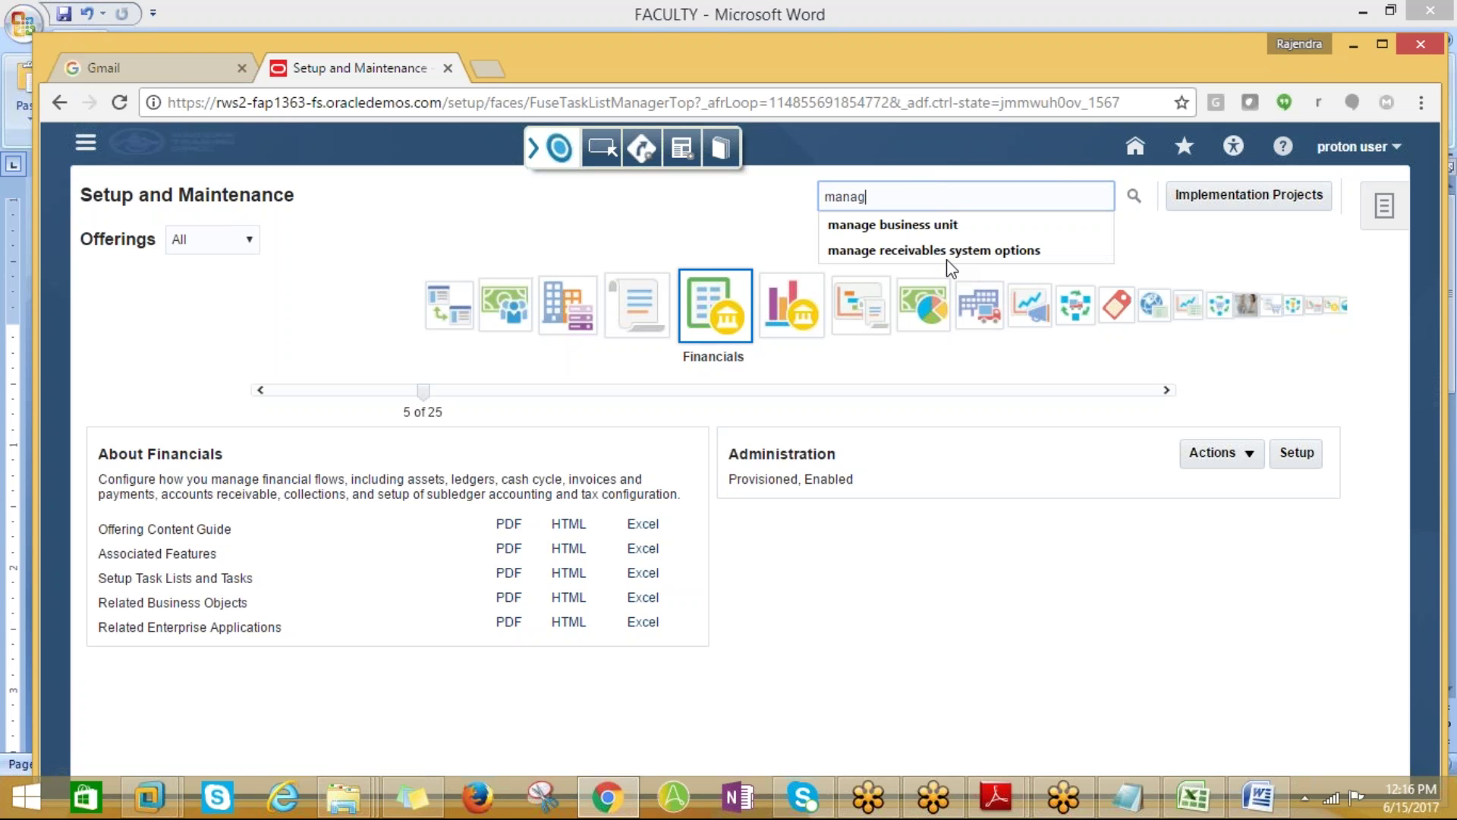
type("age bank")
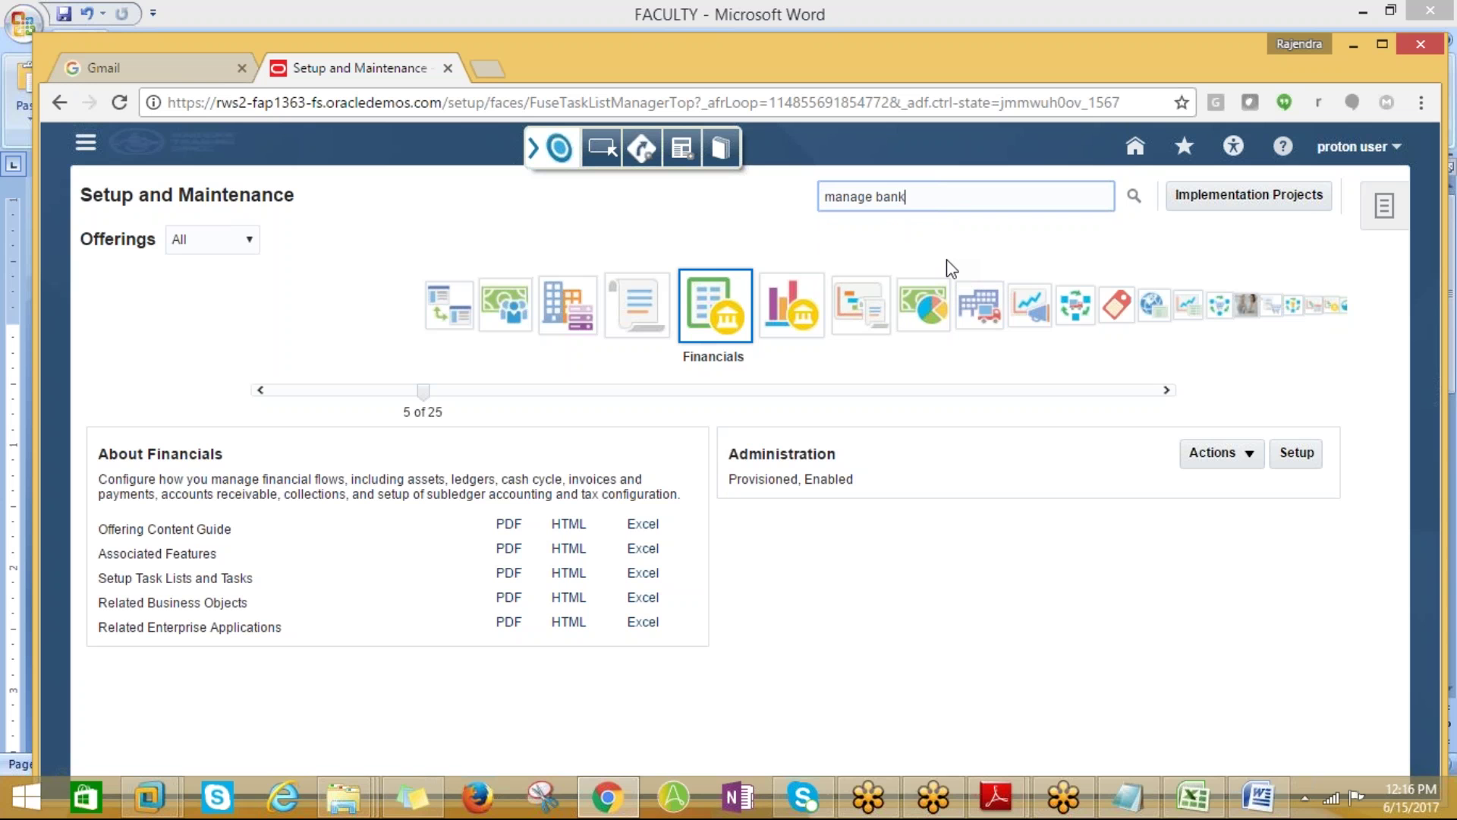
type("%")
left_click(1134, 195)
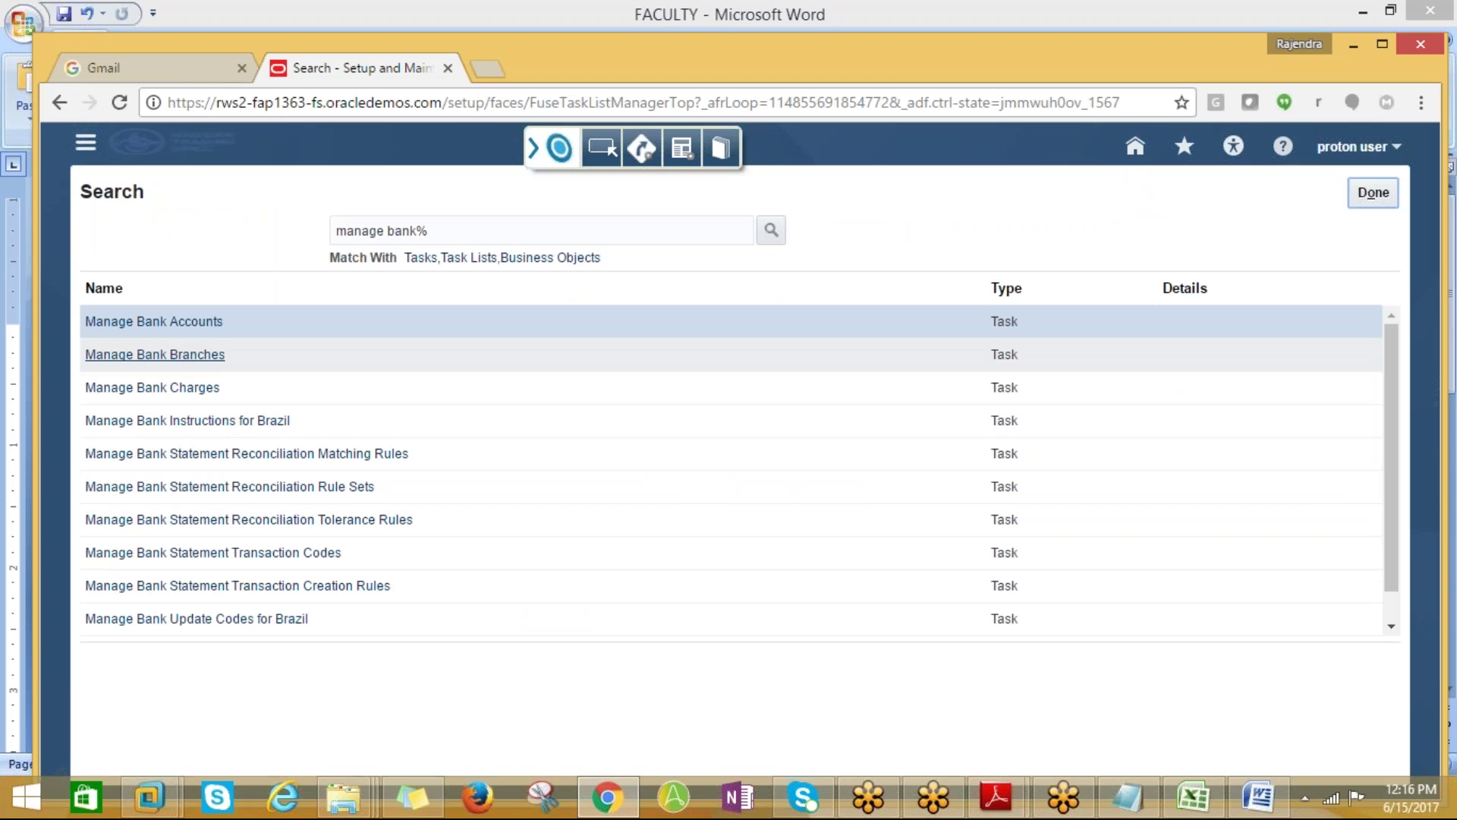
Open Manage Bank Branches, discard the new branch form, and return to the task results
left_click(166, 362)
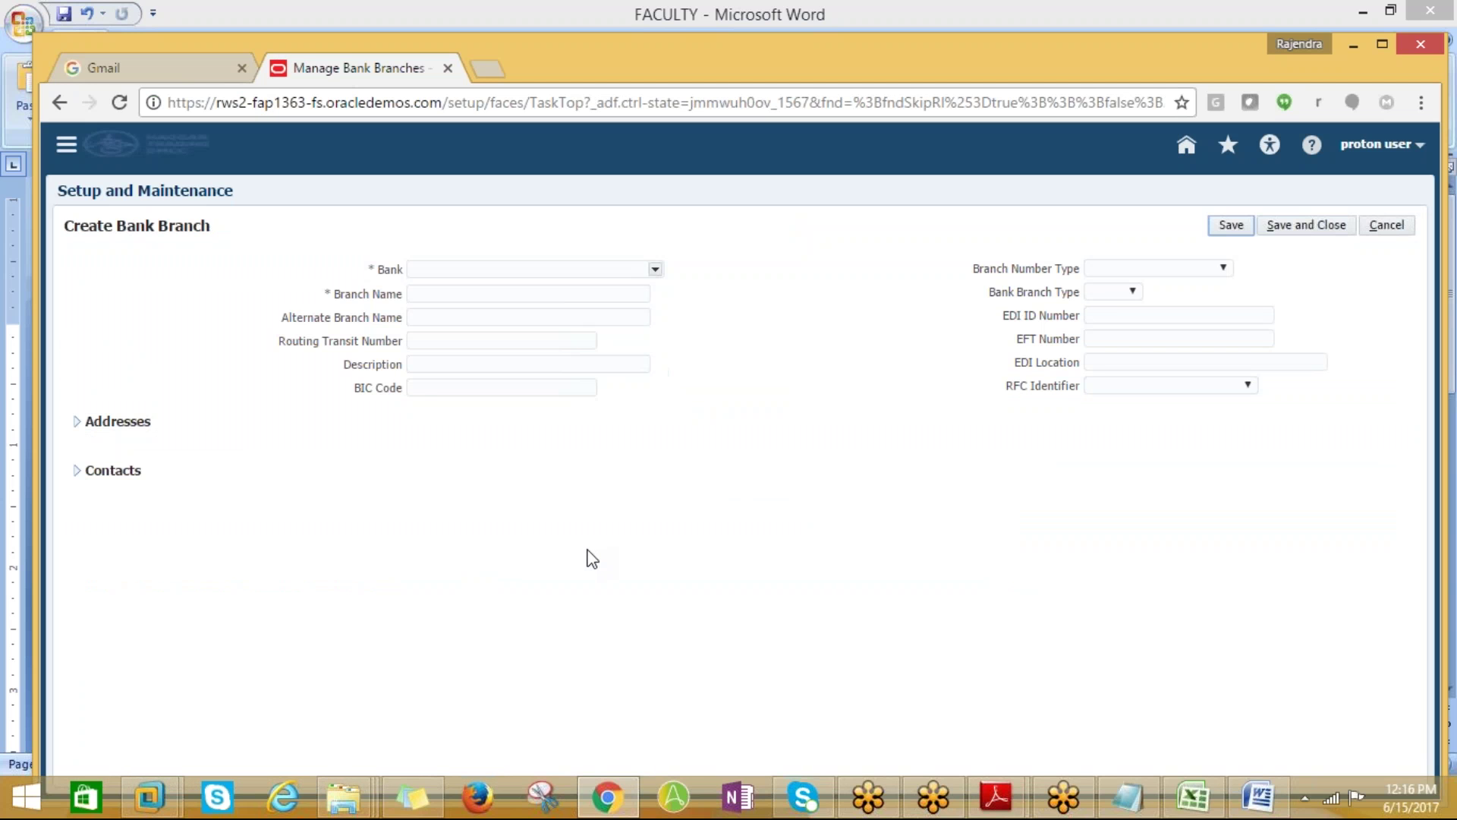
left_click(1378, 227)
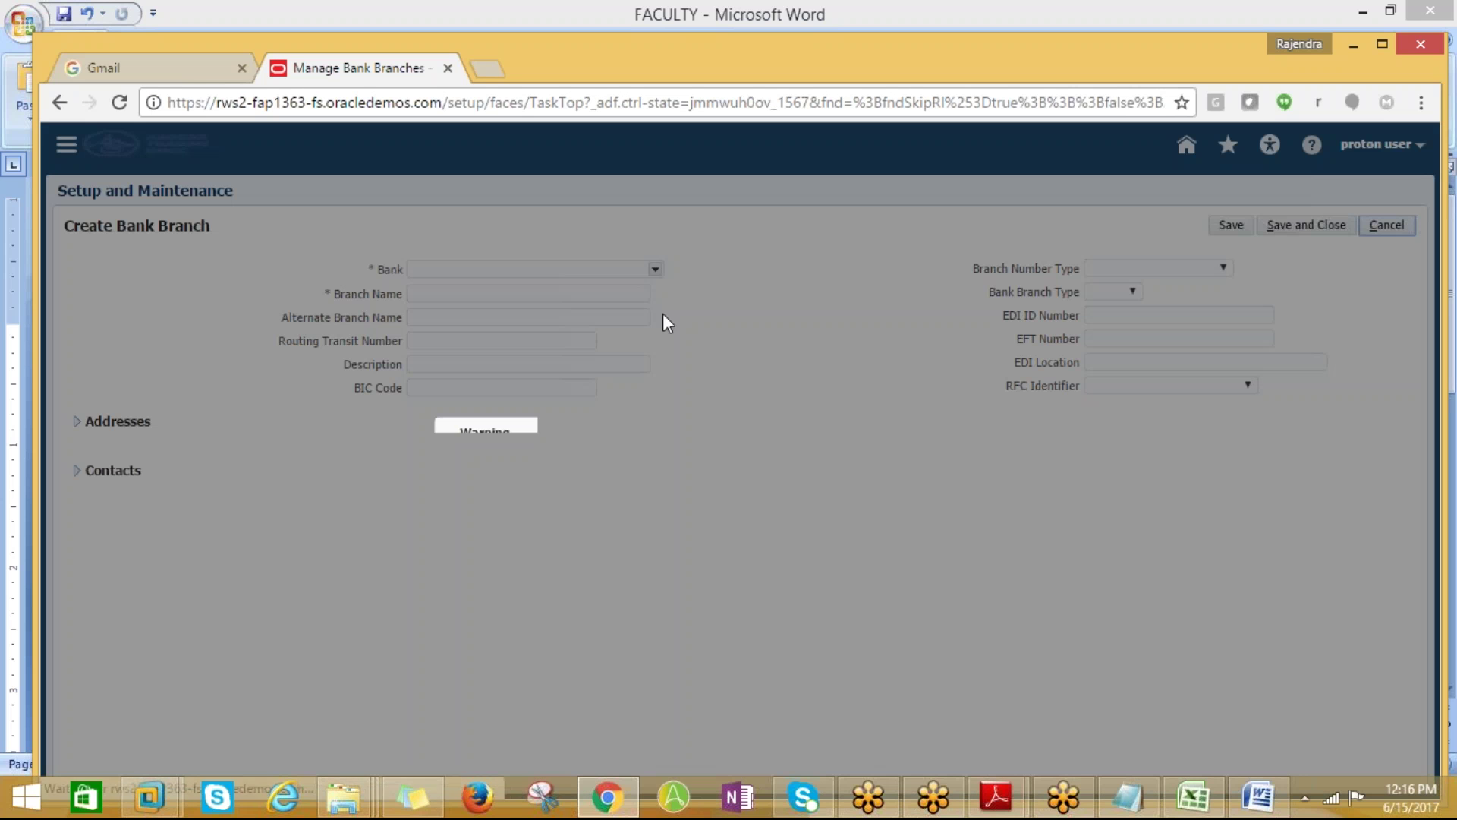
left_click(980, 488)
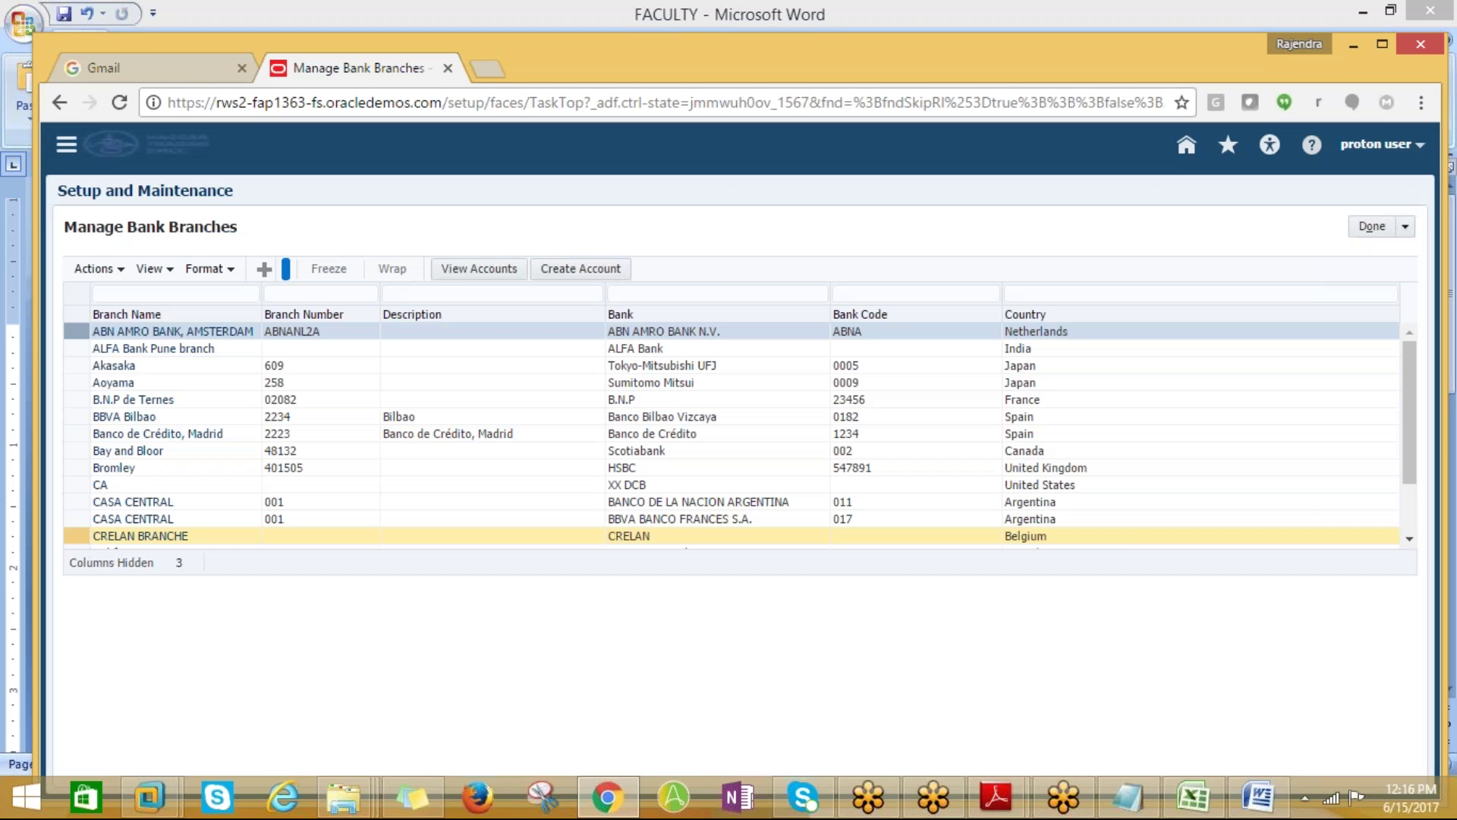
left_click(1353, 231)
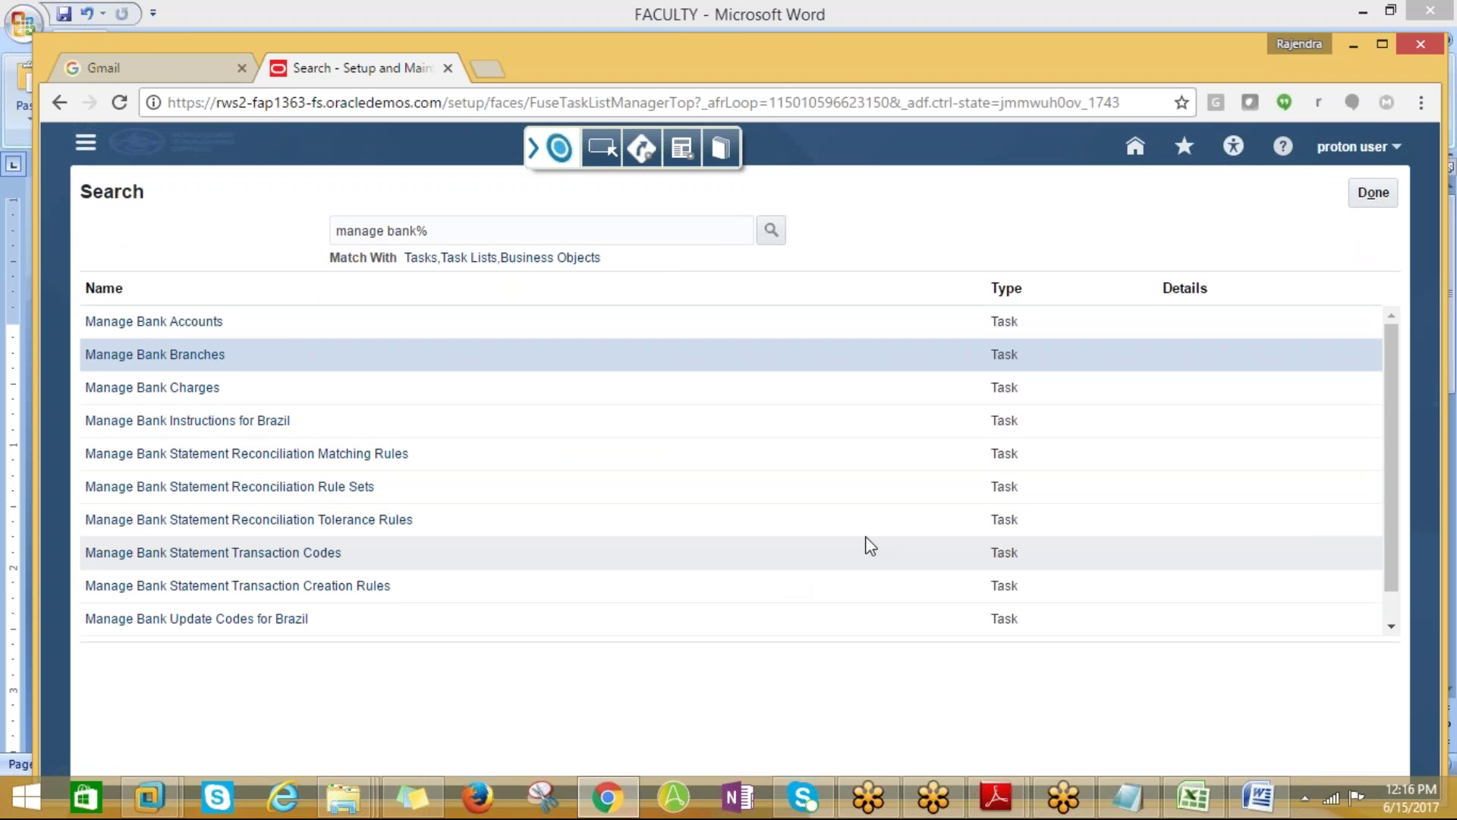
Check Manage Bank Accounts, then narrow the search to 'bank%' and open Manage Banks
left_click(209, 326)
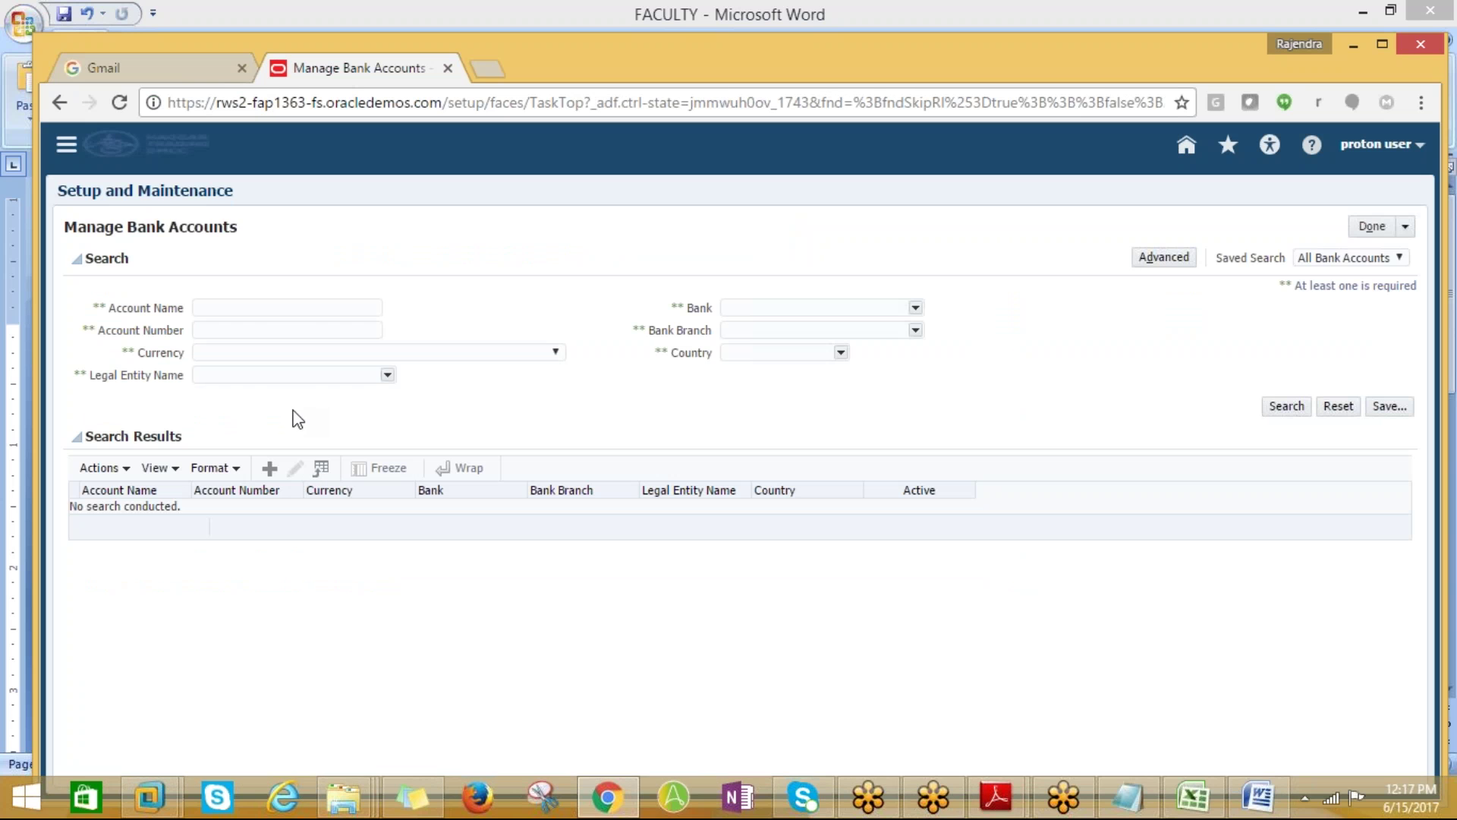
left_click(1372, 227)
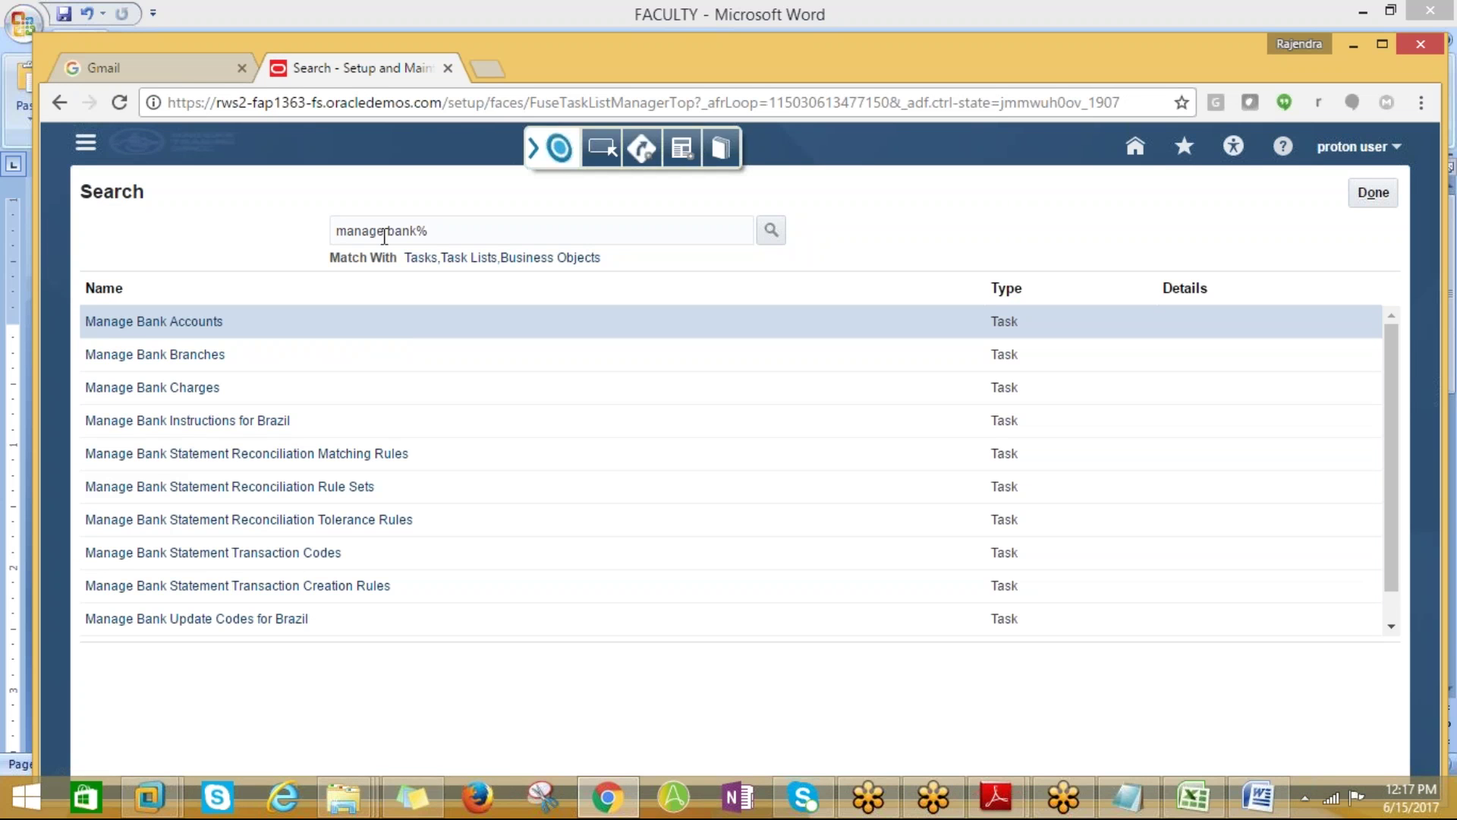
left_click_drag(387, 233, 240, 227)
key("BackSpace")
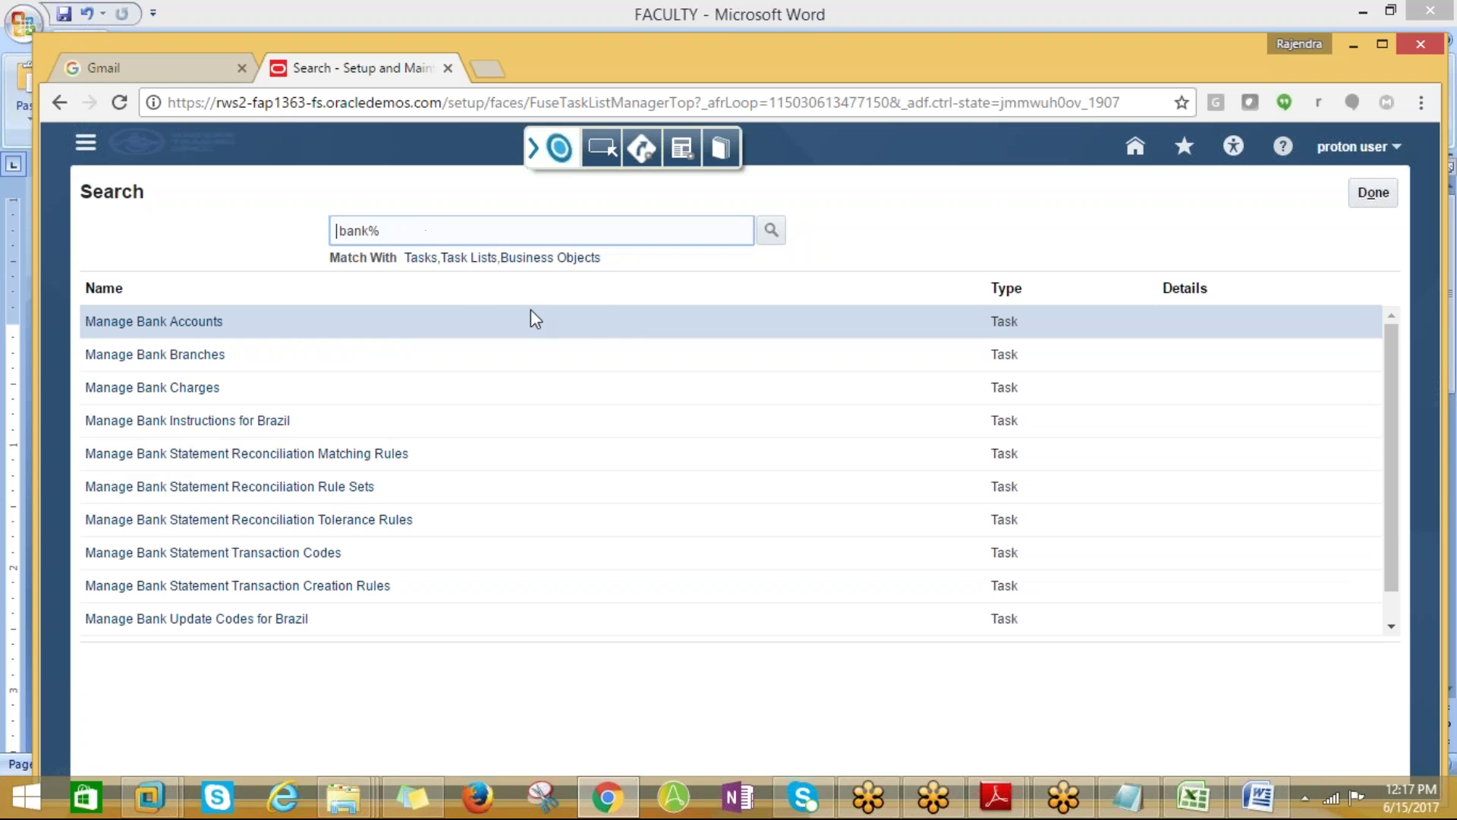
left_click(1392, 627)
scroll(881, 623, "up", 1)
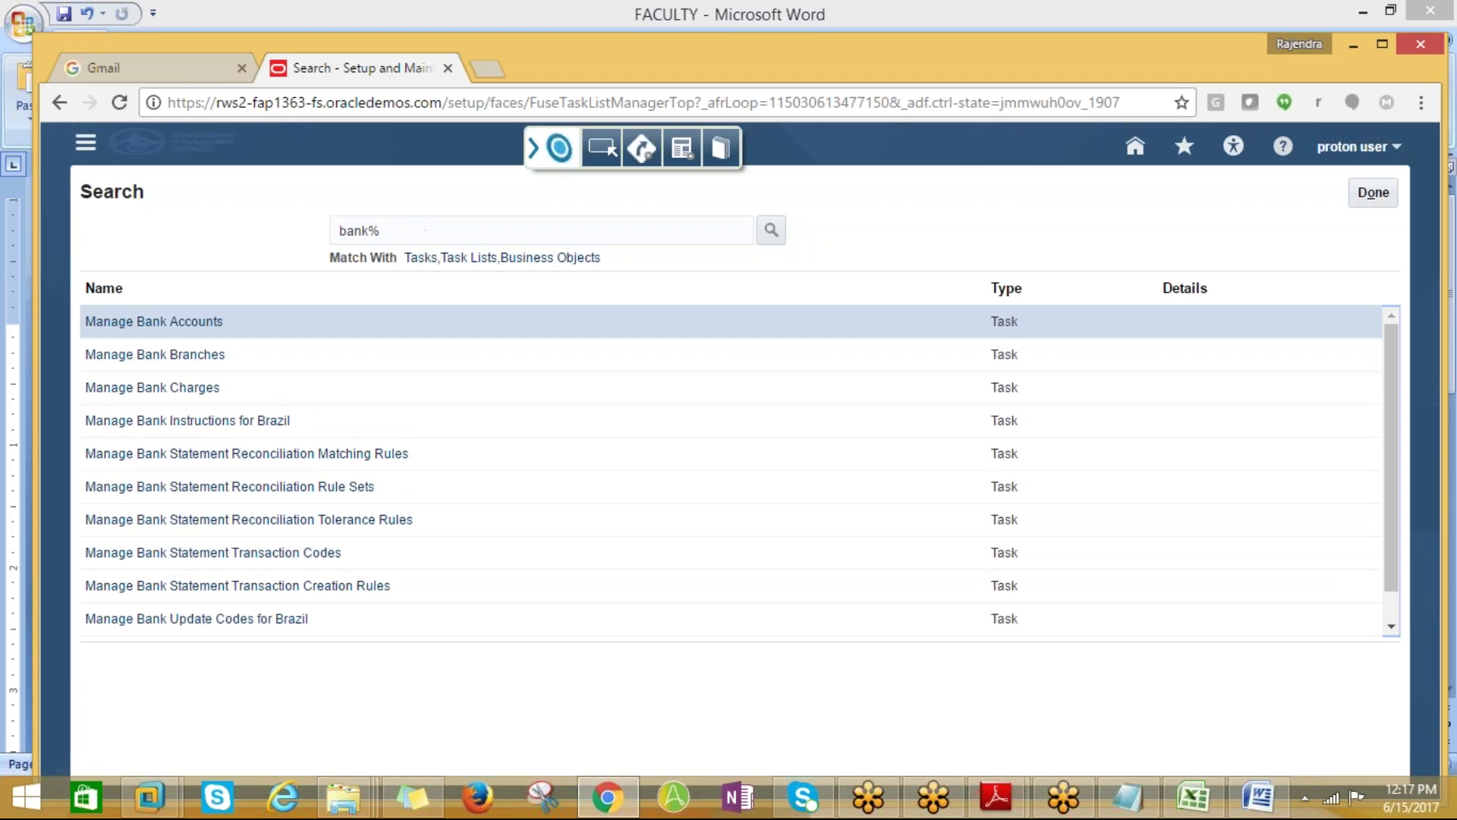
left_click(1391, 626)
left_click(119, 626)
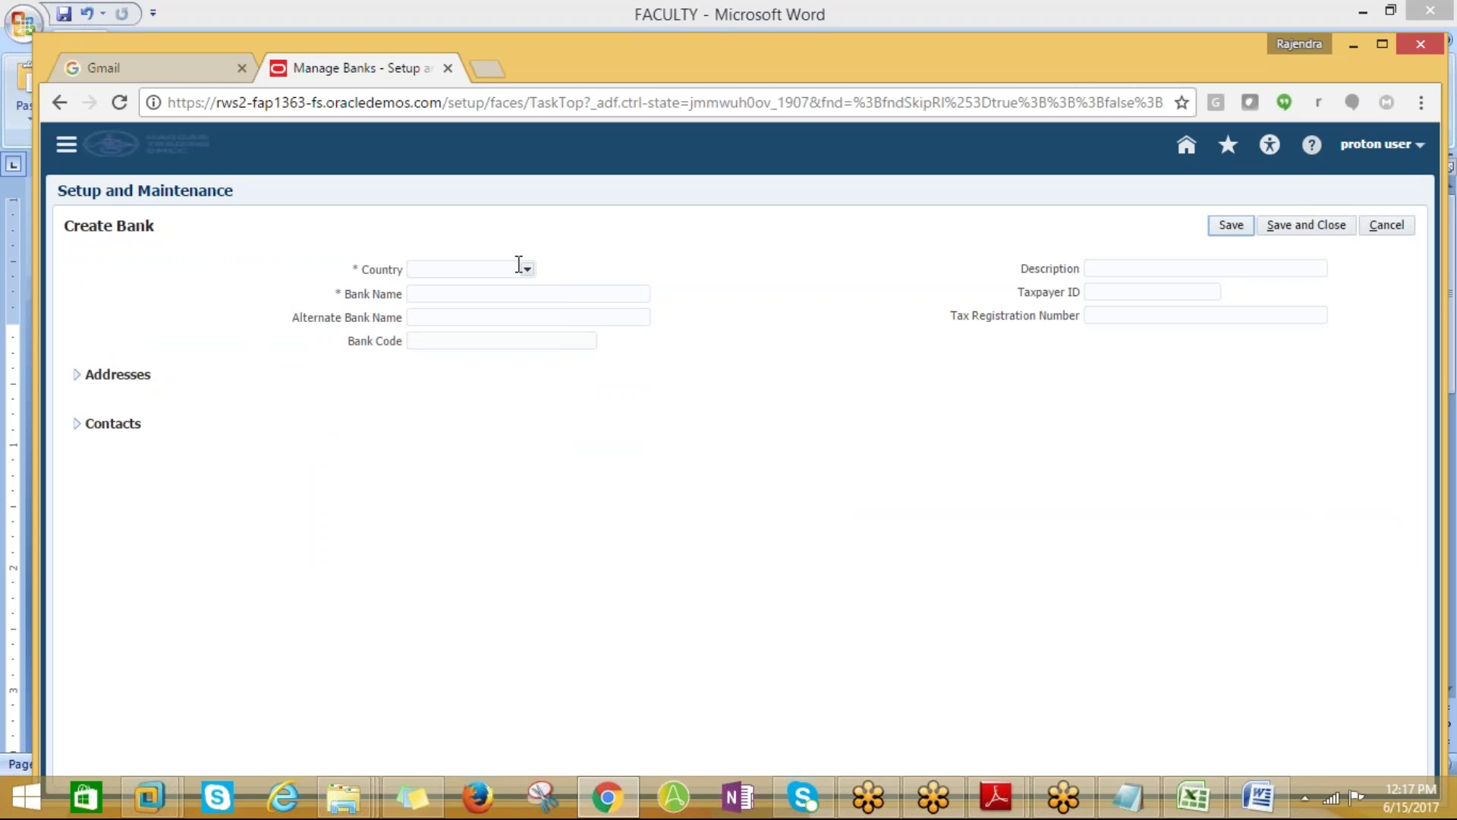
Set the bank's country to United States by searching 'united%'
left_click(527, 271)
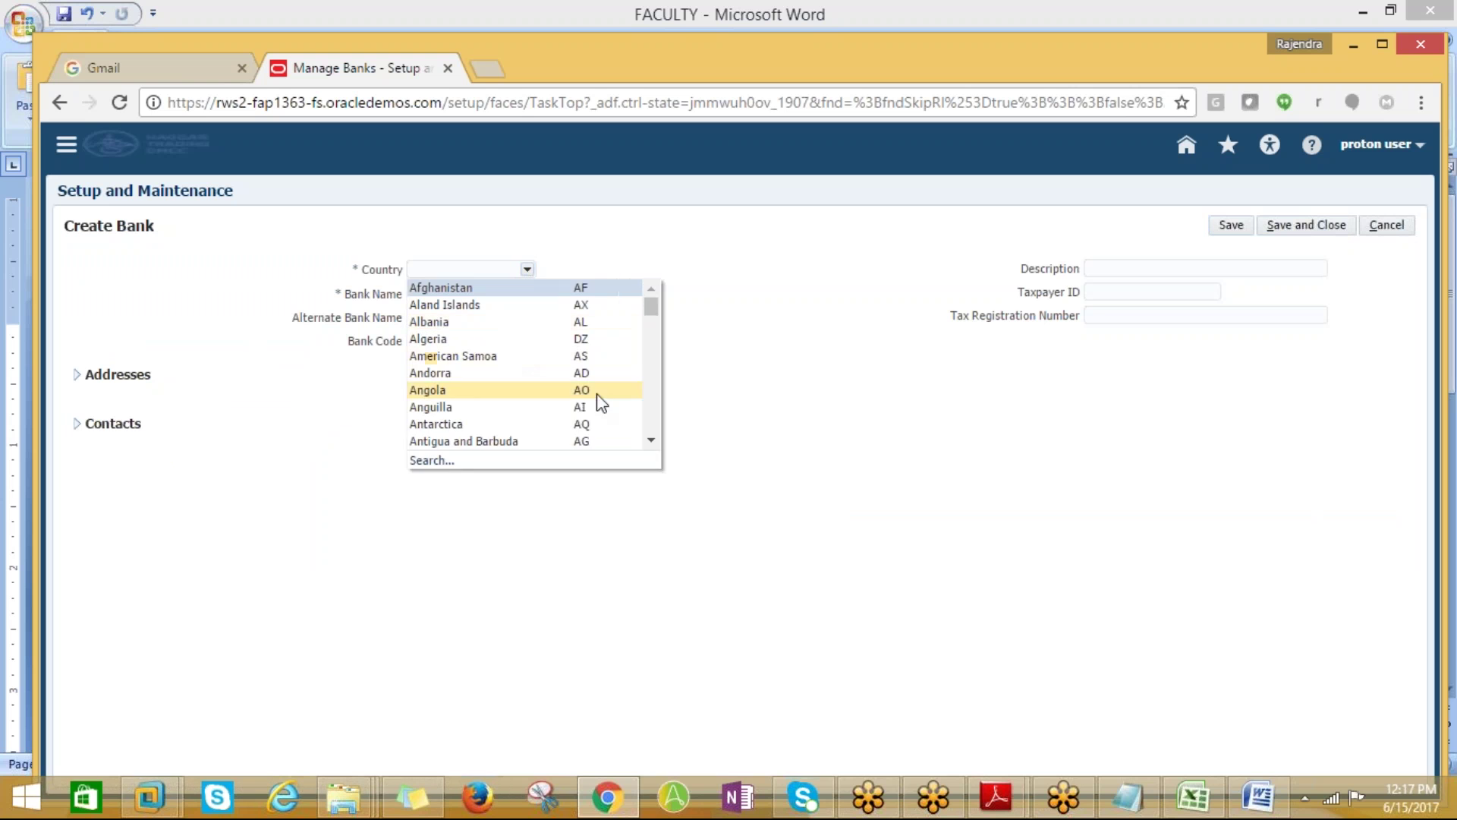
left_click(444, 460)
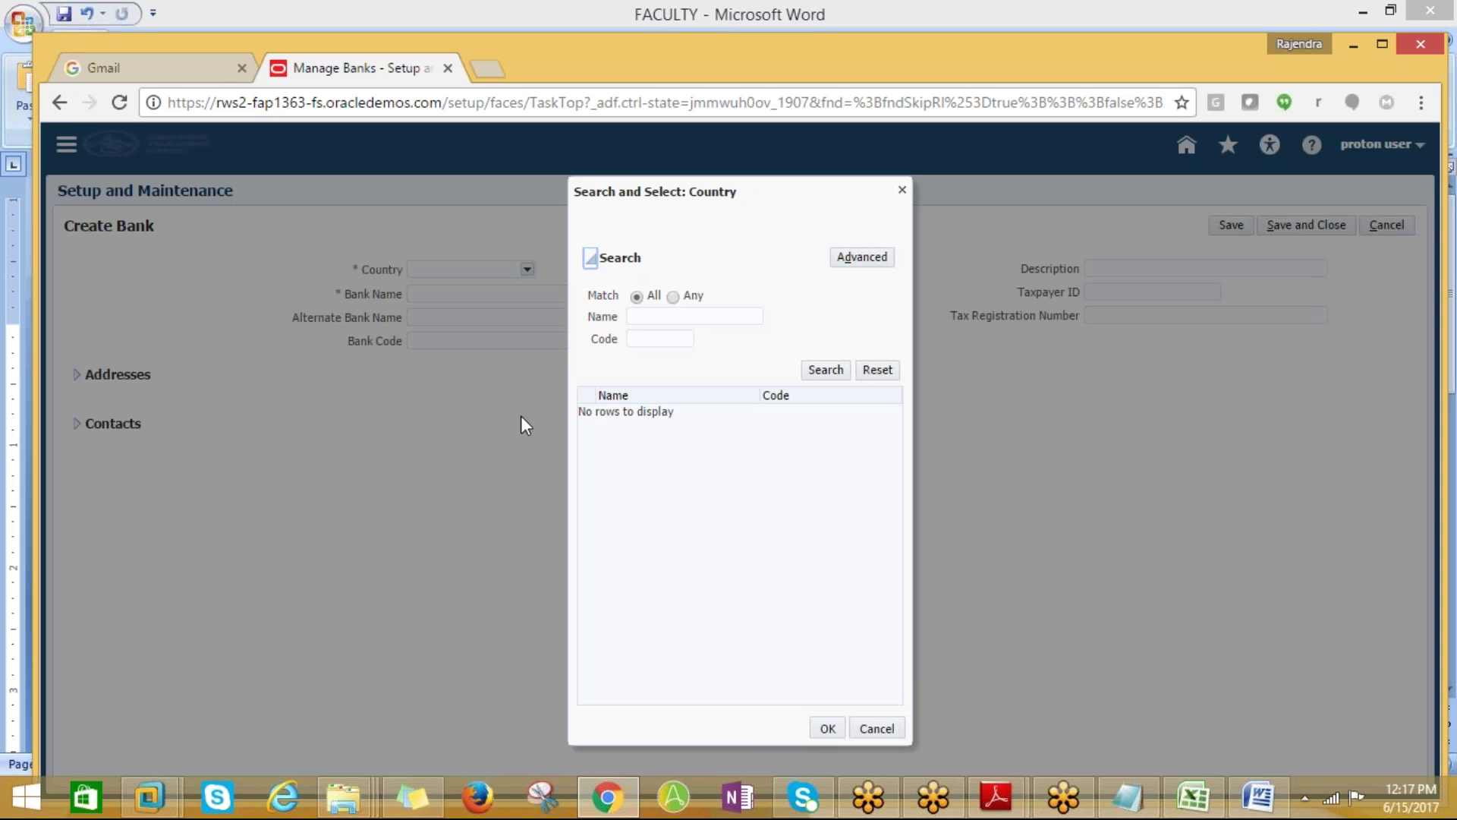
left_click(639, 317)
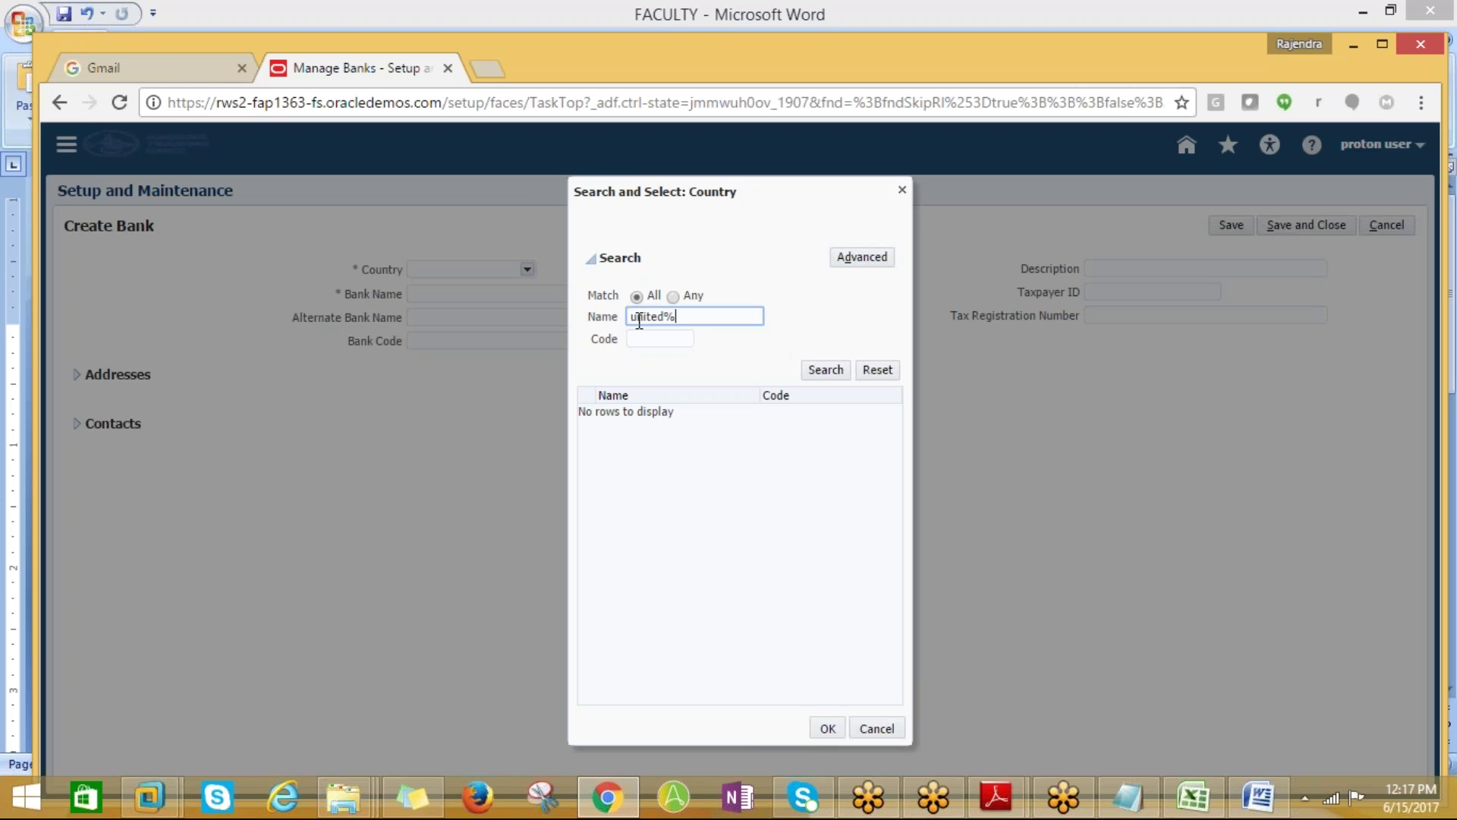
type("united%")
left_click(824, 371)
type("Un")
key("BackSpace")
type("nited%")
left_click(825, 369)
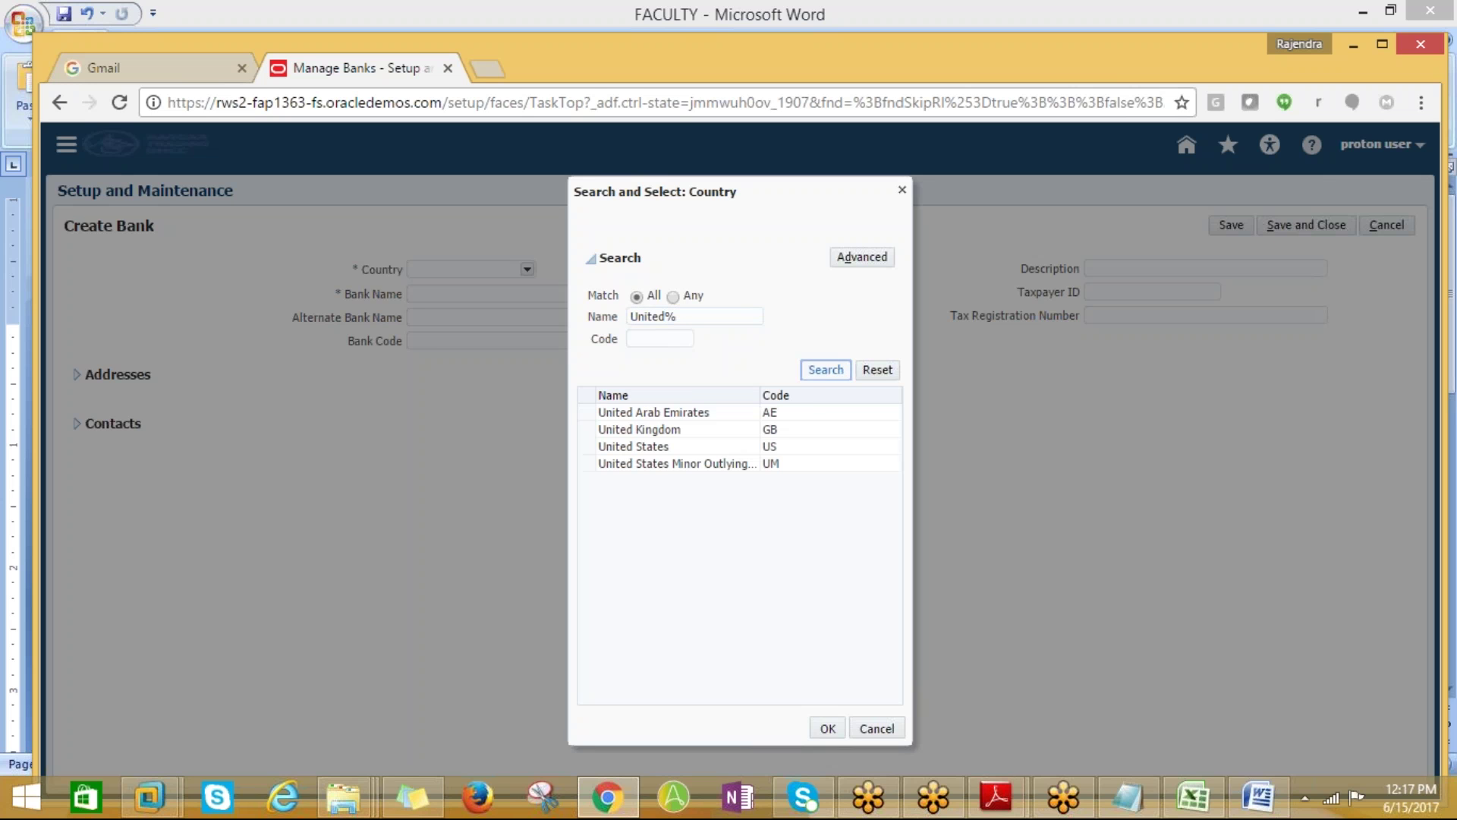
left_click(683, 447)
left_click(822, 727)
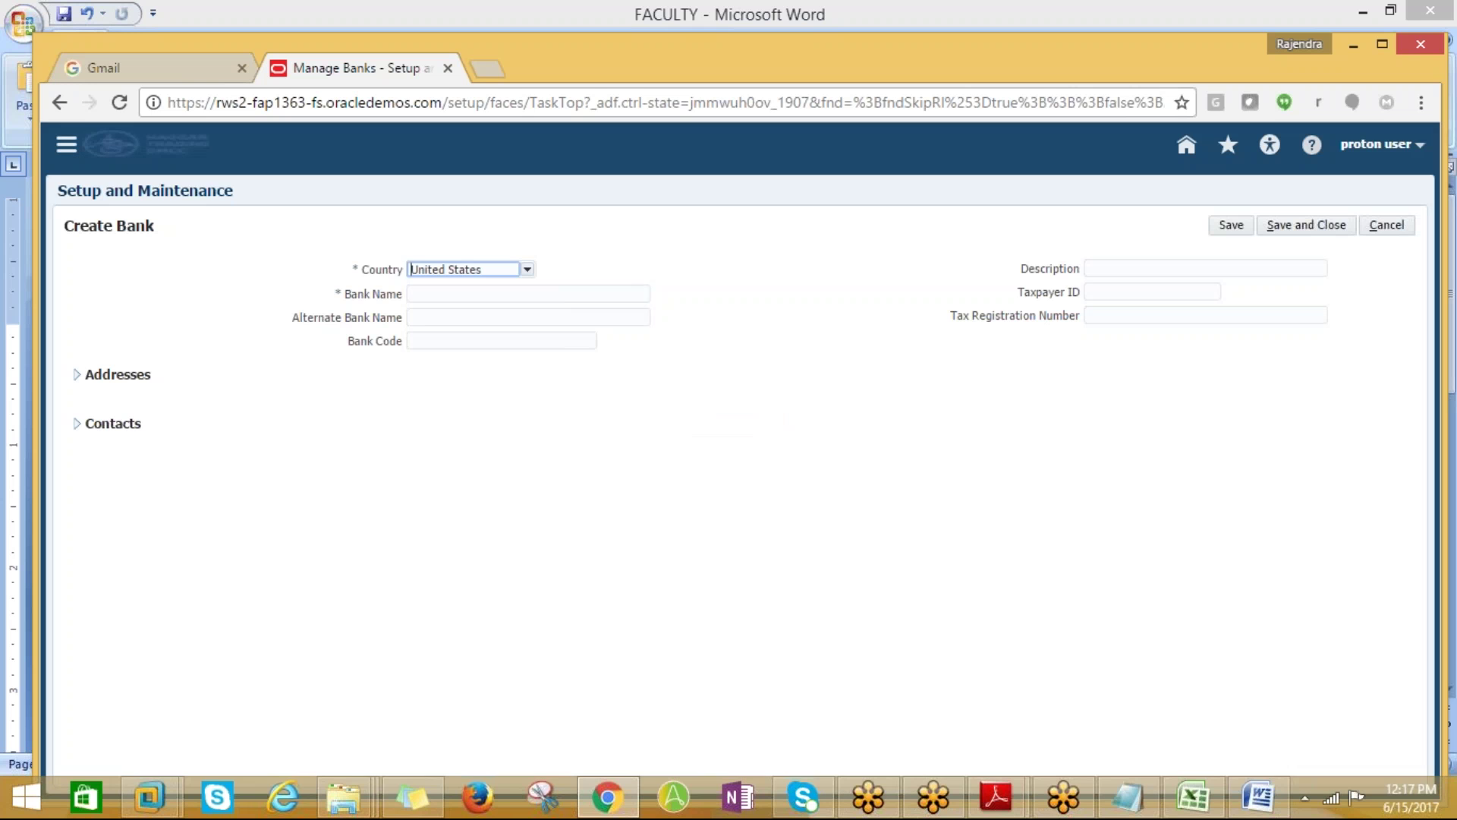
Name the bank PROTON_BOA and use PROTON_BOA as the alternate bank name
left_click(436, 301)
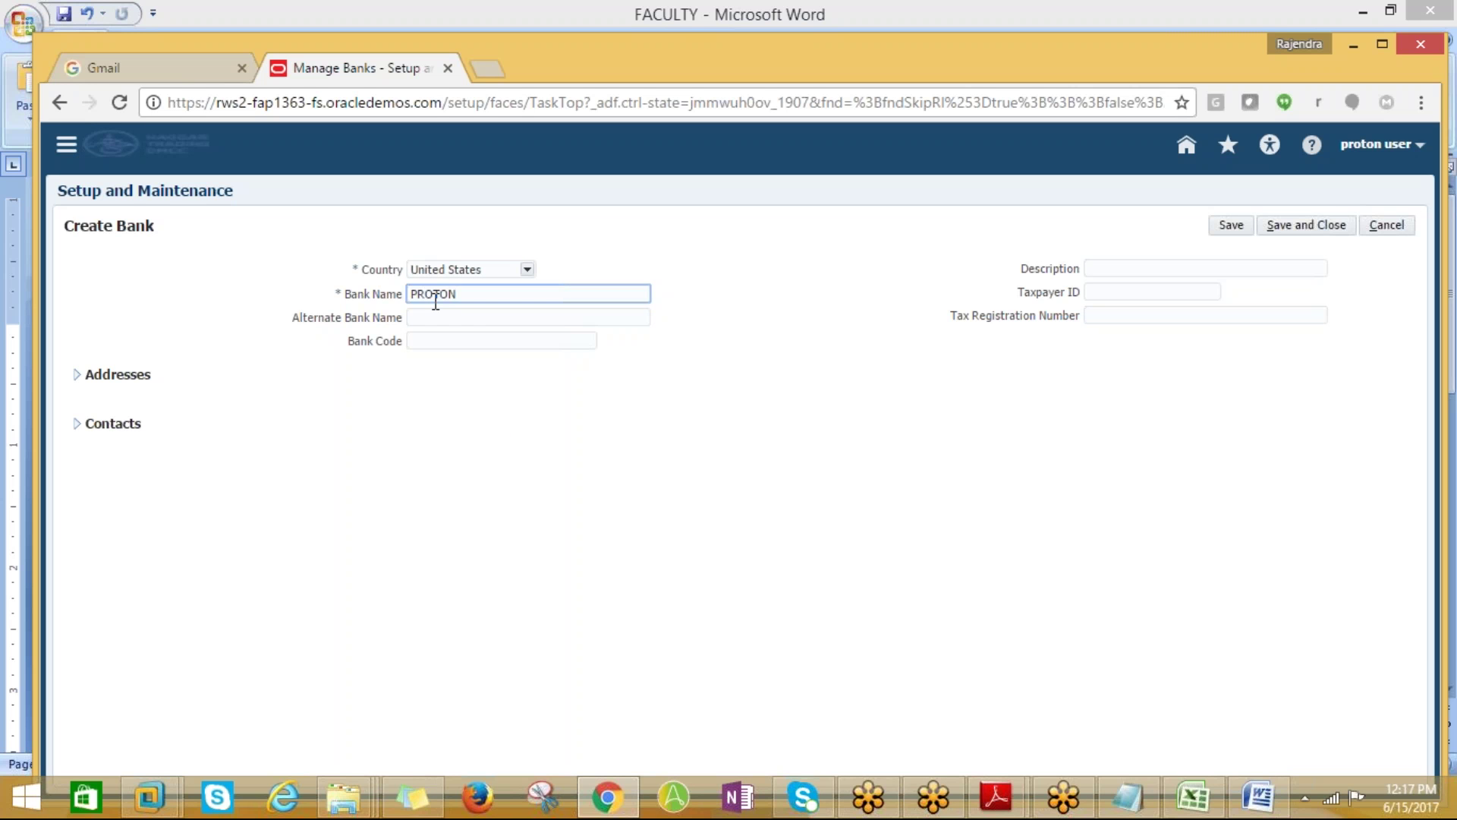
key("Tab")
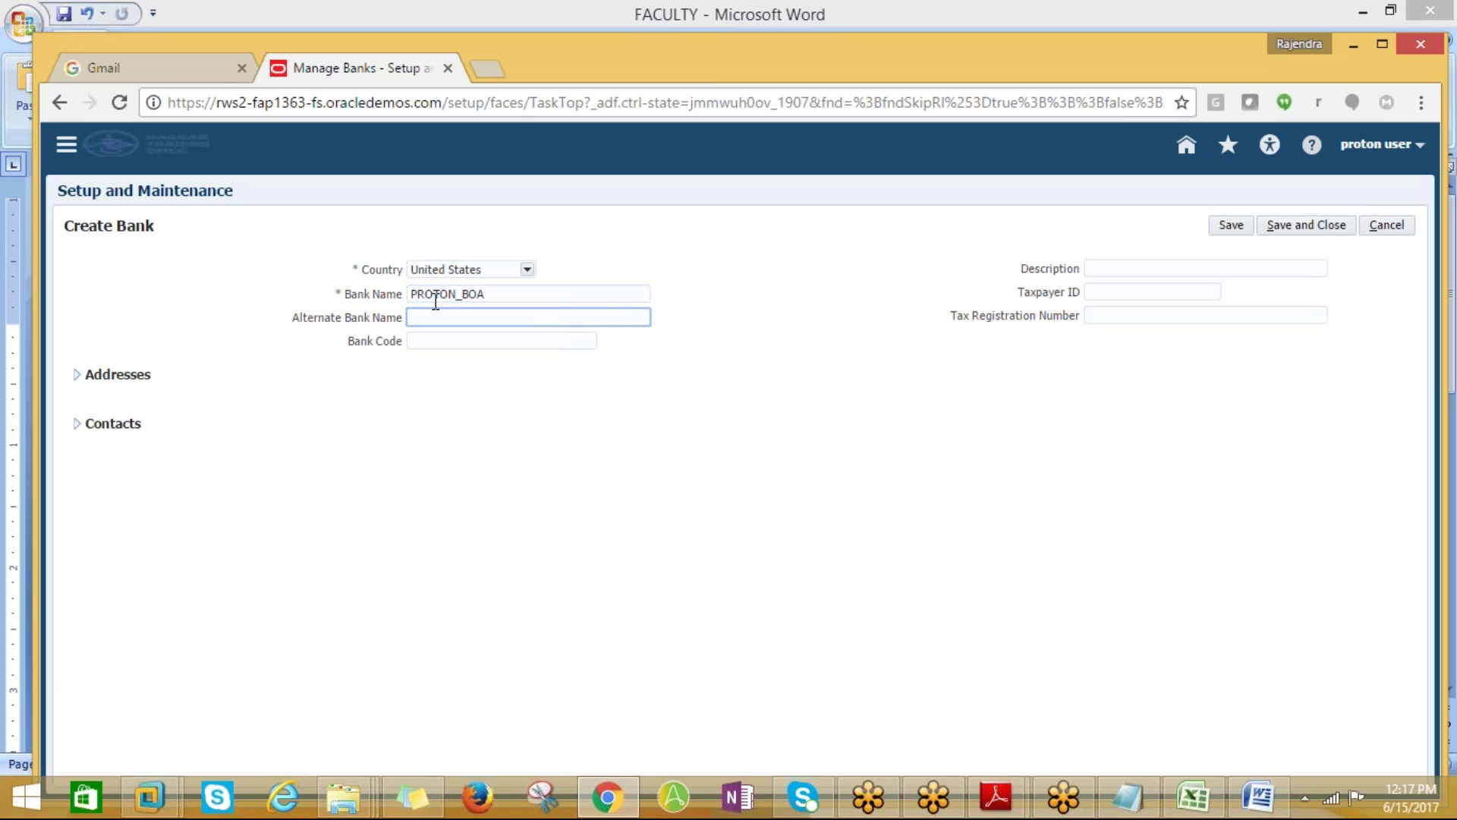
left_click_drag(528, 292, 410, 291)
key("ctrl+c")
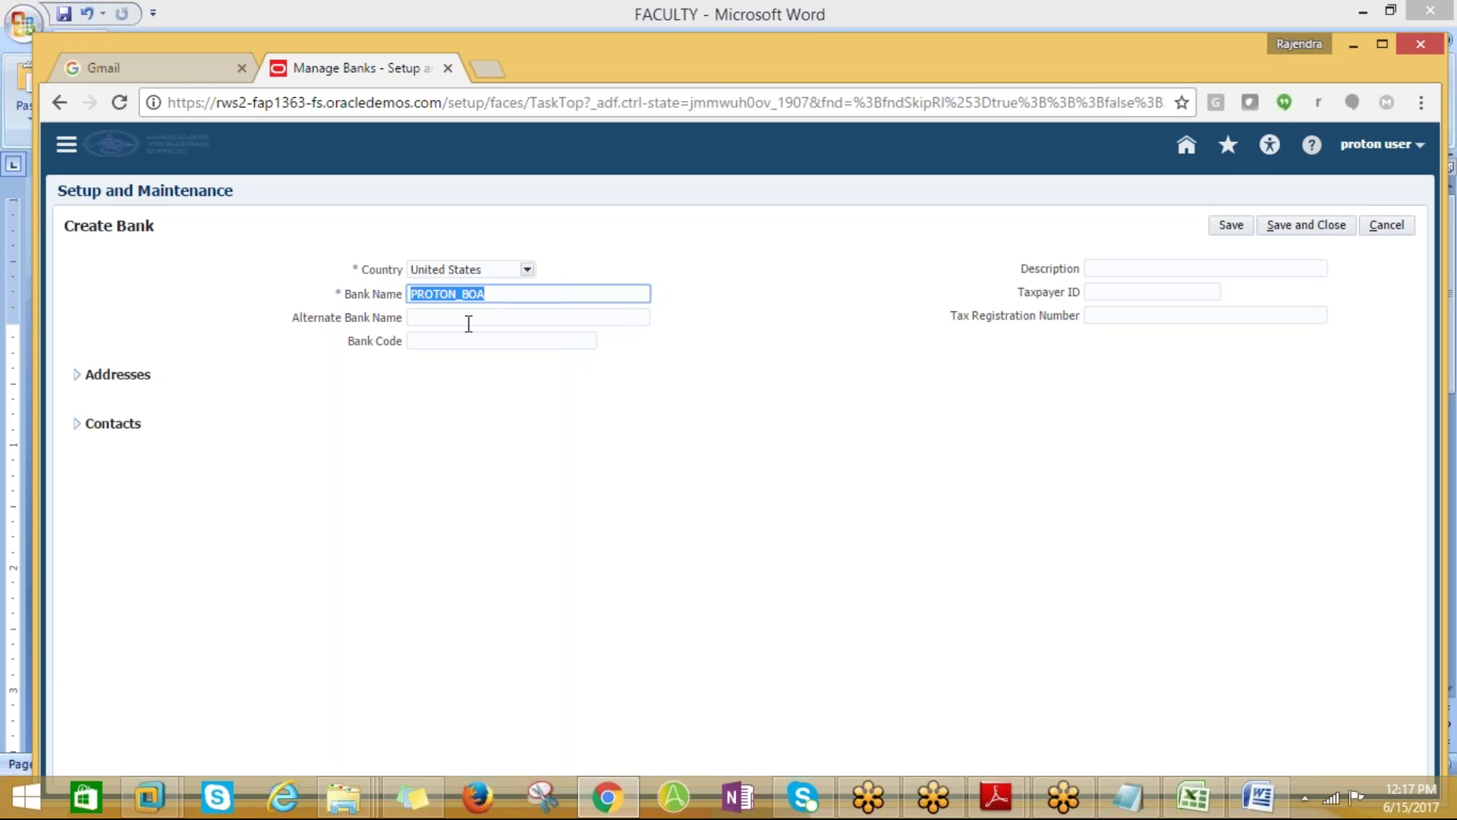
left_click(461, 320)
key("ctrl+v")
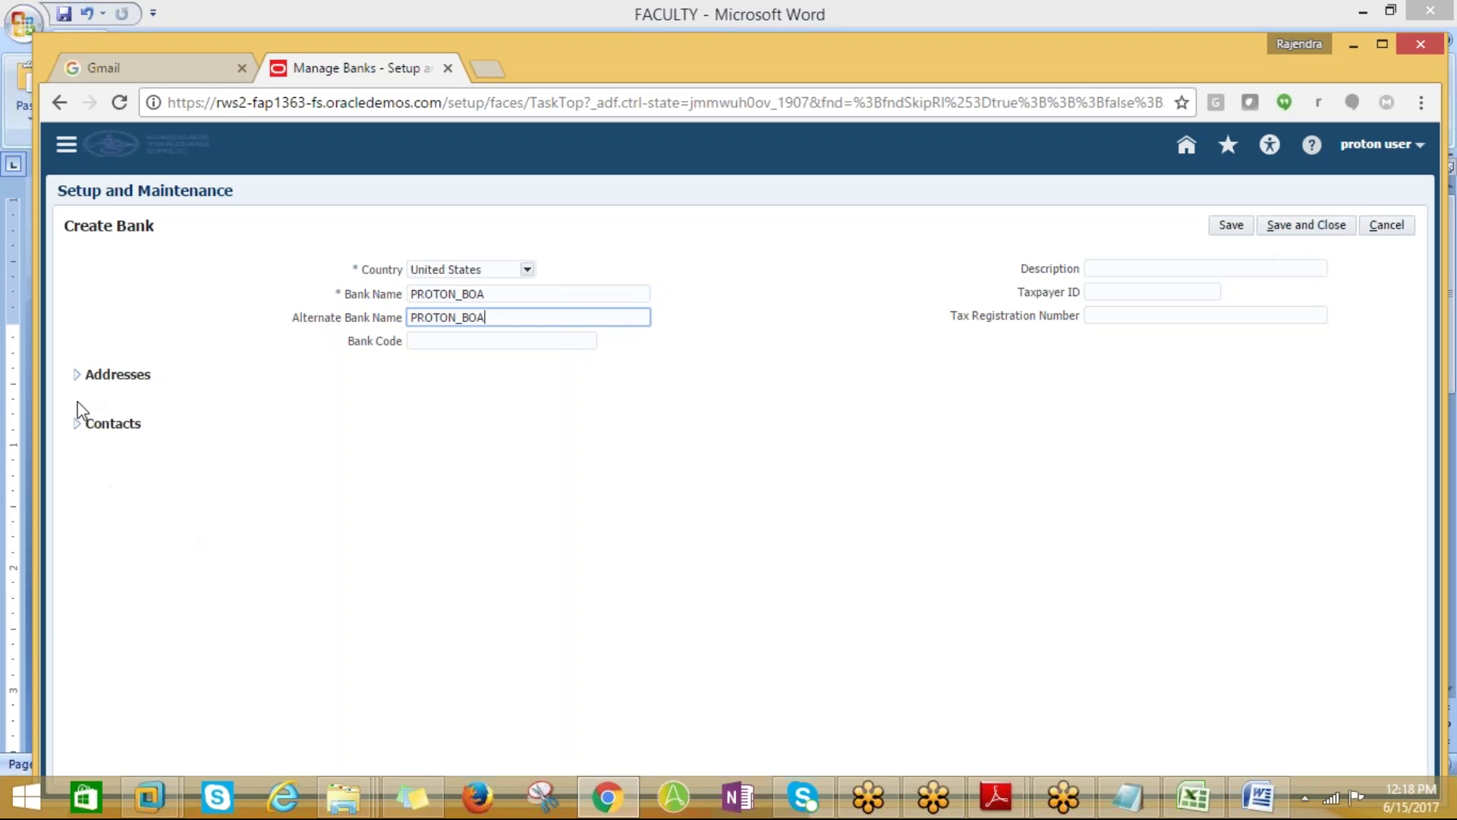
Add address 500, MAIN STREET, Manhattan, NY 10001 to PROTON_BOA and save the bank
left_click(76, 375)
left_click(76, 375)
left_click(78, 376)
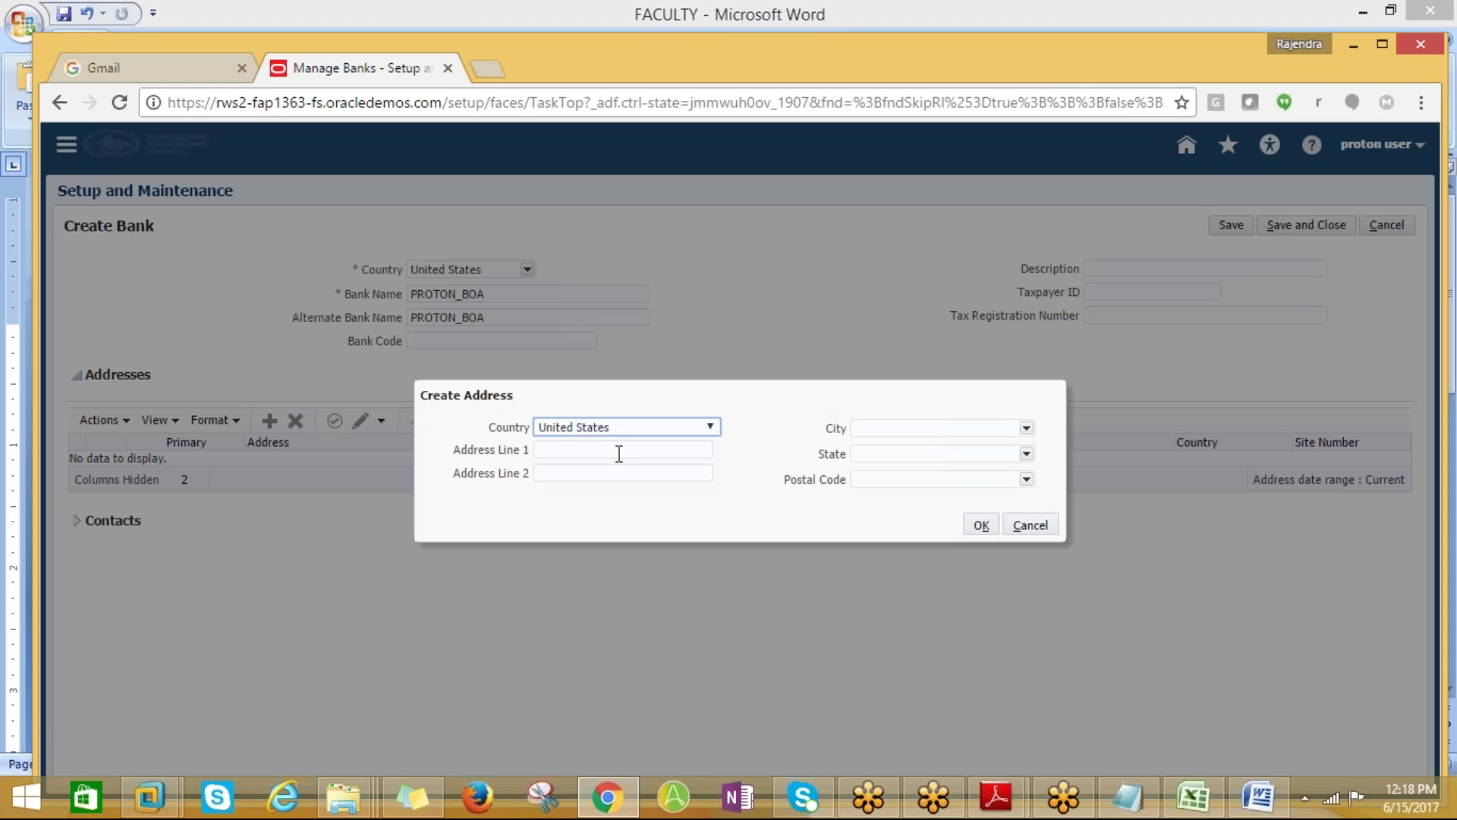
left_click(585, 453)
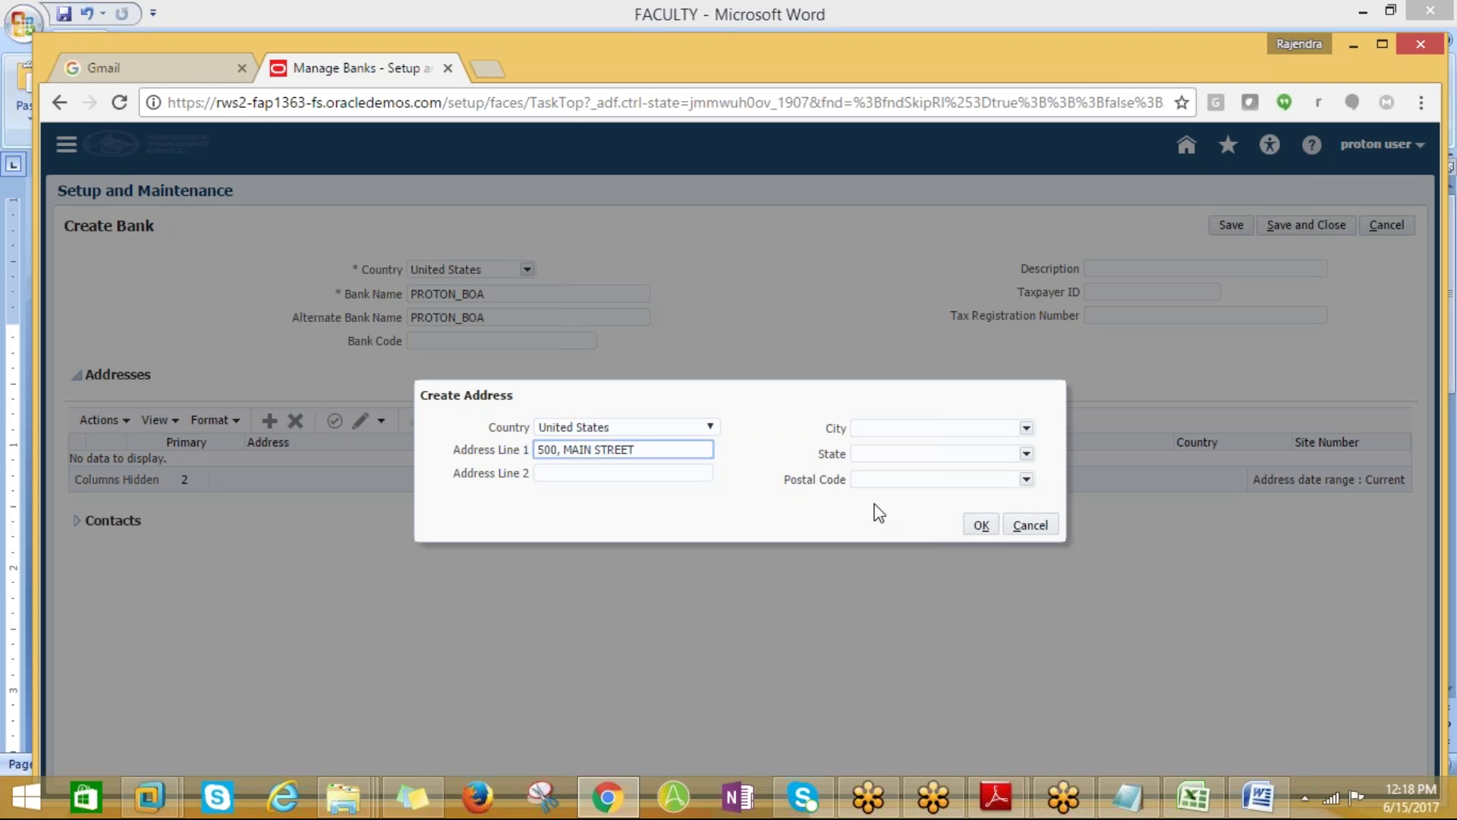
left_click(869, 479)
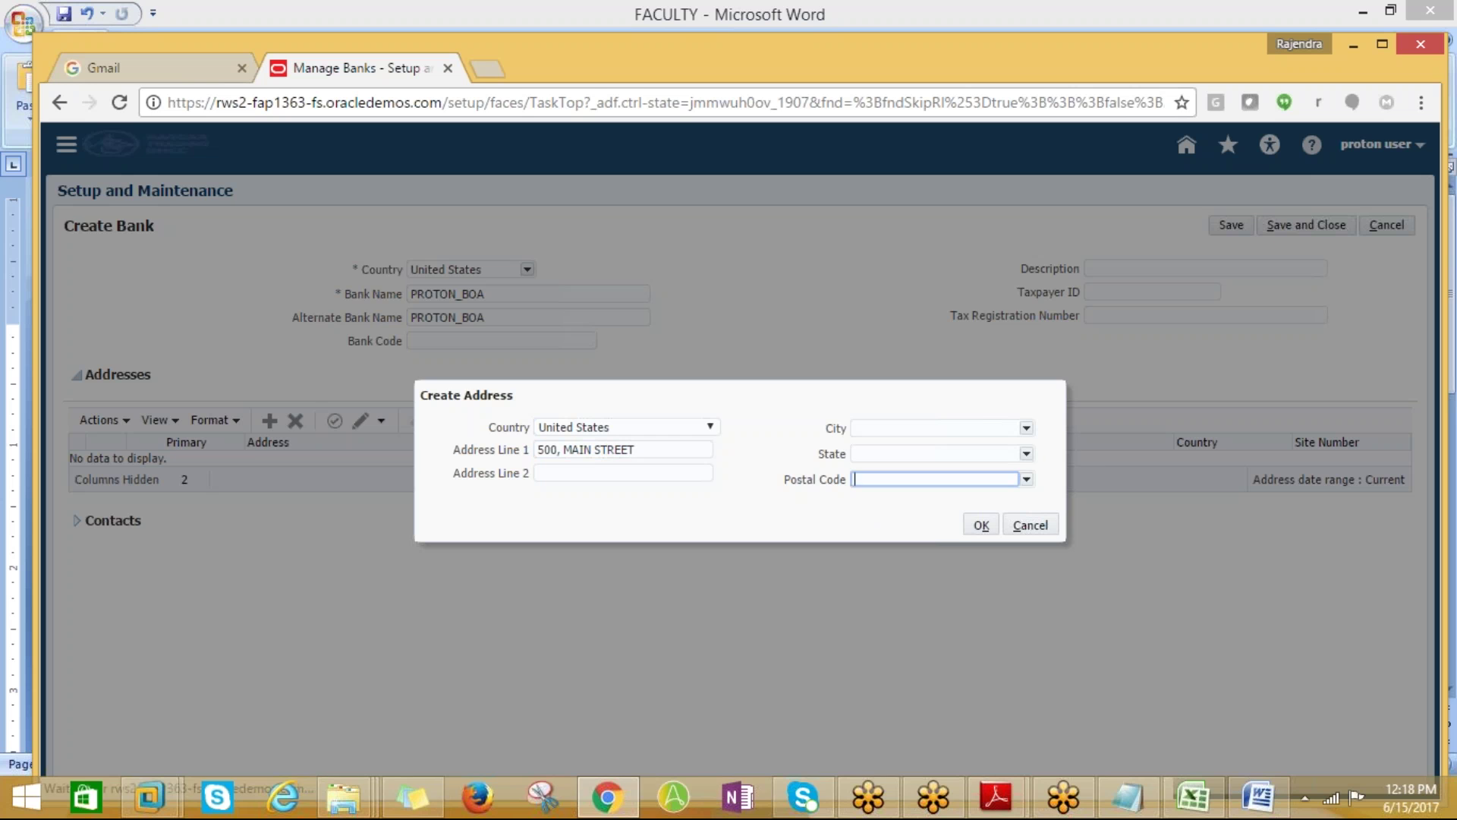
type("10001")
left_click(909, 500)
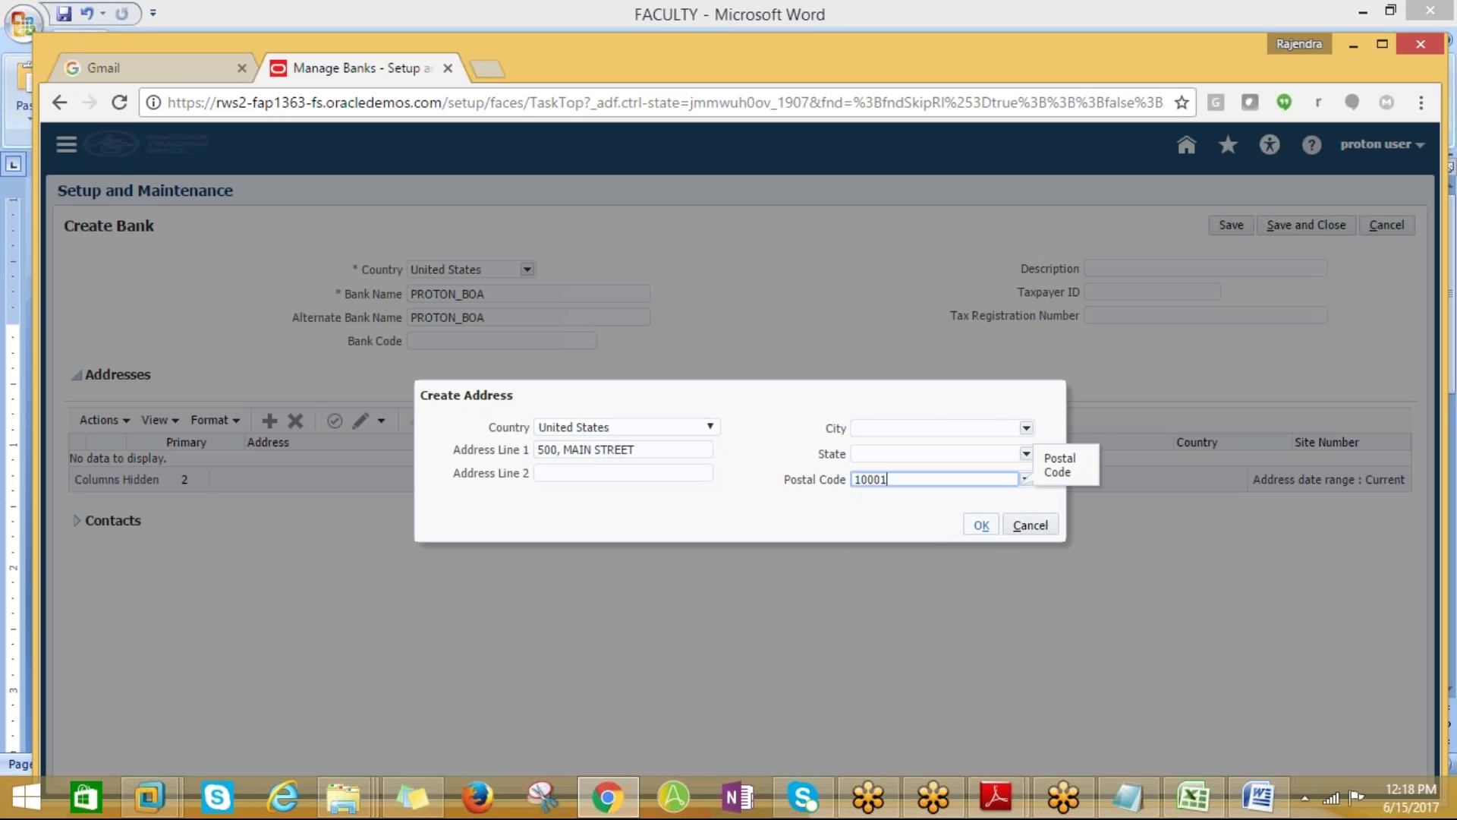
left_click(982, 525)
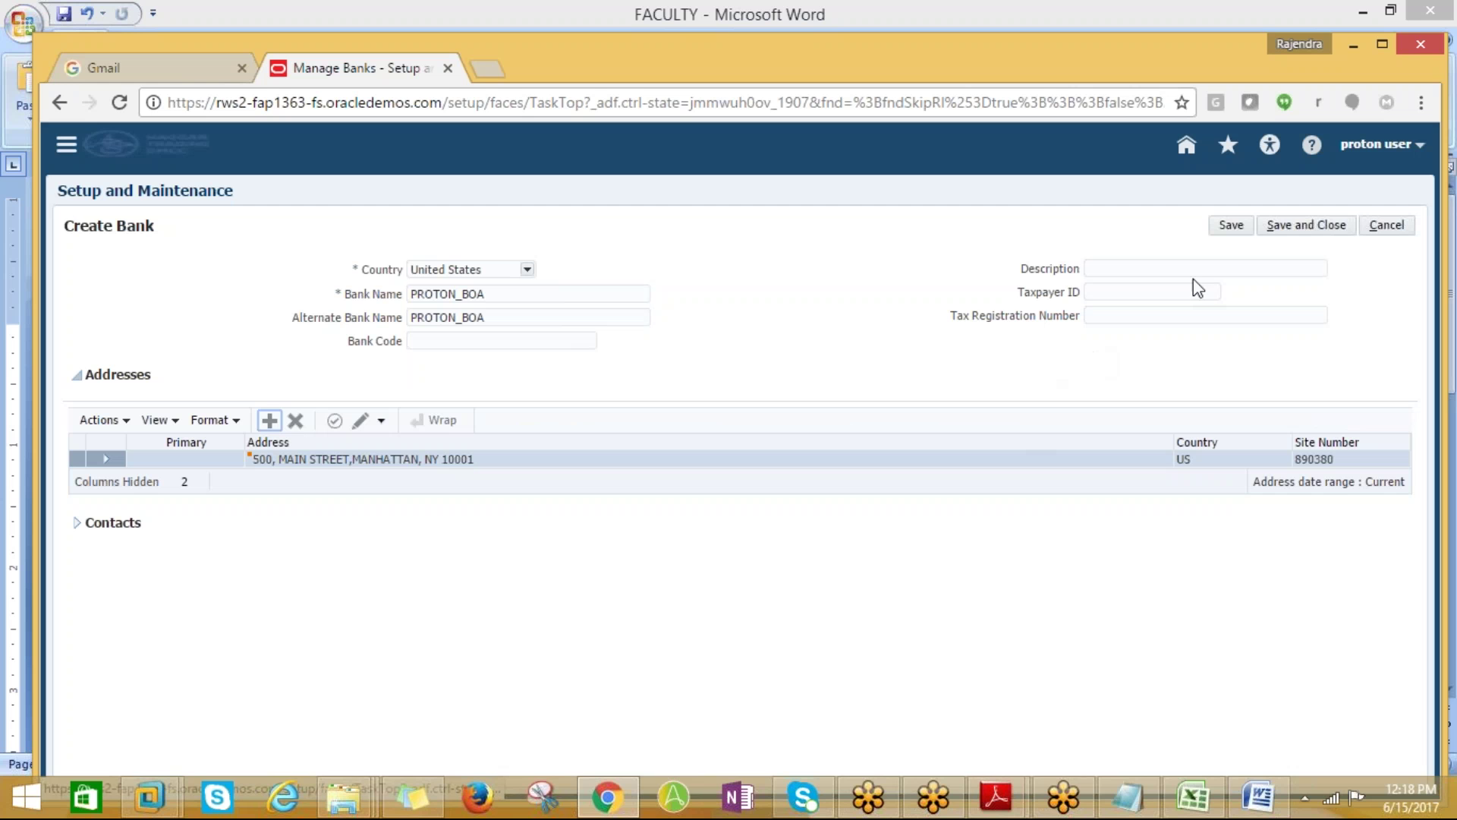
left_click(1299, 224)
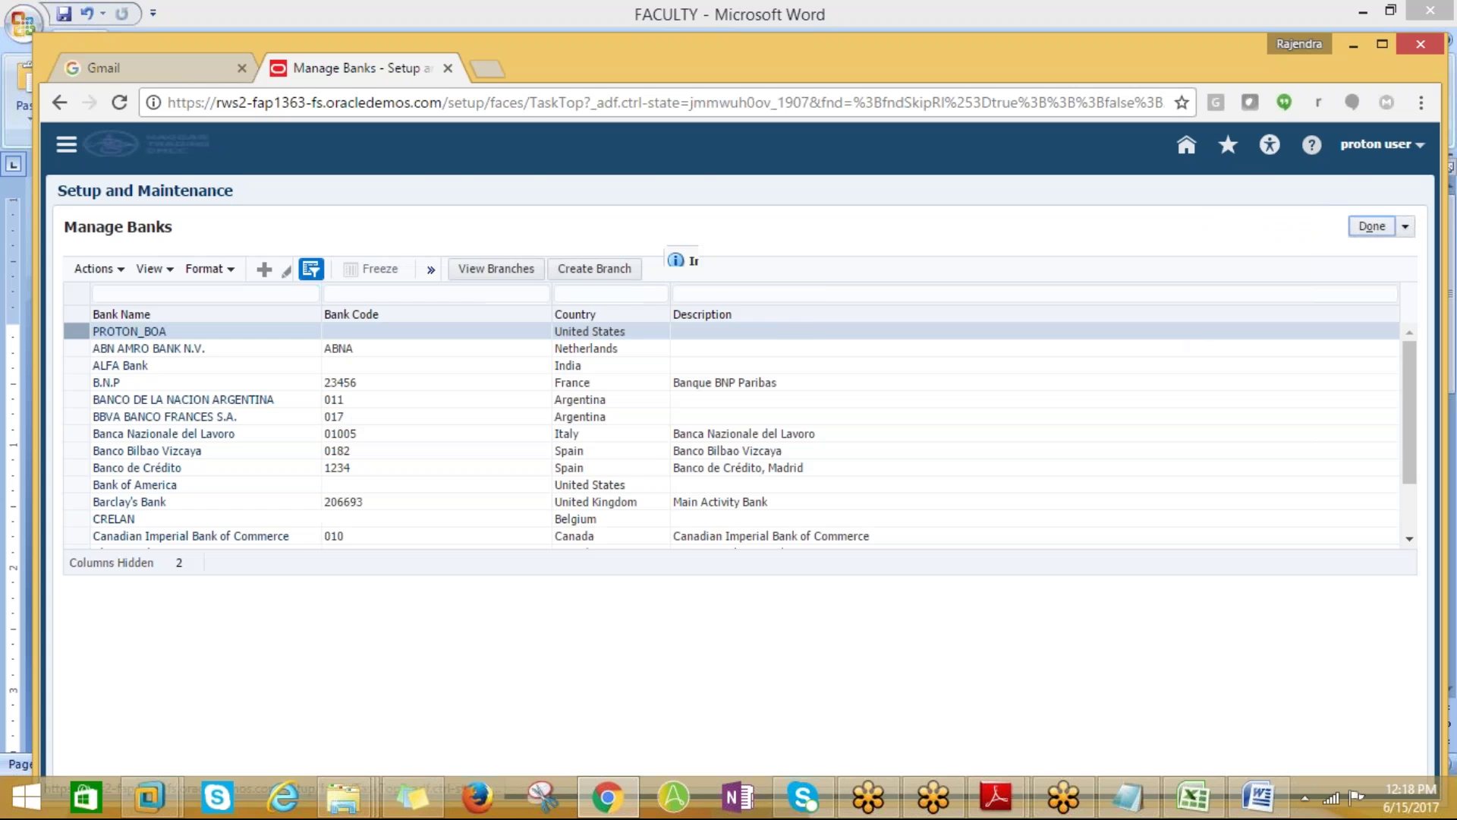
Create and save branch PROTON_BOA_BRANCH under bank PROTON_BOA
key("Return")
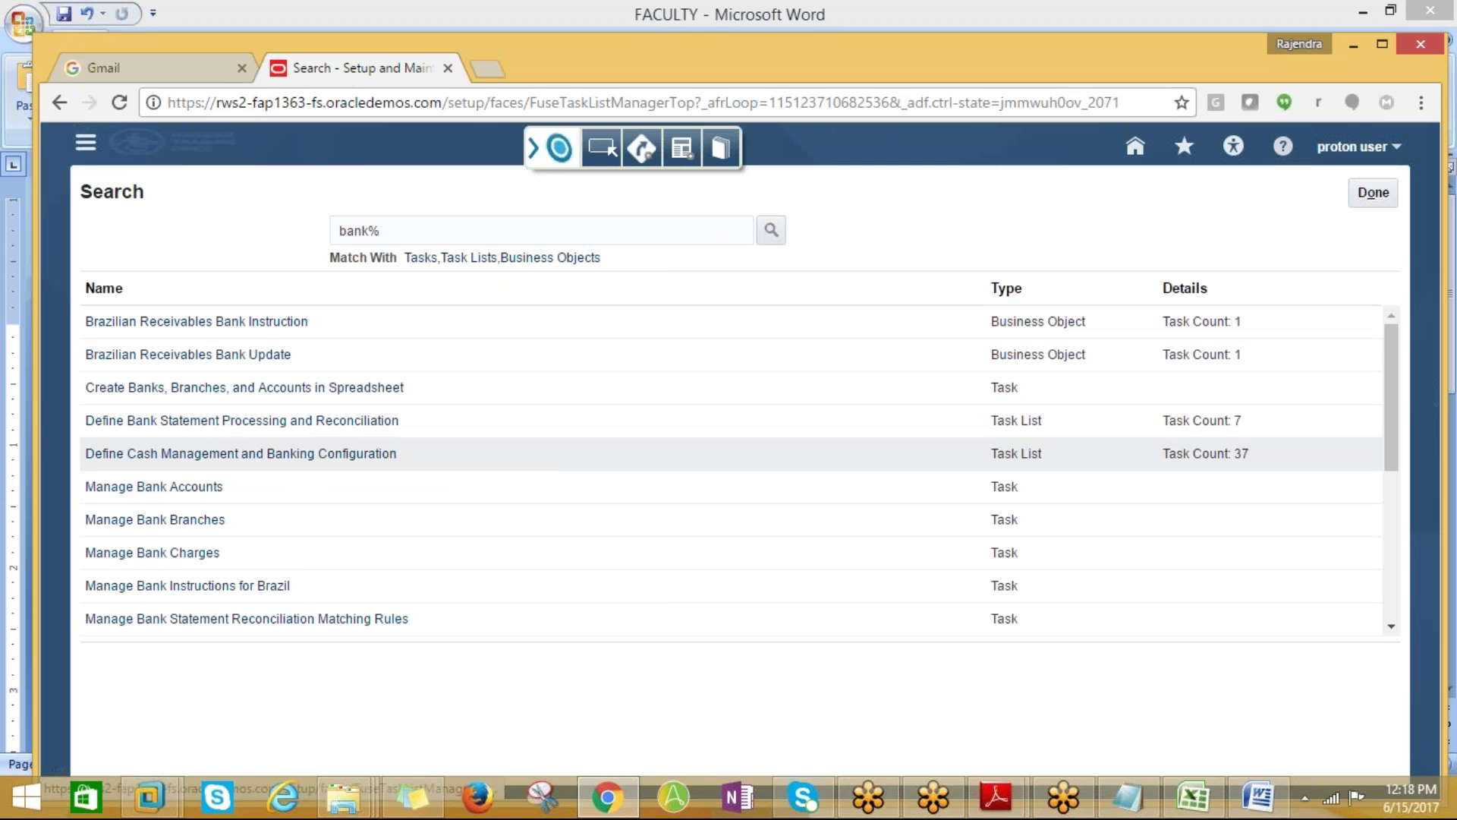
left_click(181, 522)
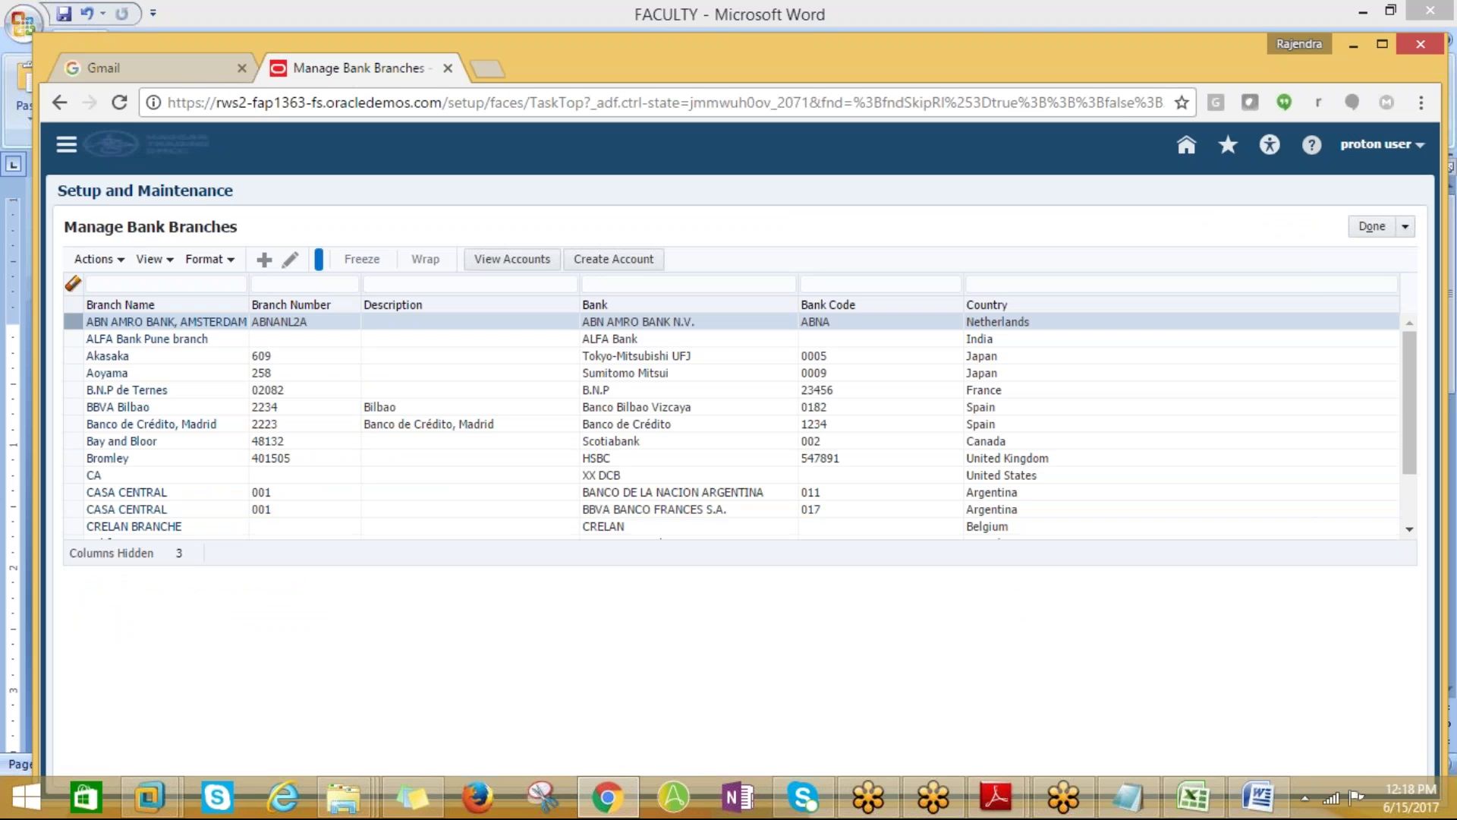
left_click(264, 260)
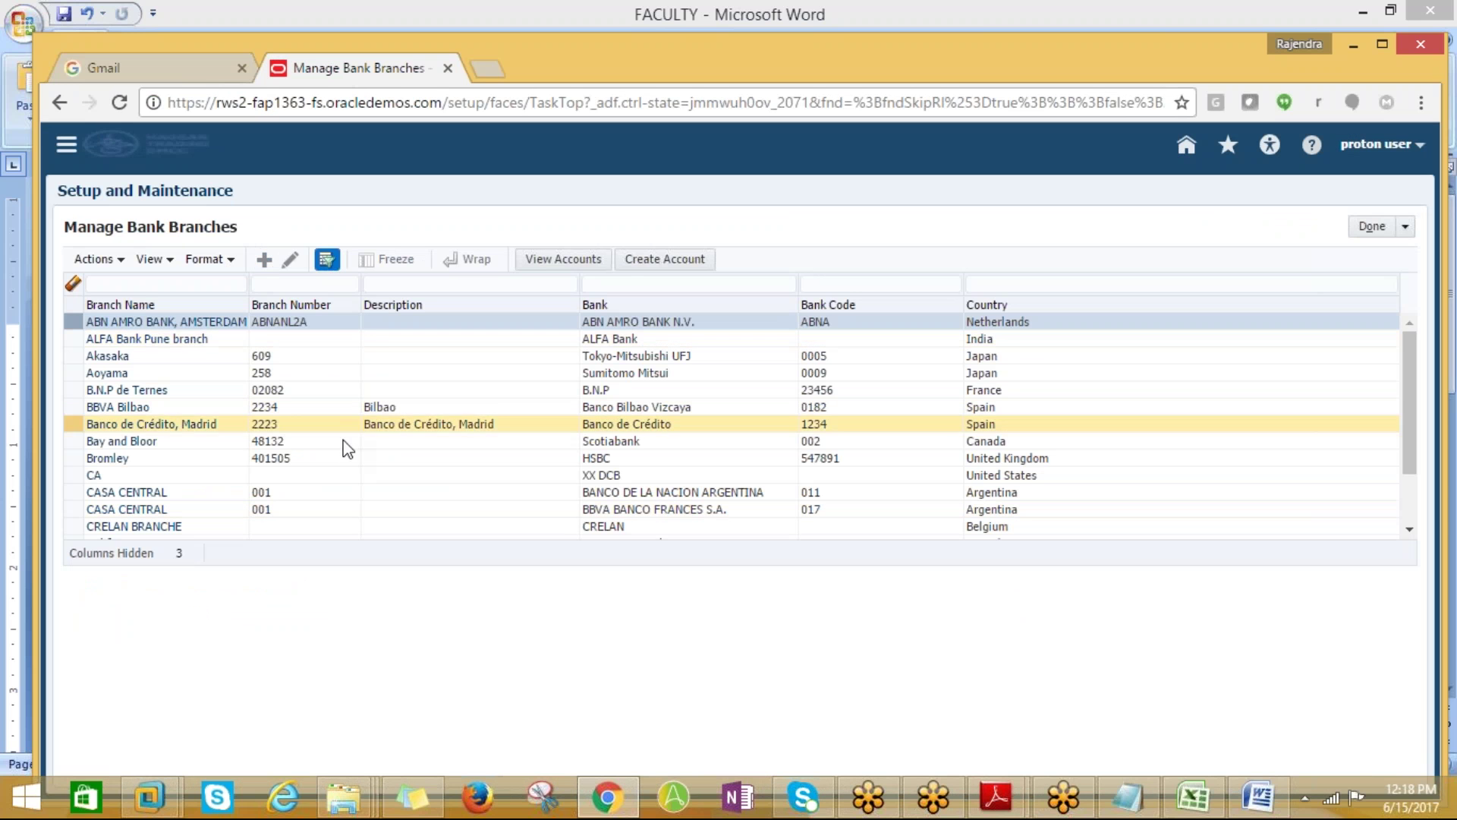
left_click(508, 273)
type("PROTON")
key("Tab")
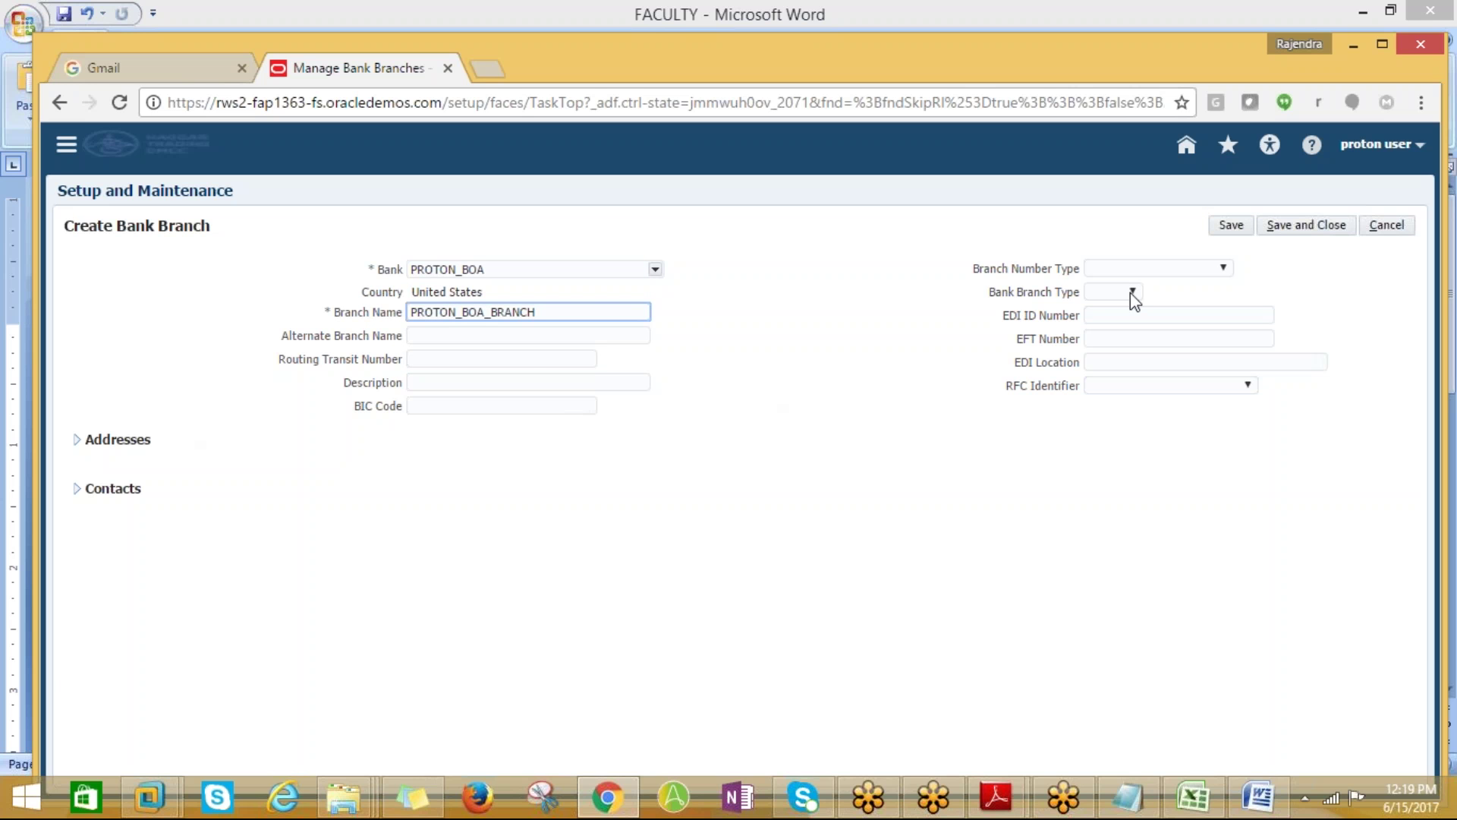
left_click(1299, 228)
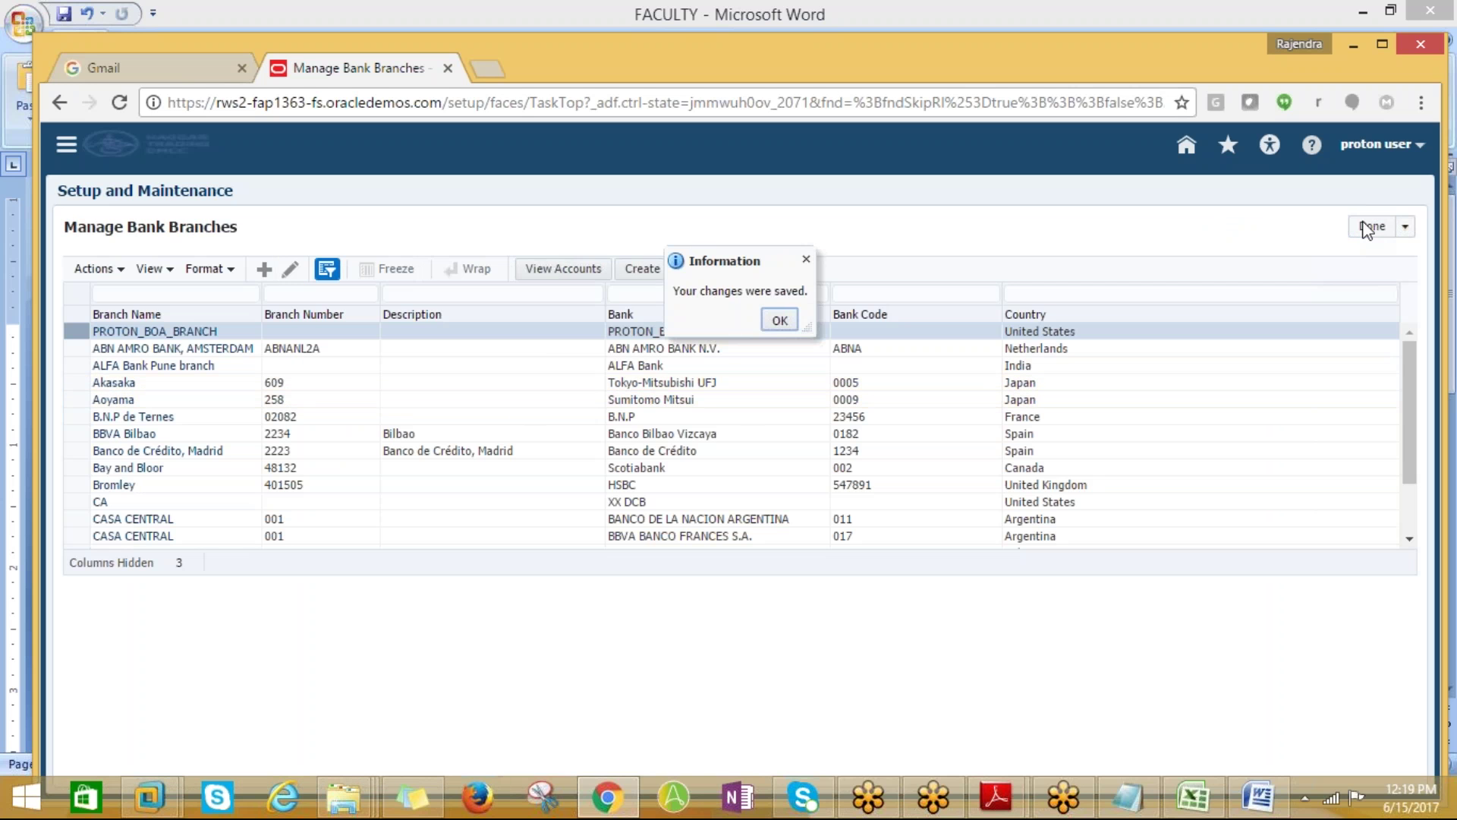
left_click(777, 316)
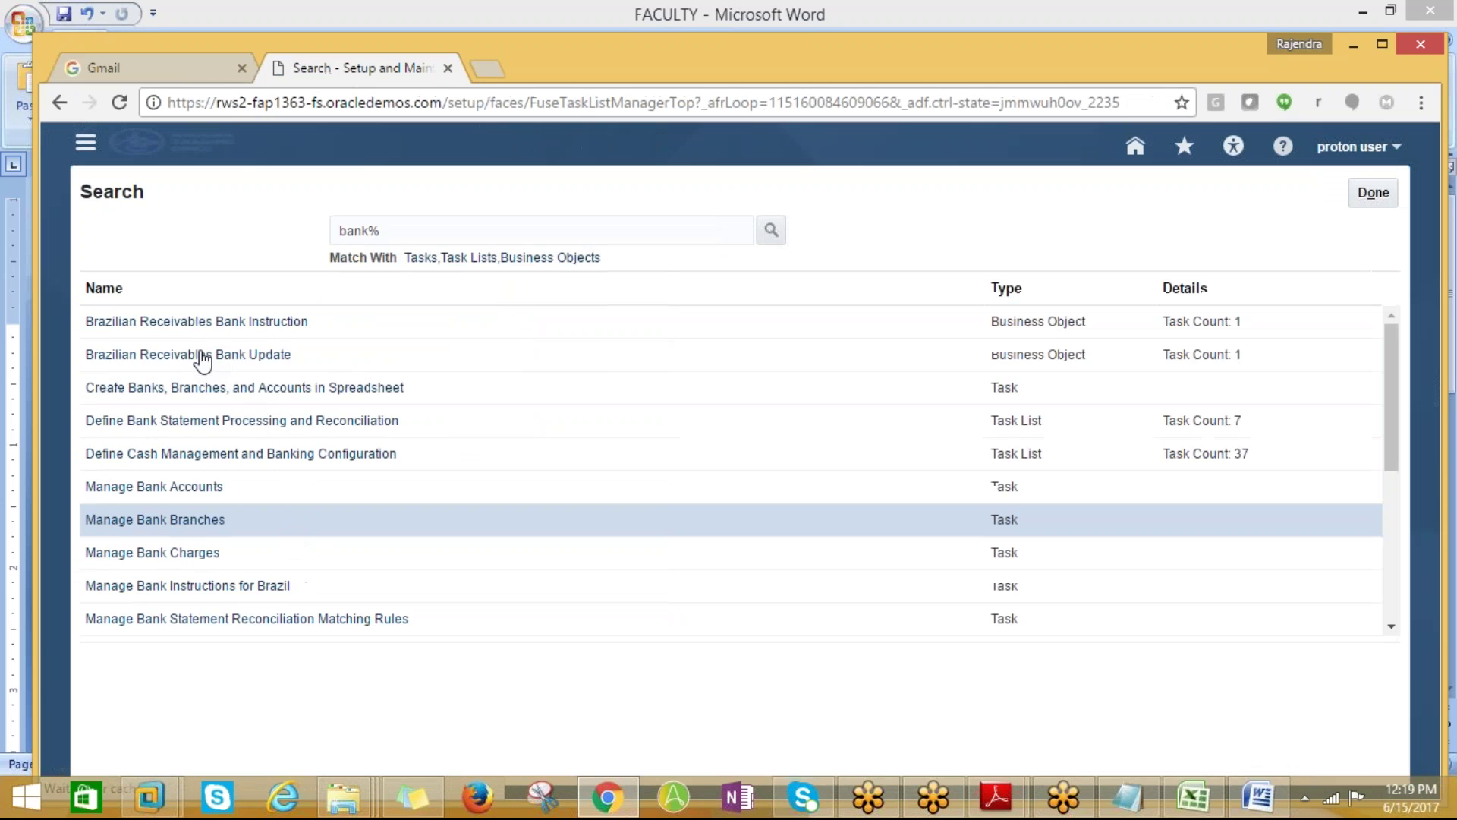
left_click(209, 490)
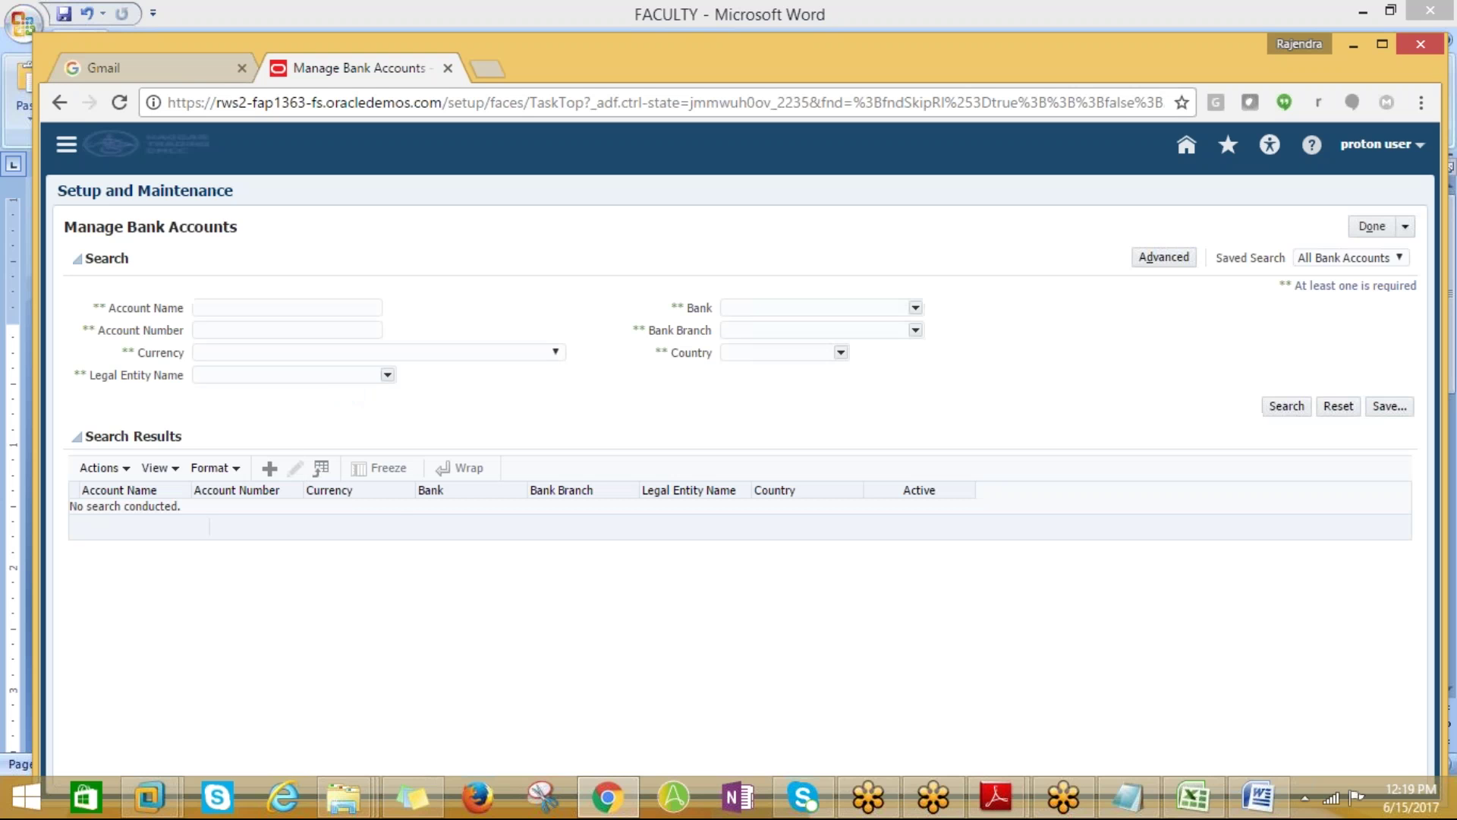
Start a new bank account on branch PROTON_BOA_BRANCH, found via branch search
left_click(270, 469)
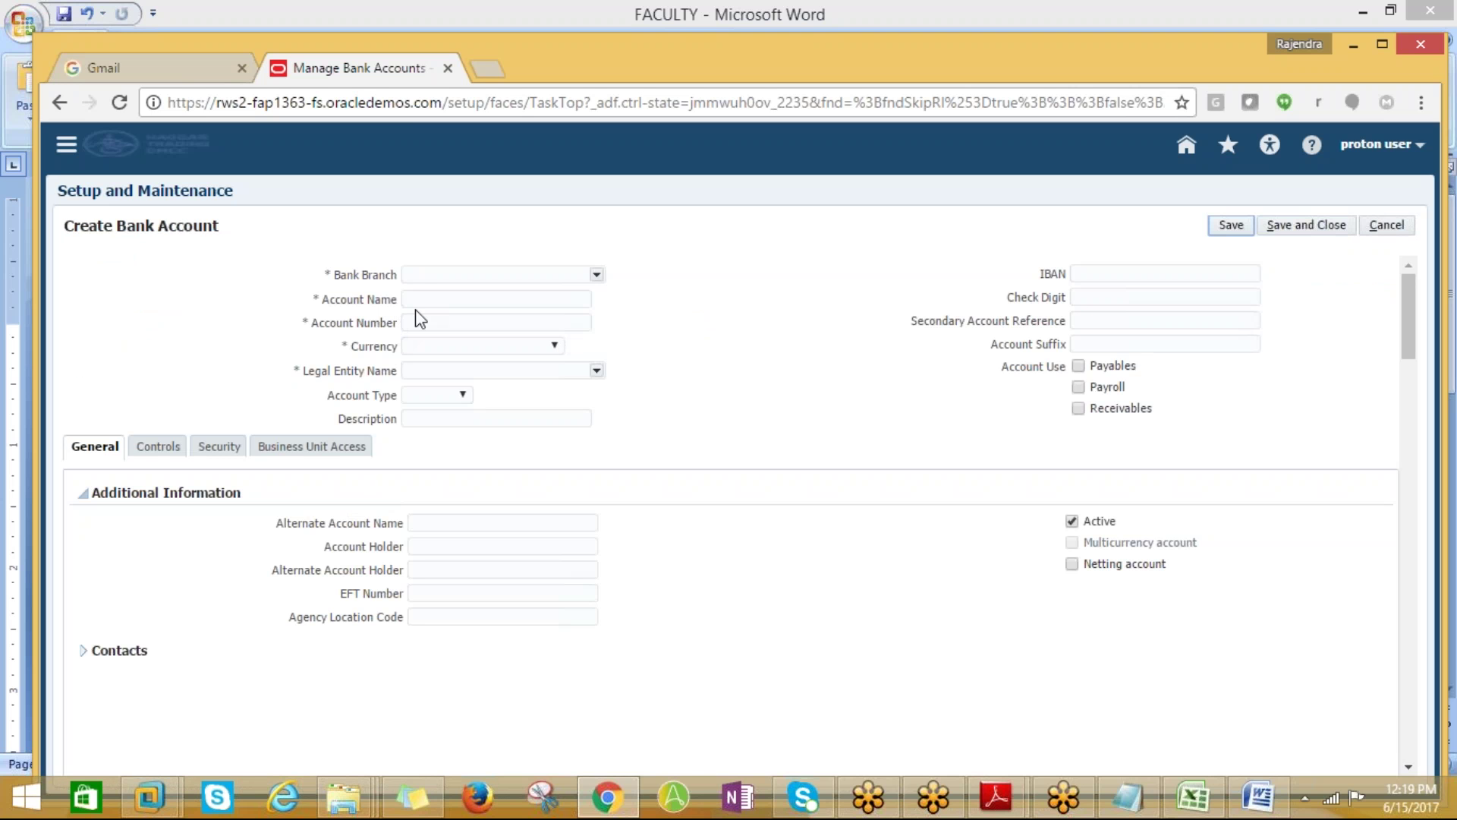
left_click(595, 274)
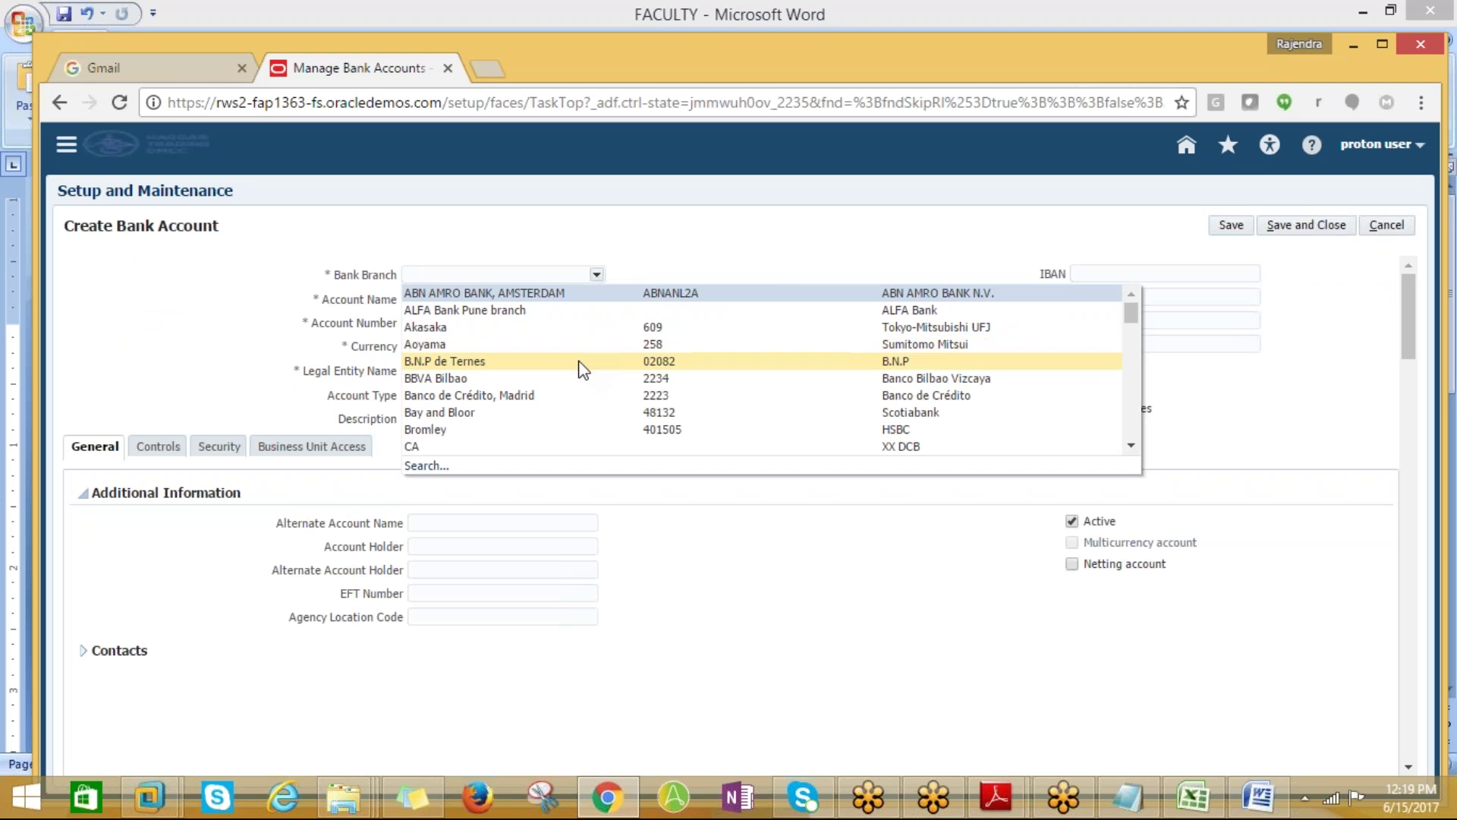
left_click(426, 466)
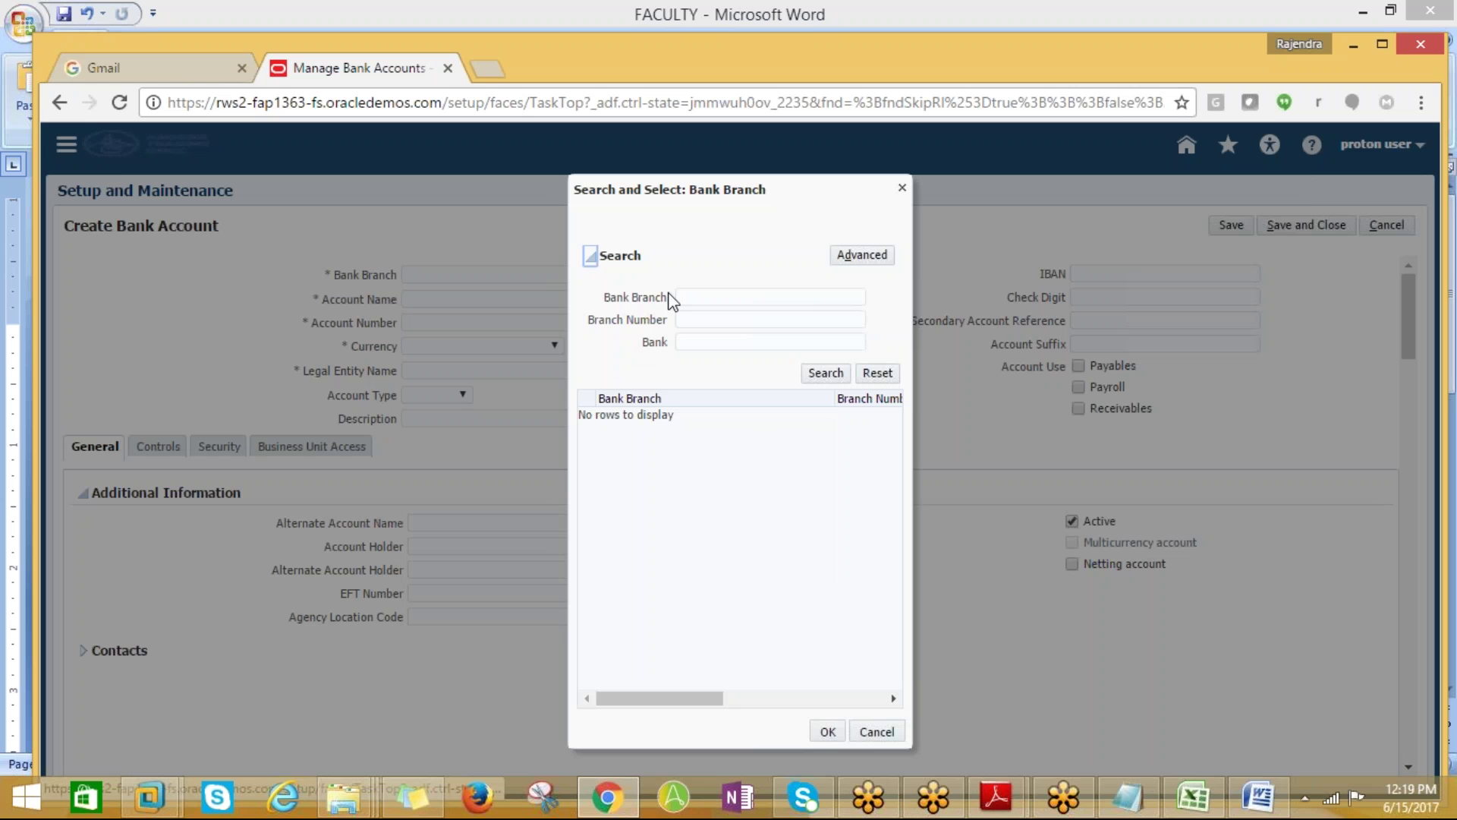
left_click(679, 296)
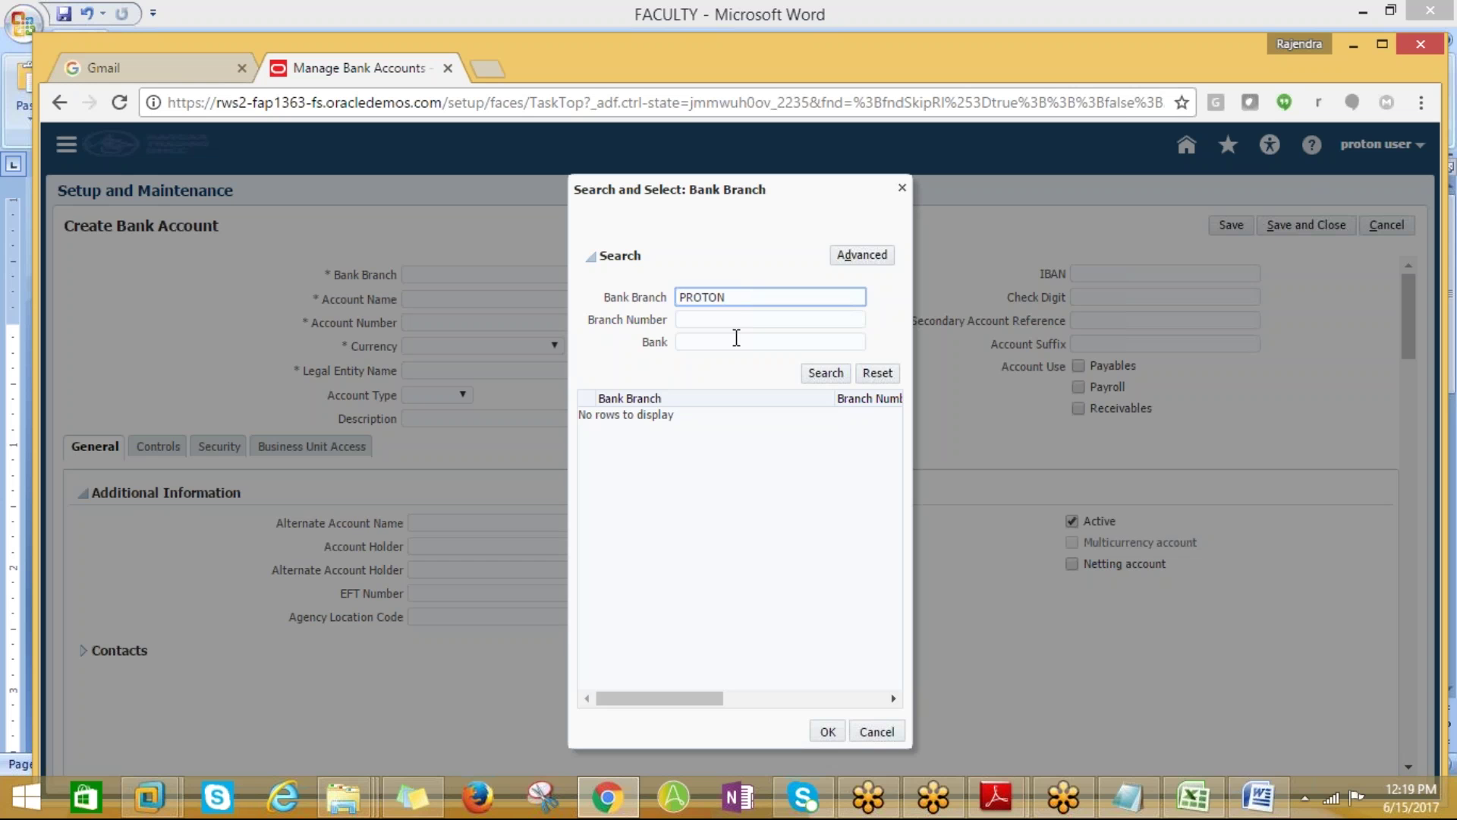
left_click(826, 373)
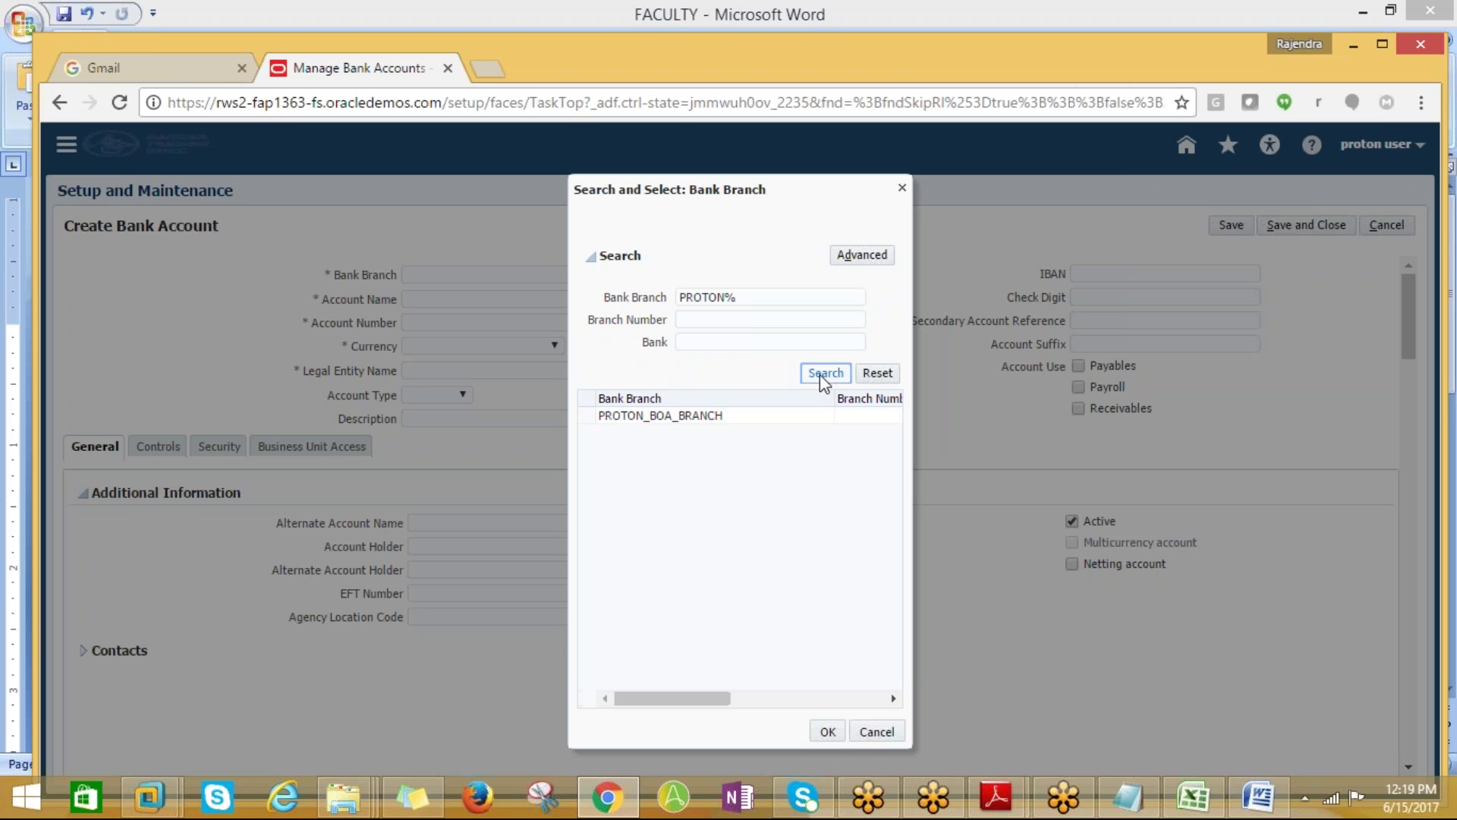
left_click(677, 416)
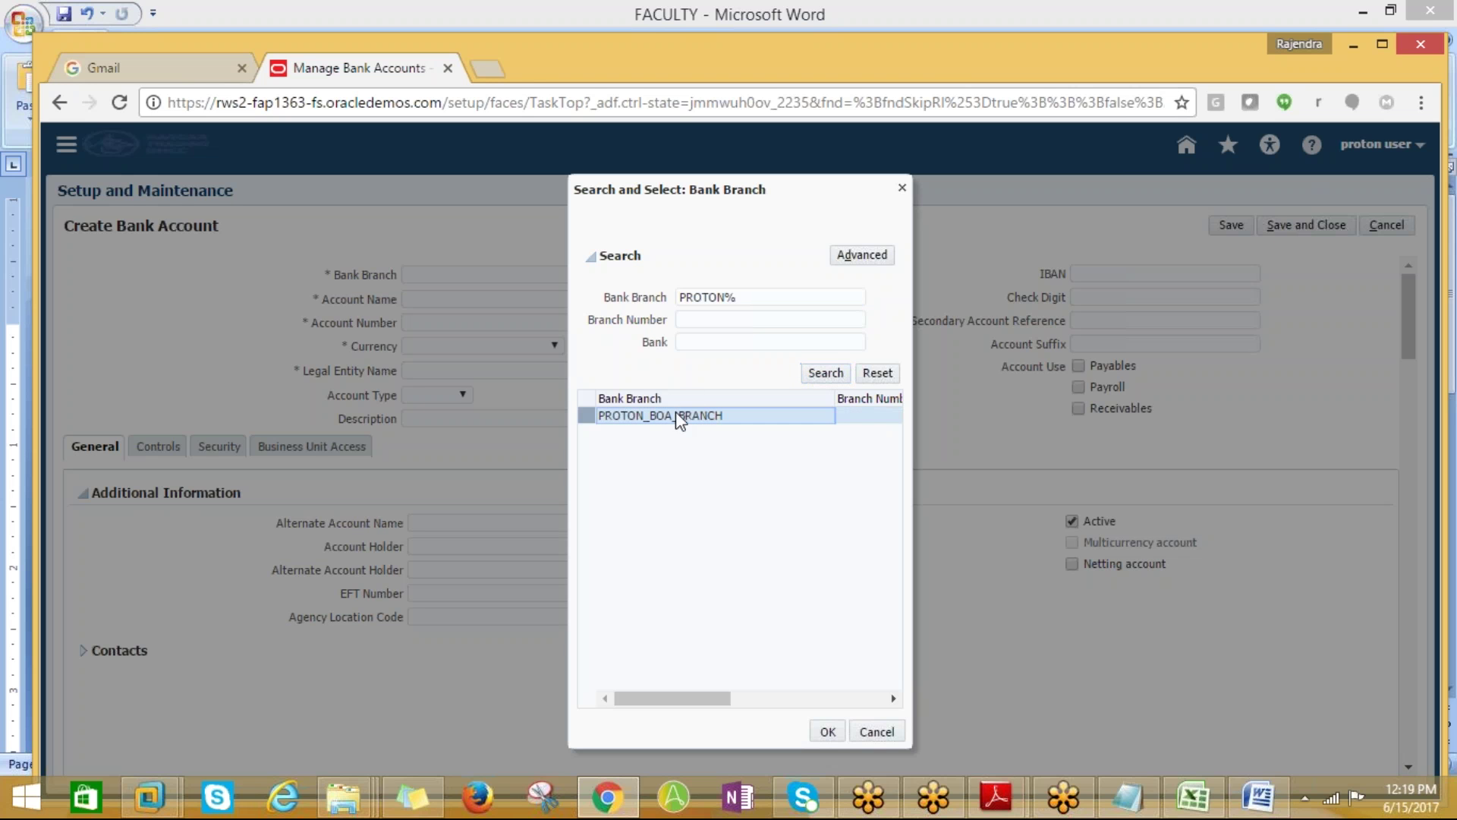
left_click(824, 729)
Enter account name PROTON_CHECKING and the bank account number
key("Tab")
type("PROTON")
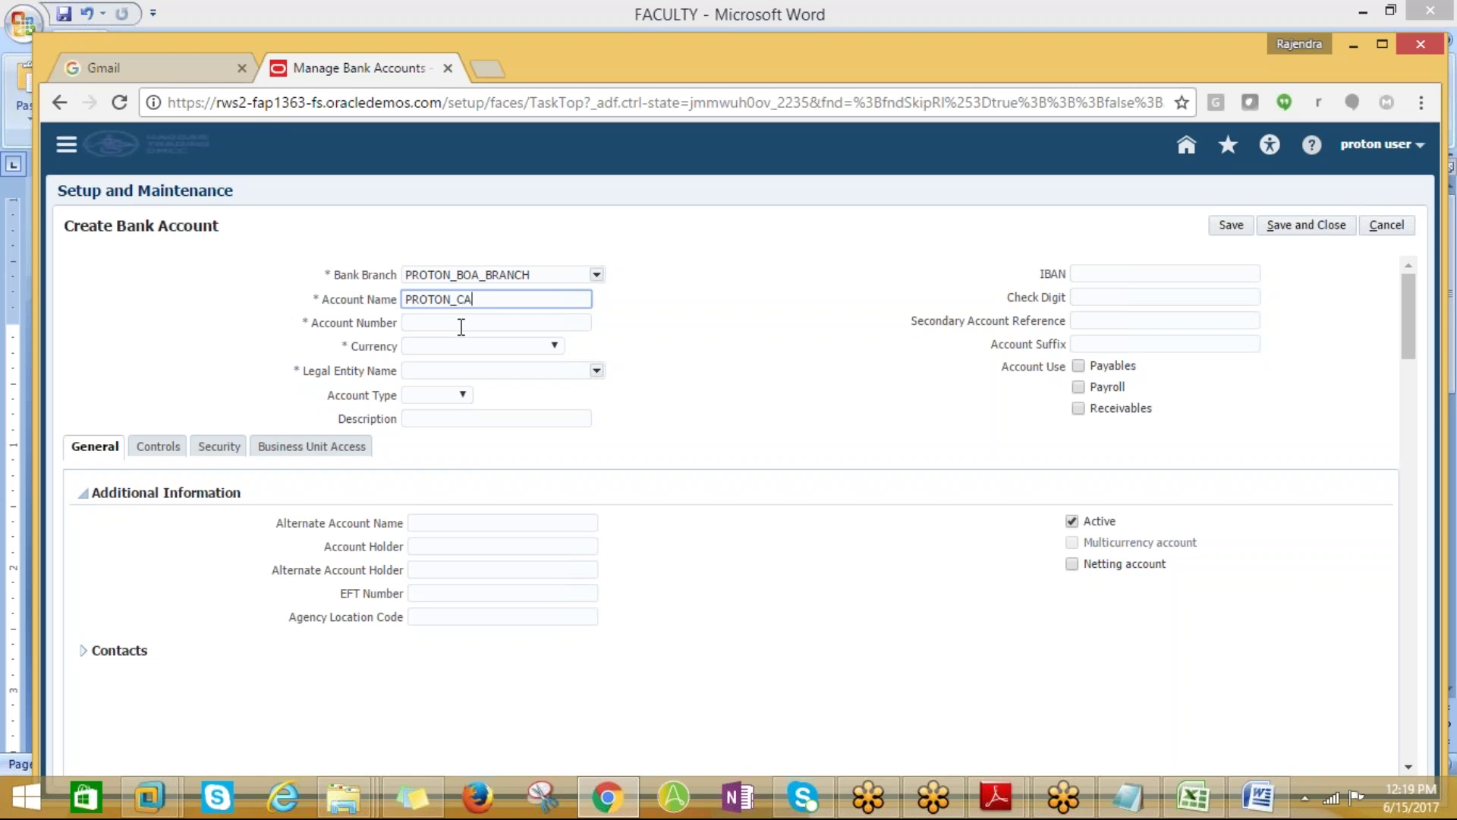
type("_CHECKING")
key("Tab")
type("123")
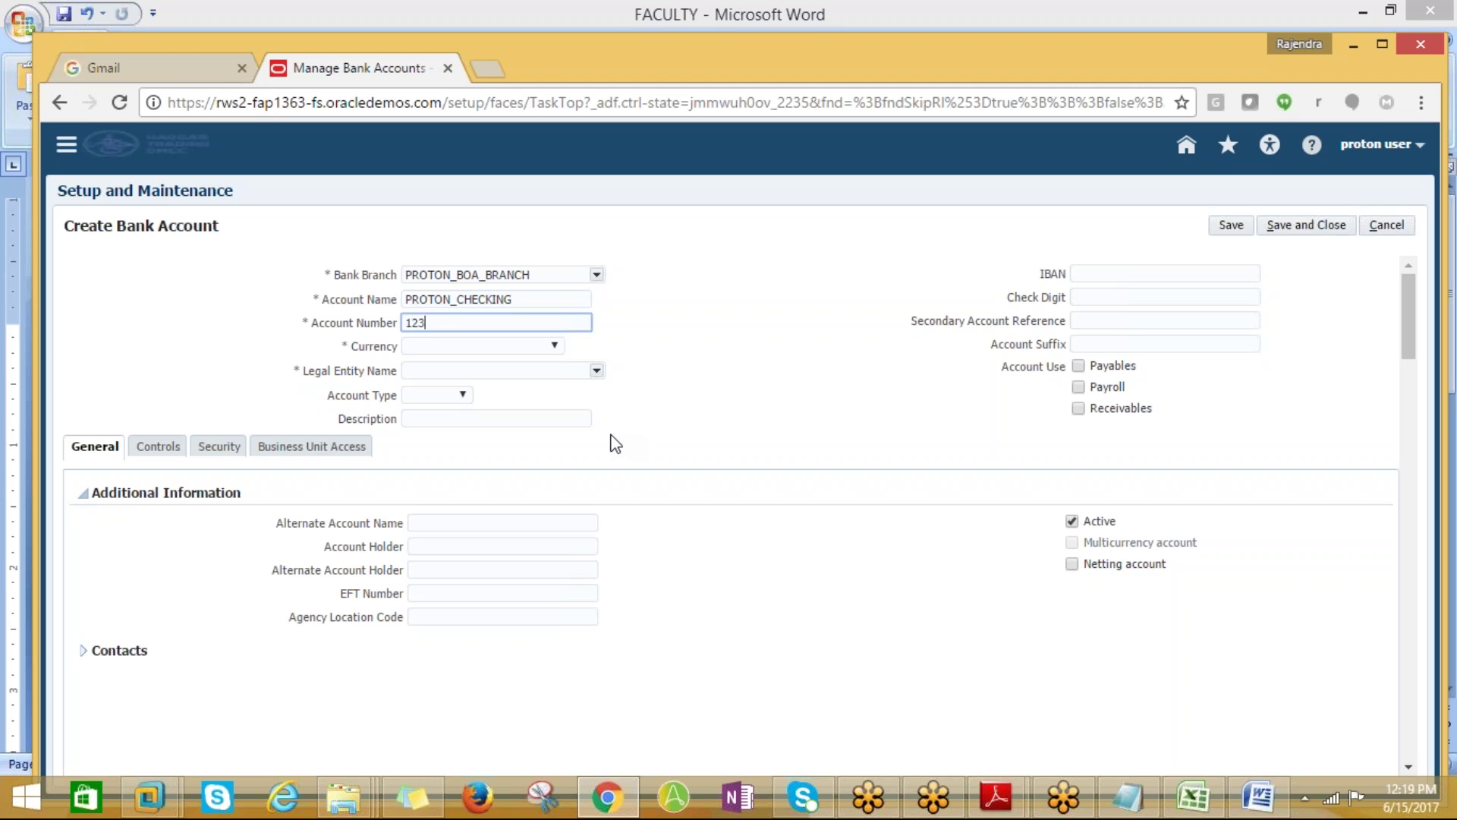
type("4567891")
Set currency to US Dollar, legal entity to US1 Legal Entity, and account type to Checking
left_click(461, 347)
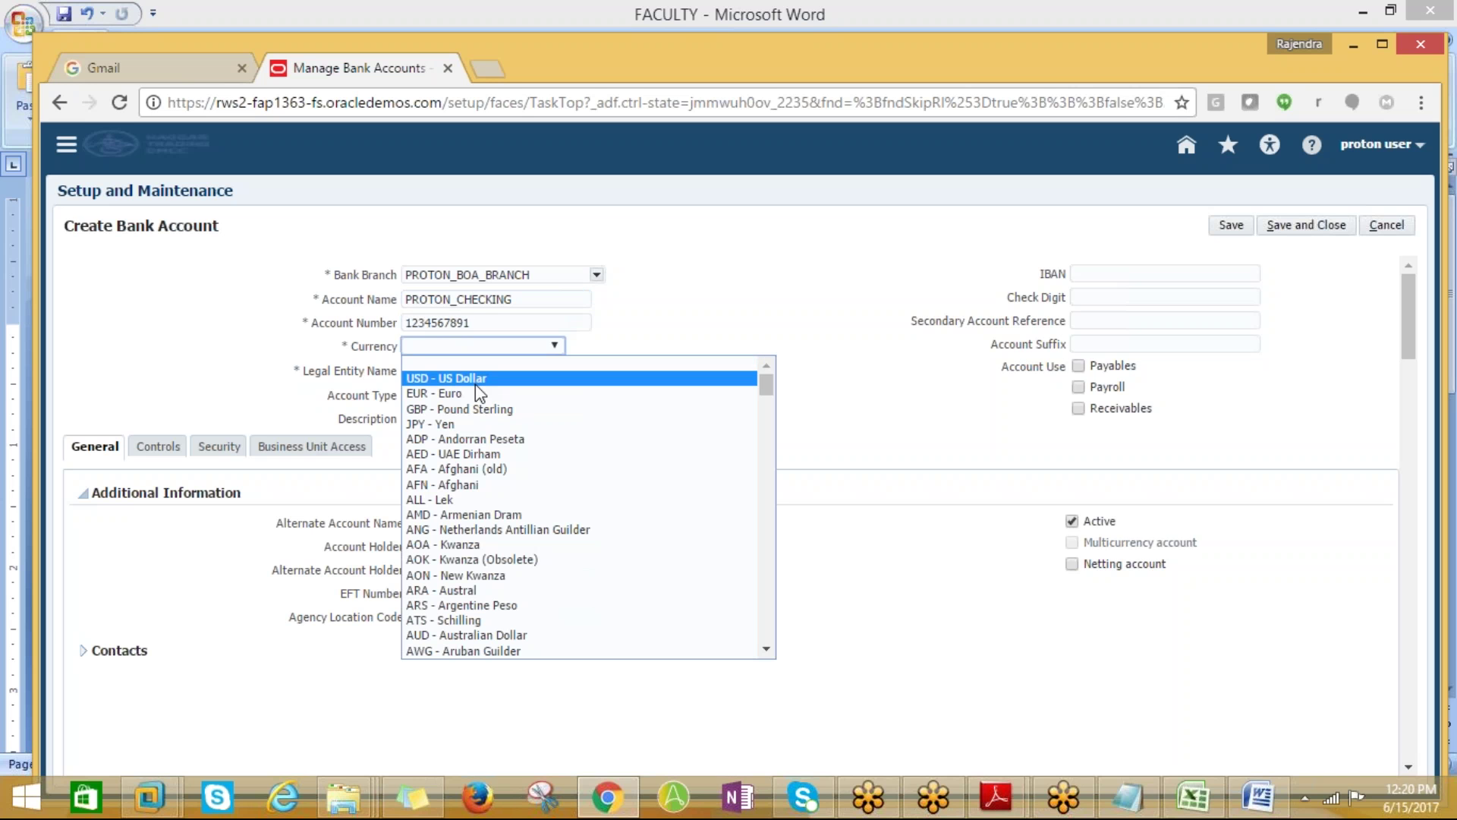
left_click(477, 379)
left_click(567, 370)
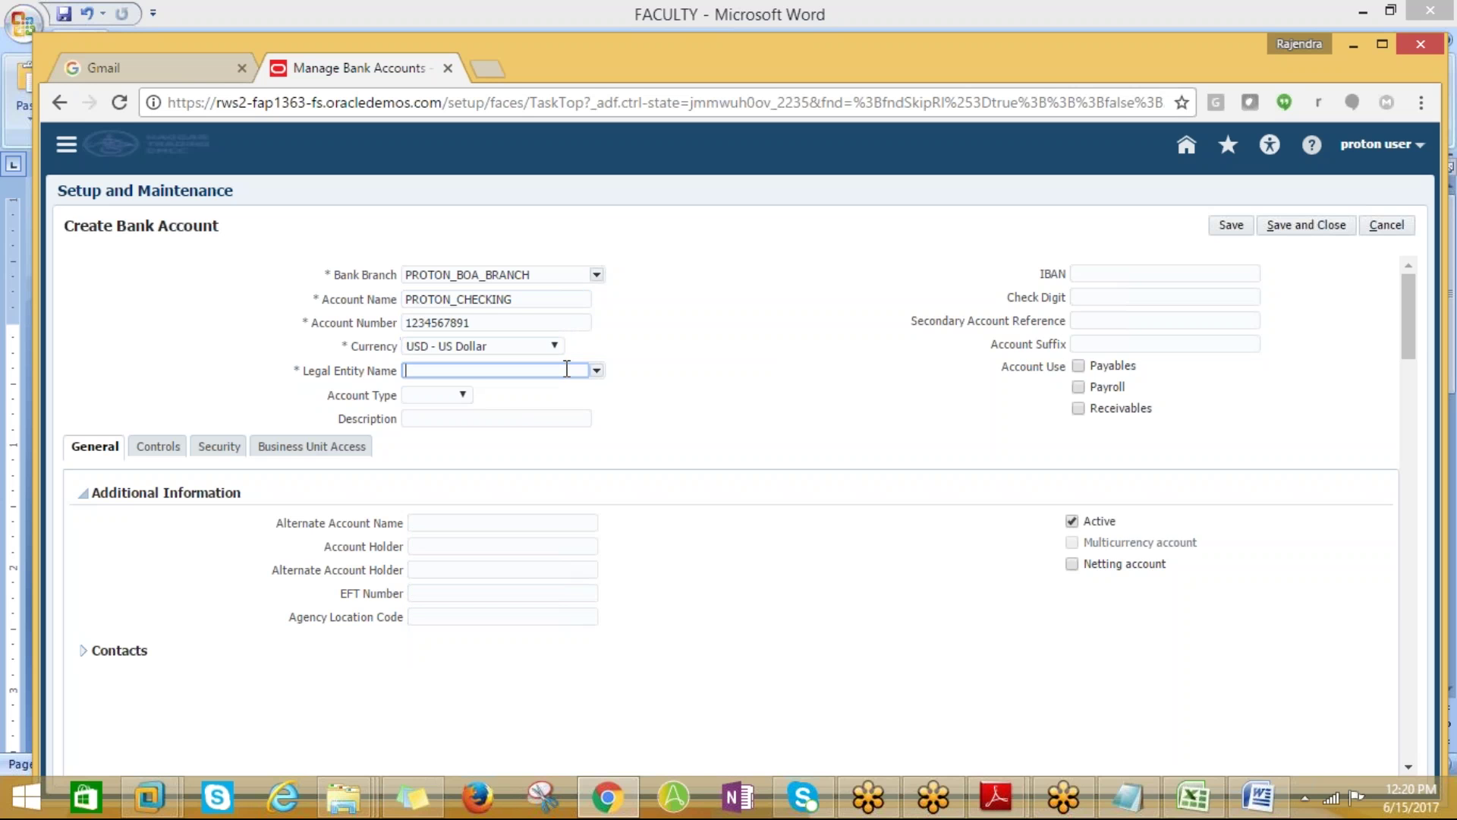
type("US1")
key("Down")
key("Return")
left_click(461, 395)
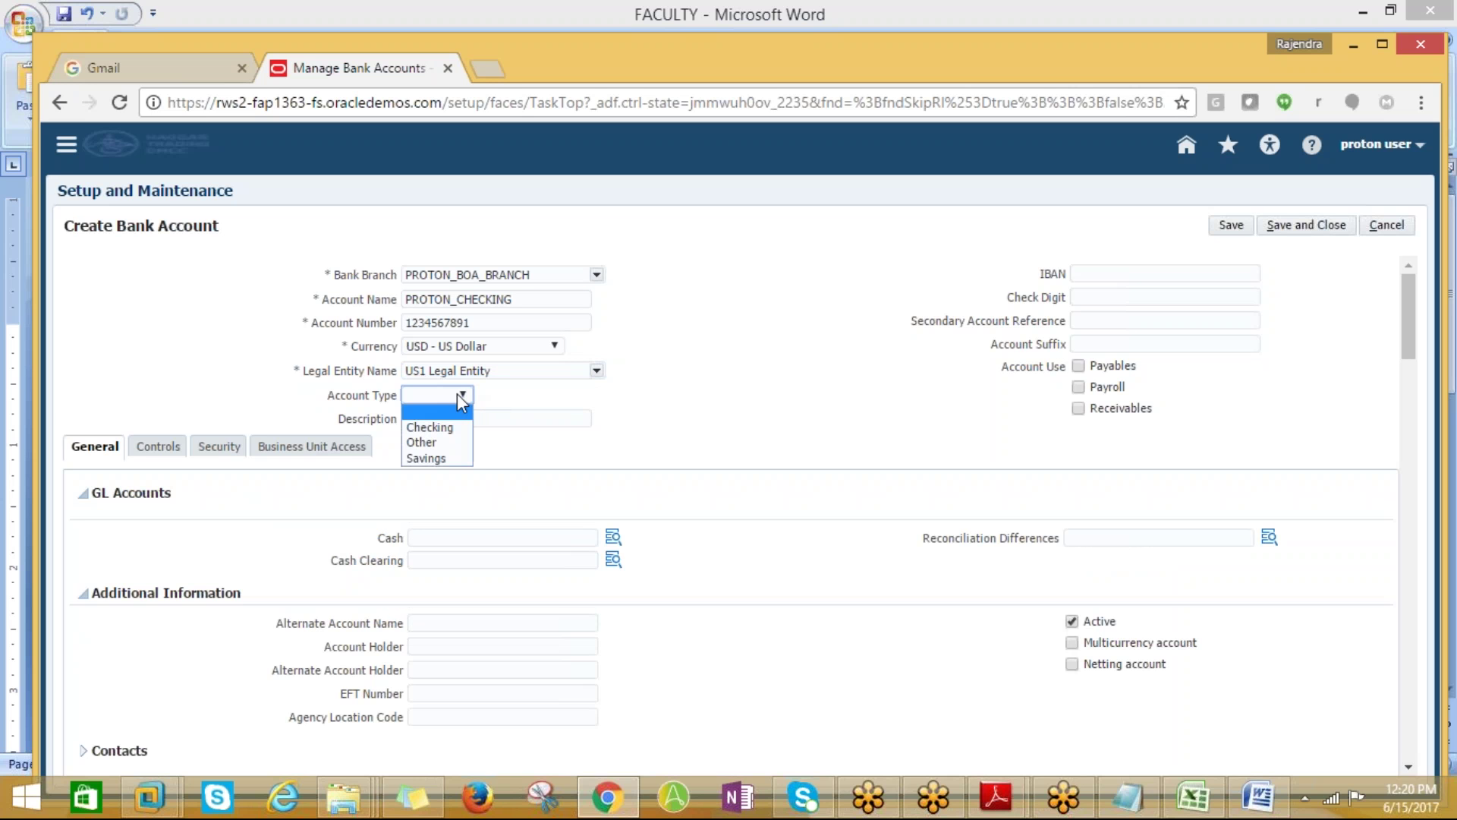
left_click(431, 428)
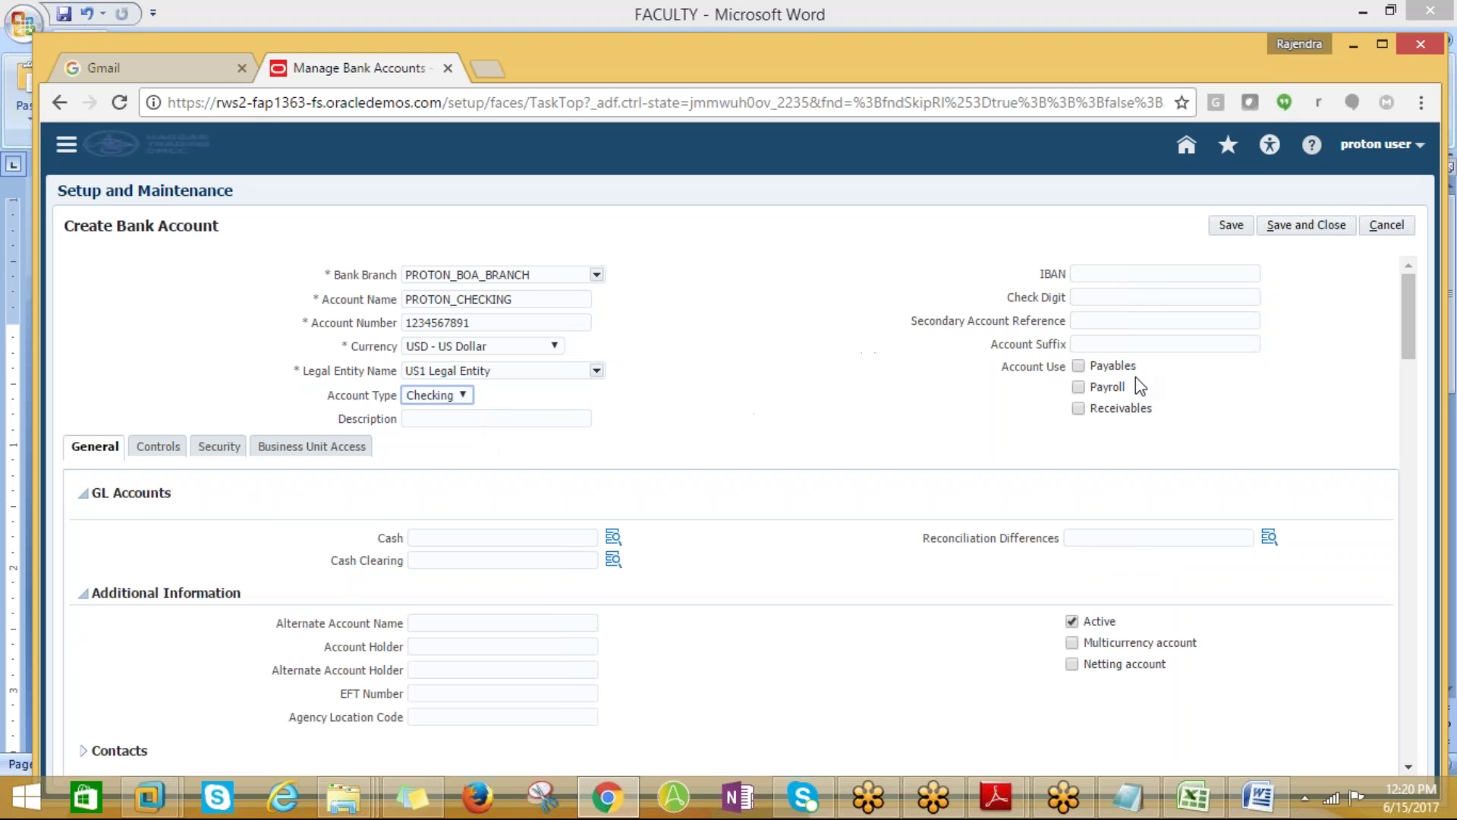
Allow the account for Payables, Payroll and Receivables, and begin the Cash GL account
left_click(1079, 366)
left_click(1079, 386)
left_click(1079, 408)
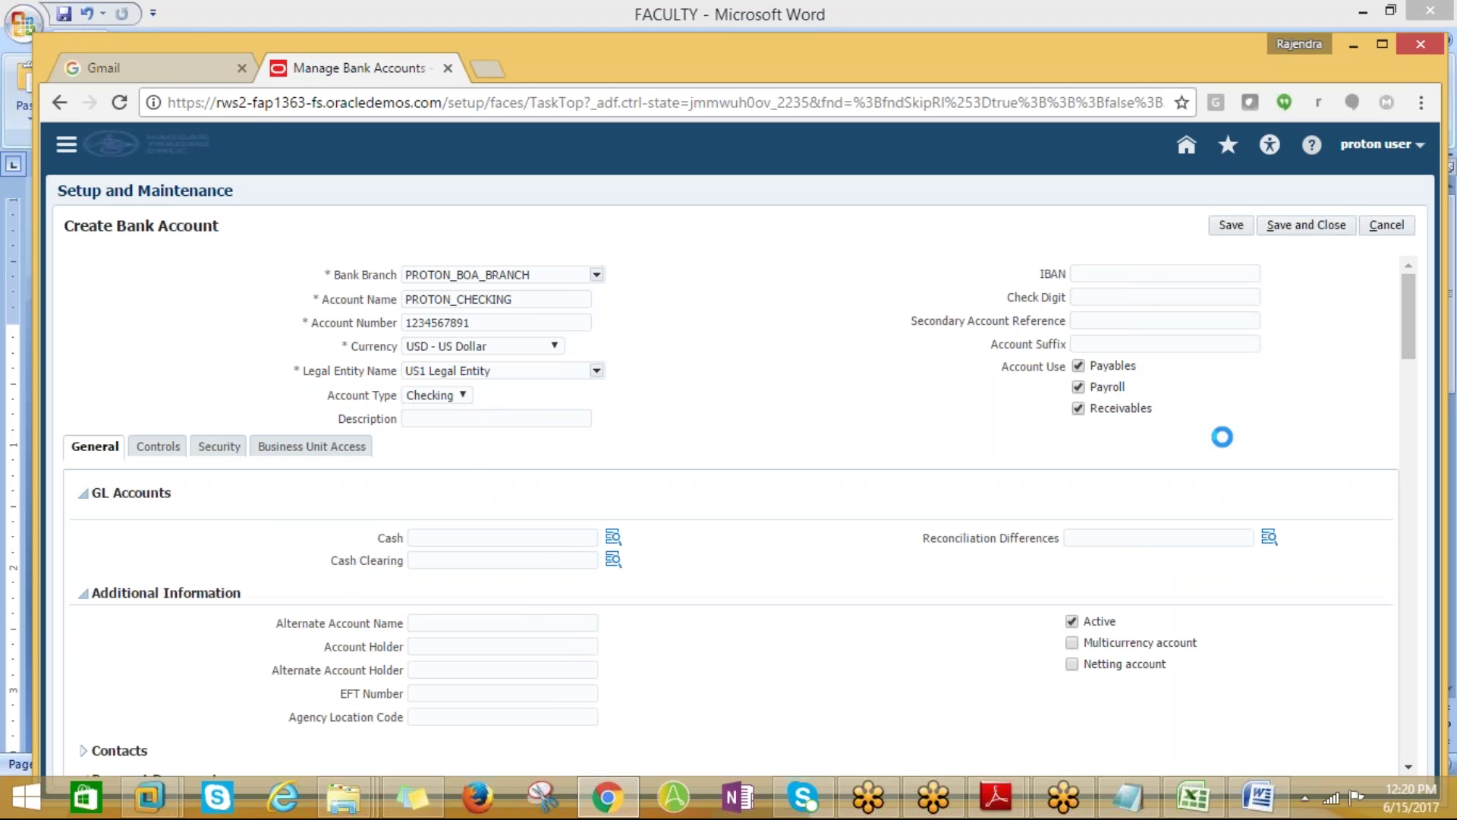
mouse_move(1411, 344)
left_mouse_down()
mouse_move(1408, 381)
mouse_move(1409, 344)
left_mouse_up()
left_click(591, 537)
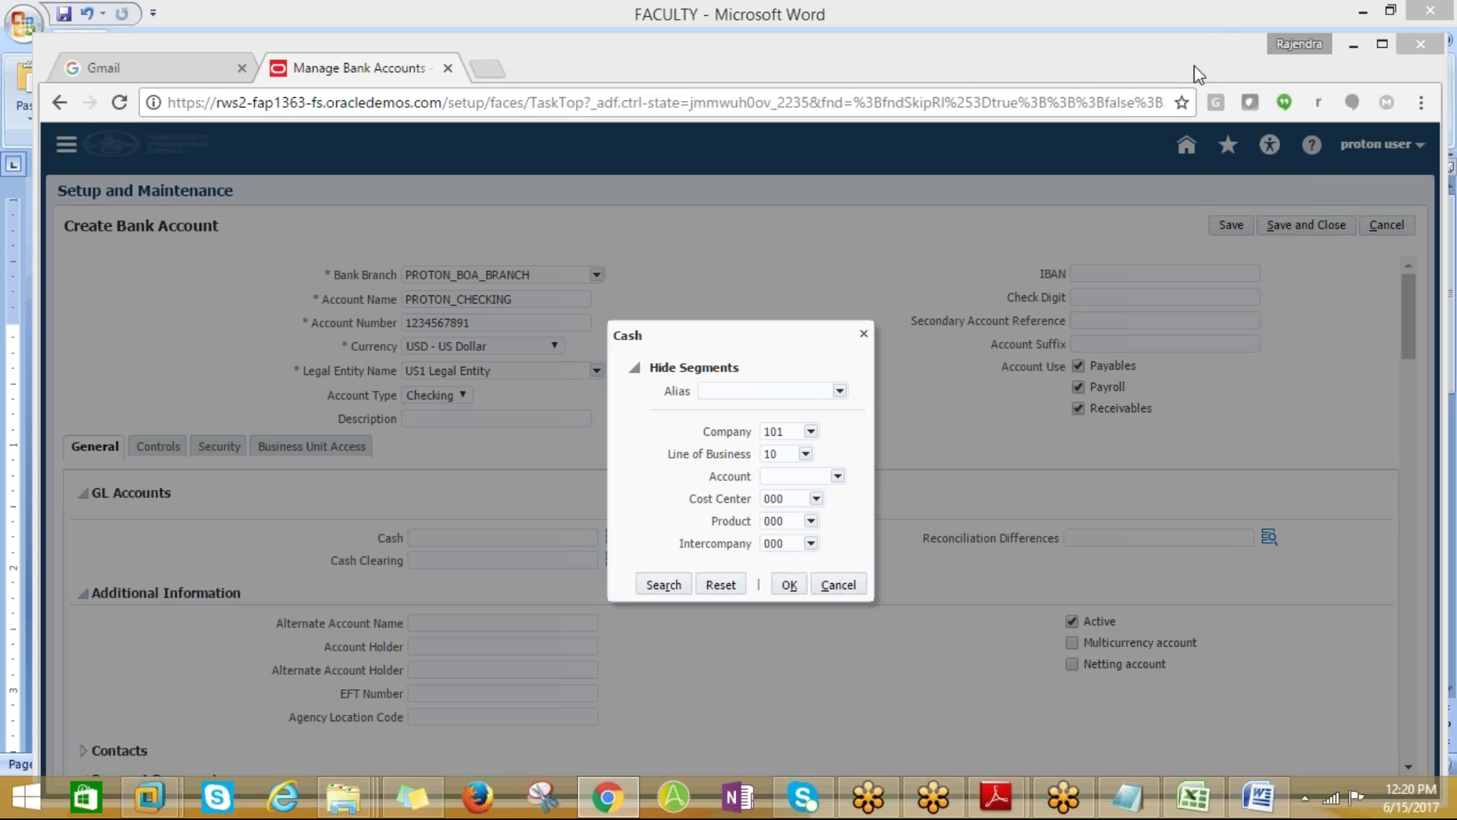
Set the Cash GL account to 101.10.11200.000.000.000 with natural account 11200 Cash
left_click(837, 475)
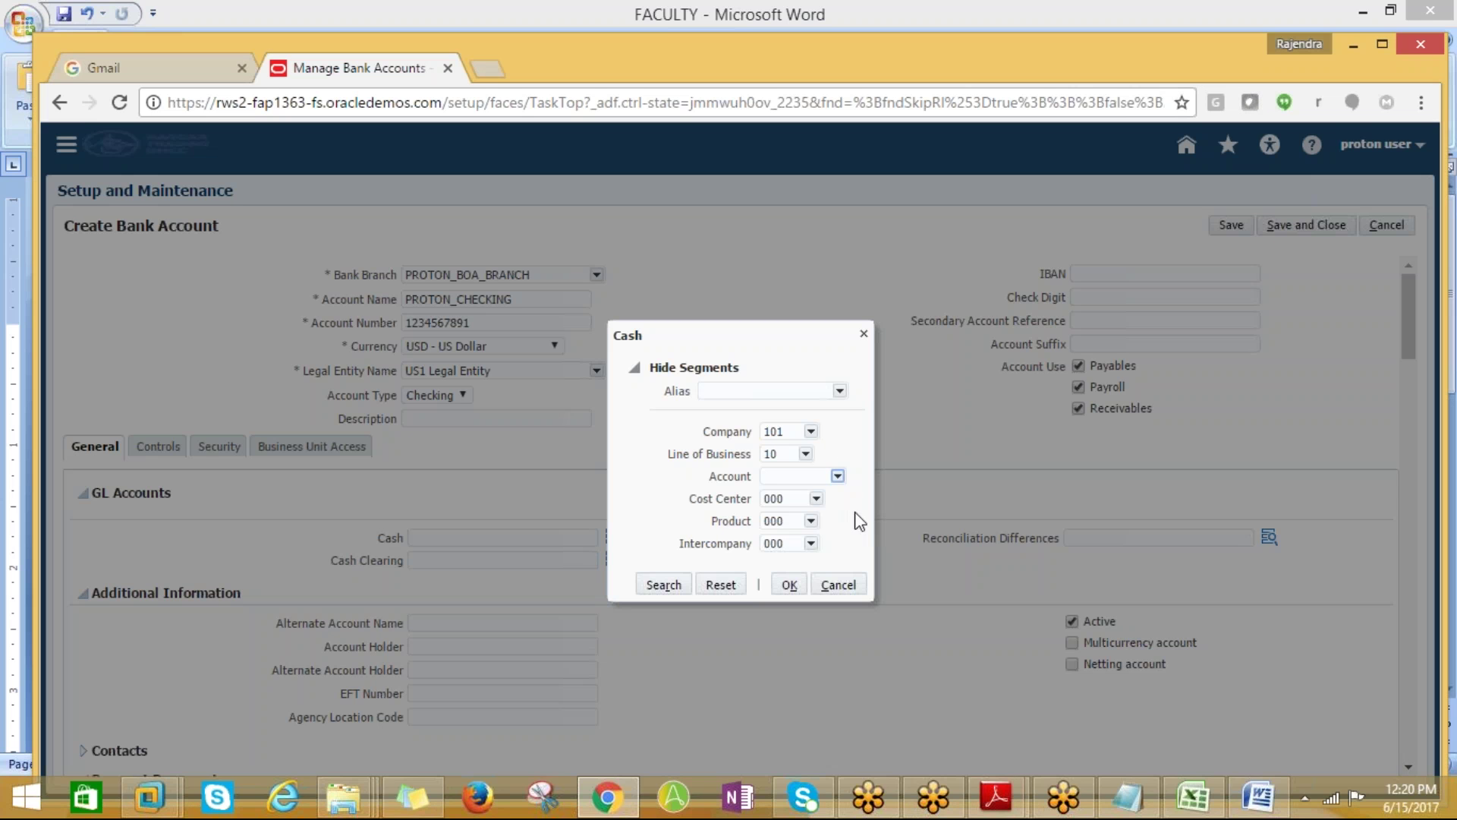
left_click(849, 548)
left_click(790, 585)
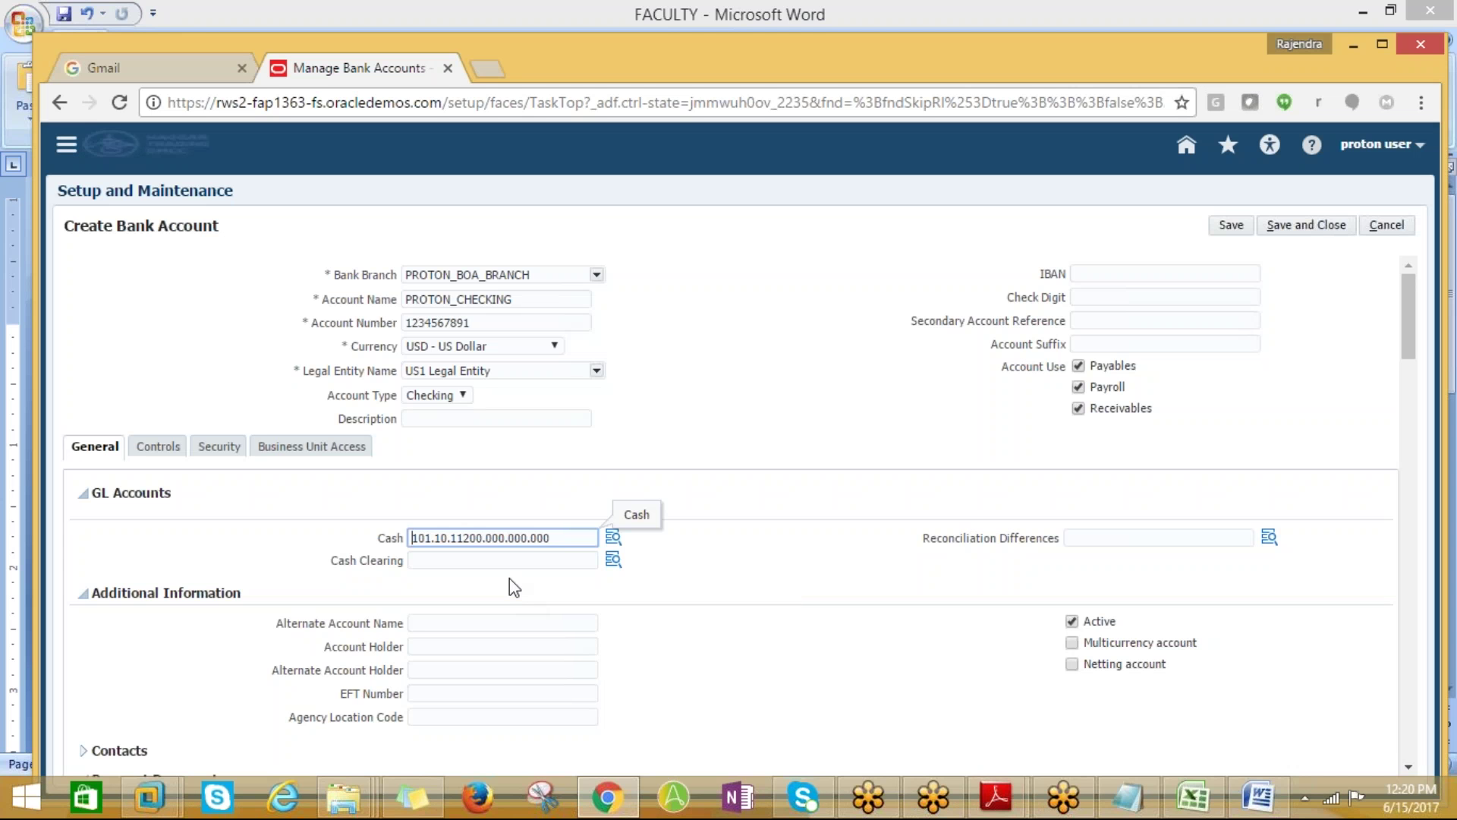
left_click_drag(1401, 336, 1374, 388)
left_click(246, 372)
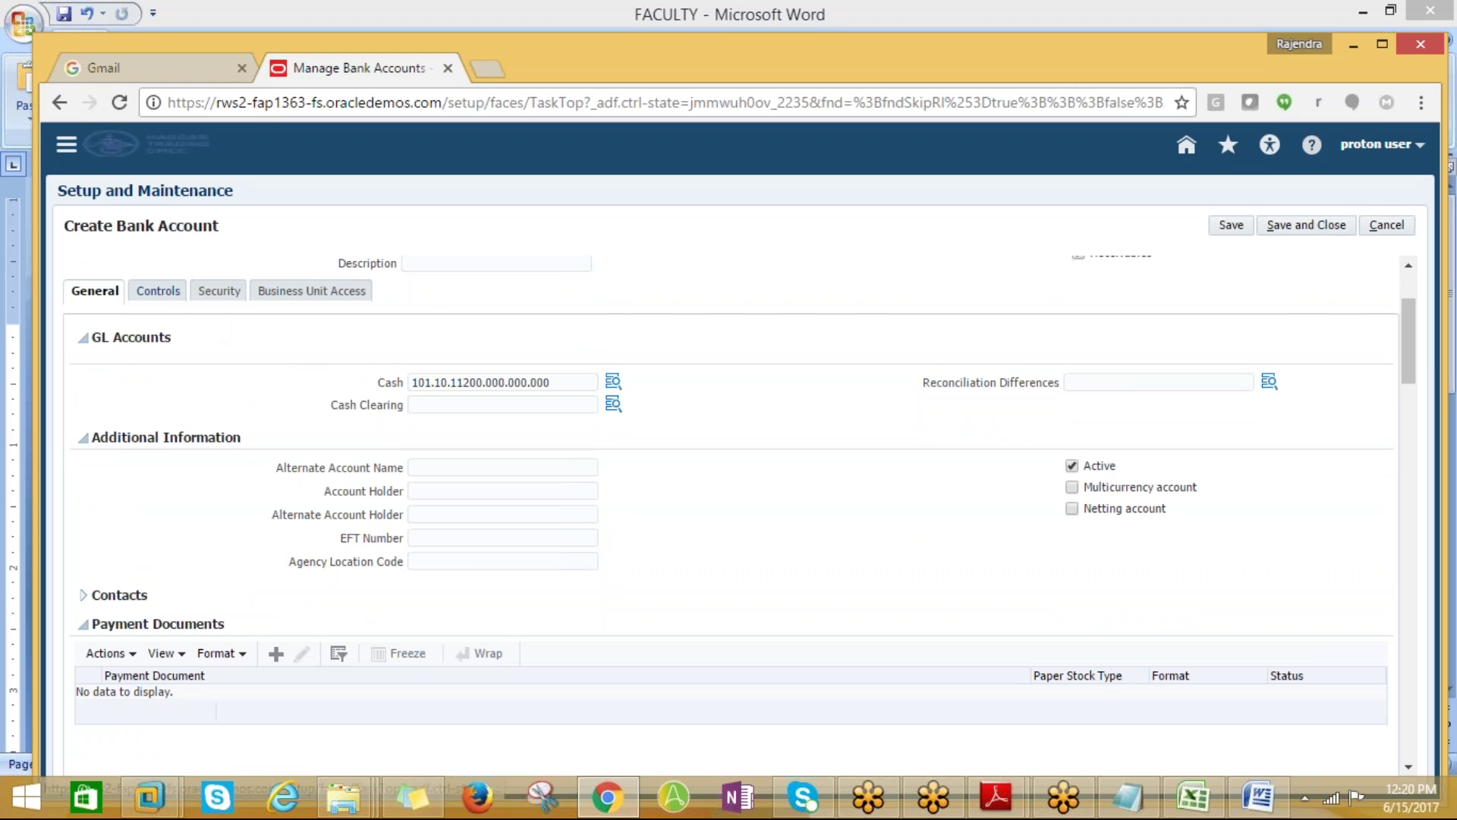
Bring up the bank account's Controls and then Security settings
left_click(158, 291)
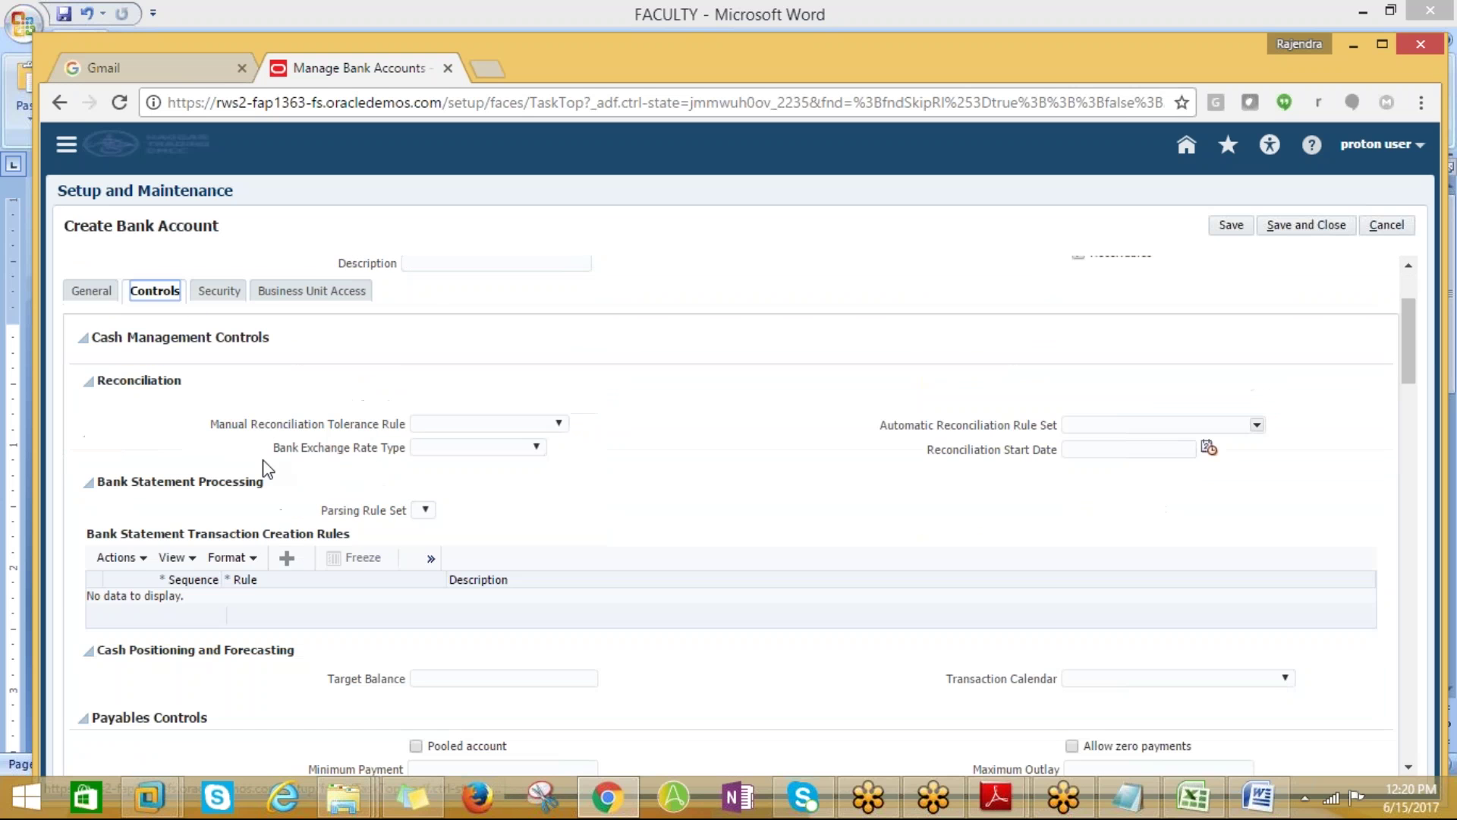
mouse_move(1404, 352)
left_mouse_down()
mouse_move(1407, 378)
mouse_move(1405, 328)
left_mouse_up()
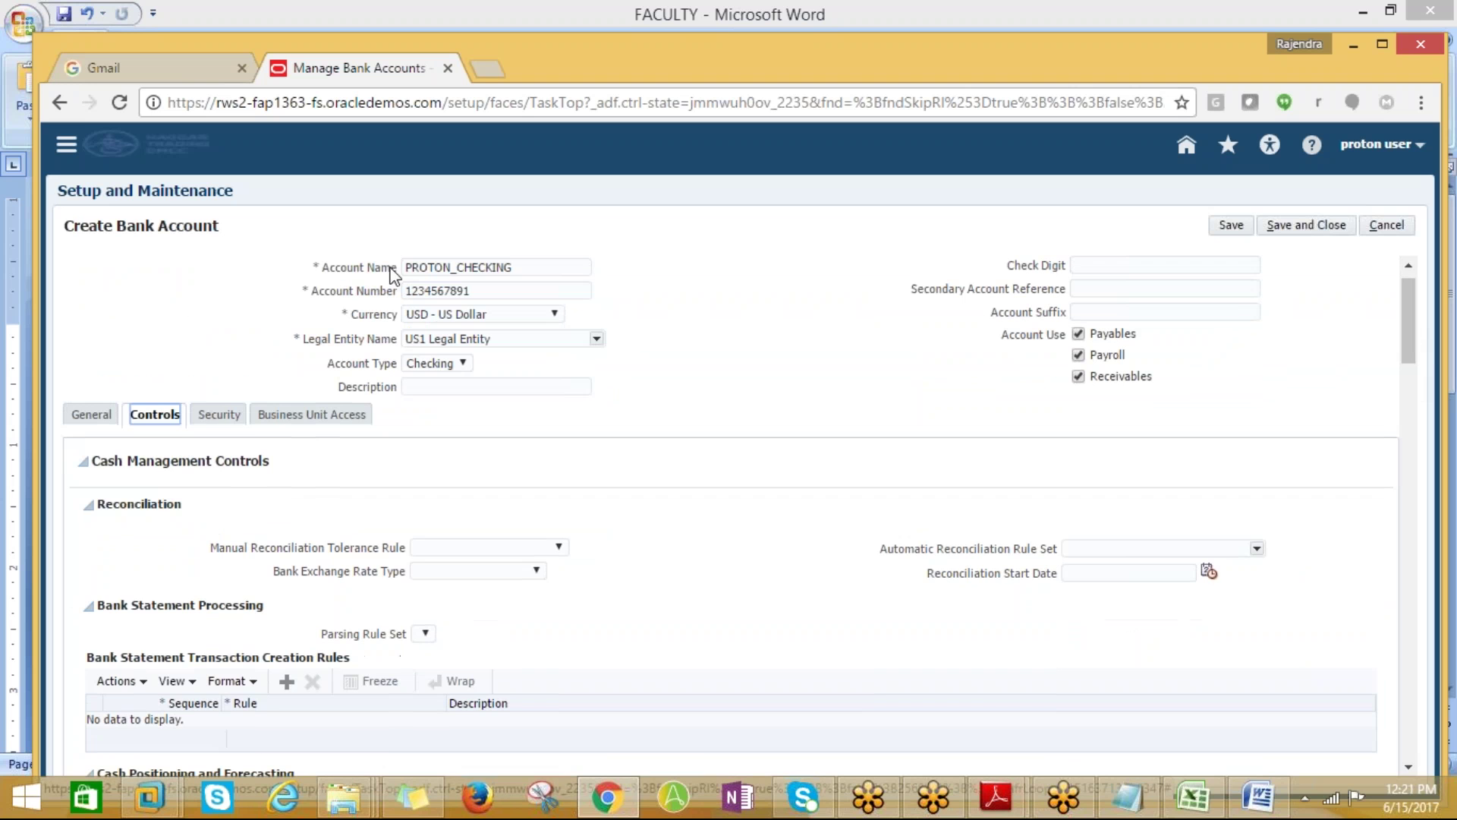
left_click(217, 416)
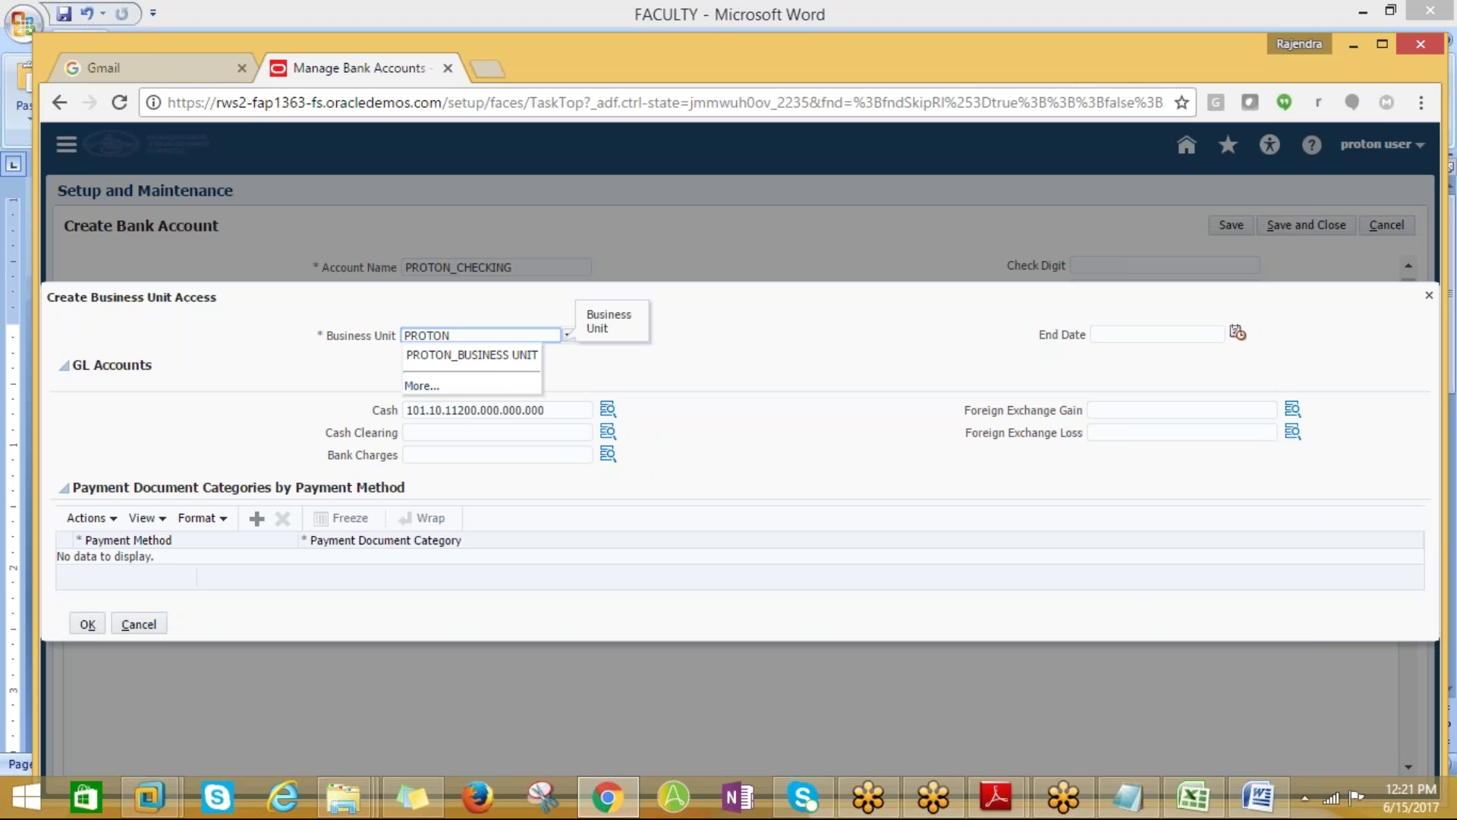
Grant PROTON_BUSINESS_UNIT access and save the PROTON_CHECKING bank account
left_click(503, 356)
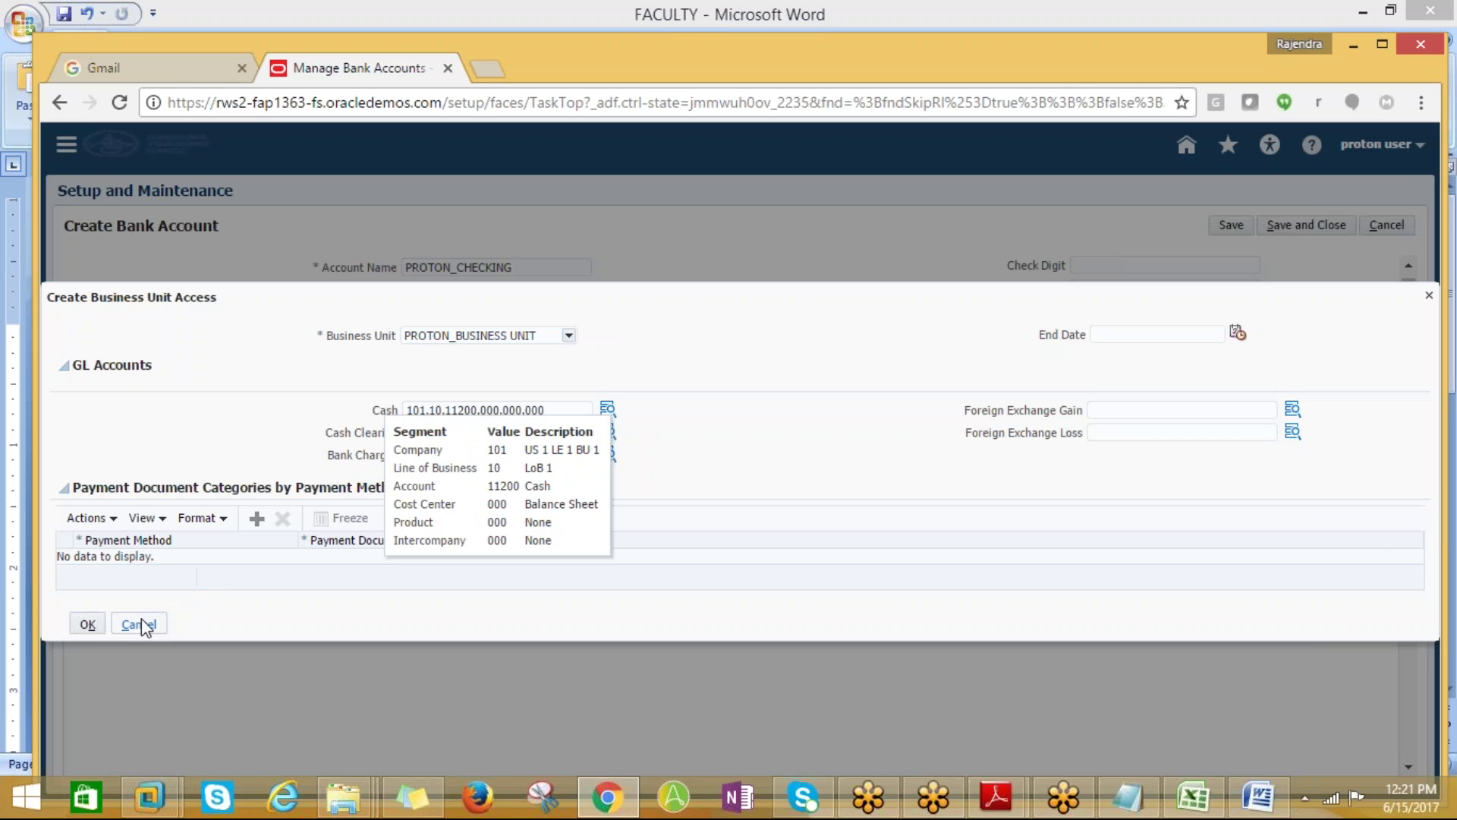
left_click(83, 623)
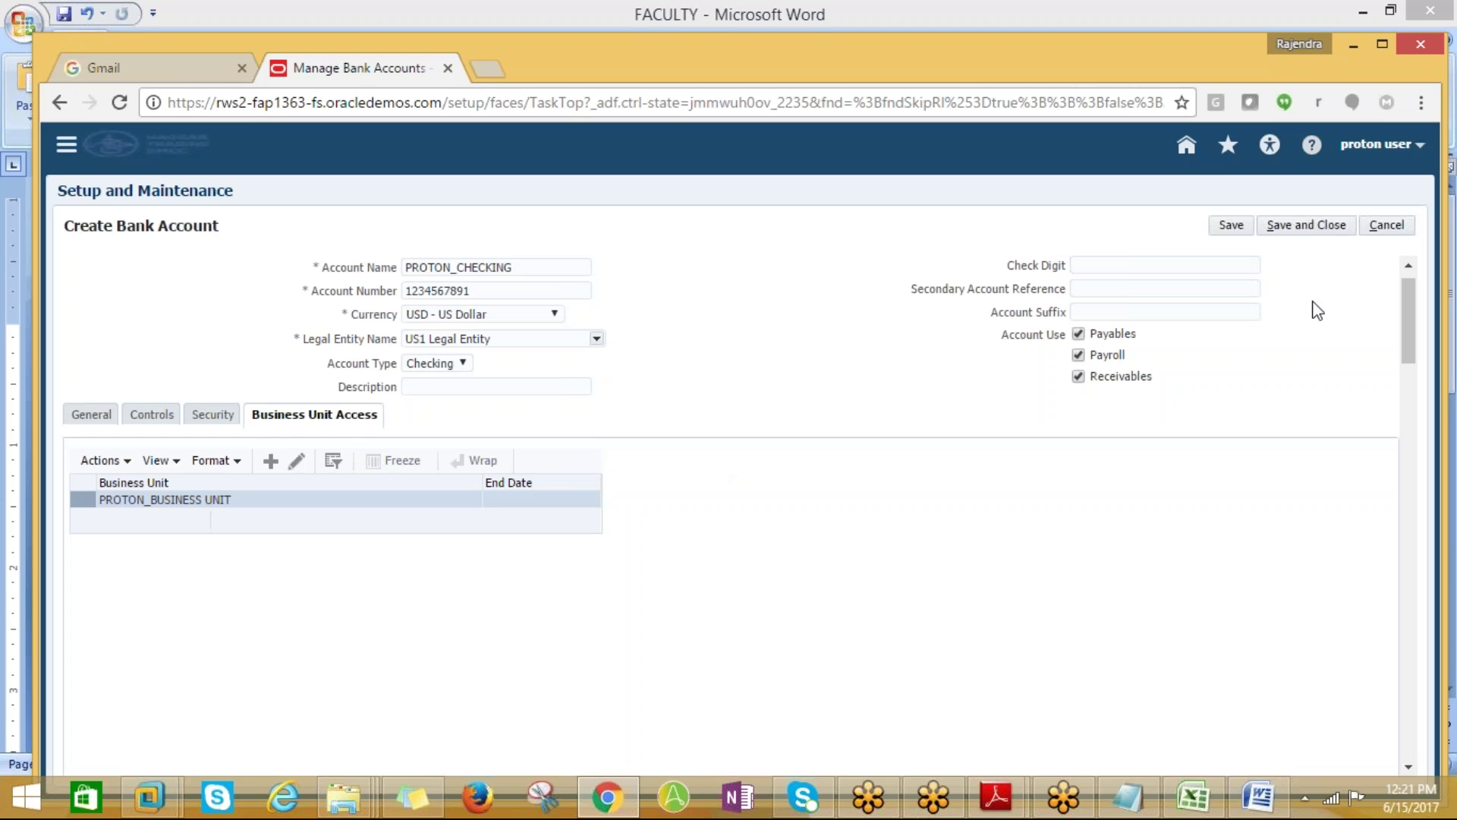
left_click(1307, 226)
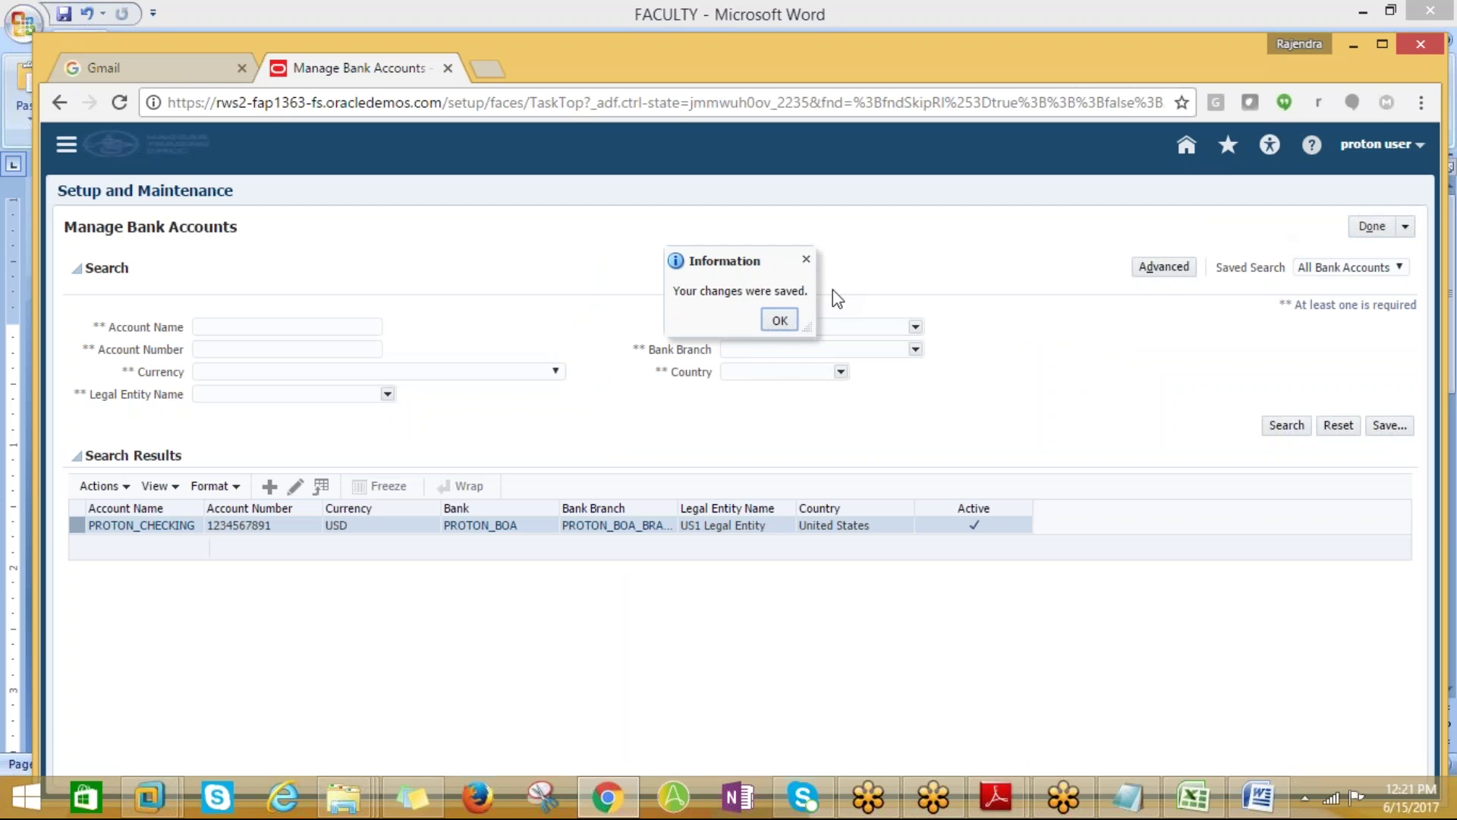
left_click(776, 322)
key("alt+Tab")
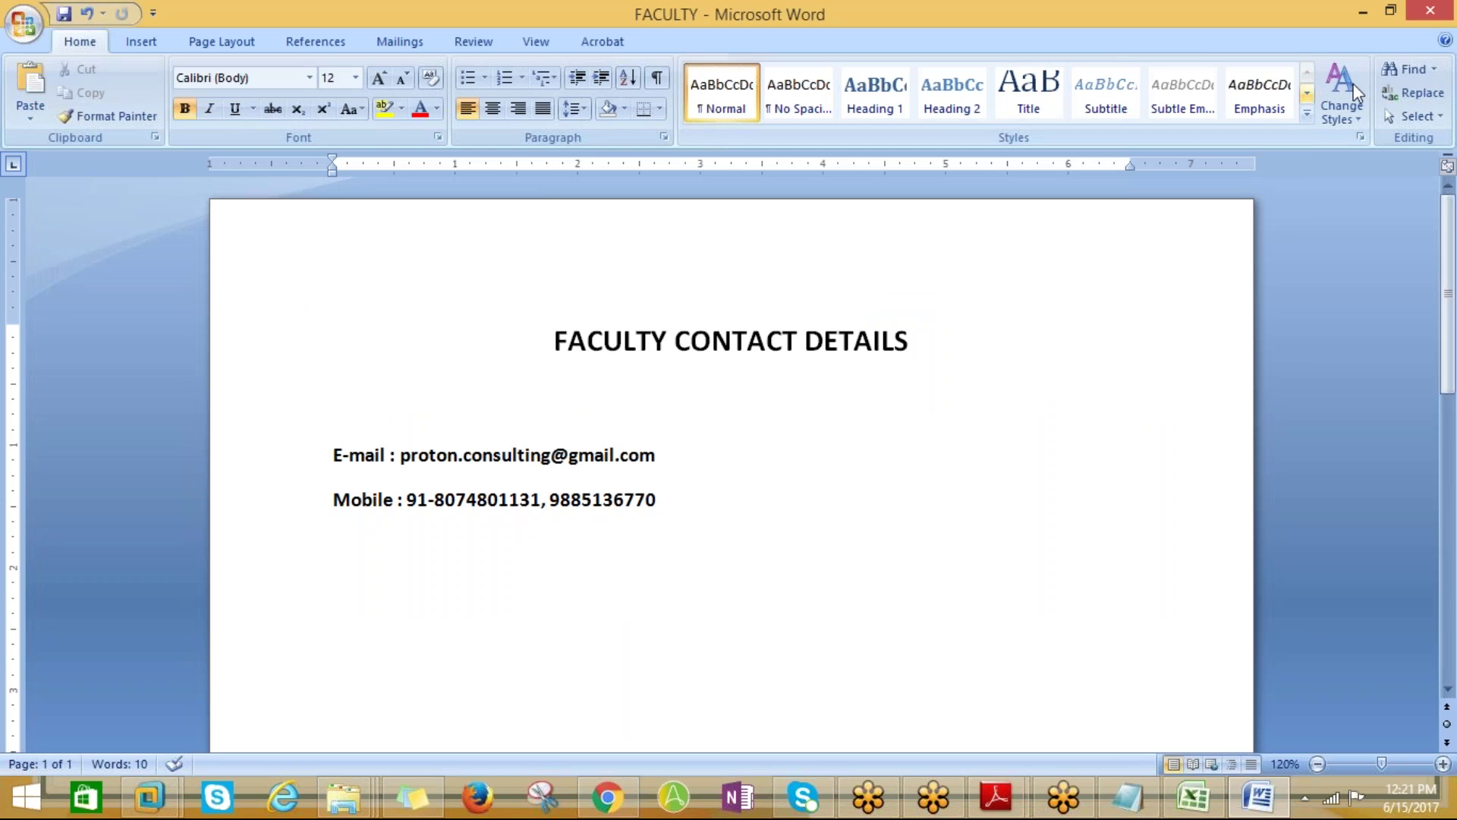
left_click(1430, 12)
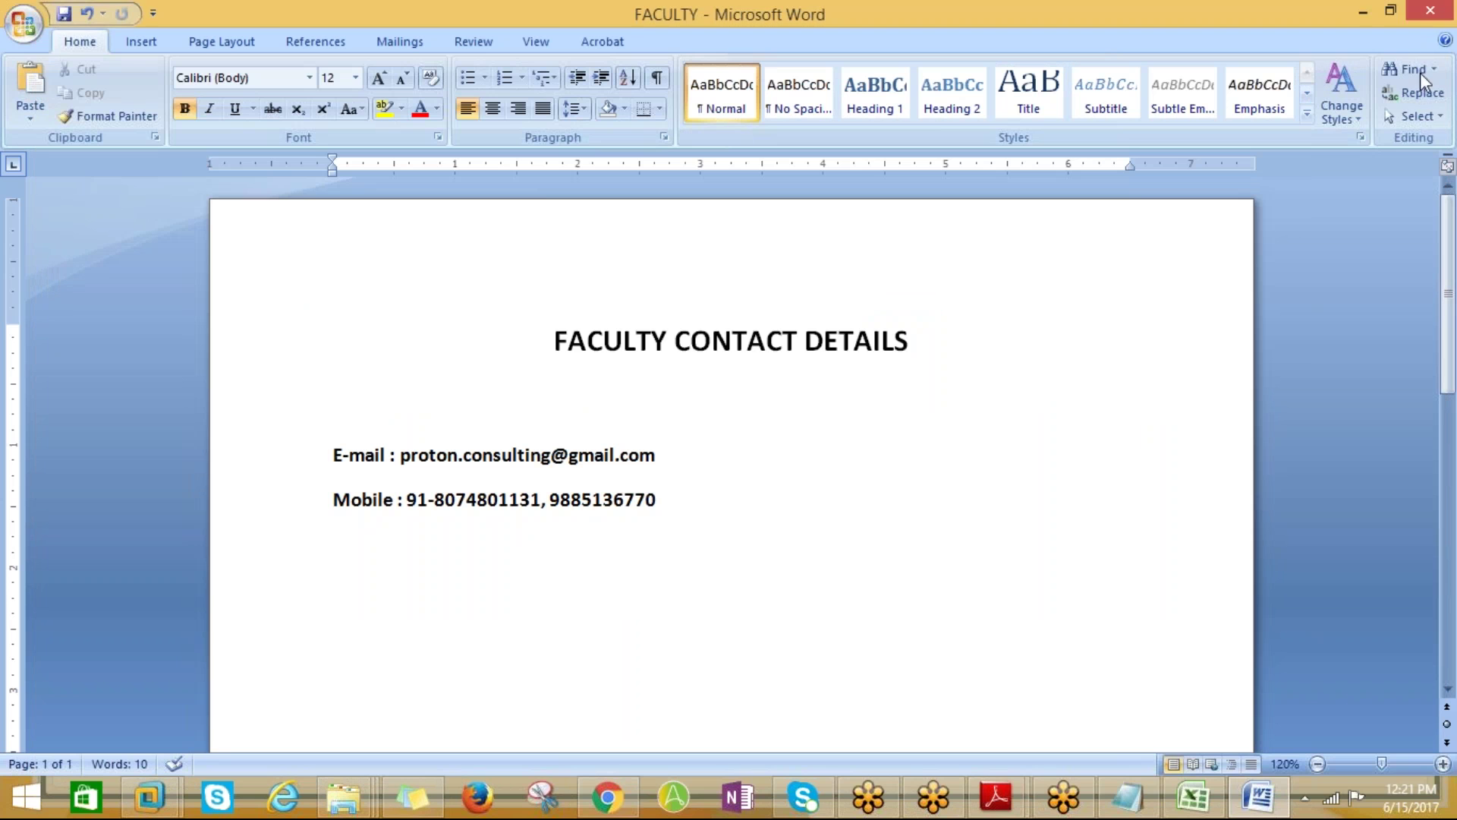
key("alt+Tab")
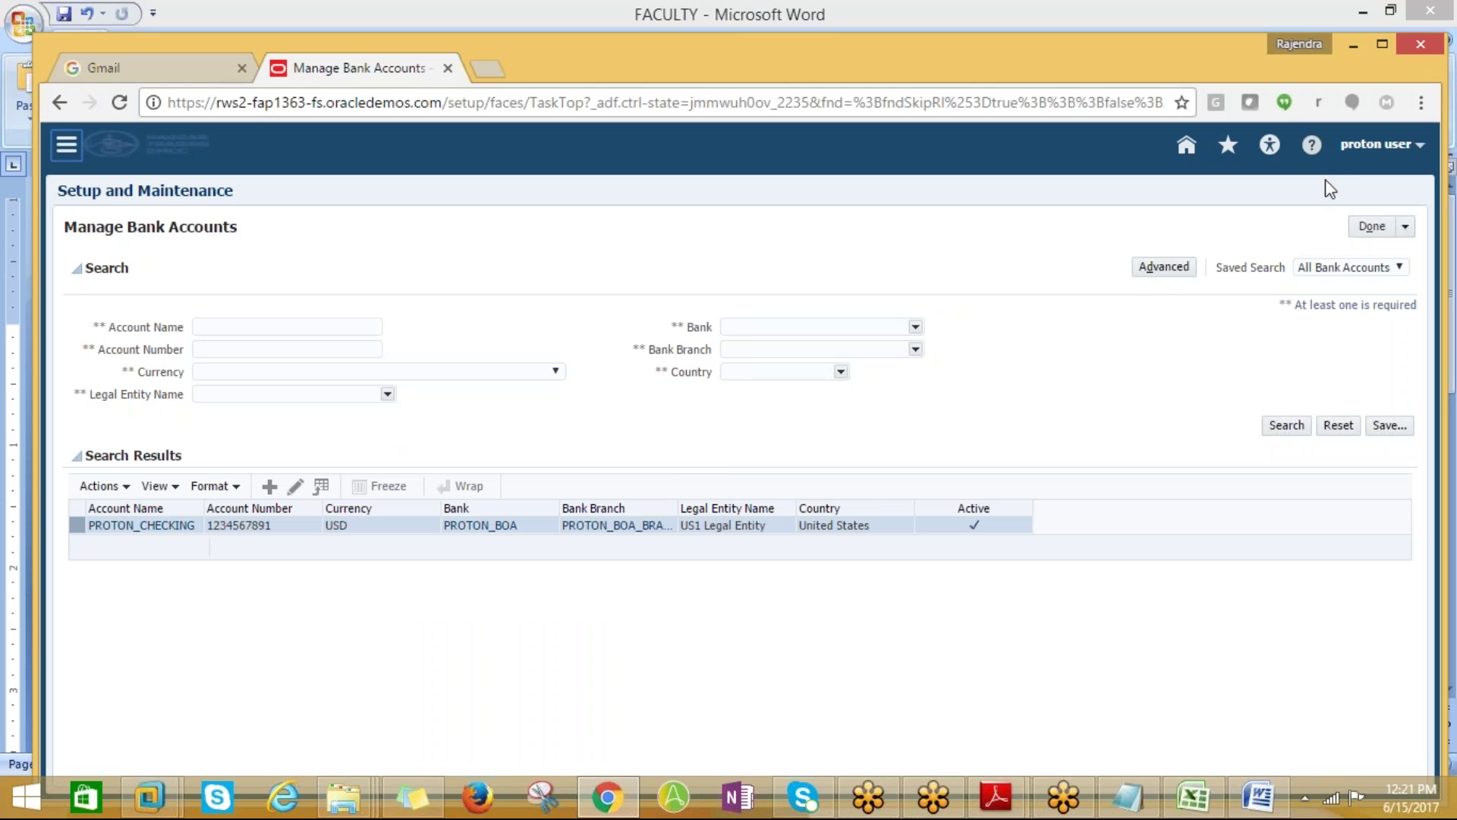
Finish the bank accounts task and paste the task name from Excel cell A16 into the search
left_click(1391, 227)
left_click(1193, 797)
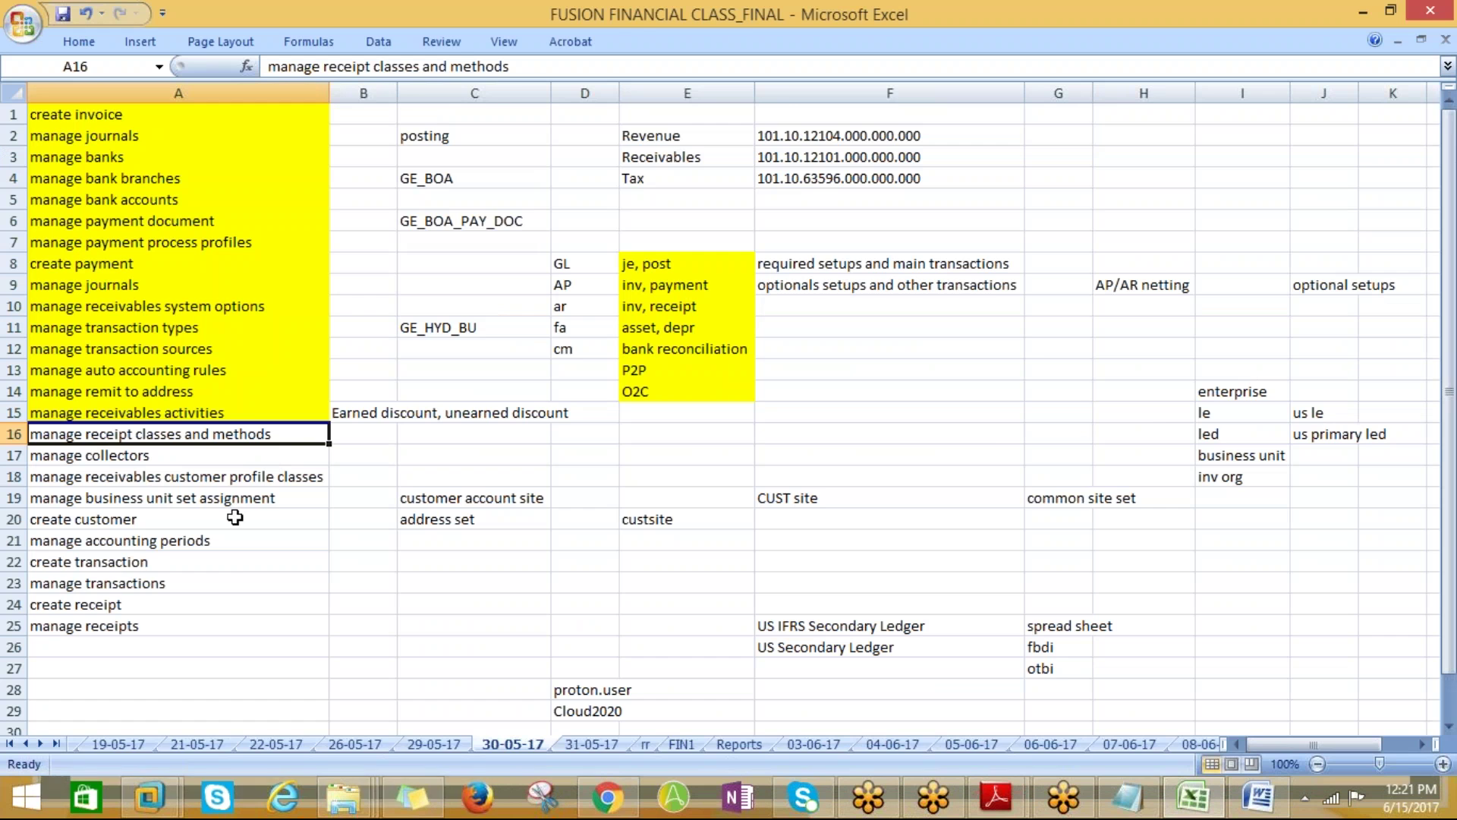
key("ctrl+c")
left_click(607, 797)
left_click_drag(392, 233, 234, 227)
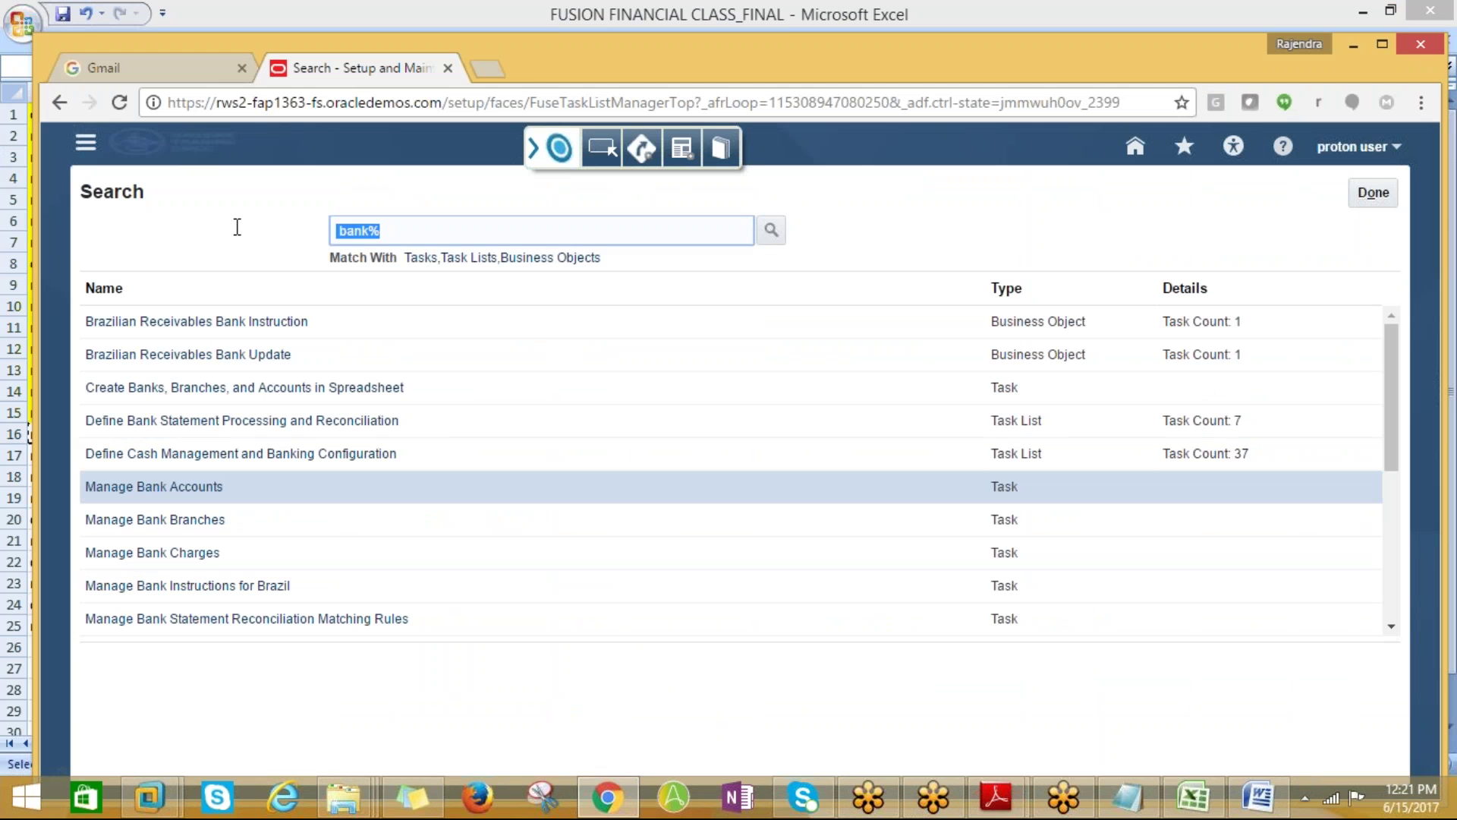
key("ctrl+v")
Open Manage Receipt Classes and Methods from the search results and begin a new receipt class
left_click(771, 234)
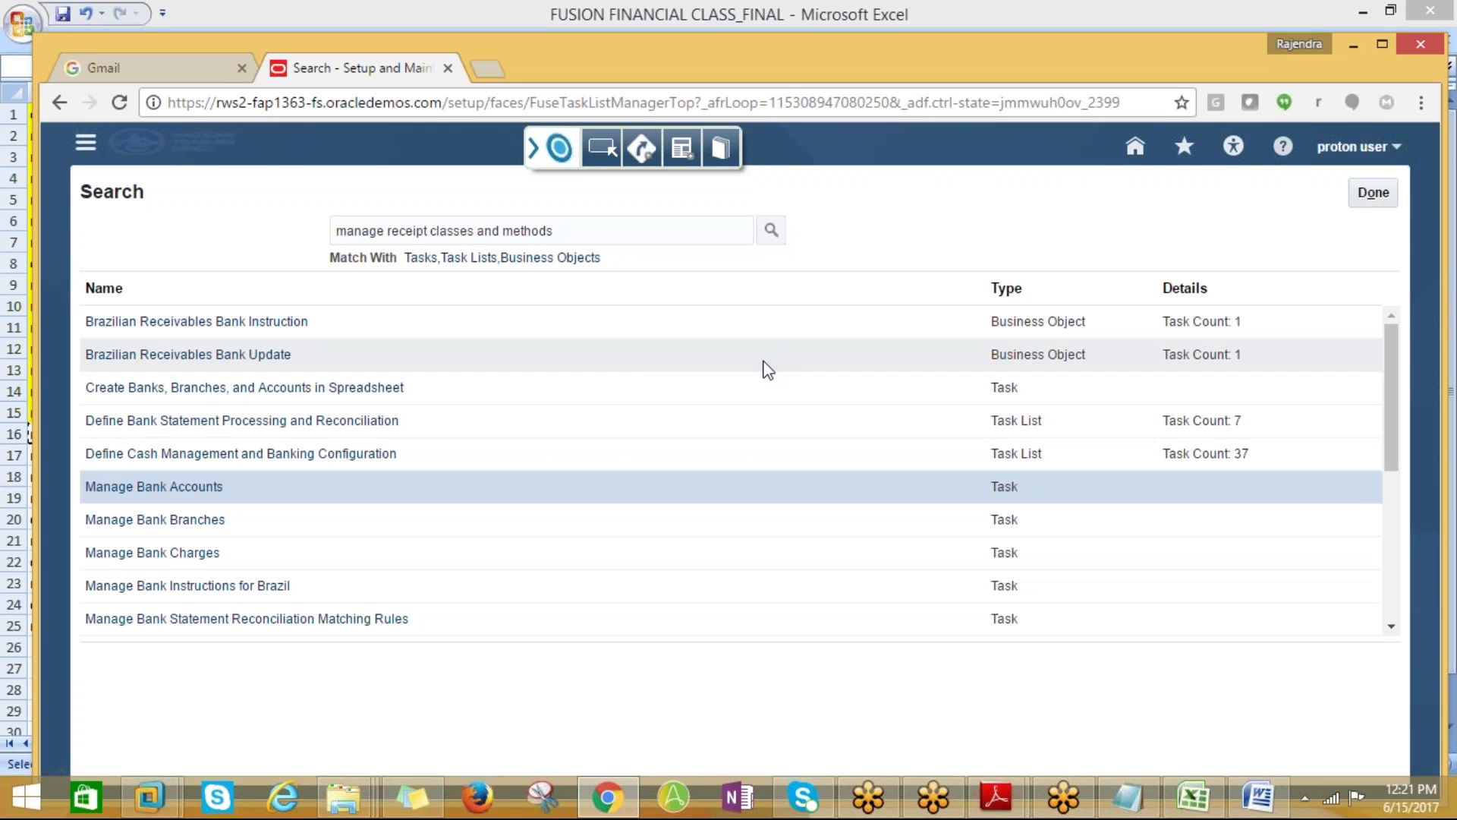
left_click(292, 322)
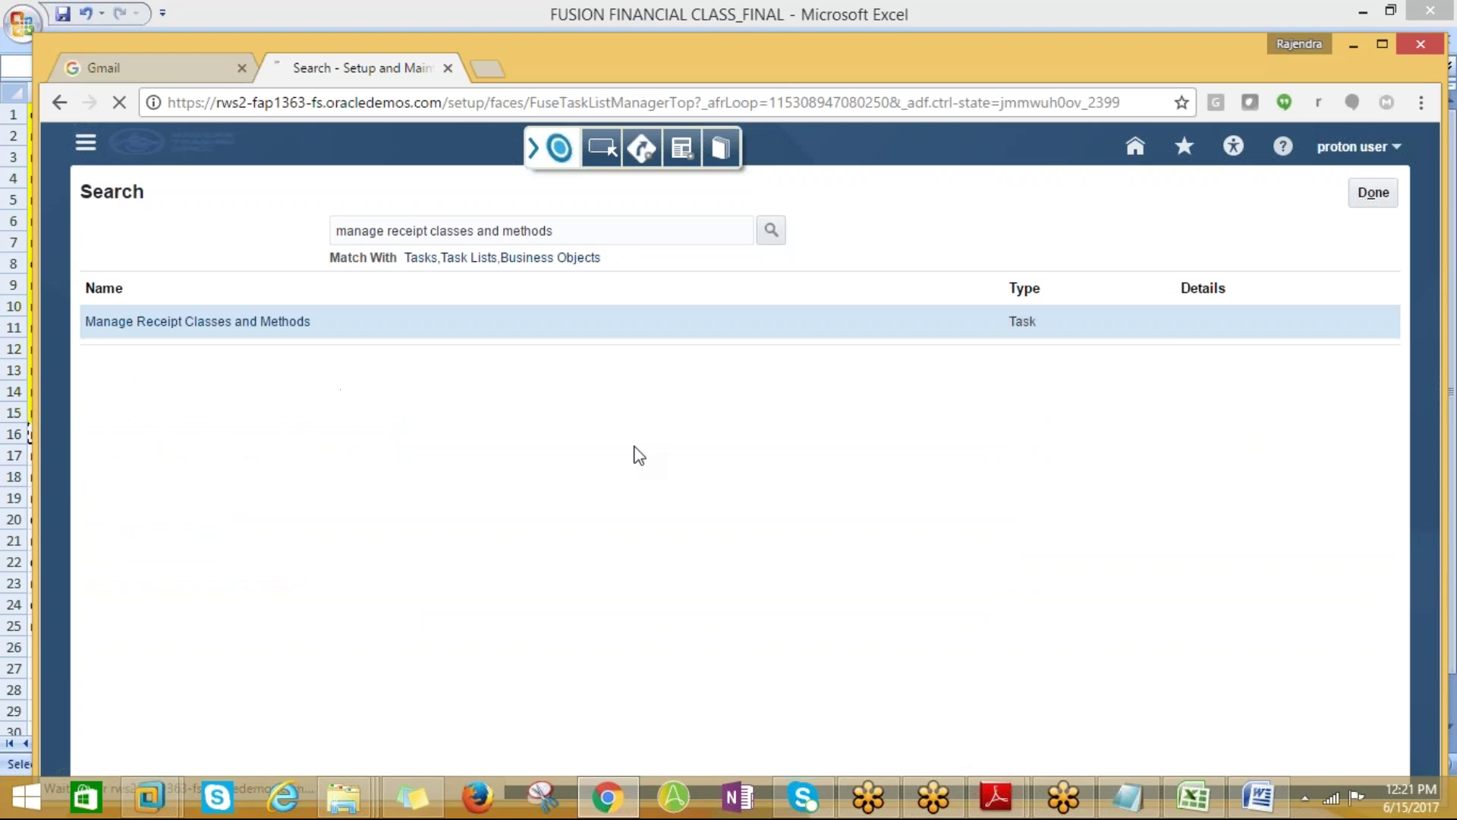
key("alt+Tab")
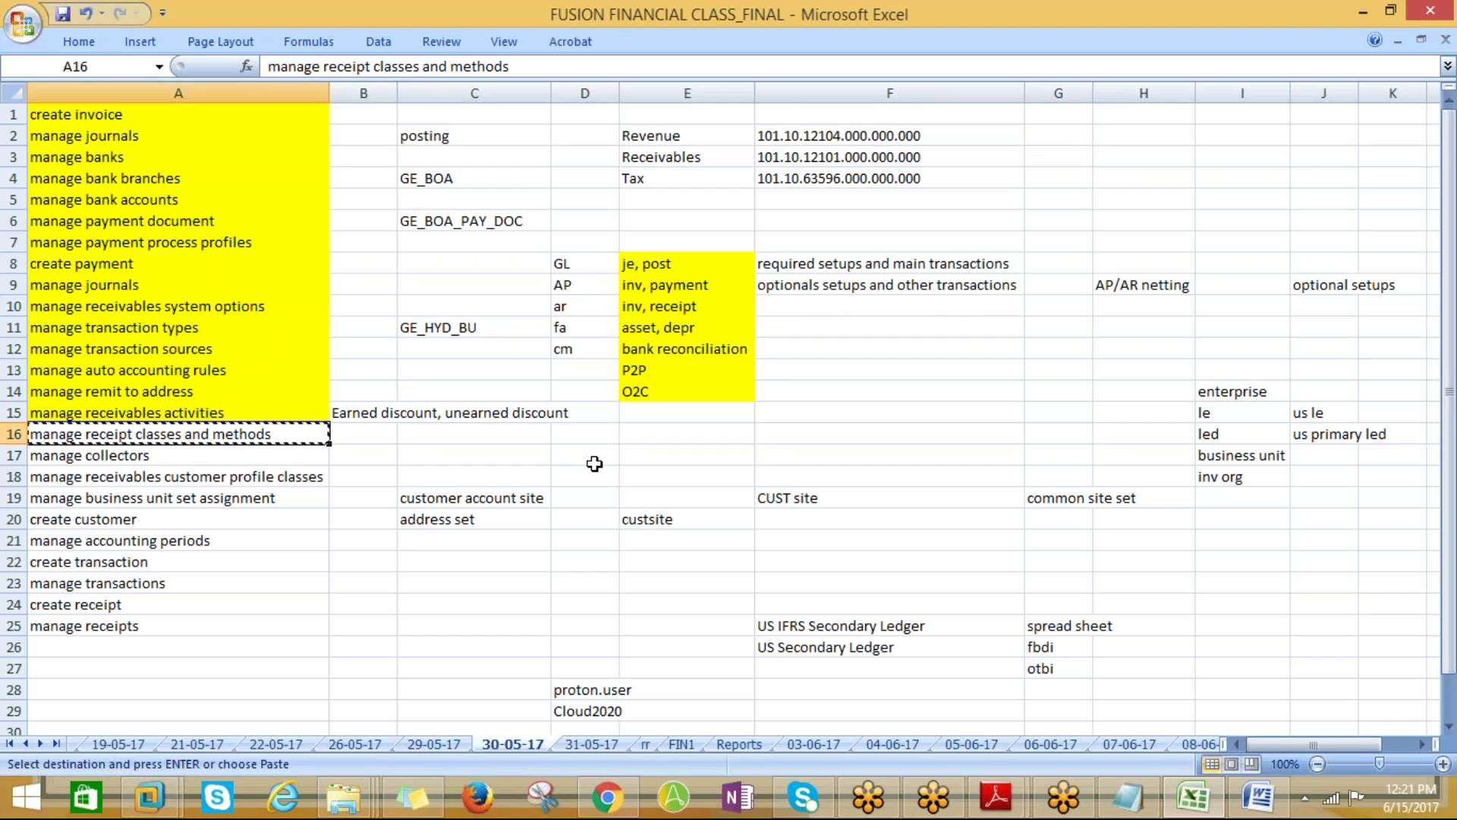
key("alt+Tab")
left_click(147, 432)
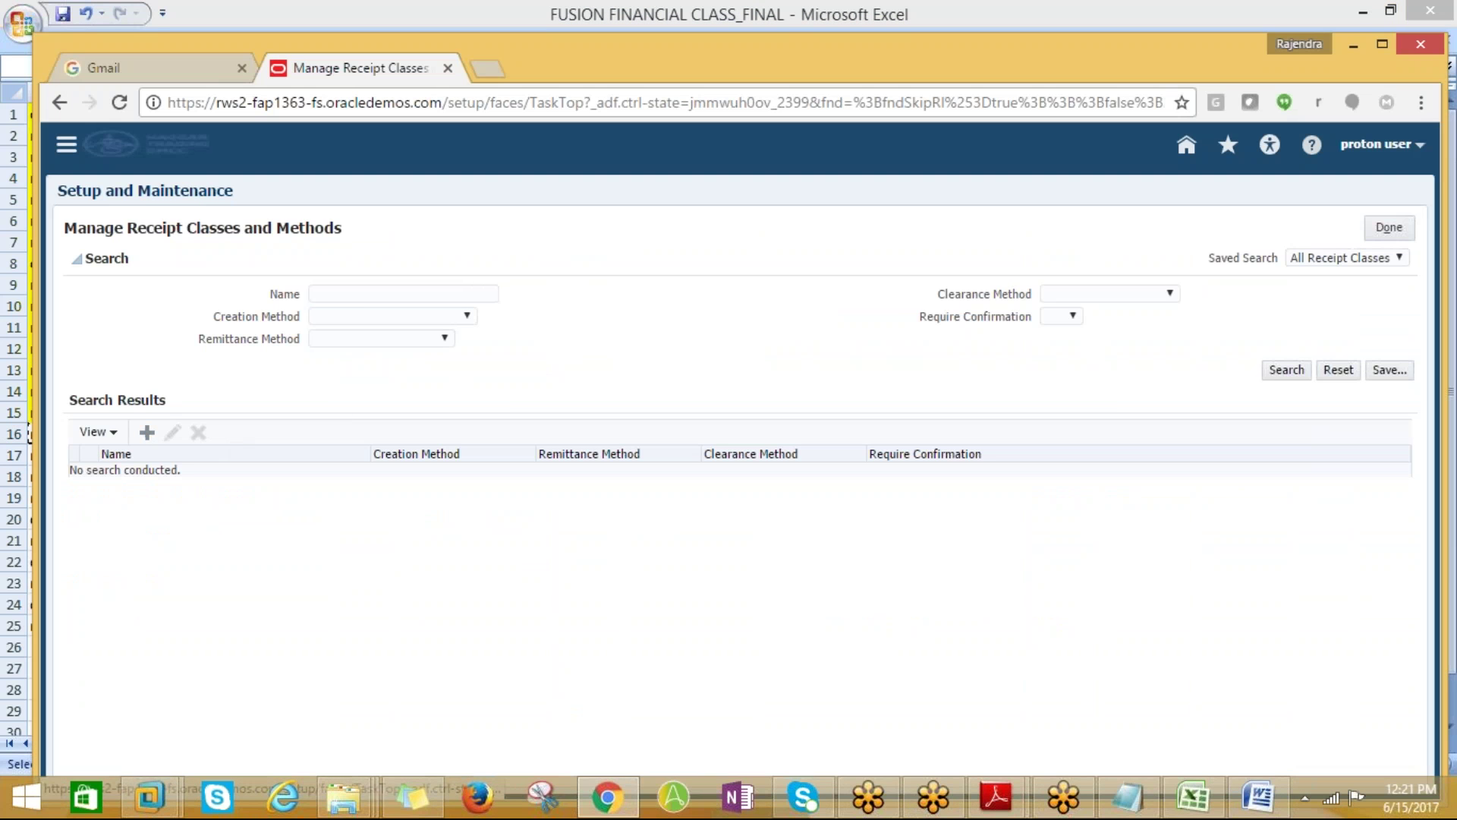
Name the draft receipt class PROTON_RECEIPT CLASS and add receipt method rows
left_click(352, 270)
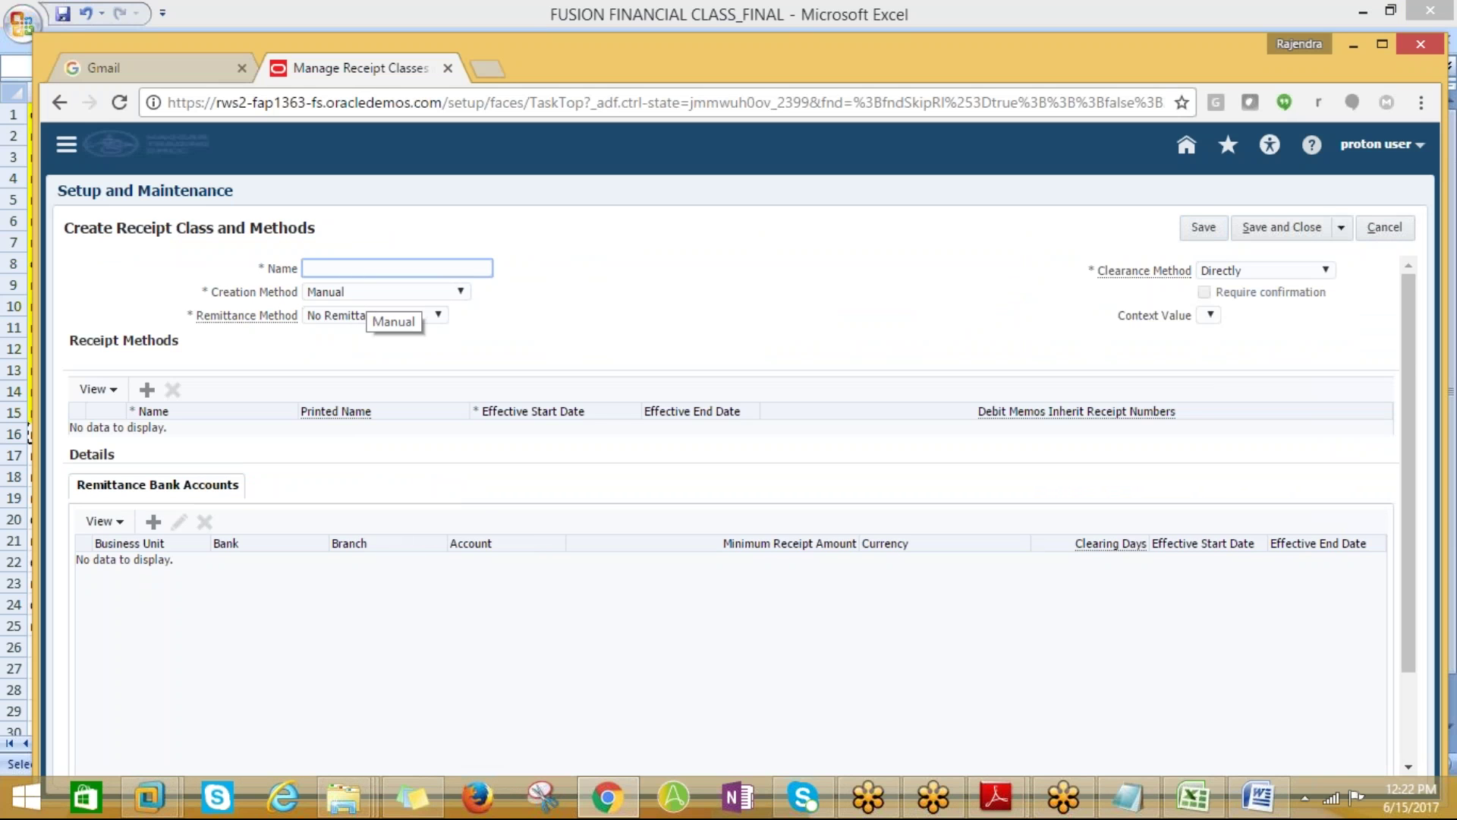
type("PROTON_REC")
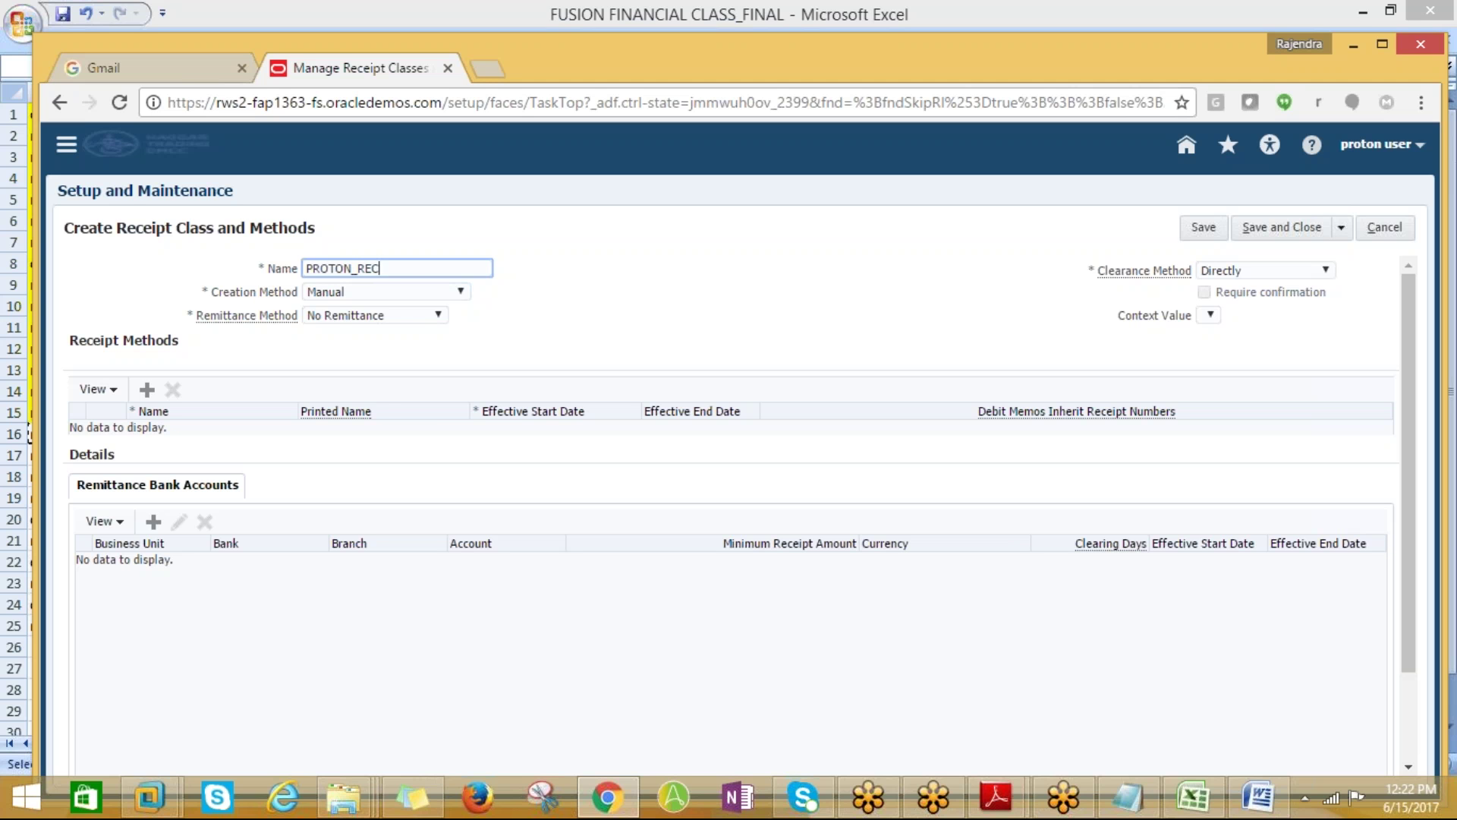
type("EIPT CLASS")
key("Tab")
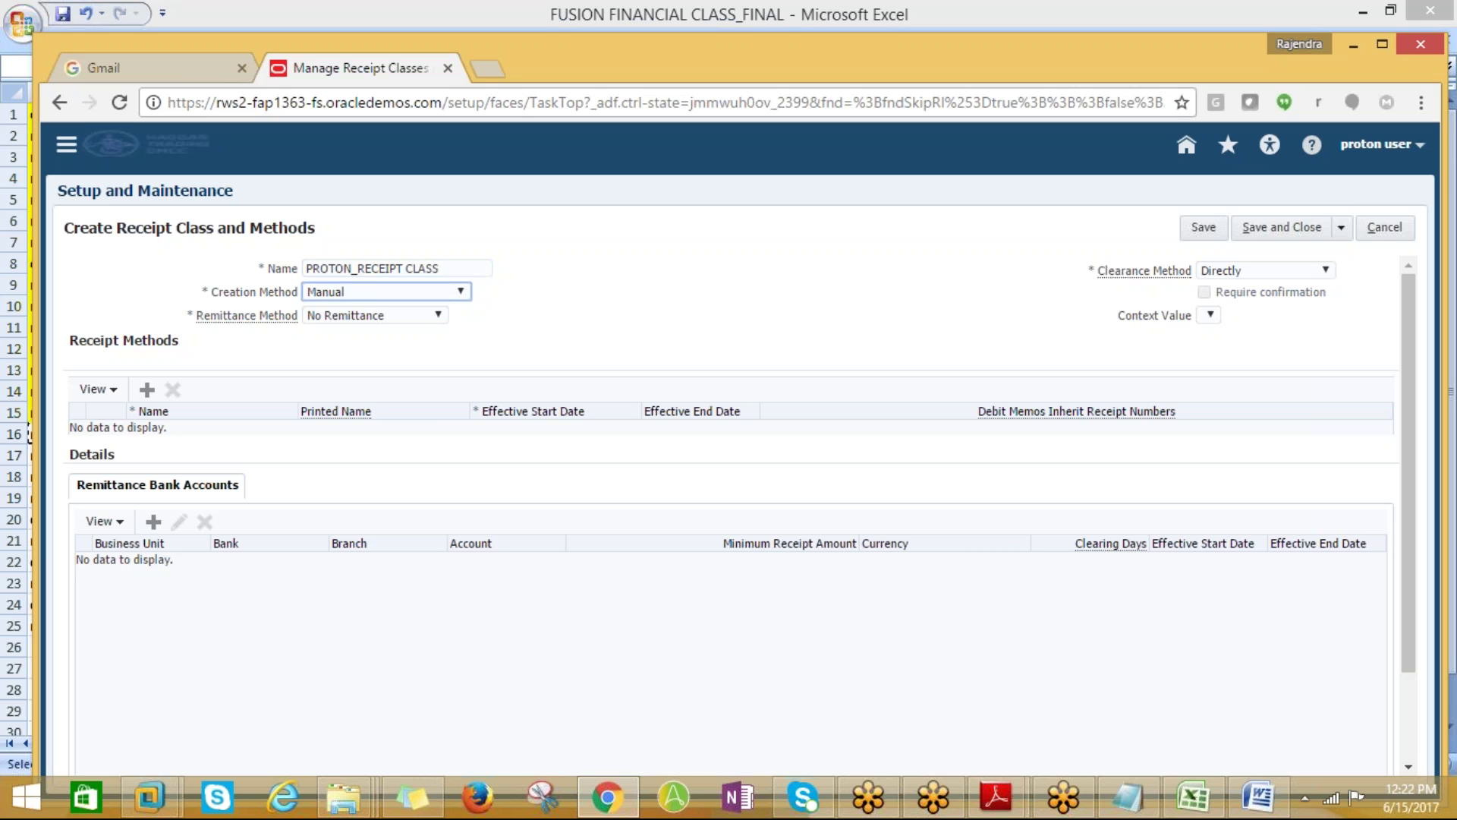
left_click(148, 392)
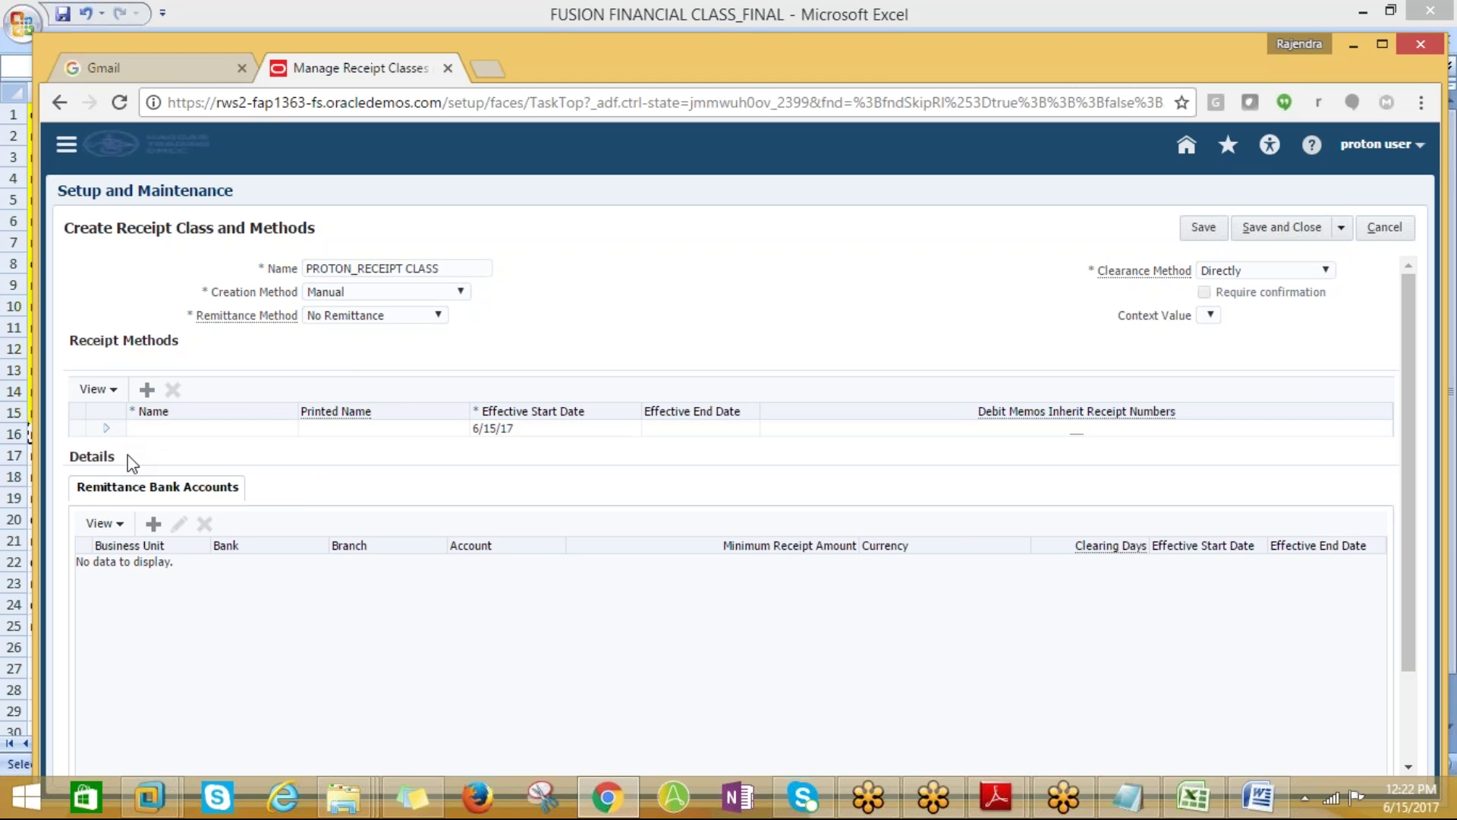
left_click(146, 391)
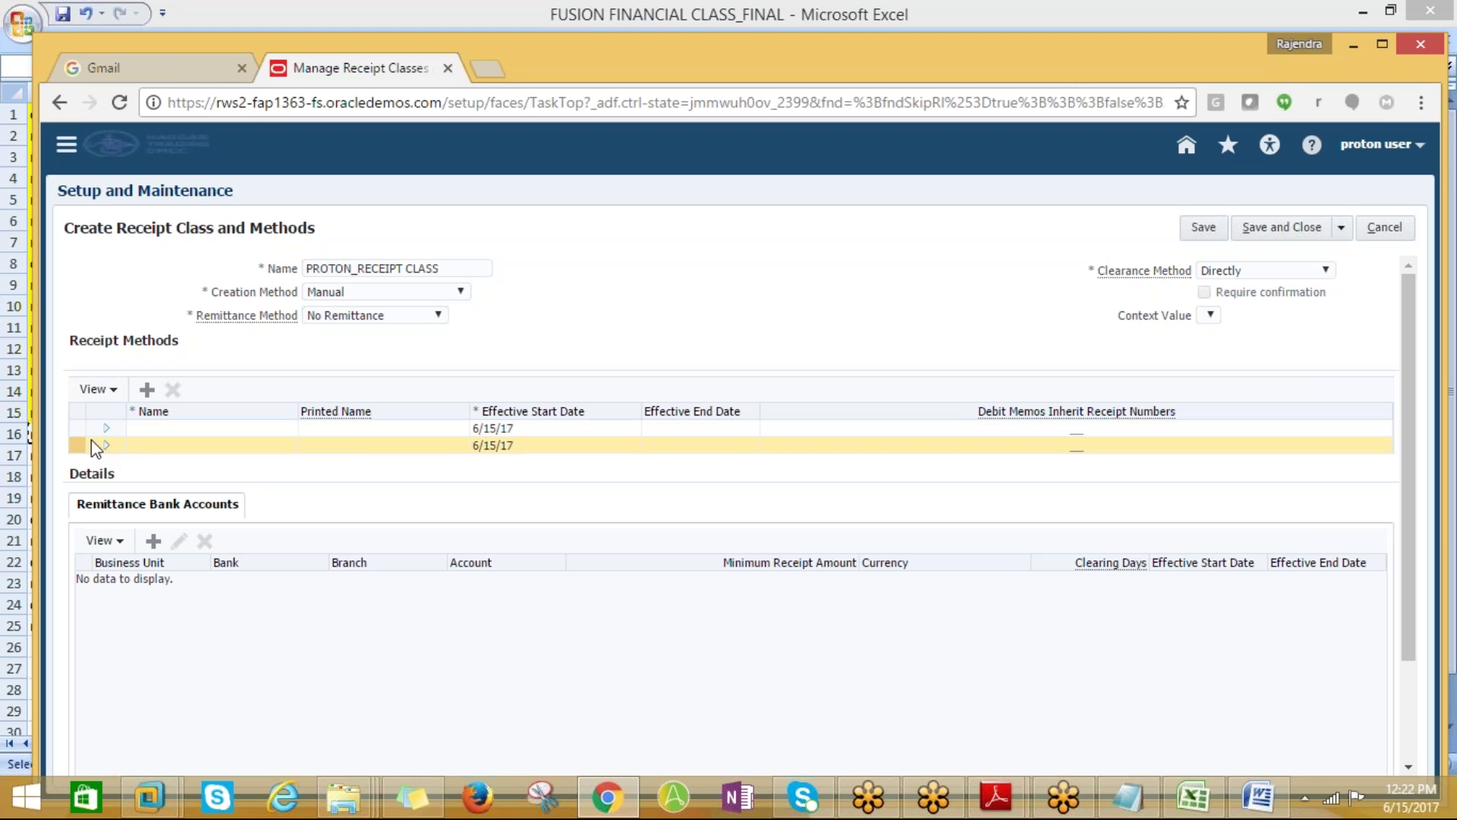
left_click(98, 389)
left_click(273, 501)
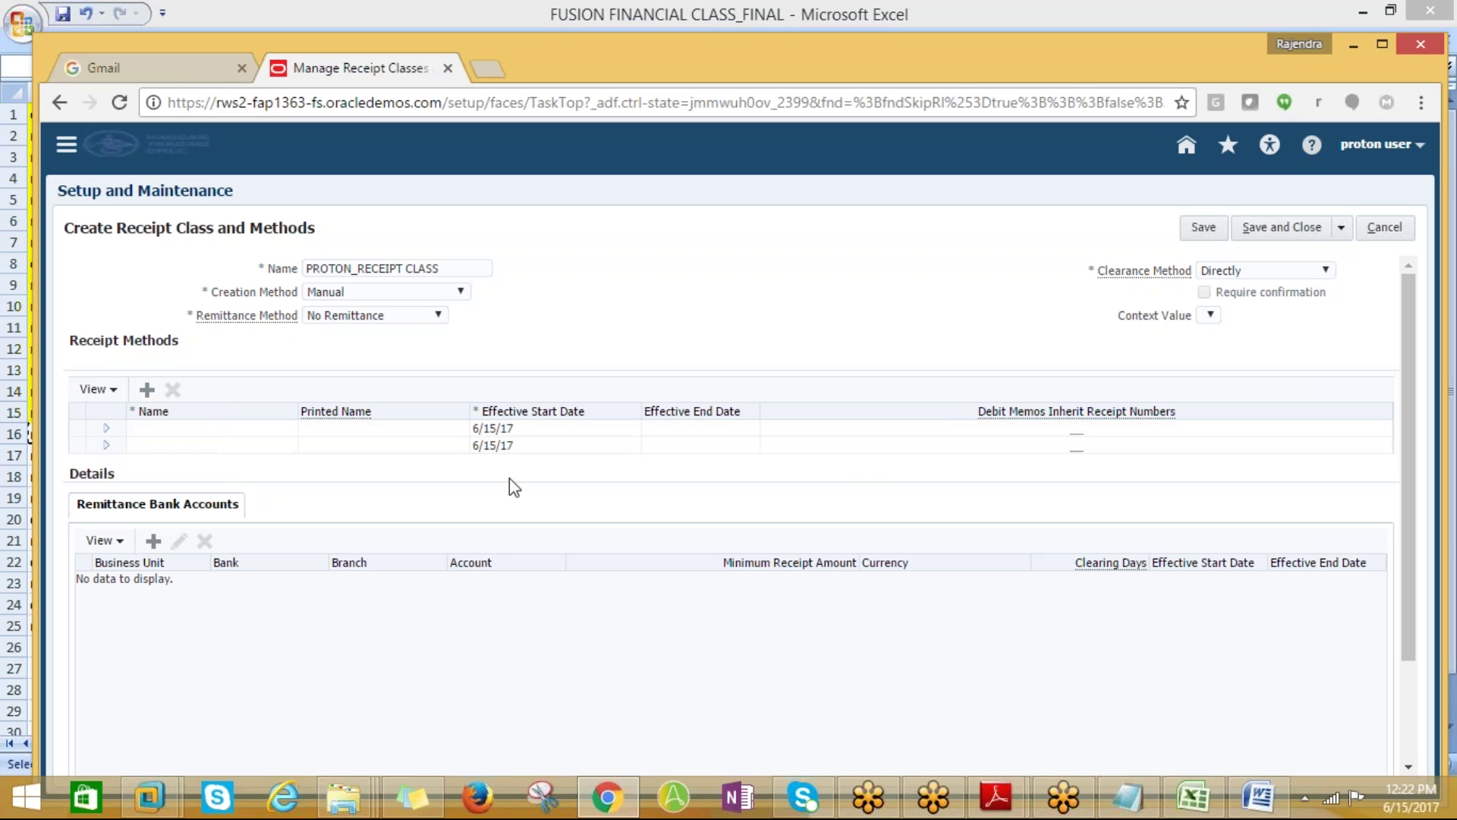
left_click(410, 319)
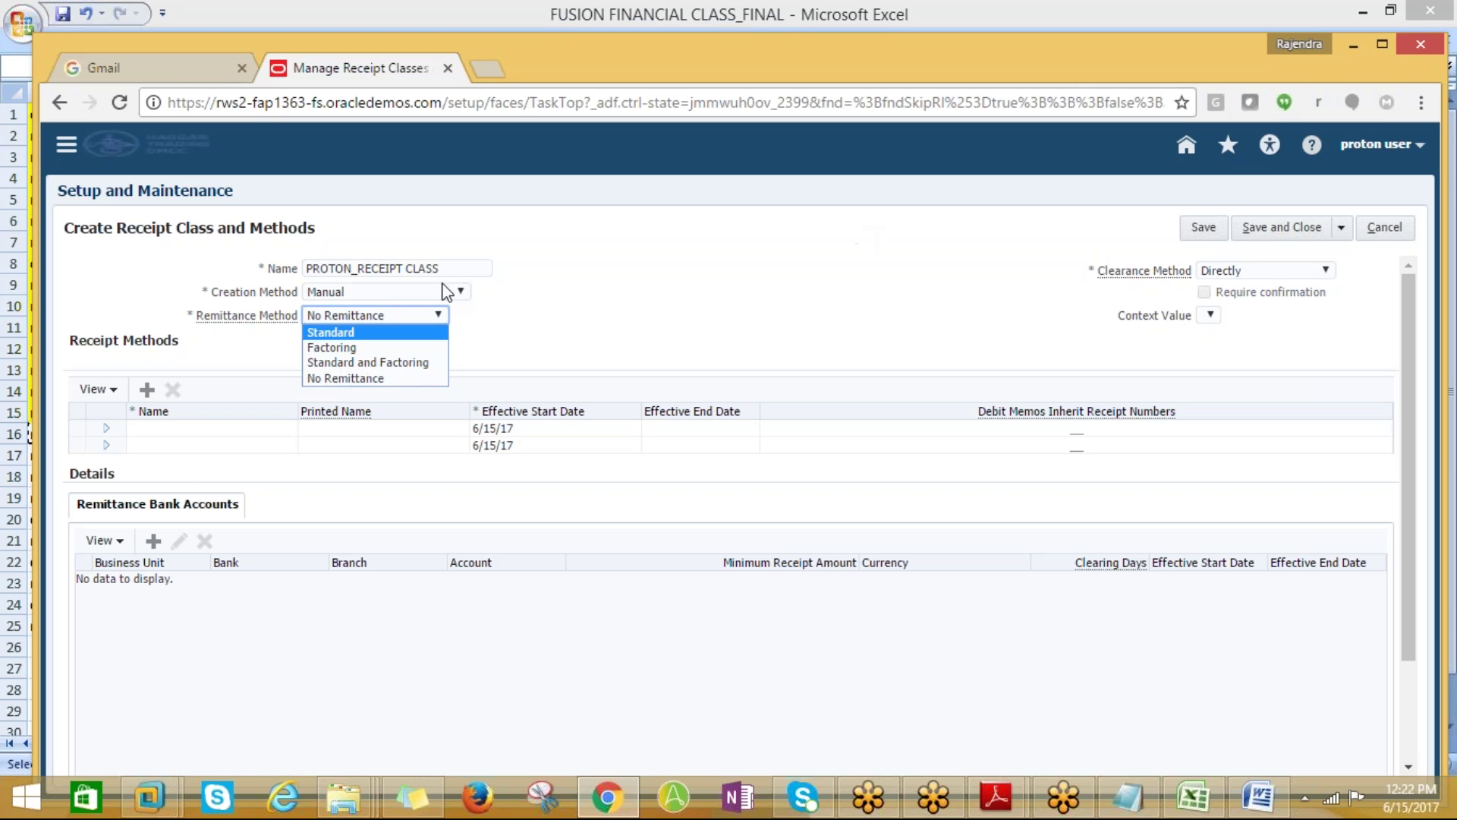
Copy the class name, cancel the draft, and start a blank receipt class form
left_click_drag(438, 269, 305, 268)
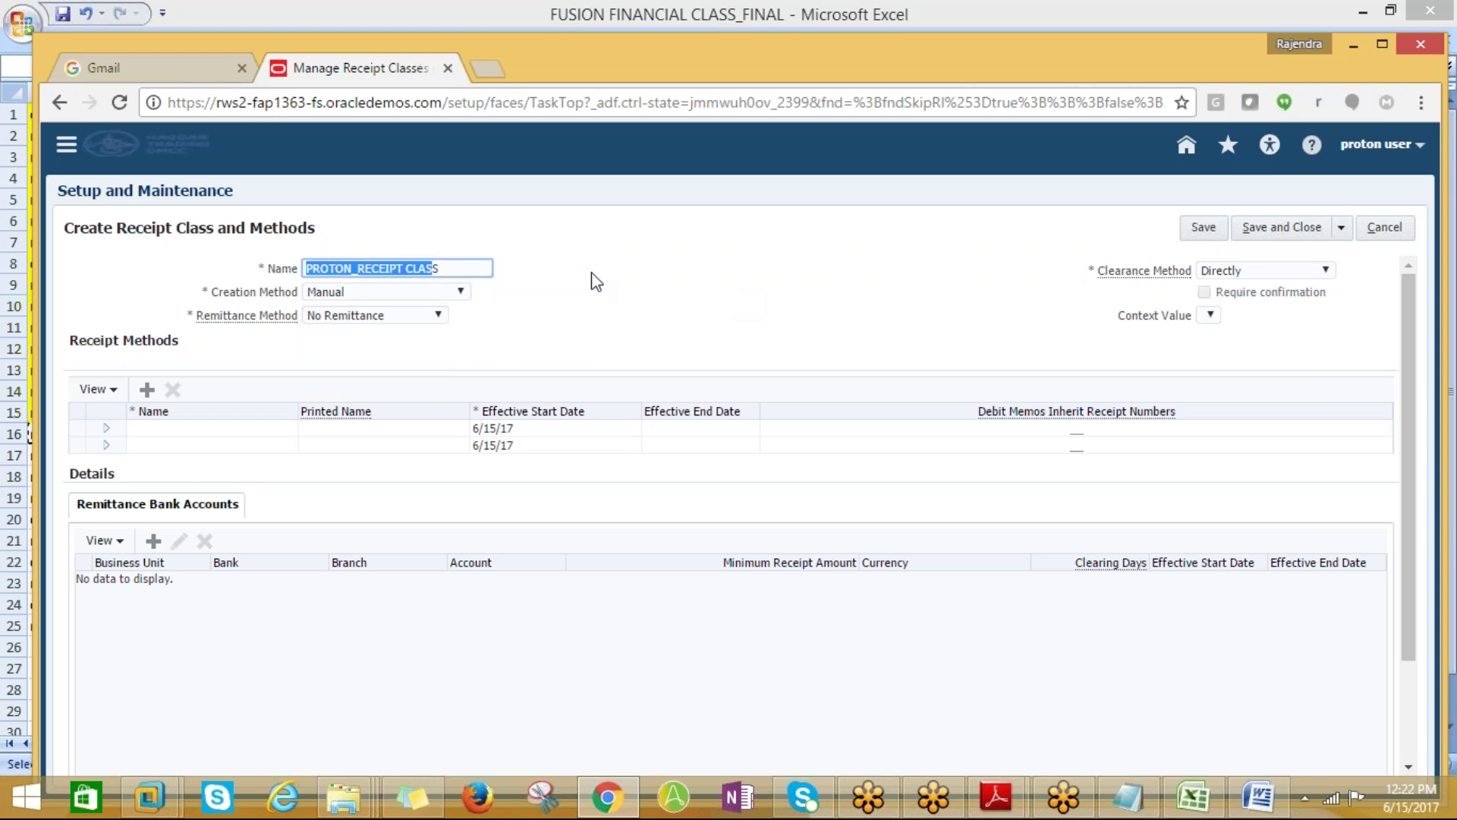
left_click_drag(447, 269, 305, 271)
key("ctrl+c")
left_click(1371, 230)
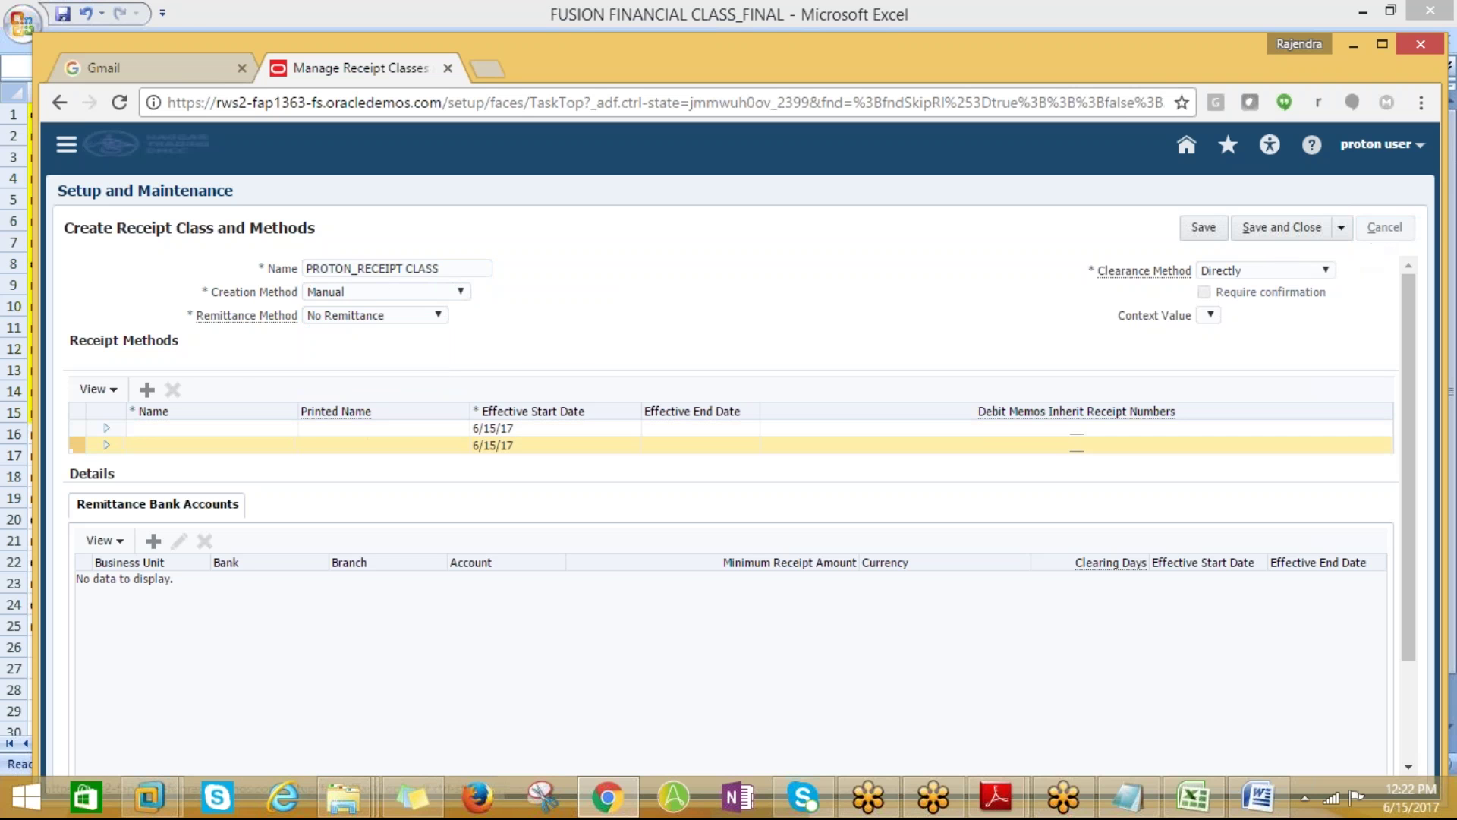
left_click(147, 444)
left_click(371, 269)
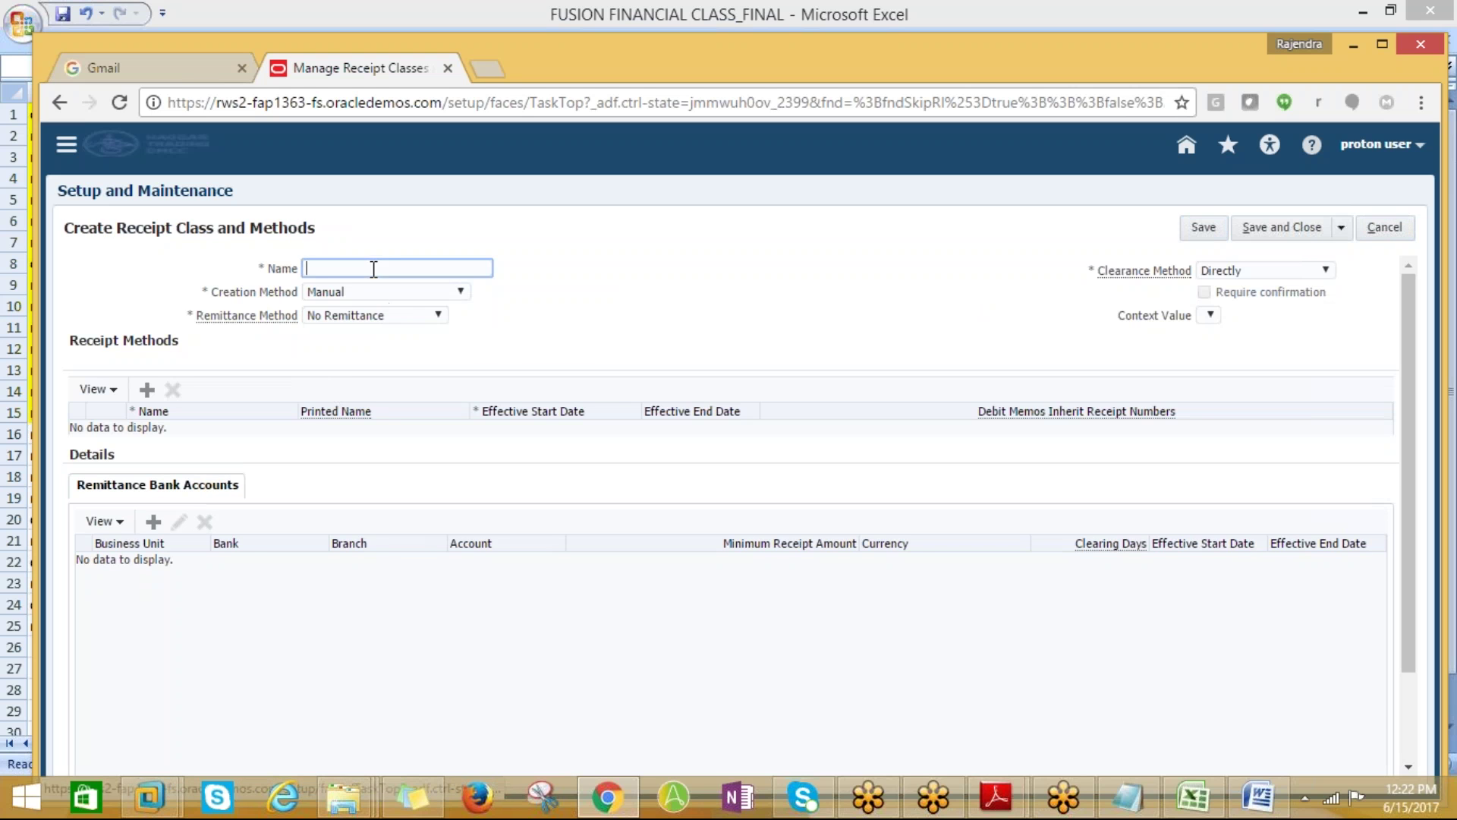
Paste PROTON_RECEIPT CLASS as the name, choose Standard and Factoring remittance, add a method row, and save
key("ctrl+v")
left_click(417, 315)
left_click(367, 362)
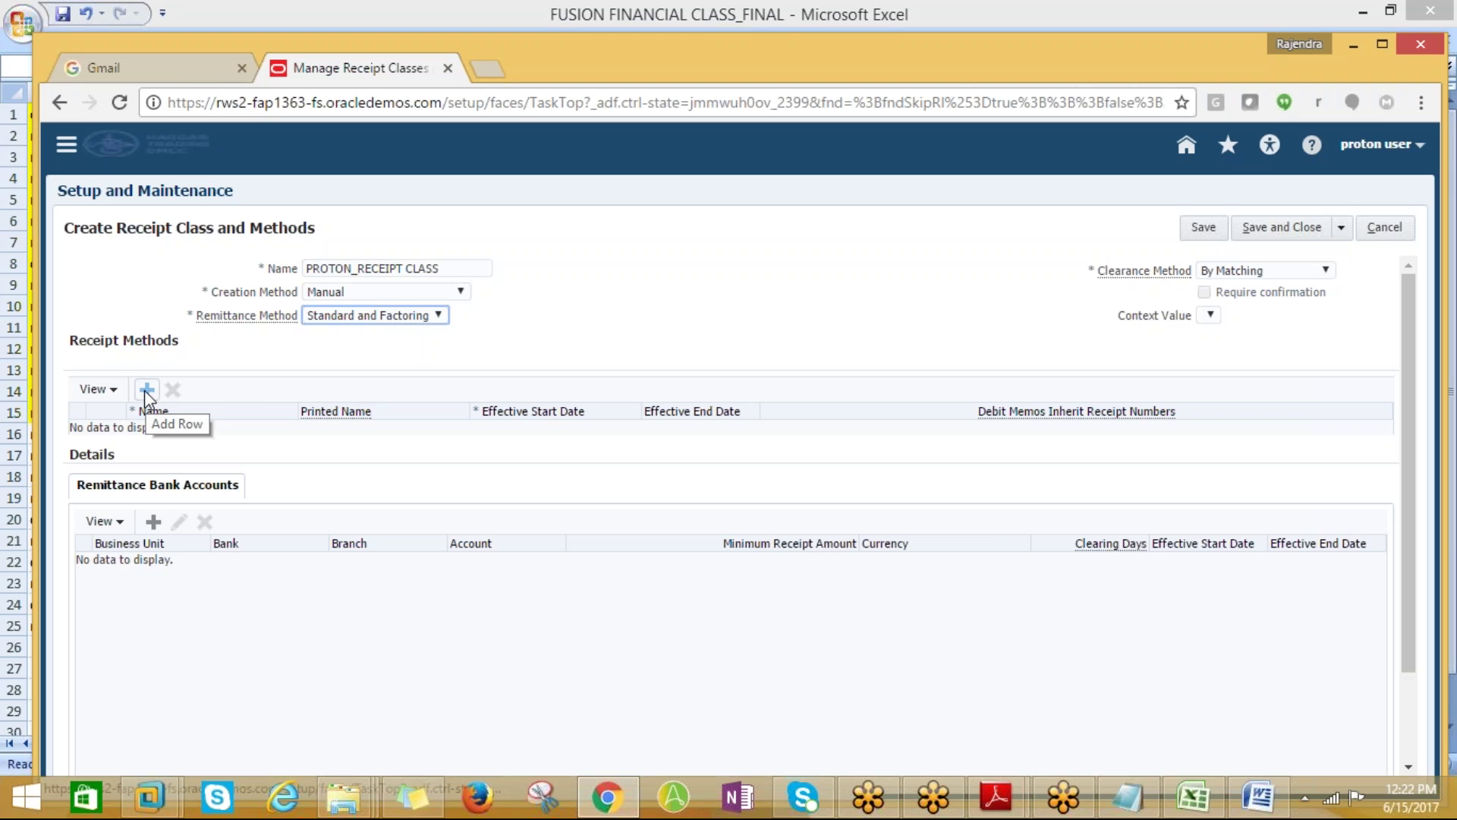
left_click(147, 390)
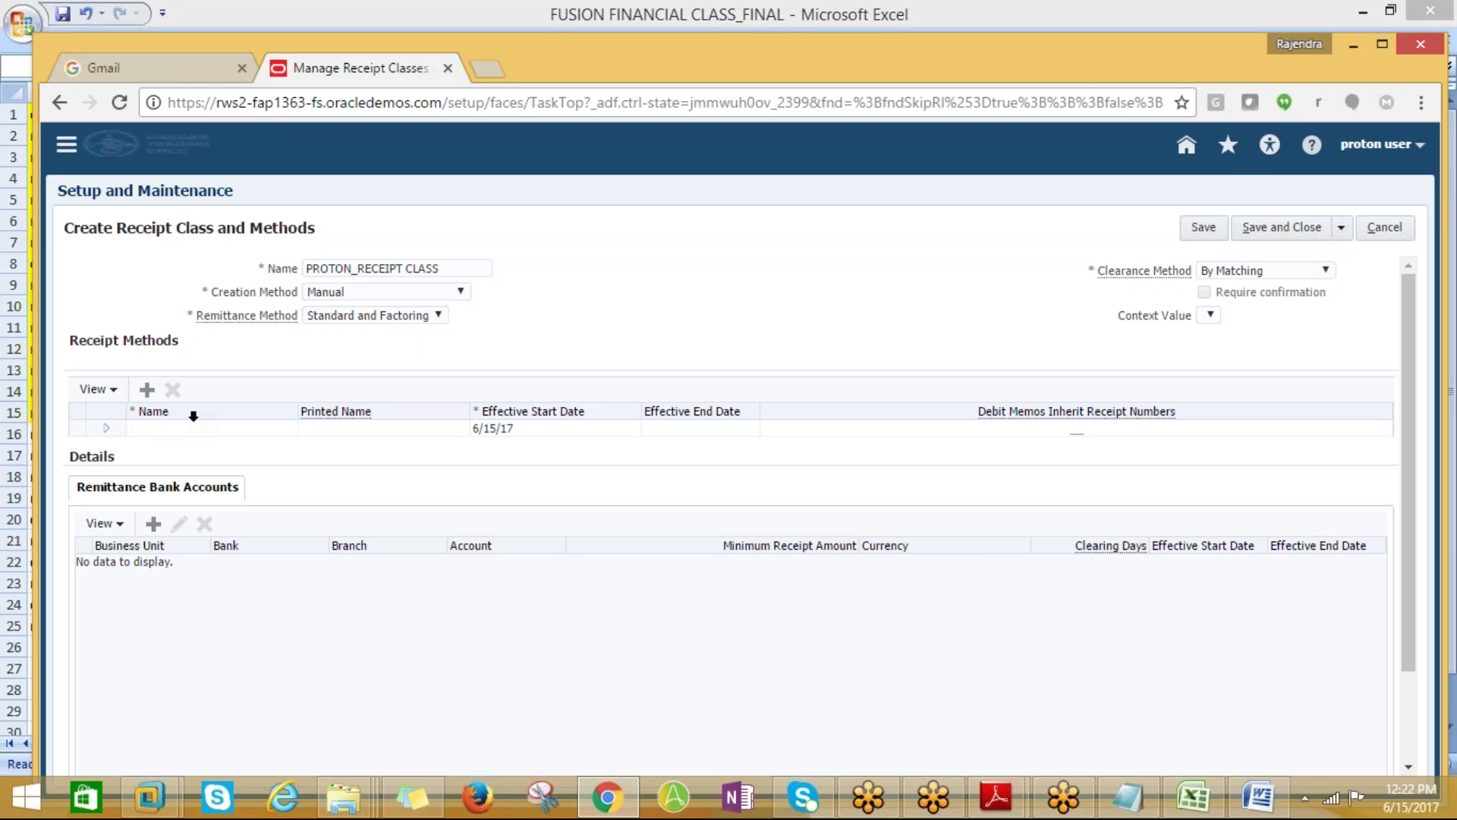
left_click(1257, 229)
Keep By Matching clearance, dismiss the ORA-01400 error, and abandon the form
left_click(1222, 274)
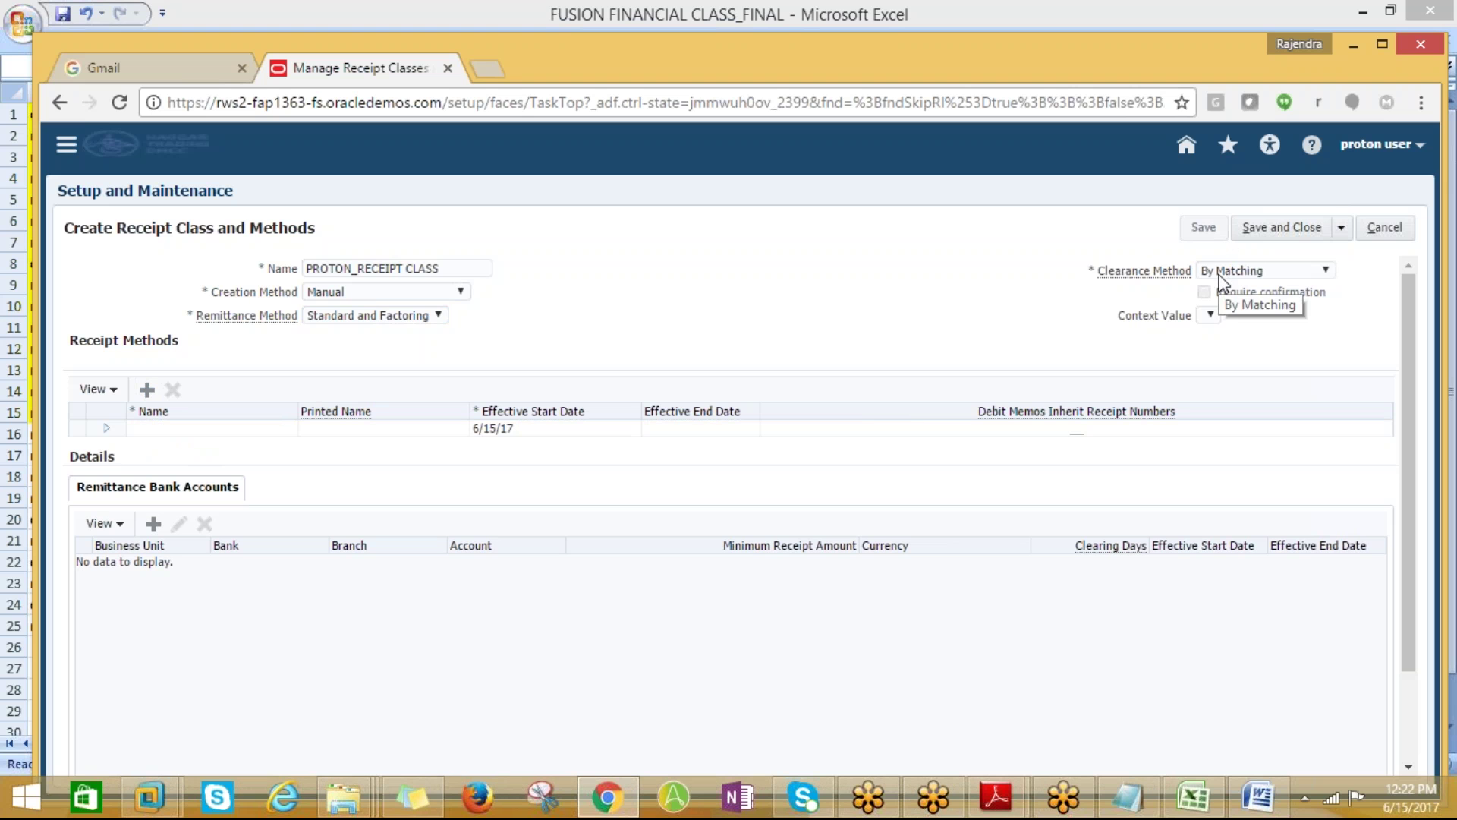
left_click(1207, 232)
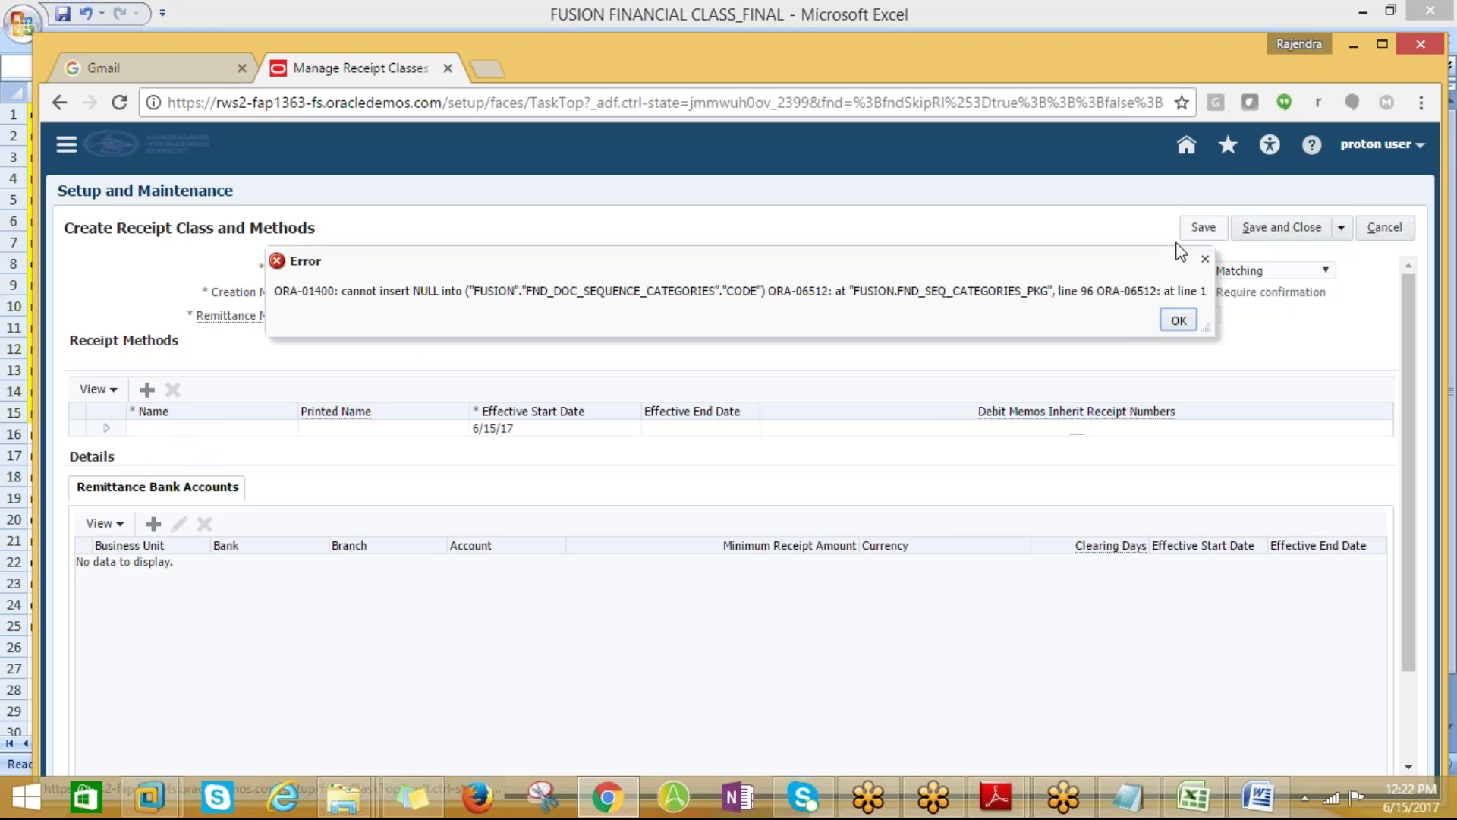
left_click(1178, 320)
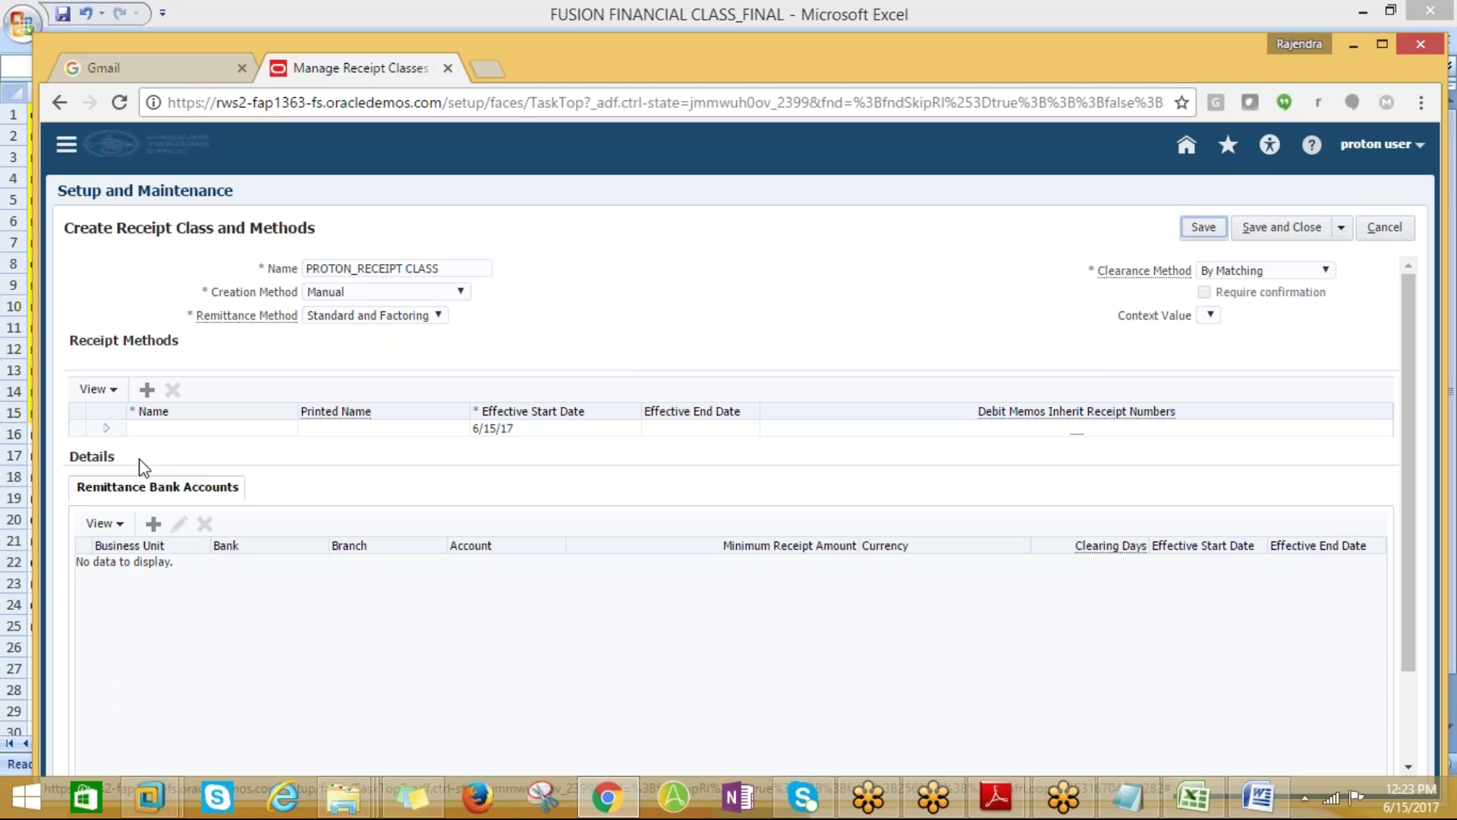
left_click(107, 428)
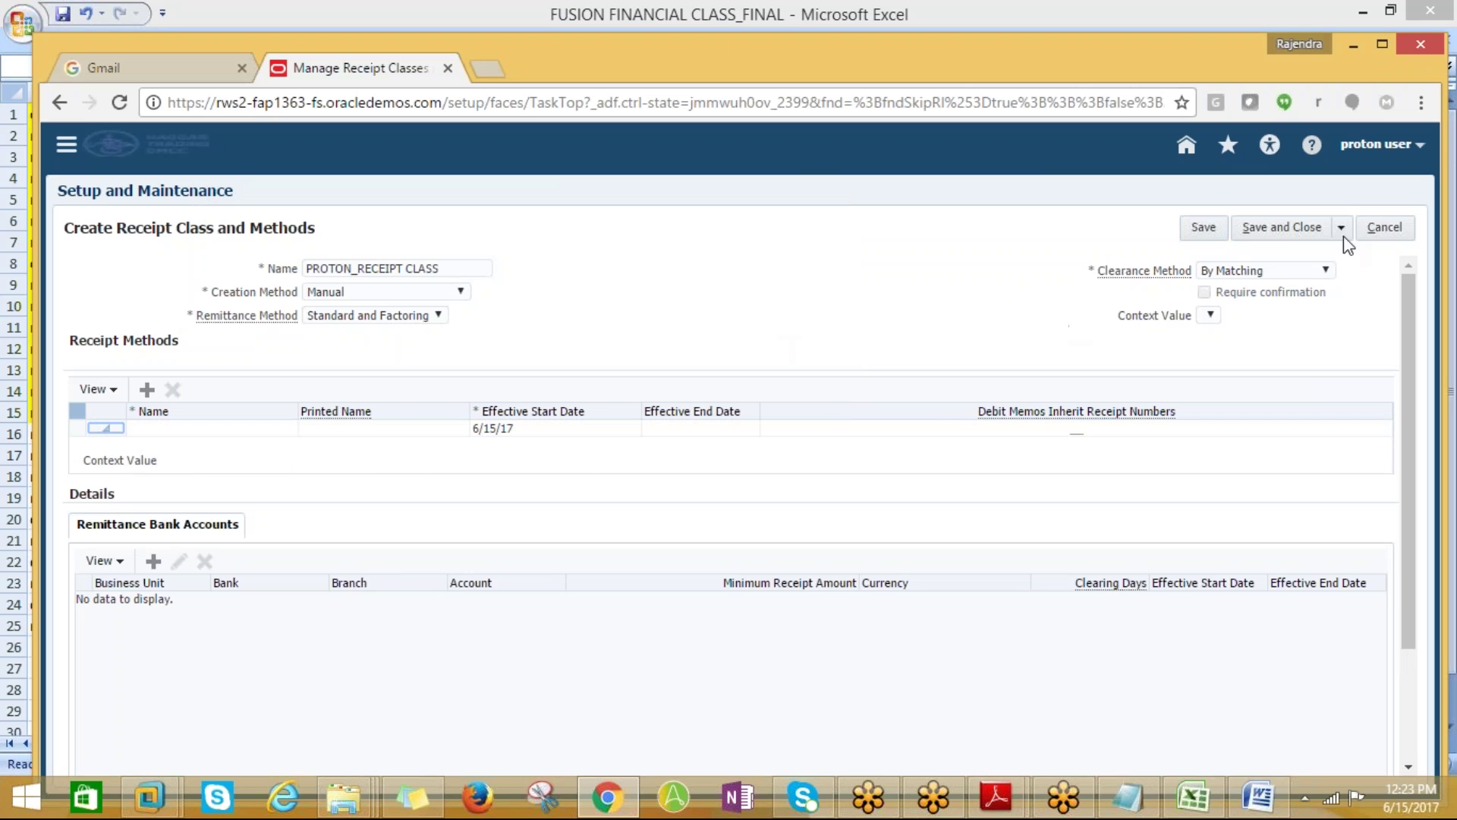
left_click(1384, 227)
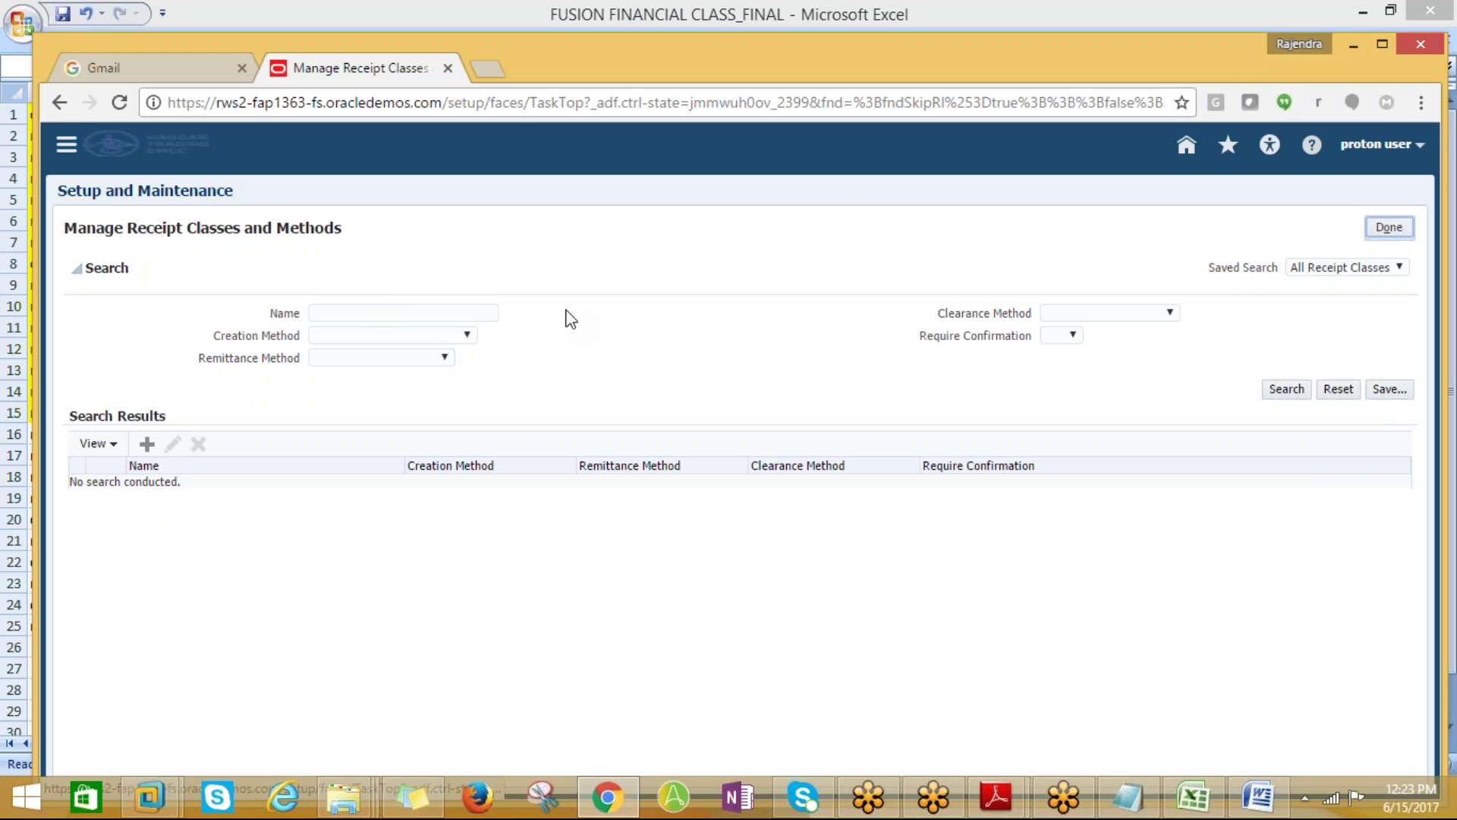
Search for receipt class PROTON_RECEIPT CLASS, then clear the name criterion
left_click(355, 313)
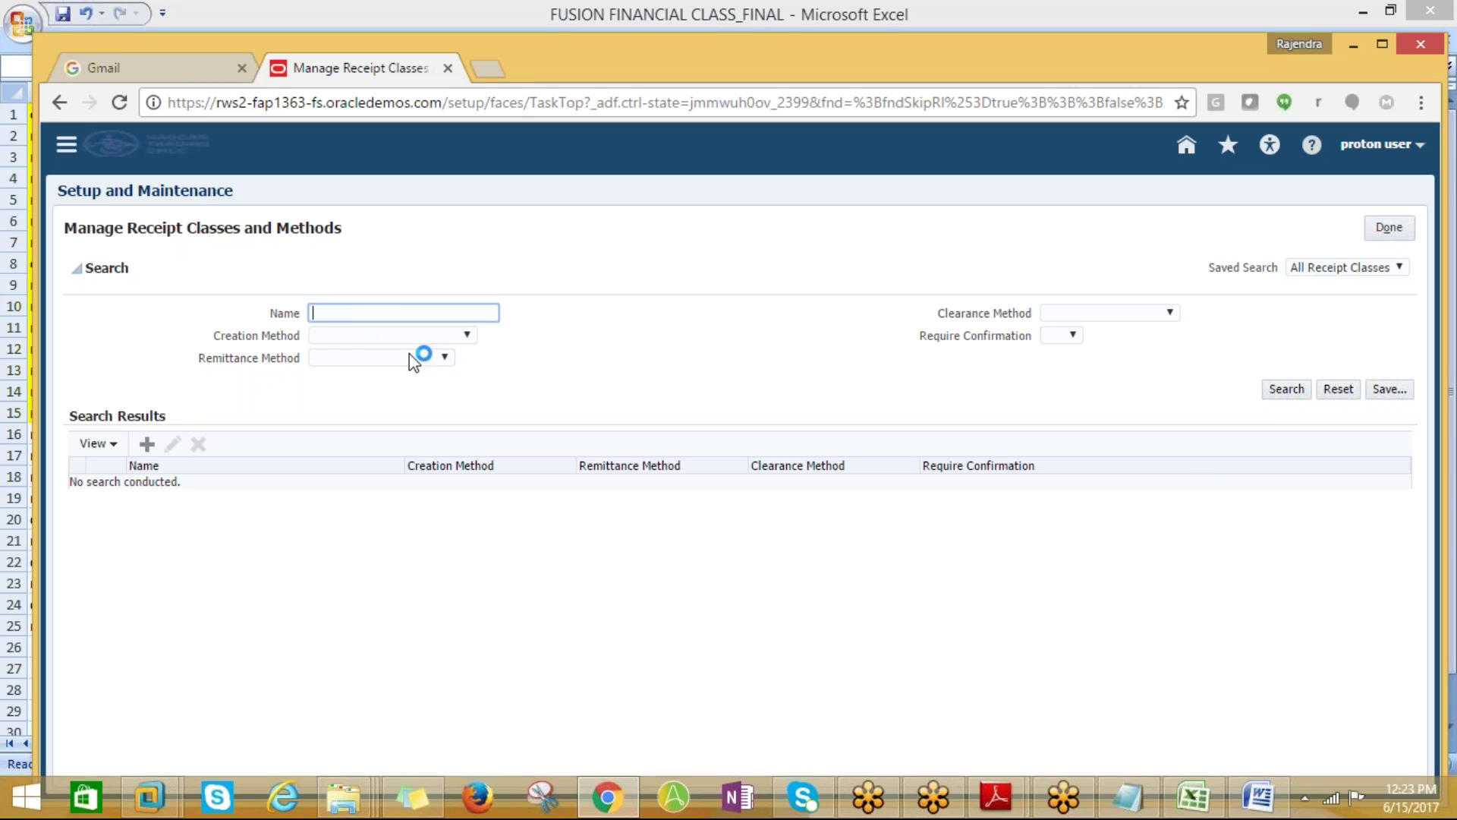
key("ctrl+v")
left_click(1275, 389)
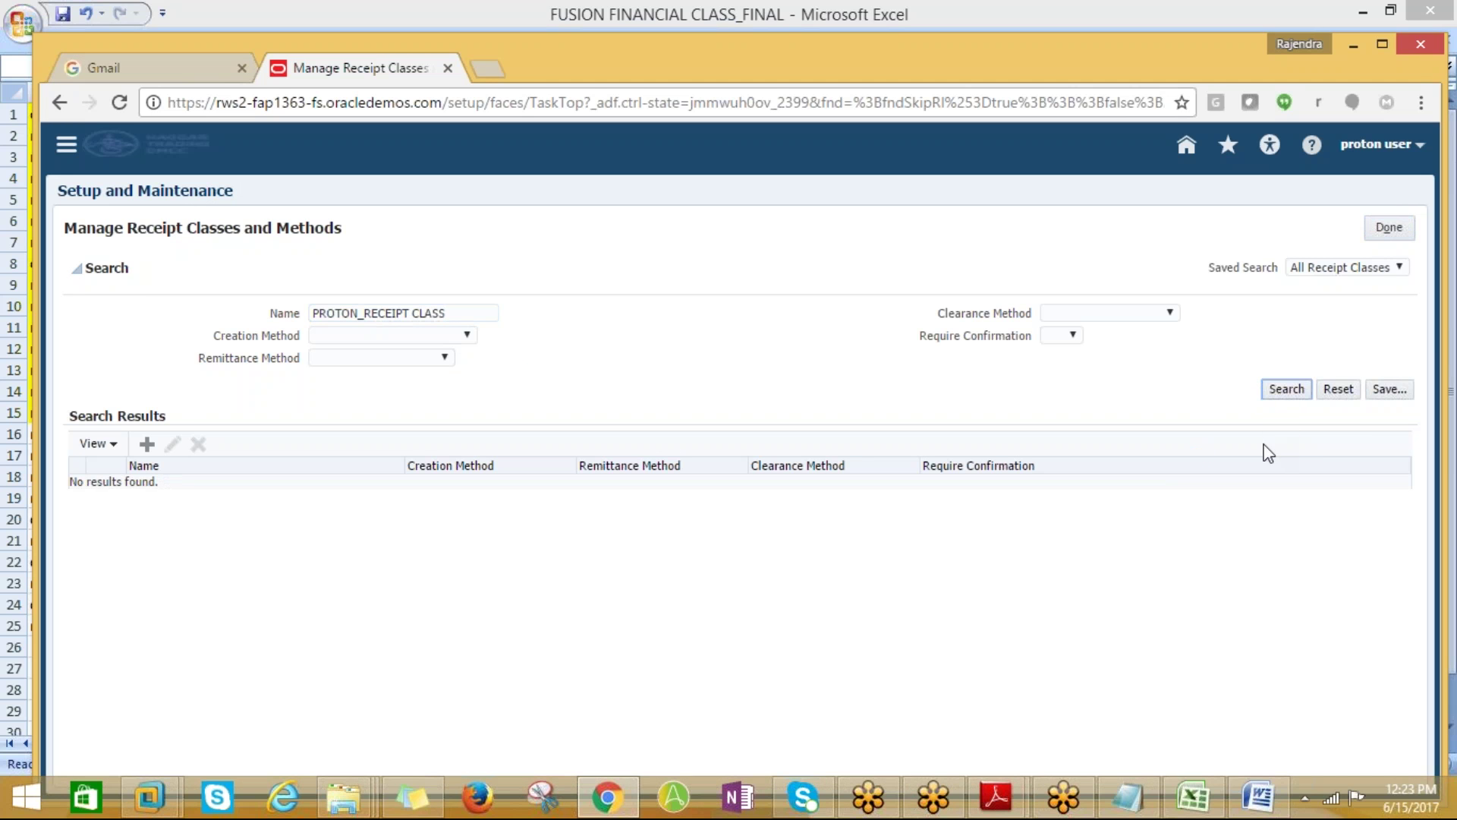
left_click(1275, 393)
triple_click(463, 314)
key("BackSpace")
Create receipt class PROTON_RECEIPT CLASS with Standard and Factoring remittance and save it
left_click(146, 443)
left_click(322, 270)
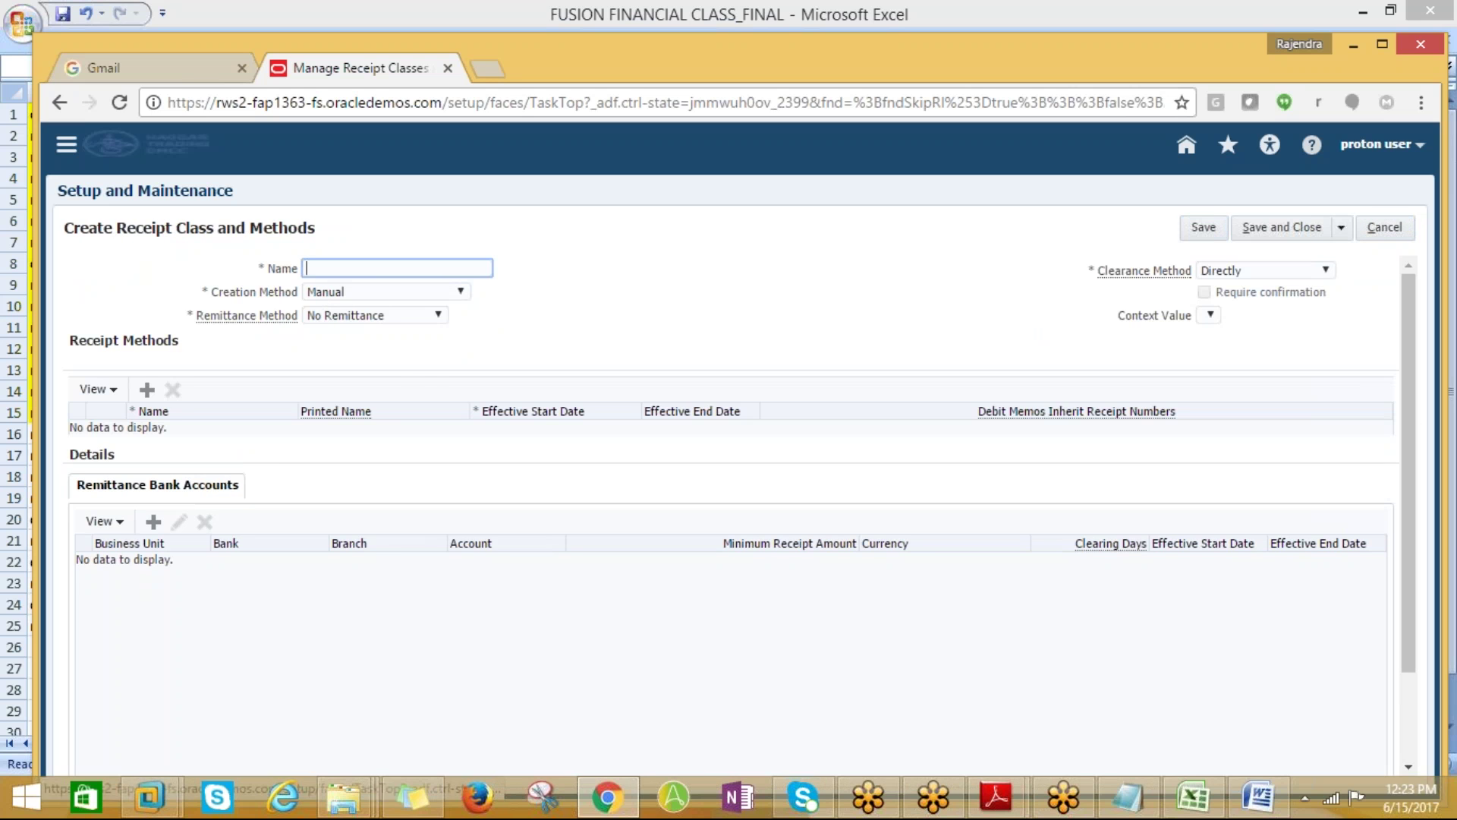
key("ctrl+v")
left_click(438, 314)
left_click(358, 363)
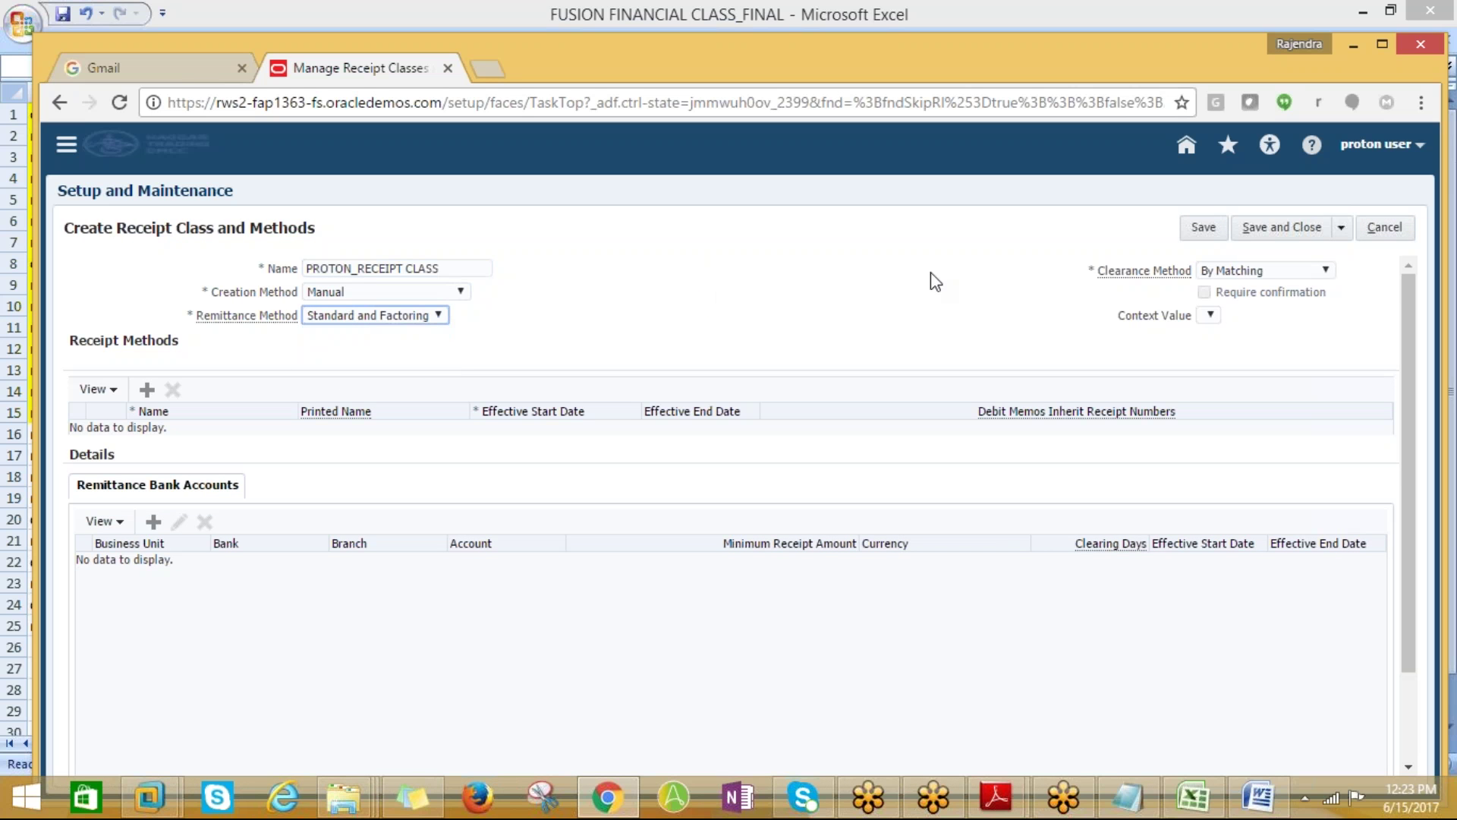
left_click(1217, 322)
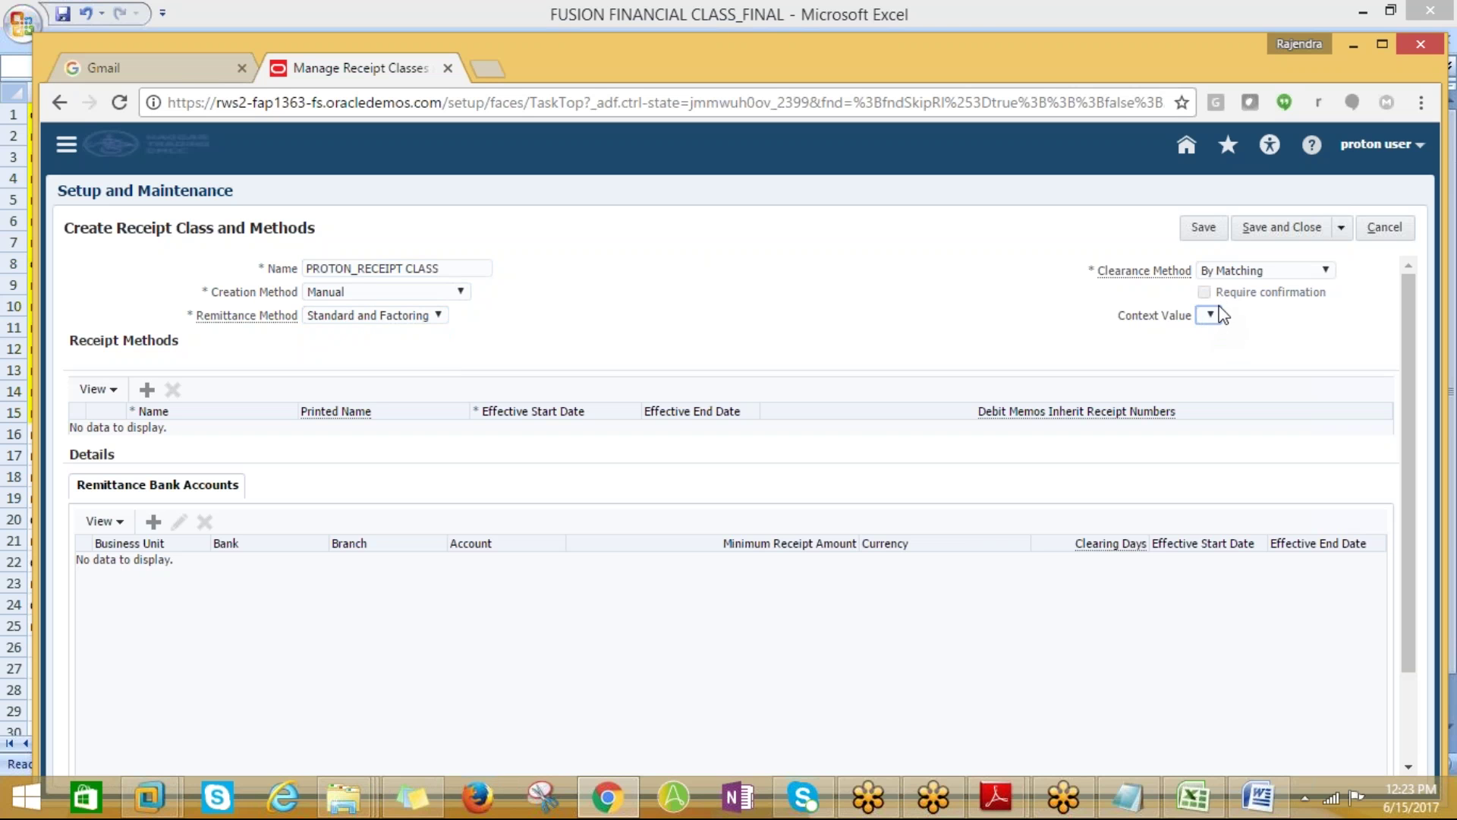
left_click(1205, 230)
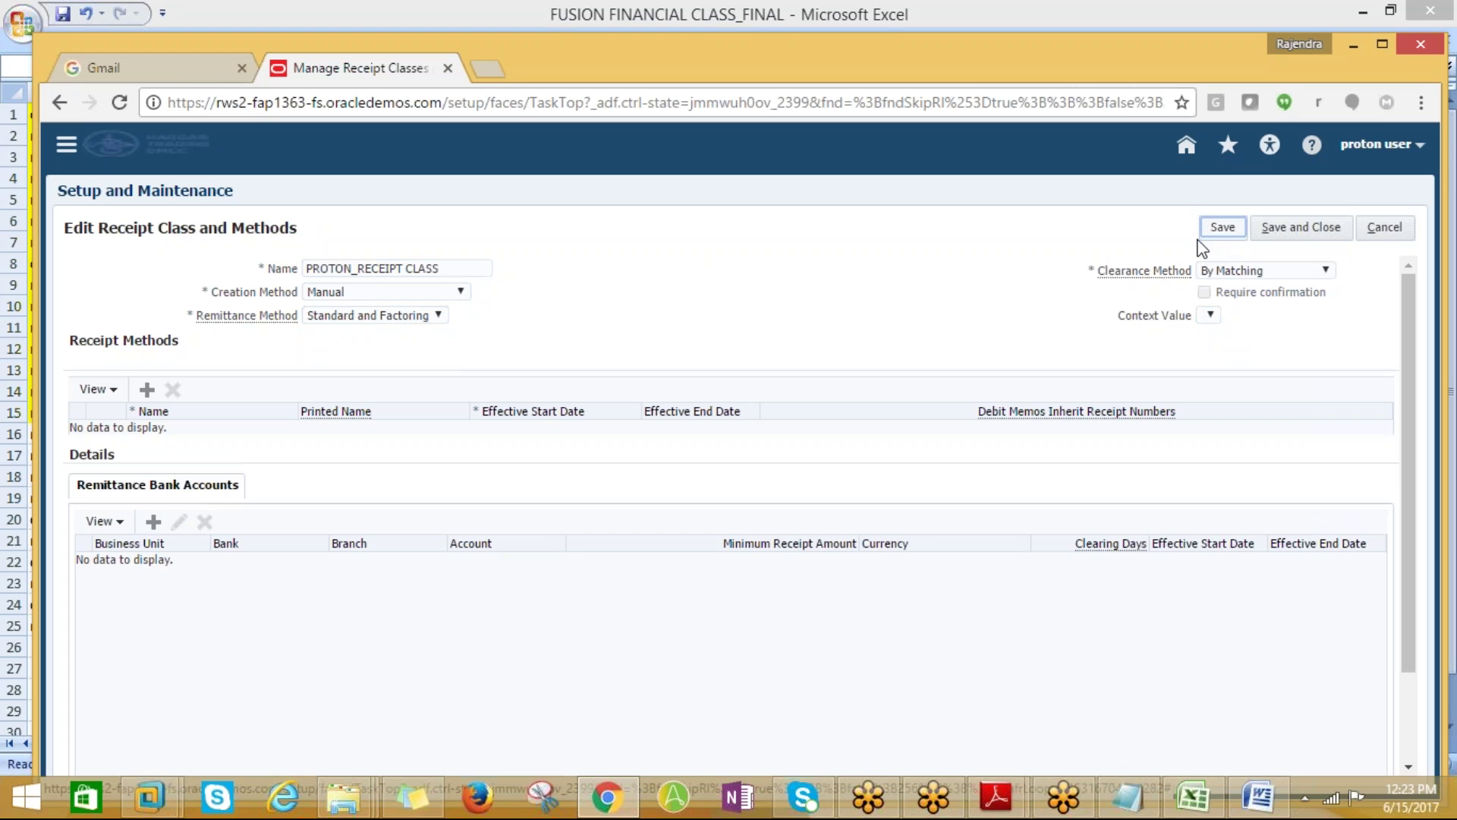
Add receipt method PROTON_RECEIPT_METHOD, same printed name, effective 6/15/17
left_click(147, 390)
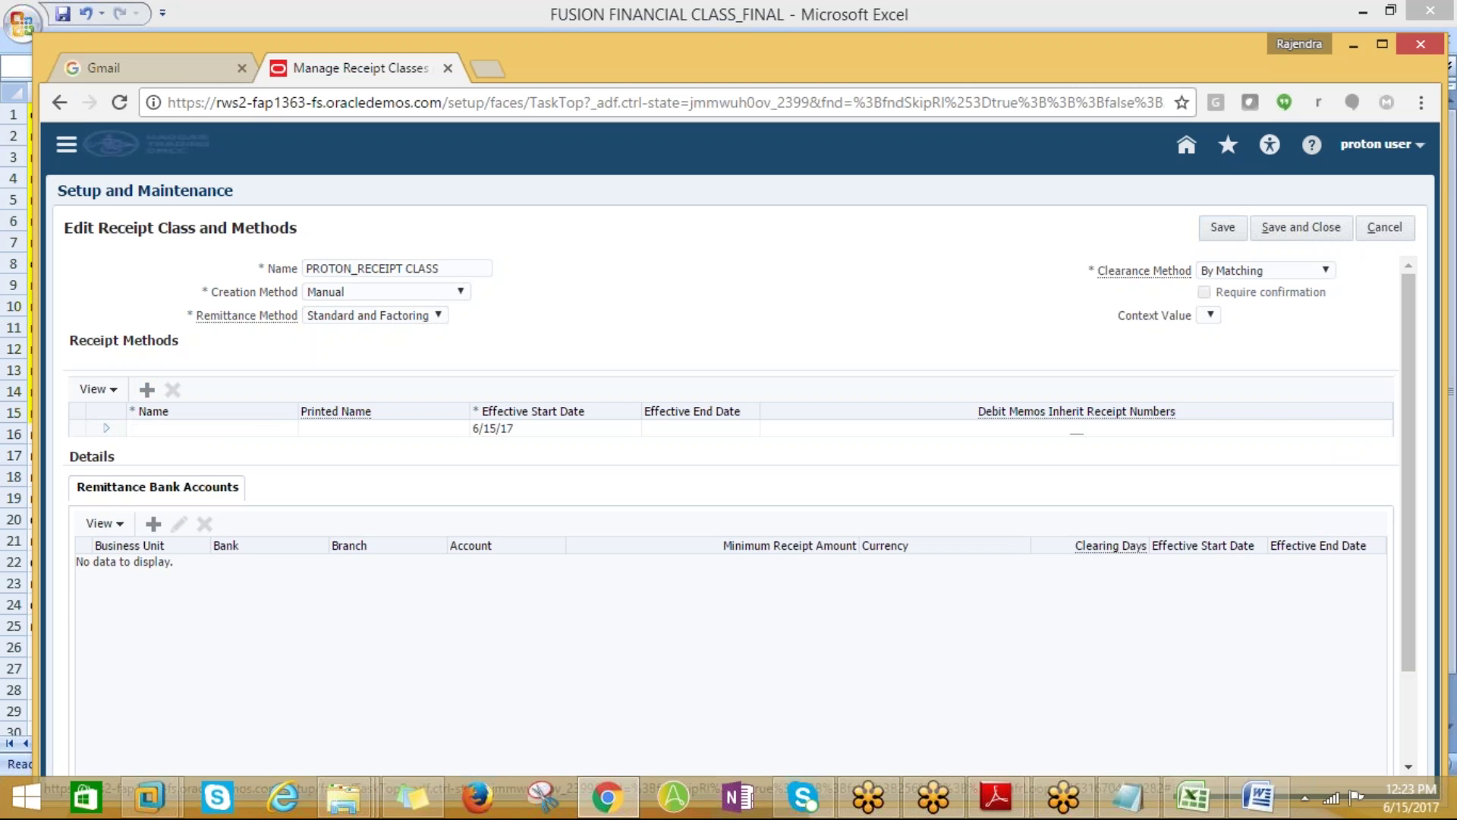
left_click(185, 431)
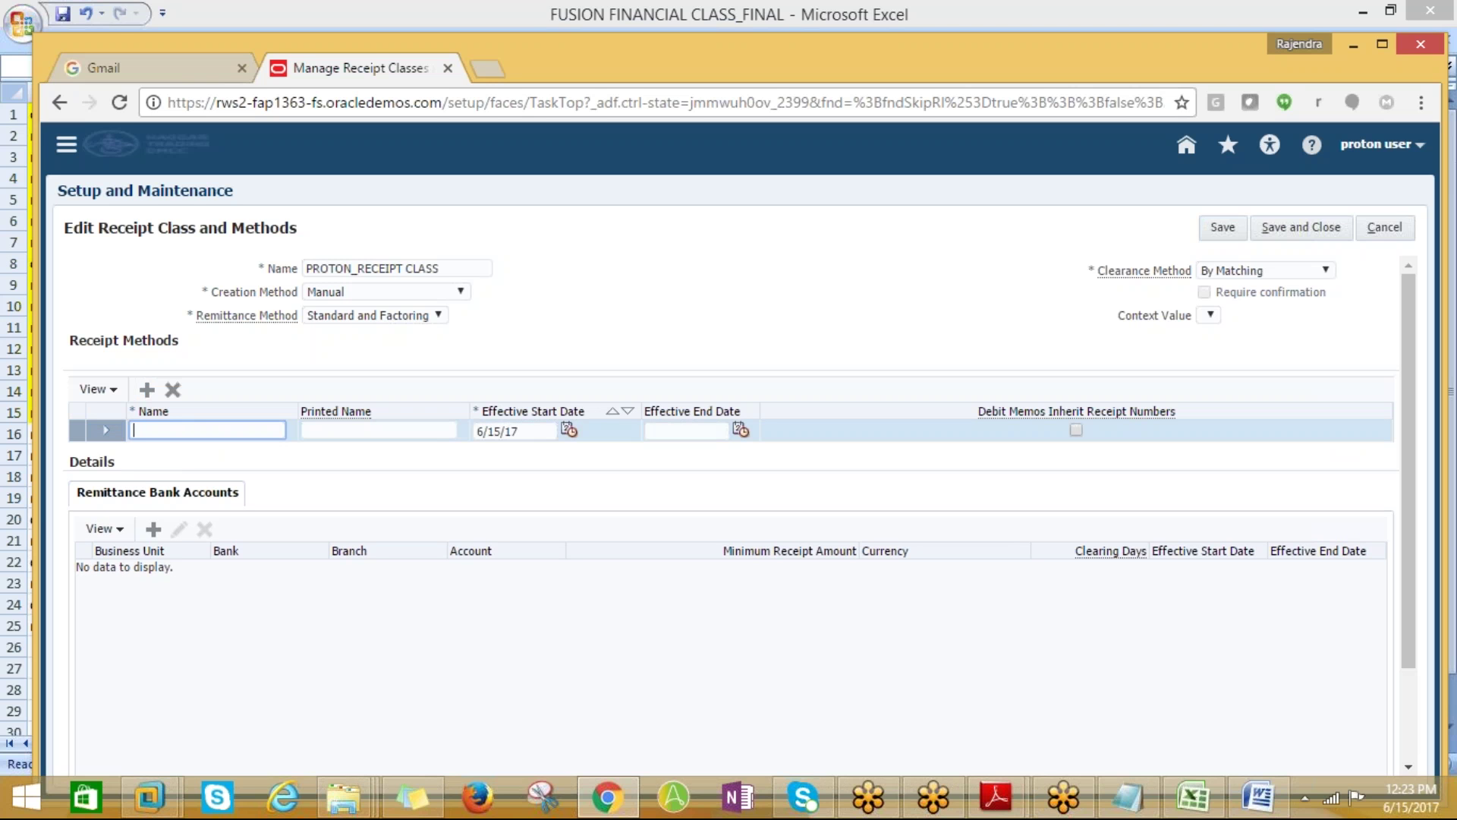
type("PROTON_RECEIPT_METHOD")
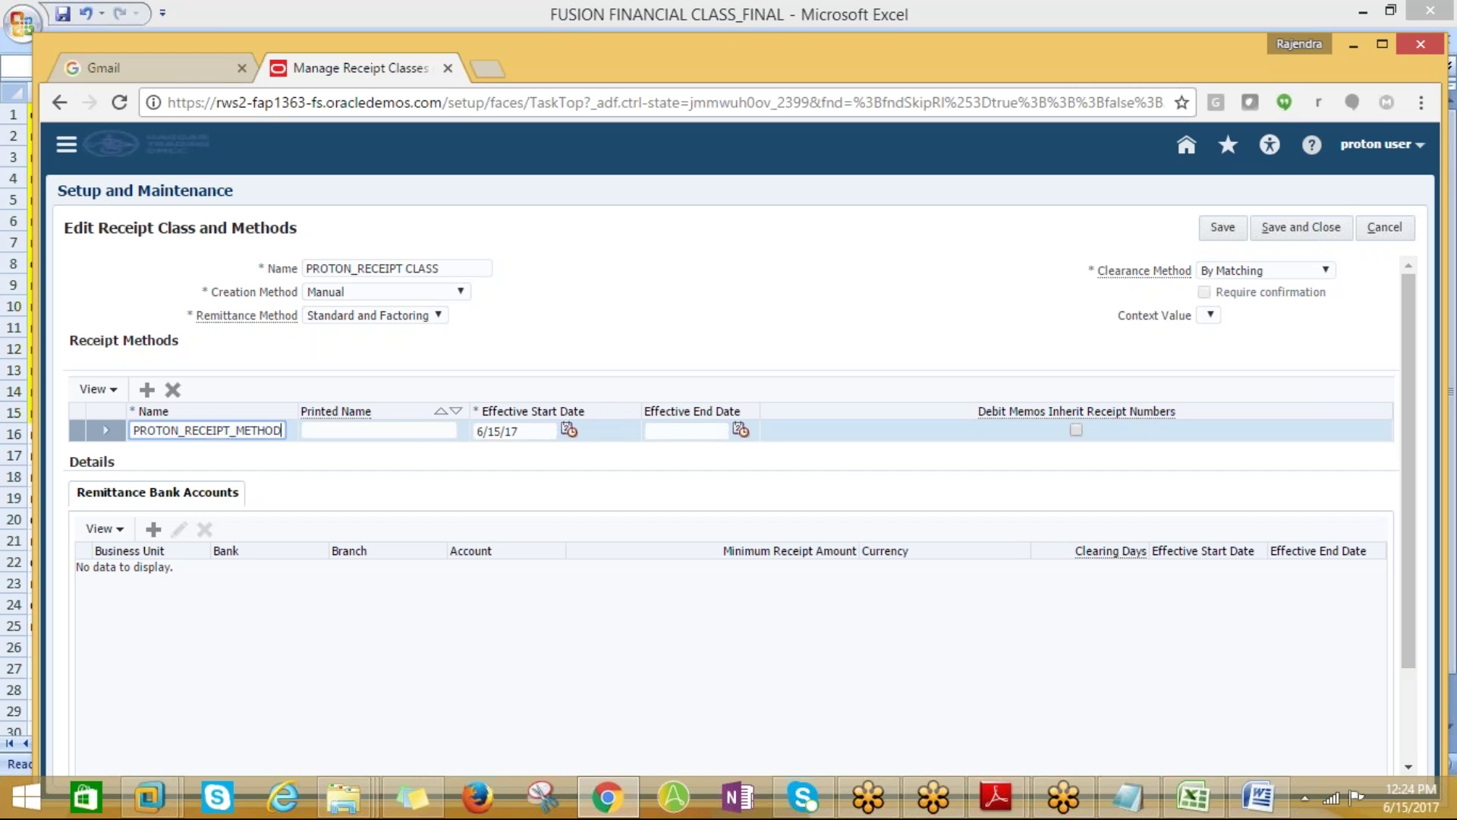
left_click_drag(287, 429, 131, 431)
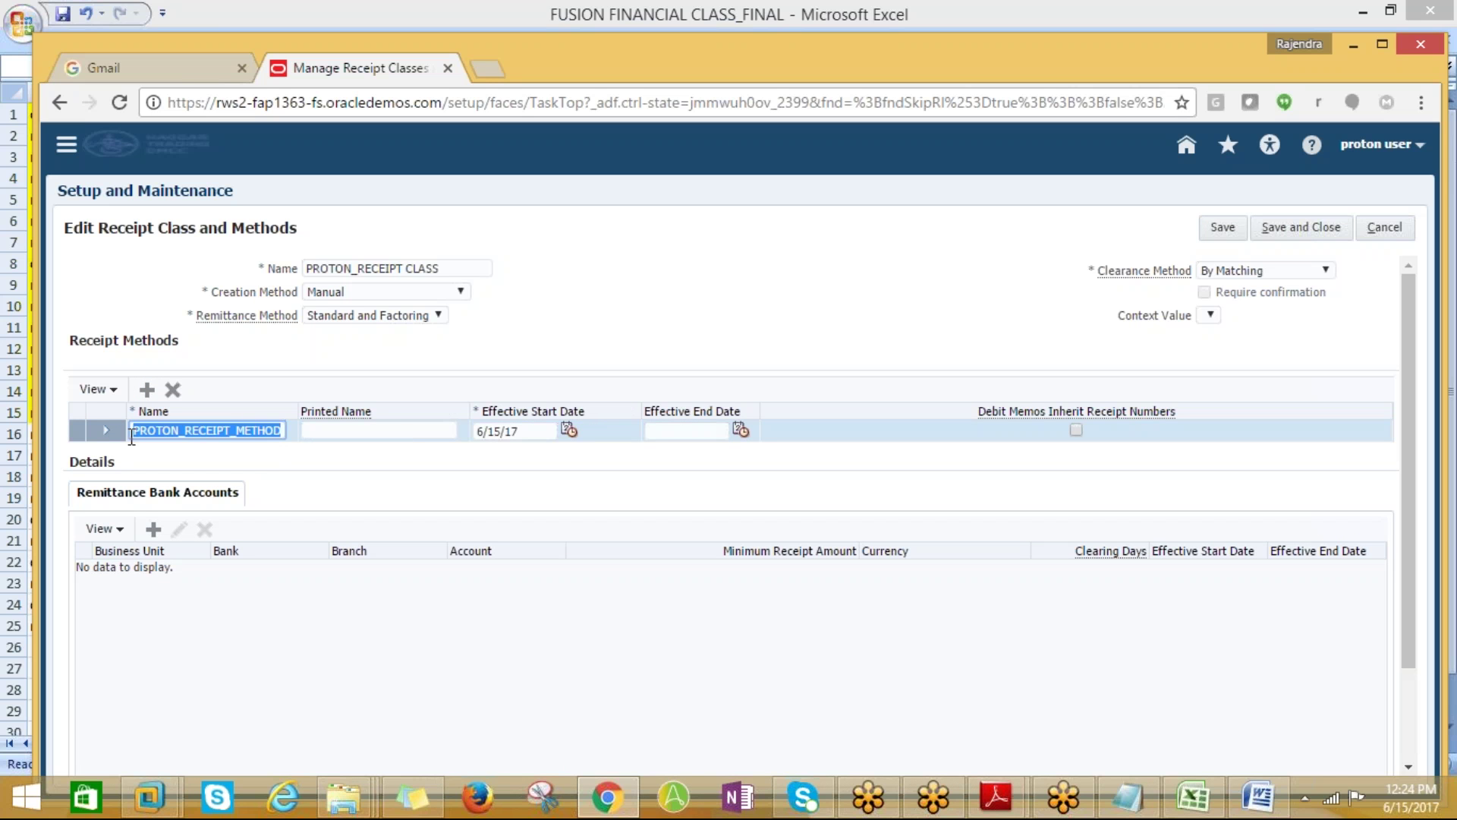
left_click(328, 426)
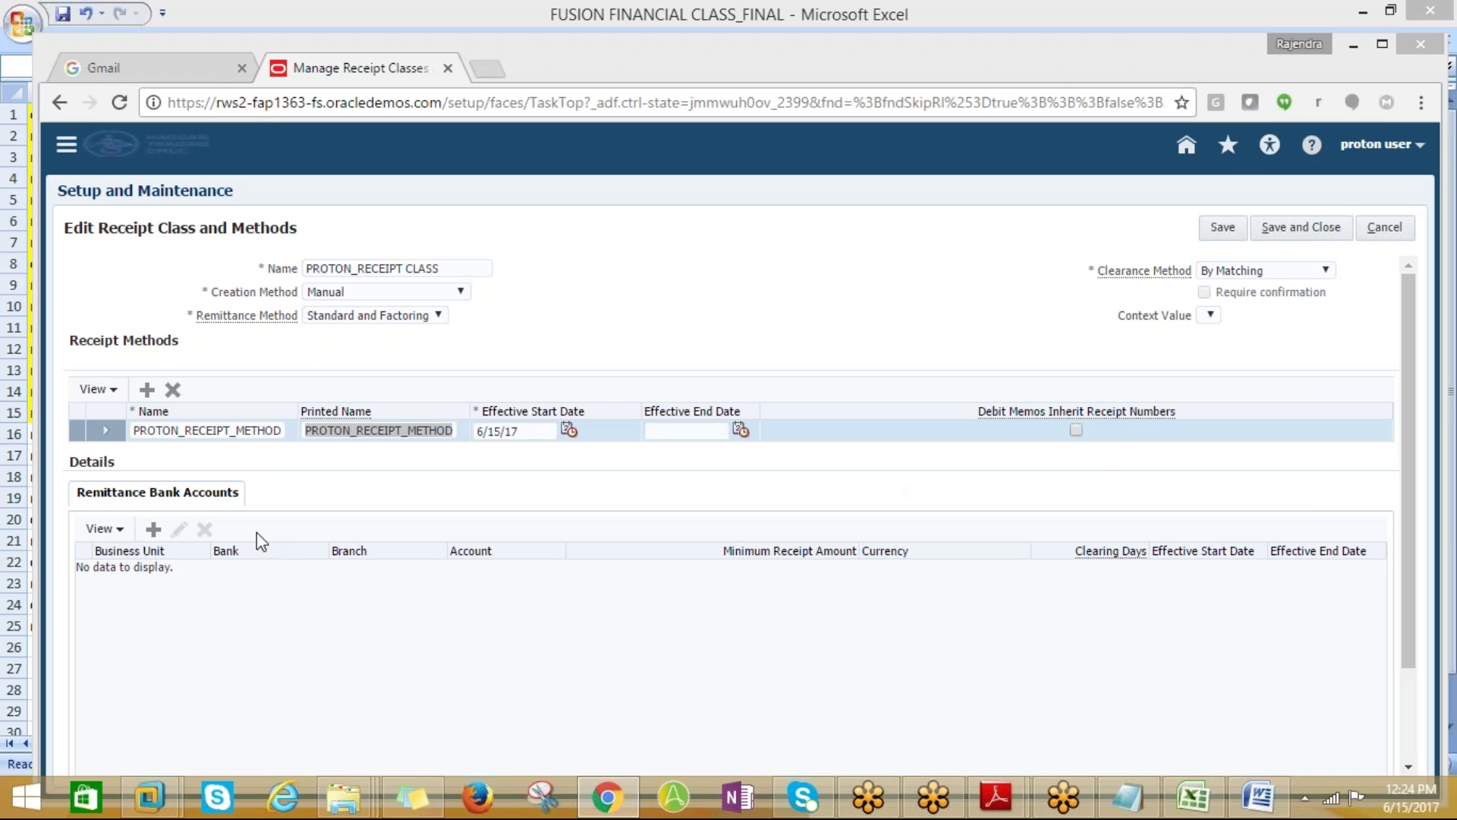
left_click(153, 530)
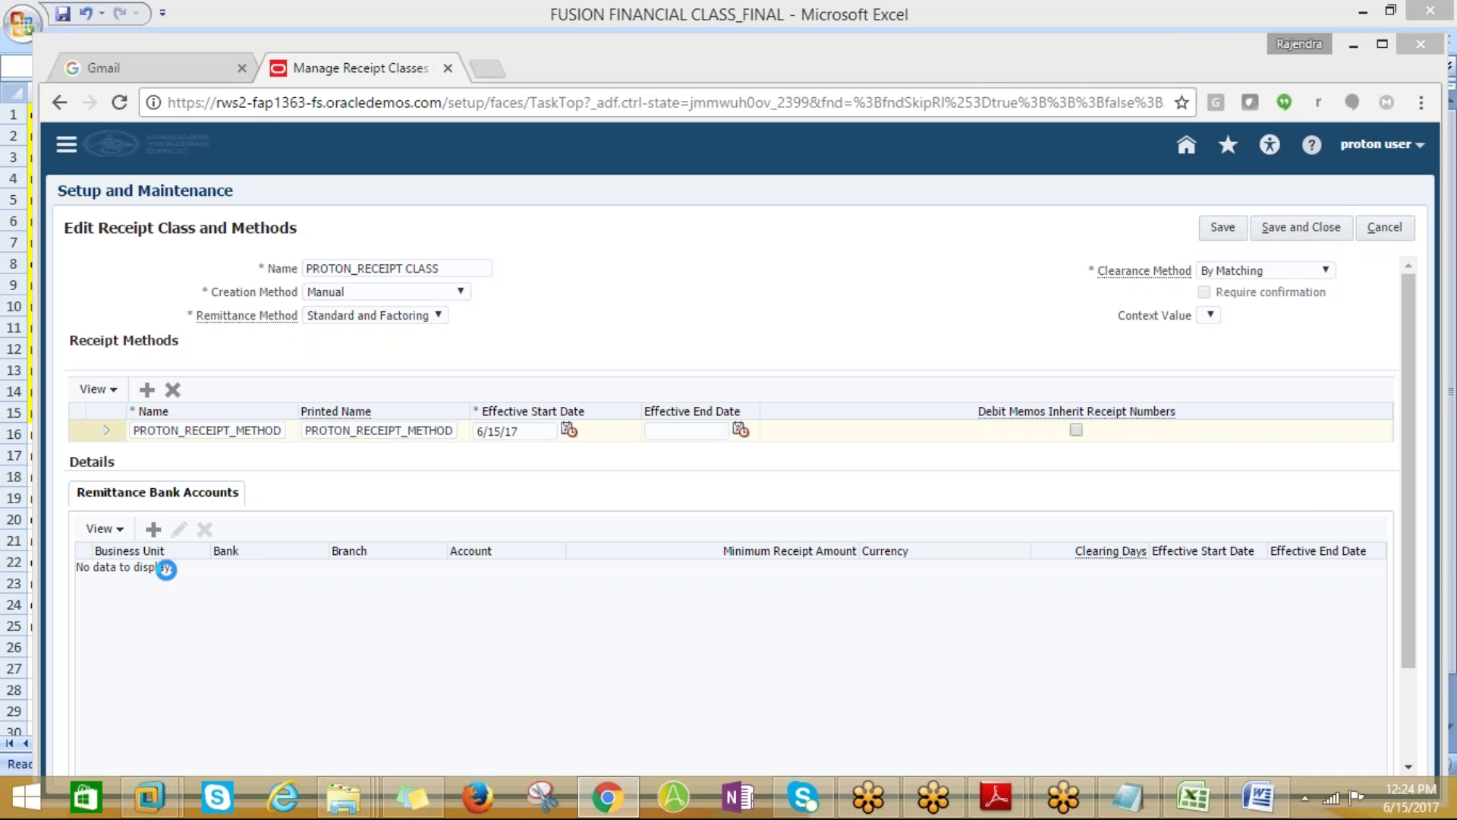
Begin a remittance bank account for PROTON_BUSINESS UNIT with bank PROTON_BOA
left_click(155, 533)
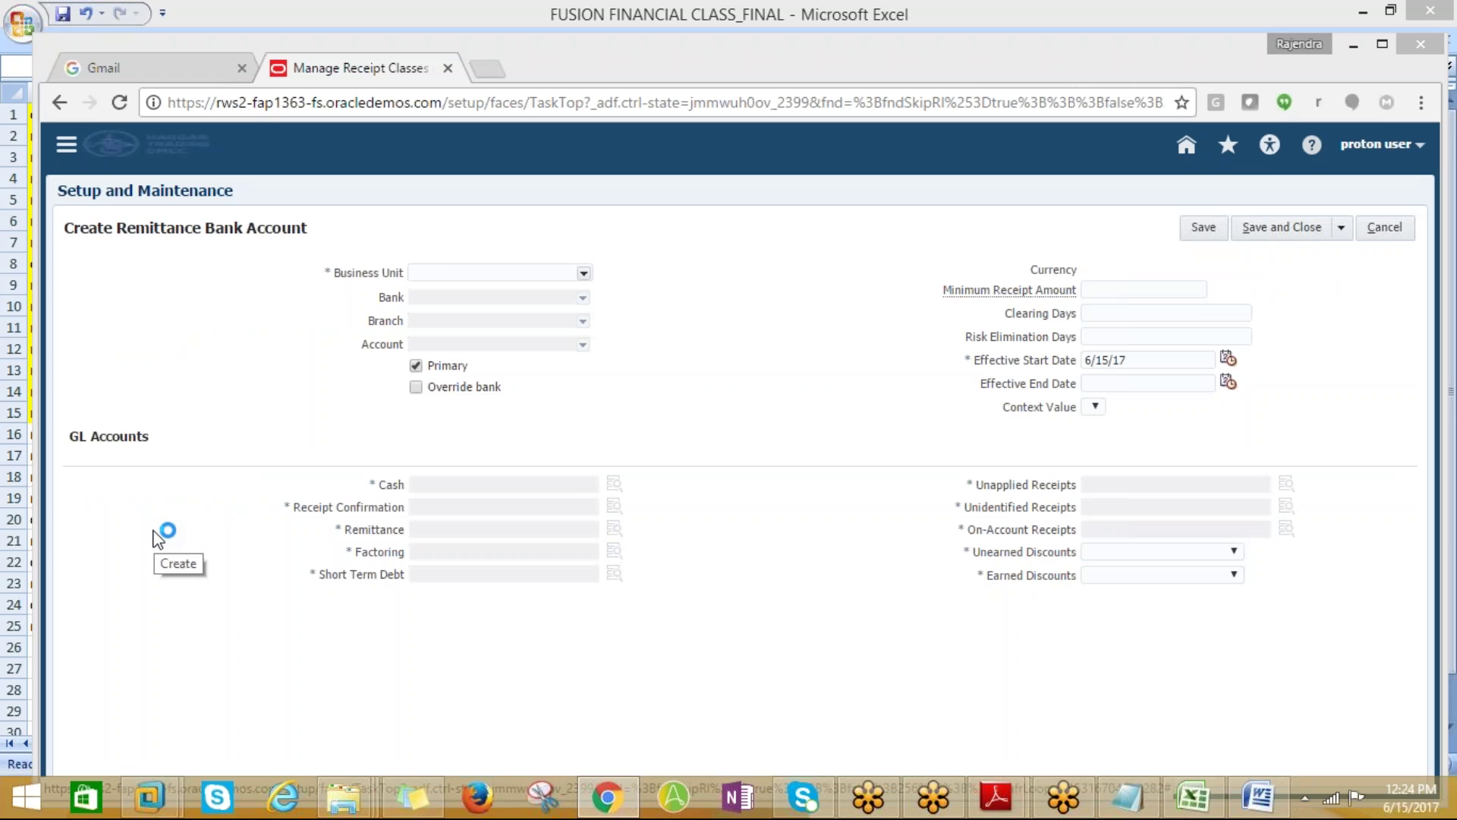
left_click(448, 270)
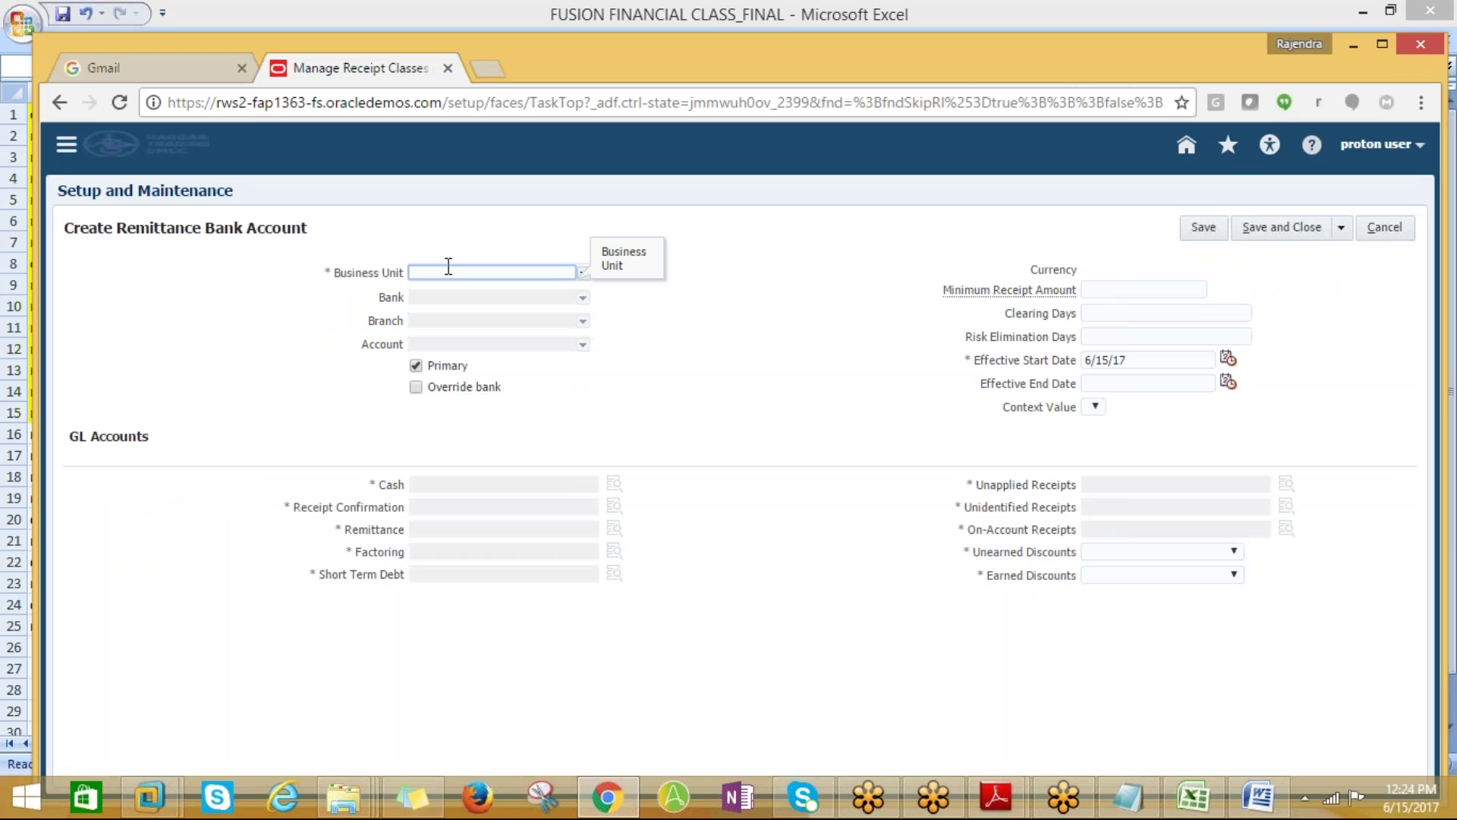
type("PROTON")
left_click(492, 286)
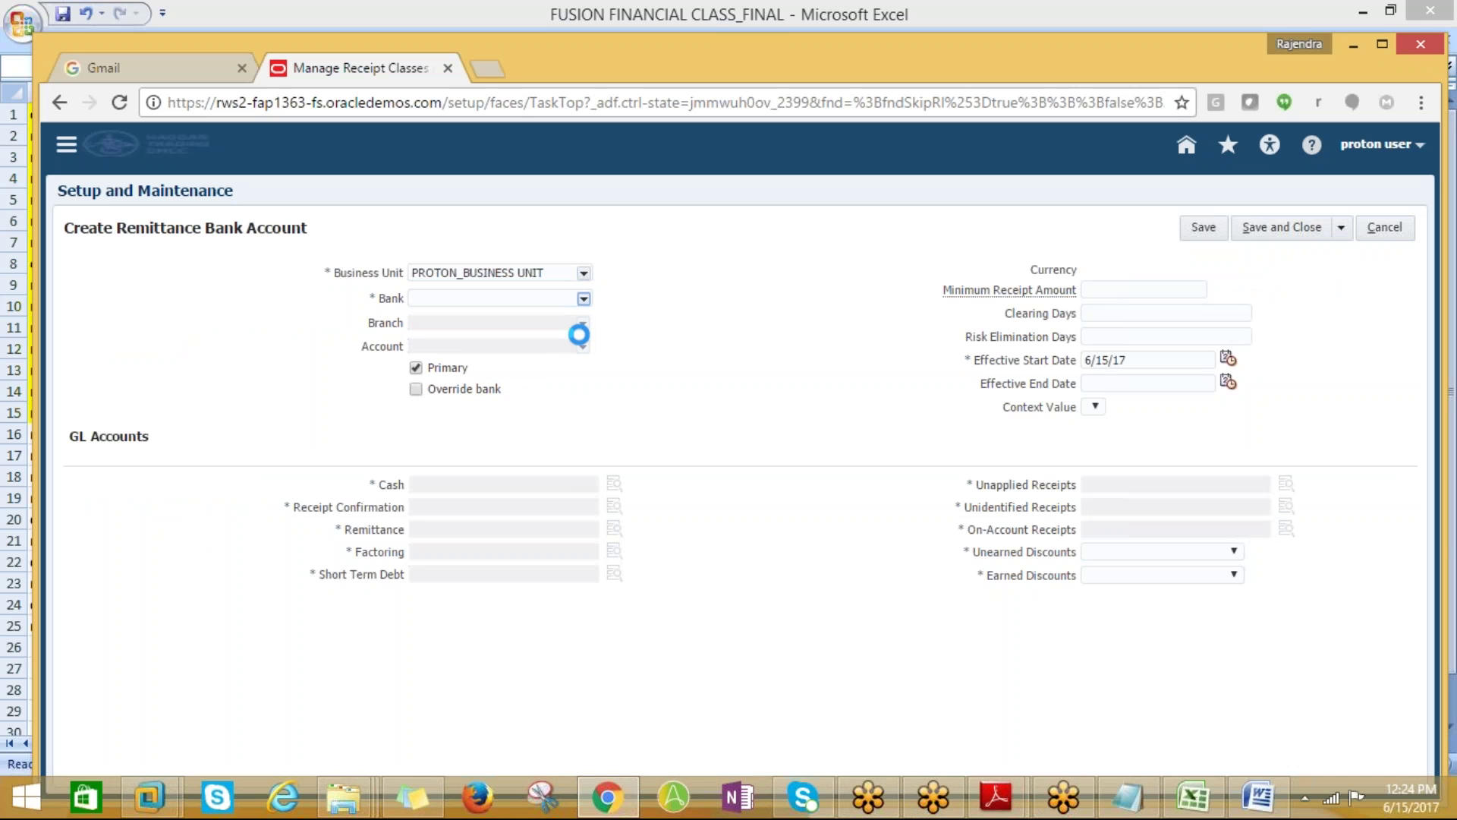
left_click(458, 325)
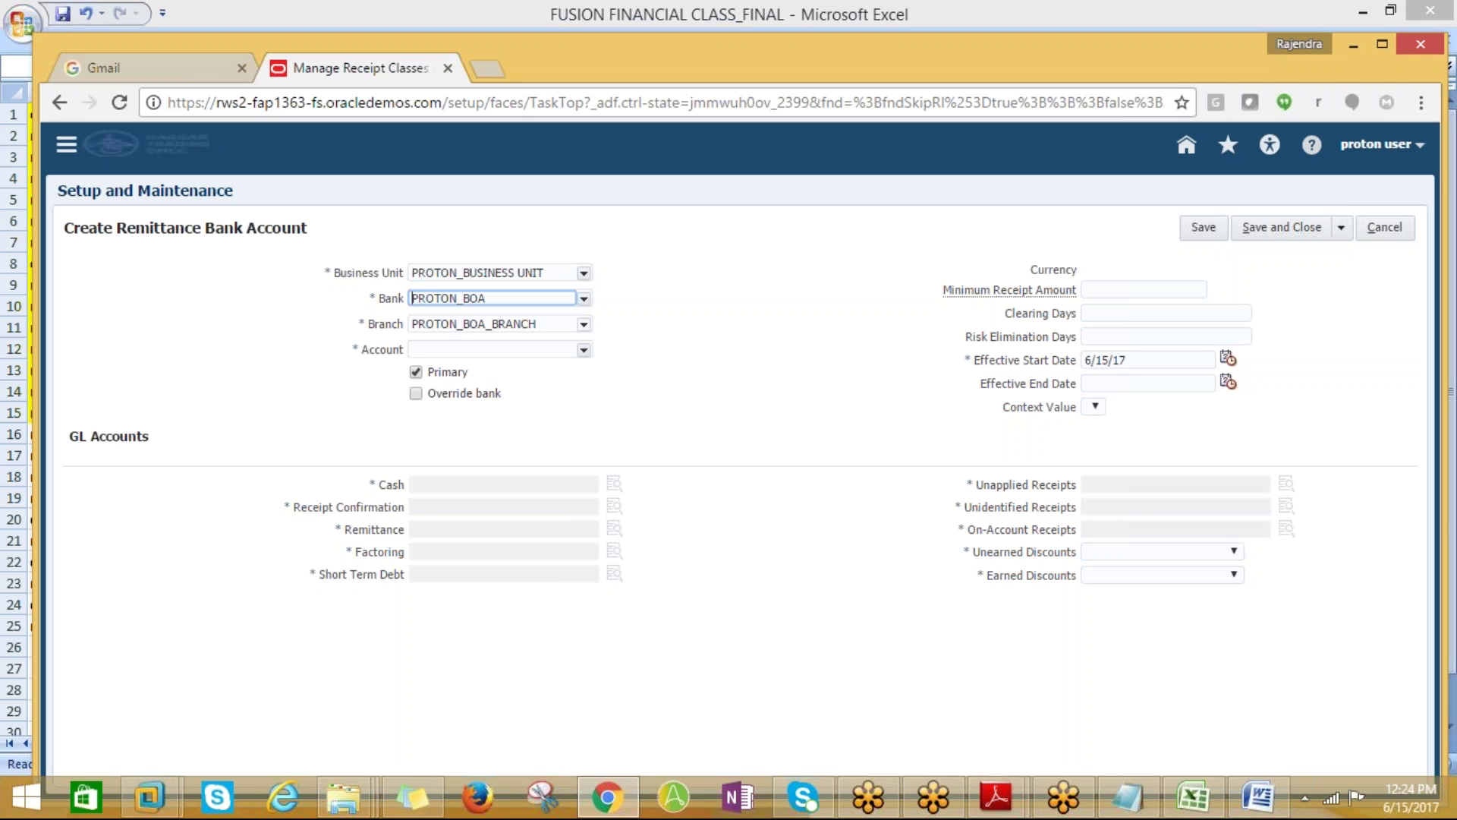
left_click(583, 349)
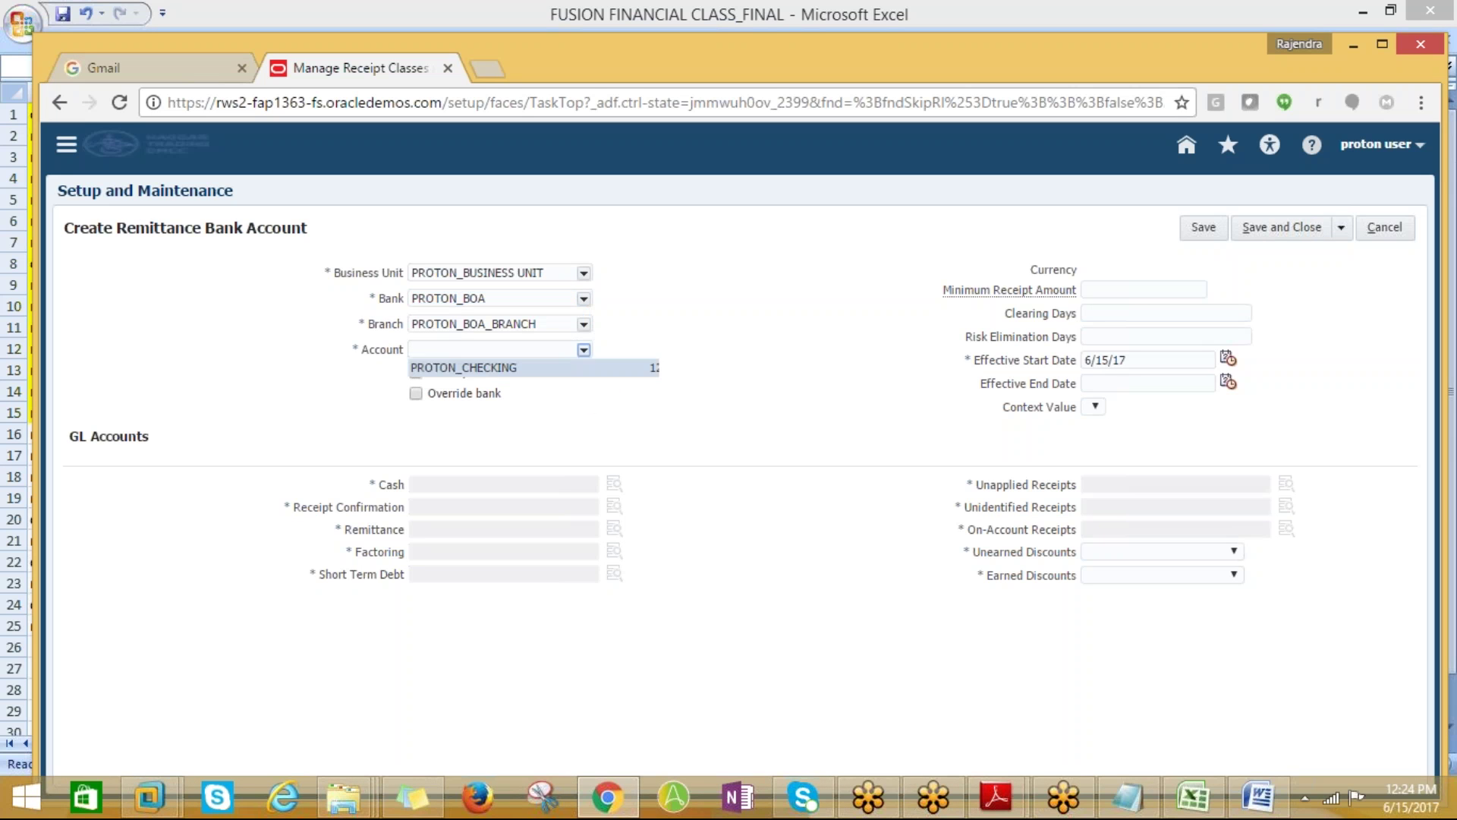
left_click(504, 386)
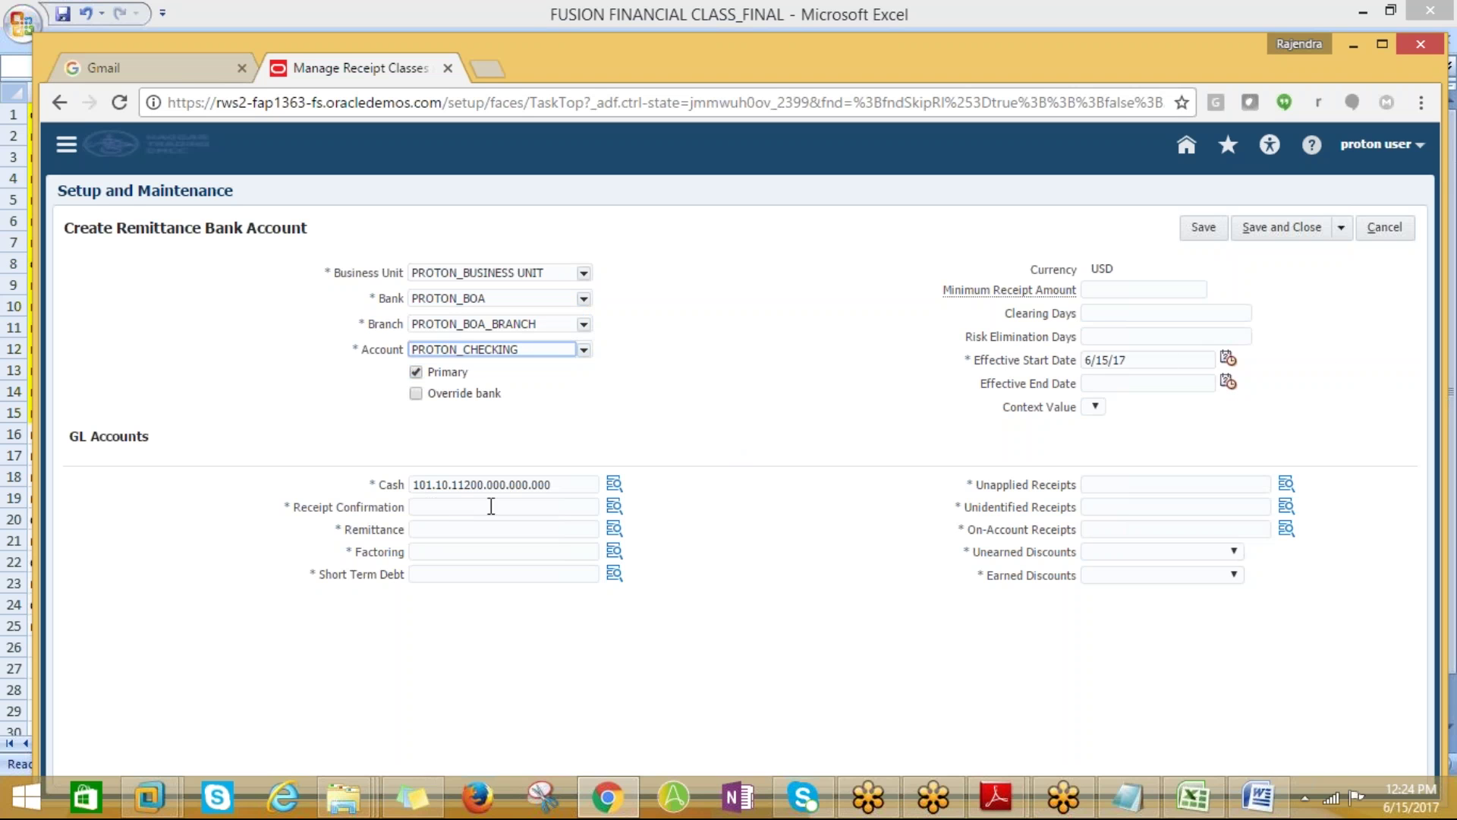
Open the full natural account search for the Receipt Confirmation GL account
left_click(426, 509)
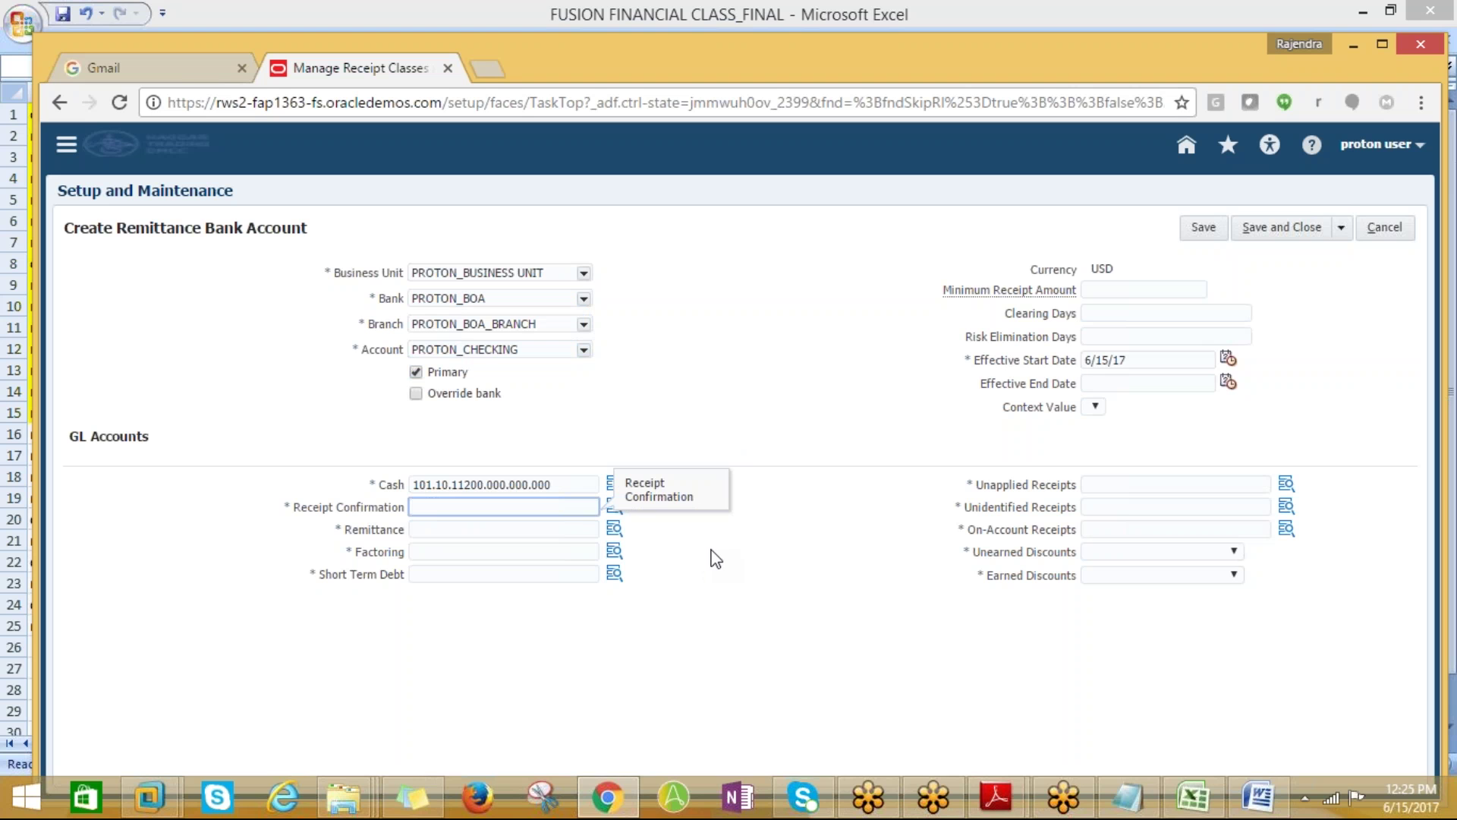
left_click(613, 506)
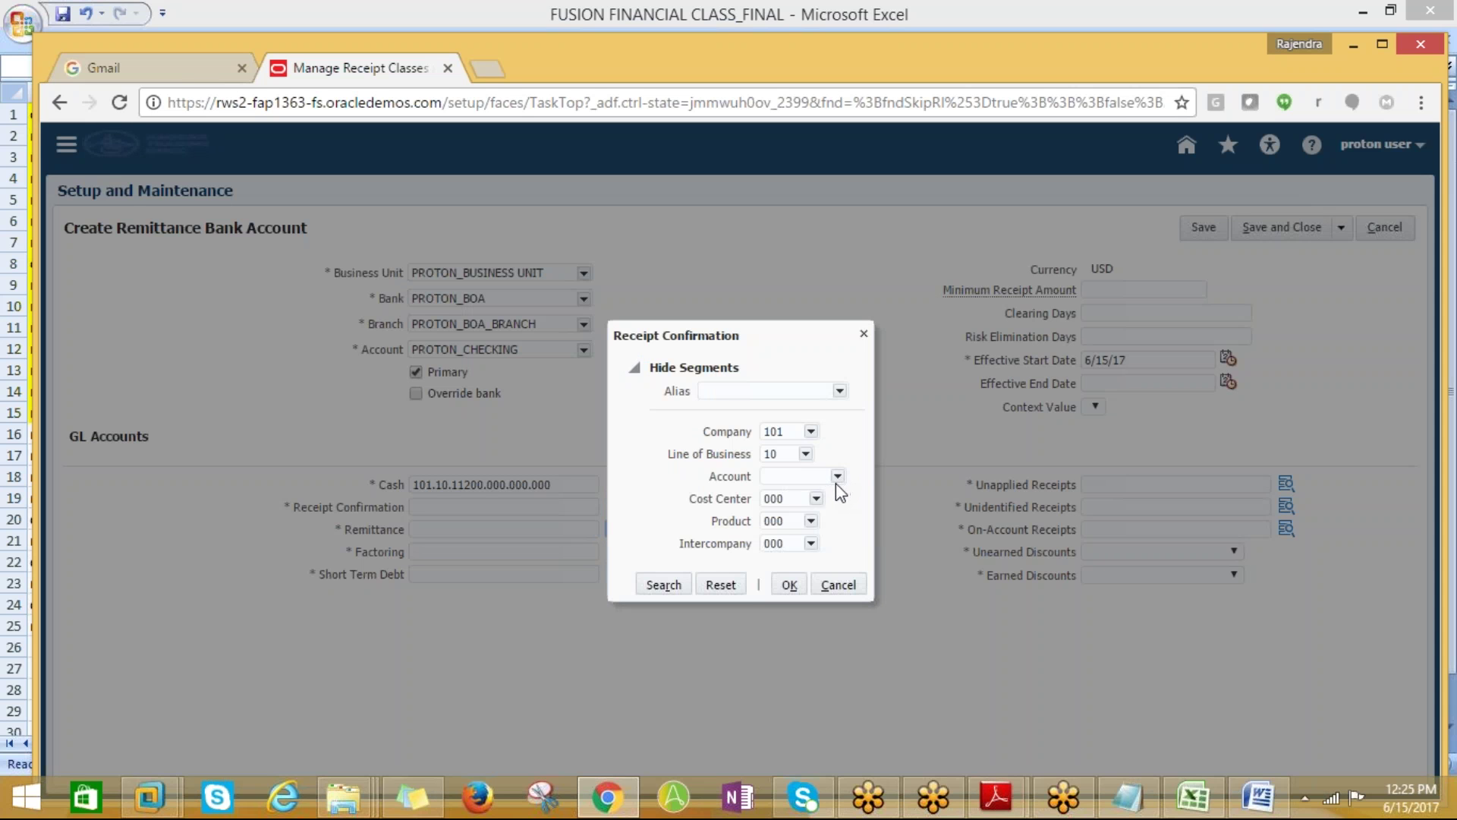
left_click(837, 476)
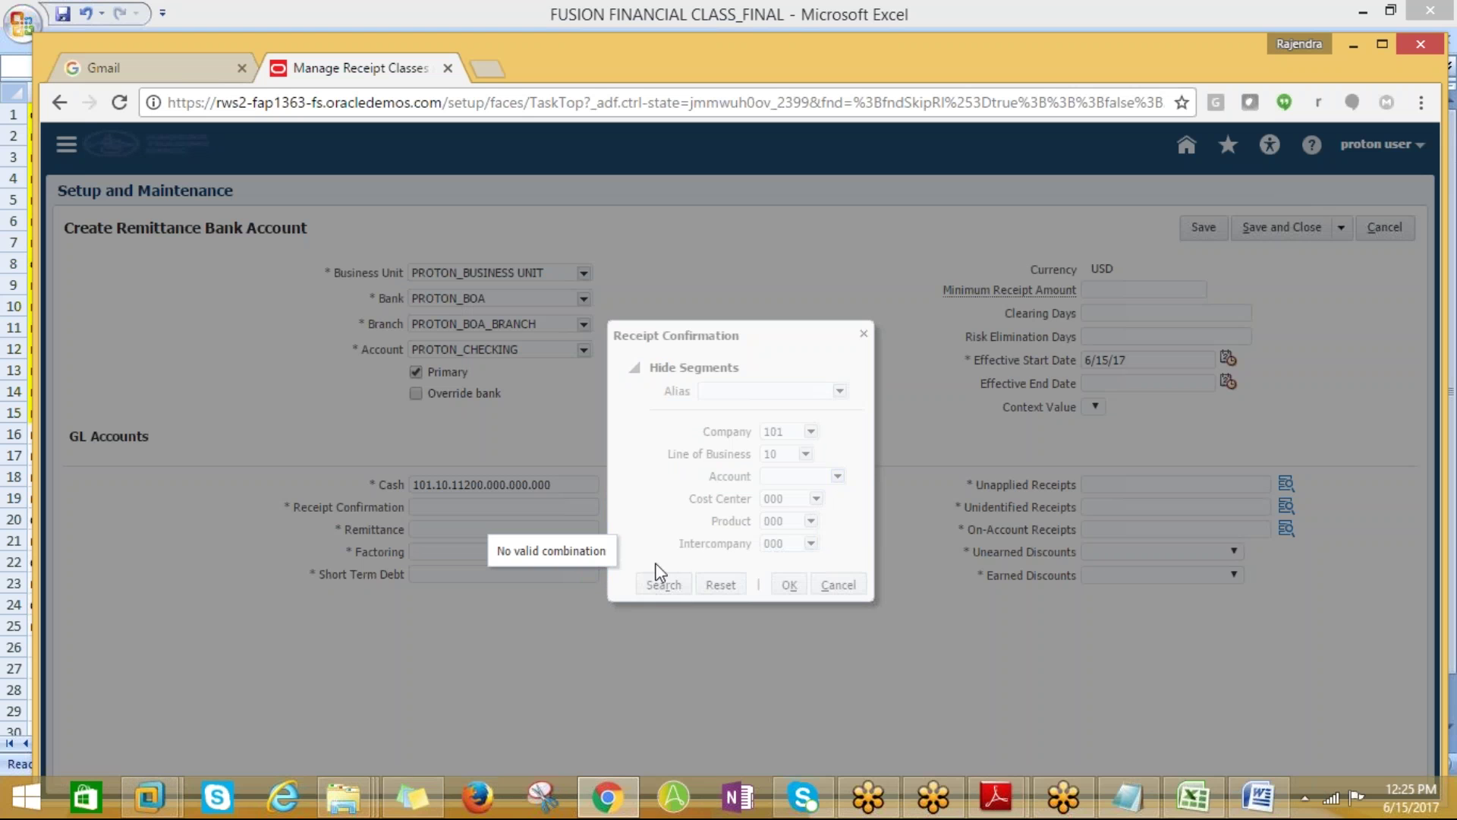
left_click(837, 476)
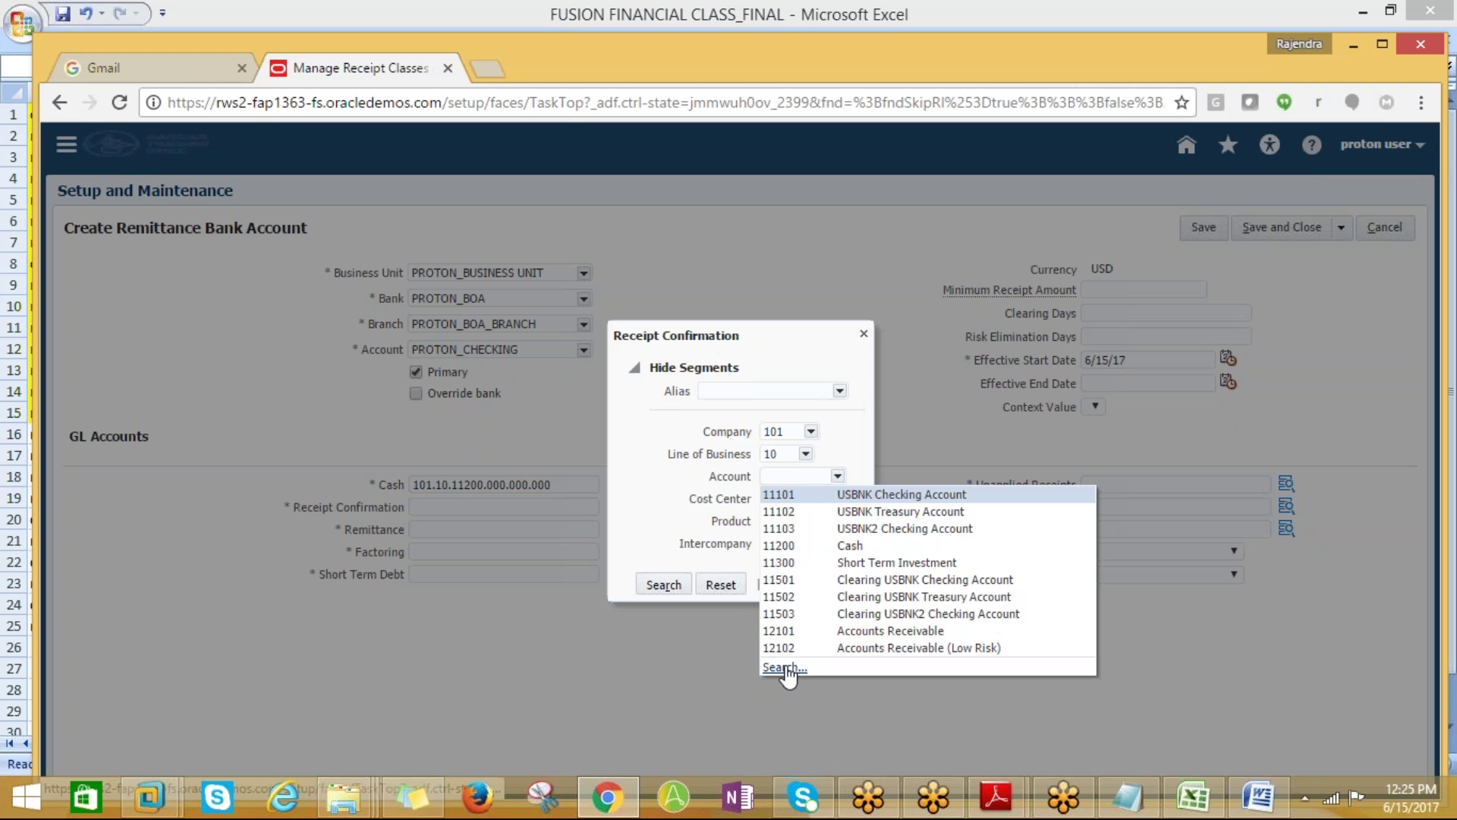
left_click(785, 668)
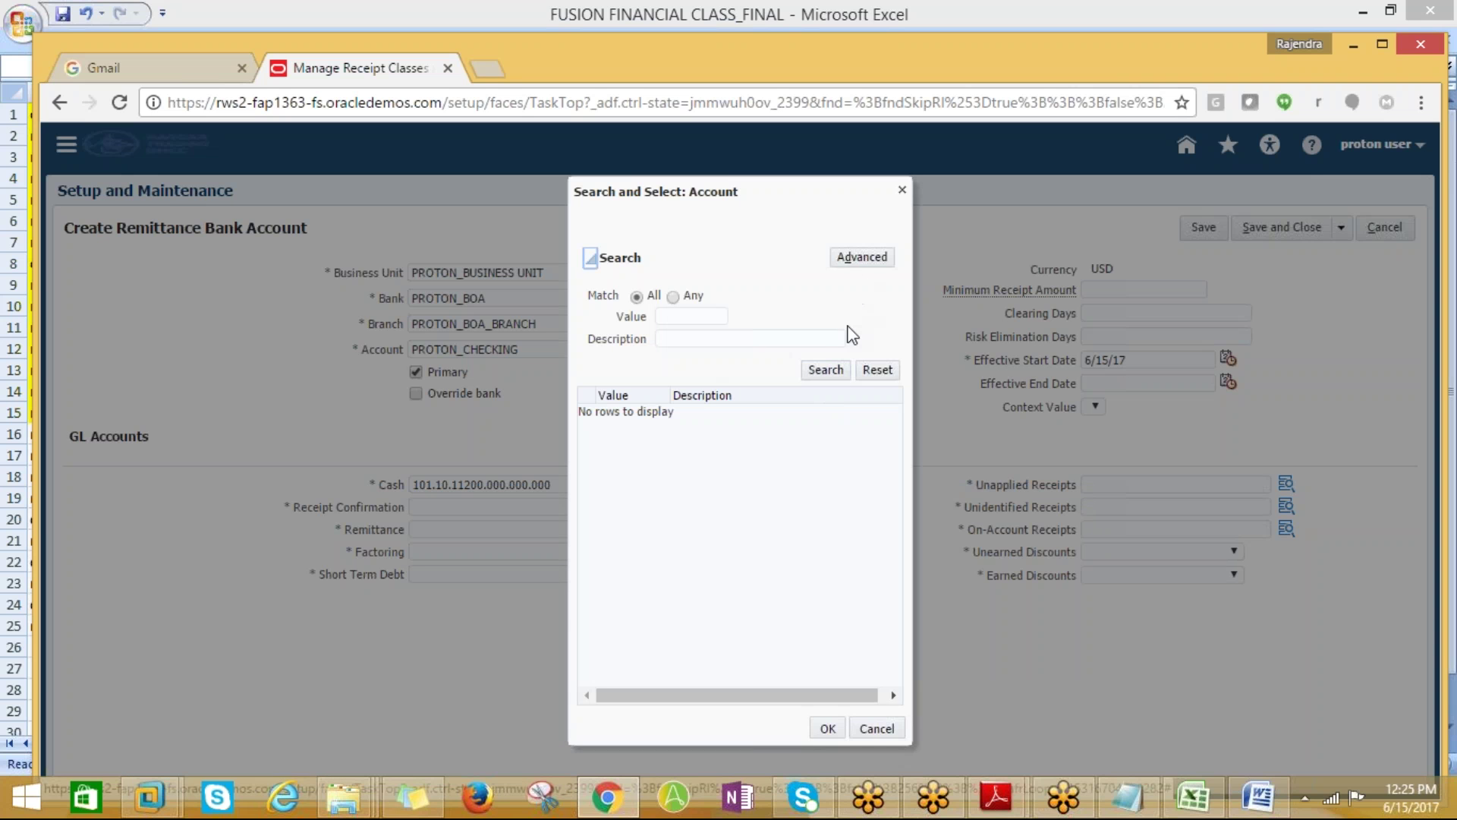
Search descriptions for %Rece%, pick 12101 Accounts Receivable, giving 101.10.12101.000.000.000
left_click(707, 338)
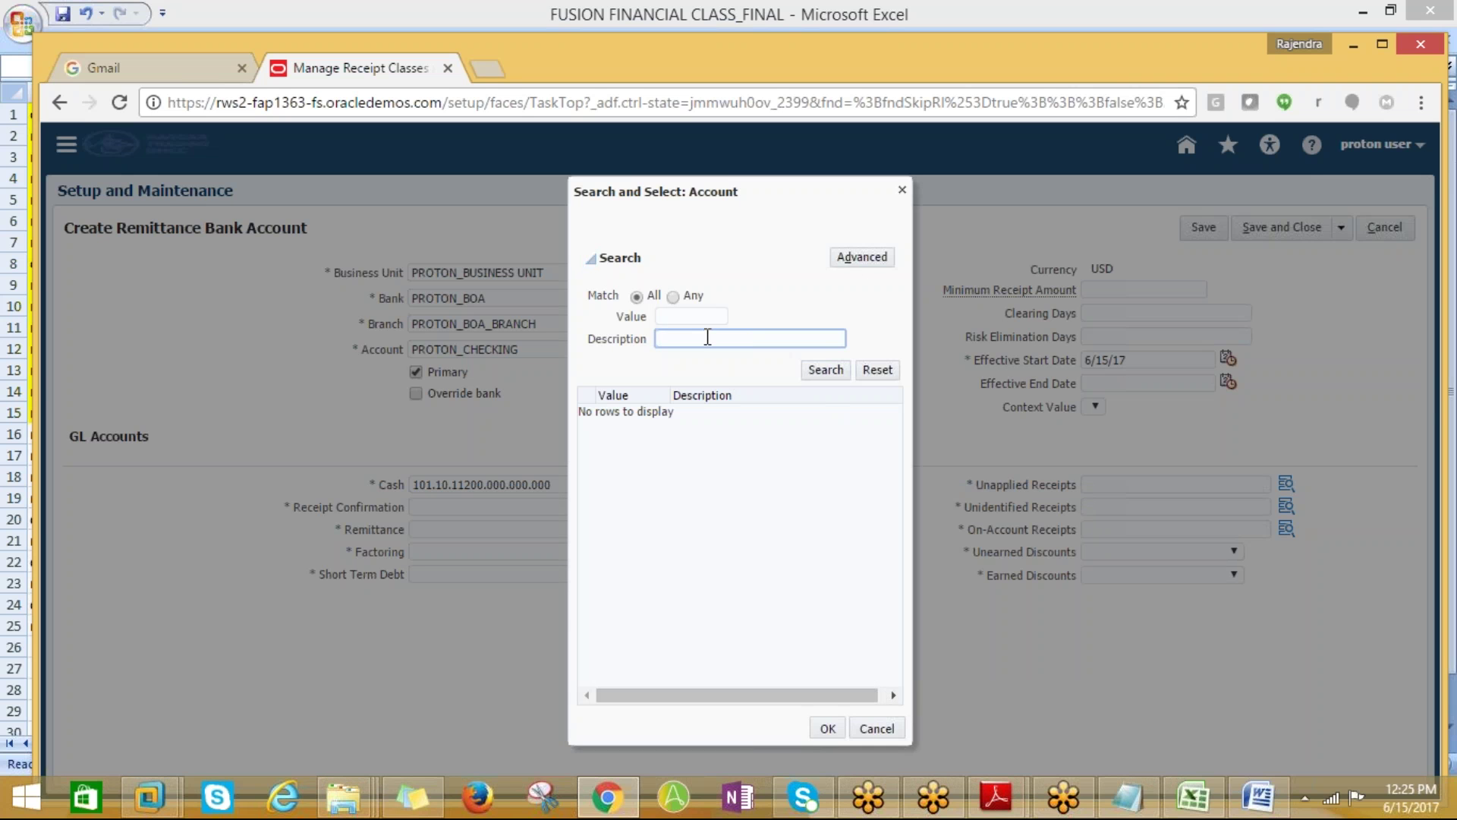
type("Rece%")
left_click(829, 374)
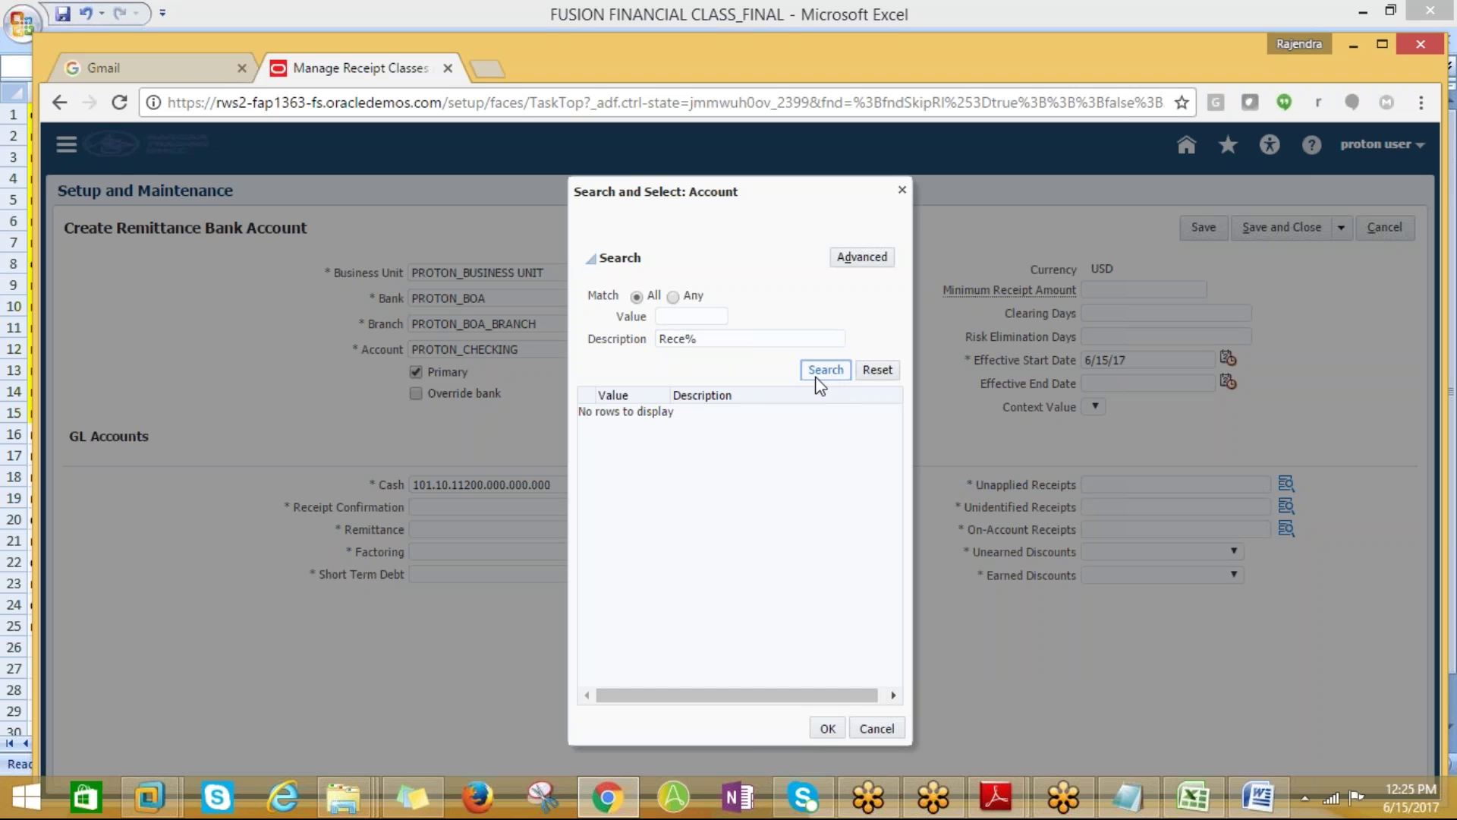
left_click(665, 340)
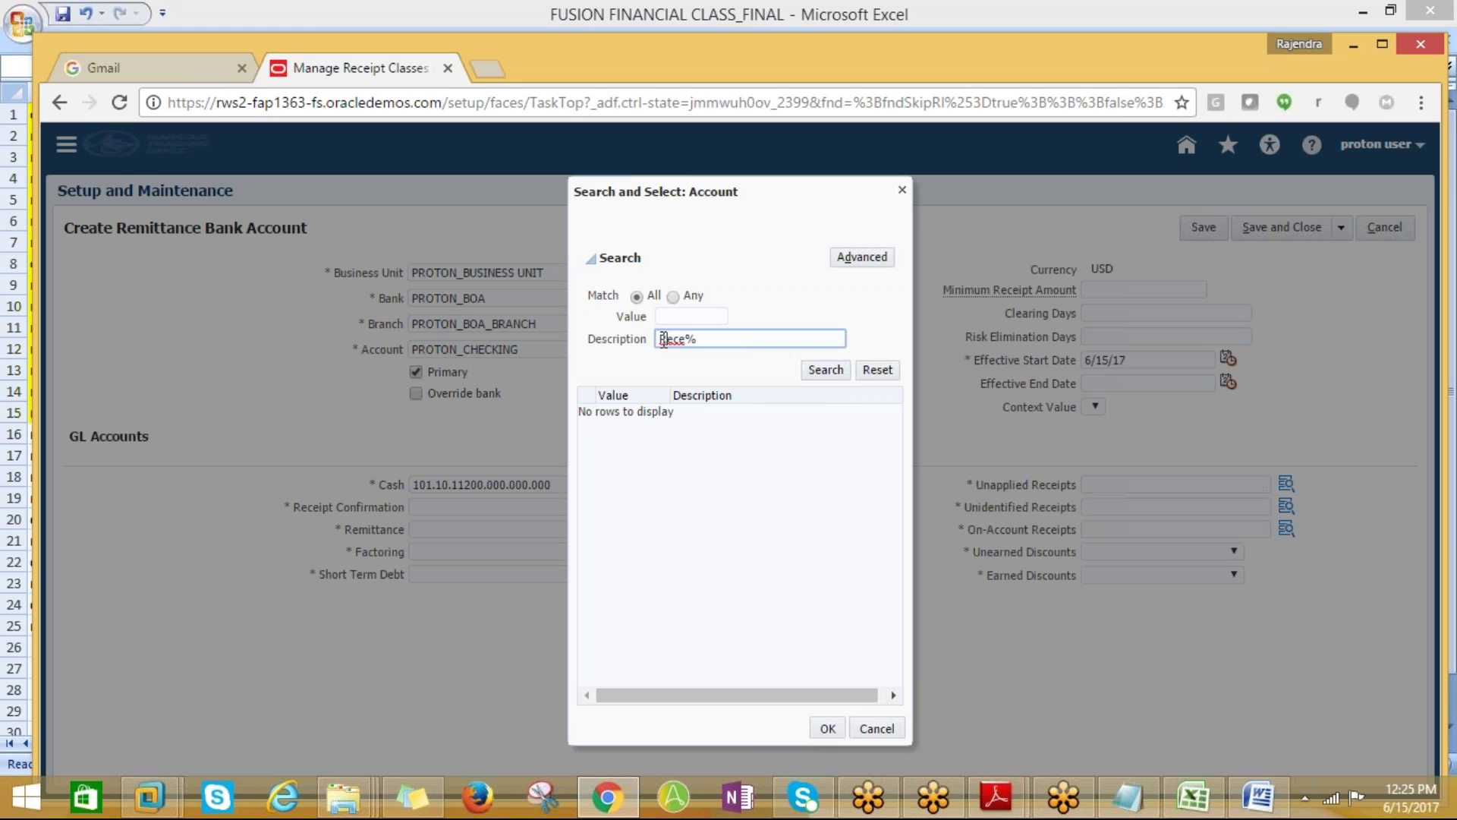
type("%")
left_click(823, 372)
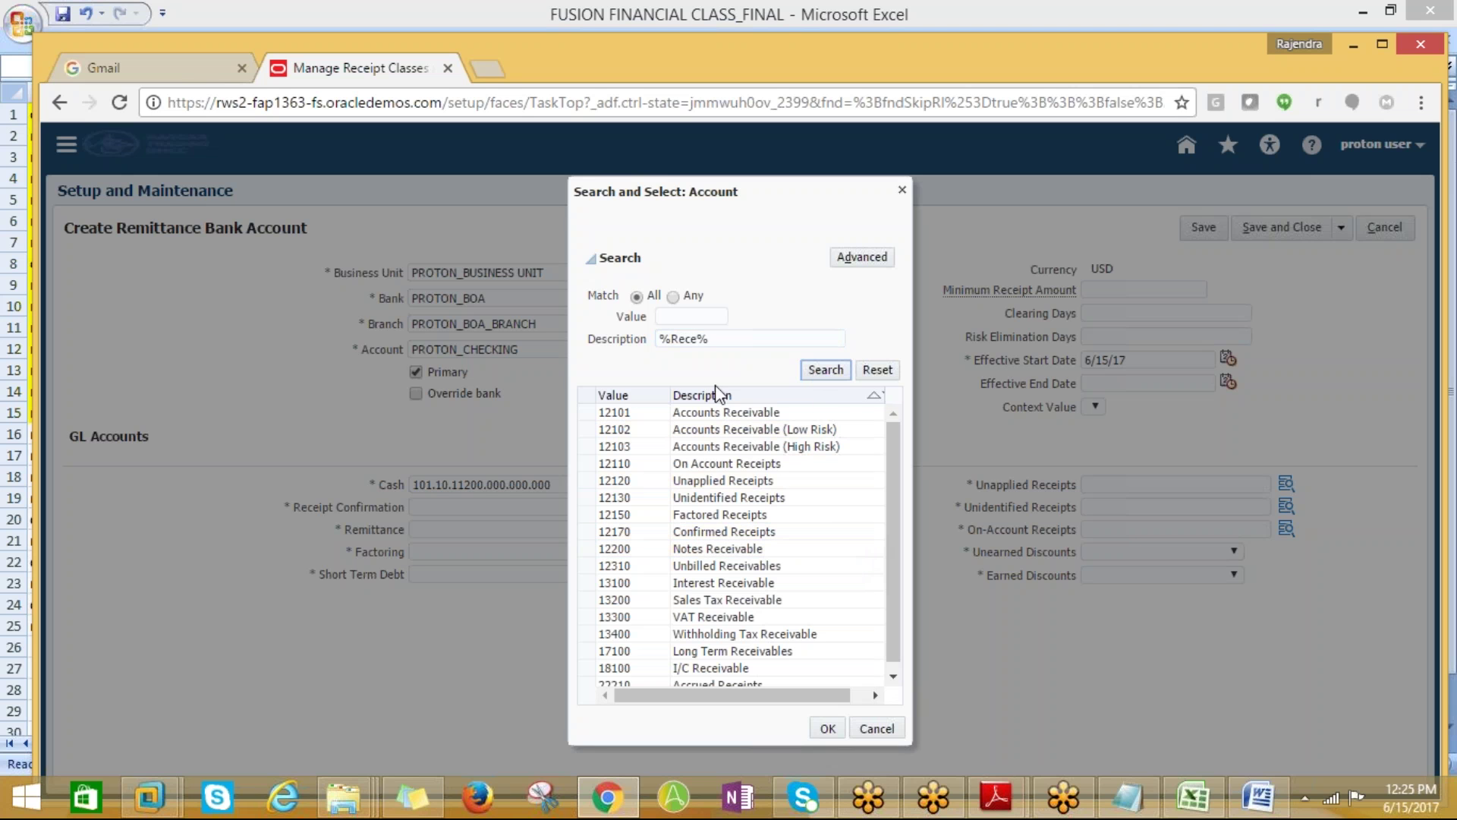
left_click(712, 413)
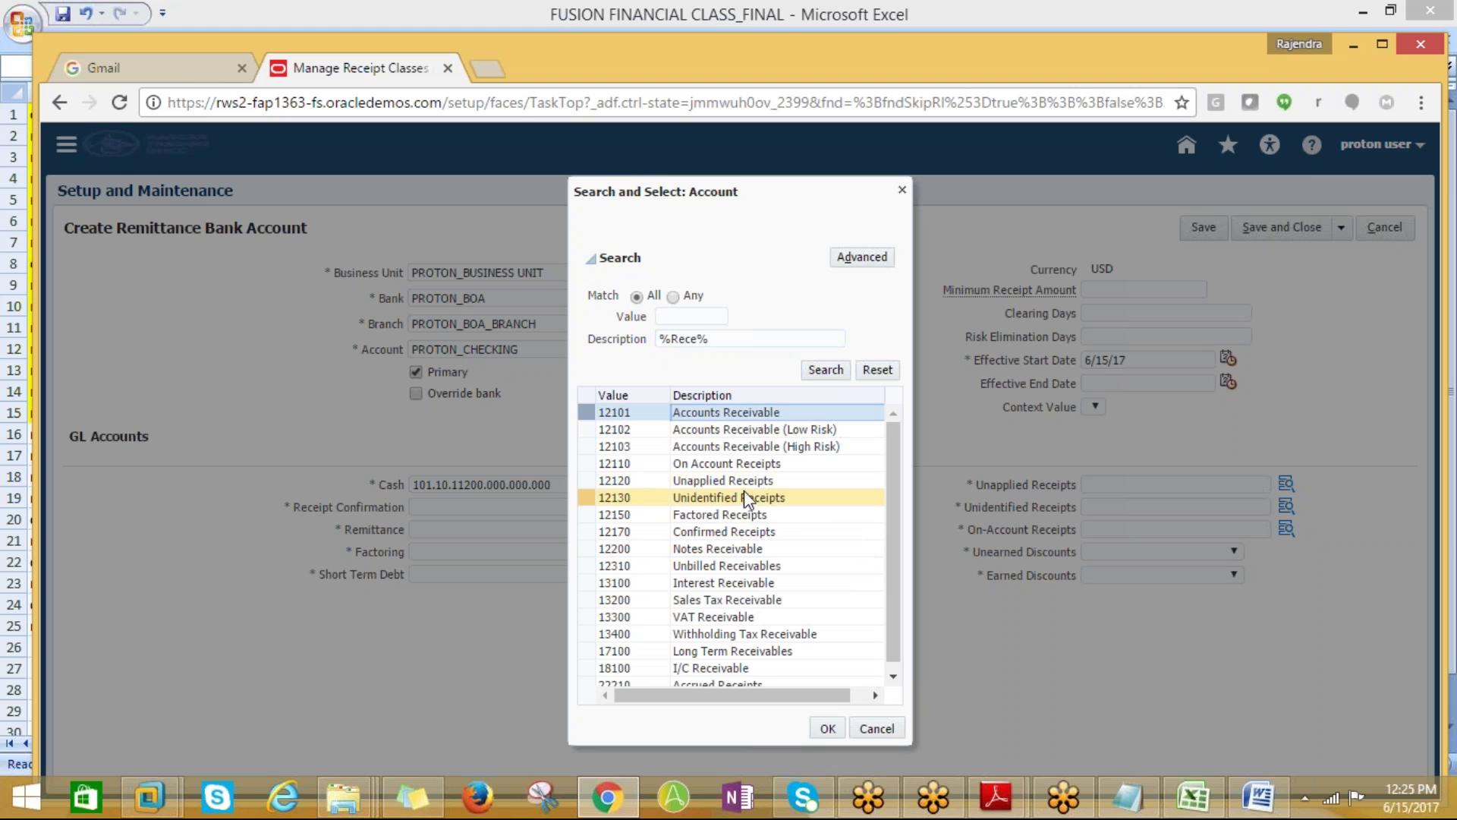
left_click(827, 728)
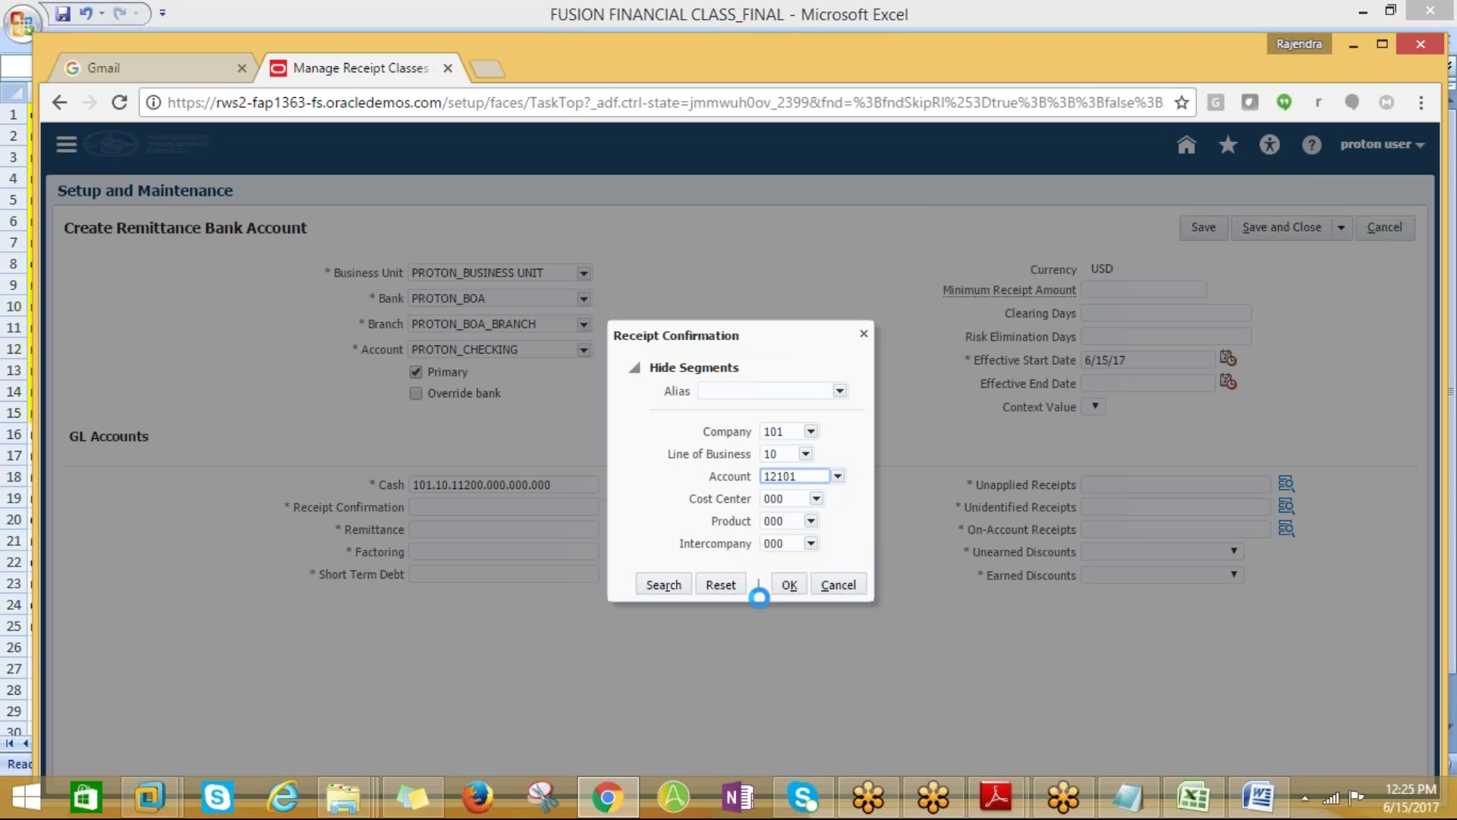
left_click(788, 584)
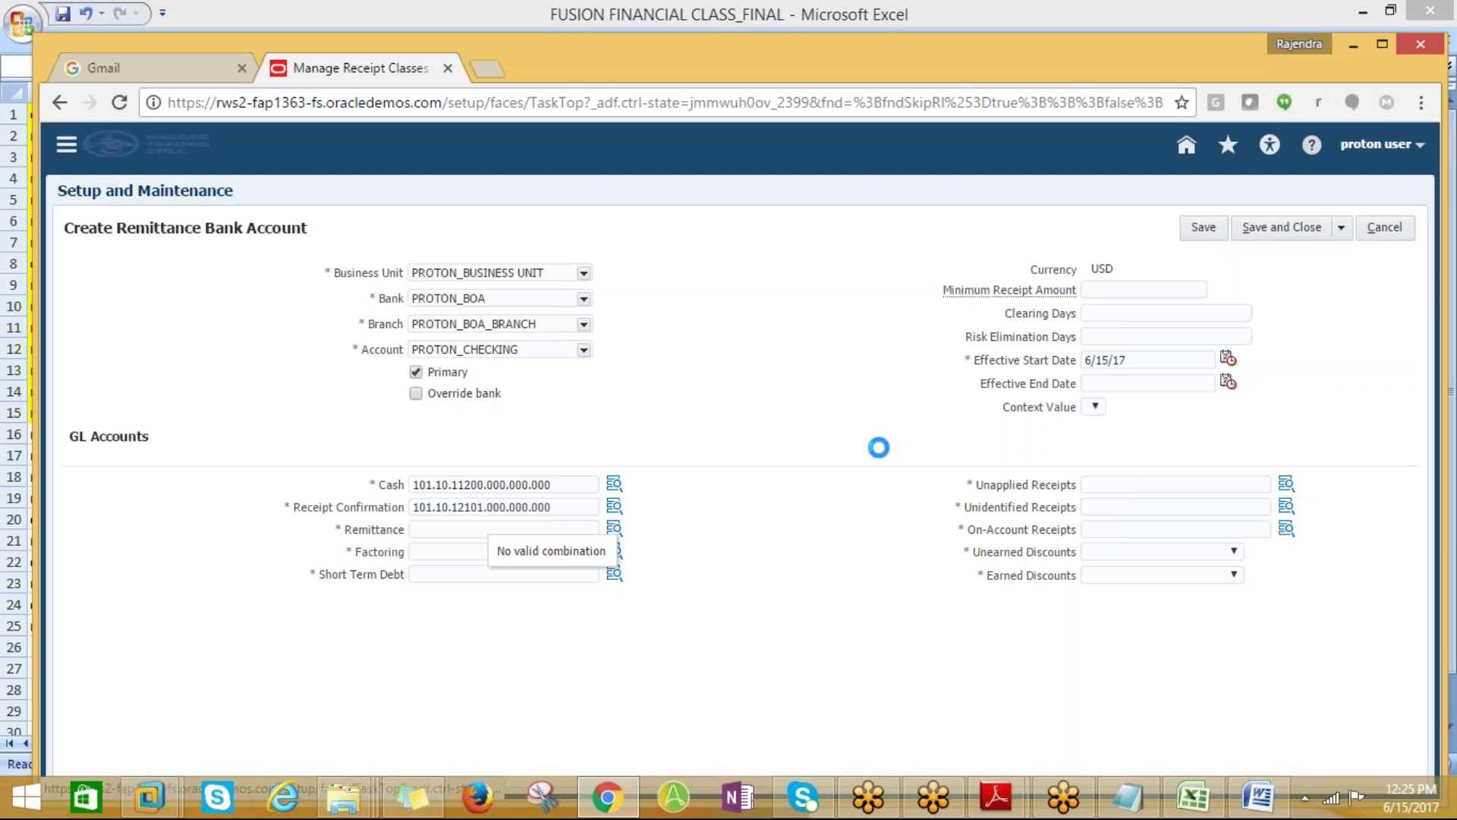
Search accounts for %Remitt% and set Remittance to 12160, giving 101.10.12160.000.000.000
left_click(615, 529)
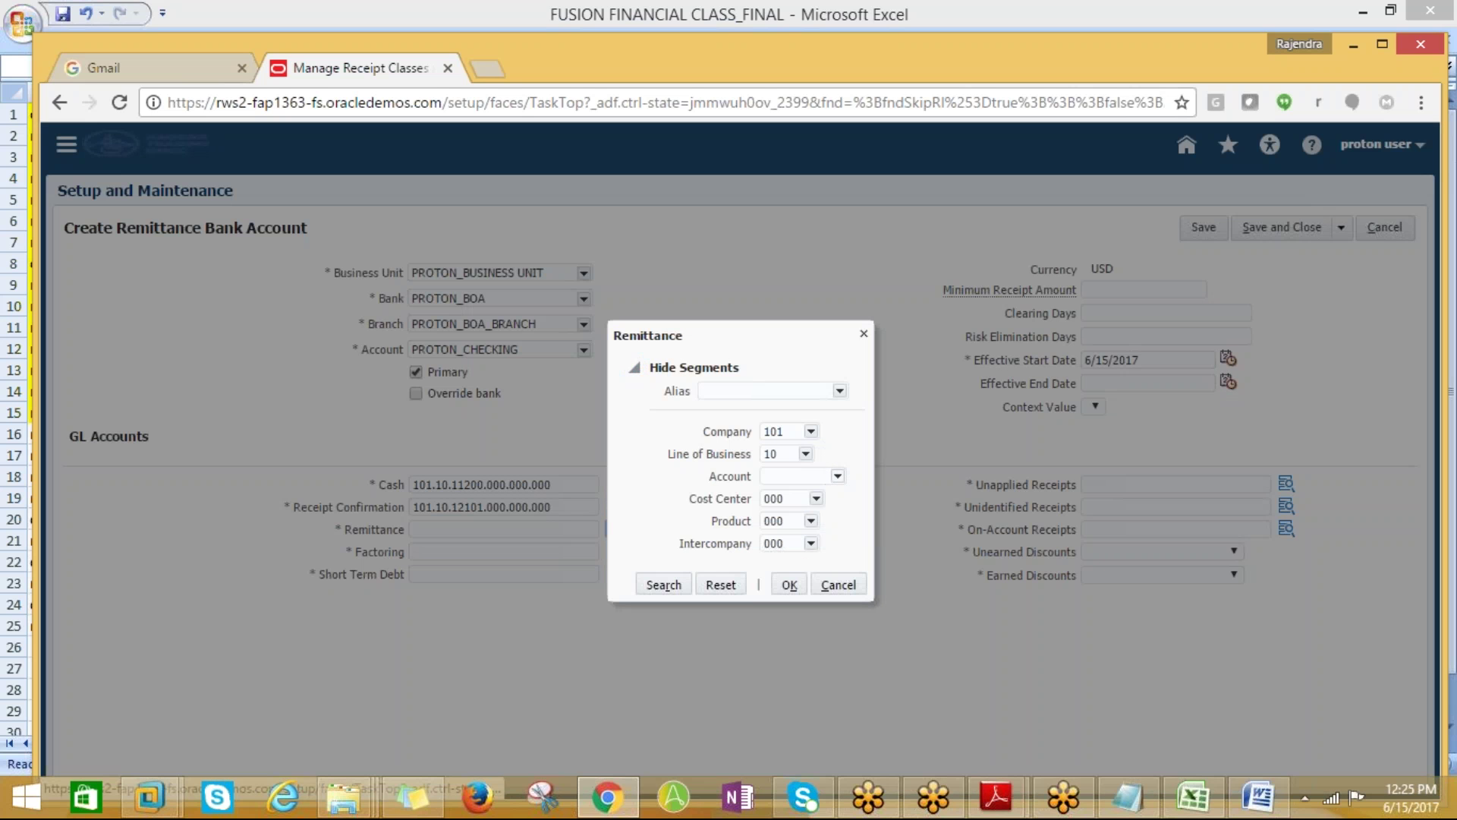
left_click(837, 476)
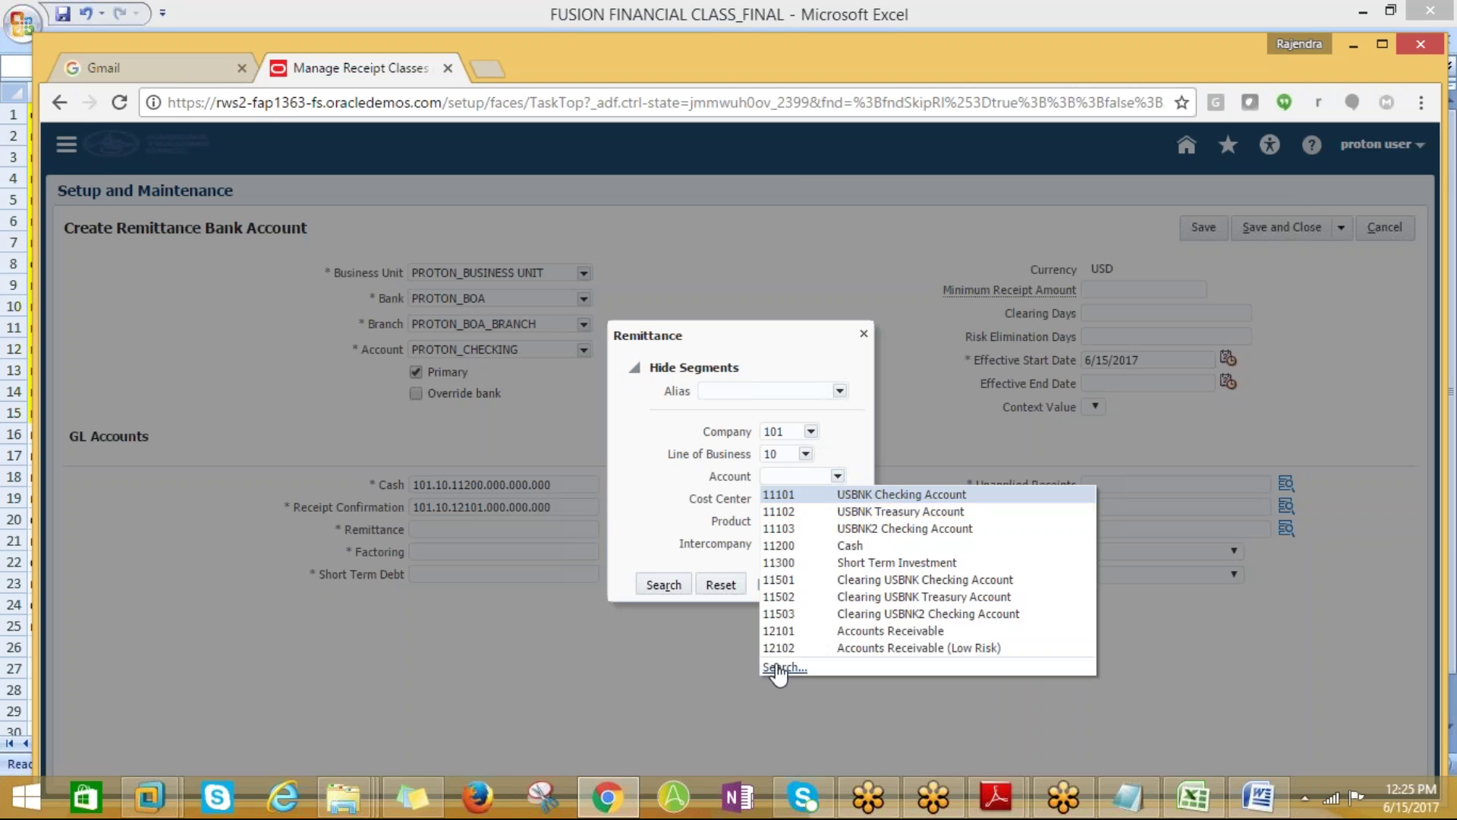
left_click(778, 667)
left_click(681, 342)
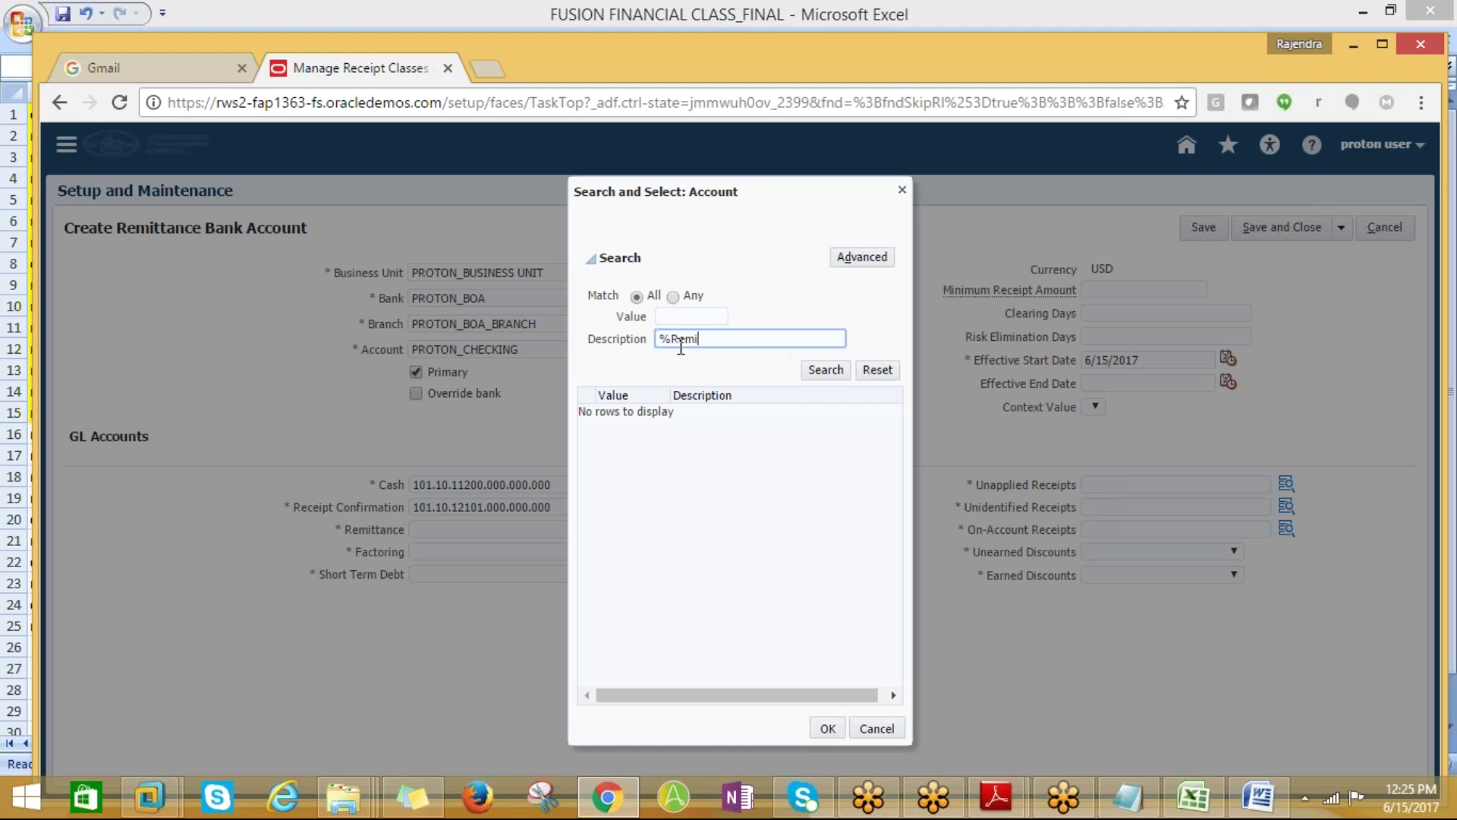
type("%Remitt%")
key("Tab")
key("Return")
left_click(709, 417)
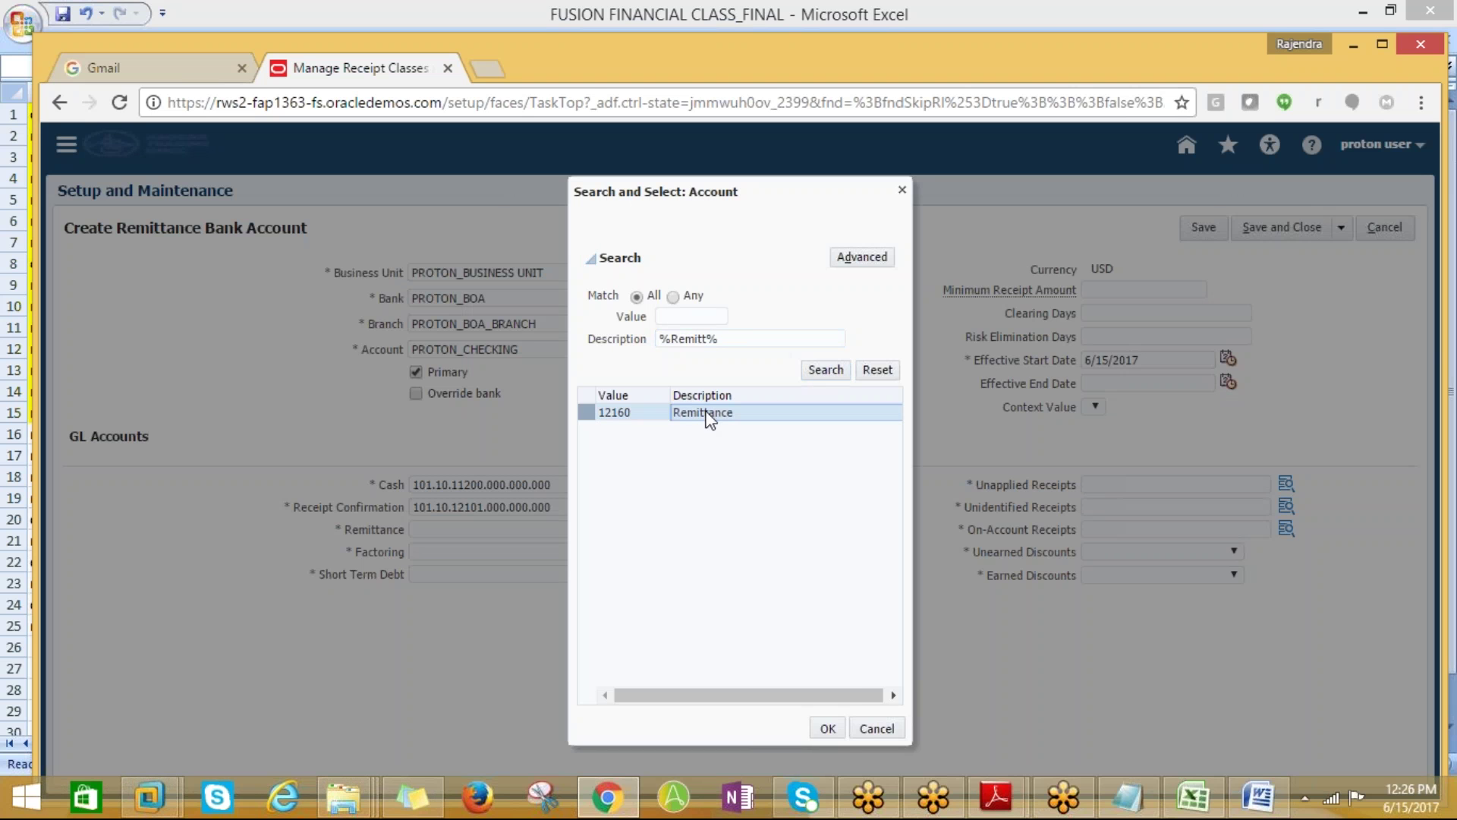
left_click(826, 727)
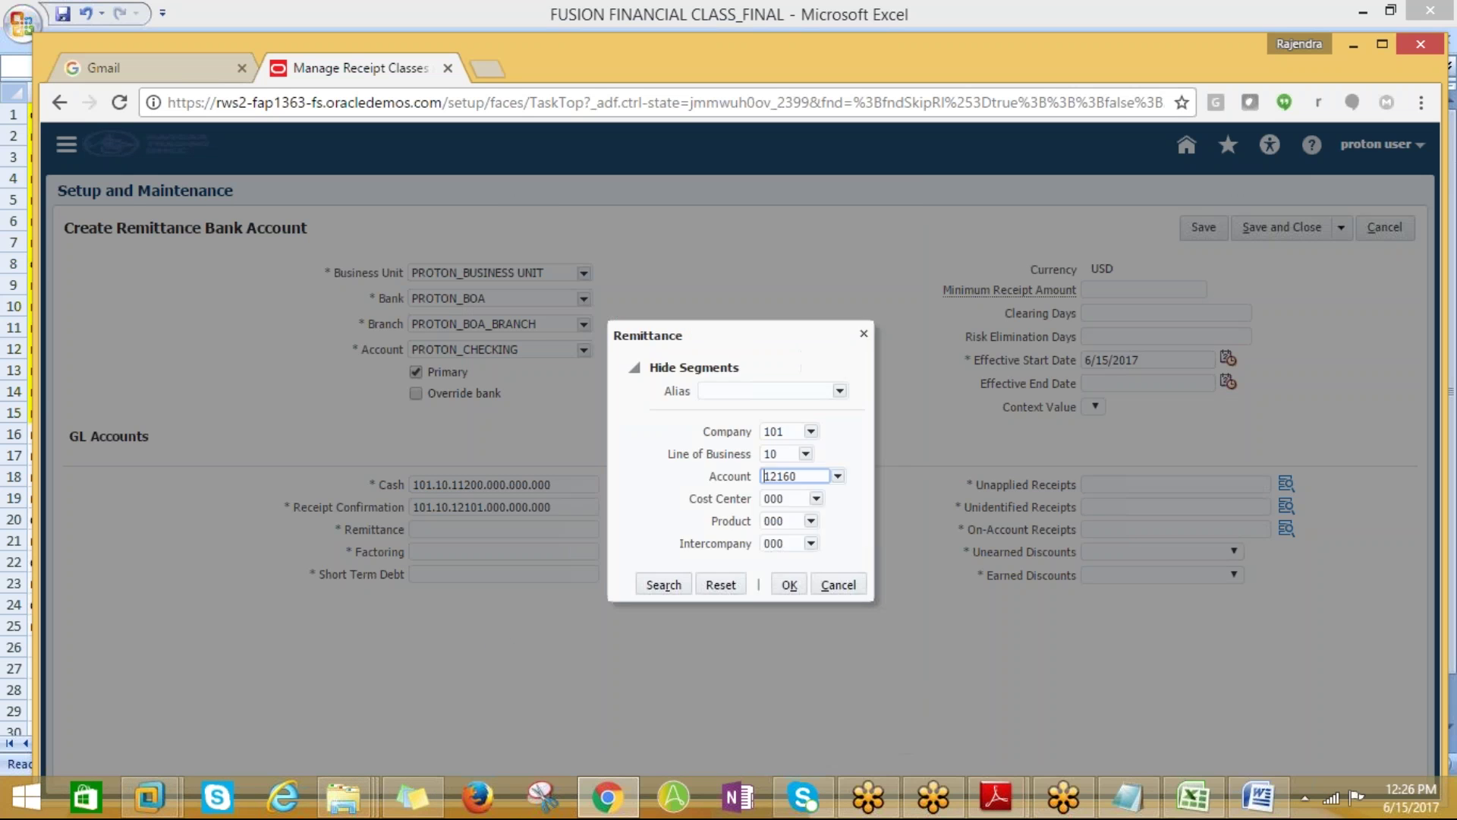
left_click(787, 584)
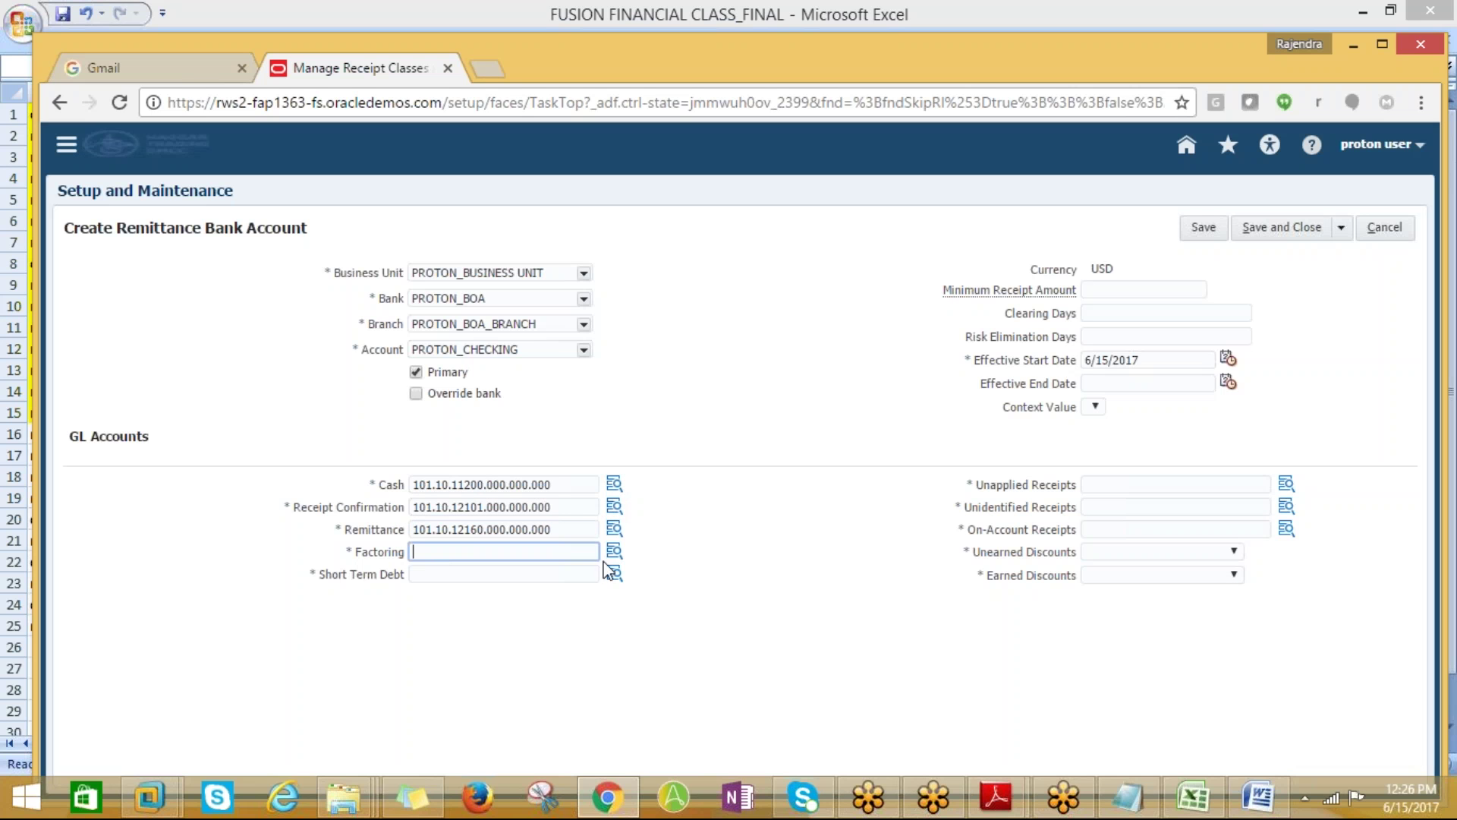
Open the full account search for Factoring and try the description filter %fAC%
left_click(614, 551)
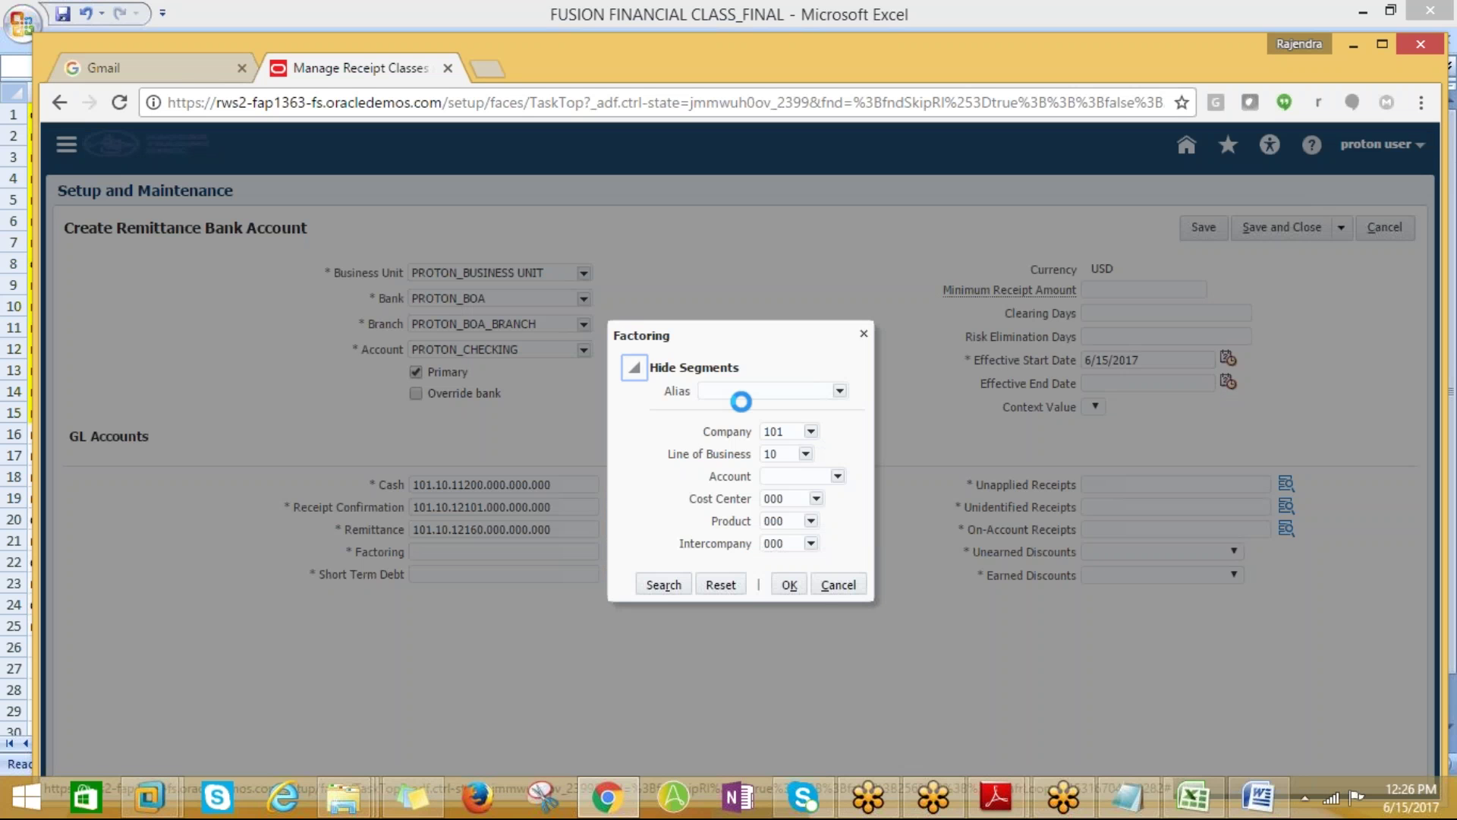
left_click(793, 476)
left_click(838, 476)
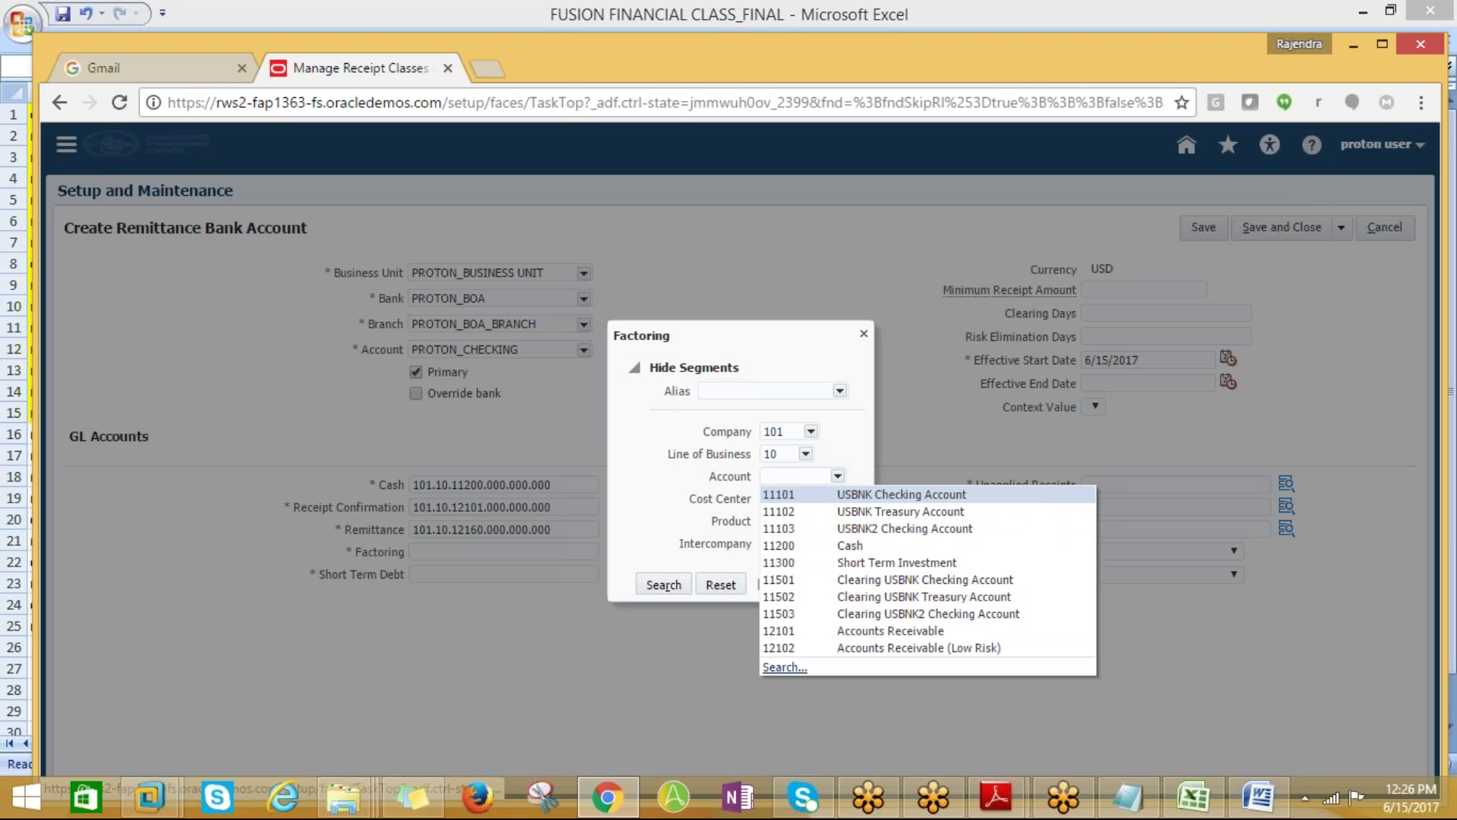
left_click(791, 618)
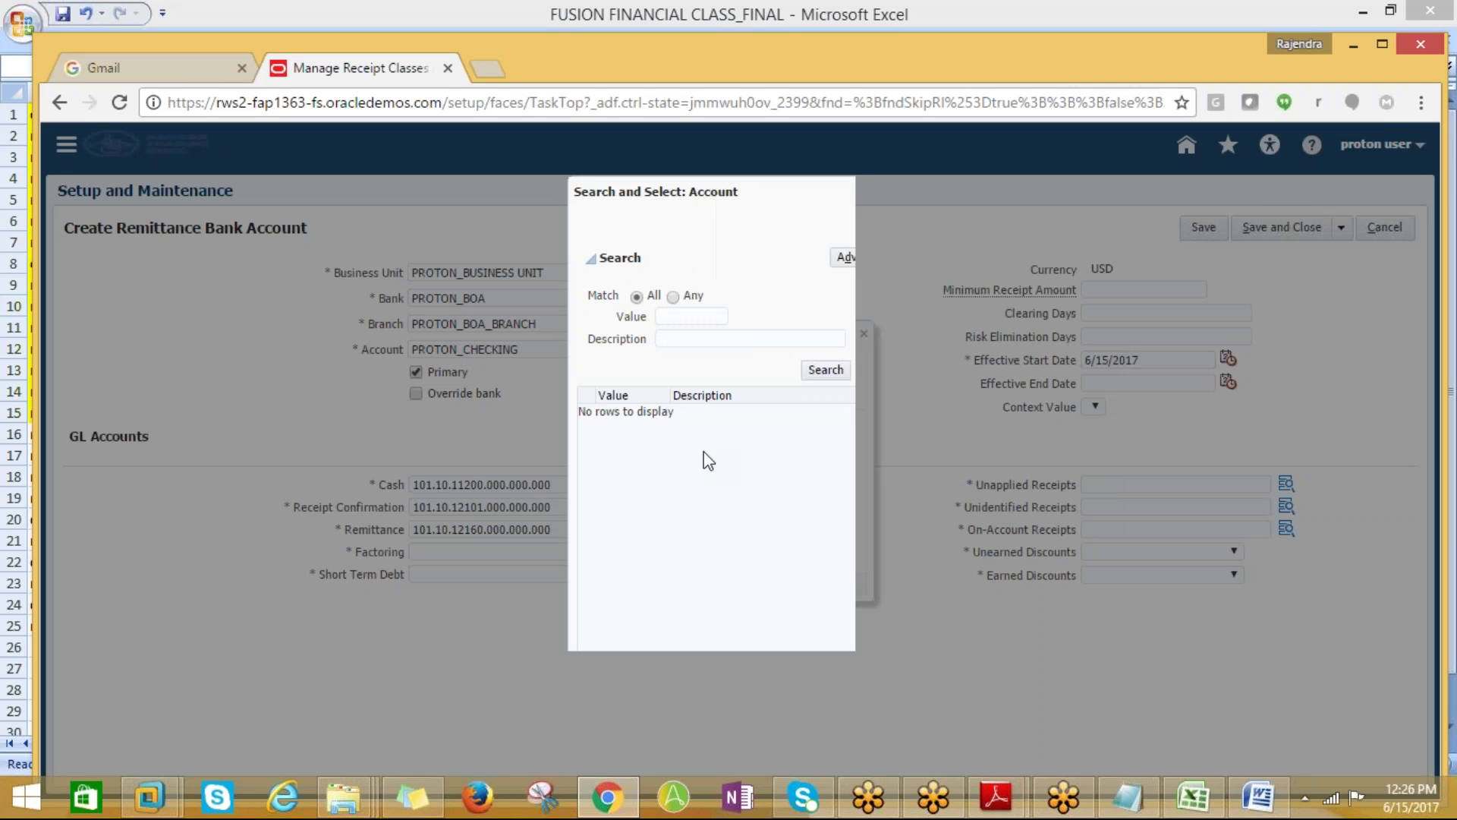
left_click(672, 338)
type("%")
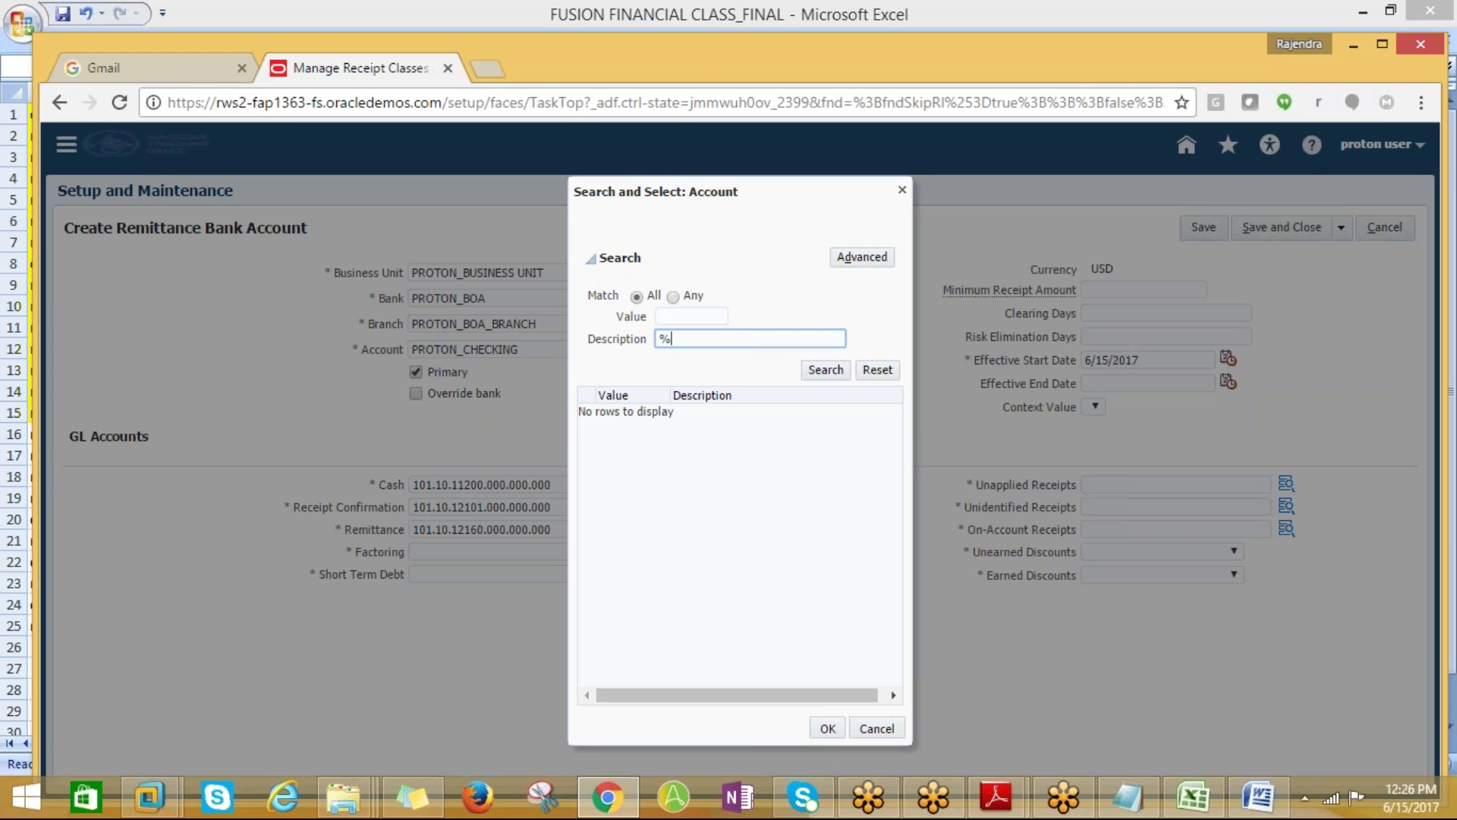
type("fAC%")
left_click(810, 371)
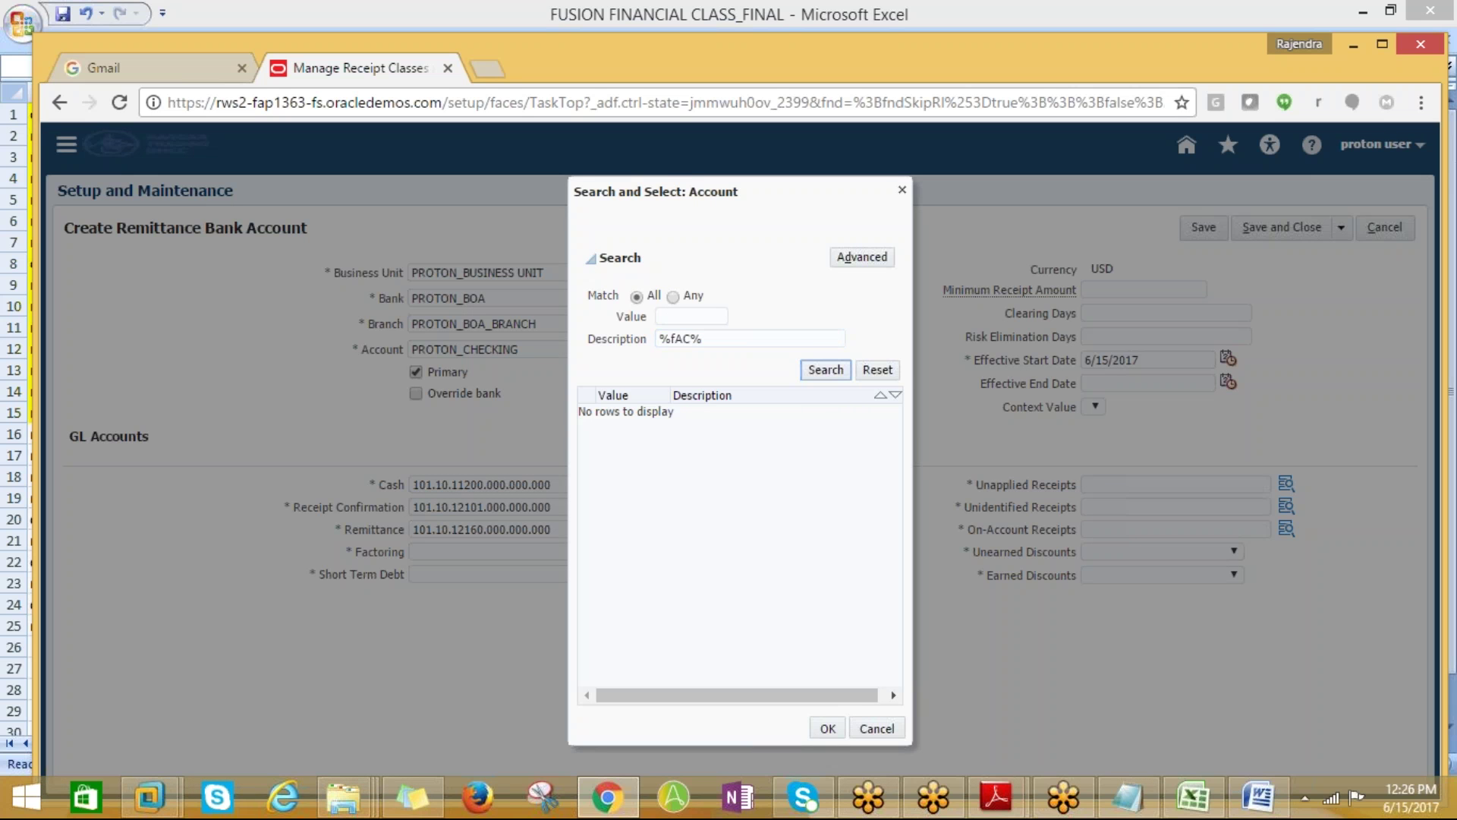
Search %Facto% and set Factoring to 101.10.12150.000.000.000 (12150 Factored Receipts)
key("shift+Tab")
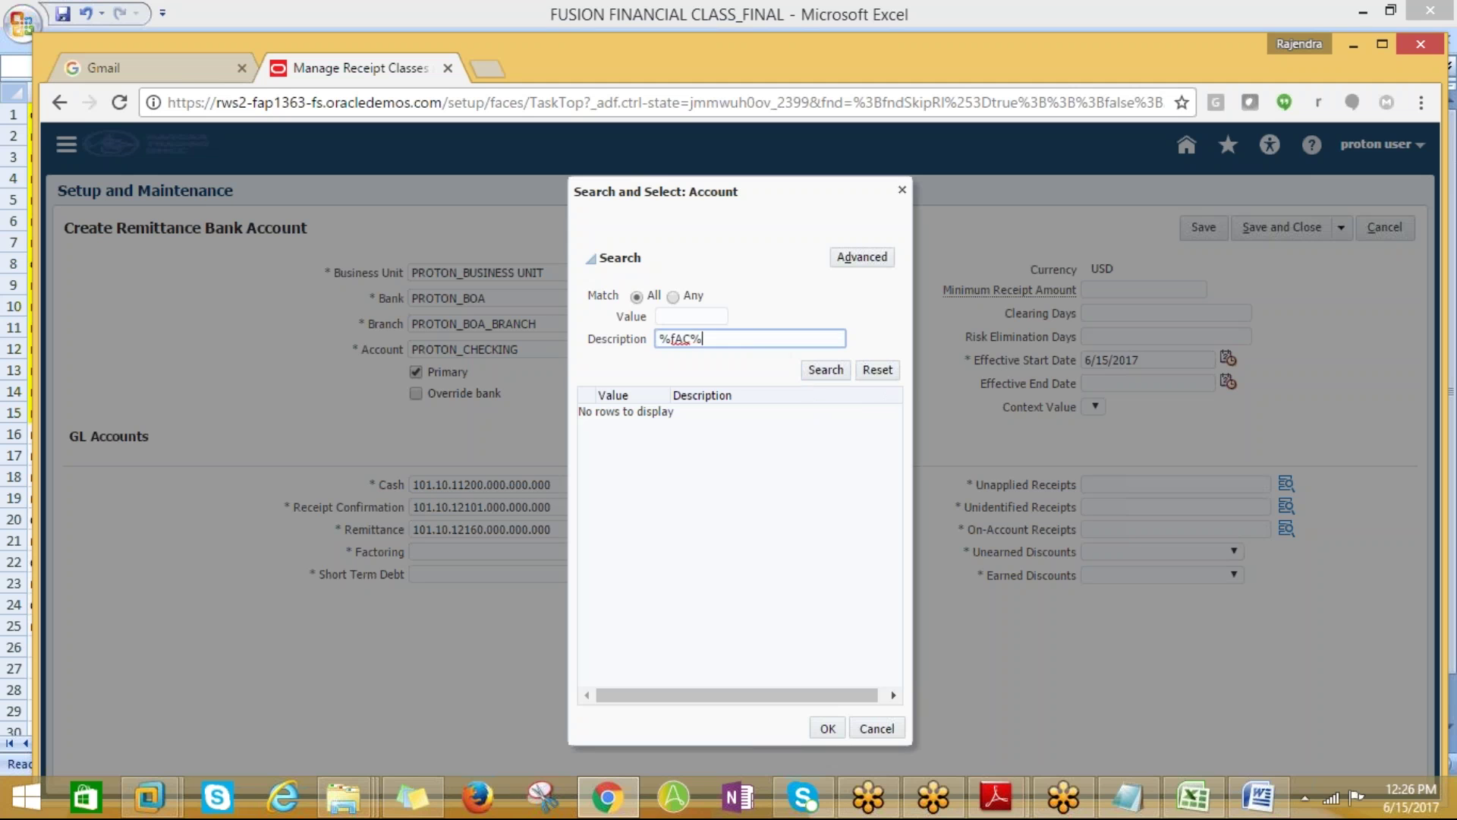
type("%Facto%")
left_click(807, 372)
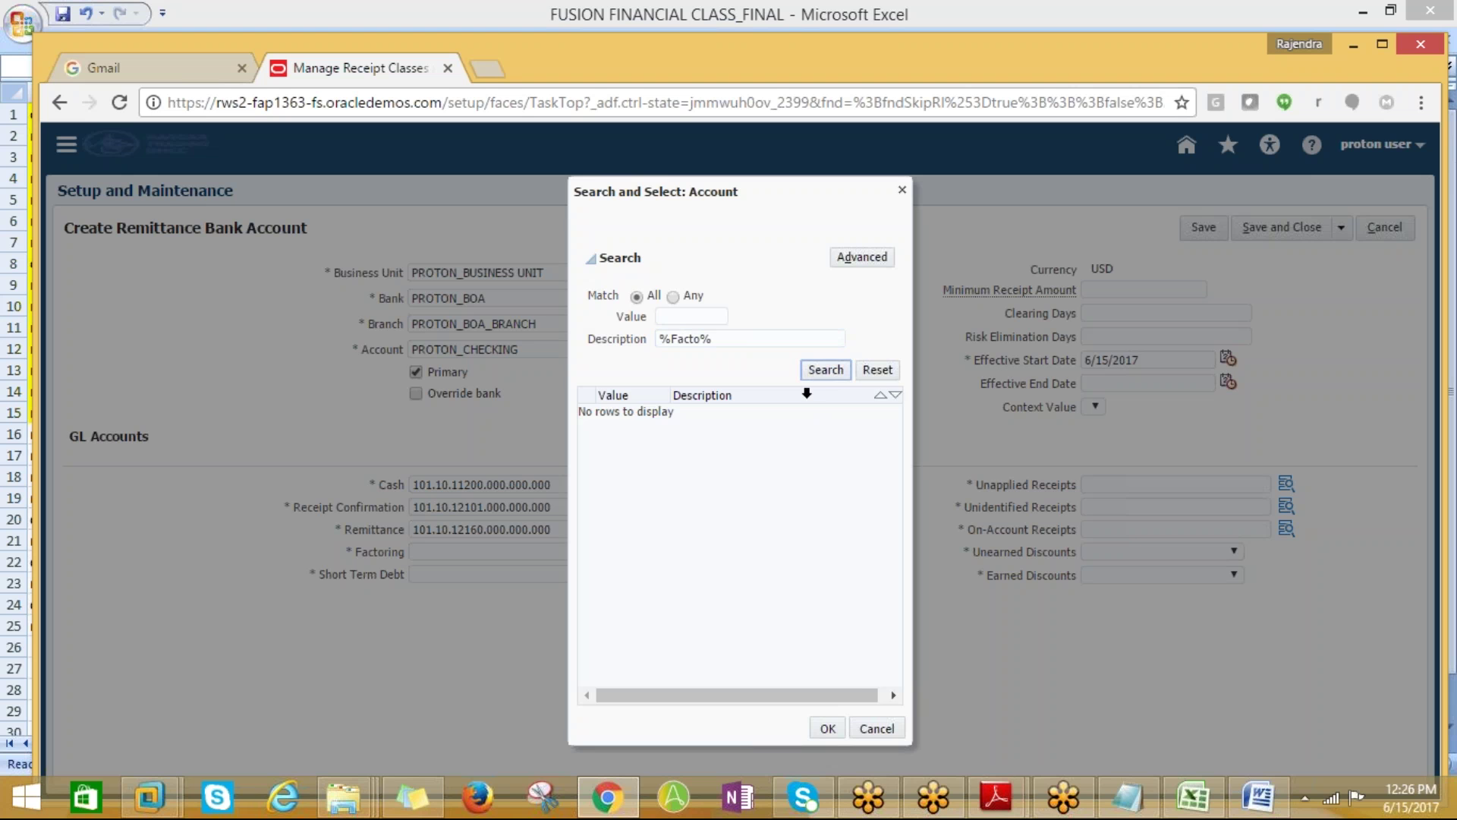
left_click(725, 415)
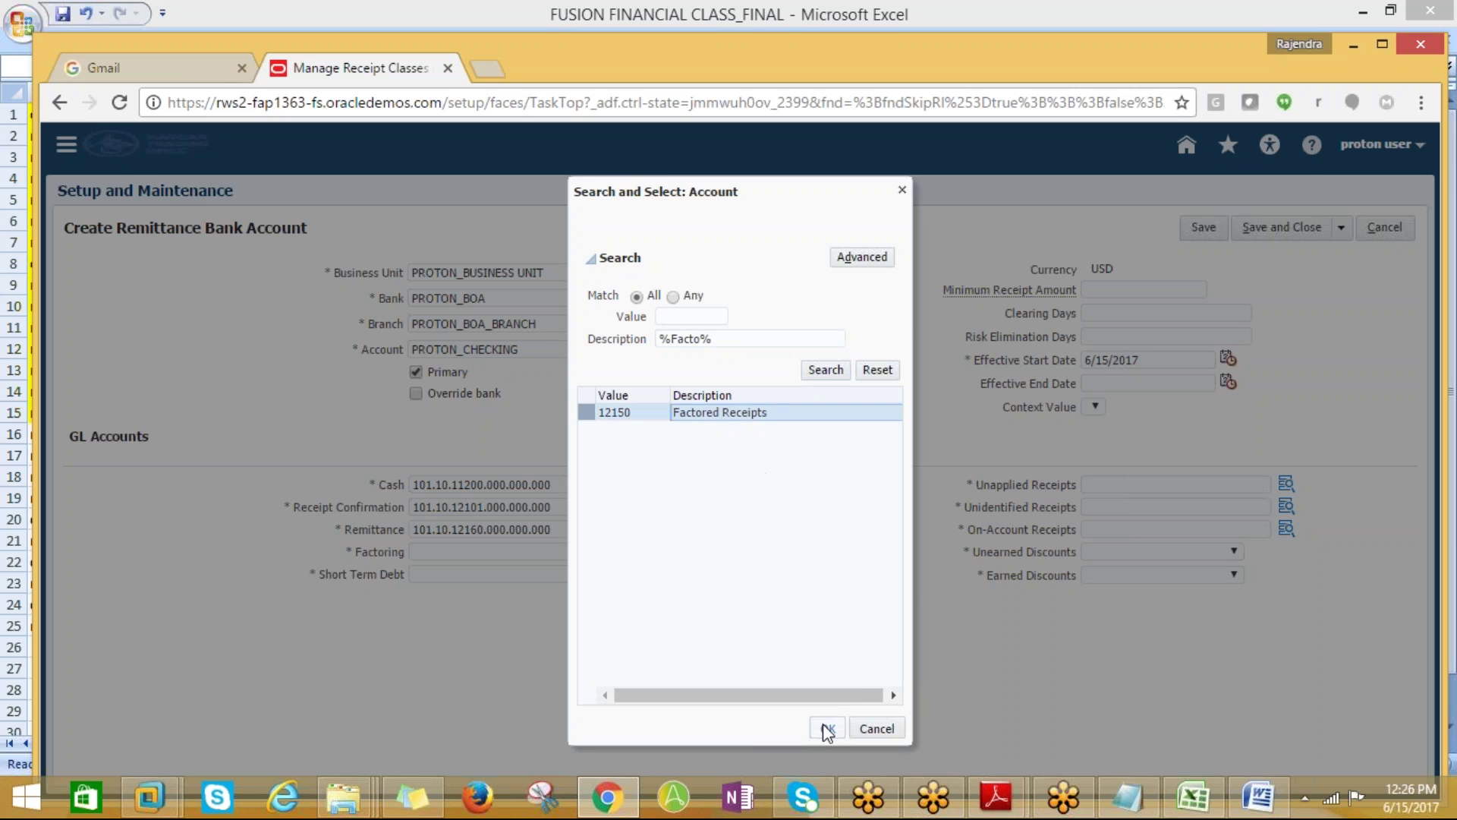
left_click(827, 729)
left_click(789, 584)
left_click(488, 574)
left_click(756, 607)
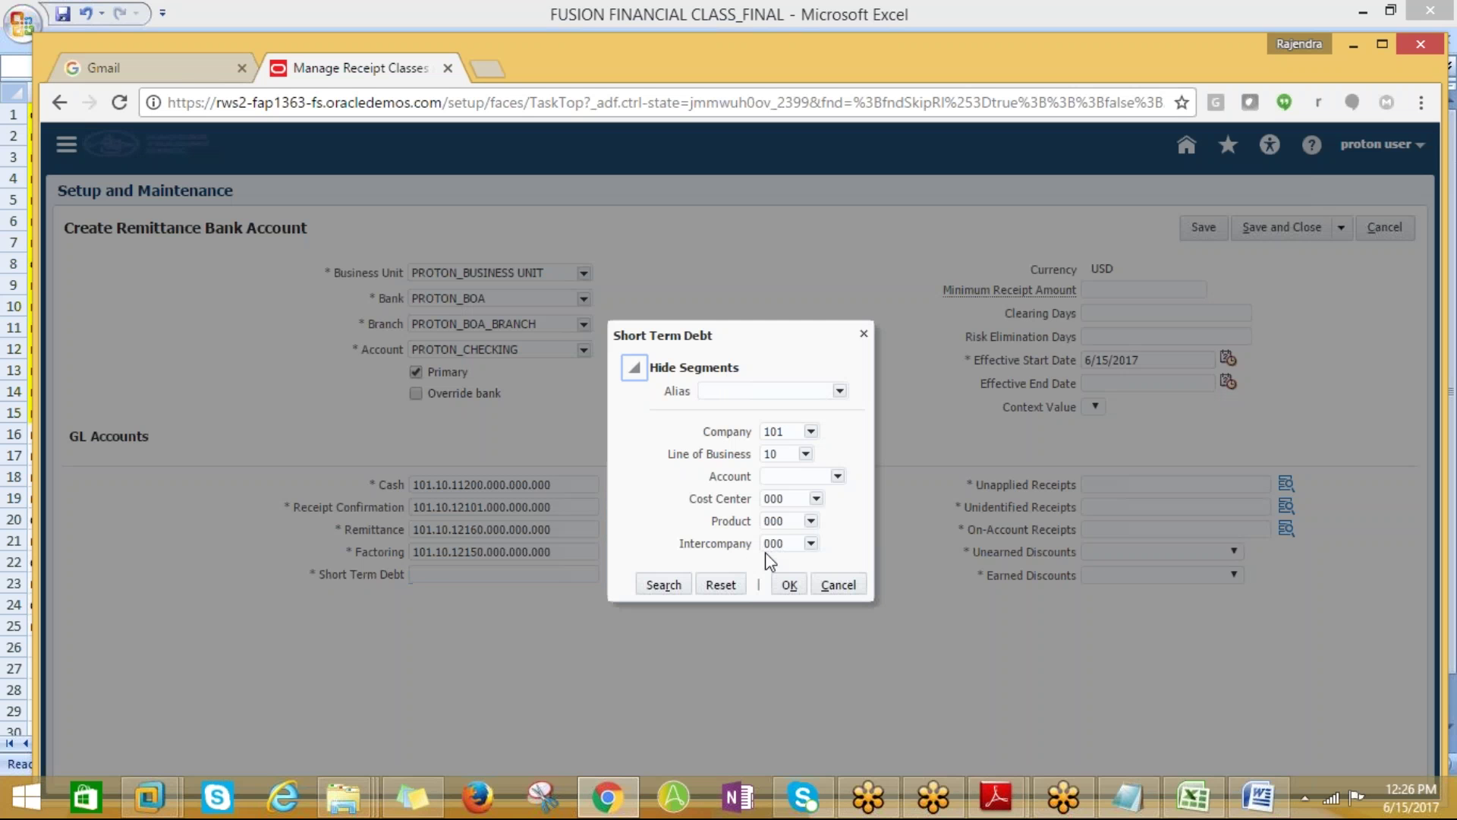
Search descriptions for %dEeb% and set Short Term Debt to 101.10.21200.000.000.000 (21200)
left_click(807, 477)
left_click(782, 668)
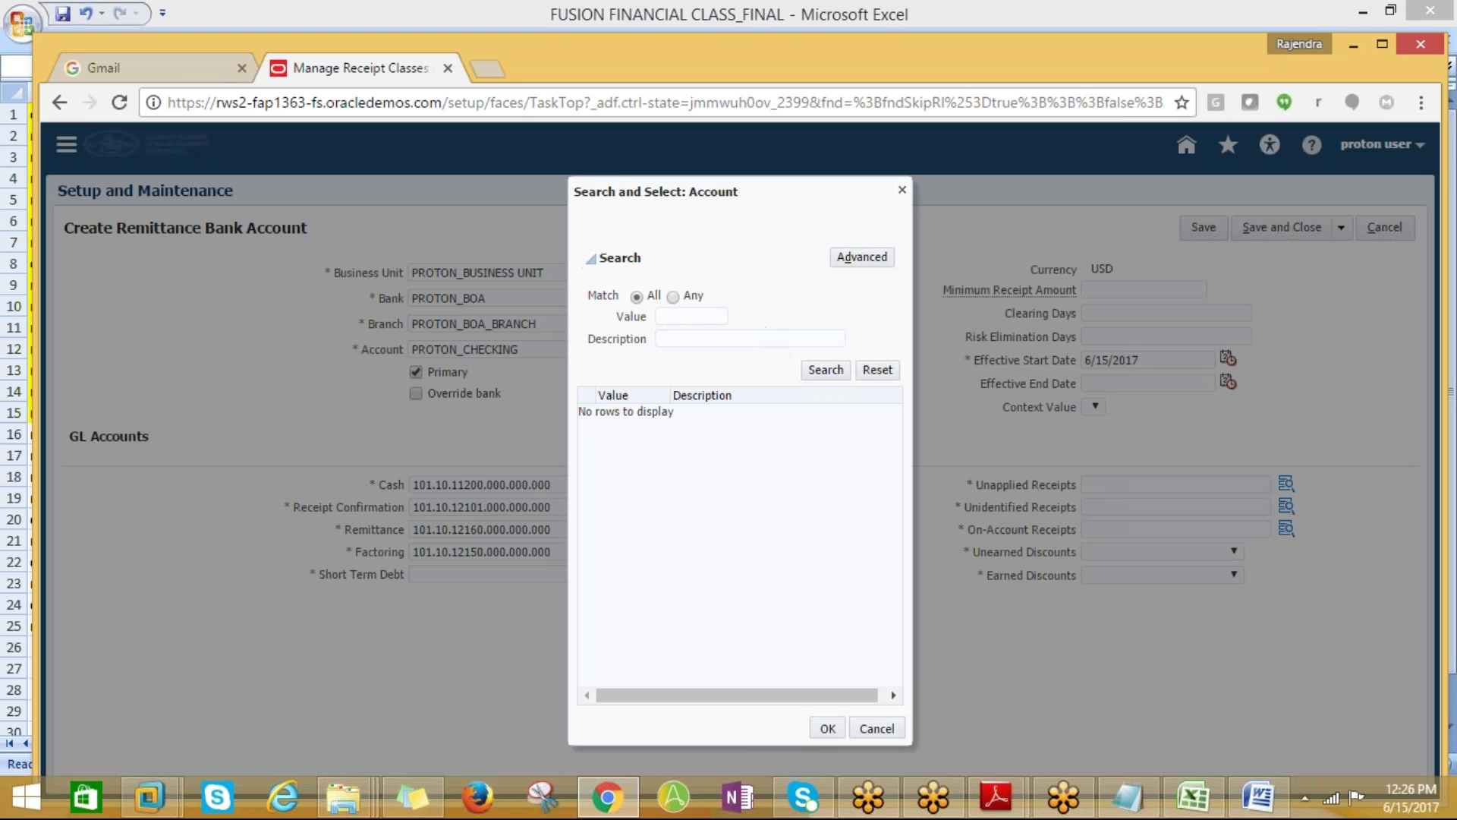
left_click(674, 341)
type("%dE")
type("ebt")
type("%")
key("Return")
left_click(699, 410)
left_click(826, 728)
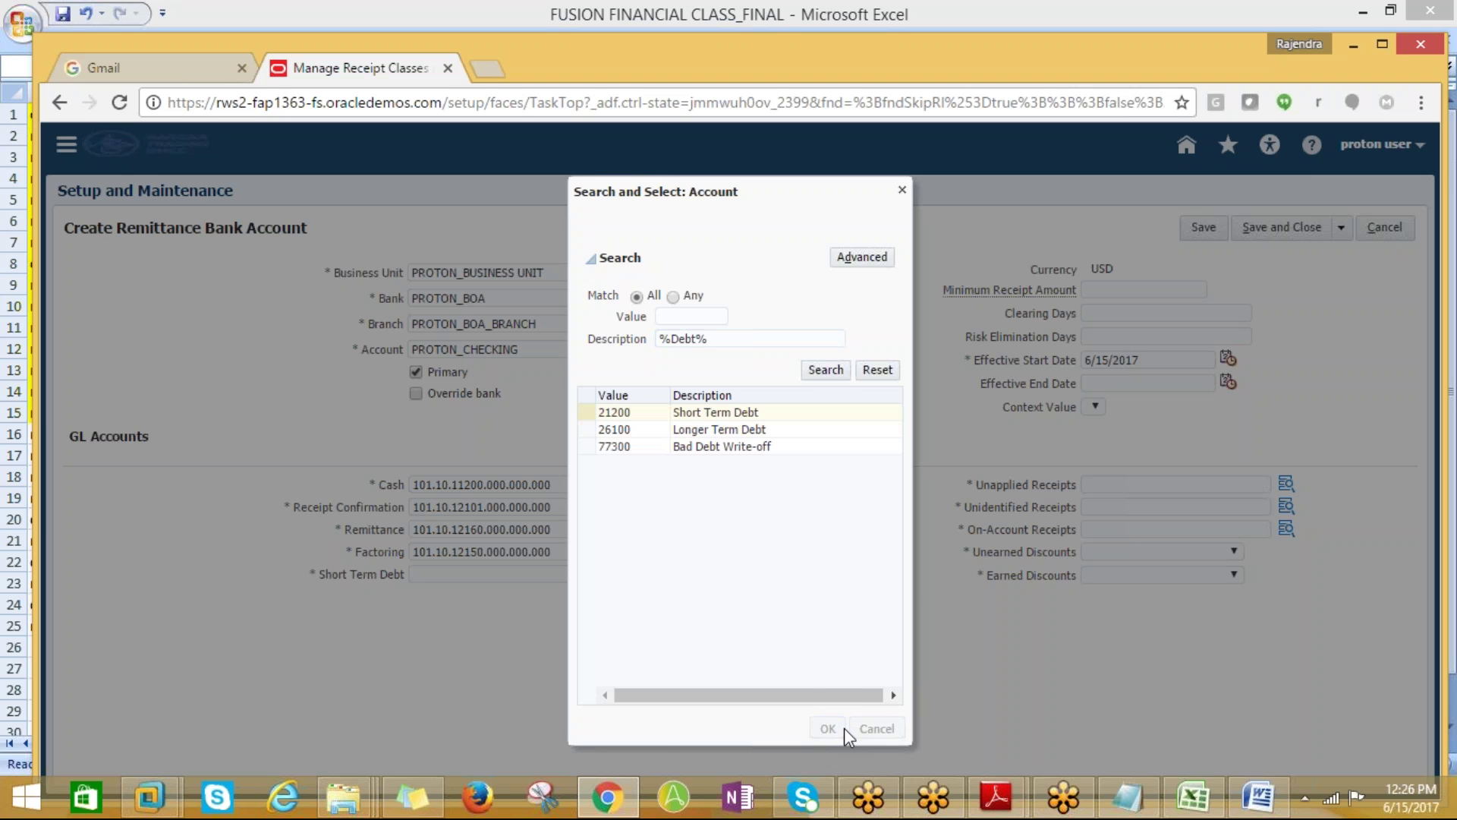
left_click(790, 586)
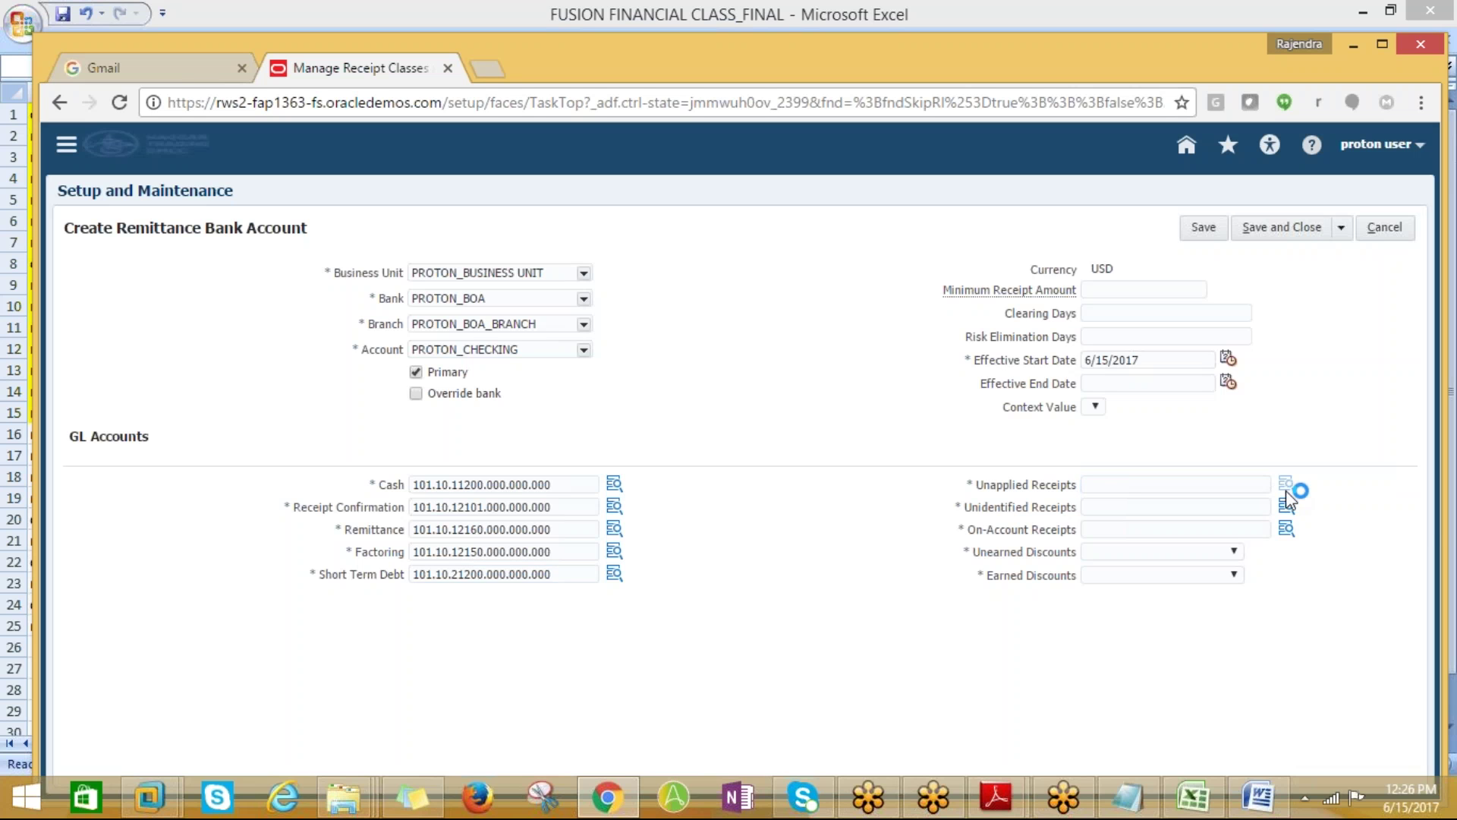
left_click(1286, 487)
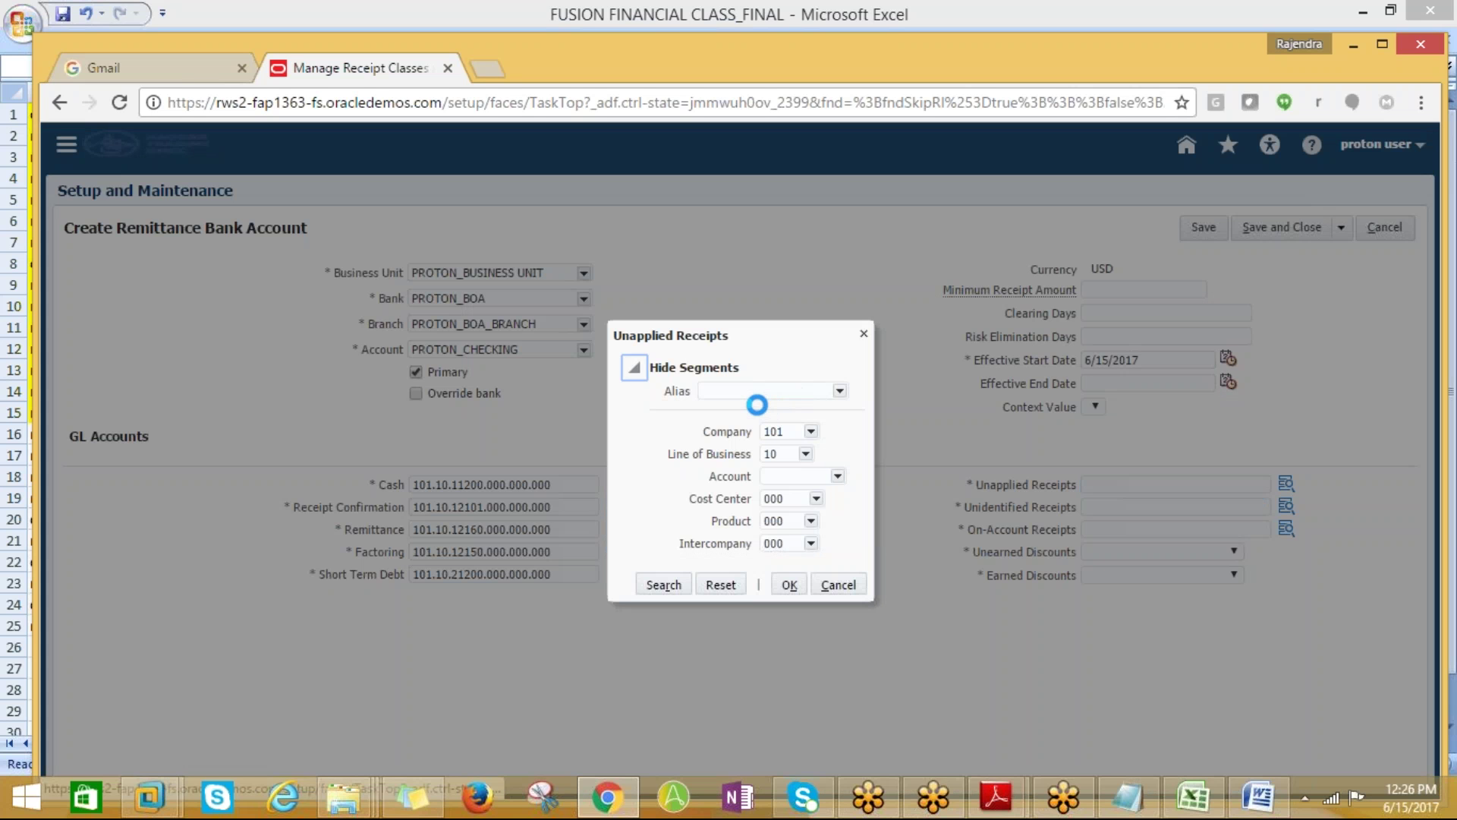
Search descriptions for %finaplied% and set Unapplied Receipts to 101.10.12120.000.000.000 (12120)
left_click(838, 476)
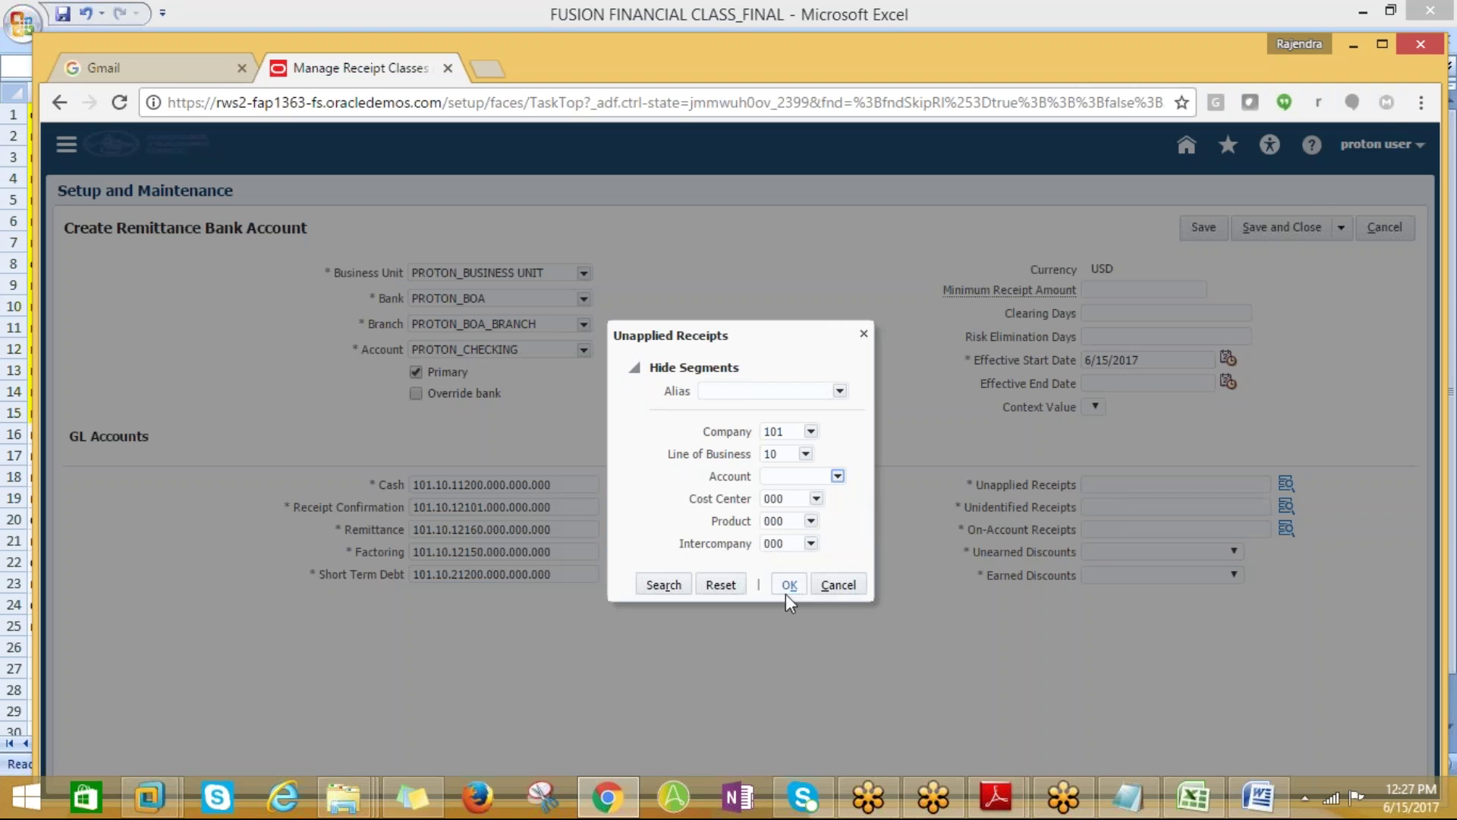
left_click(781, 671)
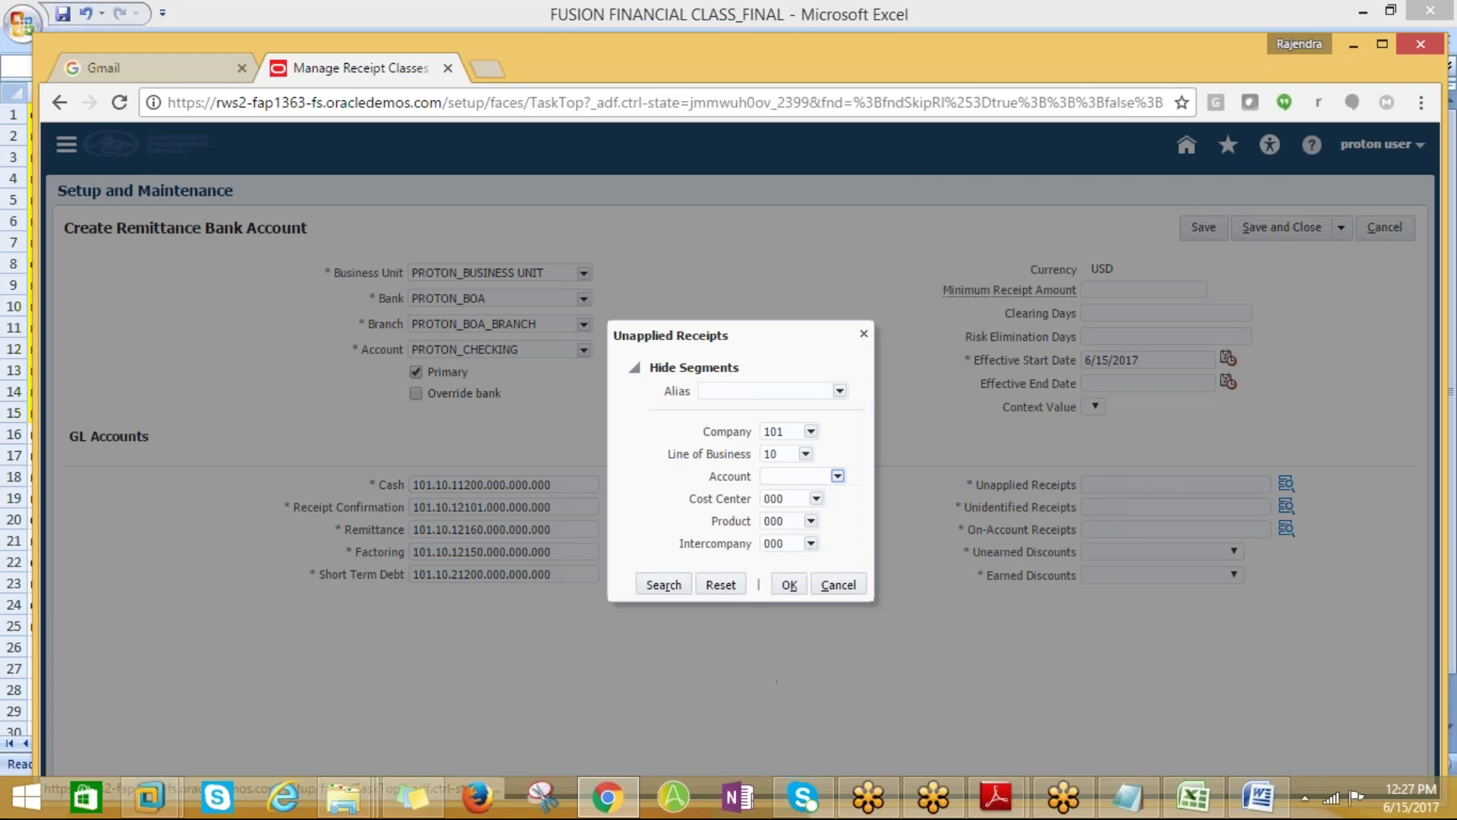
left_click(675, 339)
type("%")
type("fina")
type("plied%")
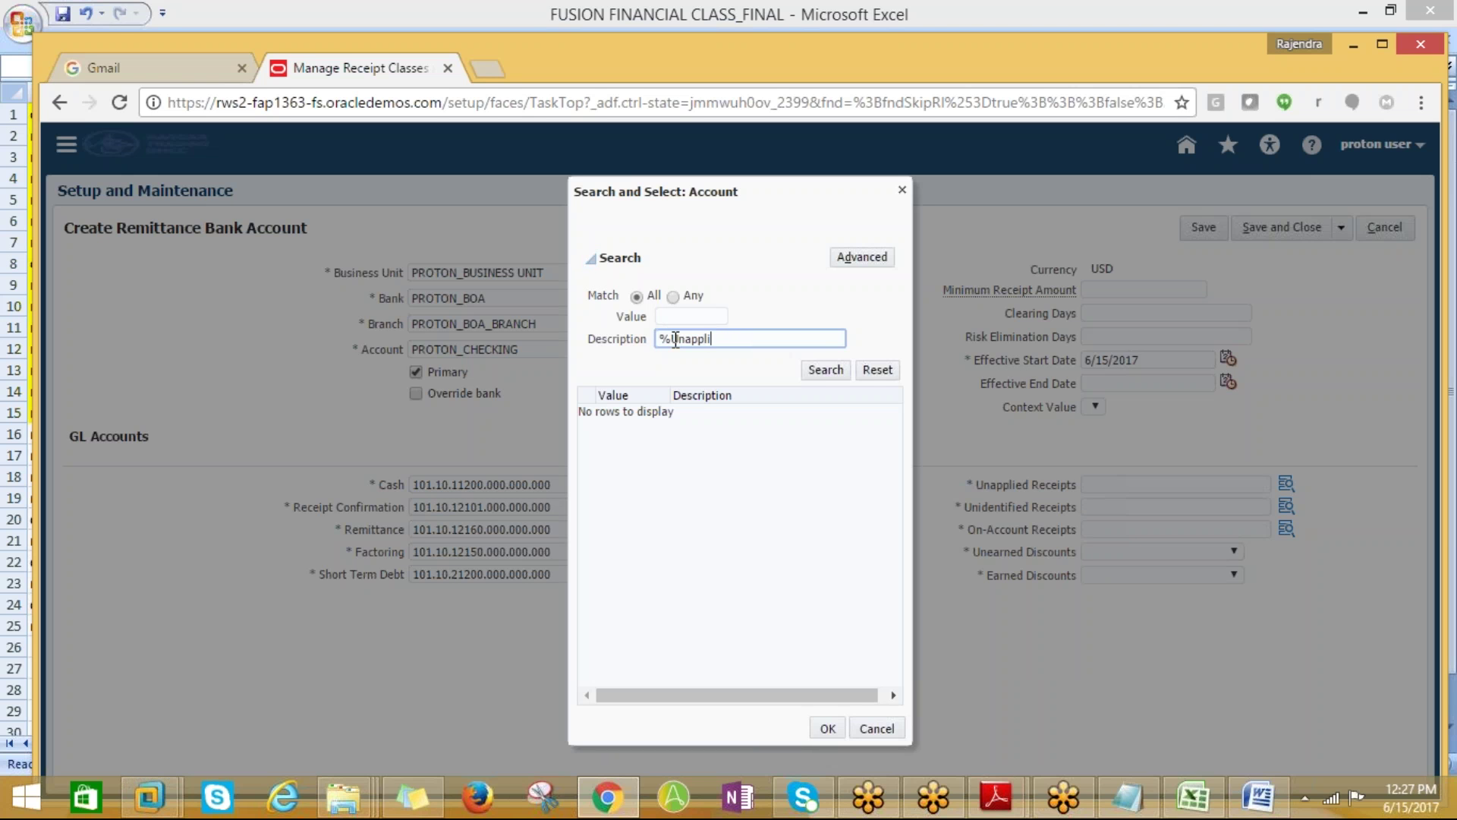
left_click(807, 365)
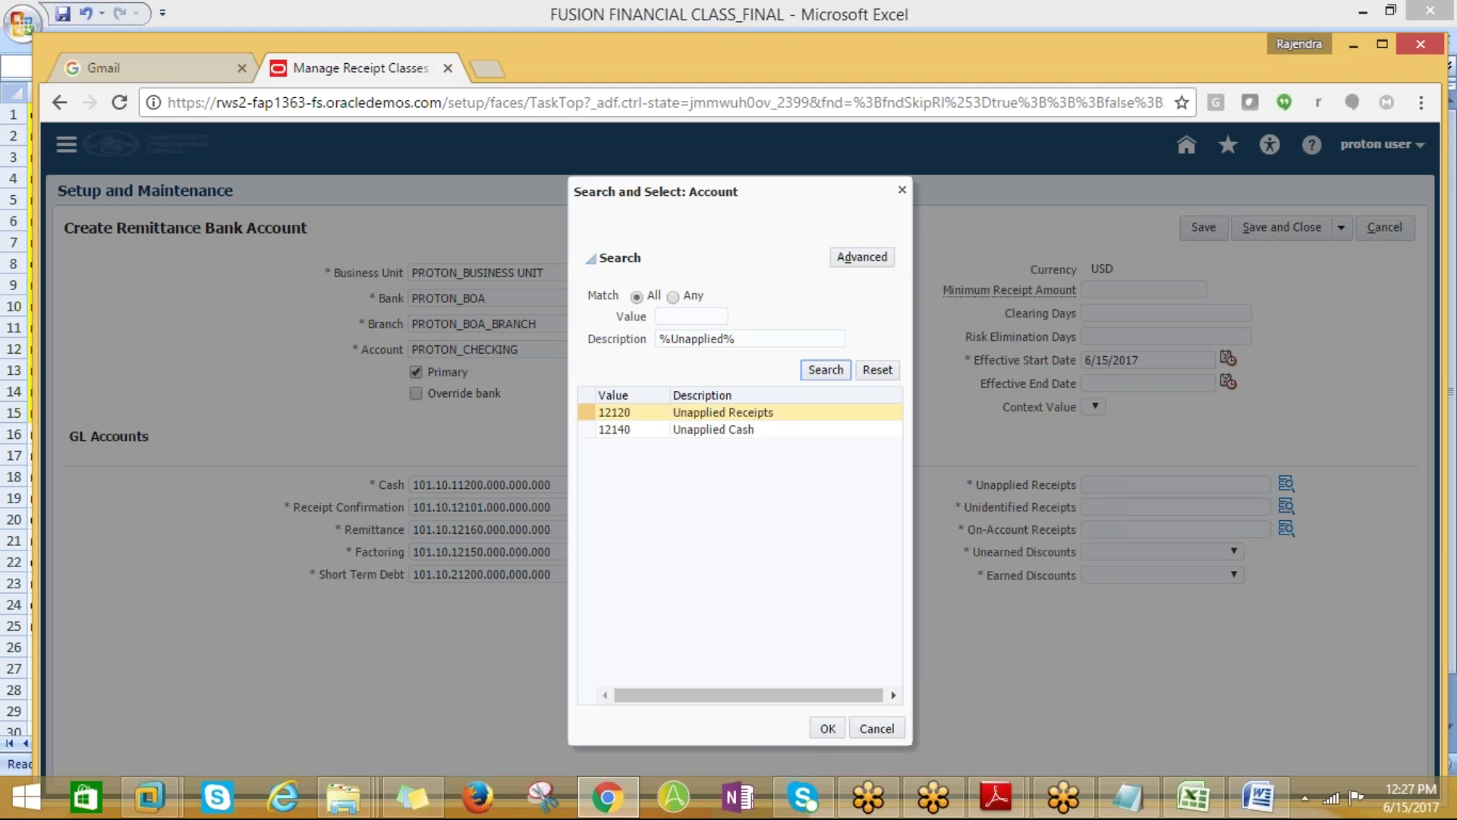
left_click(725, 418)
left_click(828, 730)
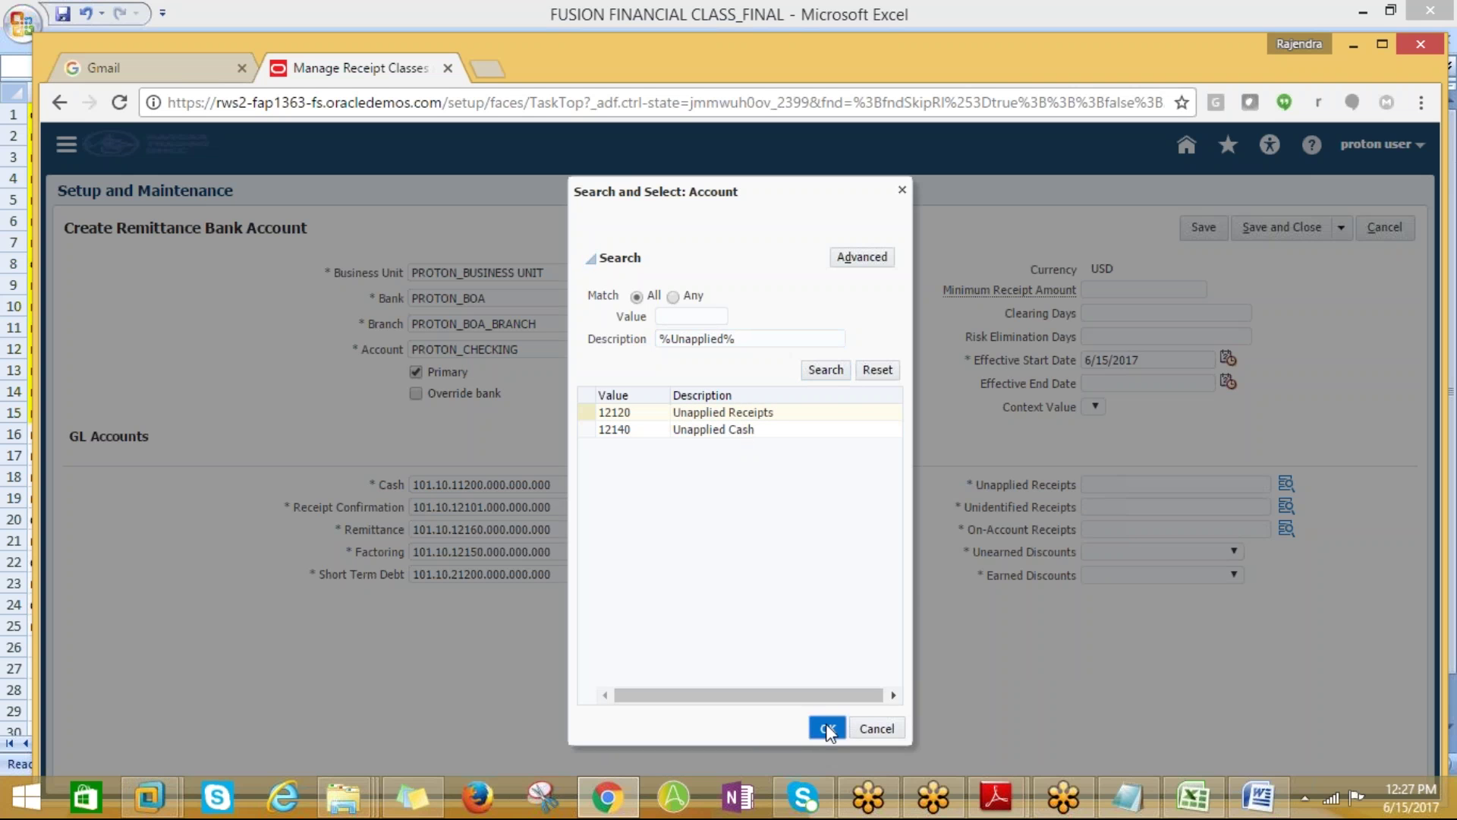
left_click(787, 585)
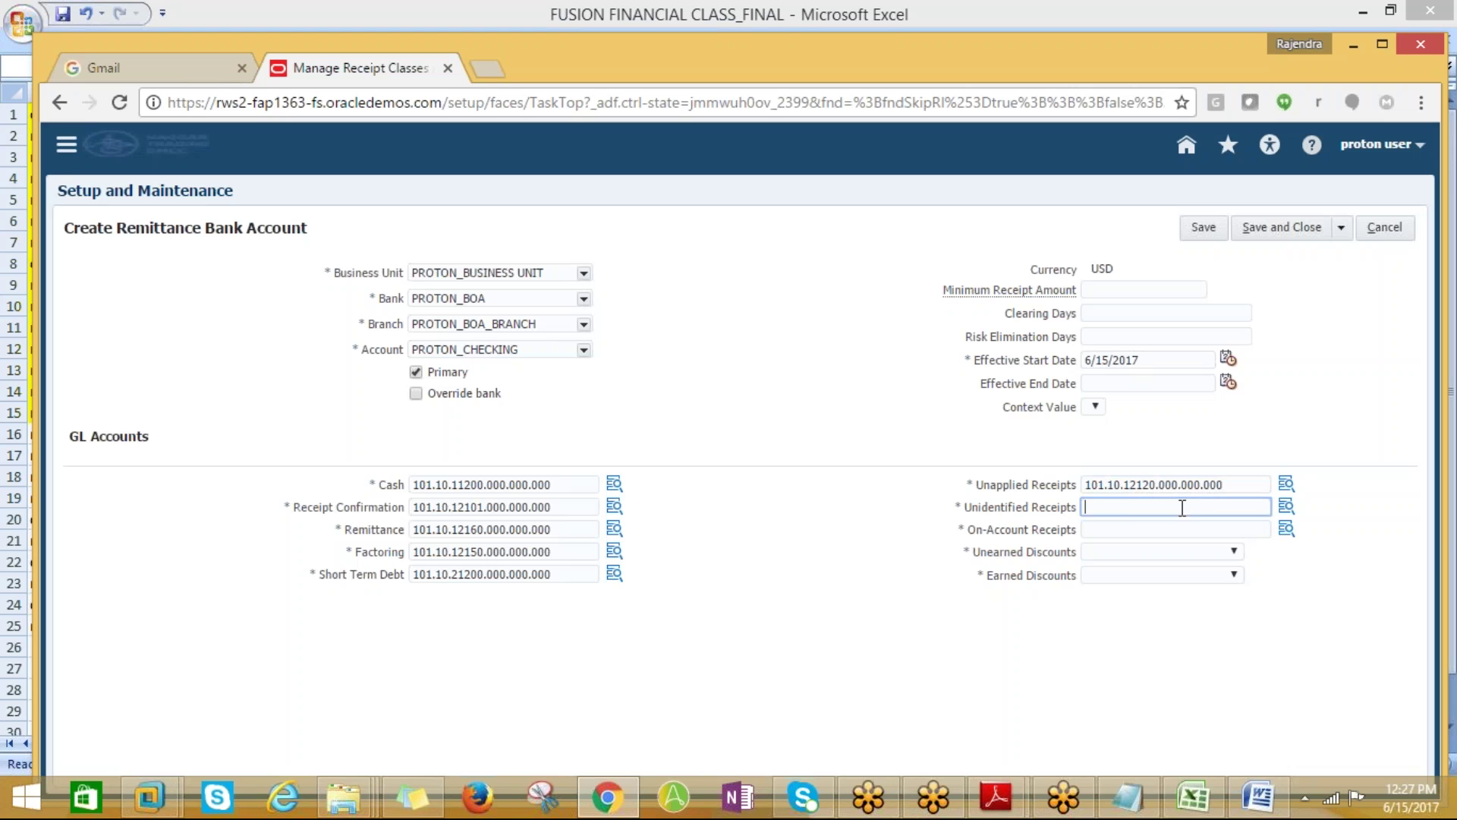
Search %Uniden% and assign 12130 Unidentified Receipts, giving 101.10.12130.000.000.000
left_click(1286, 525)
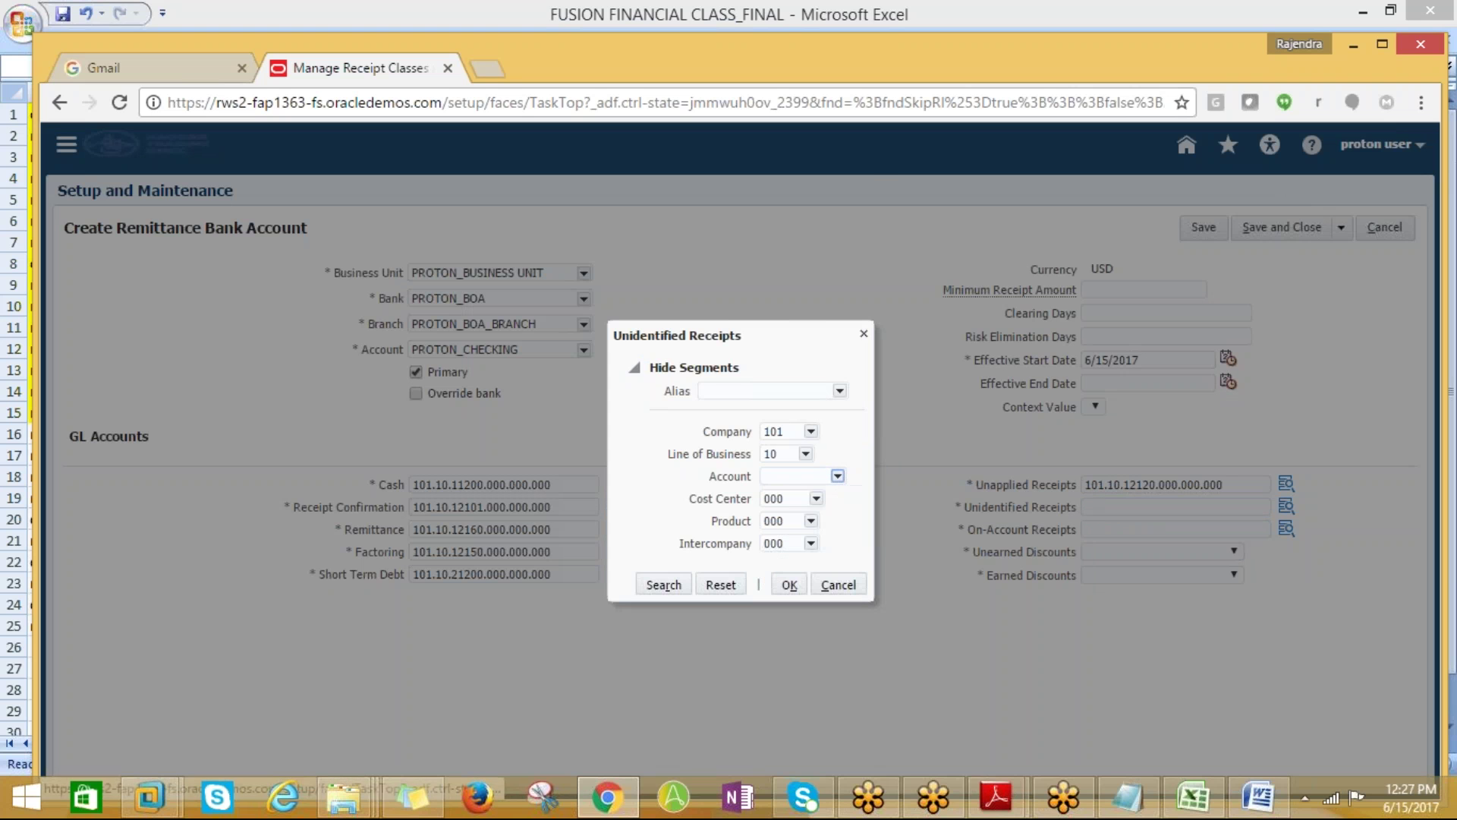
left_click(670, 338)
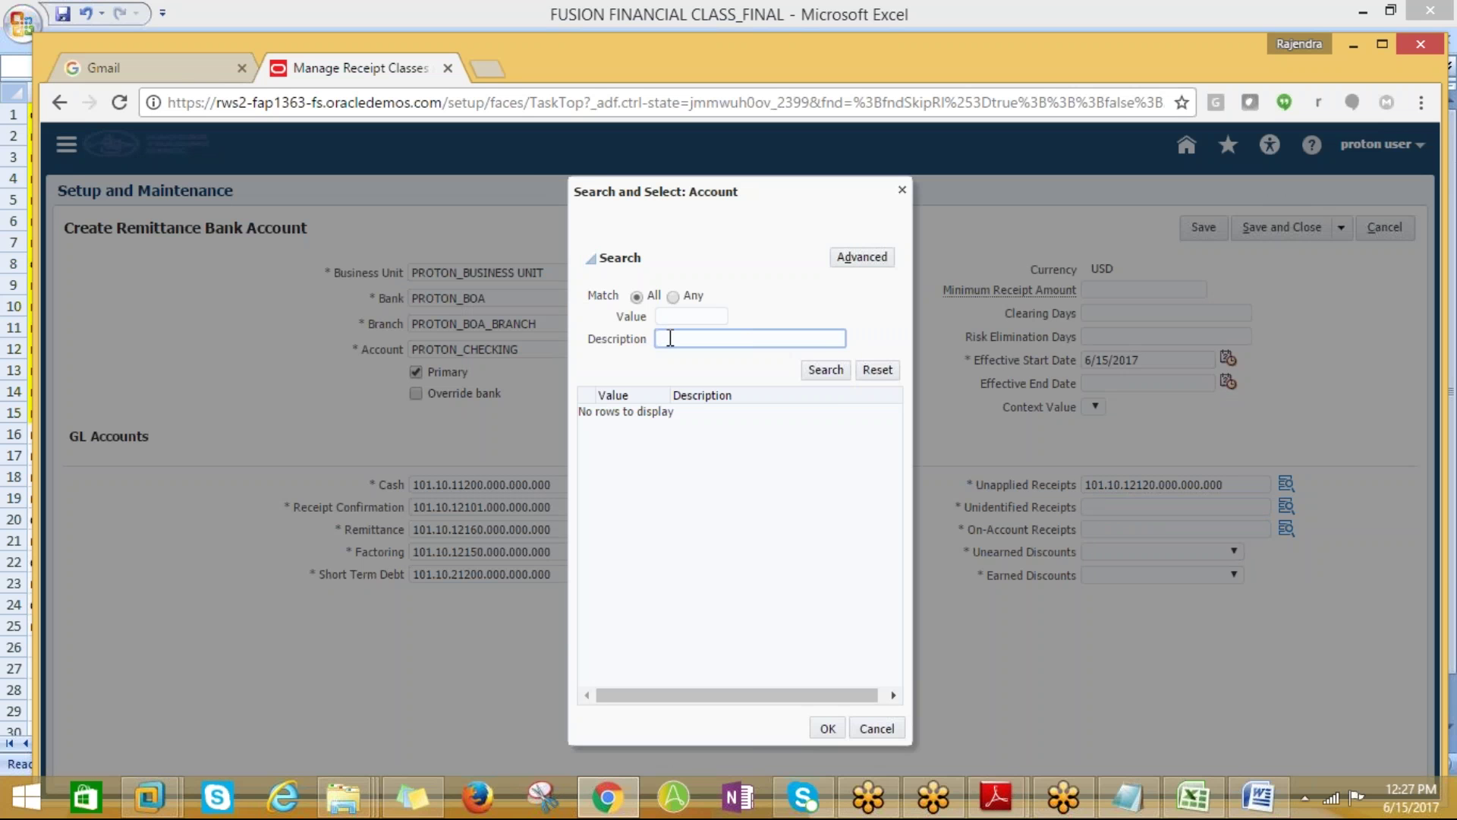
type("%Uniden%")
left_click(826, 371)
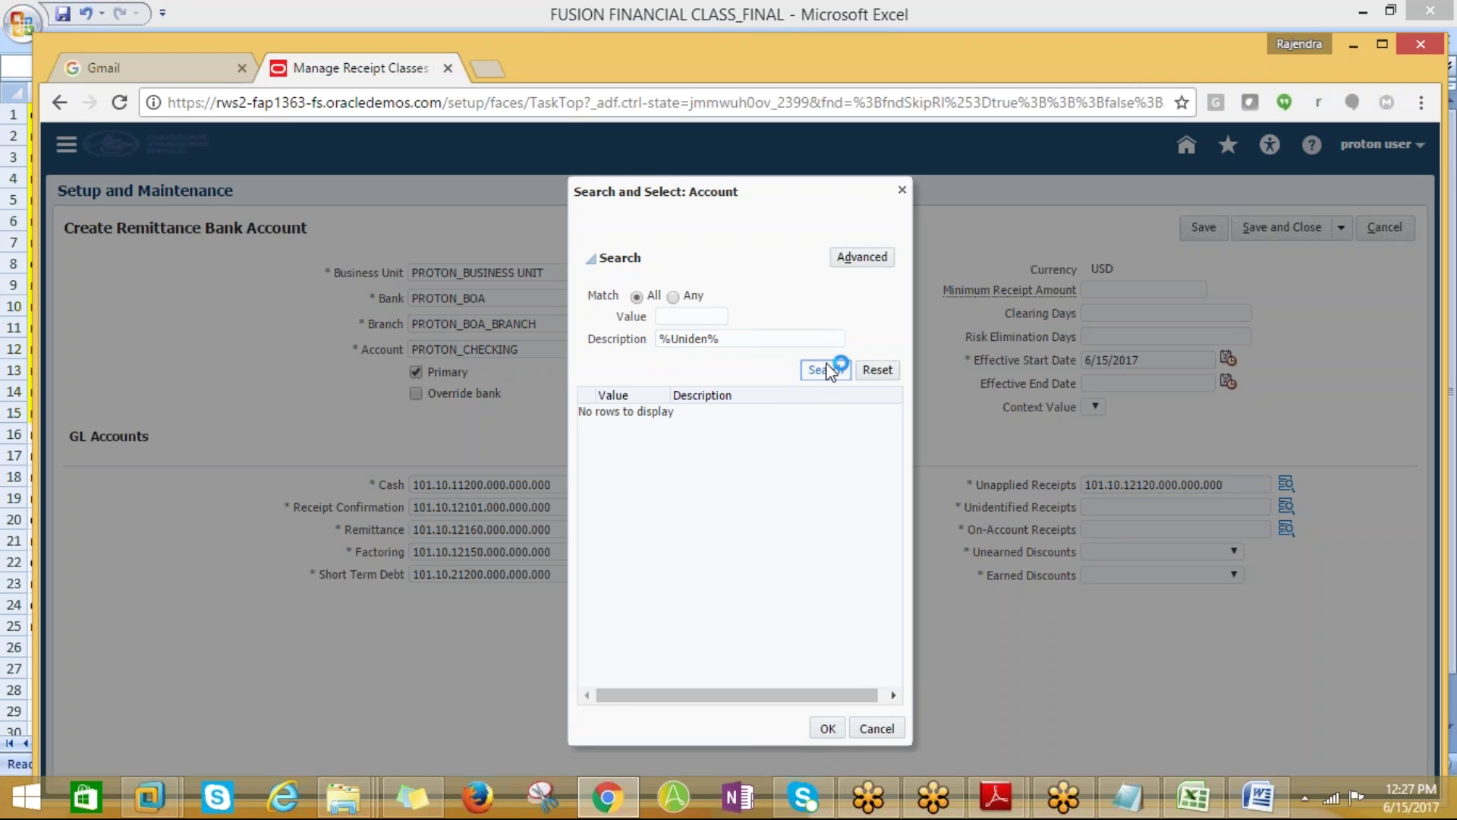
left_click(749, 417)
left_click(827, 728)
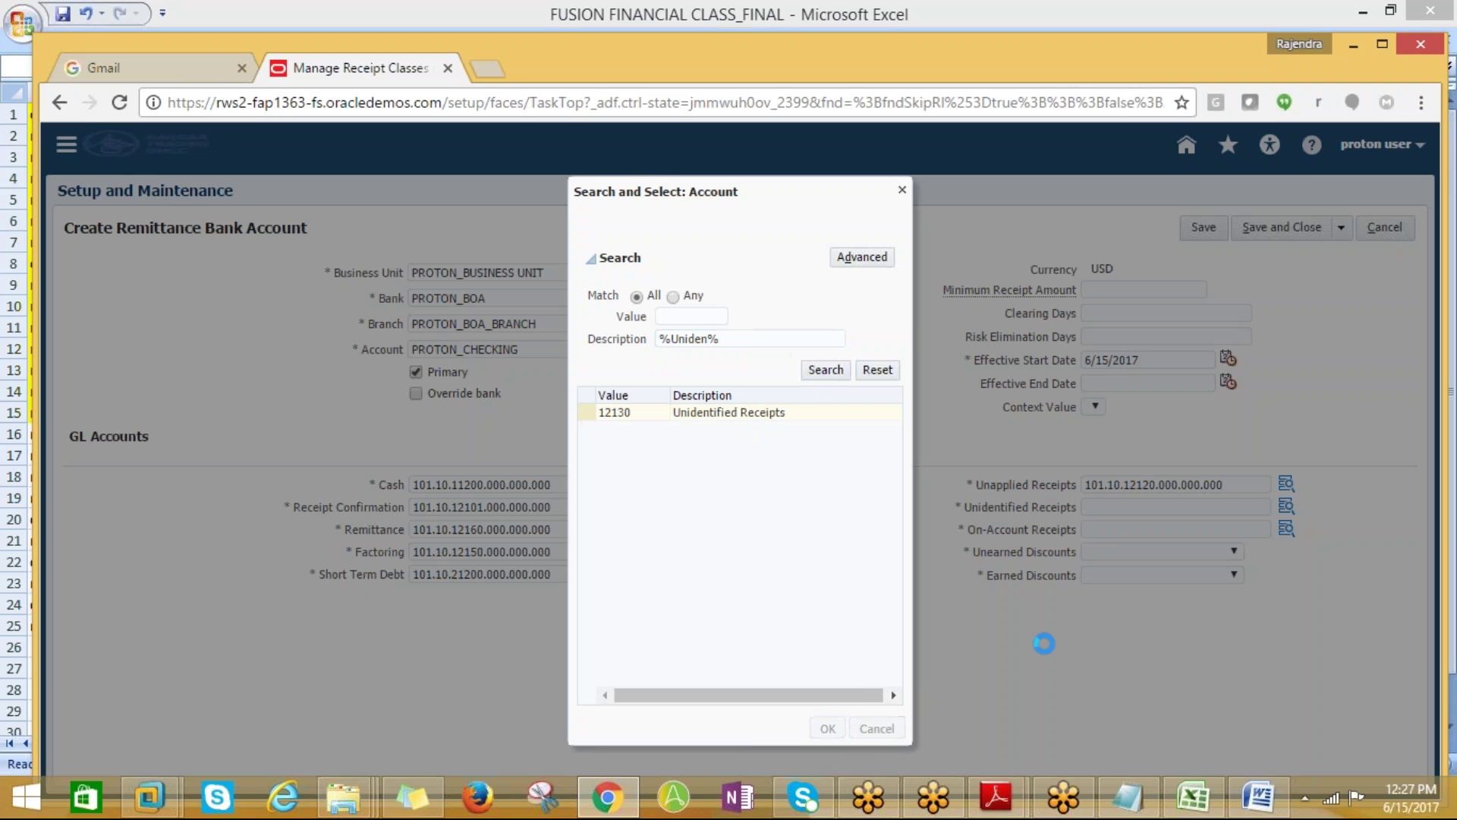
left_click(786, 585)
left_click(1093, 529)
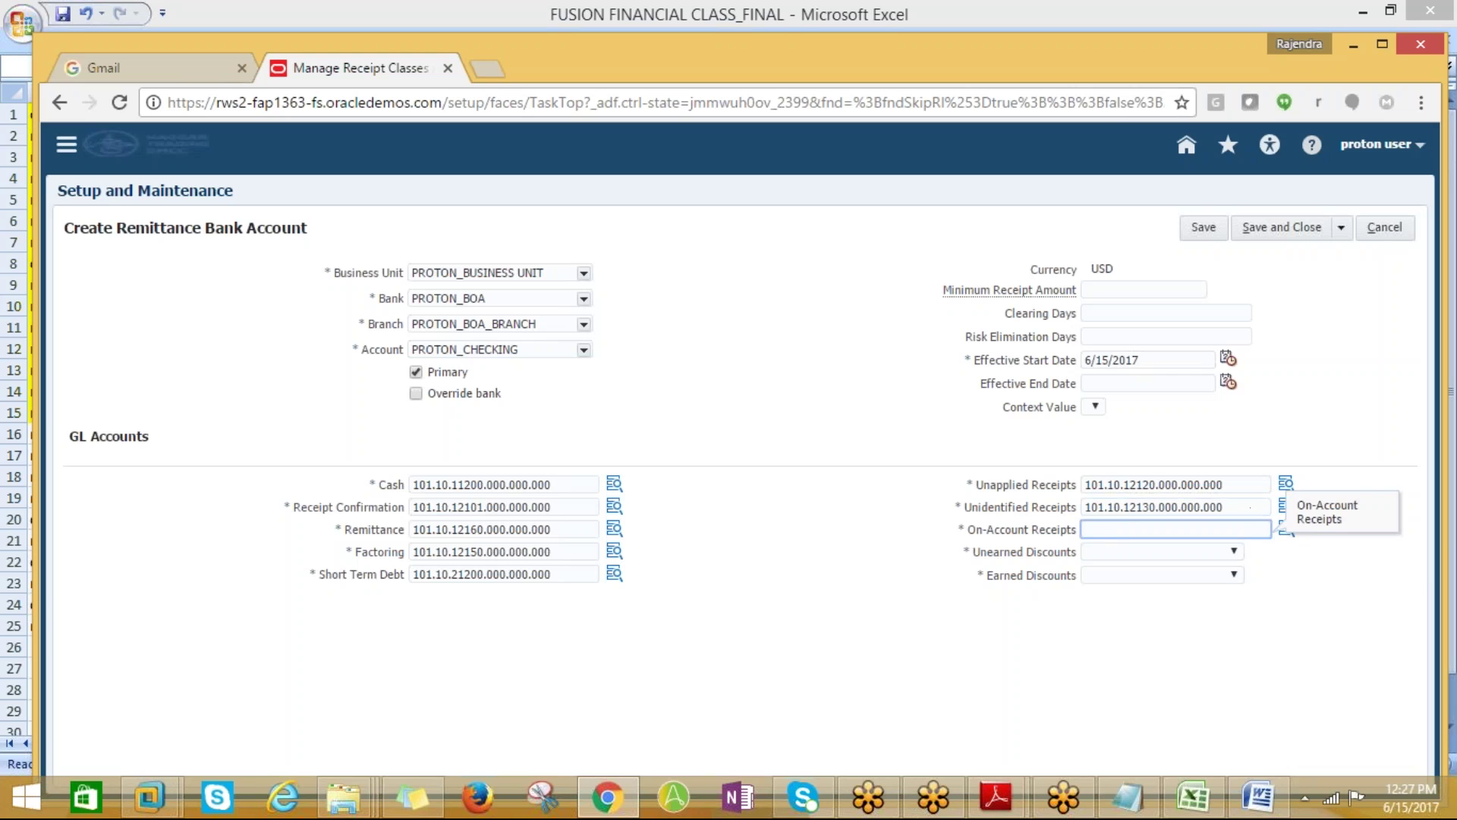
Search %On-Acc% then %On%, pick 12110 On Account Receipts, and dismiss the invalid-combination error
left_click(1286, 529)
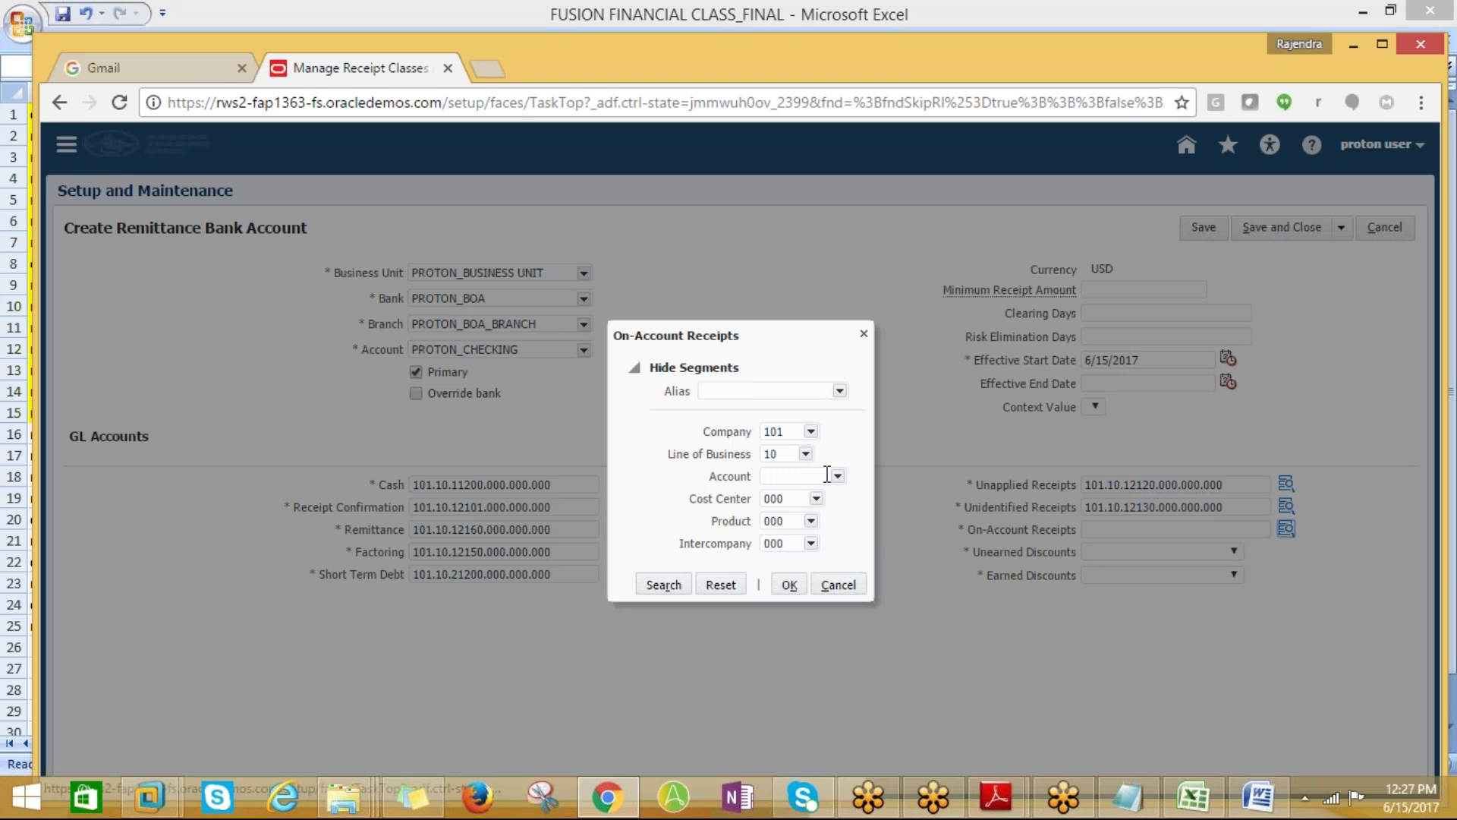
left_click(838, 476)
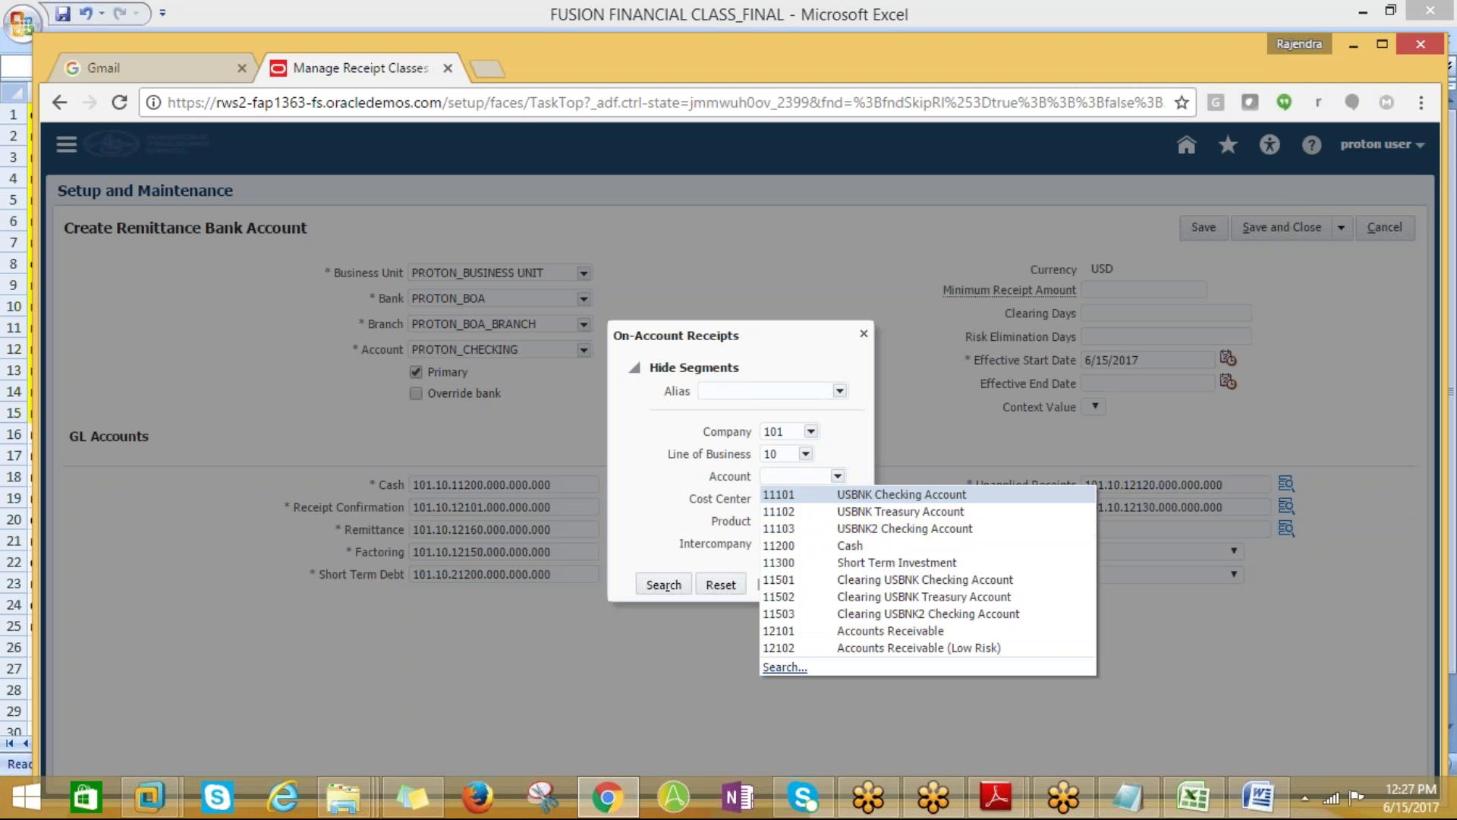
left_click(788, 678)
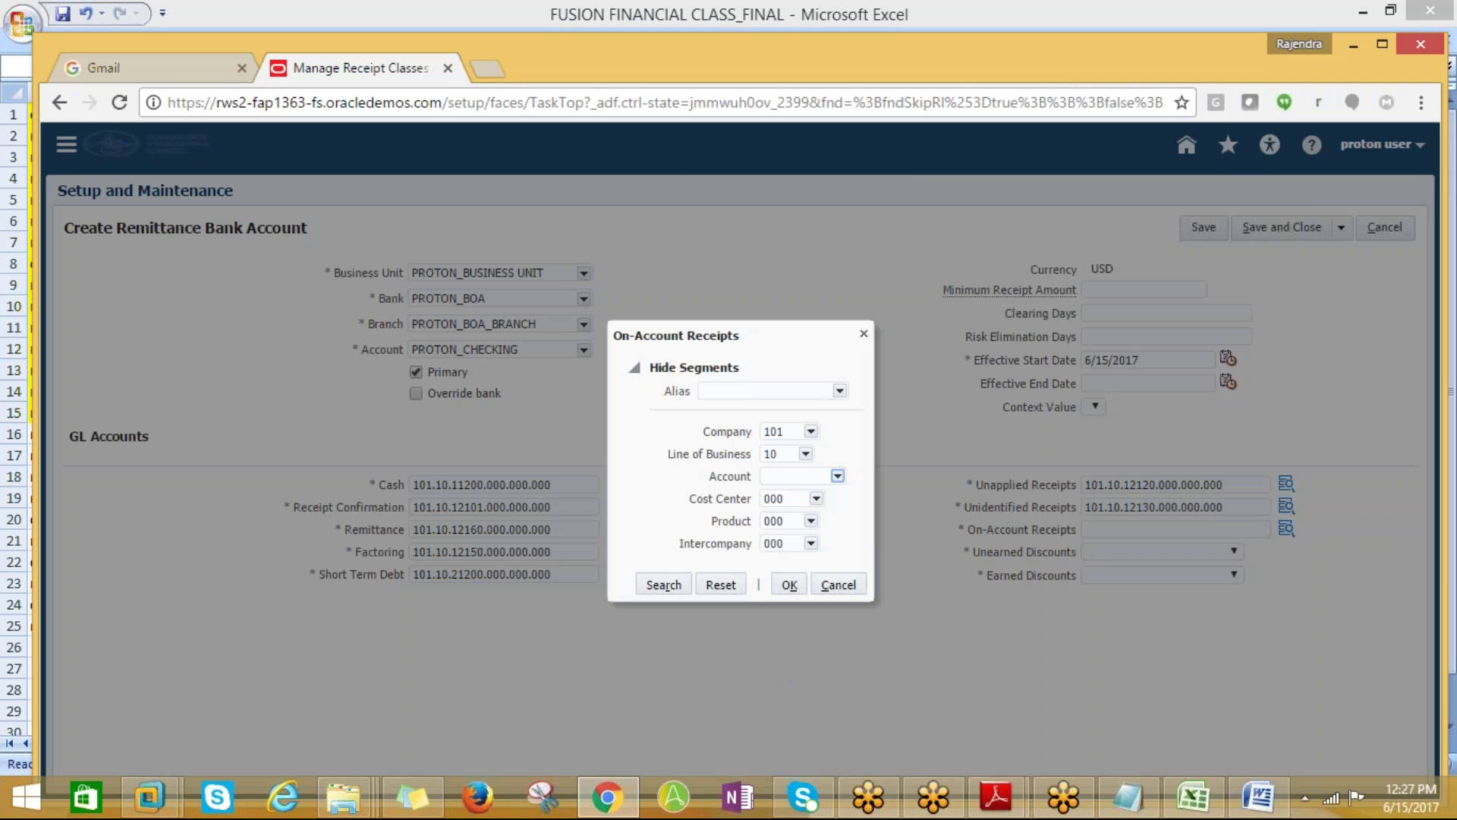
type("%On")
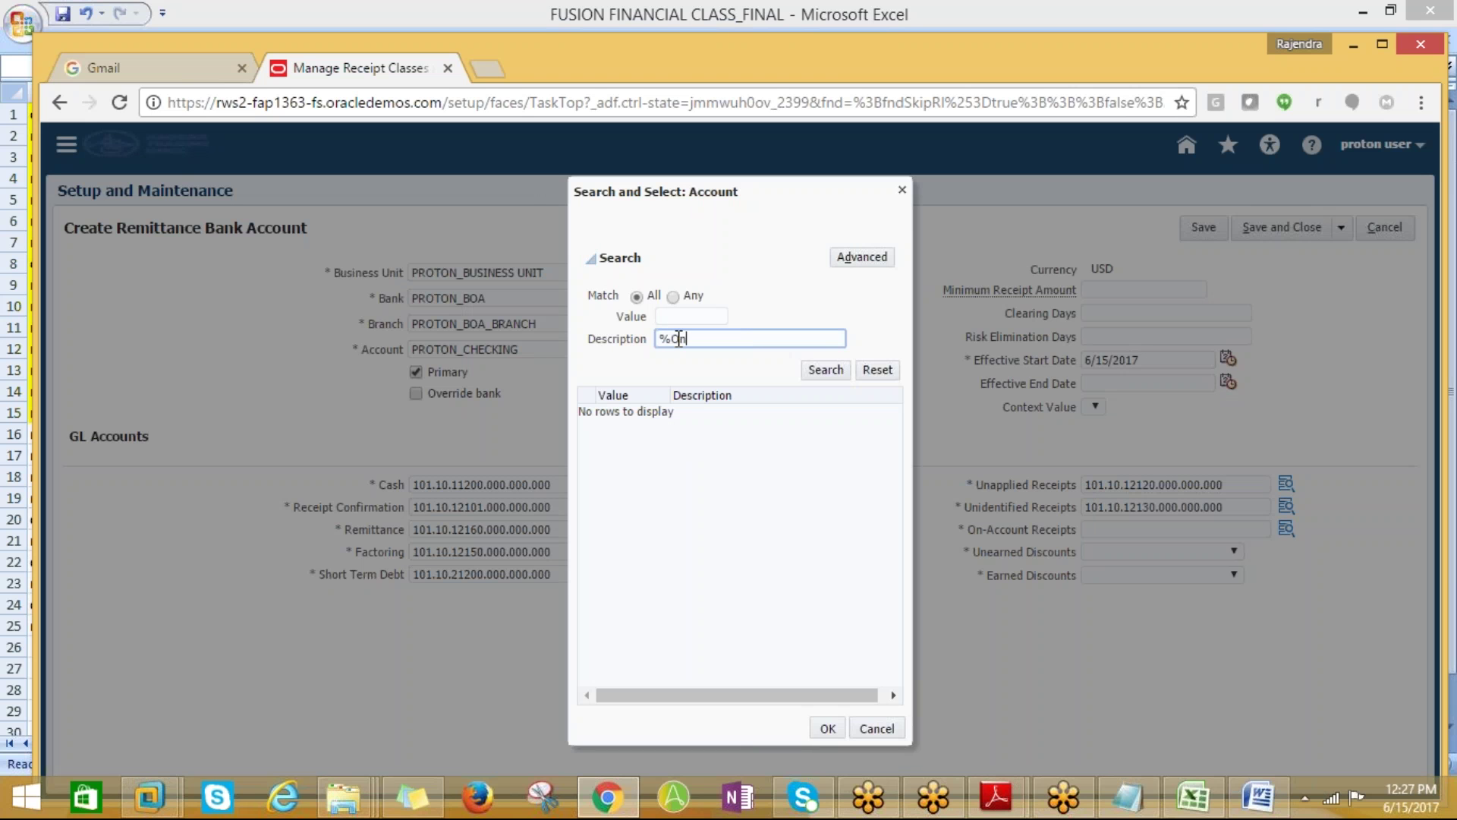
type("-Acc%")
left_click(826, 370)
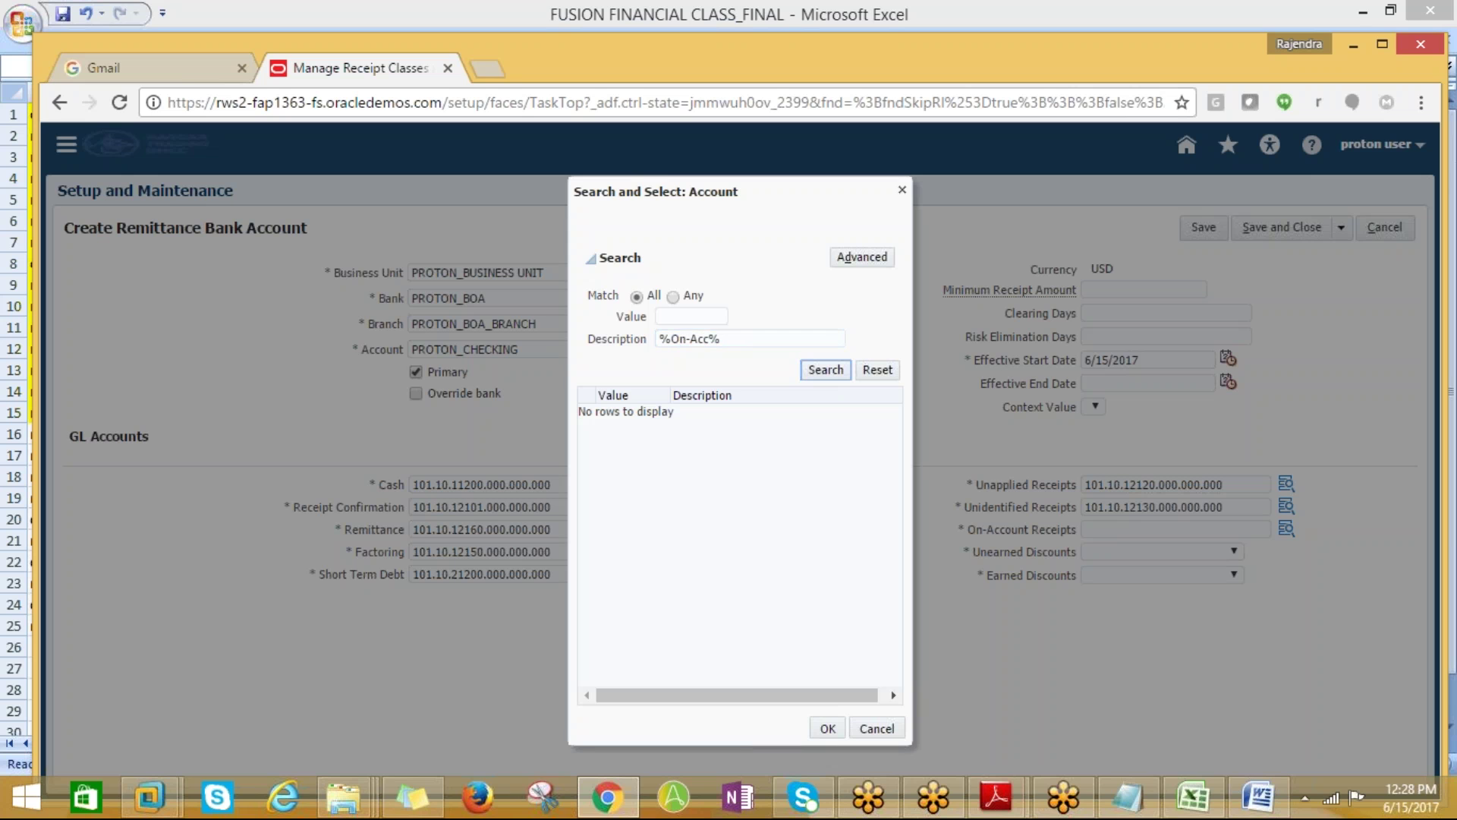
left_click(714, 346)
key("BackSpace")
key("BackSpace")
key("BackSpace")
key("BackSpace")
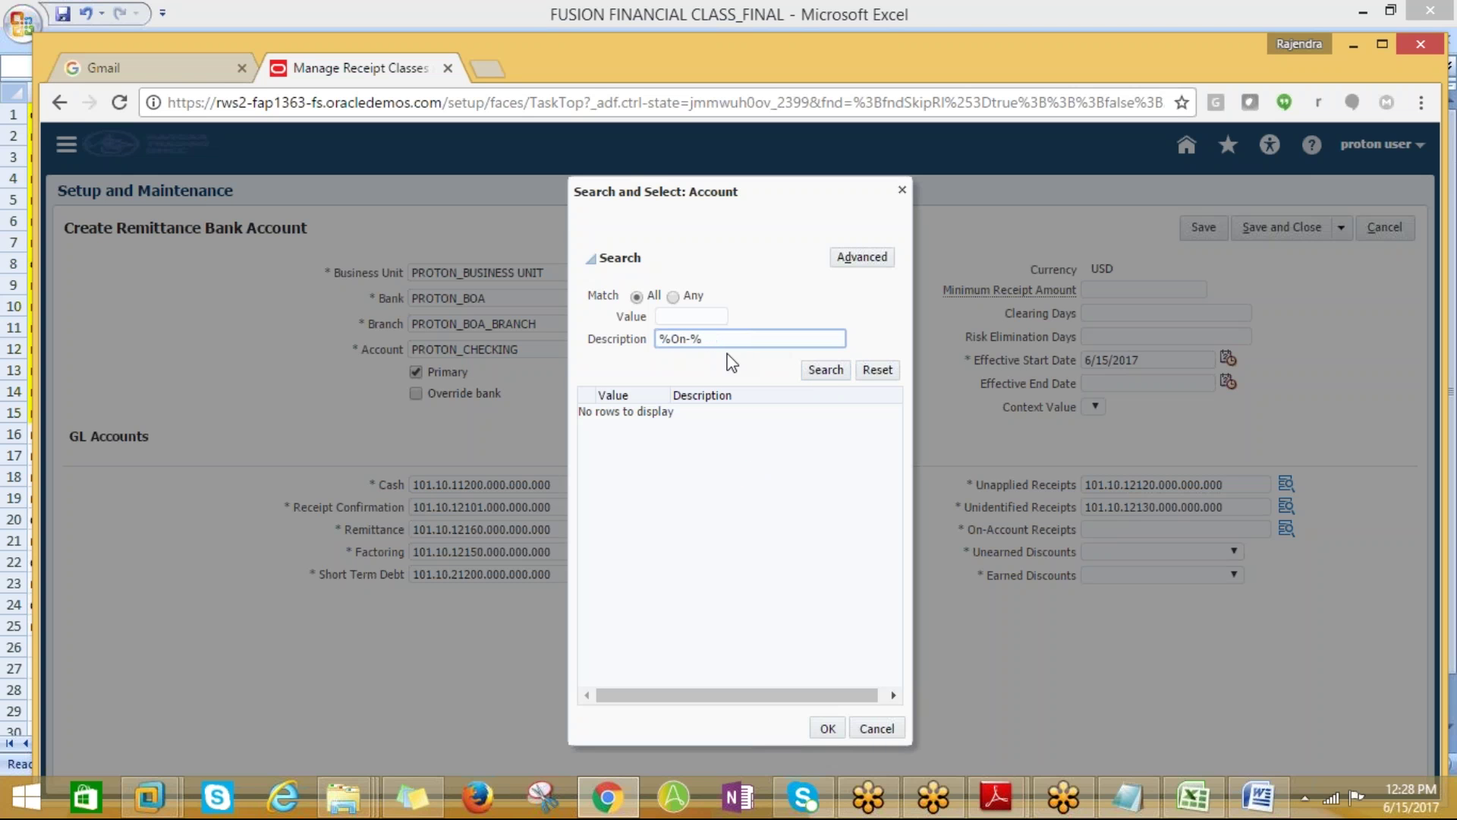
left_click(806, 370)
left_click(778, 413)
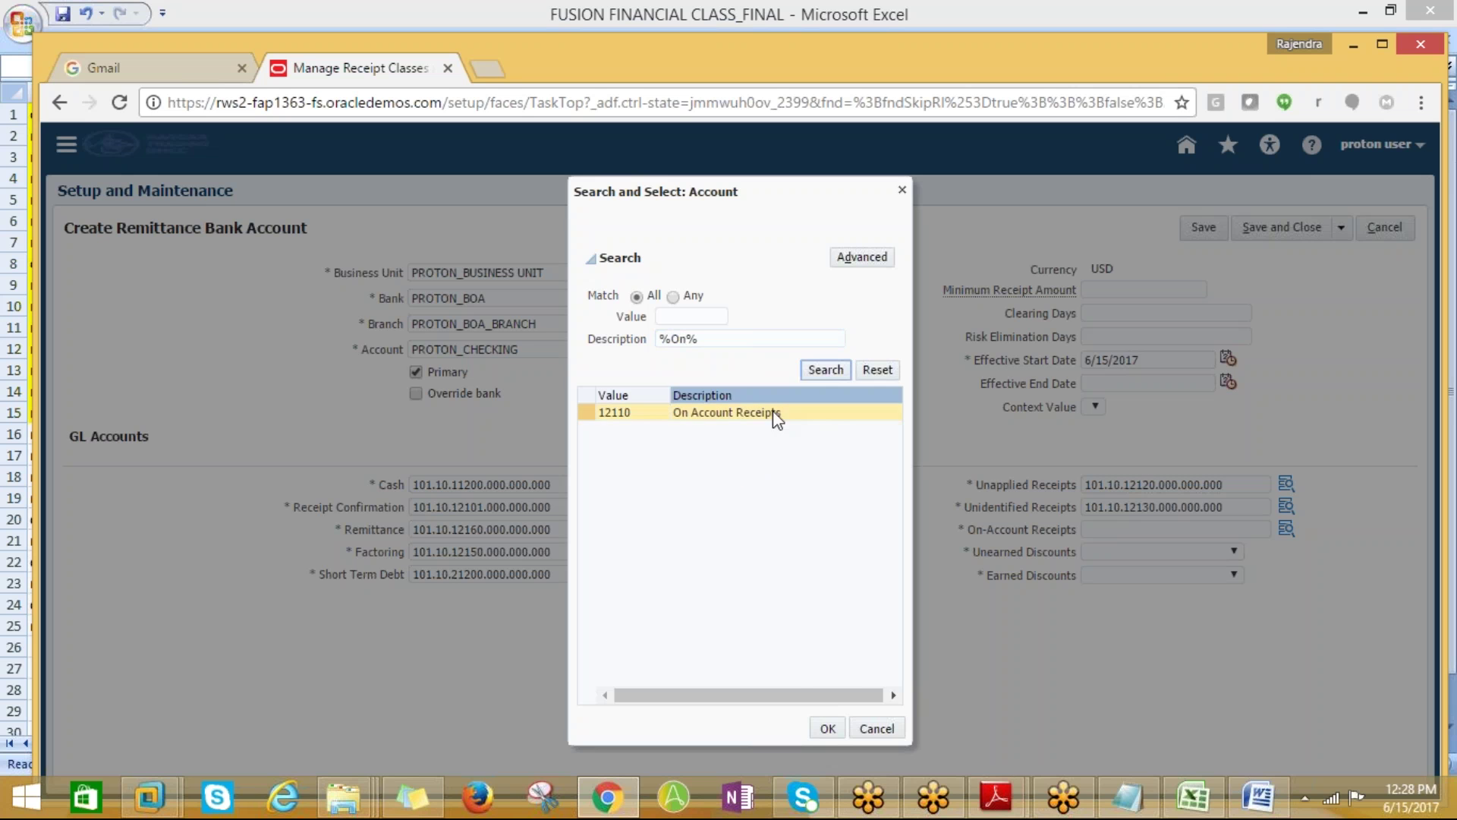
left_click(833, 731)
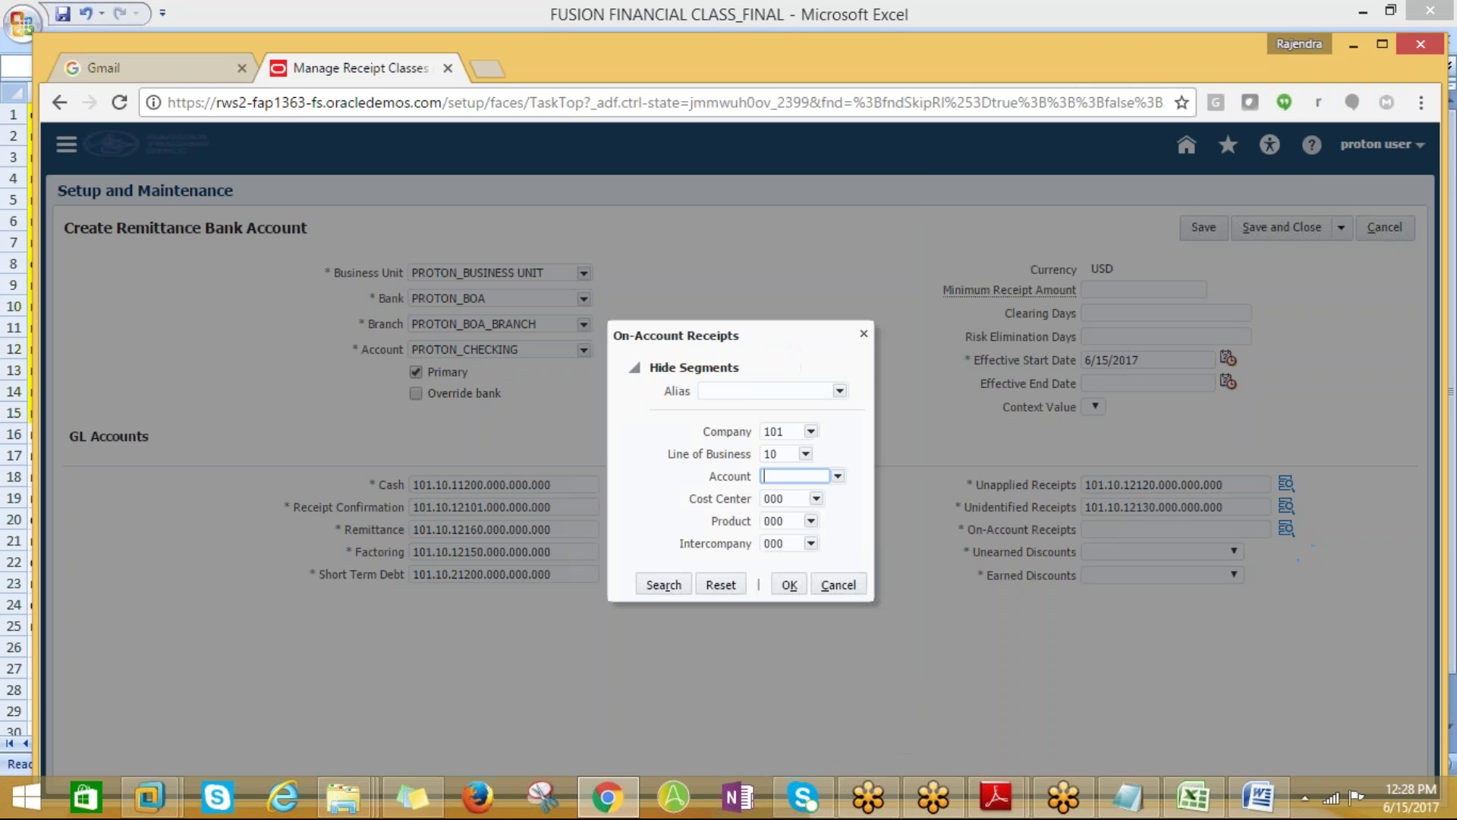
left_click(786, 586)
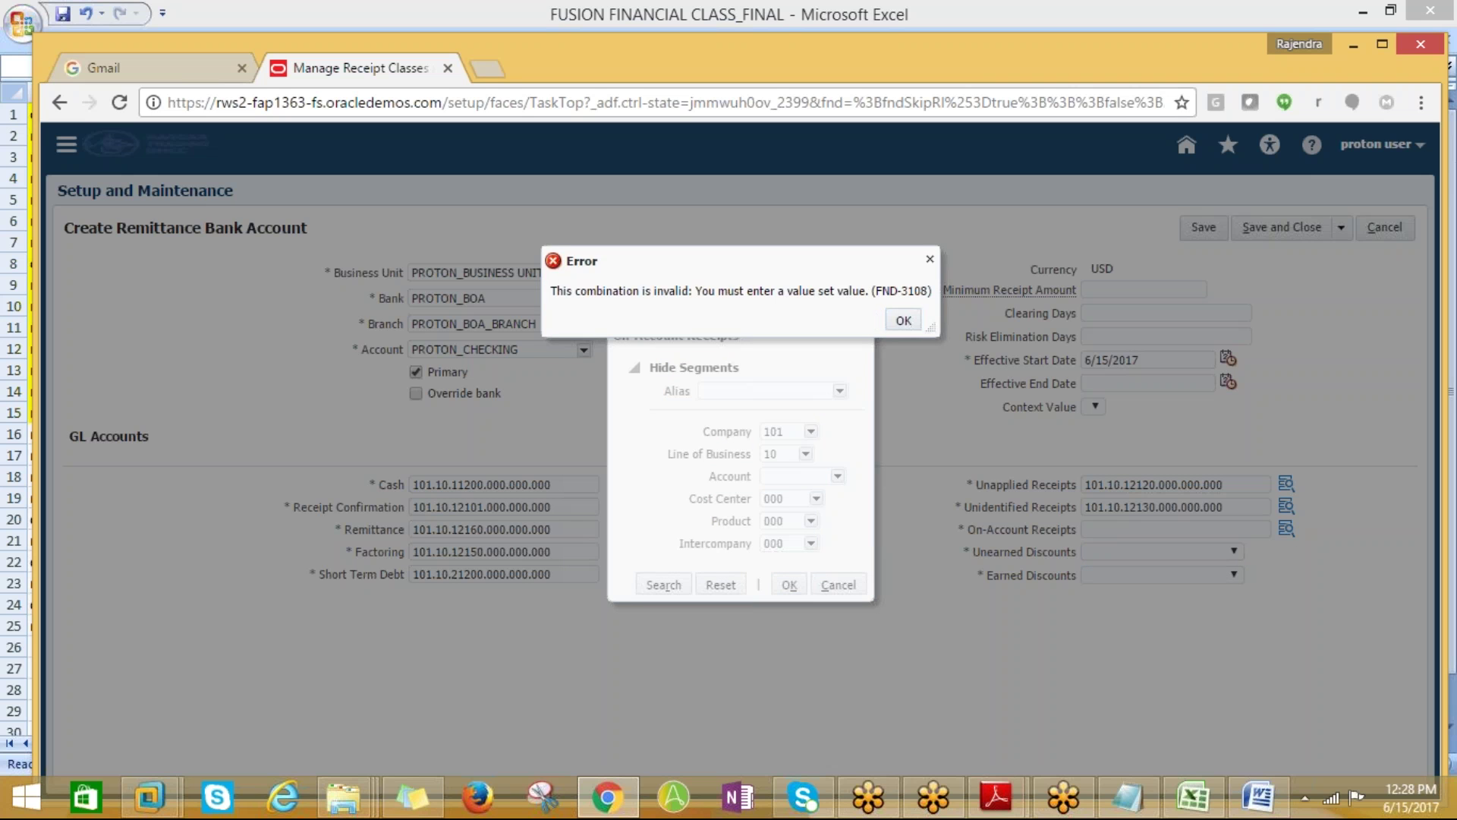
left_click(903, 319)
Re-search all accounts with '%' and apply 12110, giving On-Account Receipts 101.10.12110.000.000.000
left_click(808, 477)
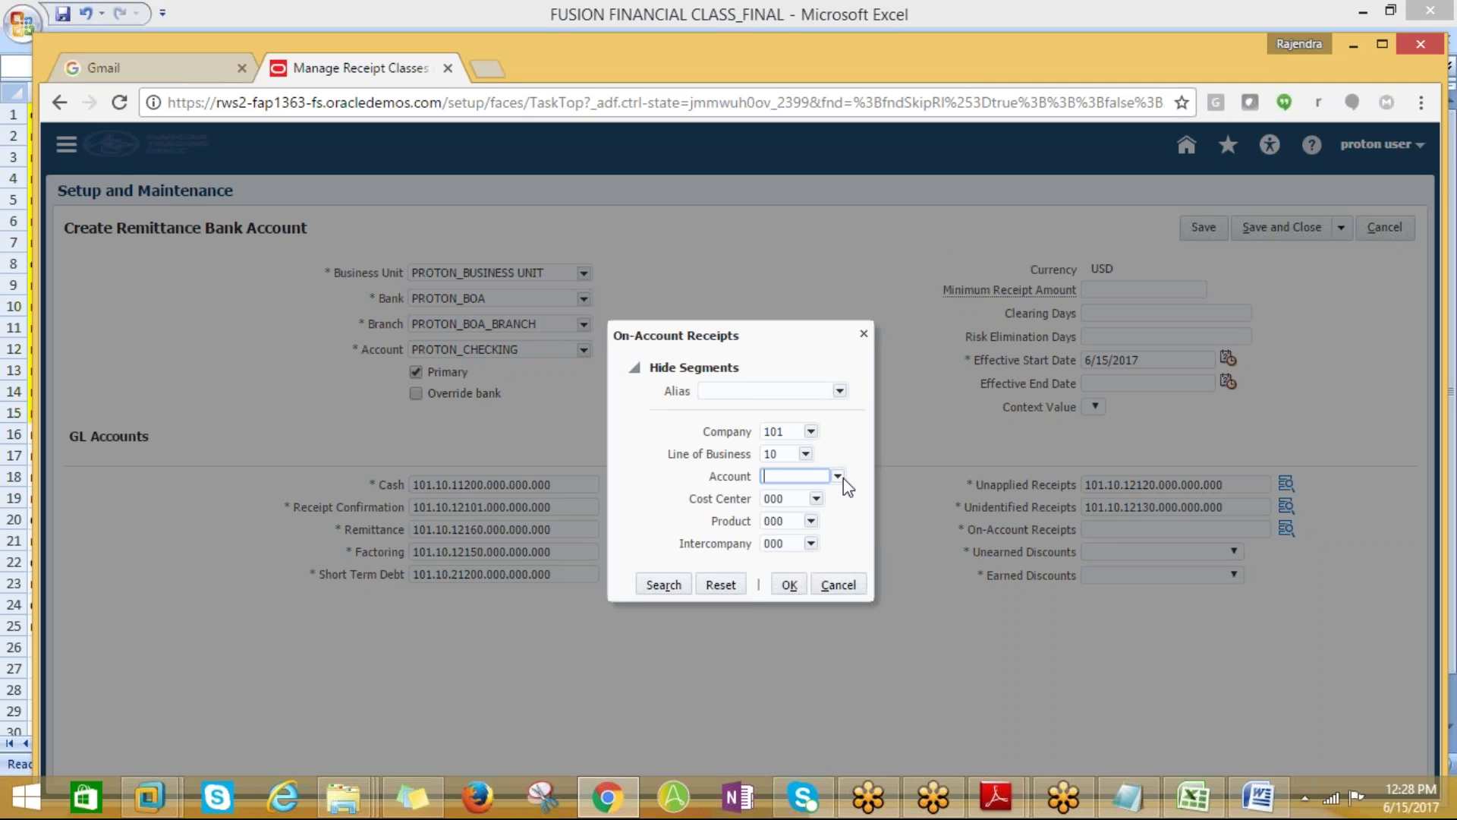
left_click(838, 476)
left_click(834, 647)
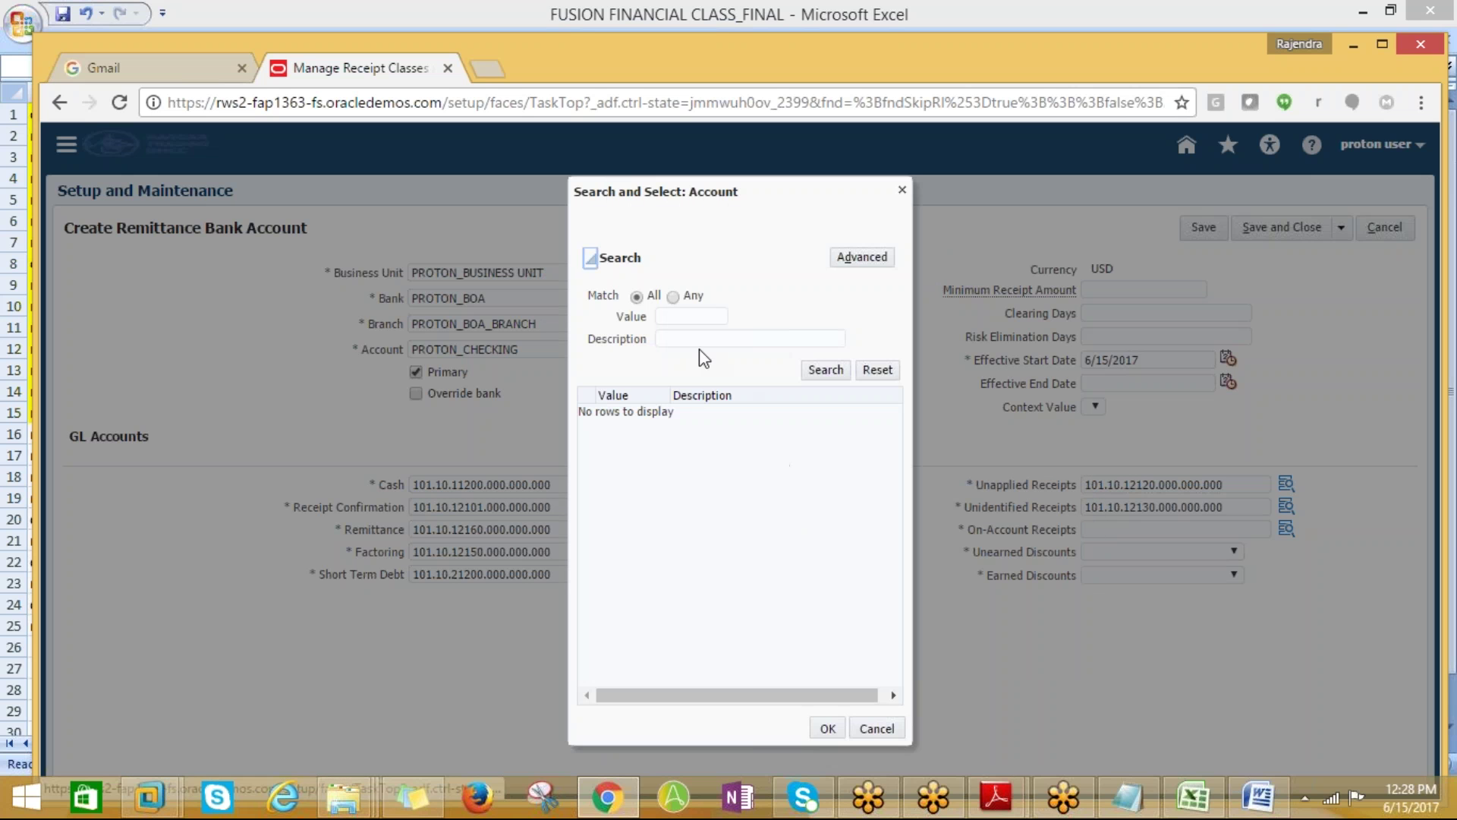
left_click(699, 339)
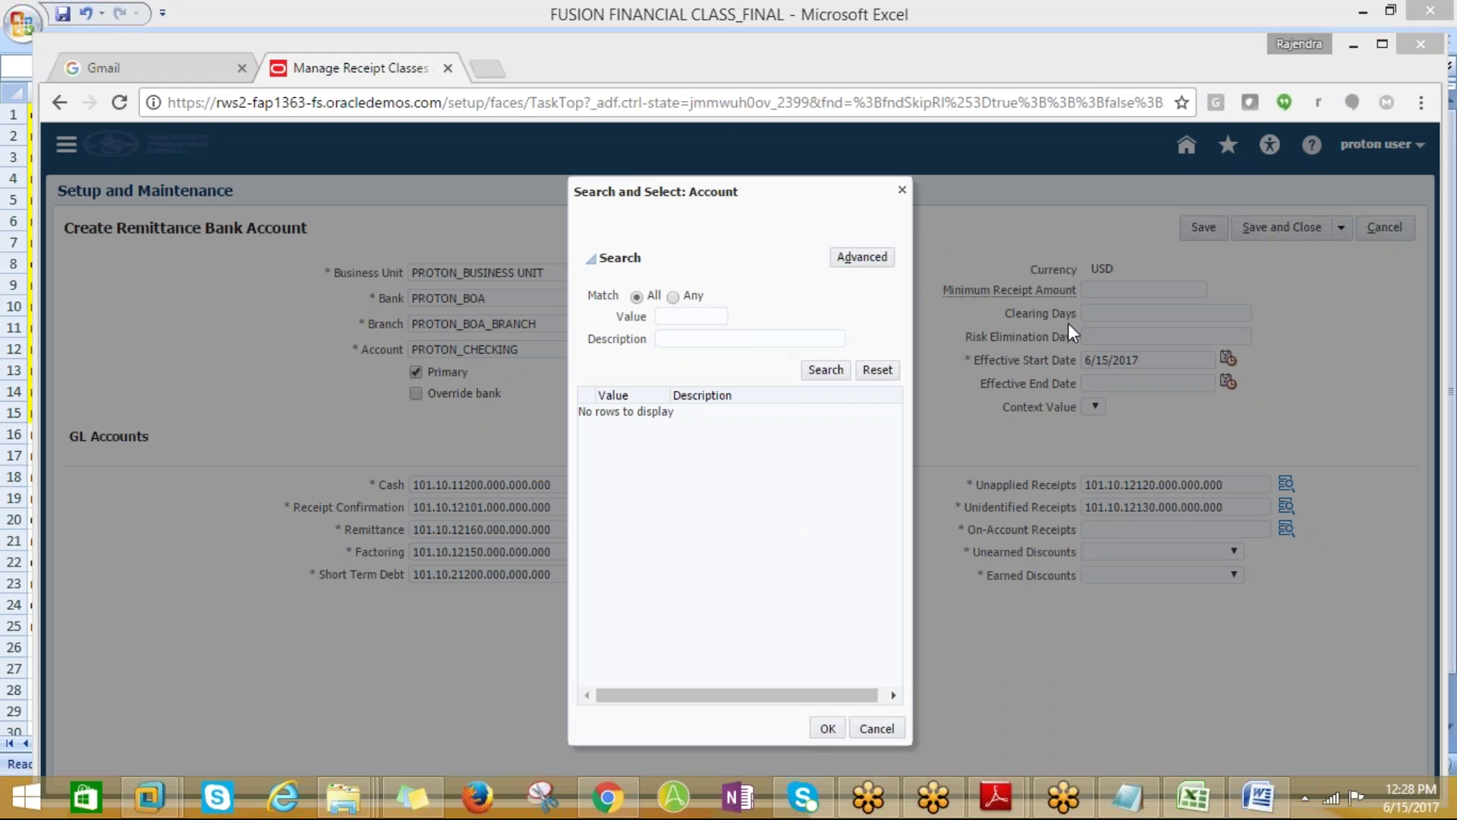
left_click(728, 337)
type("%")
key("BackSpace")
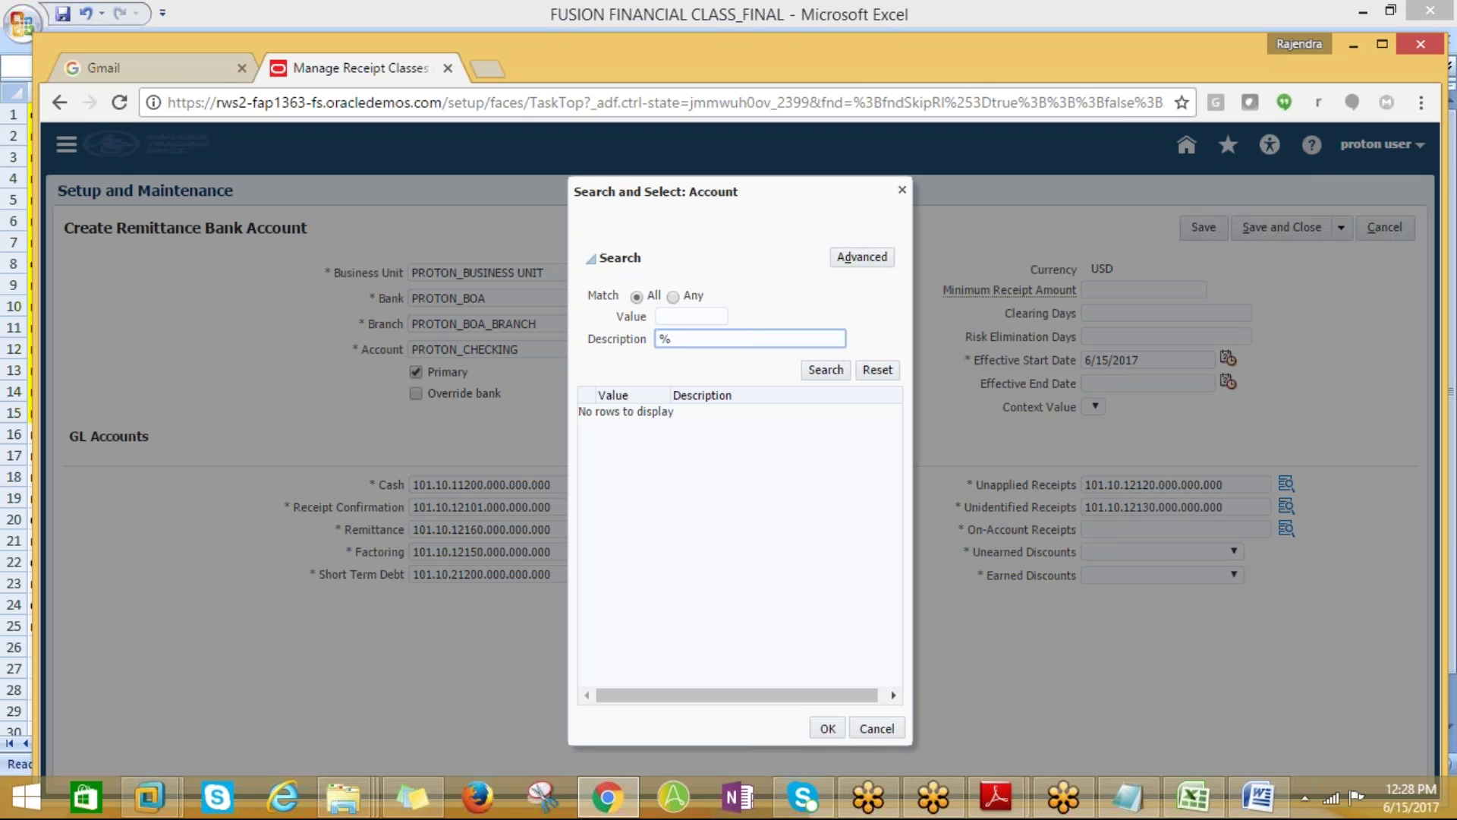
left_click(826, 370)
left_click(714, 412)
left_click(826, 729)
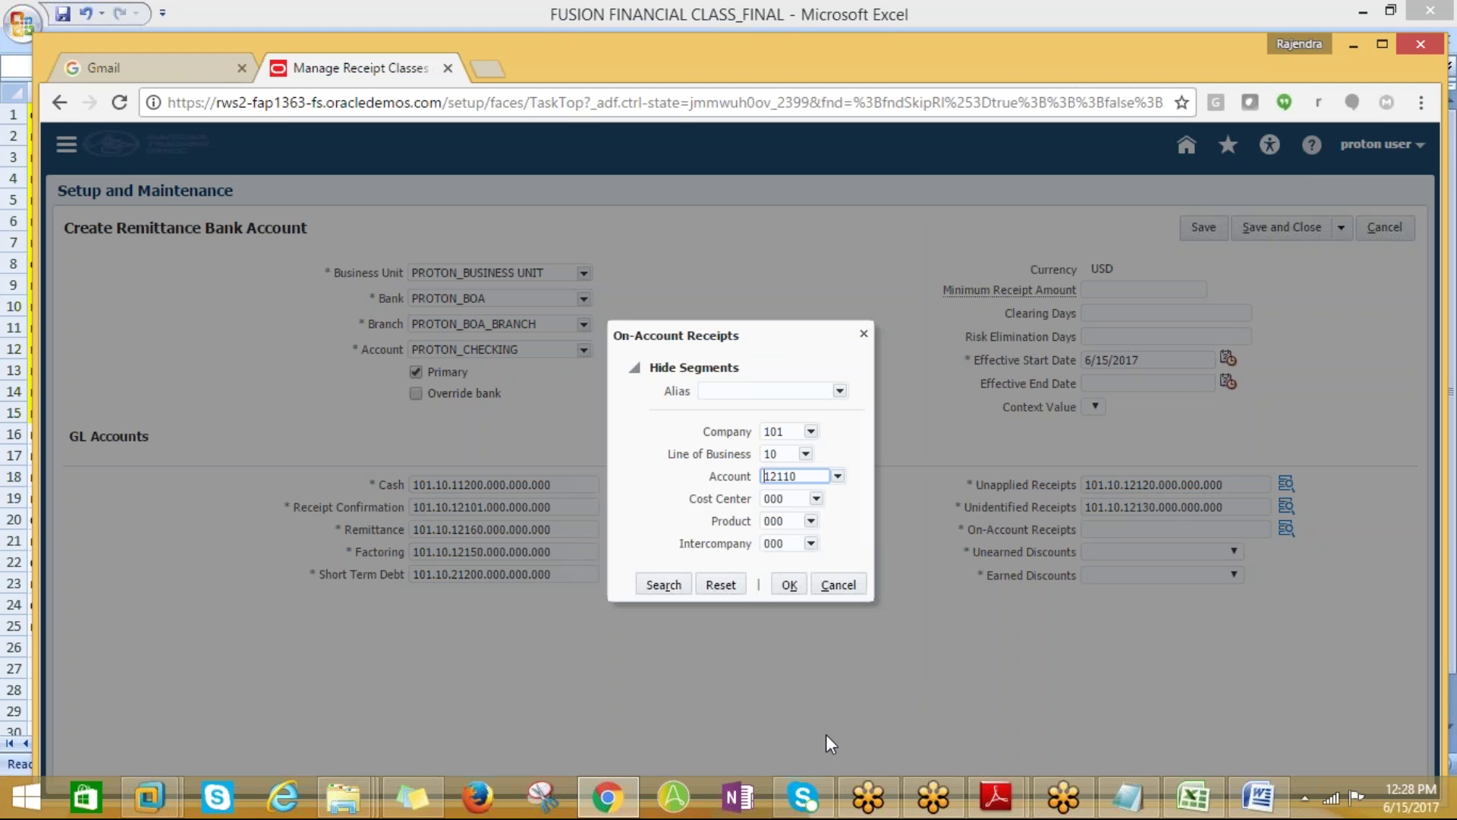
left_click(778, 584)
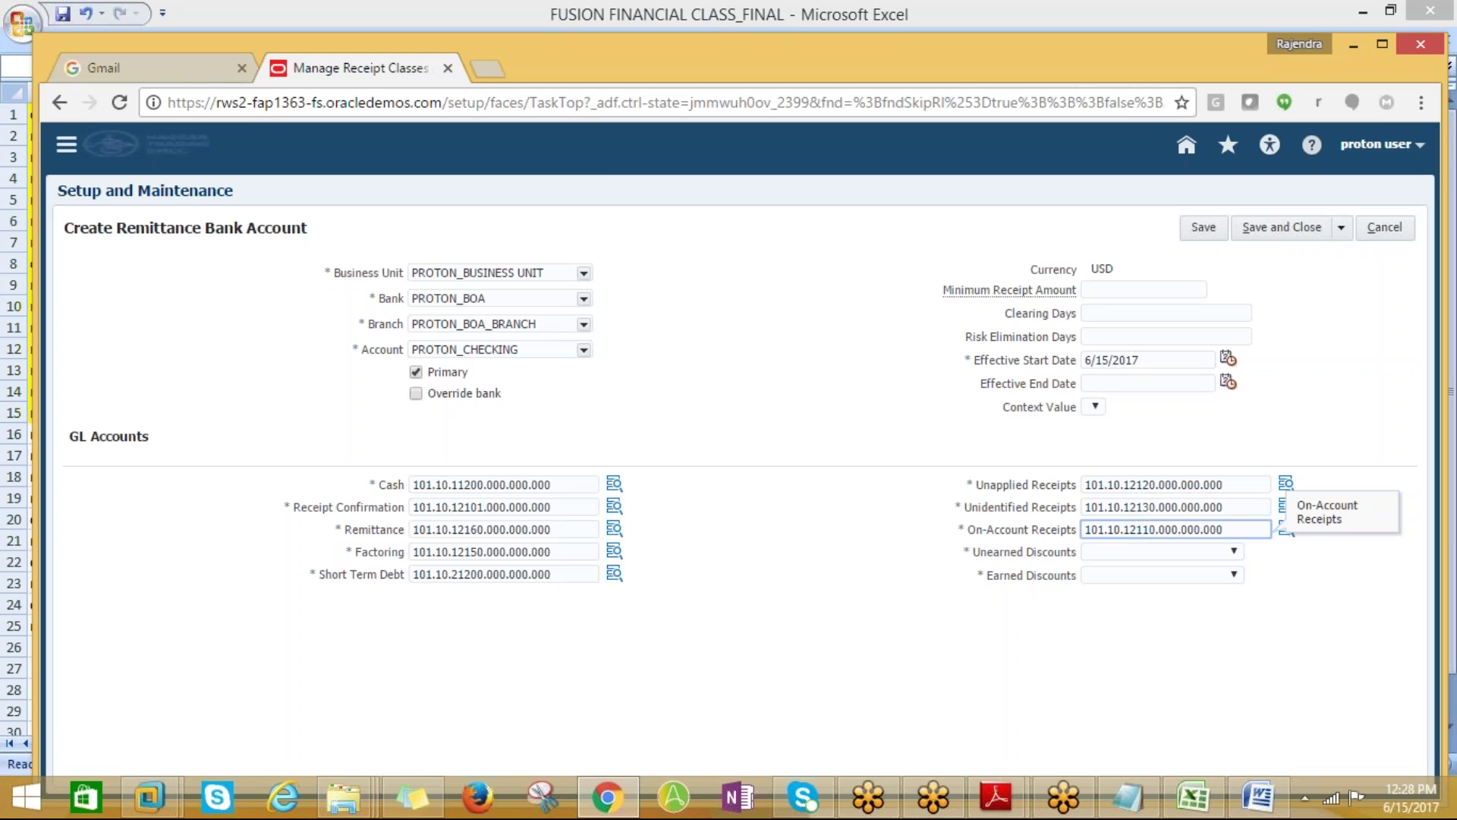
Switch to the FACULTY Word document showing the Faculty Contact Details page
left_click(1258, 807)
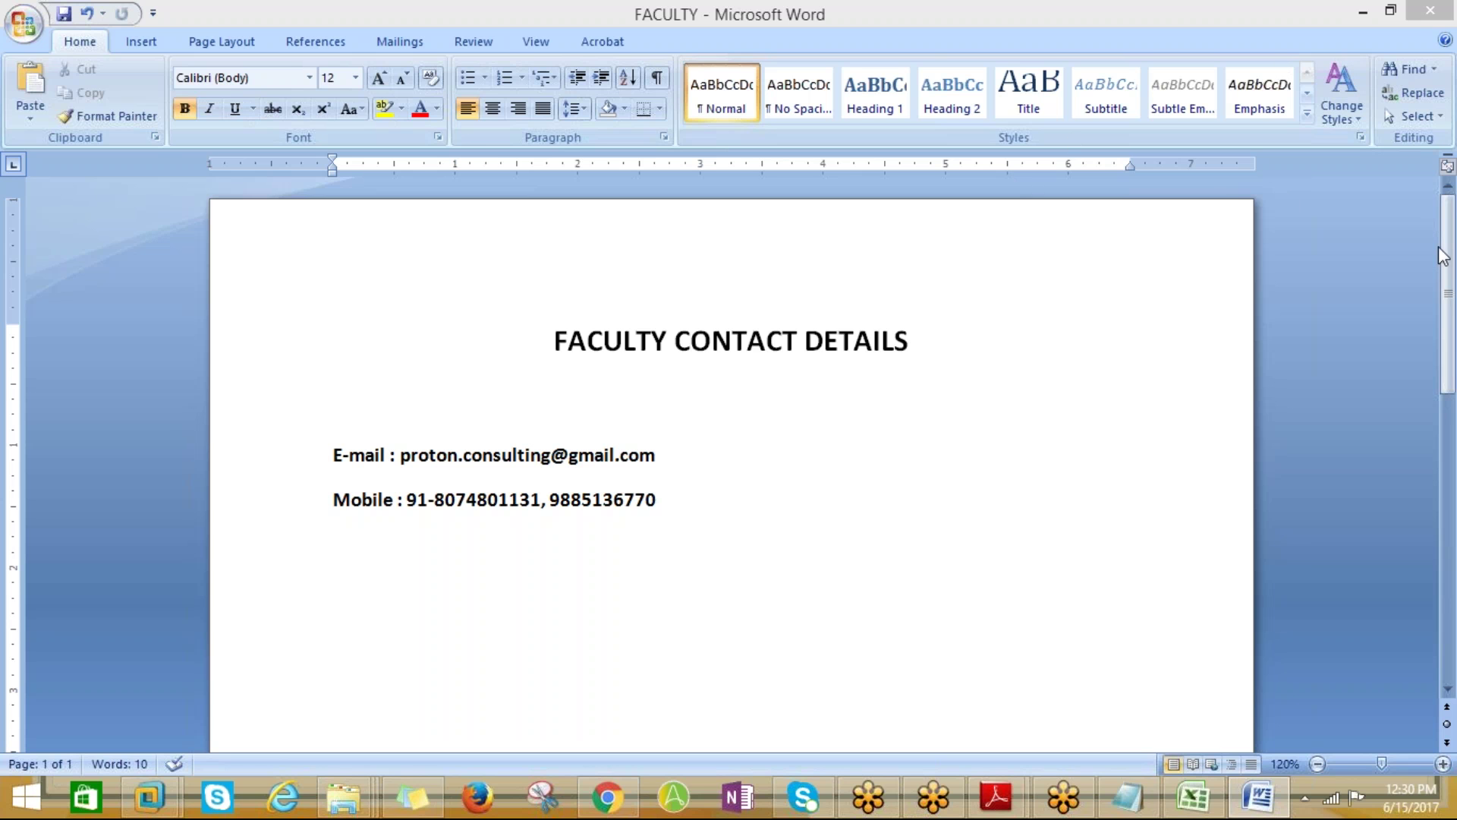
Activate the FACULTY window, then bring the Oracle Create Remittance Bank Account form forward
left_click(1443, 47)
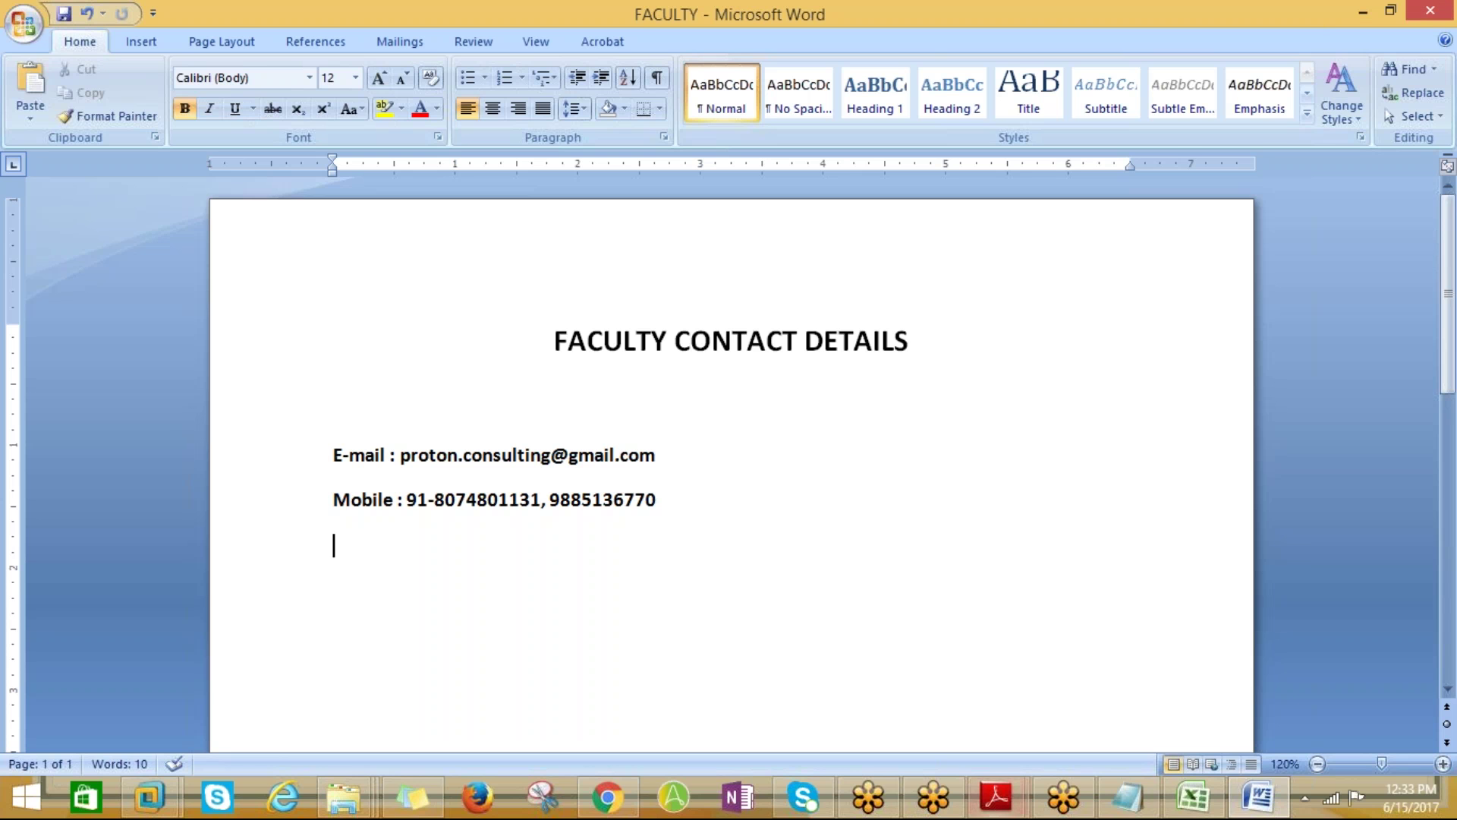
left_click(629, 799)
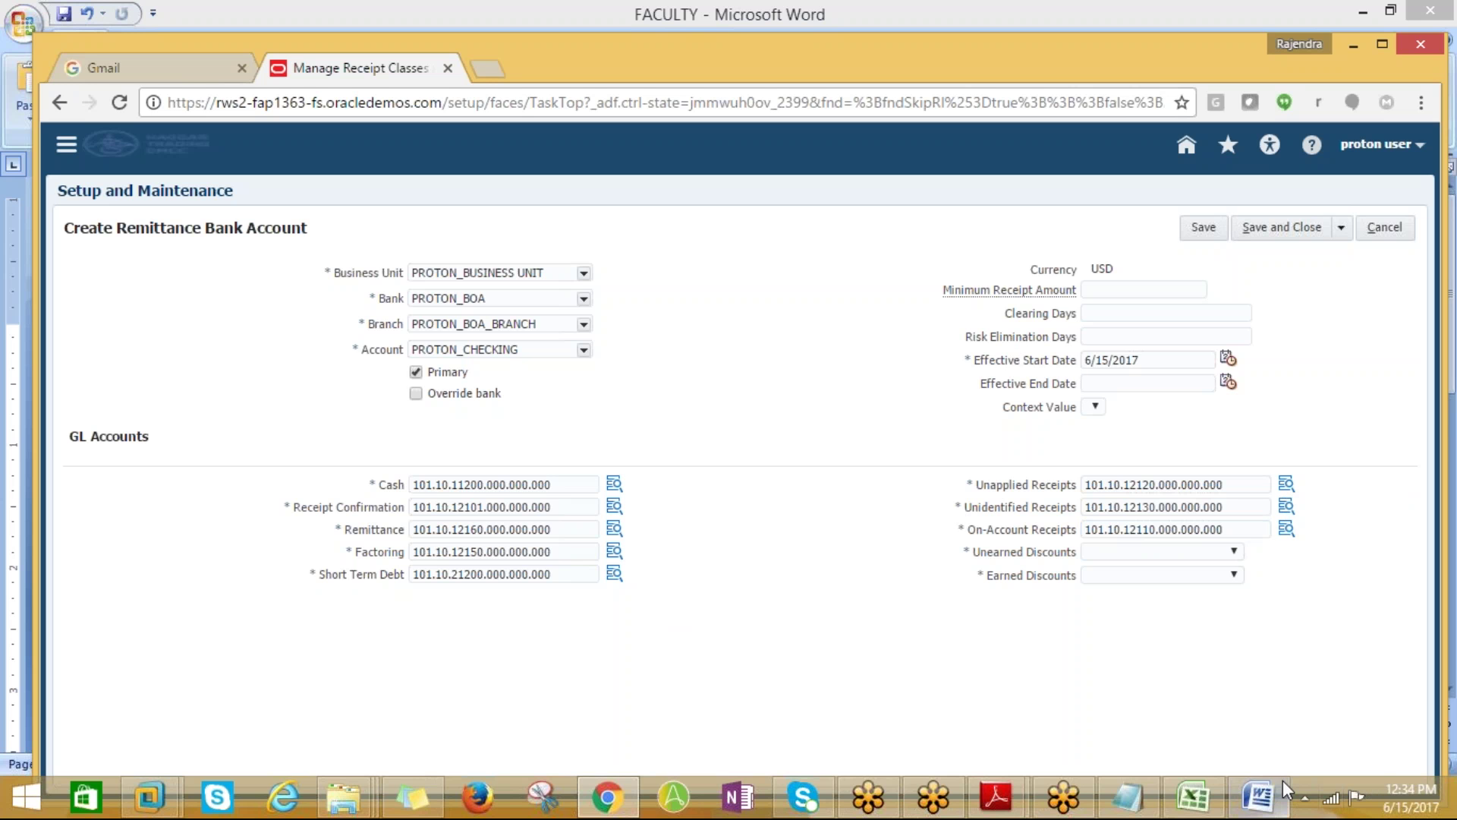
Restore, minimize, then restore again the FACULTY document from the Word taskbar button
left_click(1258, 800)
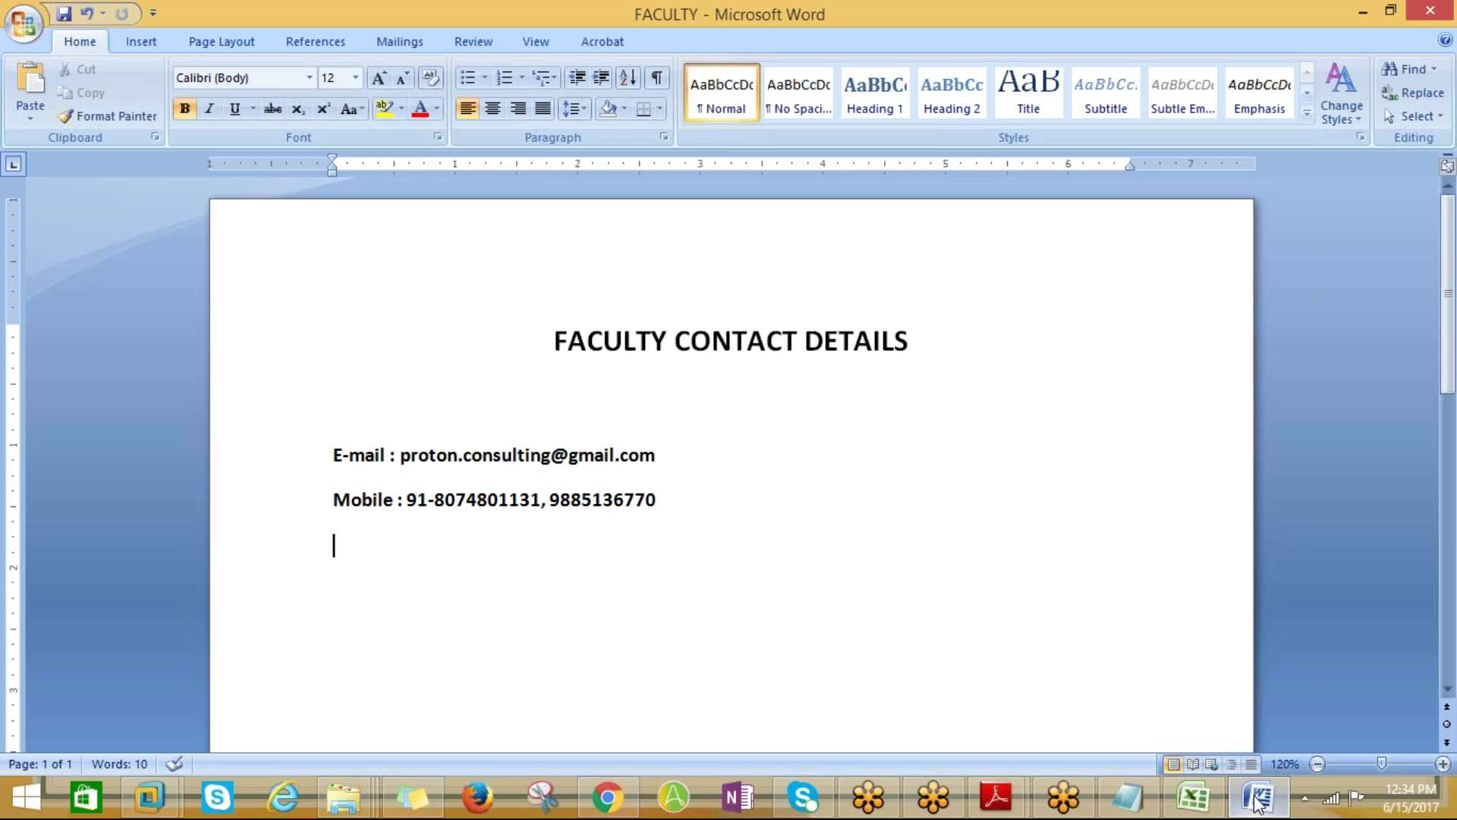
left_click(1258, 801)
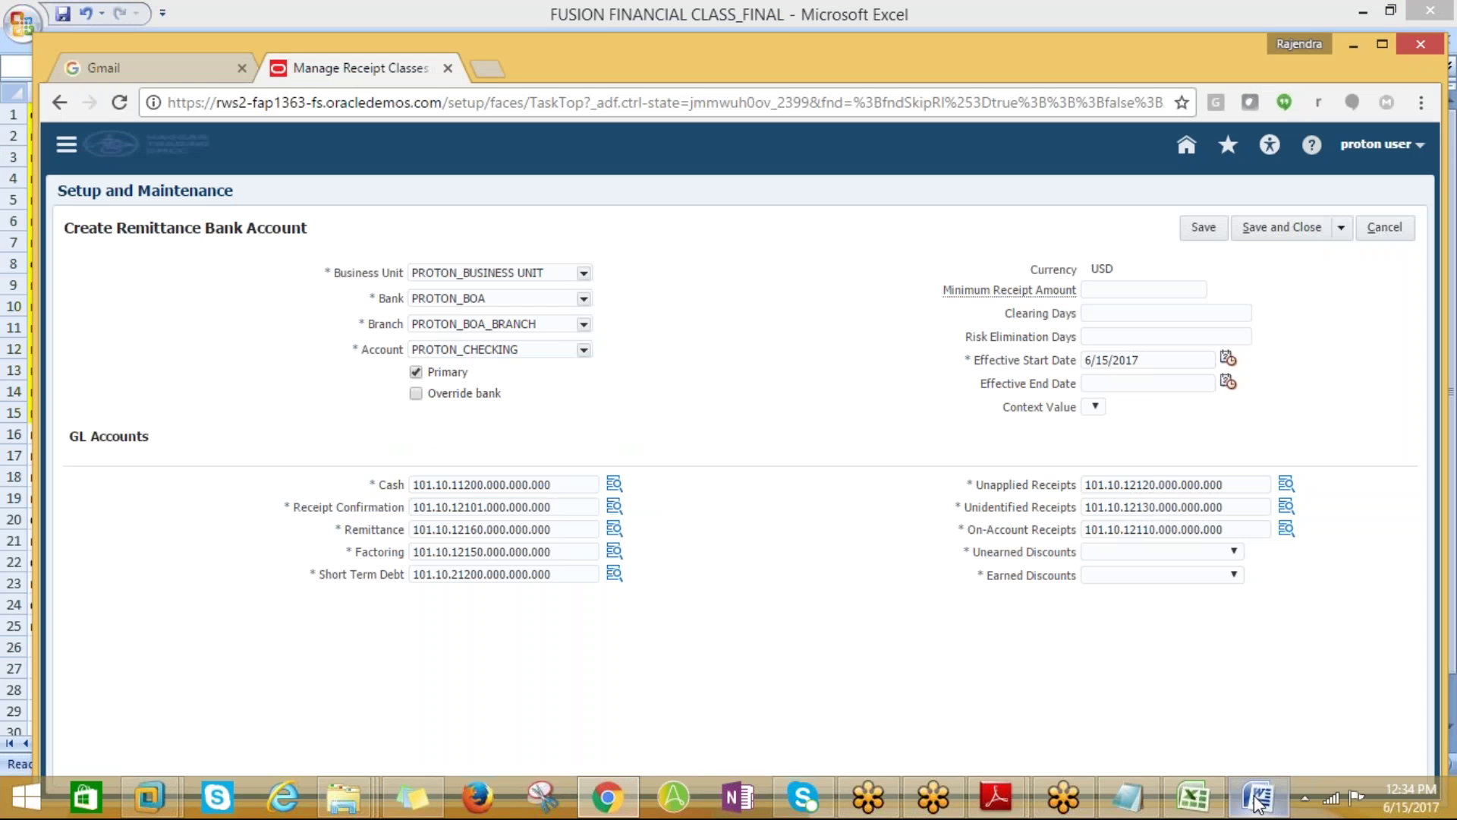
left_click(1257, 801)
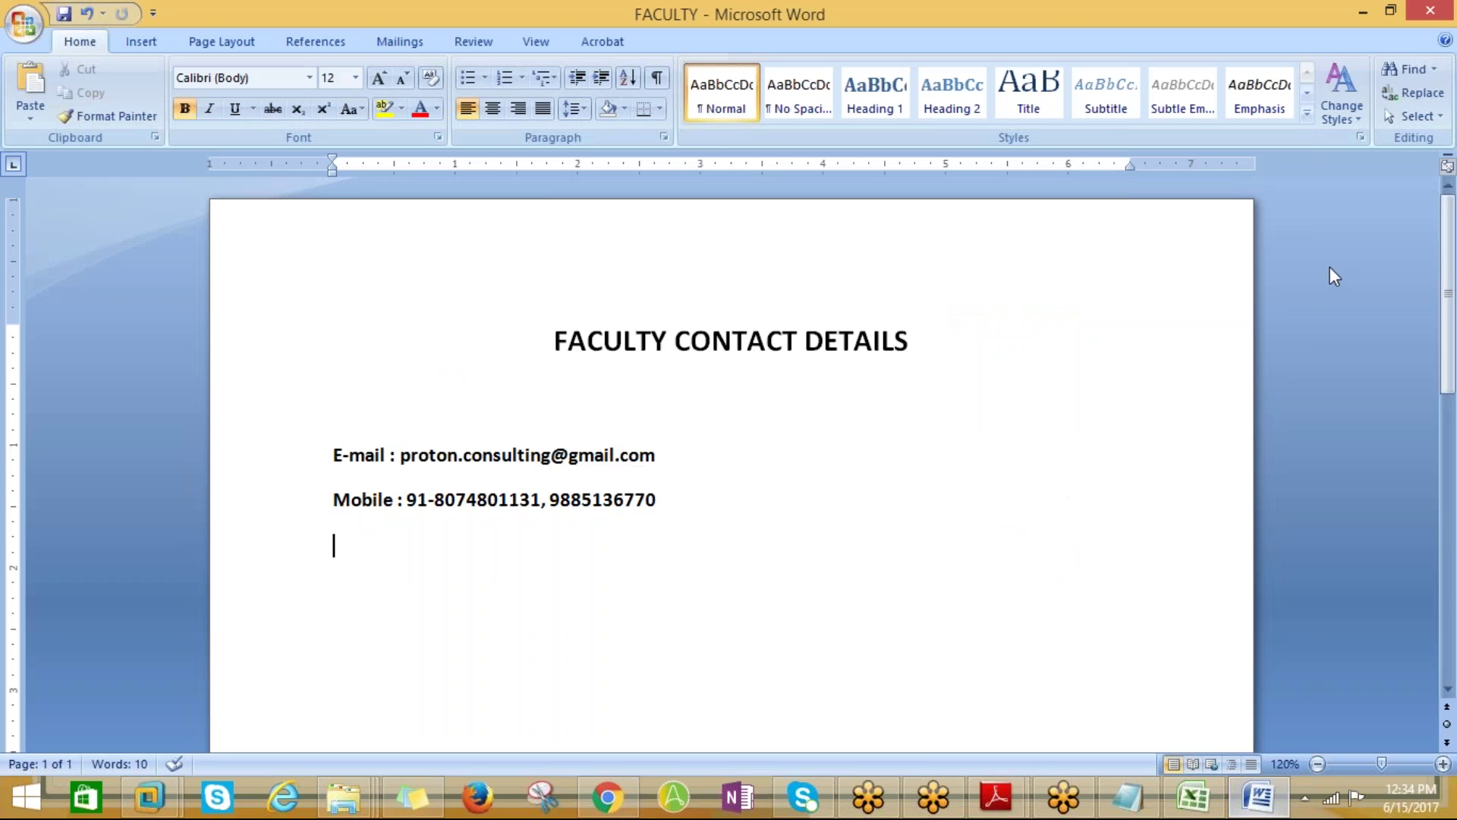